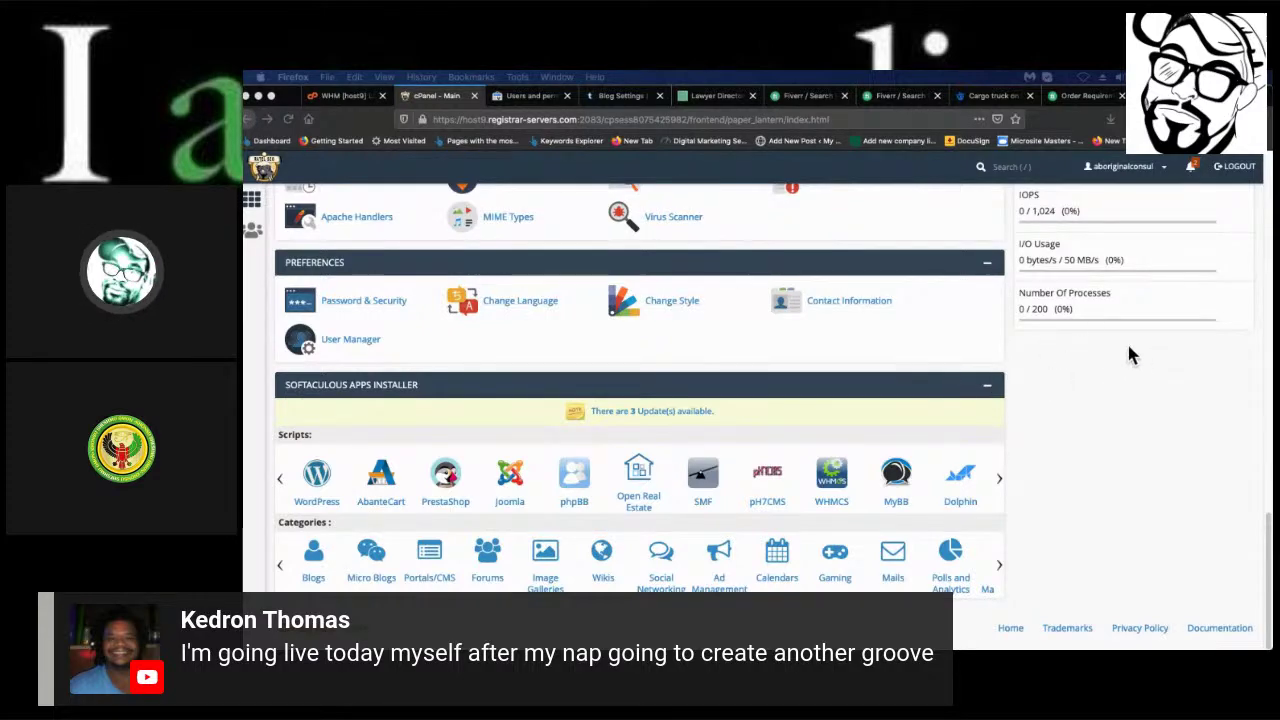
# - Bring up the cPanel window and launch WordPress from the Softaculous Apps Installer section
pyautogui.scroll(10, 909, 375)
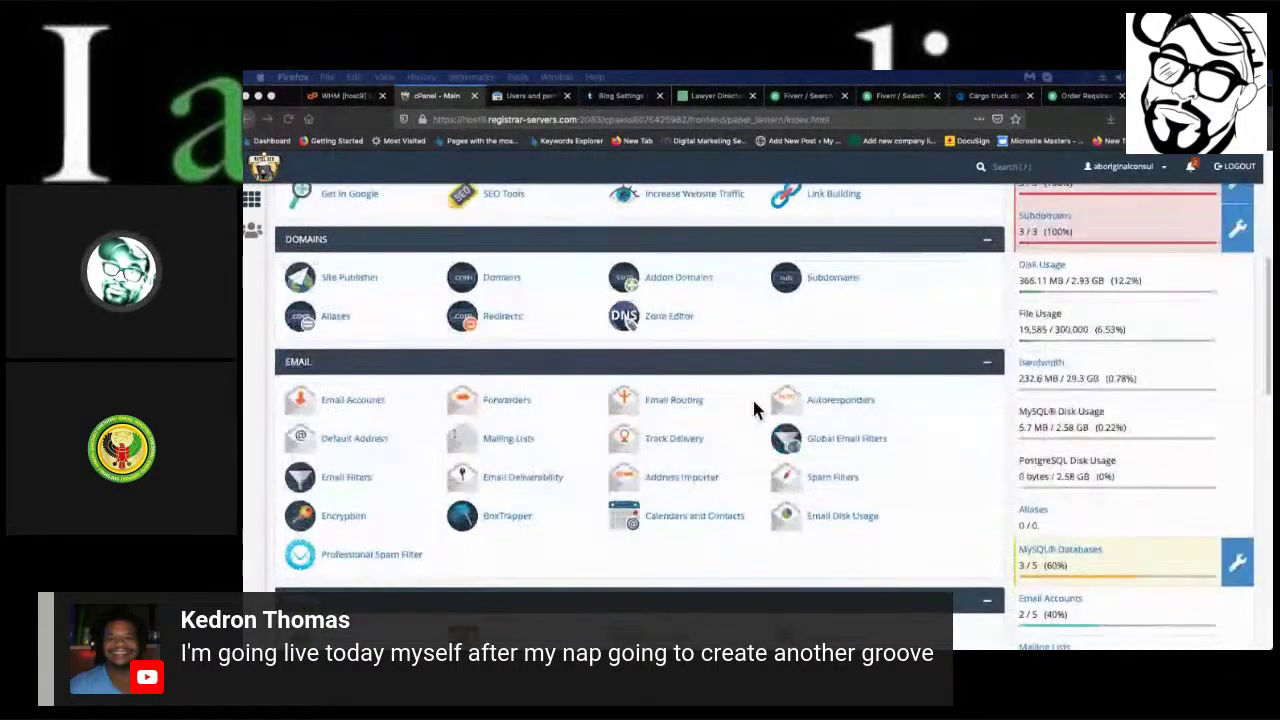
pyautogui.scroll(3, 755, 405)
pyautogui.scroll(-15, 755, 405)
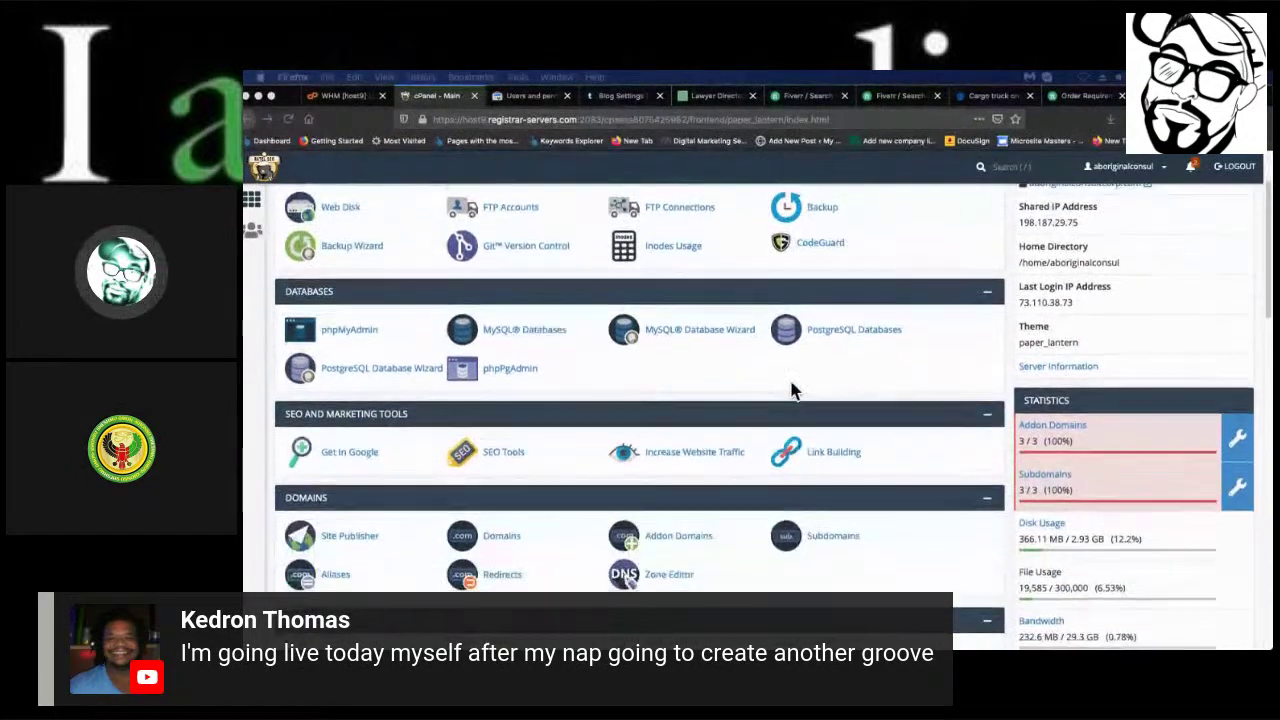
pyautogui.scroll(-3, 668, 398)
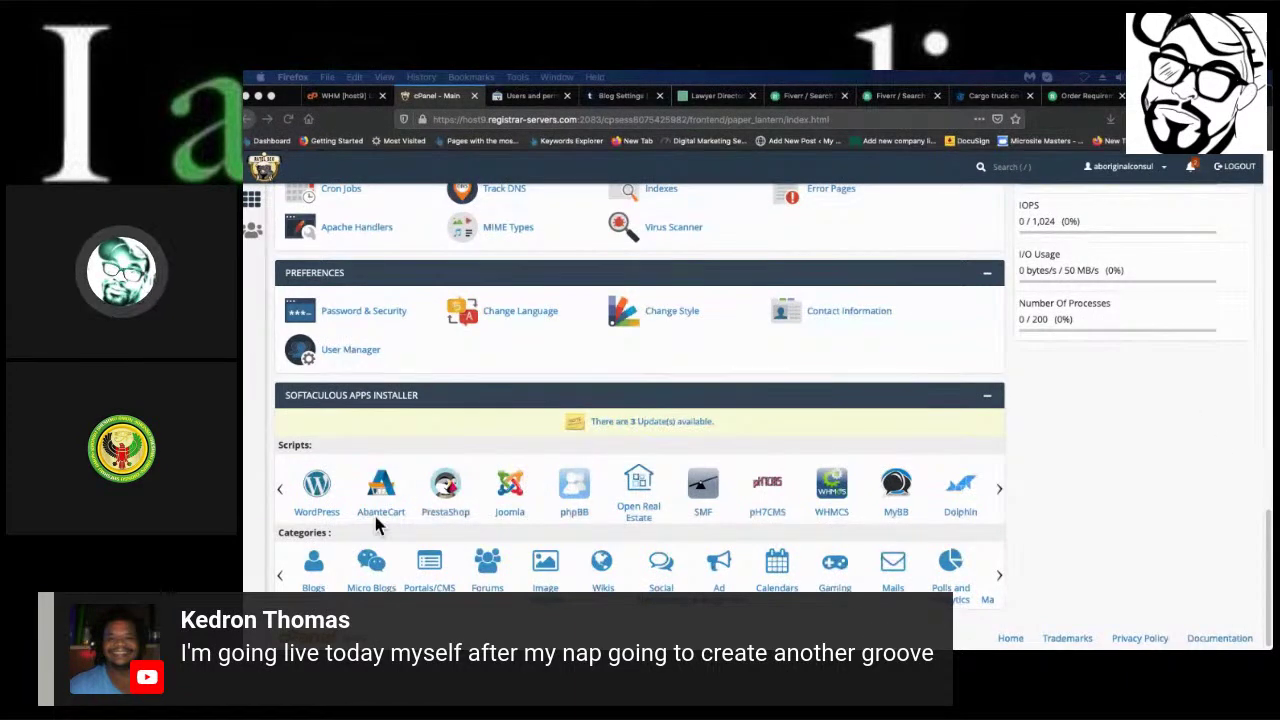
pyautogui.scroll(-1, 316, 478)
pyautogui.click(316, 478)
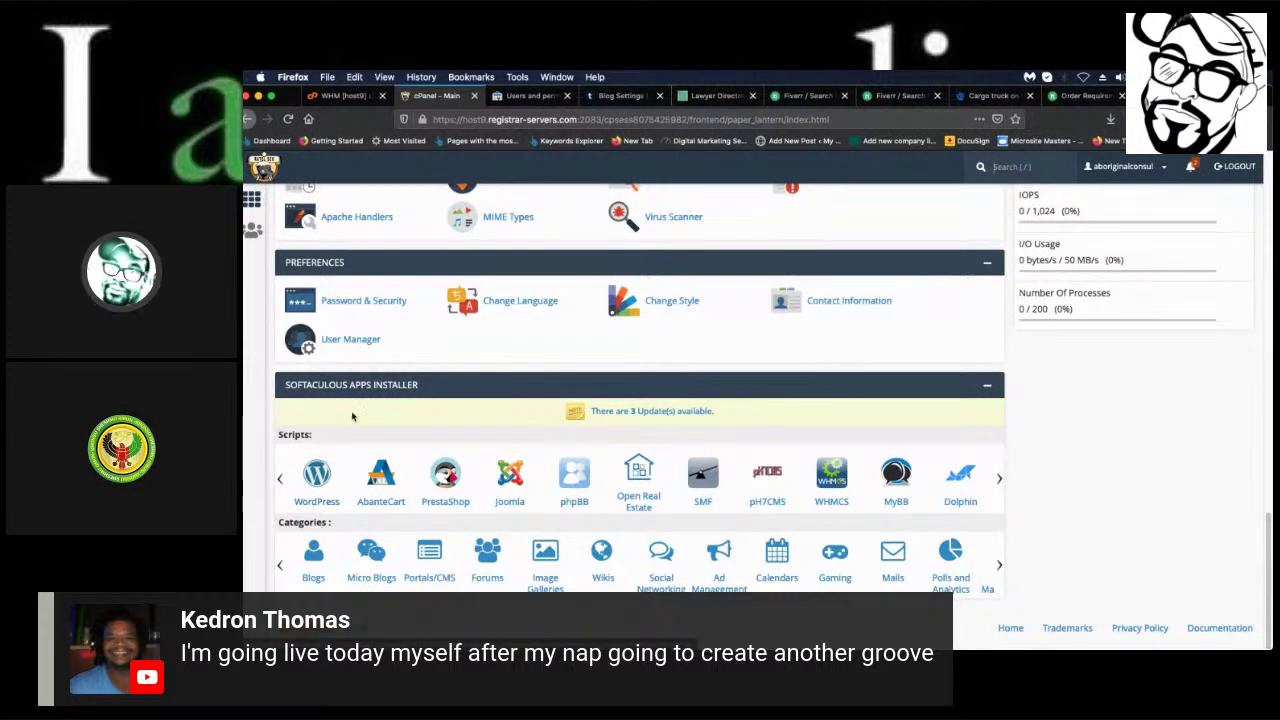
pyautogui.click(318, 478)
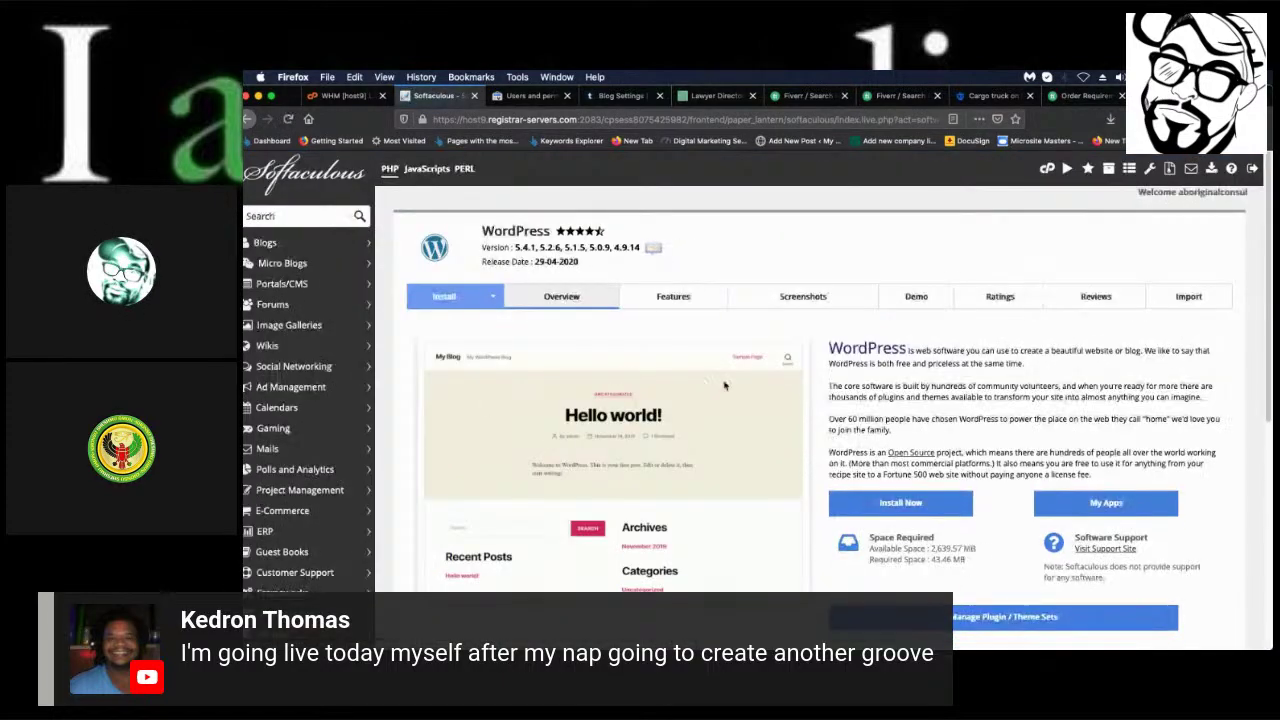
pyautogui.scroll(-4, 906, 398)
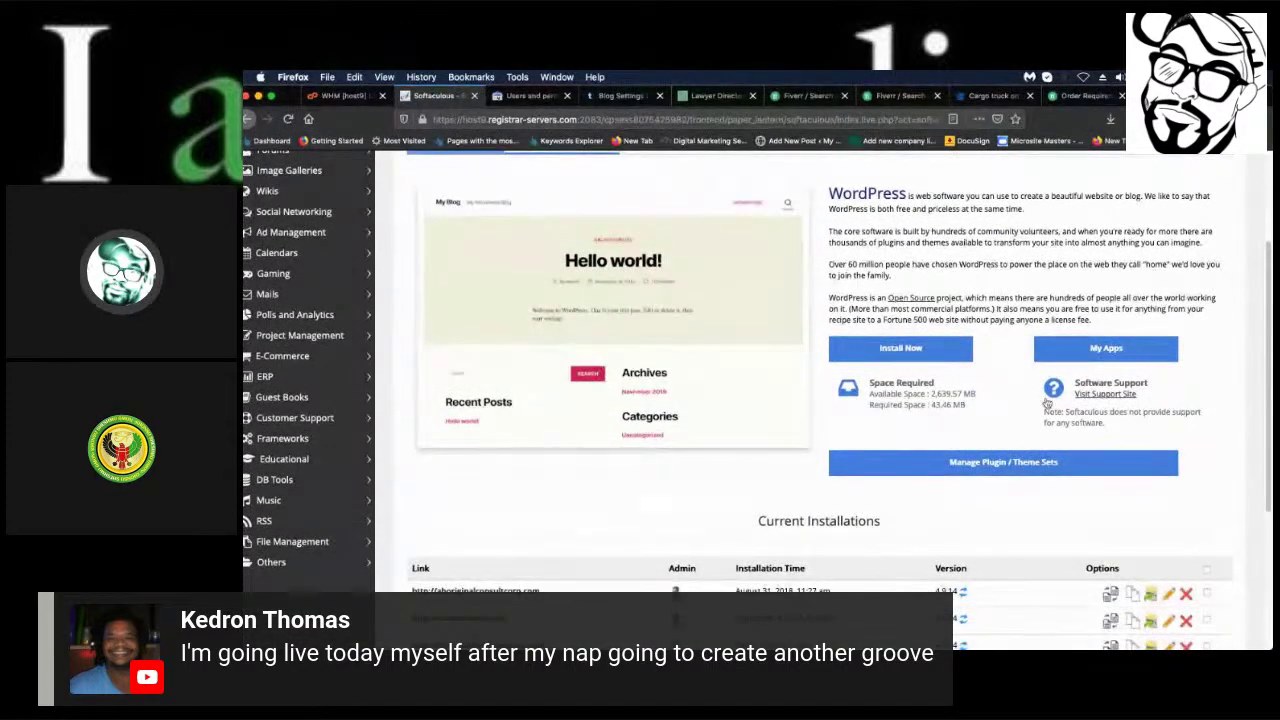
pyautogui.scroll(3, 1030, 398)
pyautogui.scroll(-6, 980, 400)
pyautogui.scroll(5, 930, 402)
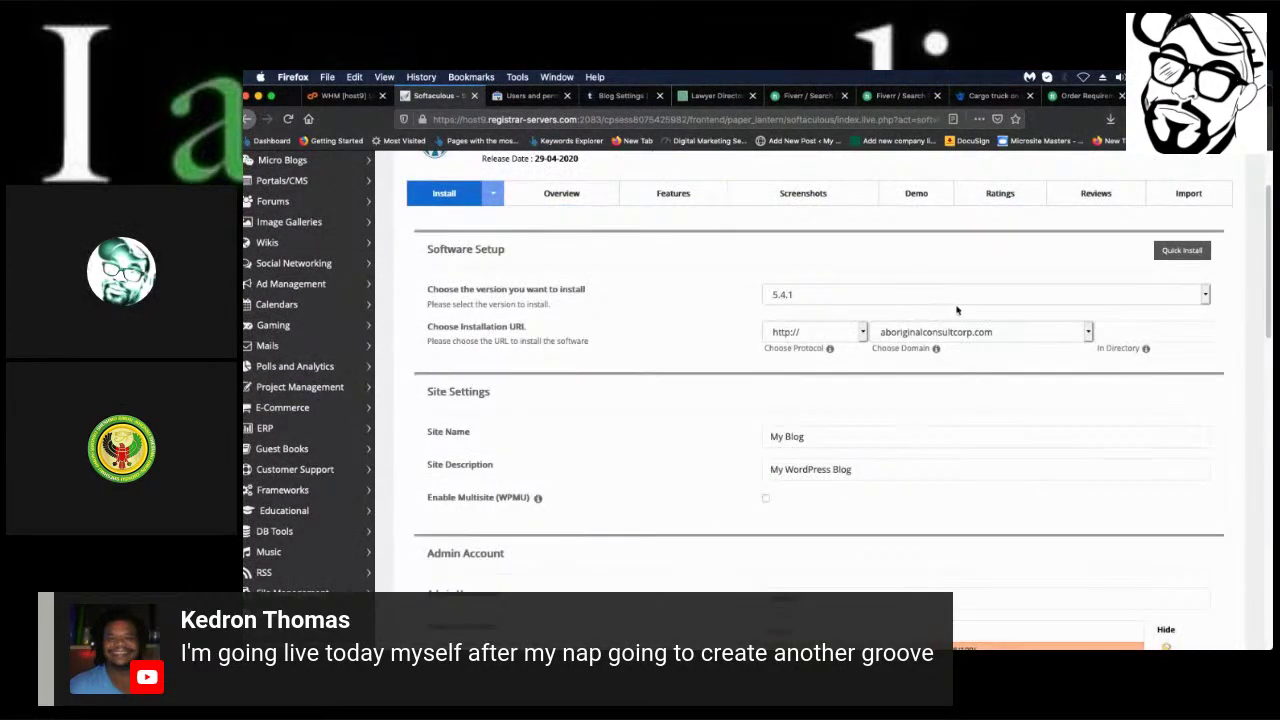
pyautogui.click(864, 332)
pyautogui.click(872, 336)
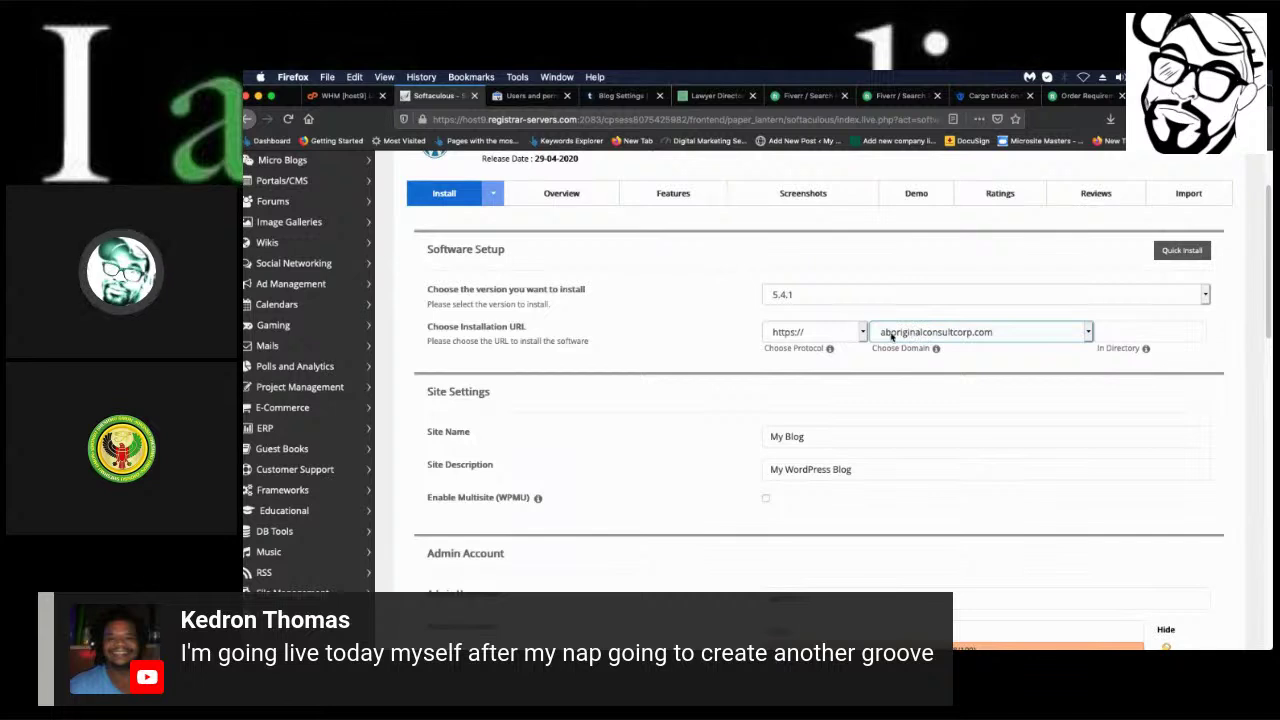
pyautogui.click(930, 332)
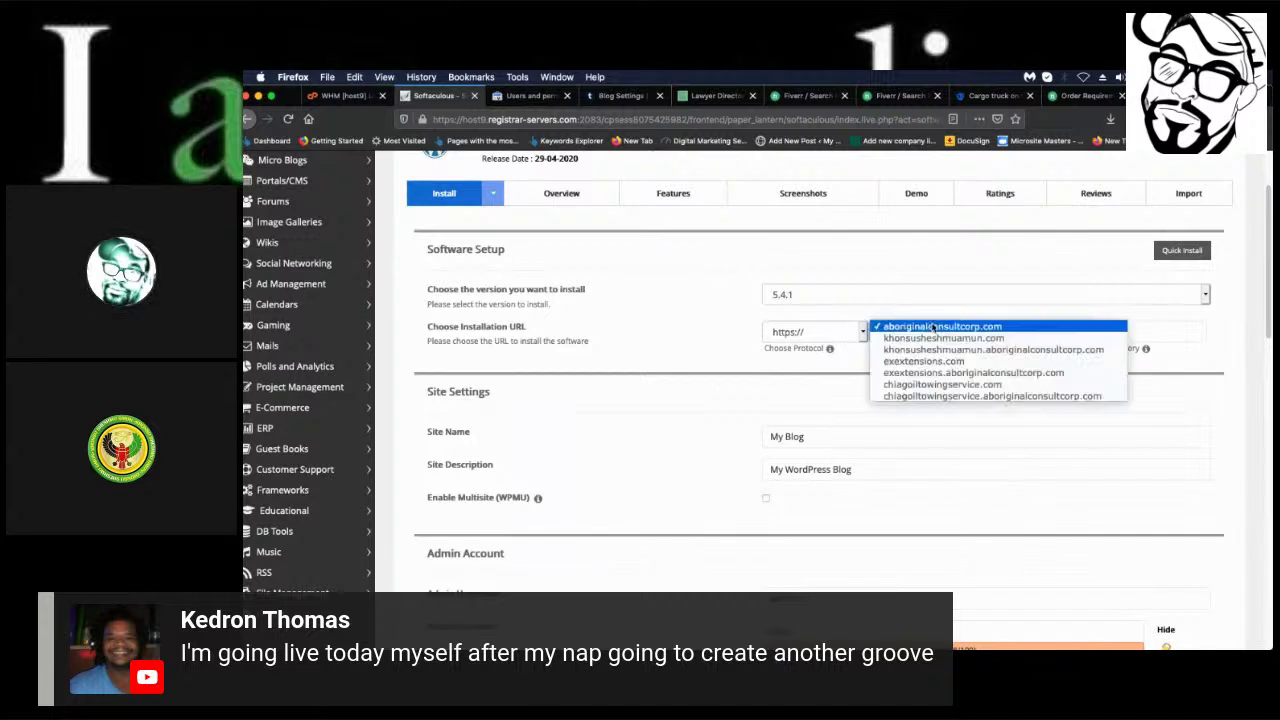
pyautogui.click(965, 385)
pyautogui.click(851, 340)
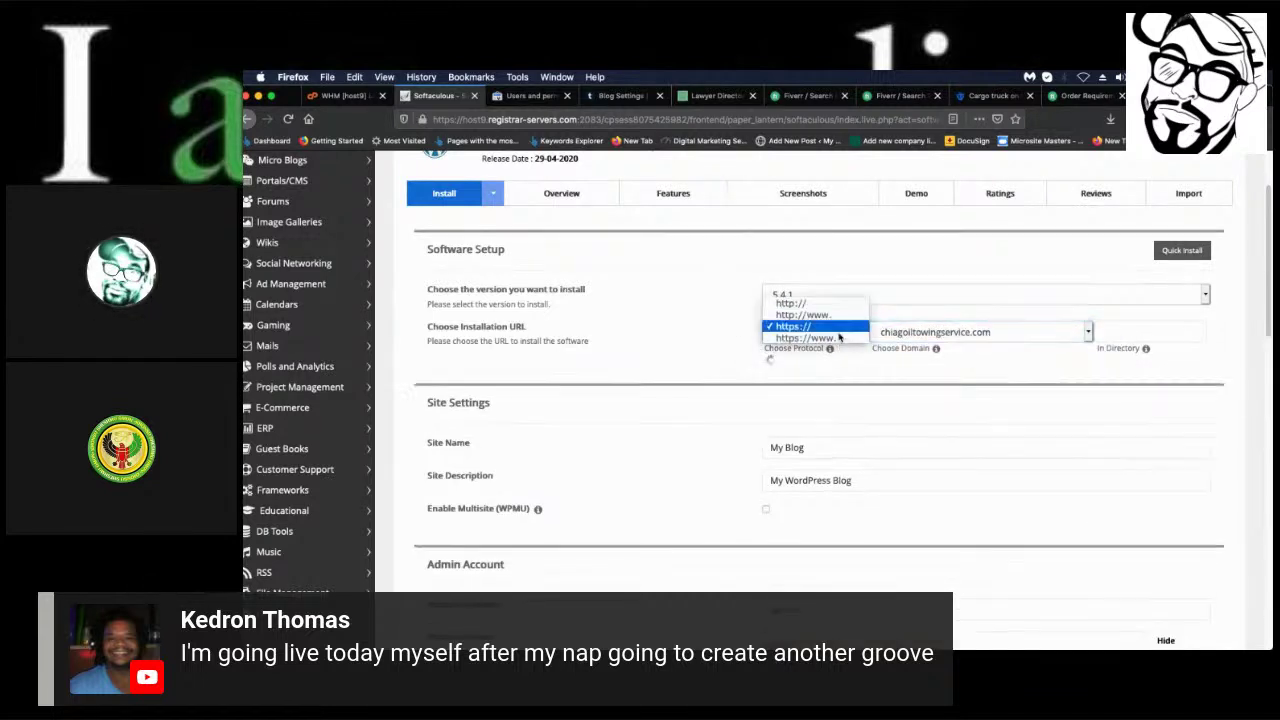
pyautogui.click(838, 305)
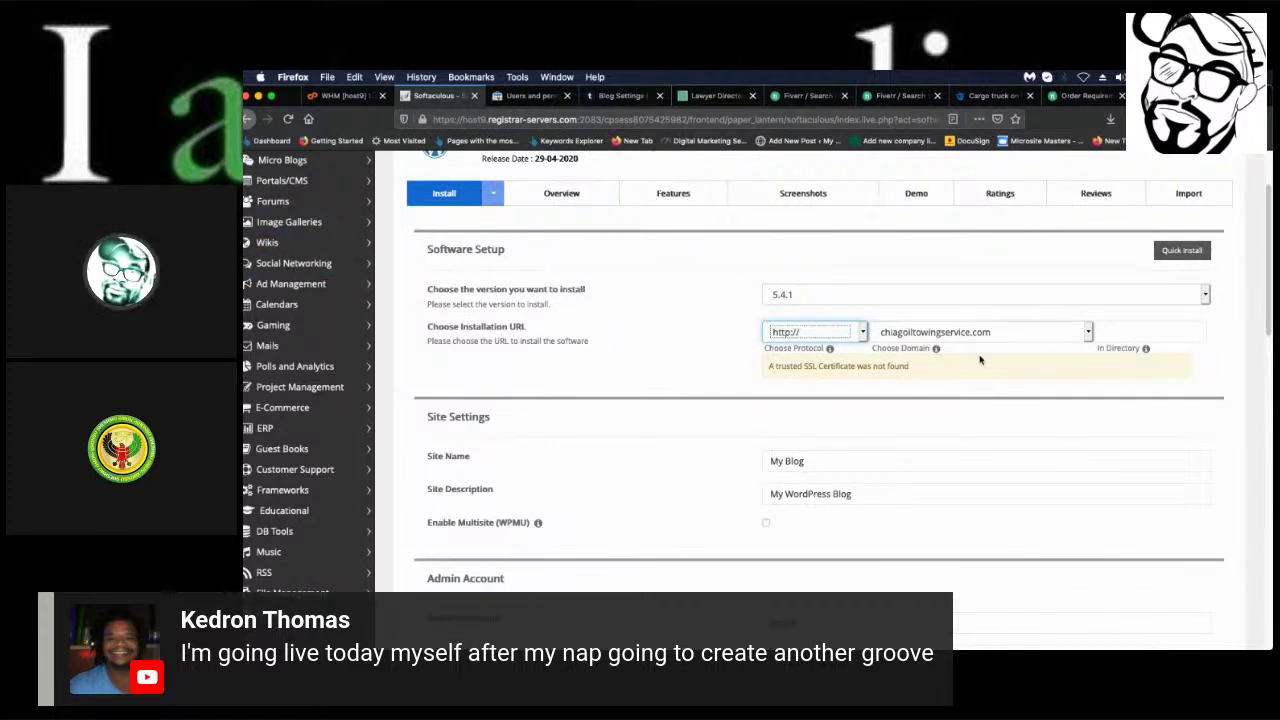
pyautogui.click(893, 337)
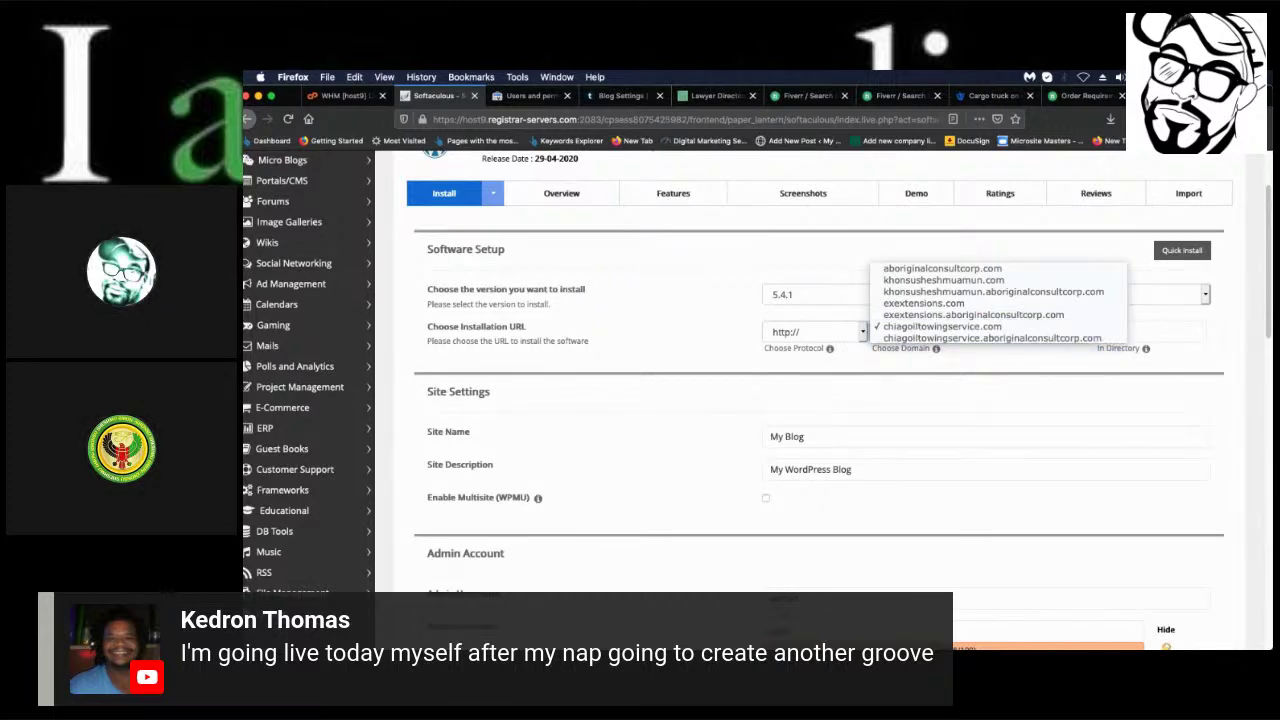
pyautogui.press('super+Tab')
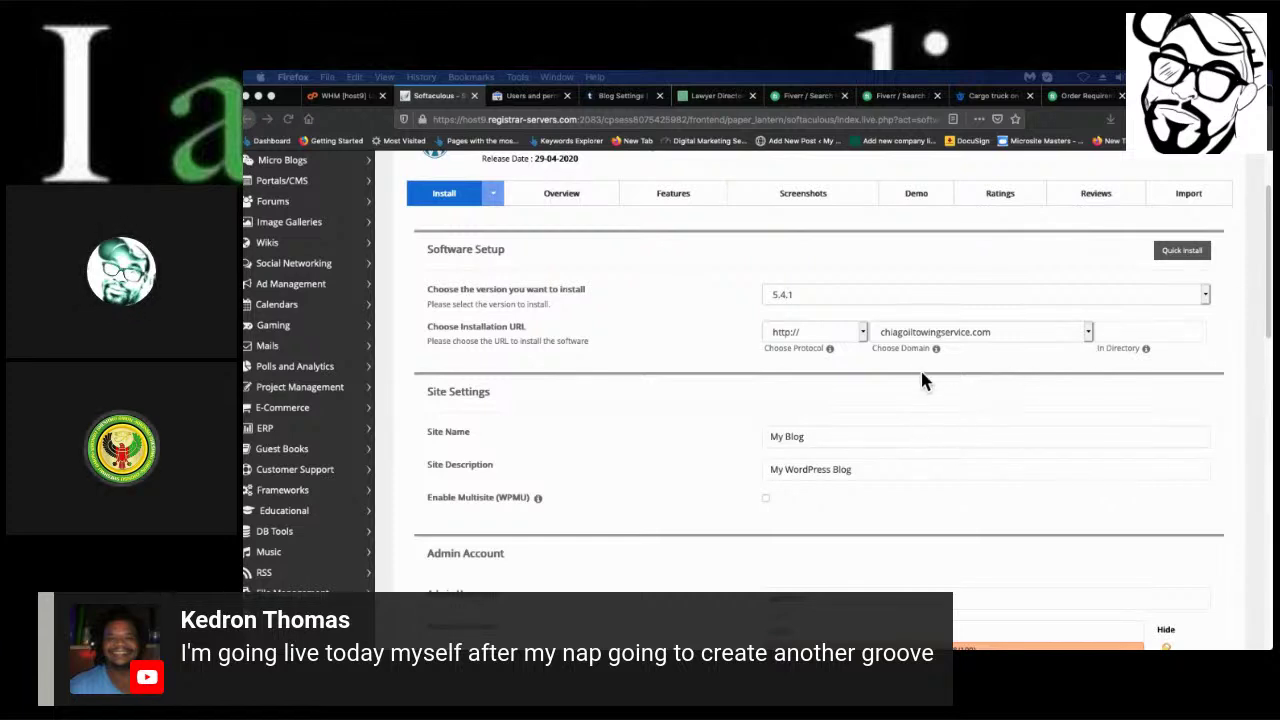
pyautogui.click(898, 338)
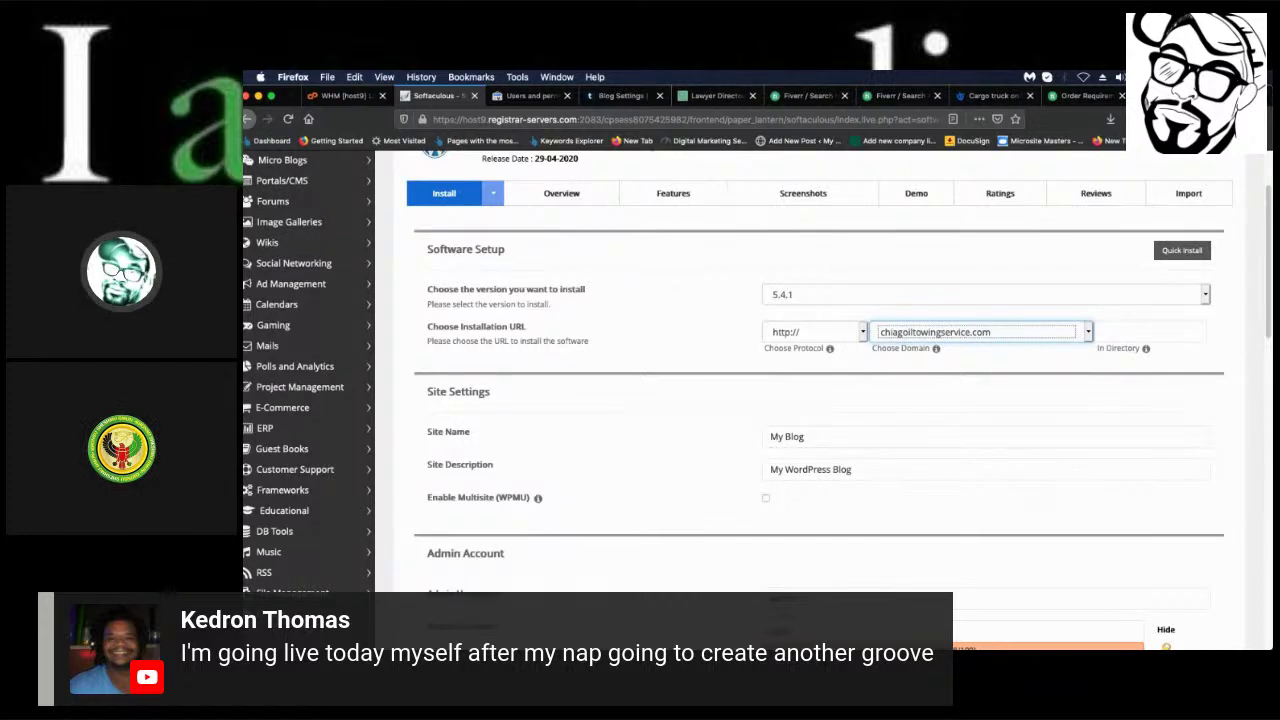
# - Switch to the Chrome window showing Namecheap results for chicagoiltowingservice.com
pyautogui.hotkey('alt', 'Tab')
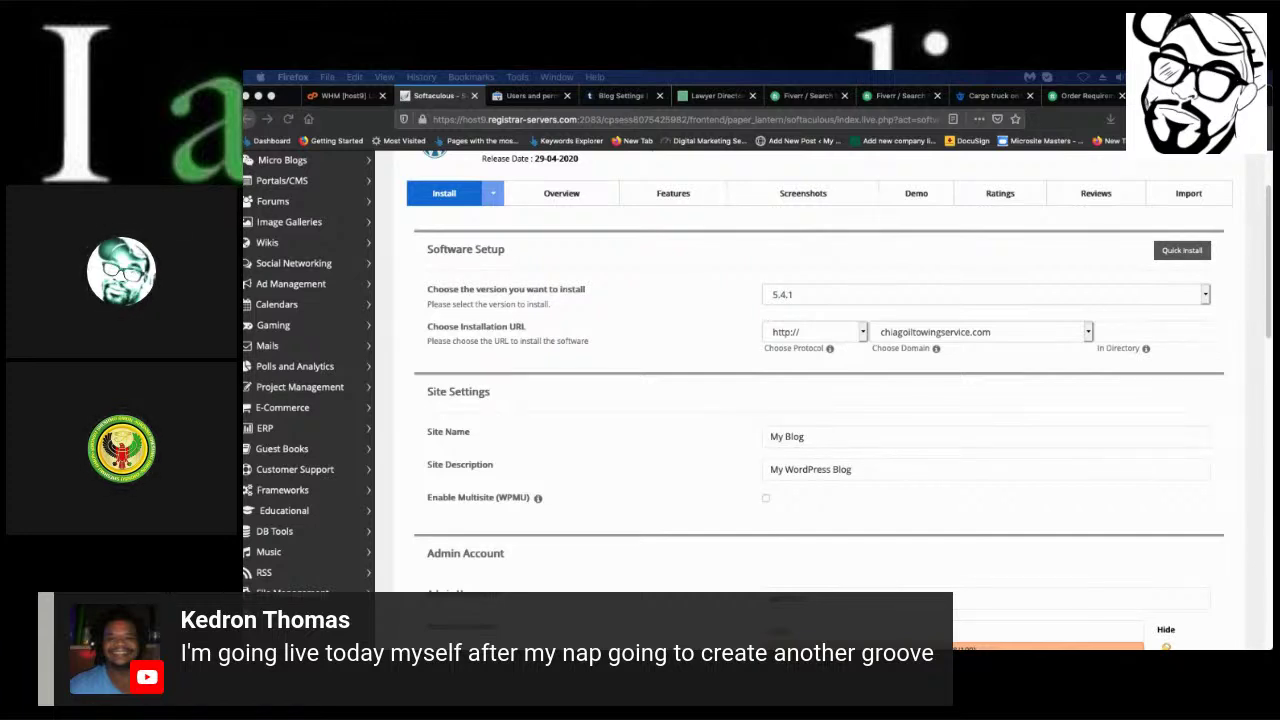
pyautogui.press('super+Tab')
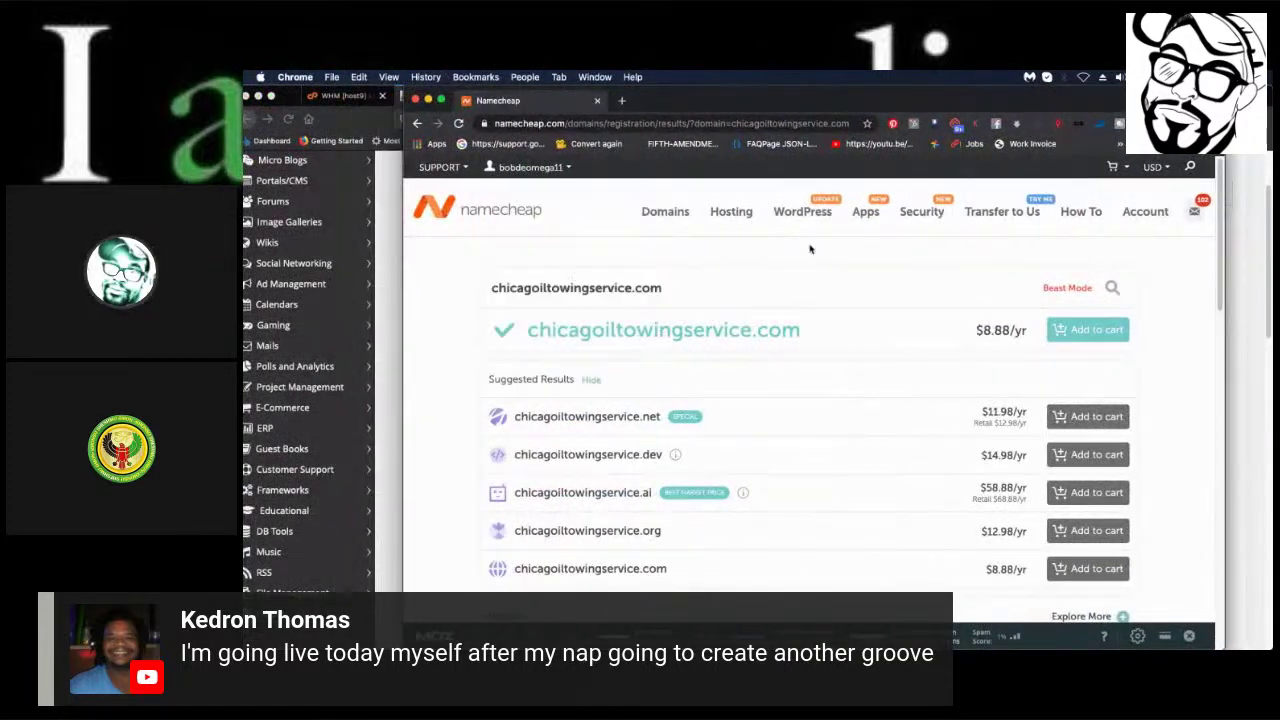
# - Add chicagoiltowingservice.com to the Namecheap cart
pyautogui.scroll(-3, 1049, 286)
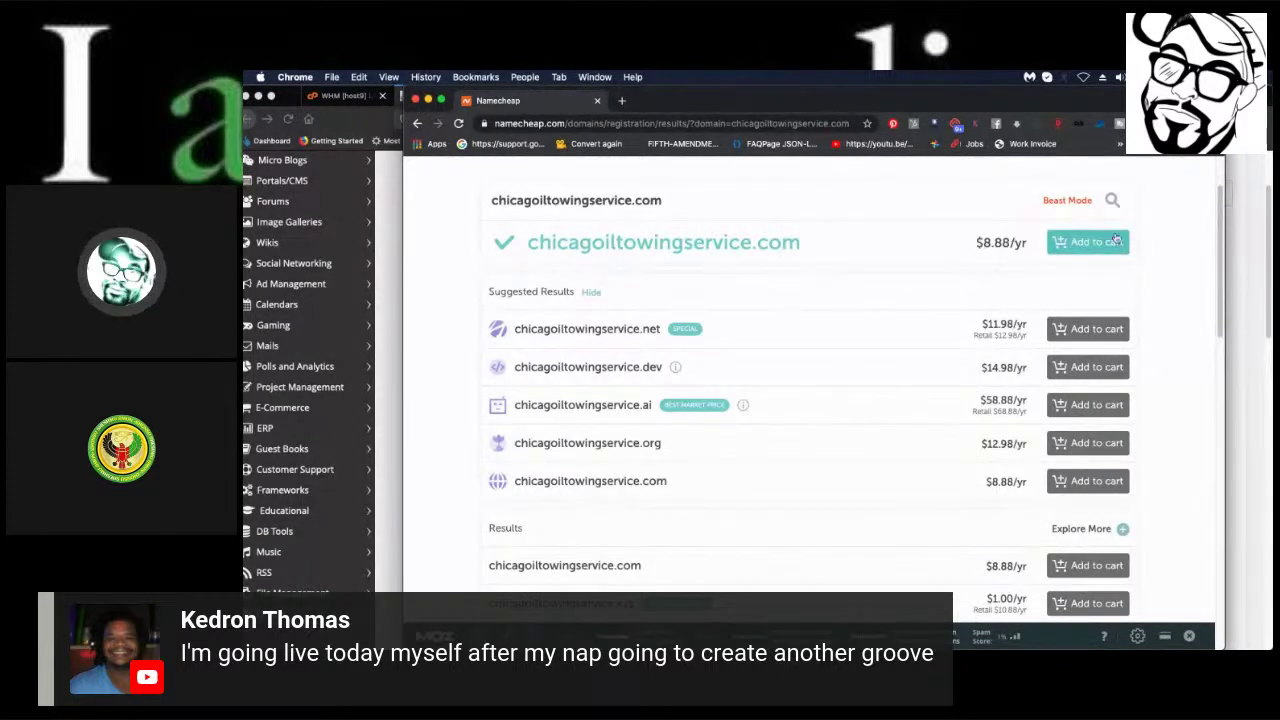
pyautogui.scroll(2, 920, 280)
pyautogui.scroll(-2, 920, 285)
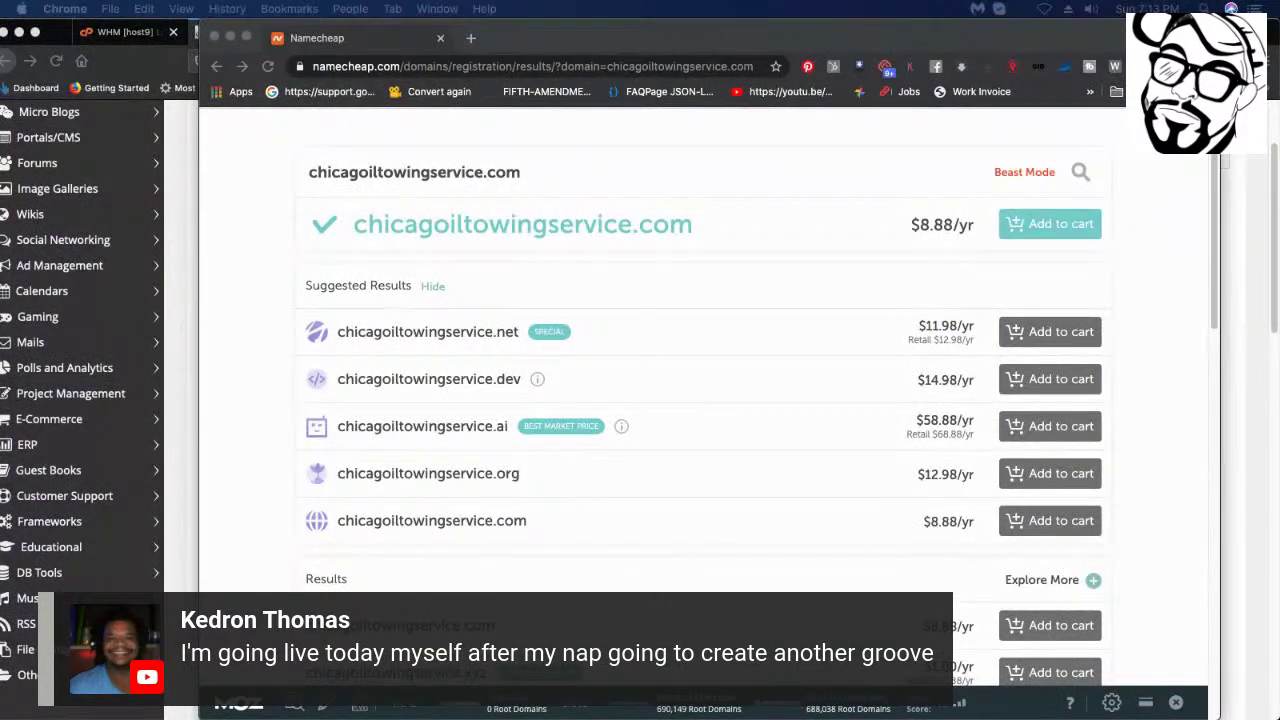
pyautogui.moveTo(551, 34); pyautogui.dragTo(452, 12)
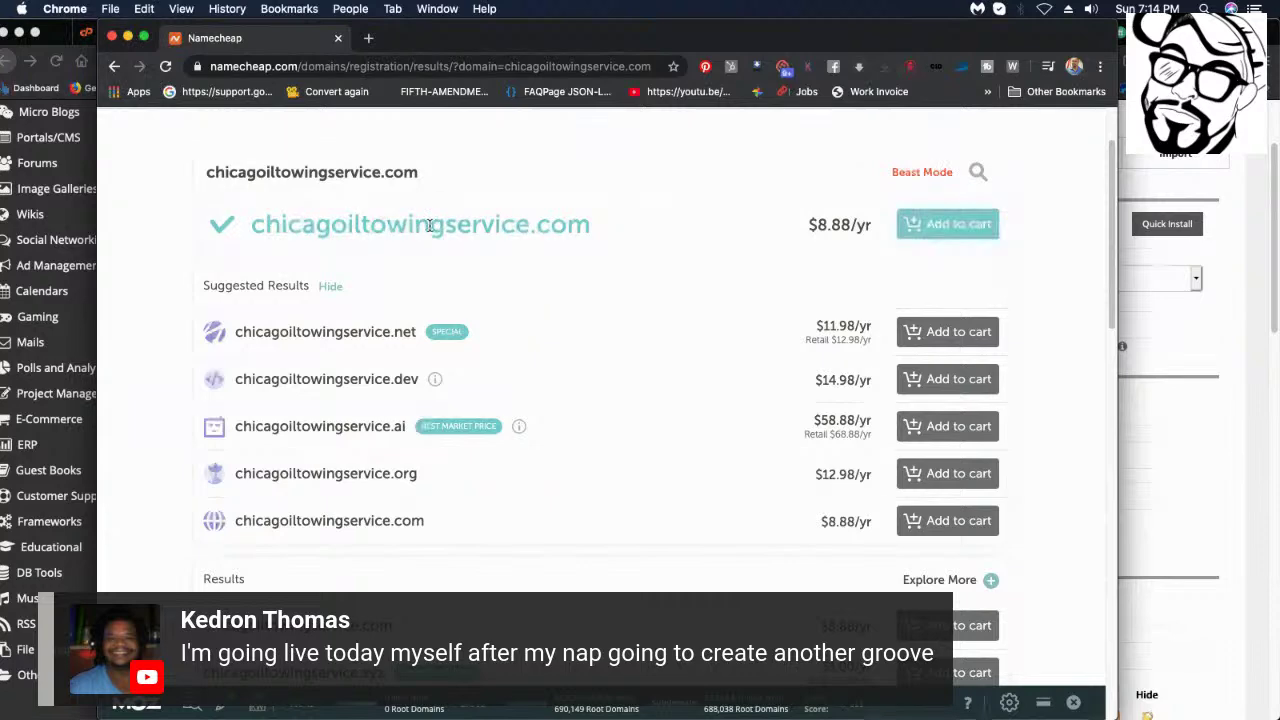
pyautogui.click(912, 232)
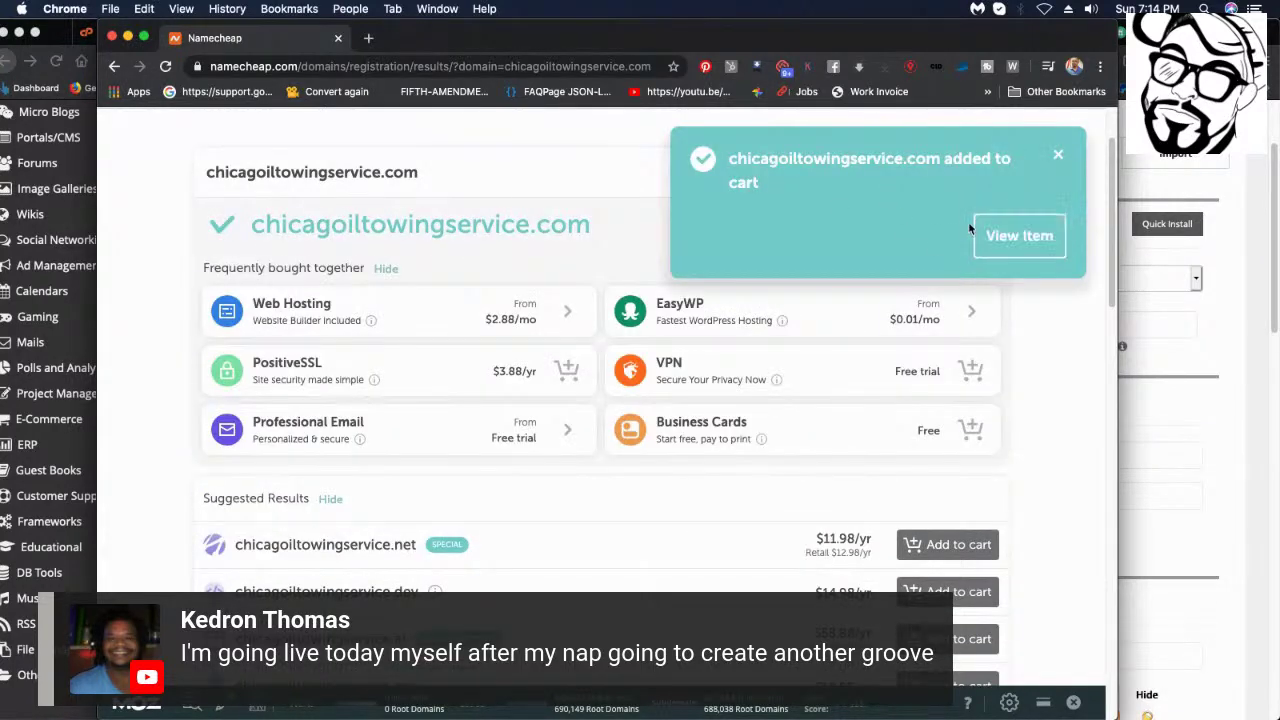
pyautogui.click(1060, 155)
# - Take the cart through to checkout at $9.06, then return to the Softaculous install page
pyautogui.scroll(2, 836, 258)
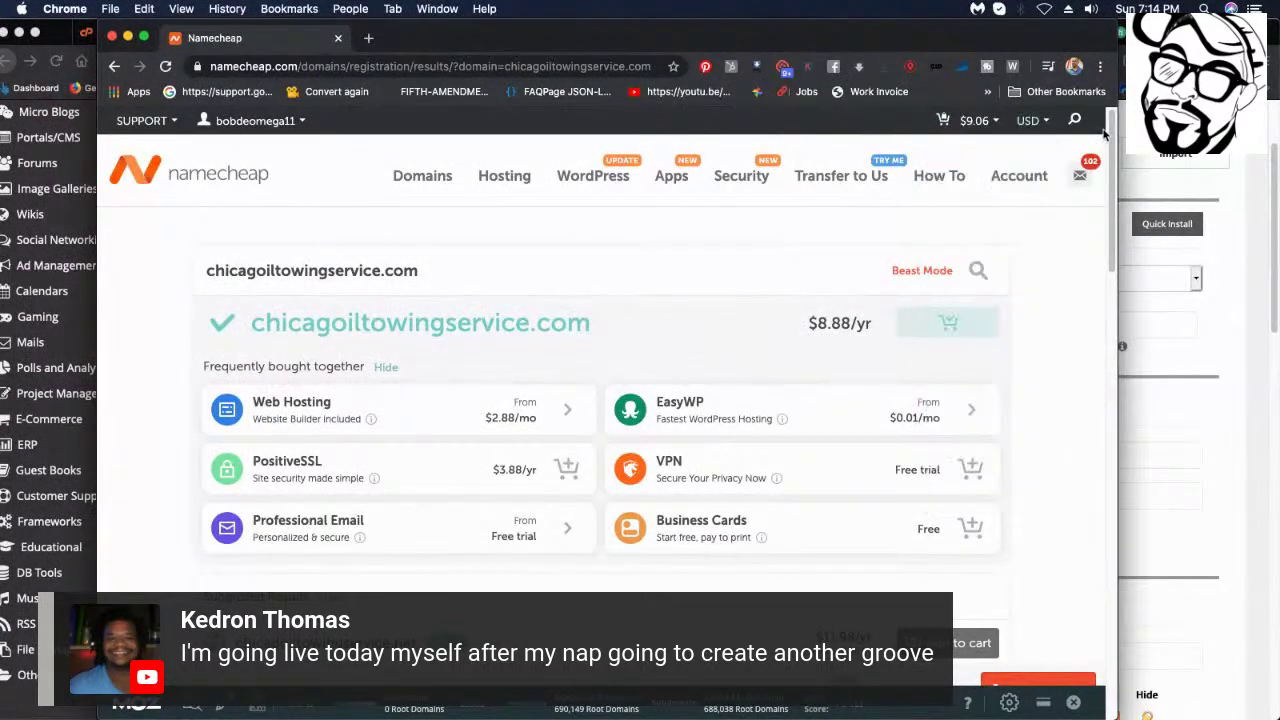
pyautogui.moveTo(973, 130)
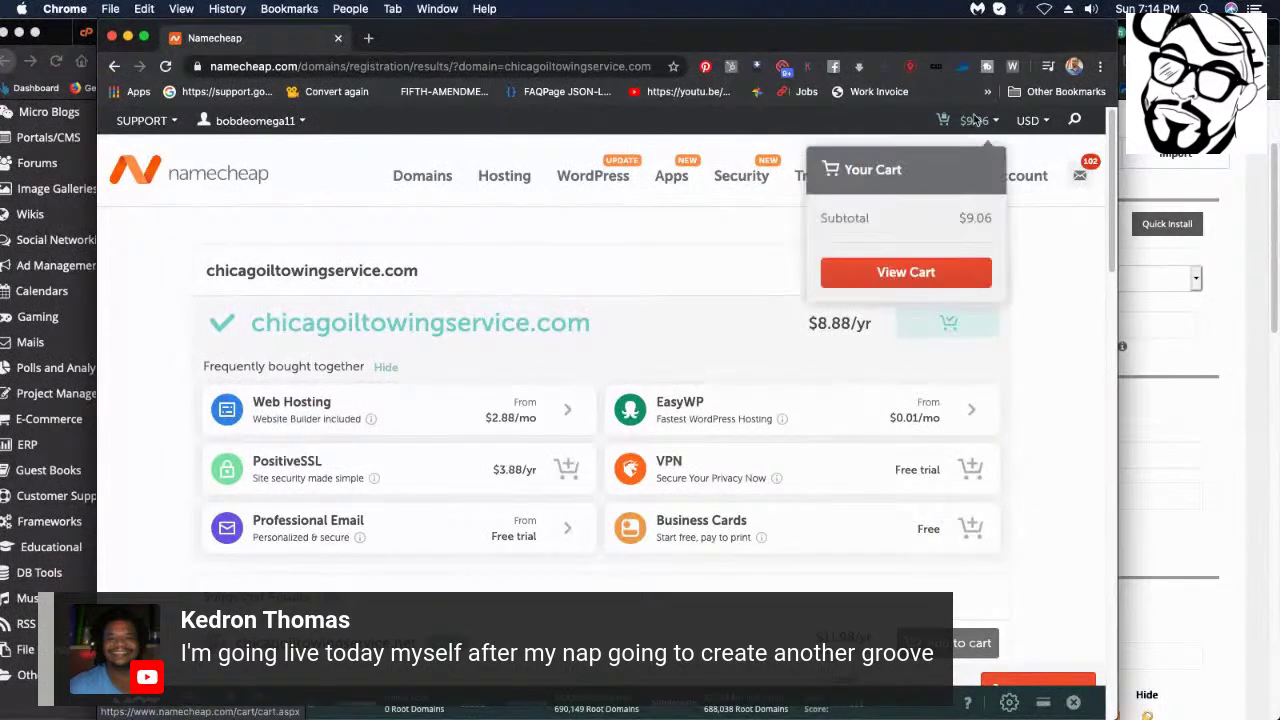
pyautogui.click(940, 272)
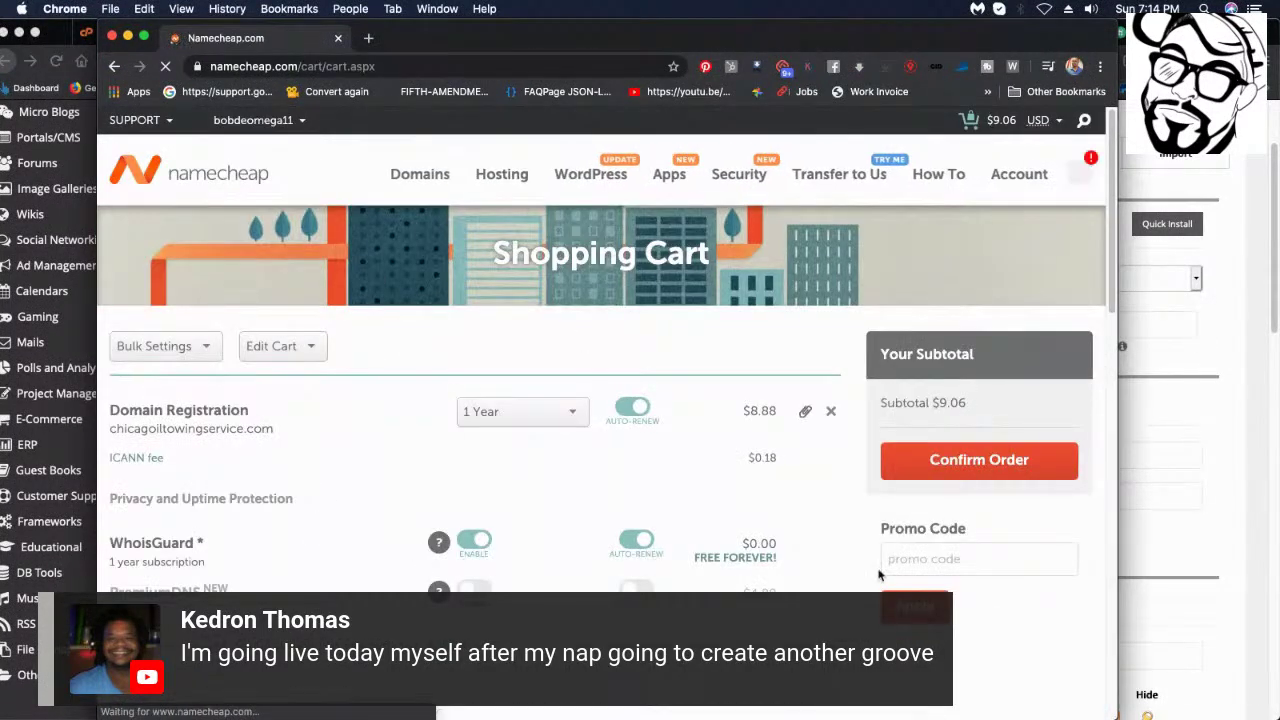
pyautogui.moveTo(918, 47); pyautogui.dragTo(919, 47)
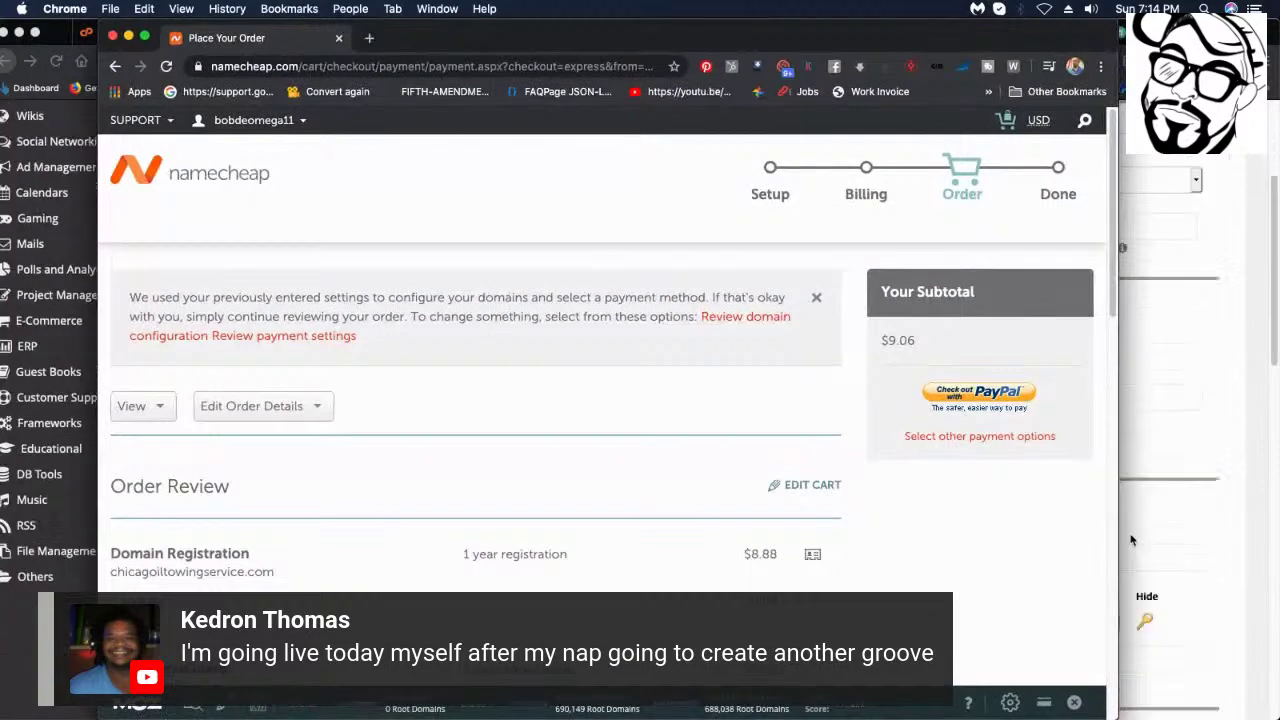
pyautogui.scroll(-10, 917, 491)
pyautogui.scroll(10, 849, 477)
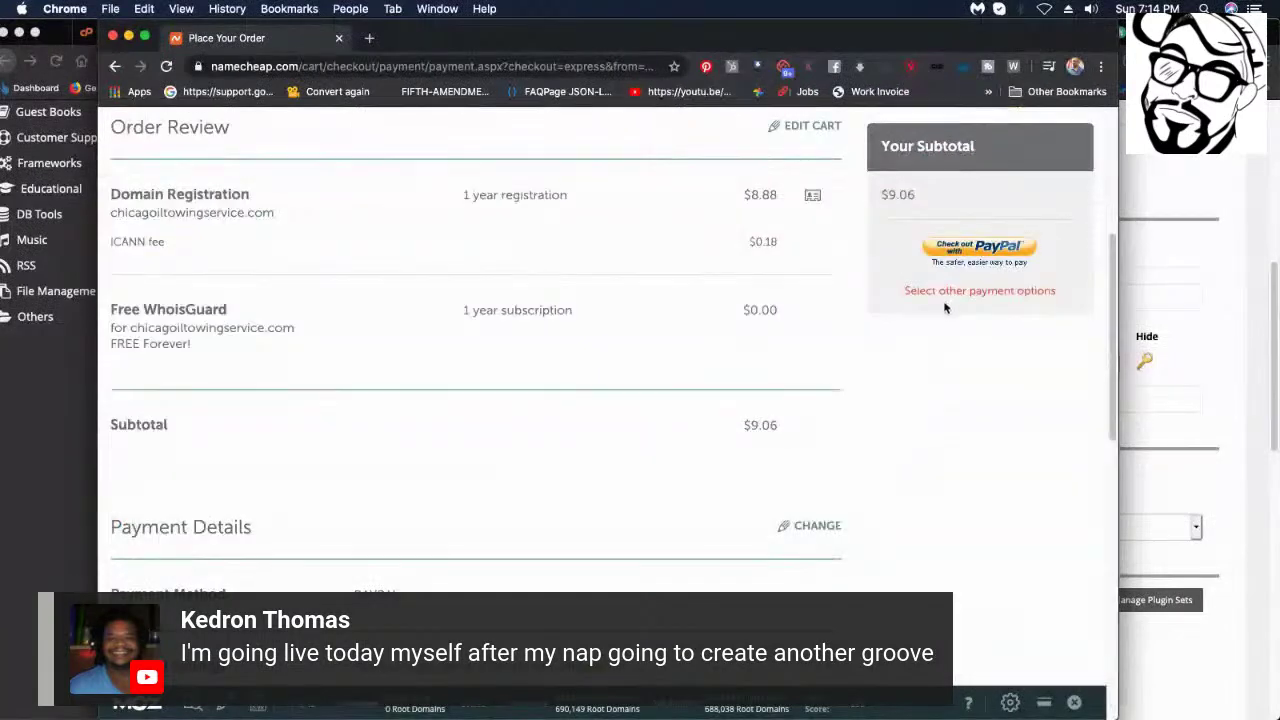
pyautogui.press('super+Tab')
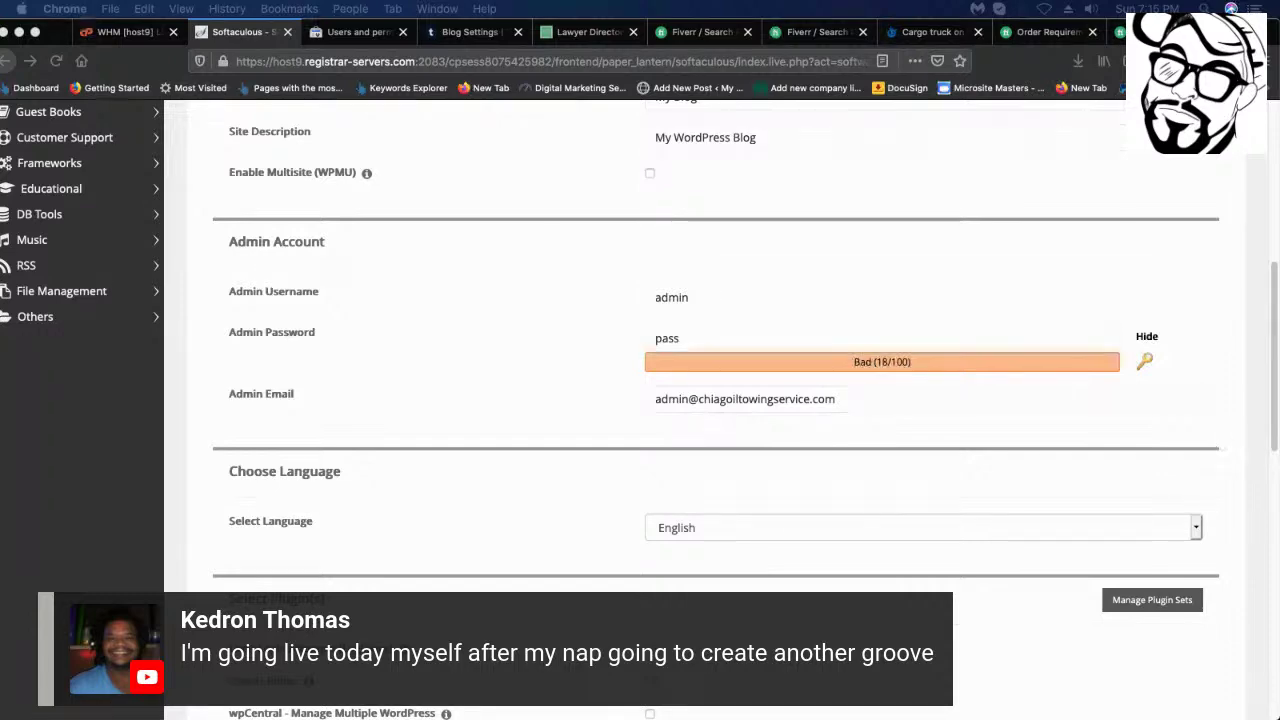
pyautogui.scroll(5, 1092, 132)
pyautogui.scroll(5, 980, 206)
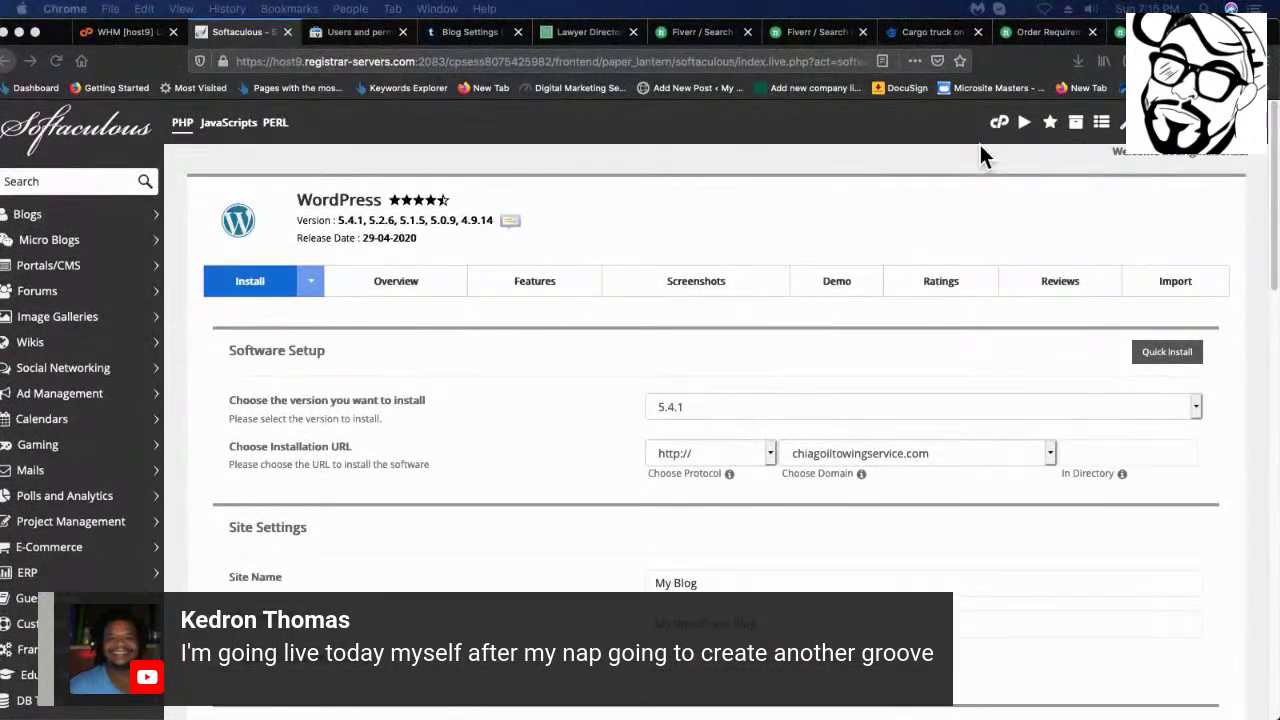
# - Remove the misspelled addon domain chiagoiltowingservice.com and its subdomain from Addon Domains
pyautogui.click(999, 122)
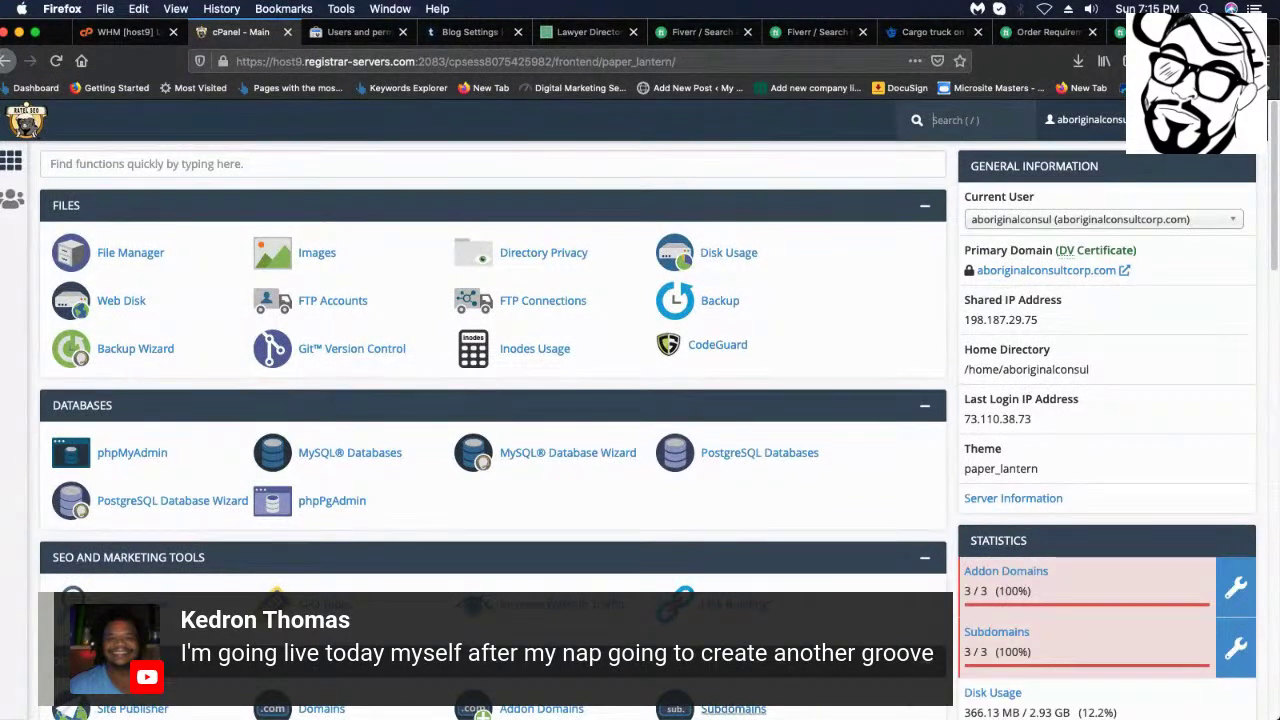
pyautogui.scroll(-5, 797, 434)
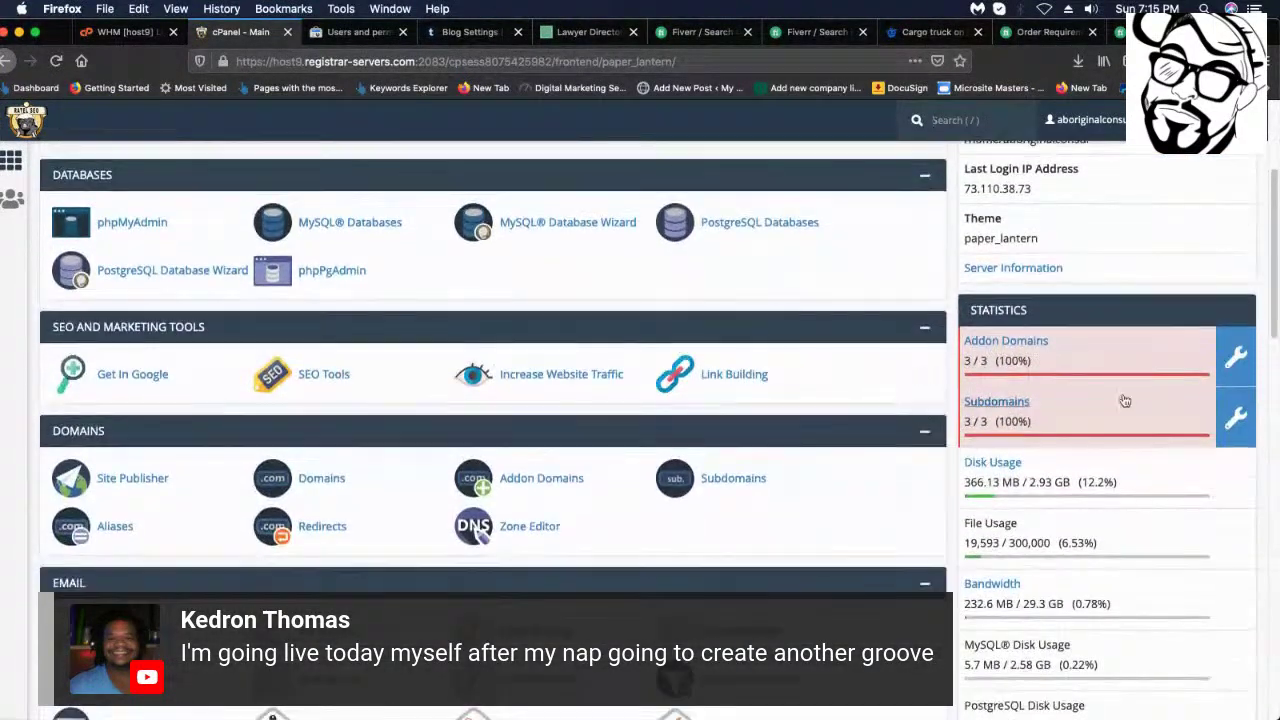
pyautogui.click(1005, 341)
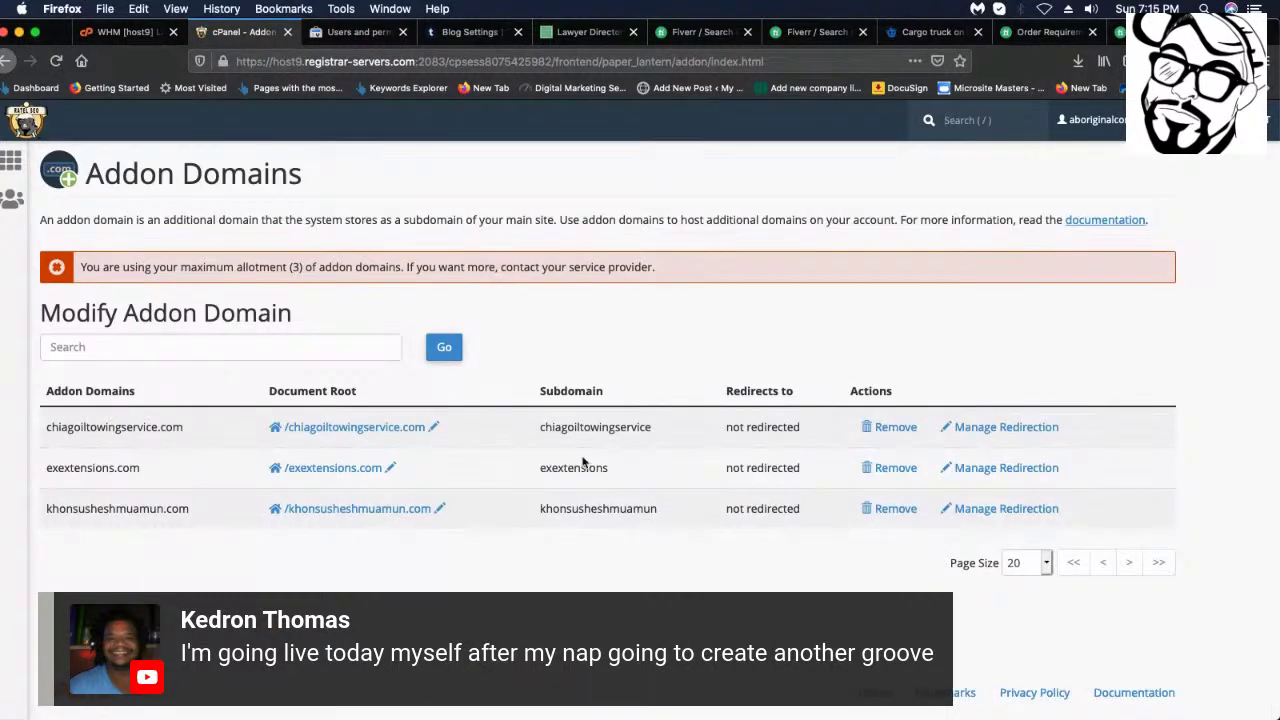
pyautogui.click(888, 428)
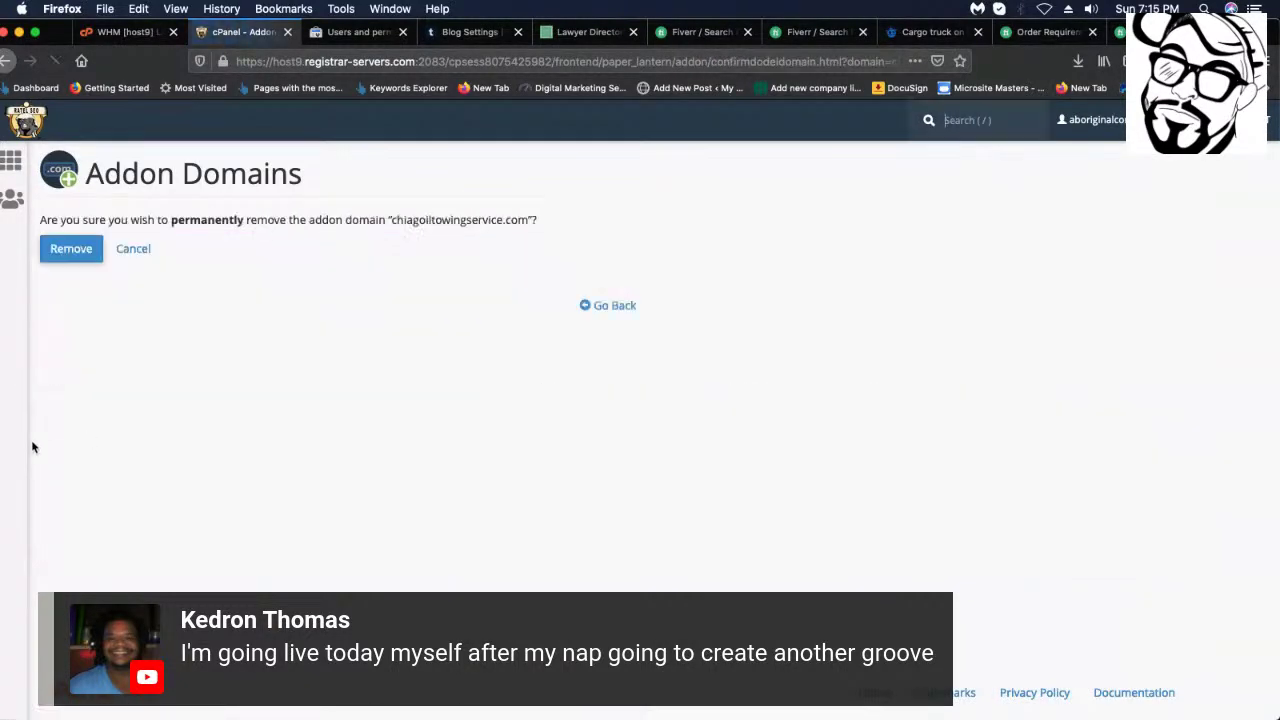
pyautogui.click(77, 250)
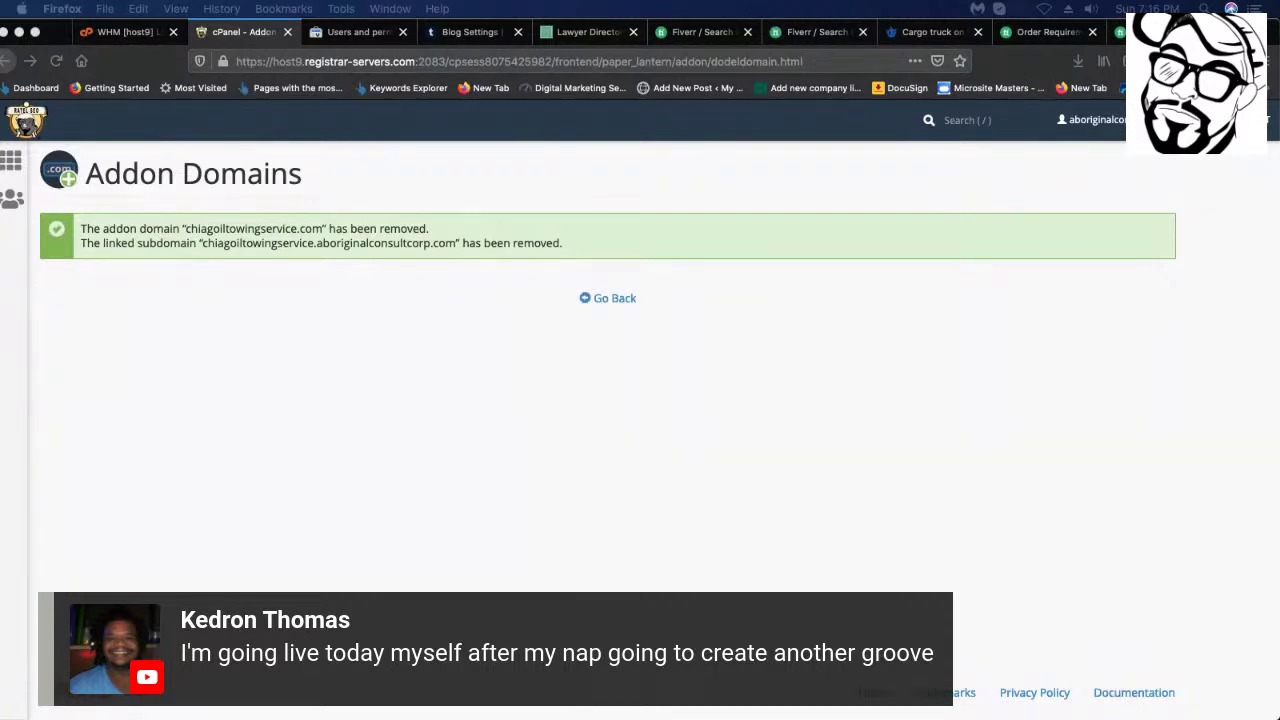
pyautogui.click(610, 300)
pyautogui.click(610, 299)
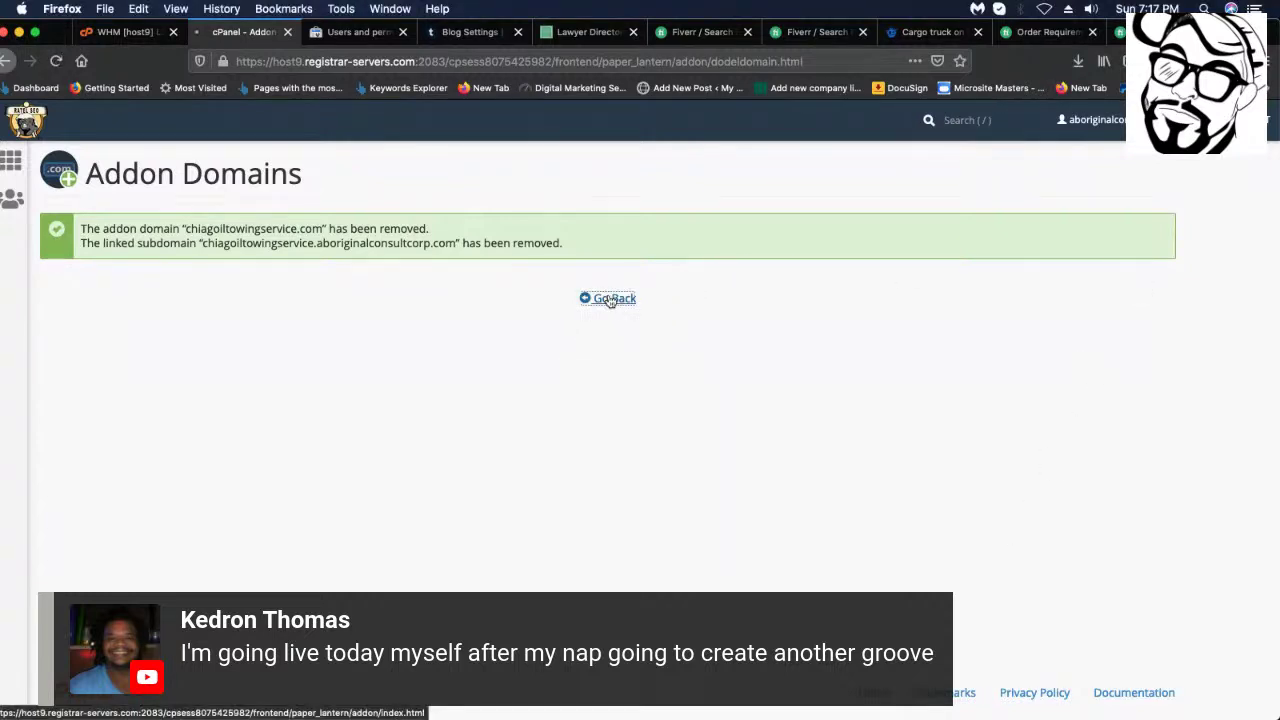
# - Add the correctly spelled chicagoiltowingservice.com as a new addon domain
pyautogui.press('super+Tab')
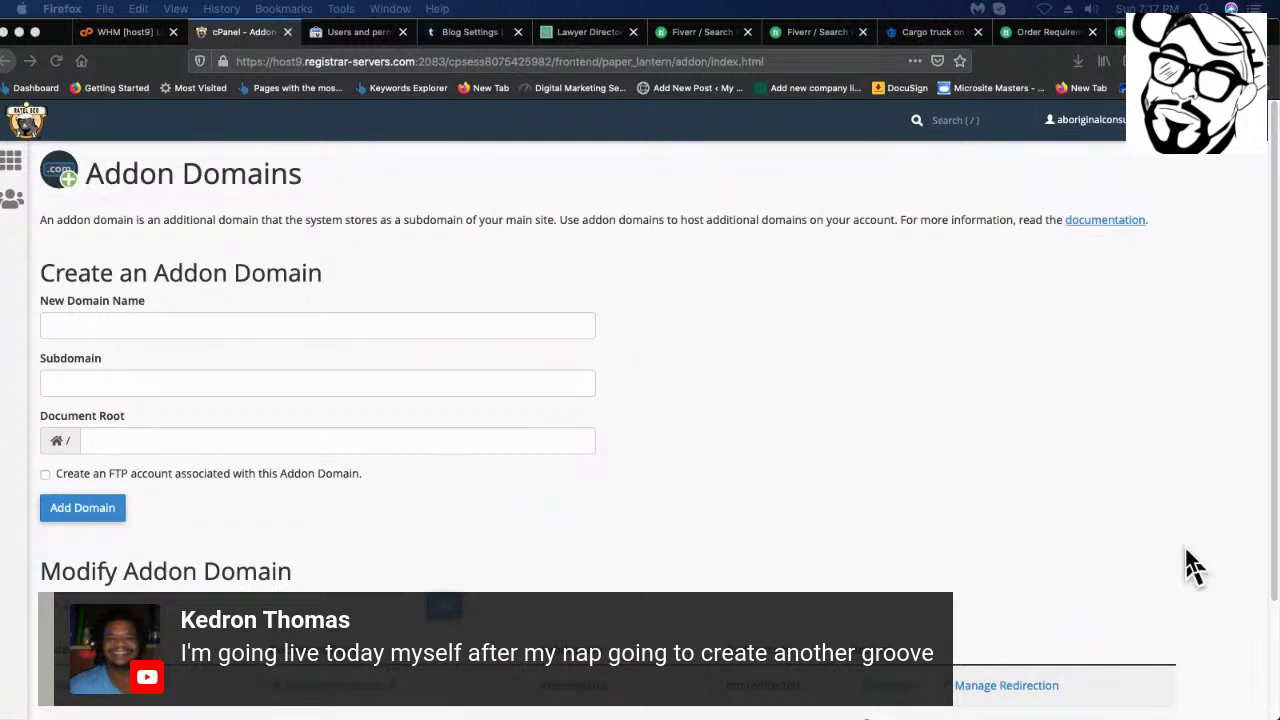
pyautogui.moveTo(866, 718)
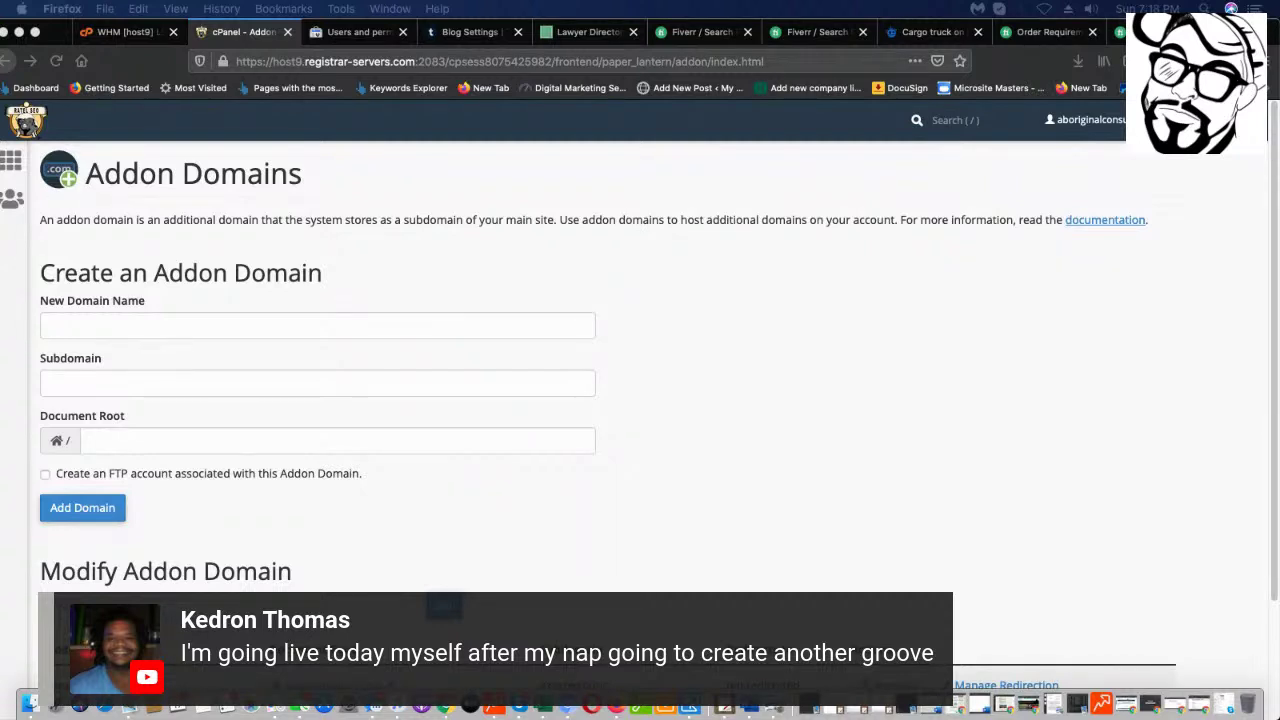
pyautogui.scroll(-1, 284, 277)
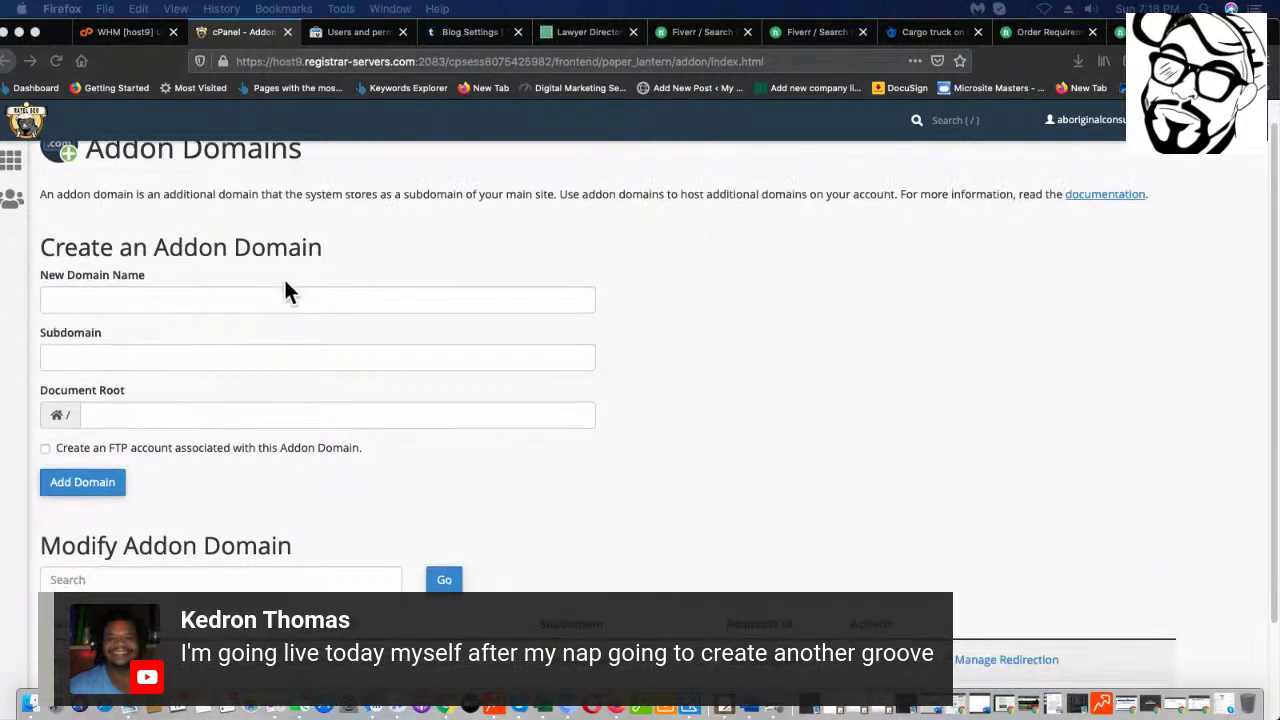
pyautogui.click(289, 296)
pyautogui.rightClick(289, 296)
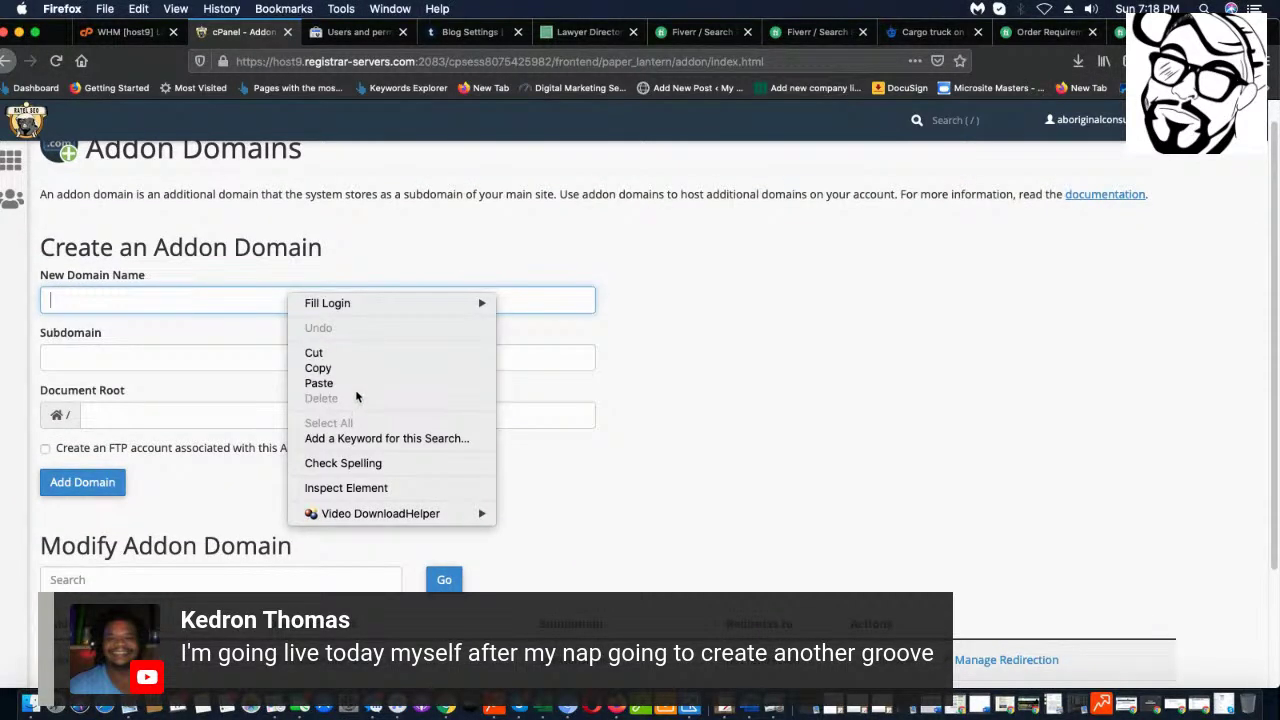
pyautogui.click(356, 384)
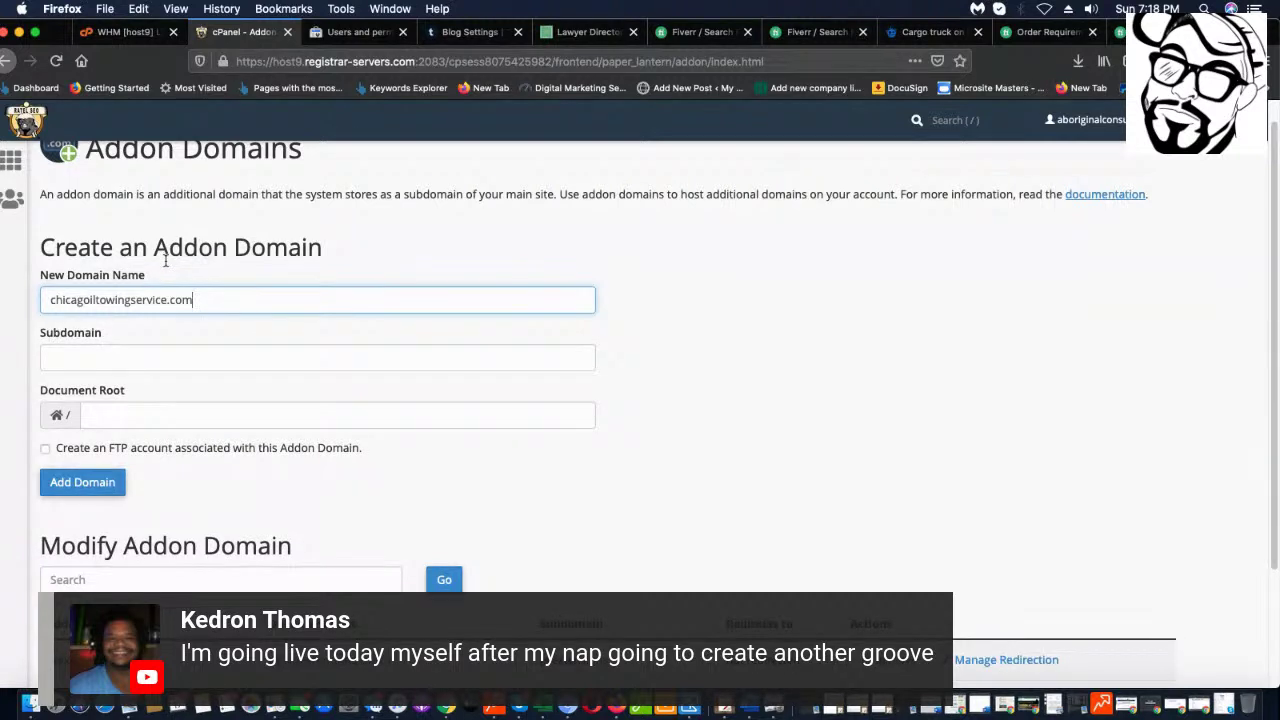
pyautogui.scroll(-1, 600, 470)
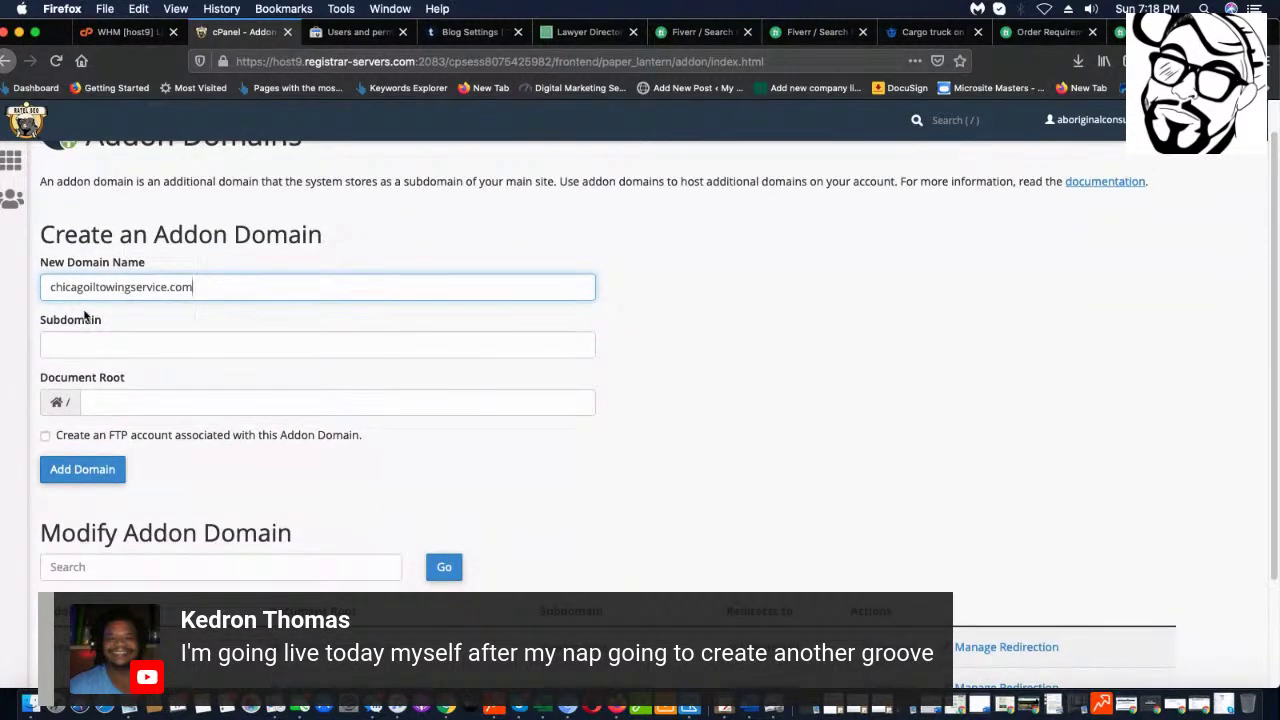
pyautogui.scroll(-3, 71, 332)
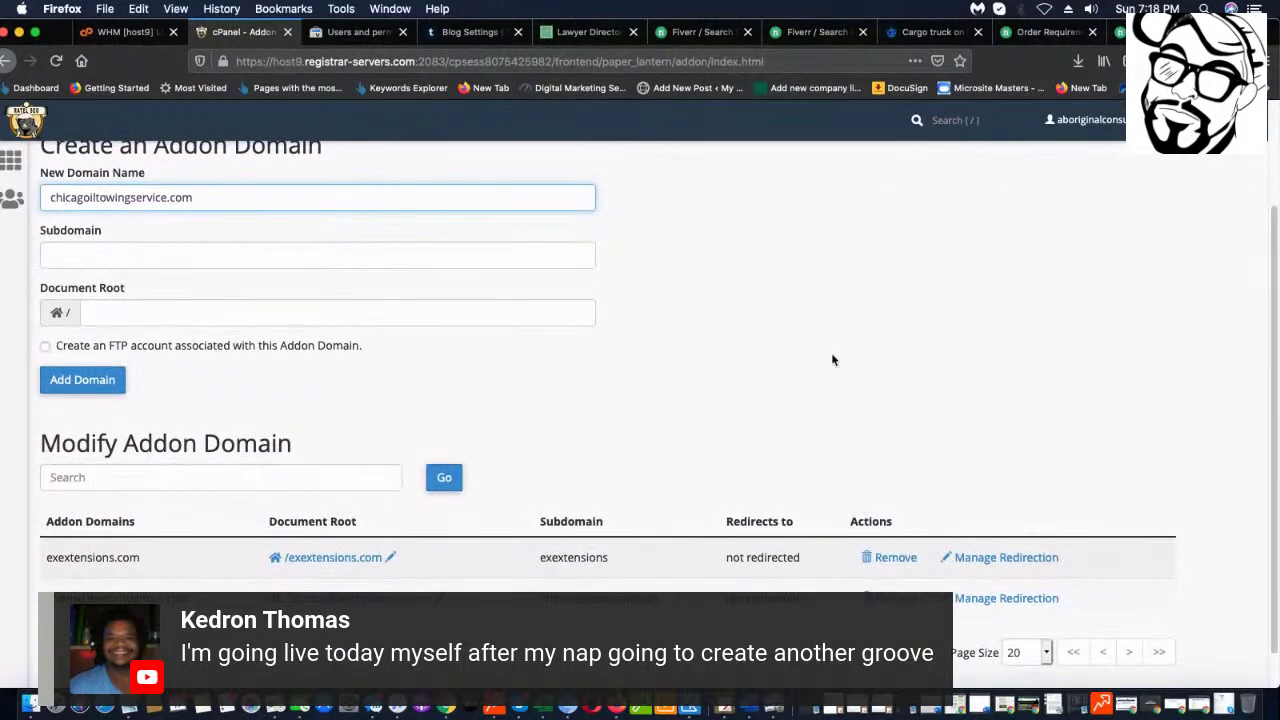
pyautogui.scroll(4, 129, 318)
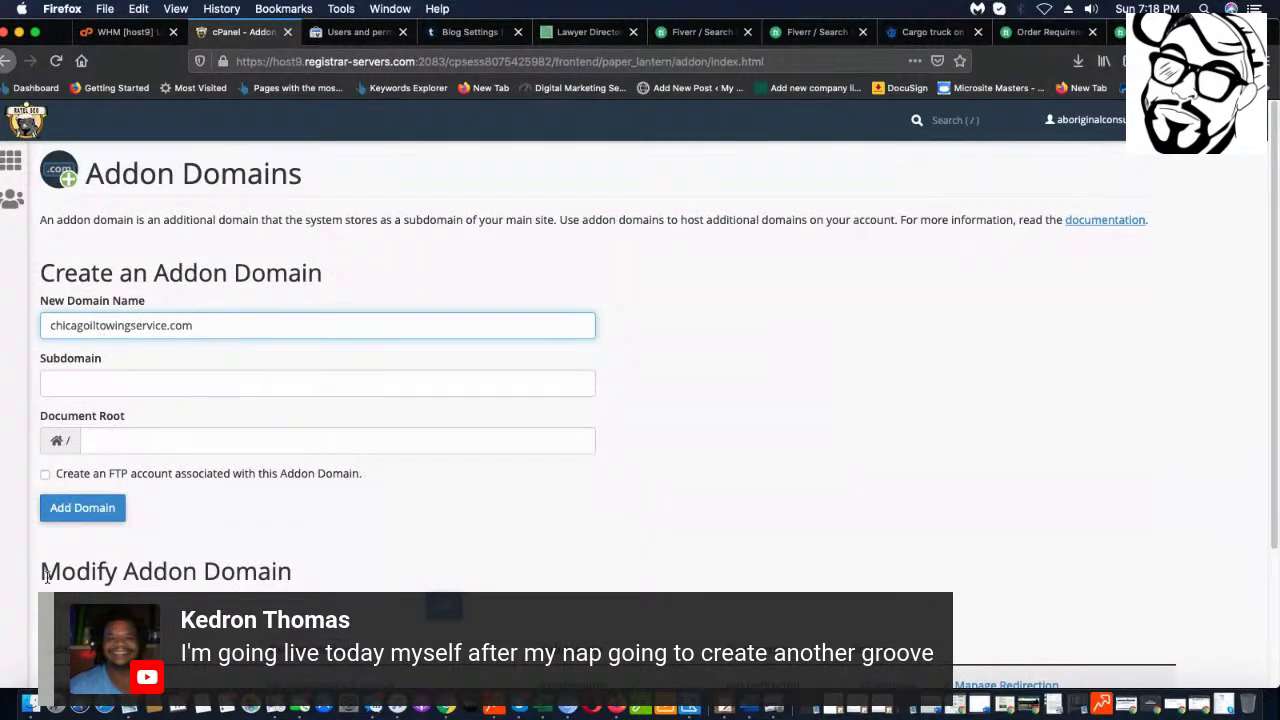
pyautogui.click(65, 517)
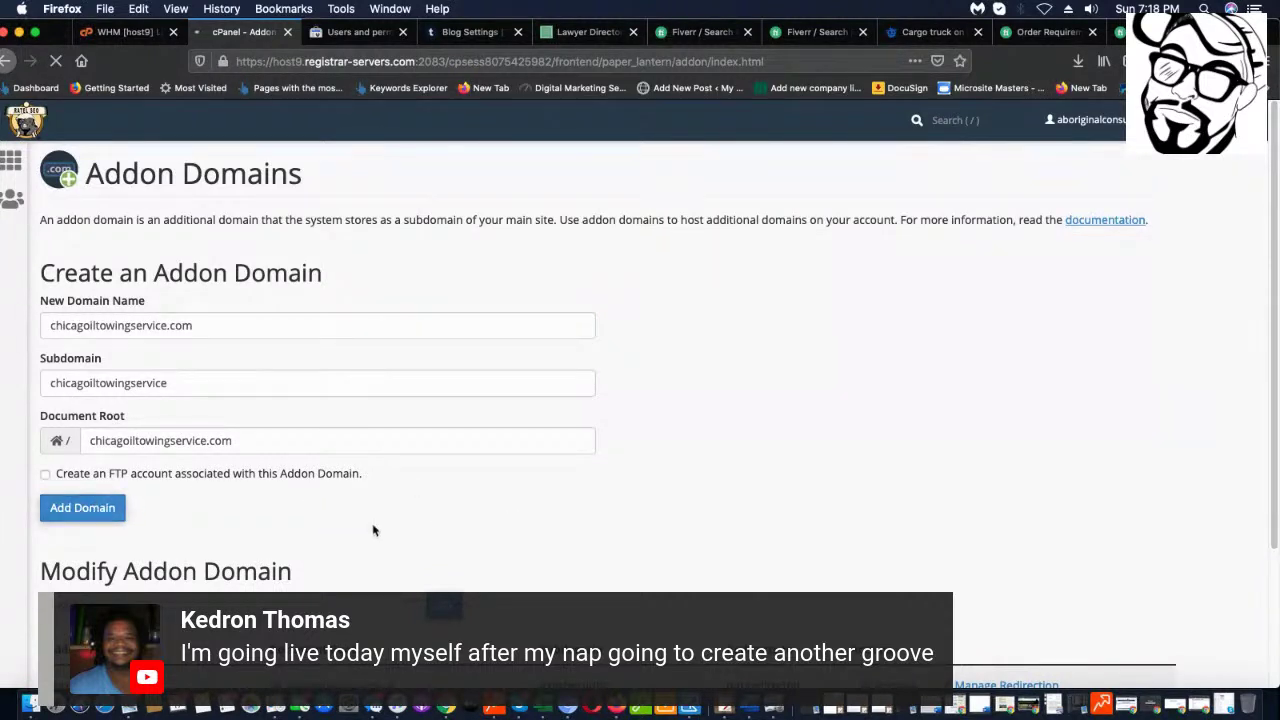
# - Return to the cPanel home and launch the Softaculous WordPress installer
pyautogui.scroll(-3, 371, 529)
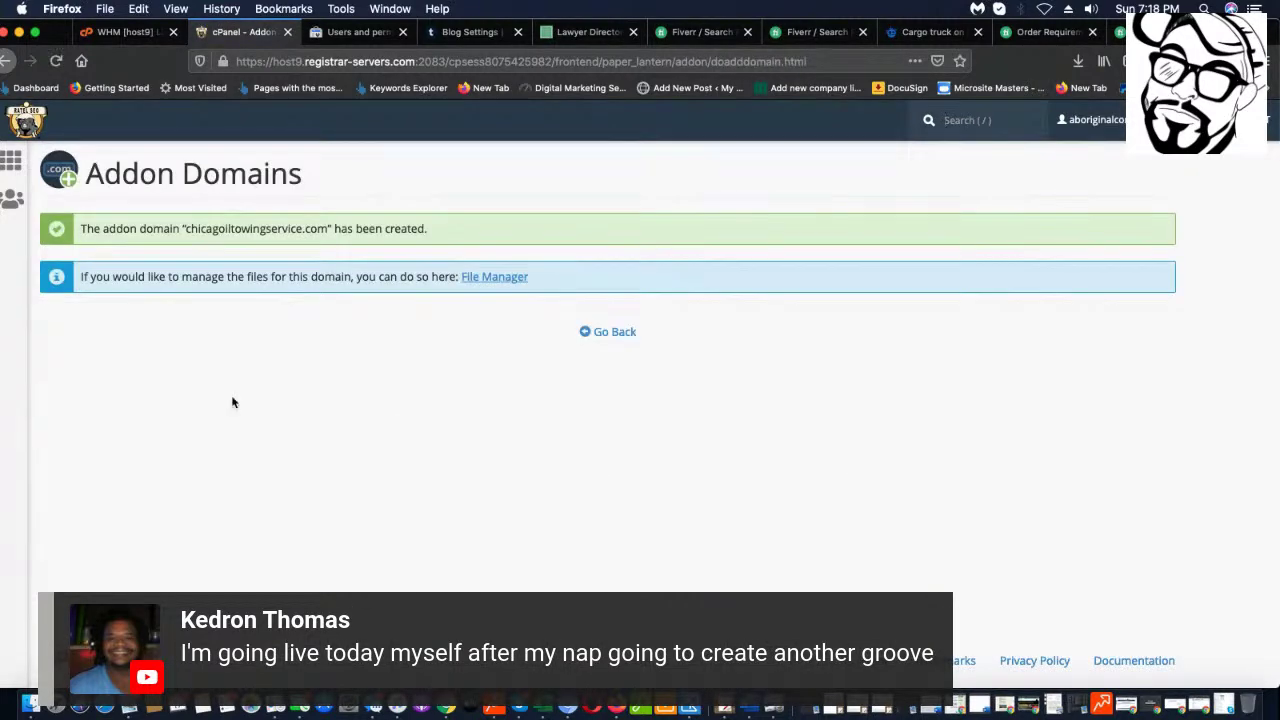
pyautogui.click(609, 340)
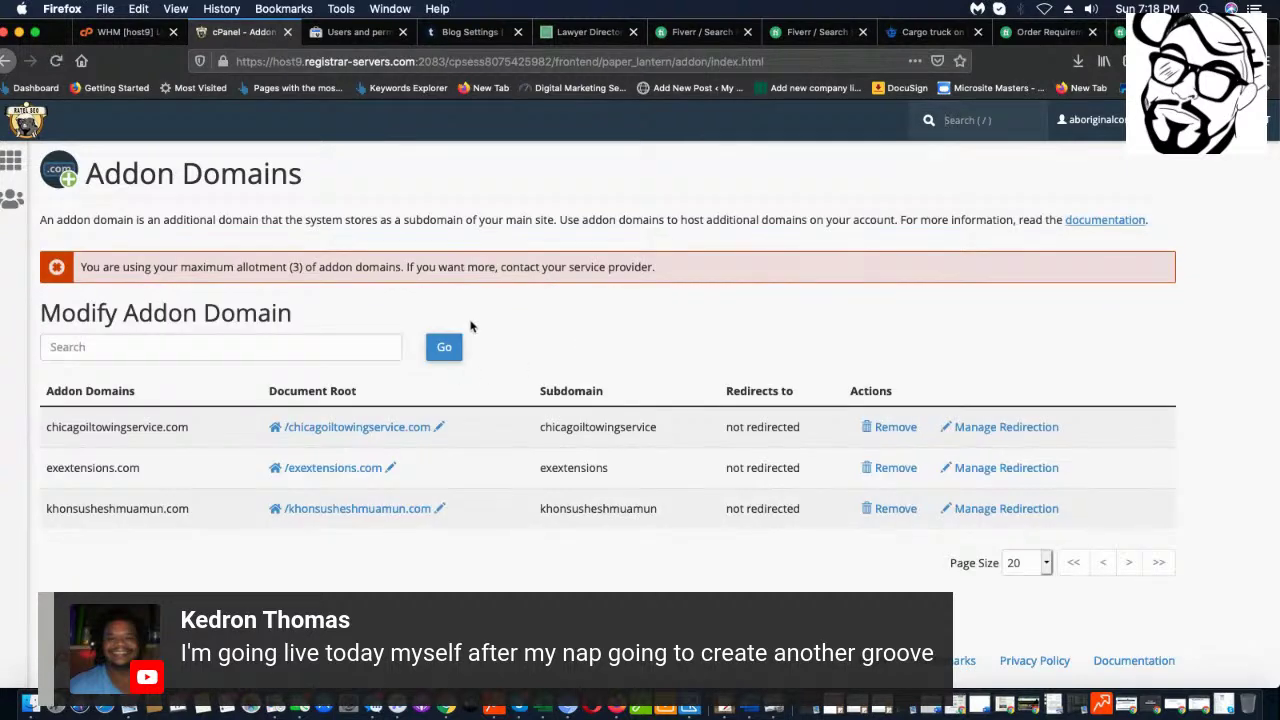
pyautogui.click(12, 163)
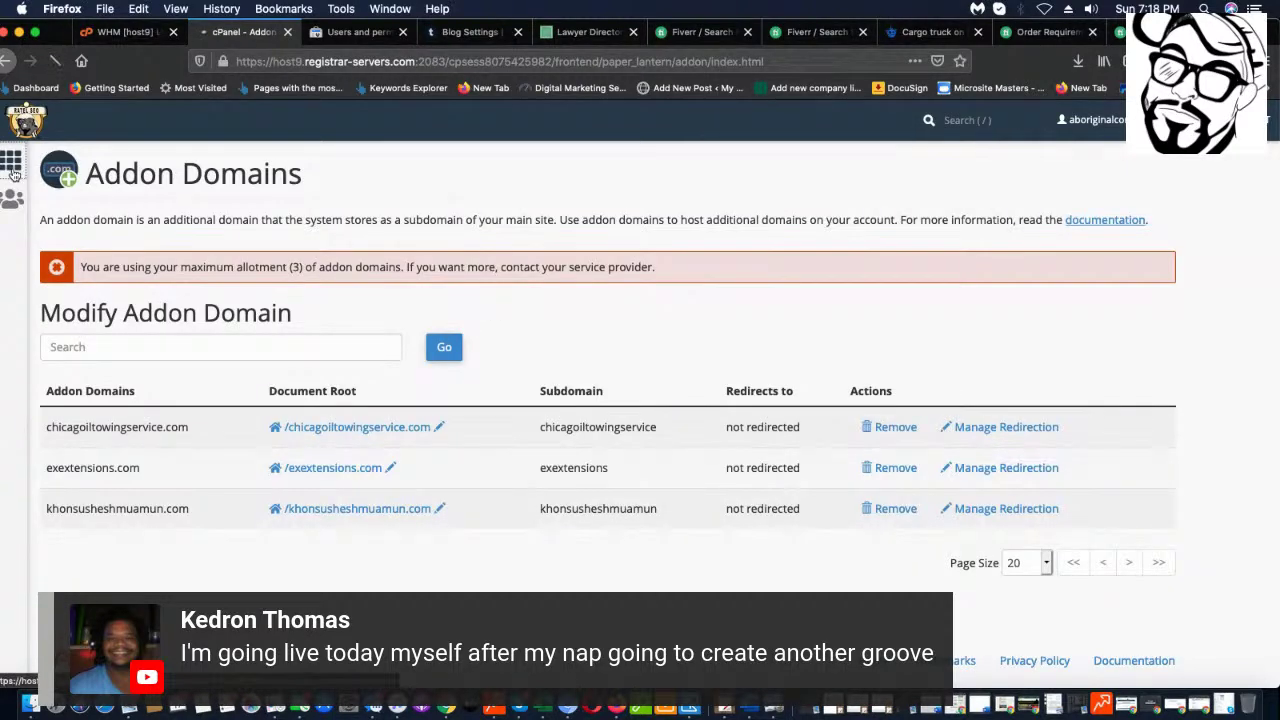
pyautogui.scroll(-3, 332, 565)
pyautogui.scroll(-10, 332, 565)
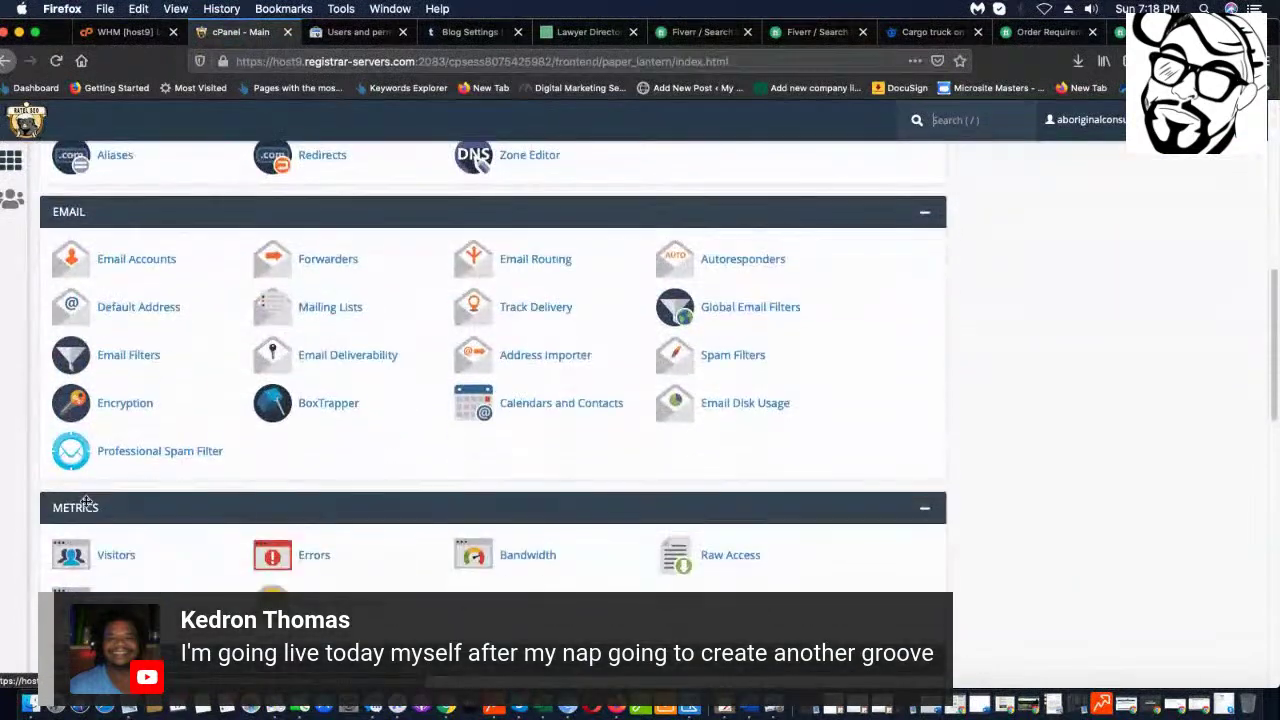
pyautogui.scroll(-10, 253, 370)
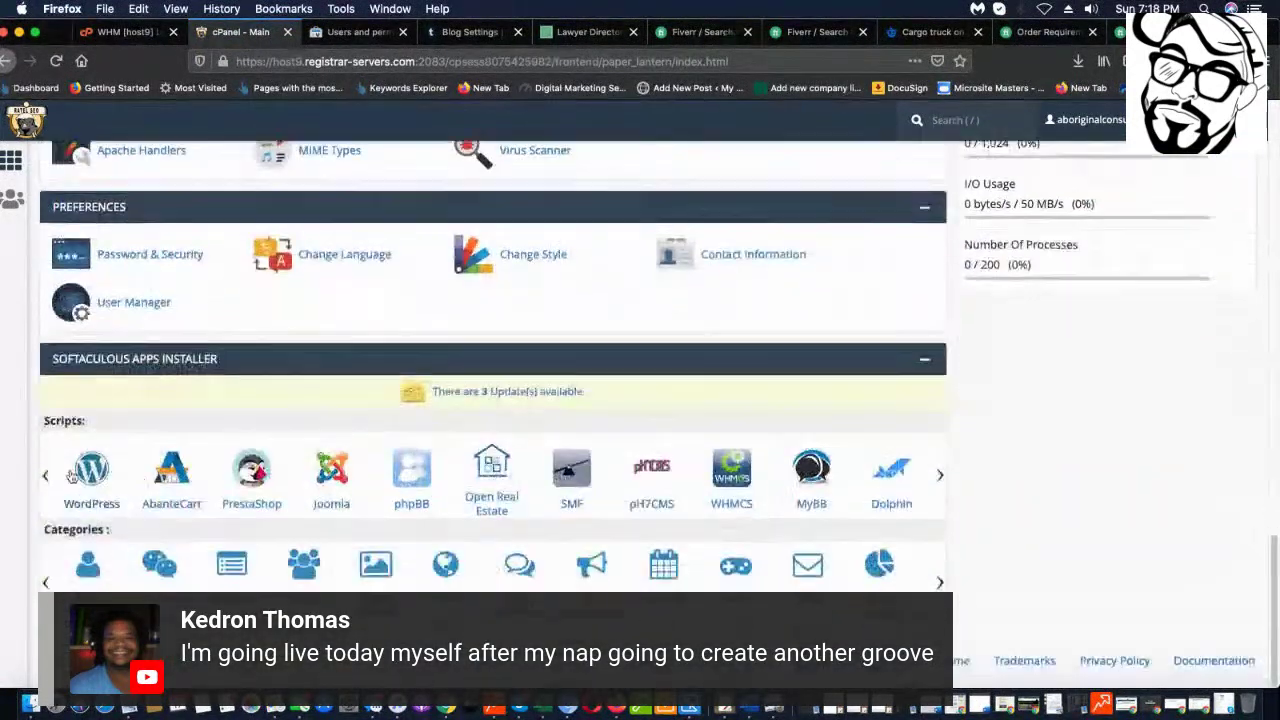
pyautogui.click(100, 475)
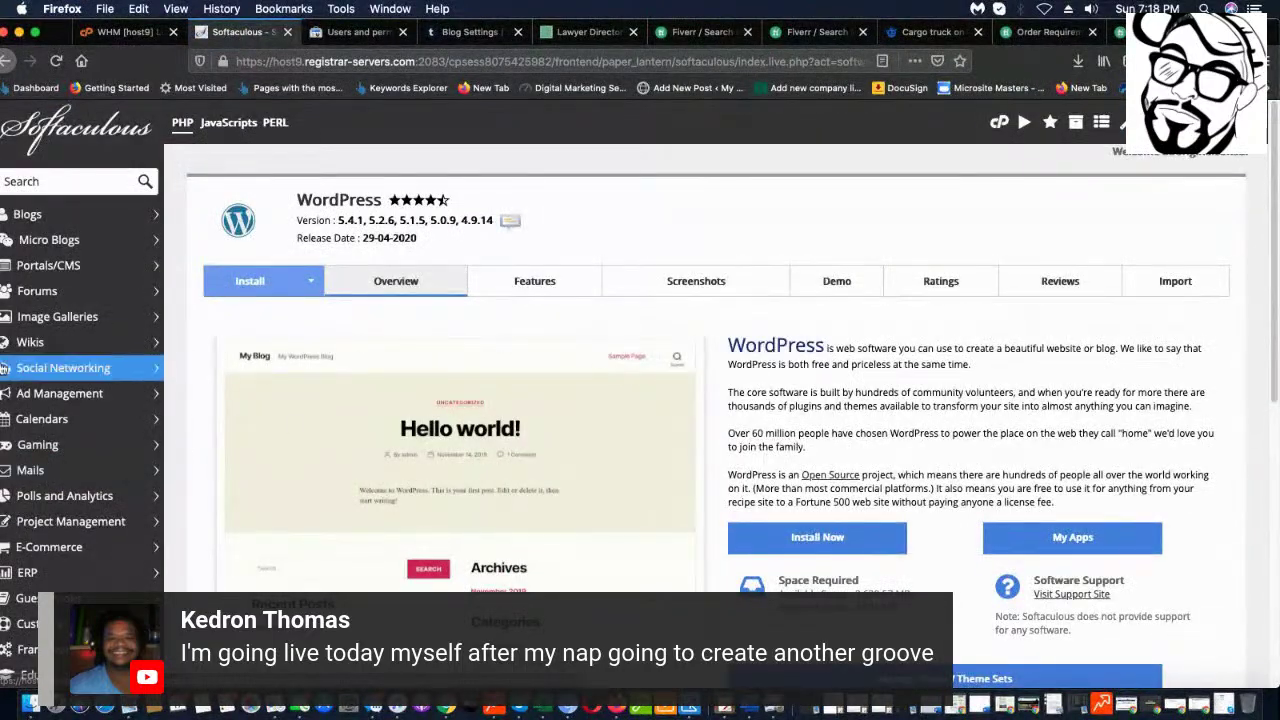
# - Open the install form and select chicagoiltowingservice.com as the install domain
pyautogui.scroll(-5, 849, 265)
pyautogui.click(817, 281)
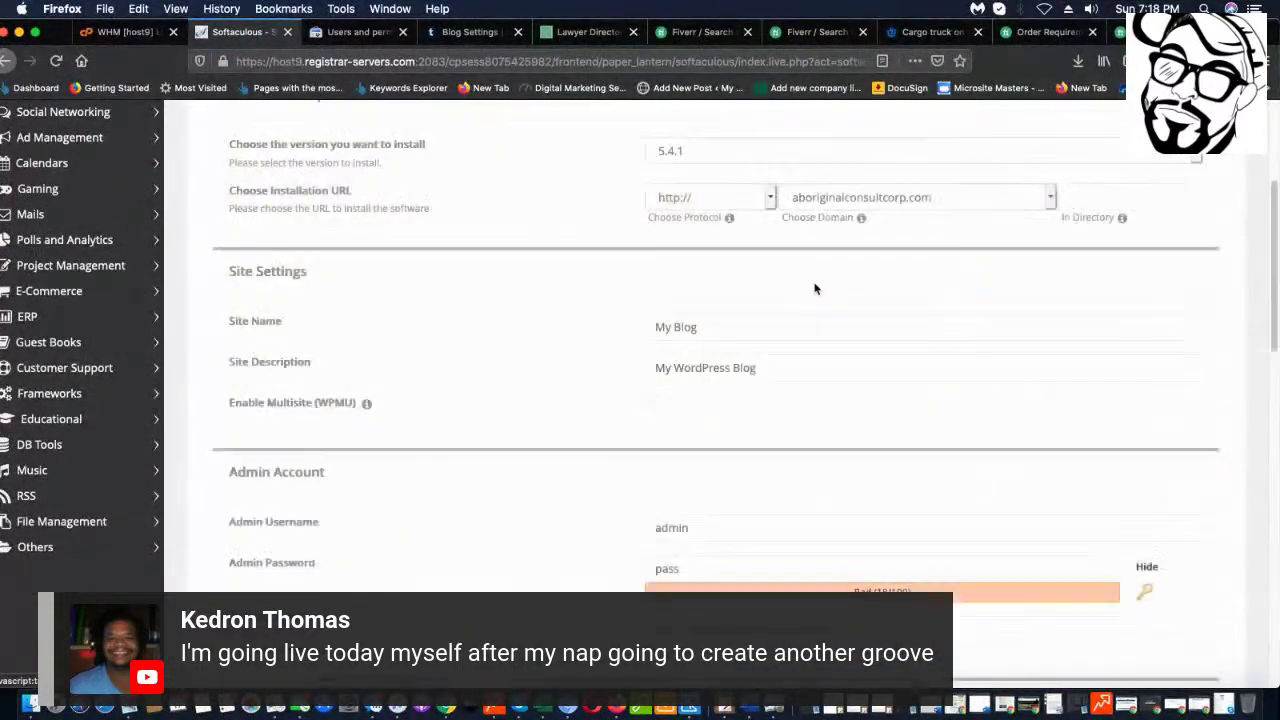
pyautogui.scroll(3, 680, 270)
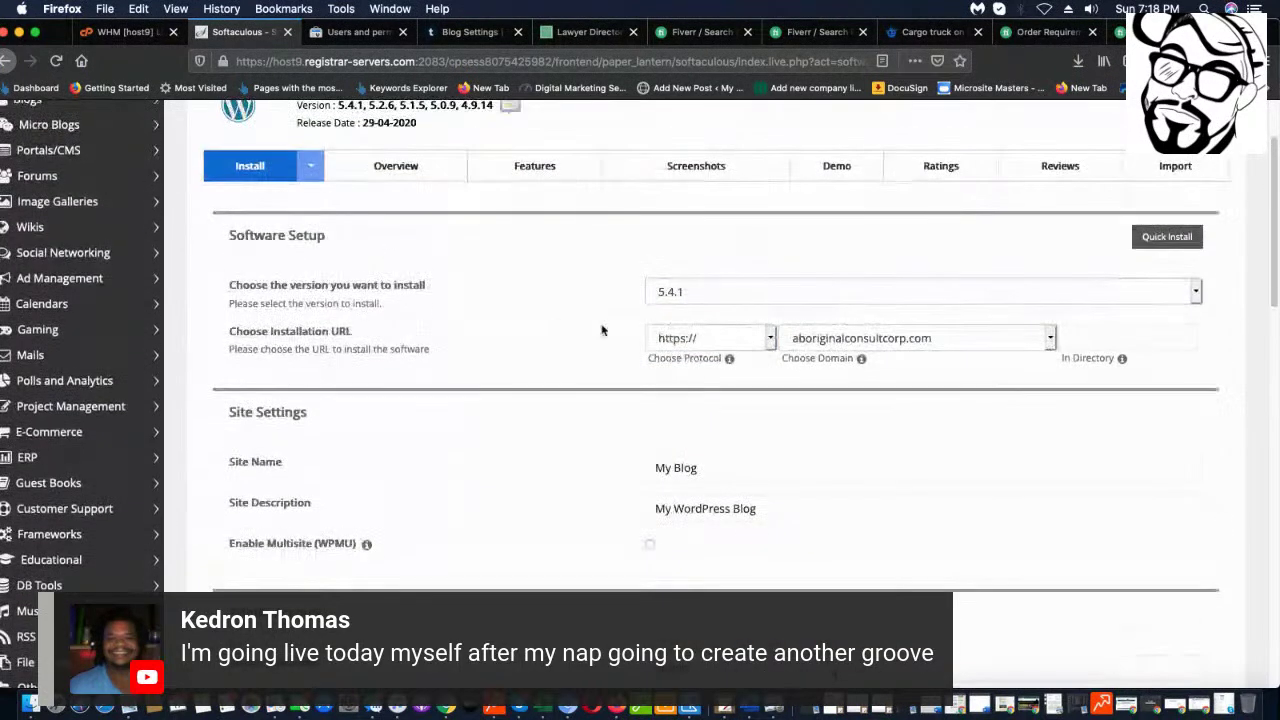
pyautogui.click(900, 338)
pyautogui.click(903, 333)
pyautogui.click(903, 337)
pyautogui.click(903, 333)
pyautogui.click(908, 337)
pyautogui.click(908, 333)
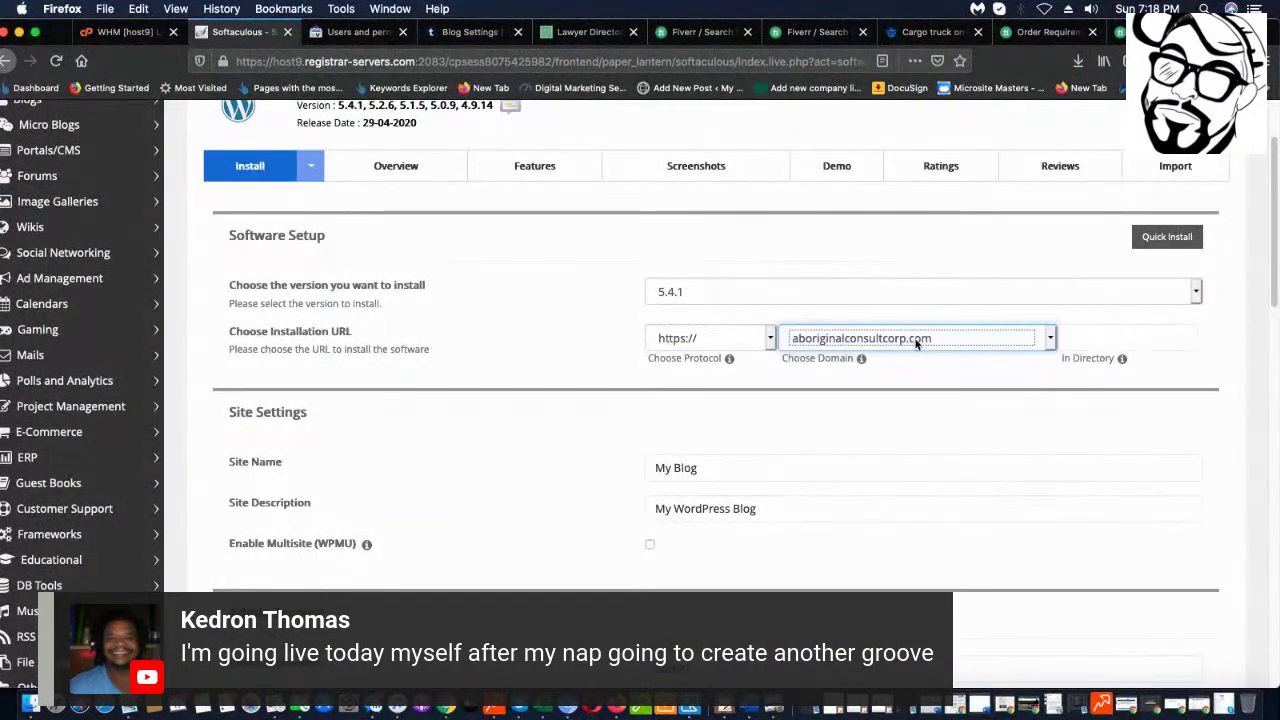
pyautogui.click(1050, 340)
pyautogui.click(1050, 344)
pyautogui.click(1050, 343)
pyautogui.click(990, 348)
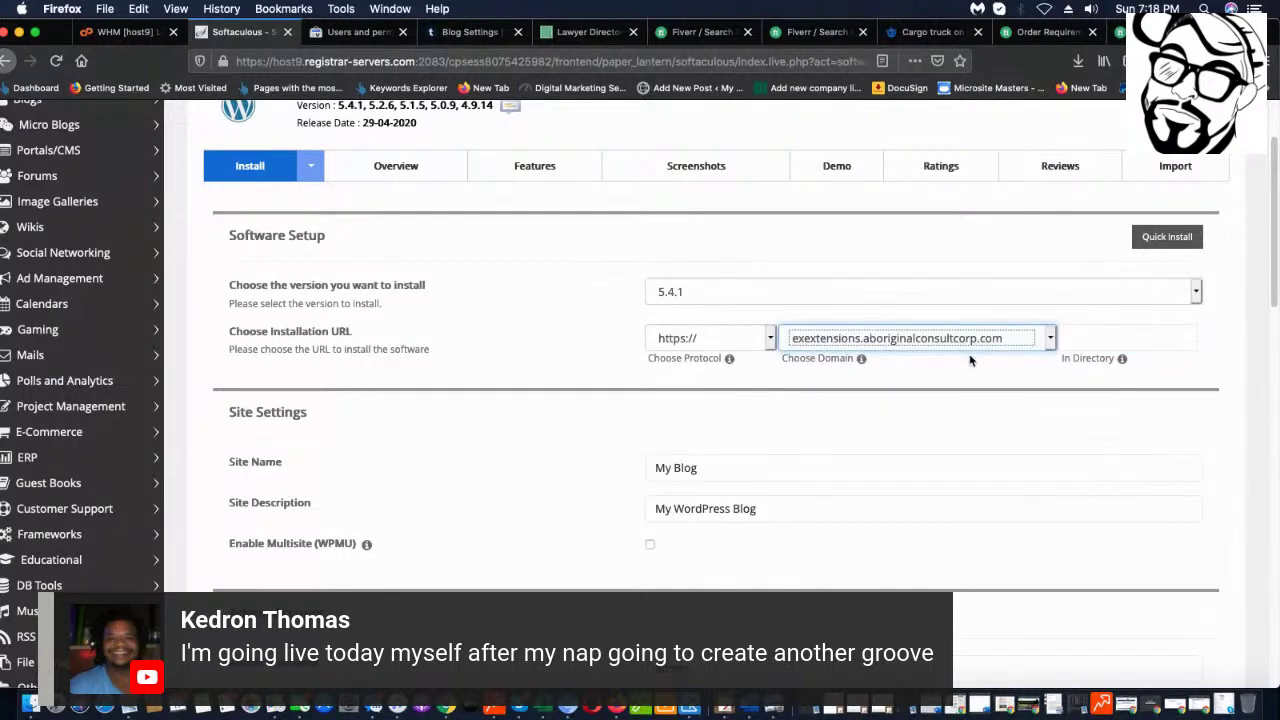
pyautogui.scroll(-1, 988, 341)
pyautogui.scroll(1, 988, 341)
pyautogui.click(1050, 325)
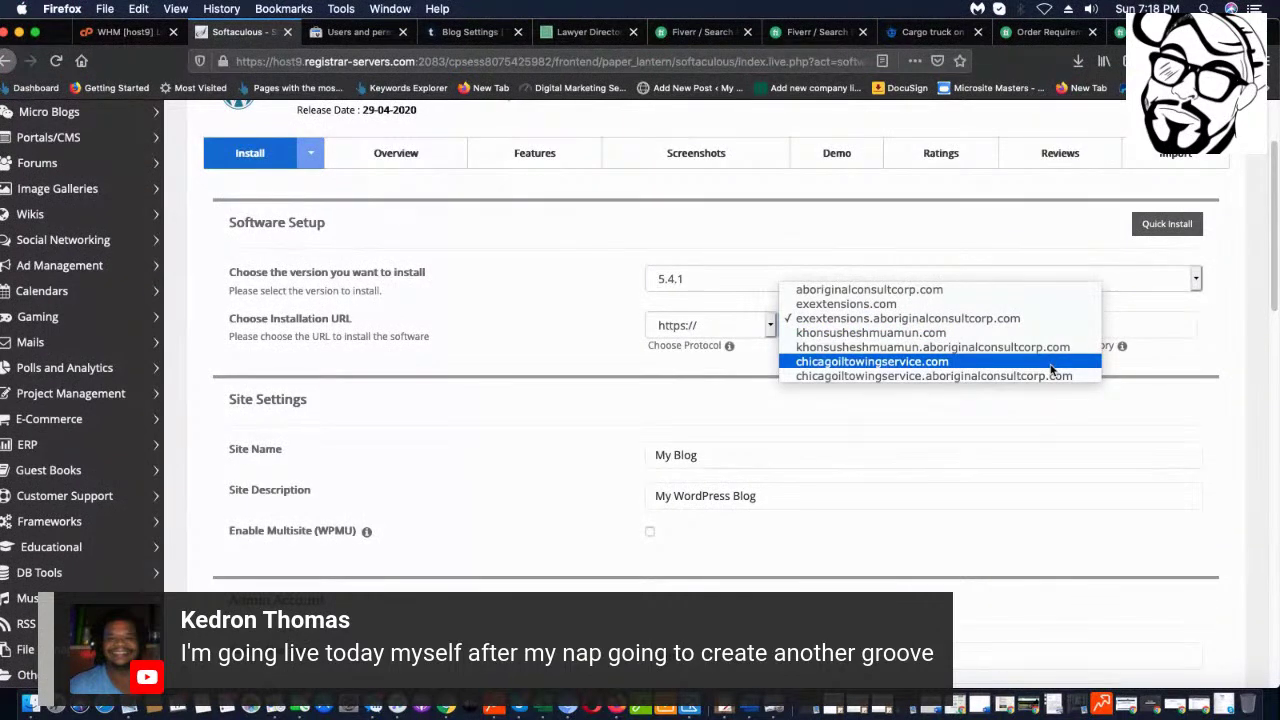
pyautogui.click(1052, 370)
pyautogui.click(742, 320)
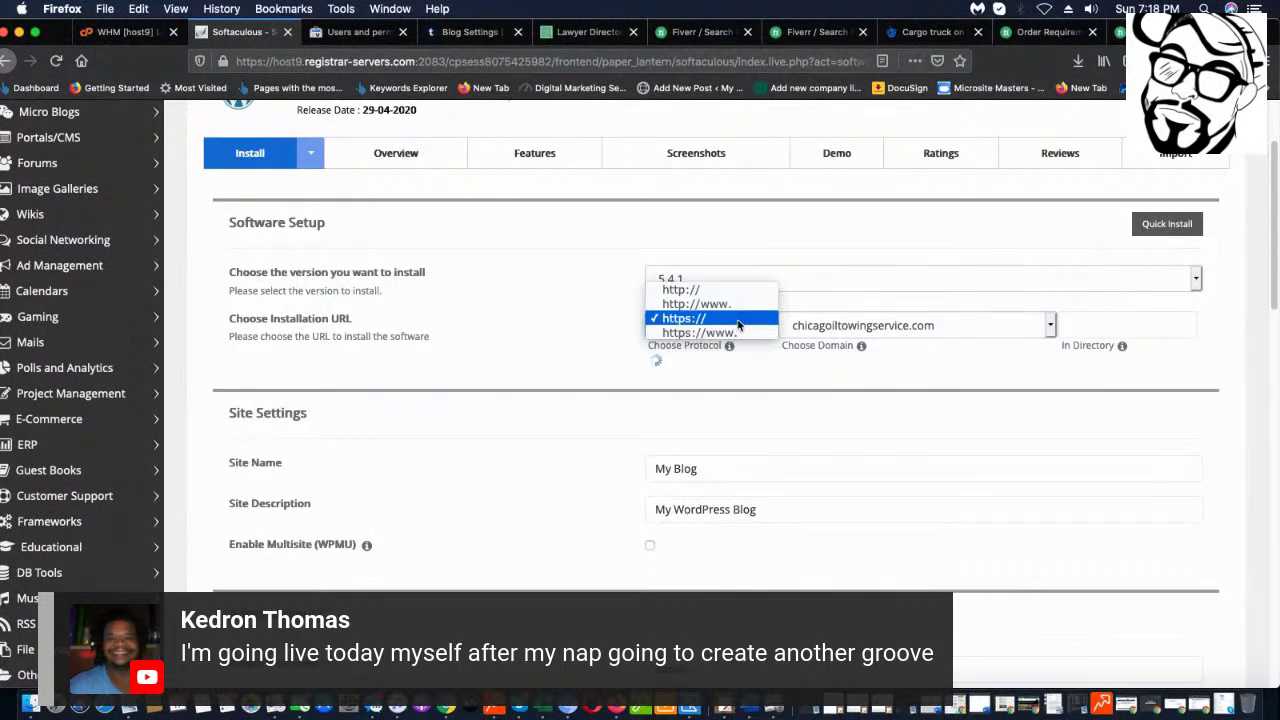
pyautogui.click(744, 292)
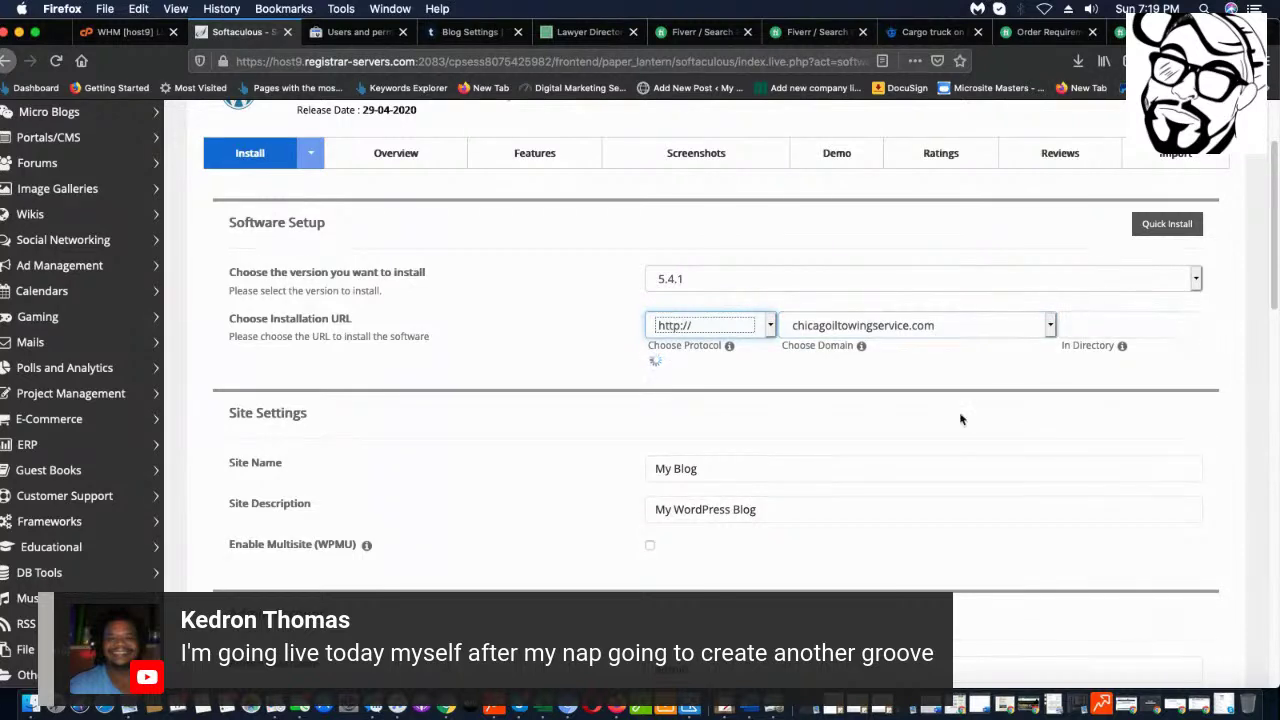
pyautogui.click(1196, 278)
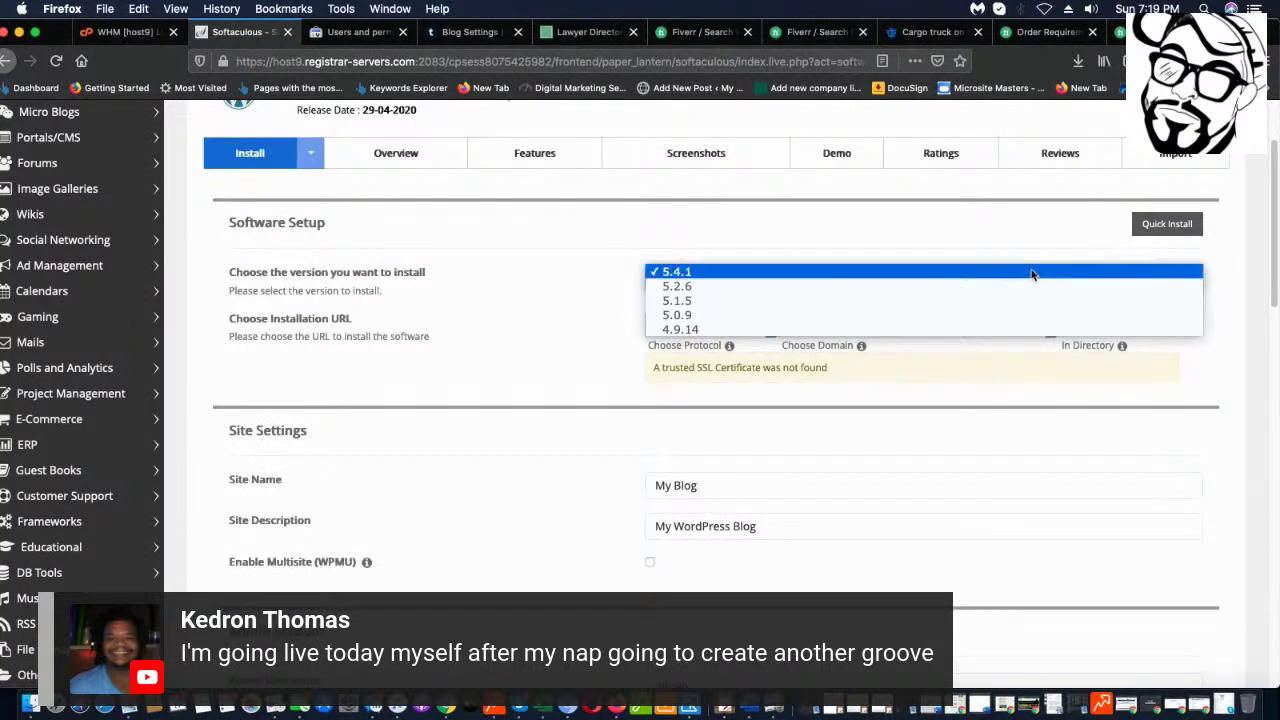
pyautogui.click(1094, 300)
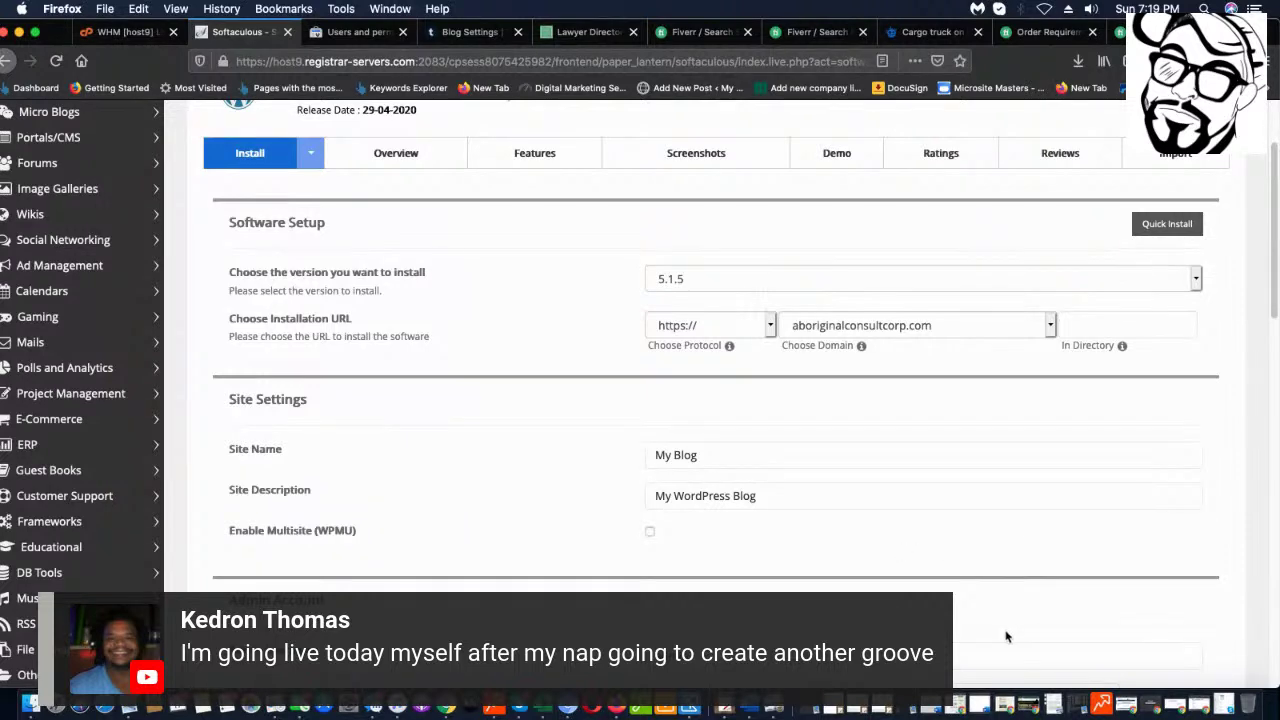
pyautogui.scroll(-1, 777, 420)
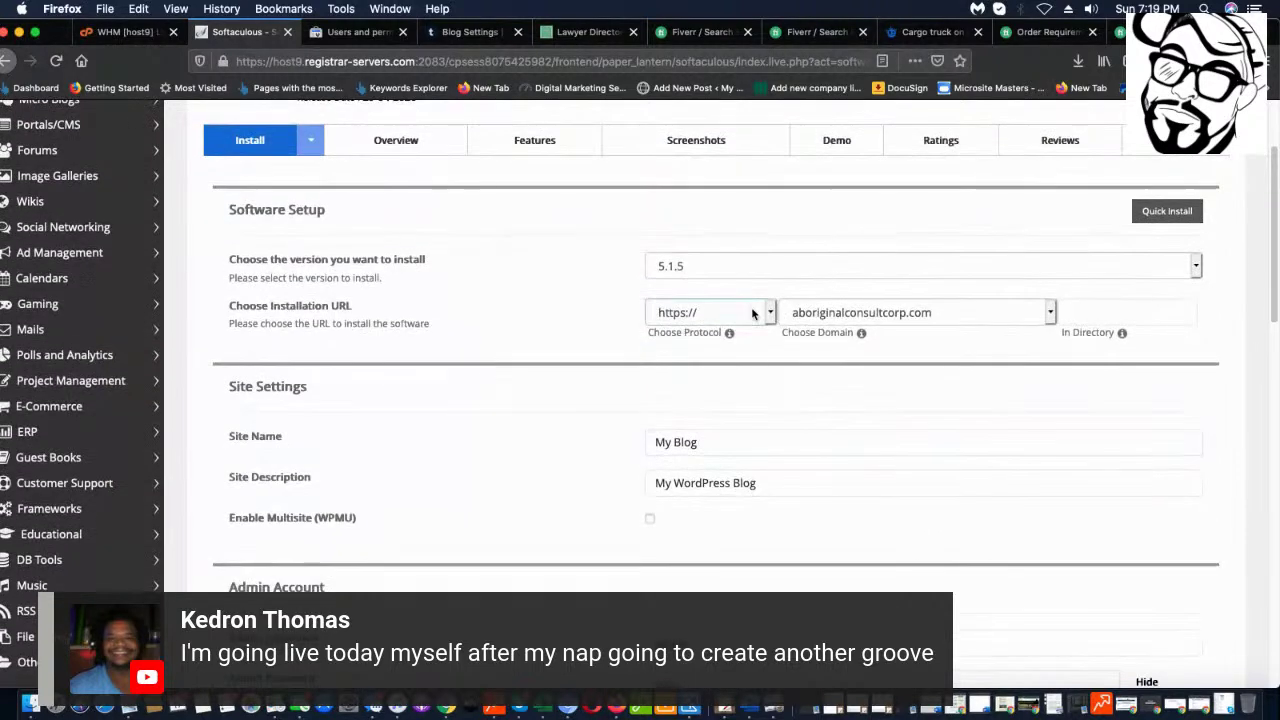
pyautogui.click(823, 314)
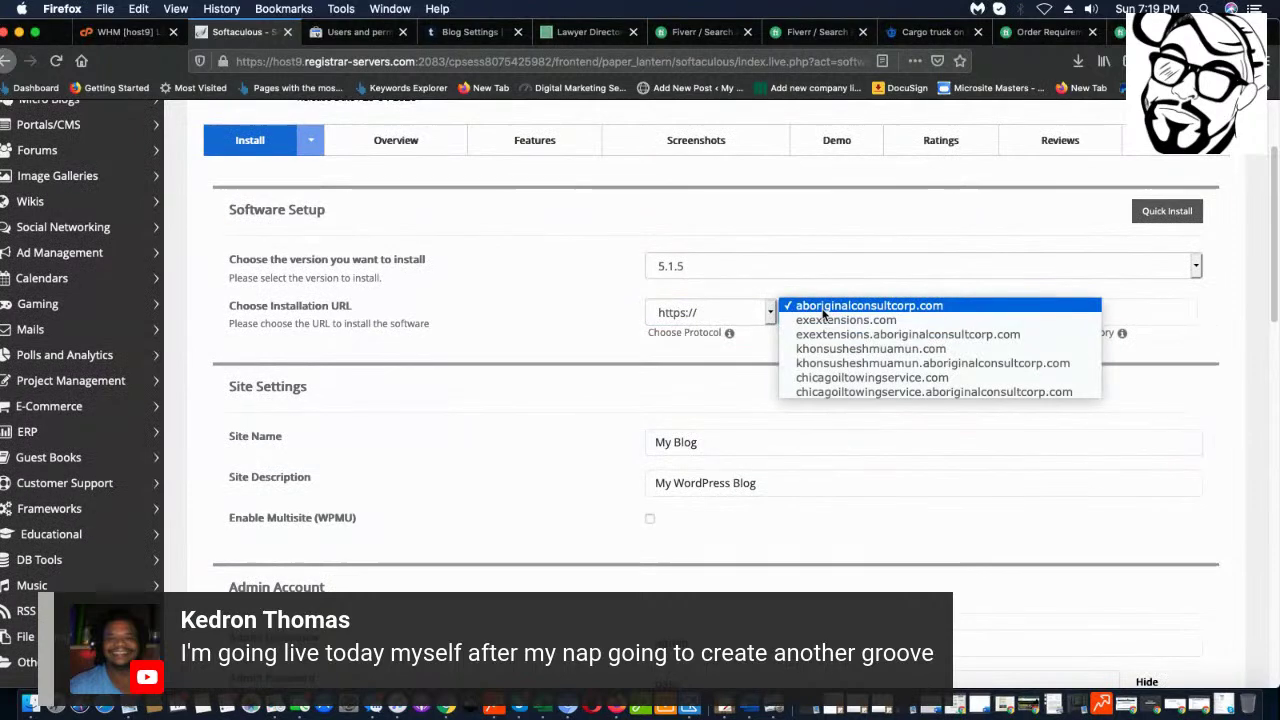
pyautogui.click(860, 377)
pyautogui.click(755, 313)
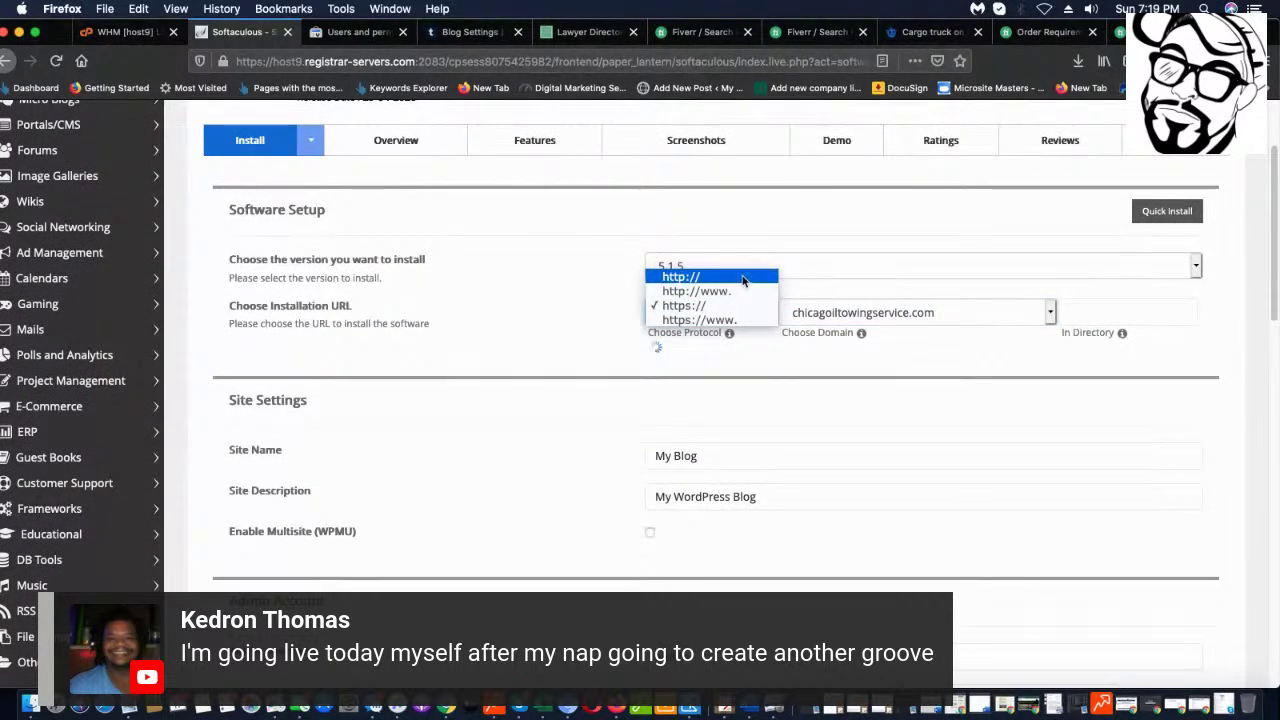
pyautogui.click(750, 277)
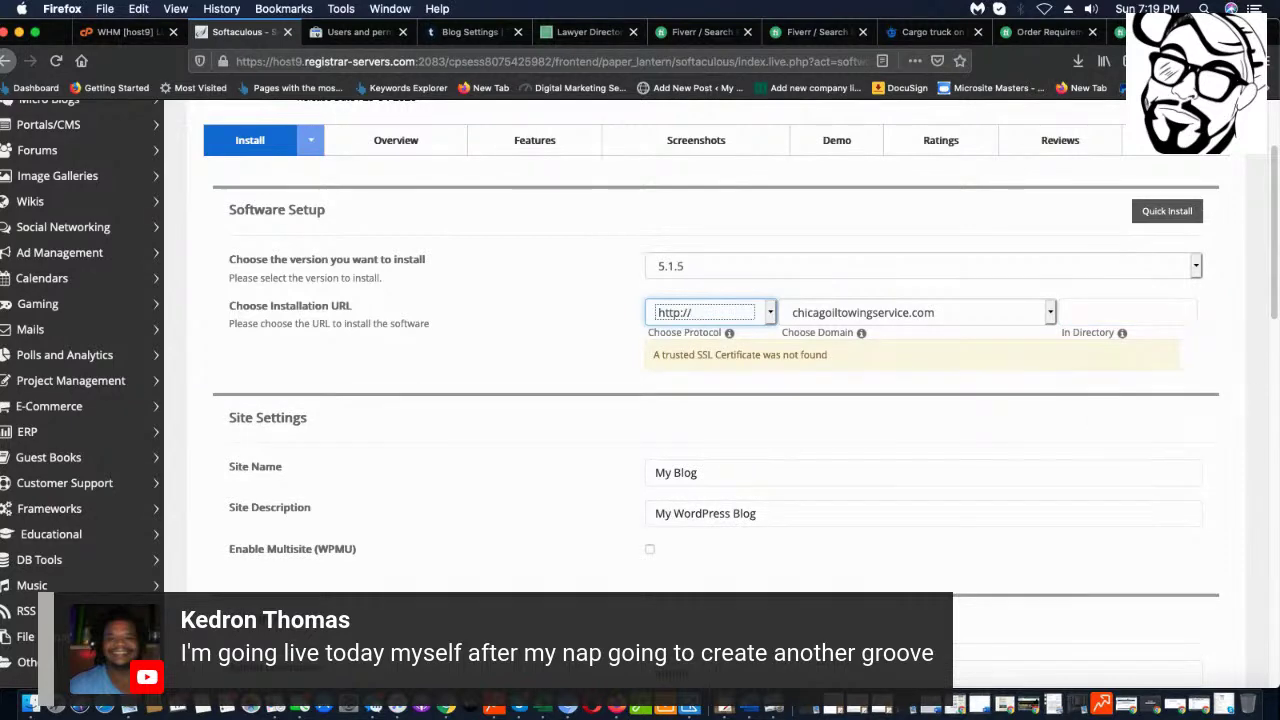
pyautogui.scroll(-1, 834, 374)
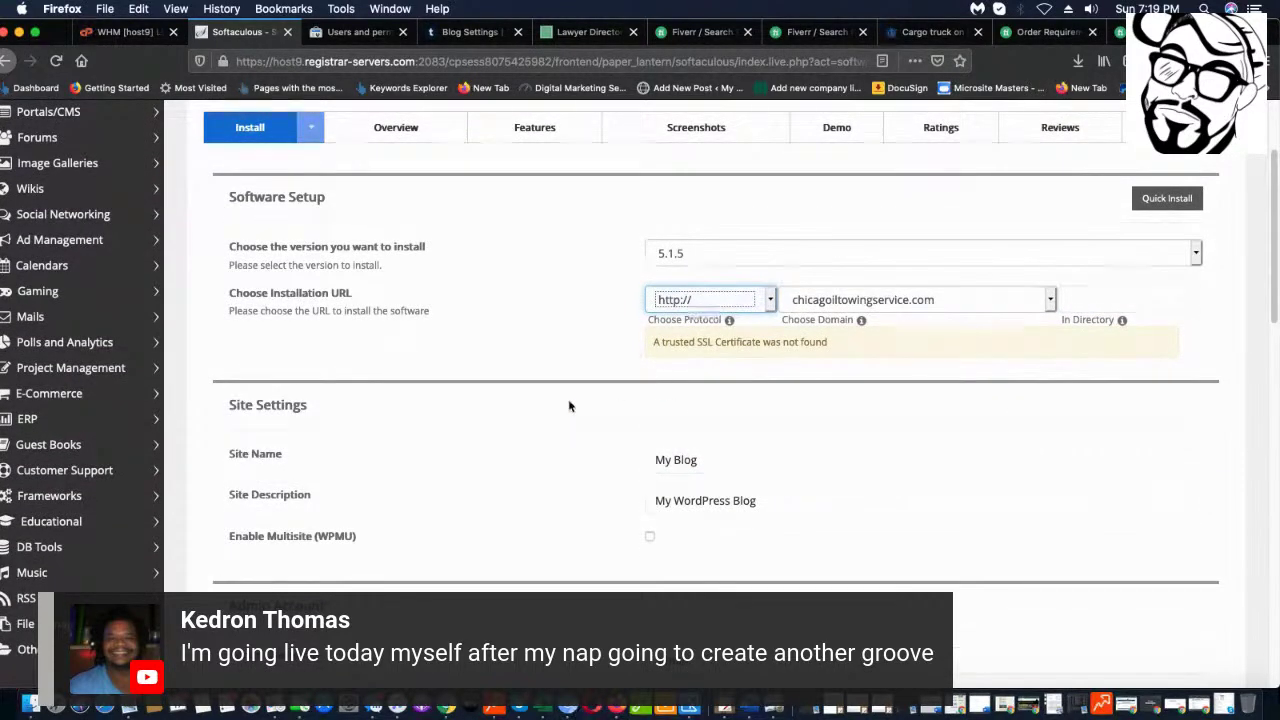
pyautogui.scroll(-3, 557, 406)
# - Set the site name to 'Chicago IL Towing Service'
pyautogui.click(556, 345)
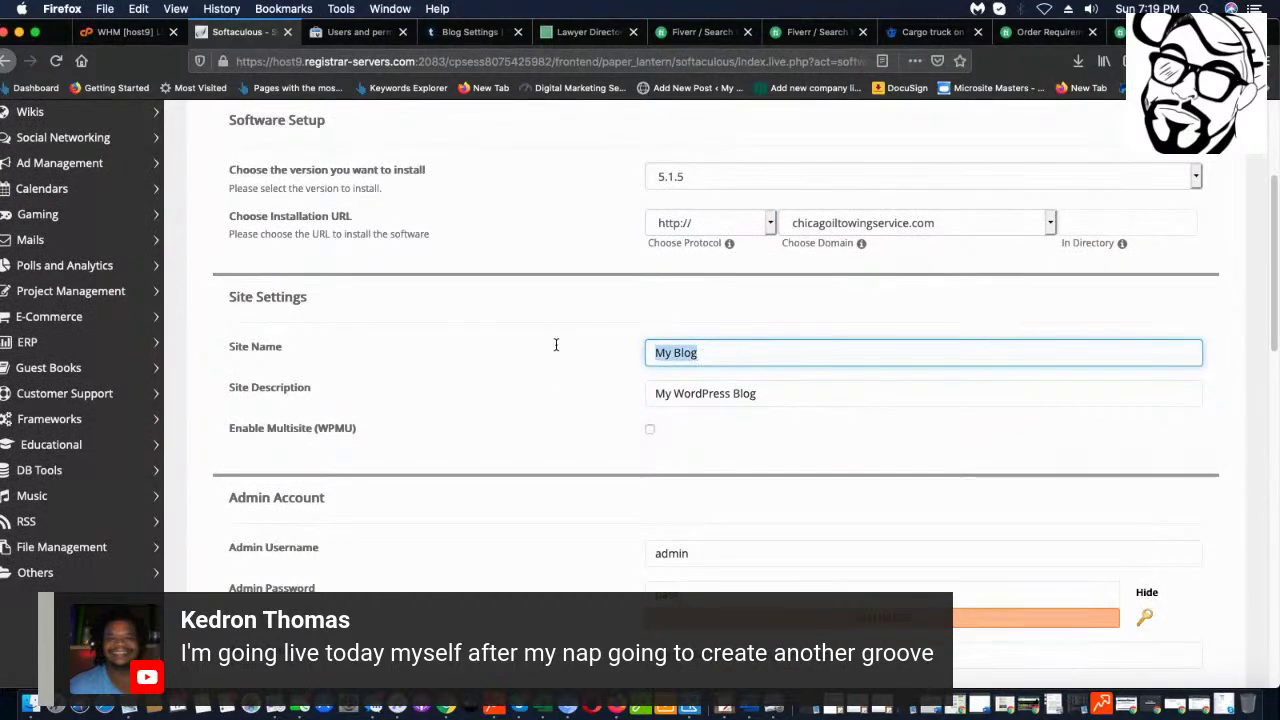
pyautogui.write('C')
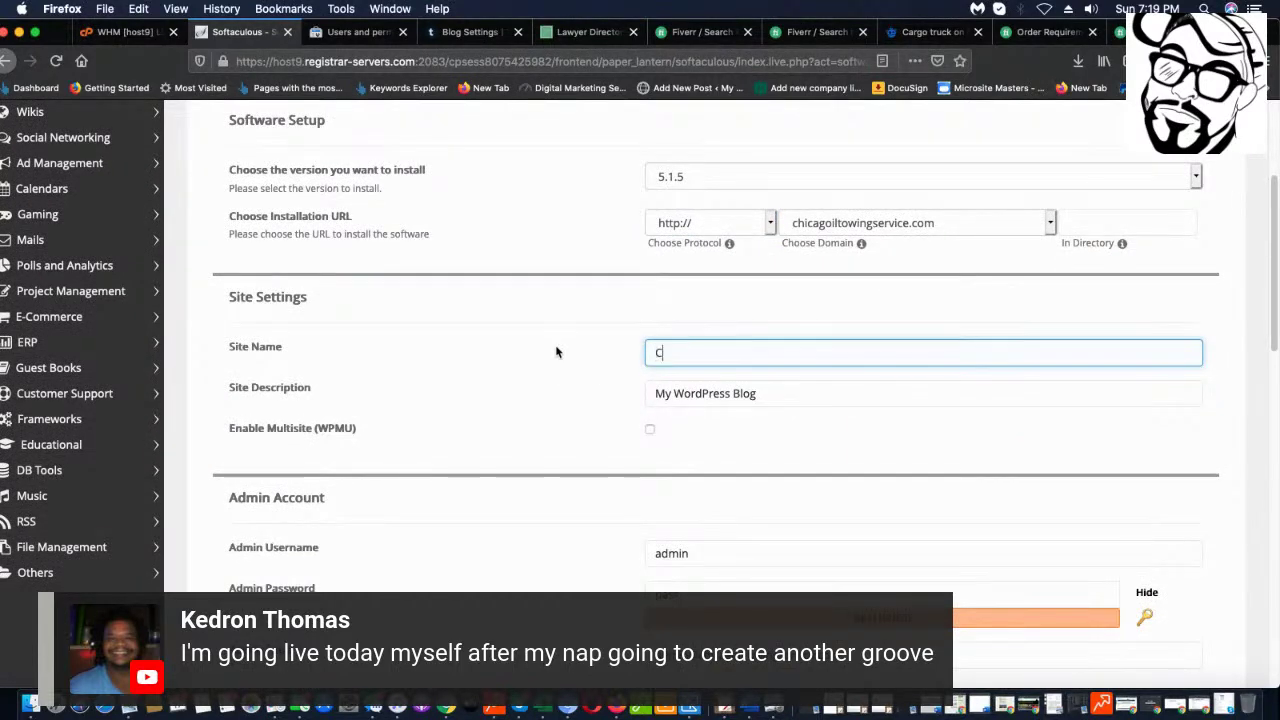
pyautogui.write('hicago I')
pyautogui.press('BackSpace')
pyautogui.write('Towing Servicx')
pyautogui.press('BackSpace')
pyautogui.press('BackSpace')
pyautogui.write('ceIL')
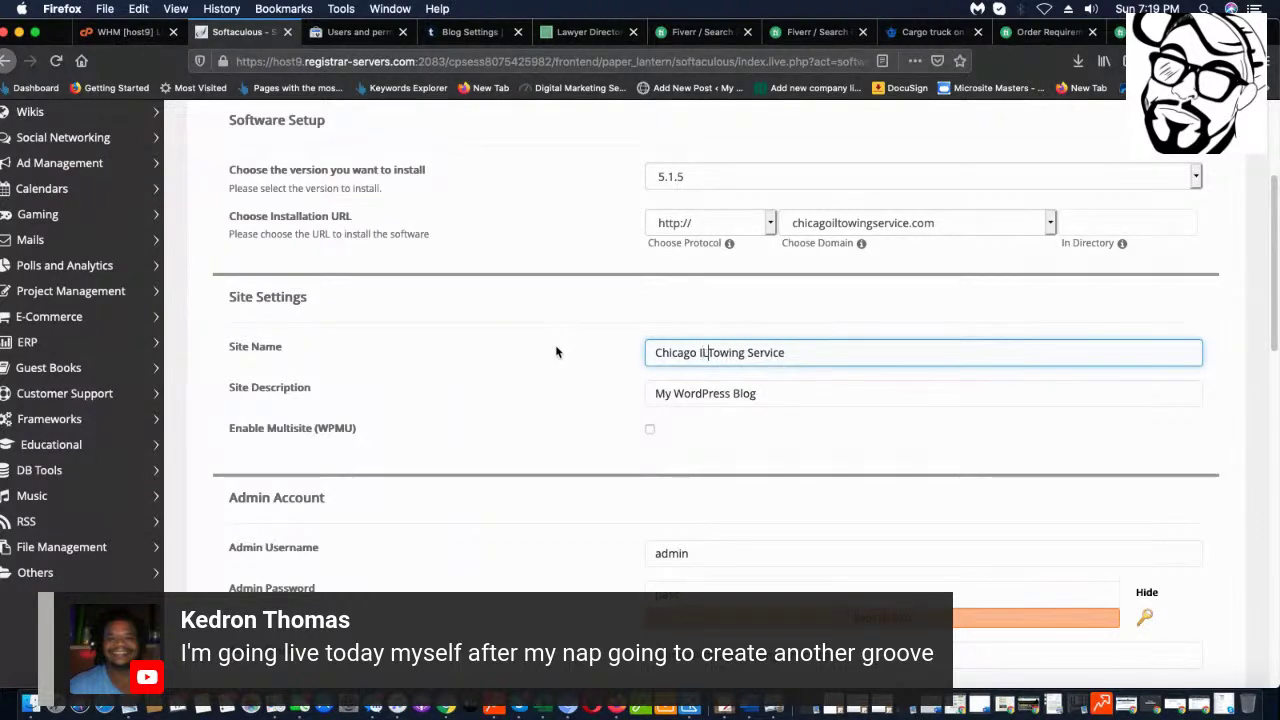
# - Replace the site description with 'The Best Choice for Towing in Chicag…'
pyautogui.click(795, 394)
pyautogui.tripleClick(795, 394)
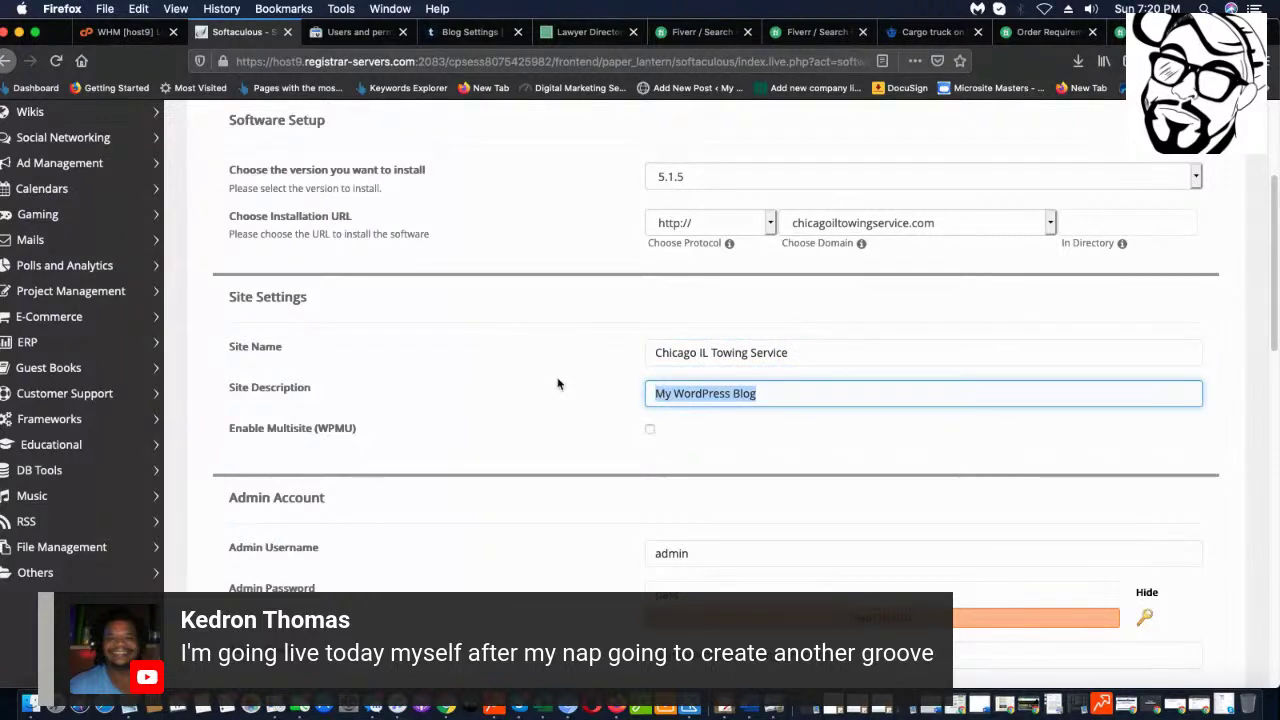
pyautogui.write('Your ')
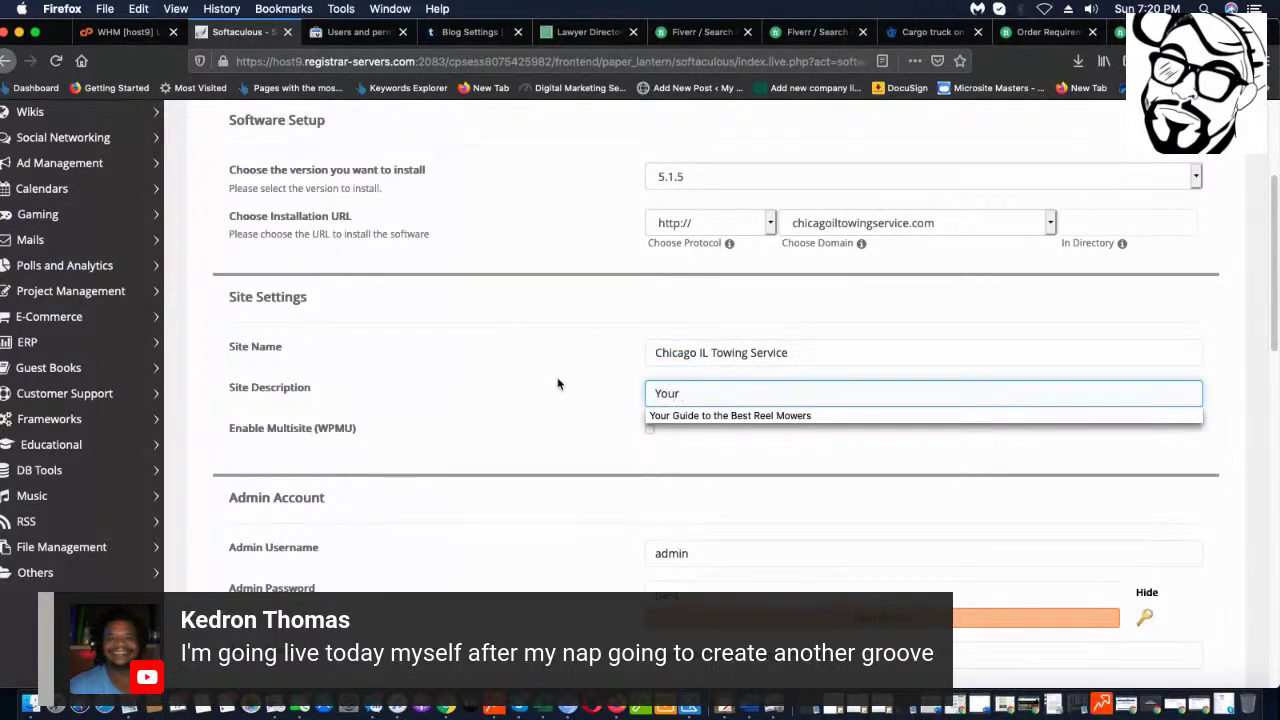
pyautogui.write('Ch')
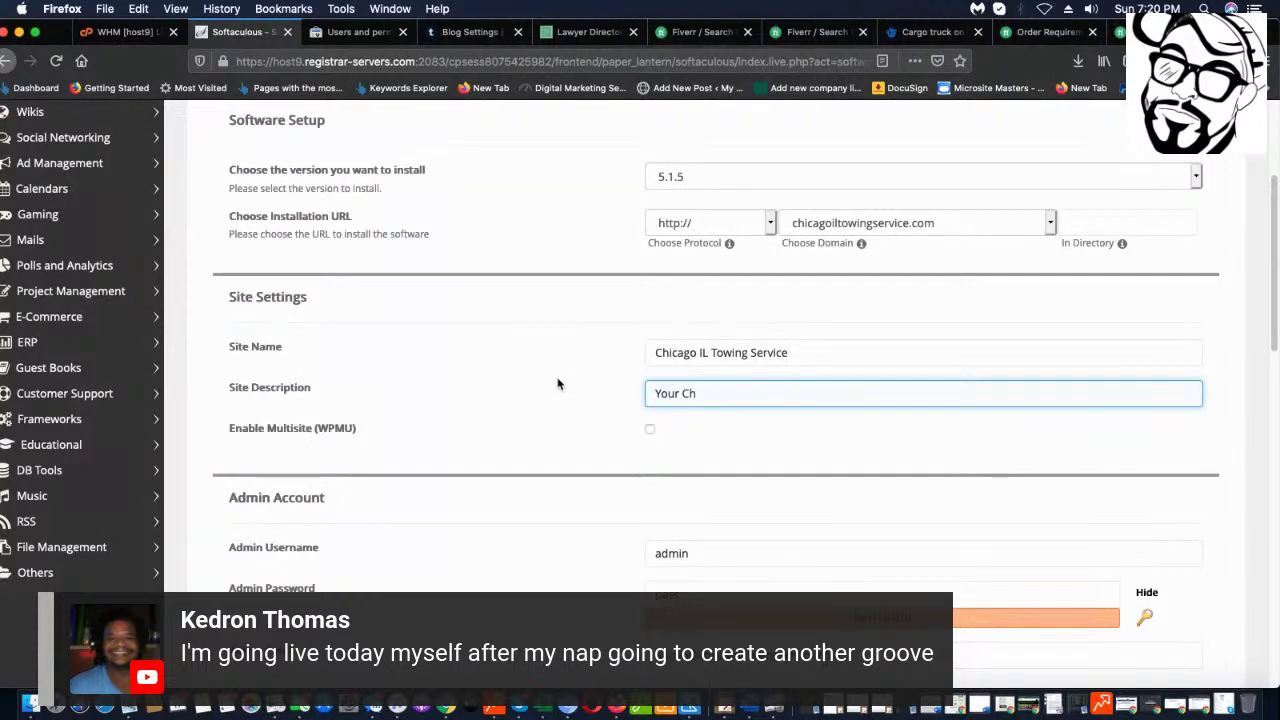
pyautogui.press('BackSpace')
pyautogui.press('BackSpace')
pyautogui.press('BackSpace')
pyautogui.press('BackSpace')
pyautogui.press('BackSpace')
pyautogui.press('BackSpace')
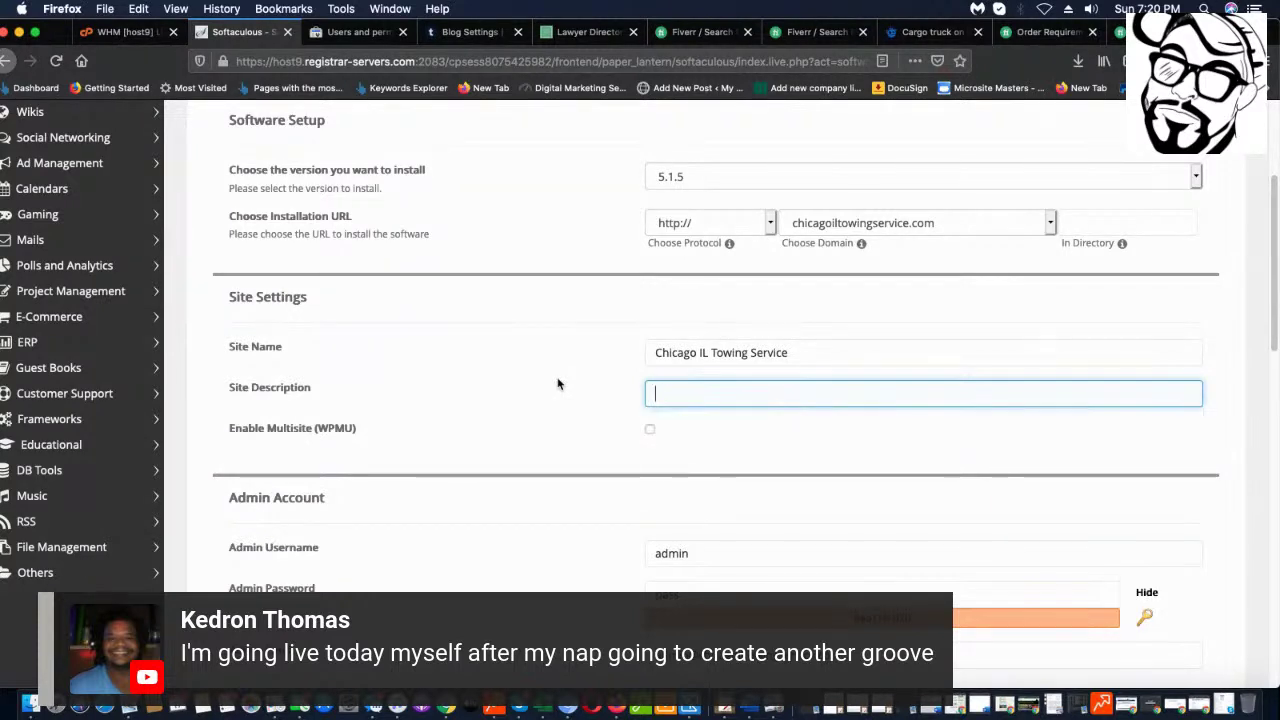
pyautogui.write('The Be')
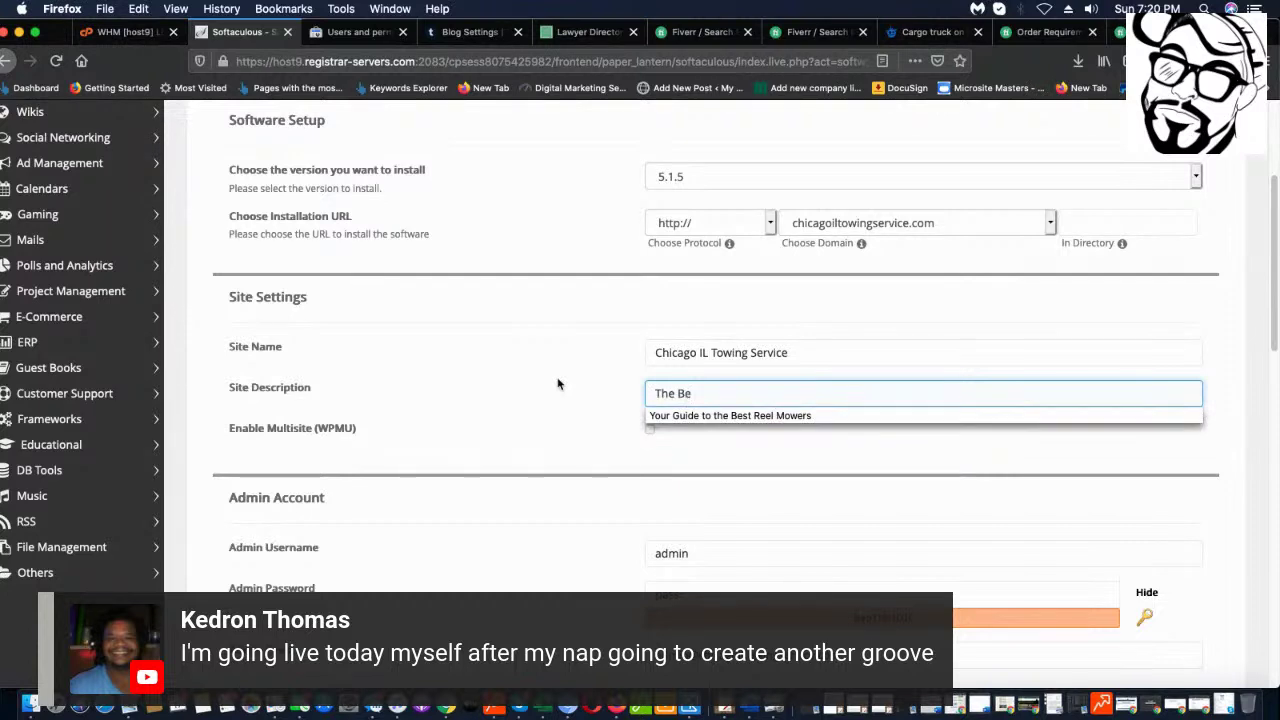
pyautogui.write('st Cho')
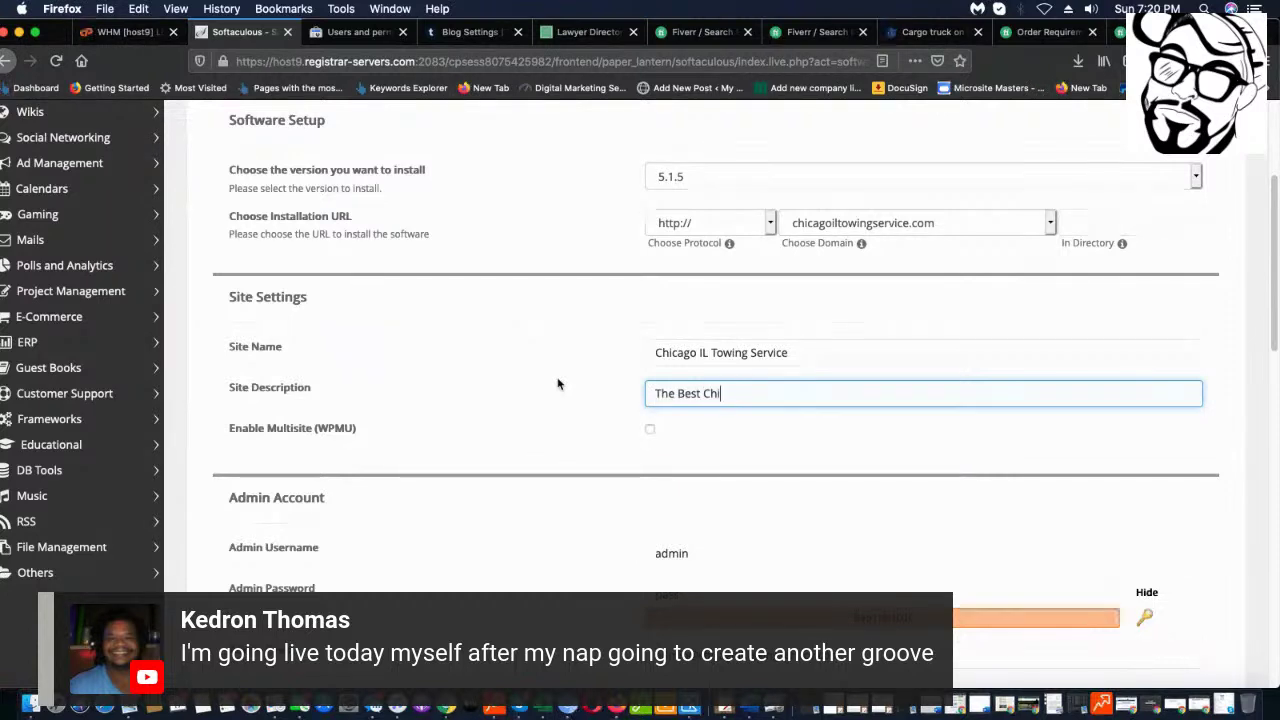
pyautogui.write('ice for Towing')
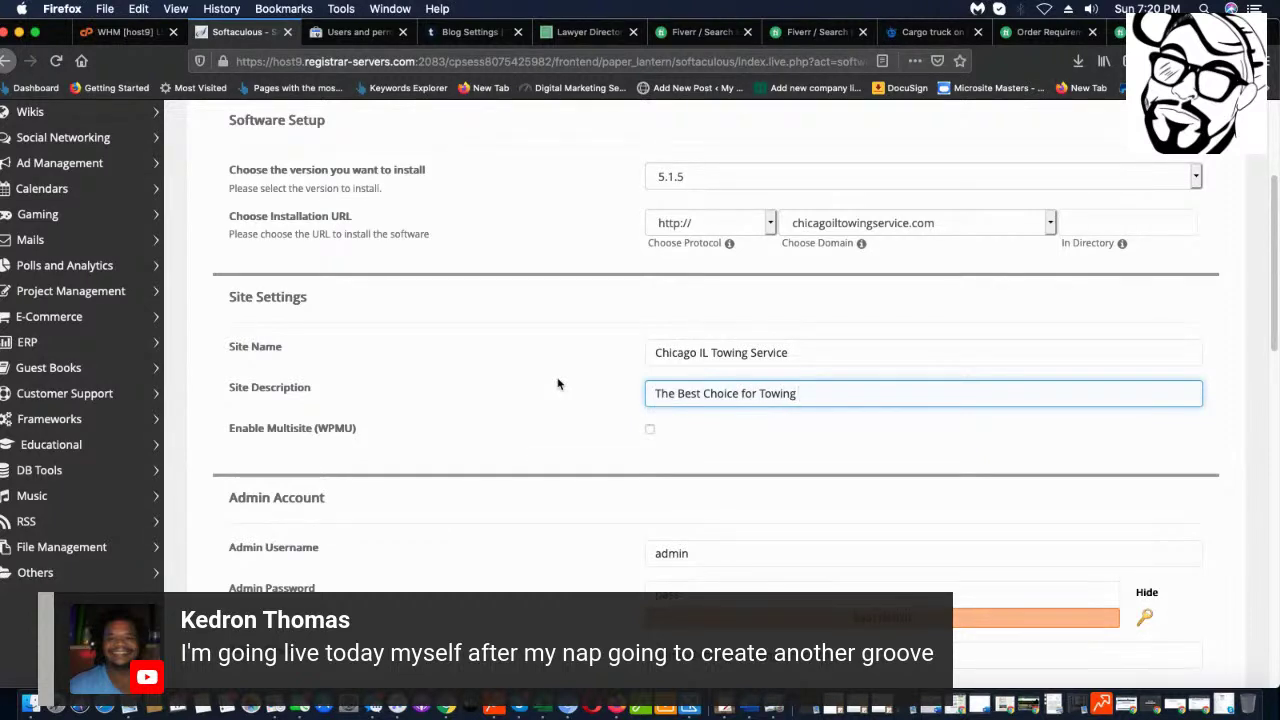
pyautogui.write(' in Chicago')
# - Scroll through the filled-in Softaculous install form to review its settings
pyautogui.scroll(-2, 773, 385)
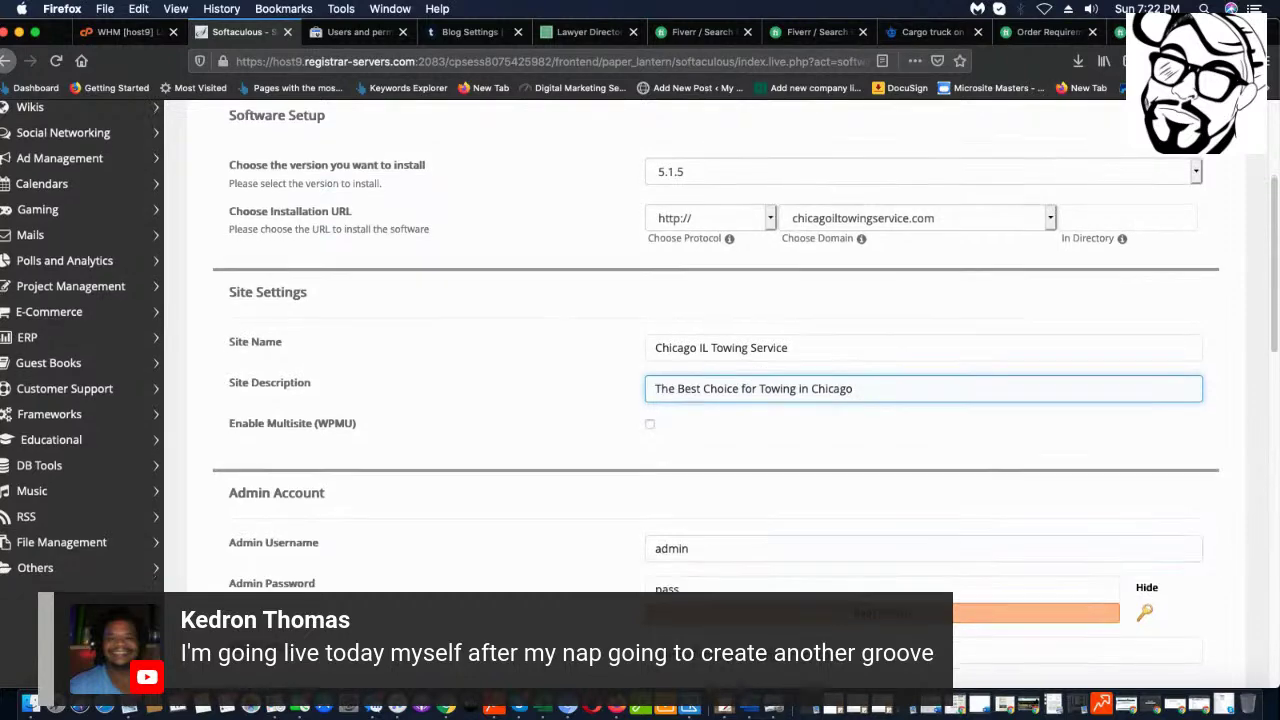
pyautogui.scroll(-2, 773, 385)
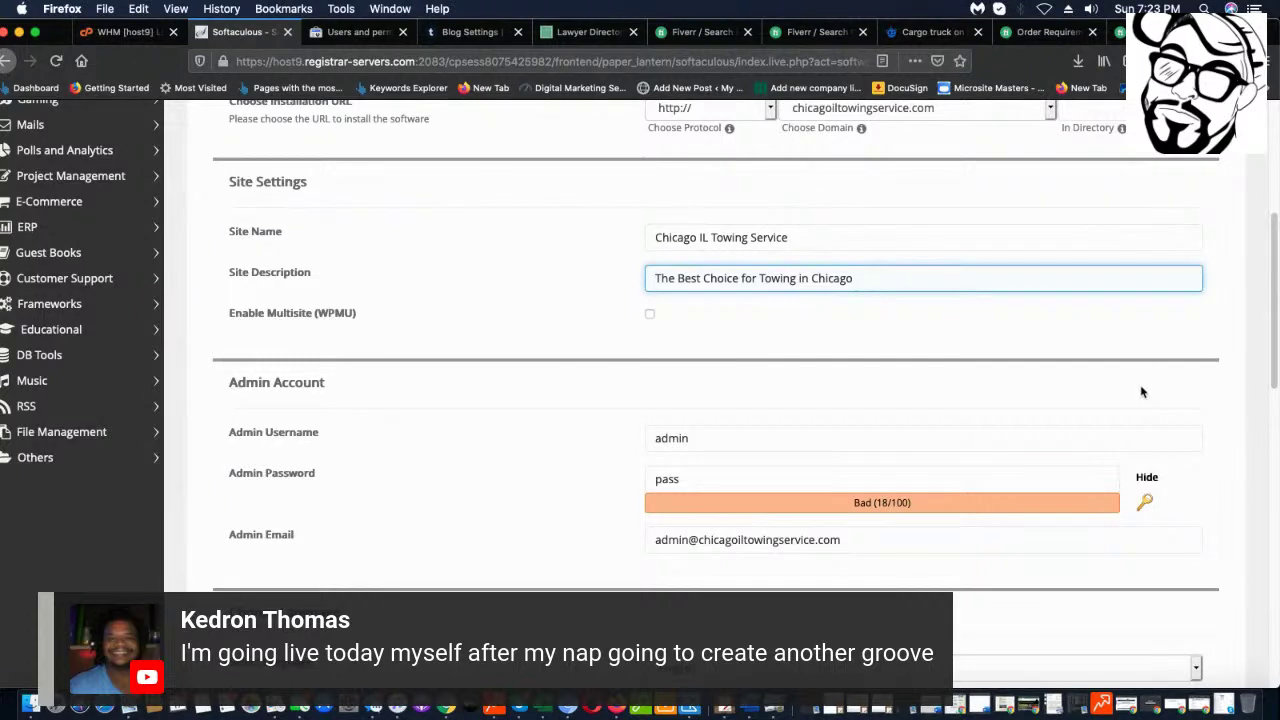
pyautogui.scroll(-1, 1124, 397)
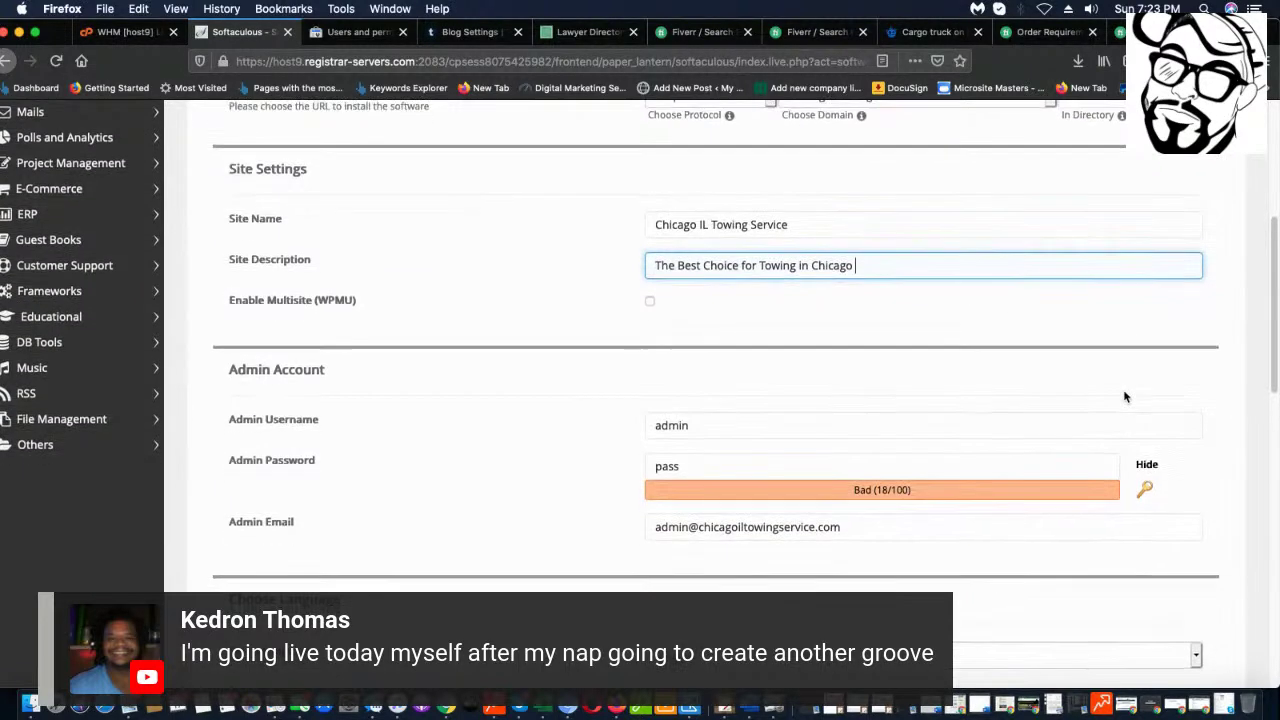
pyautogui.scroll(6, 1124, 397)
pyautogui.scroll(-5, 732, 404)
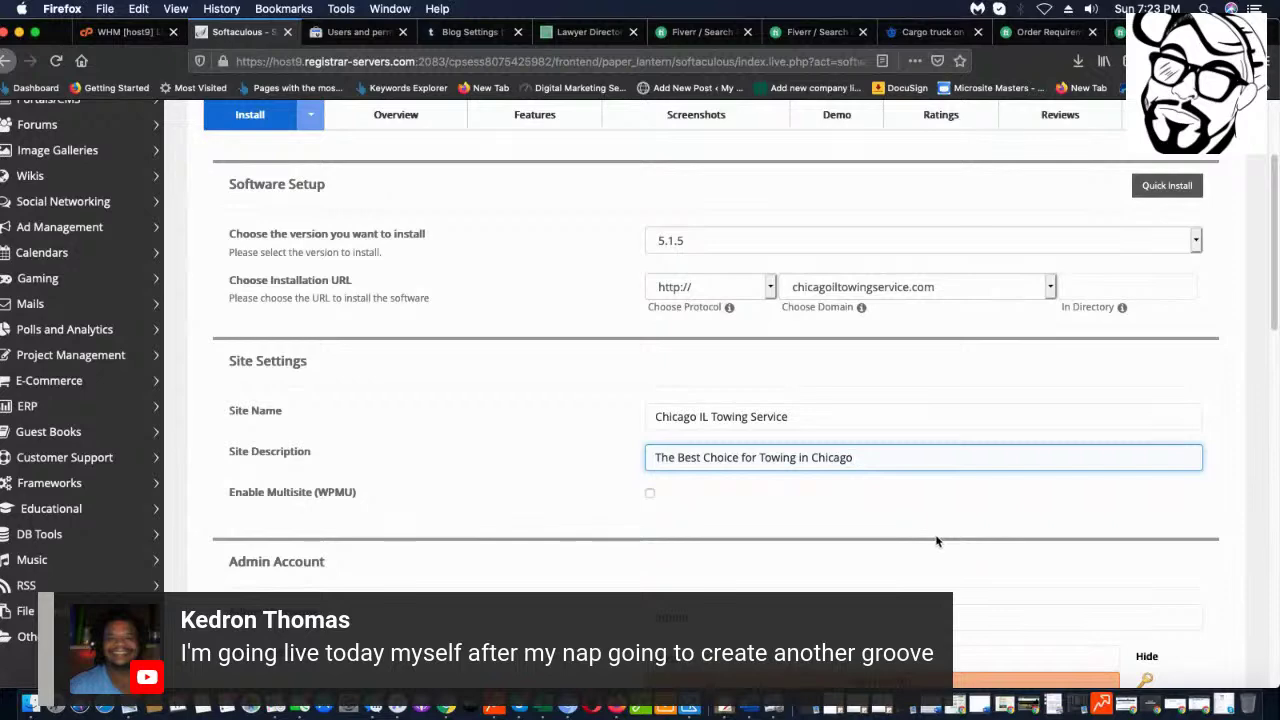
pyautogui.scroll(-1, 1000, 557)
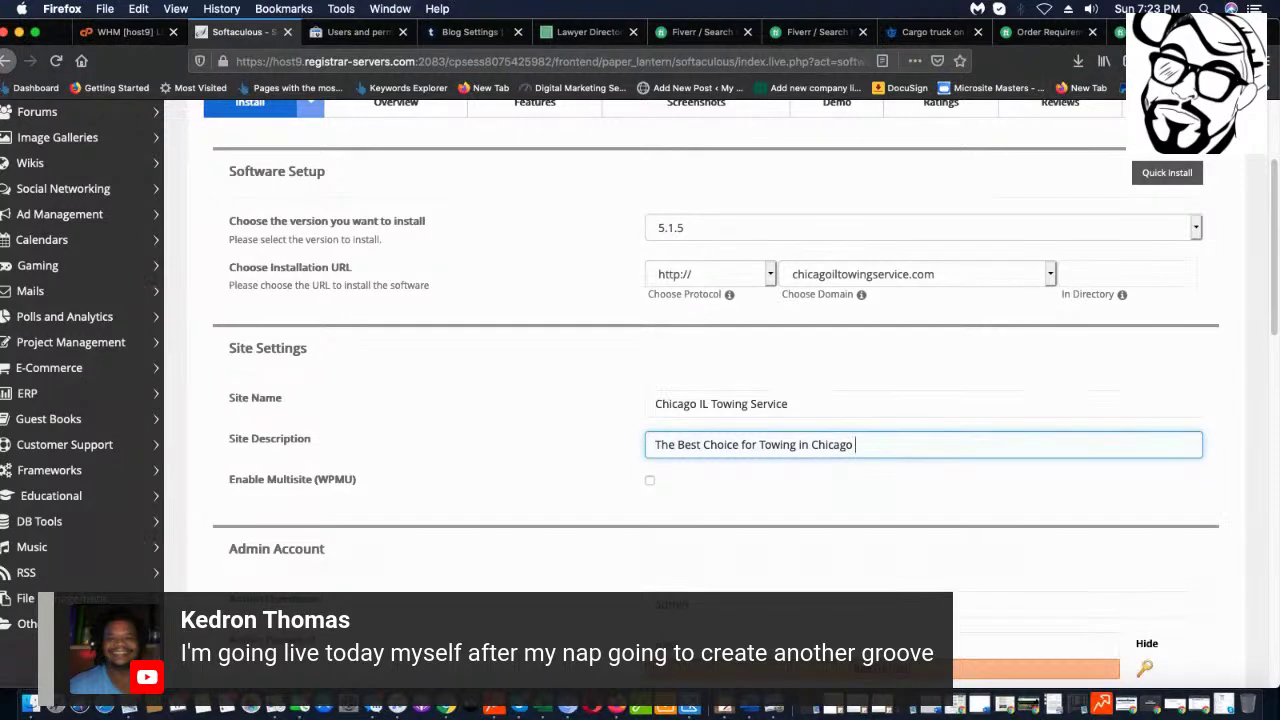
pyautogui.scroll(-2, 680, 525)
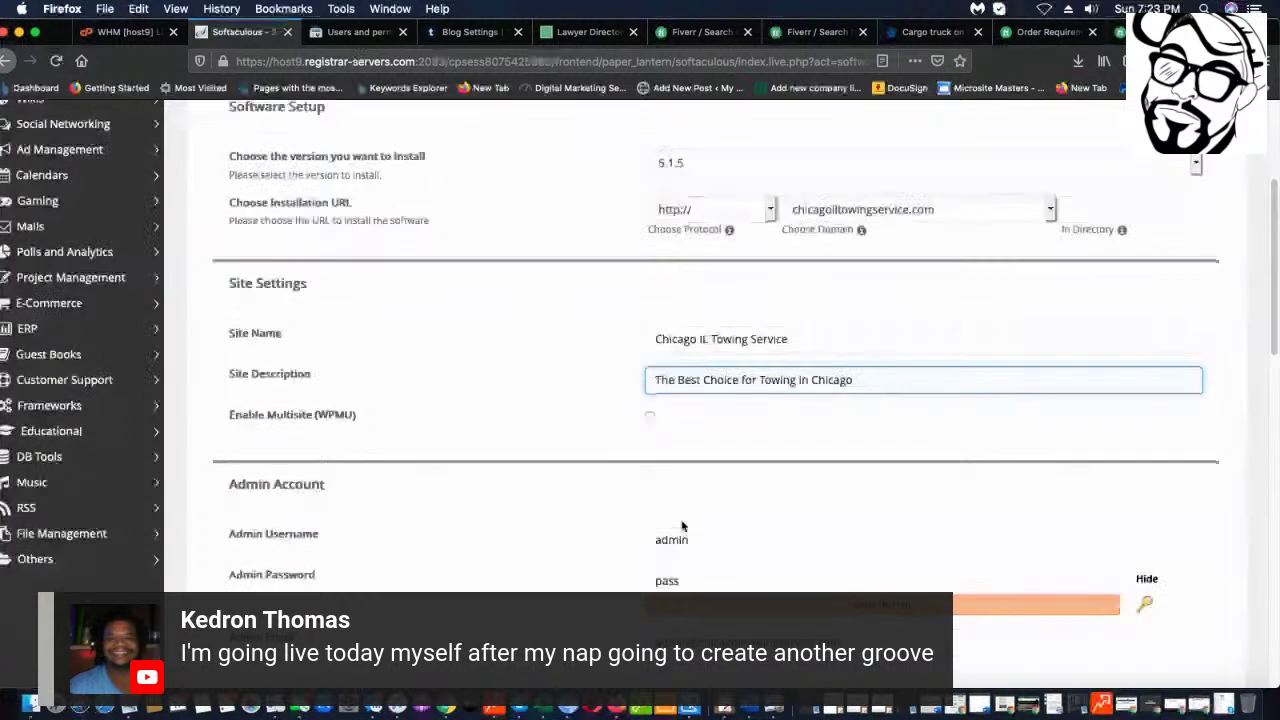
pyautogui.scroll(5, 687, 539)
pyautogui.scroll(-2, 687, 539)
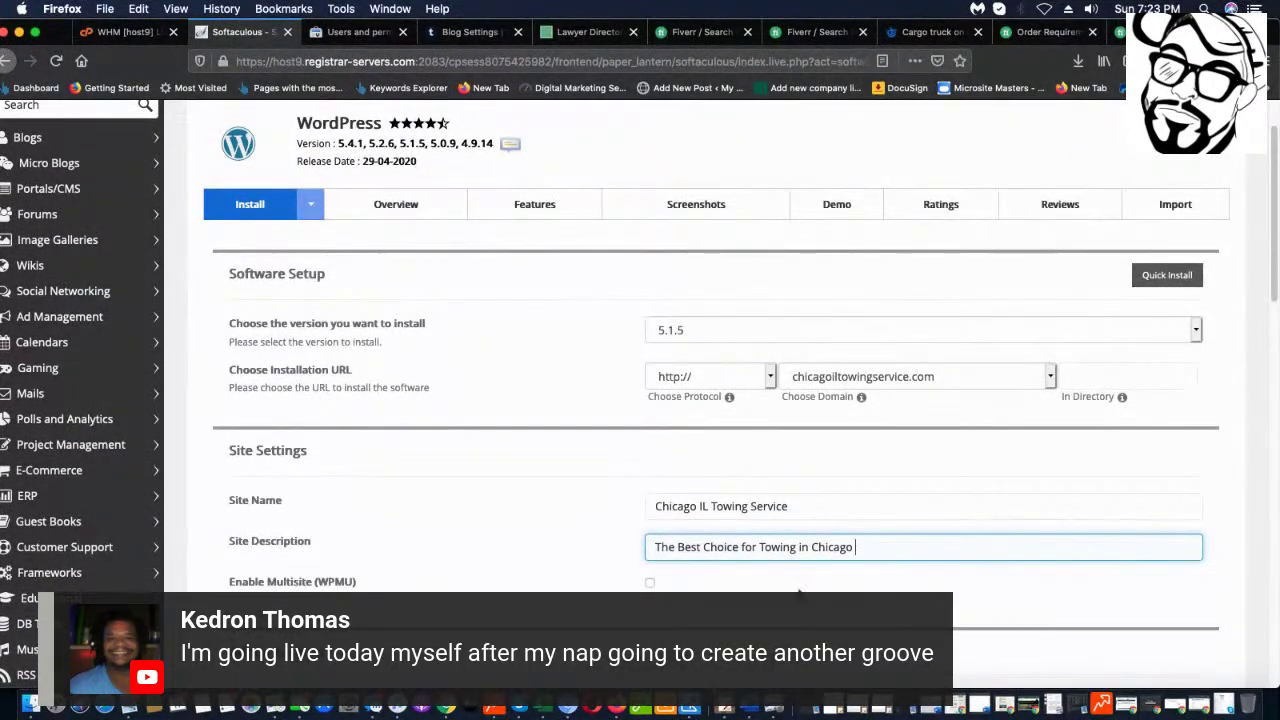
pyautogui.scroll(-2, 914, 551)
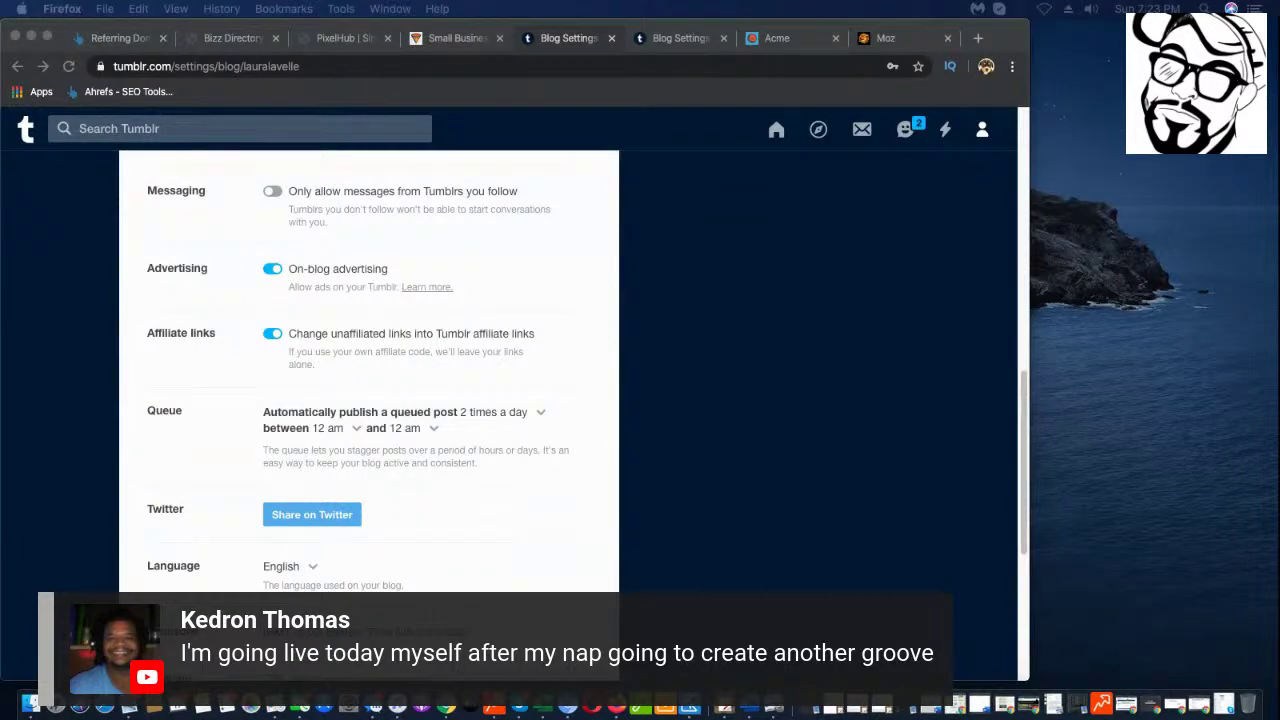
# - Return to the Softaculous window and start the WordPress install on chicagoiltowingservice.com
pyautogui.press('super+grave')
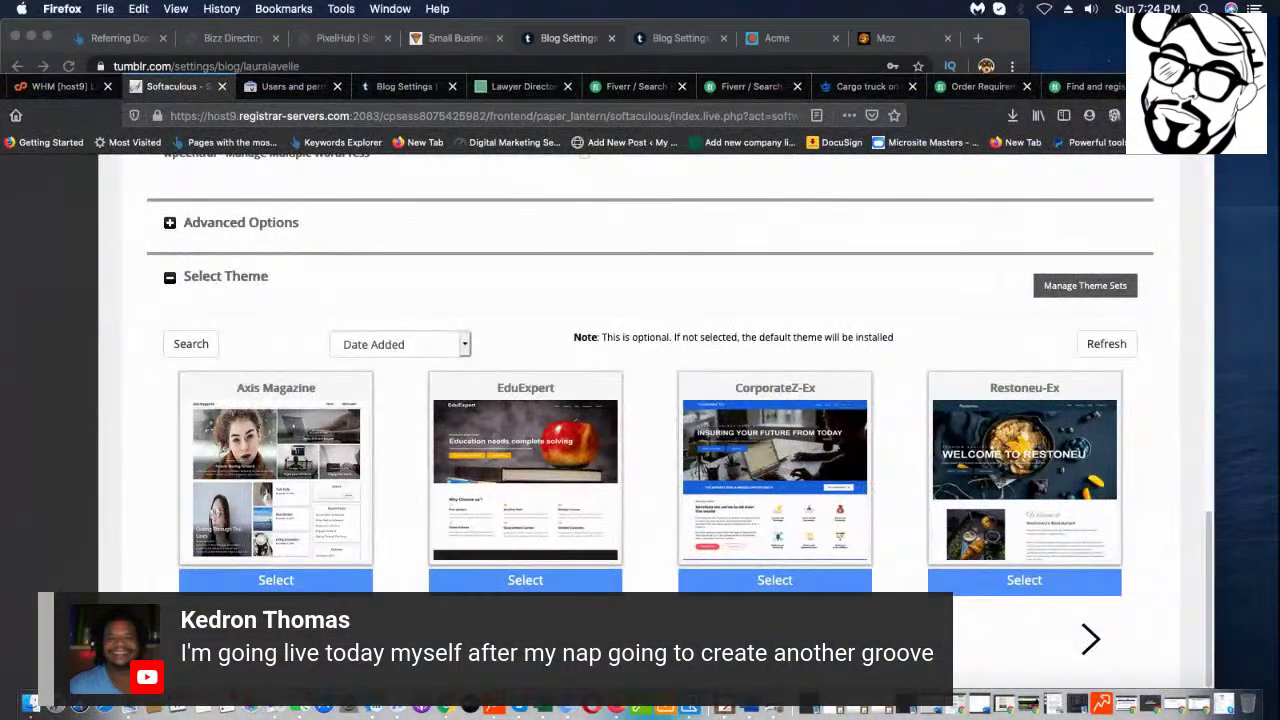
pyautogui.scroll(-2, 520, 530)
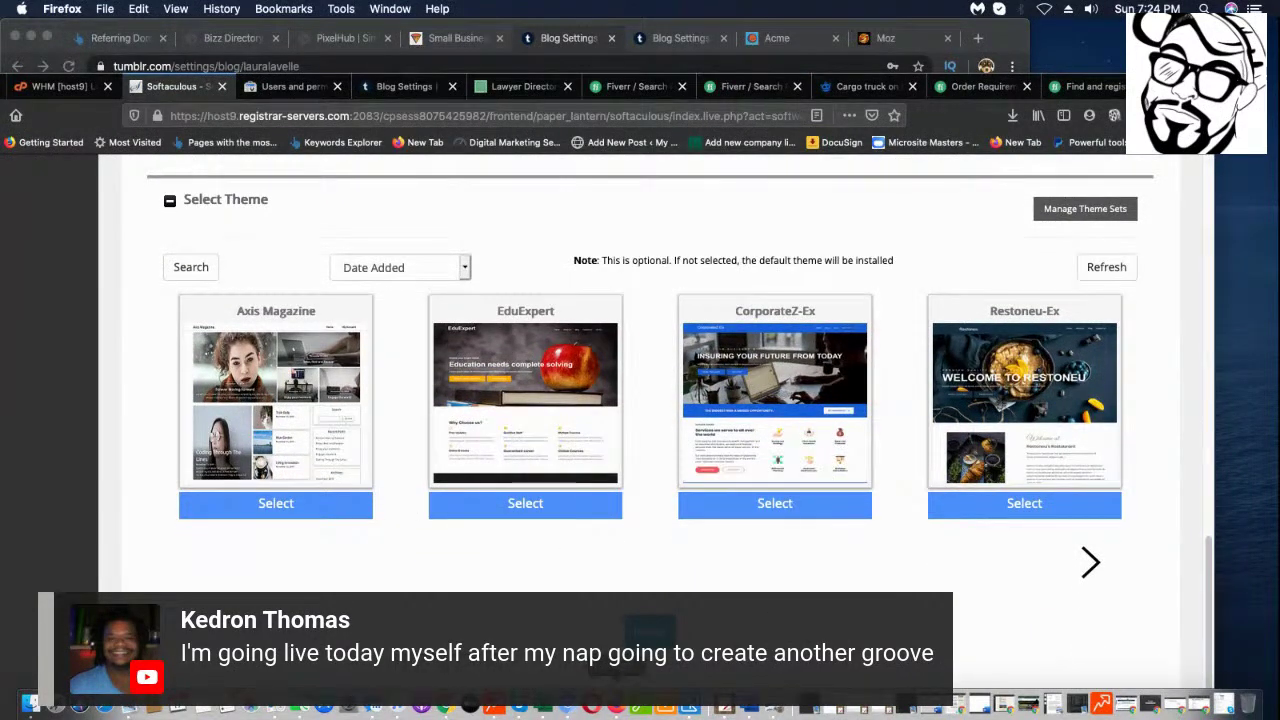
pyautogui.click(652, 629)
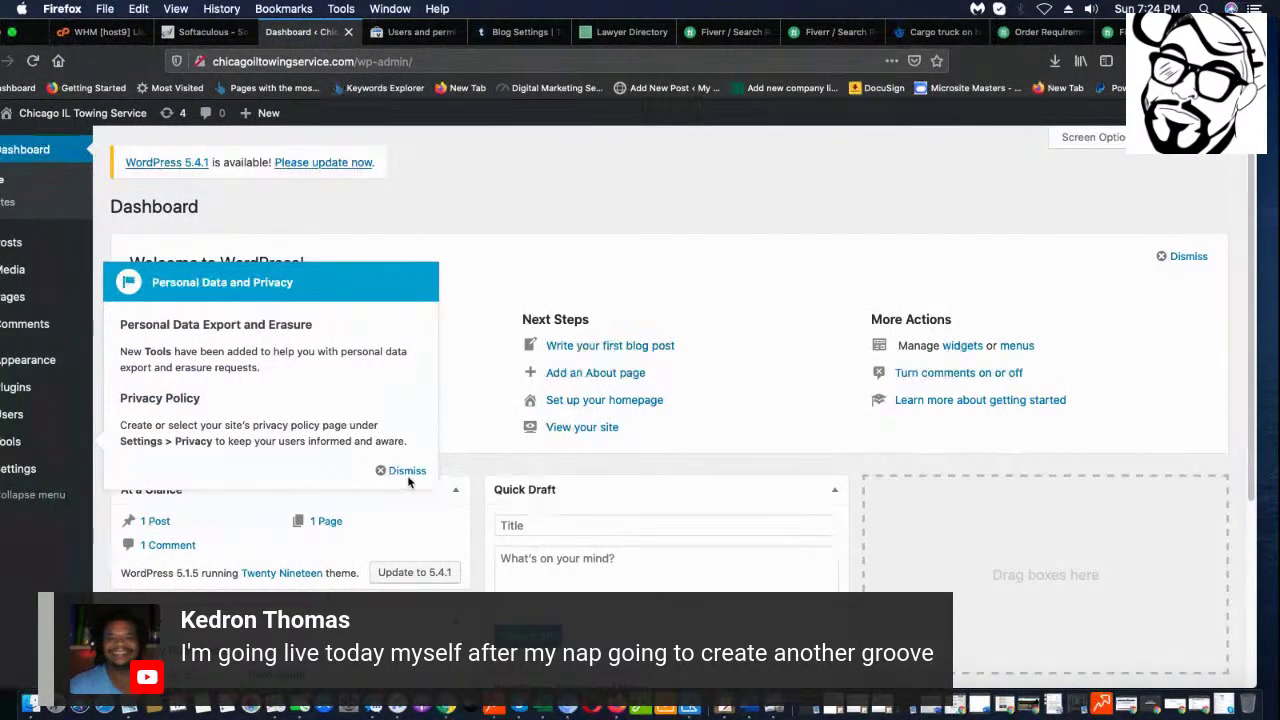
# - Dismiss the Personal Data and Privacy notice and start the WordPress 5.4.1 update
pyautogui.click(405, 470)
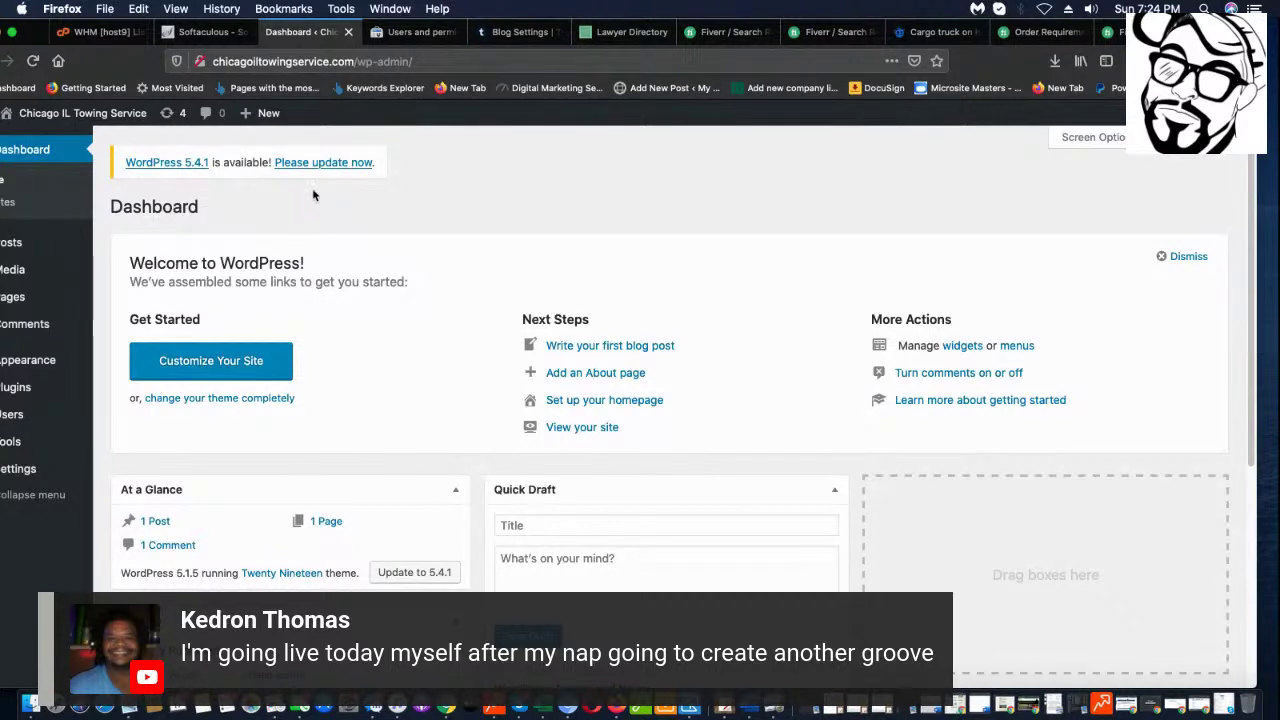
pyautogui.click(331, 164)
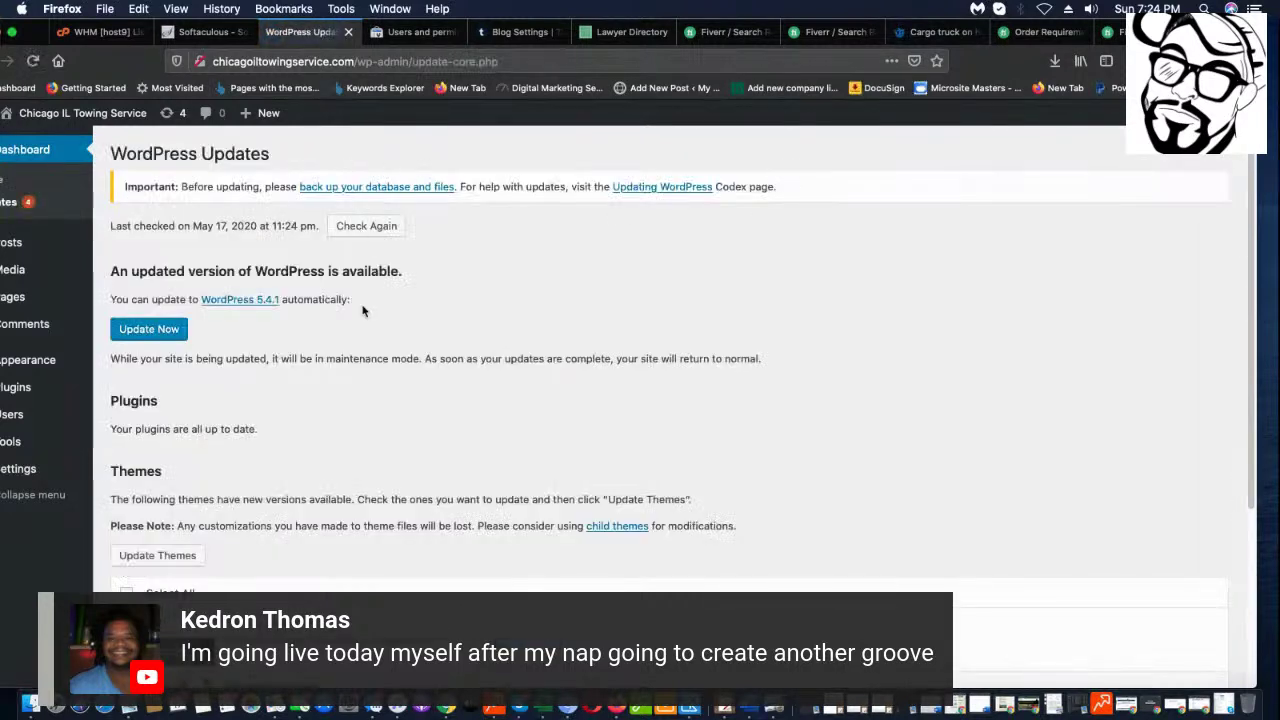
# - Update WordPress to 5.4.1, review the About page, then go to Tumblr's blog settings tab
pyautogui.click(145, 335)
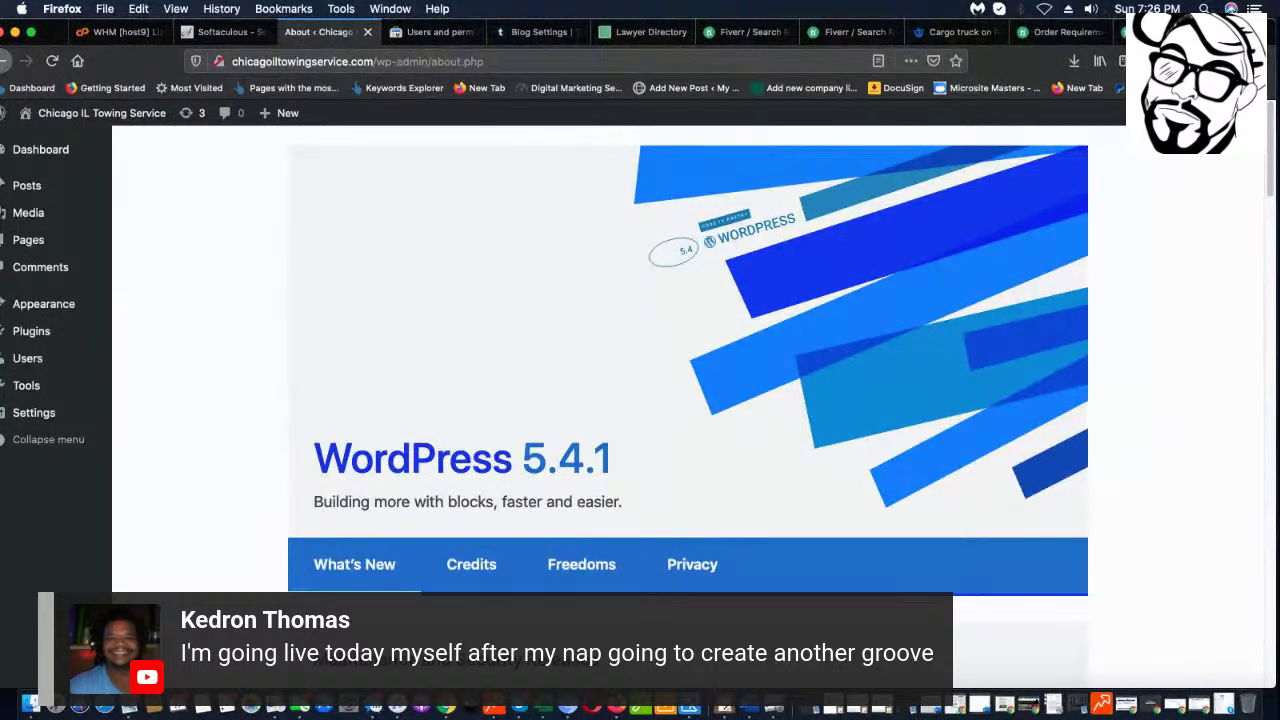
pyautogui.scroll(-2, 98, 321)
pyautogui.scroll(1, 174, 289)
pyautogui.scroll(-3, 37, 248)
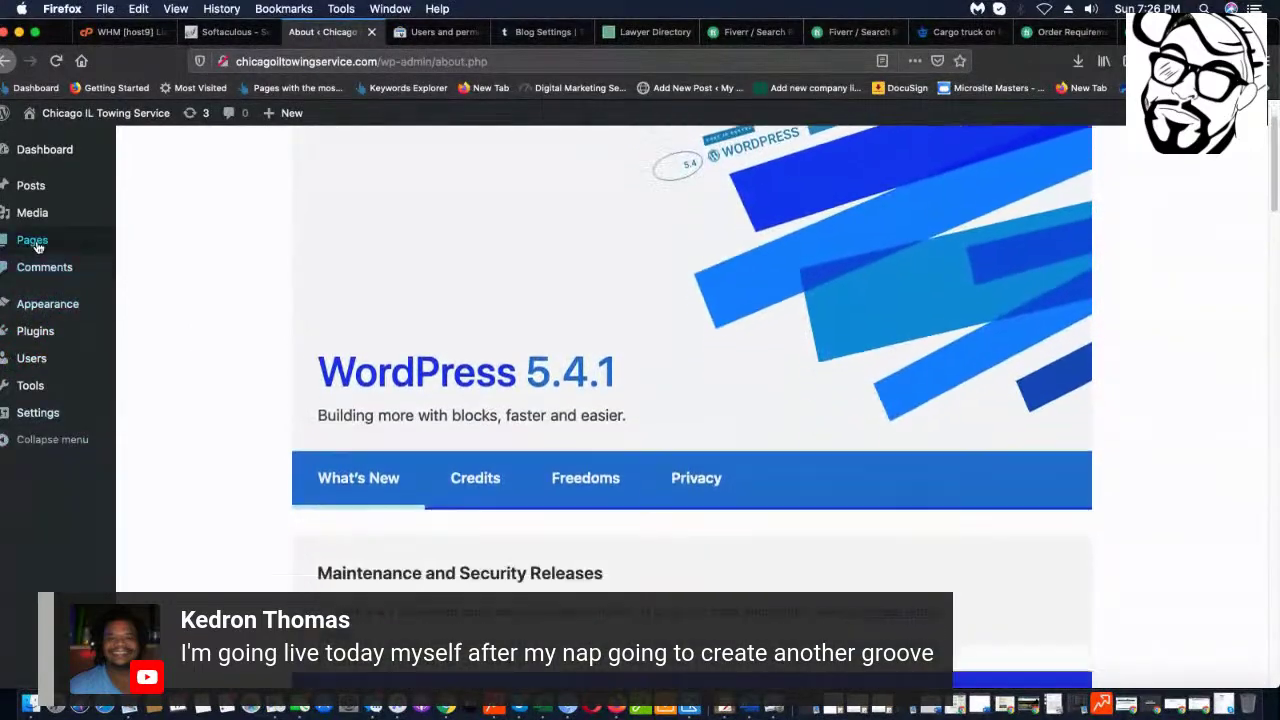
pyautogui.scroll(-15, 37, 248)
pyautogui.scroll(-15, 384, 256)
pyautogui.scroll(8, 621, 240)
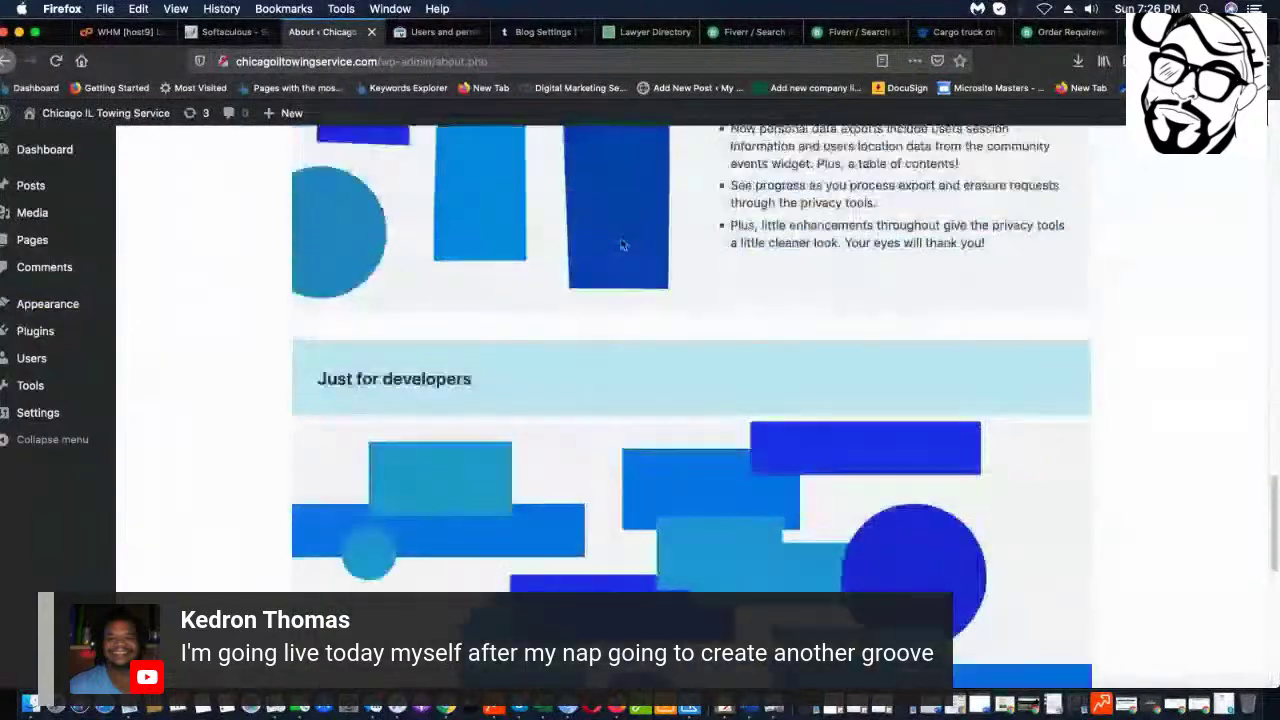
pyautogui.scroll(20, 621, 244)
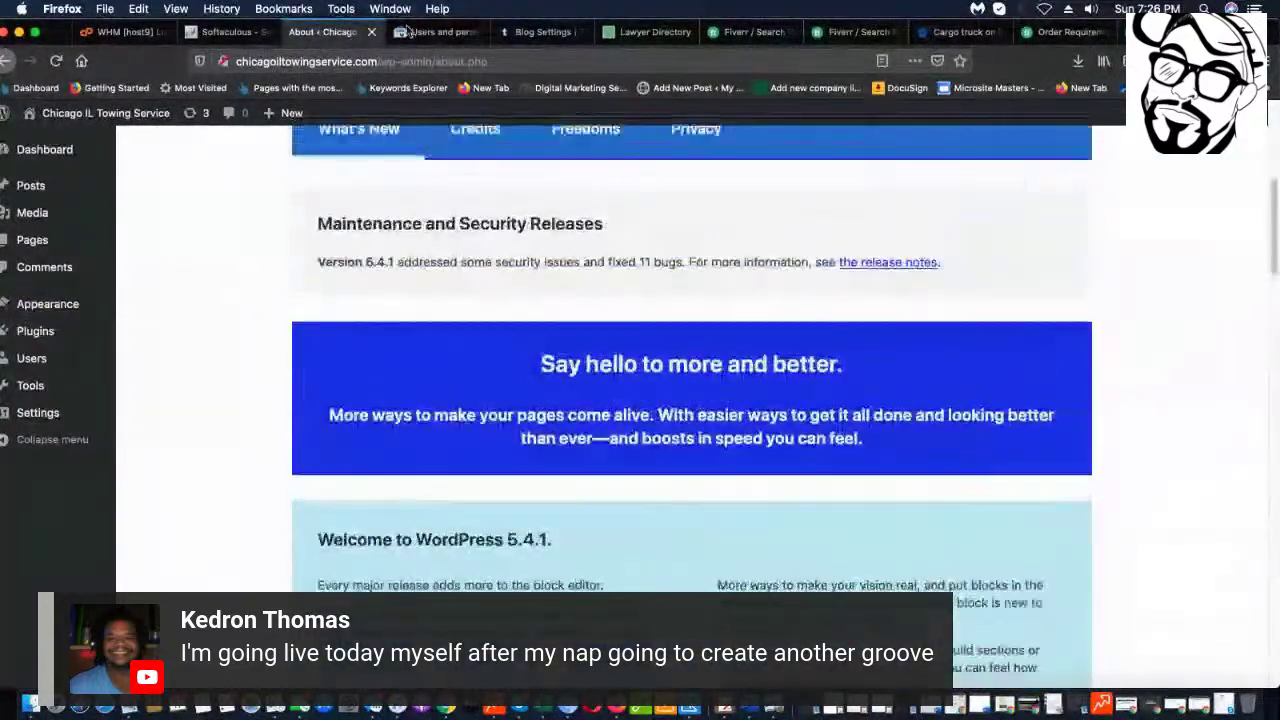
pyautogui.click(536, 44)
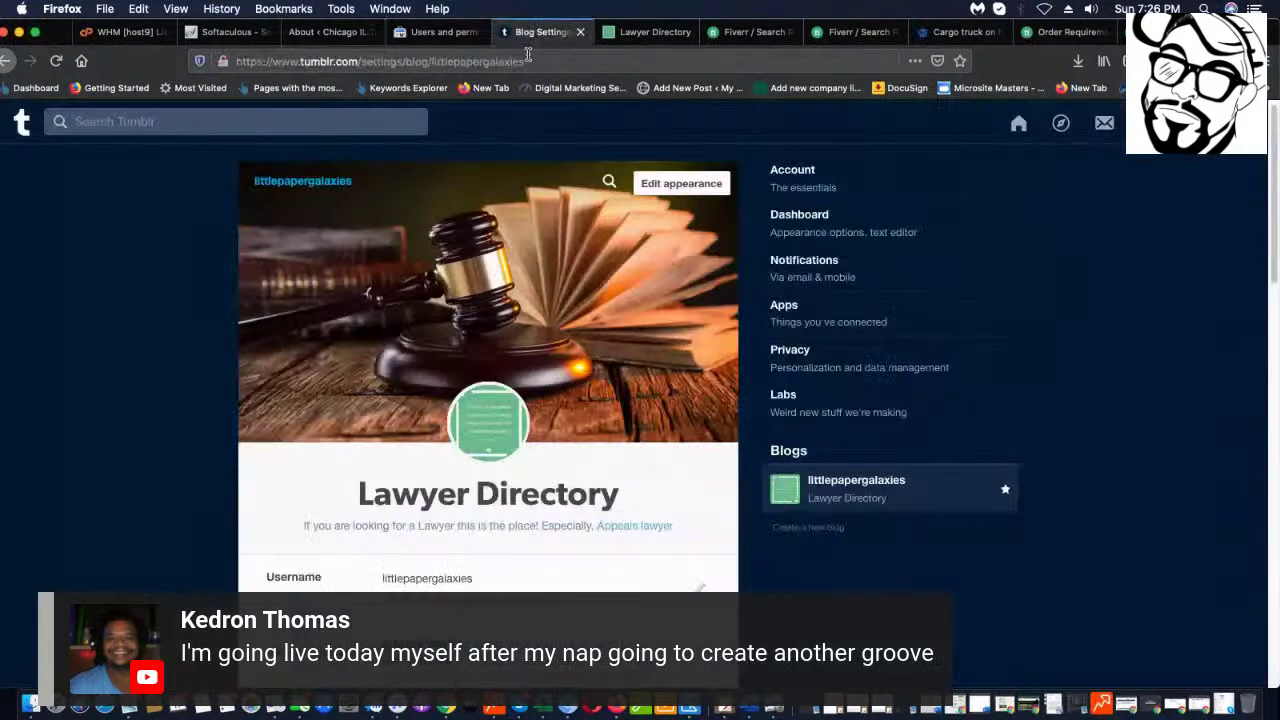
# - Search Google for 'vantam auto themes' from the address bar
pyautogui.click(538, 55)
pyautogui.write('vanta')
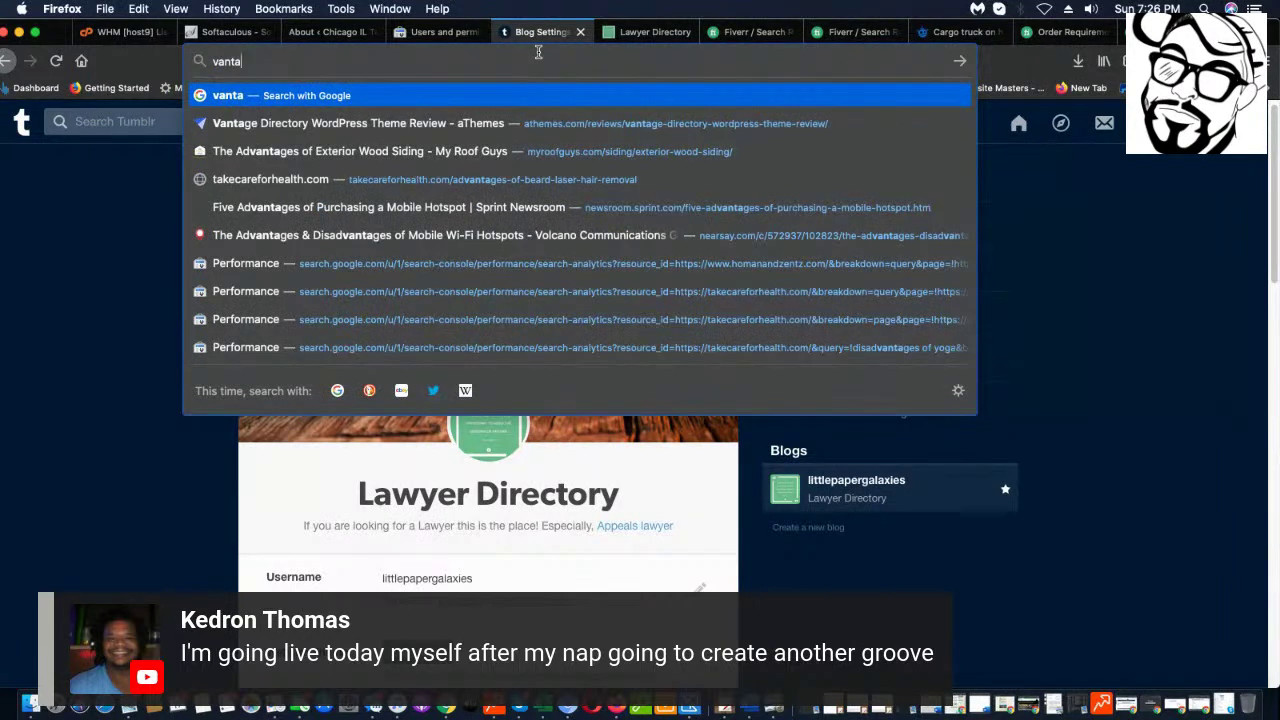
pyautogui.write('m to')
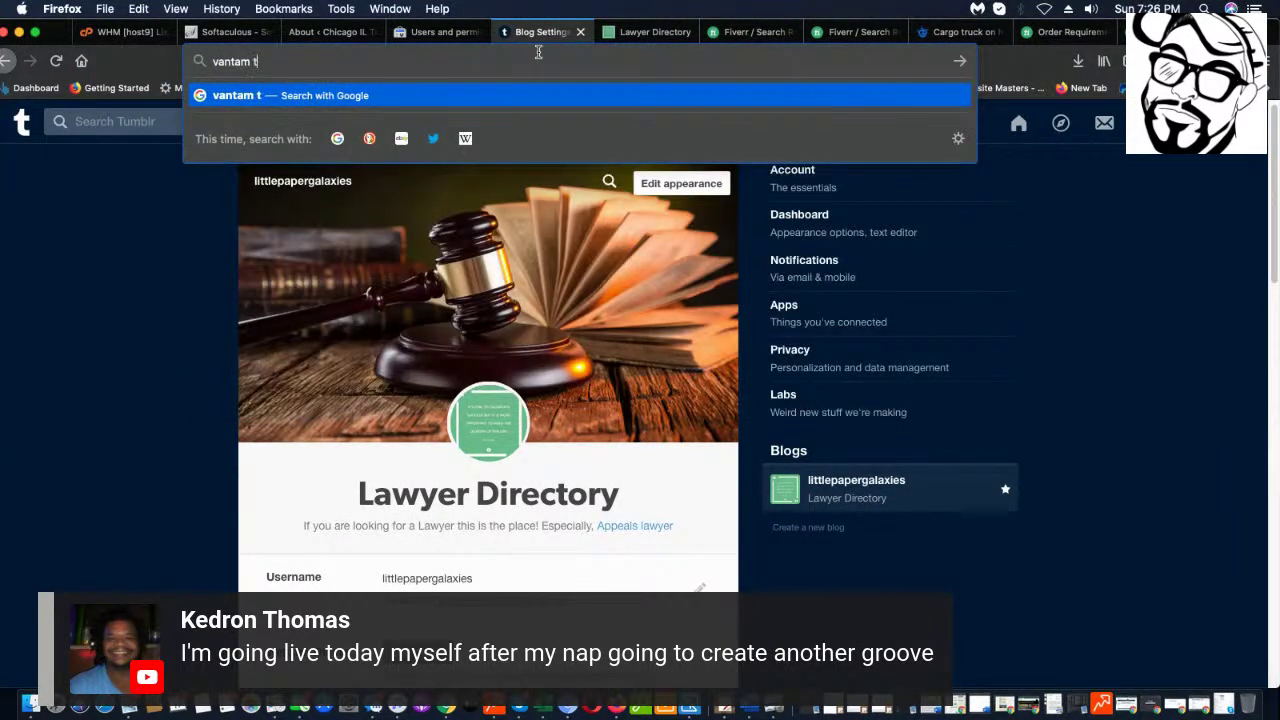
pyautogui.press('BackSpace')
pyautogui.press('BackSpace')
pyautogui.write('auto themes')
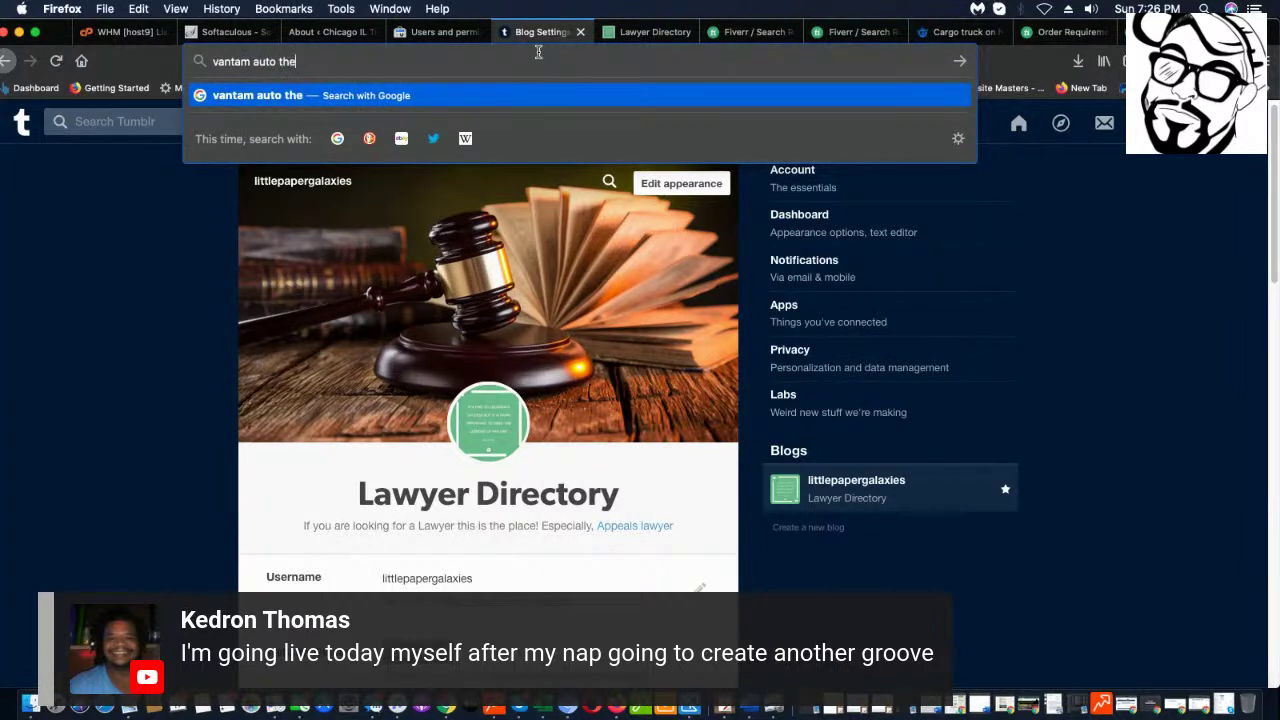
pyautogui.press('Return')
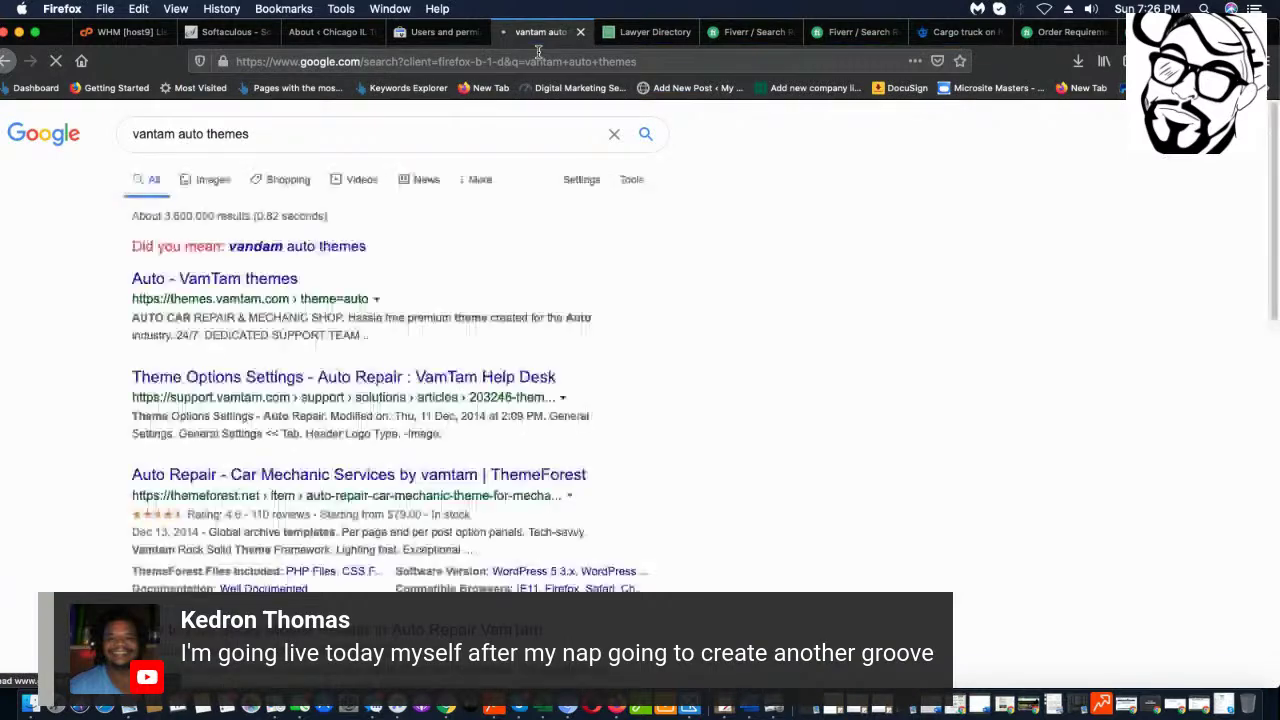
# - Open the 'Auto - VamTam themes' result and browse its demo list
pyautogui.click(262, 280)
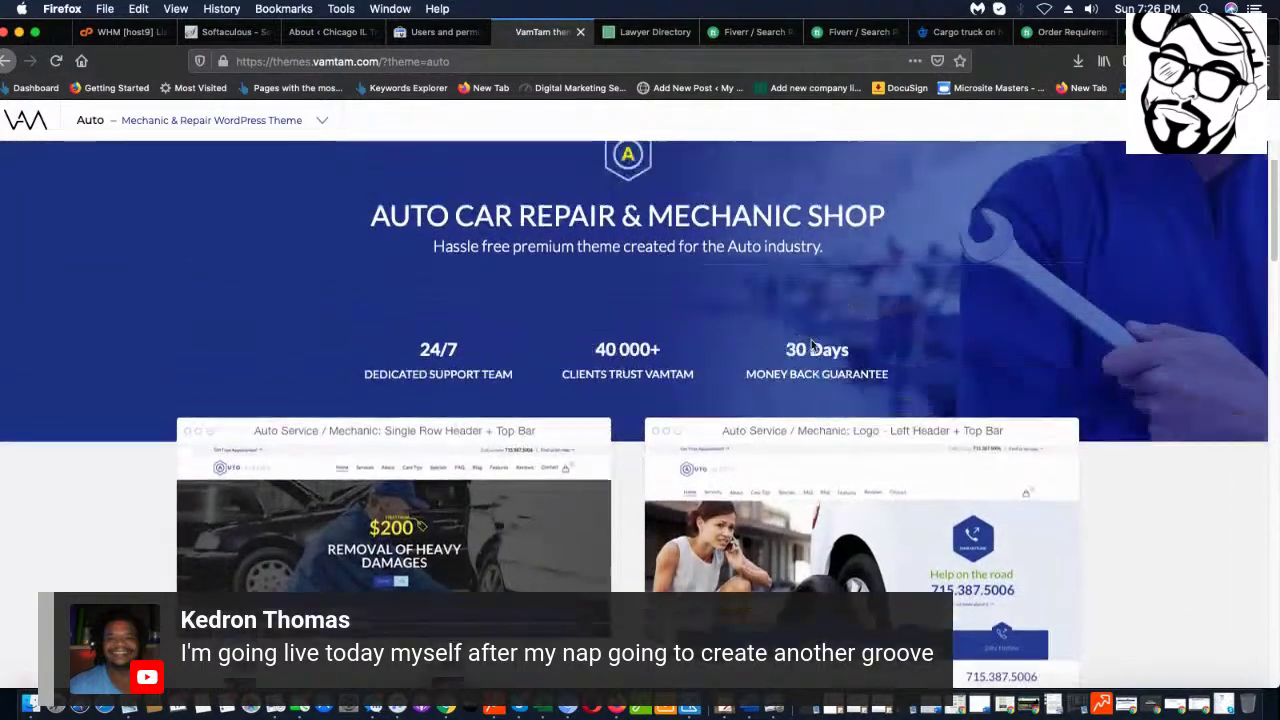
pyautogui.scroll(-5, 804, 337)
pyautogui.scroll(-3, 377, 381)
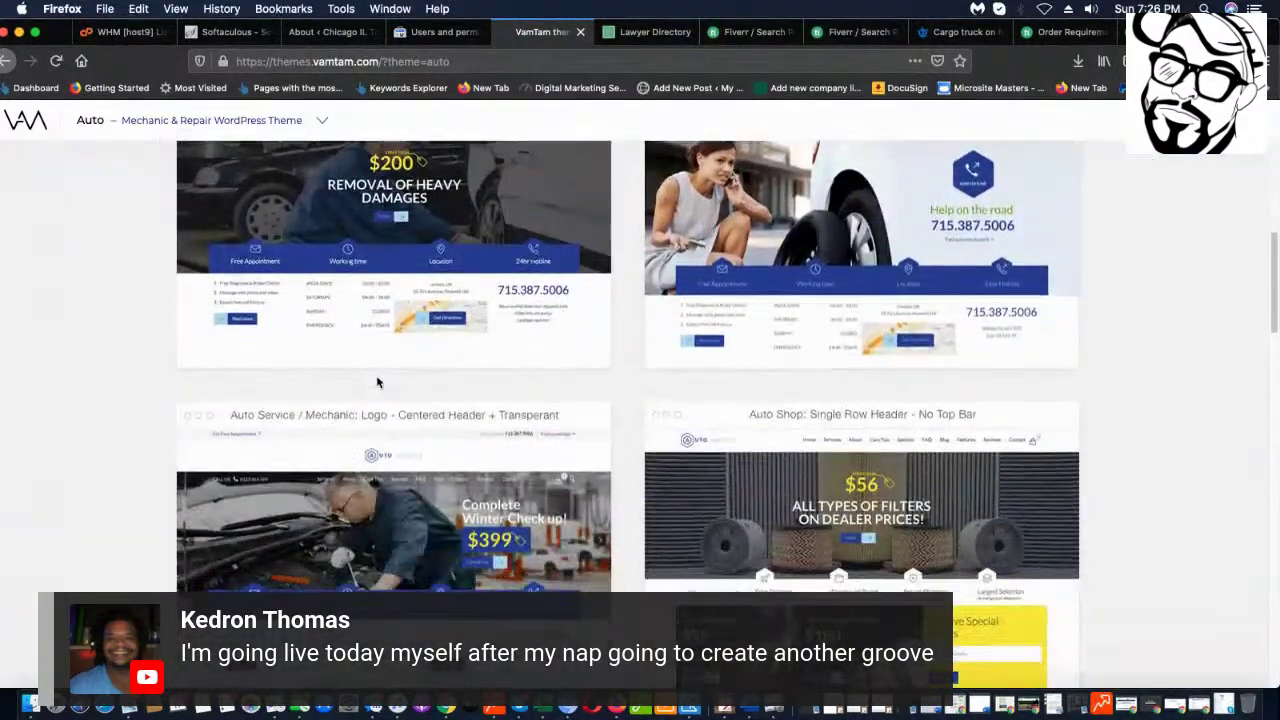
pyautogui.scroll(3, 377, 381)
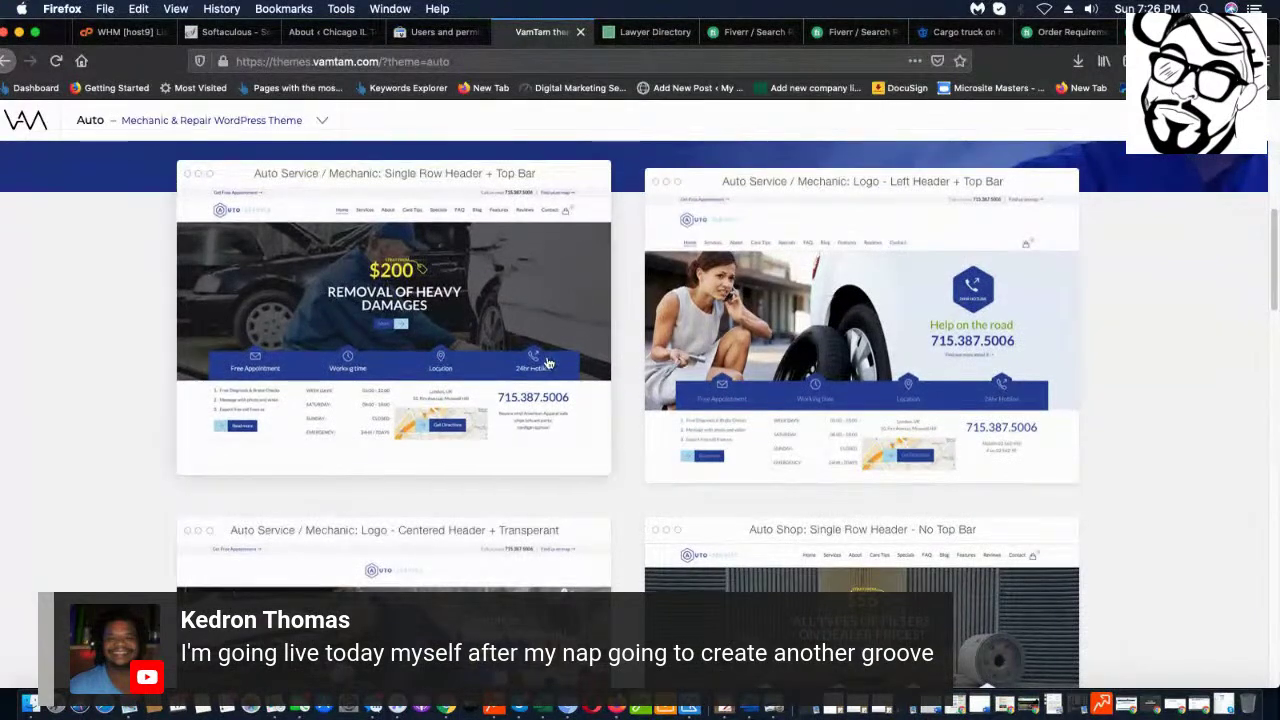
pyautogui.scroll(-3, 548, 363)
pyautogui.scroll(5, 548, 363)
# - Preview the Single Row Header + Top Bar Auto-Service demo homepage
pyautogui.click(393, 398)
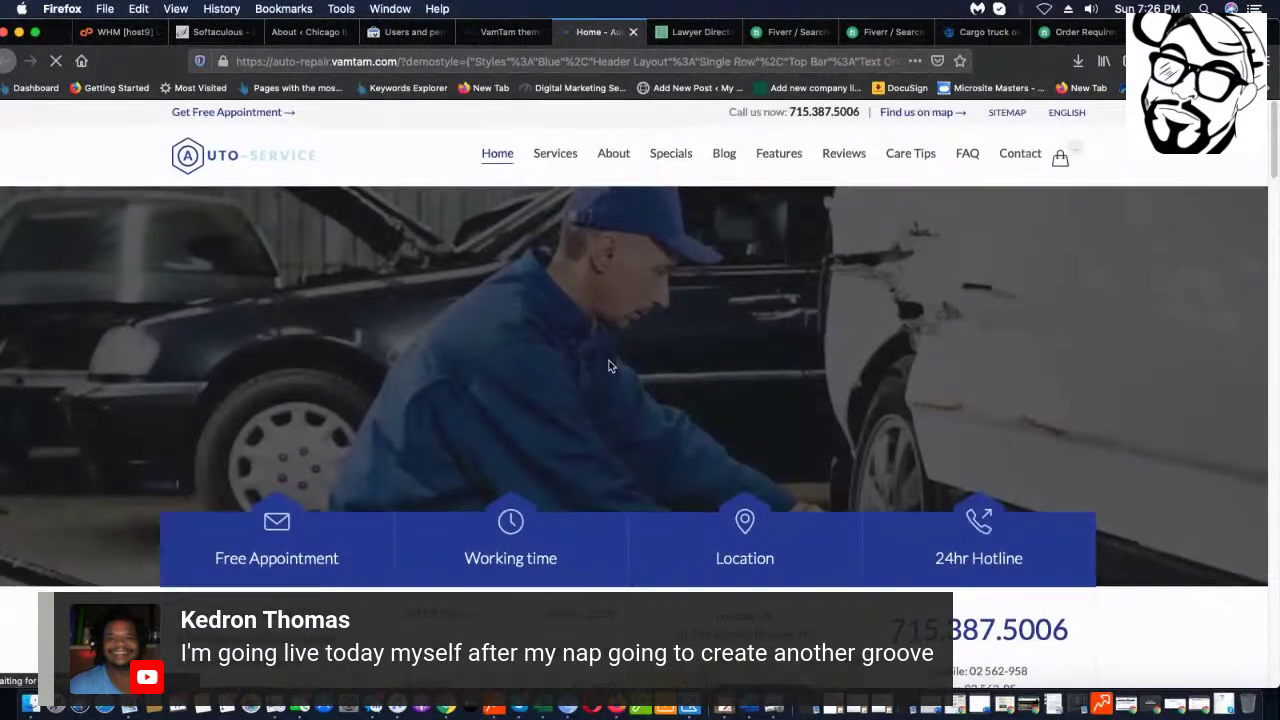
pyautogui.scroll(-3, 628, 368)
pyautogui.scroll(-5, 628, 368)
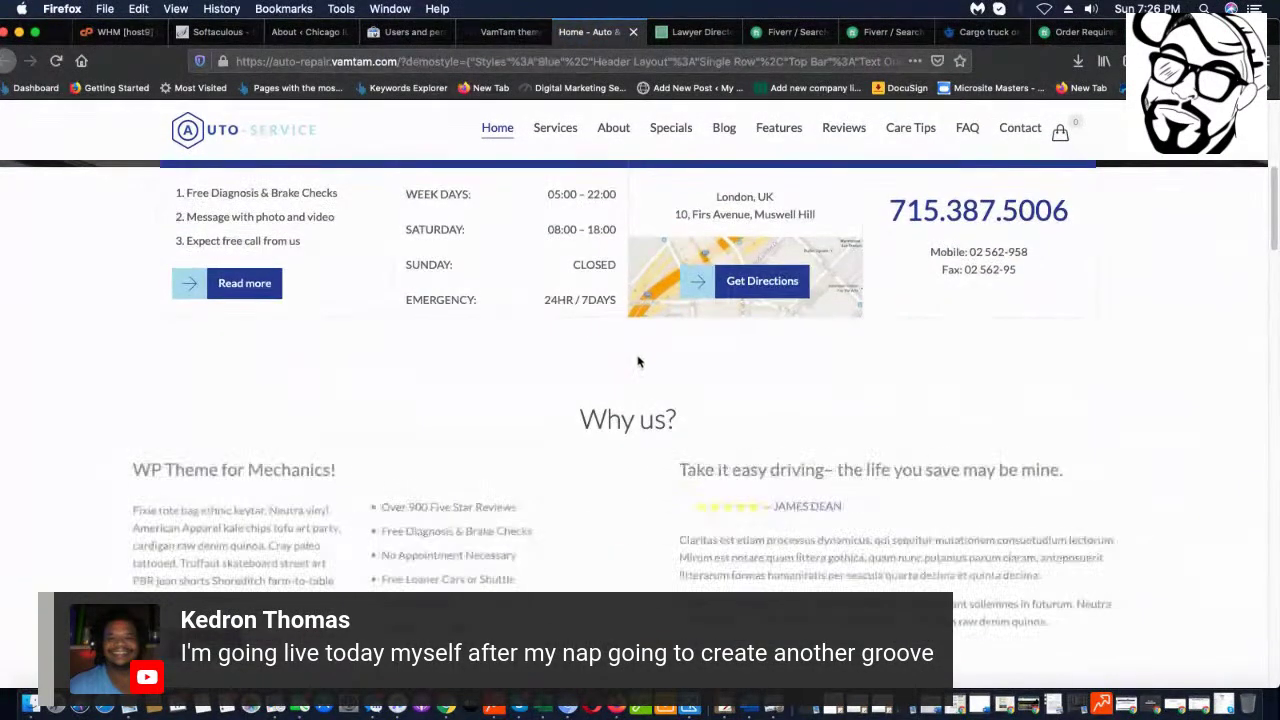
pyautogui.scroll(-1, 698, 310)
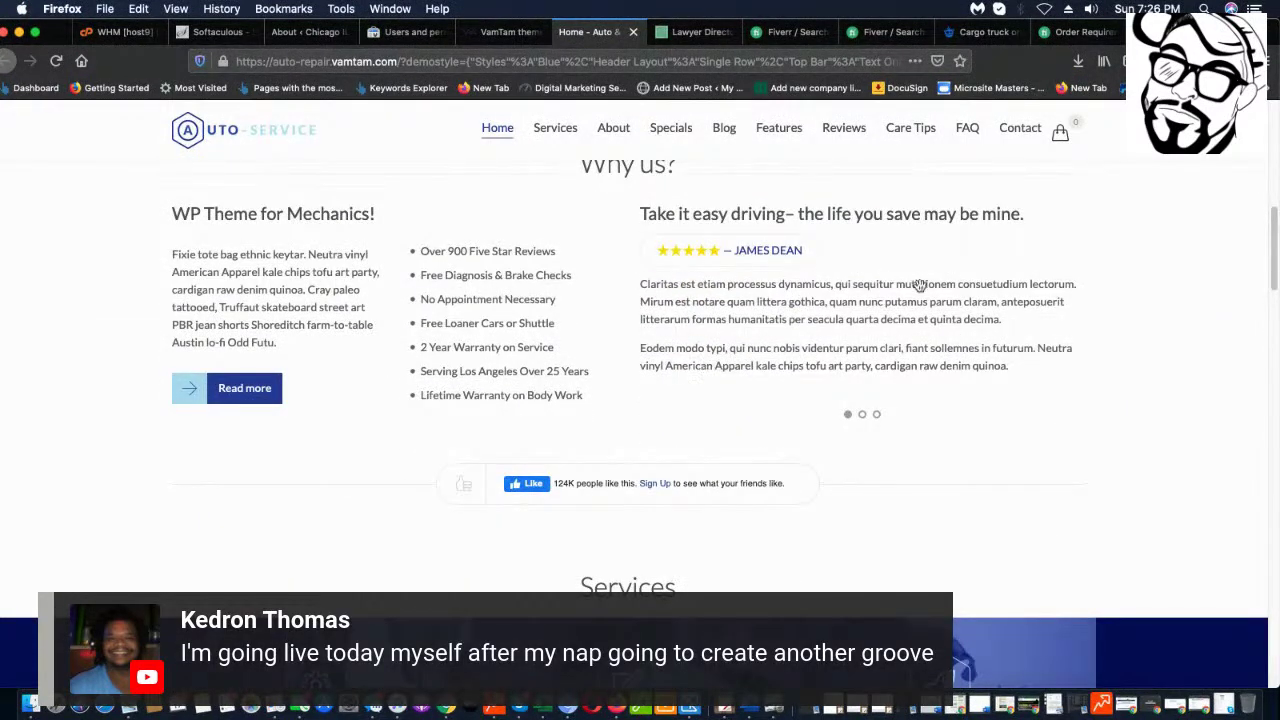
pyautogui.scroll(-3, 903, 348)
pyautogui.scroll(-4, 880, 355)
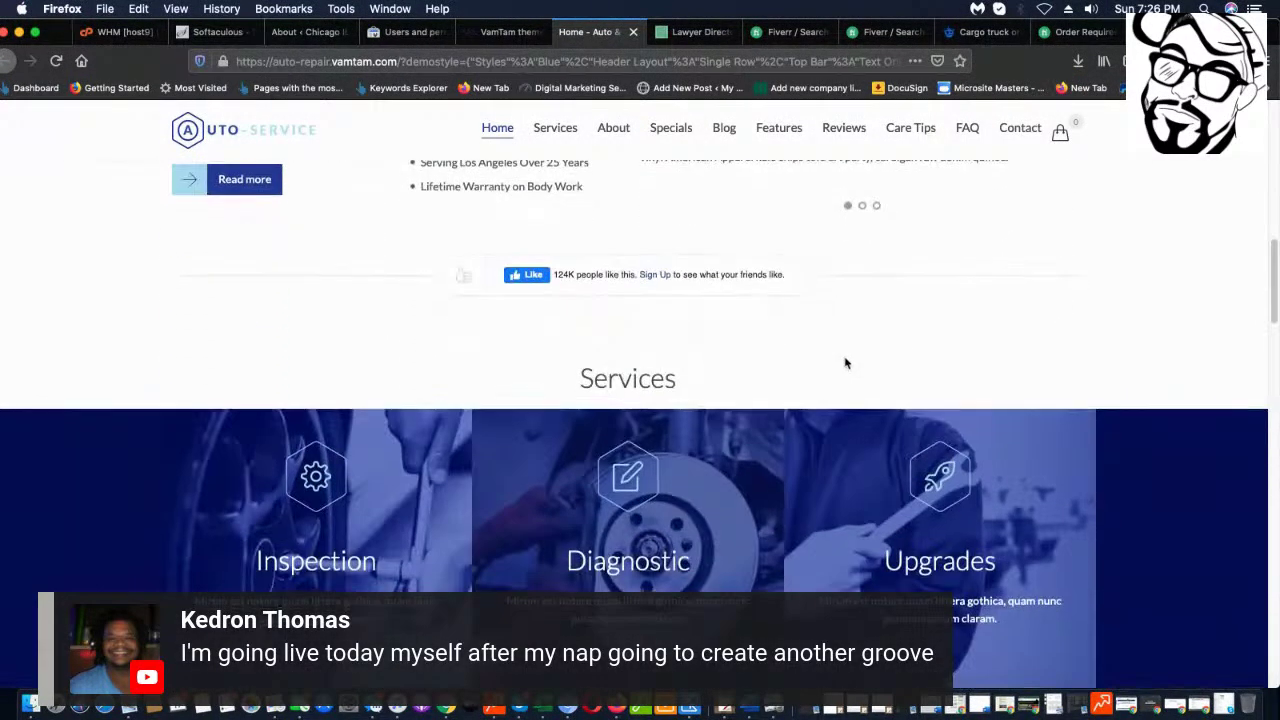
pyautogui.scroll(-3, 848, 365)
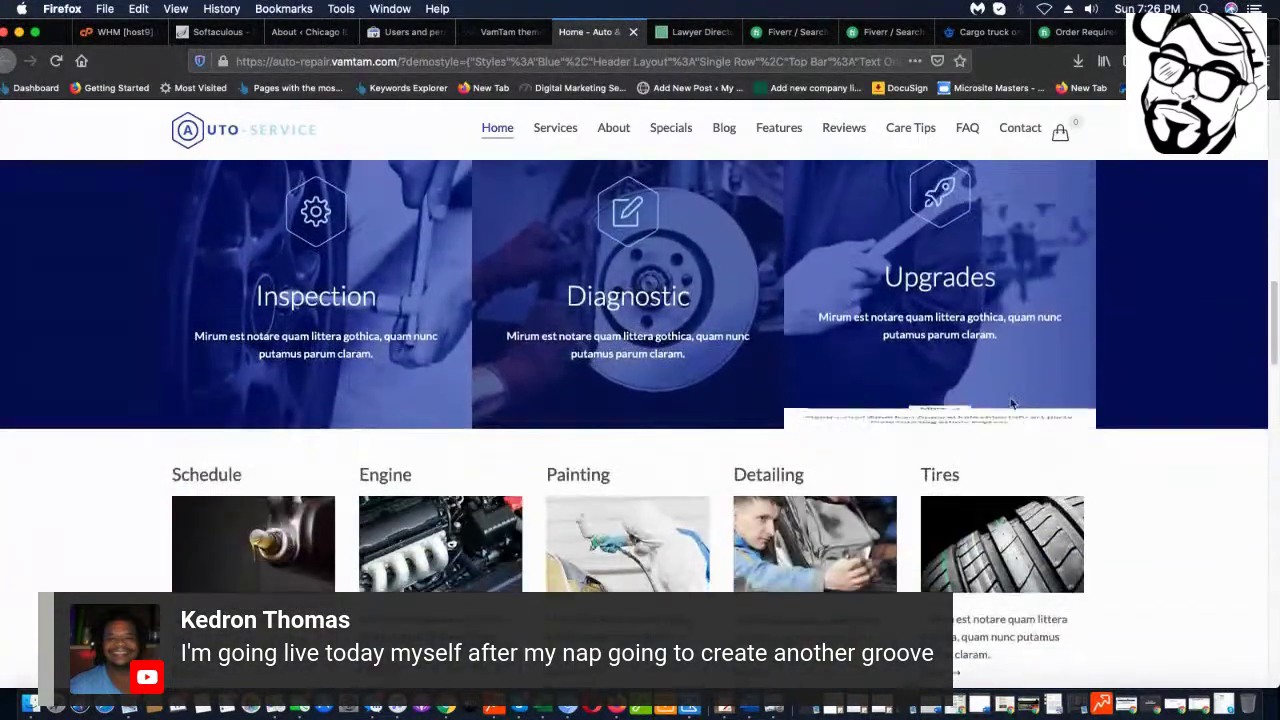
pyautogui.scroll(-1, 1113, 456)
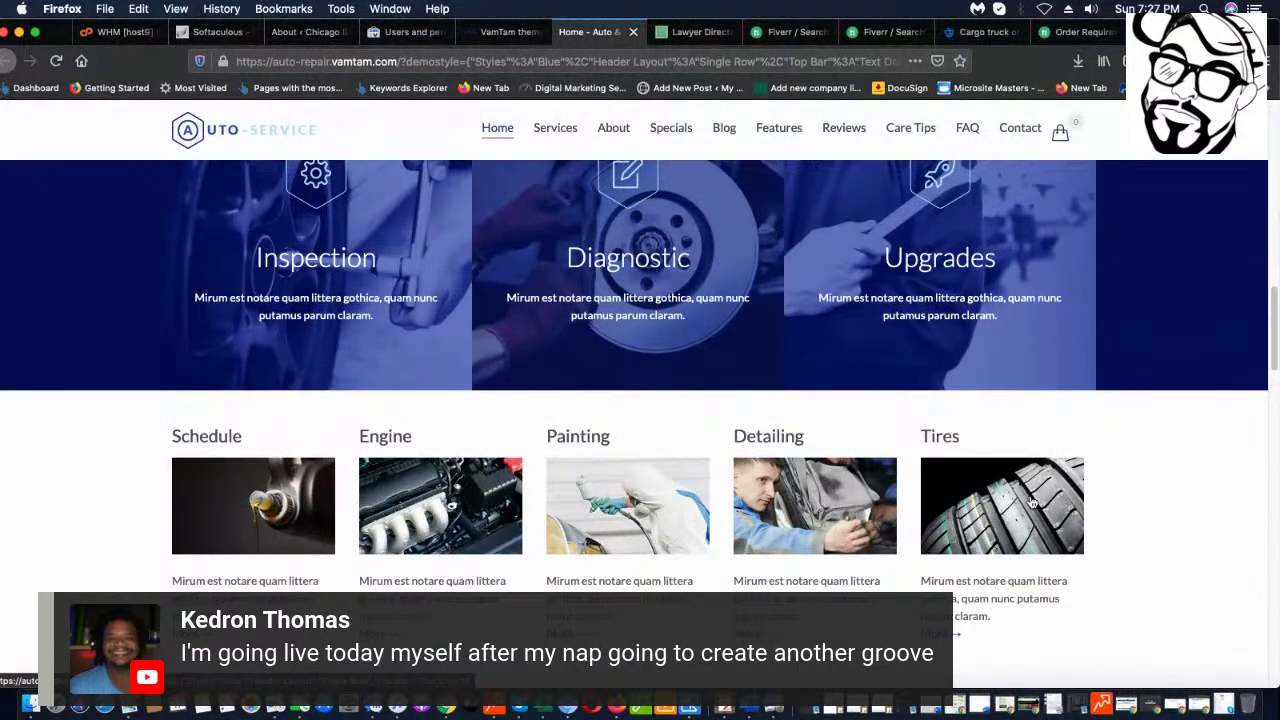
pyautogui.scroll(-2, 1030, 495)
pyautogui.scroll(-3, 1021, 481)
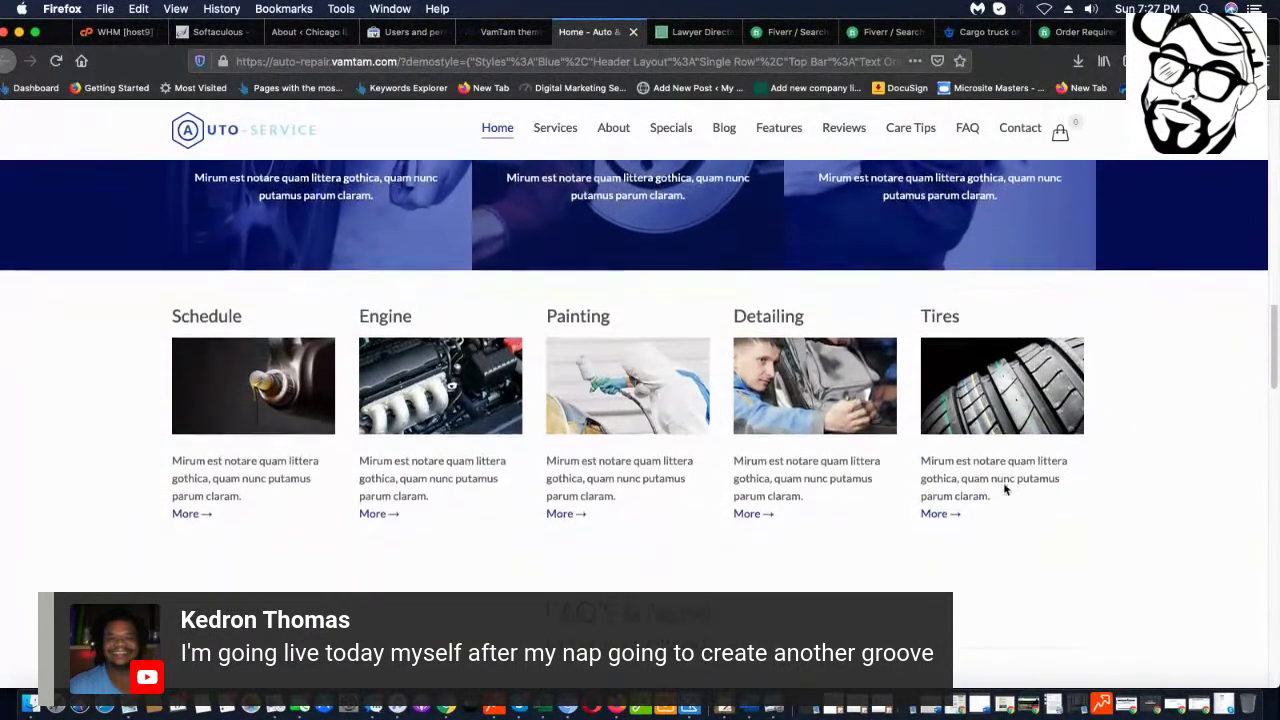
pyautogui.scroll(-10, 997, 493)
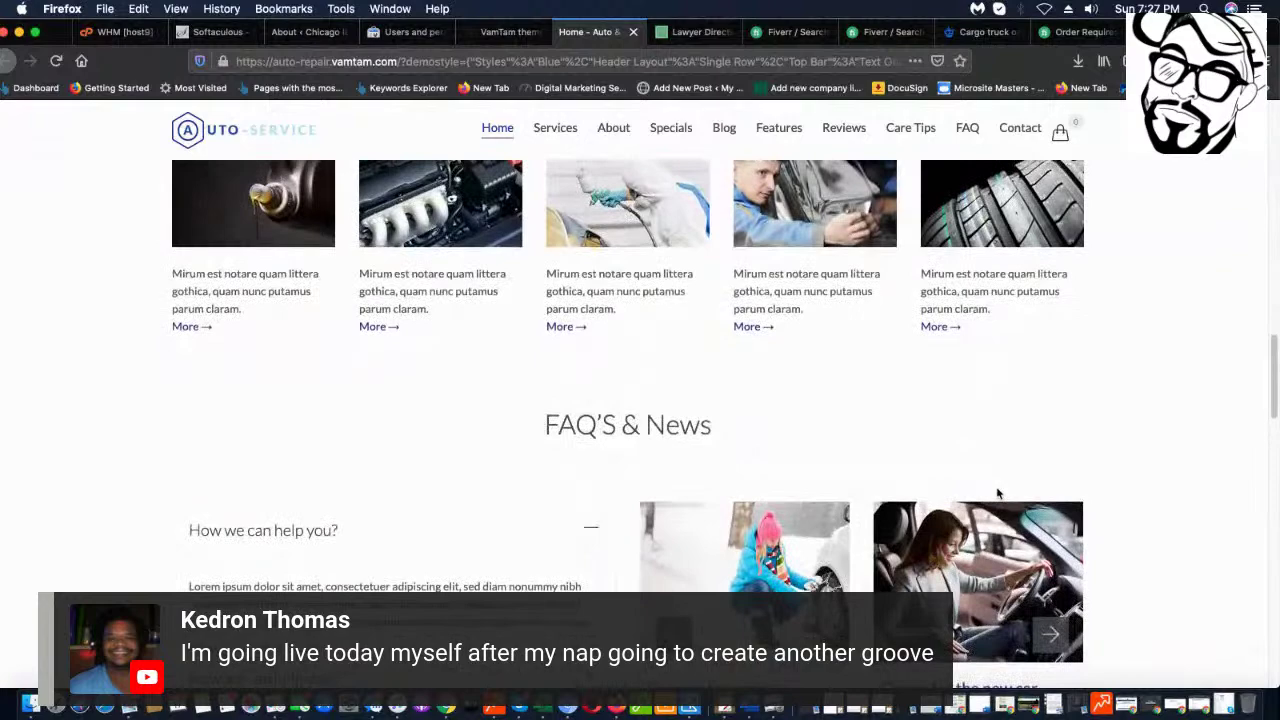
pyautogui.scroll(-17, 996, 494)
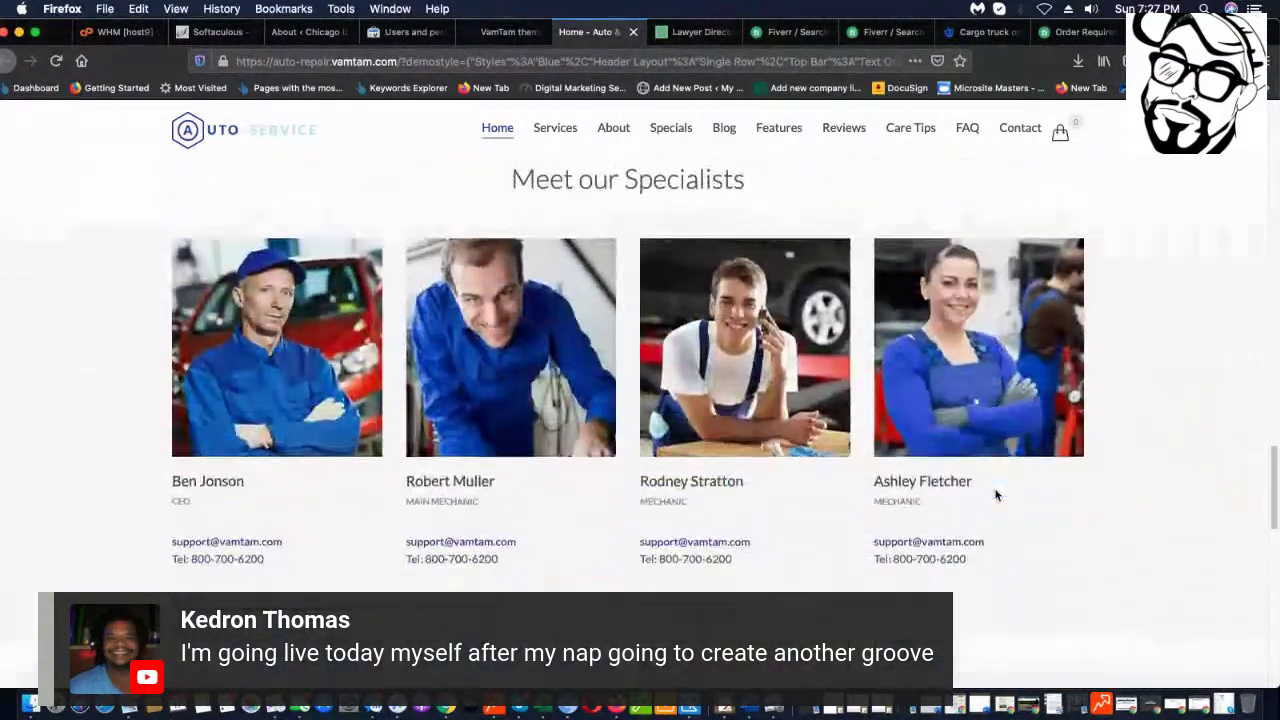
pyautogui.scroll(-6, 992, 500)
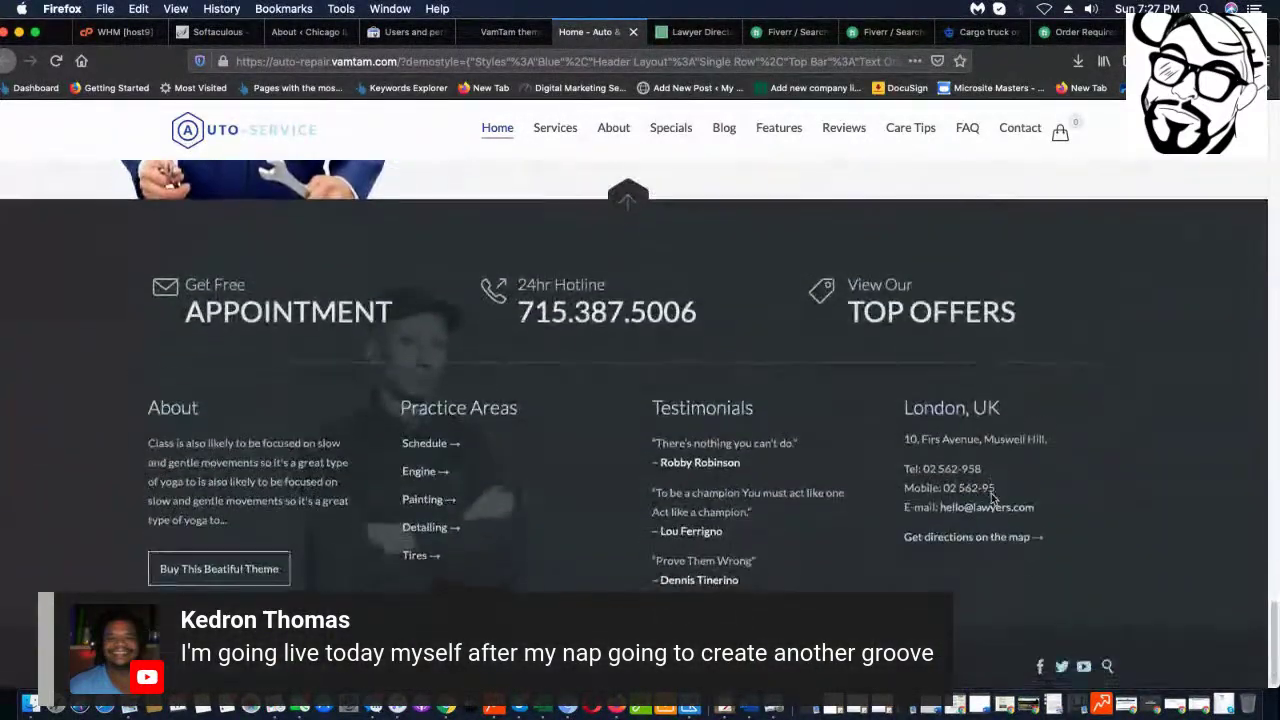
pyautogui.scroll(10, 960, 510)
pyautogui.scroll(20, 949, 517)
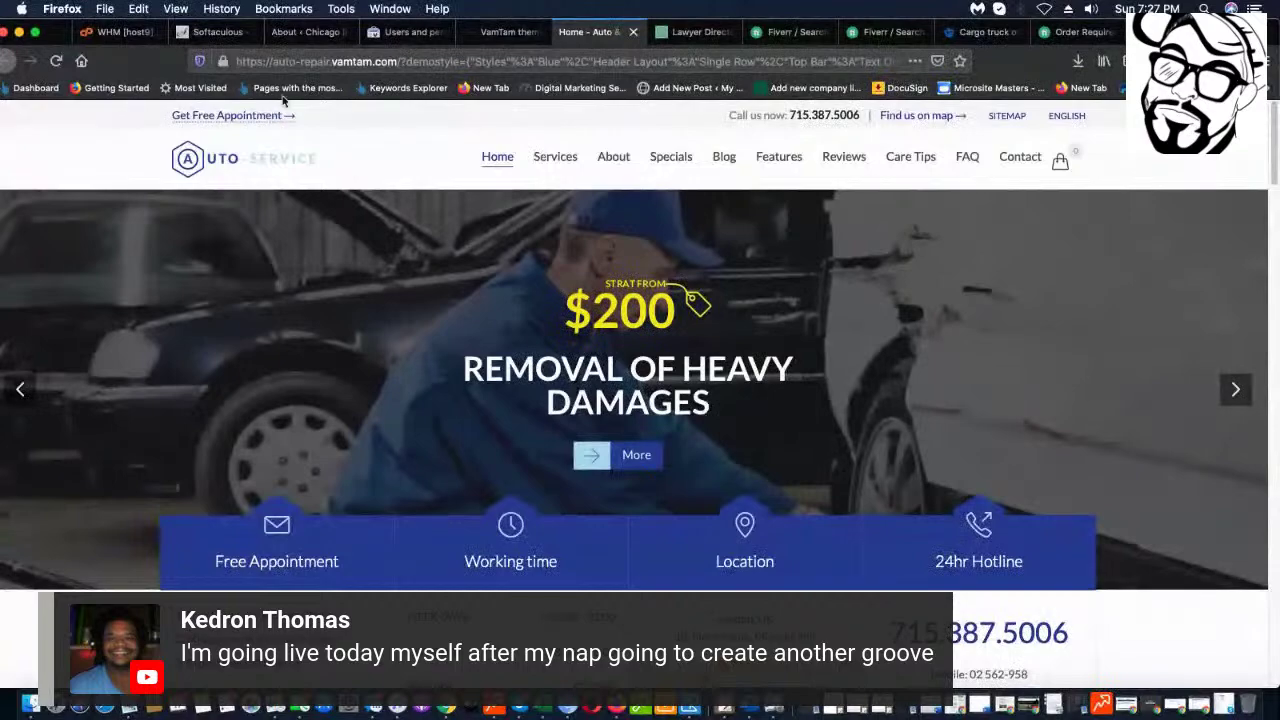
# - Return to the towing site's WordPress 5.4.1 About page
pyautogui.click(215, 32)
pyautogui.click(304, 34)
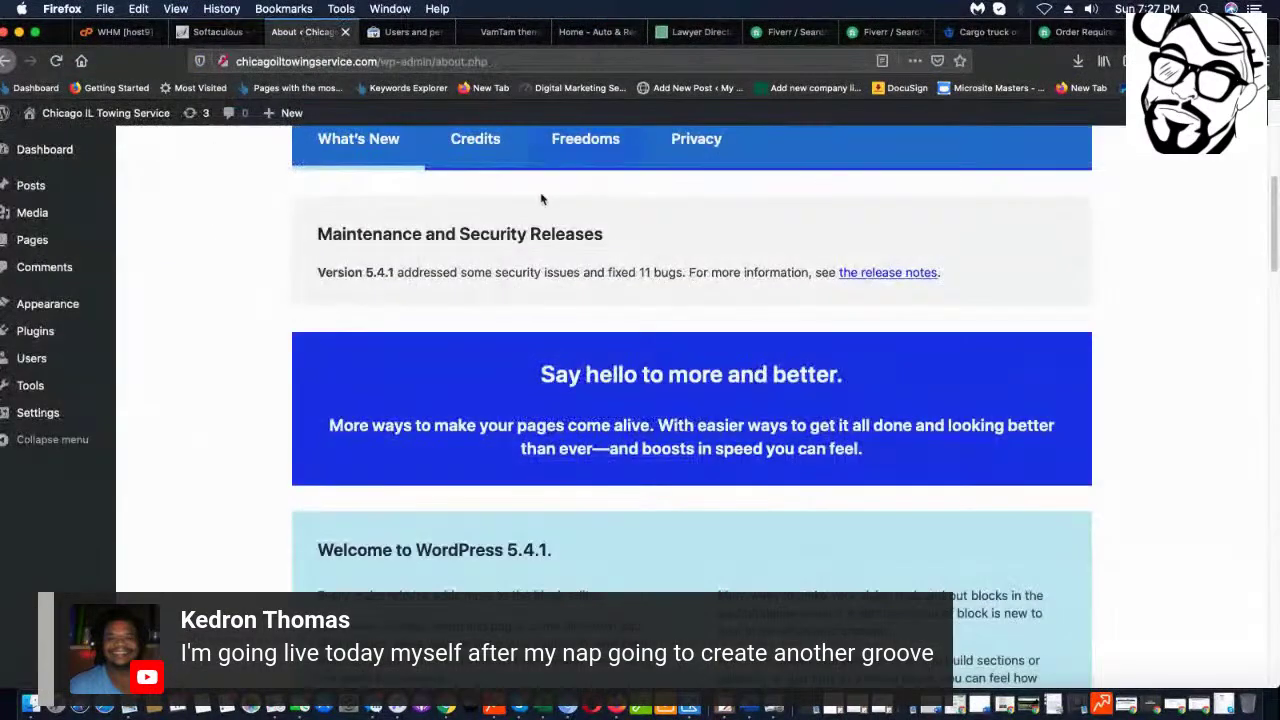
pyautogui.scroll(5, 547, 228)
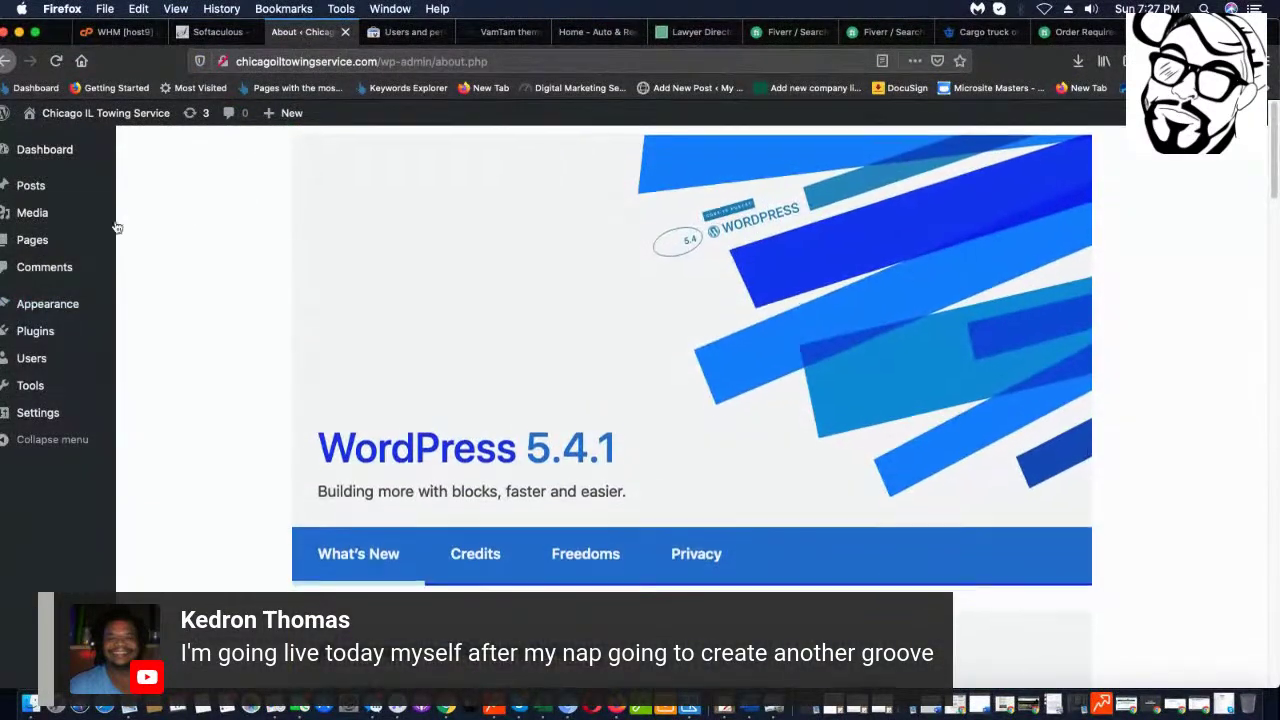
# - Go to Appearance > Themes > Add New and show the Upload Theme panel
pyautogui.moveTo(70, 305)
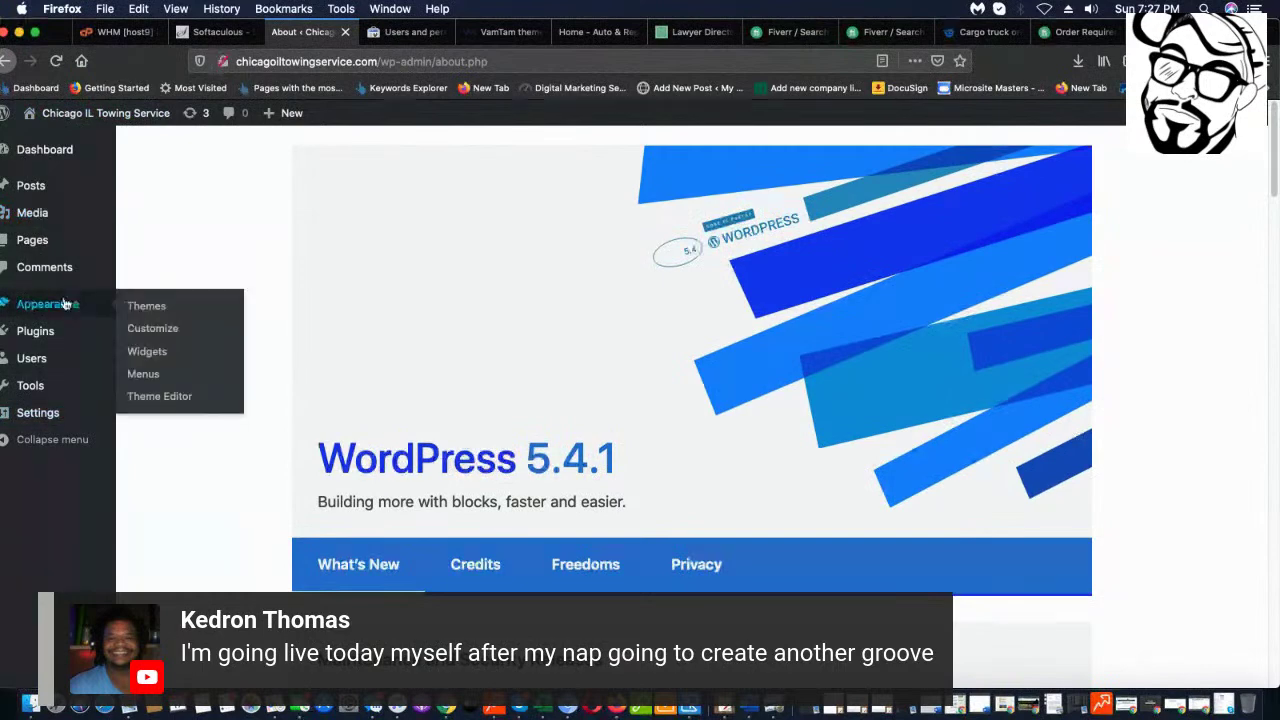
pyautogui.click(157, 307)
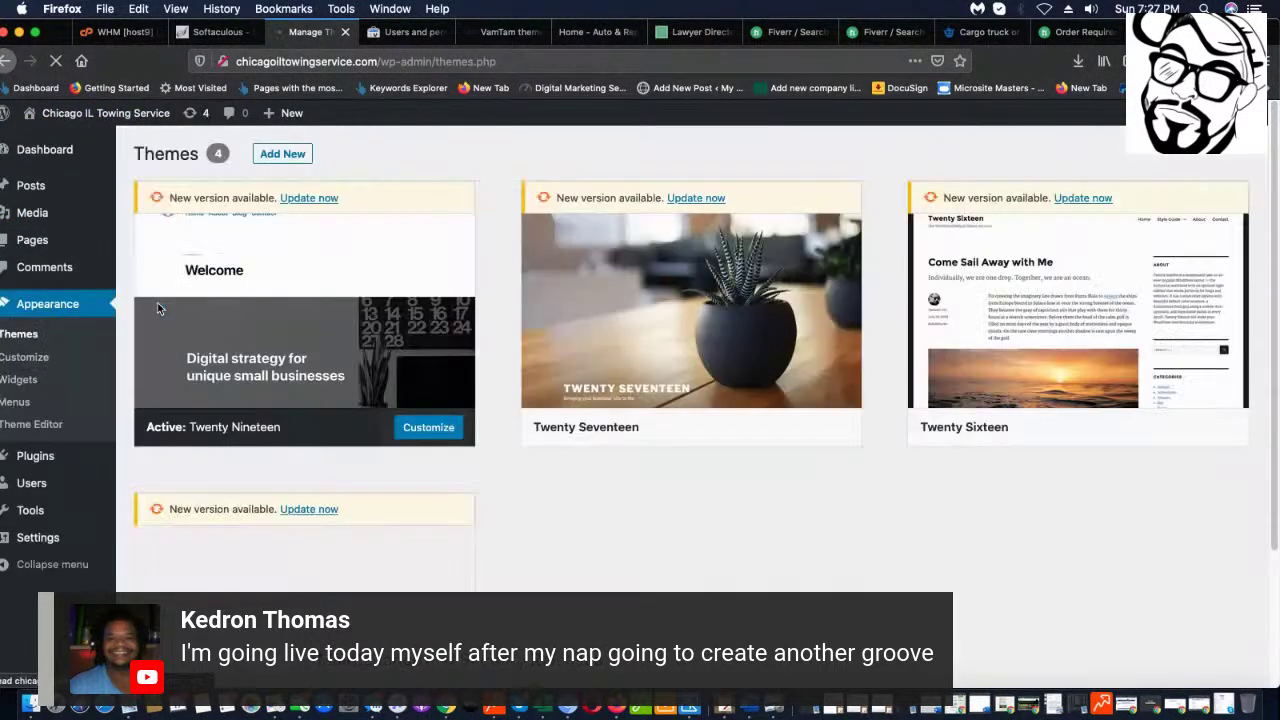
pyautogui.click(302, 162)
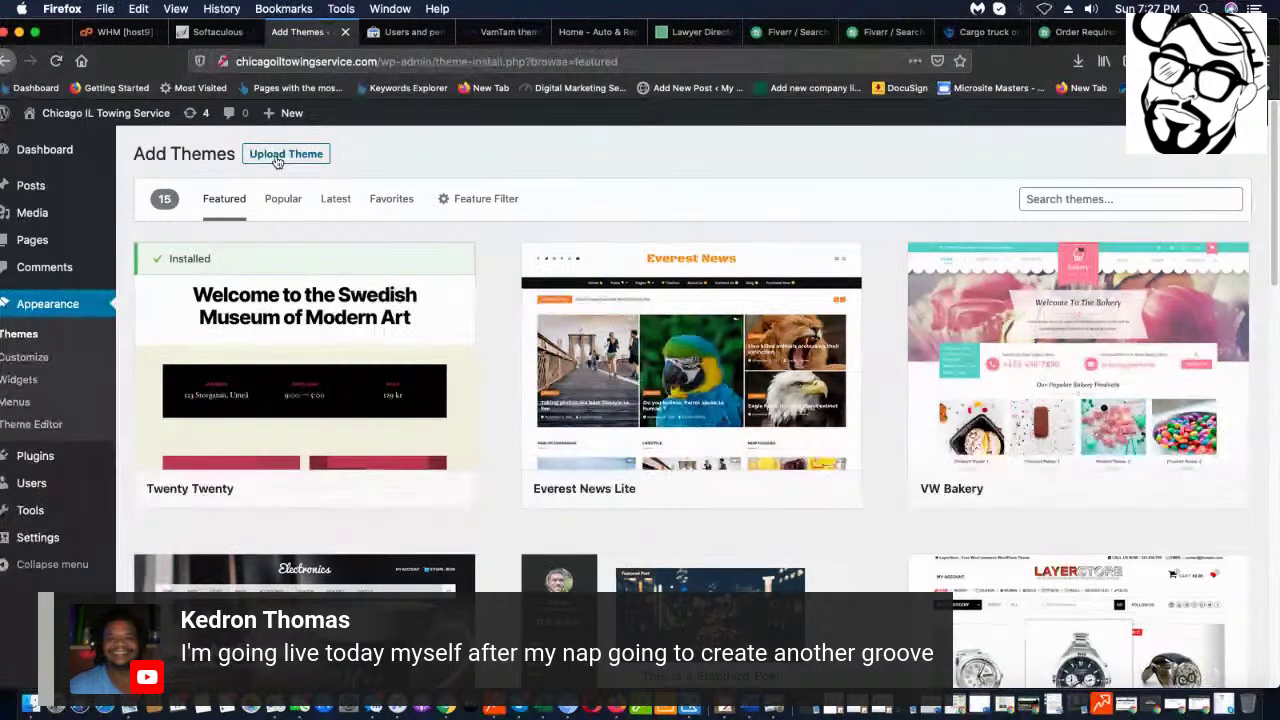
pyautogui.click(279, 158)
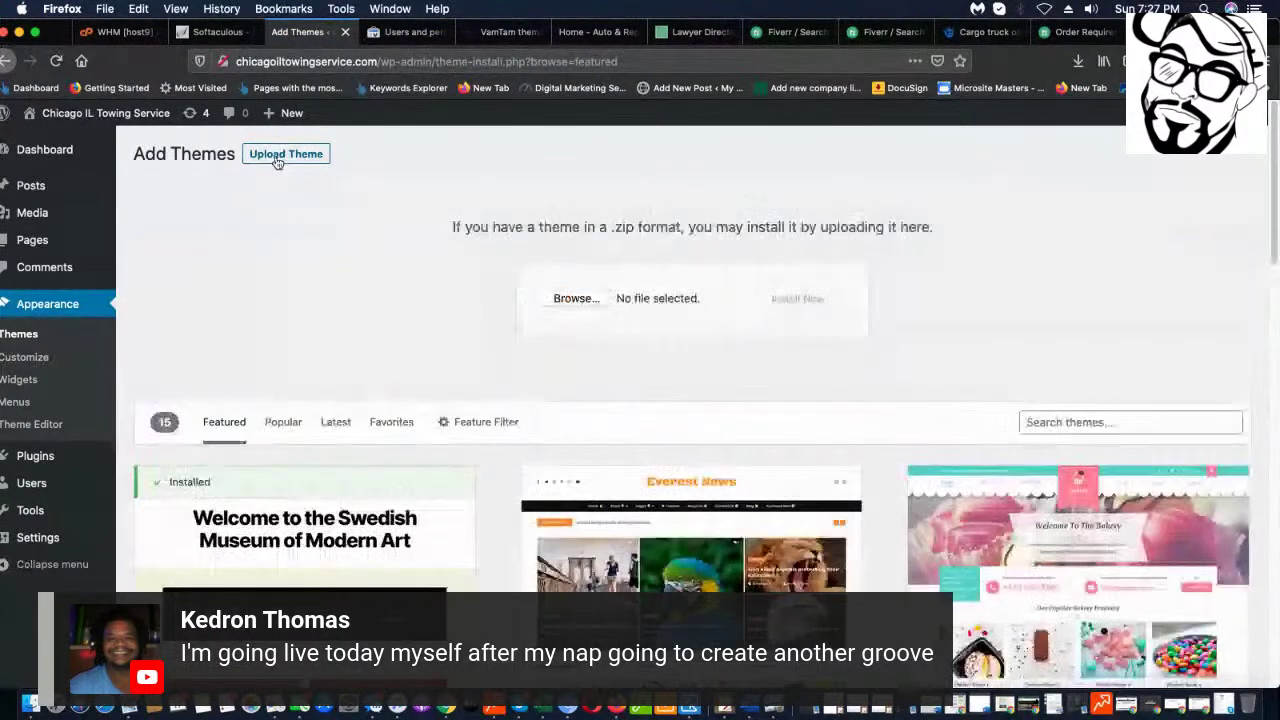
# - Look through the NO NAME drive for a theme zip, then cancel without choosing one
pyautogui.click(575, 299)
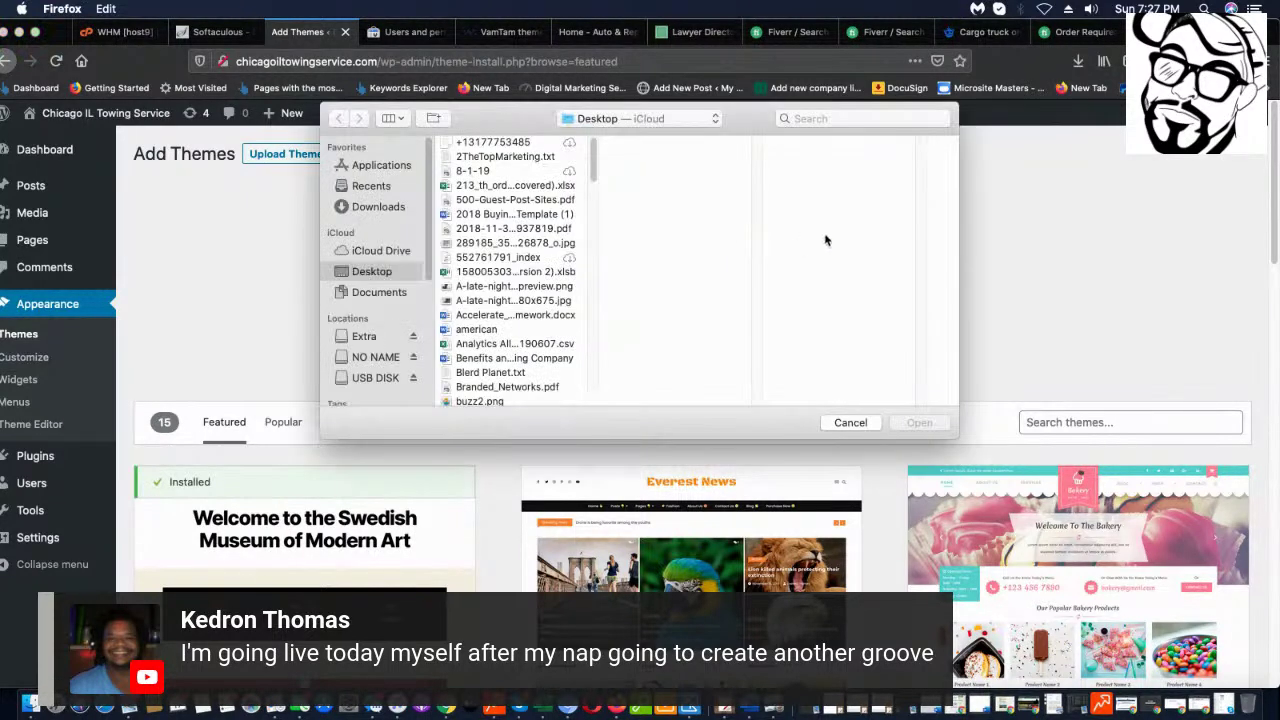
pyautogui.click(630, 118)
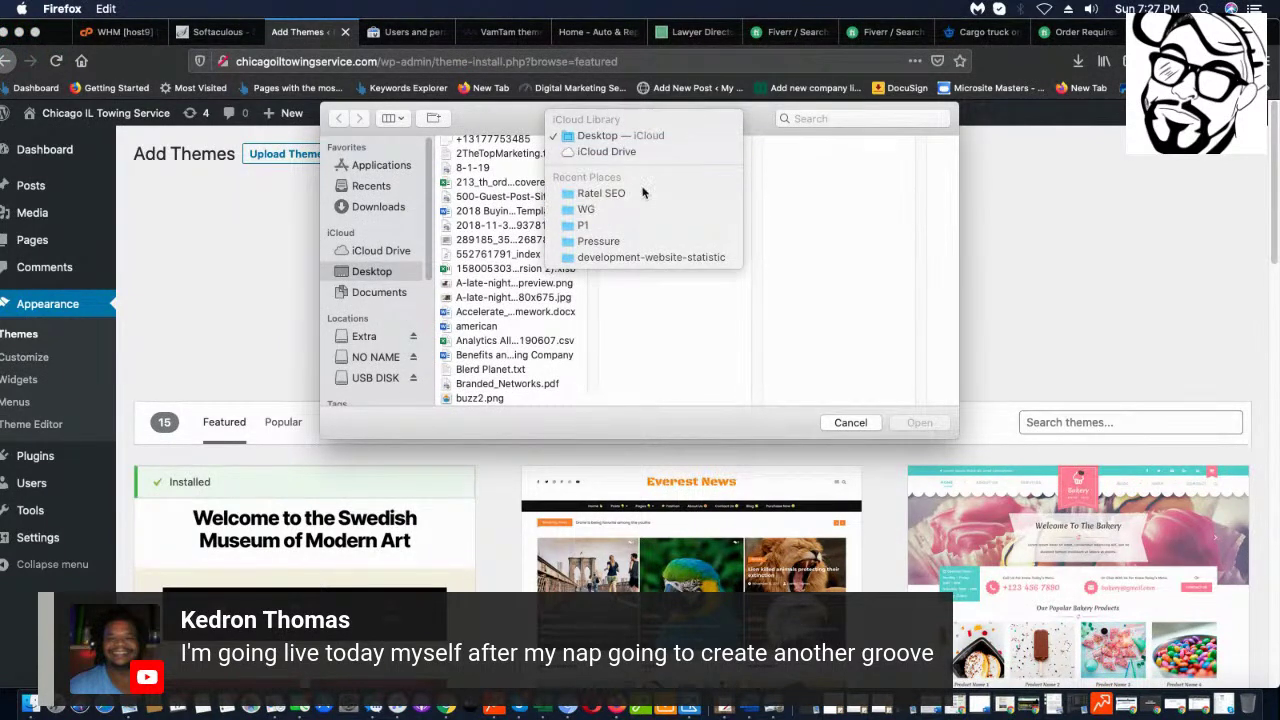
pyautogui.click(370, 336)
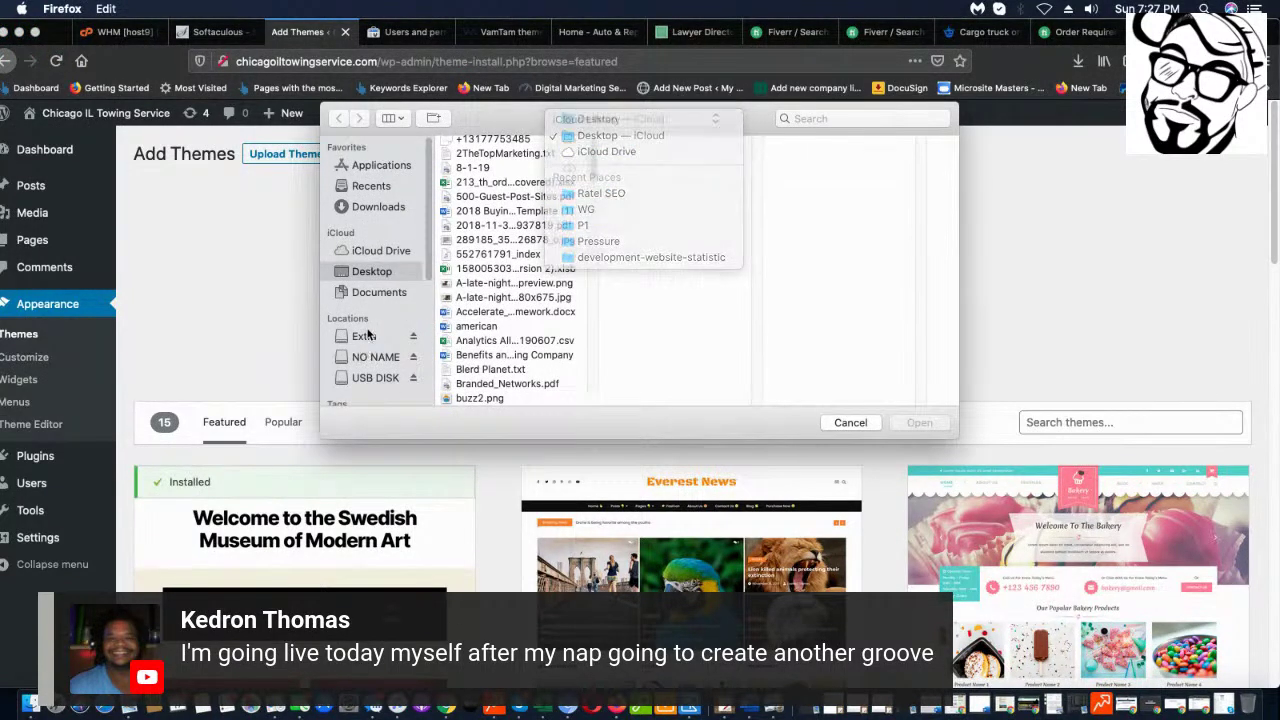
pyautogui.click(373, 357)
pyautogui.scroll(-2, 507, 327)
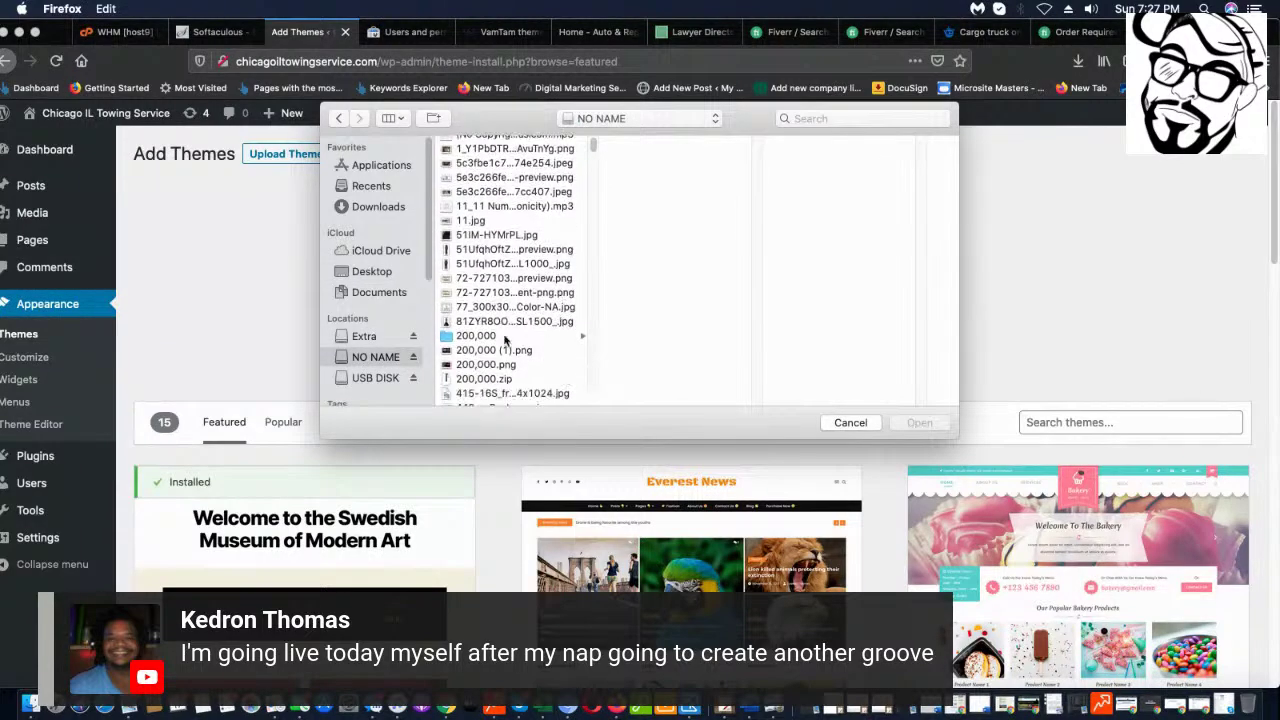
pyautogui.scroll(-3, 400, 342)
pyautogui.scroll(-15, 546, 228)
pyautogui.scroll(-20, 546, 228)
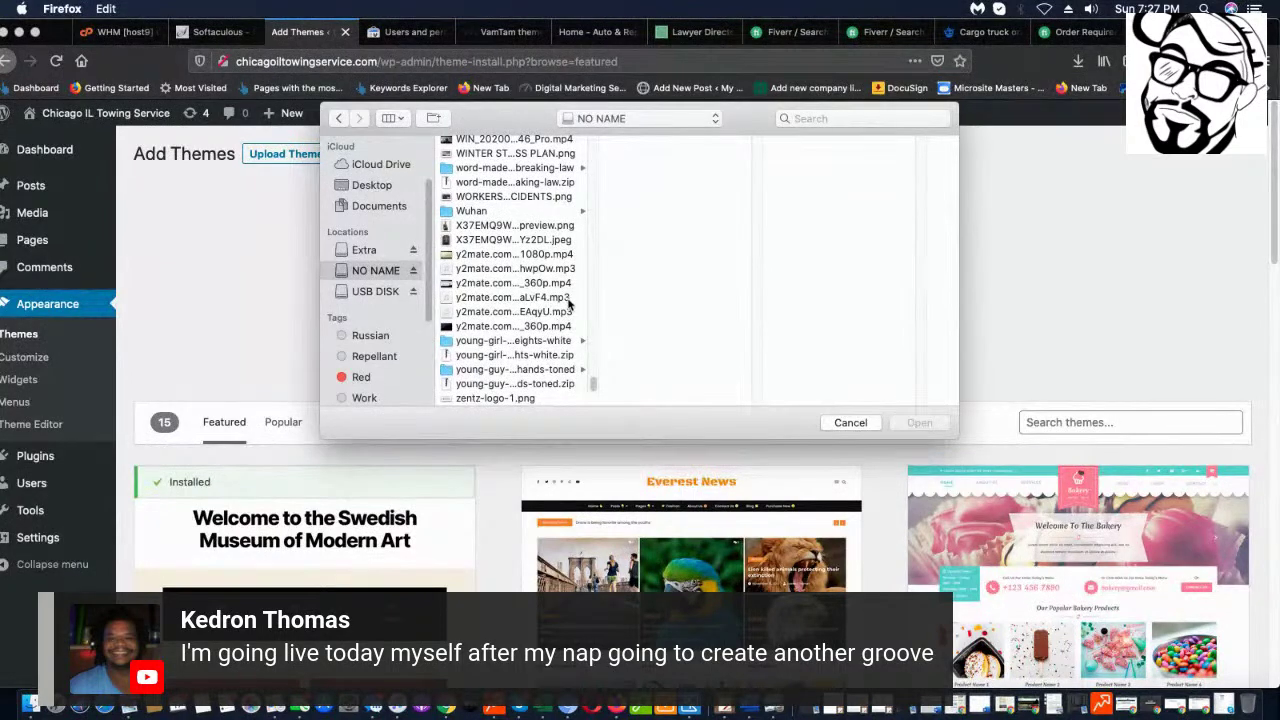
pyautogui.scroll(10, 570, 298)
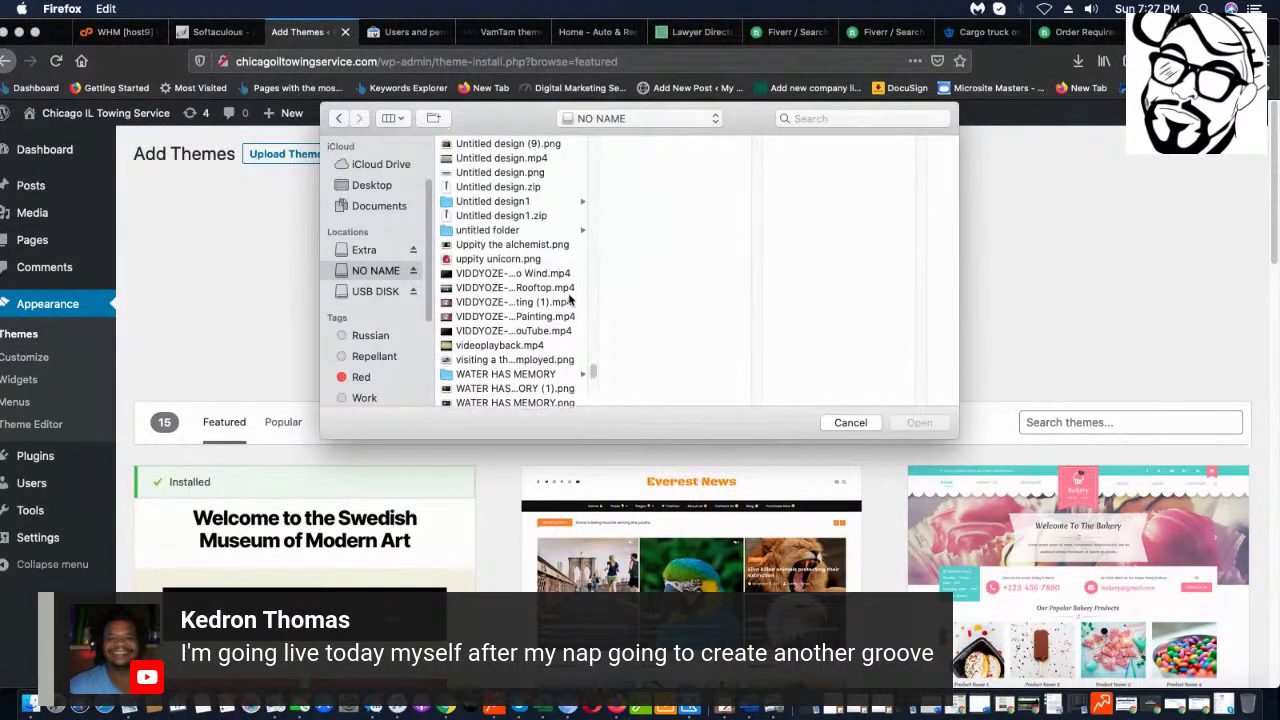
pyautogui.scroll(10, 570, 298)
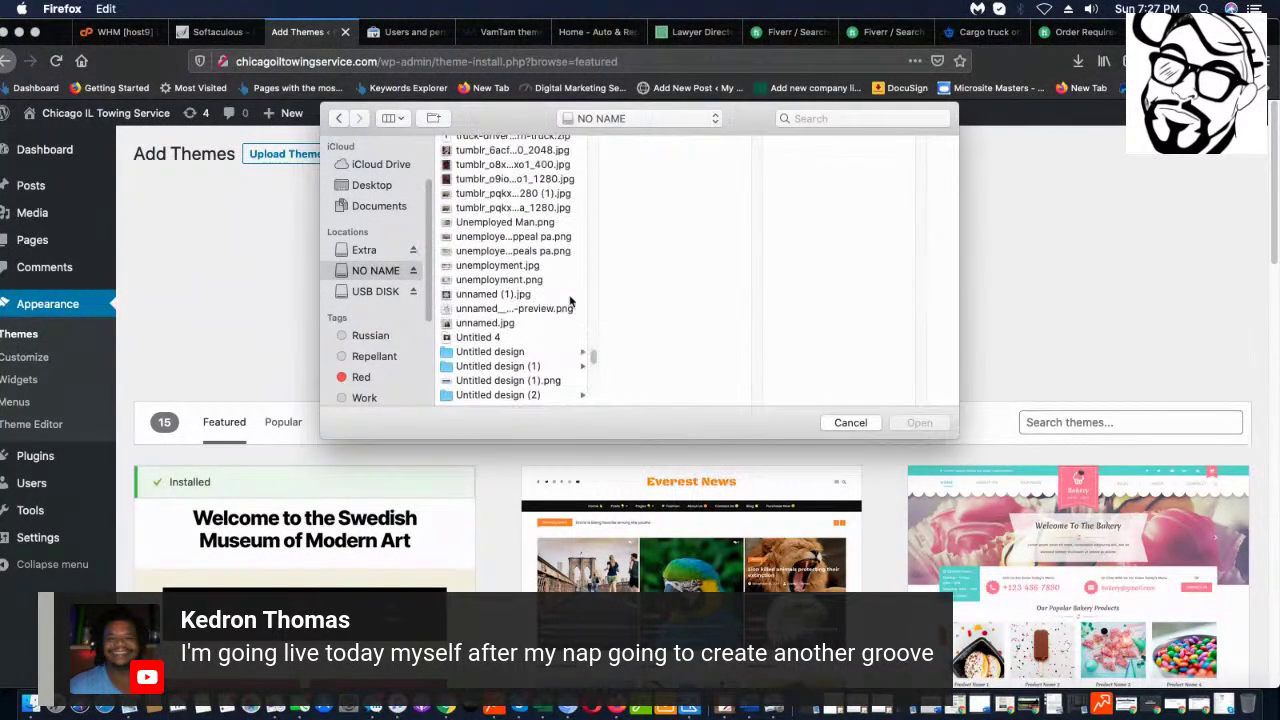
pyautogui.scroll(-8, 570, 302)
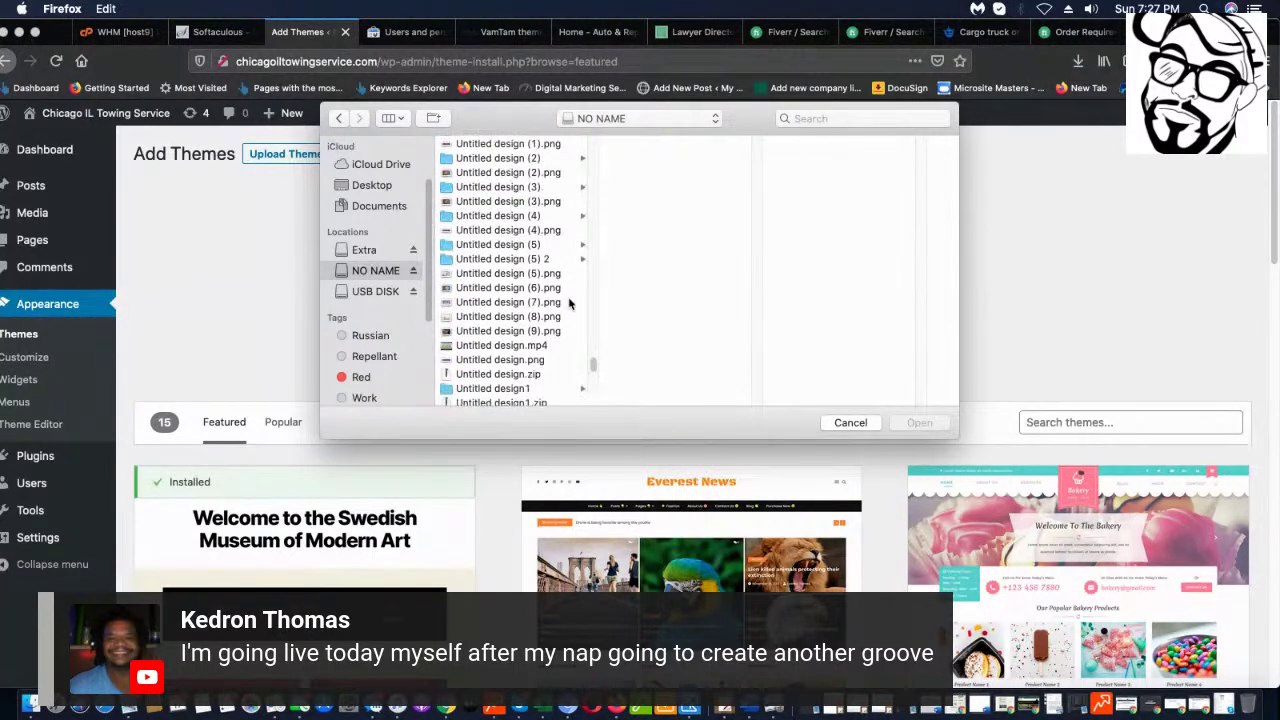
pyautogui.press('Escape')
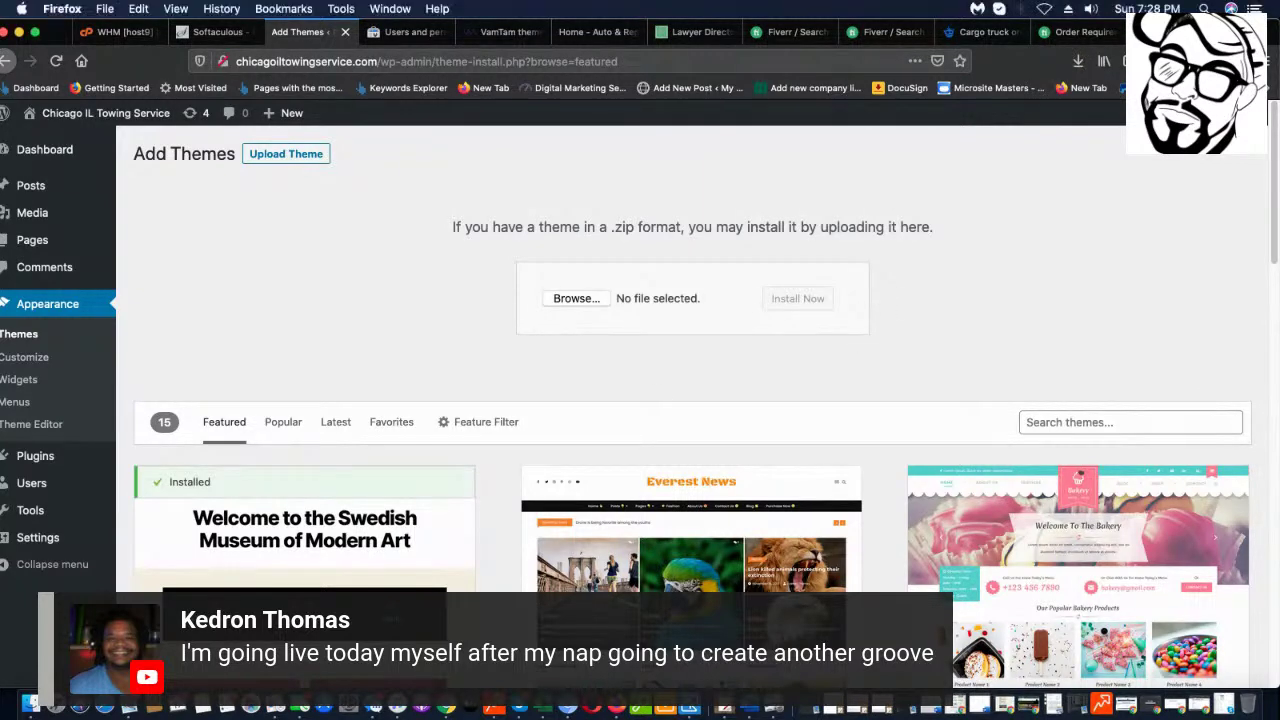
pyautogui.scroll(-1, 894, 440)
pyautogui.click(1079, 62)
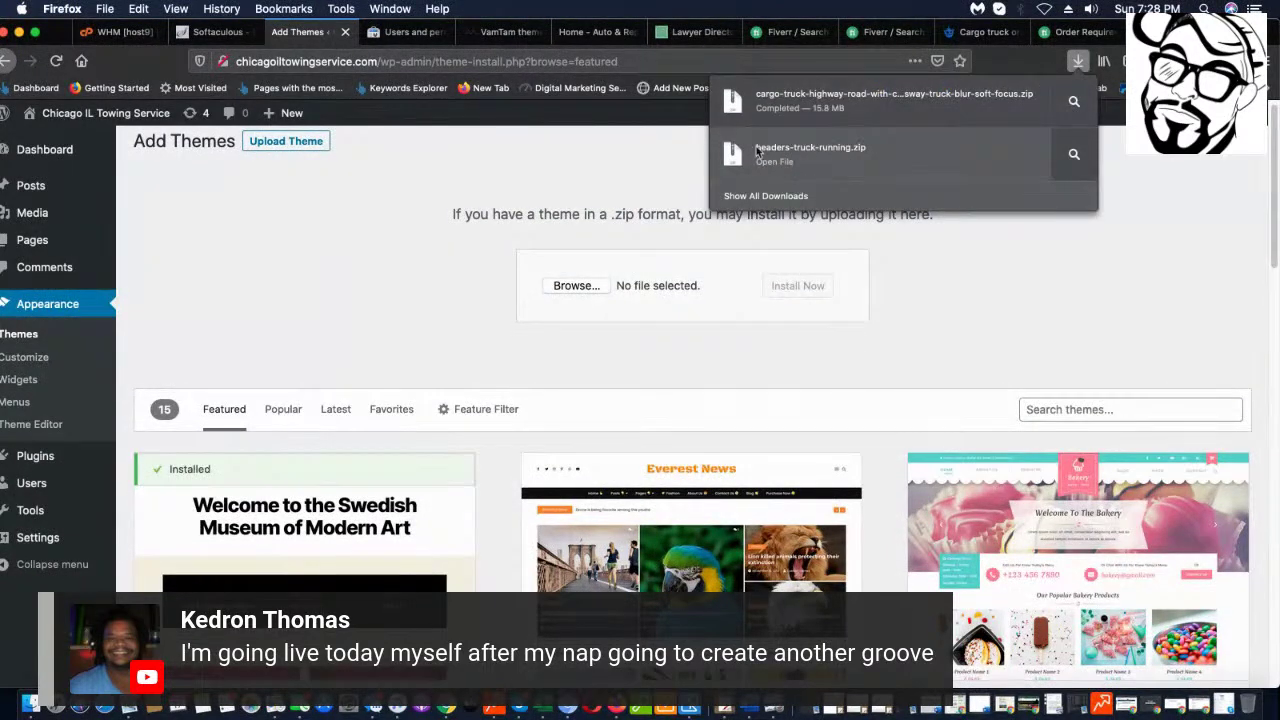
pyautogui.click(1034, 339)
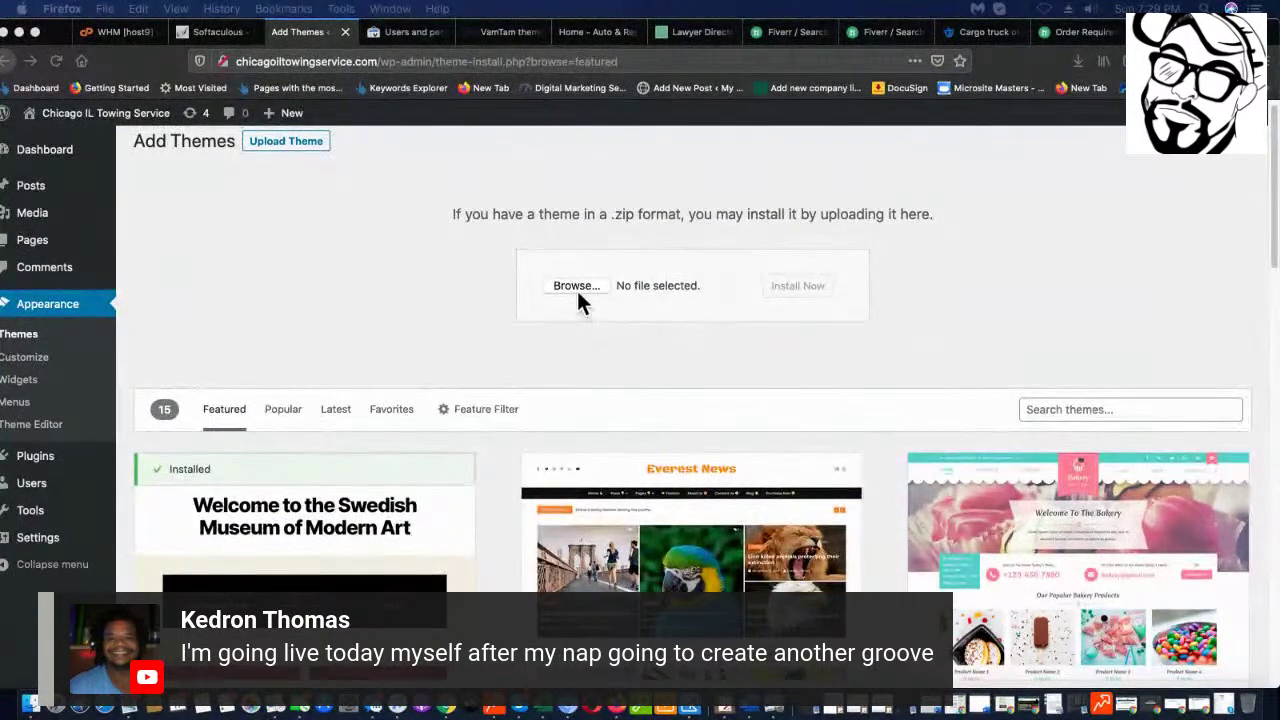
# - Upload the themeforest auto-repair theme zip from the NO NAME drive and install it
pyautogui.click(577, 288)
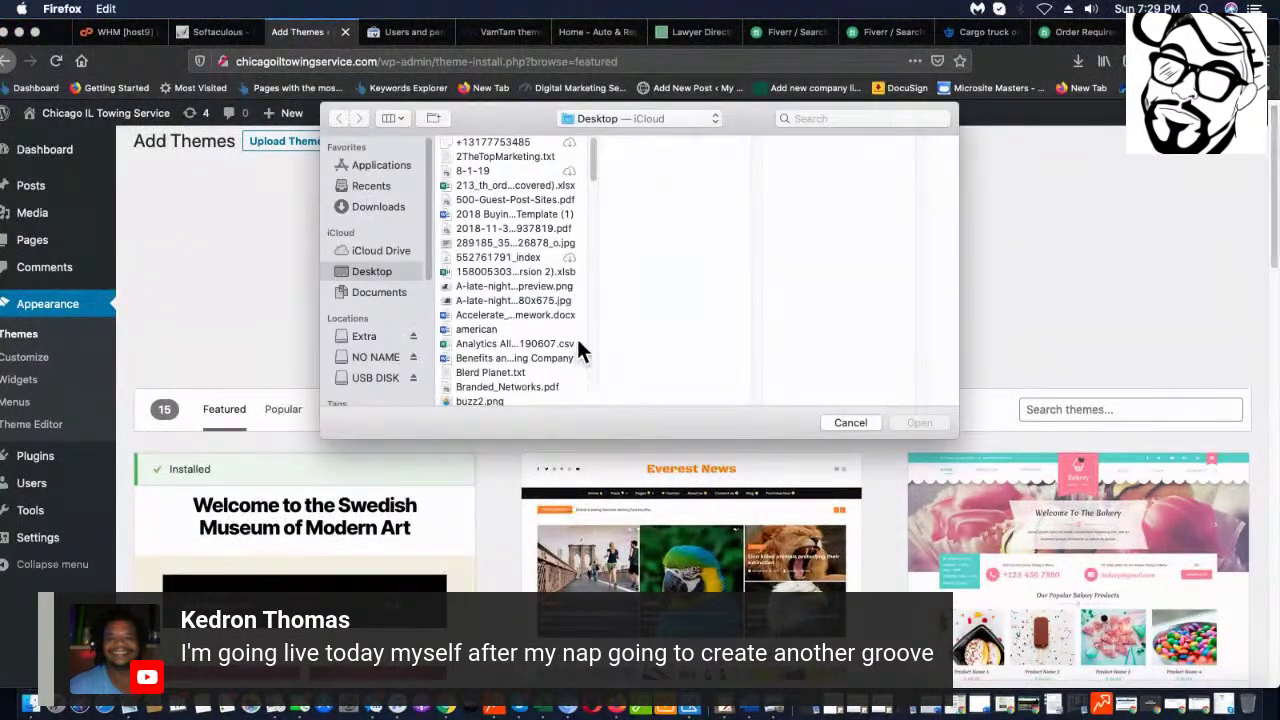
pyautogui.click(378, 352)
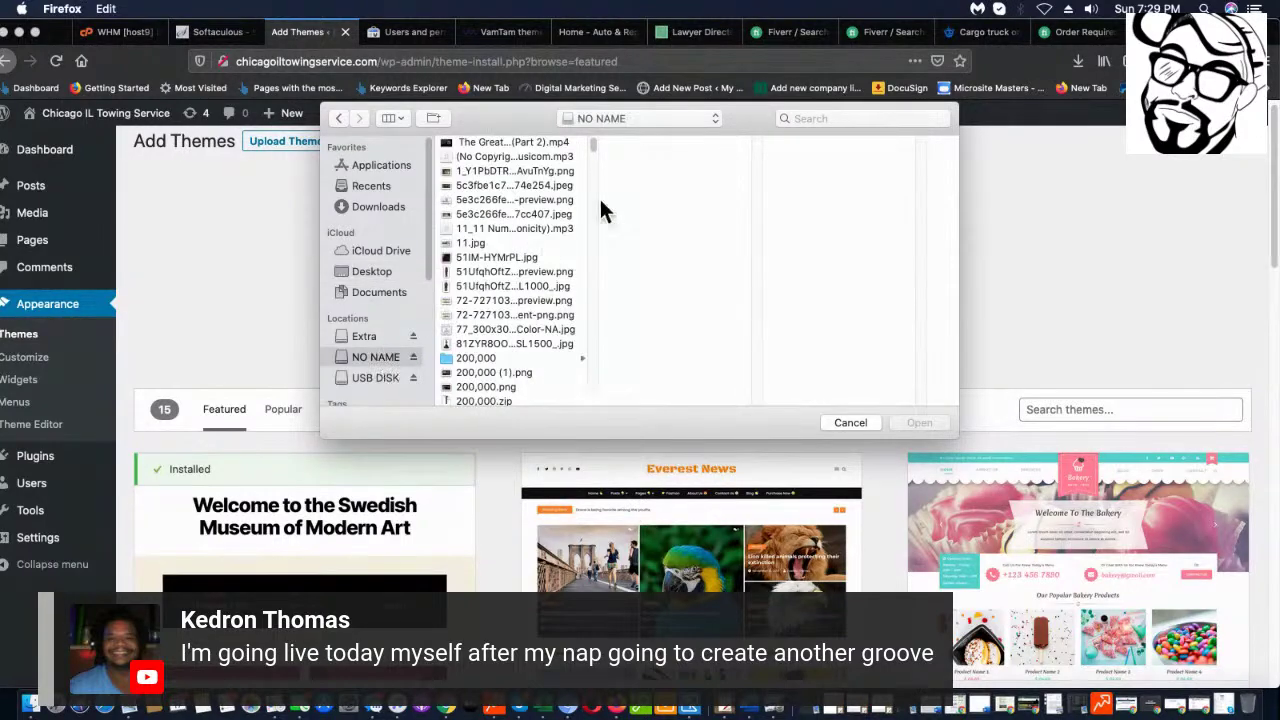
pyautogui.moveTo(593, 143); pyautogui.dragTo(587, 341)
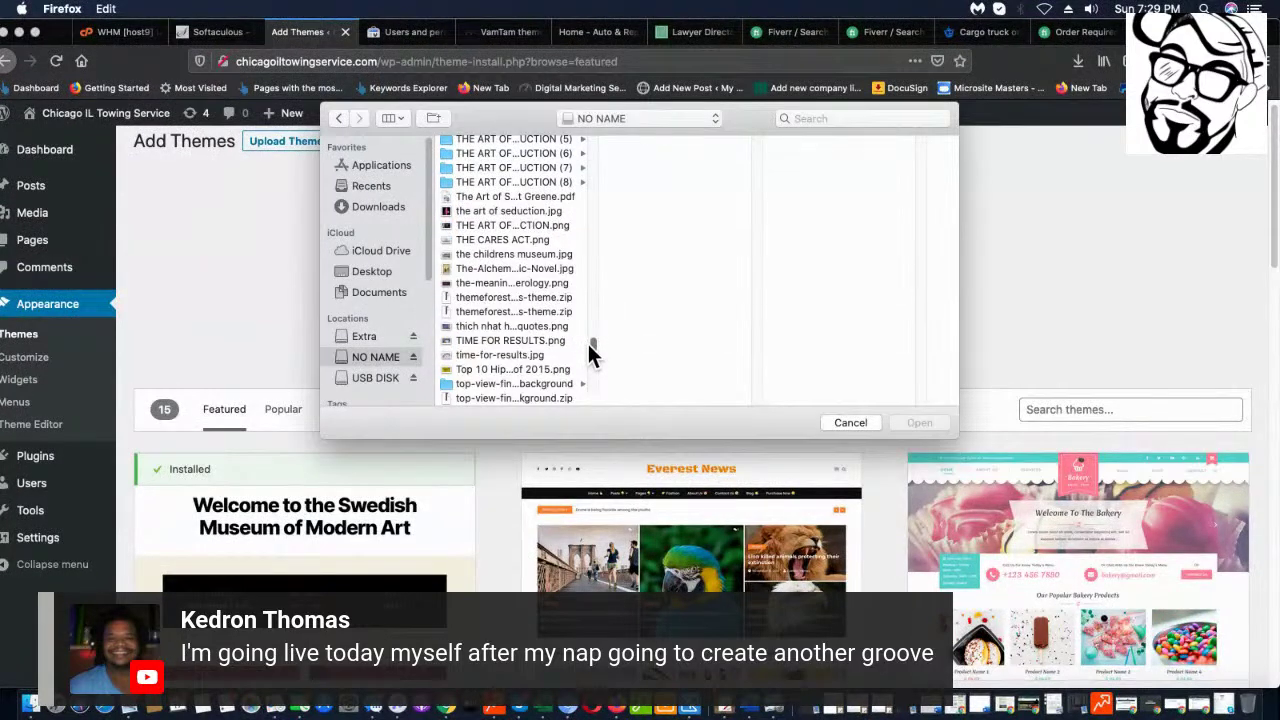
pyautogui.click(510, 295)
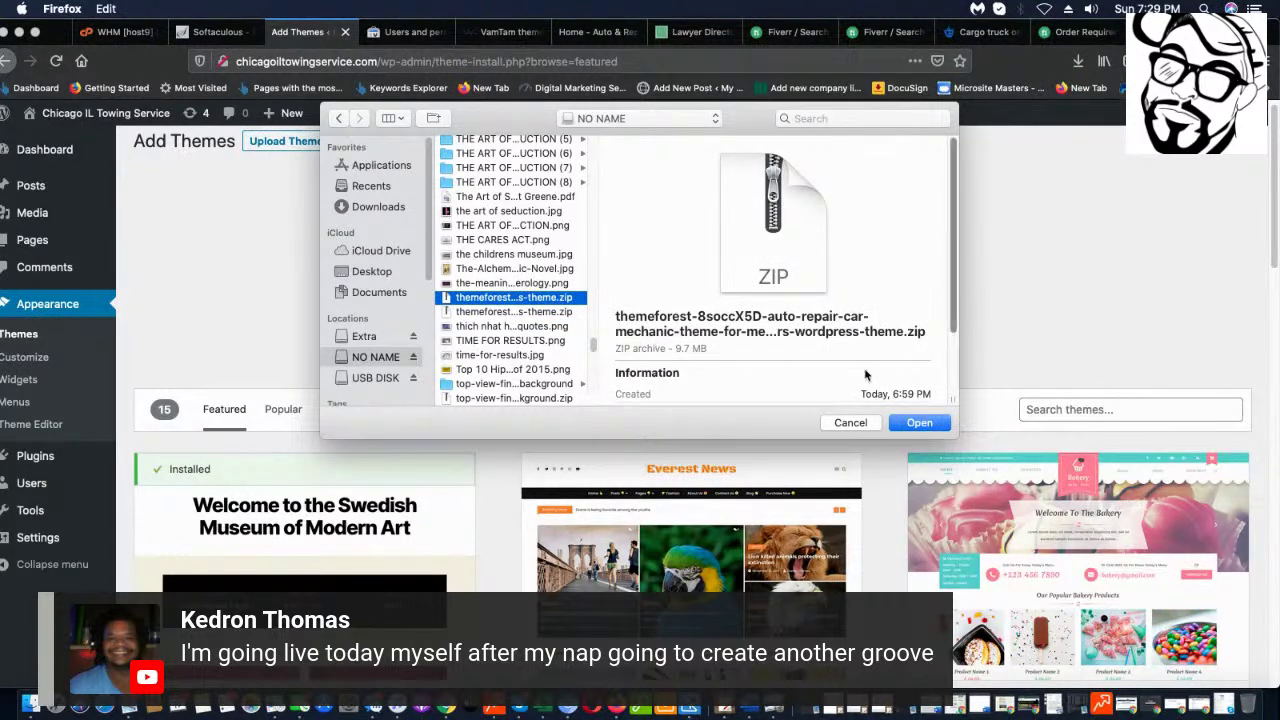
pyautogui.click(918, 424)
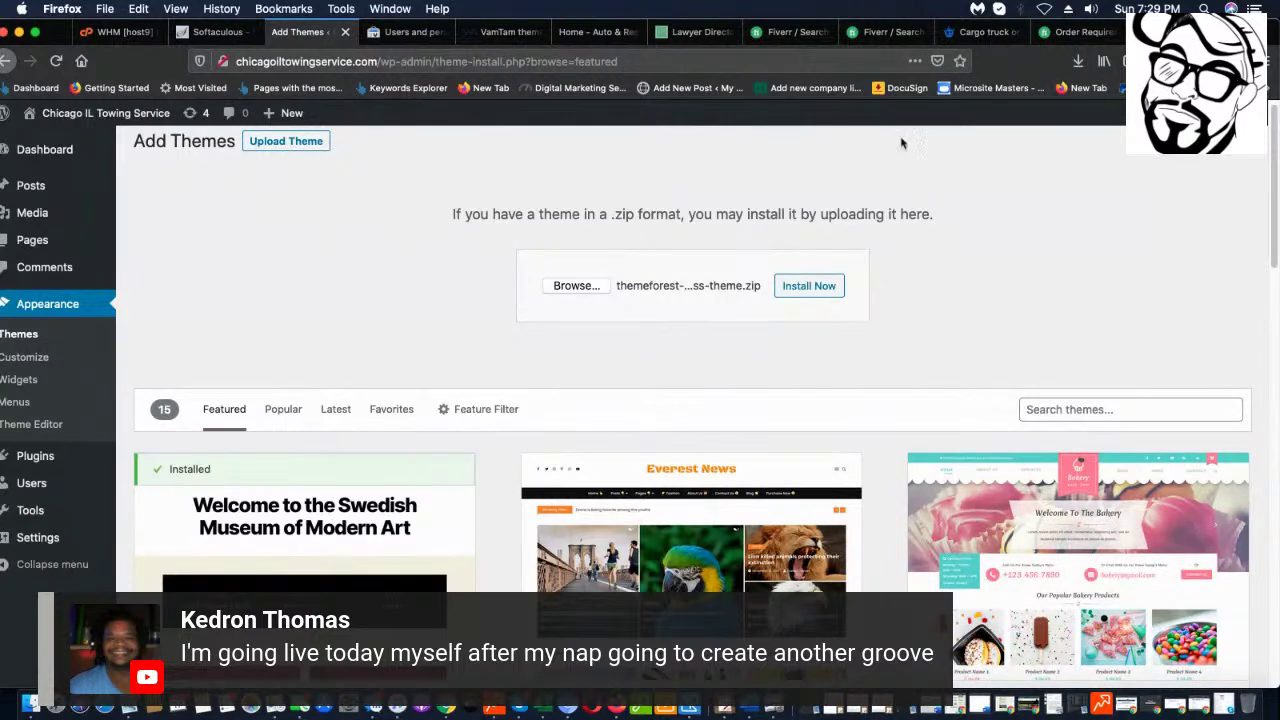
pyautogui.click(821, 287)
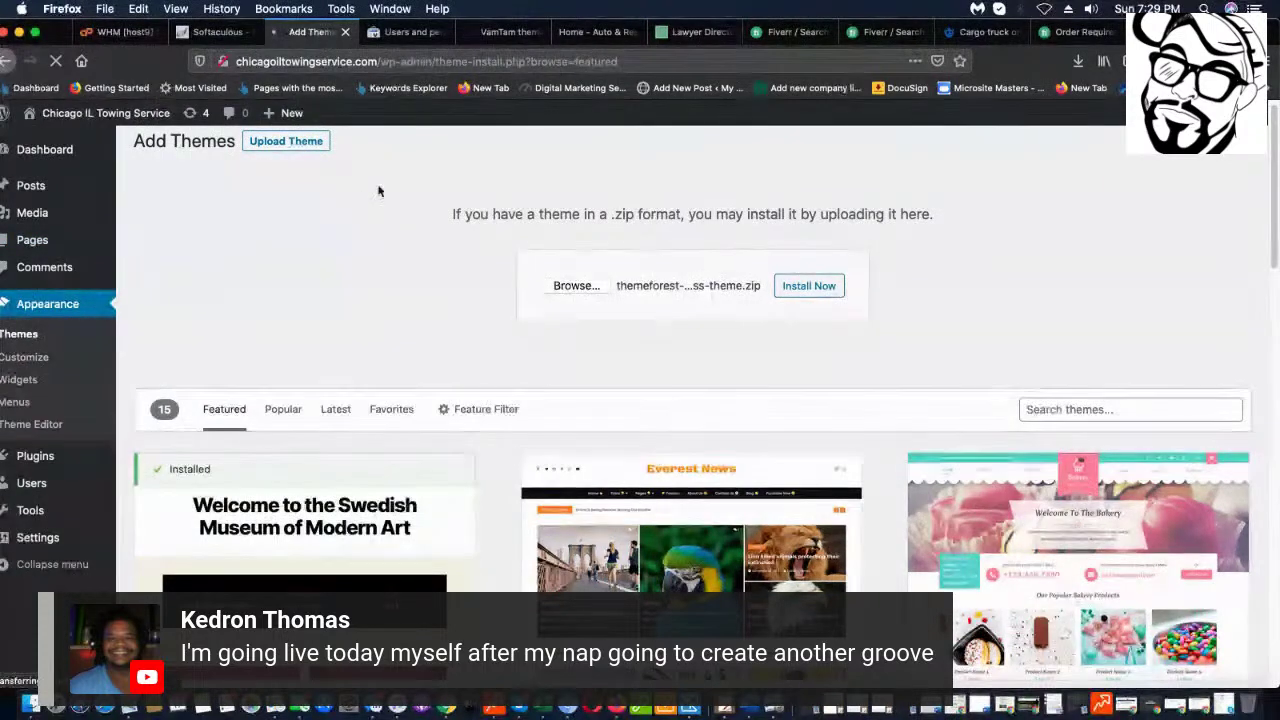
# - Check the successful install result and activate the auto-repair theme
pyautogui.scroll(-1, 700, 220)
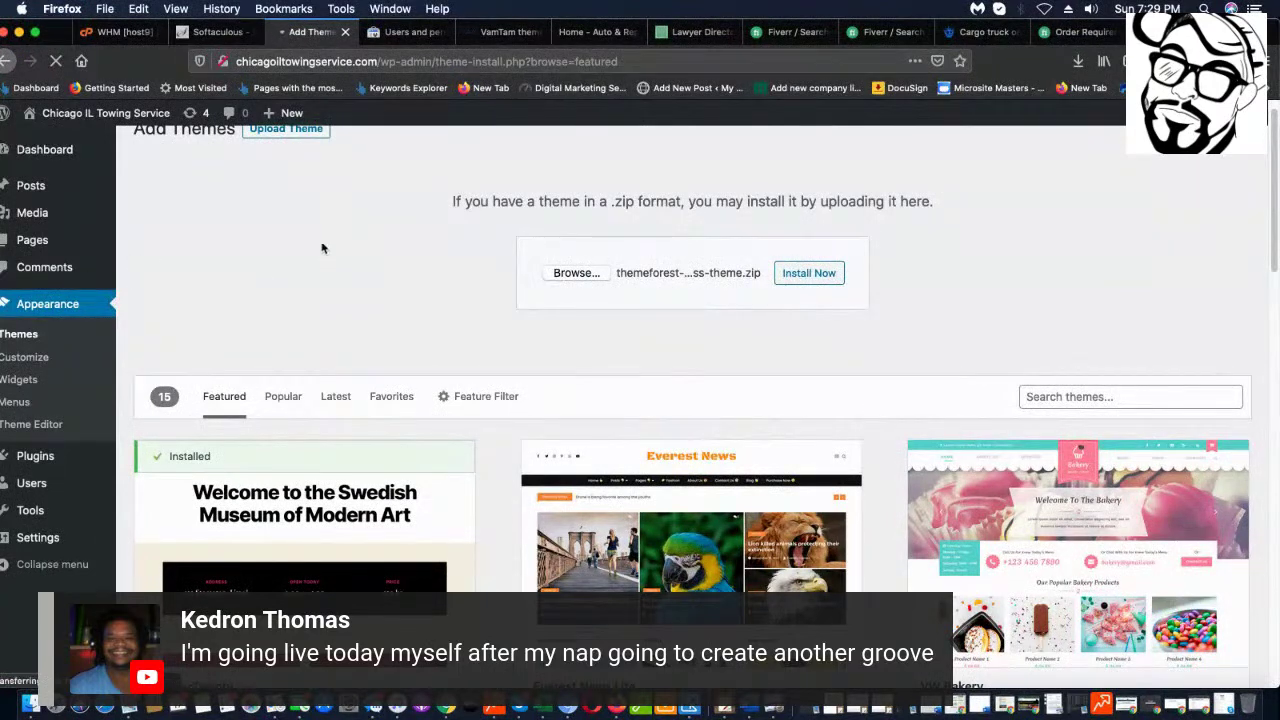
pyautogui.scroll(1, 322, 246)
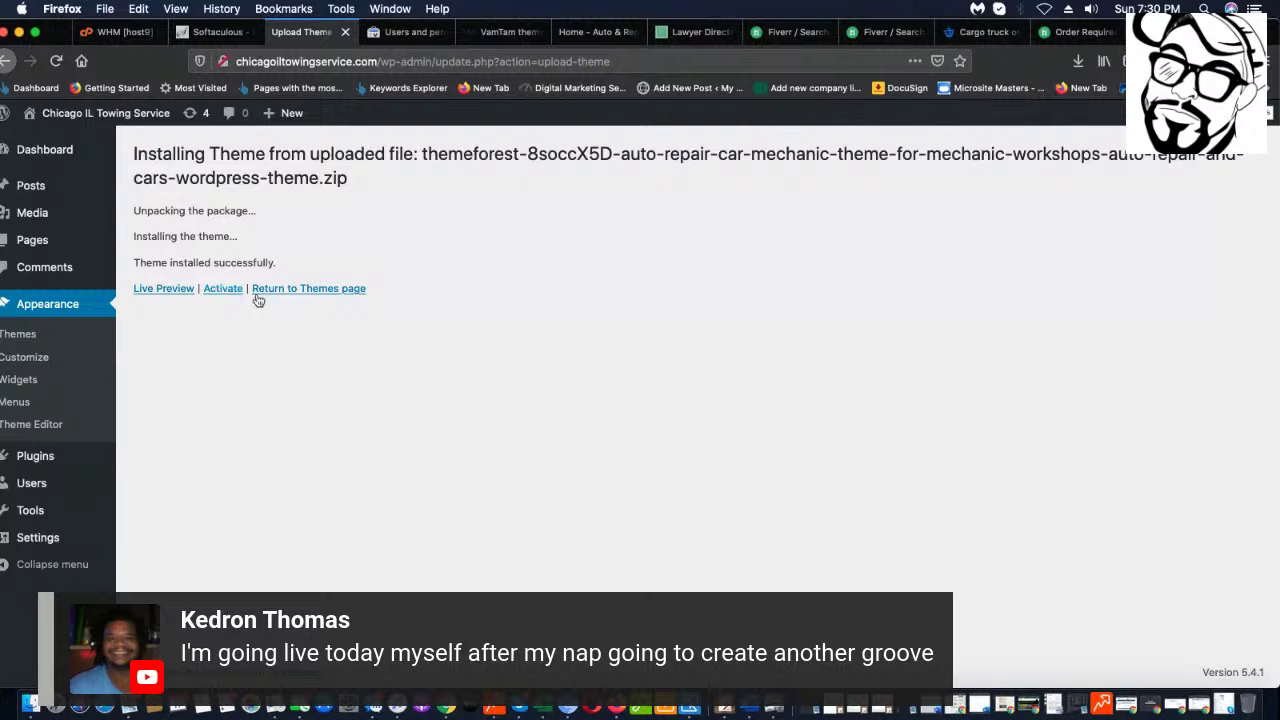
pyautogui.click(214, 289)
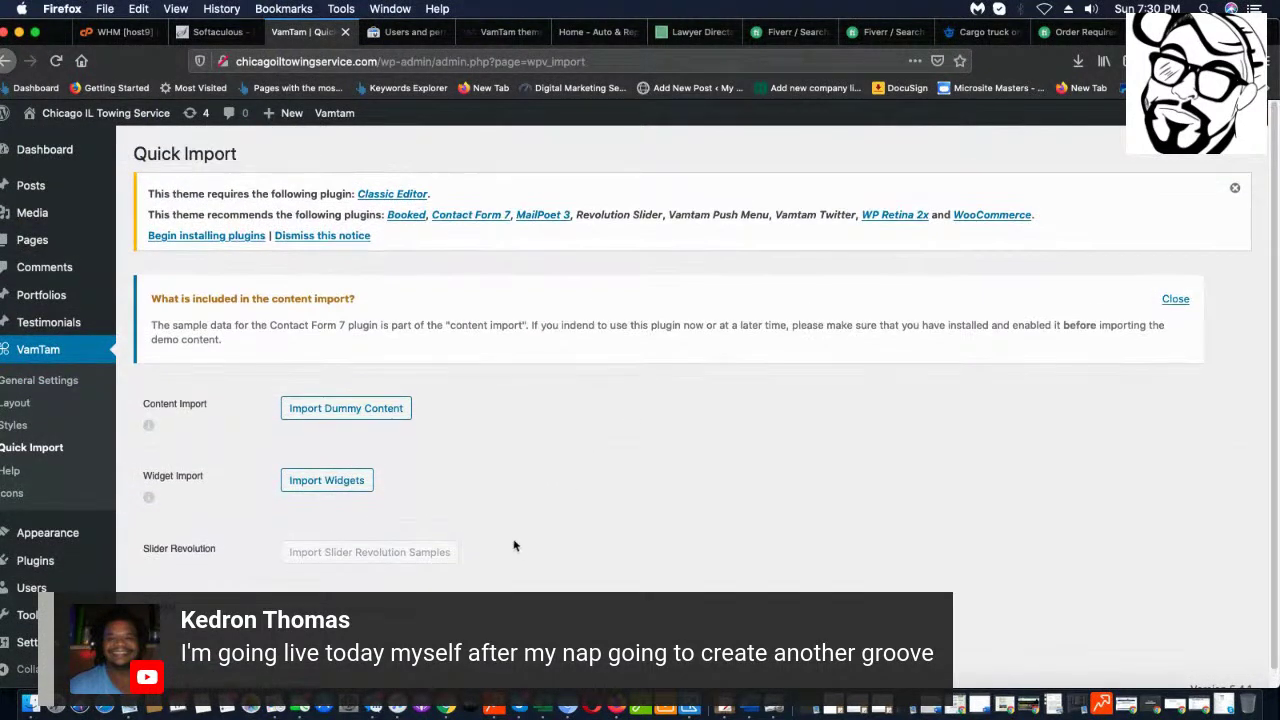
# - Open the live site in a new tab, browse its Blog page, then return to VamTam Quick Import
pyautogui.moveTo(58, 118)
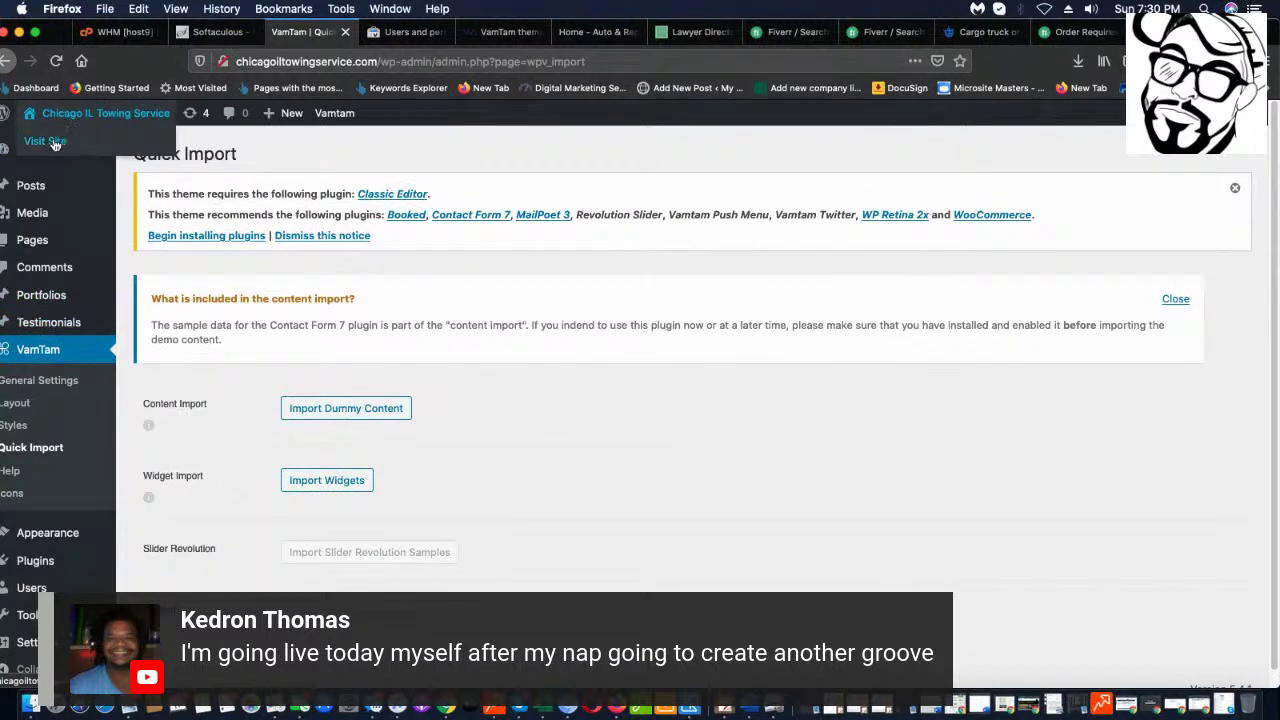
pyautogui.rightClick(55, 143)
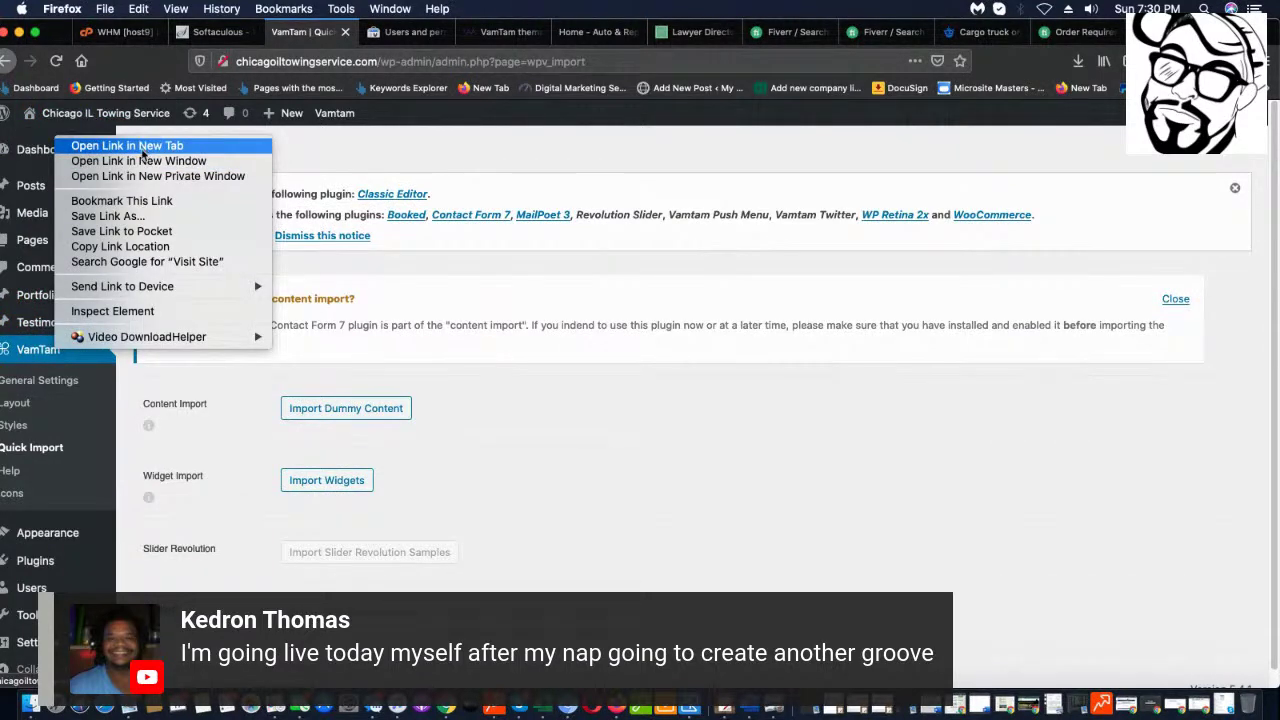
pyautogui.click(147, 147)
pyautogui.click(395, 32)
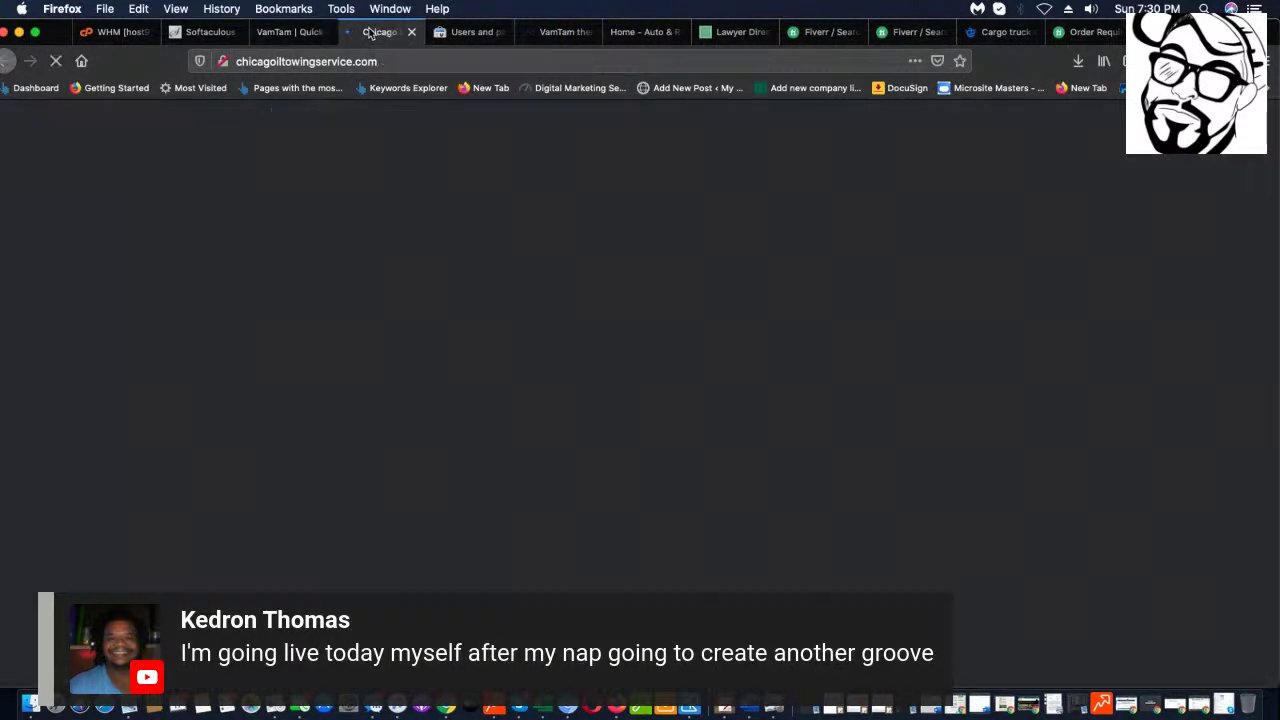
pyautogui.scroll(-8, 546, 397)
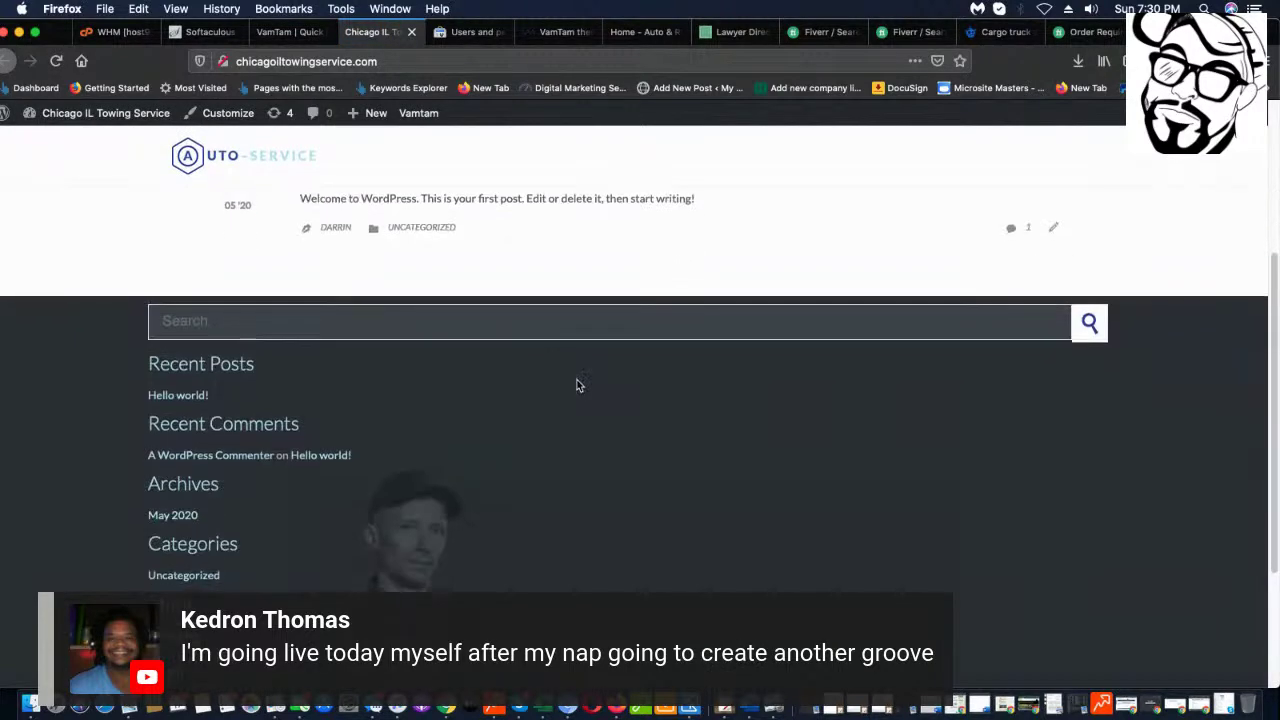
pyautogui.scroll(8, 585, 386)
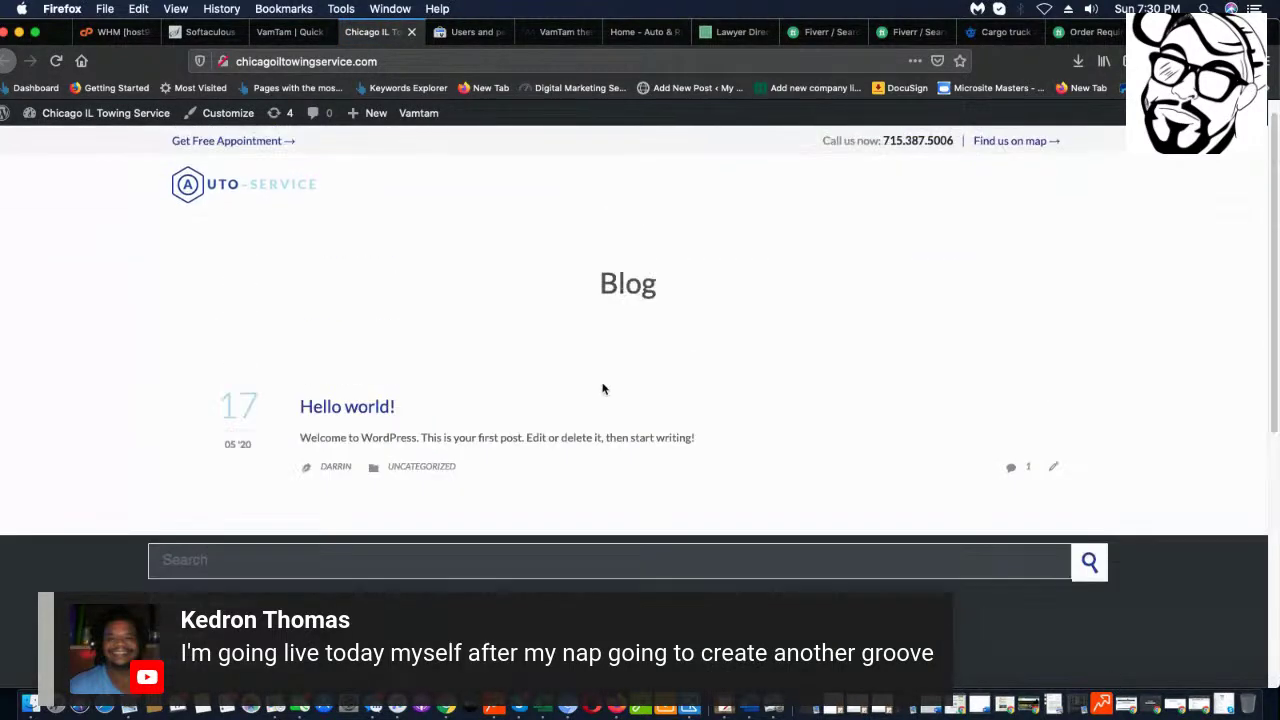
pyautogui.scroll(-8, 560, 399)
pyautogui.scroll(9, 563, 400)
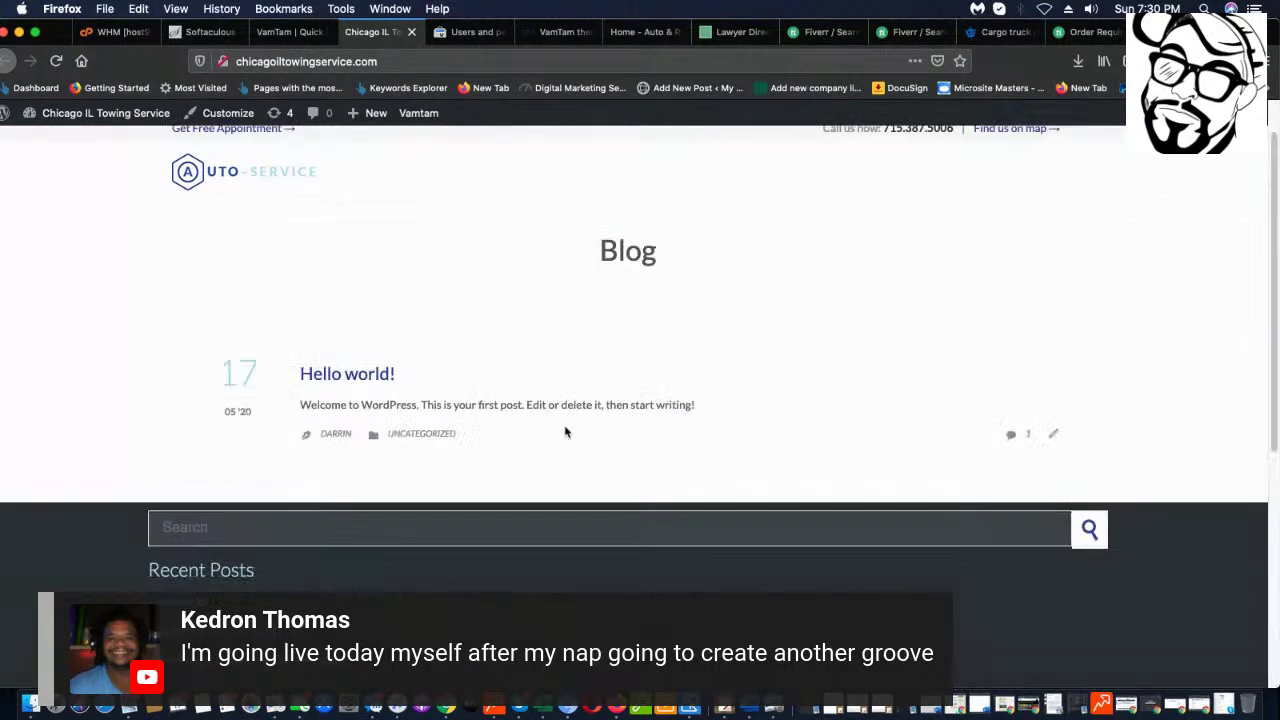
pyautogui.scroll(-8, 533, 401)
pyautogui.scroll(9, 531, 401)
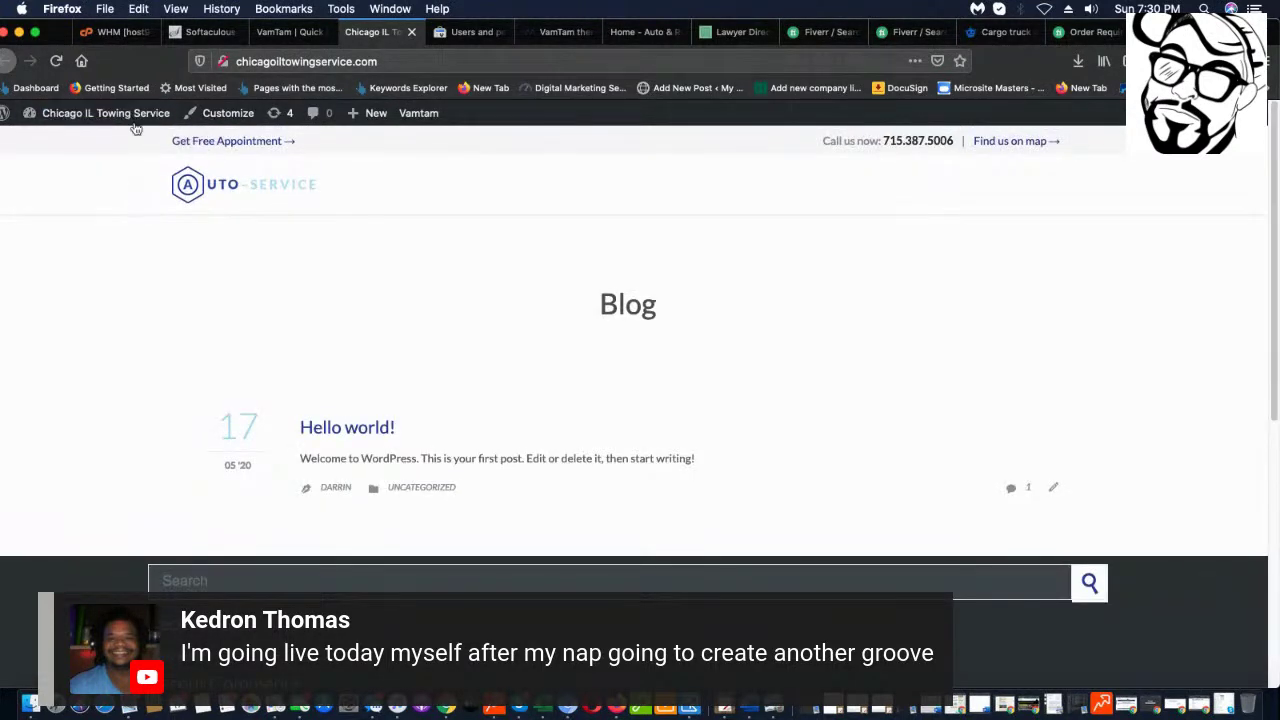
pyautogui.scroll(-10, 414, 206)
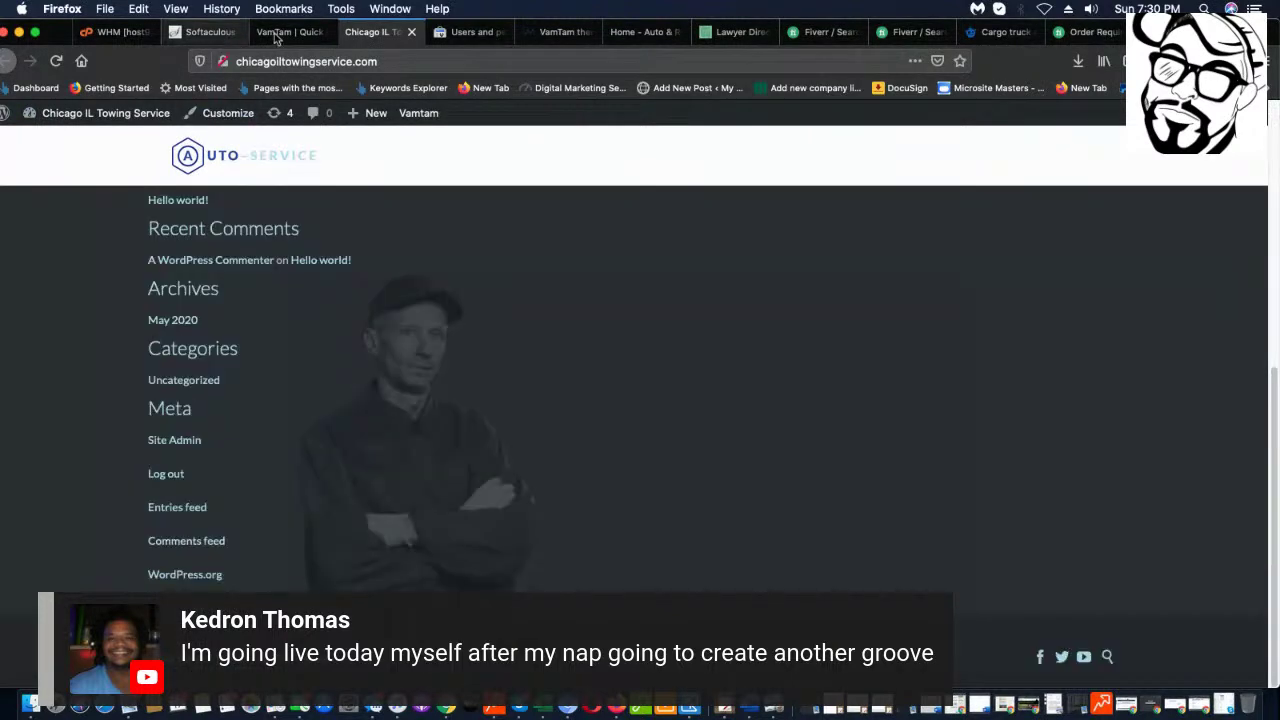
pyautogui.click(288, 31)
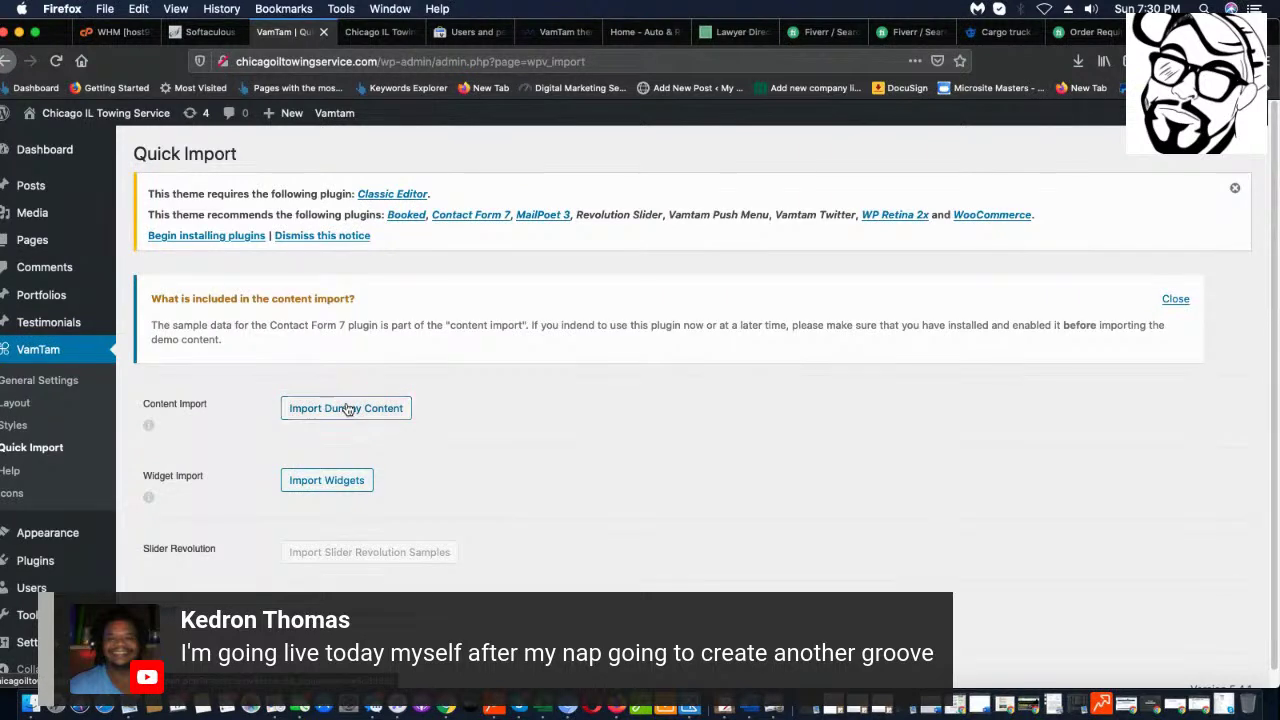
# - Import the VamTam theme's dummy demo content
pyautogui.click(347, 410)
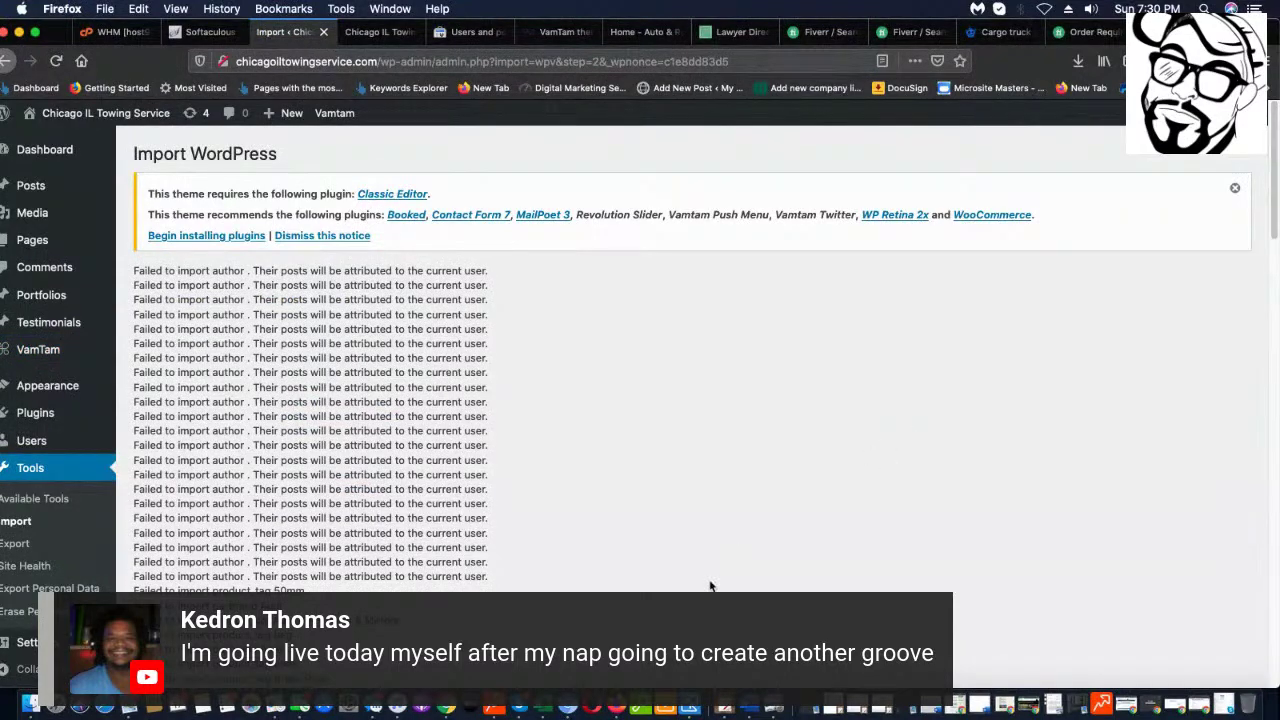
pyautogui.scroll(-20, 589, 585)
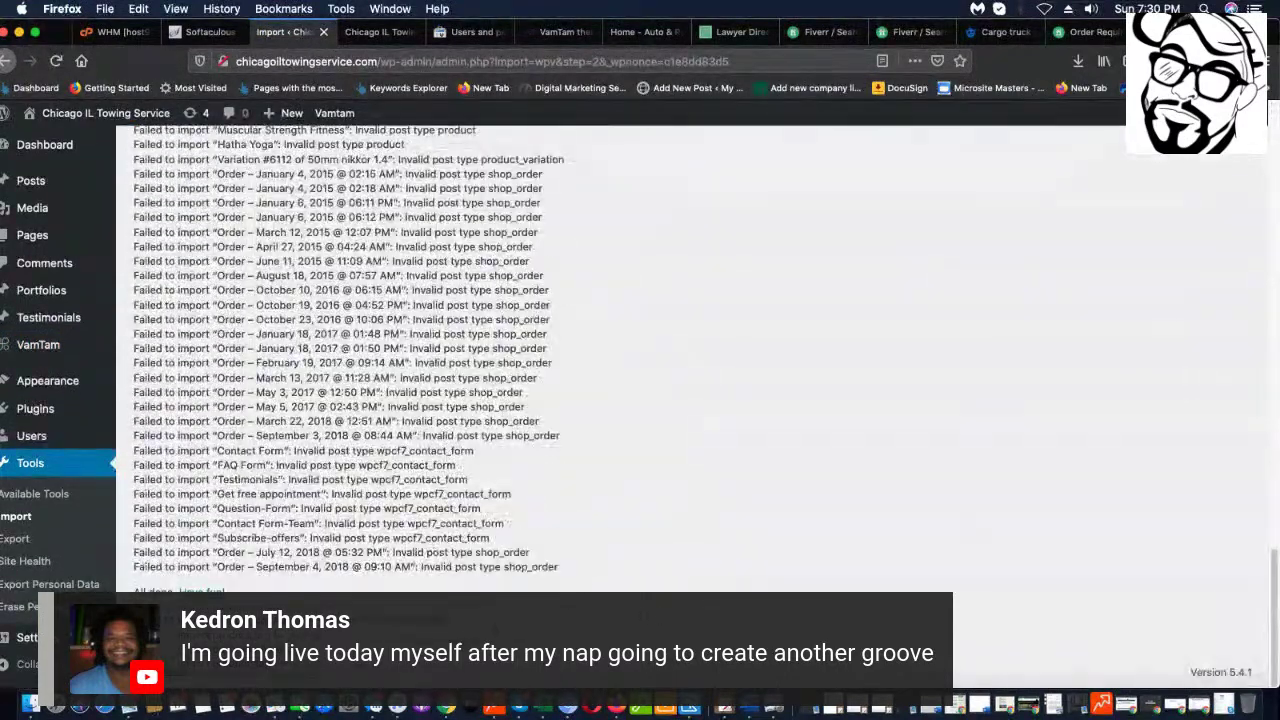
pyautogui.scroll(20, 826, 466)
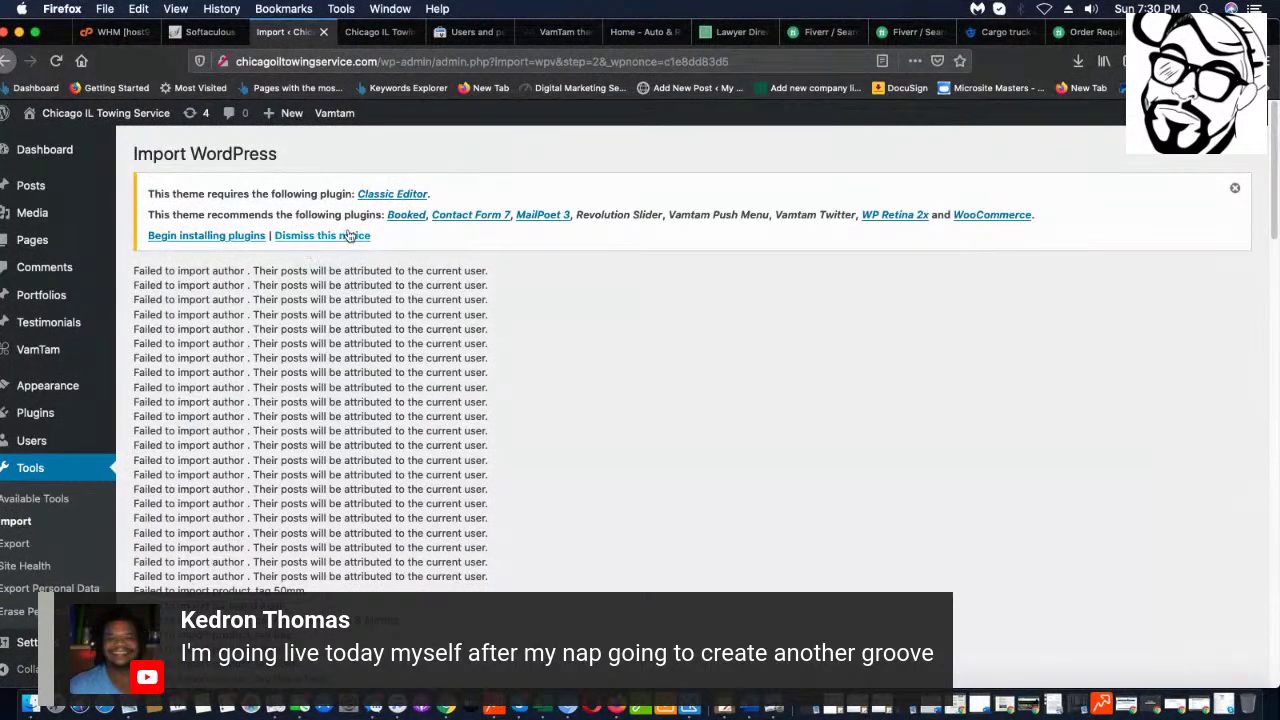
# - Begin installing required plugins: Classic Editor and Vamtam Push Menu
pyautogui.click(205, 236)
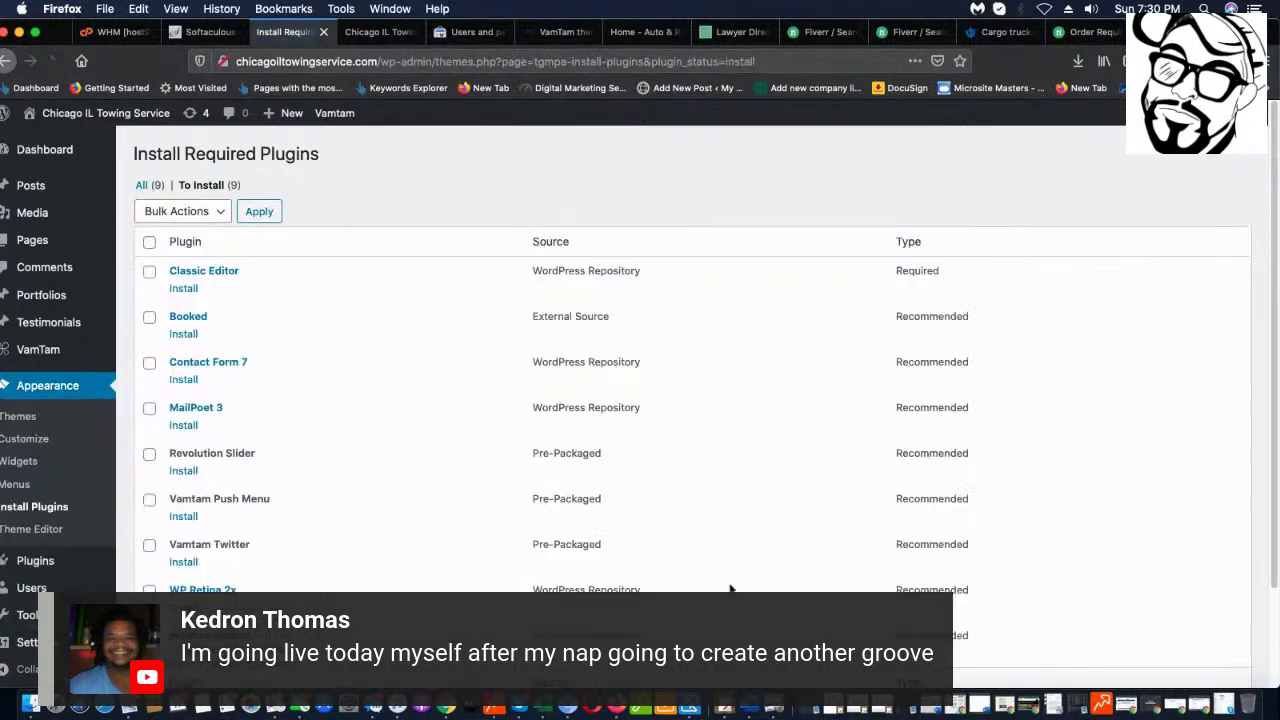
pyautogui.scroll(-2, 371, 306)
pyautogui.click(184, 238)
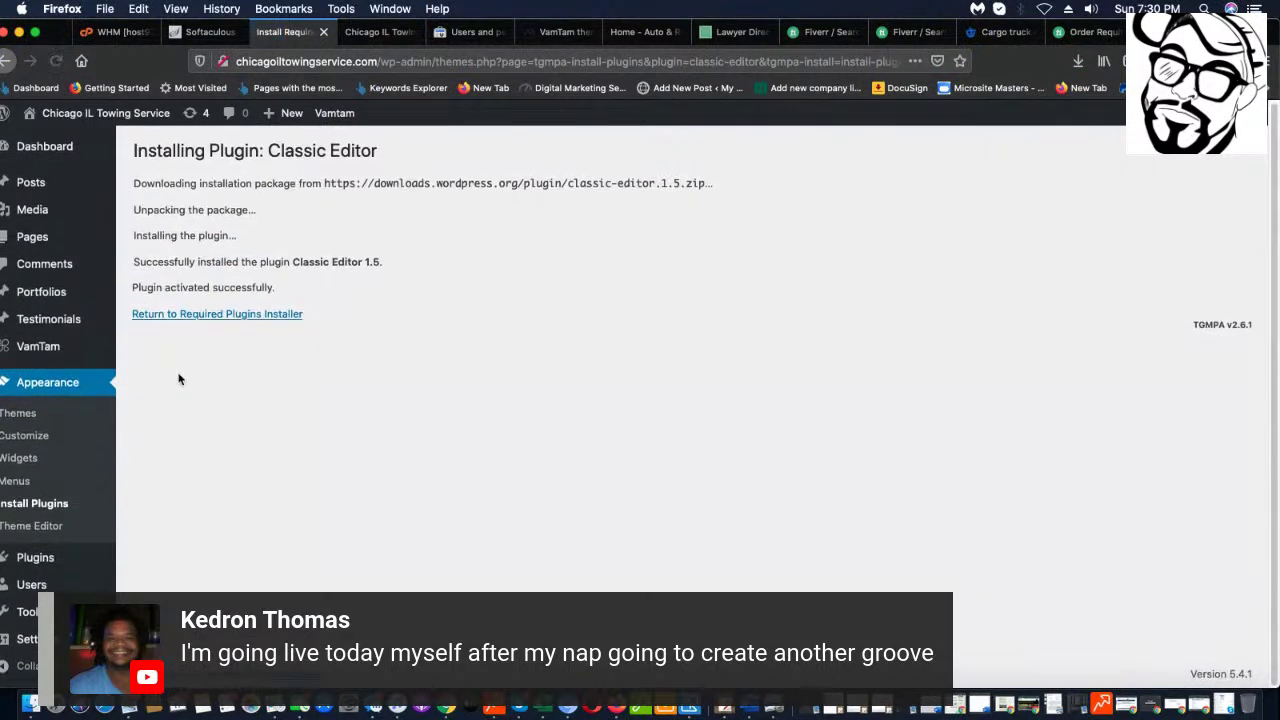
pyautogui.click(232, 311)
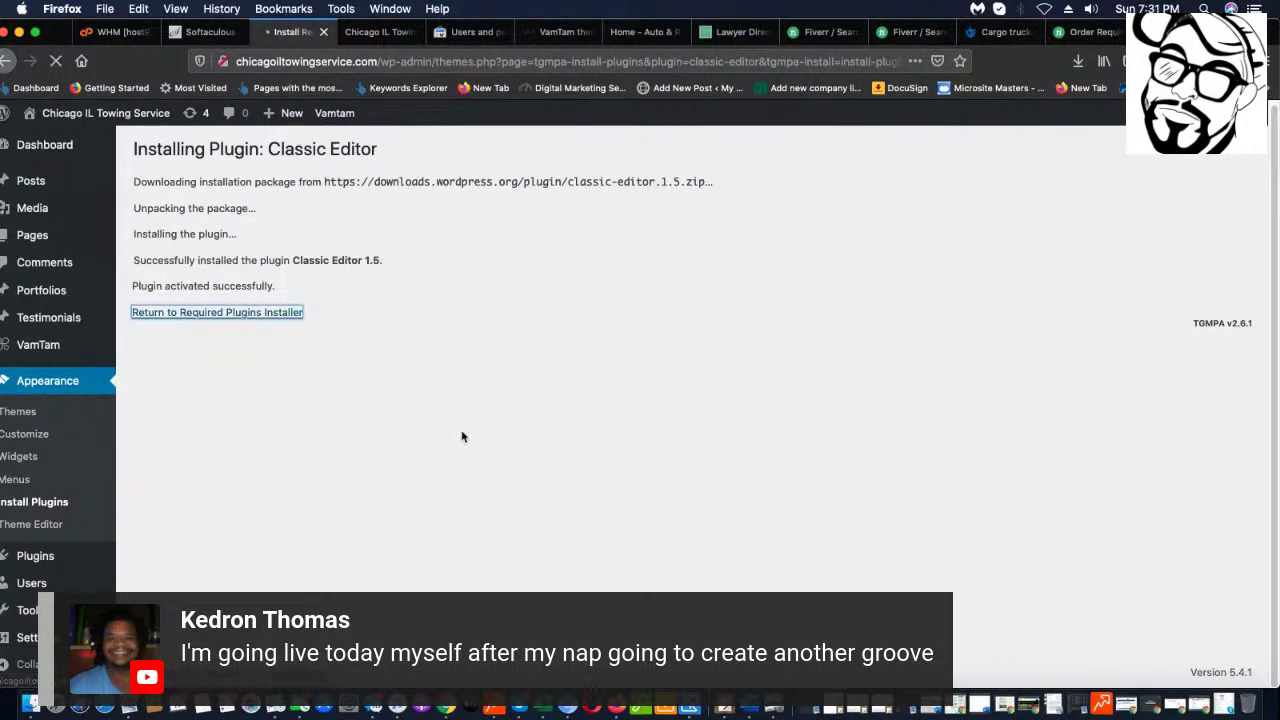
pyautogui.scroll(-2, 210, 460)
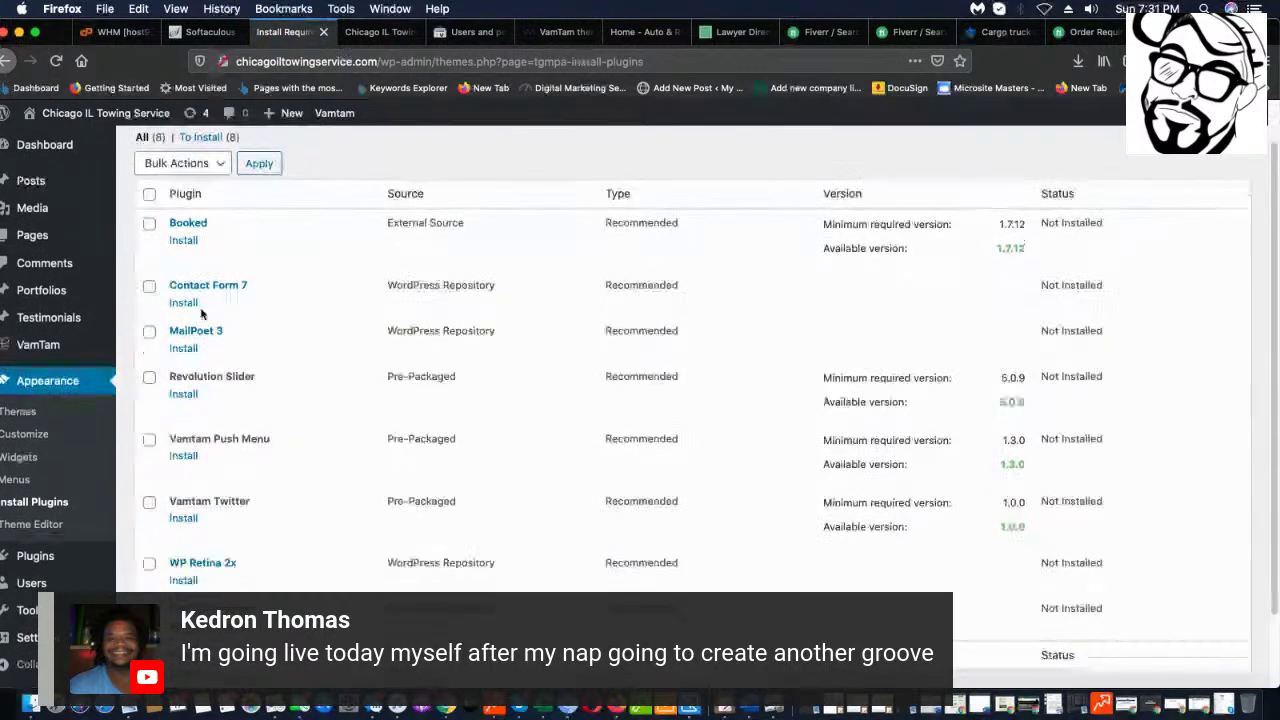
pyautogui.click(182, 441)
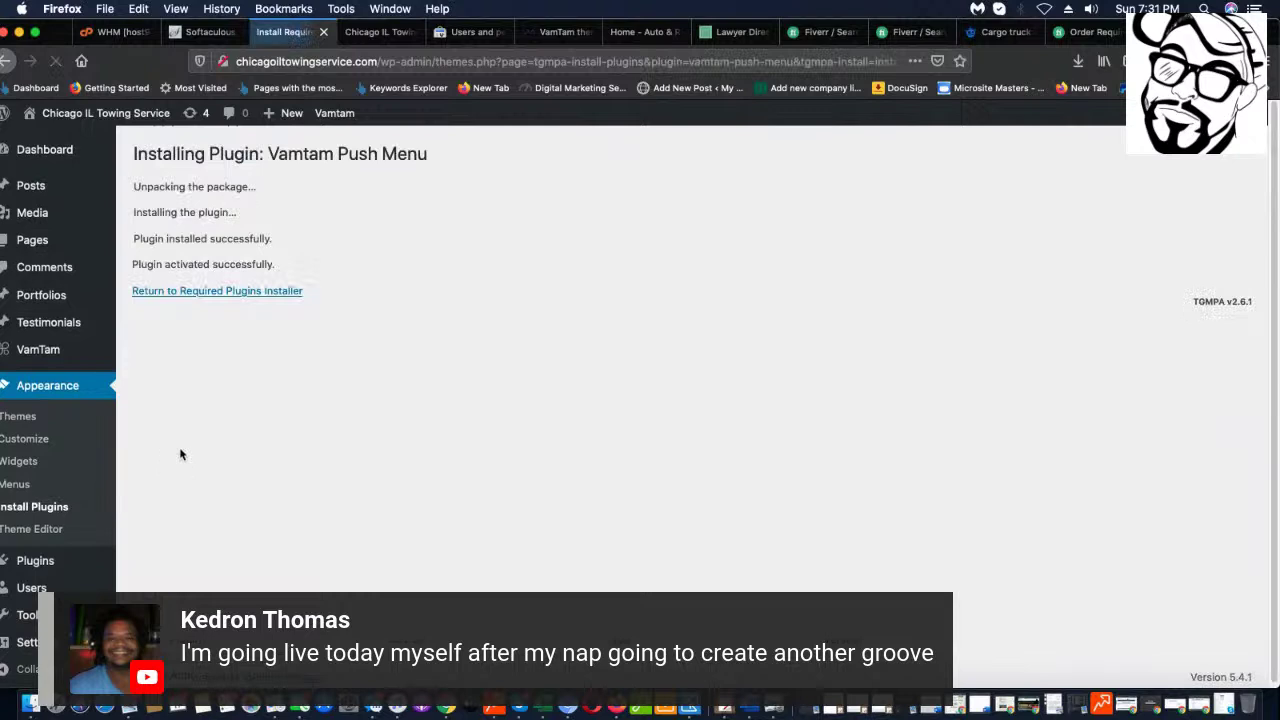
pyautogui.click(196, 296)
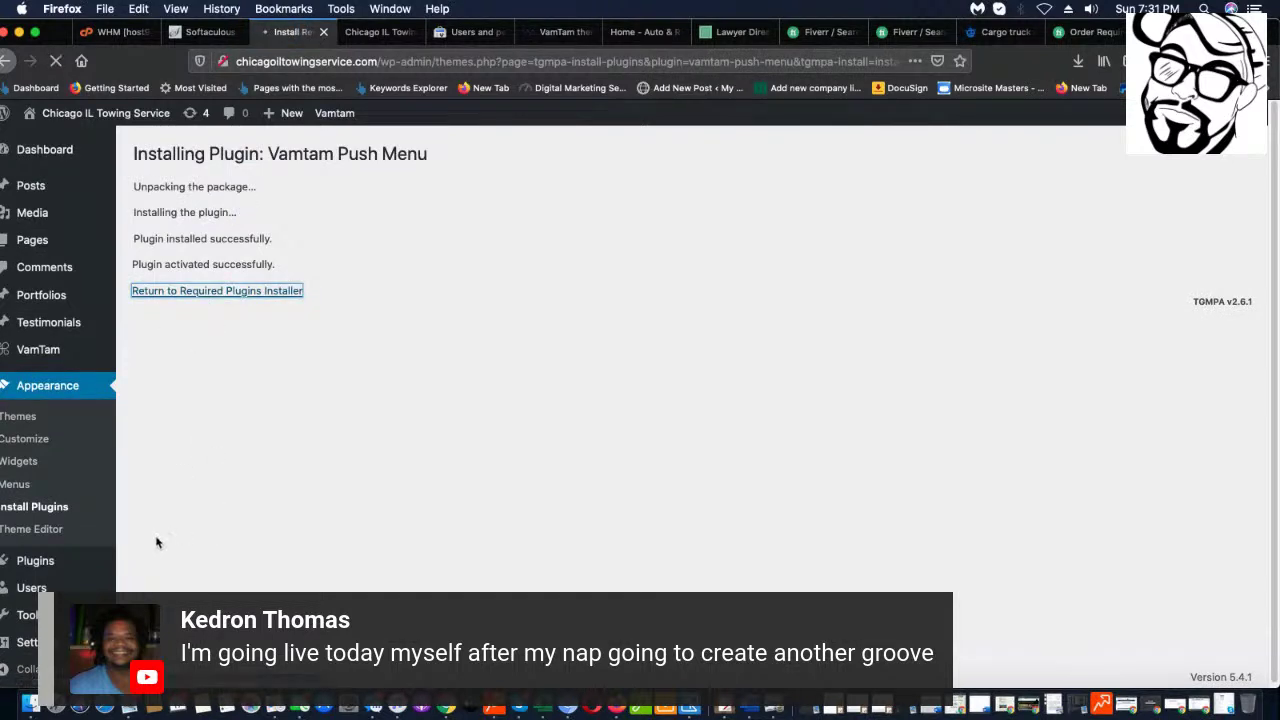
# - Install Revolution Slider, Vamtam Twitter and WP Retina 2x, then view the front page
pyautogui.scroll(-1, 183, 453)
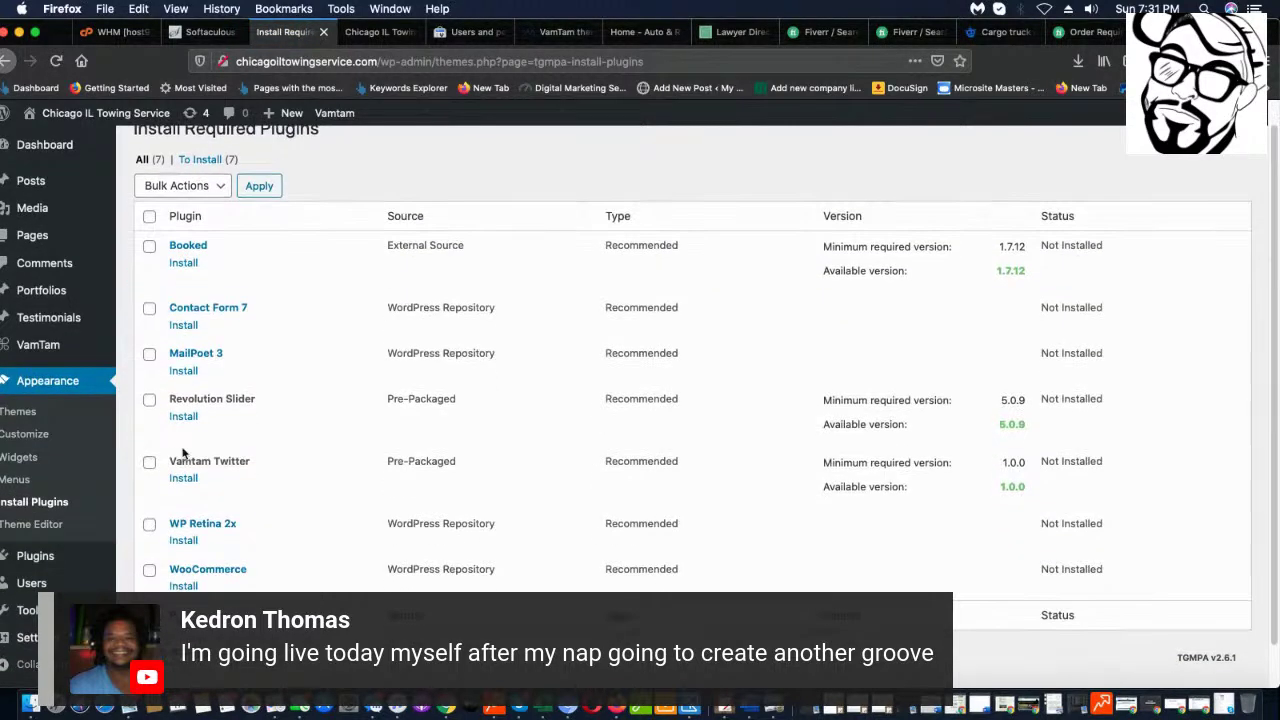
pyautogui.click(177, 418)
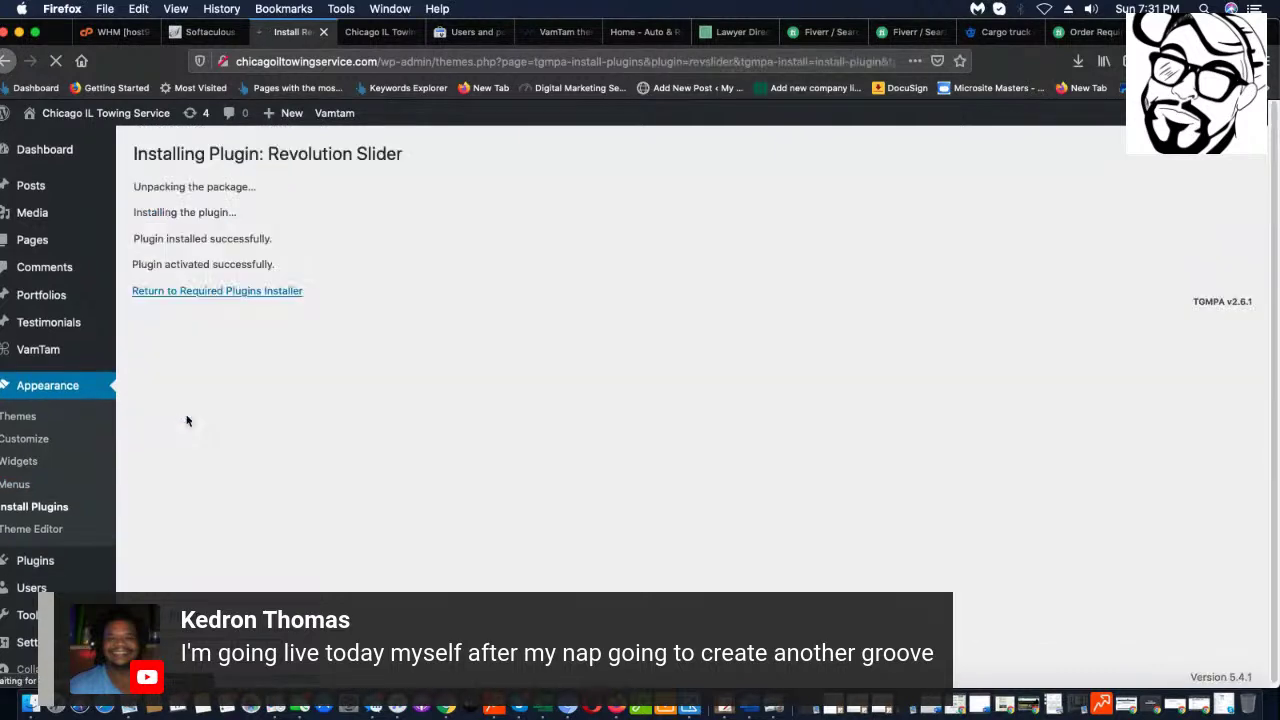
pyautogui.click(212, 294)
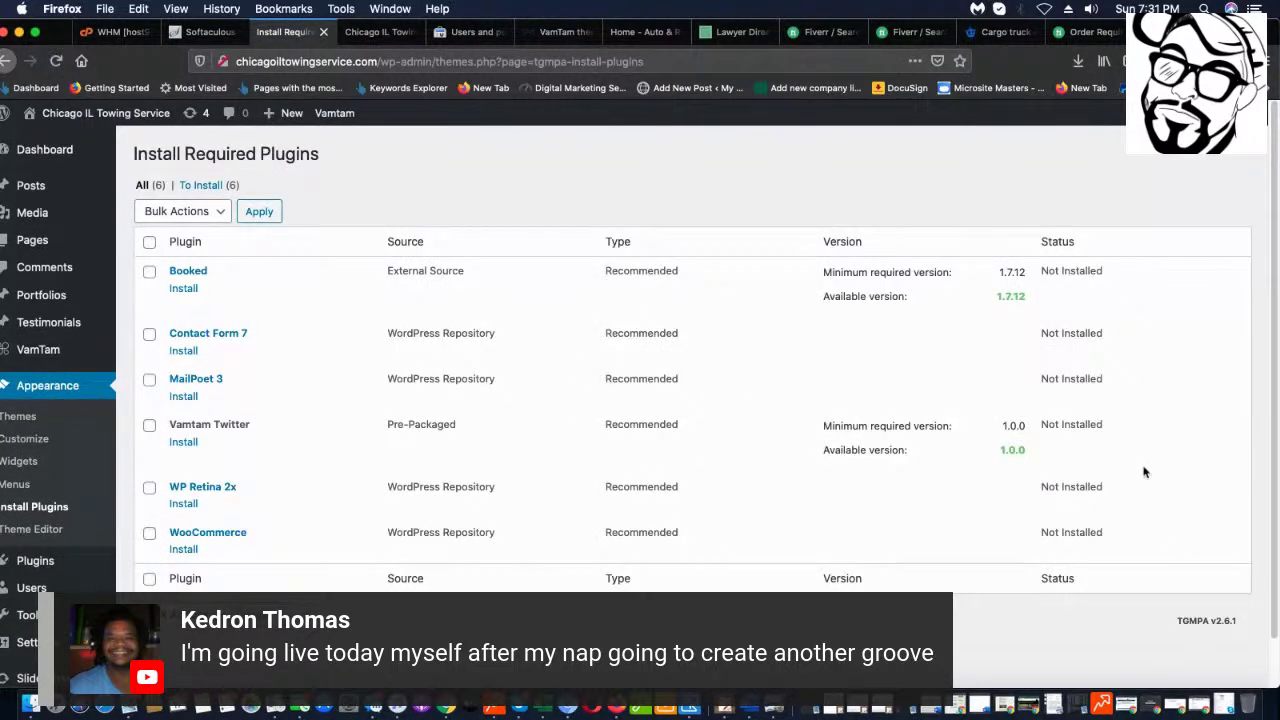
pyautogui.scroll(-2, 143, 523)
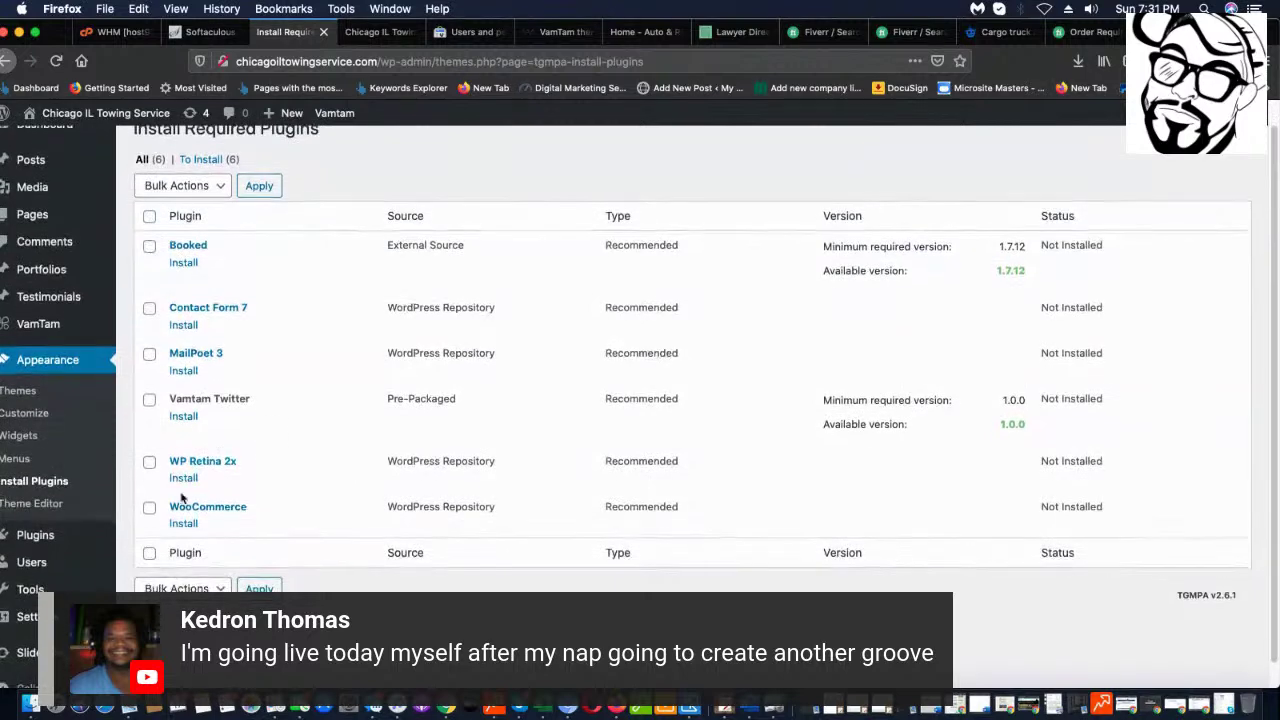
pyautogui.click(192, 406)
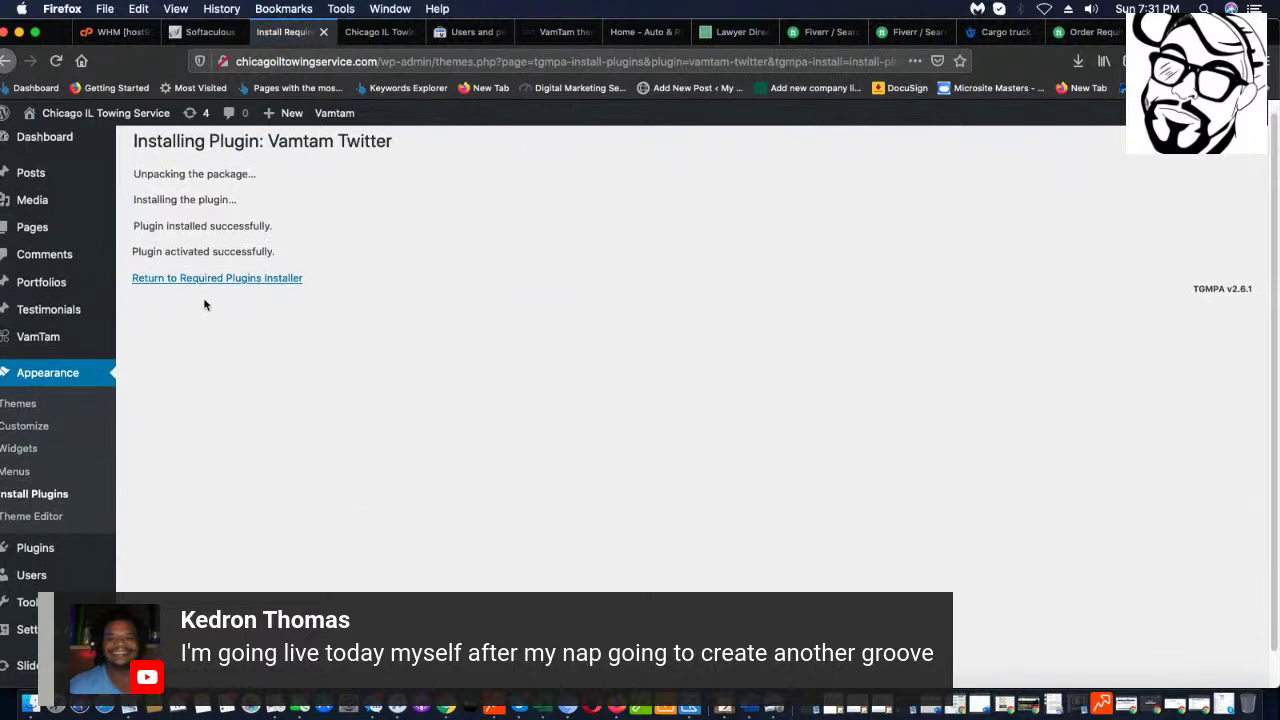
pyautogui.click(214, 281)
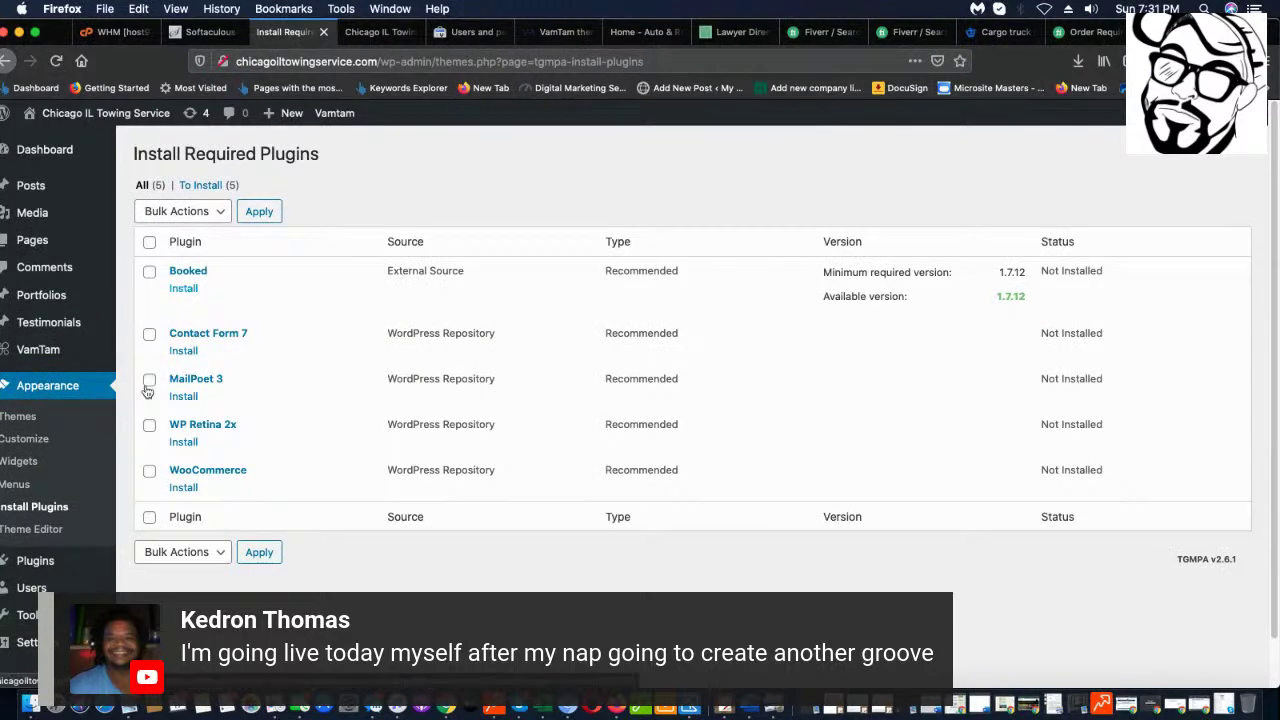
pyautogui.scroll(-1, 190, 330)
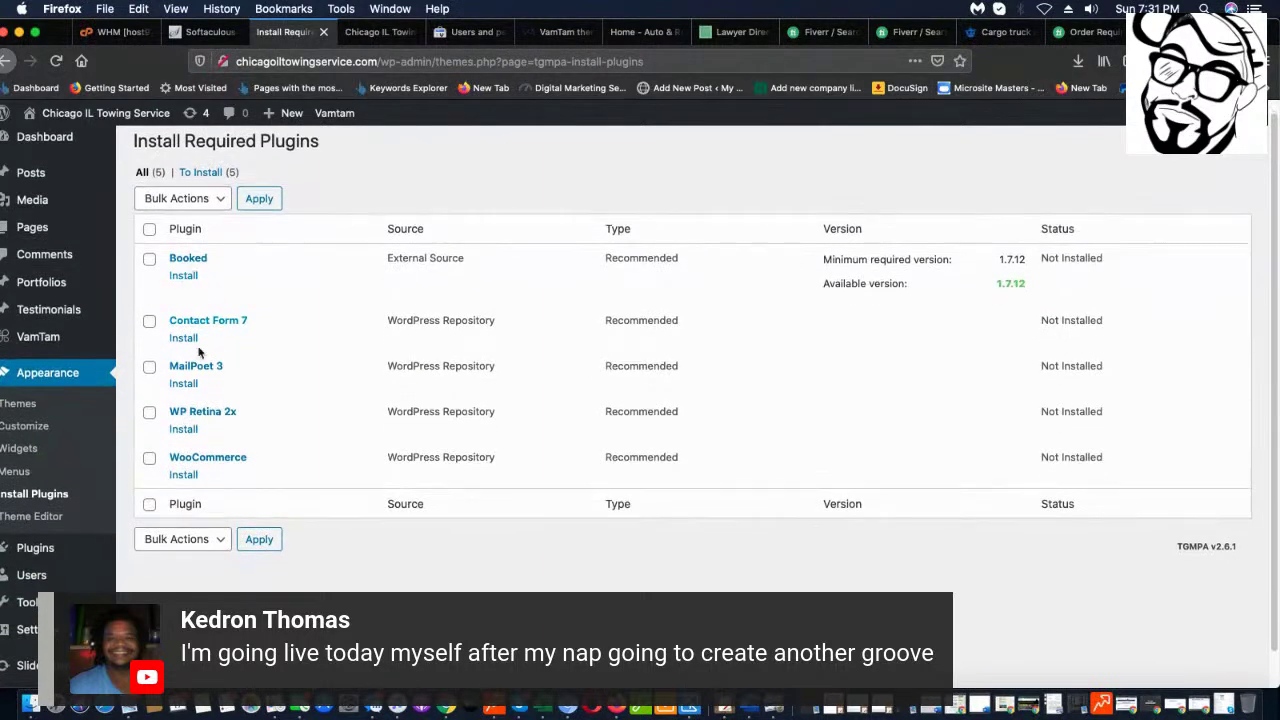
pyautogui.click(185, 429)
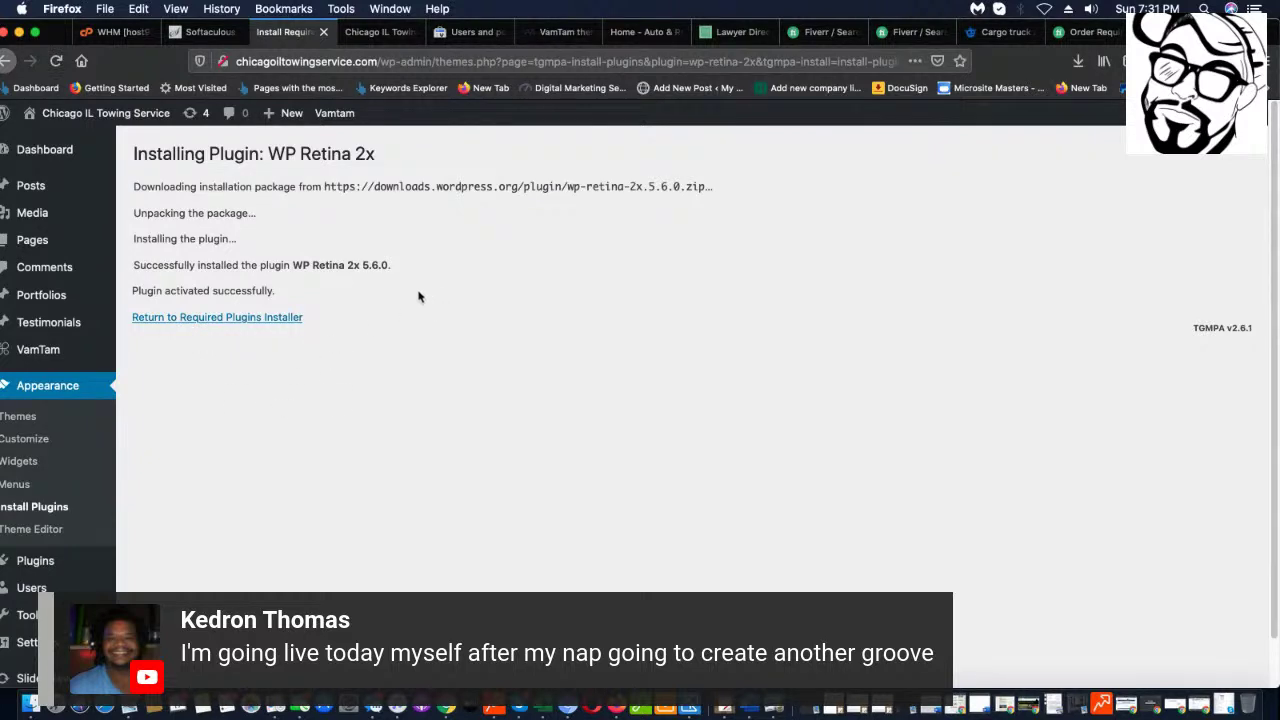
pyautogui.click(219, 320)
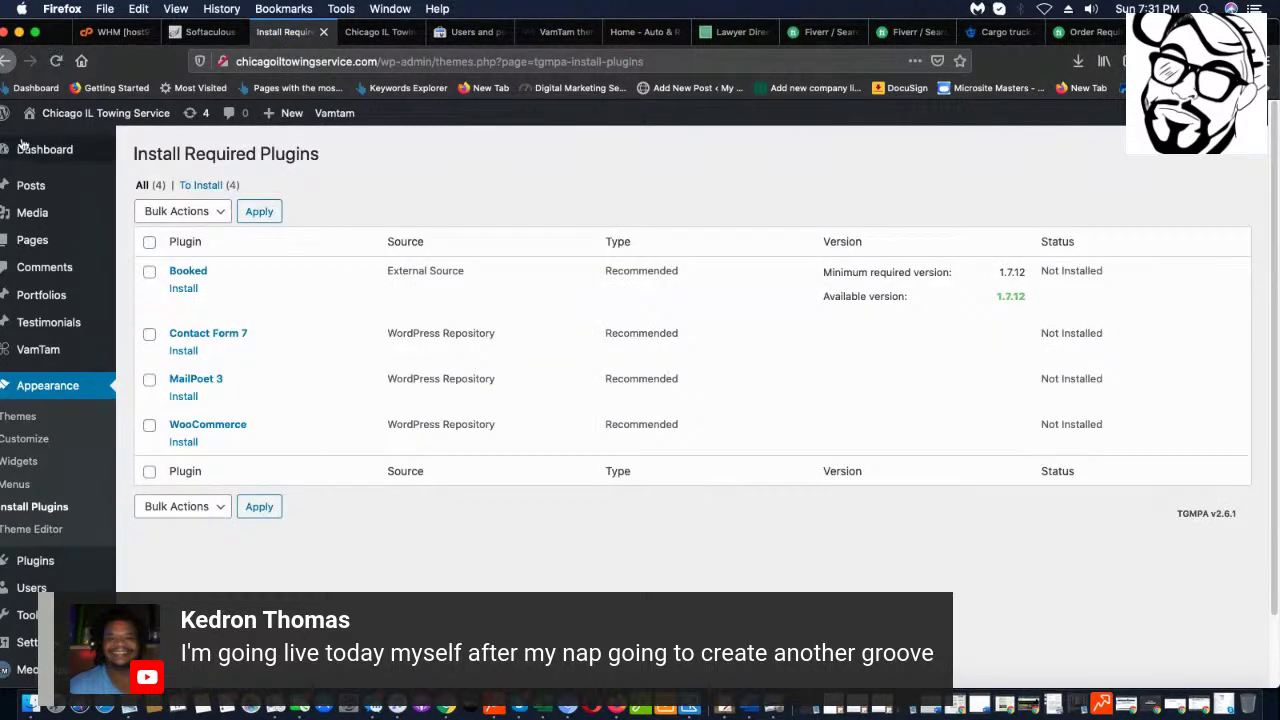
pyautogui.keyDown('super'); pyautogui.click(100, 116); pyautogui.keyUp('super')
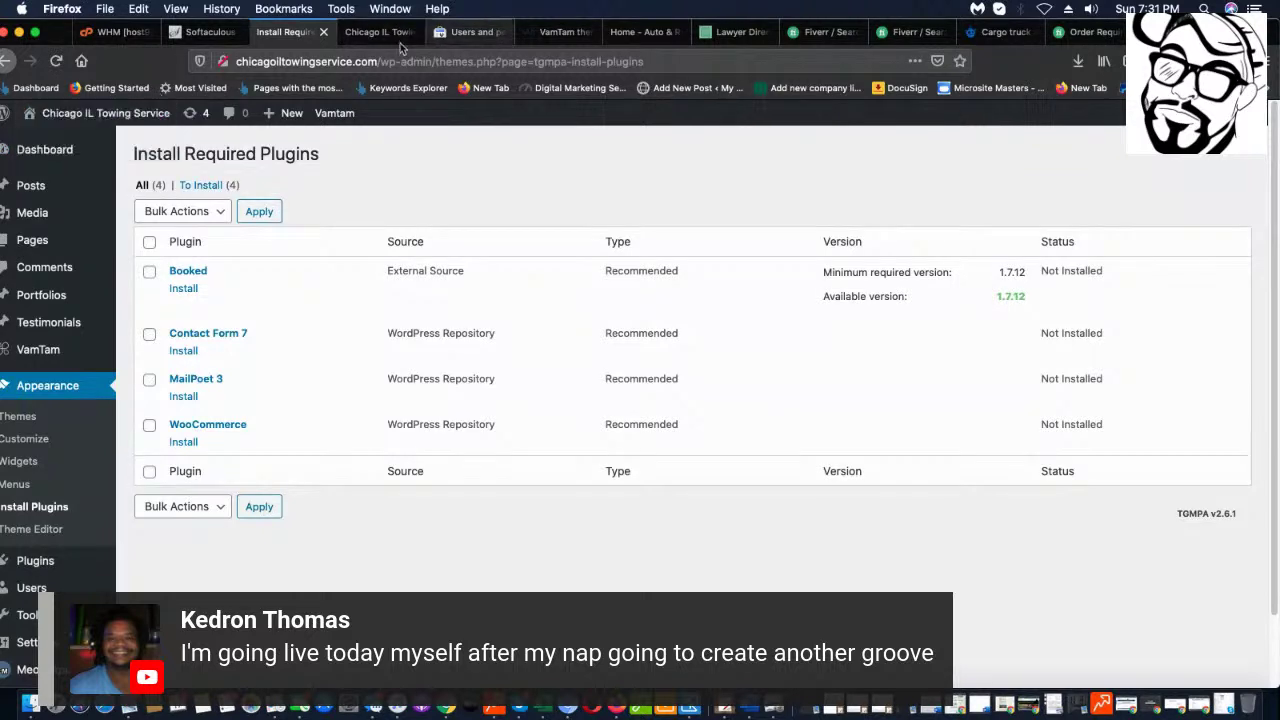
# - Browse the imported Auto-Service demo homepage, then return to the Install Required Plugins tab
pyautogui.click(370, 31)
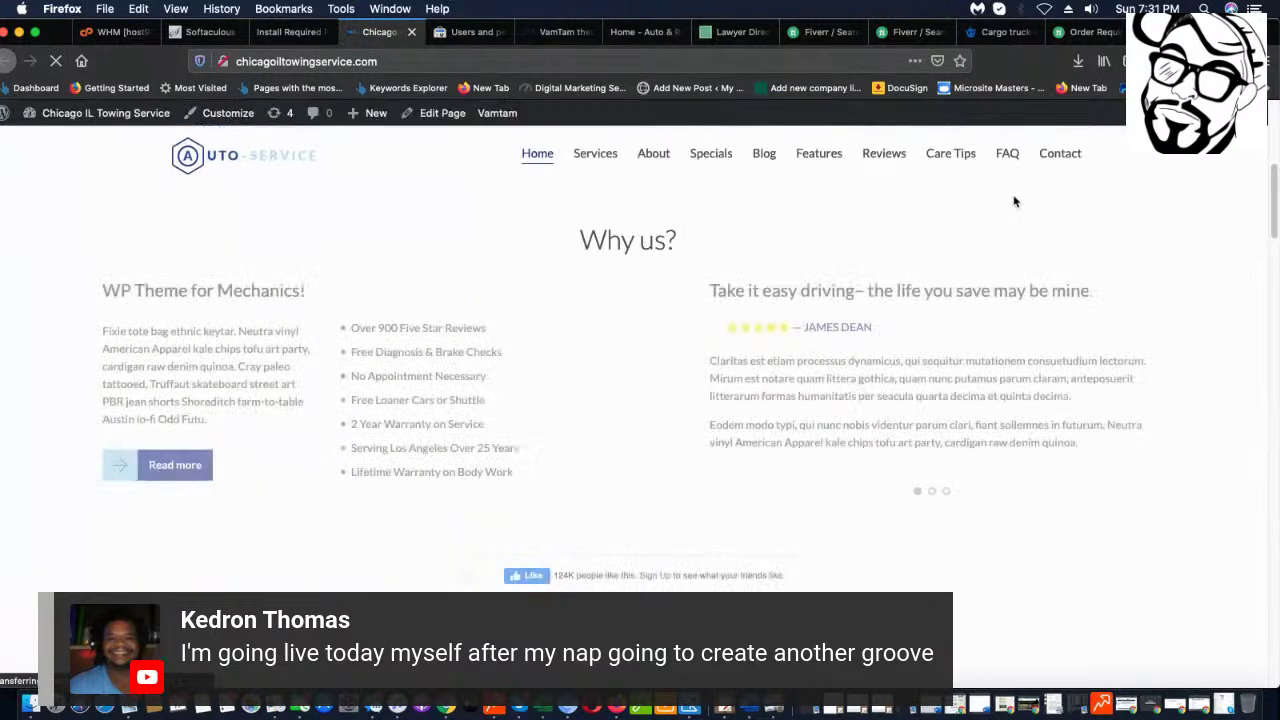
pyautogui.scroll(5, 1009, 216)
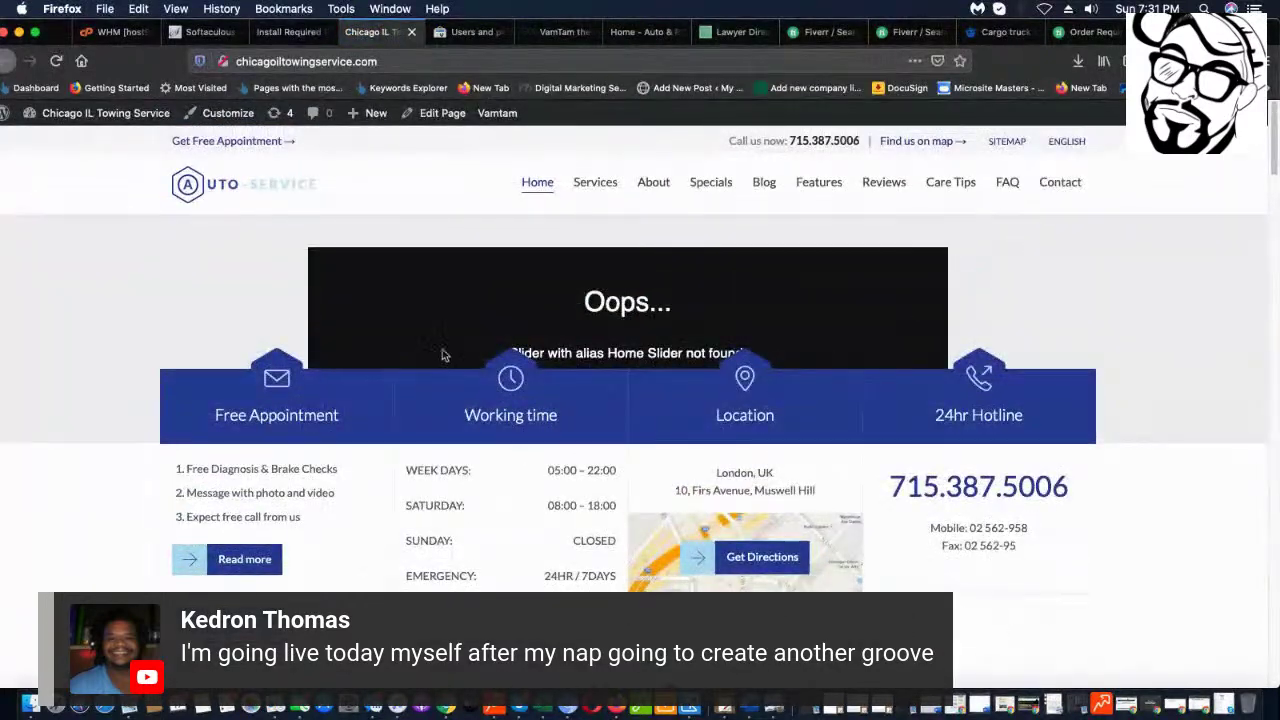
pyautogui.scroll(-1, 850, 292)
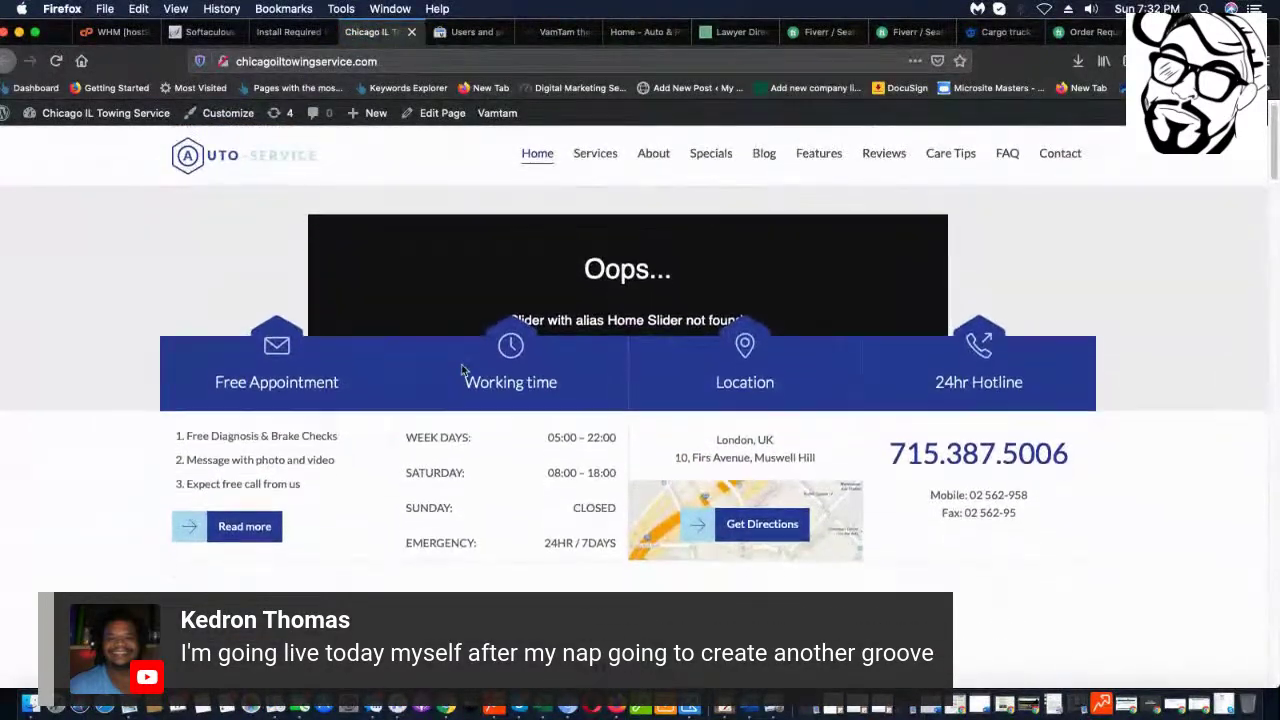
pyautogui.scroll(-15, 470, 365)
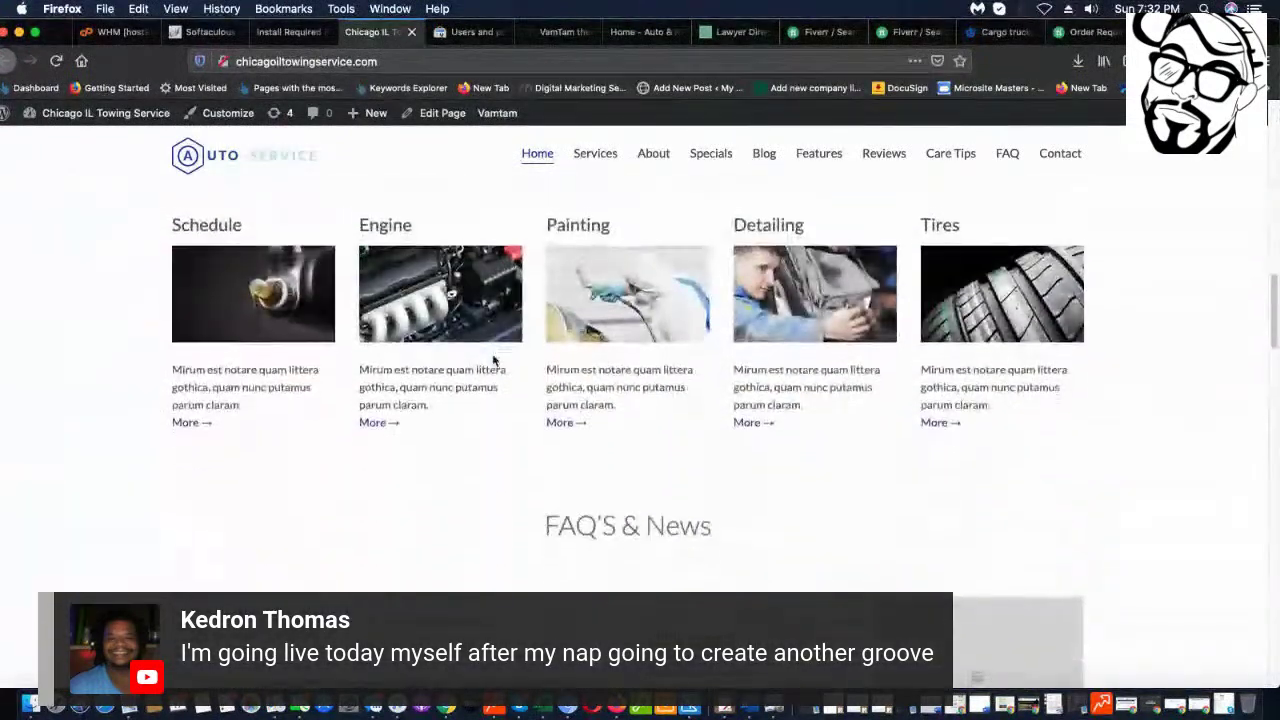
pyautogui.scroll(-12, 493, 360)
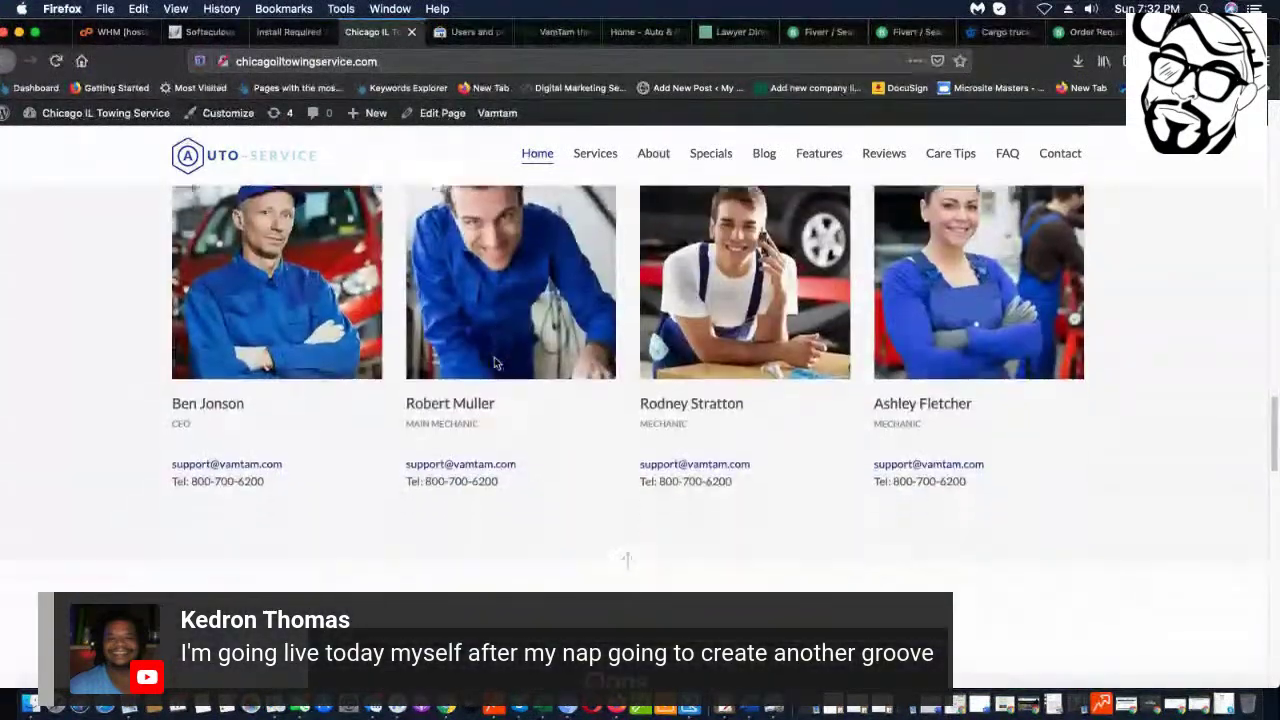
pyautogui.scroll(-15, 494, 362)
pyautogui.scroll(-5, 502, 372)
pyautogui.scroll(20, 500, 371)
pyautogui.scroll(10, 502, 385)
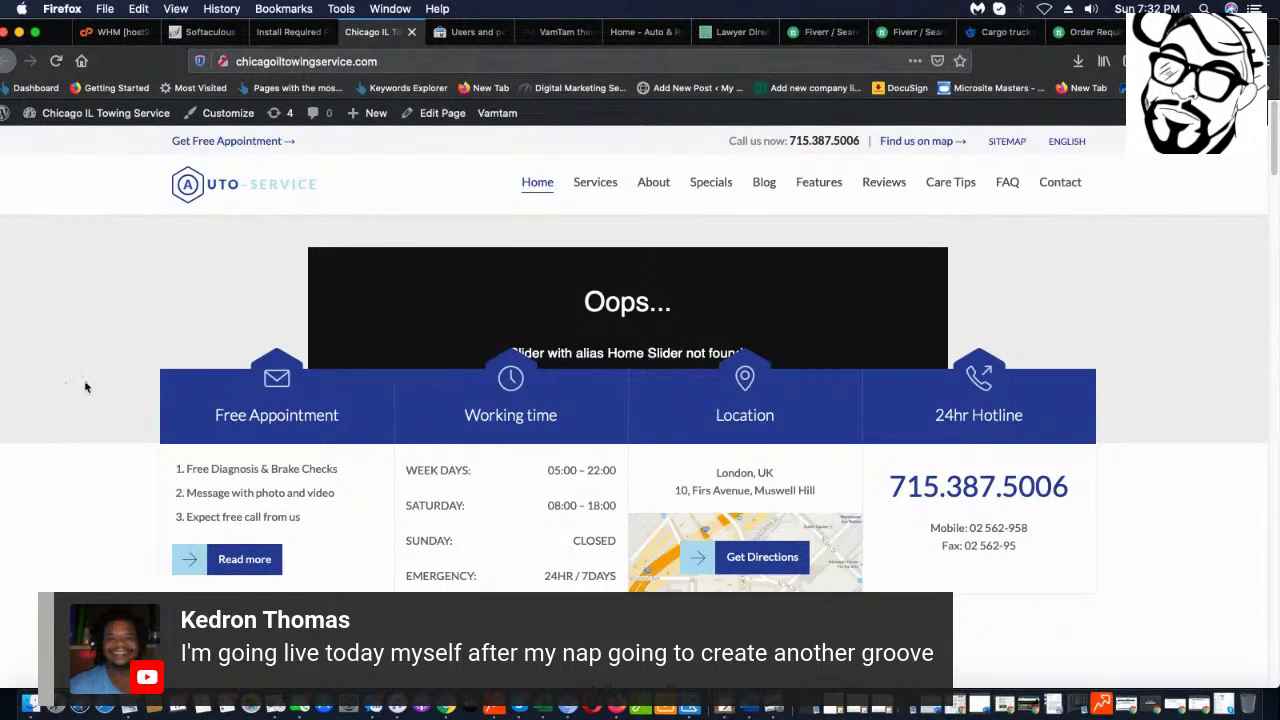
pyautogui.scroll(-1, 744, 290)
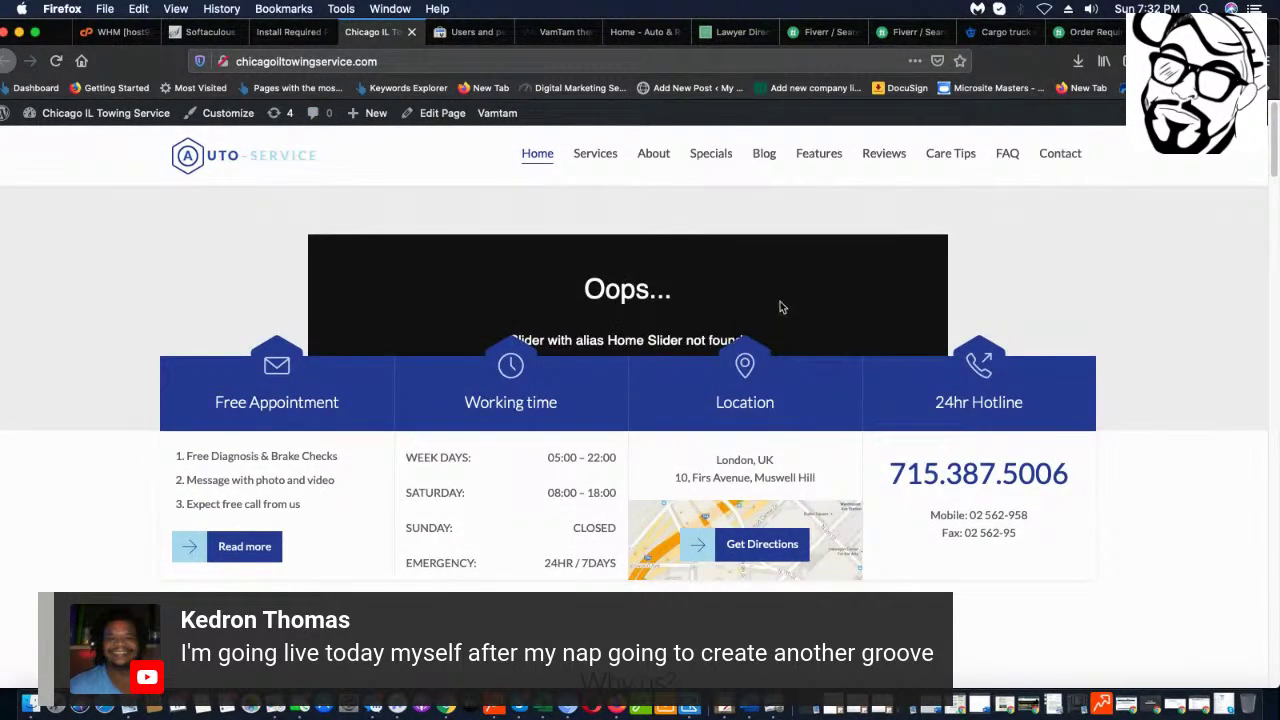
pyautogui.scroll(-5, 558, 297)
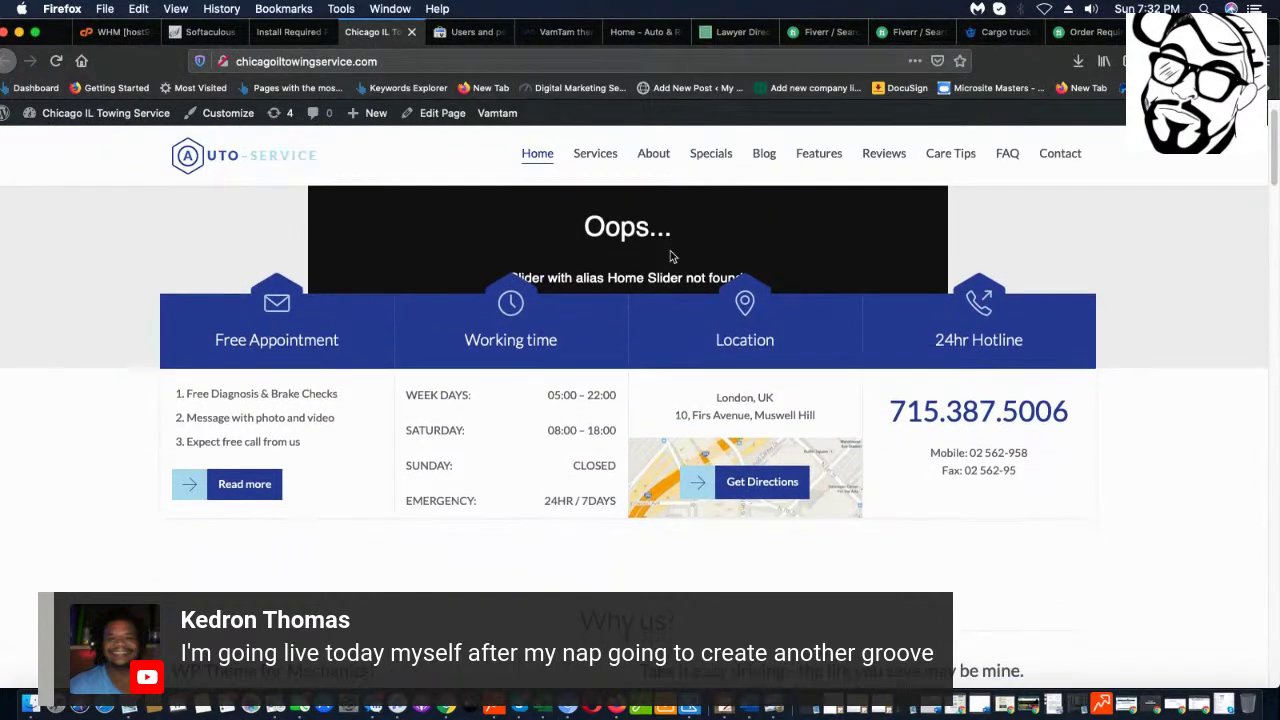
pyautogui.scroll(-20, 790, 247)
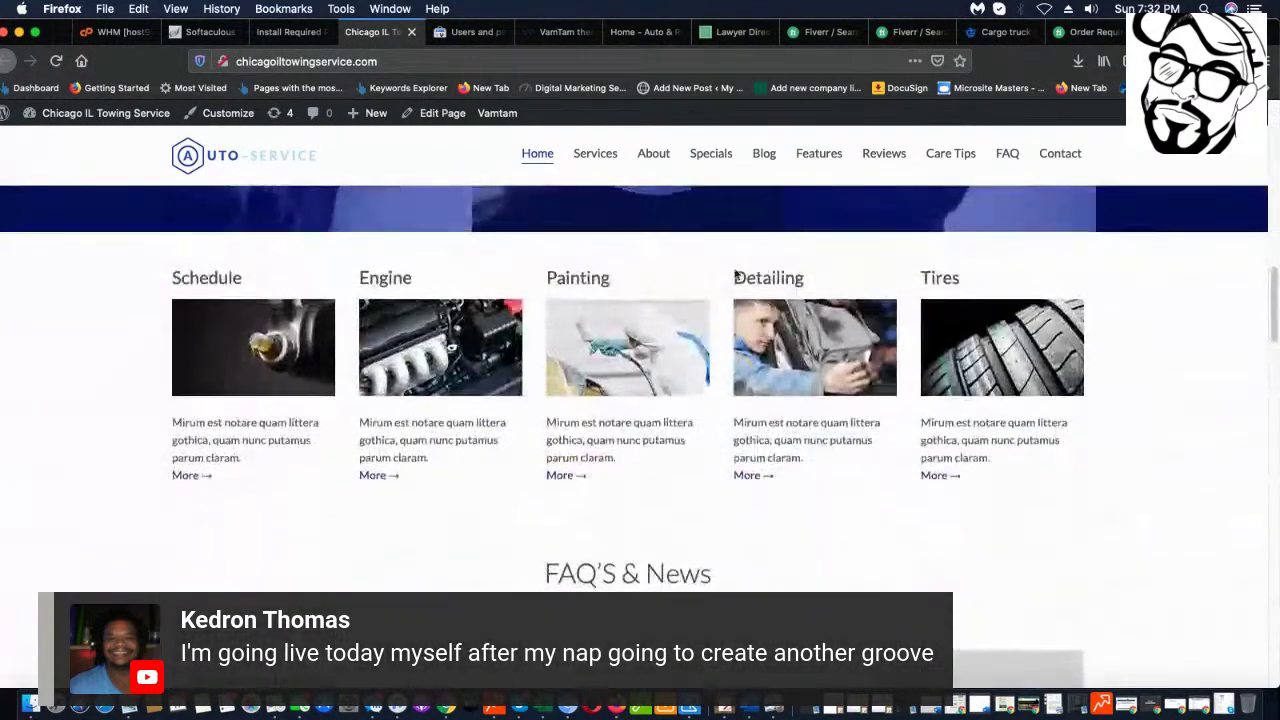
pyautogui.scroll(-10, 659, 297)
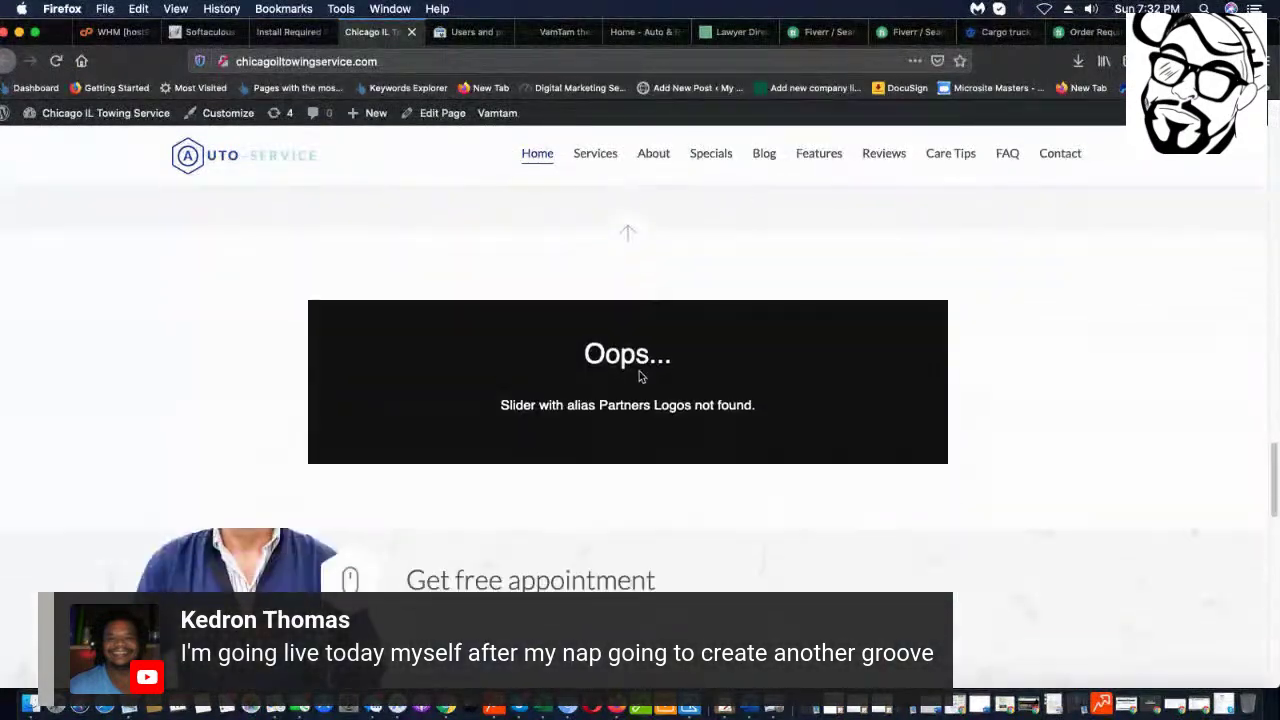
pyautogui.scroll(20, 583, 217)
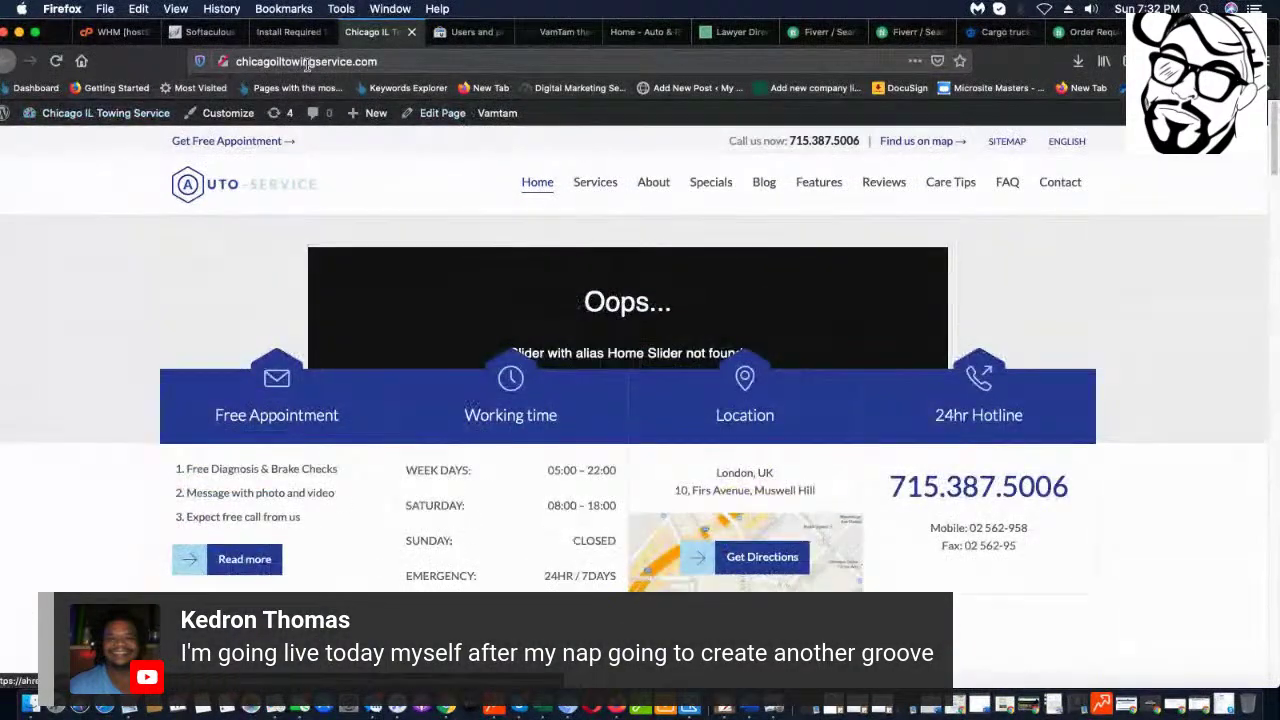
pyautogui.click(292, 32)
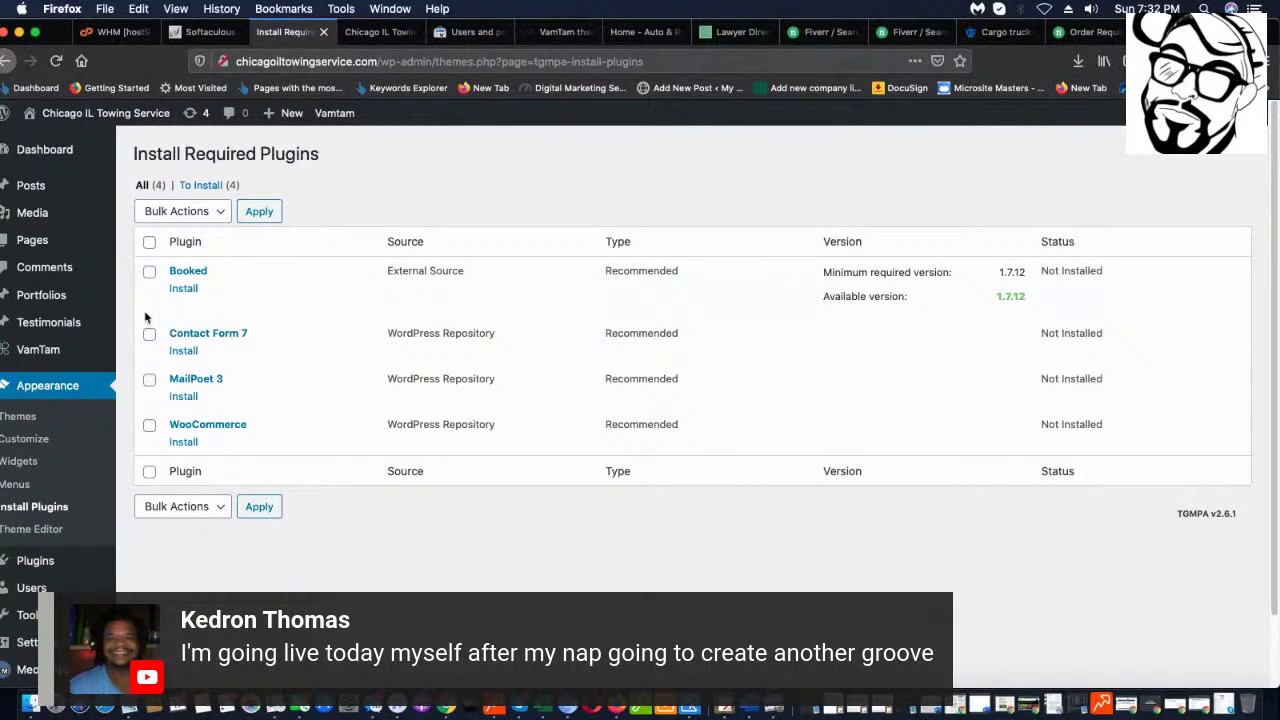
# - Install and activate the Booked plugin from Install Required Plugins, then scroll its welcome page
pyautogui.click(196, 291)
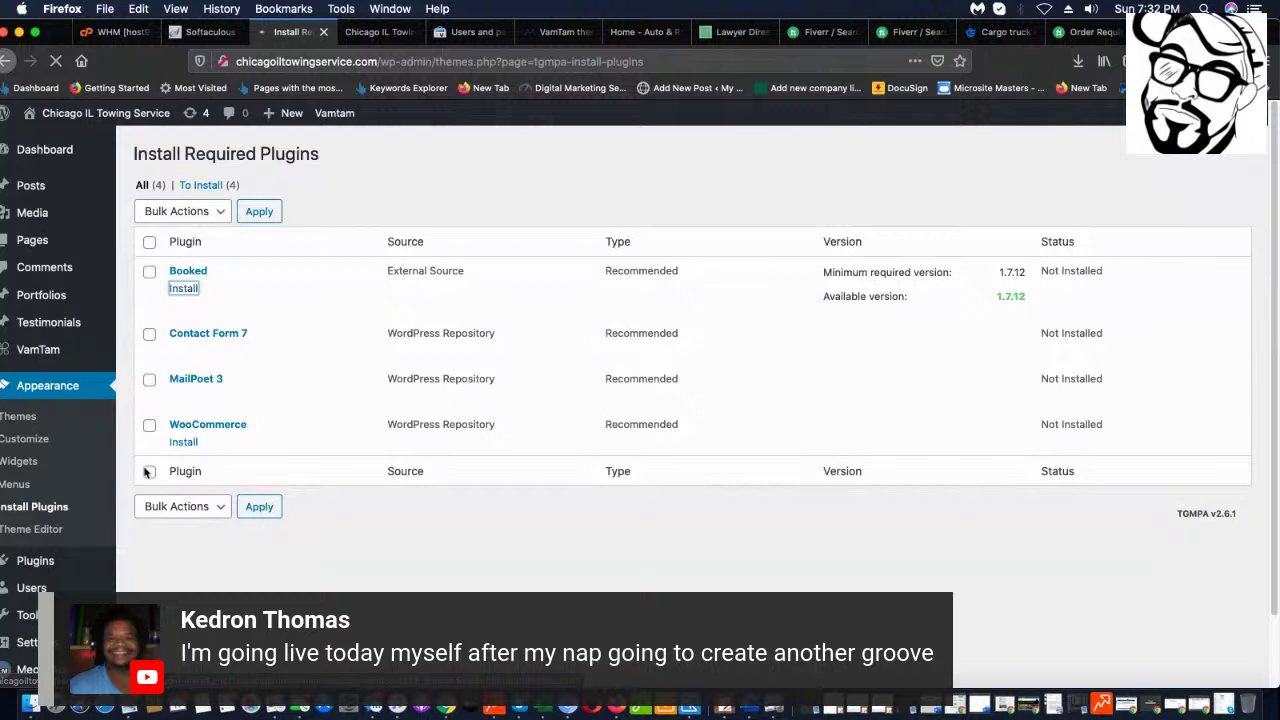
pyautogui.scroll(-2, 72, 494)
pyautogui.scroll(2, 72, 494)
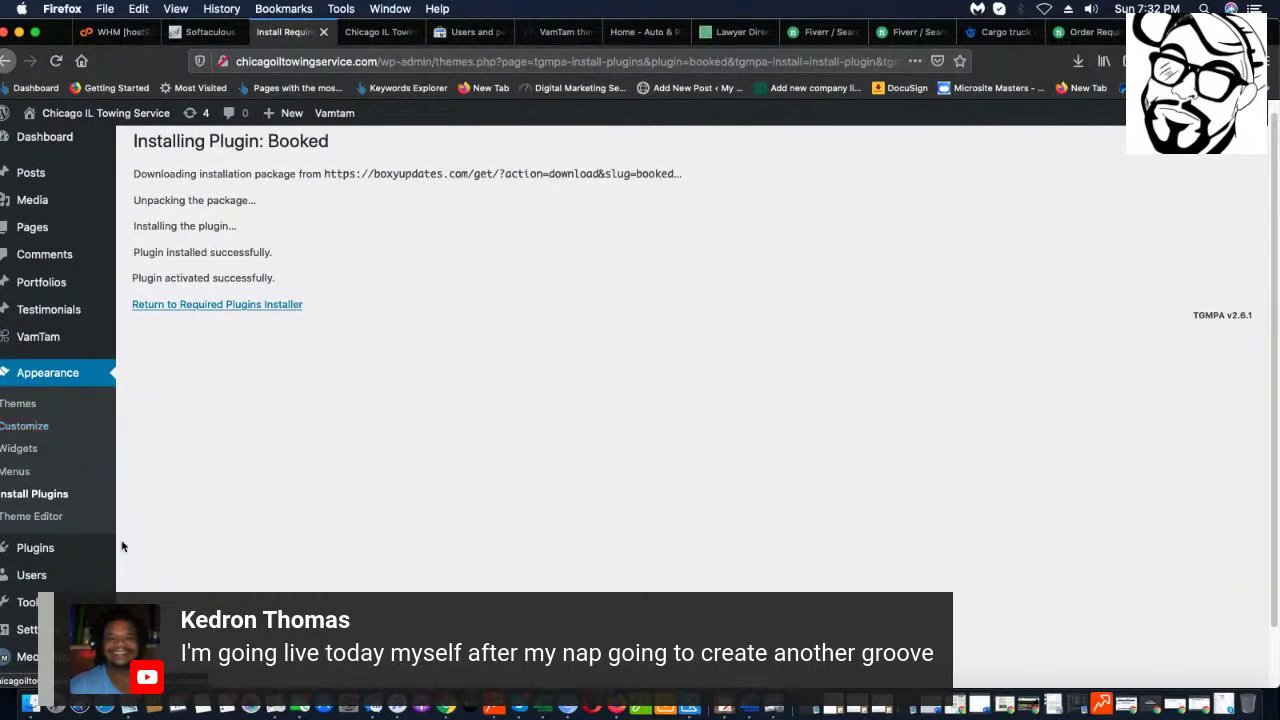
pyautogui.click(26, 404)
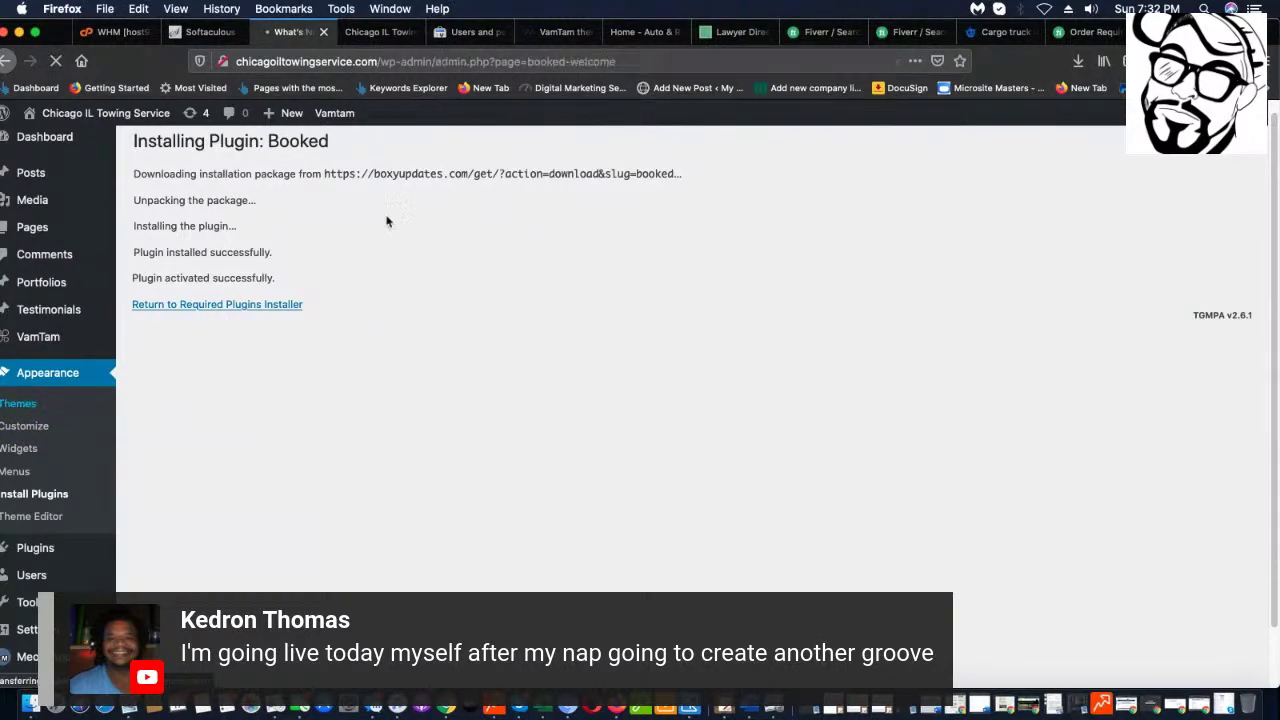
pyautogui.scroll(-3, 903, 354)
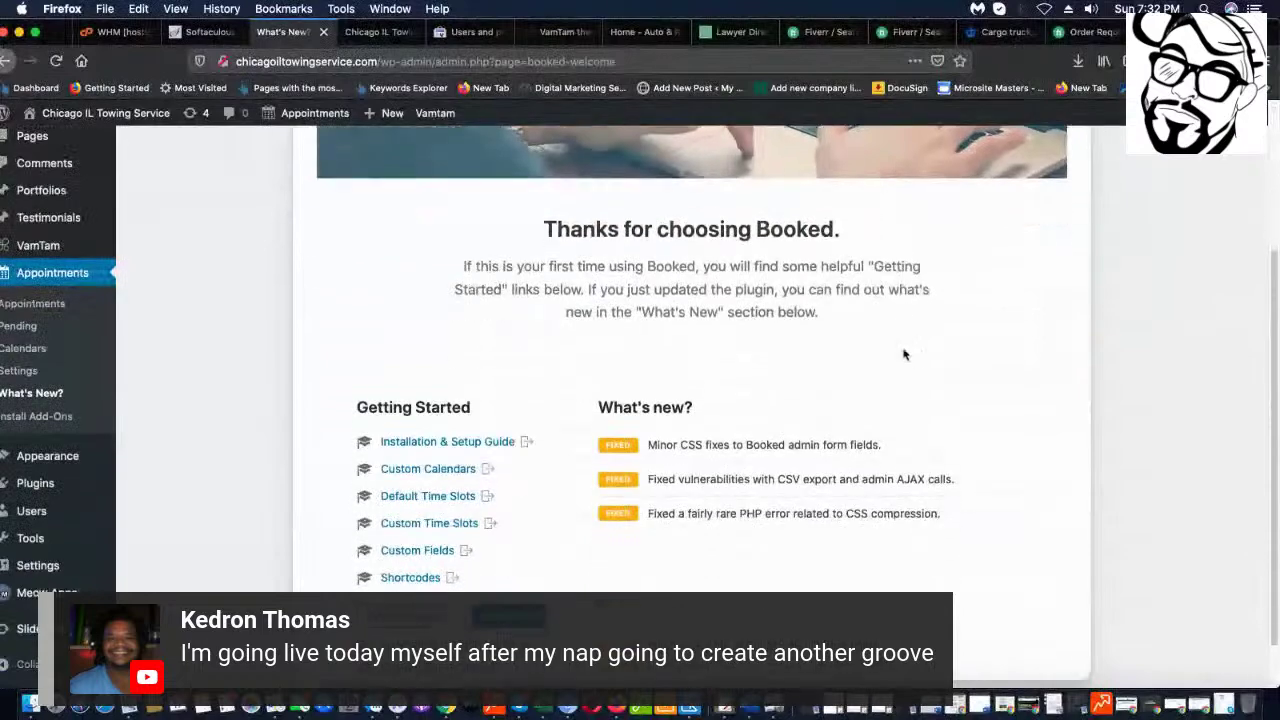
pyautogui.scroll(3, 570, 405)
pyautogui.scroll(-1, 194, 360)
pyautogui.scroll(1, 206, 377)
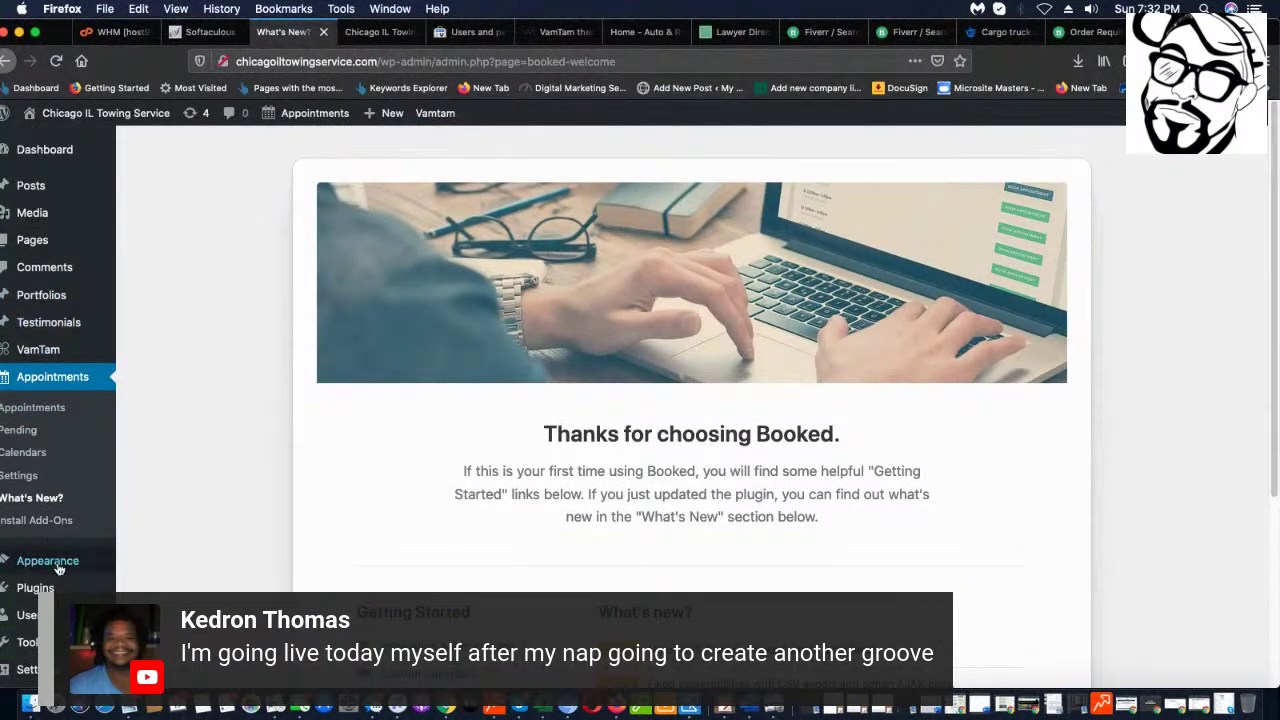
# - View the theme details of the active Auto Repair theme
pyautogui.moveTo(68, 565)
pyautogui.click(146, 529)
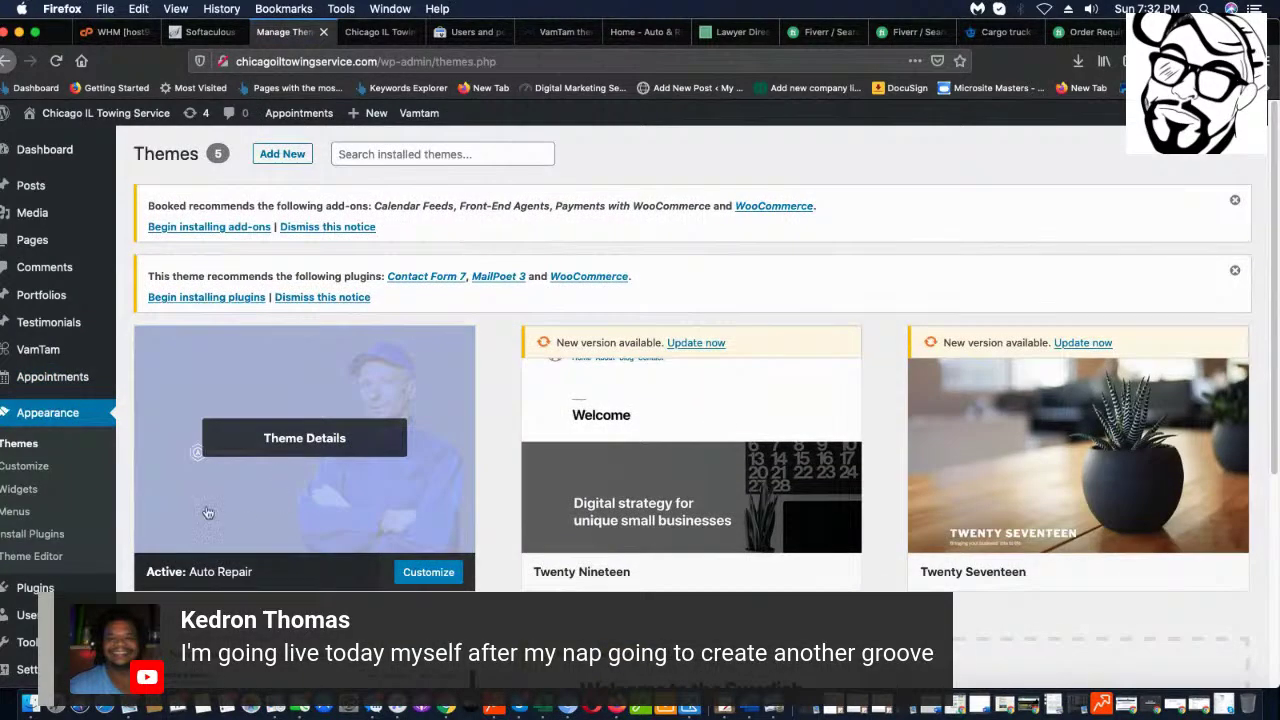
pyautogui.click(324, 436)
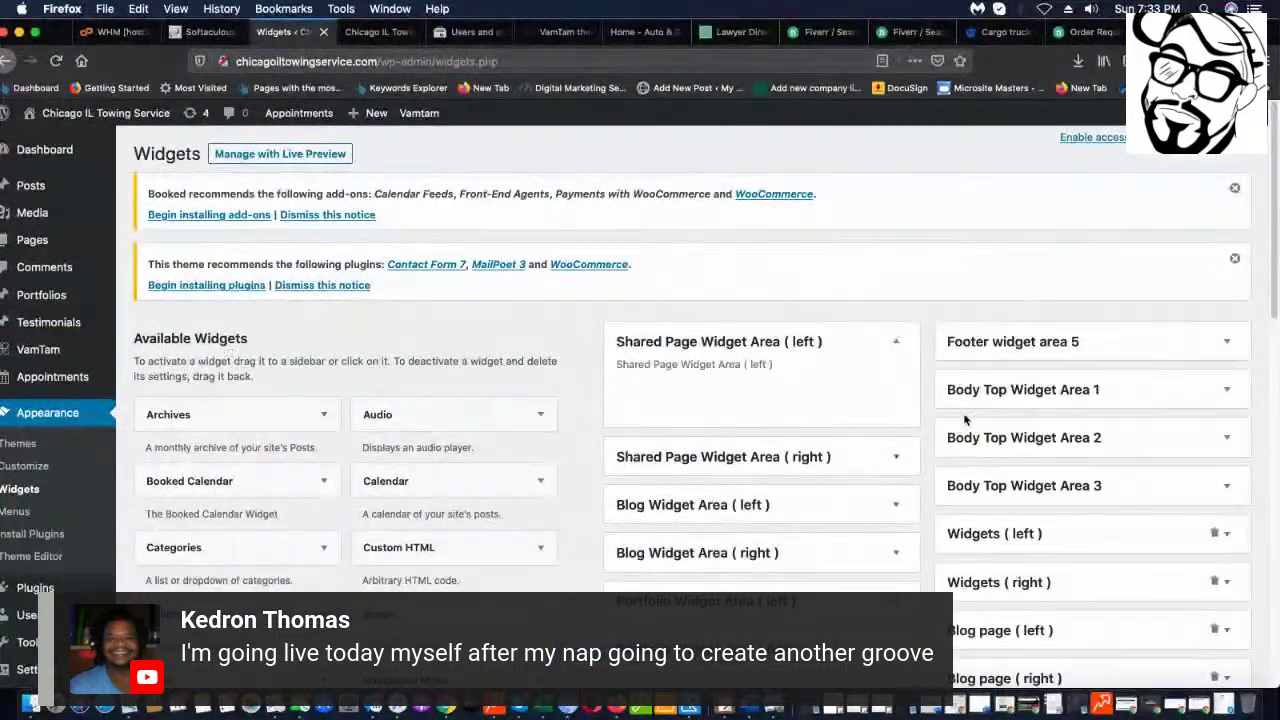
pyautogui.scroll(-1, 75, 505)
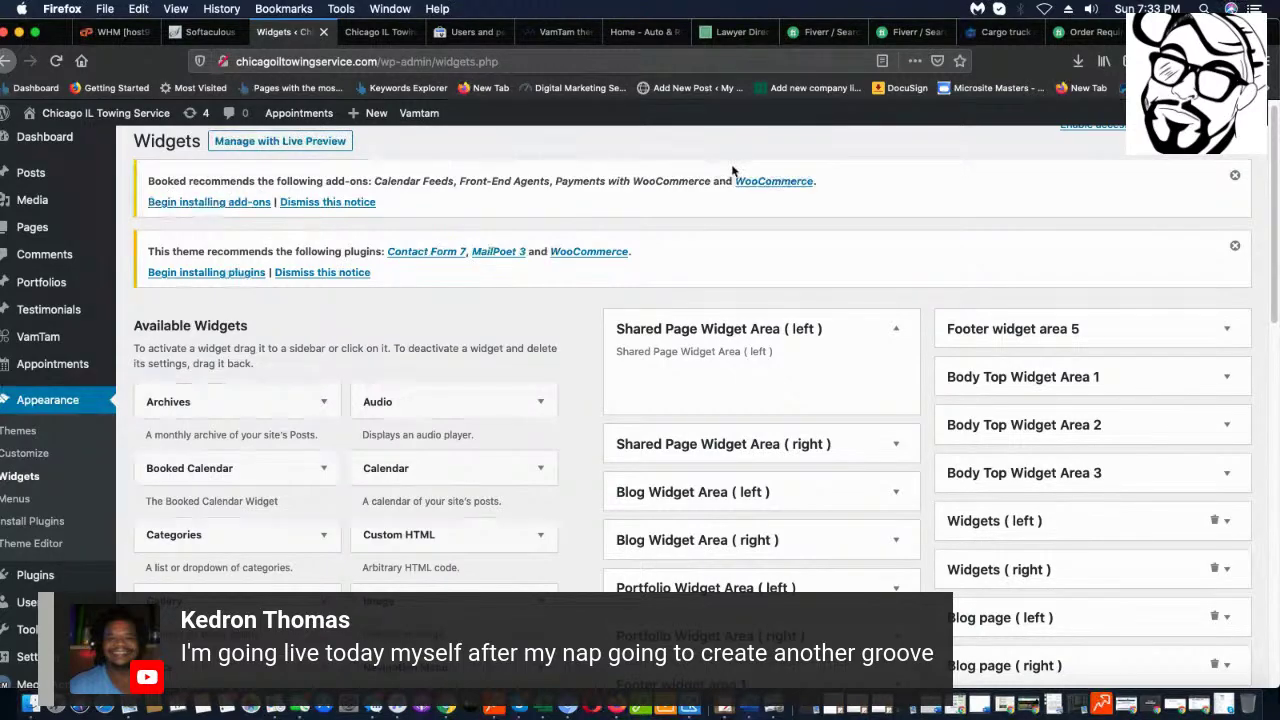
pyautogui.scroll(-8, 671, 286)
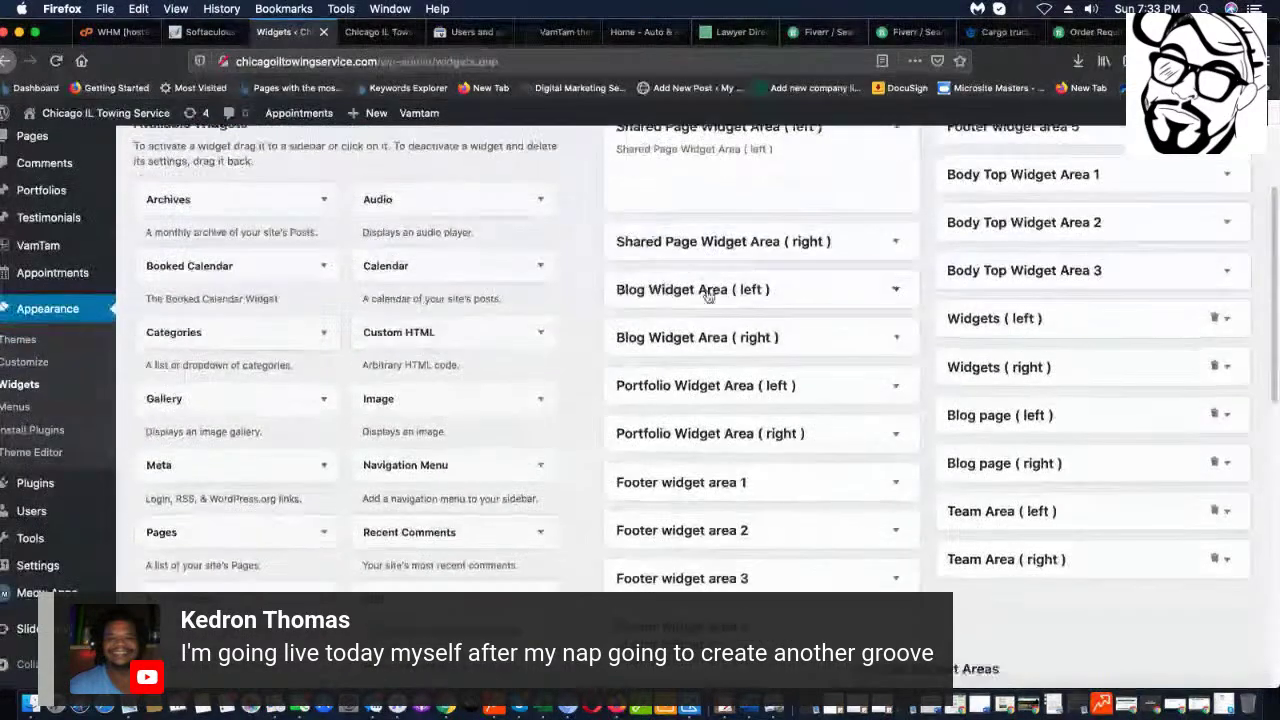
# - Expand the Blog, Portfolio left/right, Footer 1–5 and Body Top 1 widget areas
pyautogui.click(805, 171)
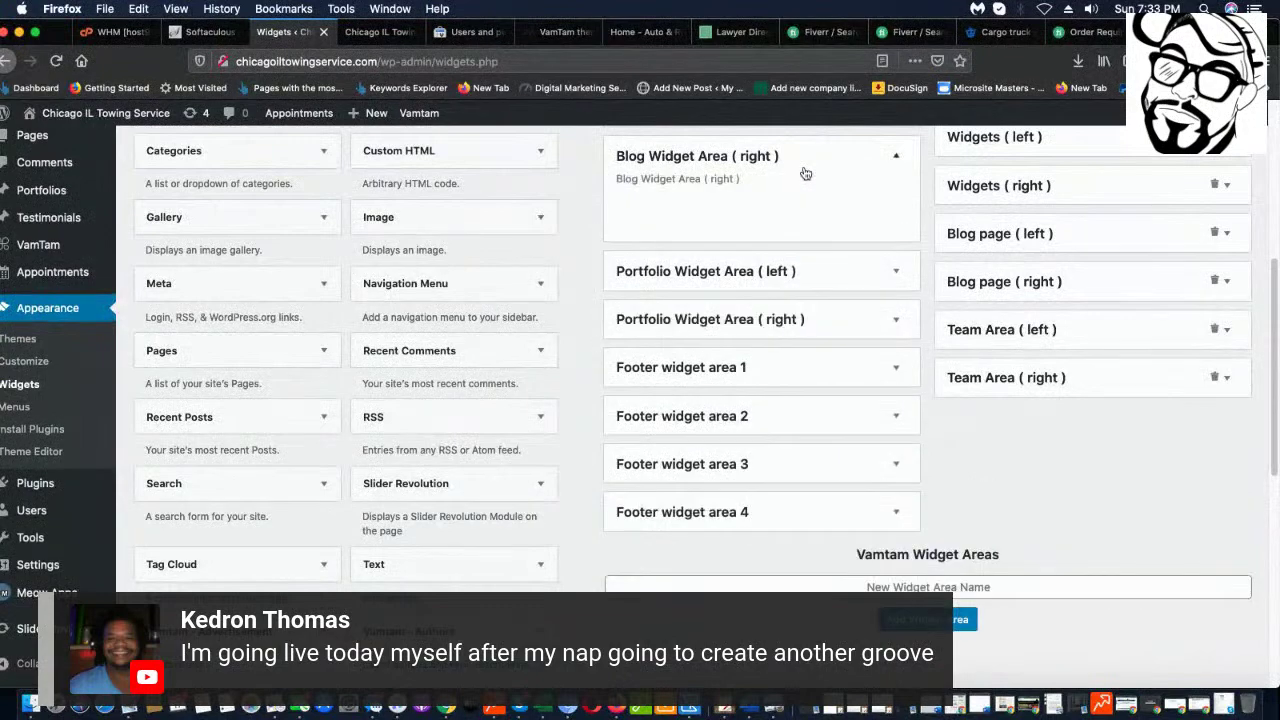
pyautogui.click(640, 275)
pyautogui.click(822, 395)
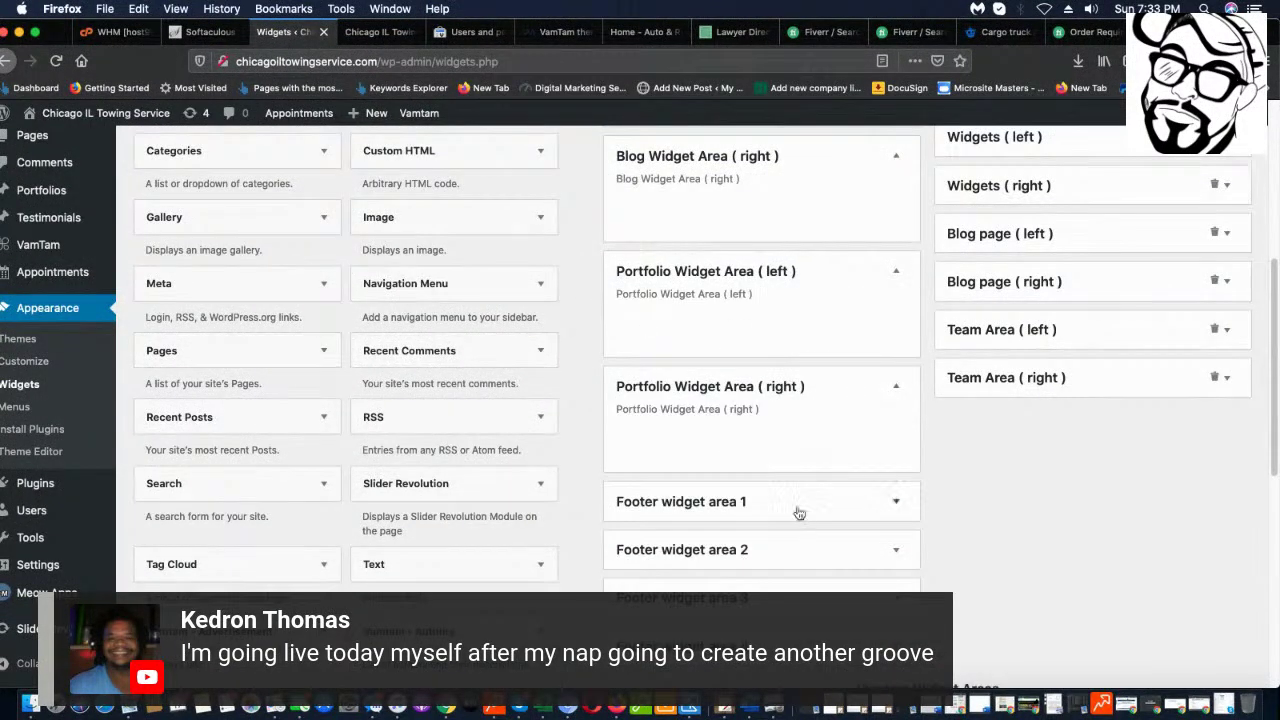
pyautogui.click(802, 523)
pyautogui.scroll(-8, 820, 531)
pyautogui.click(811, 453)
pyautogui.scroll(-1, 823, 555)
pyautogui.click(824, 552)
pyautogui.scroll(-4, 820, 530)
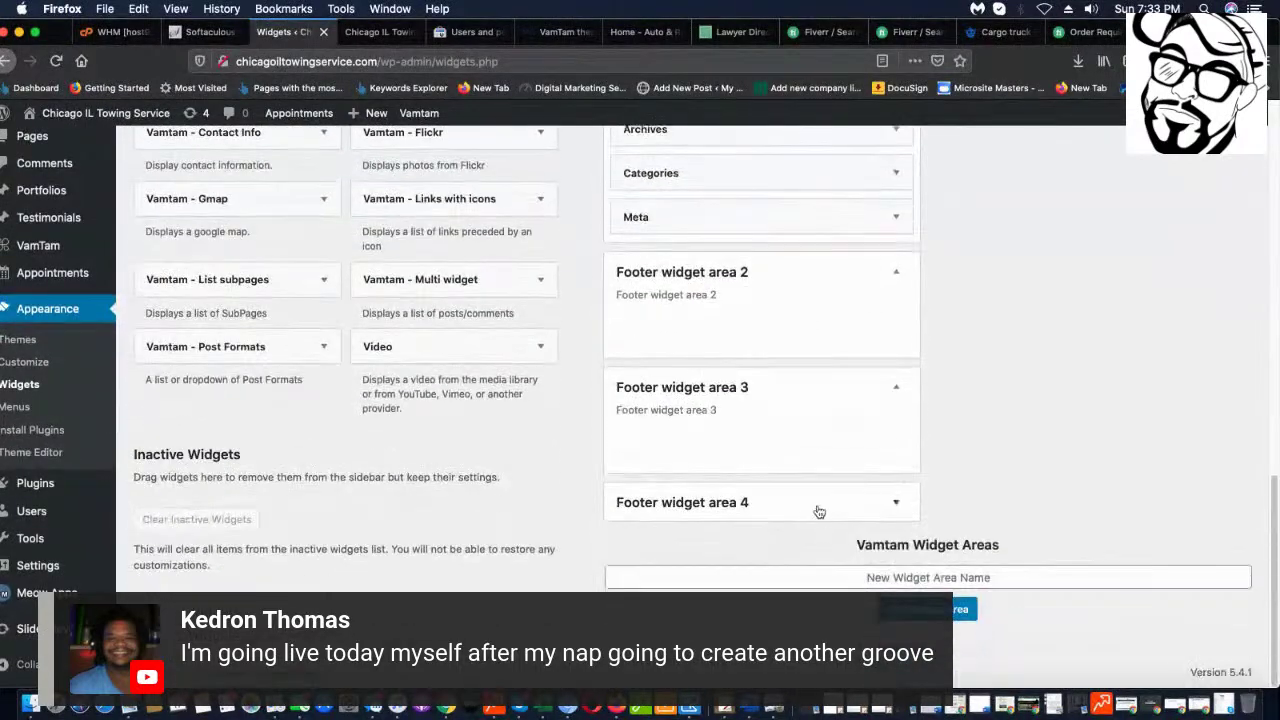
pyautogui.click(818, 506)
pyautogui.scroll(15, 1006, 503)
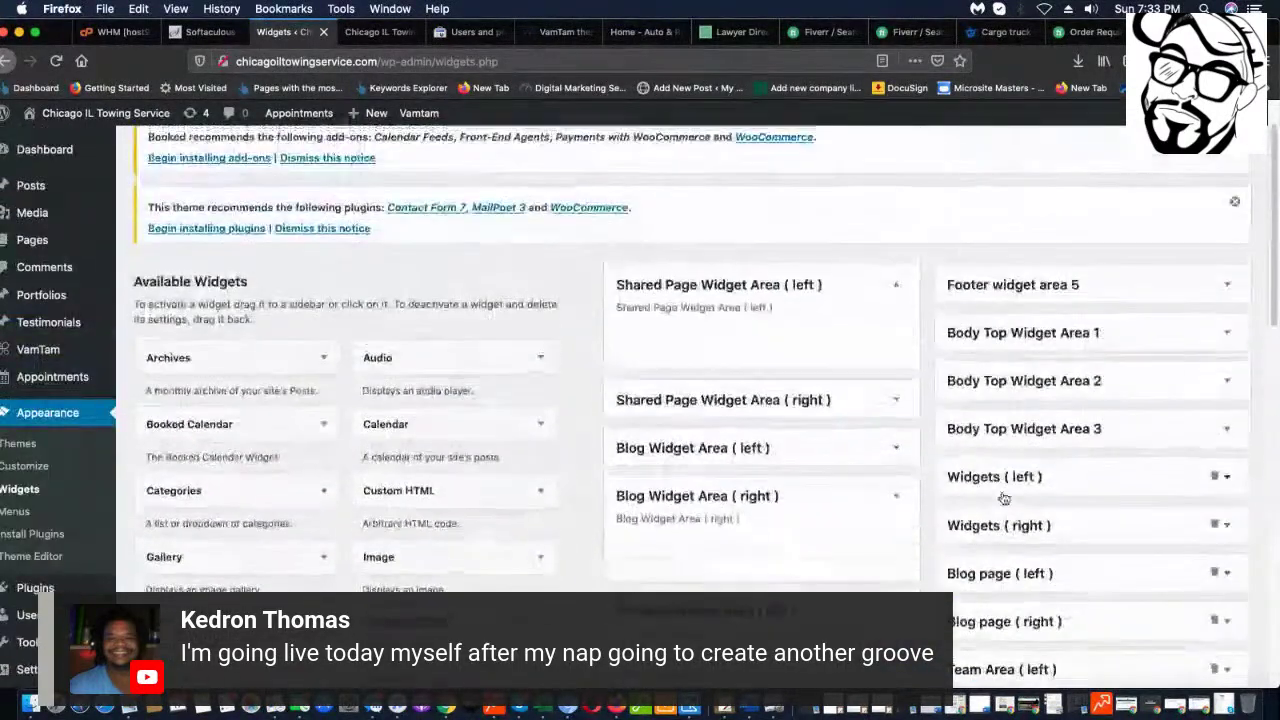
pyautogui.click(1100, 297)
pyautogui.click(1100, 412)
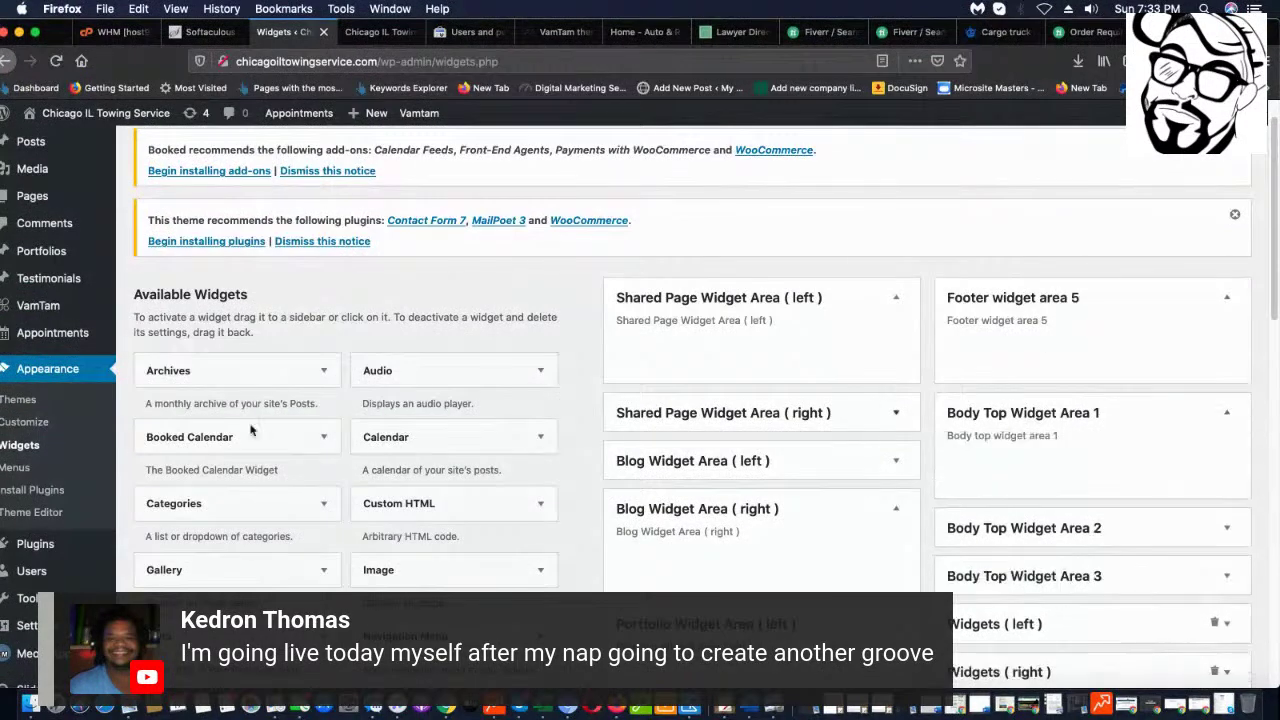
# - Return to the live Chicago IL Towing site and scroll down to FAQ'S & News
pyautogui.click(352, 36)
pyautogui.scroll(-8, 586, 423)
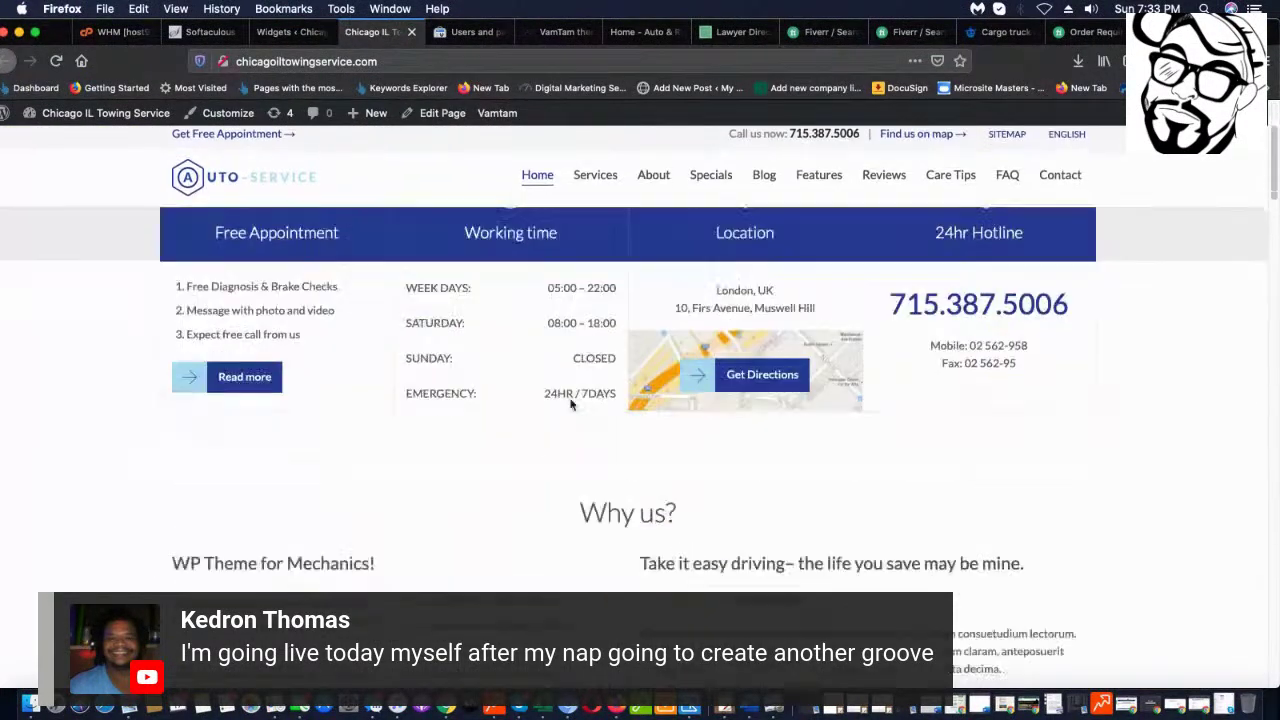
pyautogui.scroll(3, 467, 345)
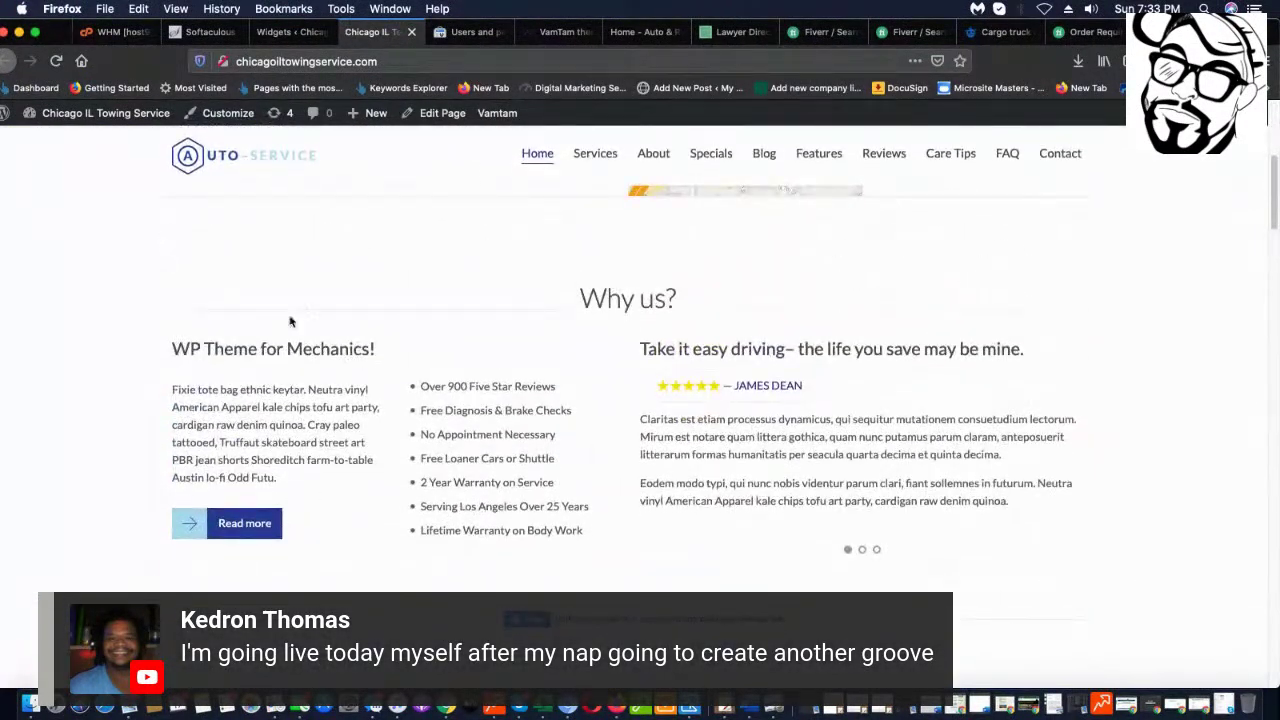
pyautogui.scroll(-1, 952, 366)
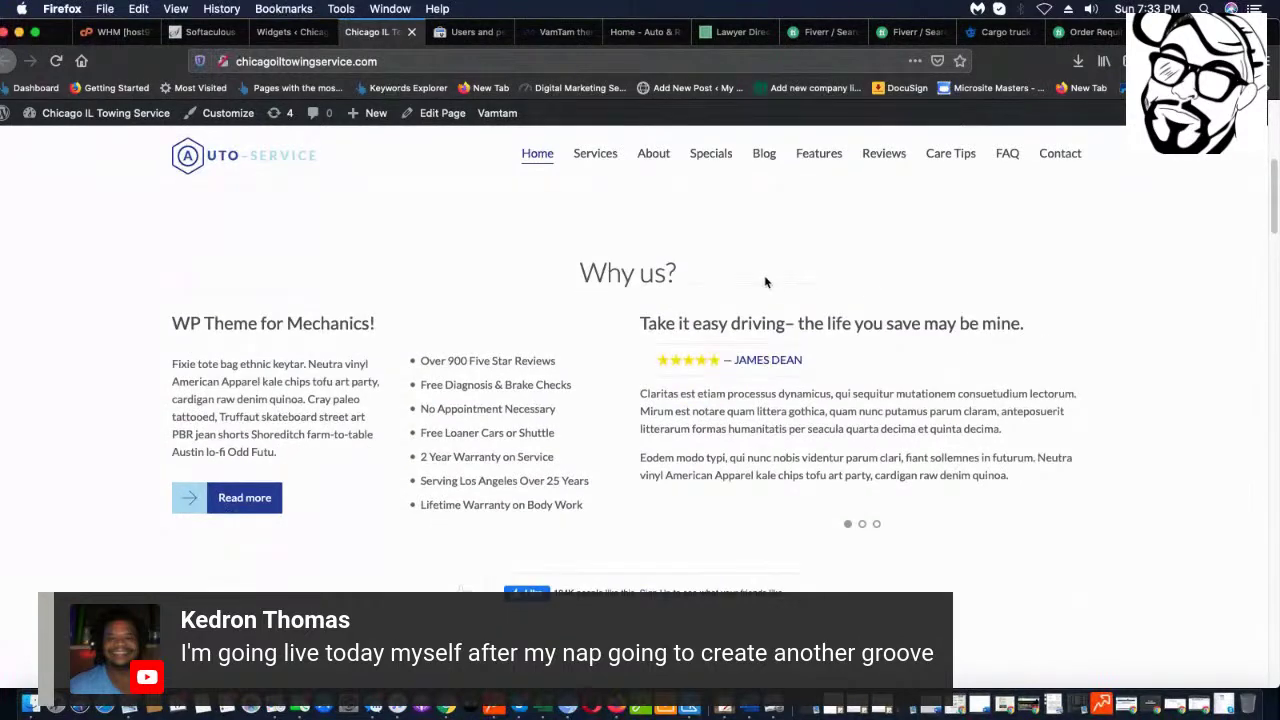
pyautogui.scroll(-5, 843, 329)
pyautogui.scroll(-3, 765, 330)
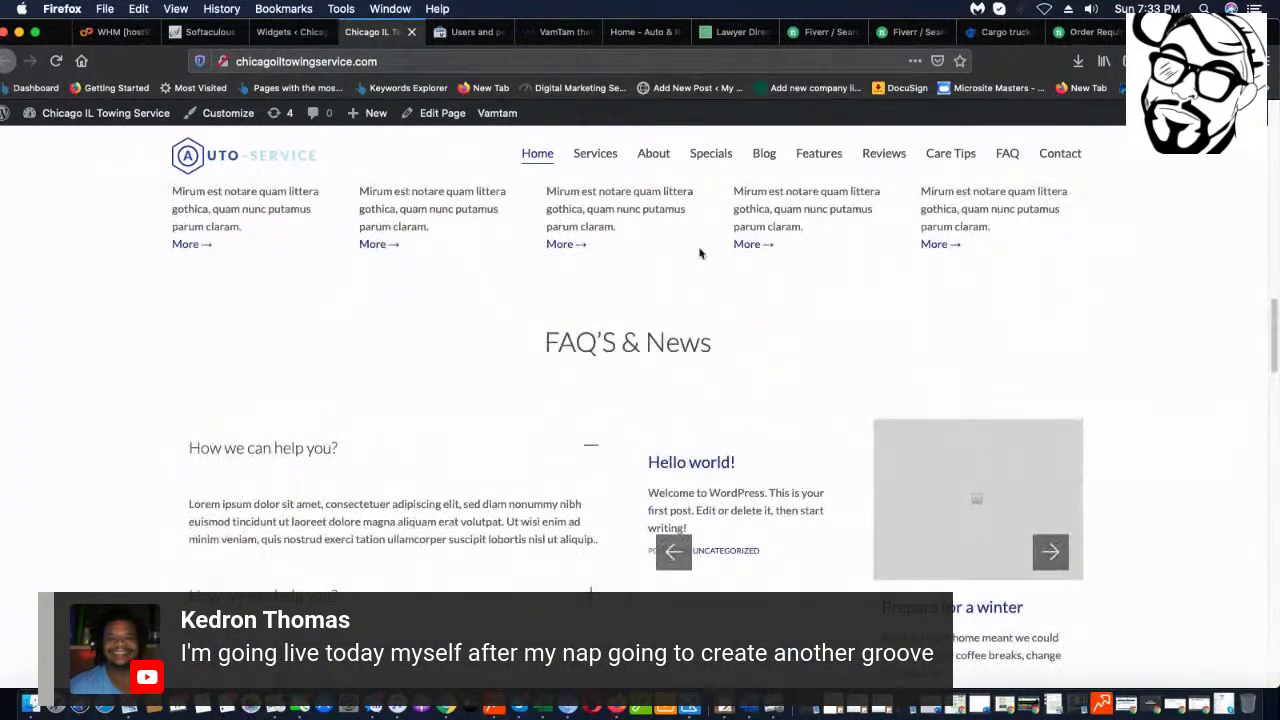
pyautogui.scroll(-4, 1107, 437)
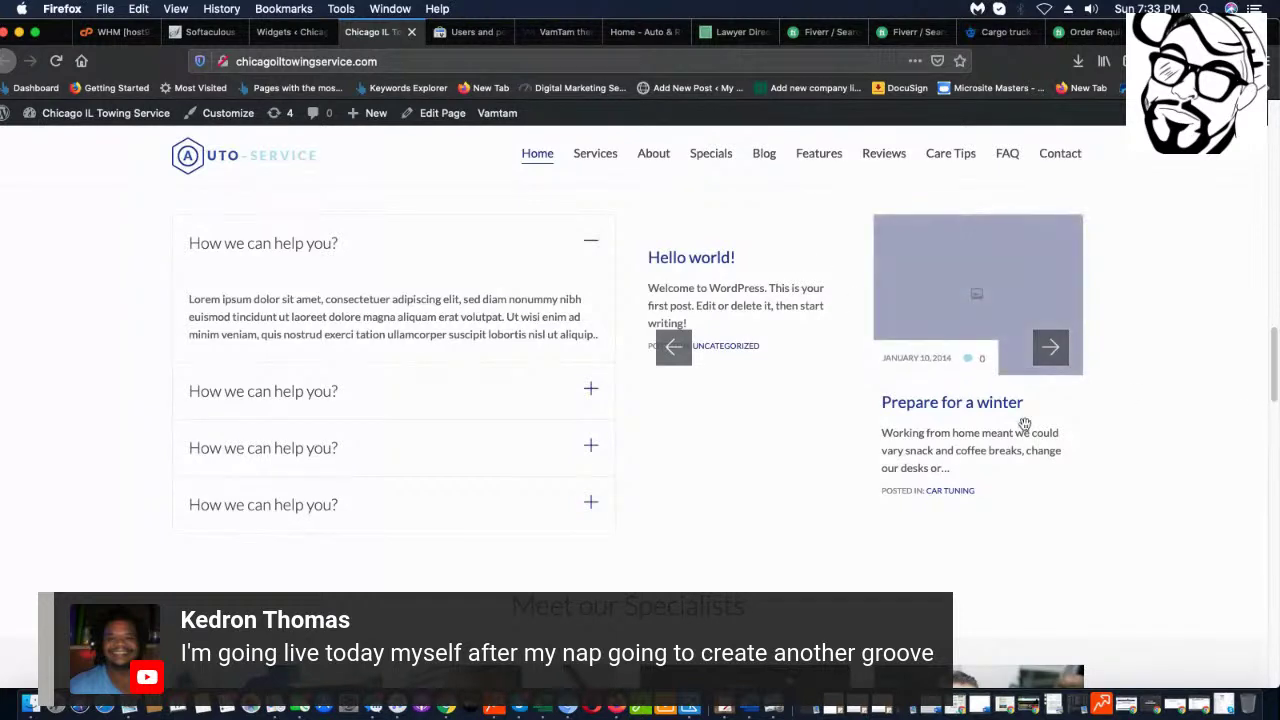
# - Advance the news carousel twice and open the 'We may brave human laws' post
pyautogui.click(1046, 352)
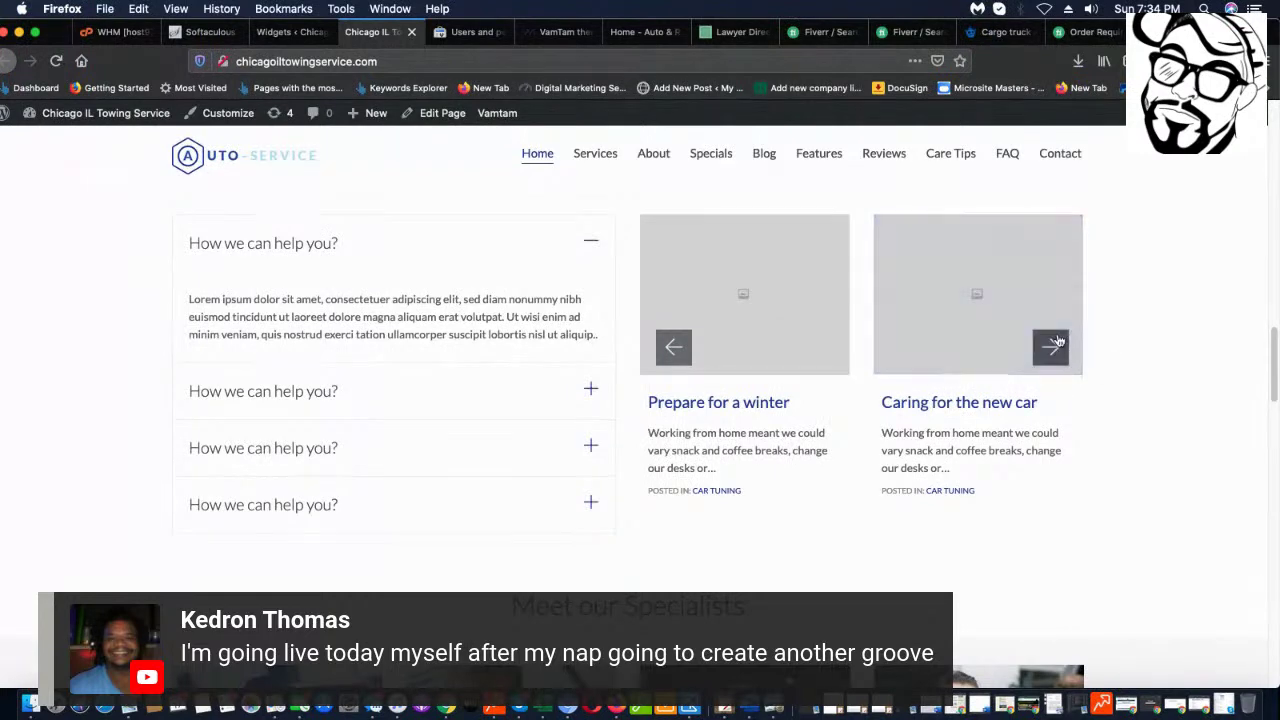
pyautogui.click(1050, 348)
pyautogui.click(1058, 336)
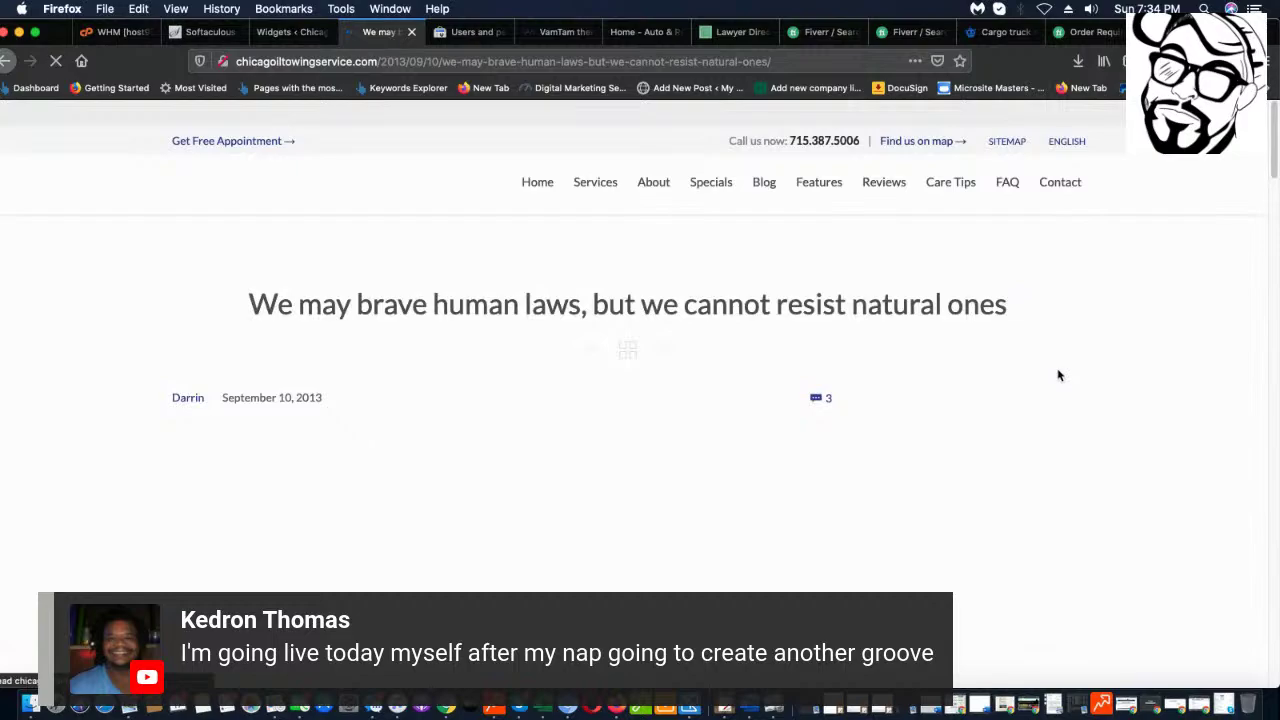
# - Scroll through the 'We may brave human laws' post, then return home via the site logo
pyautogui.scroll(-15, 820, 414)
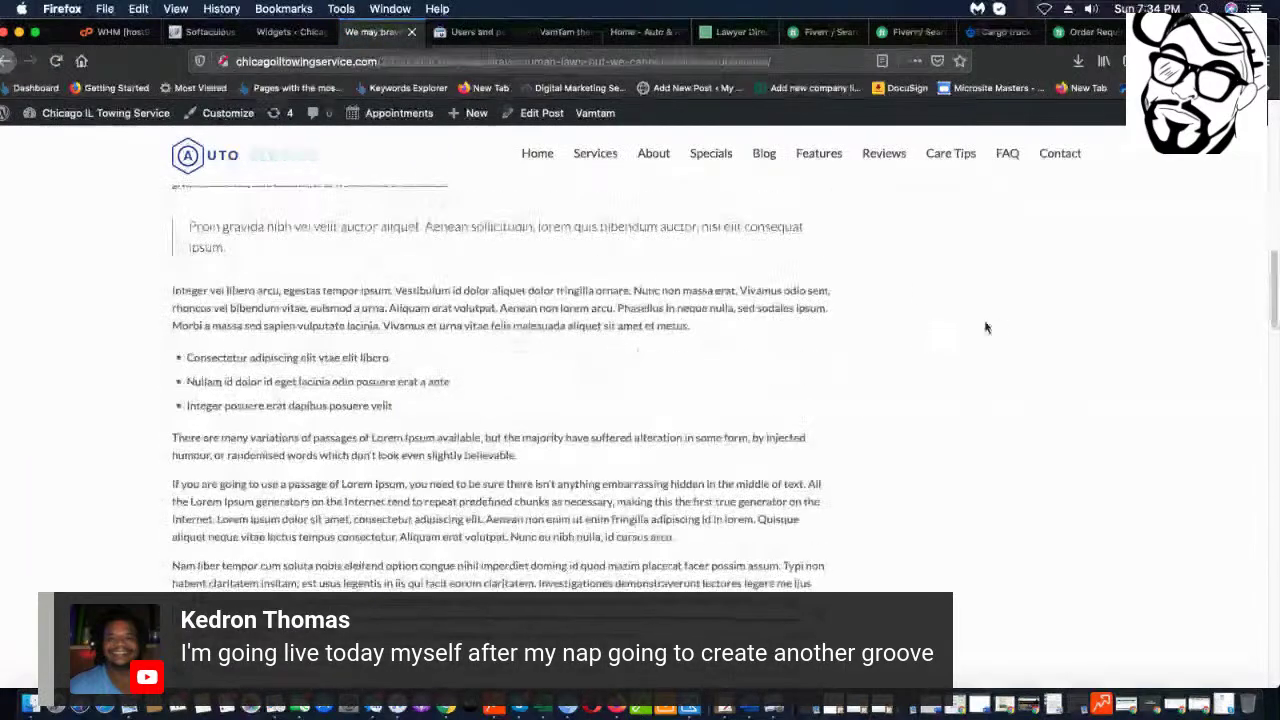
pyautogui.scroll(-10, 489, 466)
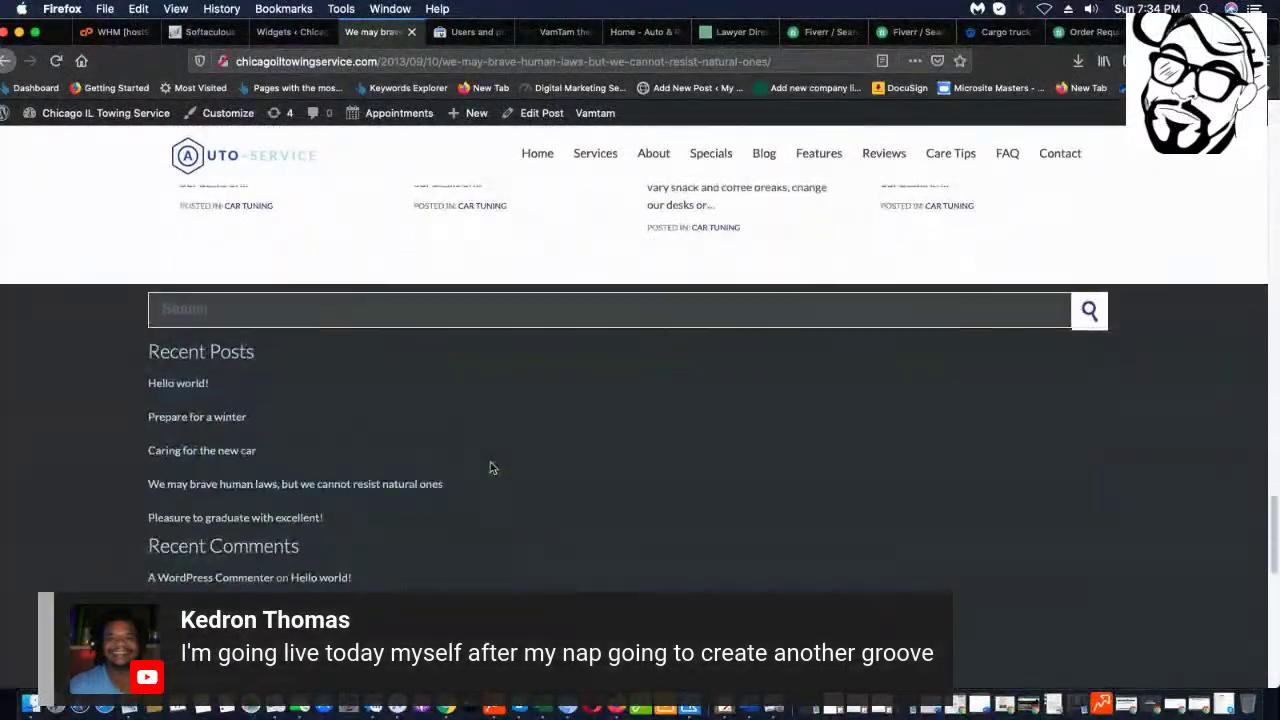
pyautogui.scroll(6, 497, 477)
pyautogui.scroll(15, 490, 500)
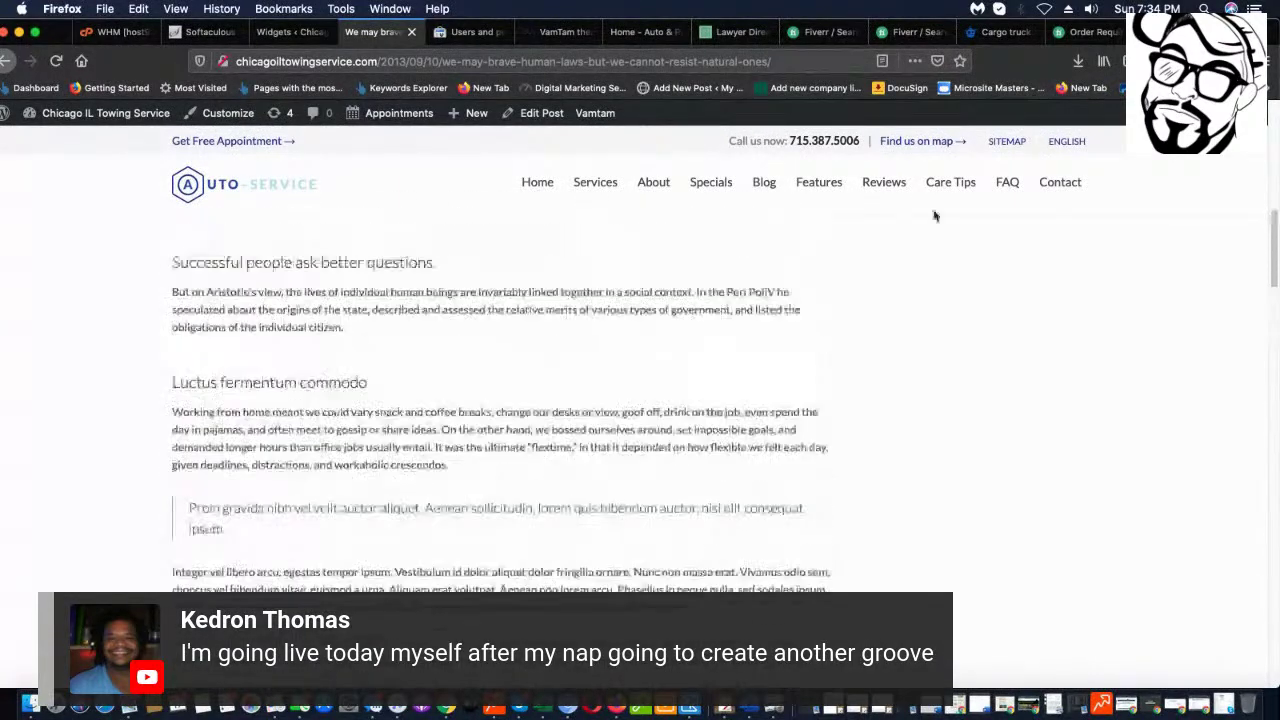
pyautogui.scroll(1, 440, 215)
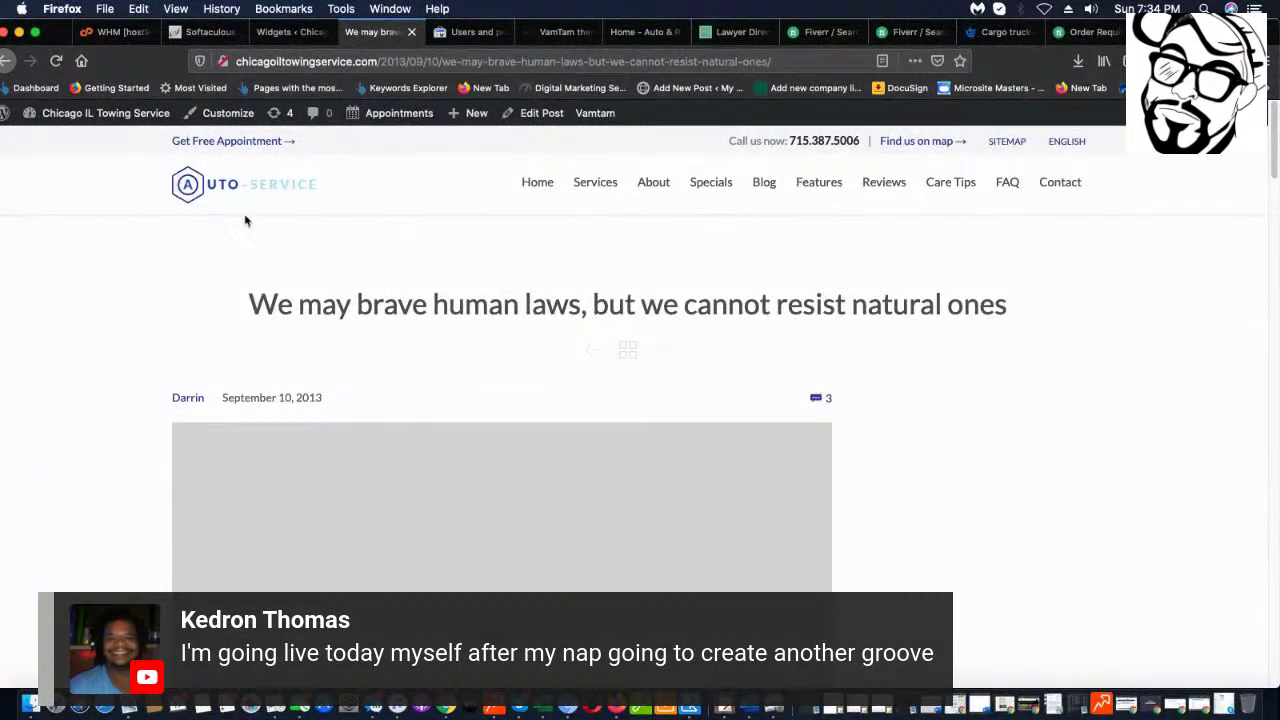
pyautogui.scroll(-1, 123, 363)
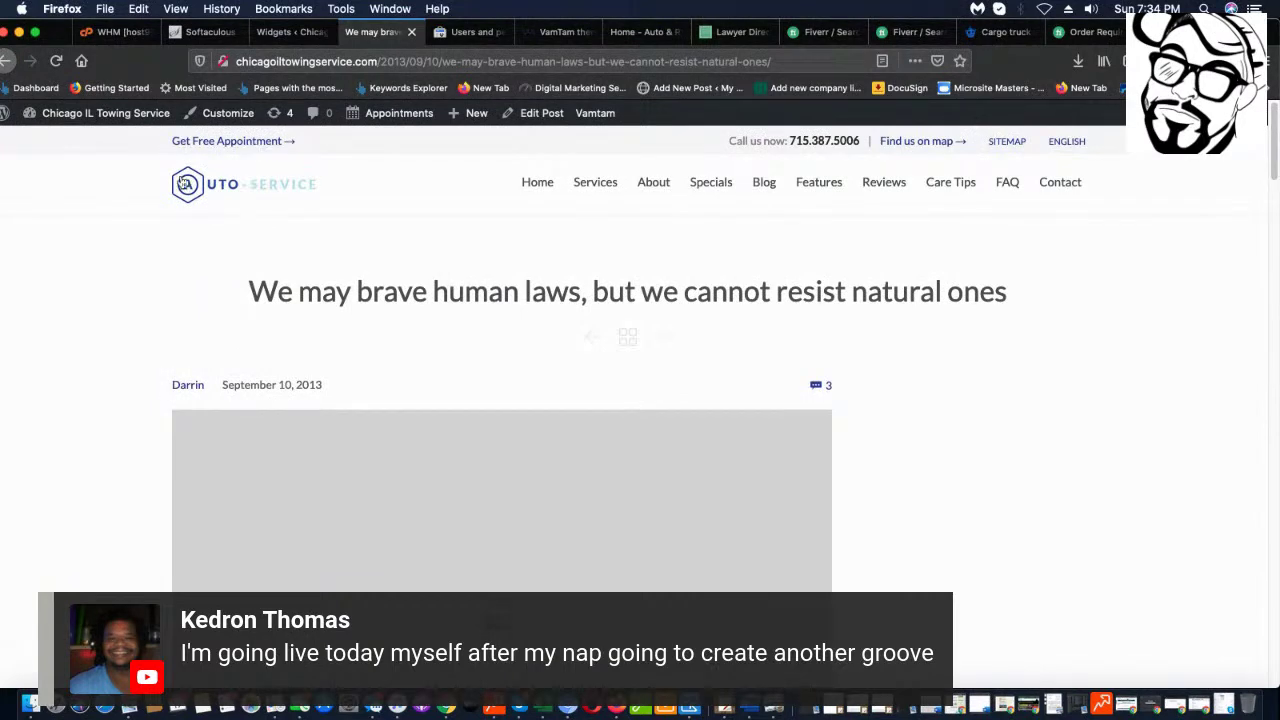
pyautogui.click(235, 184)
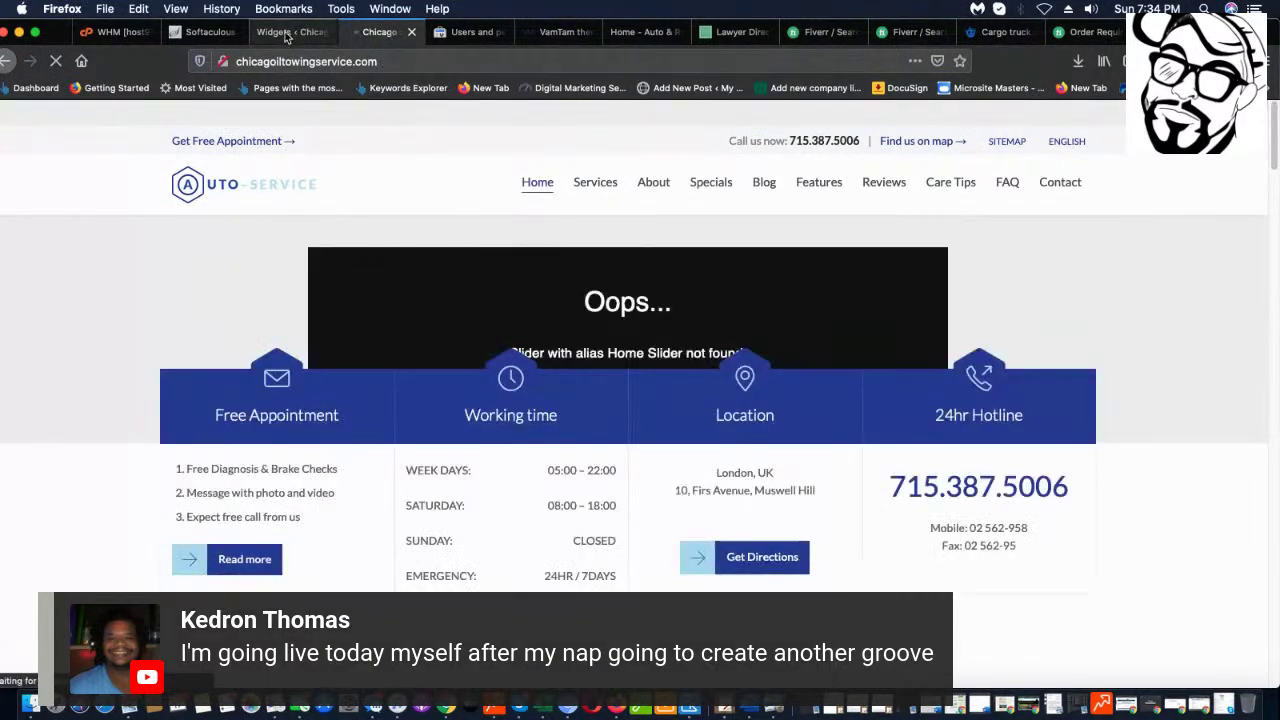
# - Go back to the Widgets admin tab and open the Slider Revolution 6.2.2 dashboard
pyautogui.click(290, 31)
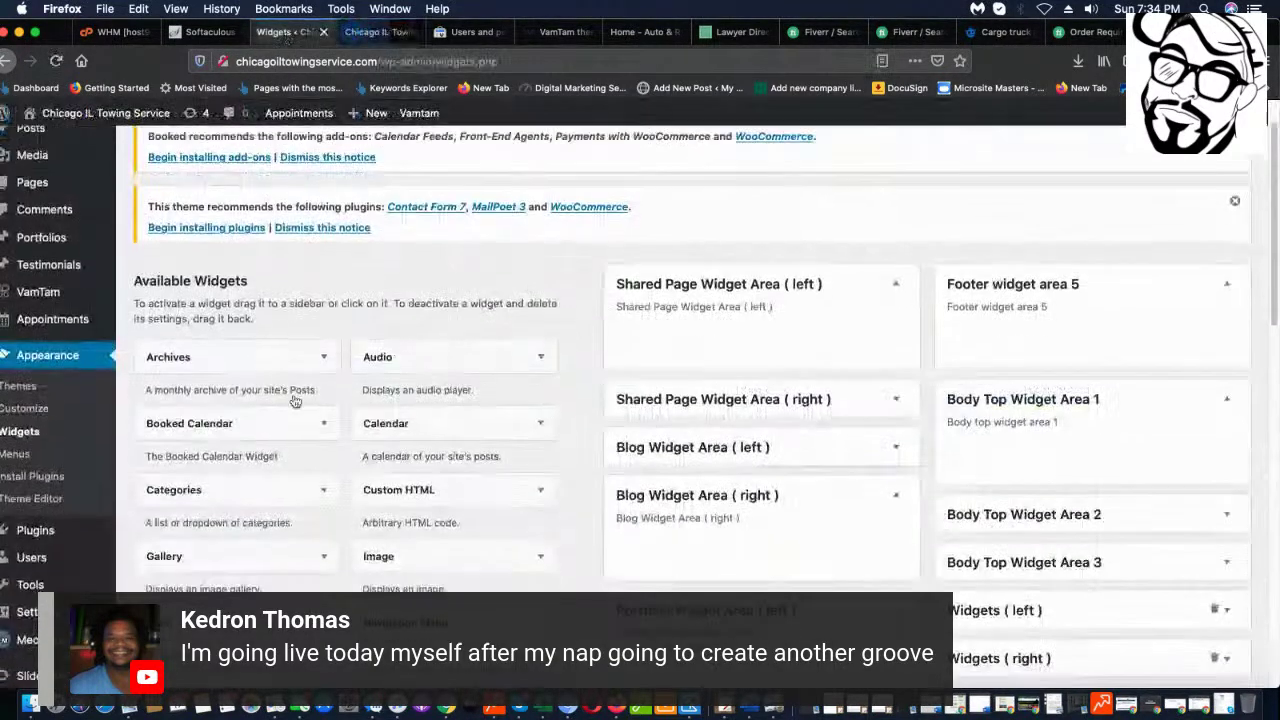
pyautogui.scroll(-1, 29, 601)
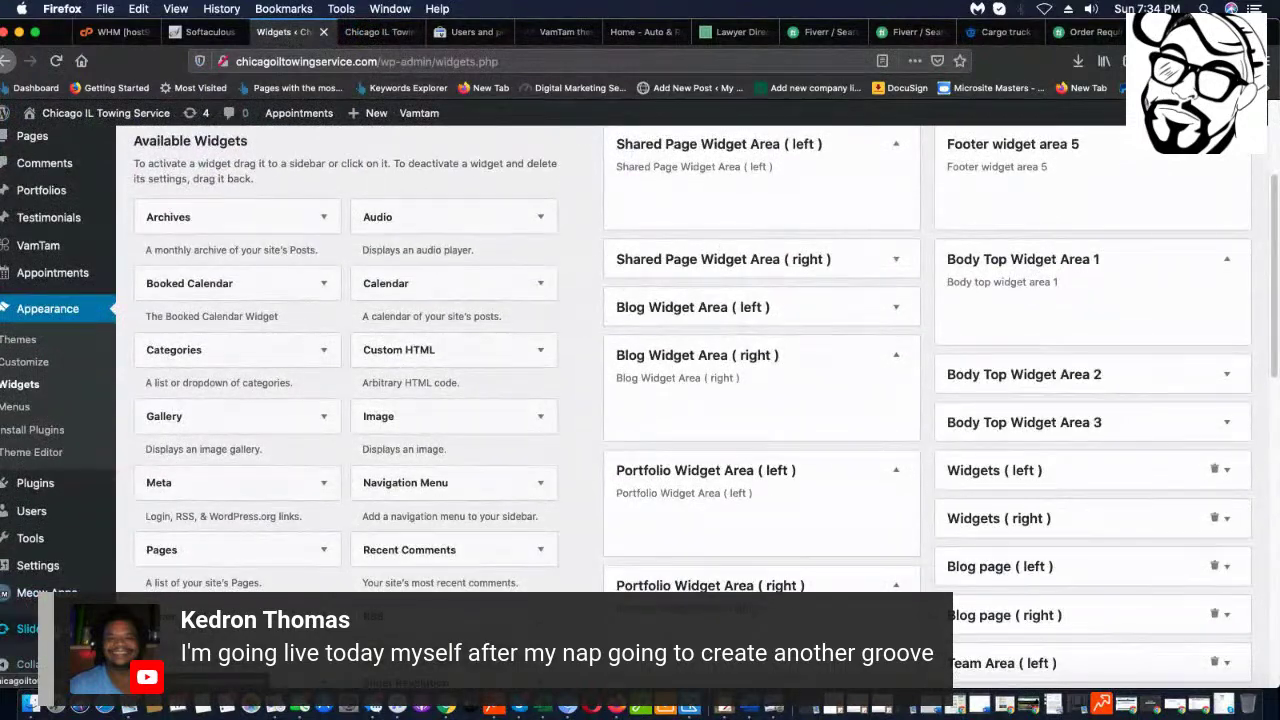
pyautogui.click(29, 628)
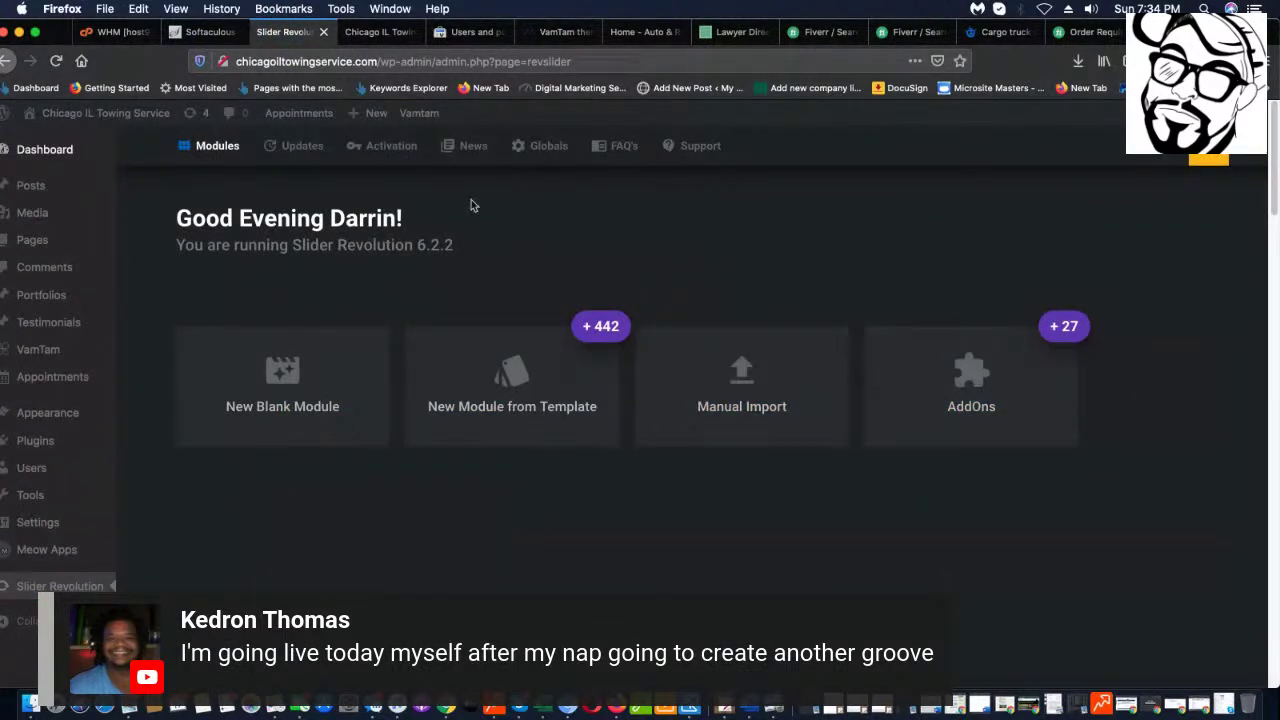
# - Open Slider Revolution's registration panel and choose 'I have a Purchase Code'
pyautogui.moveTo(1222, 152)
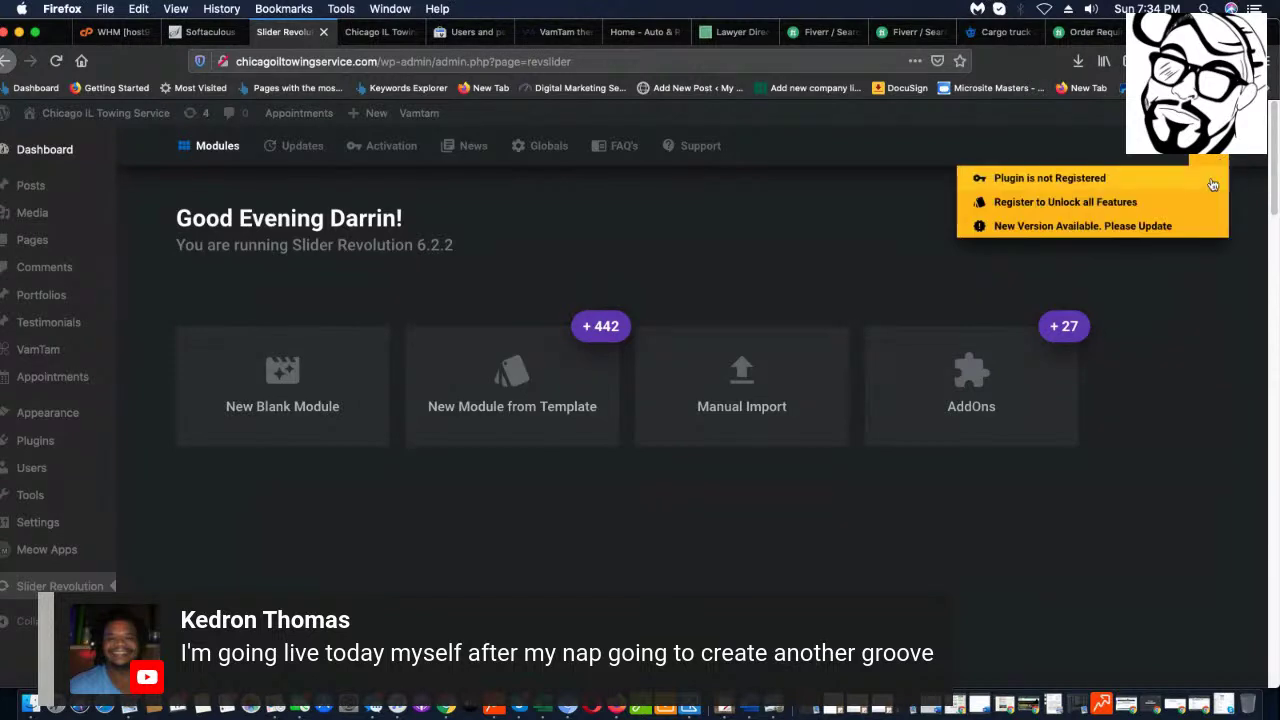
pyautogui.click(1104, 232)
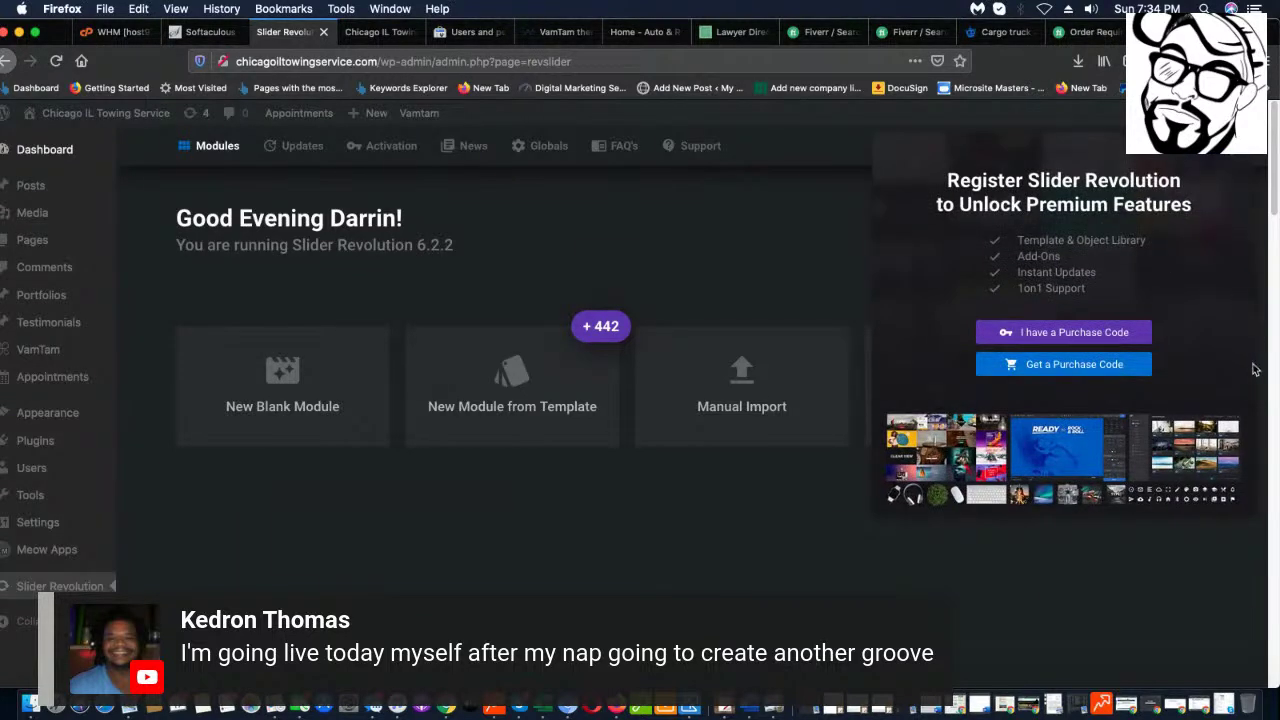
pyautogui.click(1082, 332)
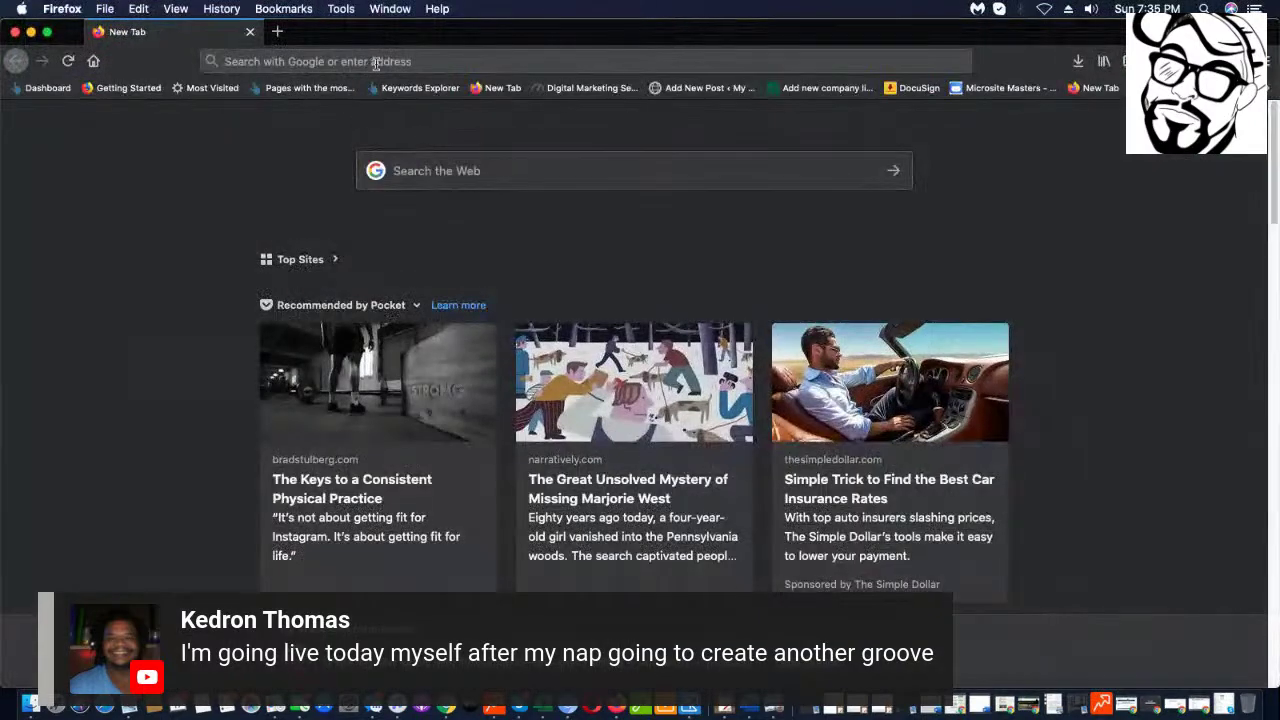
# - Load pmtindy.com and scroll through the Prime Towing homepage to its Why us? section
pyautogui.click(373, 62)
pyautogui.write('pmtindy.com/')
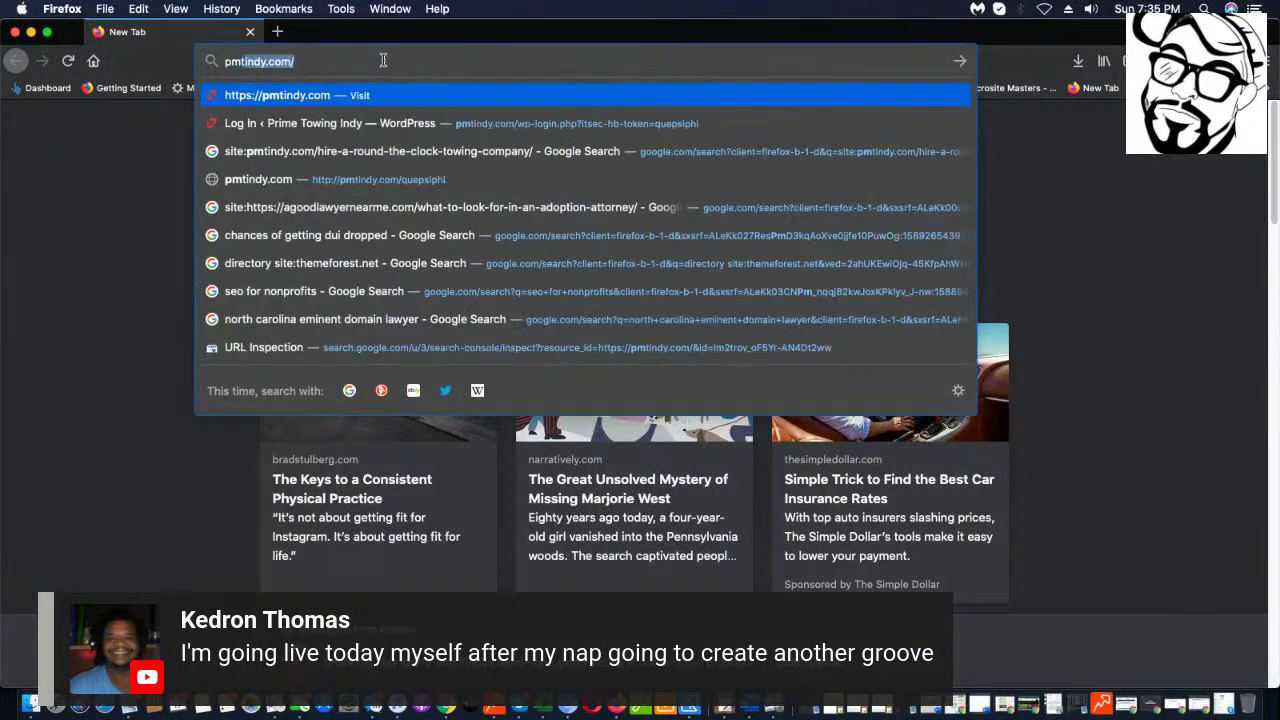
pyautogui.press('Return')
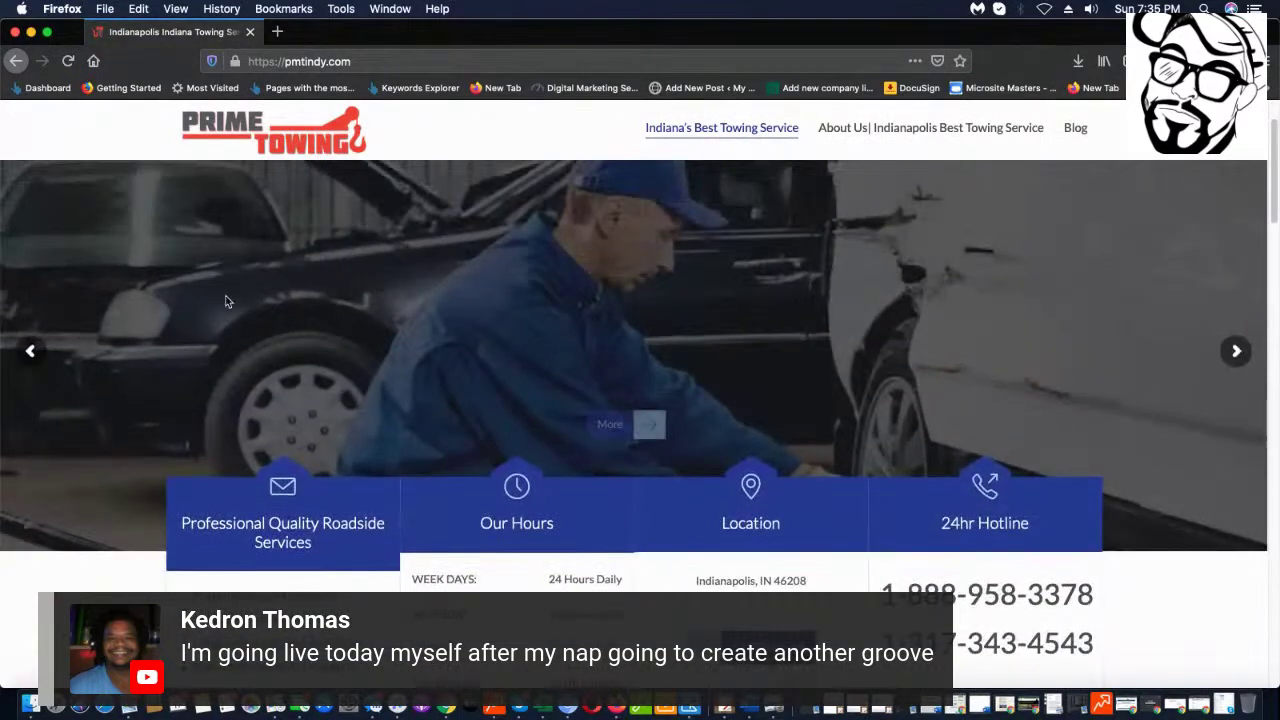
pyautogui.scroll(-10, 737, 329)
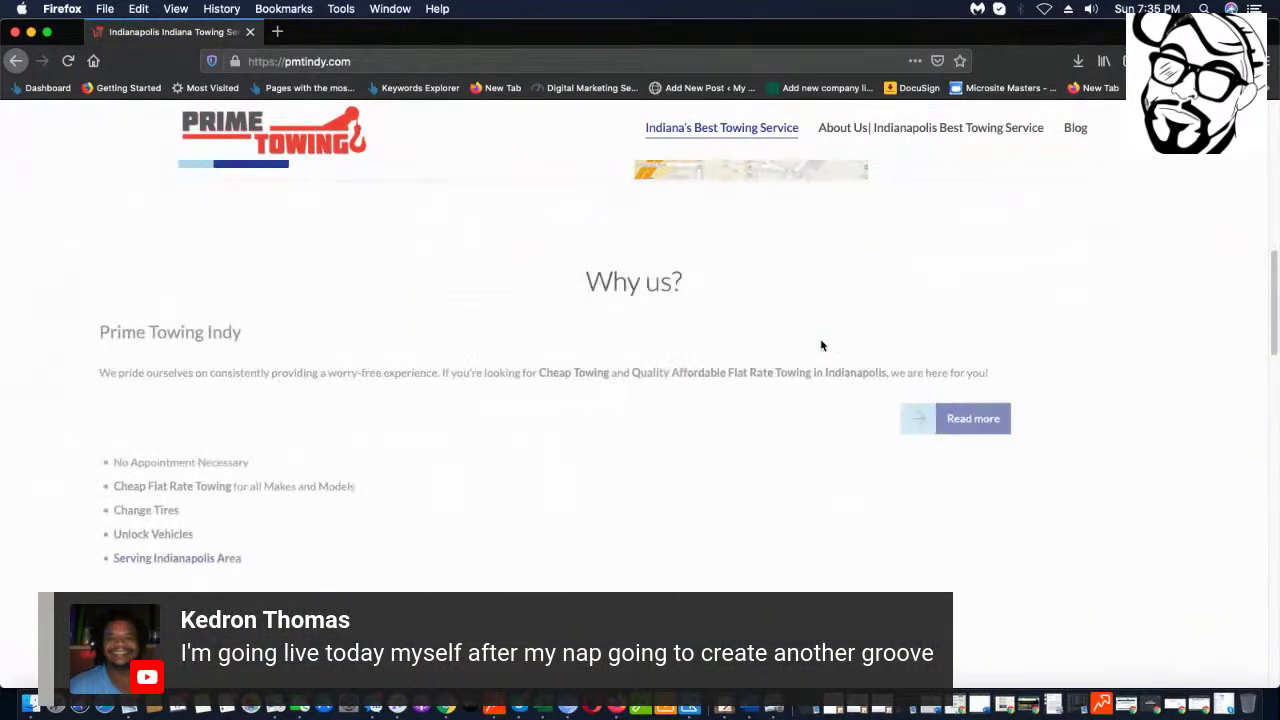
pyautogui.scroll(-8, 820, 349)
pyautogui.scroll(-10, 815, 356)
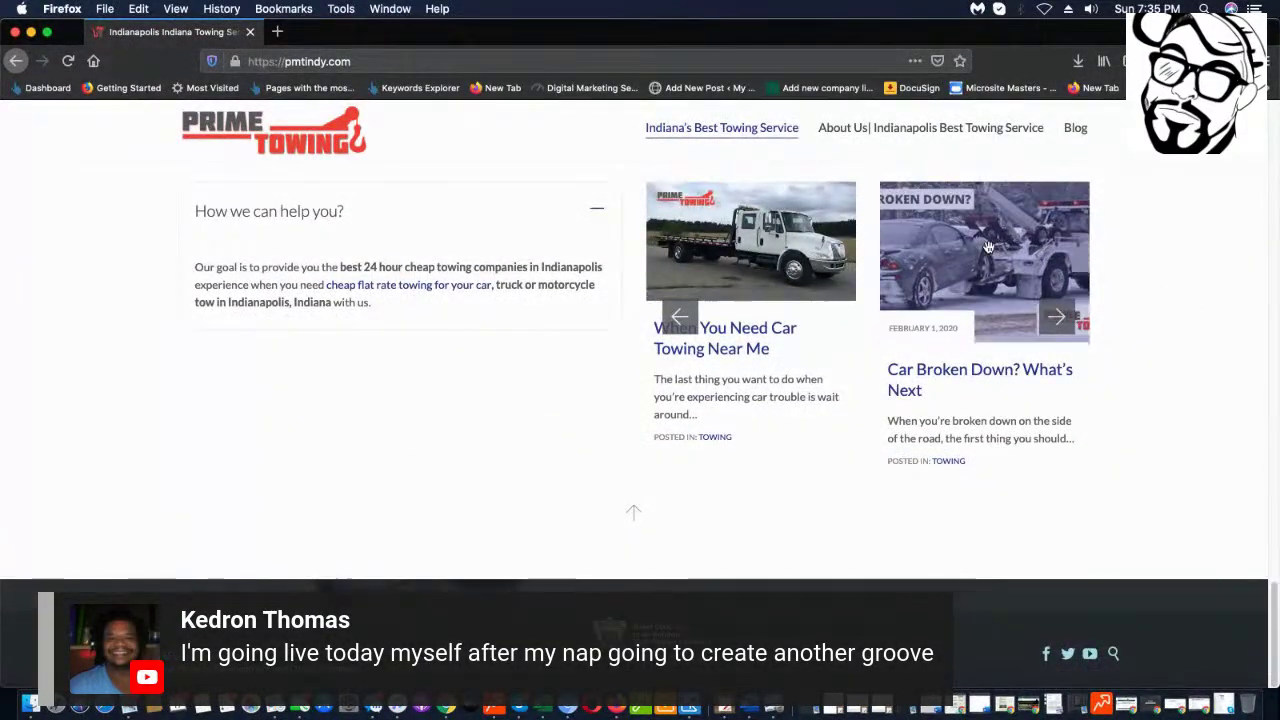
pyautogui.scroll(10, 988, 246)
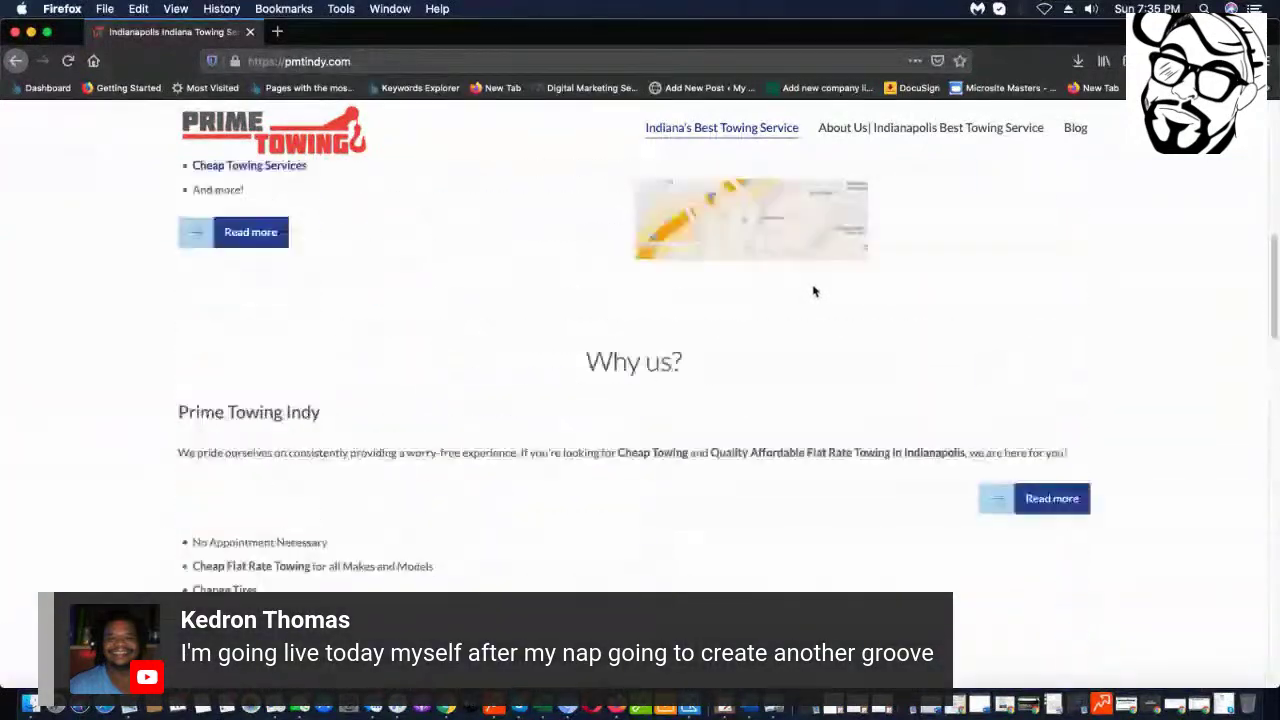
pyautogui.scroll(10, 814, 291)
# - Open Prime Towing's About Us page and scroll through it
pyautogui.click(962, 127)
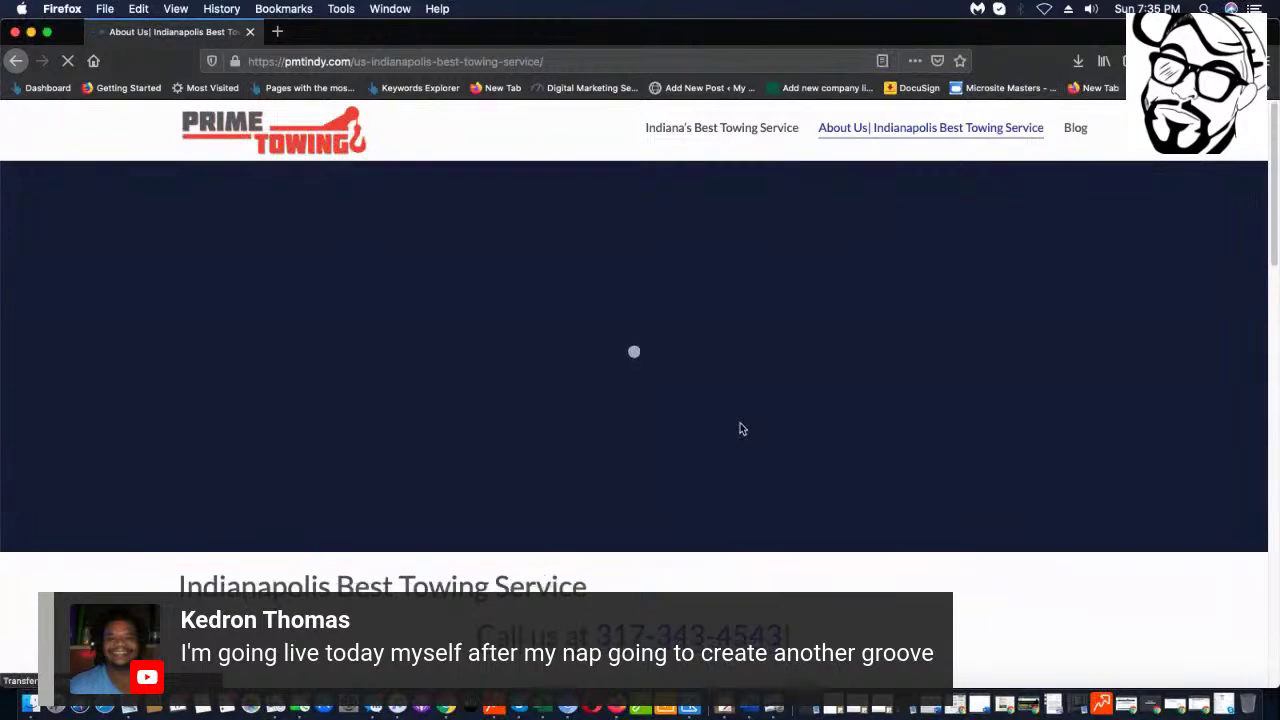
pyautogui.scroll(-10, 737, 420)
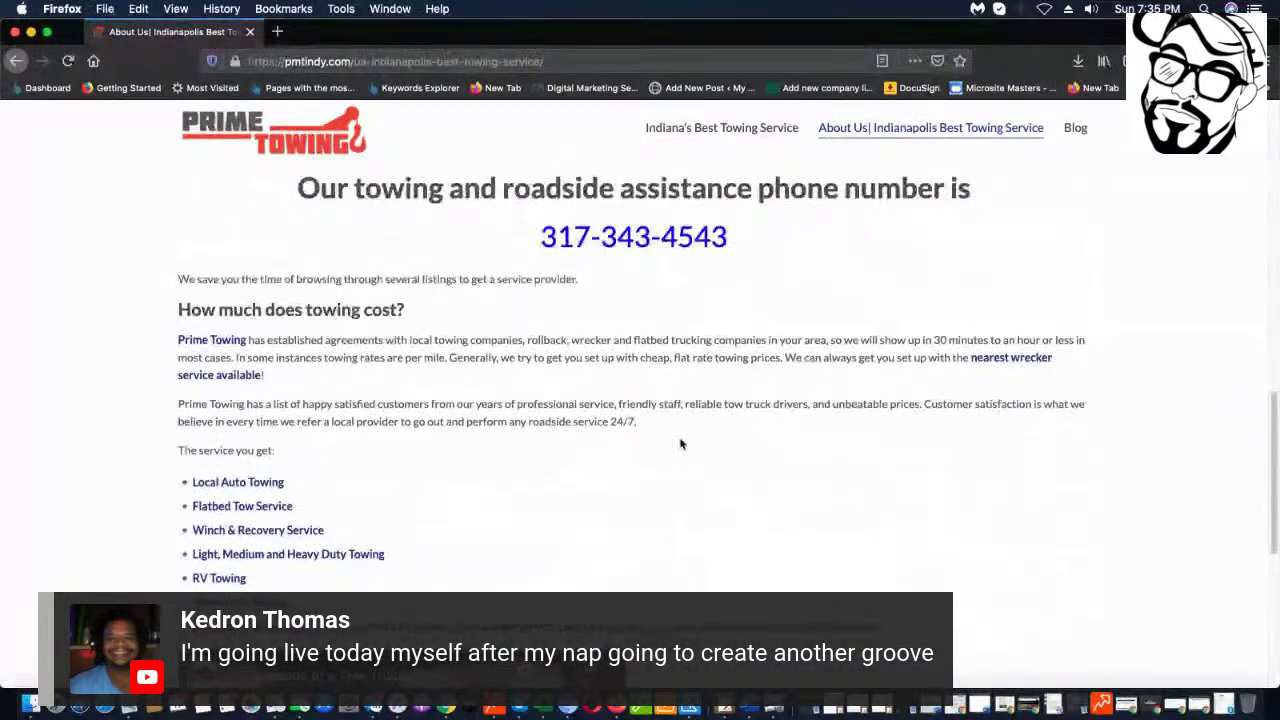
pyautogui.scroll(-5, 680, 444)
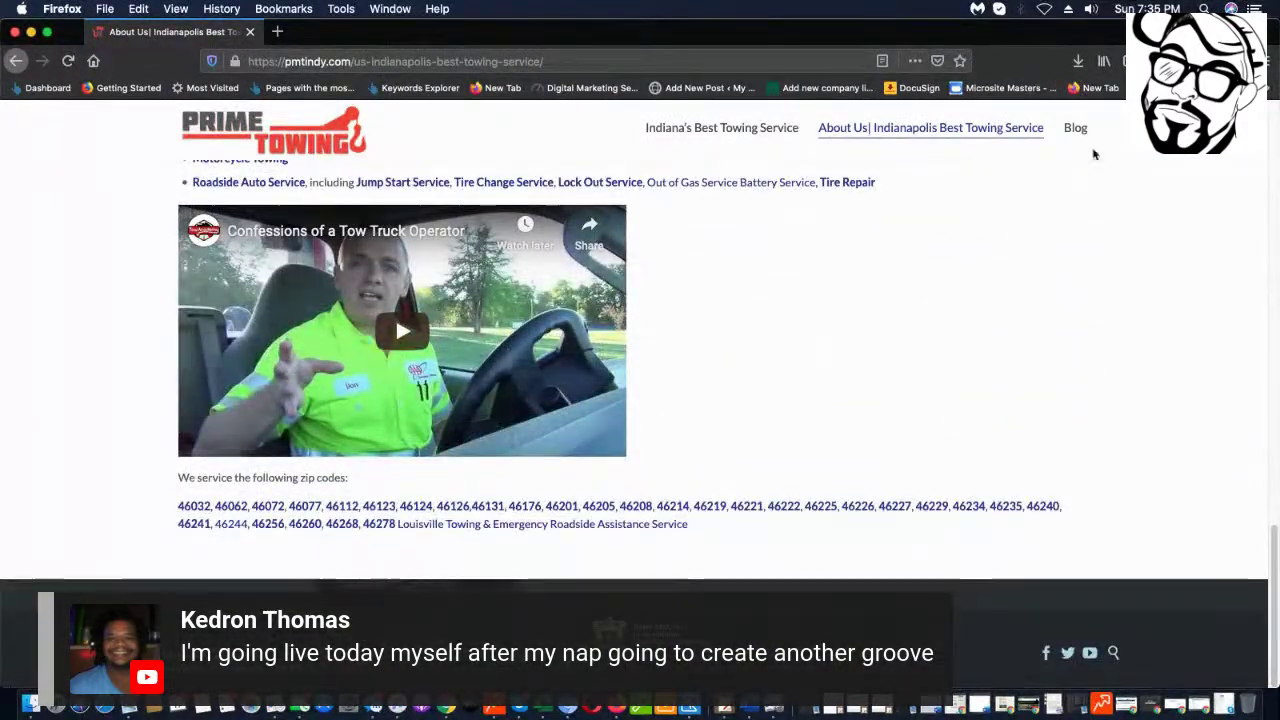
pyautogui.scroll(5, 1094, 154)
# - Browse the Blog > Towing category posts, then go back to About Us
pyautogui.moveTo(1085, 140)
pyautogui.click(1087, 168)
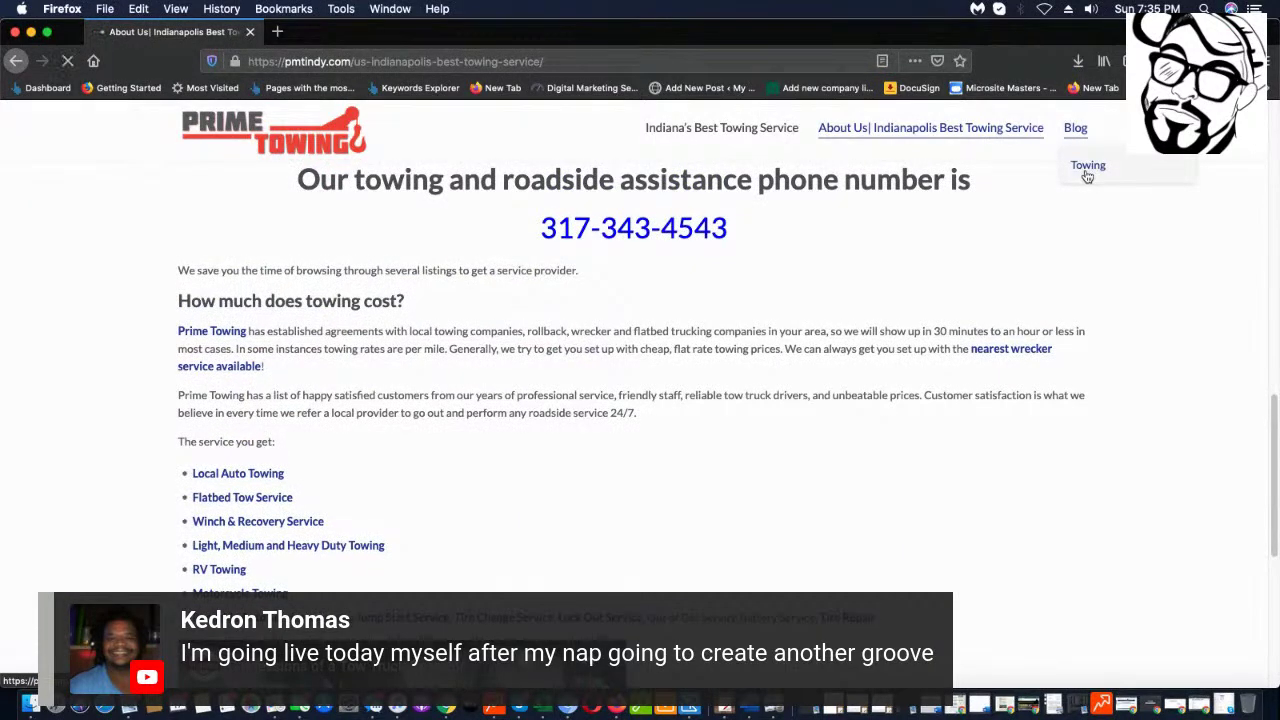
pyautogui.scroll(-3, 1048, 511)
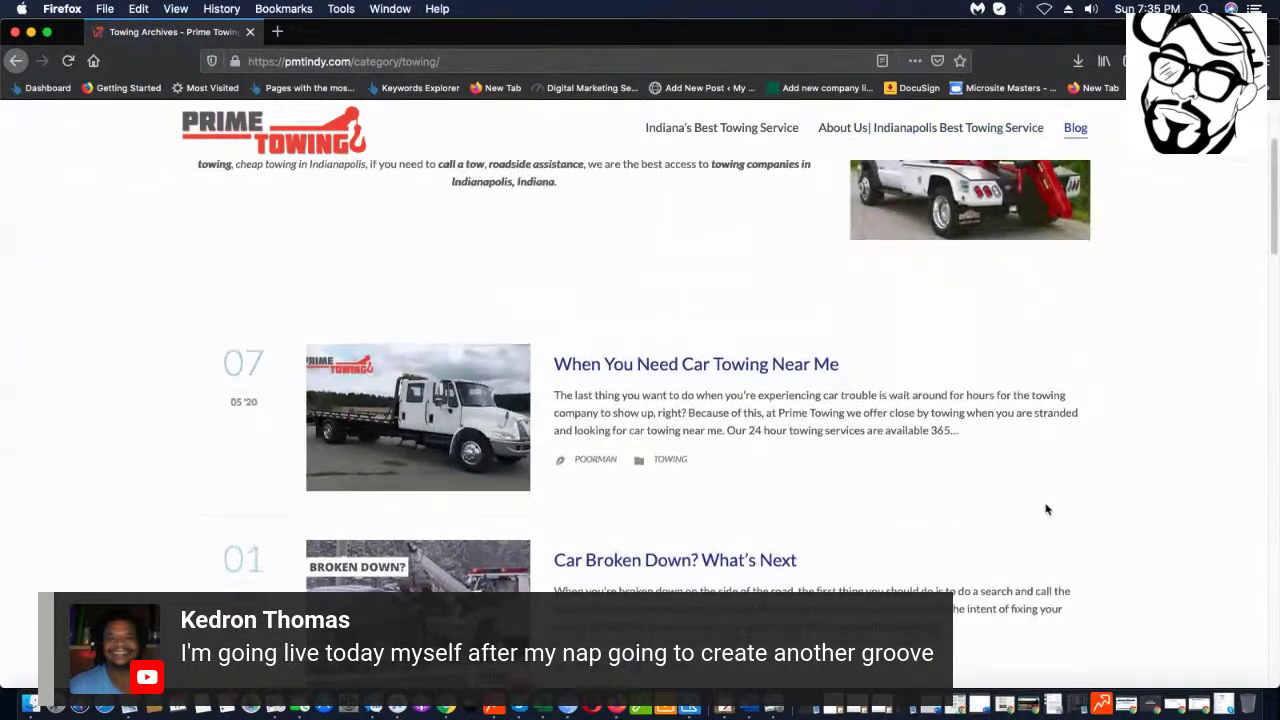
pyautogui.scroll(-15, 1048, 511)
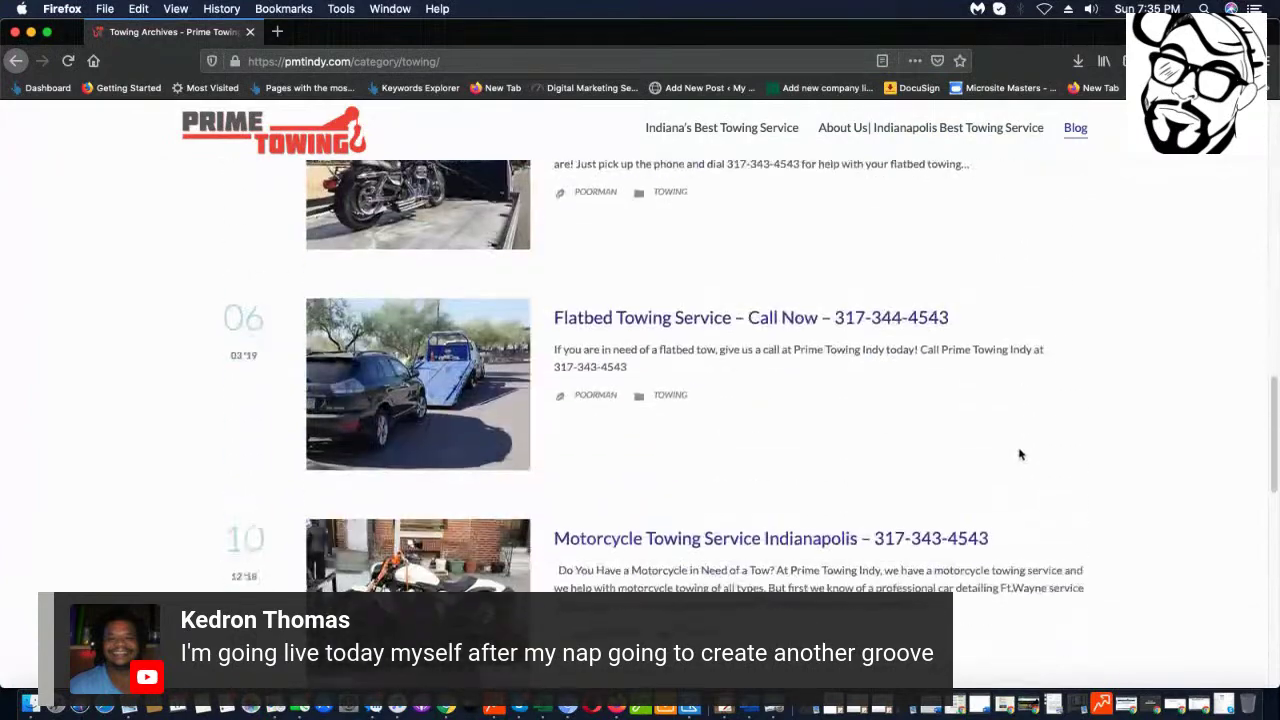
pyautogui.scroll(-15, 1021, 455)
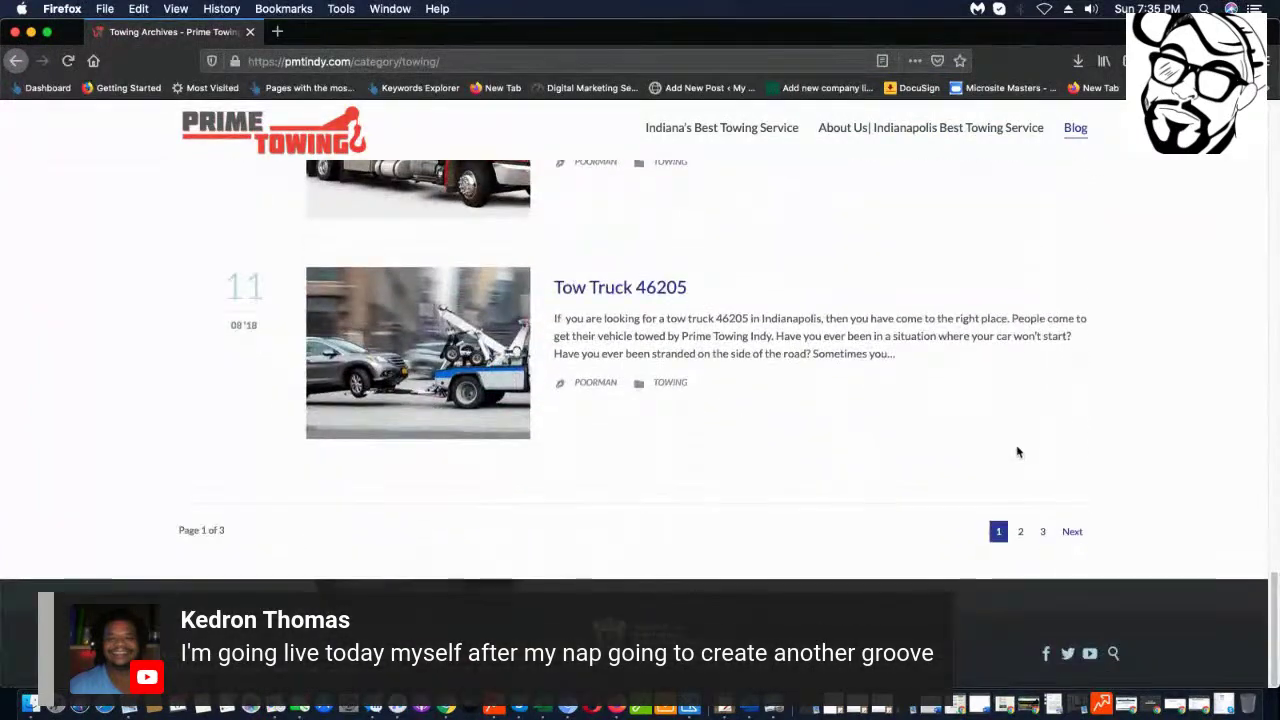
pyautogui.scroll(20, 1018, 452)
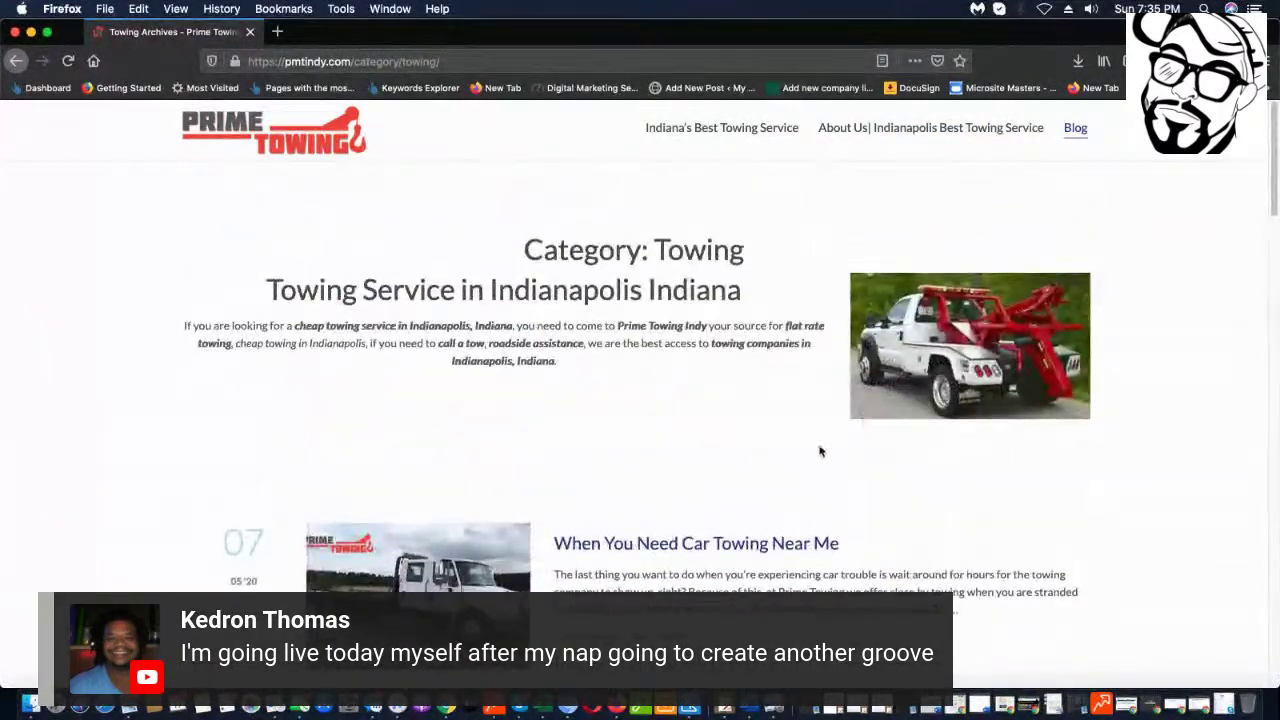
pyautogui.click(16, 64)
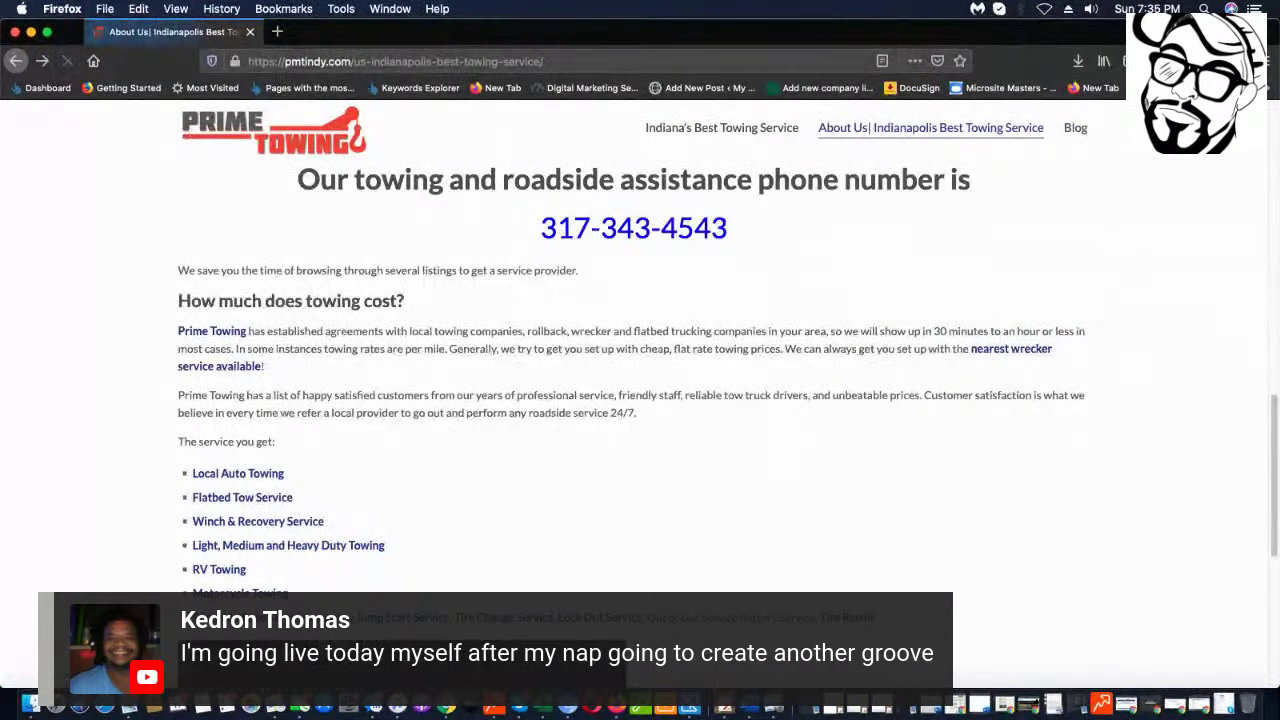
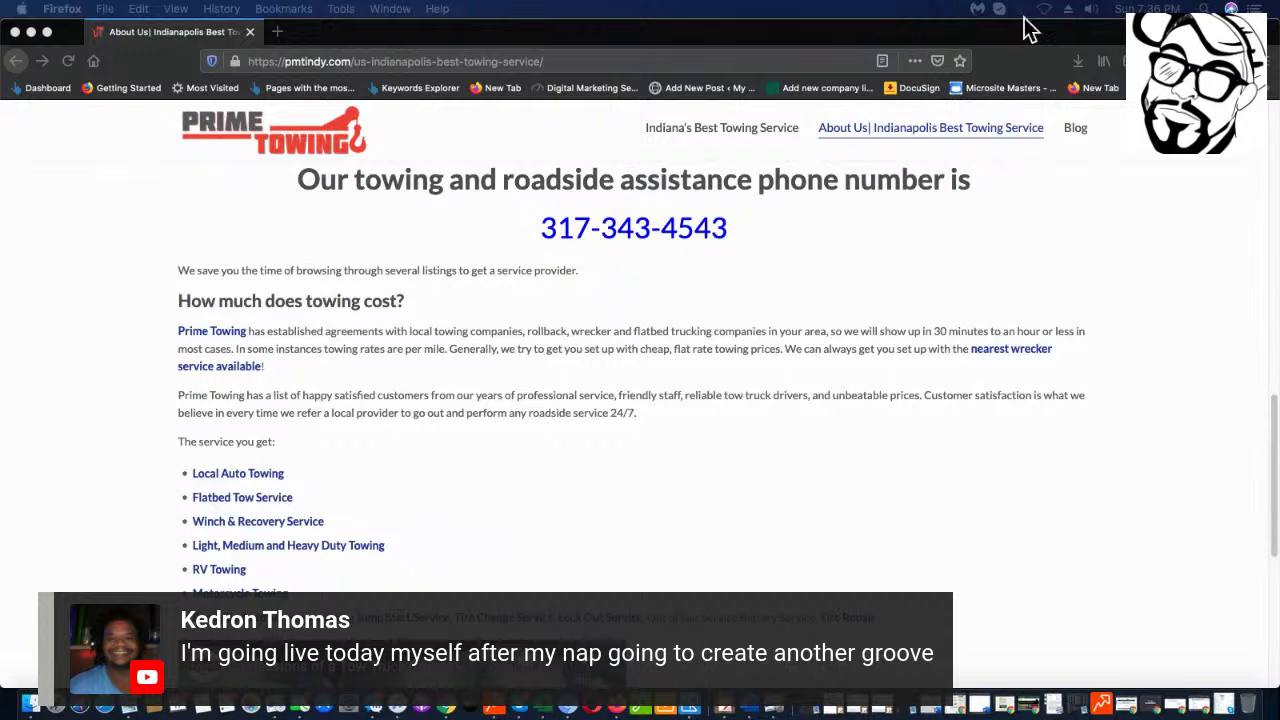
# - Leave the Prime Towing site for the Chicago IL Towing Service WordPress admin tab
pyautogui.press('super+m')
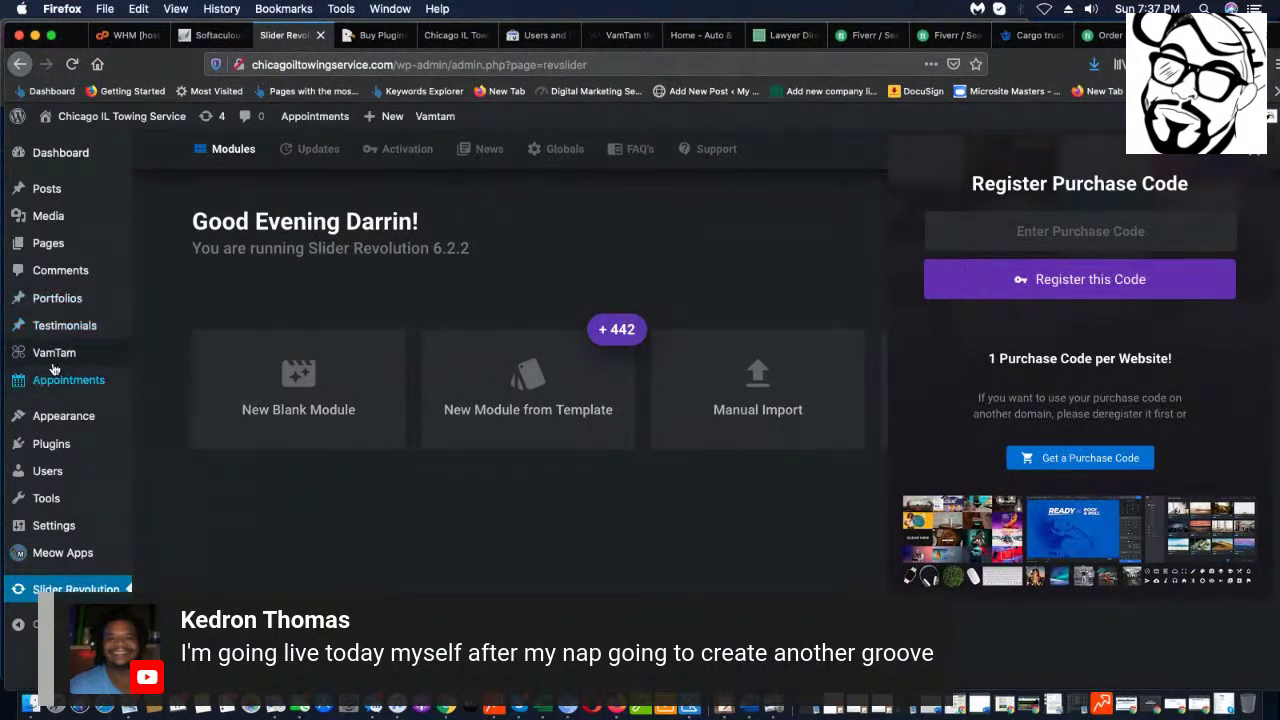
# - Go to Plugins > Add New and reveal the Upload Plugin form
pyautogui.moveTo(60, 444)
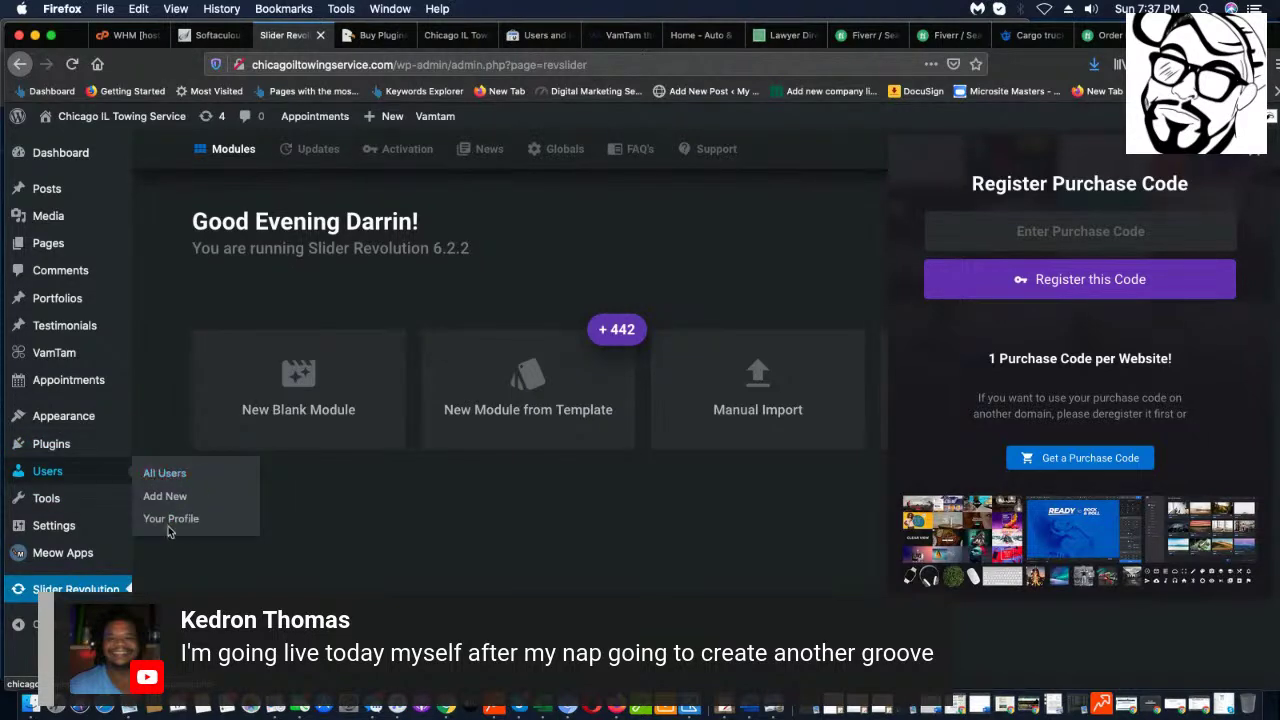
pyautogui.click(88, 452)
pyautogui.moveTo(60, 444)
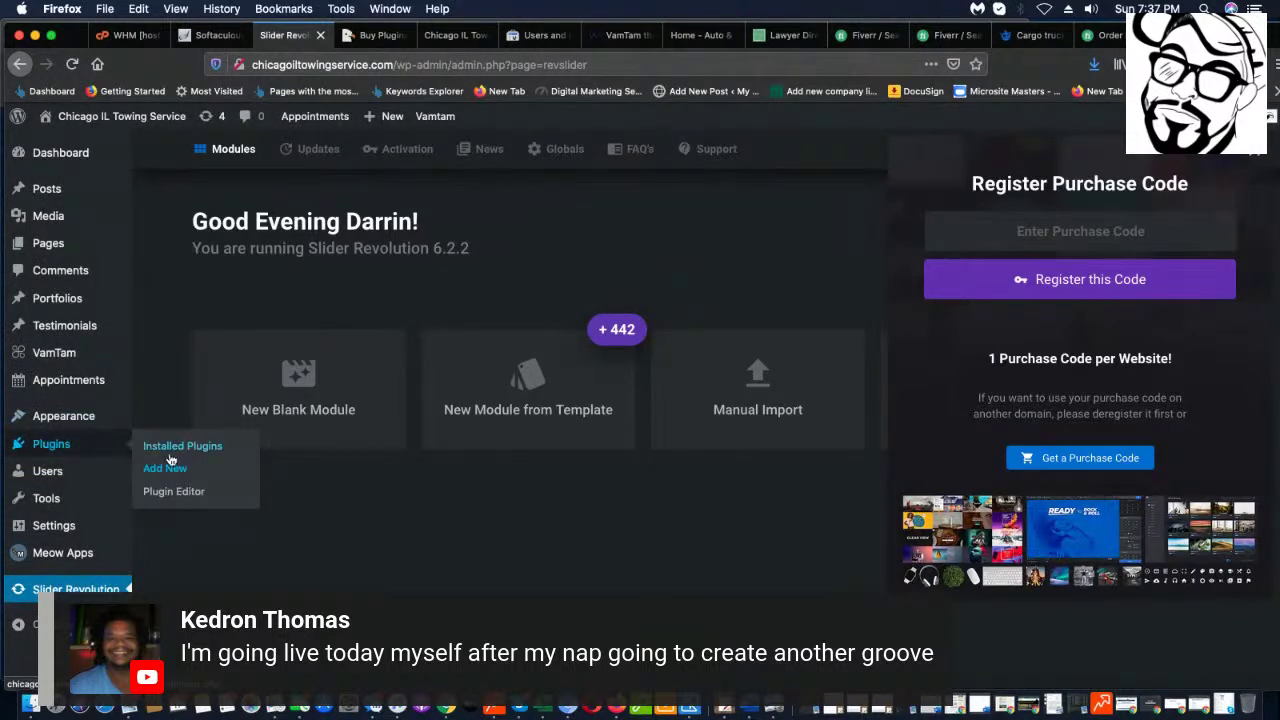
pyautogui.click(166, 469)
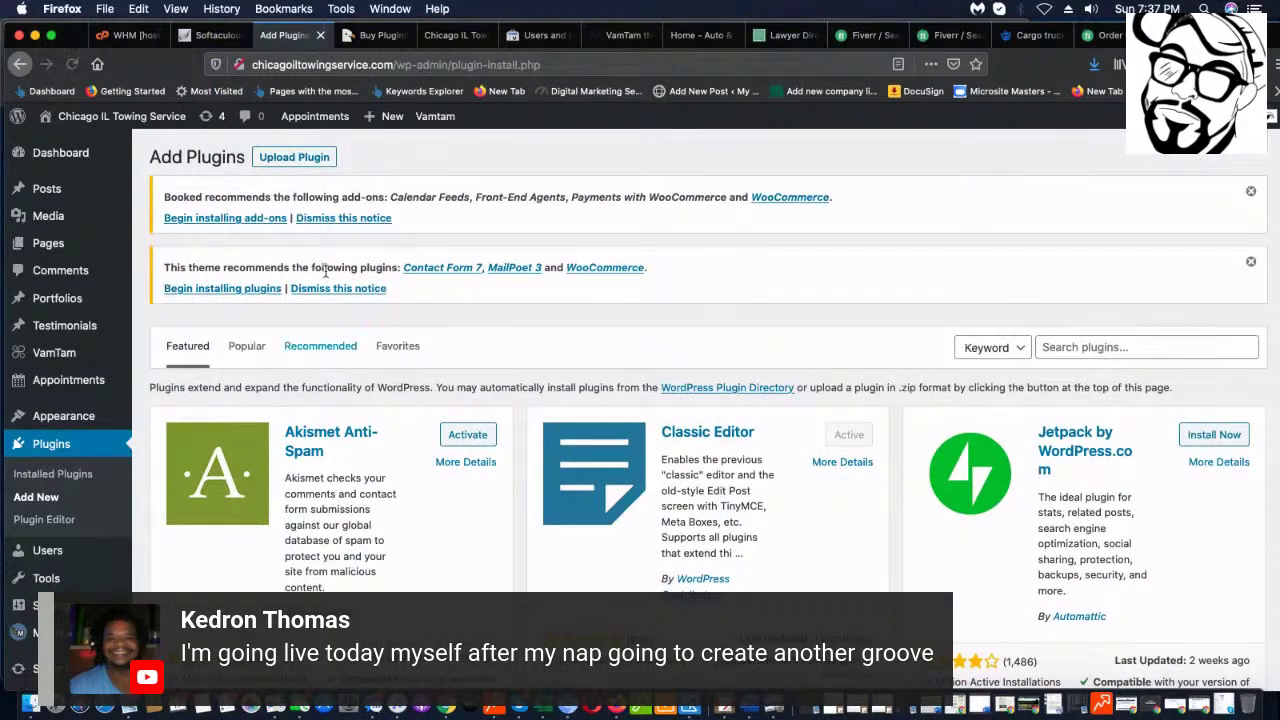
pyautogui.click(300, 162)
# - Search the file picker for the plugin zip, cancel it, and check Firefox's recent downloads
pyautogui.click(598, 446)
pyautogui.scroll(-15, 530, 220)
pyautogui.scroll(-15, 548, 268)
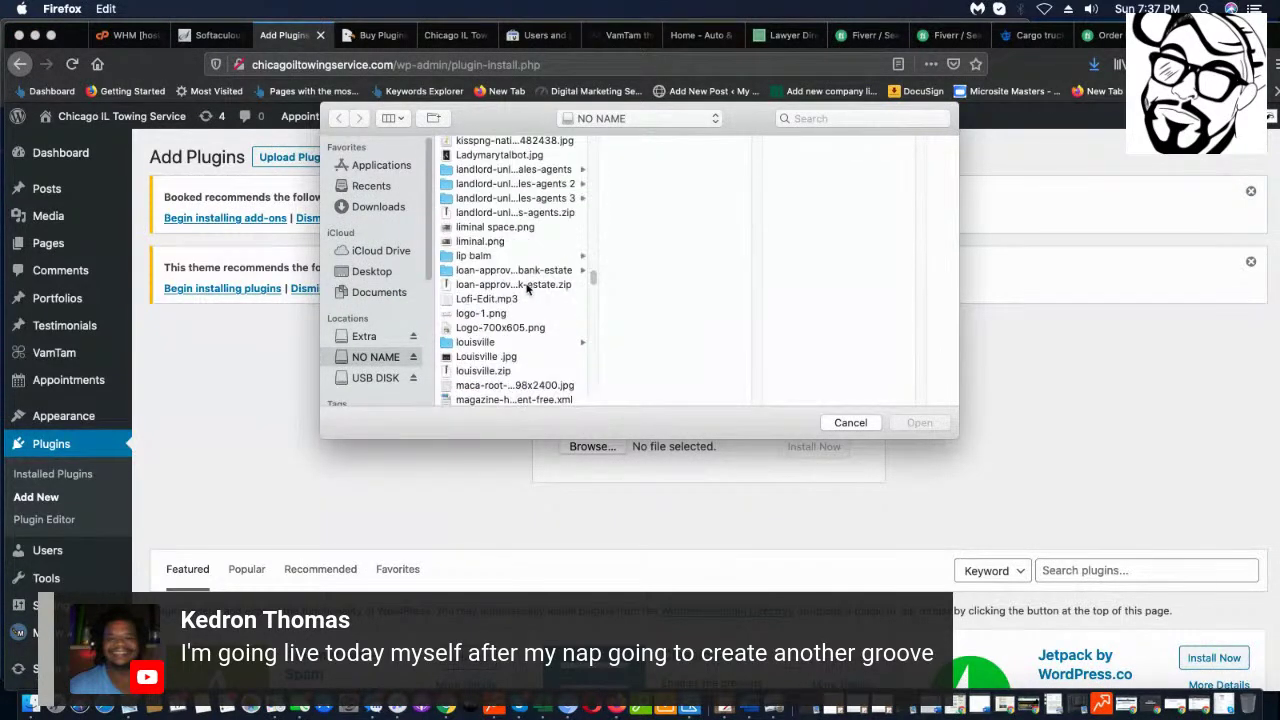
pyautogui.scroll(-15, 526, 286)
pyautogui.scroll(5, 534, 294)
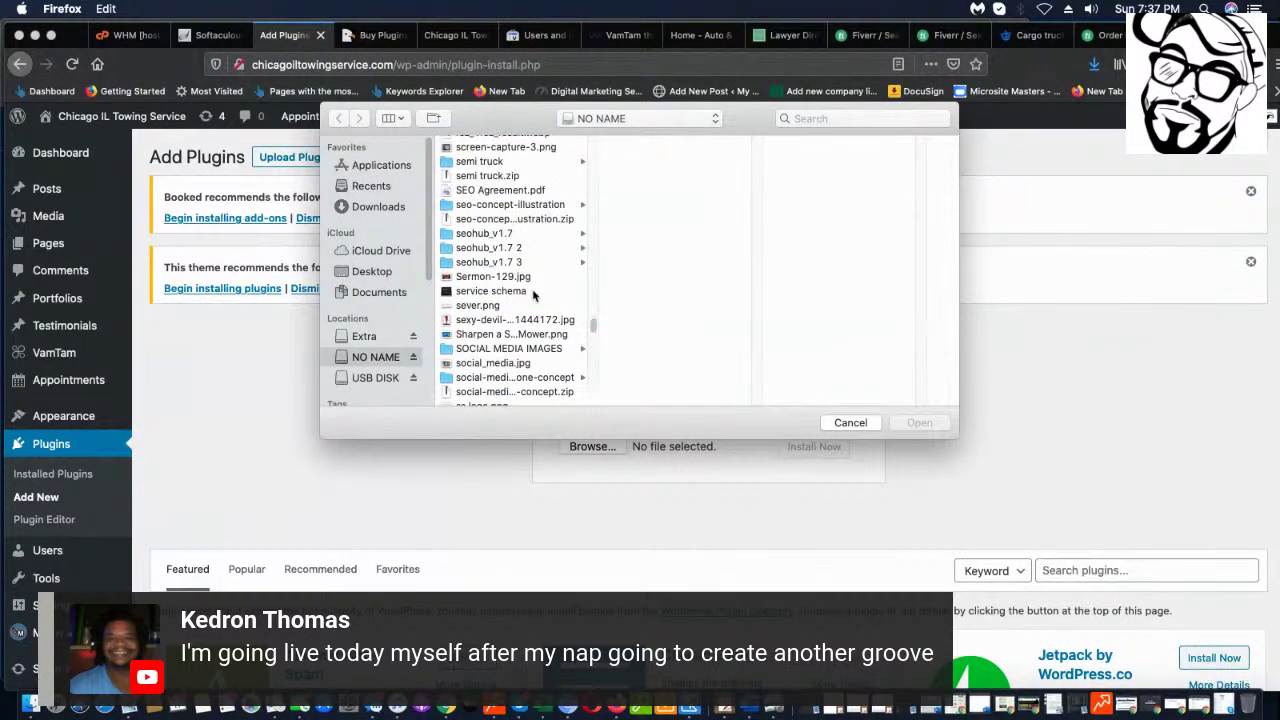
pyautogui.scroll(-1, 533, 293)
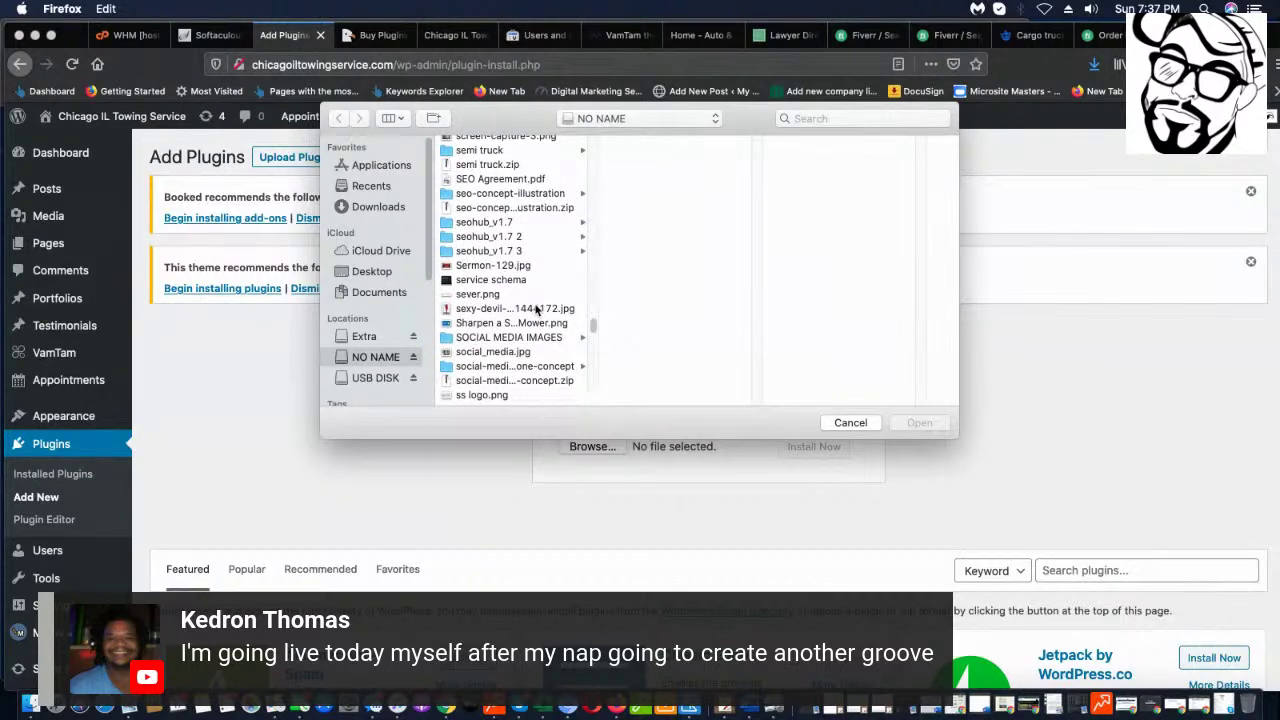
pyautogui.scroll(3, 529, 318)
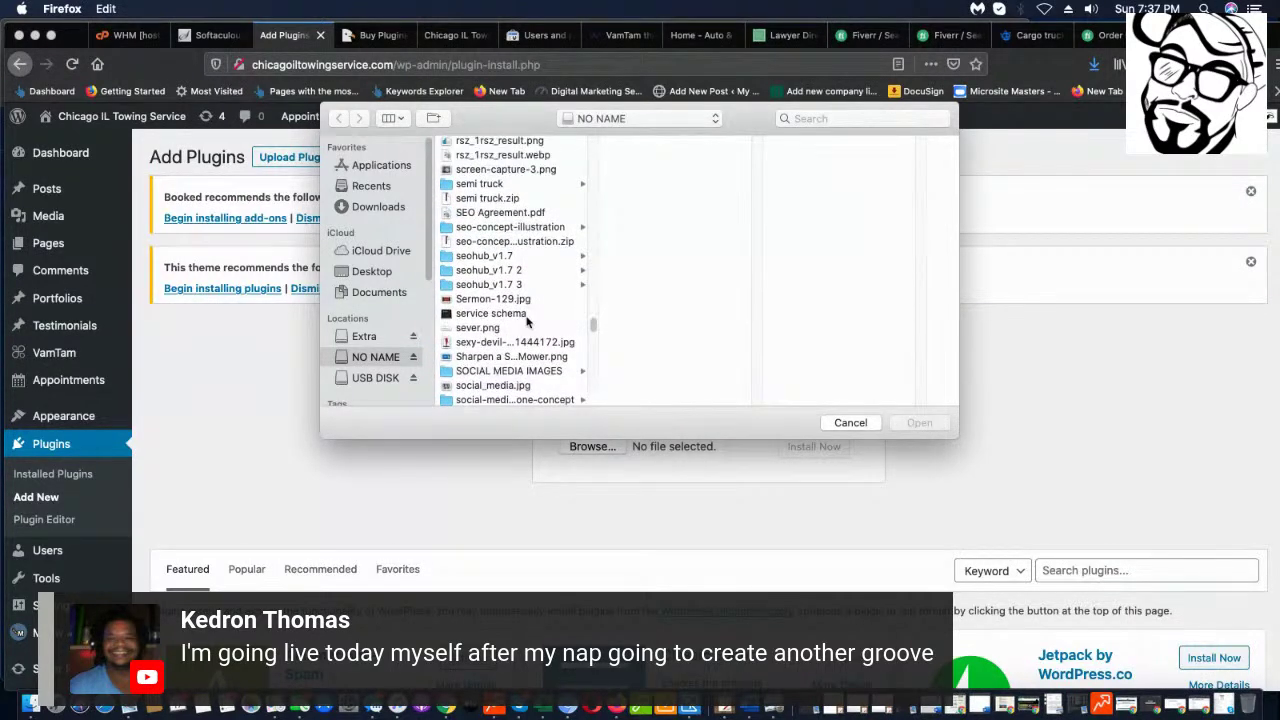
pyautogui.scroll(-1, 527, 318)
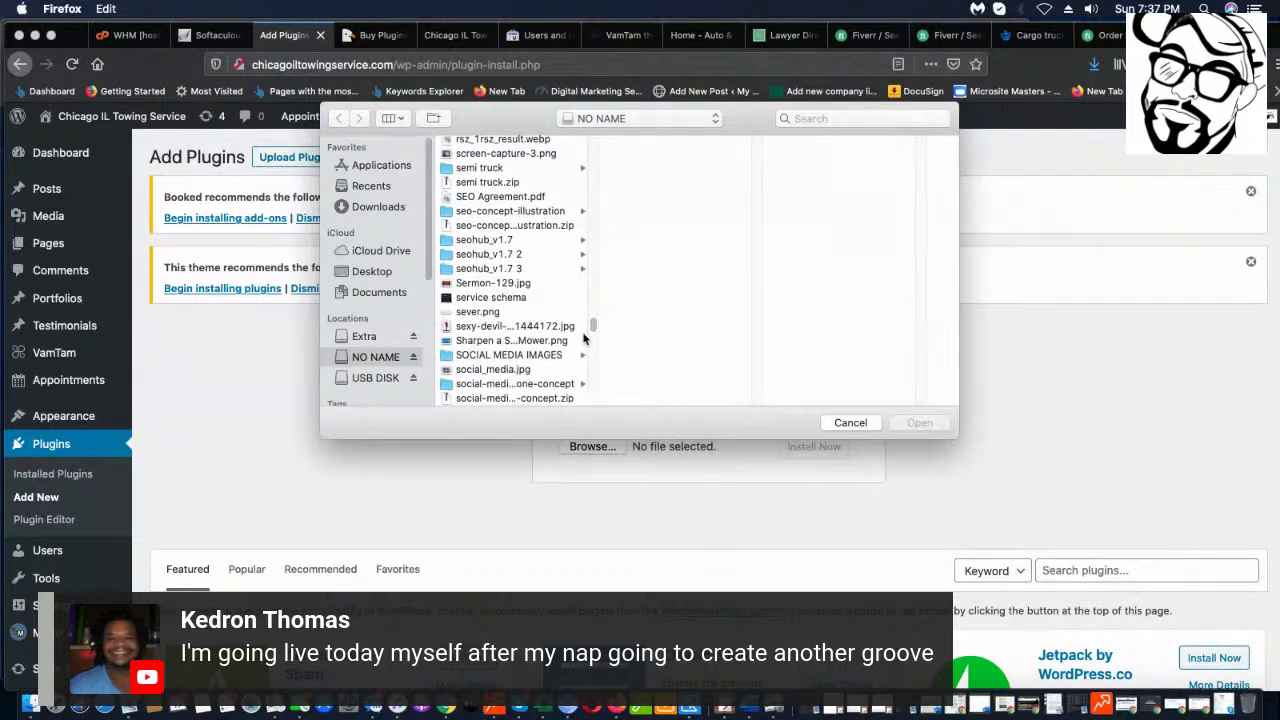
pyautogui.scroll(-6, 580, 335)
pyautogui.scroll(-3, 584, 340)
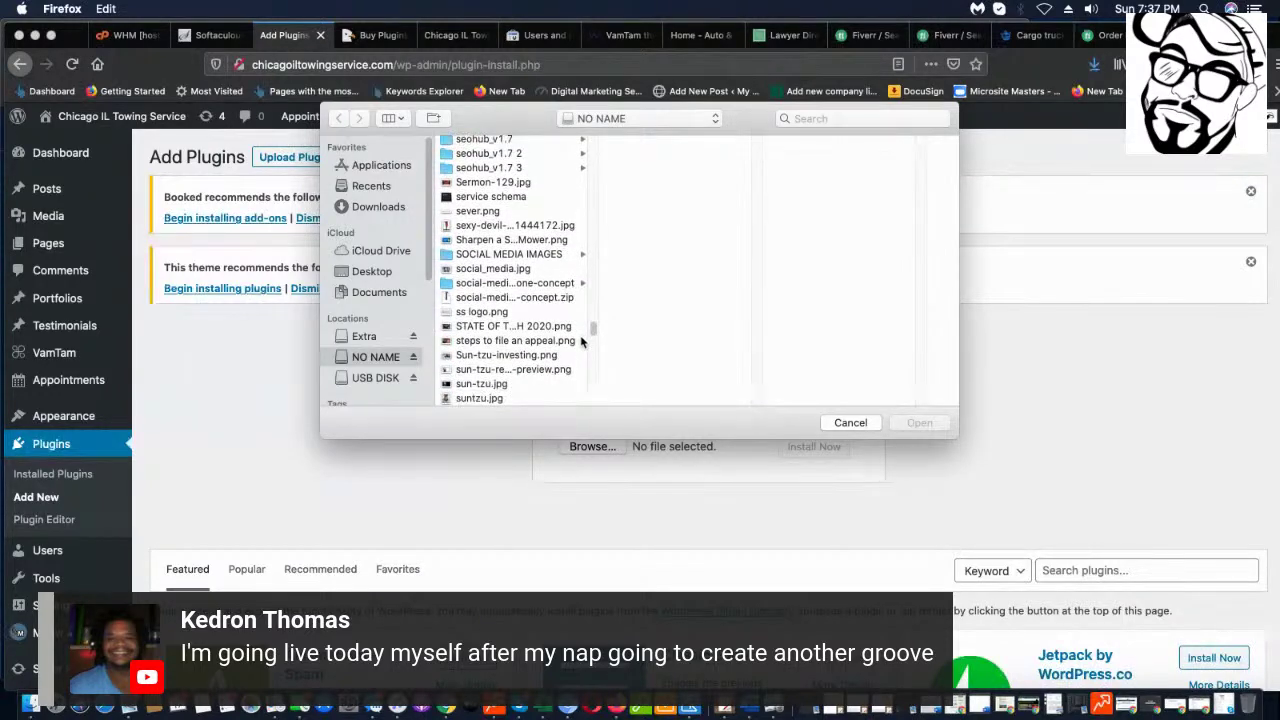
pyautogui.scroll(8, 578, 346)
pyautogui.scroll(5, 577, 346)
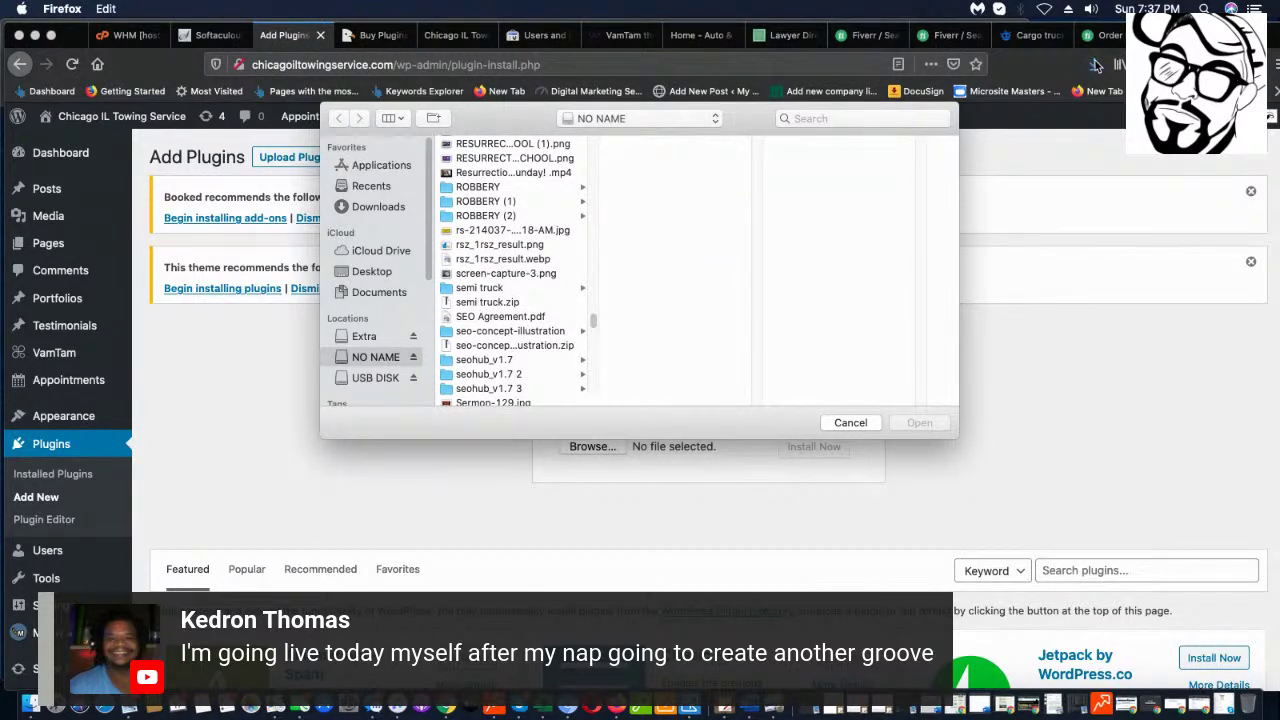
pyautogui.click(850, 422)
pyautogui.click(1098, 66)
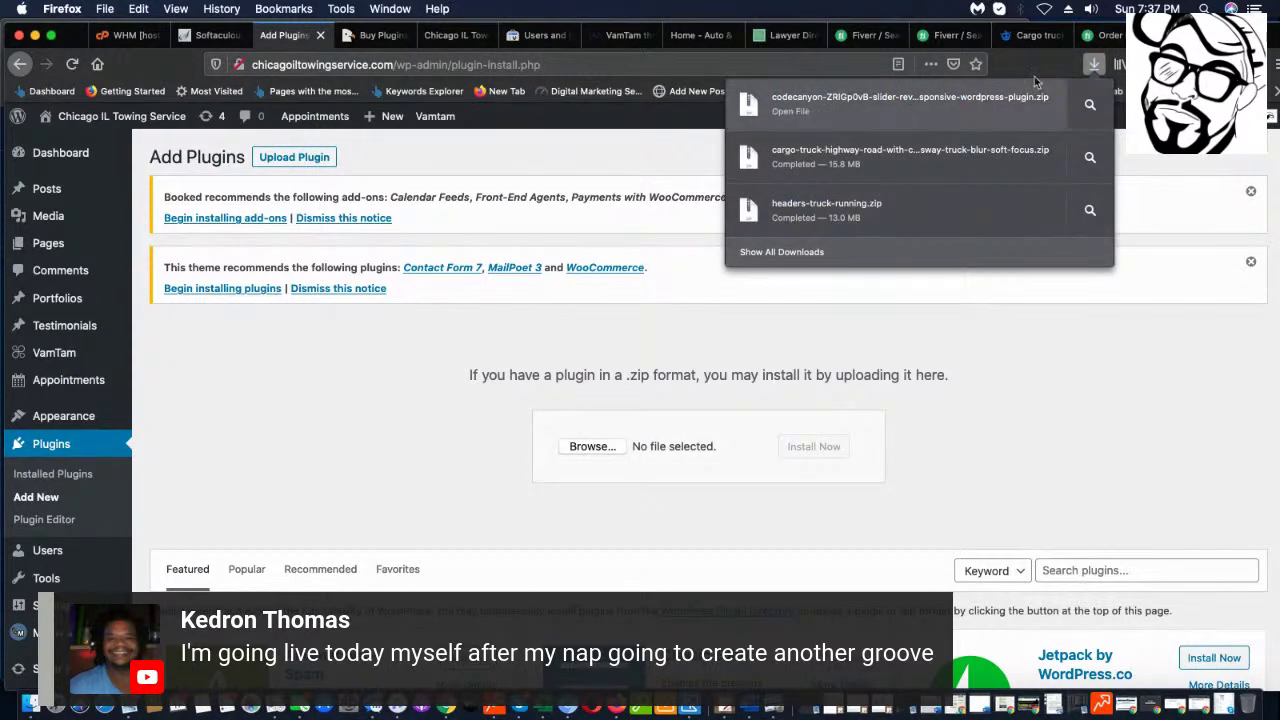
pyautogui.click(592, 448)
# - Choose the codecanyon slider revolution zip for upload and start Install Now
pyautogui.click(596, 449)
pyautogui.scroll(-2, 537, 233)
pyautogui.scroll(-10, 537, 233)
pyautogui.scroll(-15, 537, 240)
pyautogui.scroll(3, 537, 240)
pyautogui.scroll(5, 518, 210)
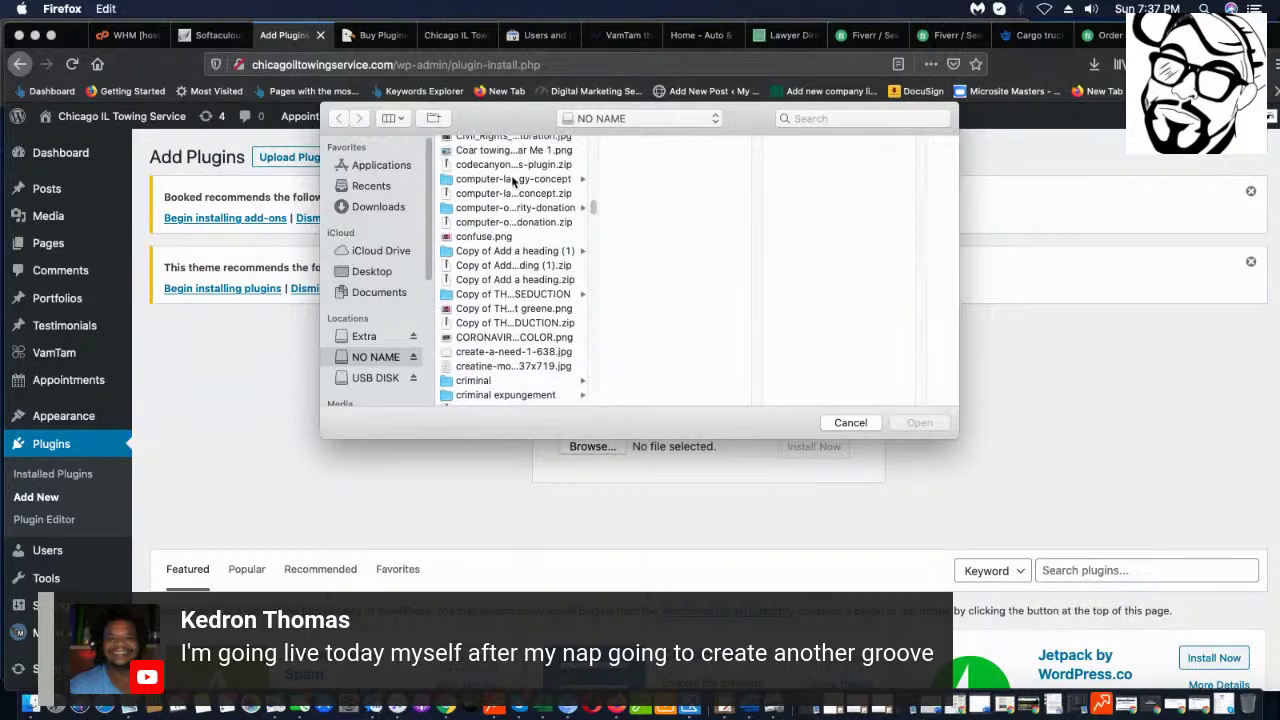
pyautogui.click(499, 166)
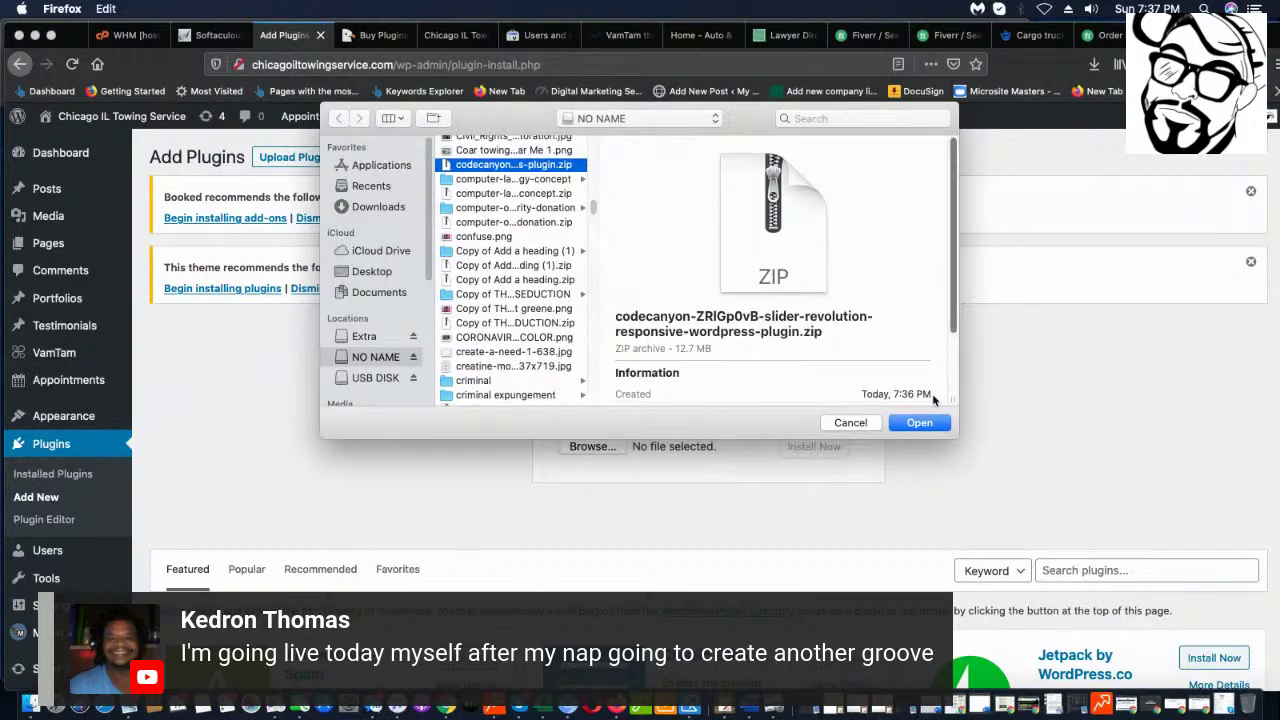
pyautogui.click(919, 423)
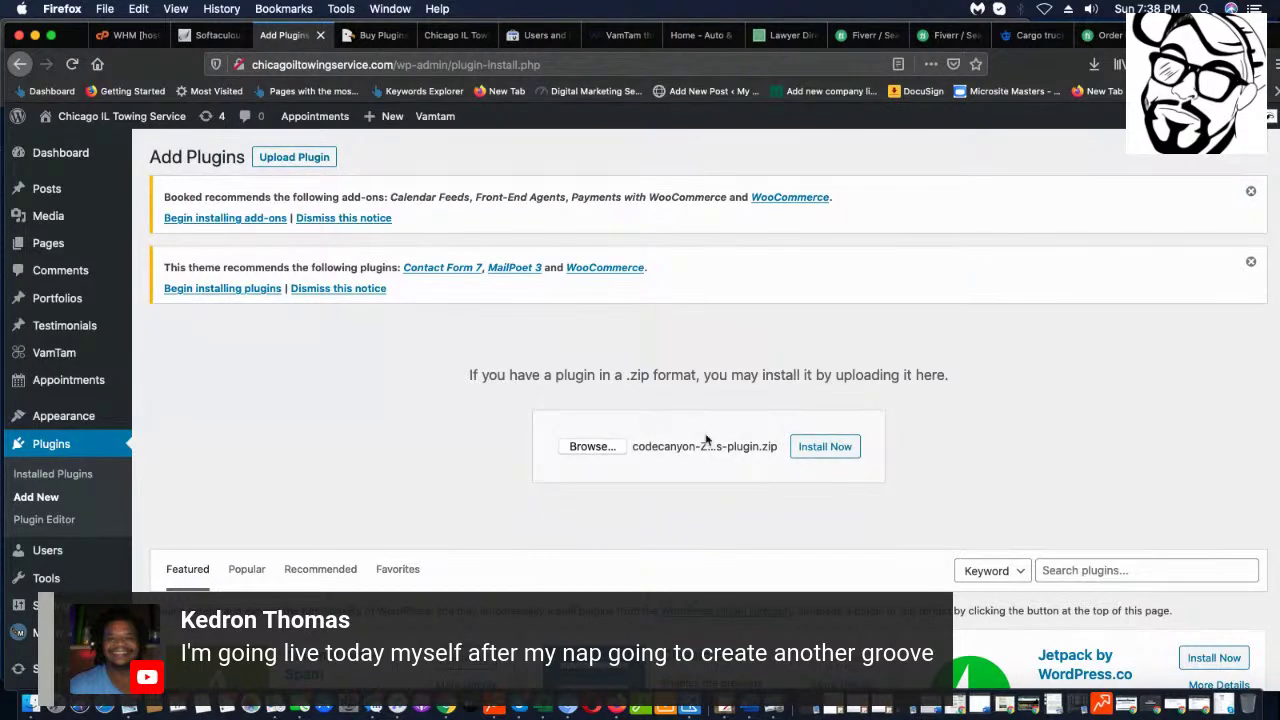
pyautogui.click(831, 446)
# - Review the 'No valid plugins were found' install failure, then bring Finder forward
pyautogui.scroll(-1, 1097, 513)
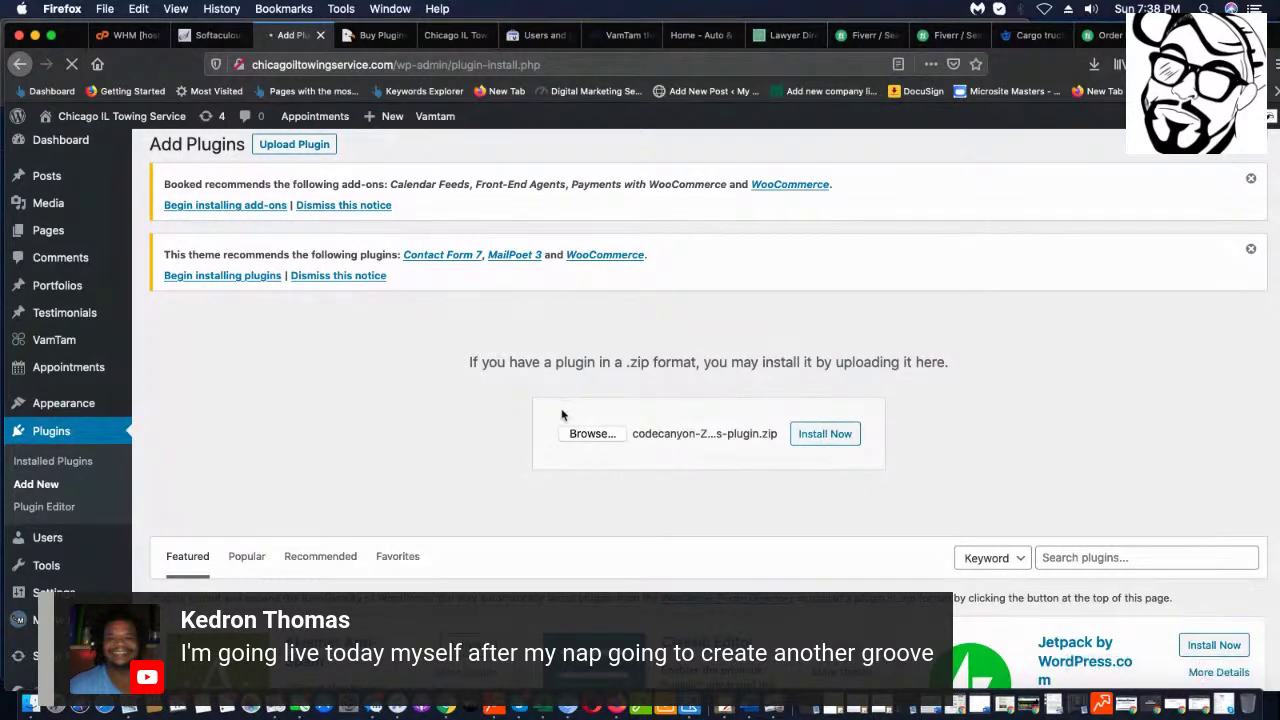
pyautogui.scroll(-1, 871, 480)
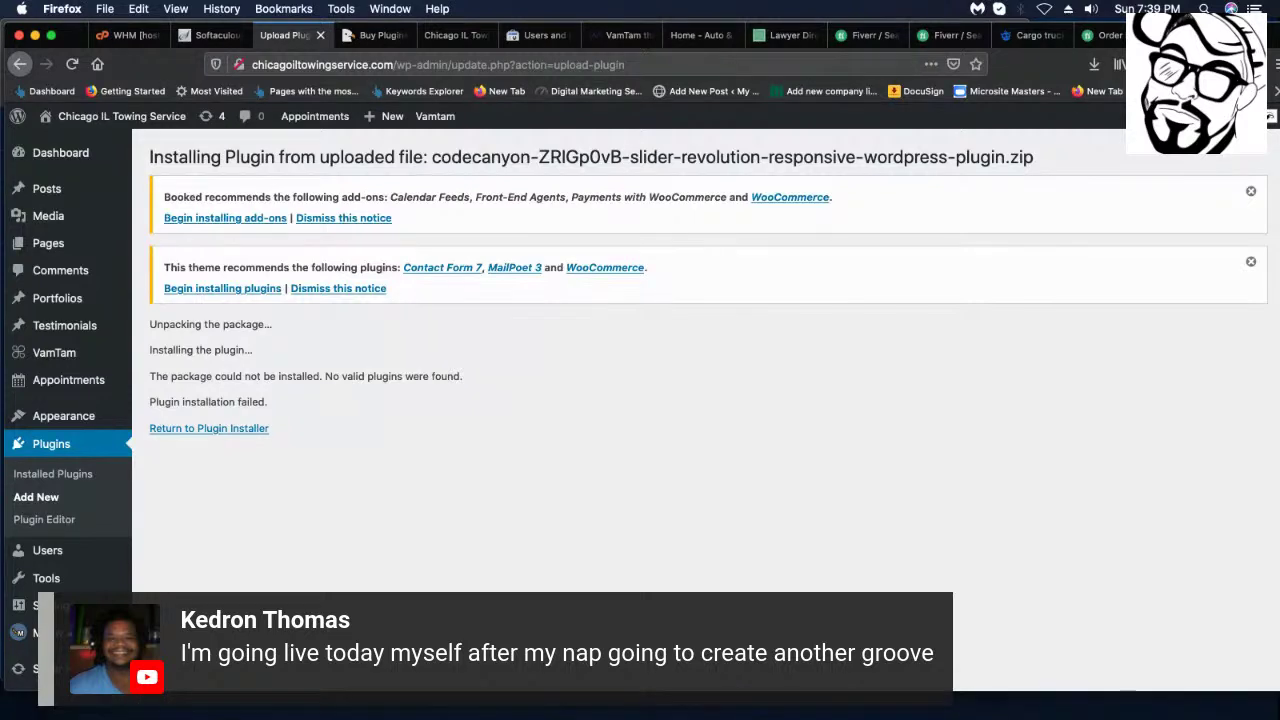
pyautogui.press('super+Tab')
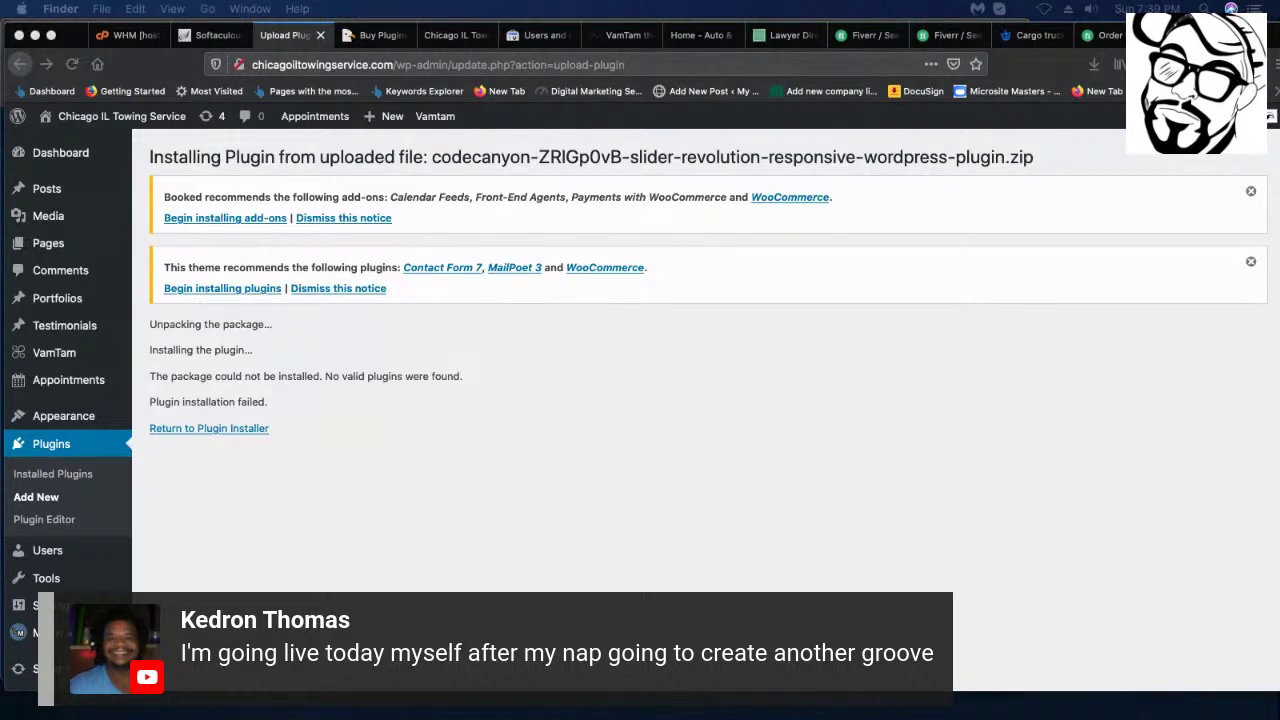
# - In a new Finder window, find the codecanyon zip on the NO NAME drive and extract it
pyautogui.press('super+n')
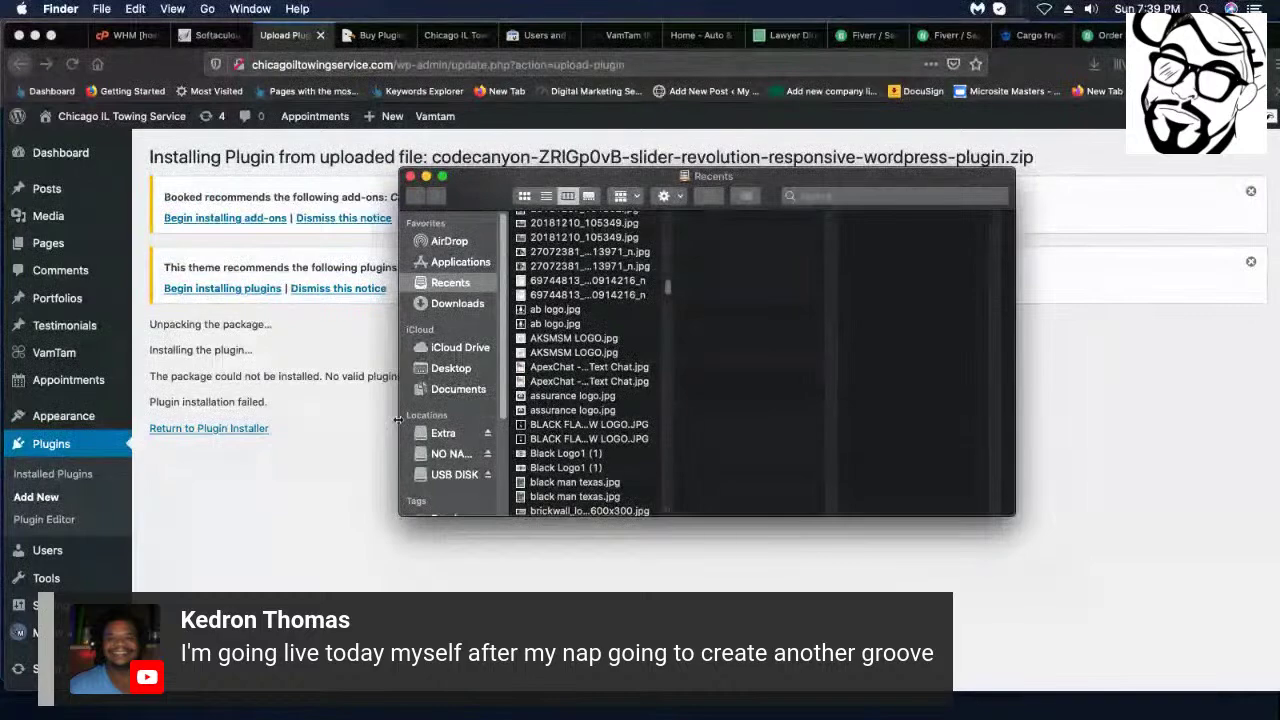
pyautogui.click(447, 453)
pyautogui.scroll(-10, 575, 328)
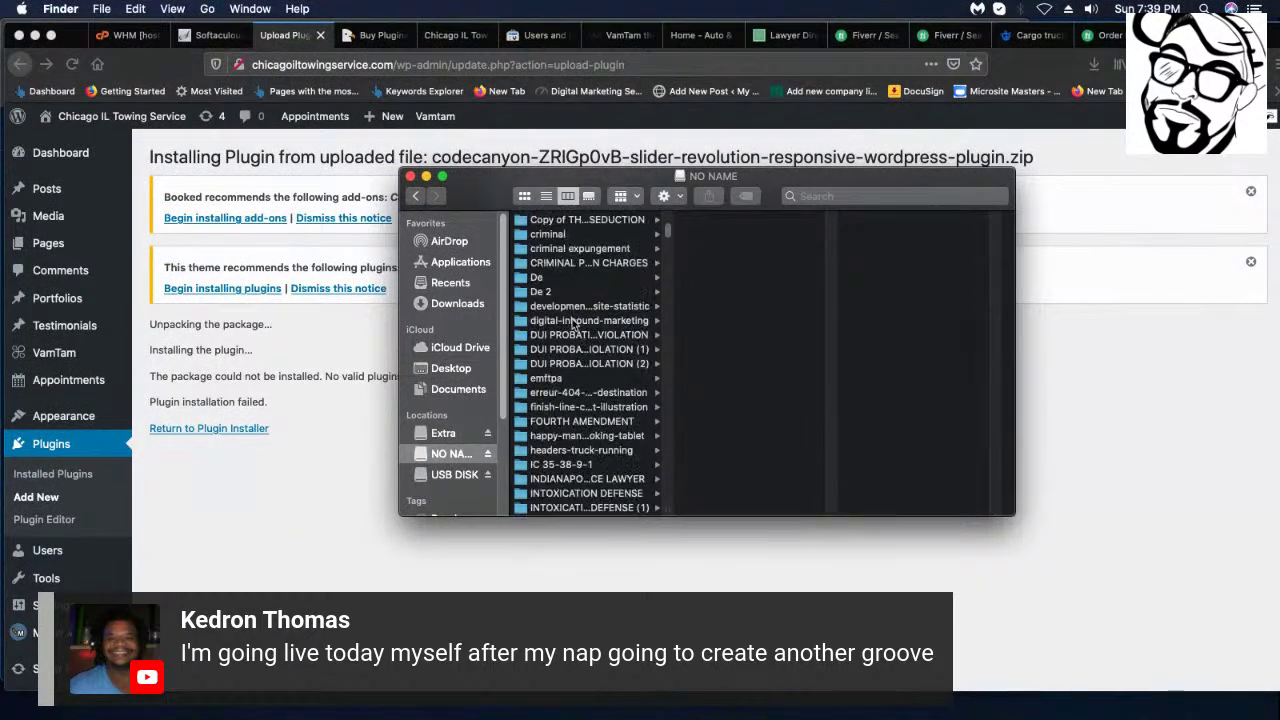
pyautogui.scroll(-20, 575, 330)
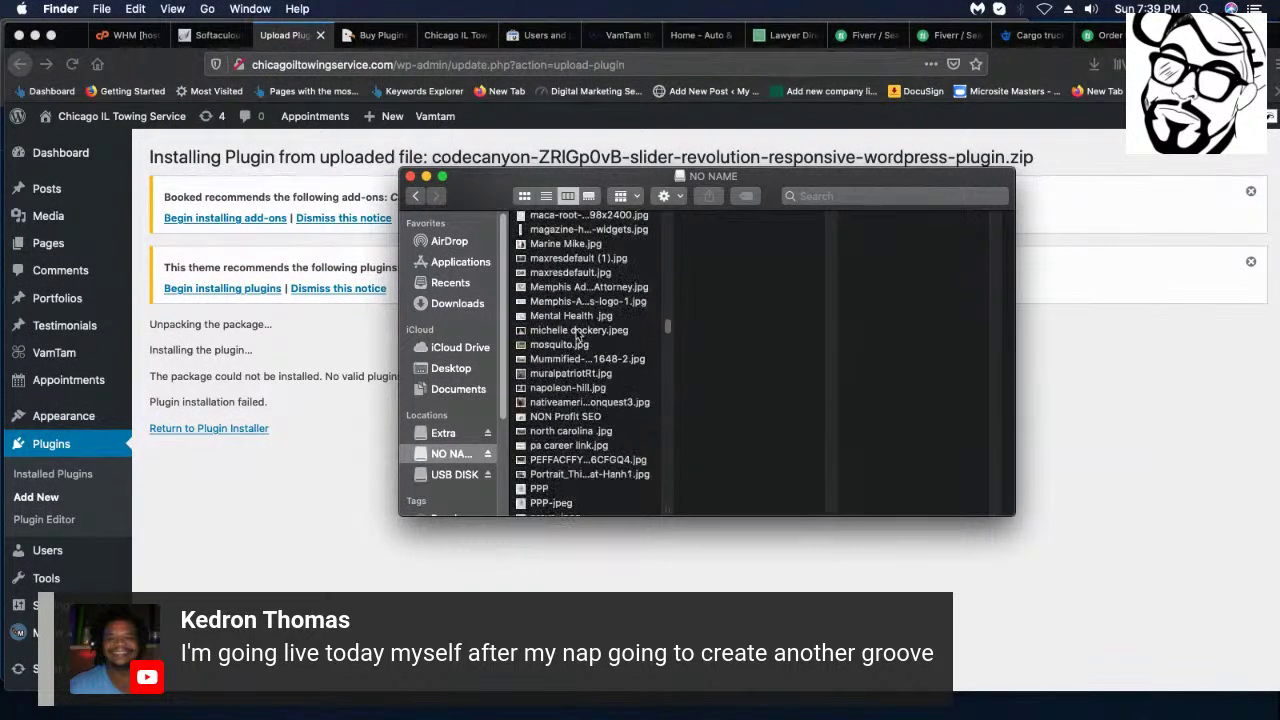
pyautogui.scroll(20, 577, 340)
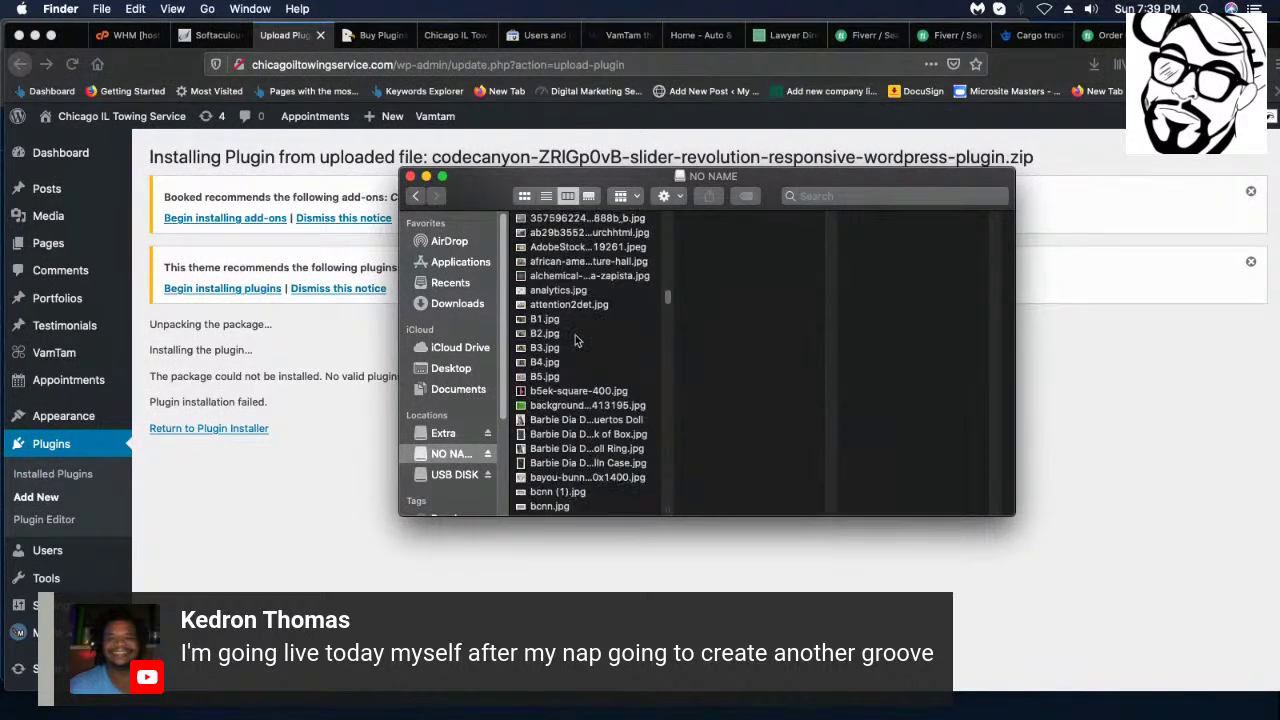
pyautogui.scroll(-6, 577, 341)
pyautogui.scroll(4, 577, 341)
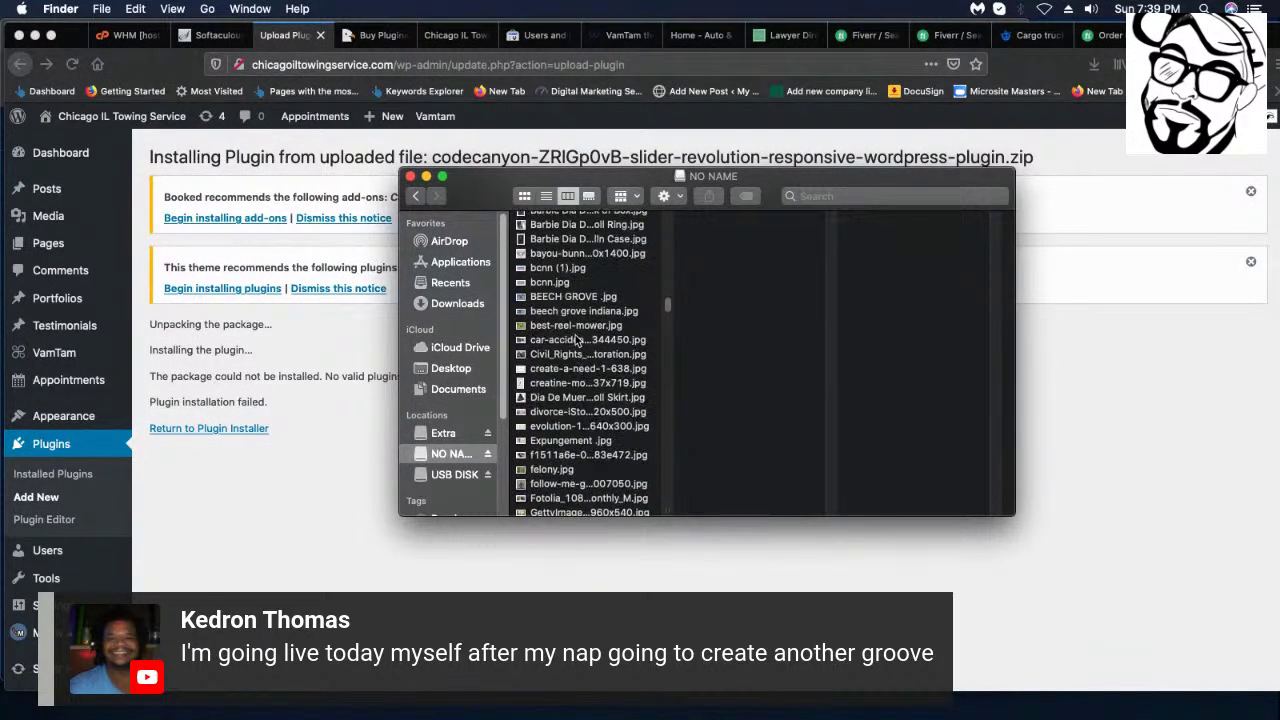
pyautogui.scroll(-3, 577, 341)
pyautogui.scroll(-15, 577, 341)
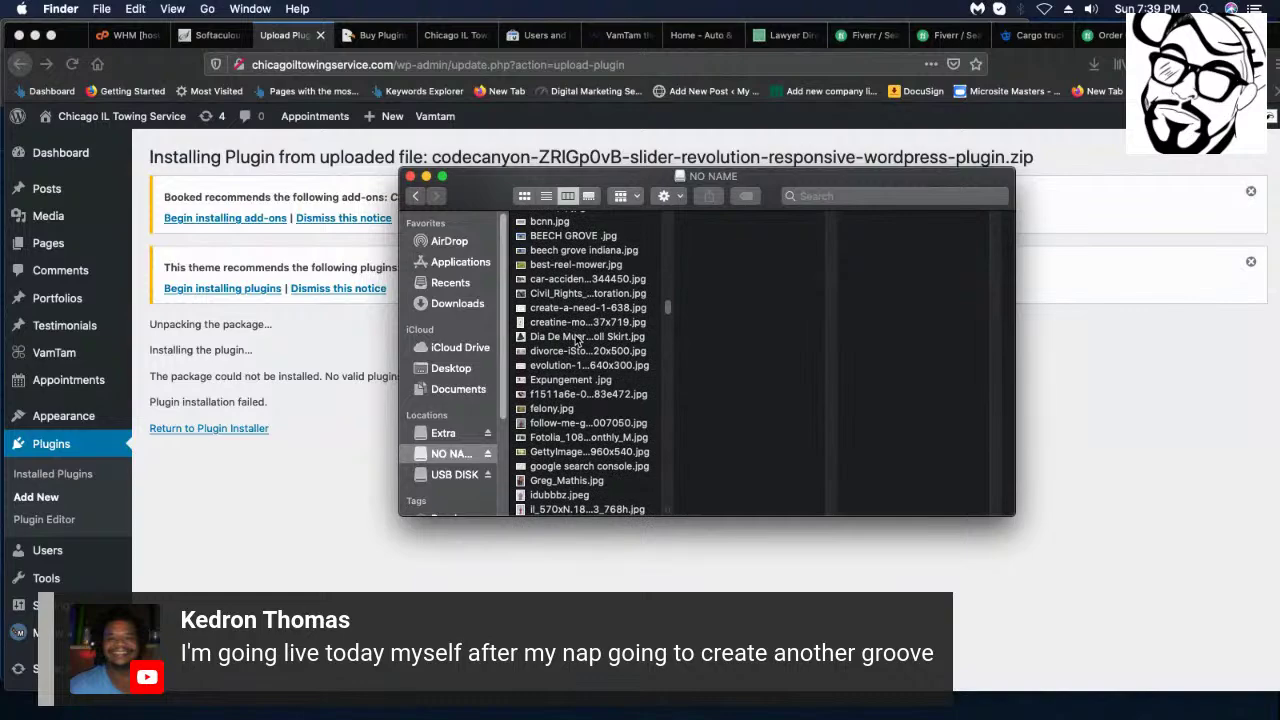
pyautogui.scroll(-15, 577, 344)
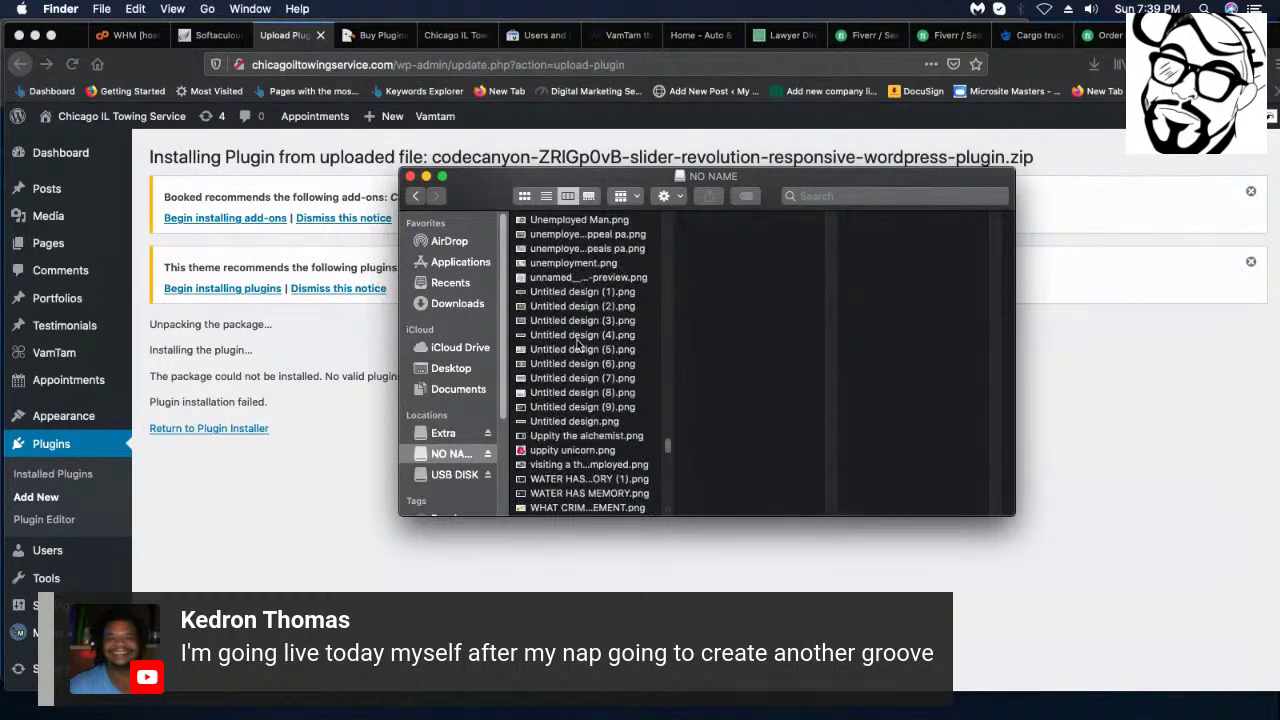
pyautogui.scroll(10, 540, 330)
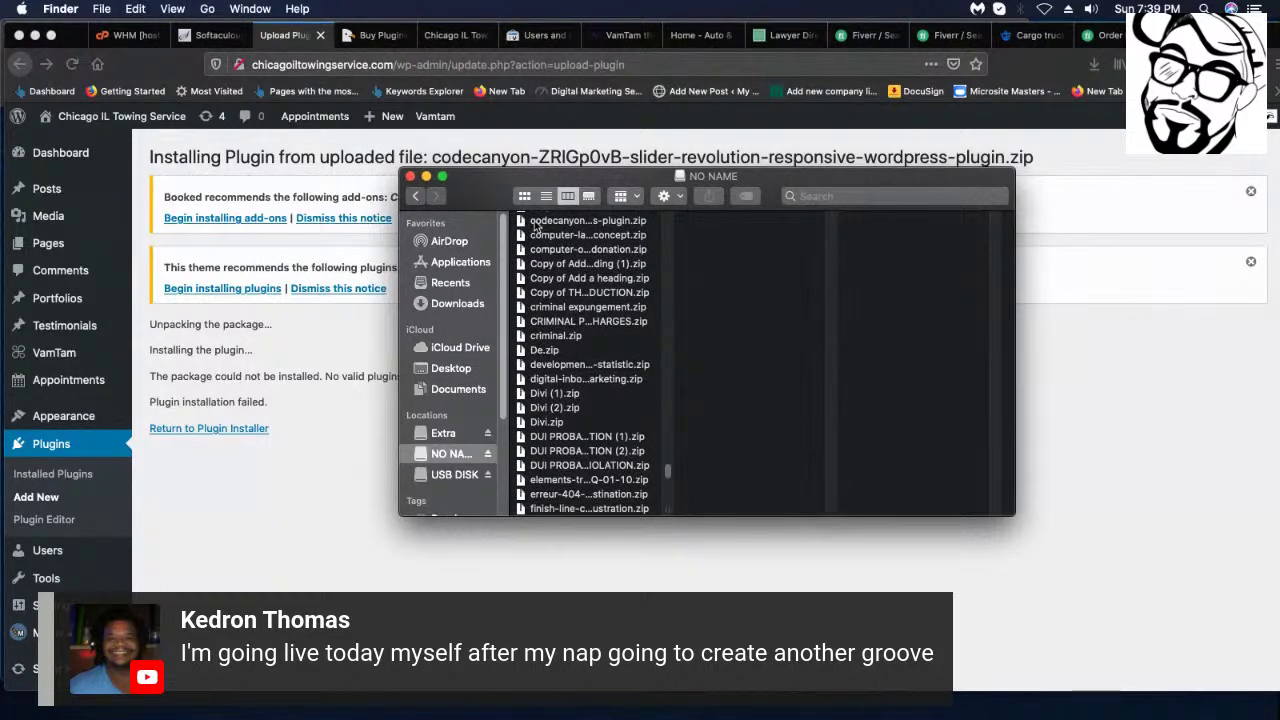
pyautogui.click(540, 221)
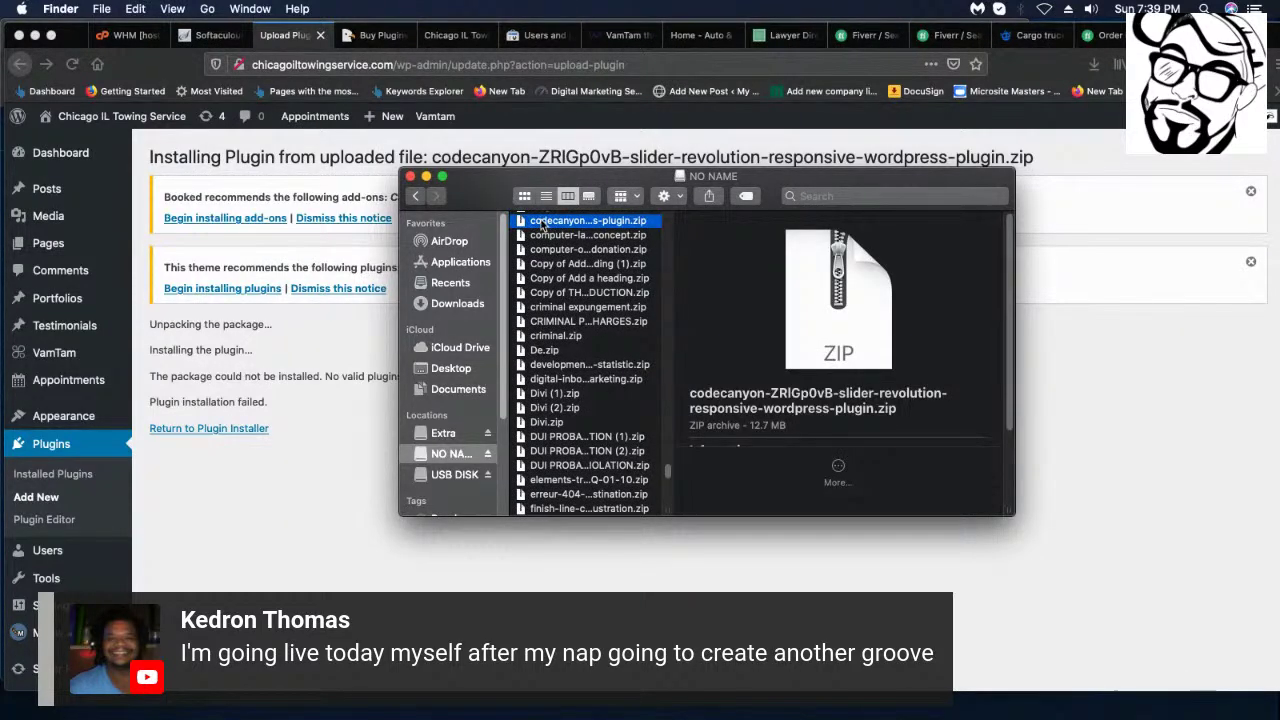
pyautogui.doubleClick(541, 224)
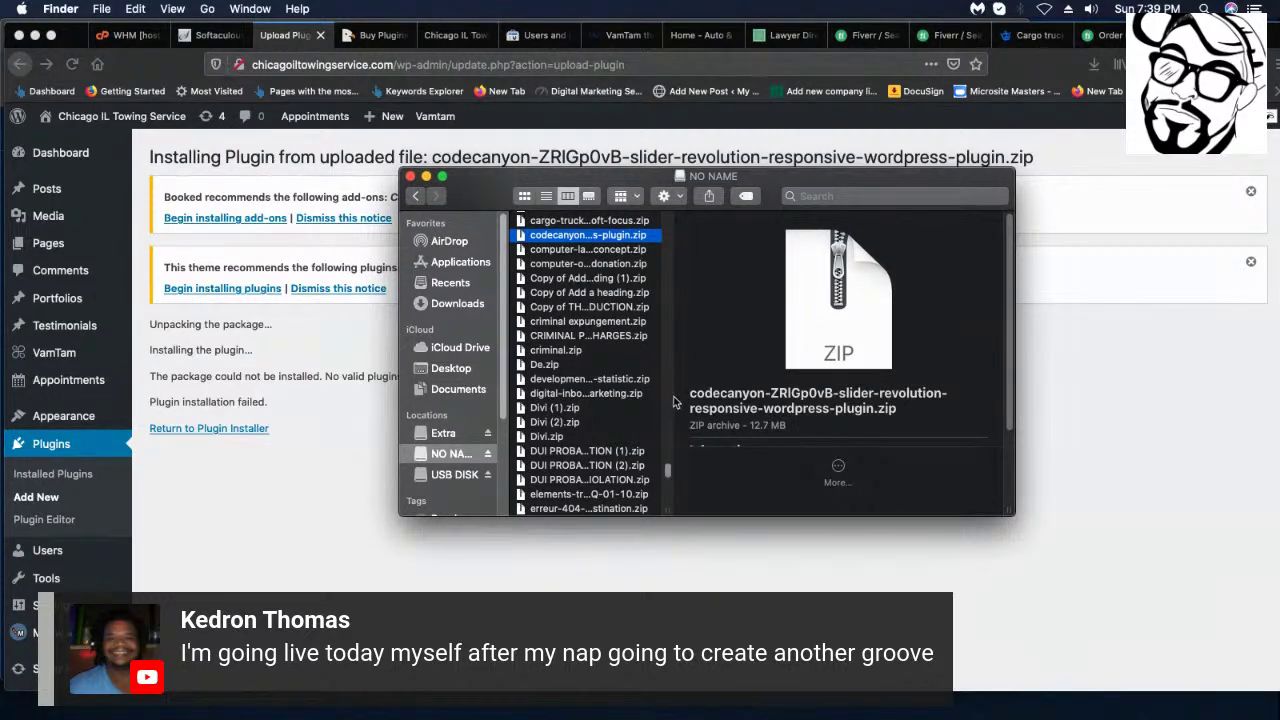
# - Inspect the extracted revslider folder, welcome.html and the 6.5 MB revslider.zip, then return to the plugin installer
pyautogui.scroll(4, 560, 365)
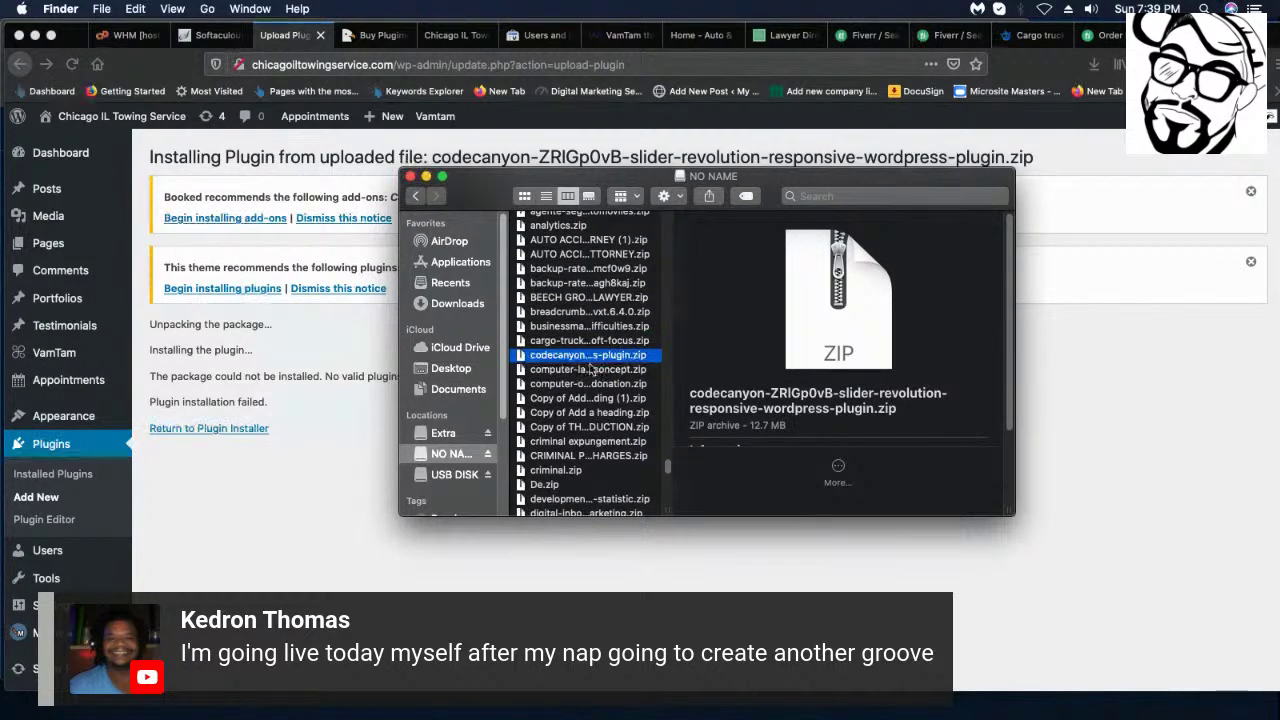
pyautogui.scroll(-2, 592, 368)
pyautogui.scroll(-15, 592, 370)
pyautogui.scroll(15, 589, 385)
pyautogui.scroll(15, 588, 380)
pyautogui.scroll(10, 583, 374)
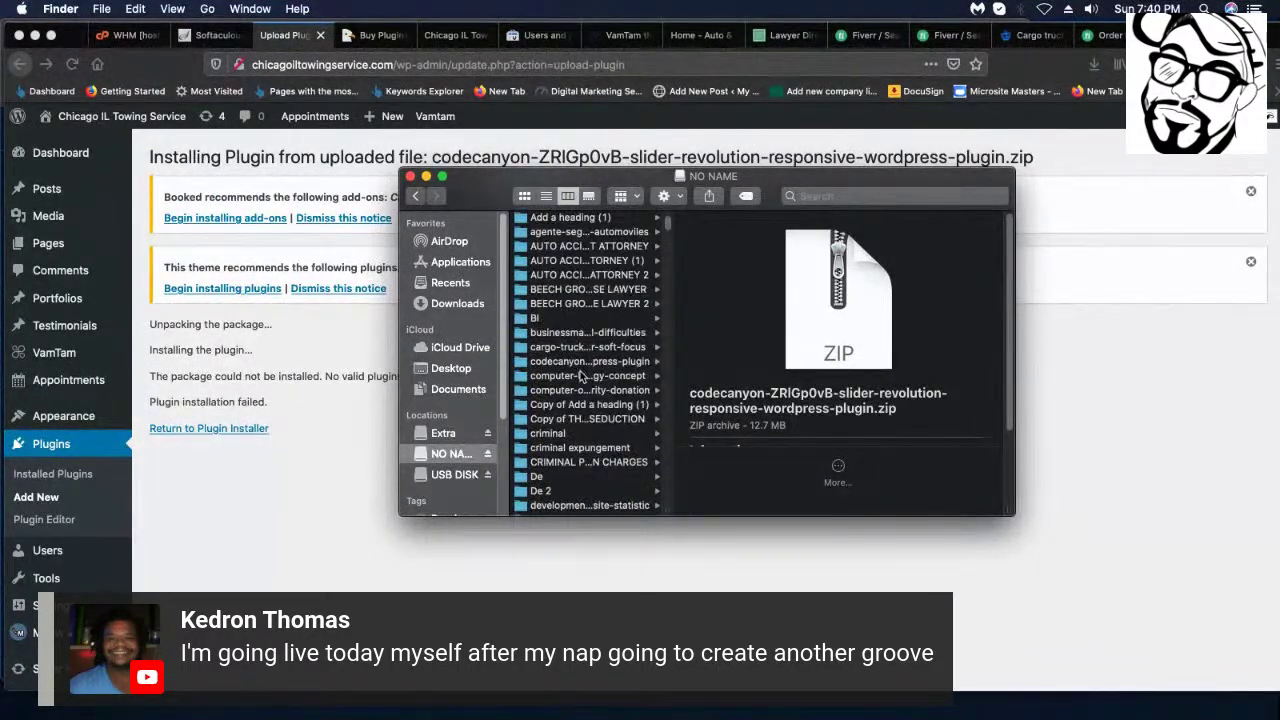
pyautogui.scroll(-1, 580, 375)
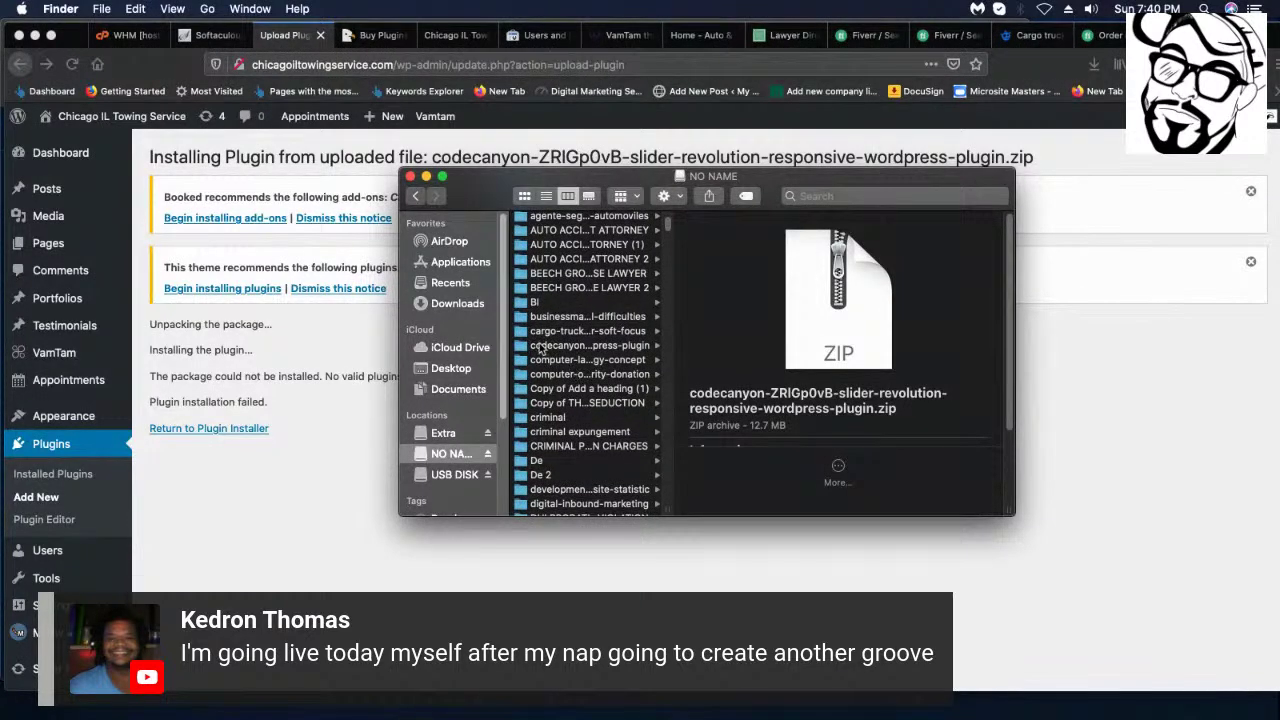
pyautogui.click(542, 346)
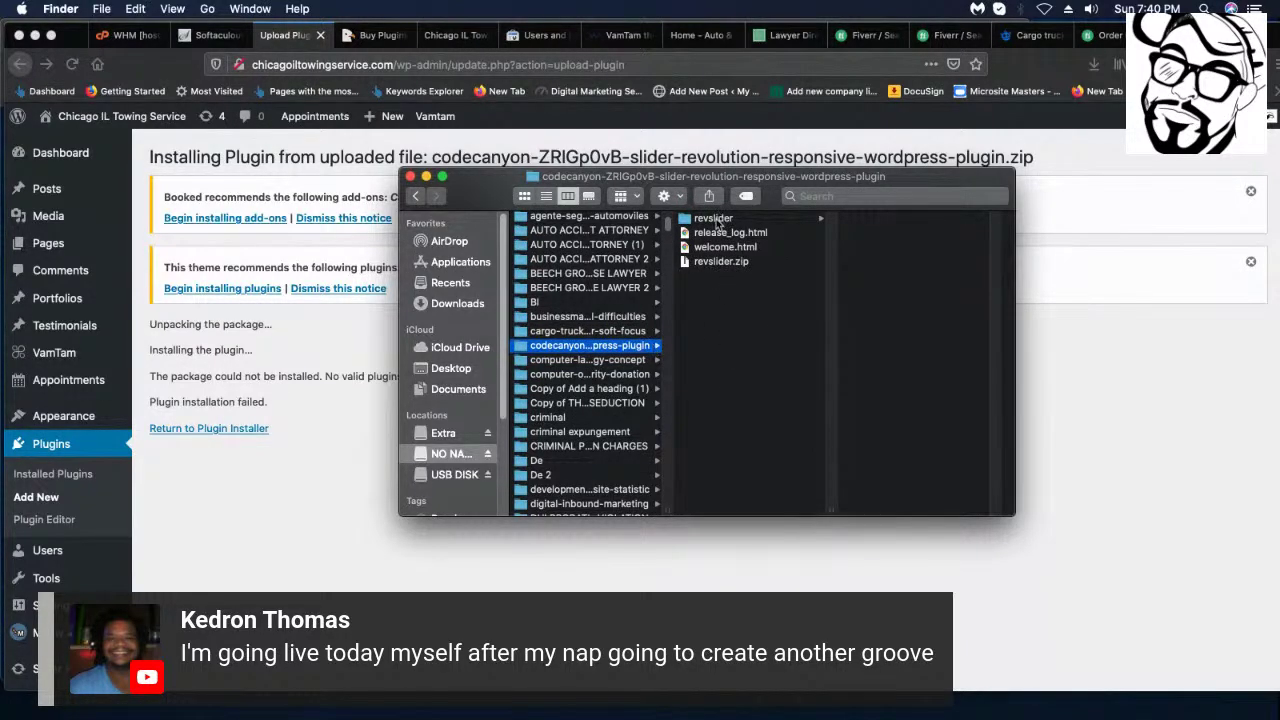
pyautogui.click(716, 222)
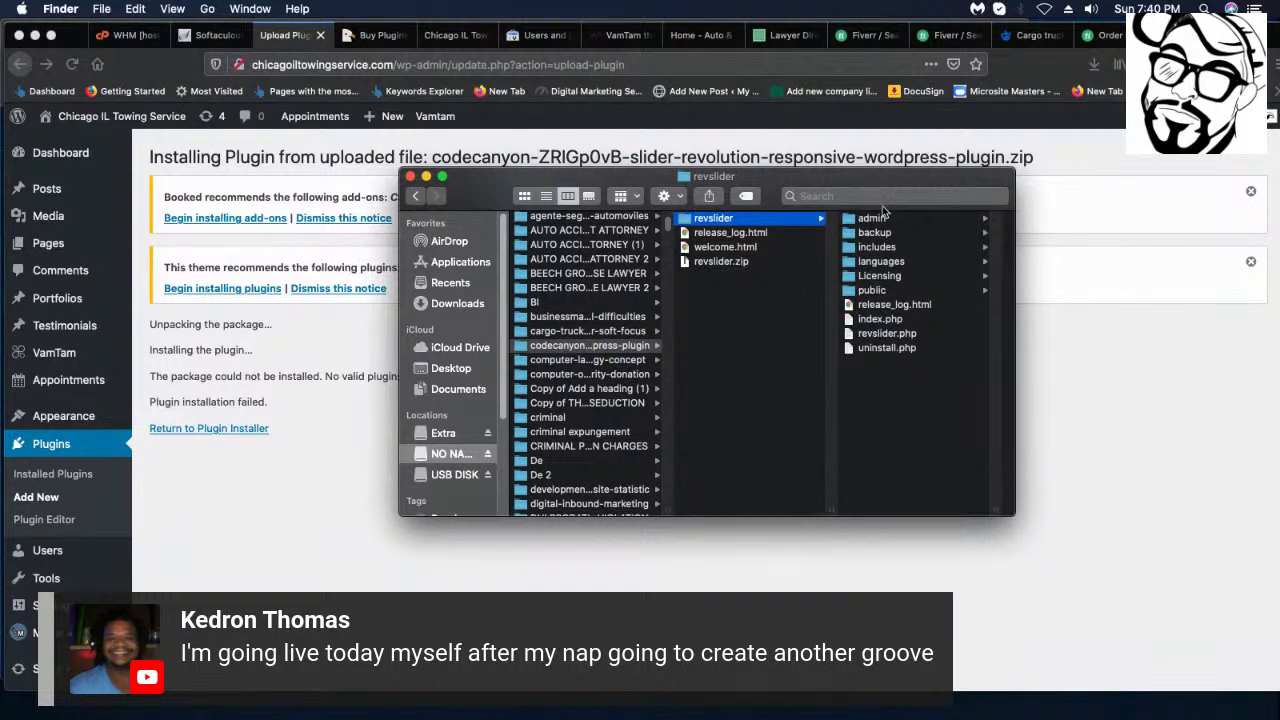
pyautogui.click(718, 247)
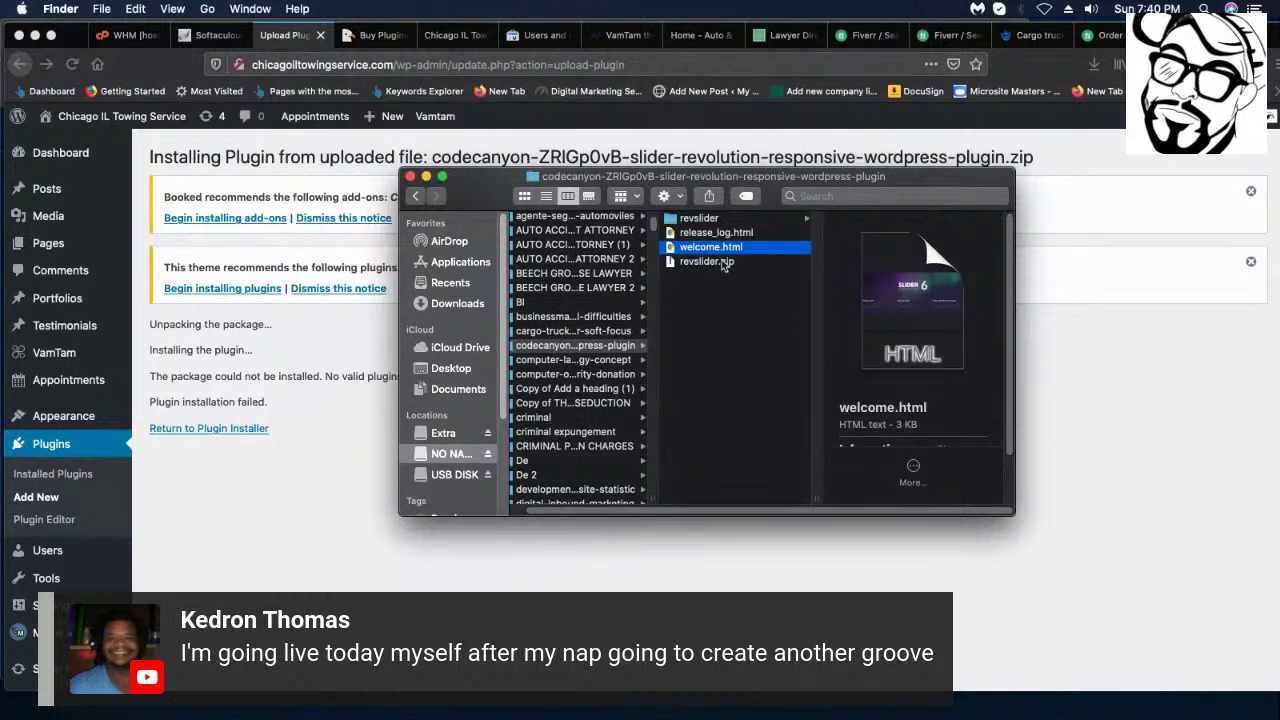
pyautogui.click(718, 262)
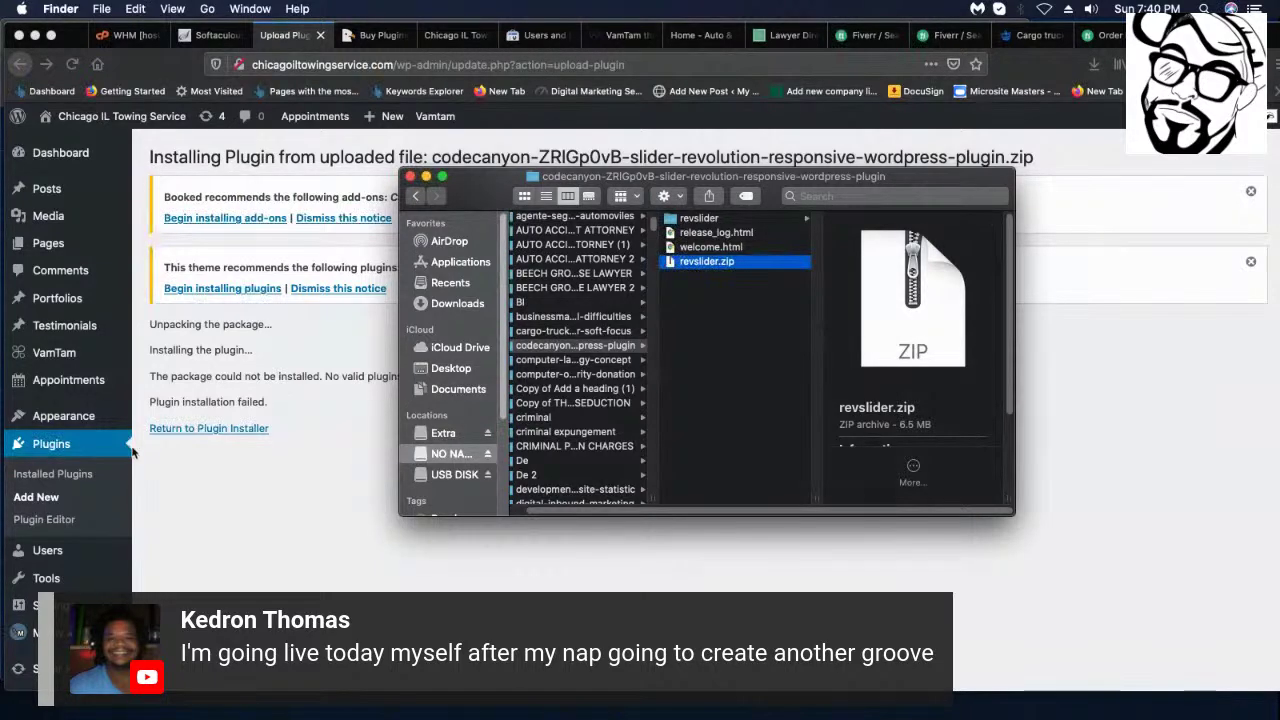
pyautogui.scroll(-1, 140, 452)
pyautogui.click(350, 452)
pyautogui.click(223, 415)
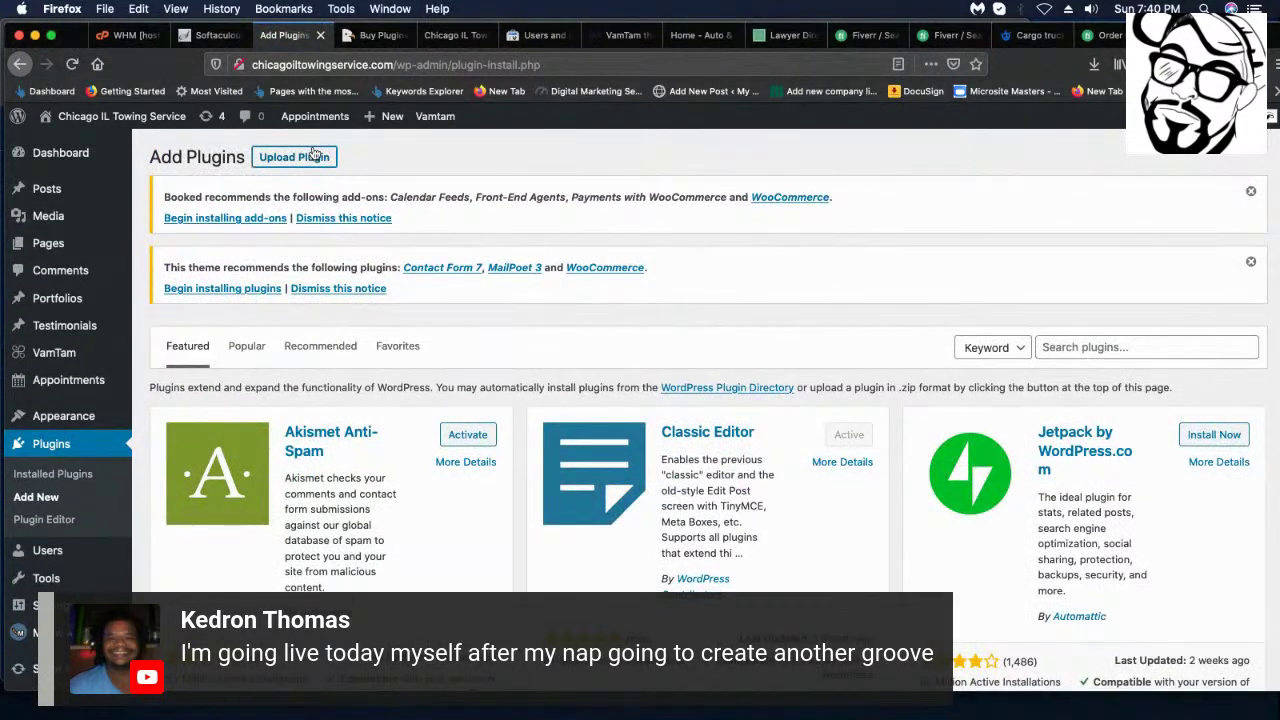
# - Upload revslider.zip from the extracted CodeCanyon folder and start installing it
pyautogui.click(312, 158)
pyautogui.click(597, 450)
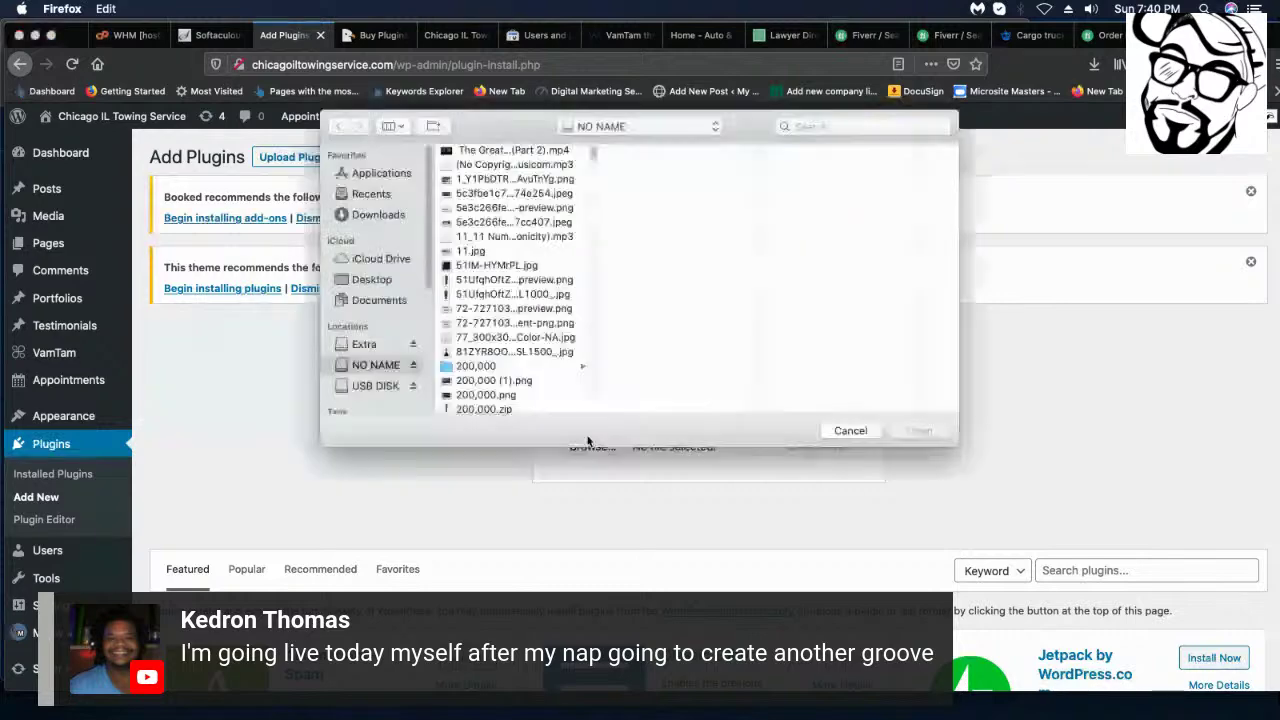
pyautogui.scroll(-20, 533, 349)
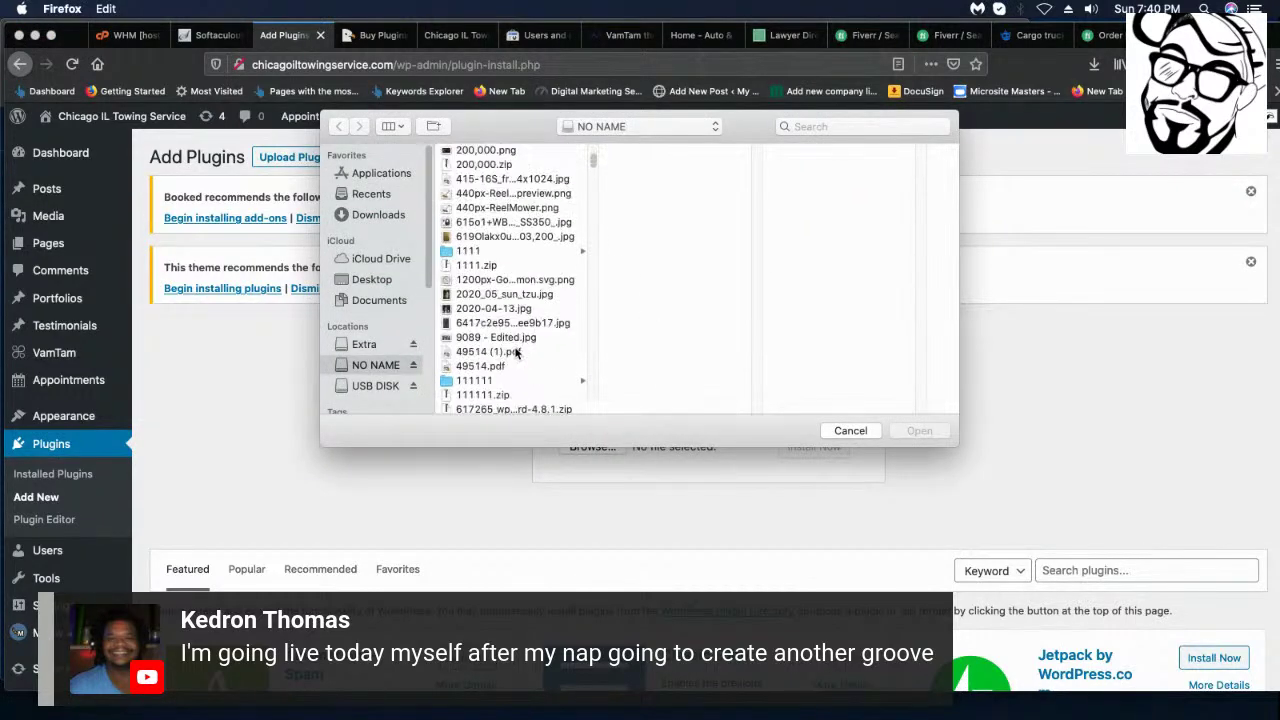
pyautogui.scroll(-10, 517, 352)
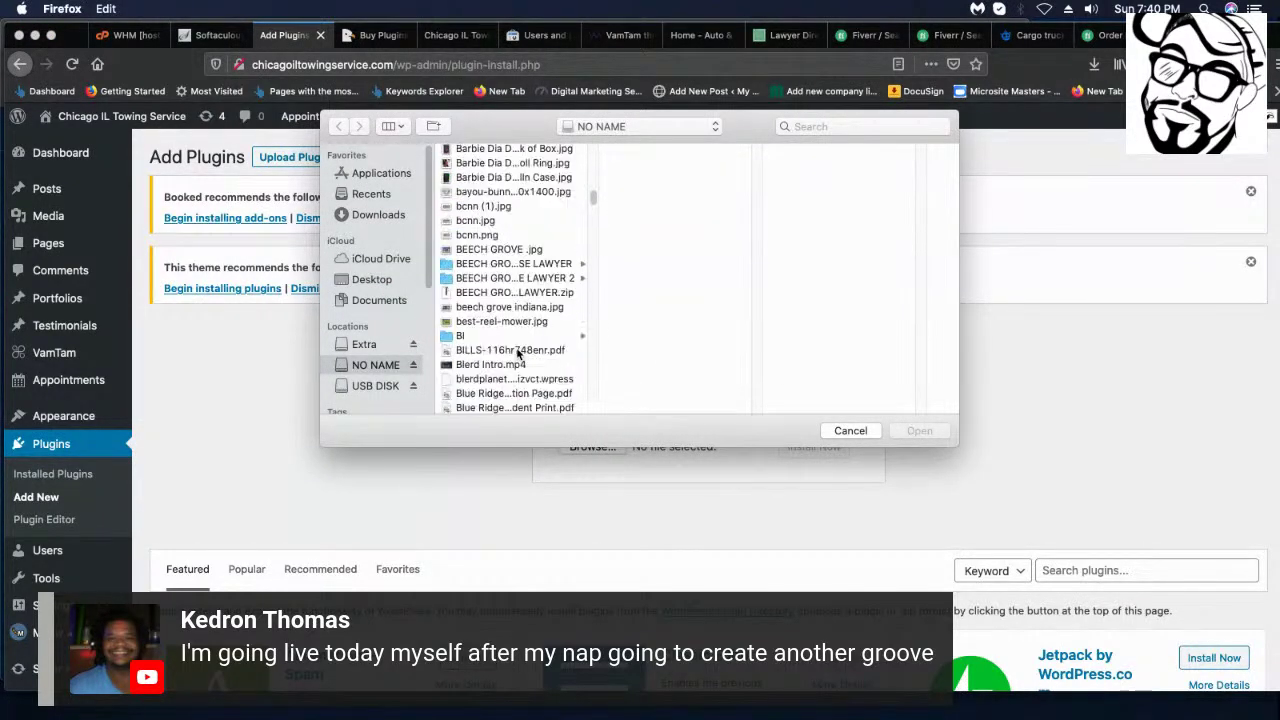
pyautogui.scroll(-5, 494, 351)
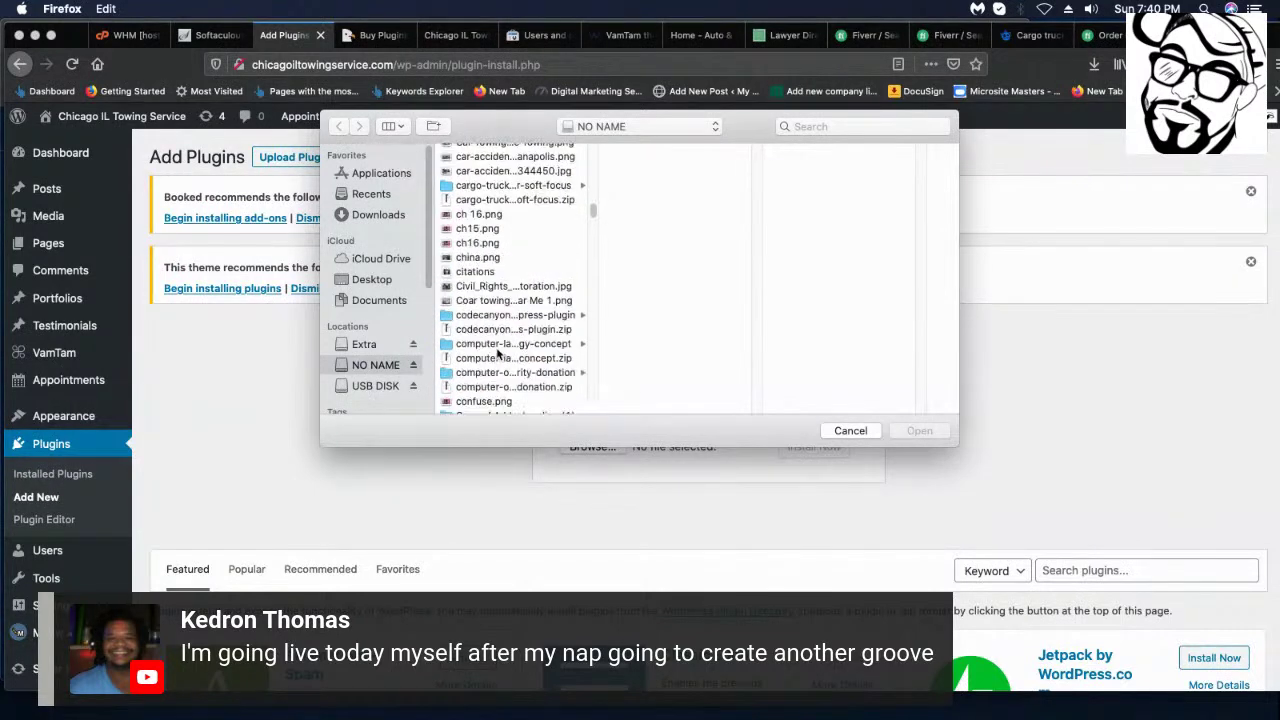
pyautogui.click(482, 313)
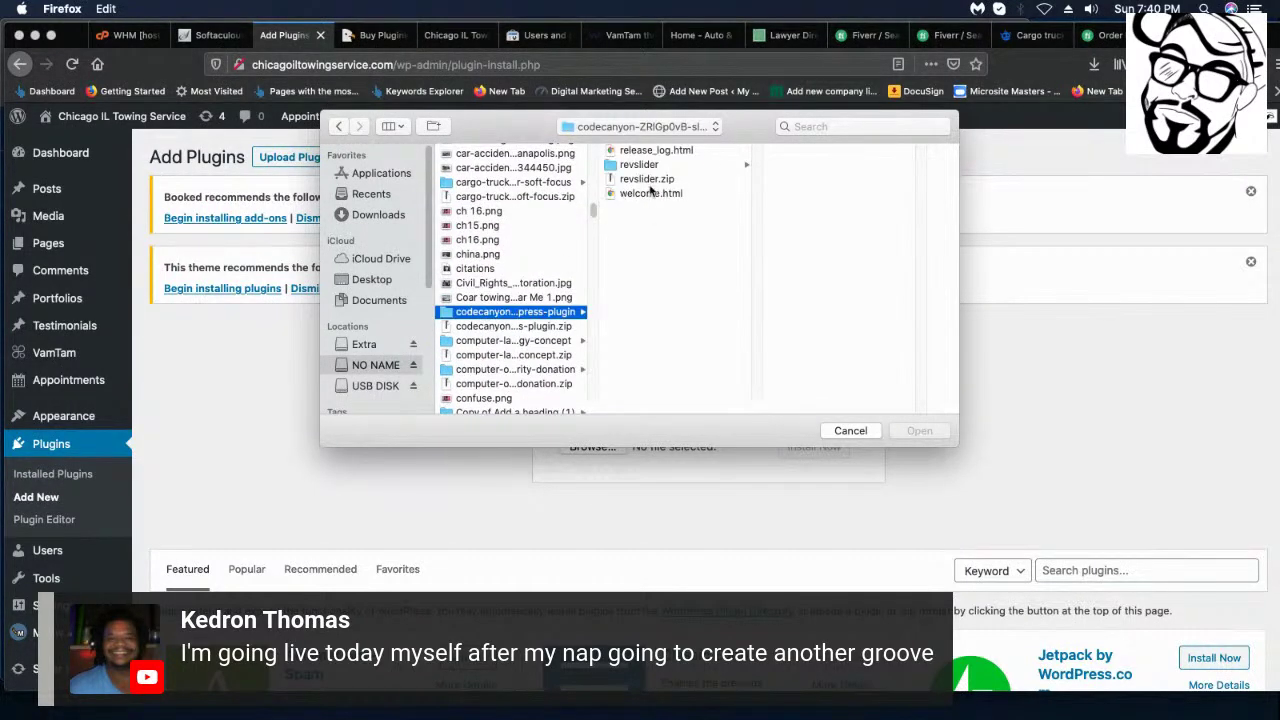
pyautogui.click(646, 180)
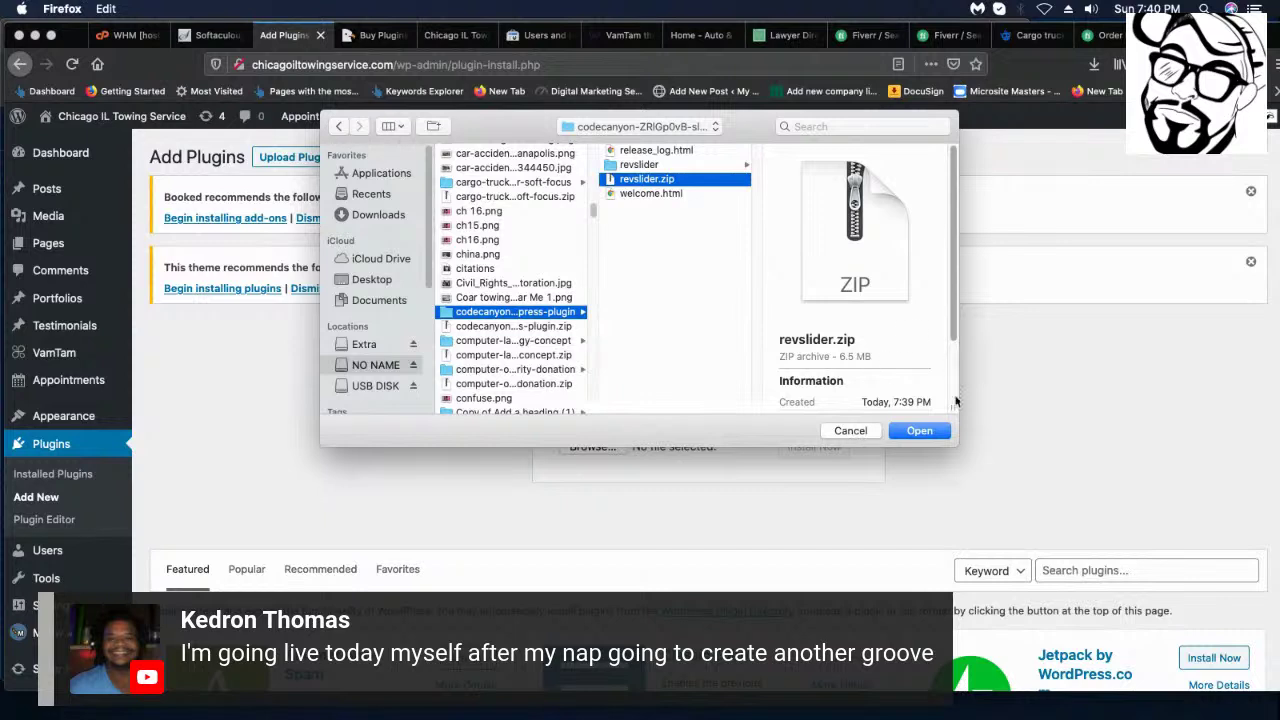
pyautogui.click(921, 434)
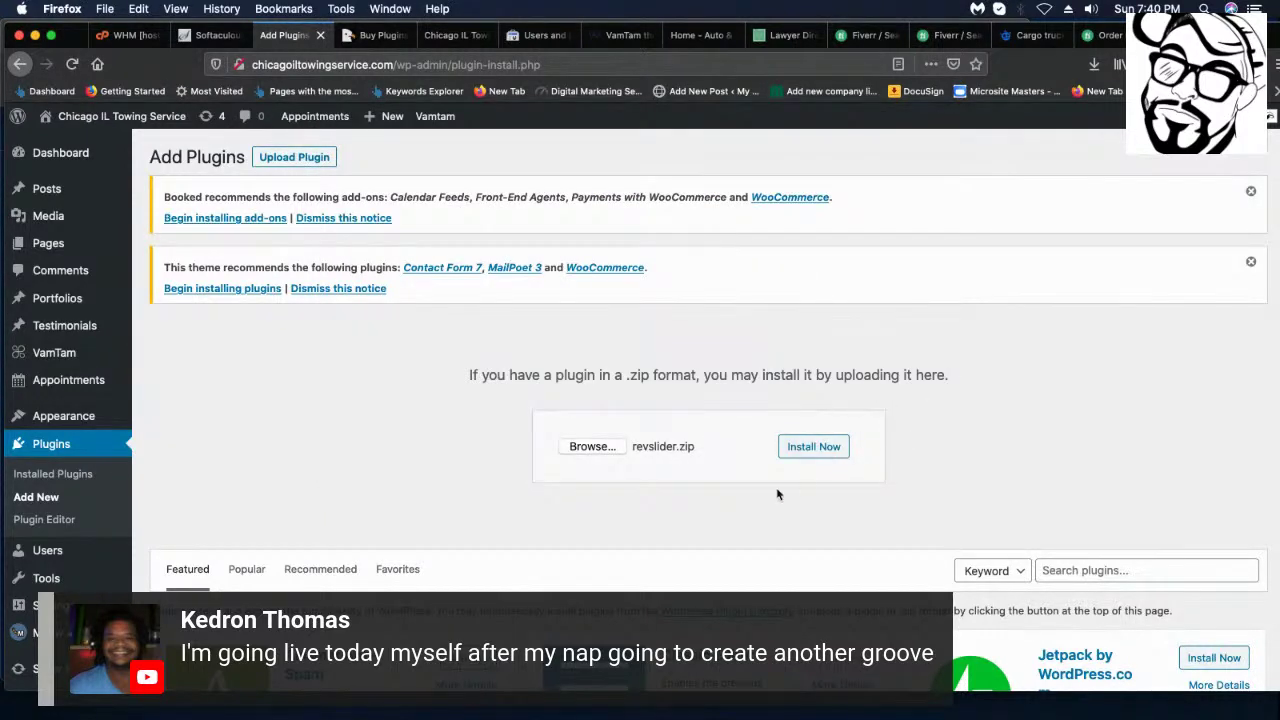
pyautogui.click(826, 451)
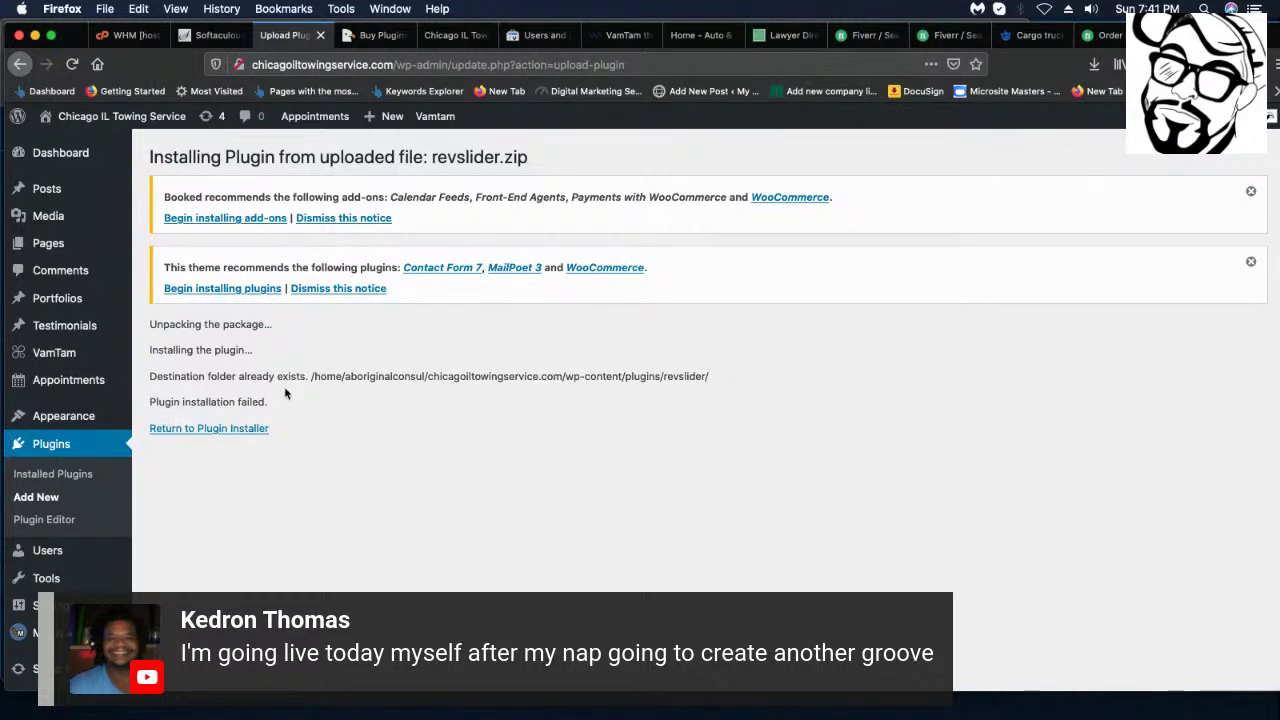
# - After the 'folder already exists' error, check Installed Plugins for Slider Revolution 6.2.2
pyautogui.click(184, 431)
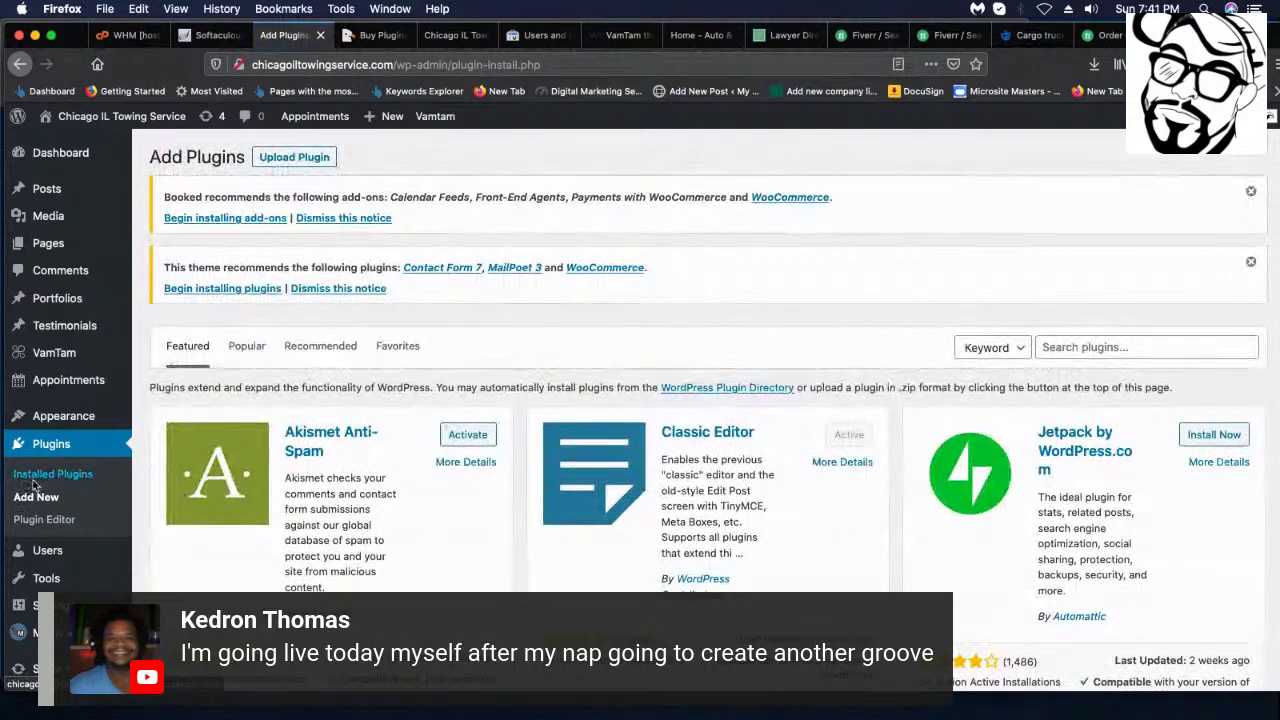
pyautogui.click(64, 478)
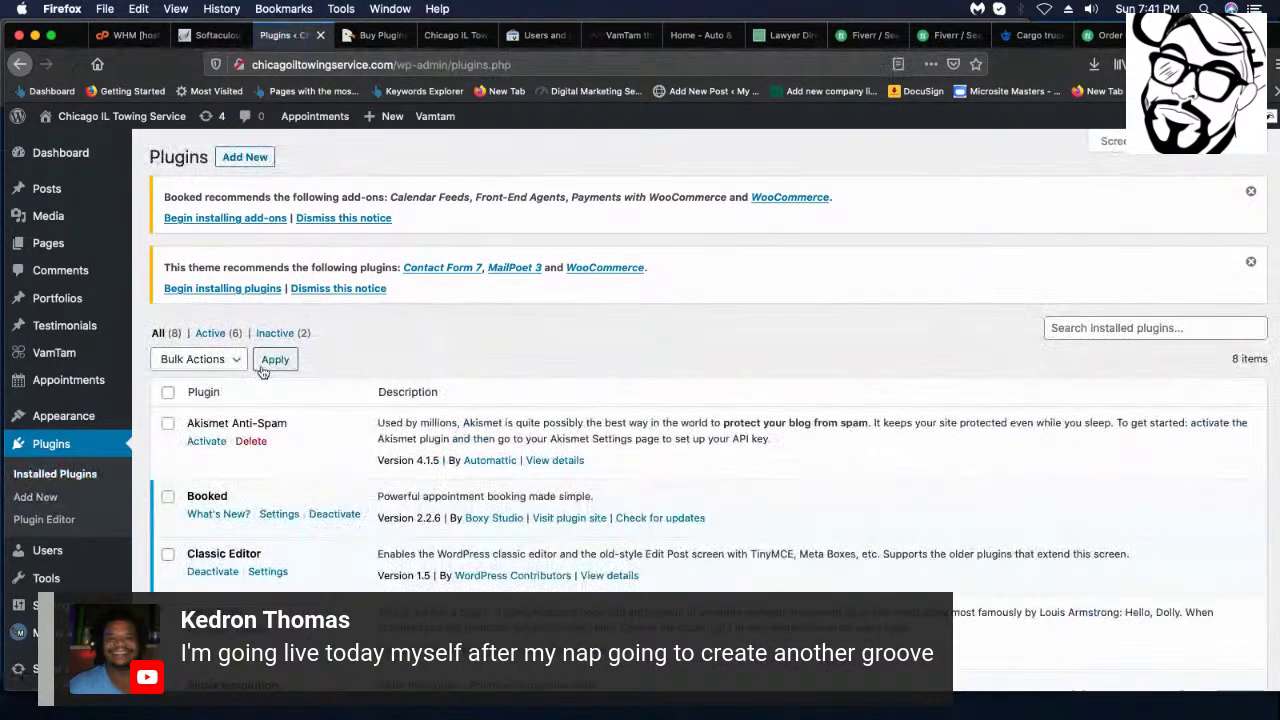
pyautogui.scroll(-5, 262, 371)
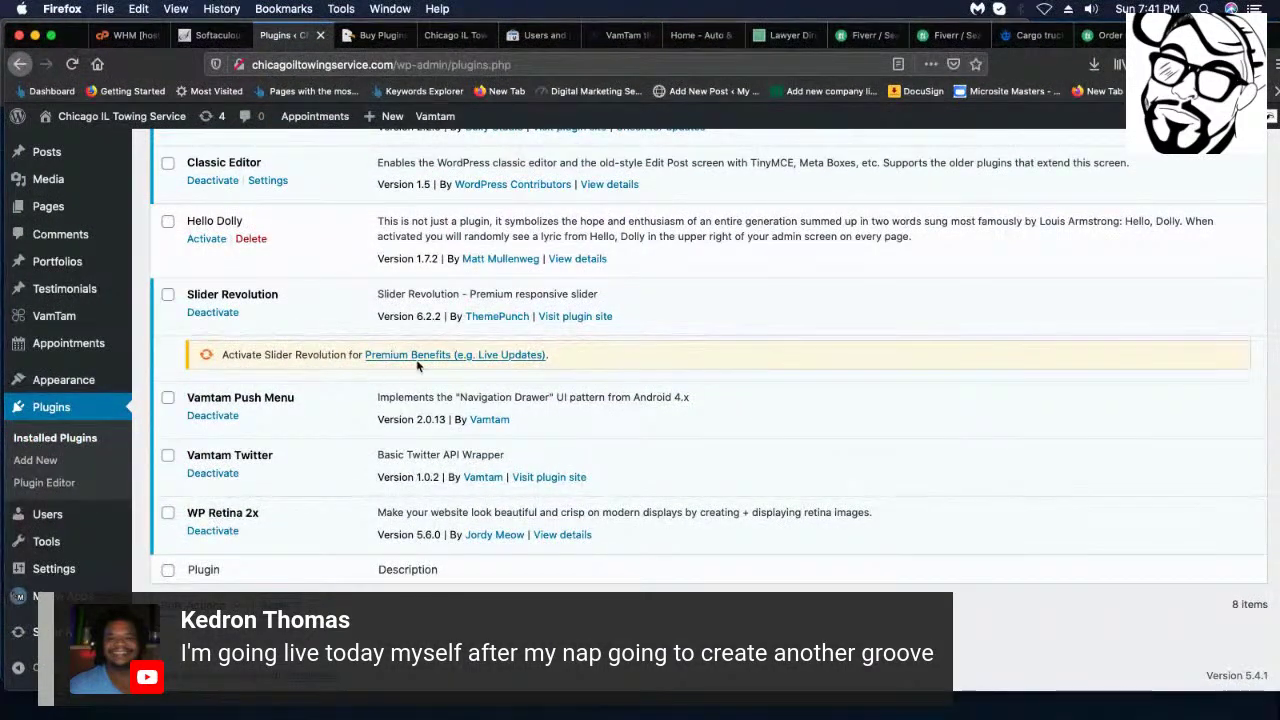
pyautogui.scroll(5, 271, 385)
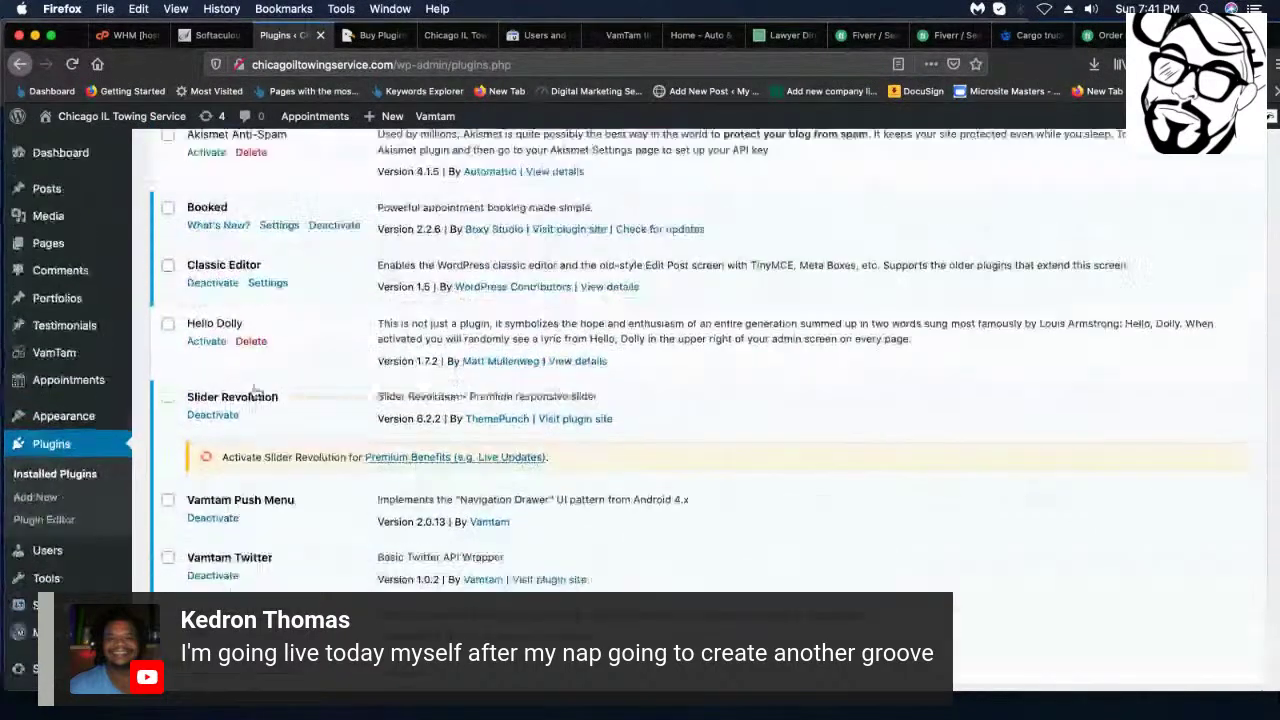
pyautogui.moveTo(90, 118)
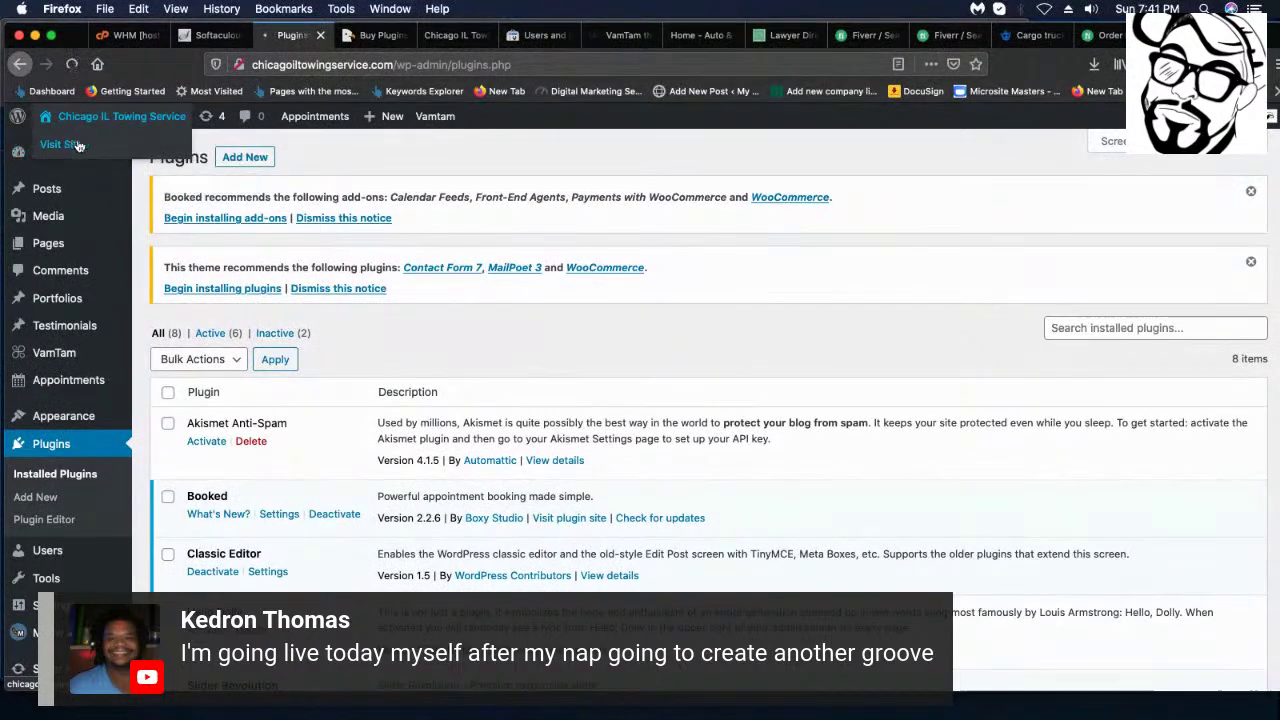
# - Visit the live site's 'Home Slider' not-found error, glance at the demos, then view the CodeCanyon order
pyautogui.click(72, 145)
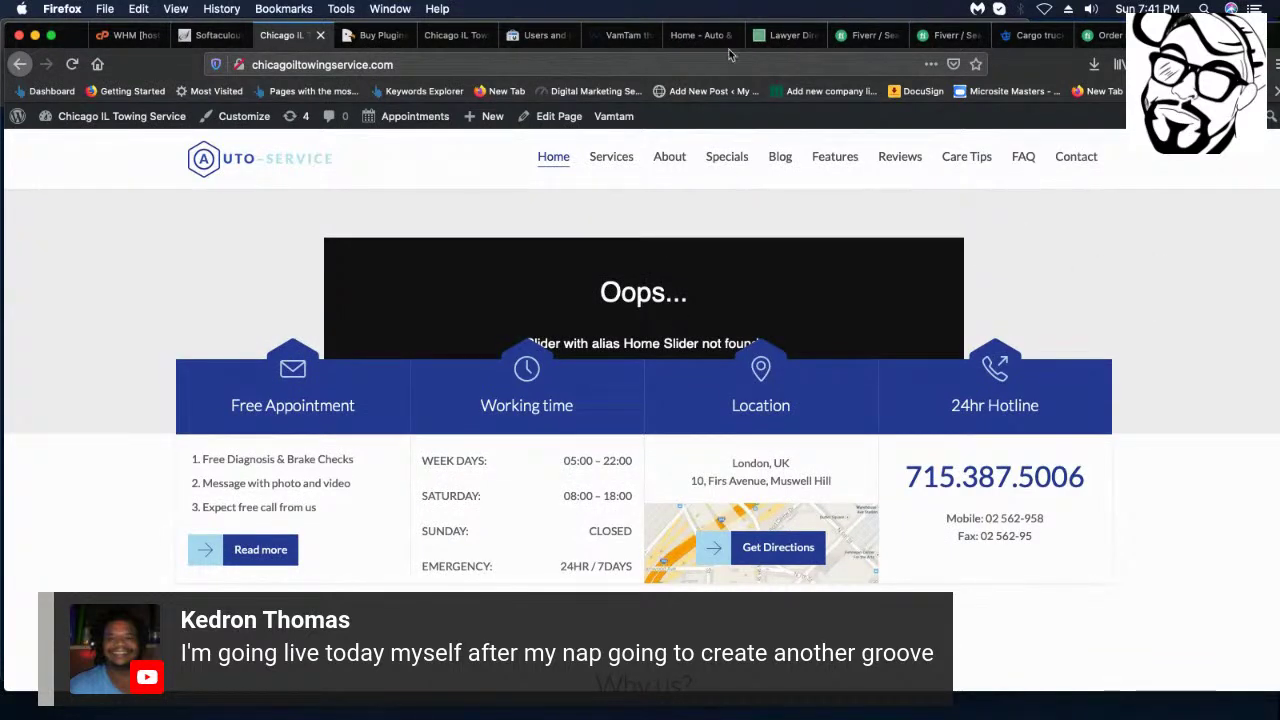
pyautogui.click(607, 40)
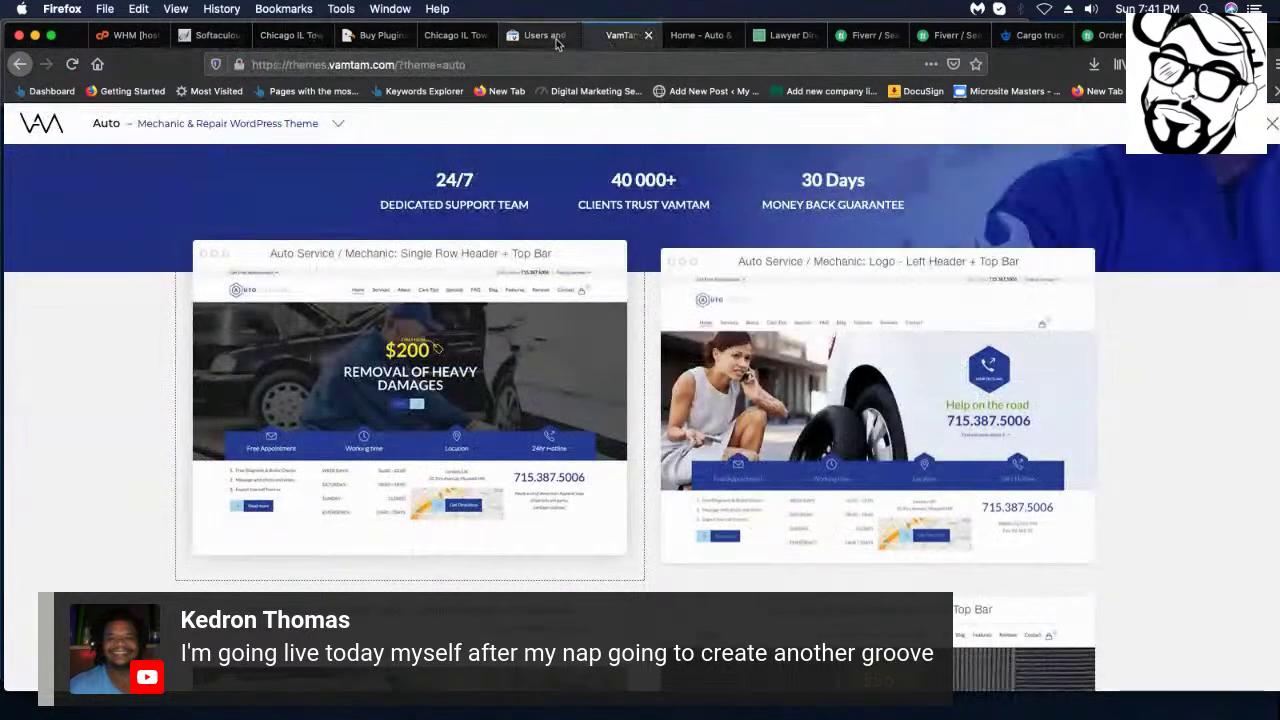
pyautogui.click(650, 35)
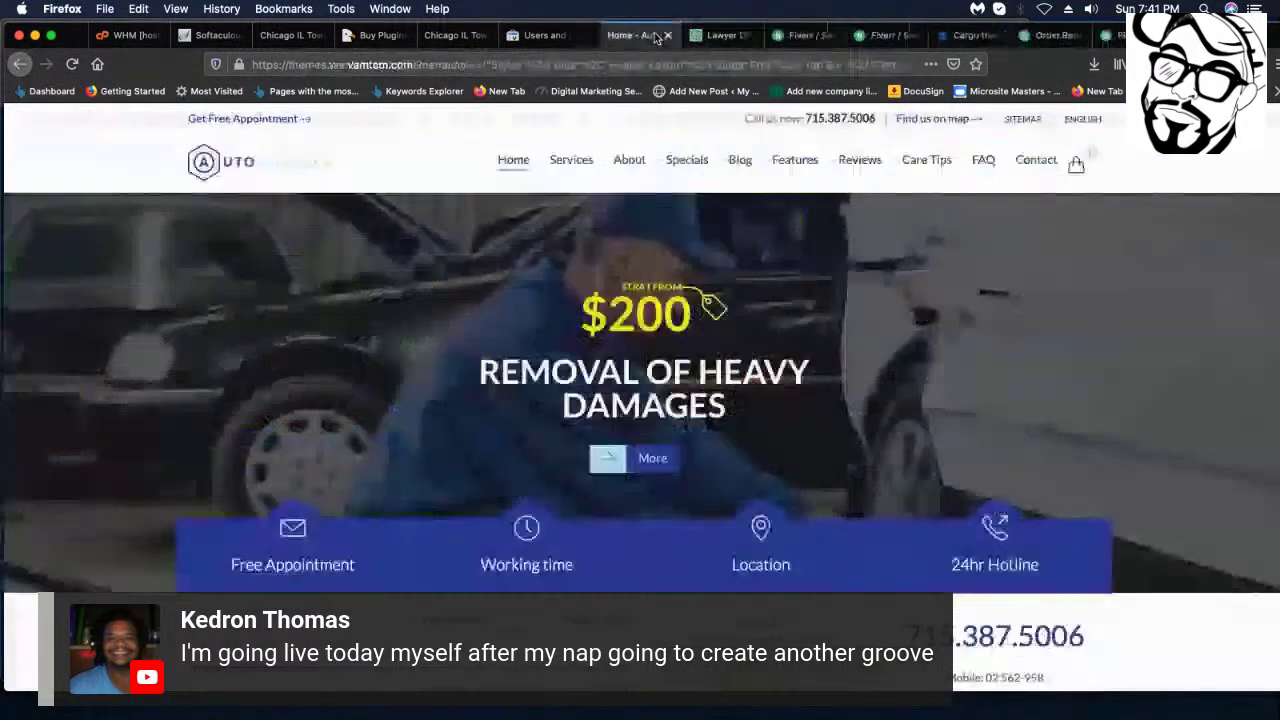
pyautogui.click(399, 36)
pyautogui.scroll(3, 627, 201)
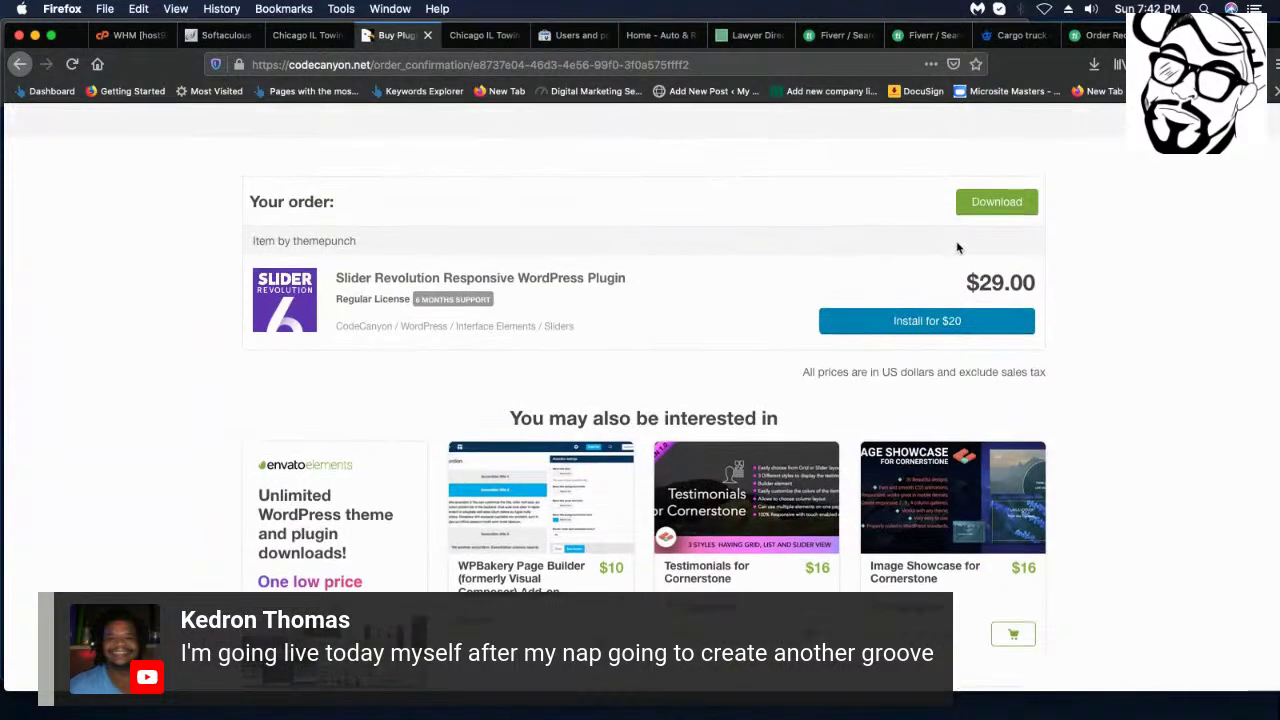
# - Open CodeCanyon's downloads page listing the Slider Revolution Responsive WordPress Plugin
pyautogui.scroll(-3, 636, 295)
pyautogui.scroll(-5, 636, 295)
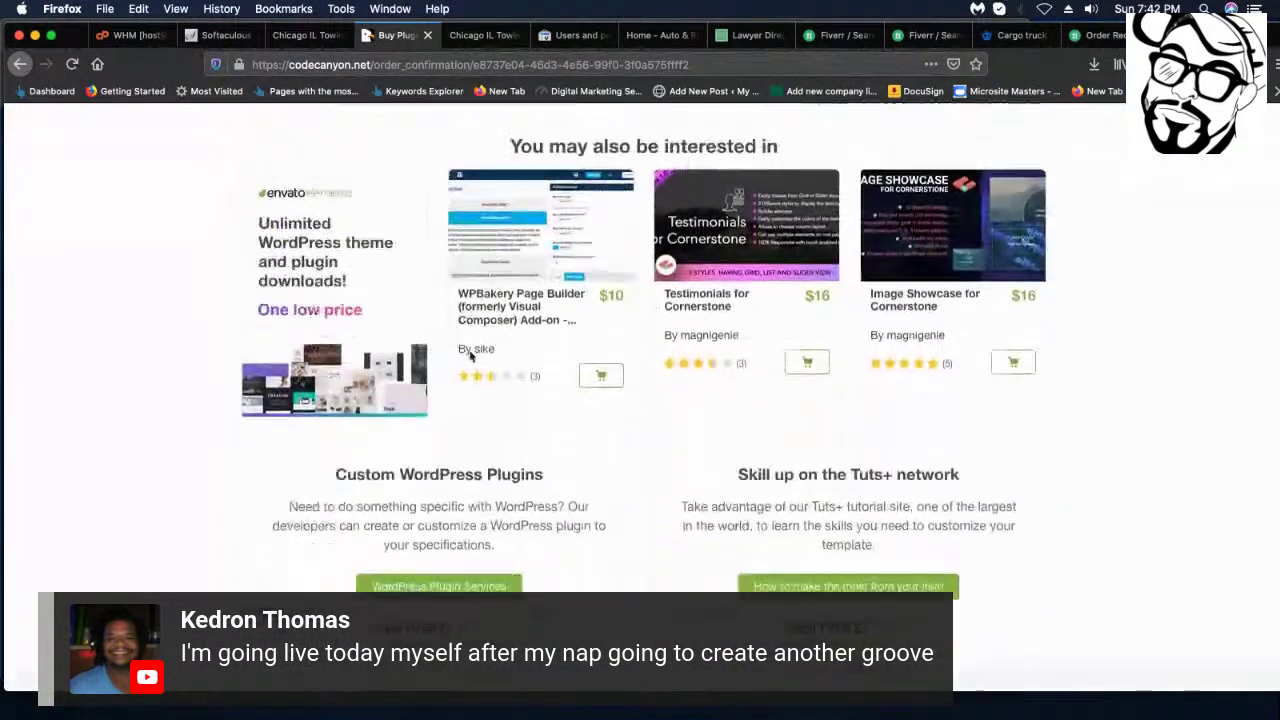
pyautogui.scroll(7, 744, 289)
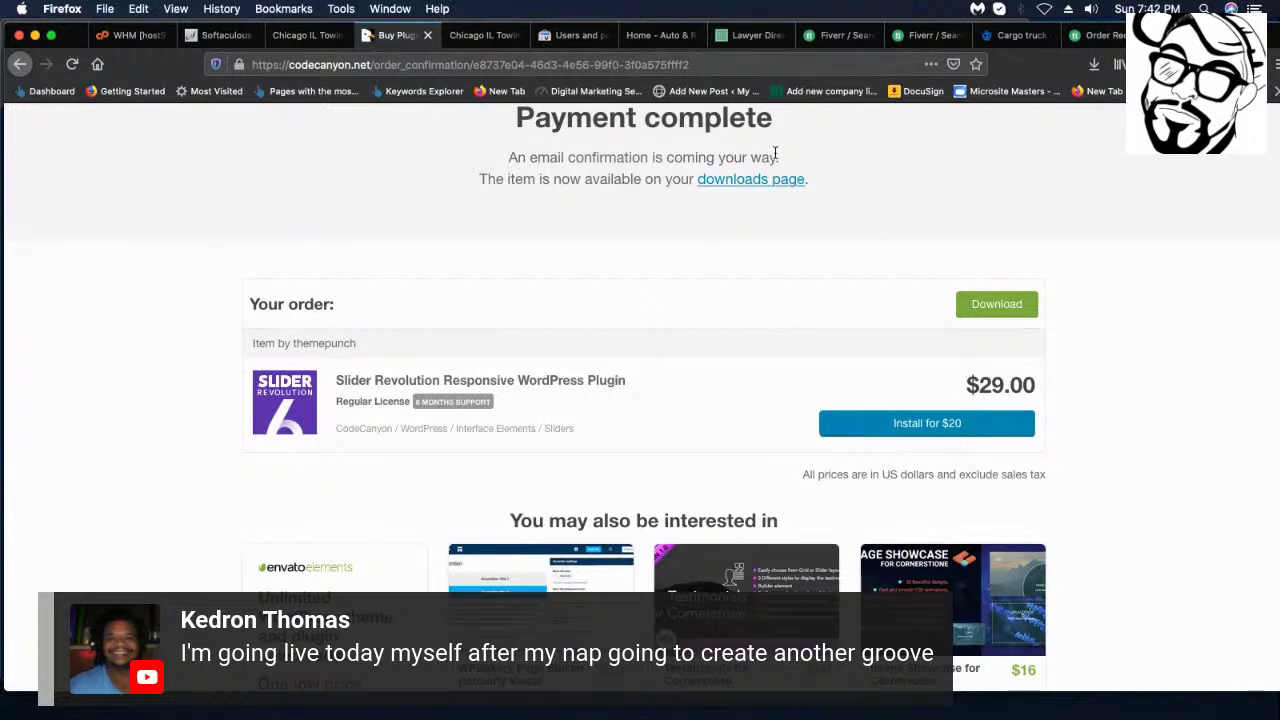
pyautogui.click(749, 180)
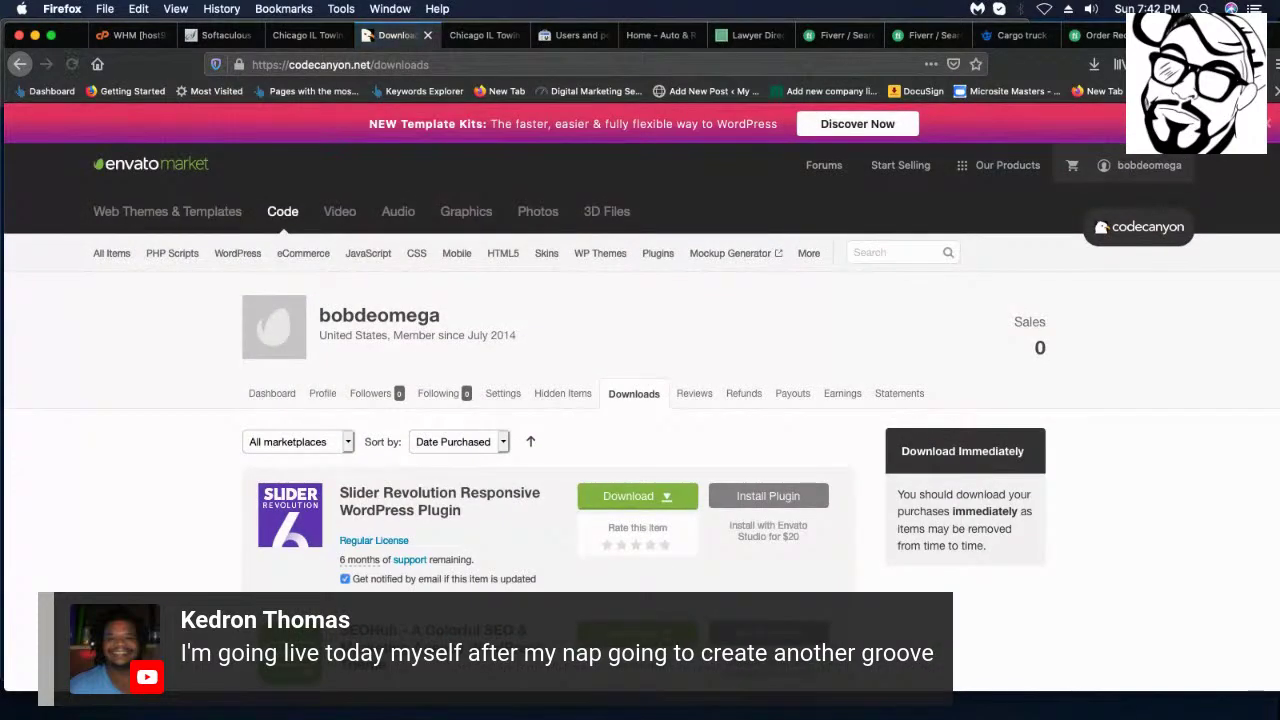
pyautogui.scroll(-5, 1183, 175)
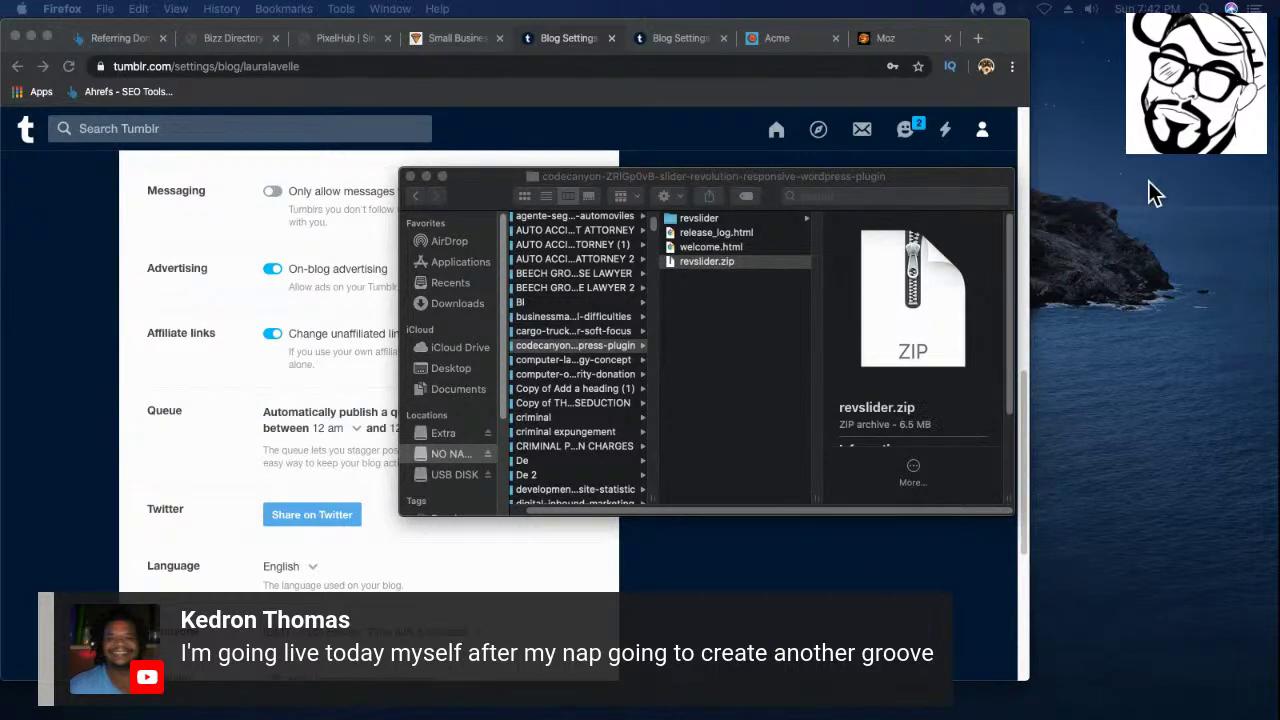
# - Close the Finder window with revslider.zip and return to the towing site in Firefox
pyautogui.press('super+w')
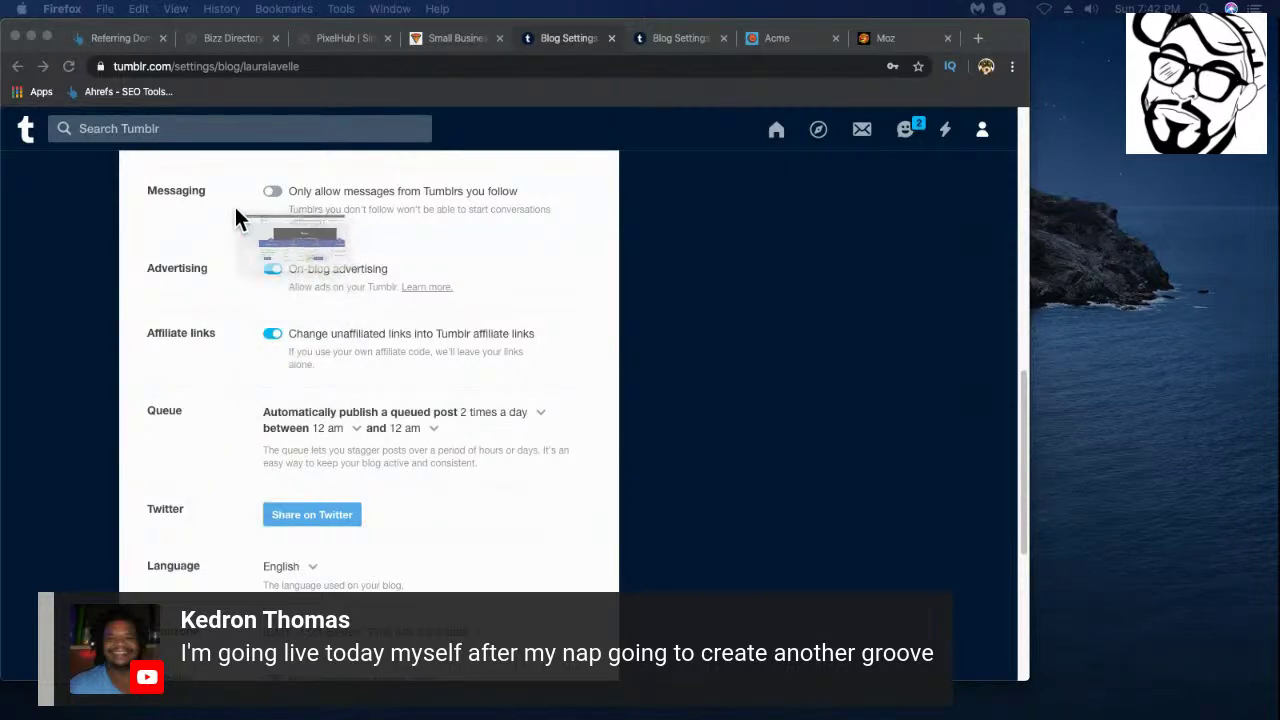
pyautogui.press('super+Tab')
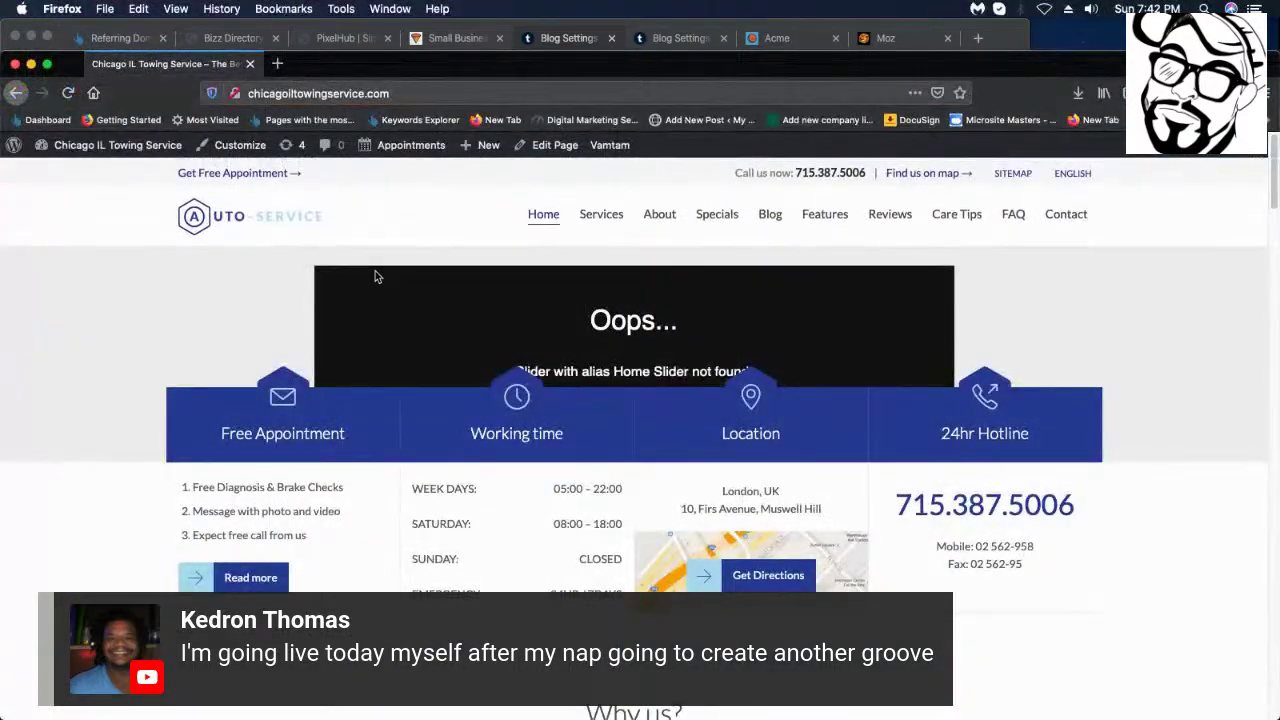
# - Scroll the live towing homepage with its slider error, then switch to Fiverr's expired Tumblr search
pyautogui.moveTo(560, 200)
pyautogui.scroll(-5, 590, 260)
pyautogui.scroll(5, 617, 298)
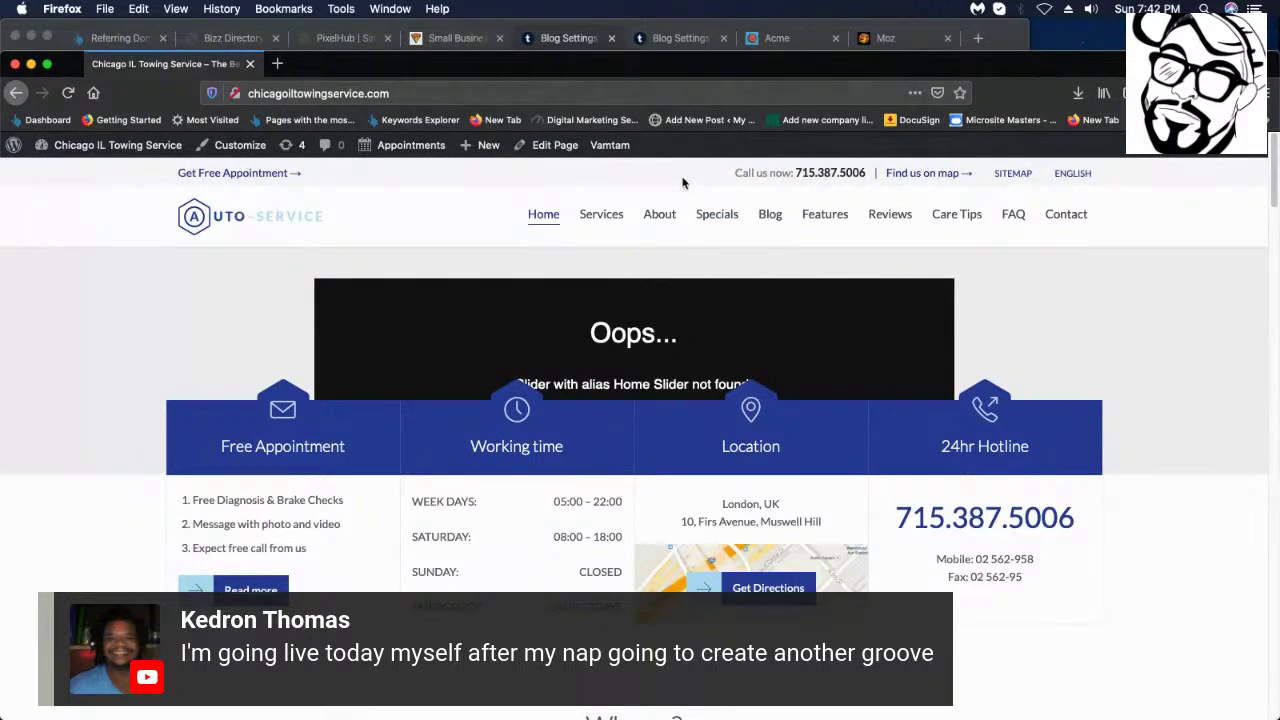
pyautogui.scroll(-5, 683, 182)
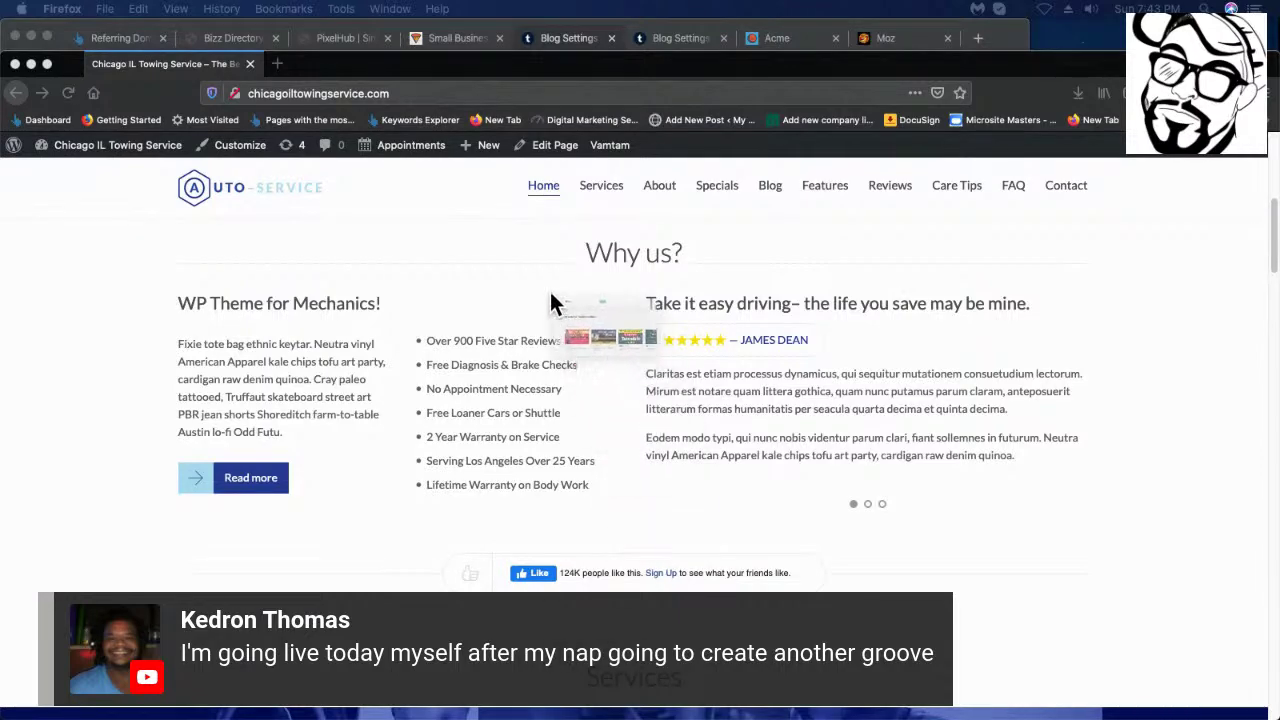
pyautogui.press('super+bracketleft')
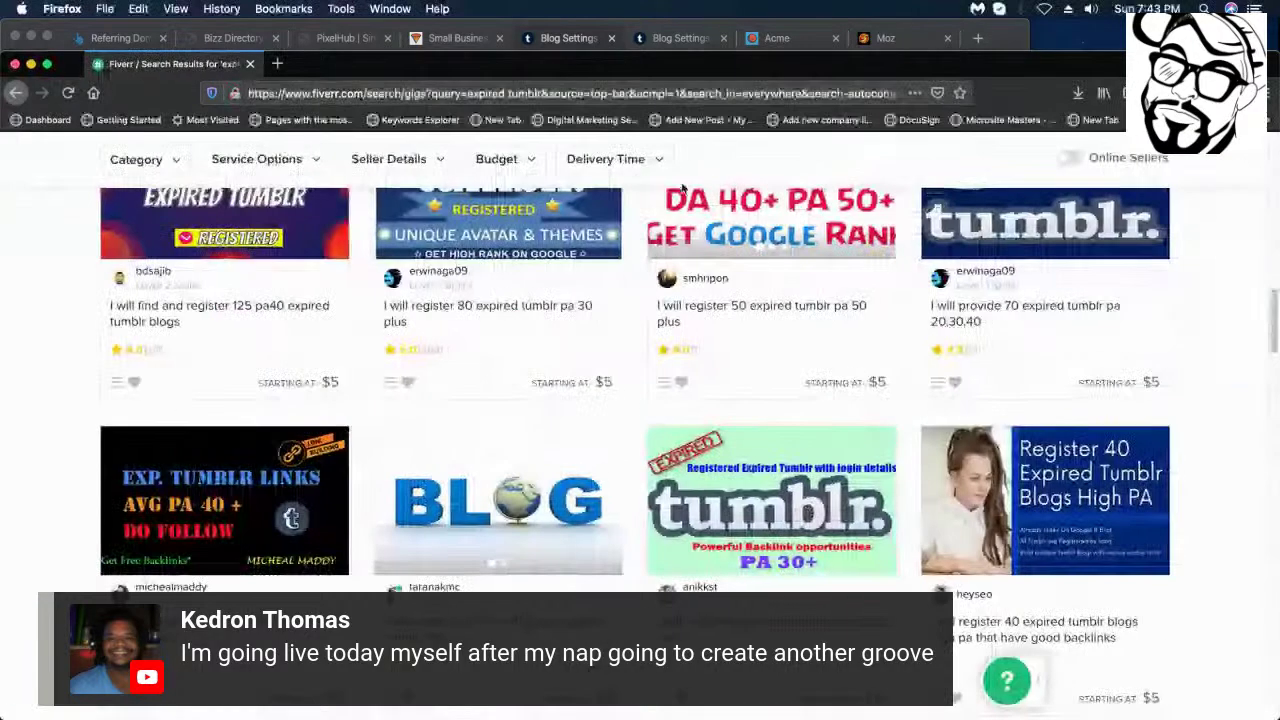
# - Open the completed $7 photo manipulation order from Fiverr's Orders list
pyautogui.scroll(10, 655, 432)
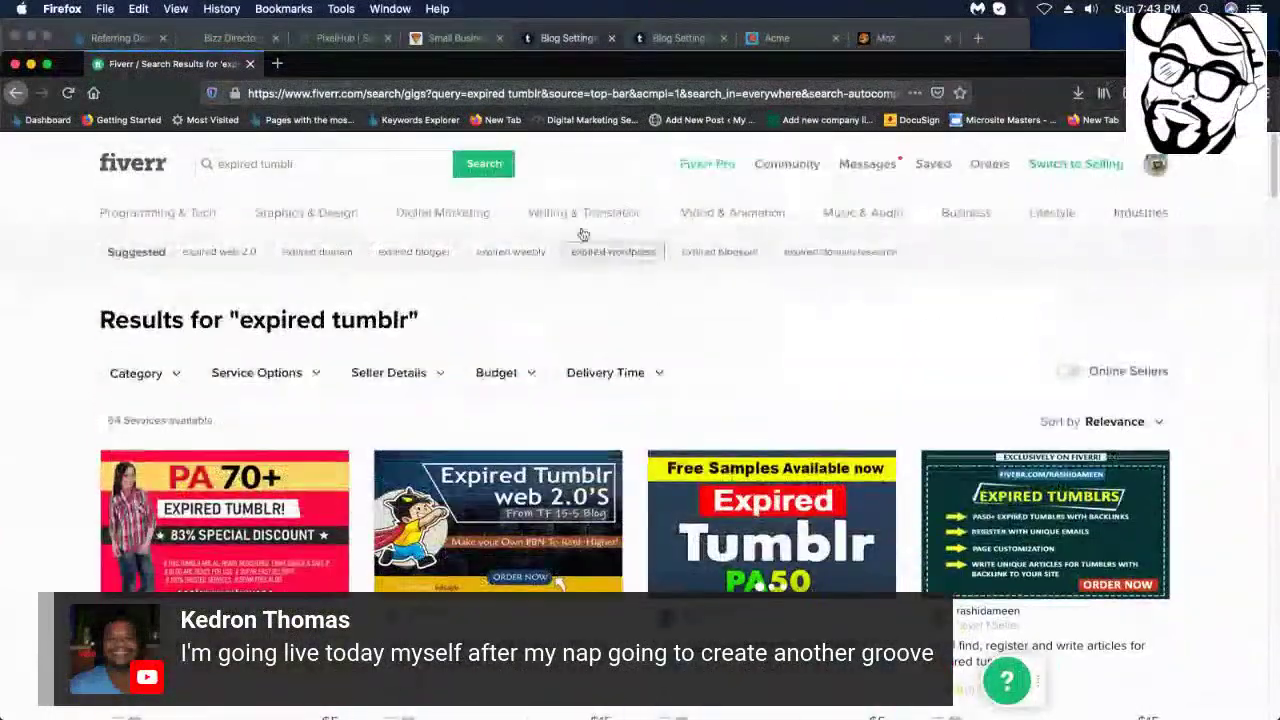
pyautogui.click(993, 167)
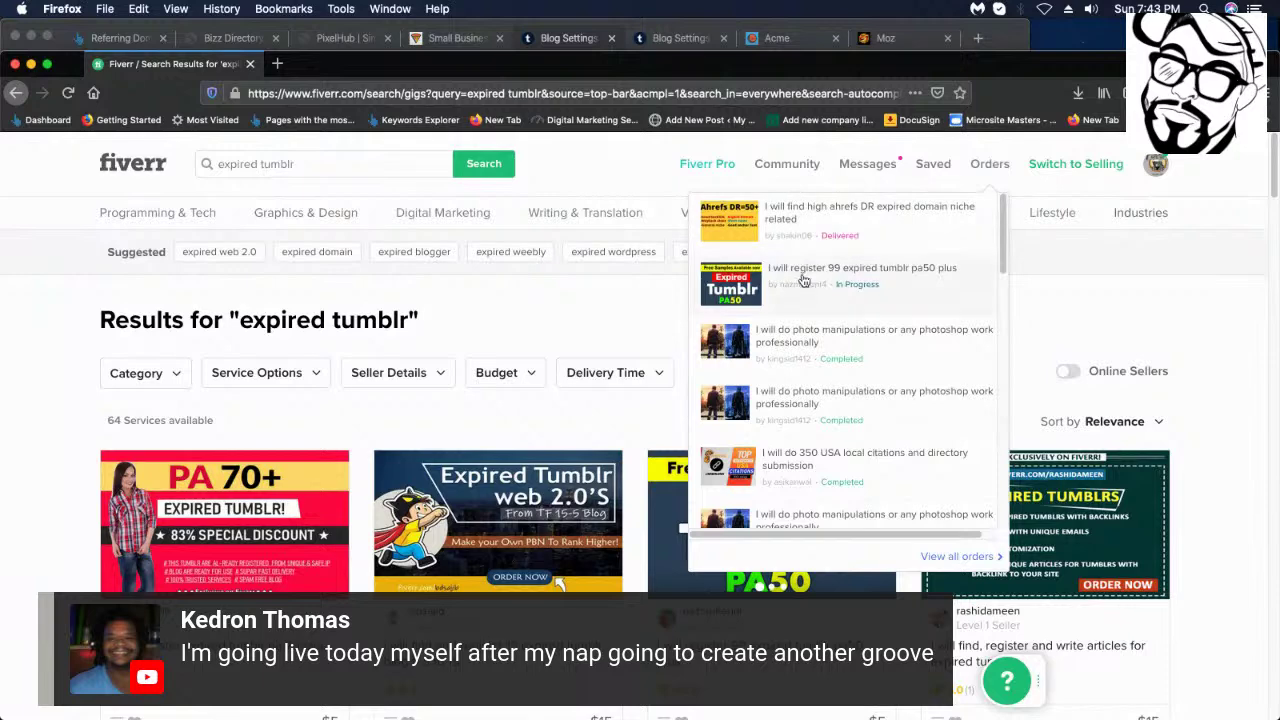
pyautogui.click(809, 337)
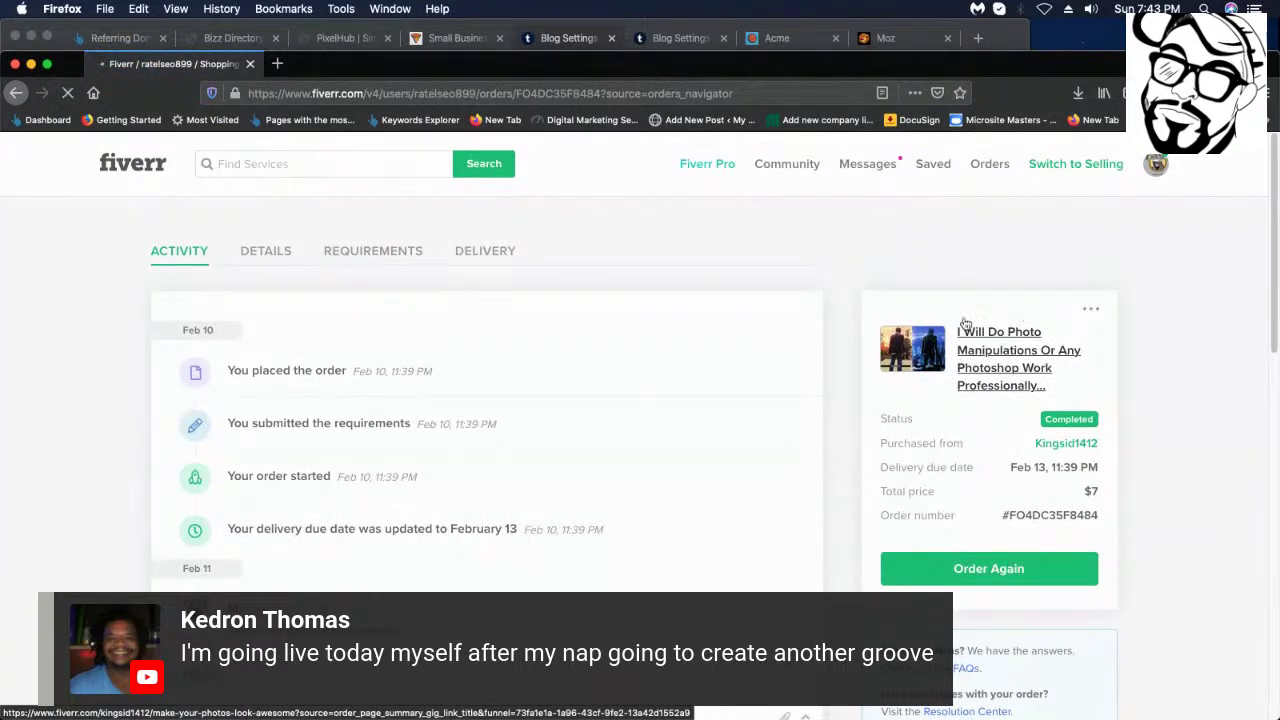
# - Open the ordered photo manipulation gig's page from the order sidebar
pyautogui.click(1036, 389)
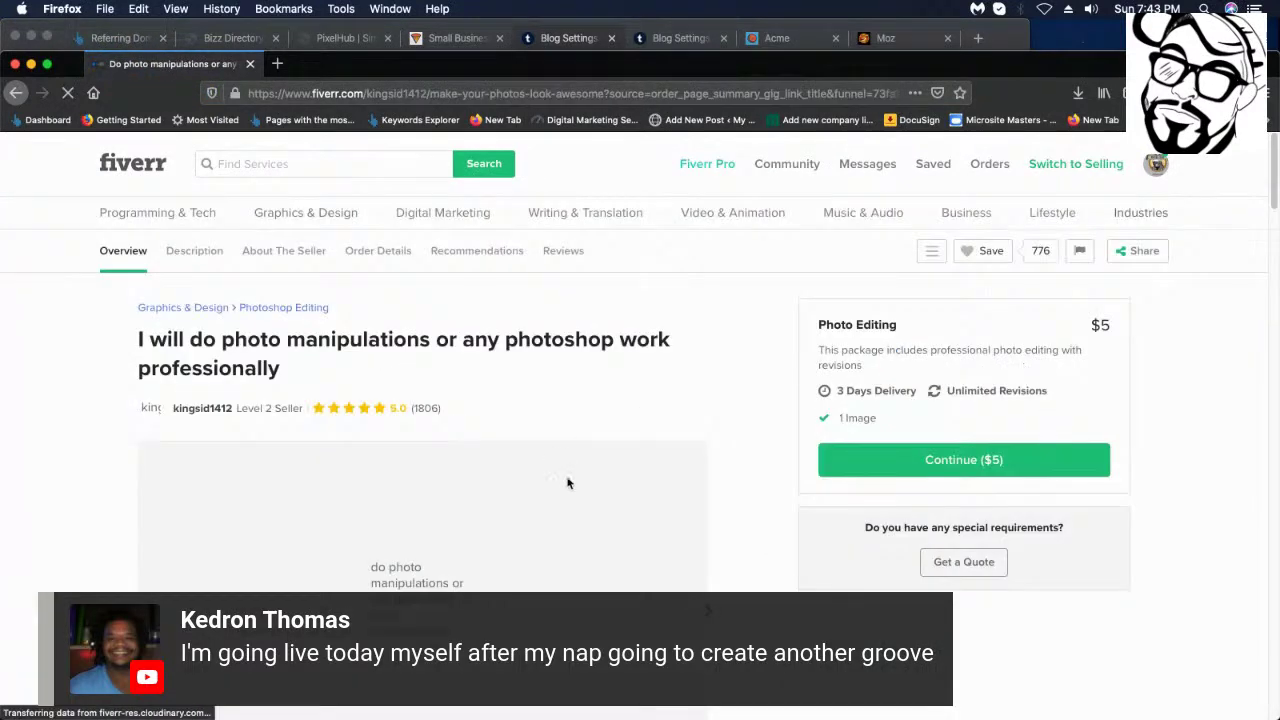
pyautogui.scroll(-3, 614, 509)
pyautogui.scroll(-2, 662, 524)
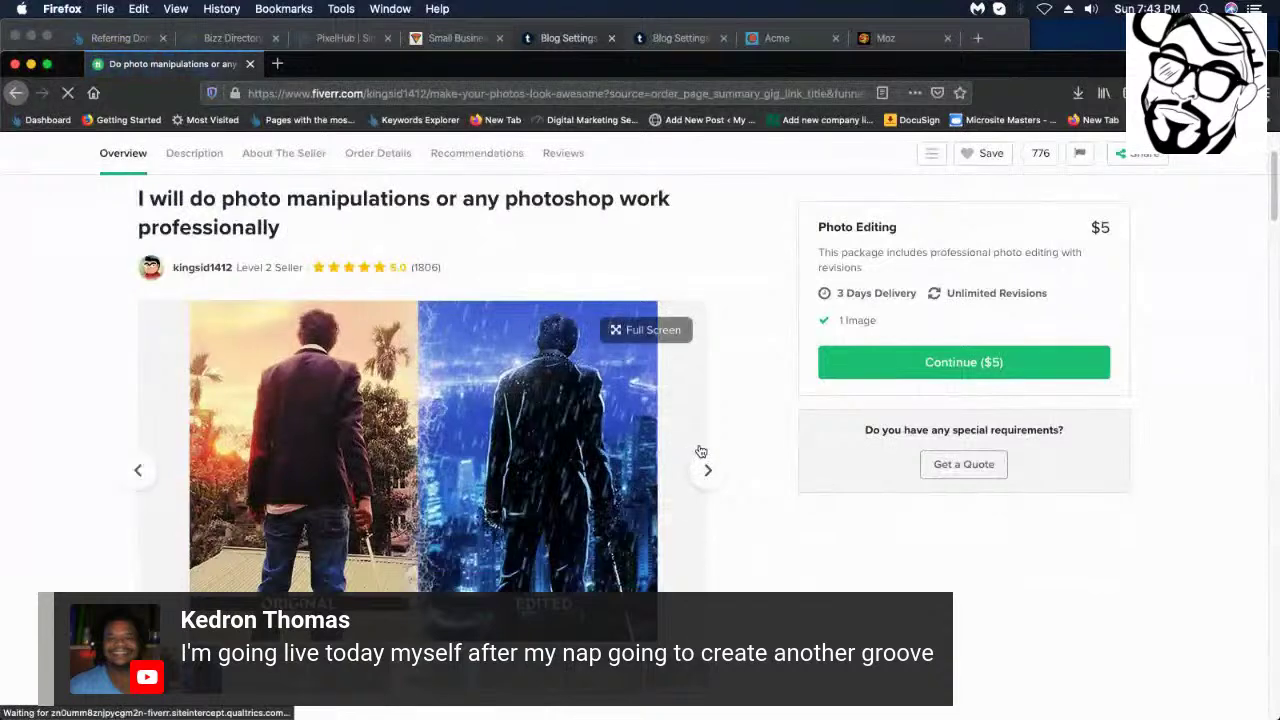
# - Preview the astronaut, hooded witch and silhouette samples, then expand the gallery full screen
pyautogui.click(248, 588)
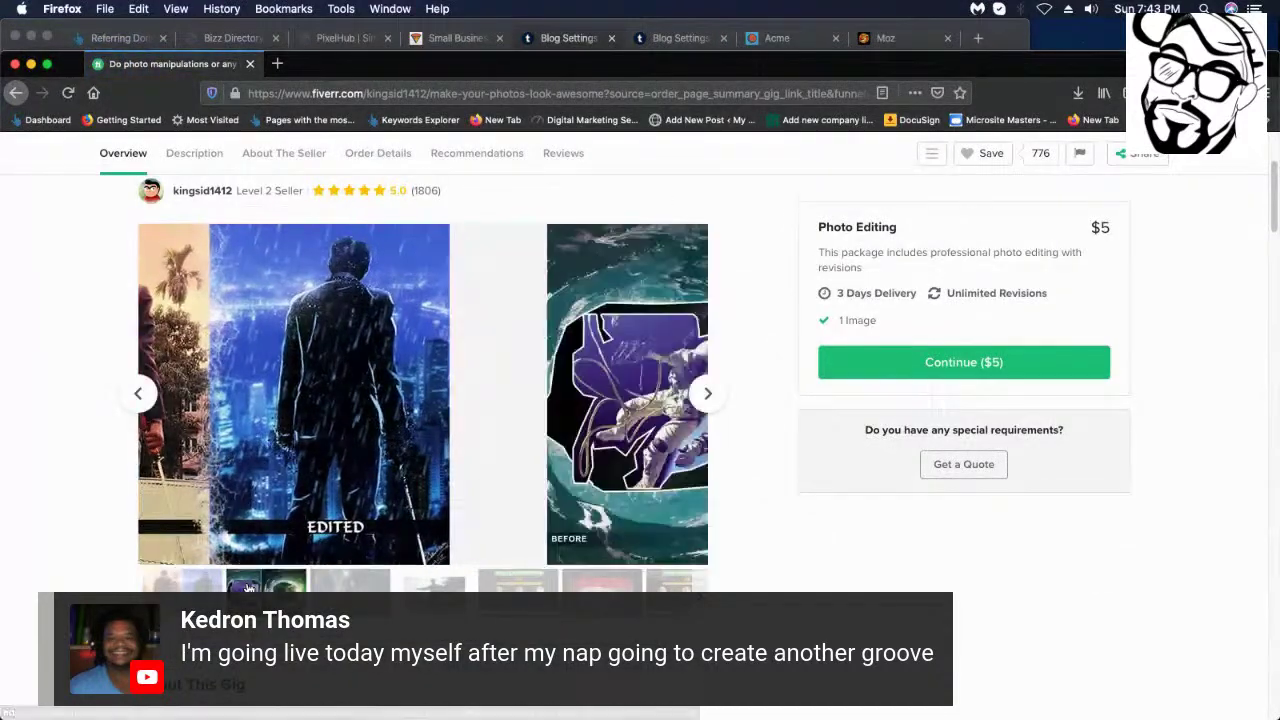
pyautogui.click(320, 590)
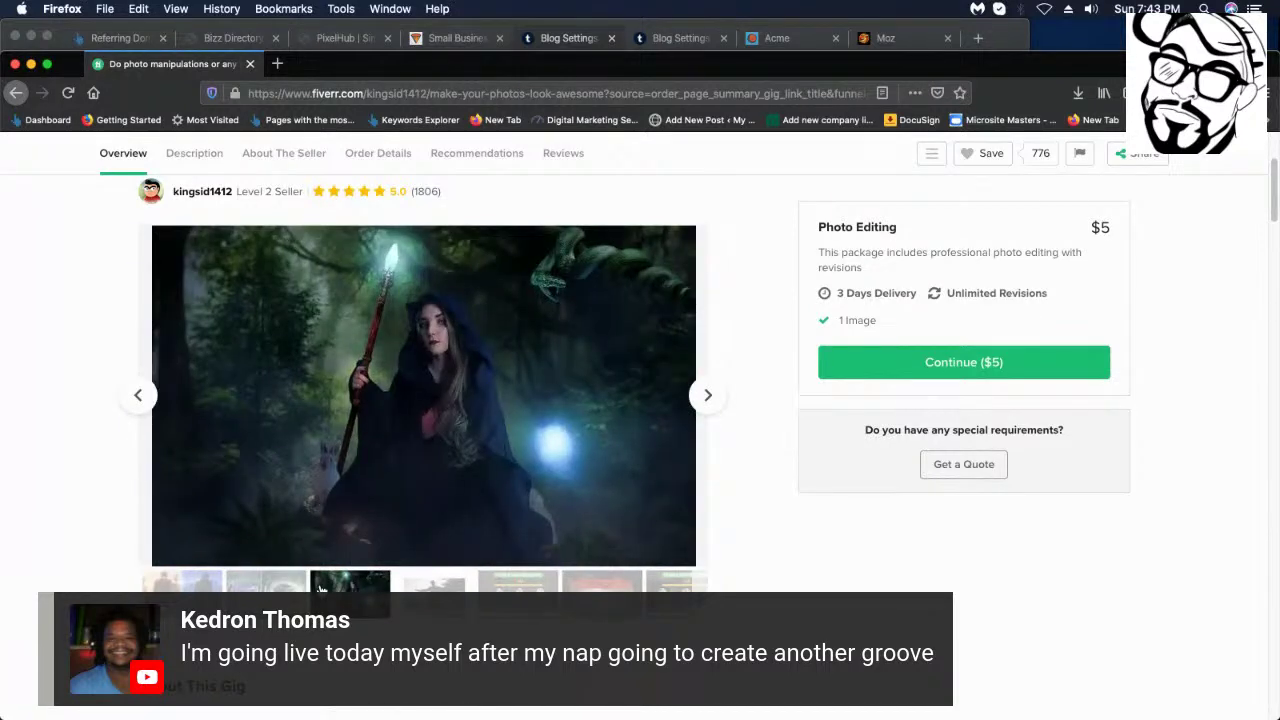
pyautogui.click(430, 592)
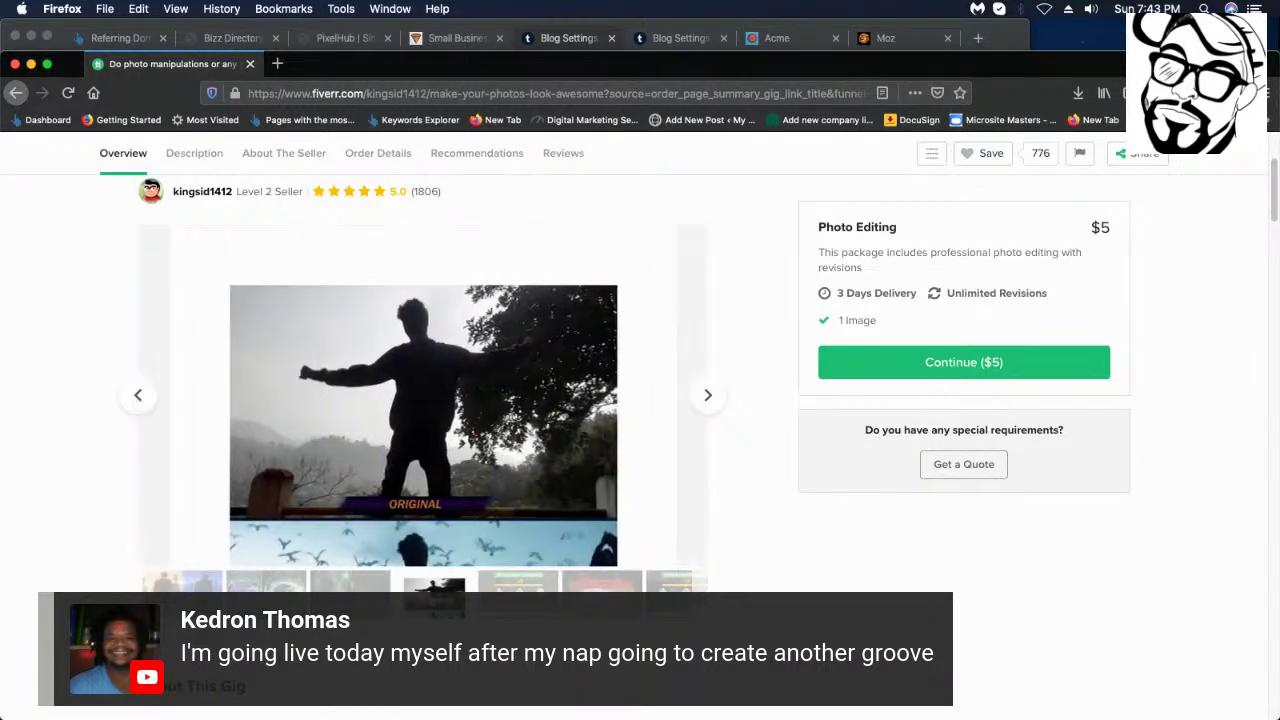
pyautogui.scroll(-3, 663, 430)
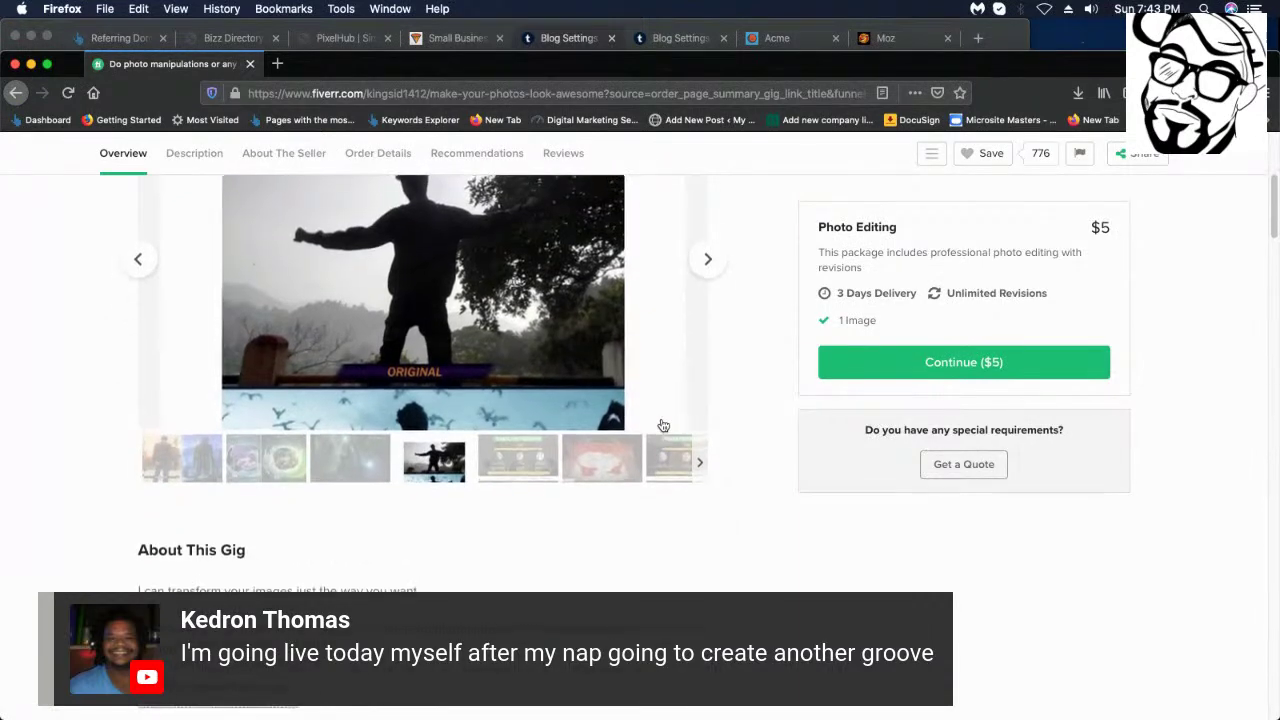
pyautogui.click(474, 405)
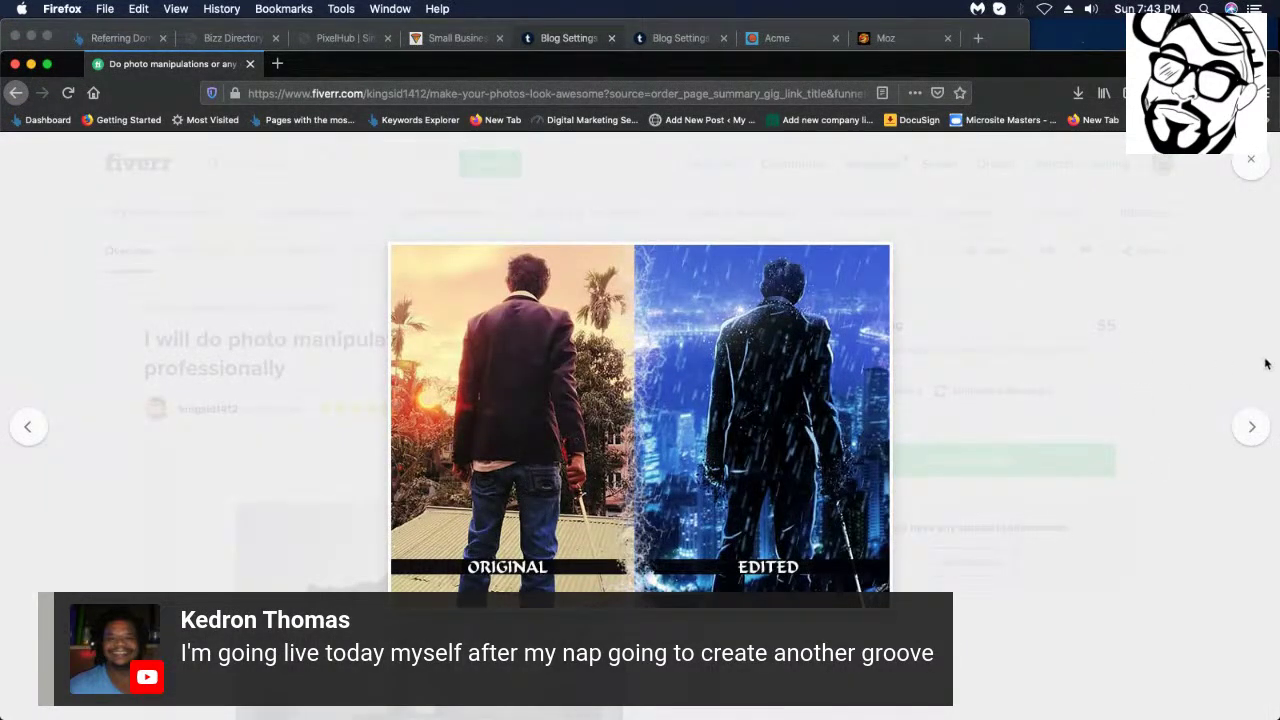
# - Cycle through the gallery samples from the astronaut image to the cartoon woman with dumbbells
pyautogui.click(1252, 428)
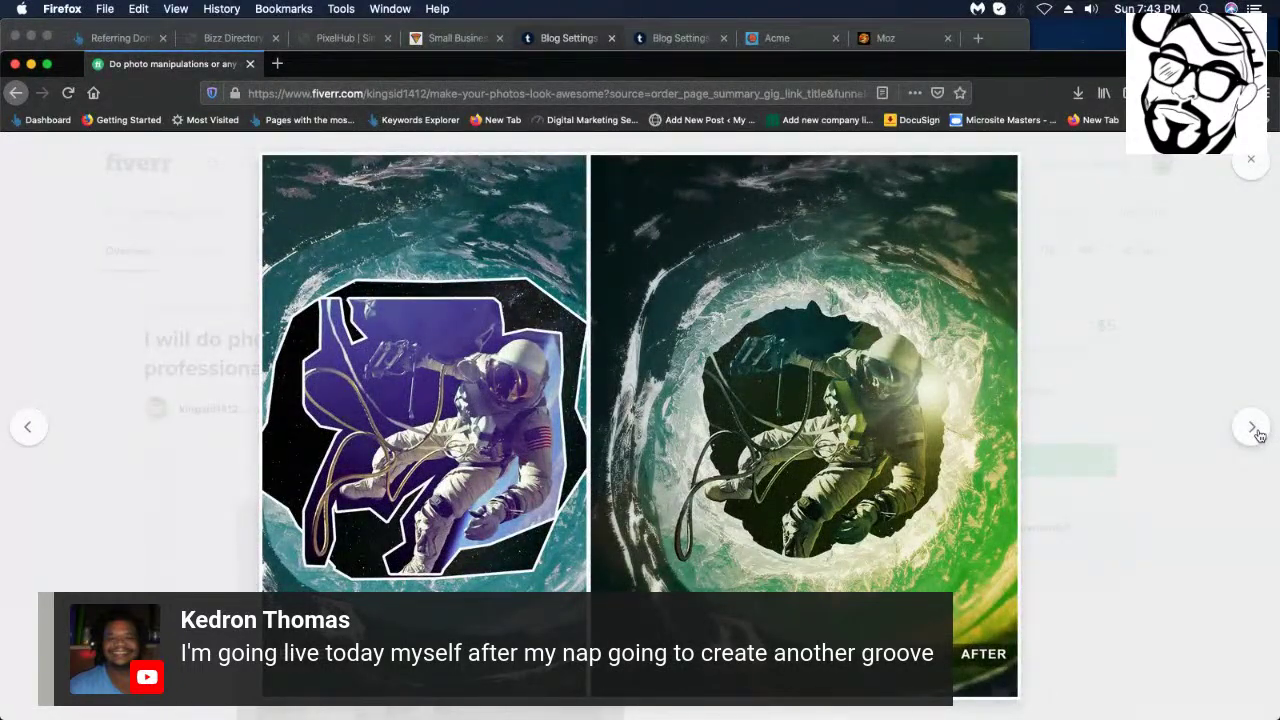
pyautogui.click(1254, 429)
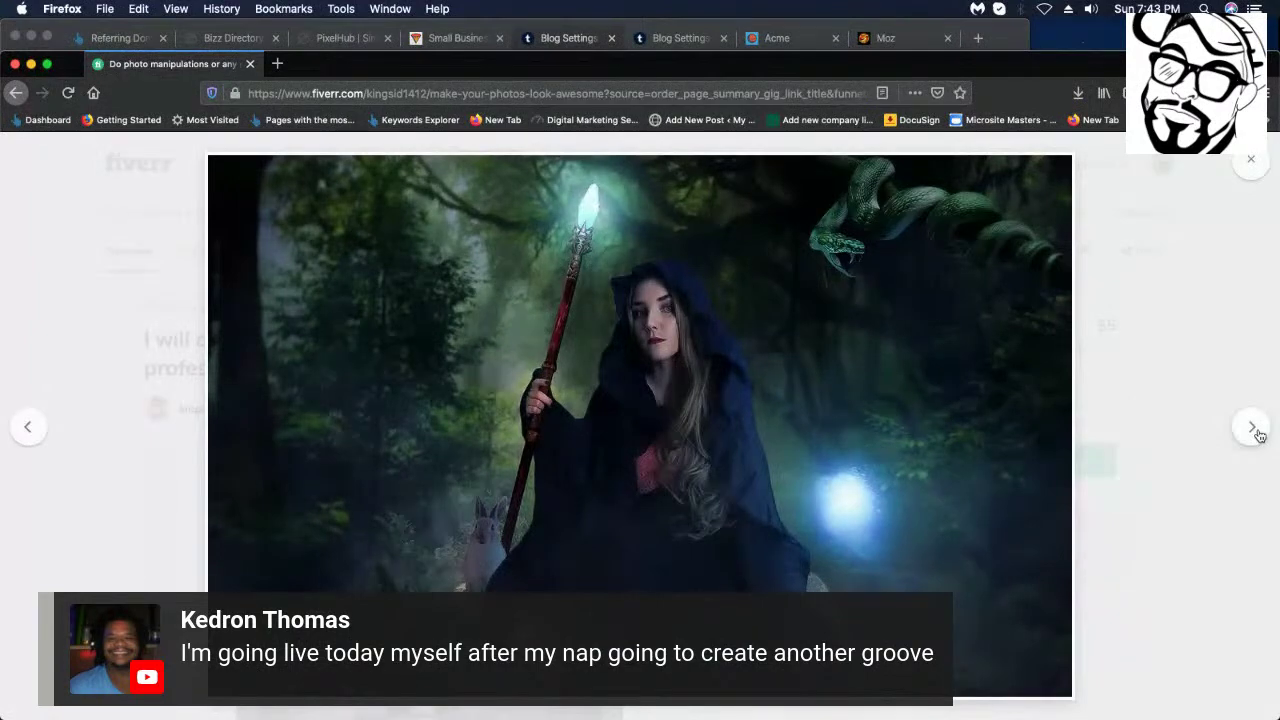
pyautogui.click(1254, 429)
pyautogui.click(1254, 429)
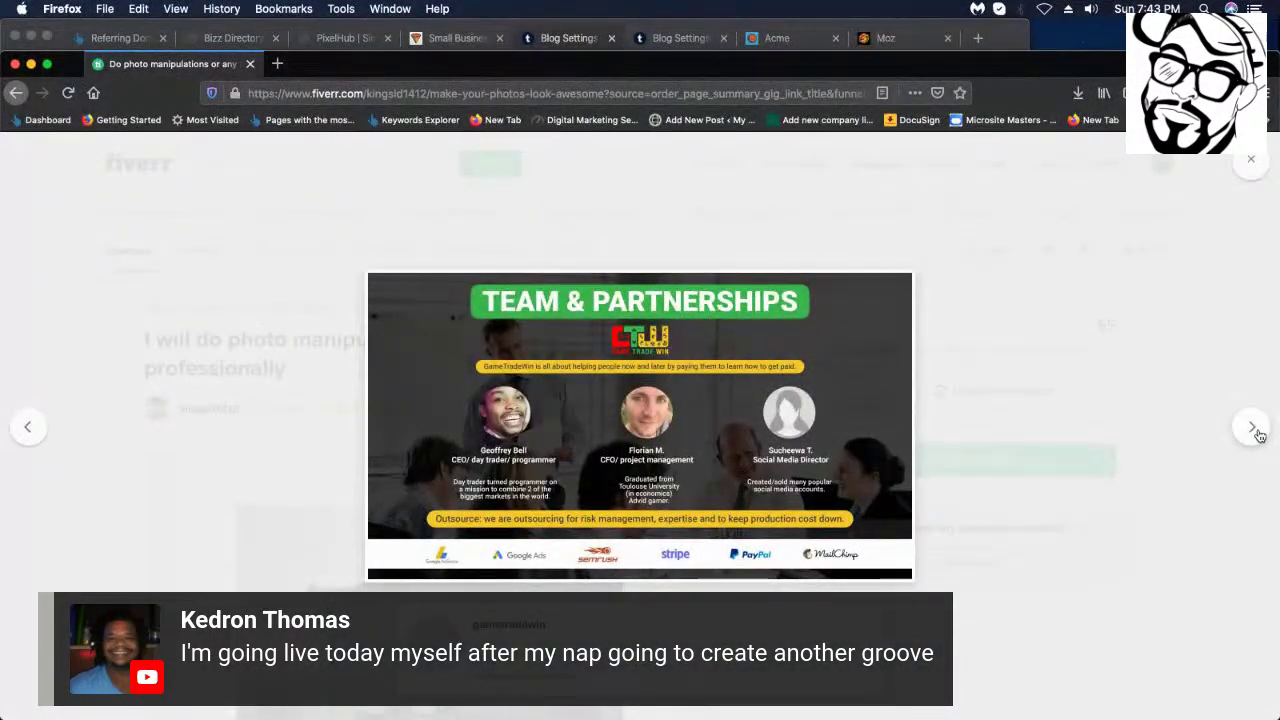
pyautogui.click(1256, 431)
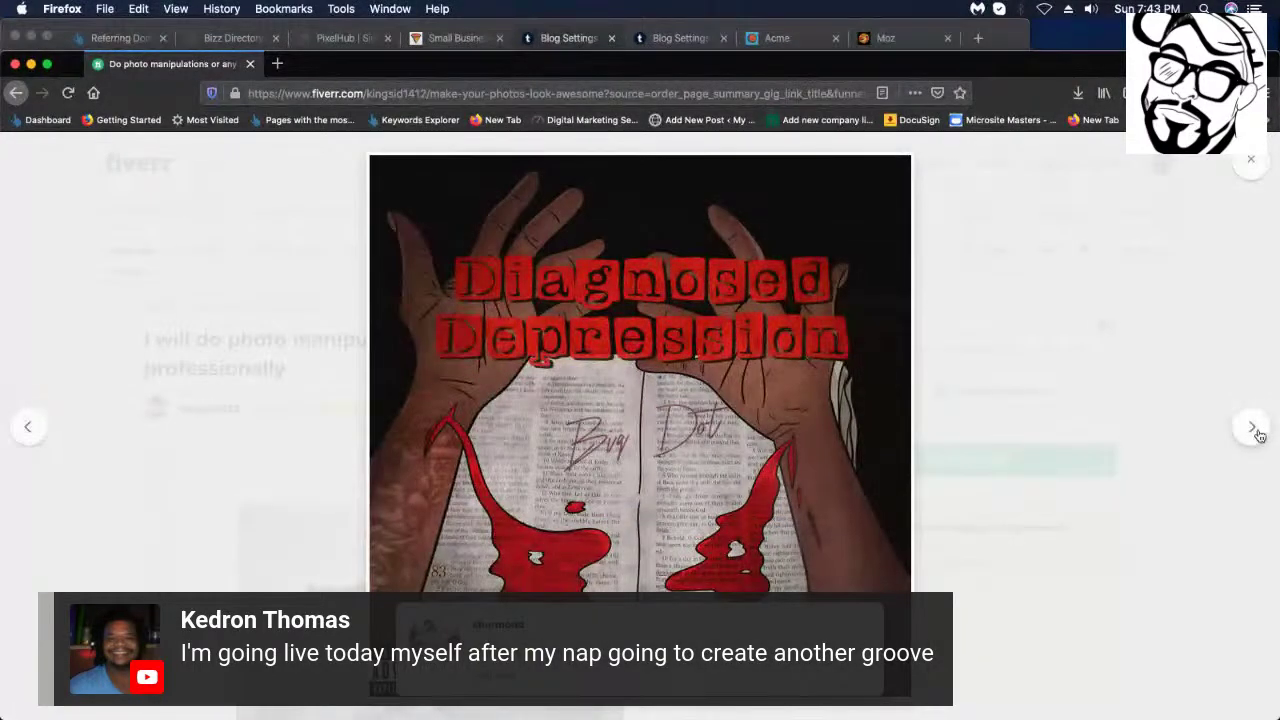
pyautogui.click(1256, 431)
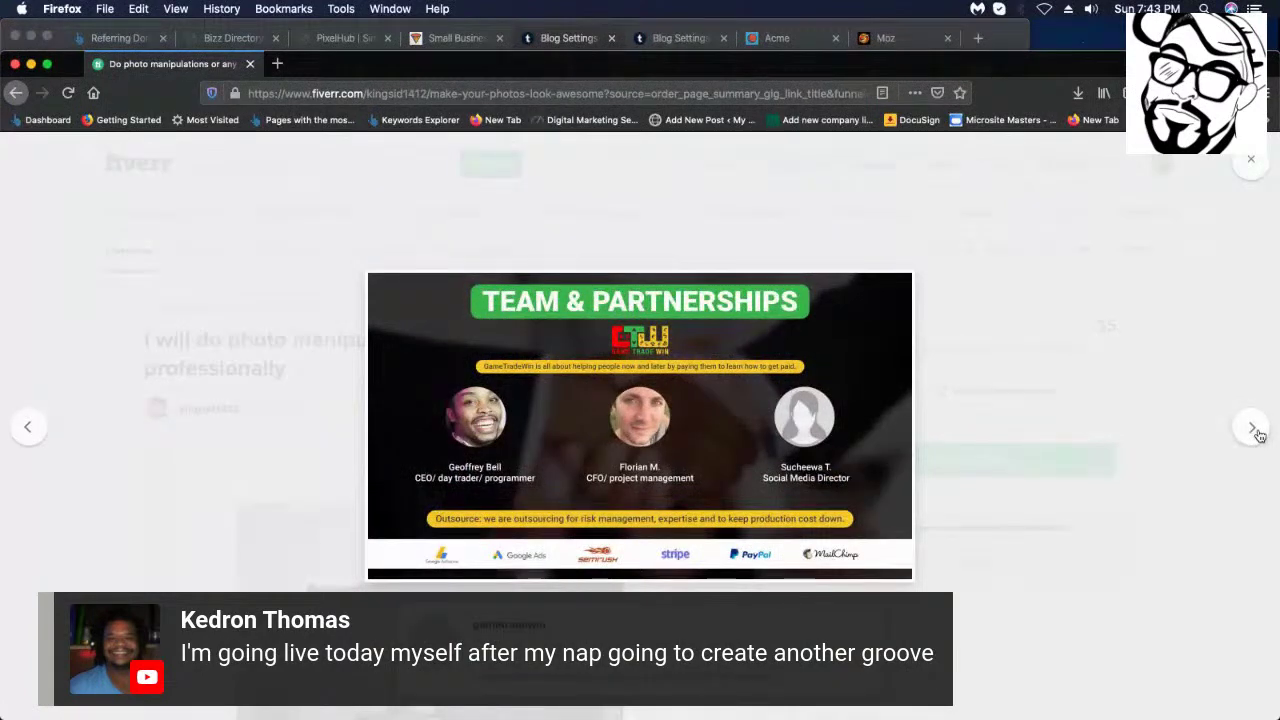
pyautogui.click(1256, 431)
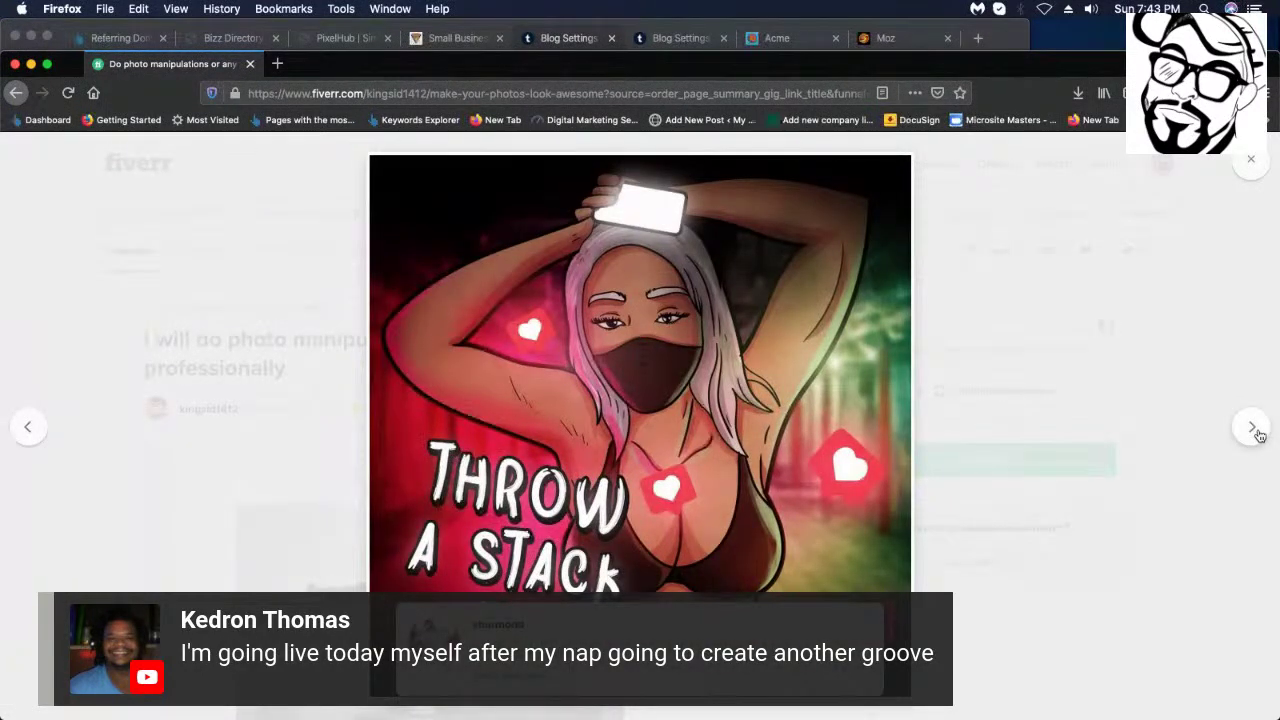
pyautogui.click(1258, 433)
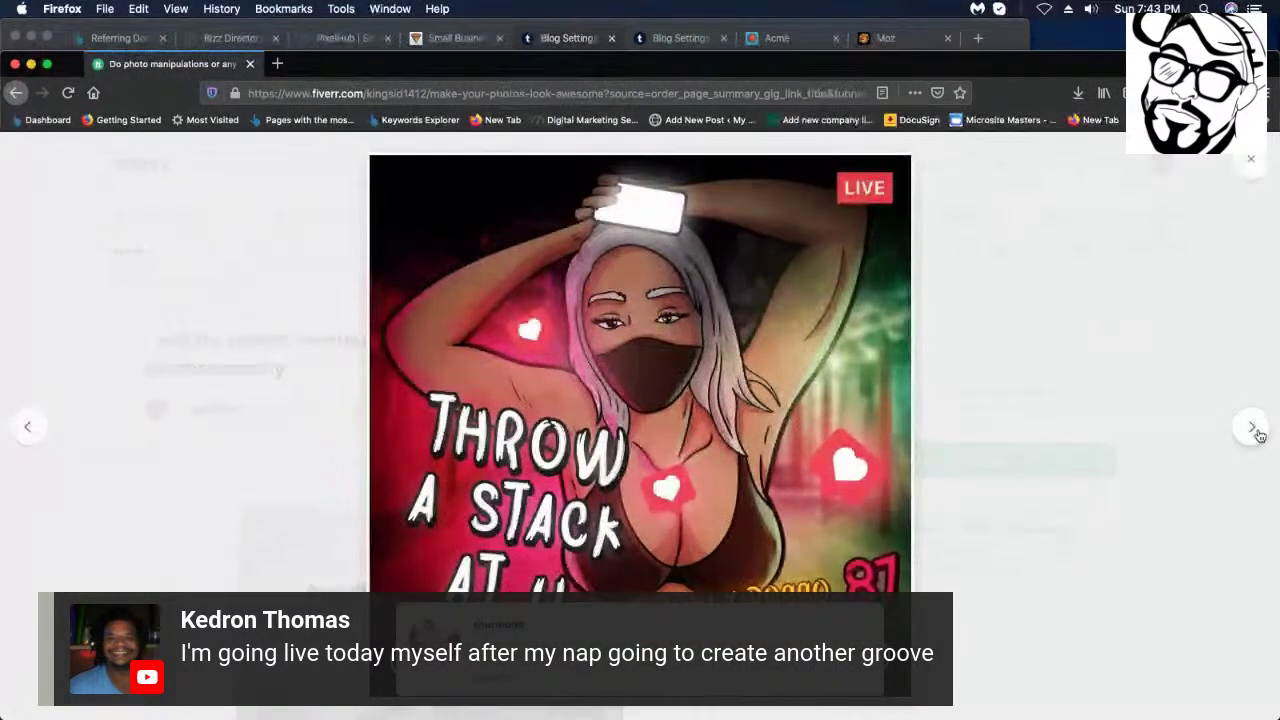
pyautogui.click(1256, 431)
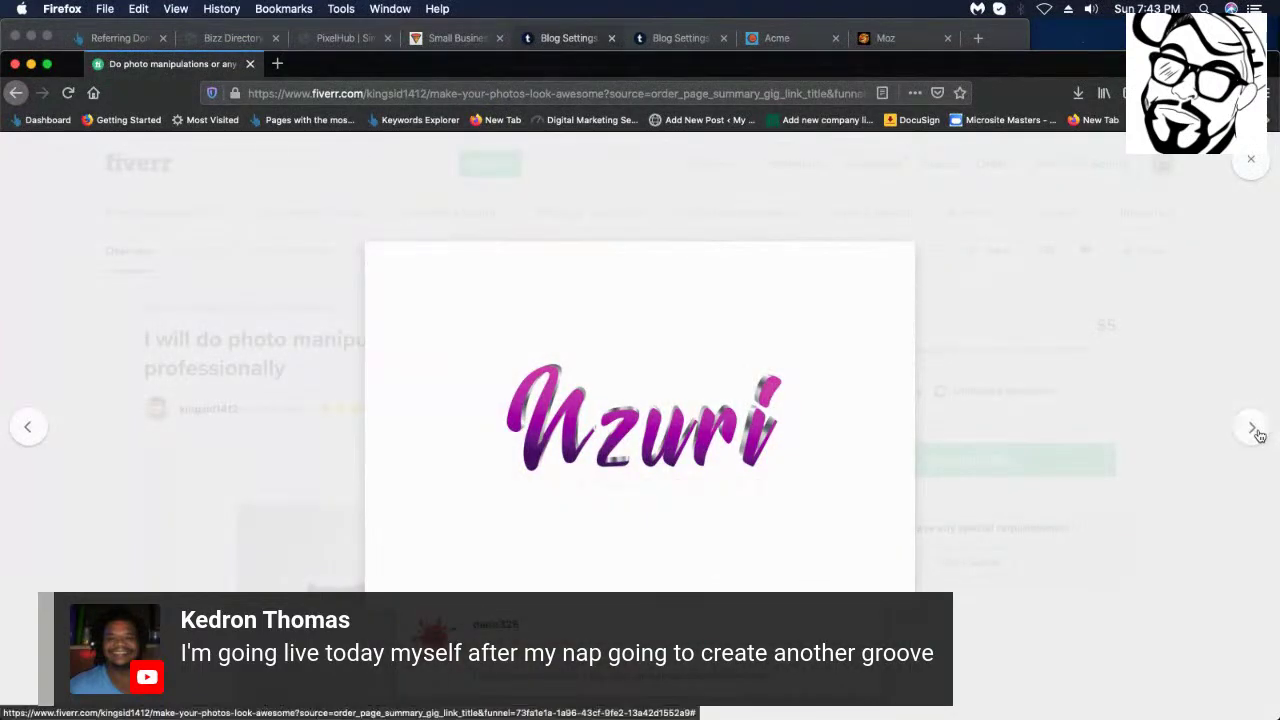
pyautogui.click(1256, 431)
pyautogui.click(1256, 431)
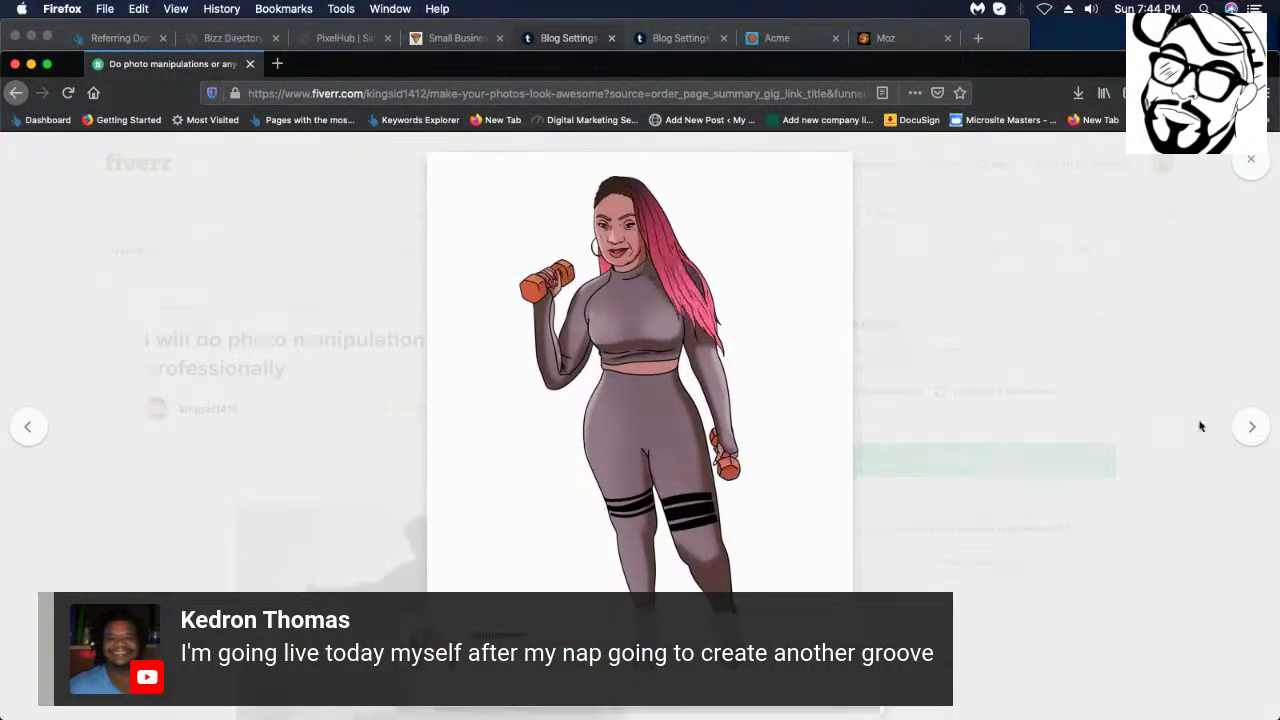
# - View the remaining samples through A Country Affair and back to the astronaut, then close the gallery
pyautogui.click(1264, 431)
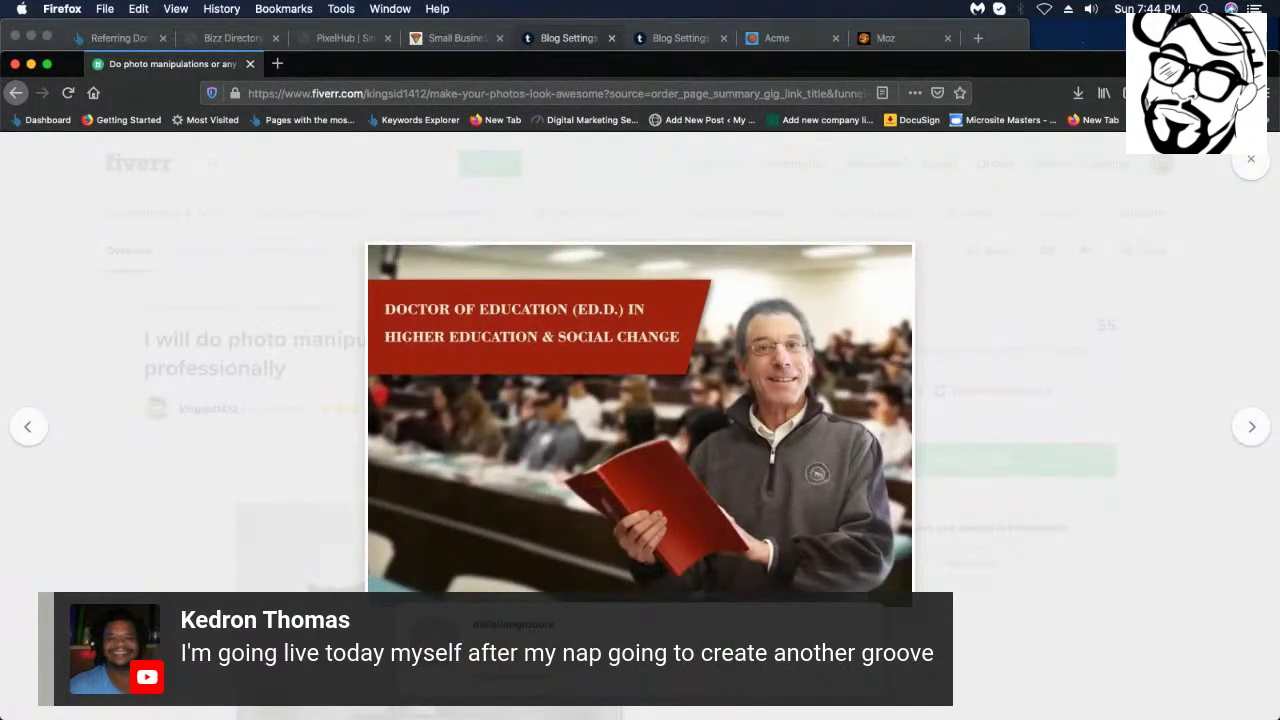
pyautogui.click(1250, 426)
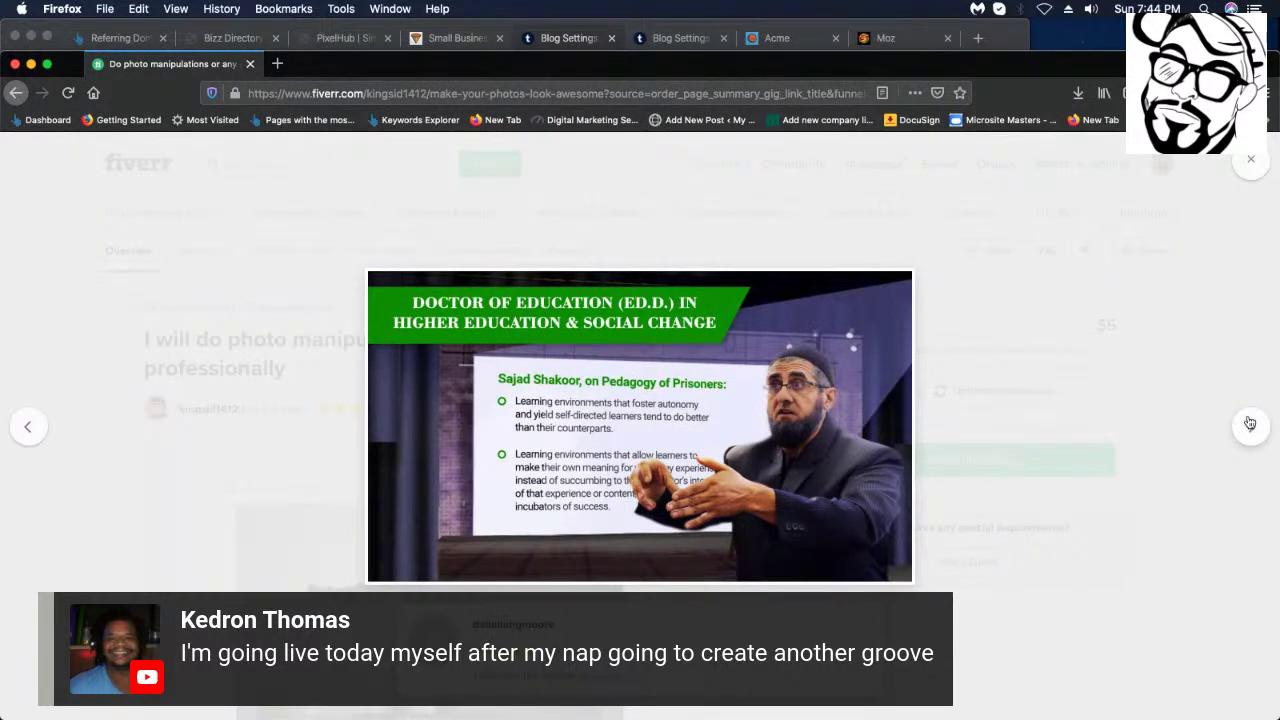
pyautogui.click(1250, 424)
pyautogui.click(1250, 424)
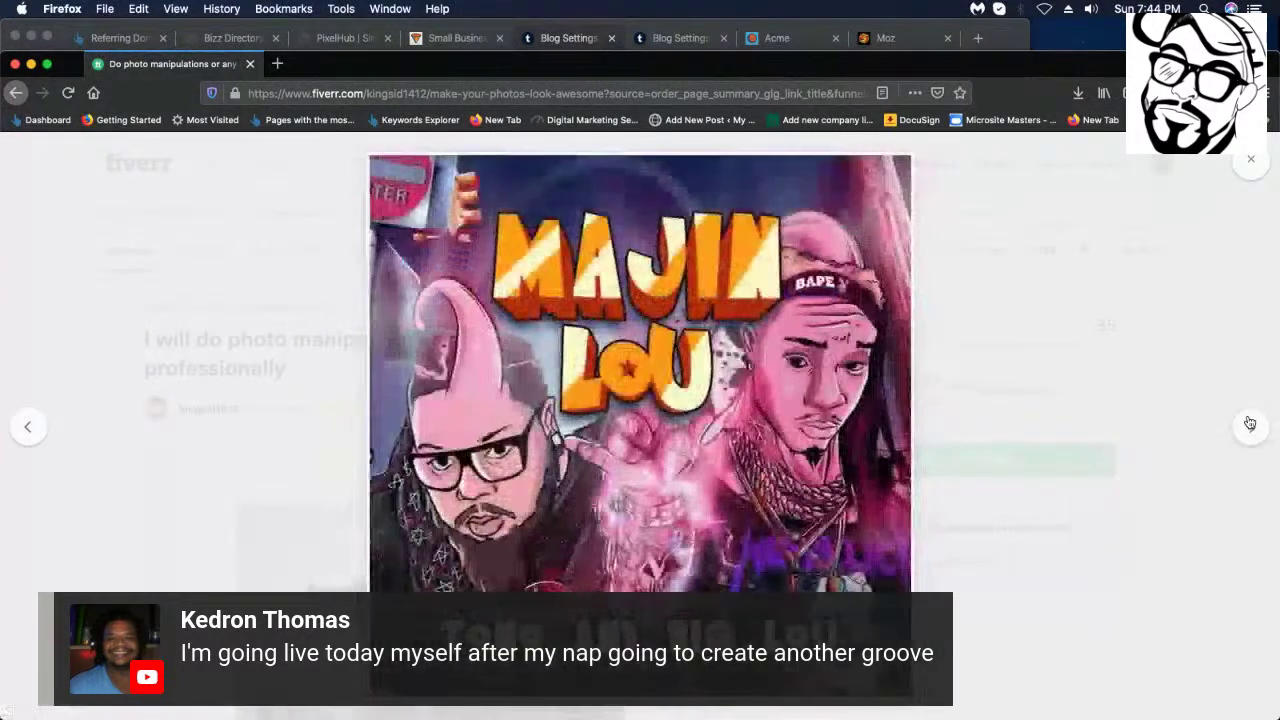
pyautogui.click(1250, 424)
pyautogui.click(1250, 424)
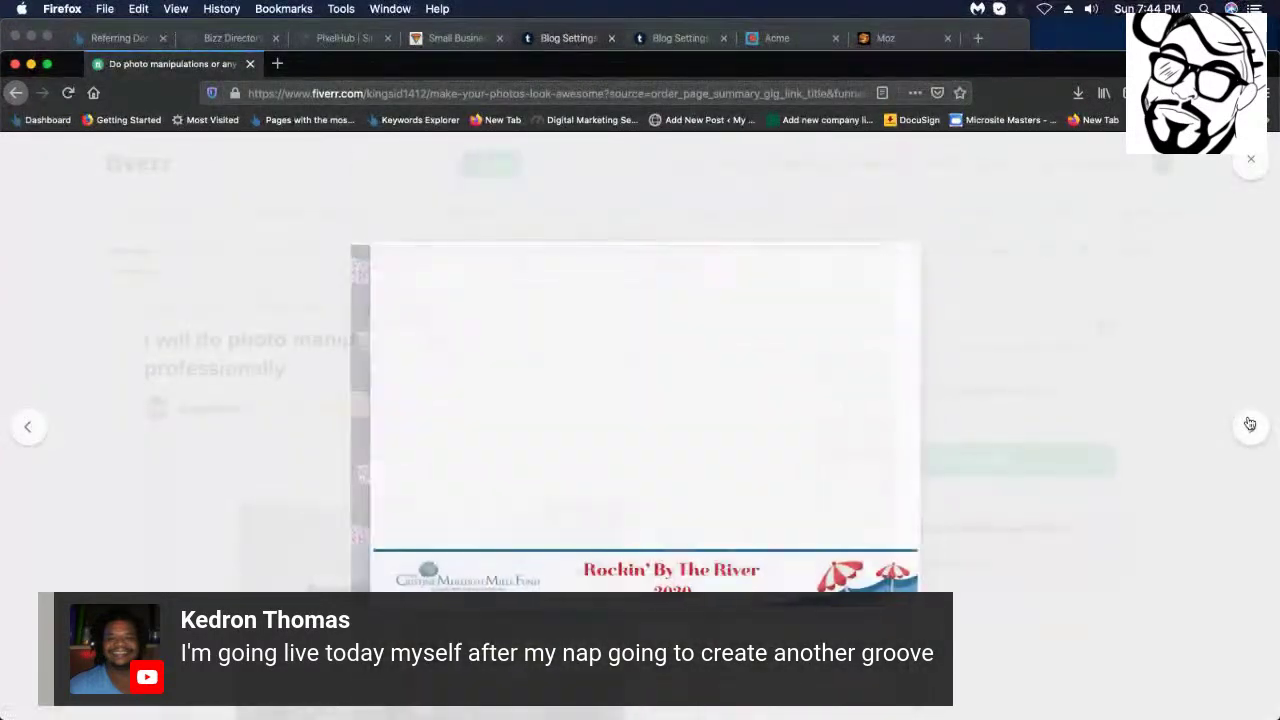
pyautogui.click(1250, 424)
pyautogui.click(1250, 424)
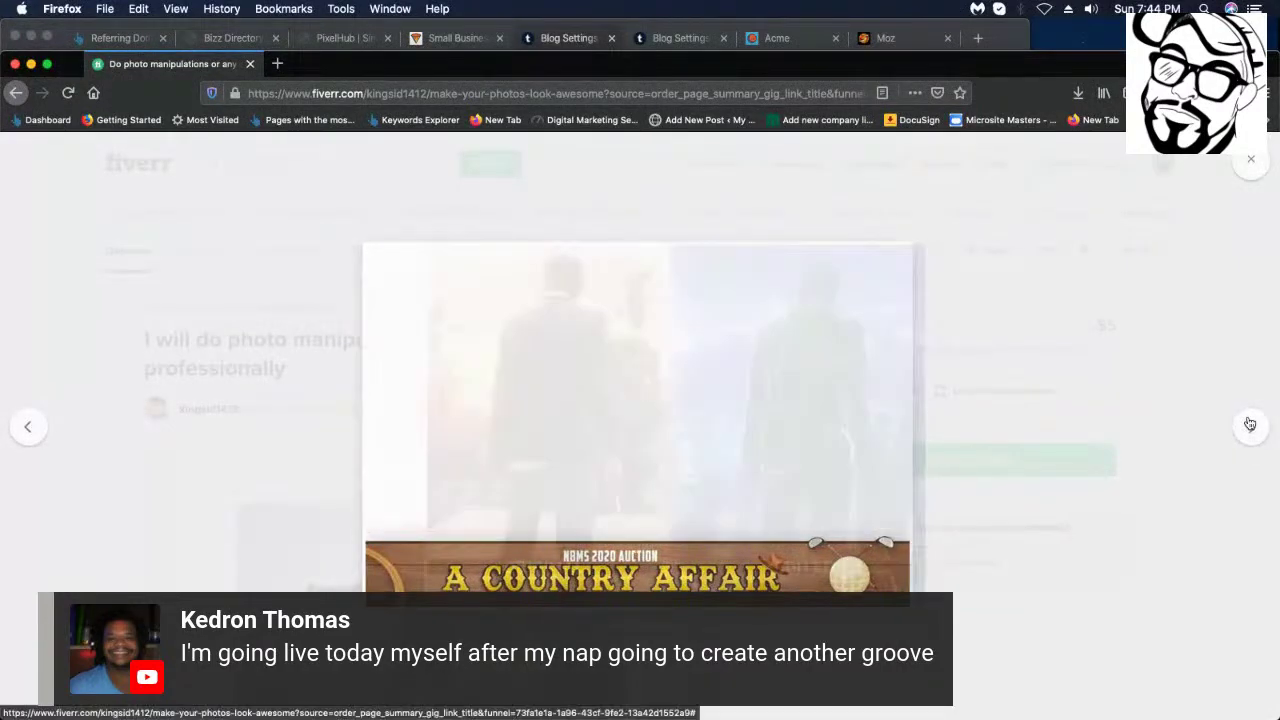
pyautogui.click(1250, 424)
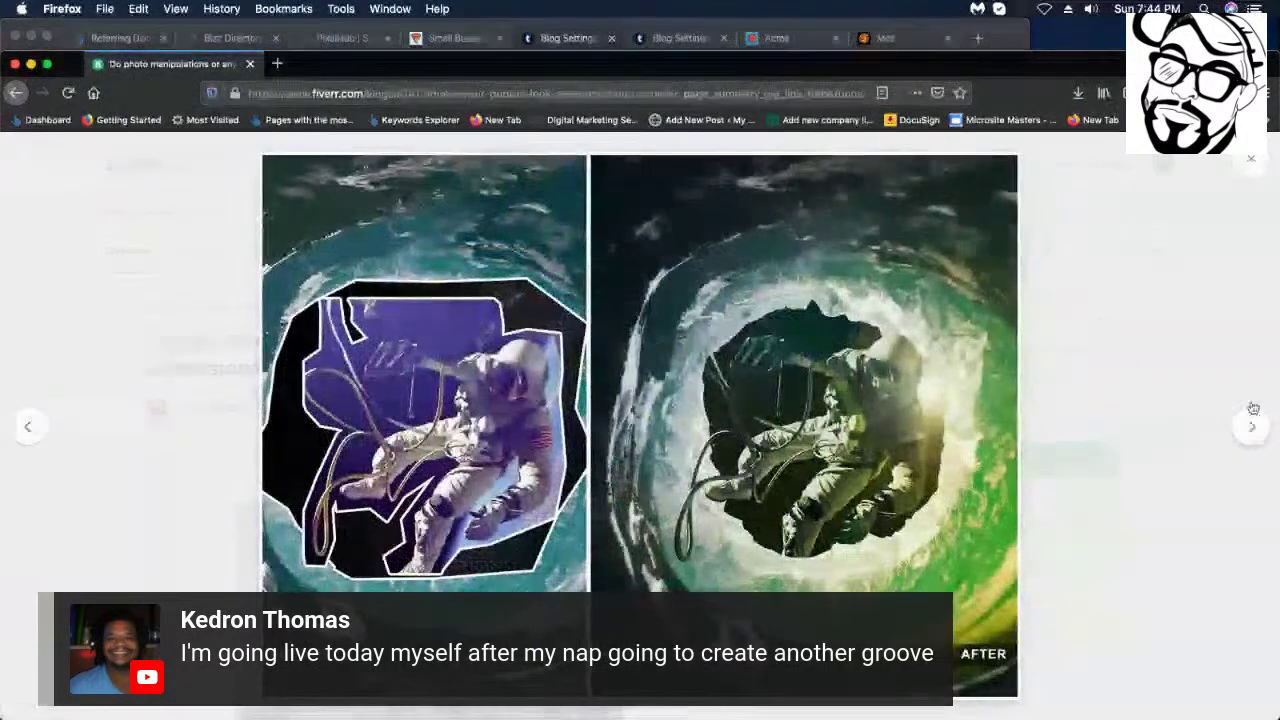
pyautogui.click(1250, 166)
pyautogui.scroll(-10, 760, 590)
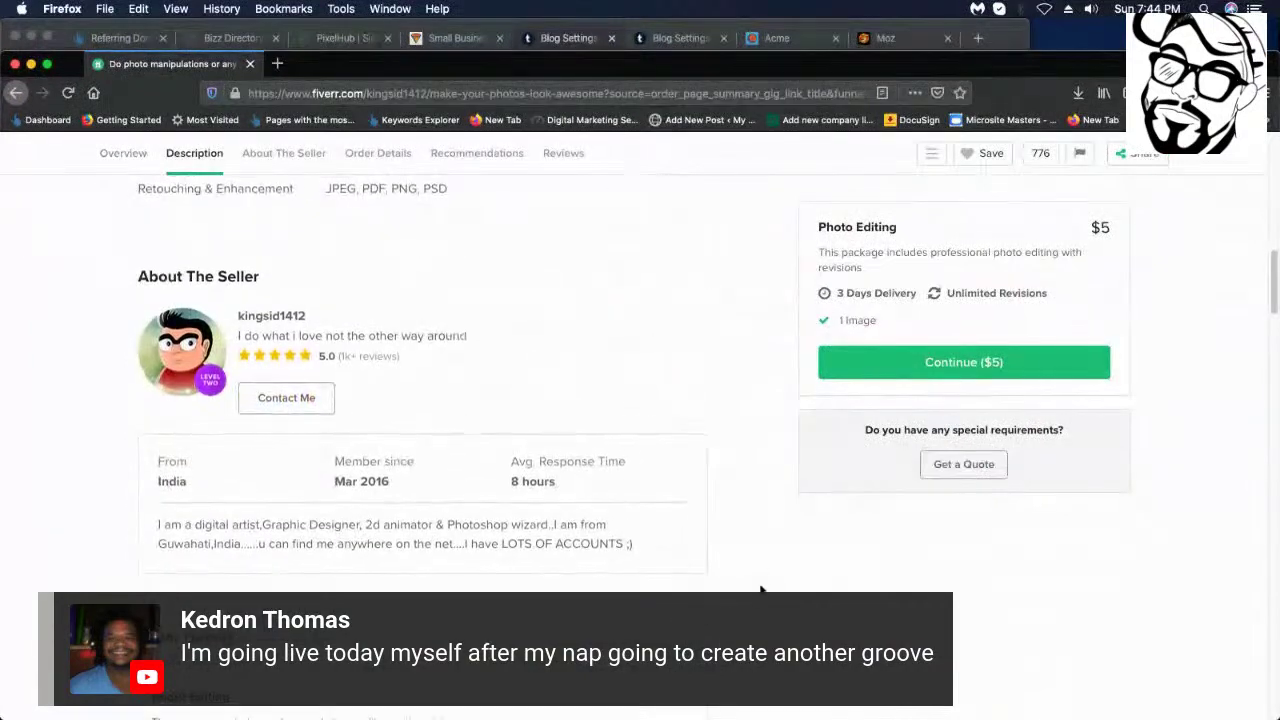
# - Review the $5 Photo Editing gig page, then select the tracking query string in its address
pyautogui.scroll(3, 378, 535)
pyautogui.scroll(-1, 450, 520)
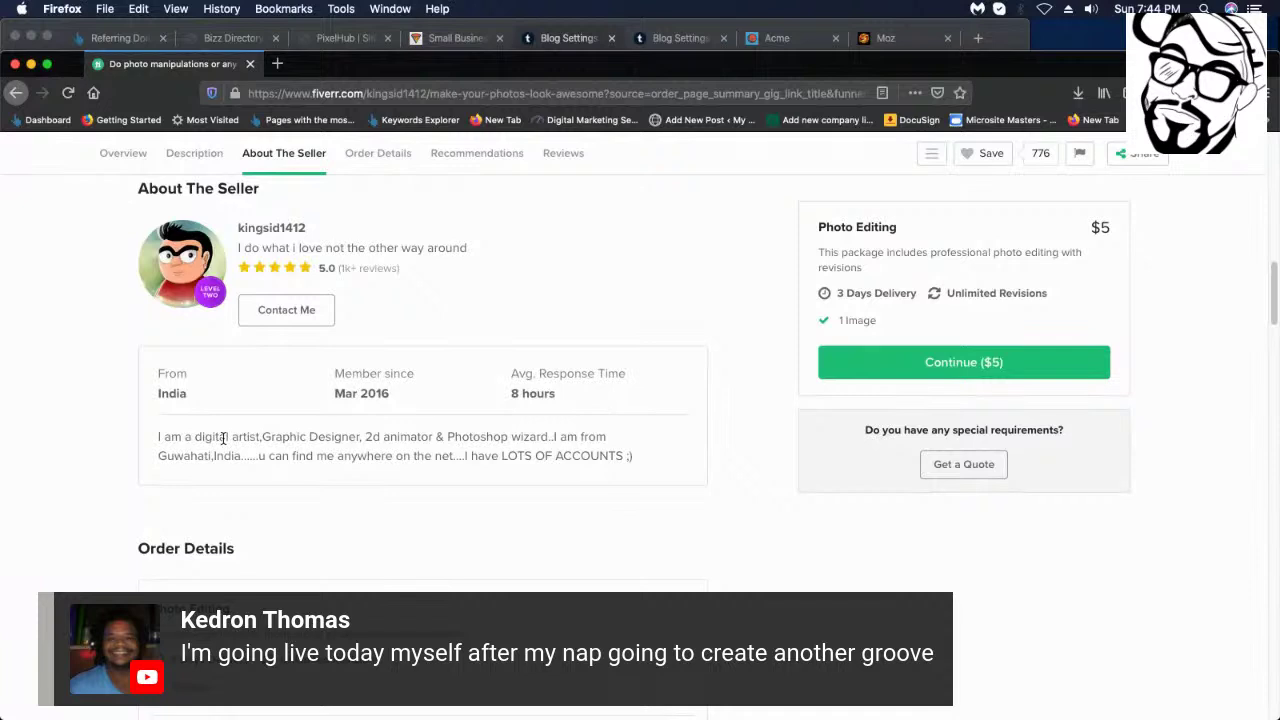
pyautogui.moveTo(330, 398); pyautogui.dragTo(420, 391)
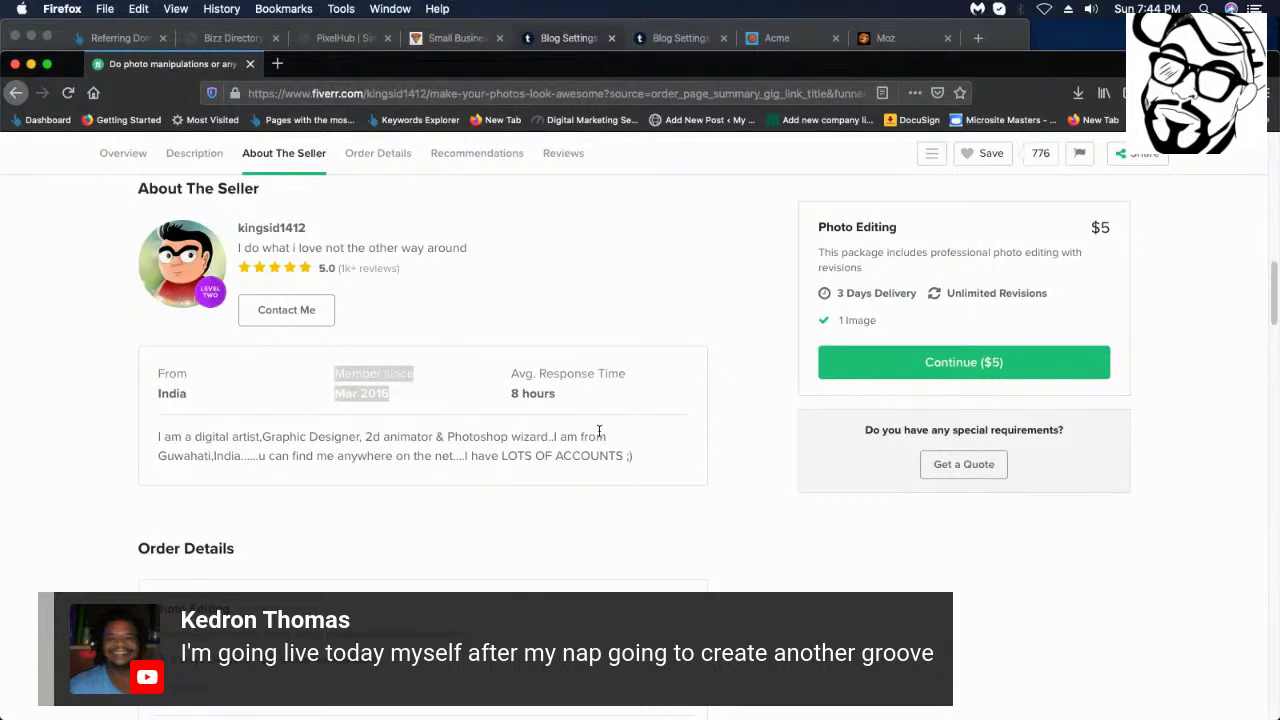
pyautogui.scroll(-3, 366, 474)
pyautogui.scroll(-6, 103, 435)
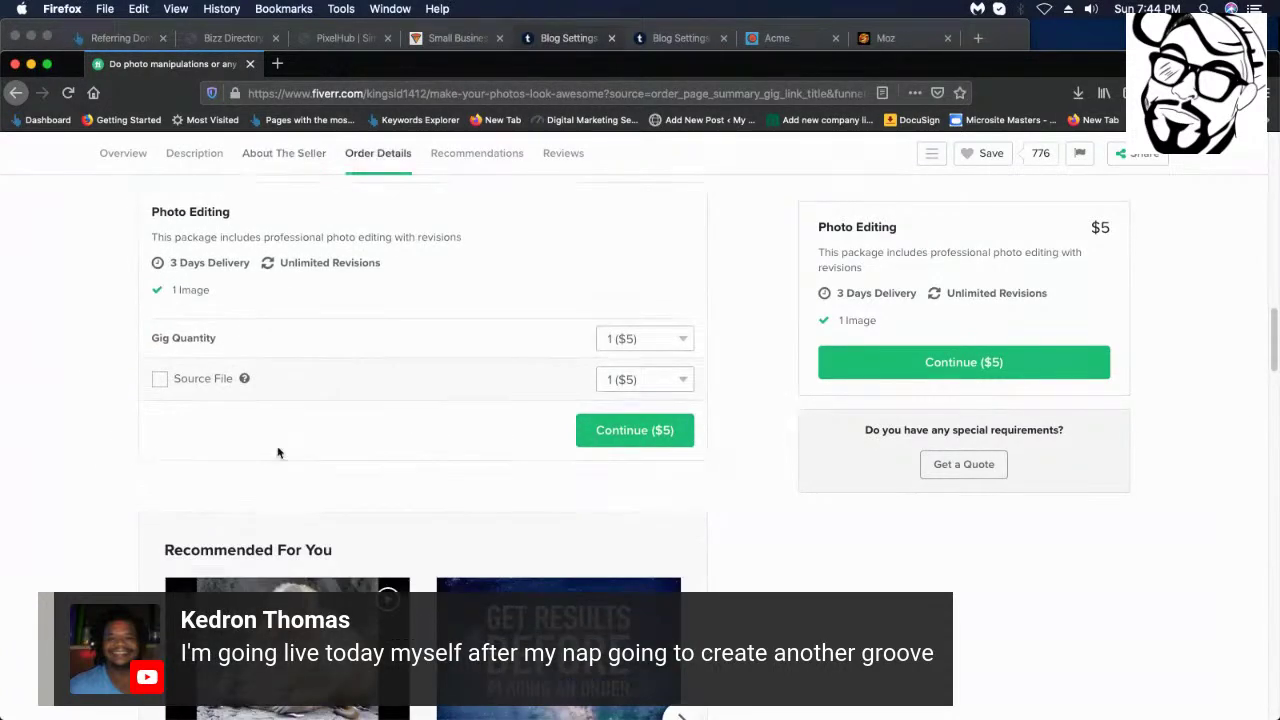
pyautogui.scroll(-1, 640, 310)
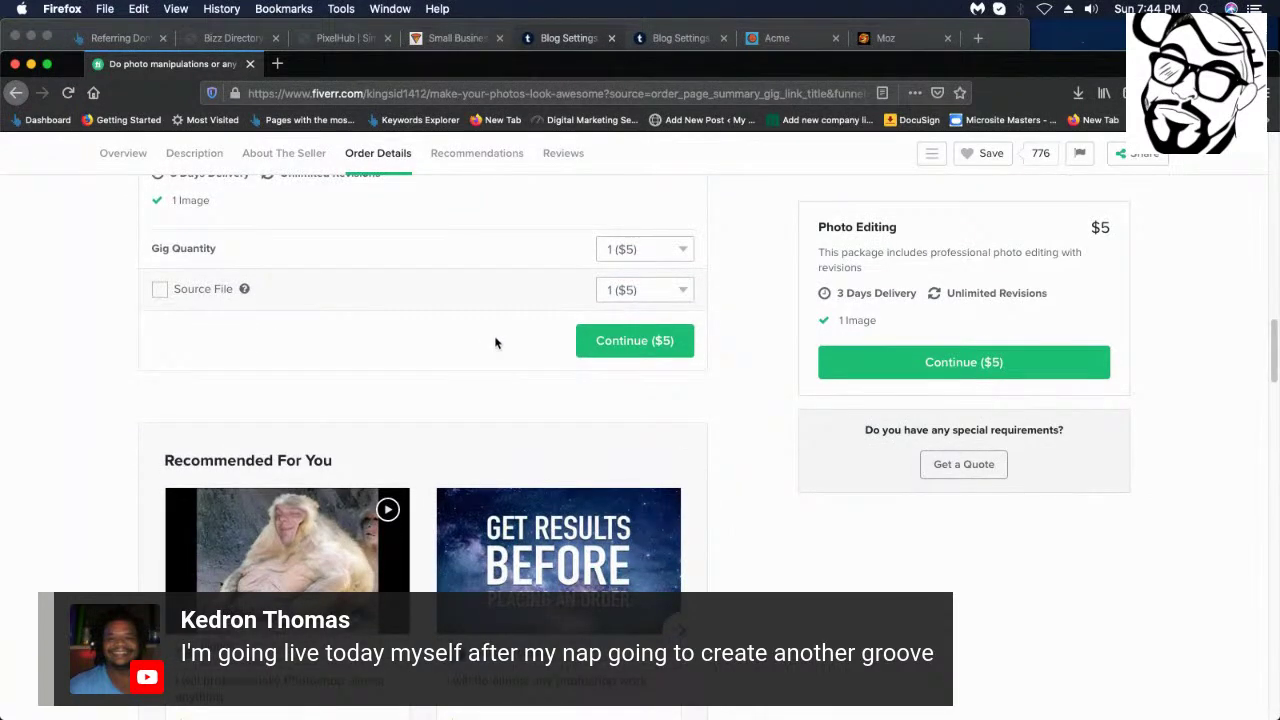
pyautogui.scroll(-5, 495, 343)
pyautogui.scroll(5, 529, 357)
pyautogui.scroll(-8, 529, 357)
pyautogui.scroll(-3, 529, 357)
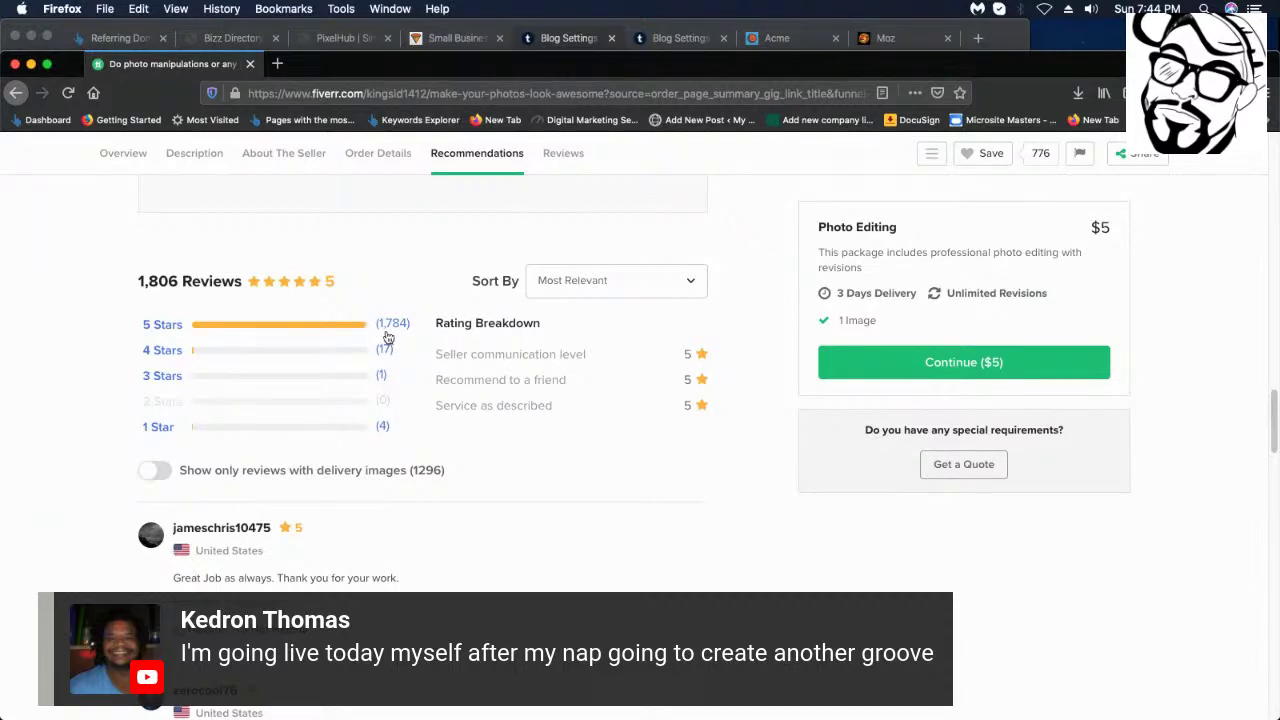
pyautogui.scroll(15, 670, 250)
pyautogui.scroll(5, 585, 175)
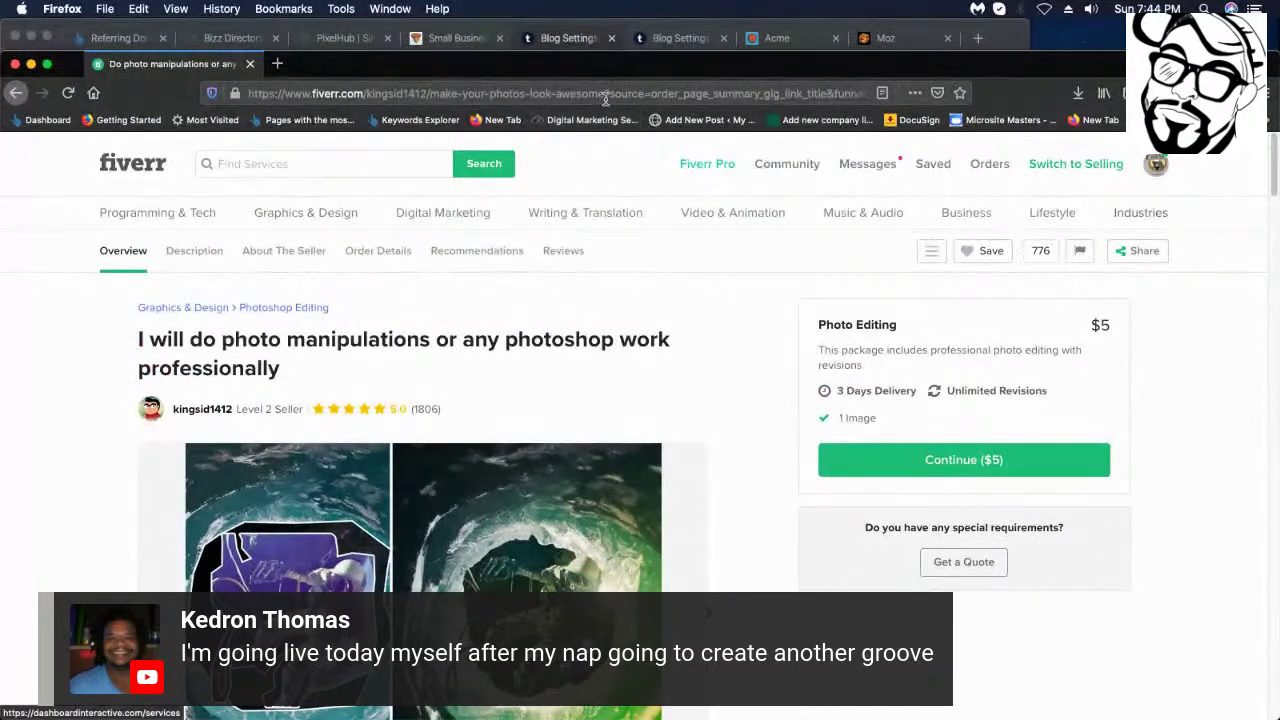
pyautogui.moveTo(605, 93); pyautogui.dragTo(601, 114)
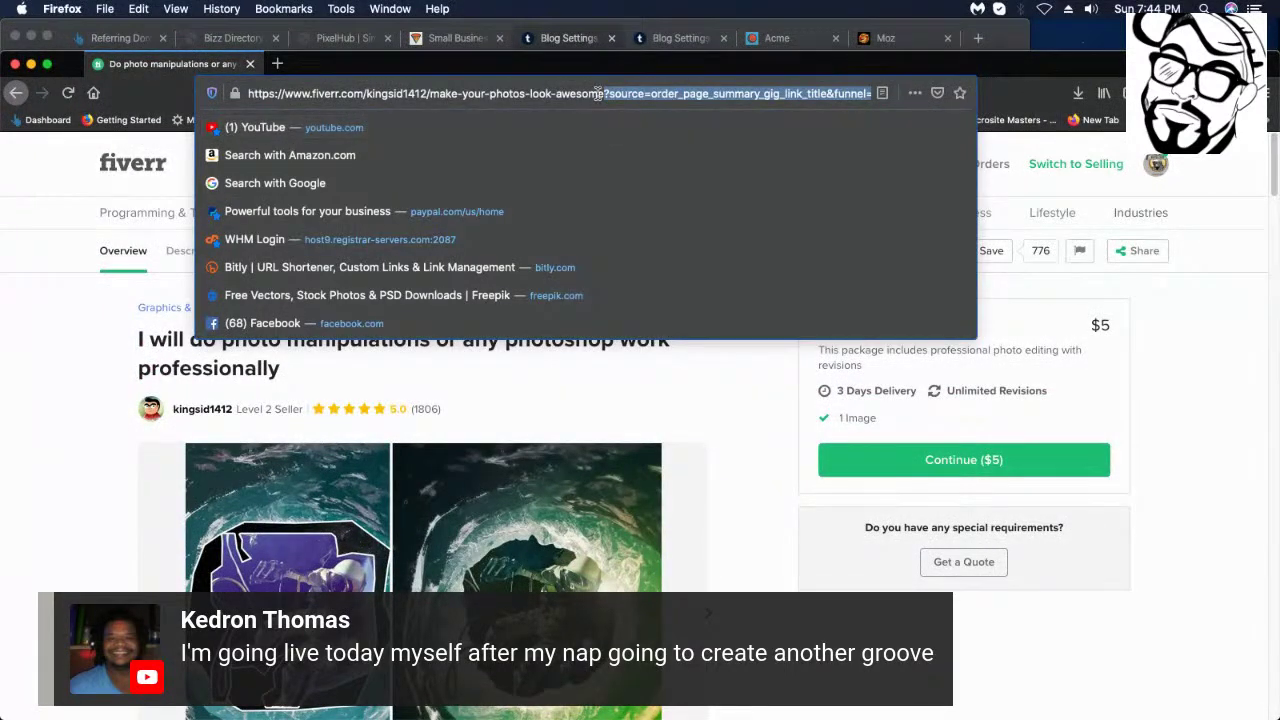
# - Replace the Fiverr address with a Google search for 'towing logos'
pyautogui.click(598, 92)
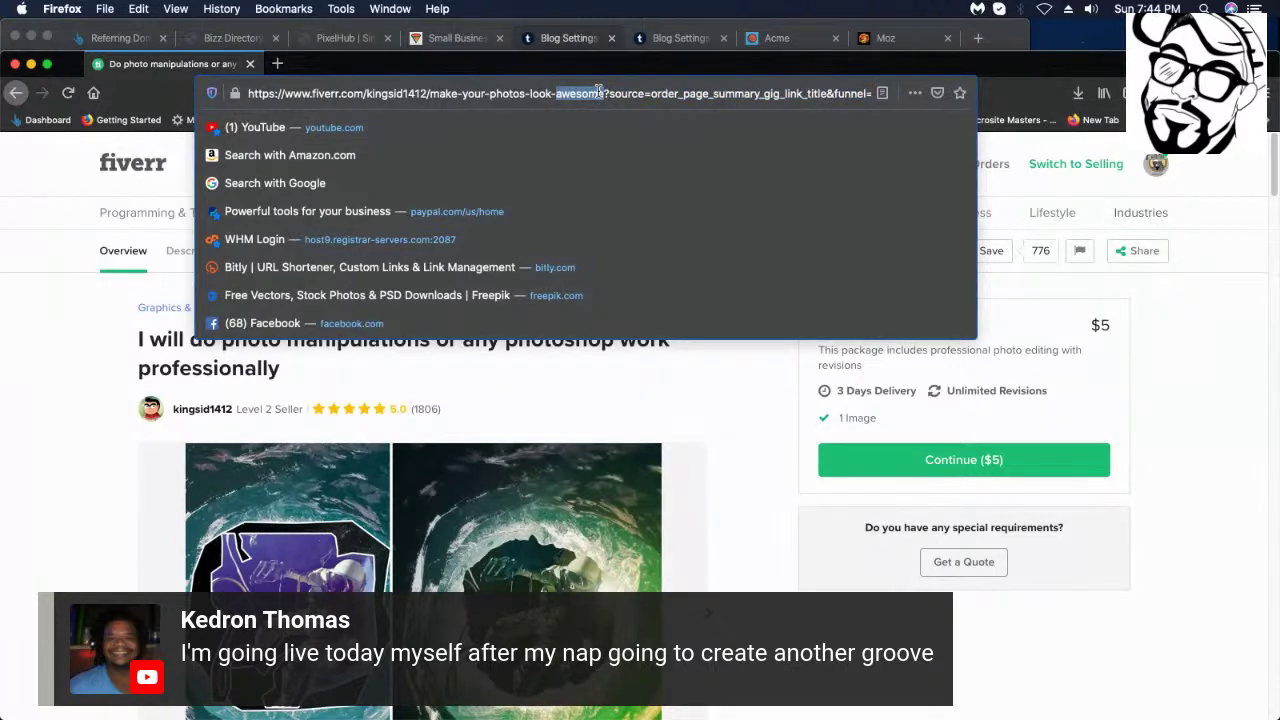
pyautogui.write('a1e1a-1a96-43cf-9fe2-1')
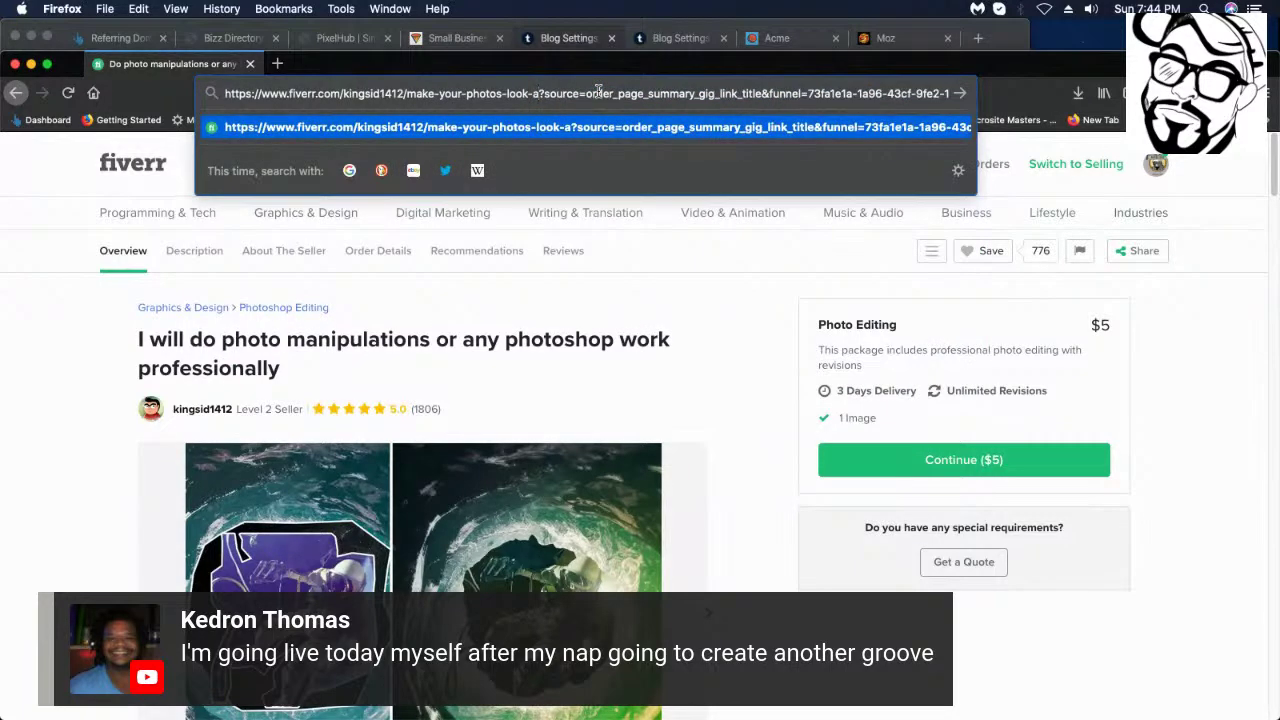
pyautogui.press('super+a')
pyautogui.press('BackSpace')
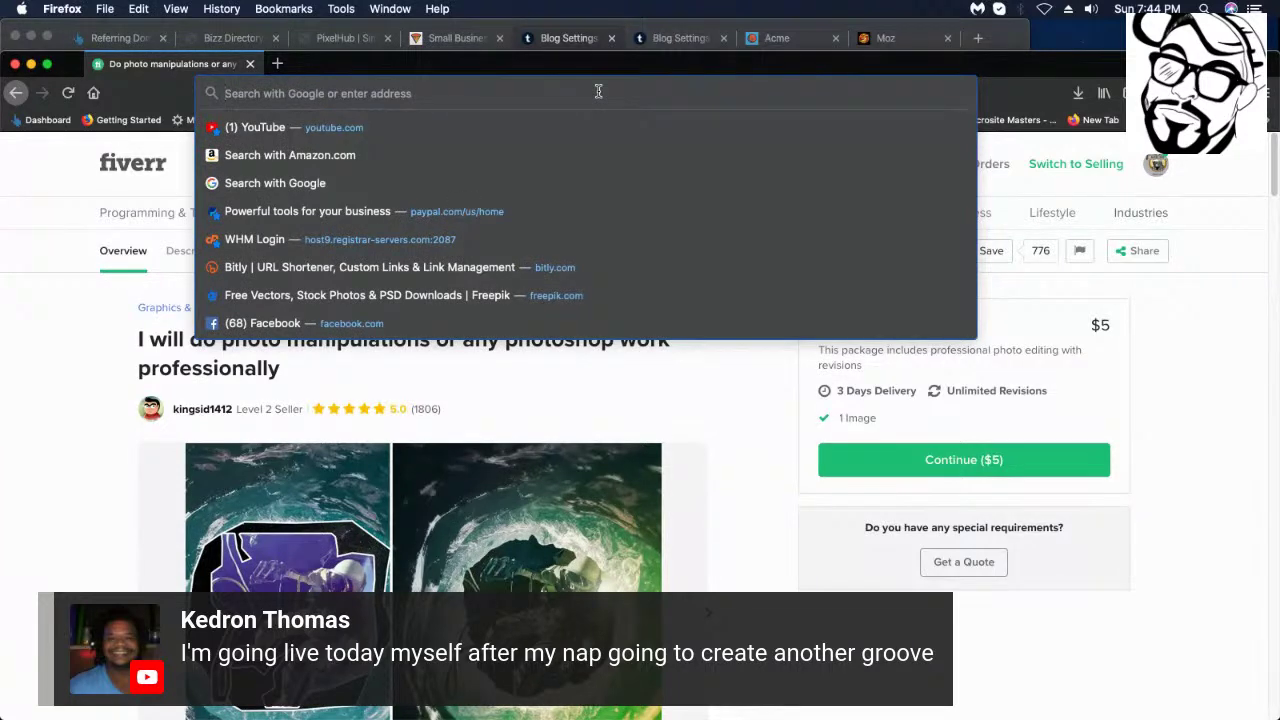
pyautogui.write('towinf')
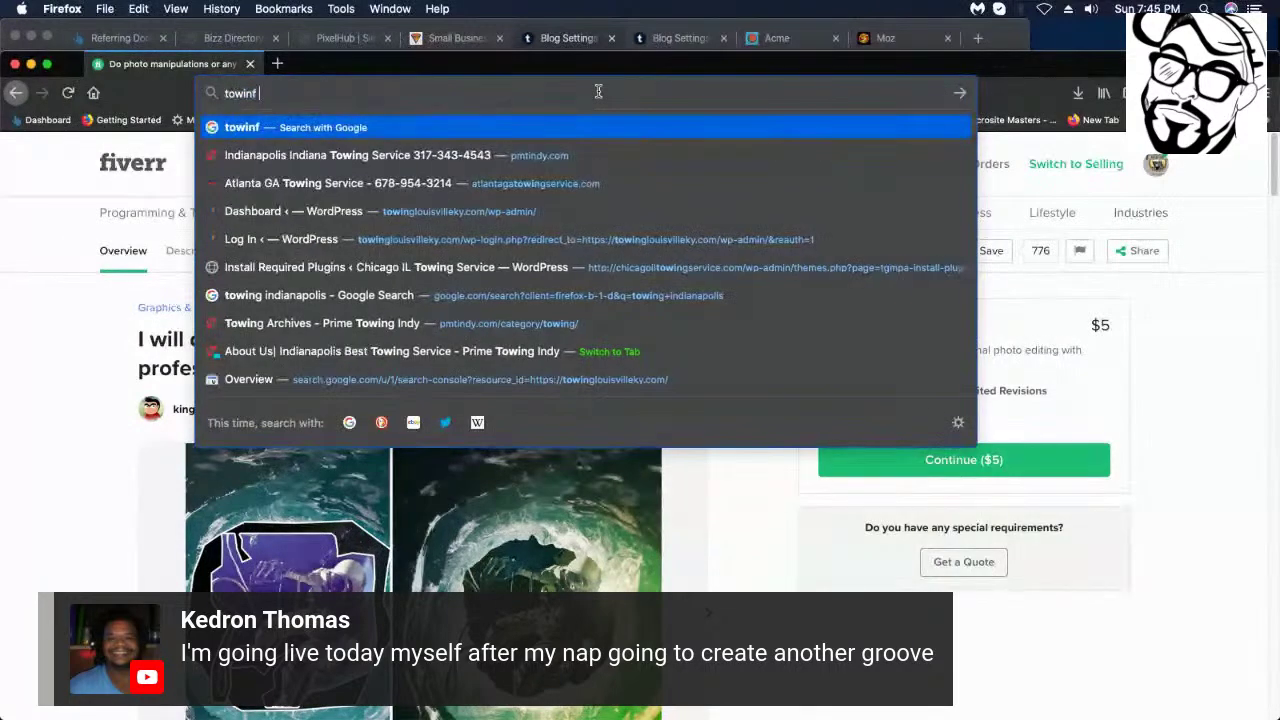
pyautogui.press('BackSpace')
pyautogui.write('g log')
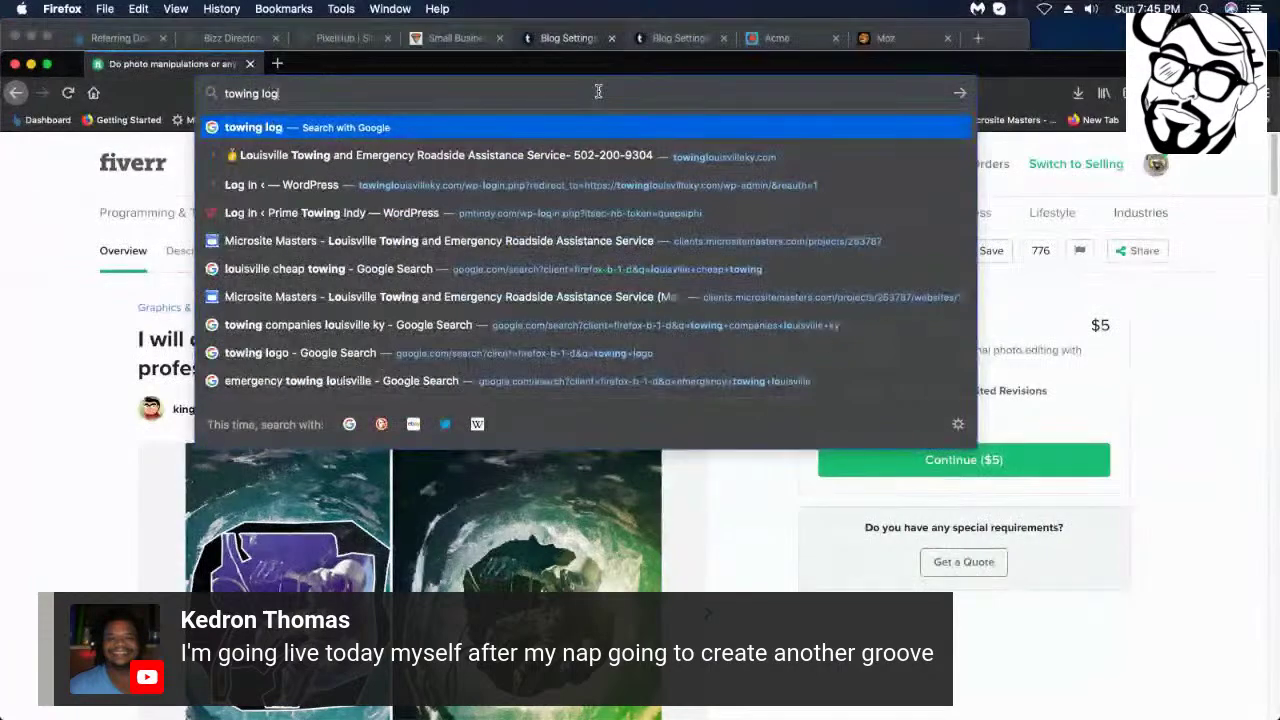
pyautogui.write('os')
pyautogui.press('Return')
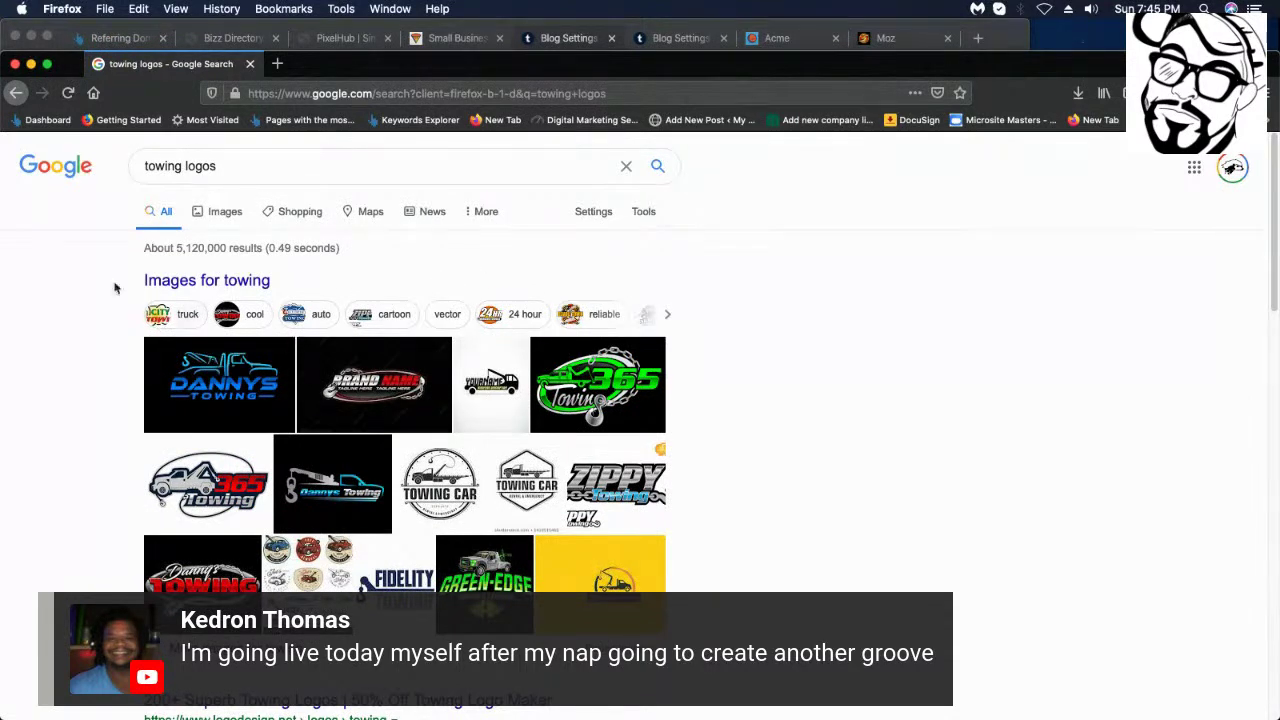
# - Switch to image results for towing logos and scroll through the thumbnails
pyautogui.click(224, 213)
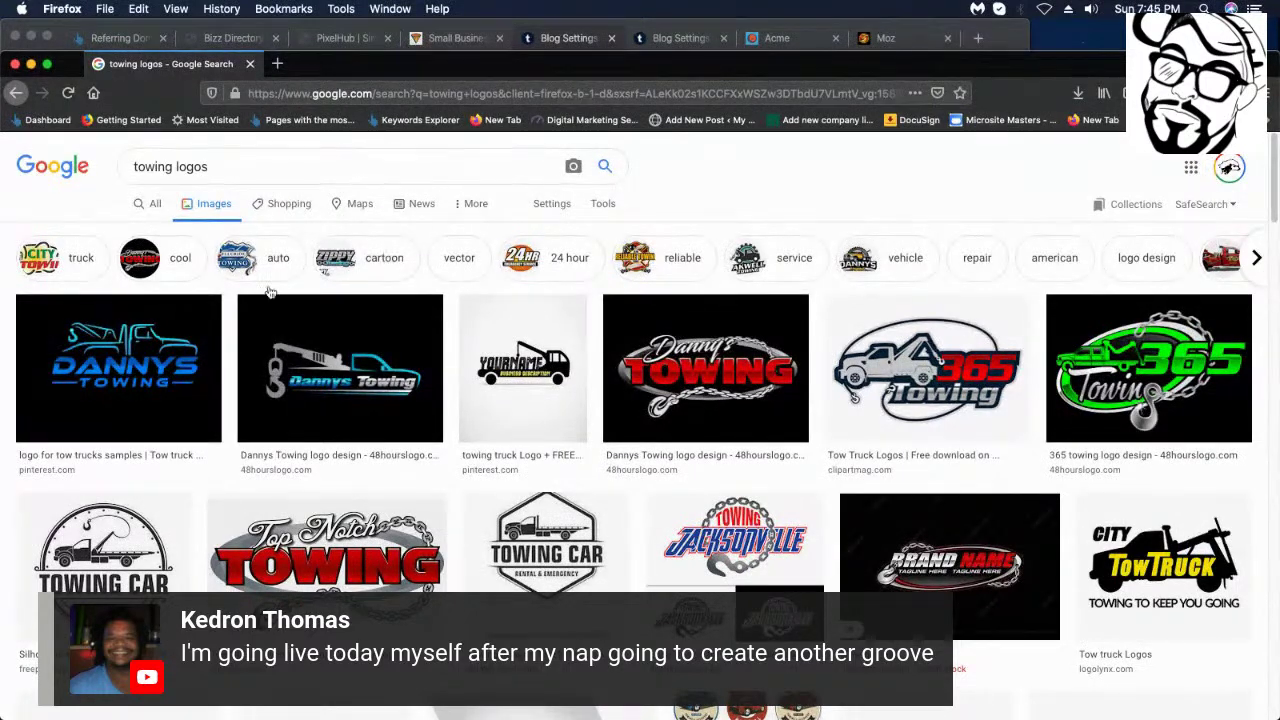
pyautogui.scroll(-5, 703, 378)
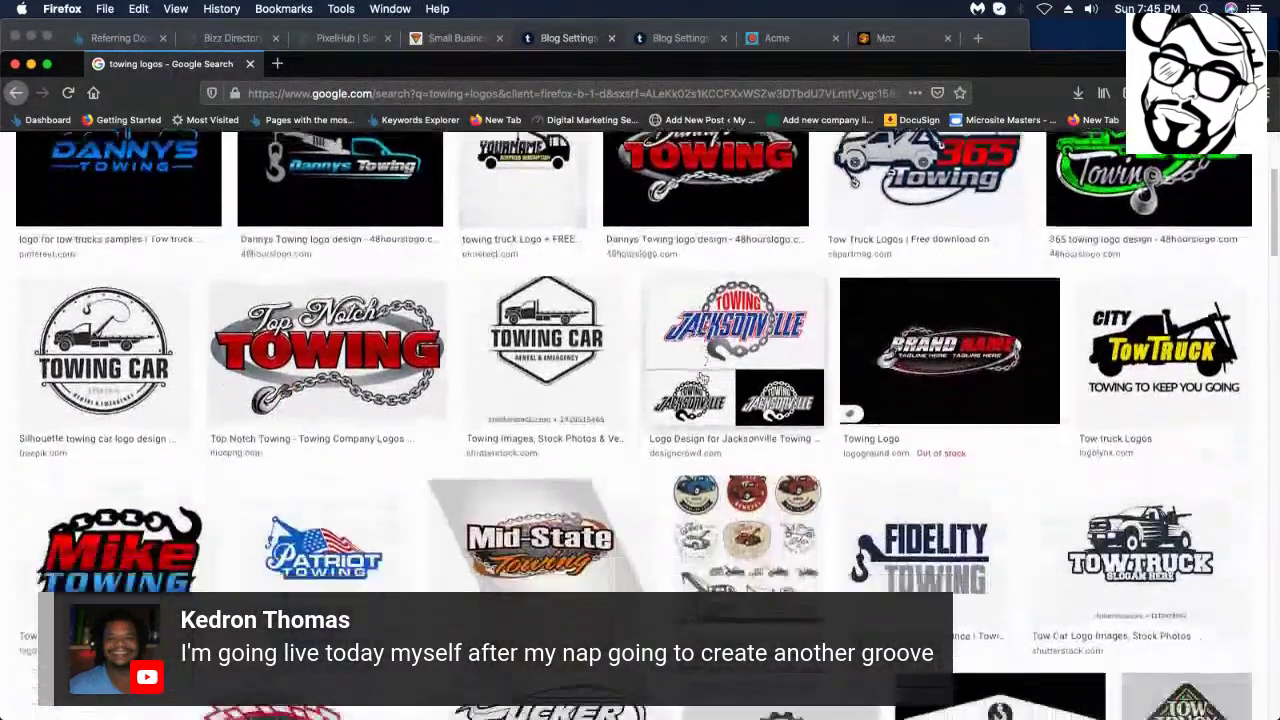
pyautogui.scroll(-5, 703, 378)
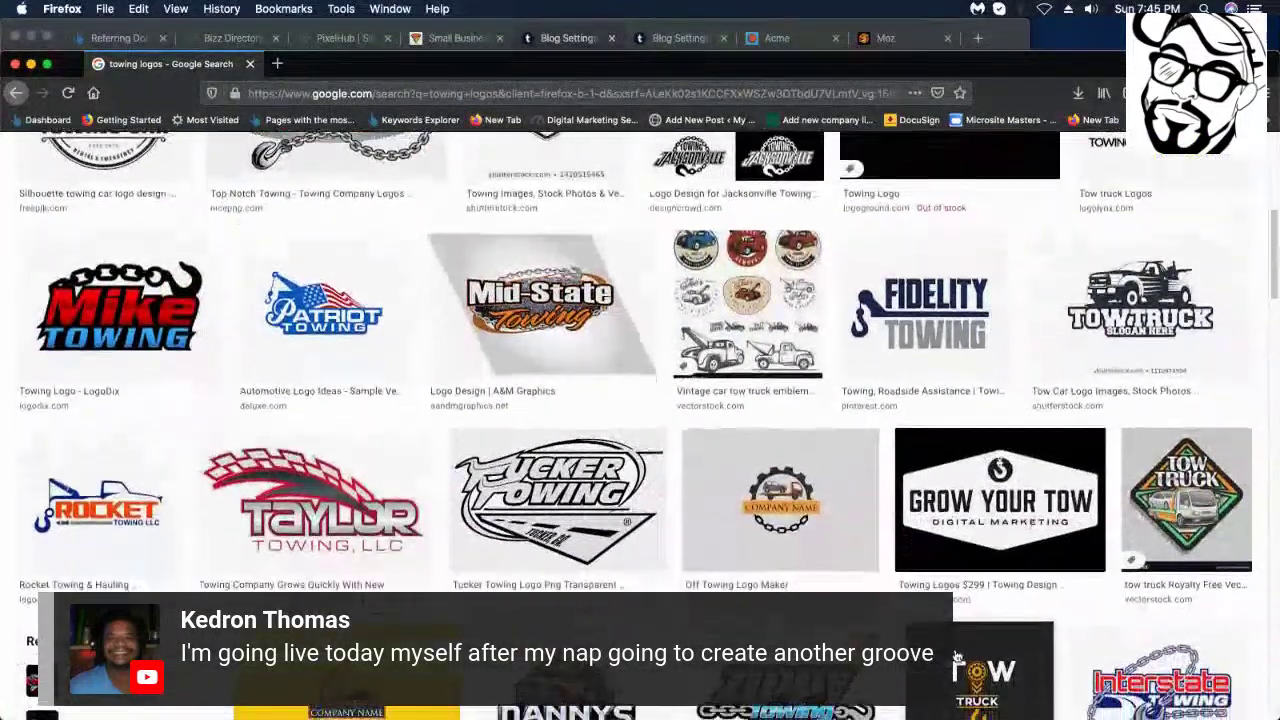
pyautogui.scroll(-3, 956, 658)
pyautogui.scroll(-2, 956, 658)
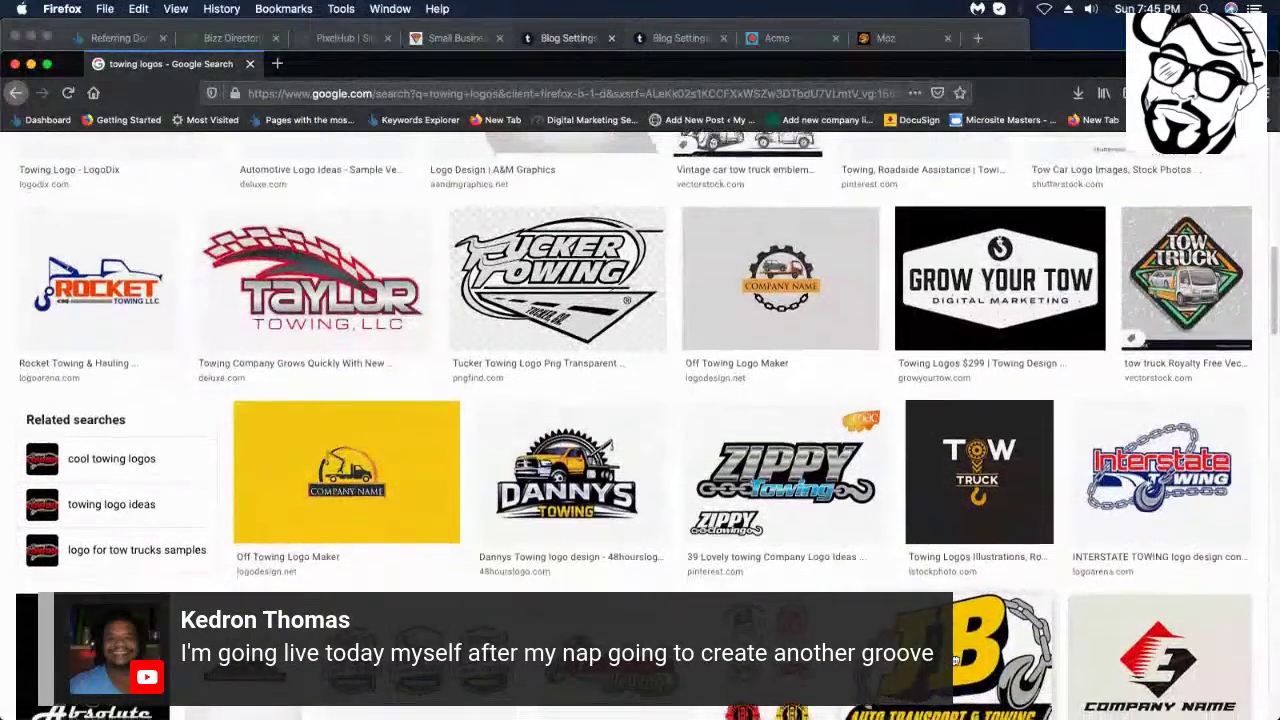
pyautogui.scroll(-3, 955, 660)
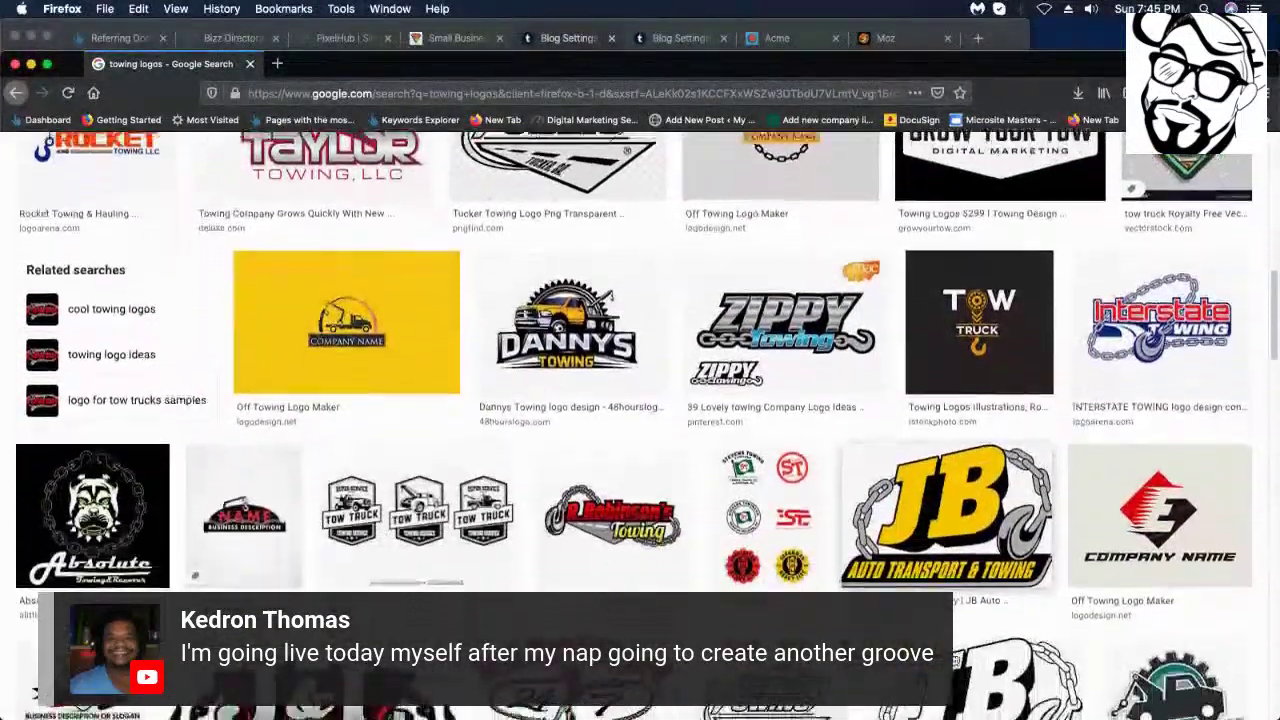
pyautogui.scroll(-2, 955, 660)
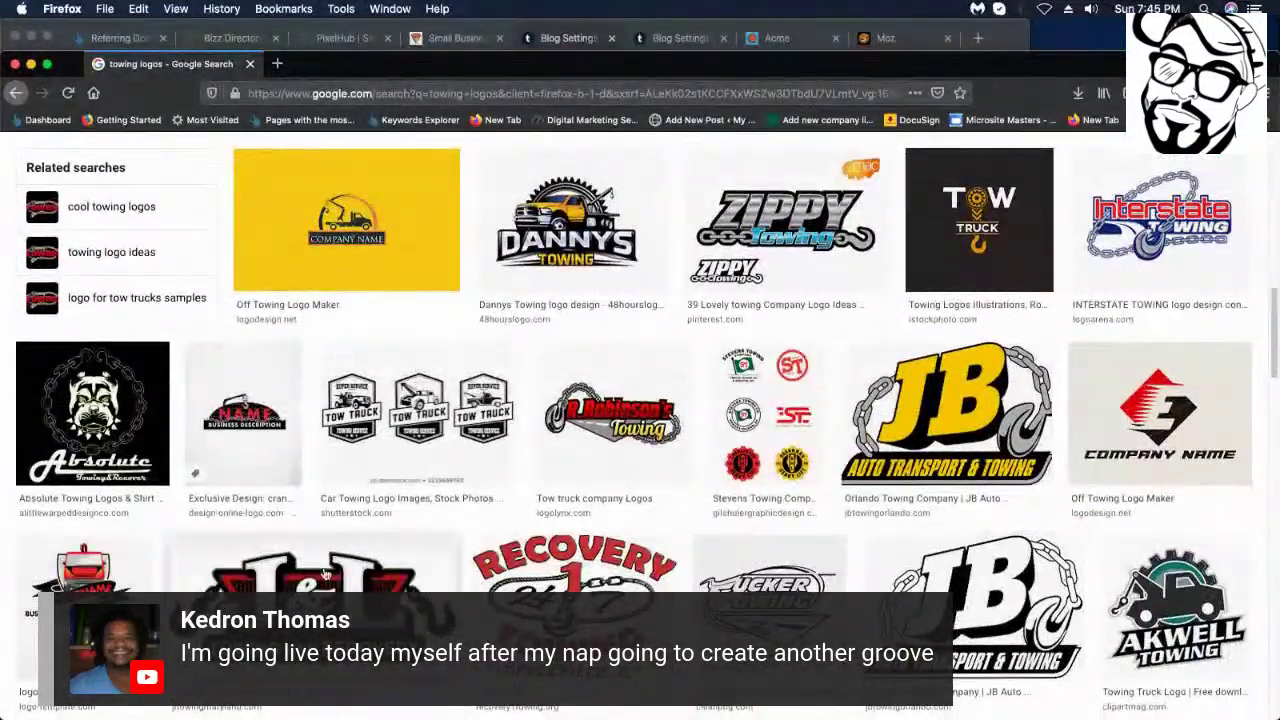
pyautogui.scroll(-3, 1144, 578)
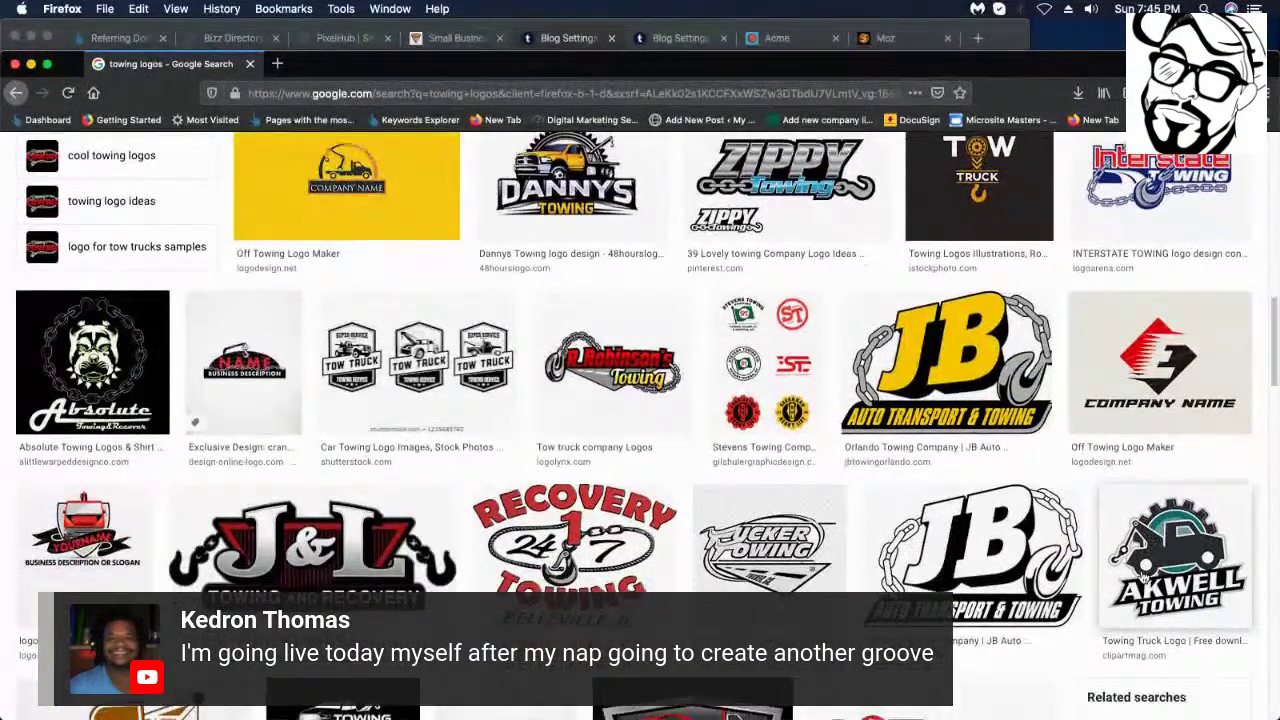
pyautogui.scroll(-2, 1144, 576)
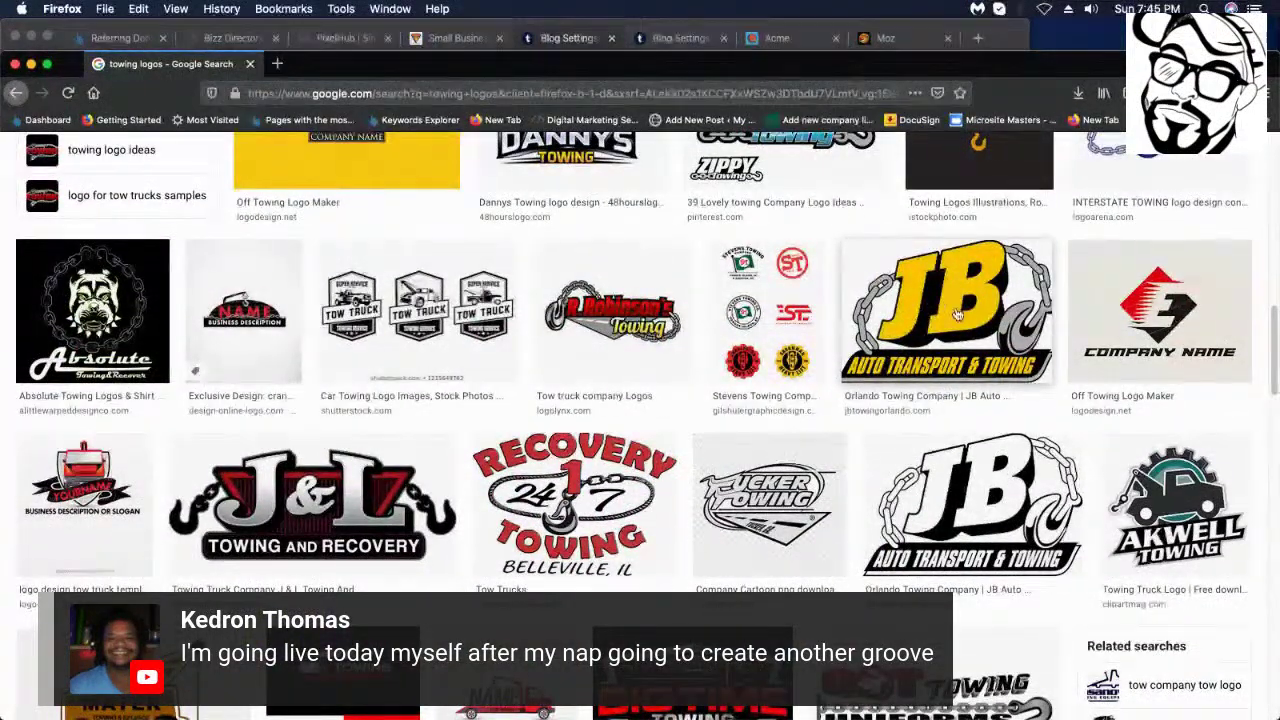
# - Preview the JB Auto Transport & Towing logo
pyautogui.scroll(2, 961, 354)
pyautogui.scroll(-8, 1022, 416)
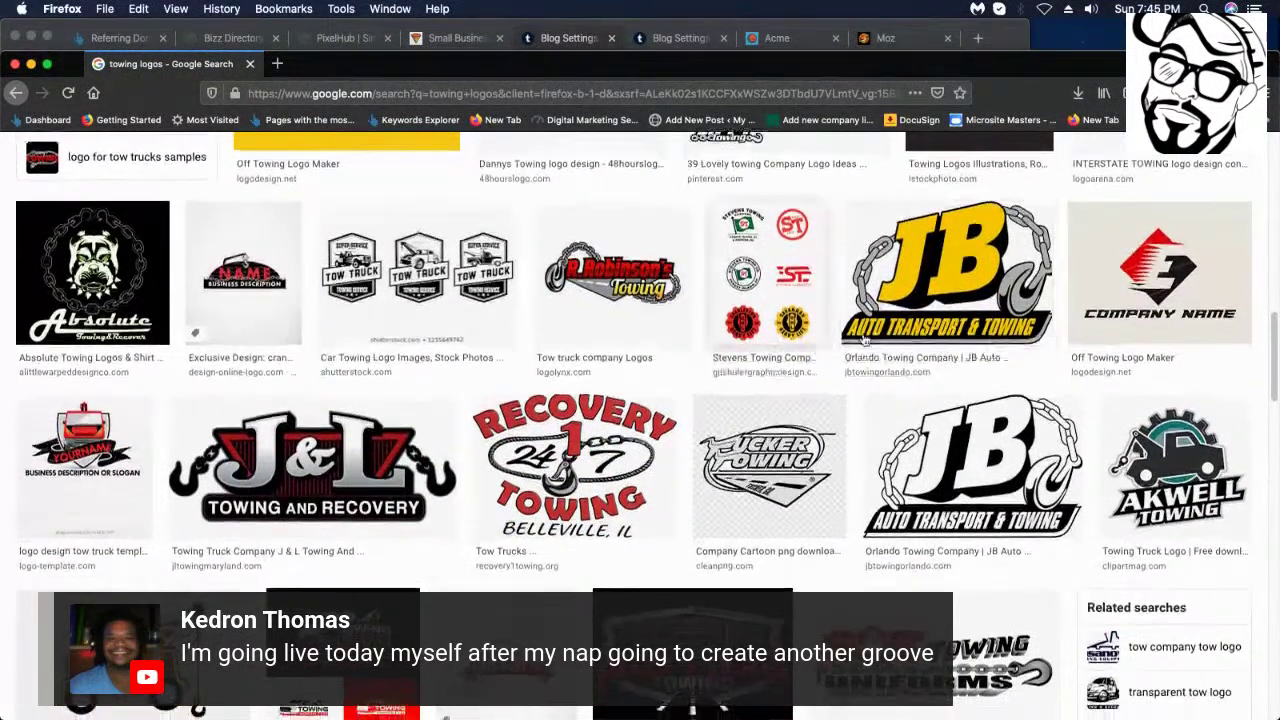
pyautogui.scroll(-2, 890, 325)
pyautogui.scroll(2, 882, 305)
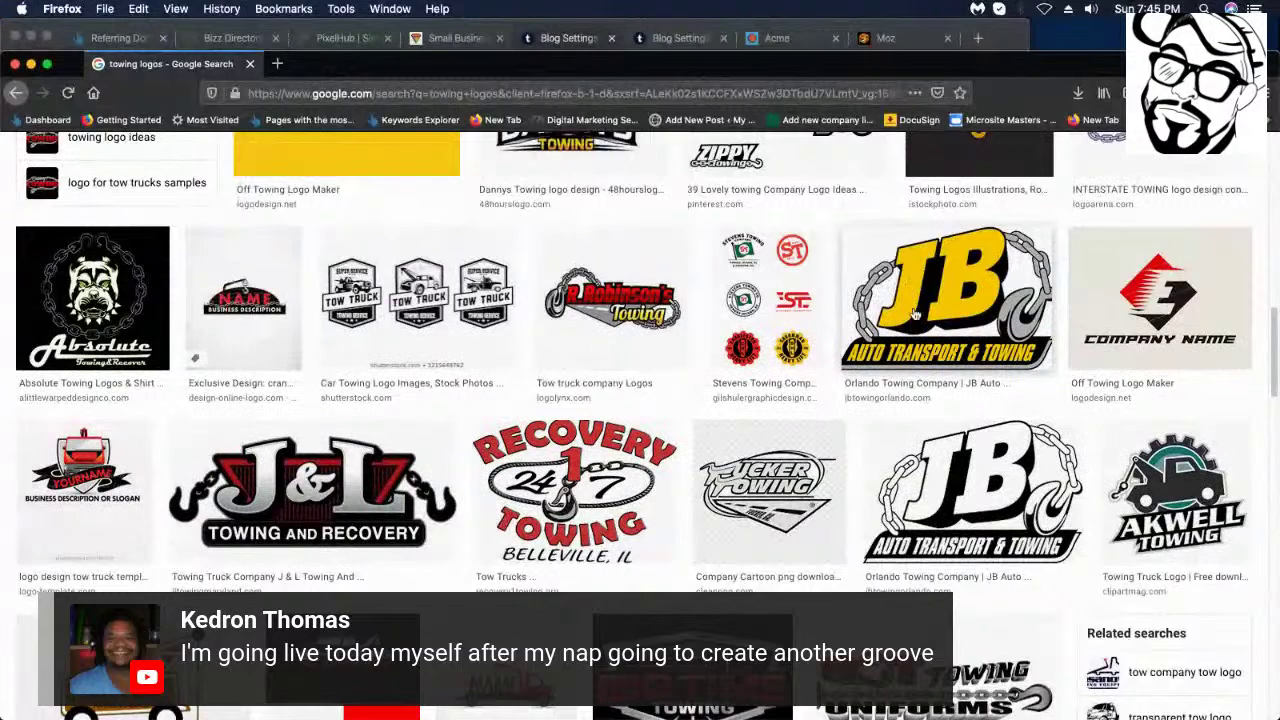
pyautogui.scroll(-4, 913, 315)
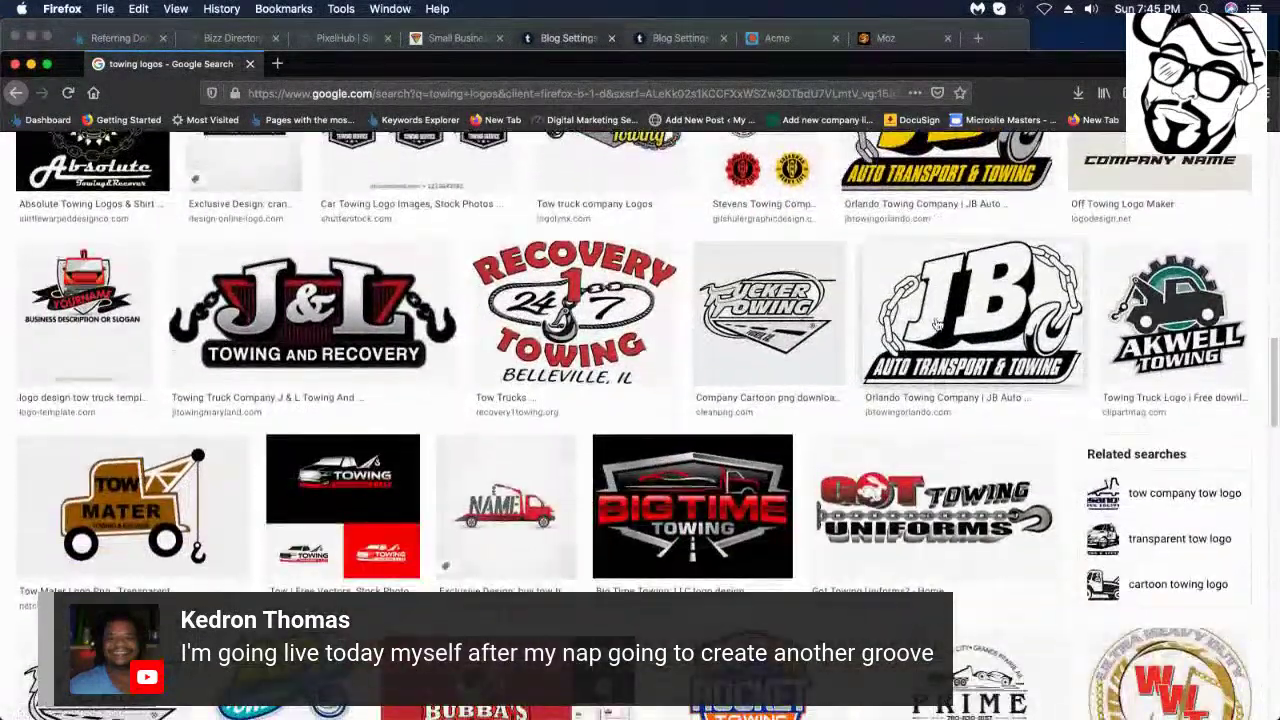
pyautogui.scroll(6, 937, 322)
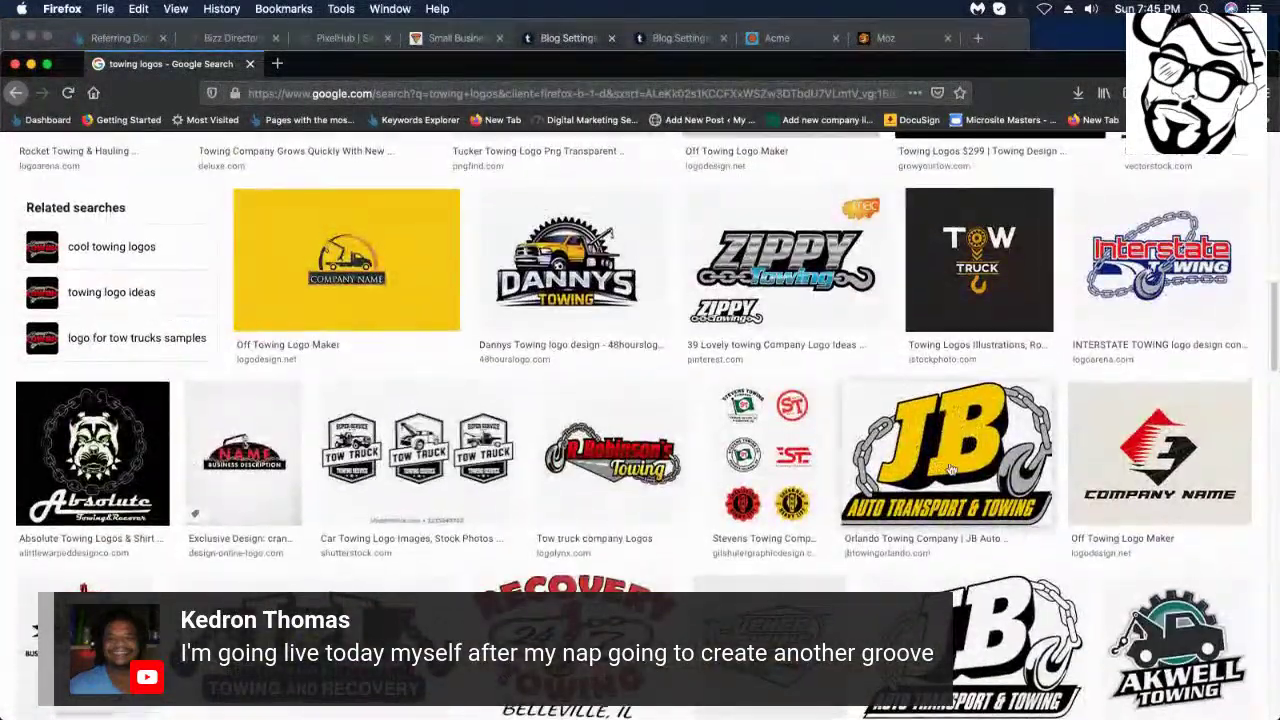
pyautogui.click(951, 470)
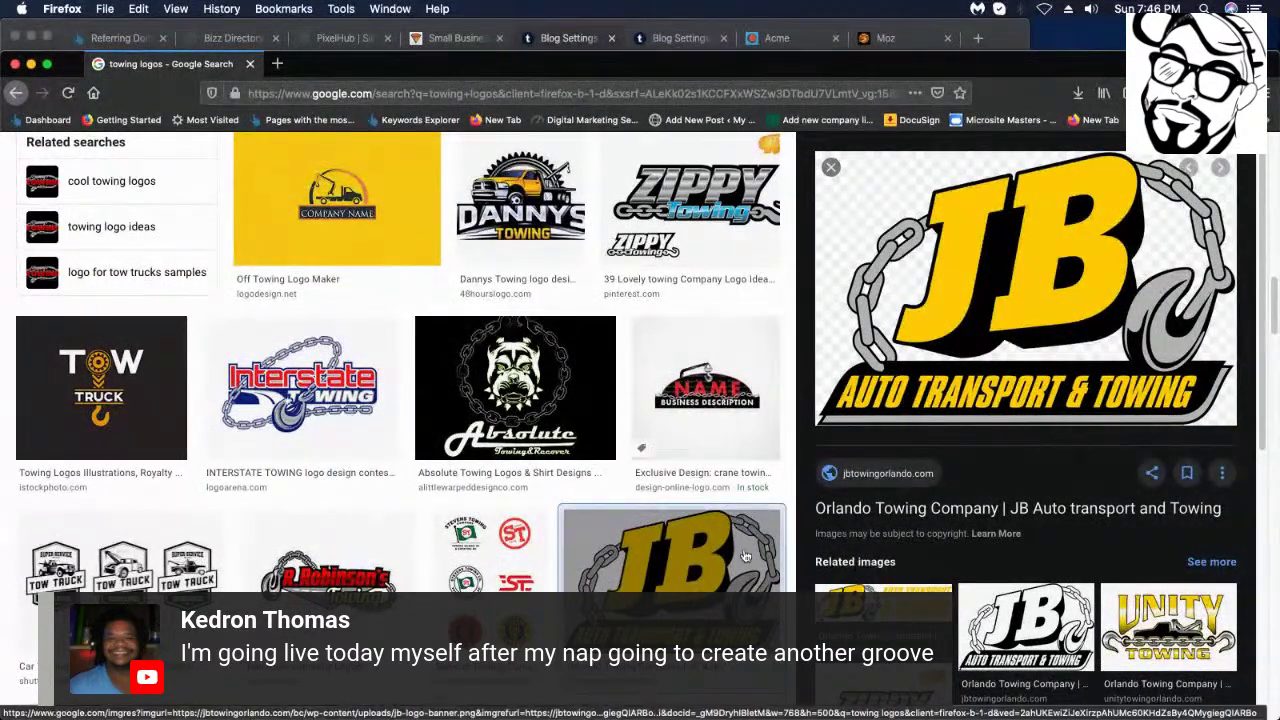
# - Preview the R. Robinson's Towing and Pro Tow logos further down the results
pyautogui.scroll(-4, 490, 495)
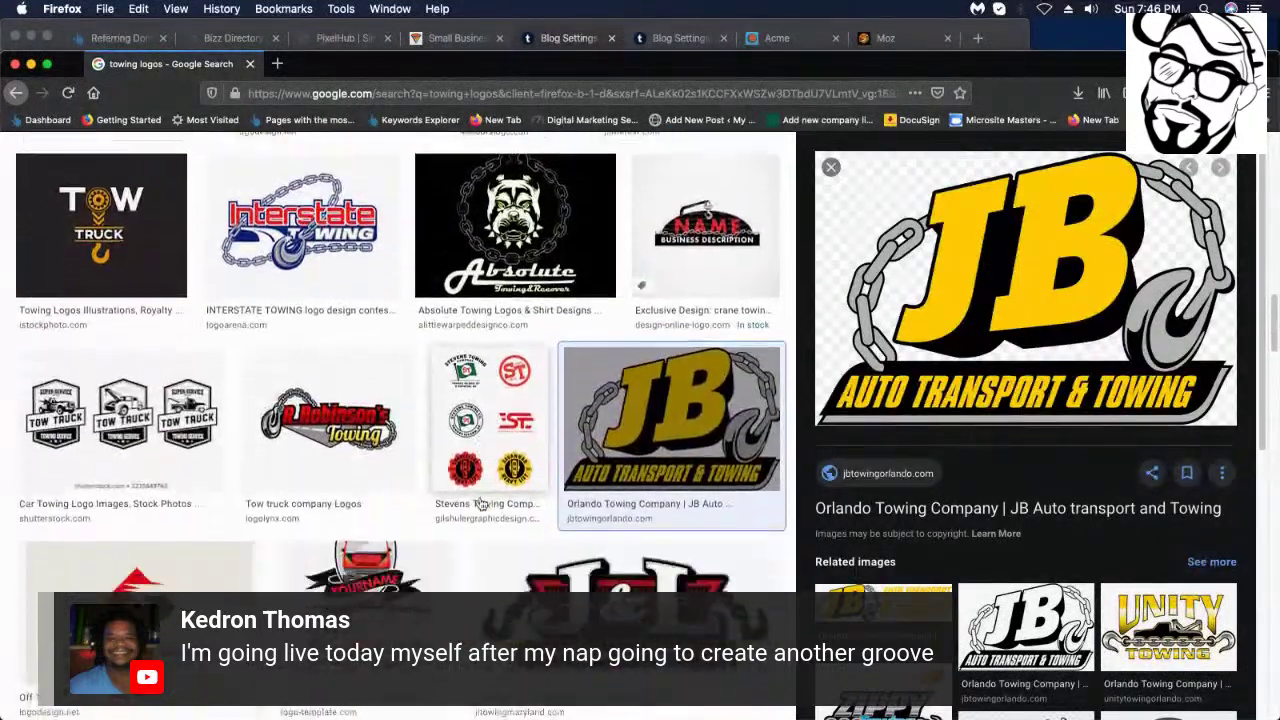
pyautogui.click(323, 388)
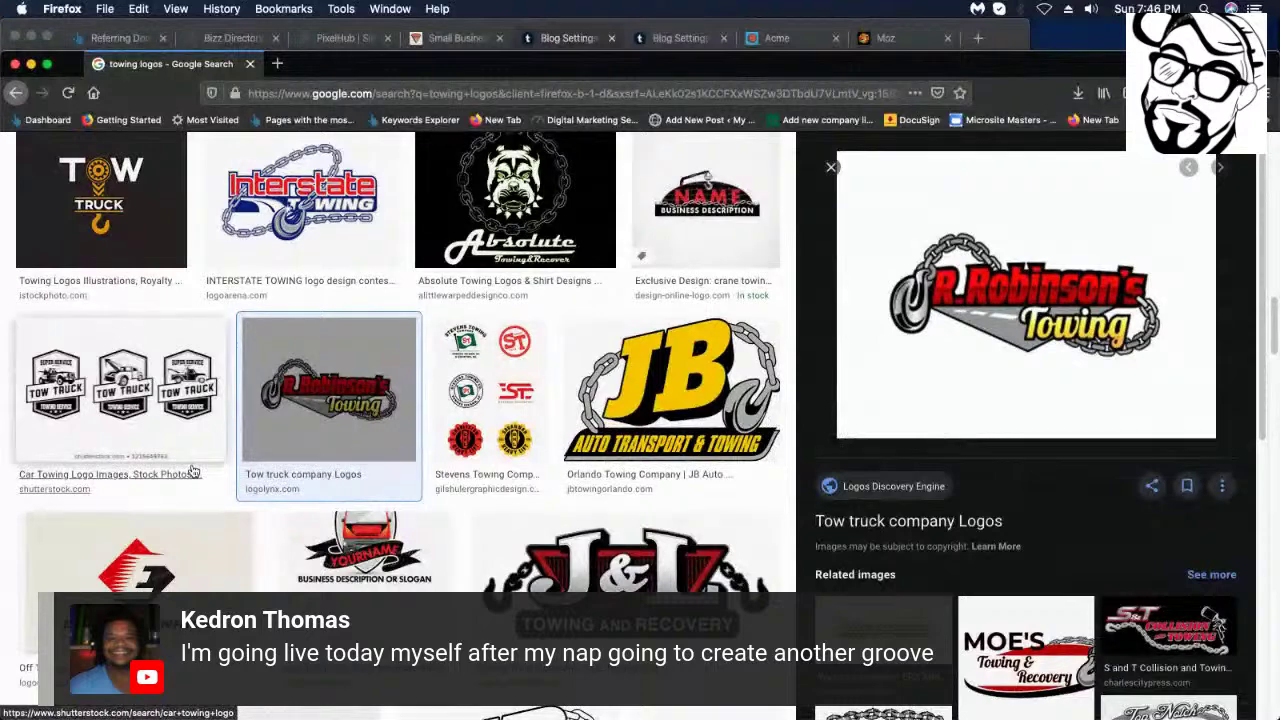
pyautogui.scroll(-2, 530, 429)
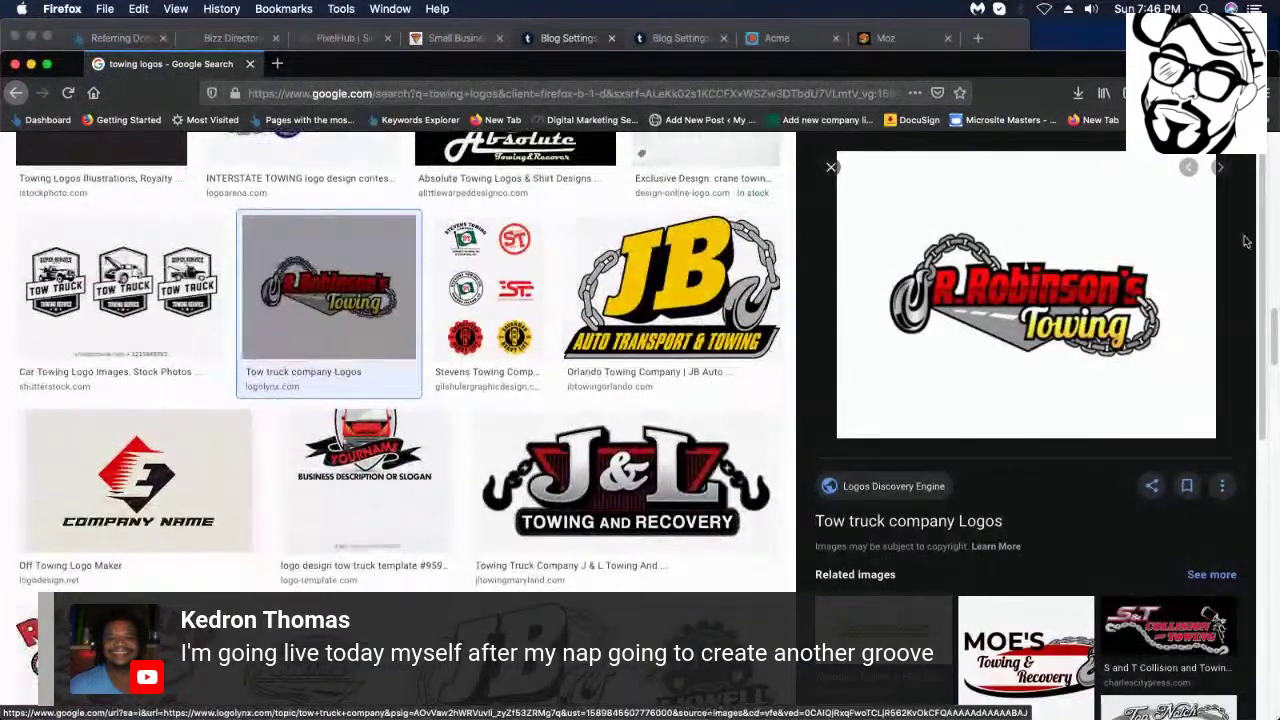
pyautogui.scroll(-2, 530, 429)
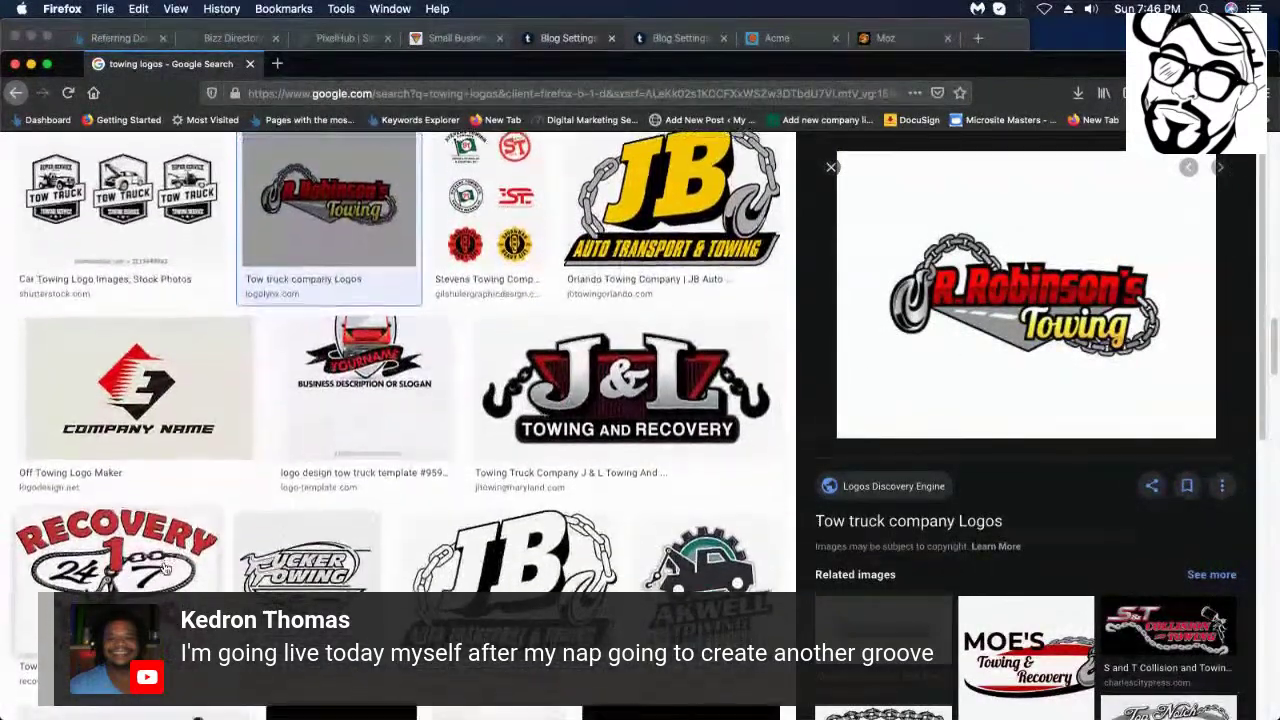
pyautogui.scroll(-2, 291, 566)
pyautogui.scroll(-10, 291, 566)
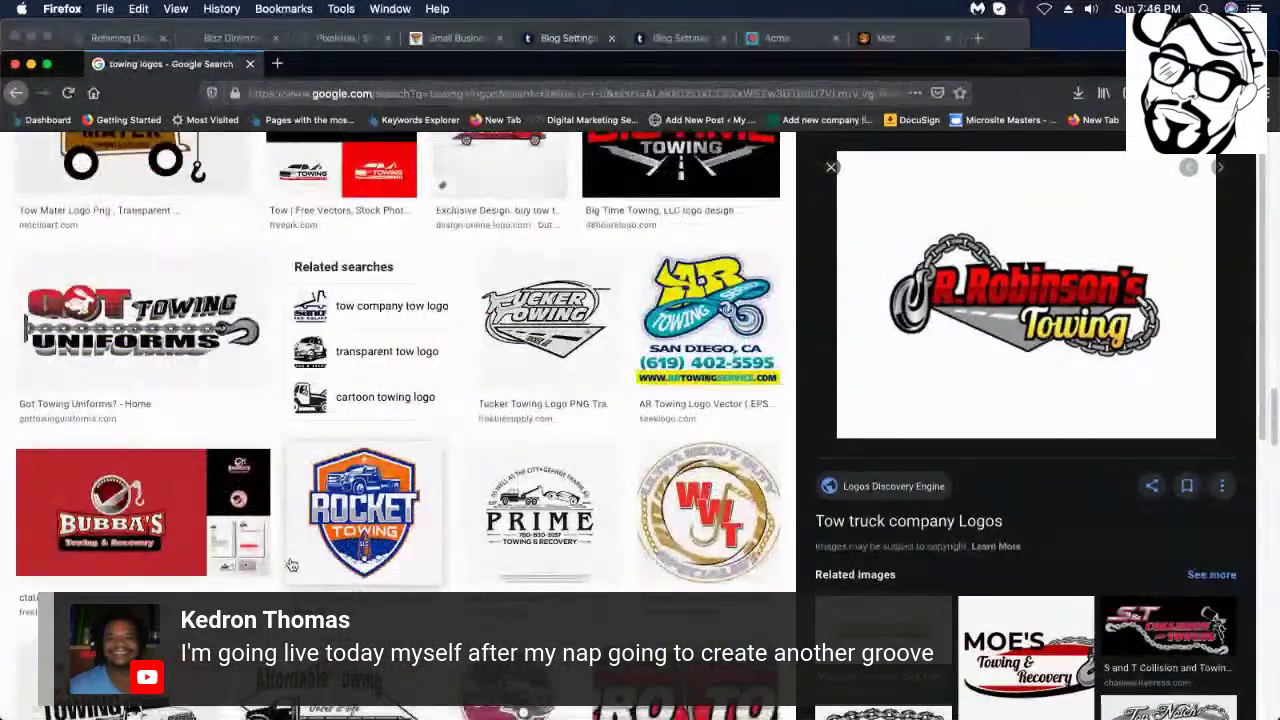
pyautogui.scroll(-4, 291, 566)
pyautogui.scroll(-3, 291, 566)
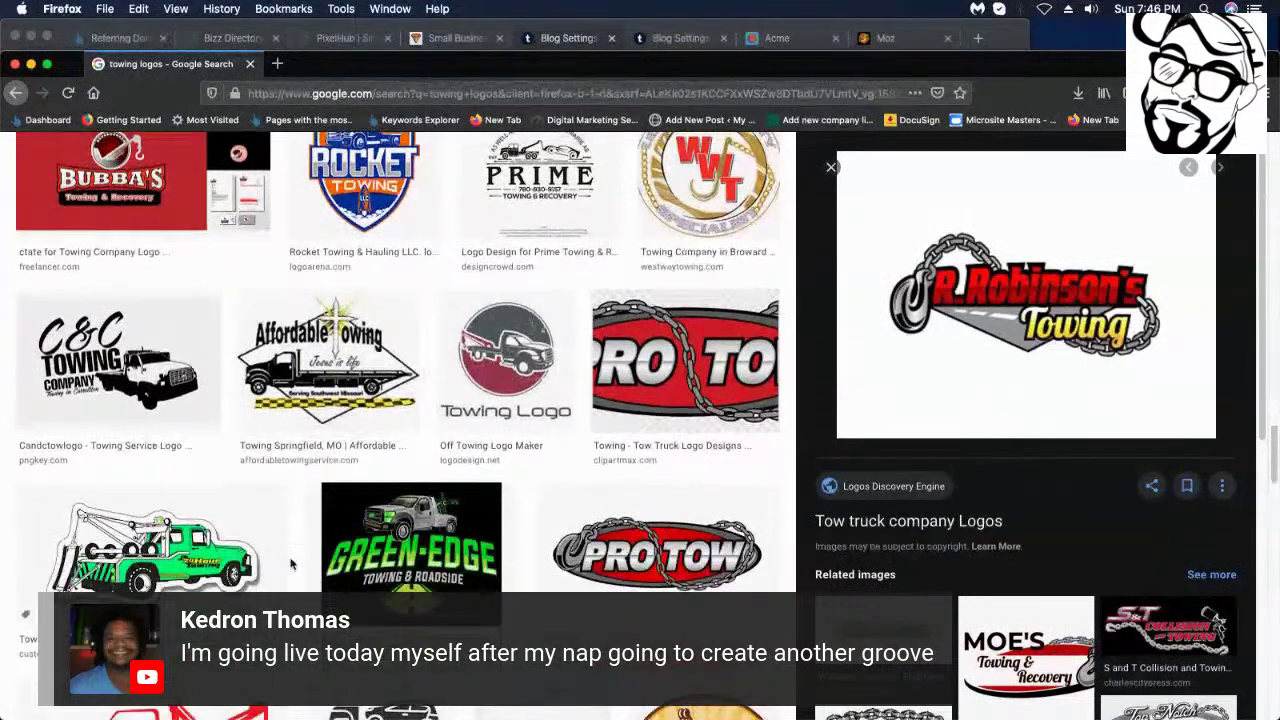
pyautogui.scroll(-1, 457, 551)
pyautogui.scroll(-1, 481, 543)
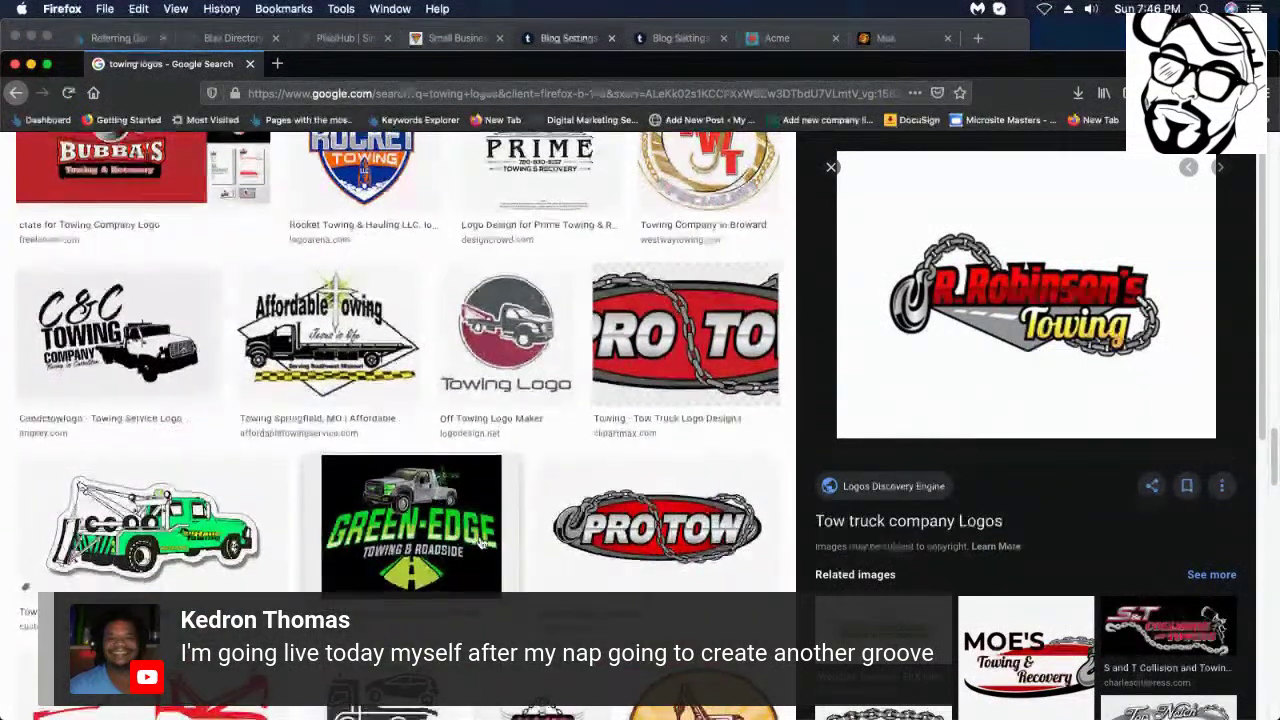
pyautogui.click(690, 513)
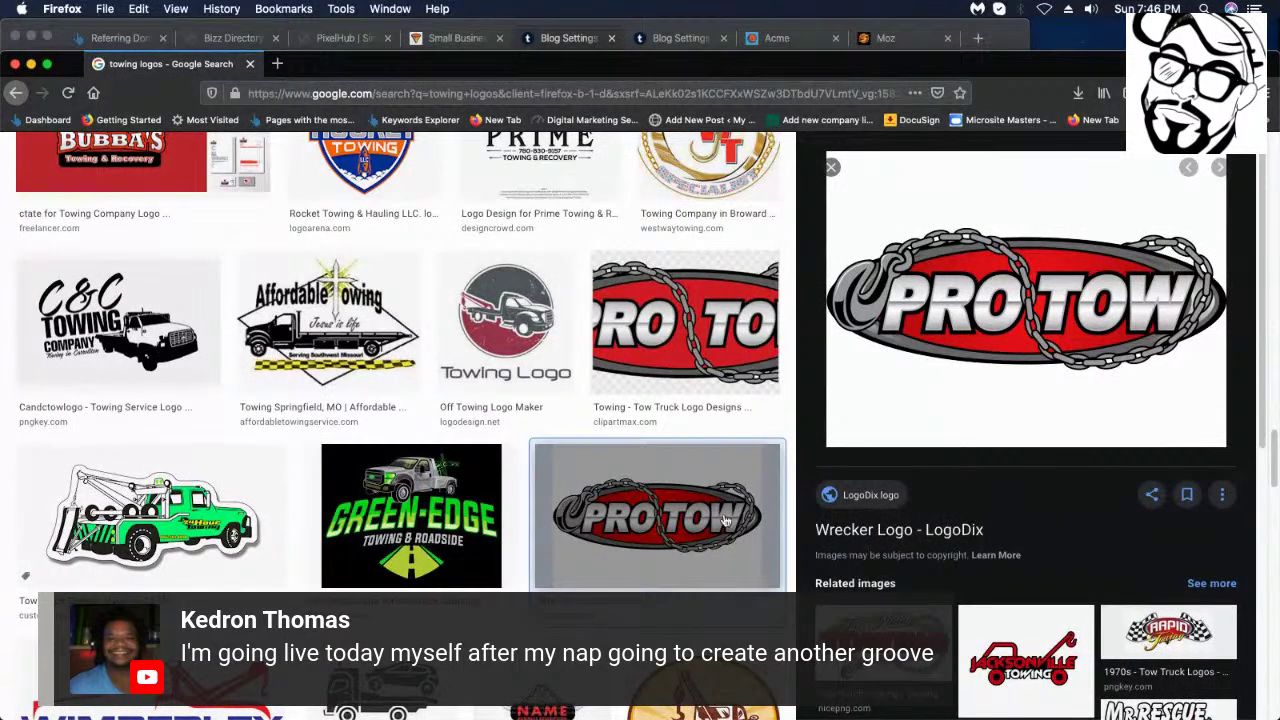
# - Preview the Towing Near Me and Wimberley Towing logos
pyautogui.scroll(-3, 730, 500)
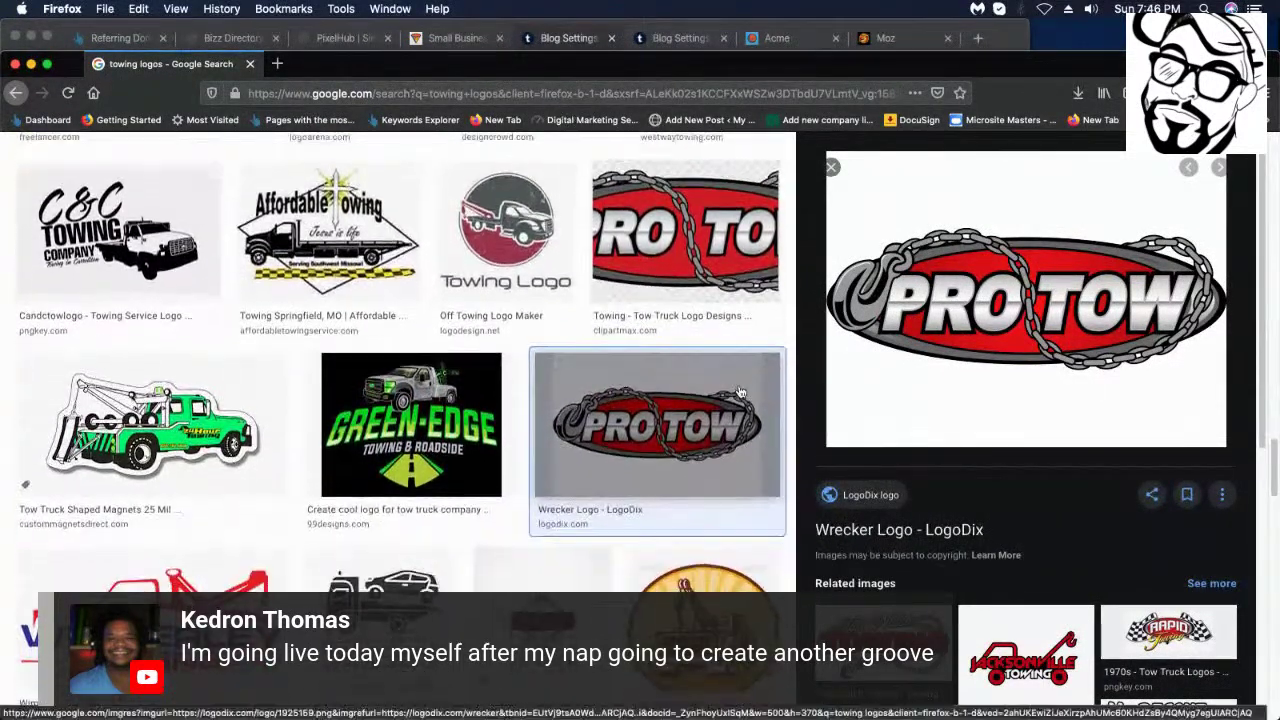
pyautogui.scroll(-3, 740, 392)
pyautogui.scroll(-5, 729, 400)
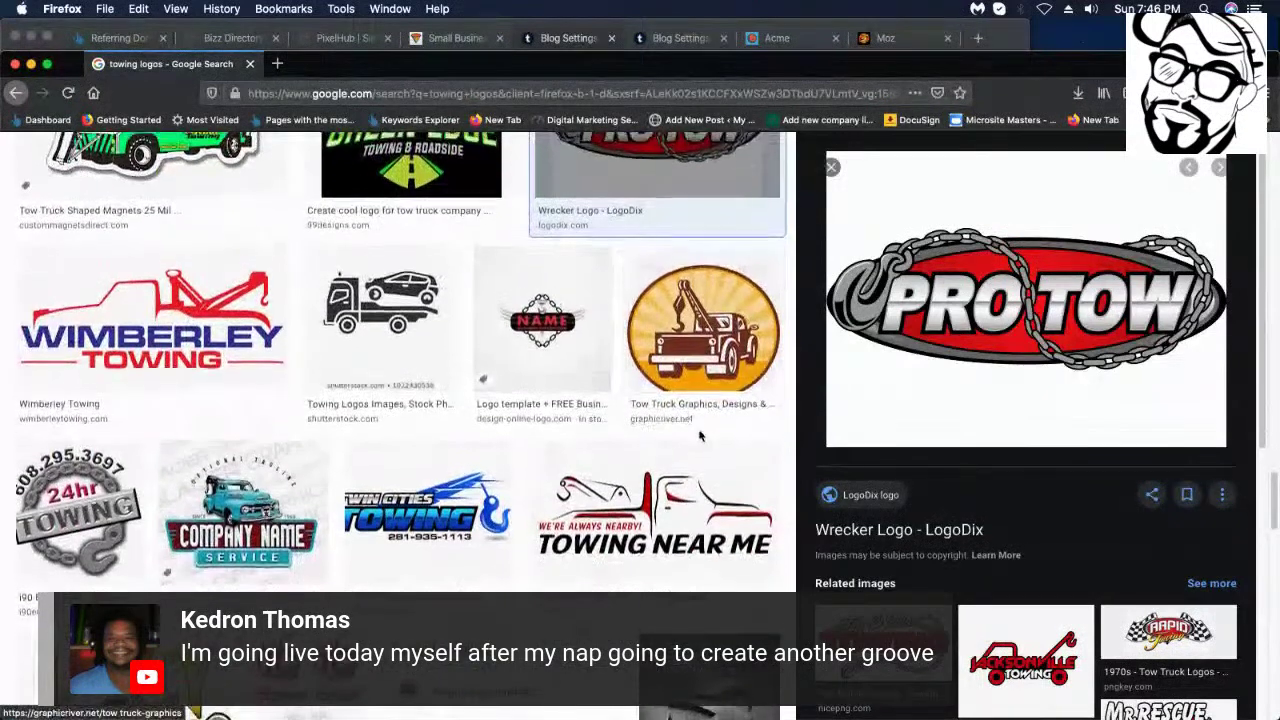
pyautogui.scroll(-2, 700, 435)
pyautogui.scroll(2, 690, 440)
pyautogui.scroll(-3, 663, 452)
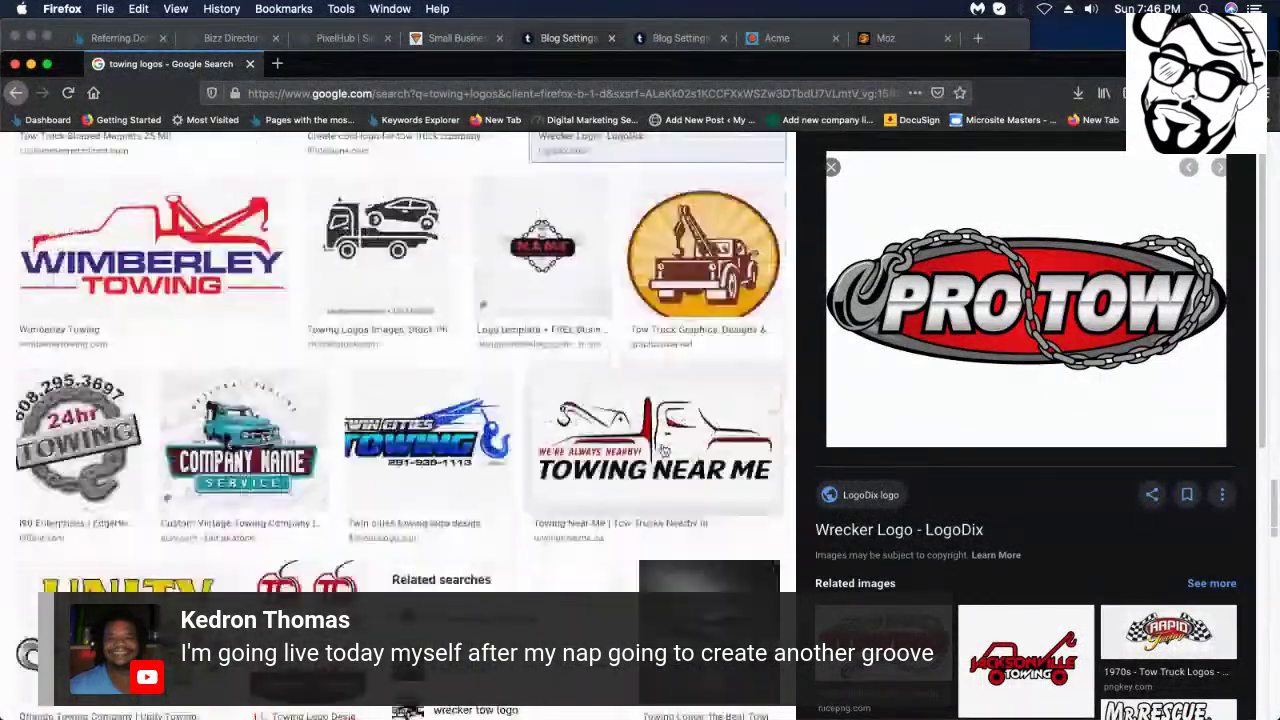
pyautogui.click(663, 450)
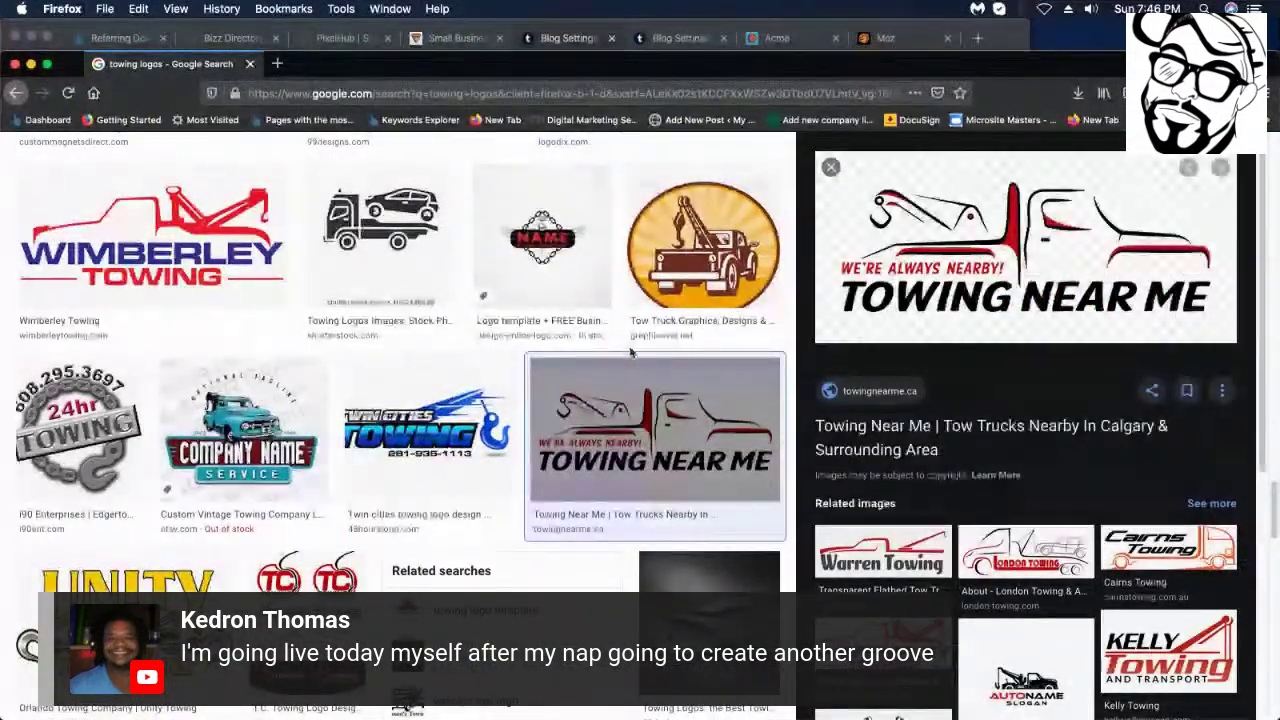
pyautogui.click(150, 245)
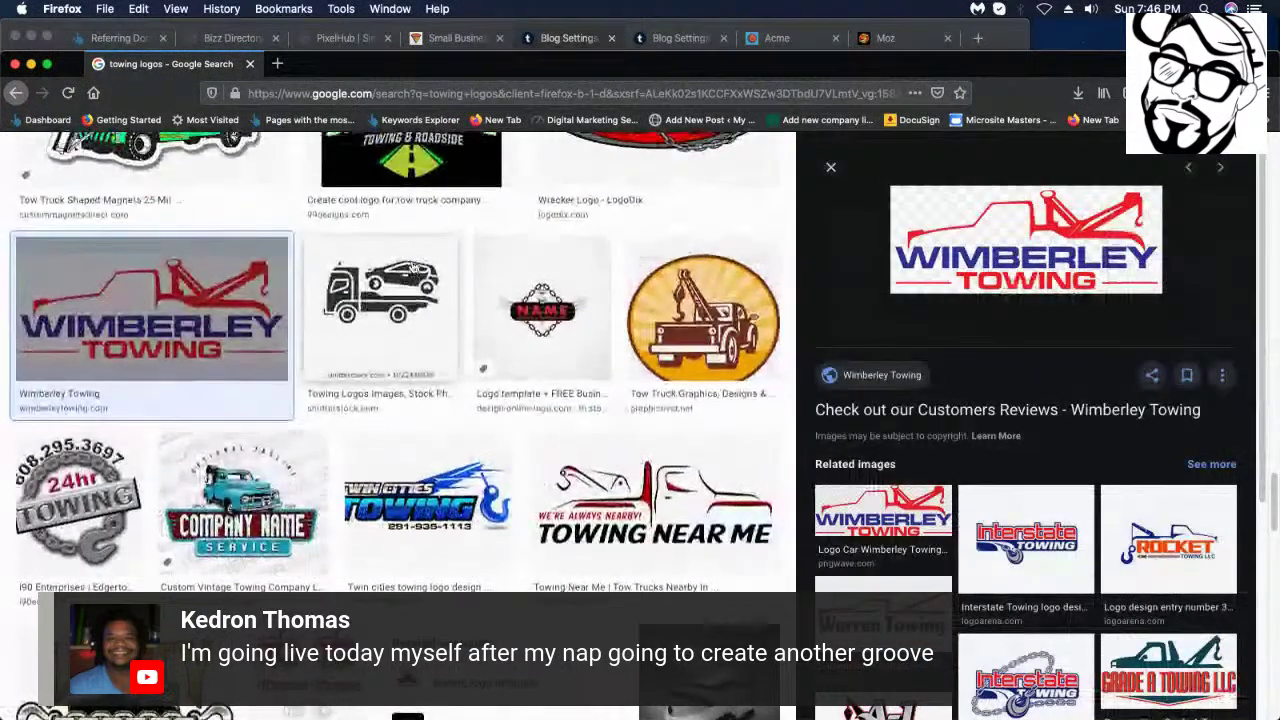
# - Revisit the Towing Near Me logo, then settle on the Wimberley Towing preview
pyautogui.scroll(-1, 410, 267)
pyautogui.scroll(2, 428, 280)
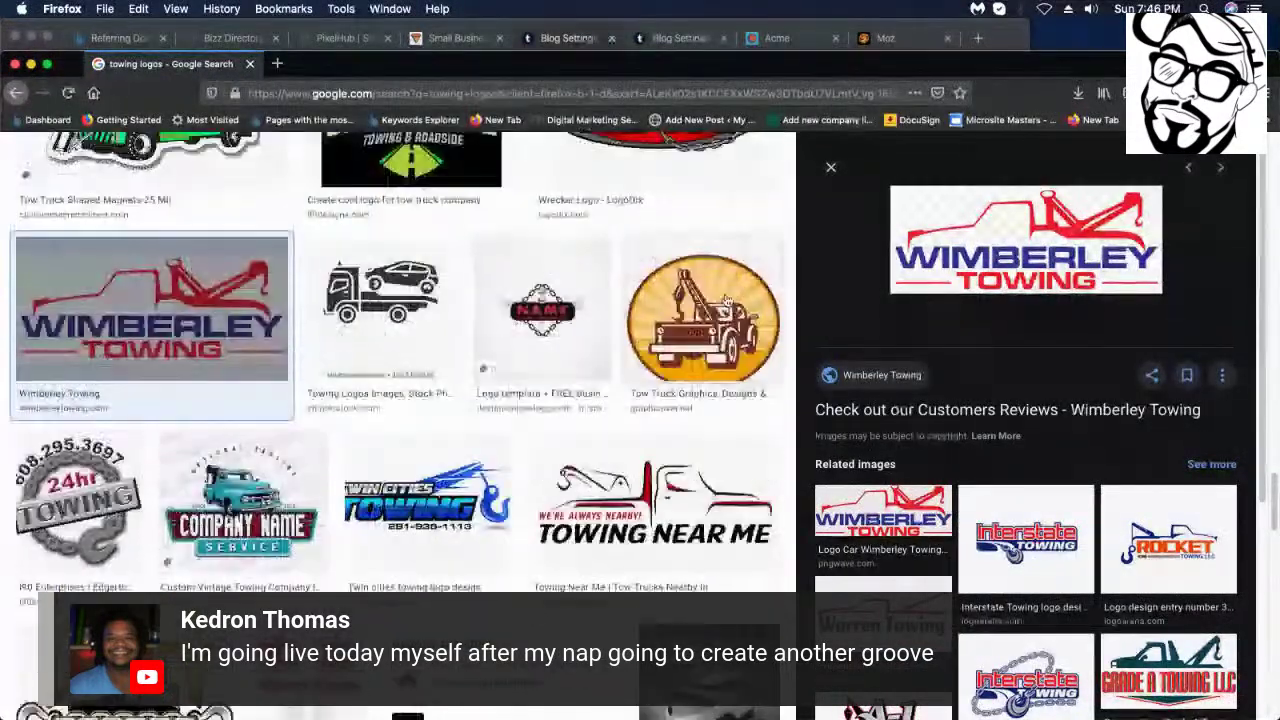
pyautogui.click(655, 515)
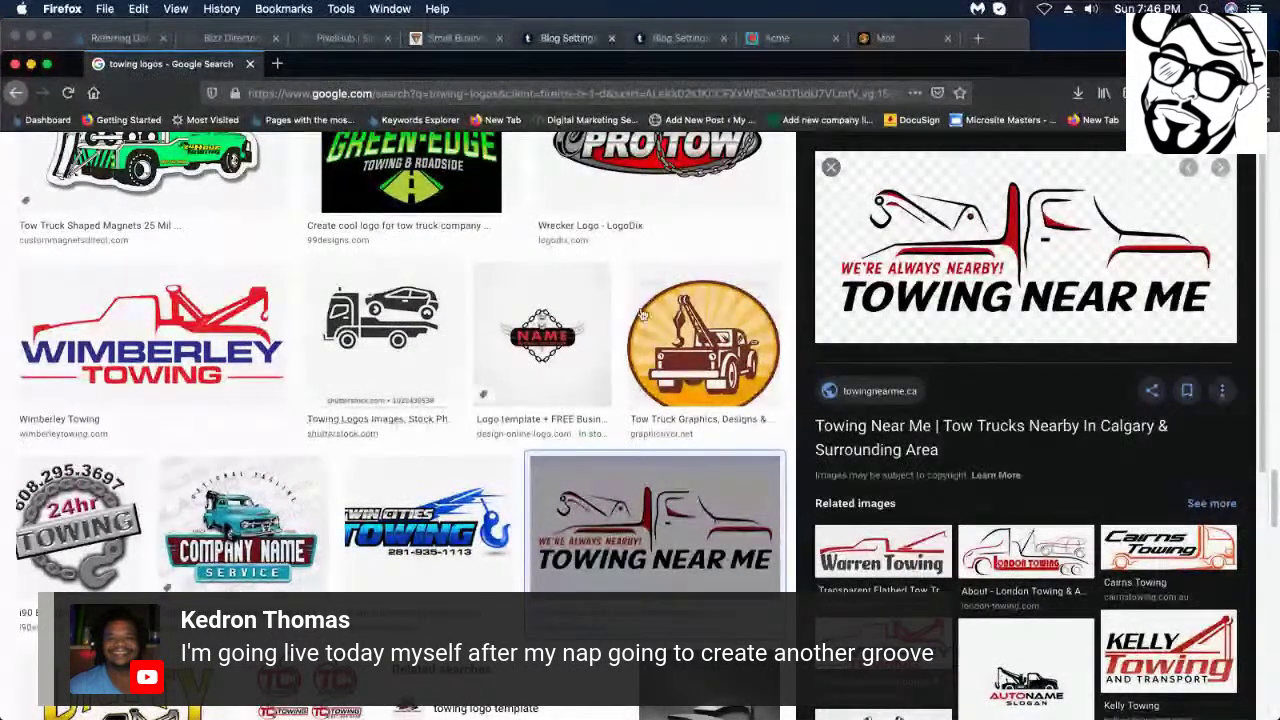
pyautogui.scroll(2, 685, 327)
pyautogui.scroll(2, 685, 327)
pyautogui.click(275, 480)
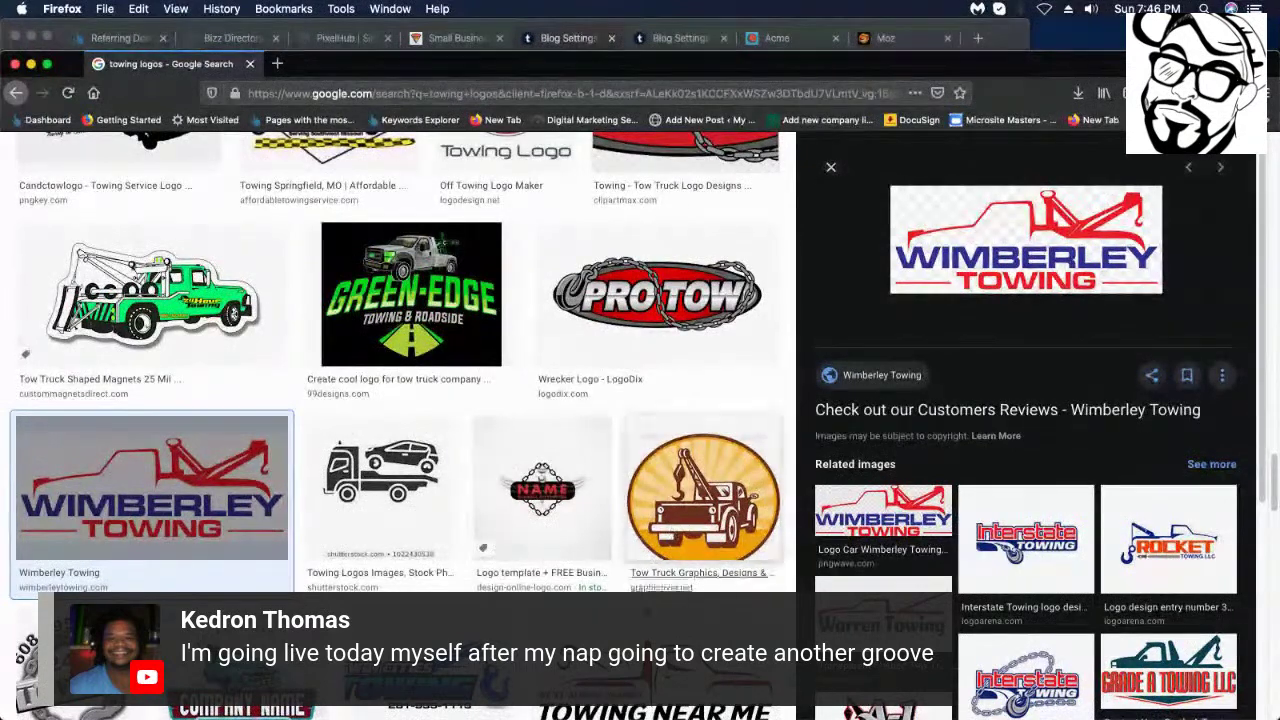
pyautogui.scroll(-1, 540, 480)
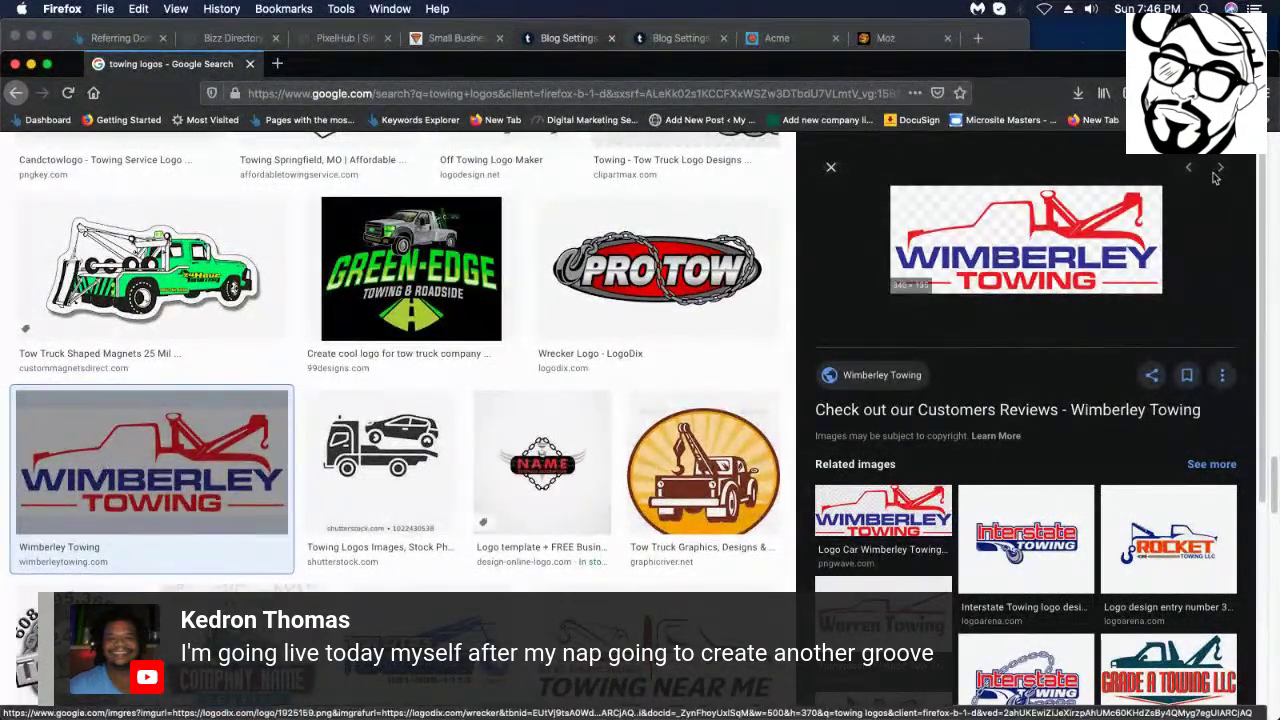
# - Start saving the small Wimberley thumbnail, then cancel that save
pyautogui.rightClick(124, 398)
pyautogui.click(229, 372)
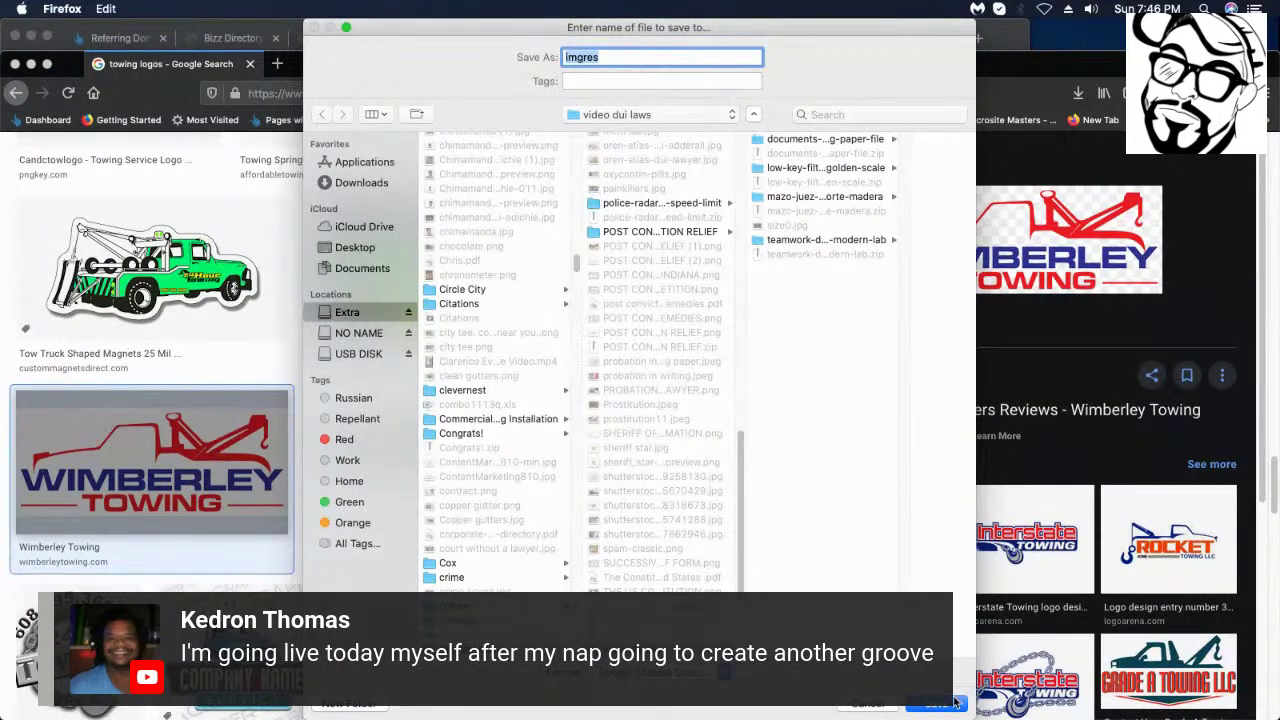
pyautogui.click(868, 704)
pyautogui.scroll(-3, 1113, 348)
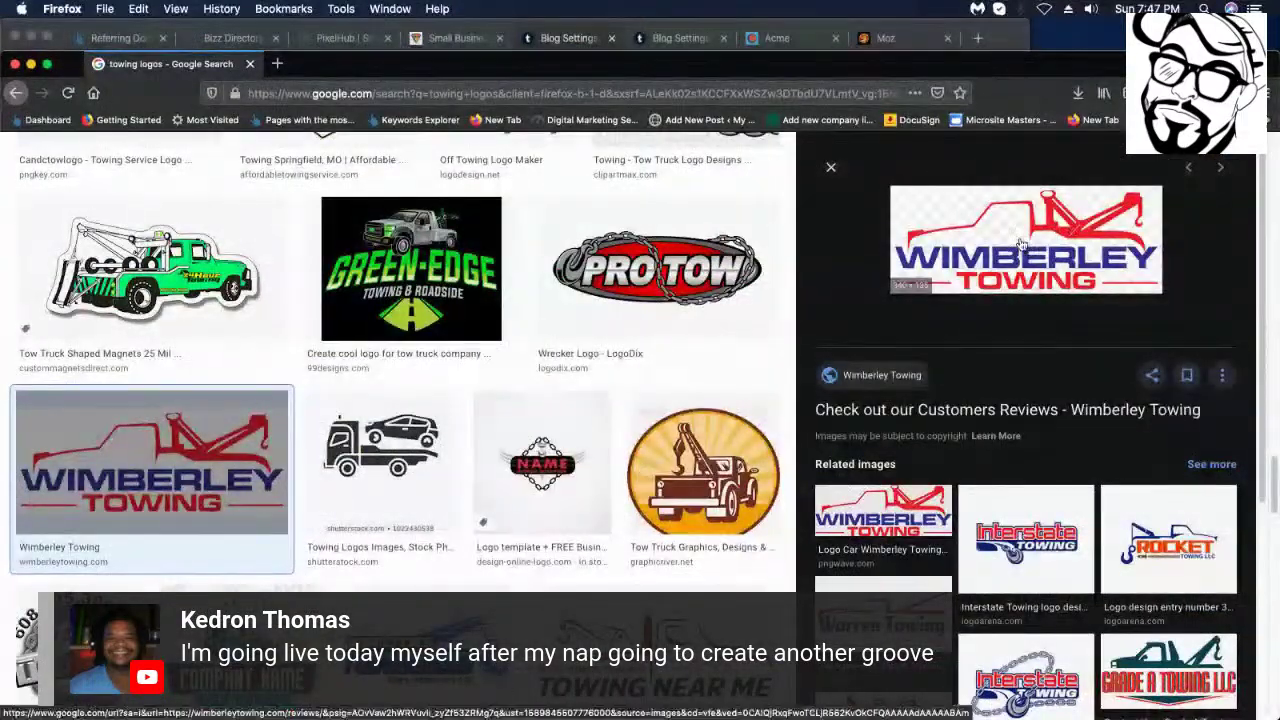
# - Open the full-size Wimberley logo and save it as Wimberley-Texas-Towing-Logo340px.png
pyautogui.rightClick(1024, 238)
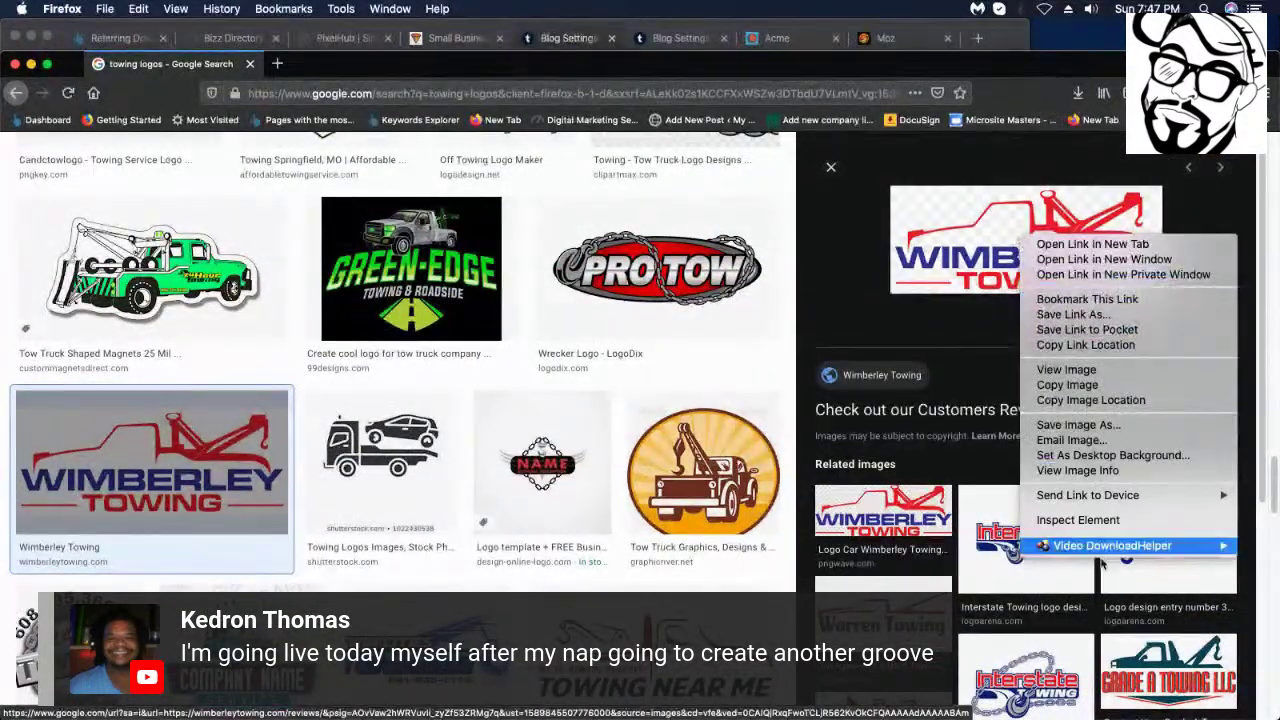
pyautogui.click(1098, 370)
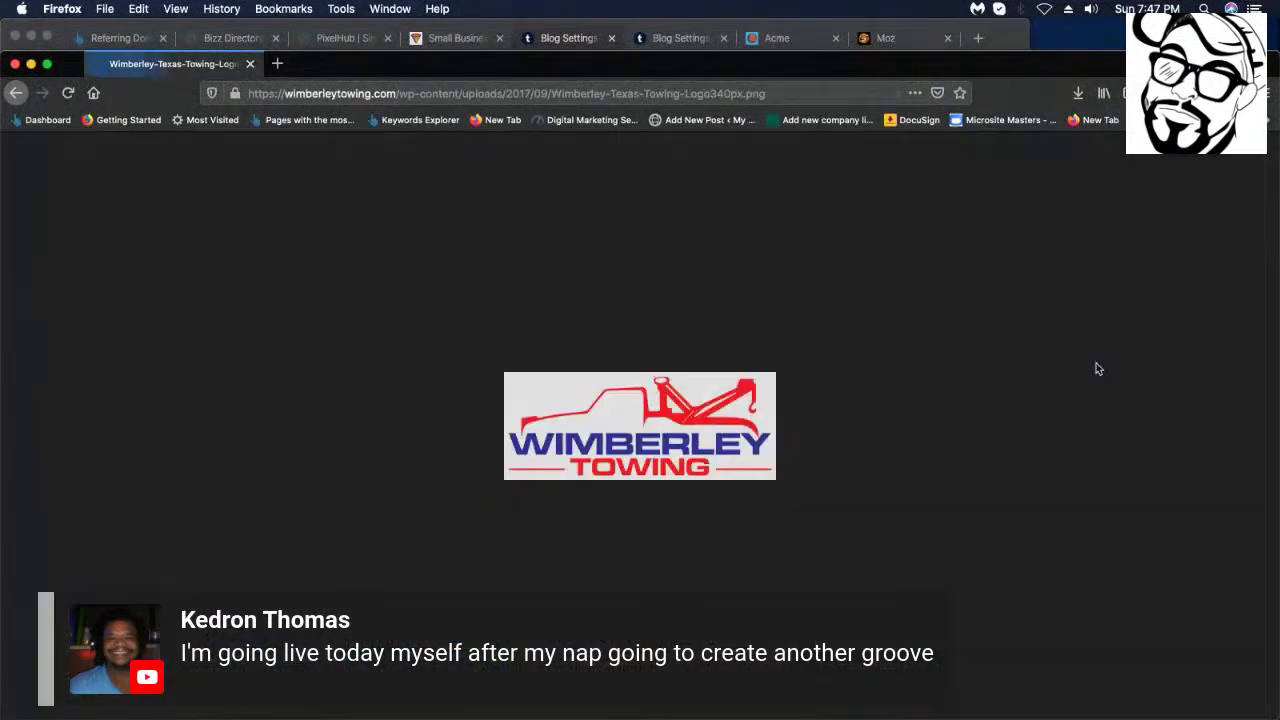
pyautogui.rightClick(613, 388)
pyautogui.click(625, 429)
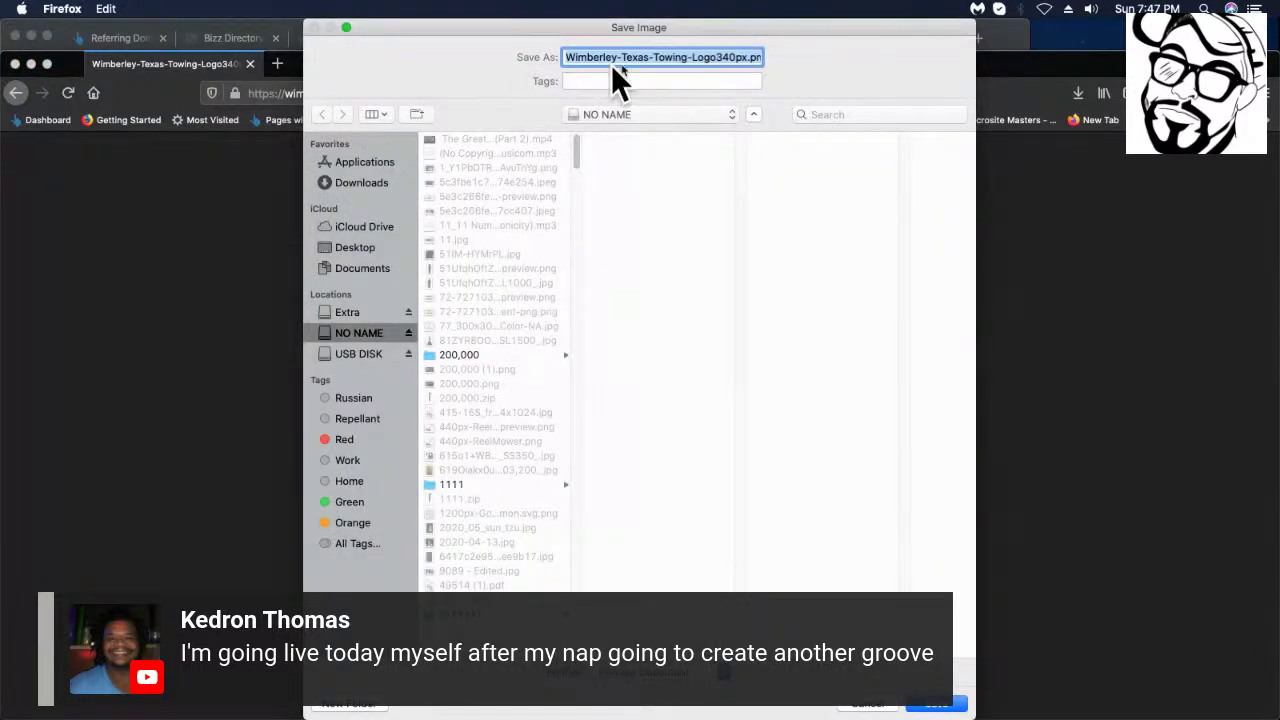
pyautogui.click(938, 705)
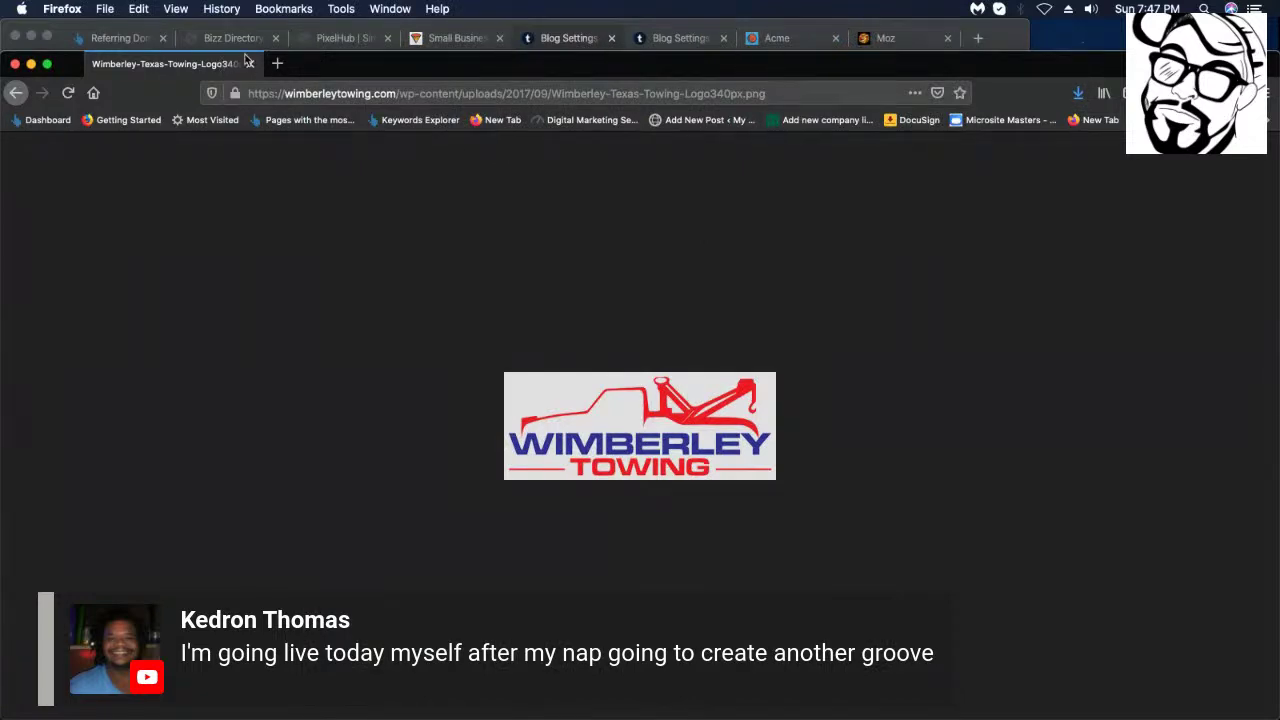
# - Drag the Wimberley logo window down to uncover the Chicago IL Towing Service homepage
pyautogui.moveTo(352, 70); pyautogui.dragTo(328, 251)
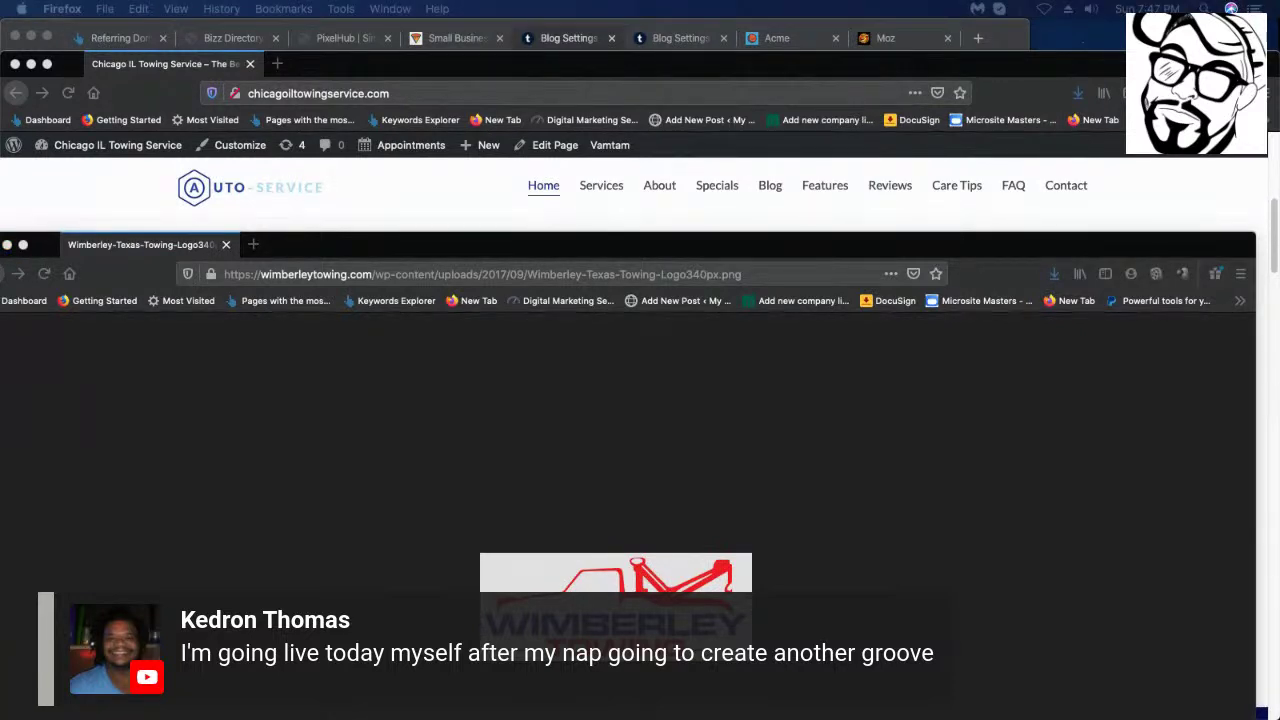
pyautogui.moveTo(620, 600); pyautogui.dragTo(520, 235)
# - Back in Fiverr, reach the photo manipulations gig through the completed $7 order
pyautogui.press('super+grave')
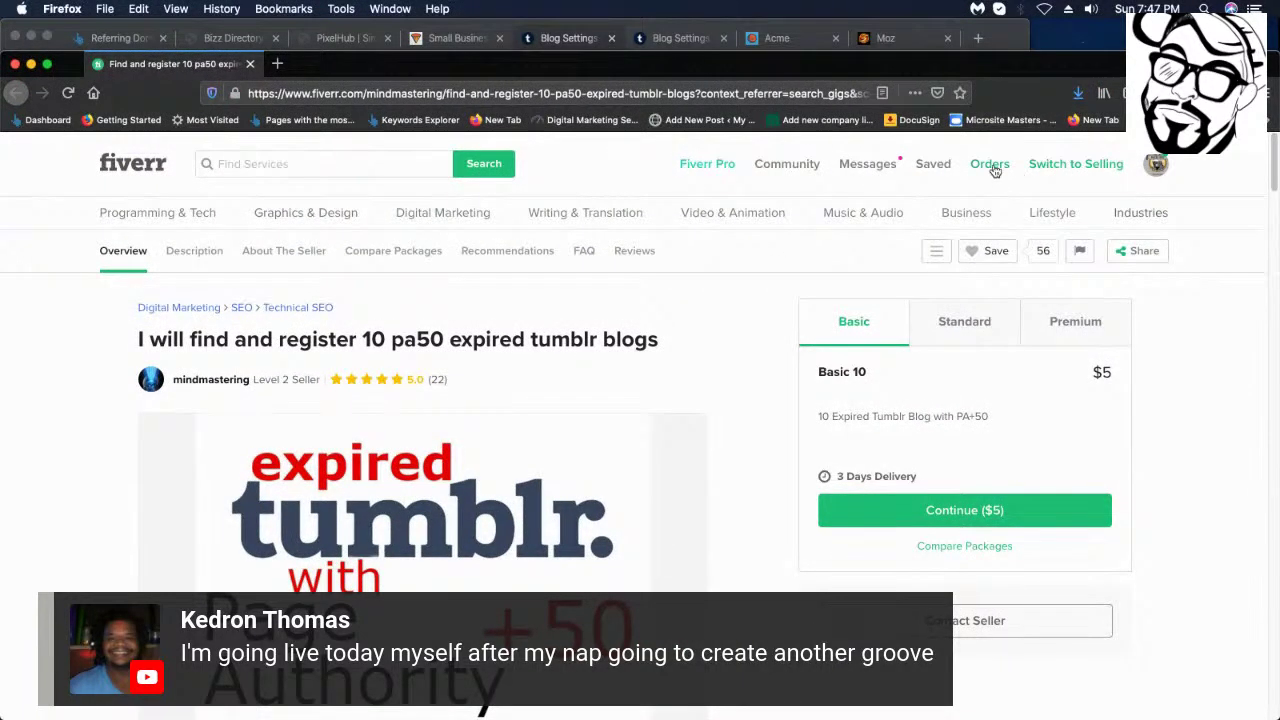
pyautogui.moveTo(994, 170)
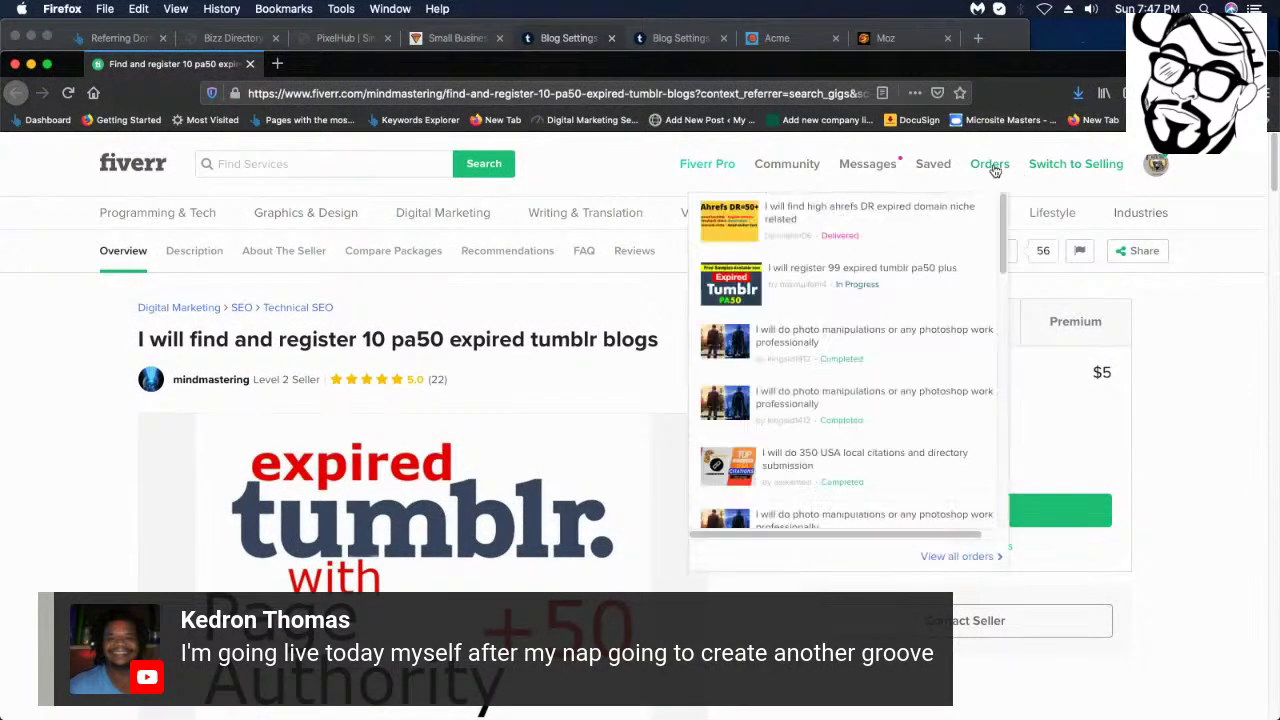
pyautogui.click(850, 346)
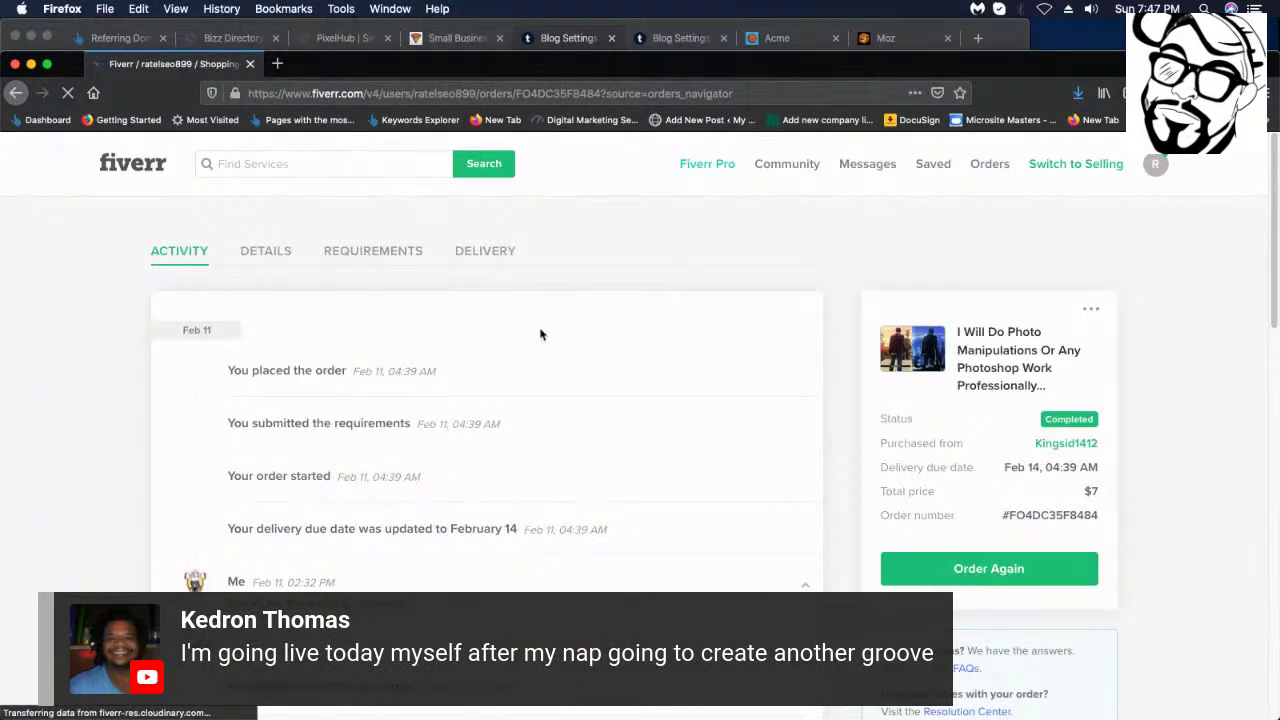
pyautogui.scroll(-1, 1000, 300)
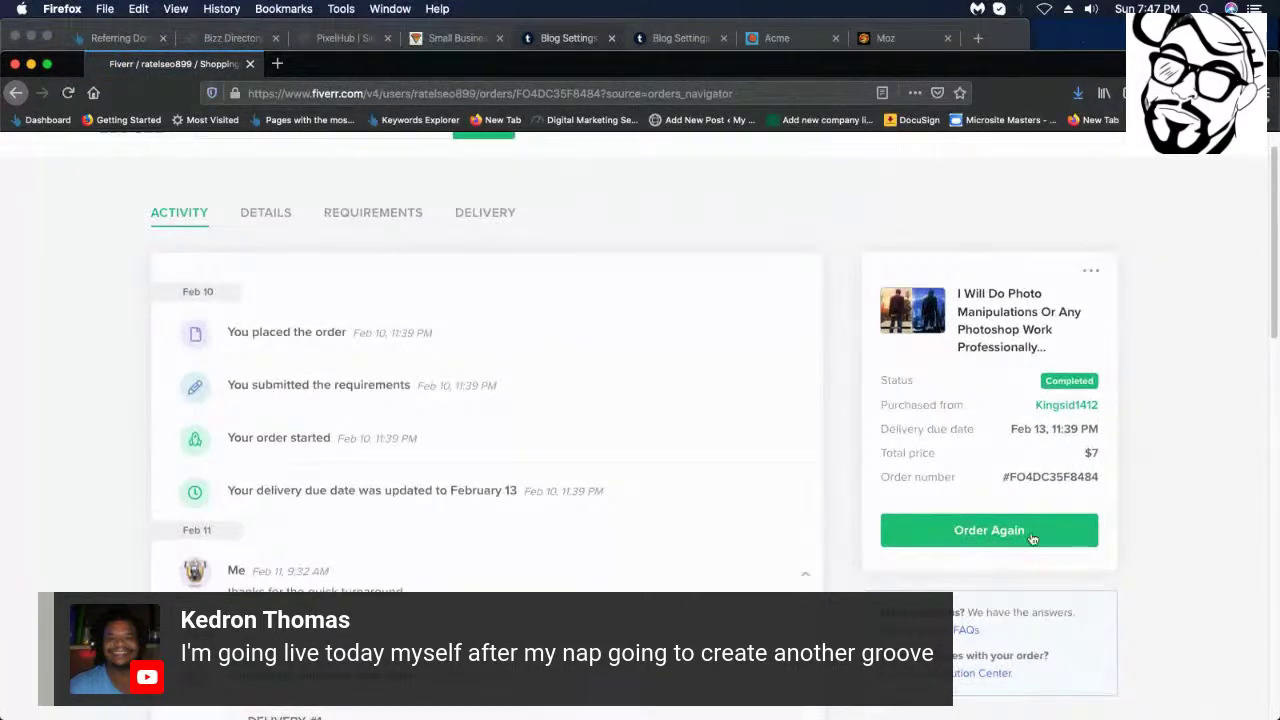
pyautogui.click(1003, 525)
pyautogui.scroll(-1, 997, 601)
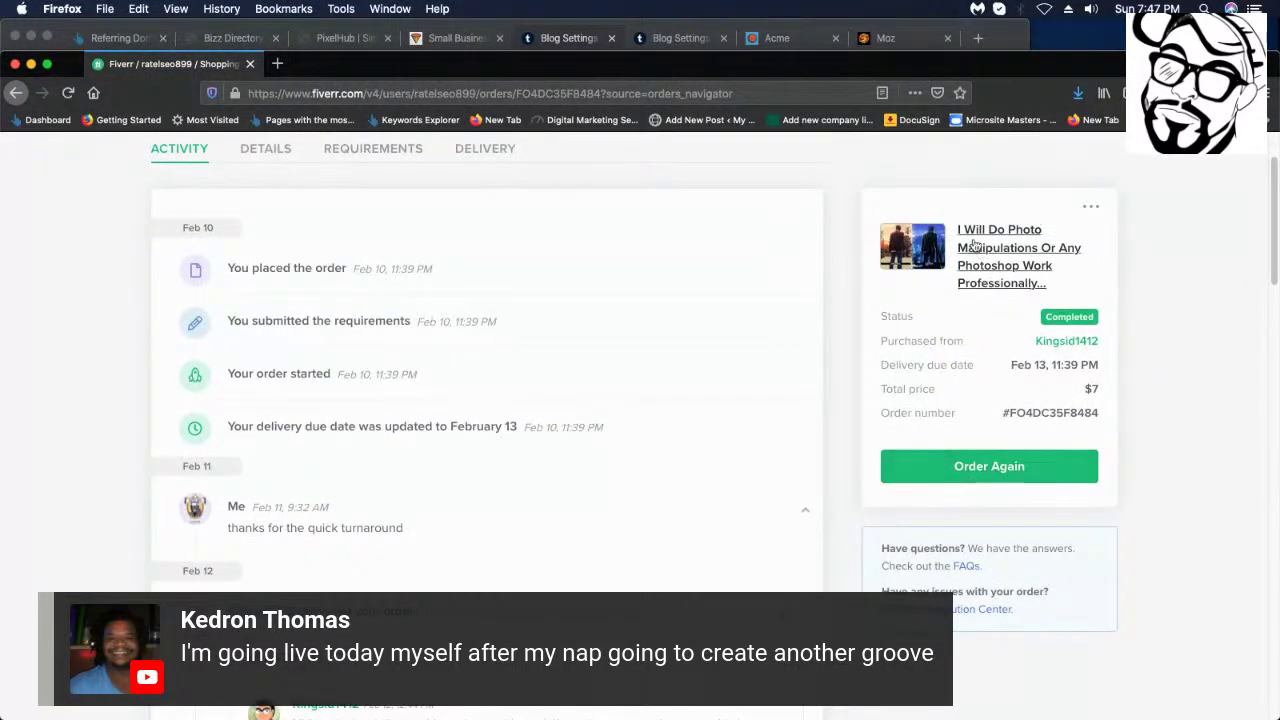
pyautogui.click(1020, 235)
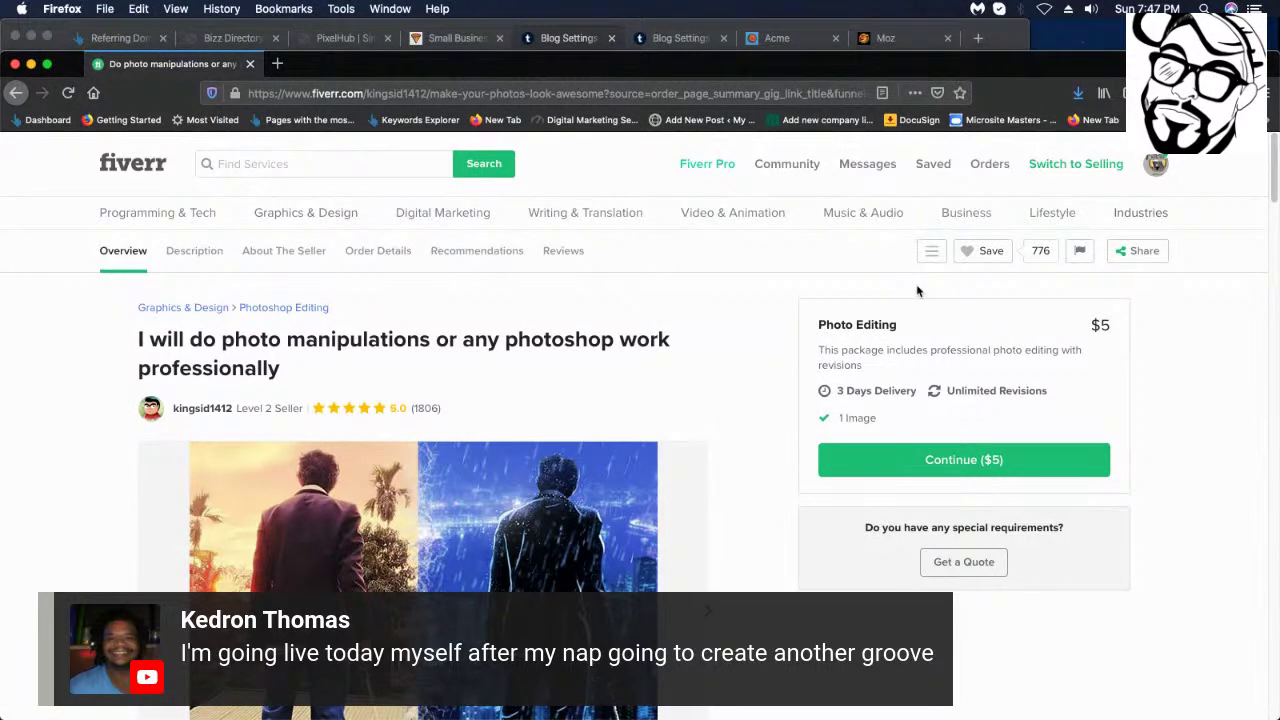
# - Jump to the seller's About section and contact the photo-editing seller
pyautogui.click(212, 414)
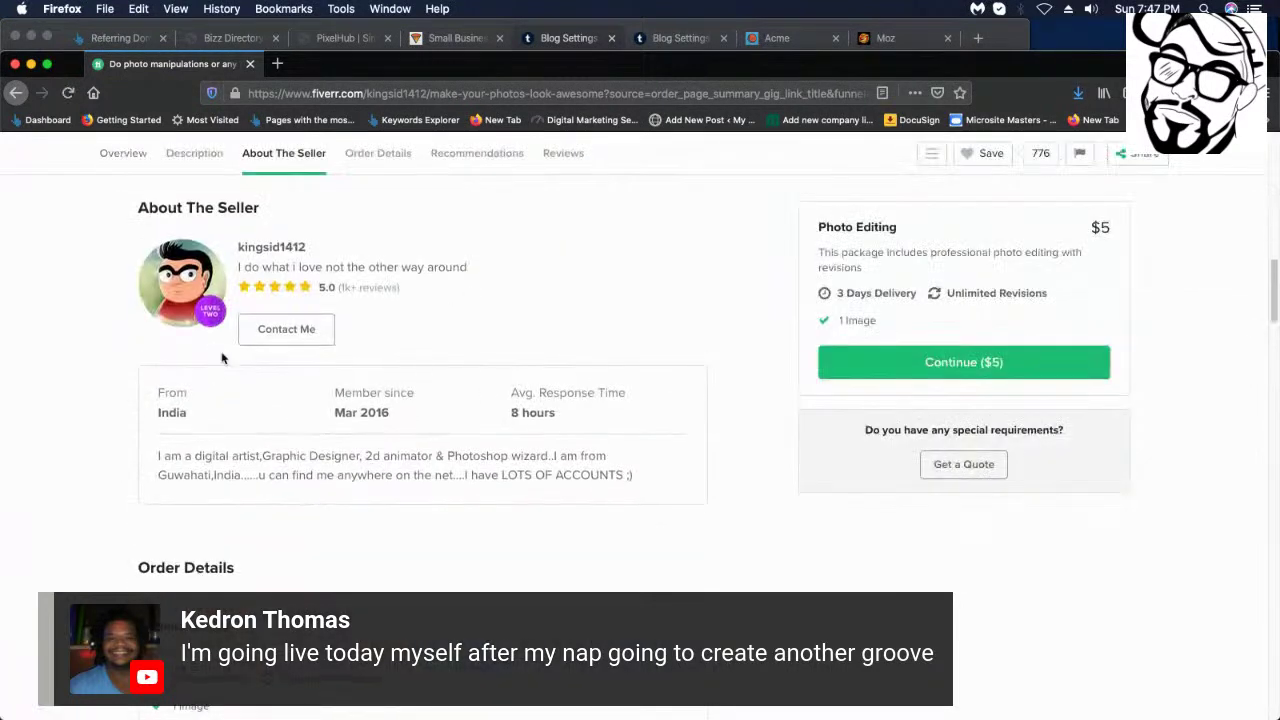
pyautogui.click(316, 345)
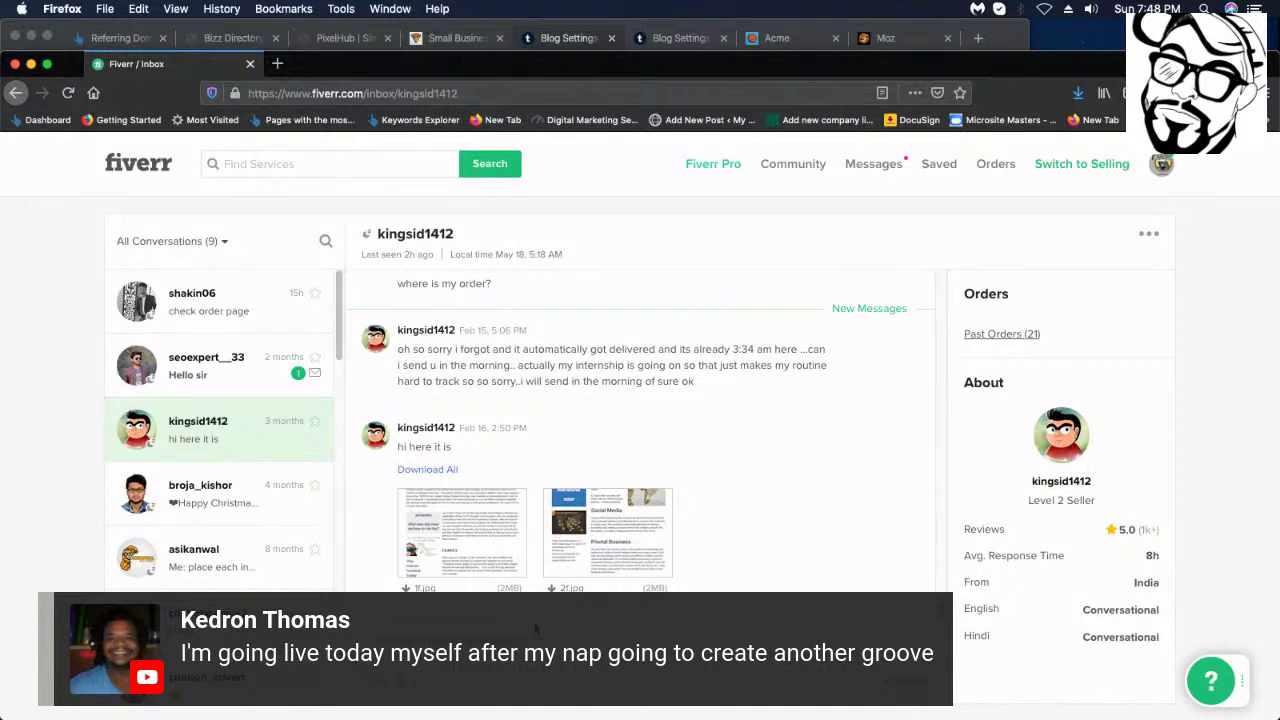
# - Send 'hey man! Have another one for you!' to the seller and open their profile in a new tab
pyautogui.scroll(-1, 536, 630)
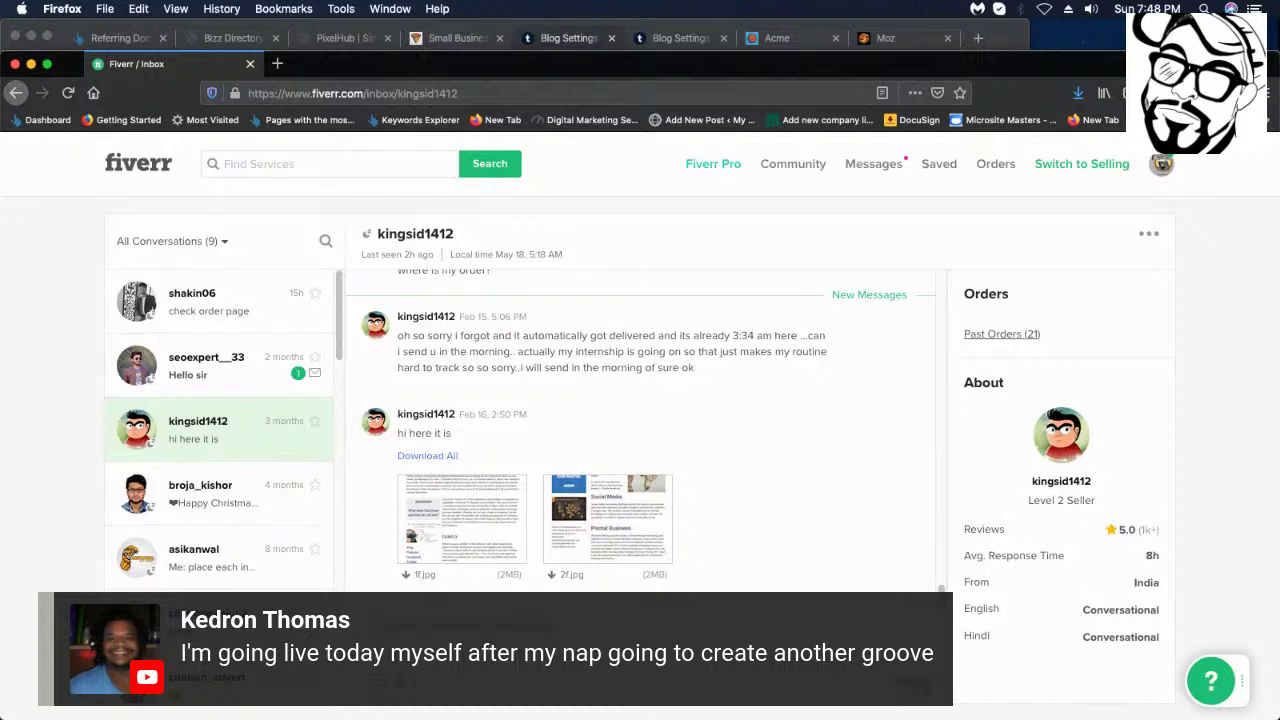
pyautogui.press('Return')
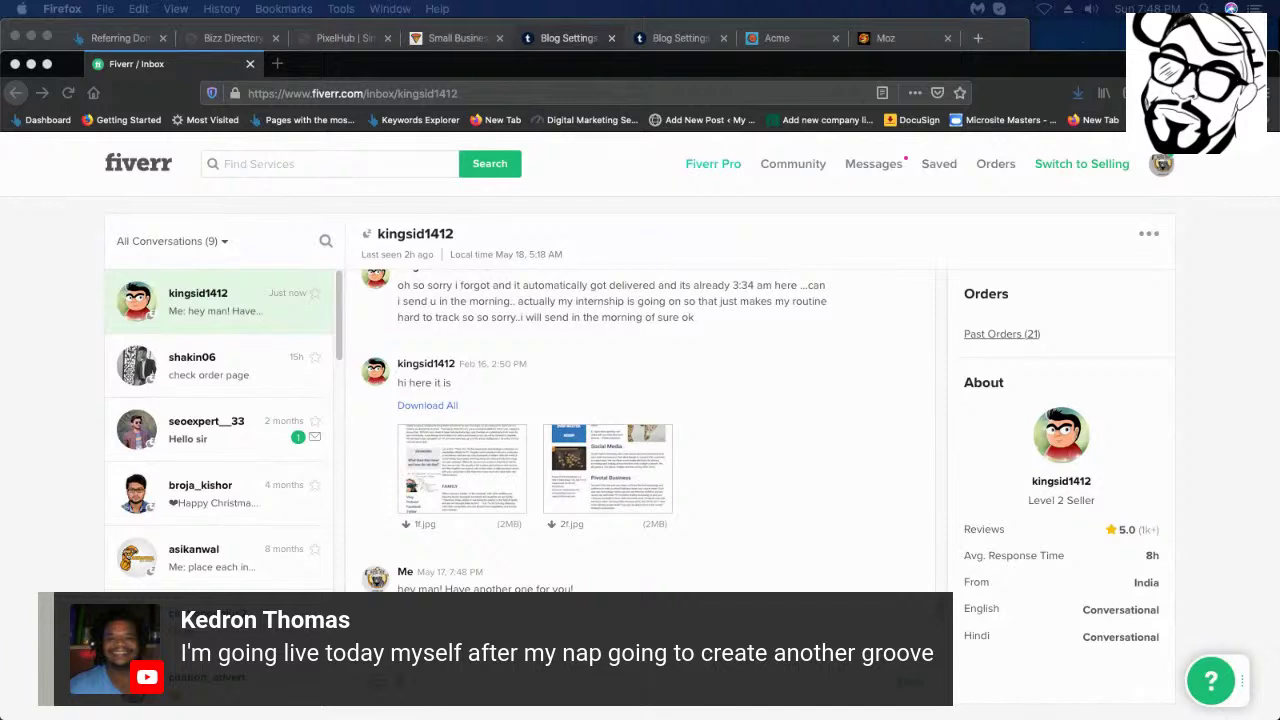
pyautogui.click(1058, 487)
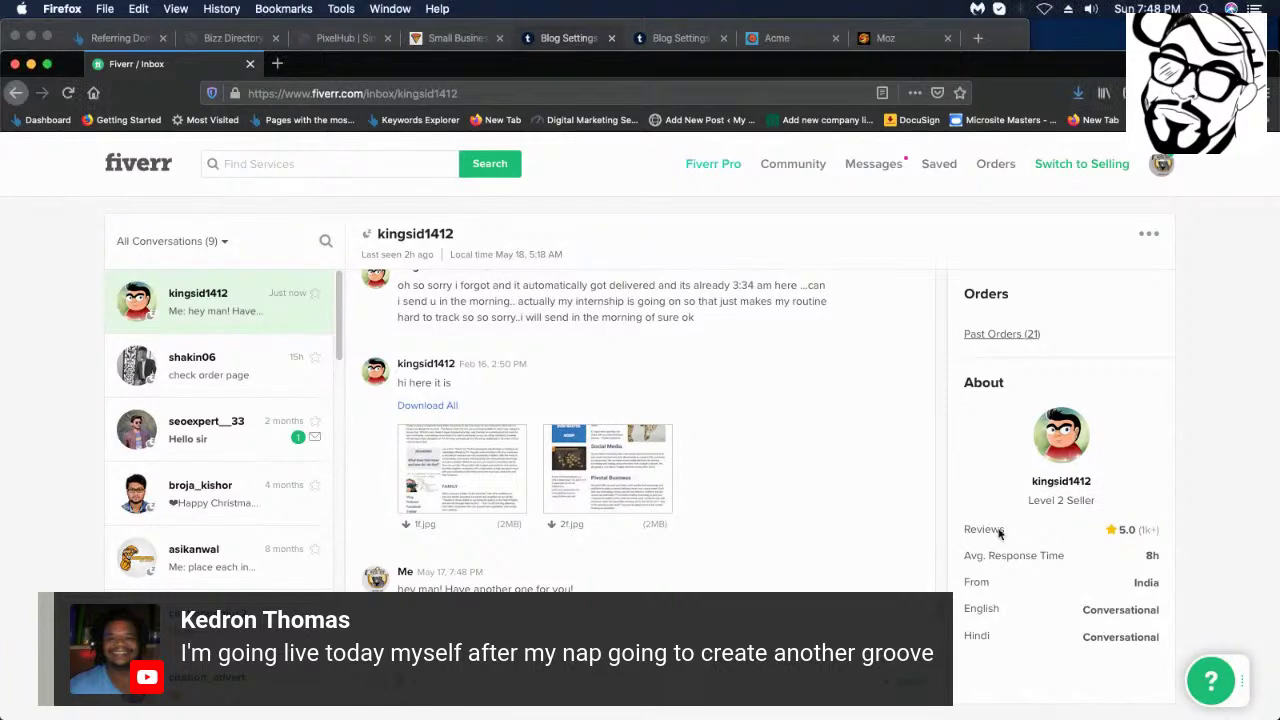
pyautogui.rightClick(1074, 481)
pyautogui.click(927, 484)
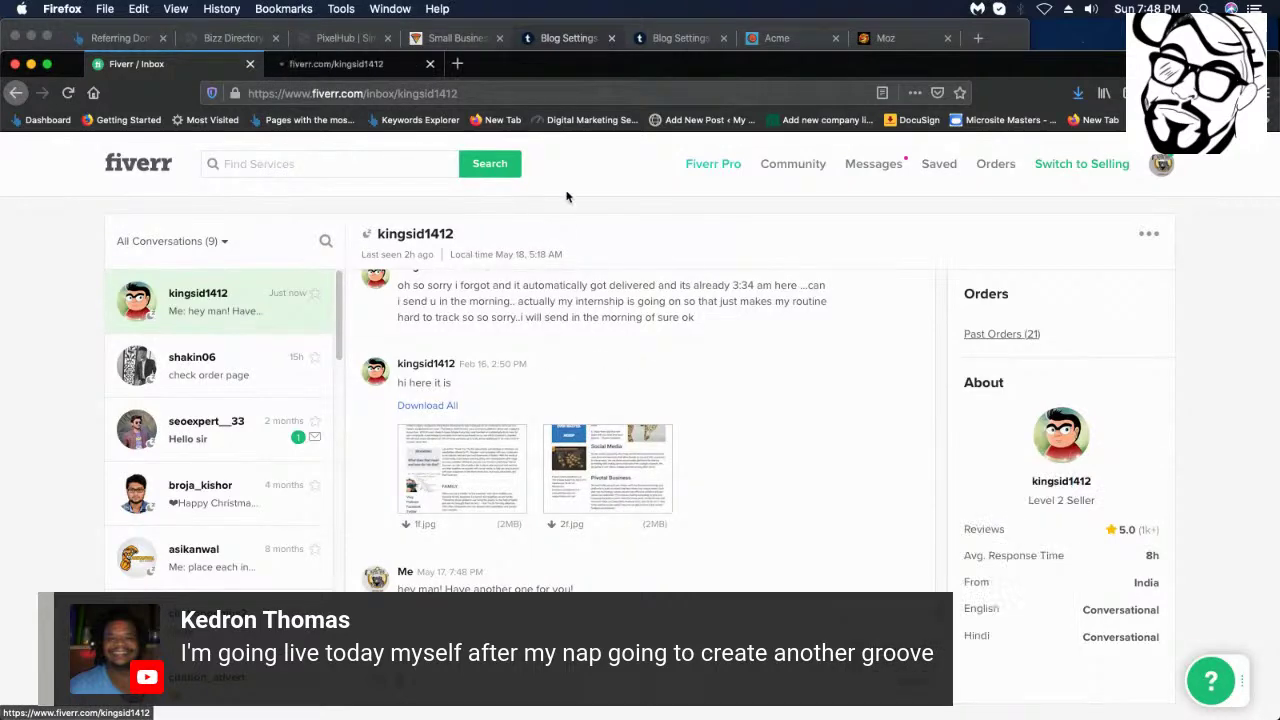
# - Copy the seller's profile URL, return to the inbox conversation and start attaching a file
pyautogui.click(345, 64)
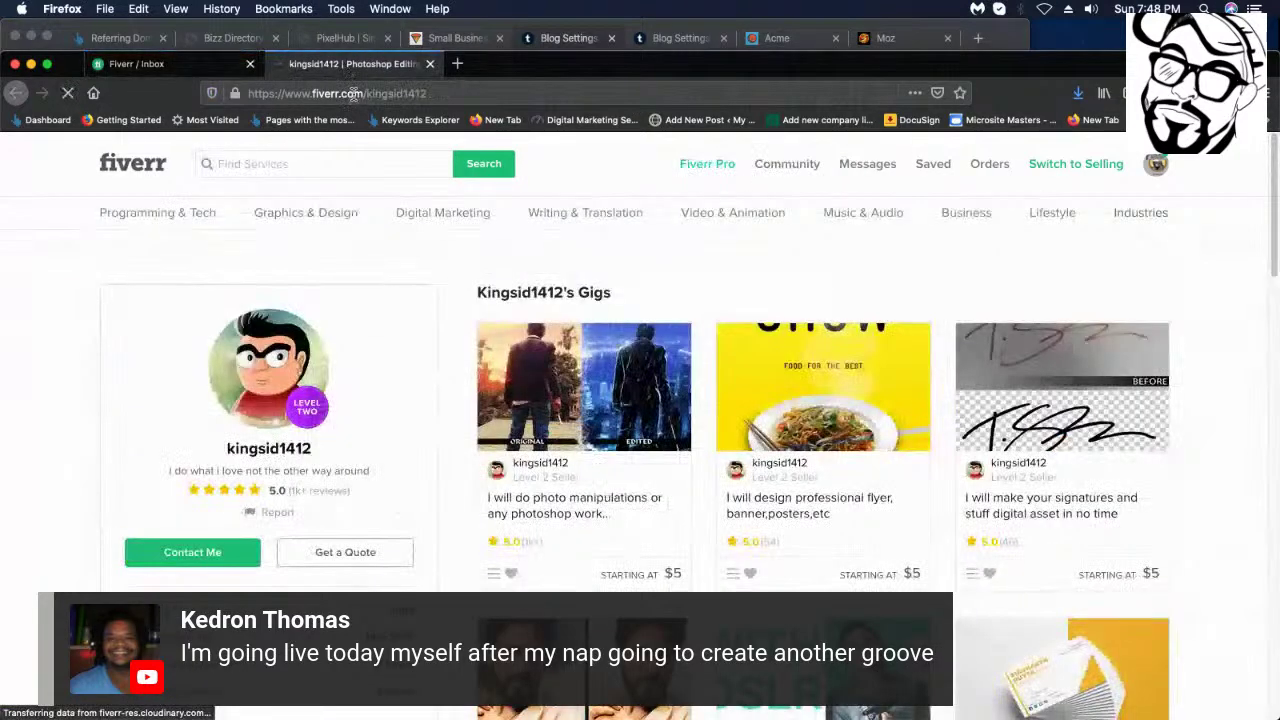
pyautogui.click(355, 93)
pyautogui.rightClick(362, 92)
pyautogui.click(396, 142)
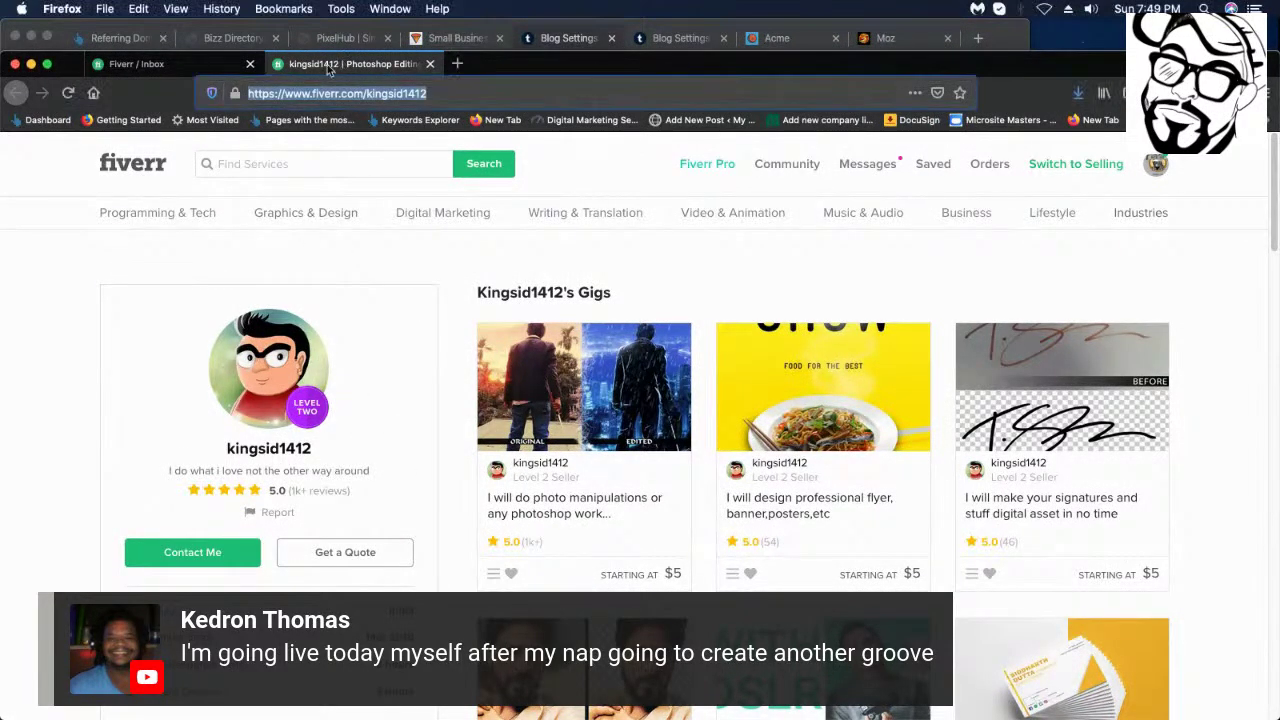
pyautogui.click(136, 64)
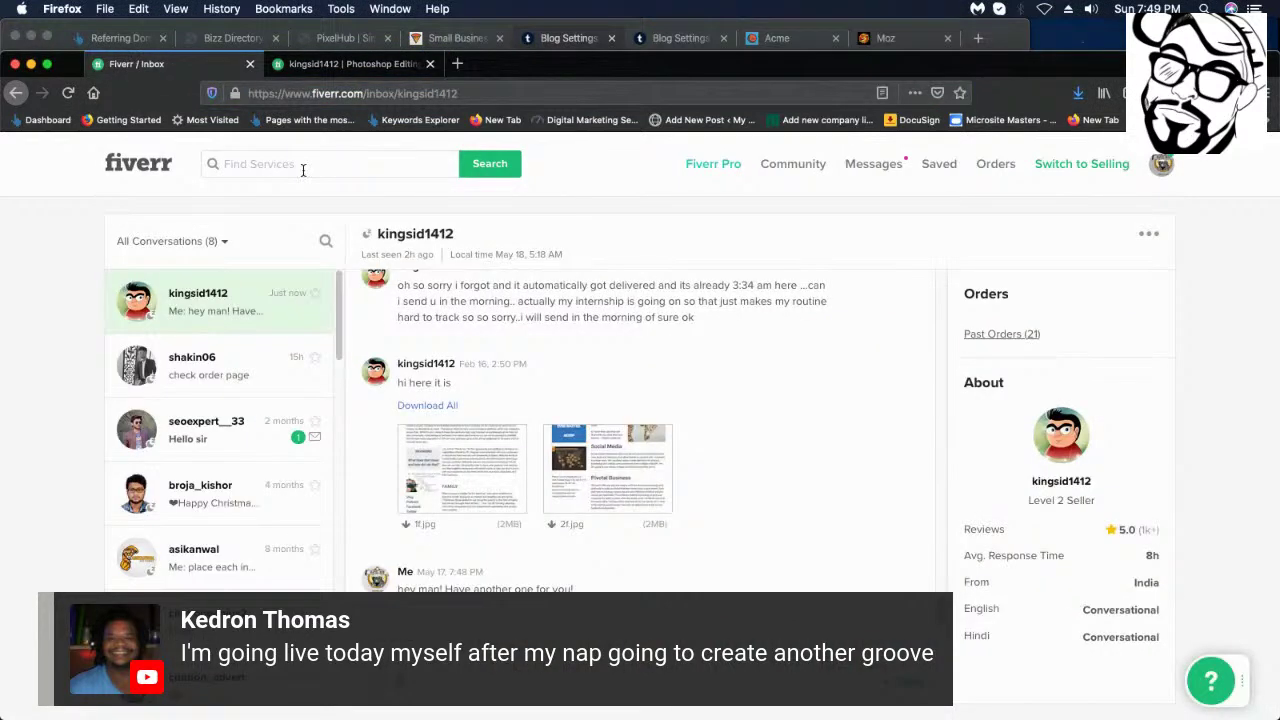
pyautogui.scroll(-3, 220, 420)
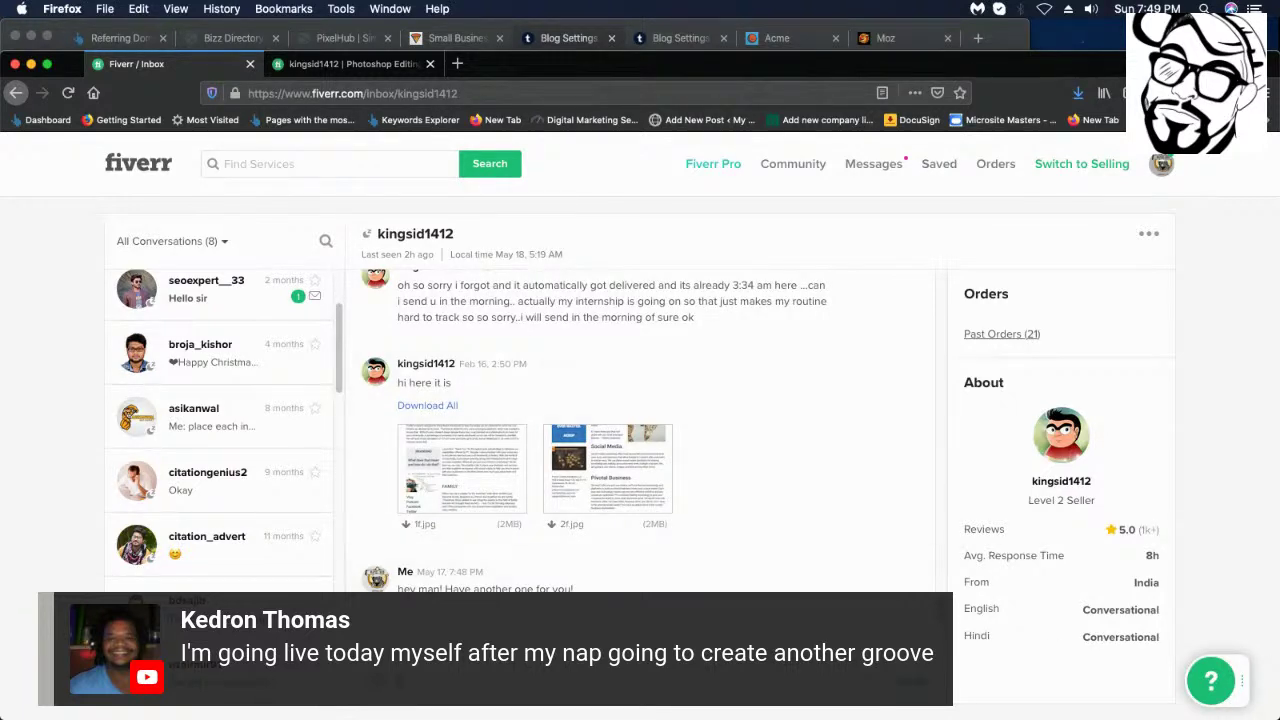
pyautogui.click(405, 660)
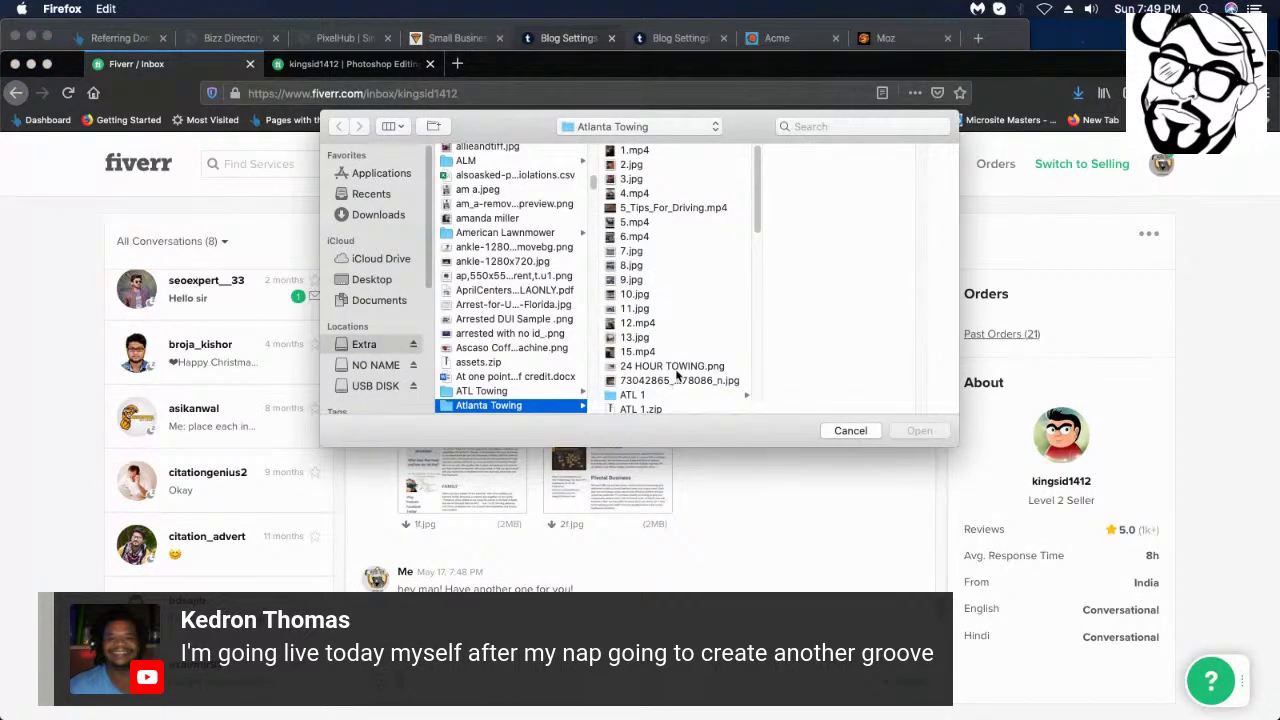
# - Cancel the file picker and check Firefox's recent downloads list
pyautogui.scroll(-1, 755, 366)
pyautogui.scroll(-1, 714, 337)
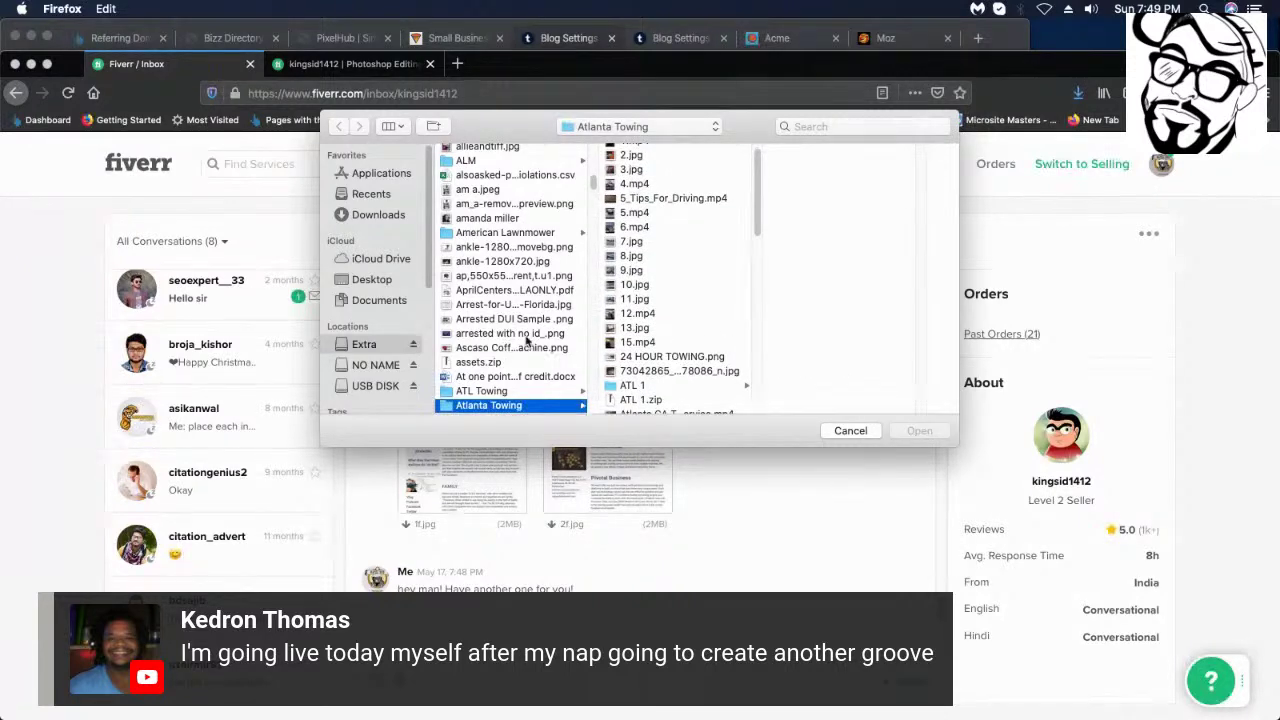
pyautogui.click(851, 430)
pyautogui.click(1085, 93)
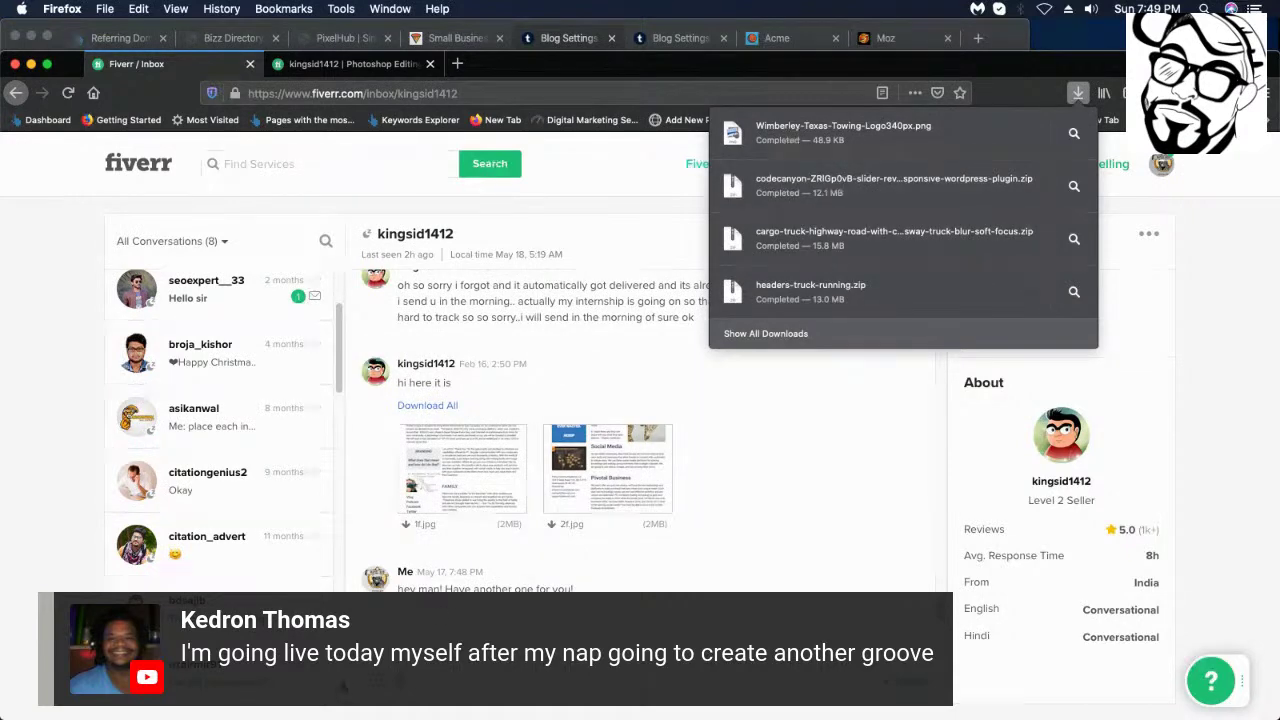
pyautogui.click(345, 380)
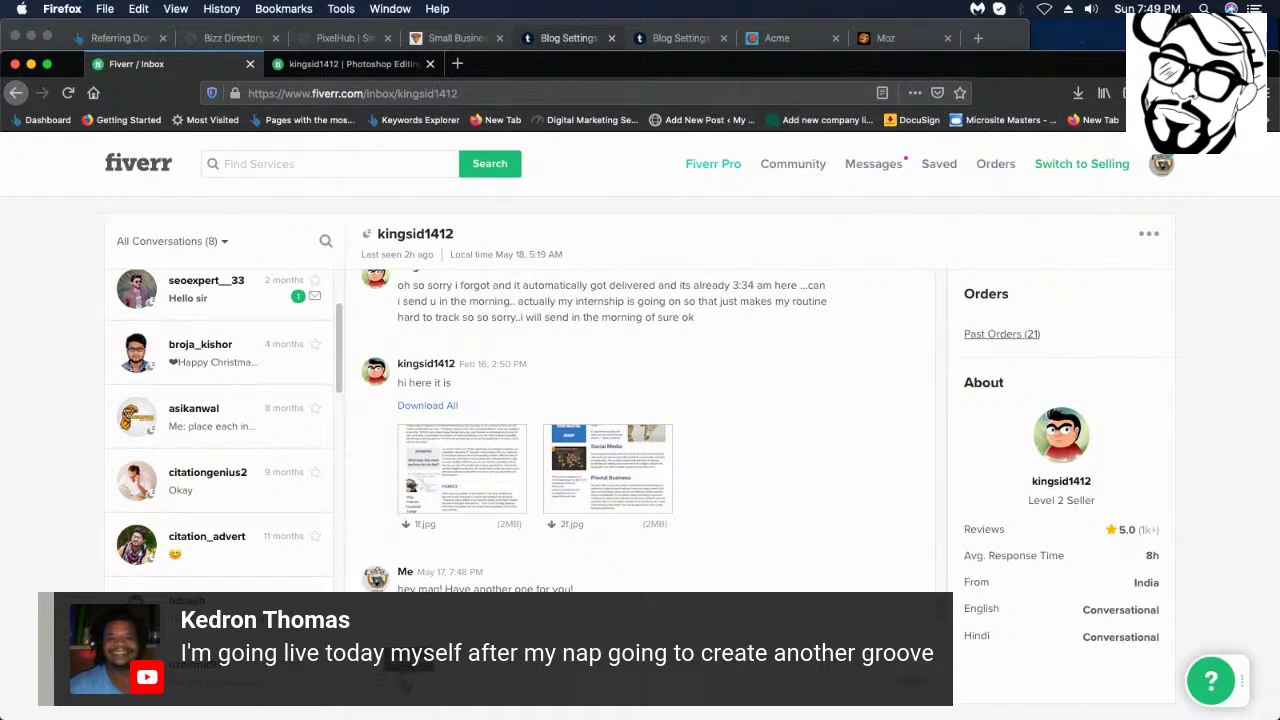
# - Attach Wimberley-Texas-Towing-Logo340px.png from the NO NAME drive to the message
pyautogui.click(405, 683)
pyautogui.scroll(-10, 559, 300)
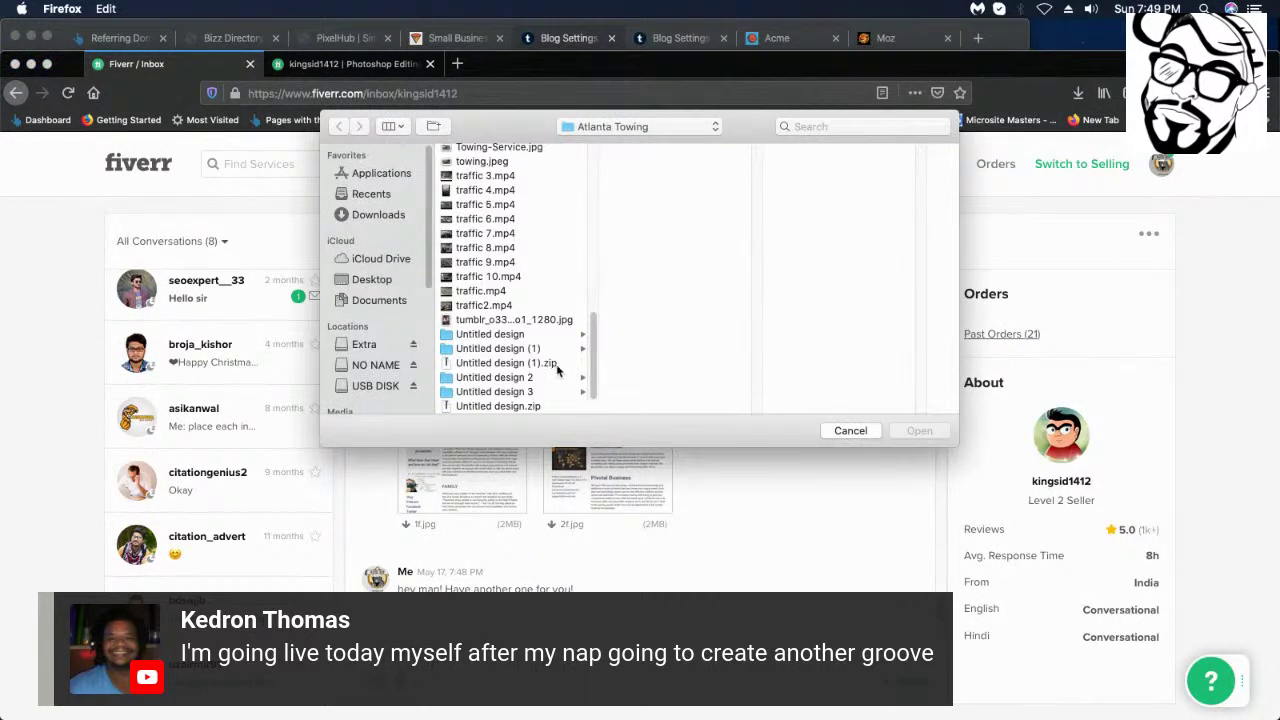
pyautogui.scroll(10, 563, 358)
pyautogui.scroll(-4, 563, 362)
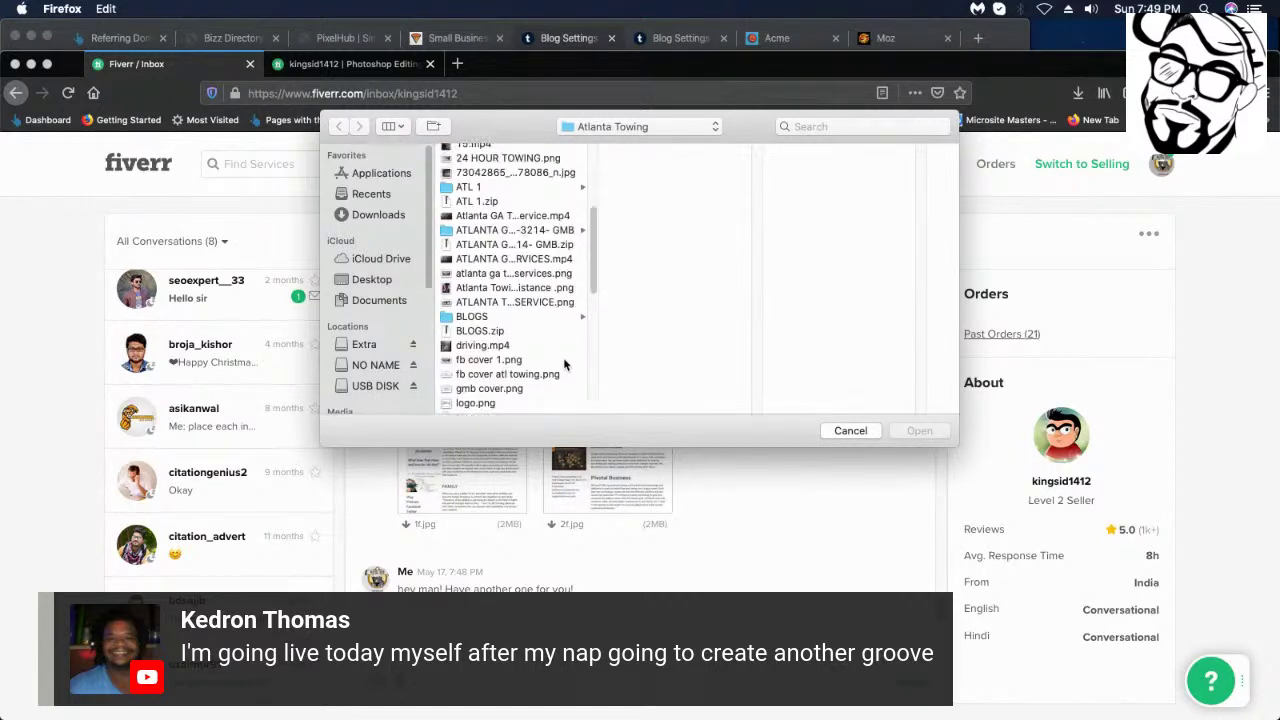
pyautogui.click(357, 364)
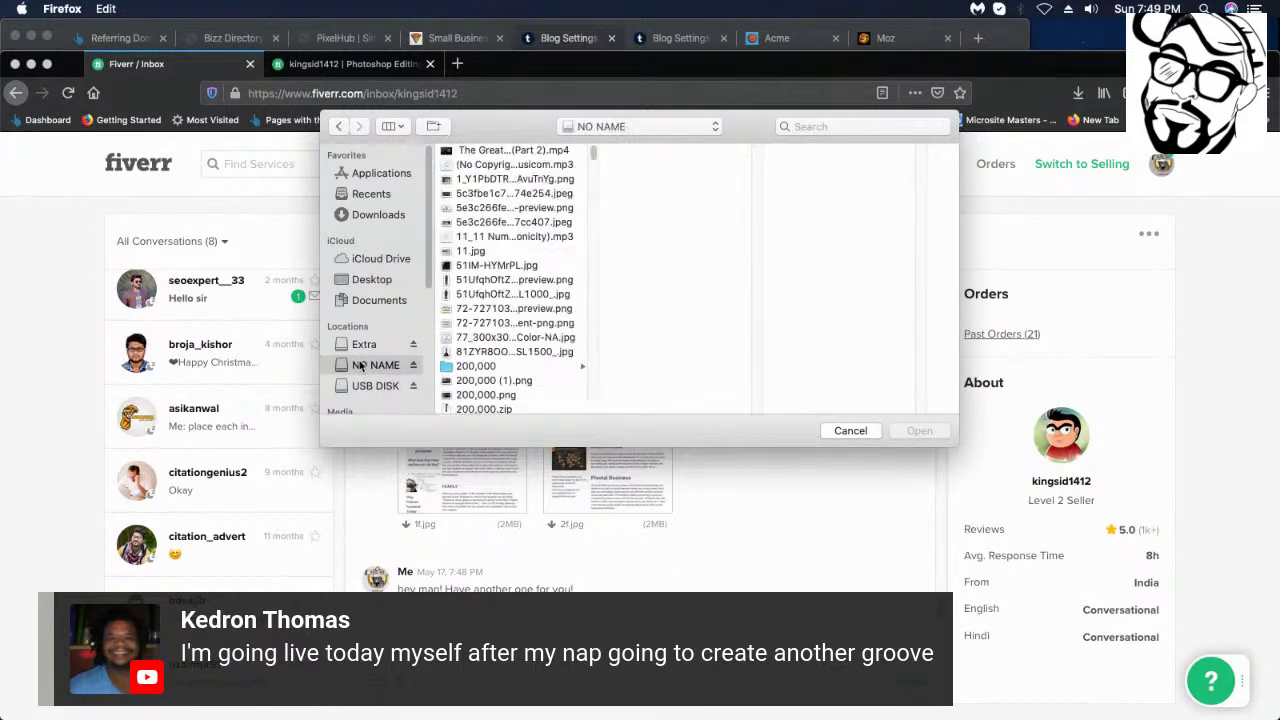
pyautogui.moveTo(593, 155); pyautogui.dragTo(596, 398)
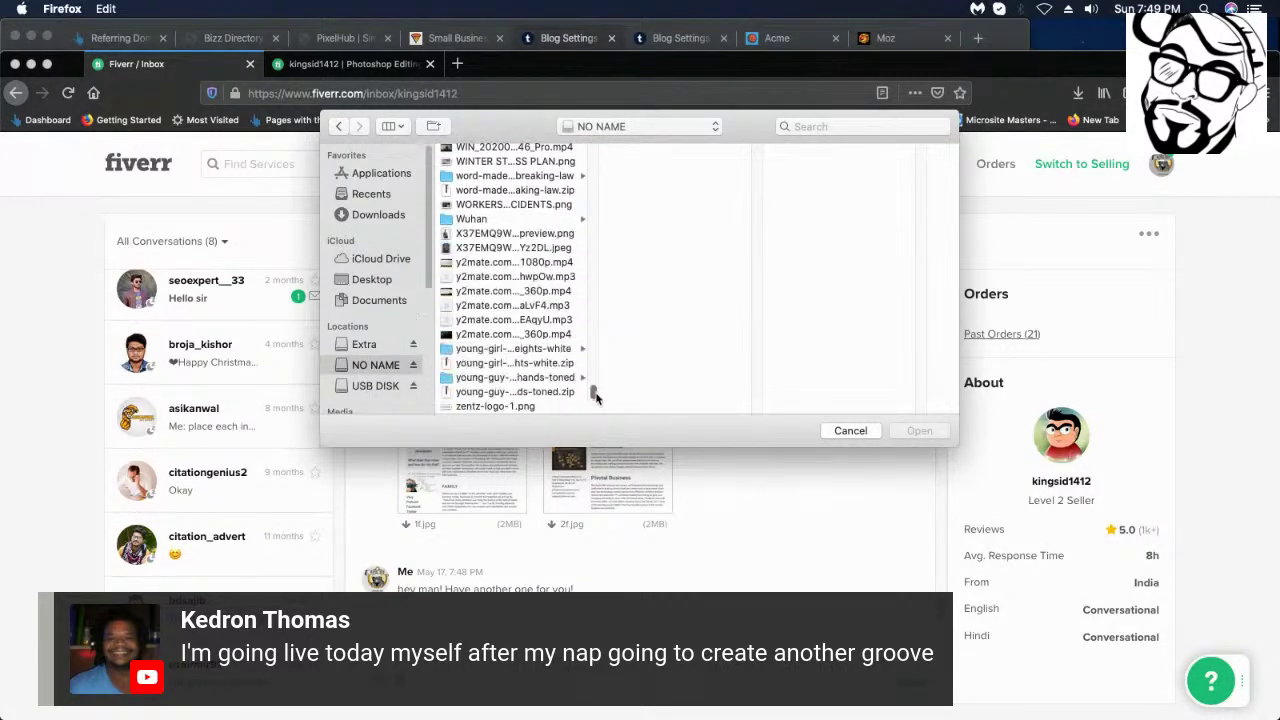
pyautogui.scroll(2, 594, 395)
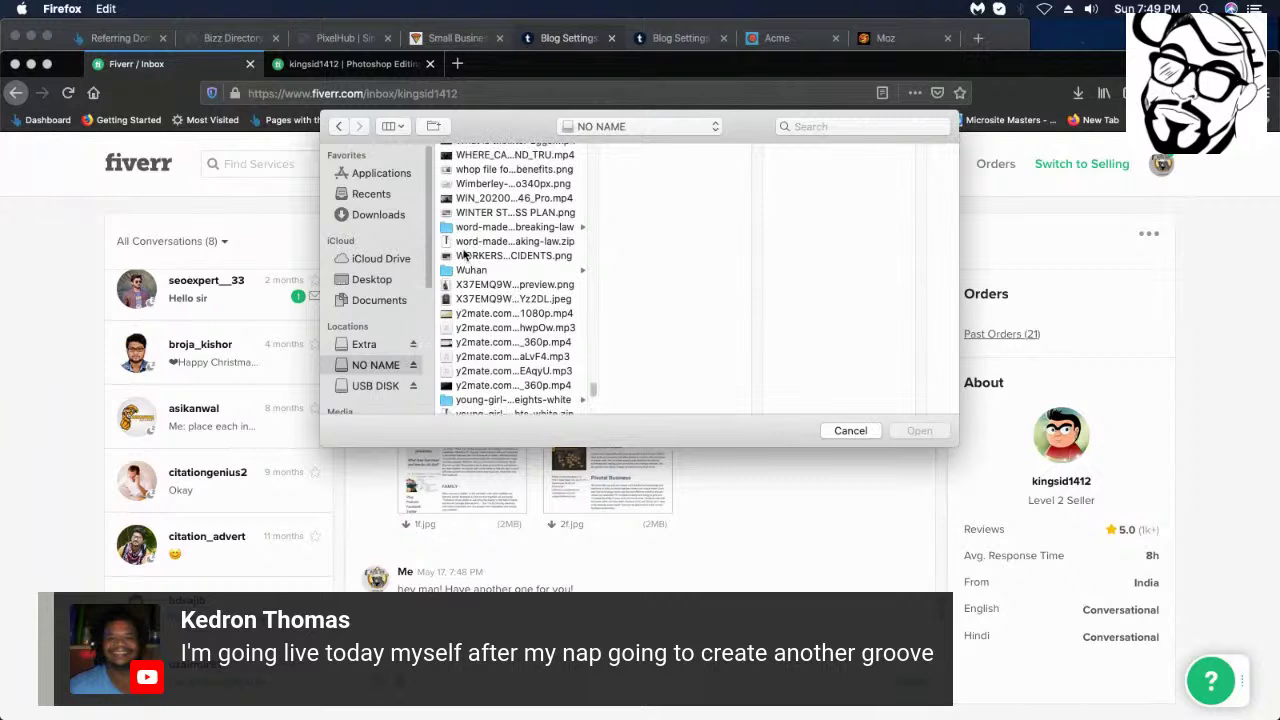
pyautogui.click(486, 185)
pyautogui.click(905, 430)
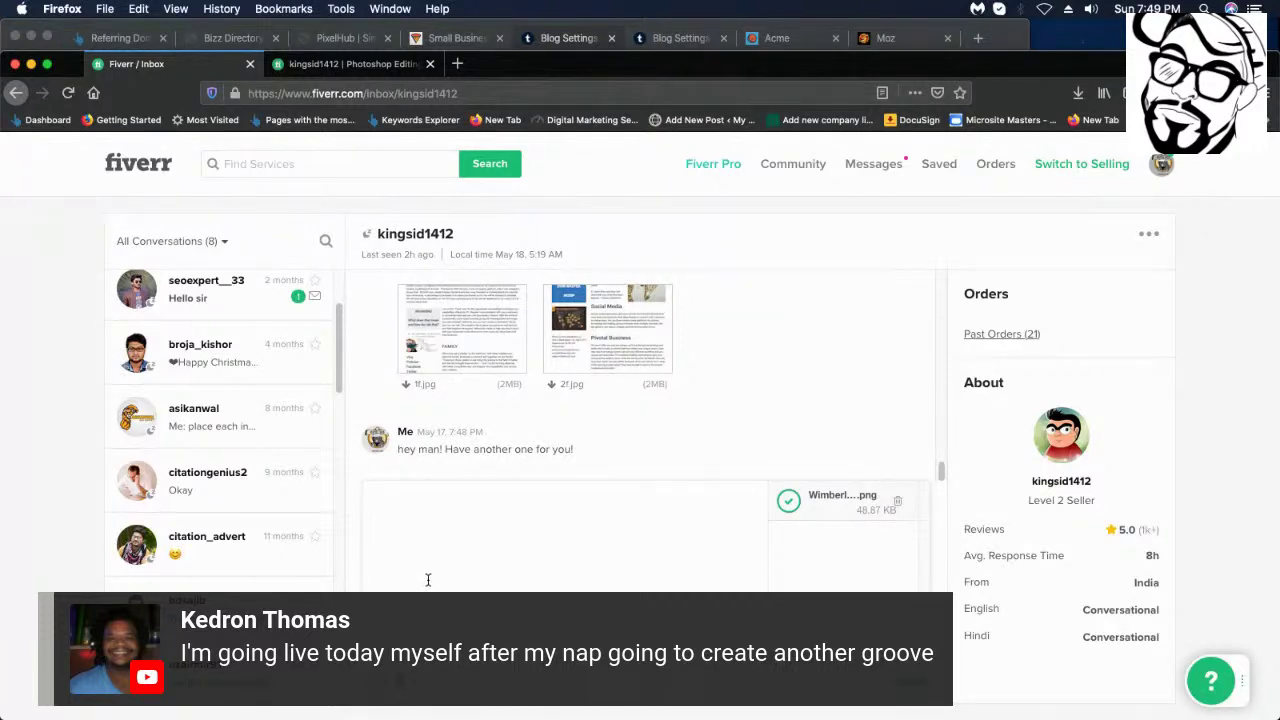
# - Send a message asking for the logo to say 'Chicago IL Towing Service', plus a vectorized version
pyautogui.write('Hey man! I would like for this logo to say?')
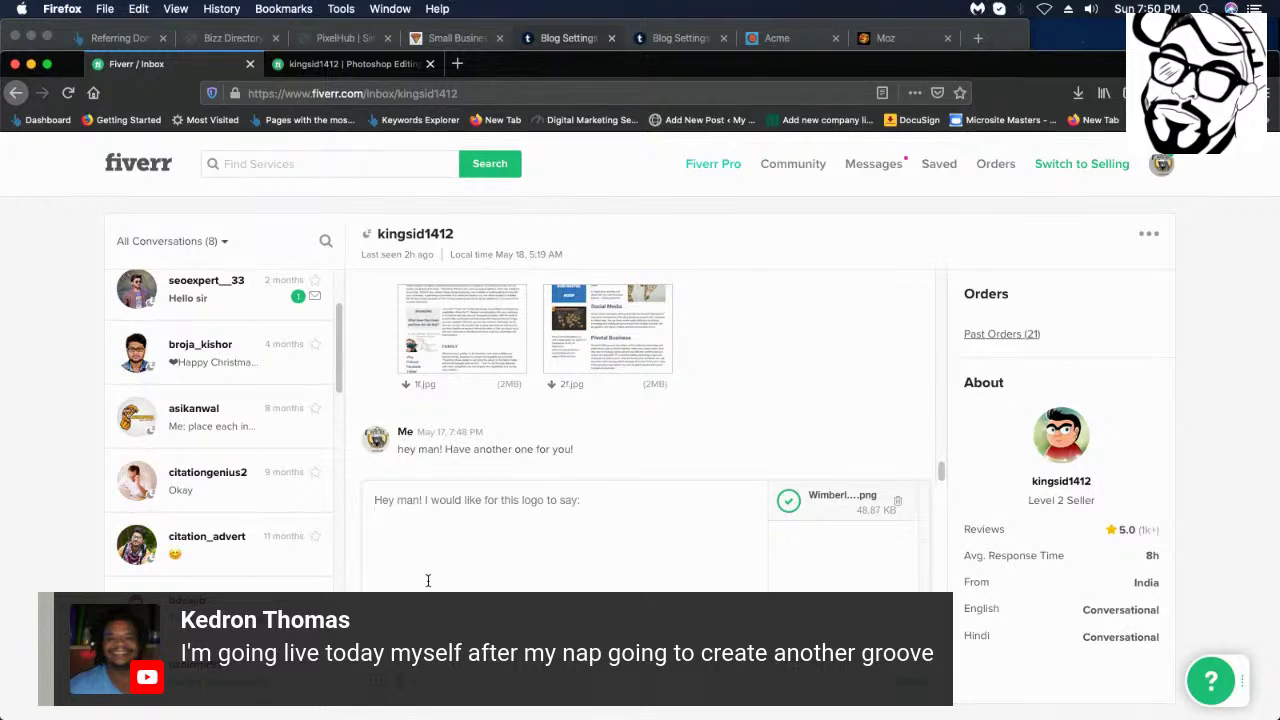
pyautogui.write('Ch')
pyautogui.write('icagh')
pyautogui.write('o')
pyautogui.write(' I')
pyautogui.write('L Towing')
pyautogui.write(' Sre')
pyautogui.write('ervice')
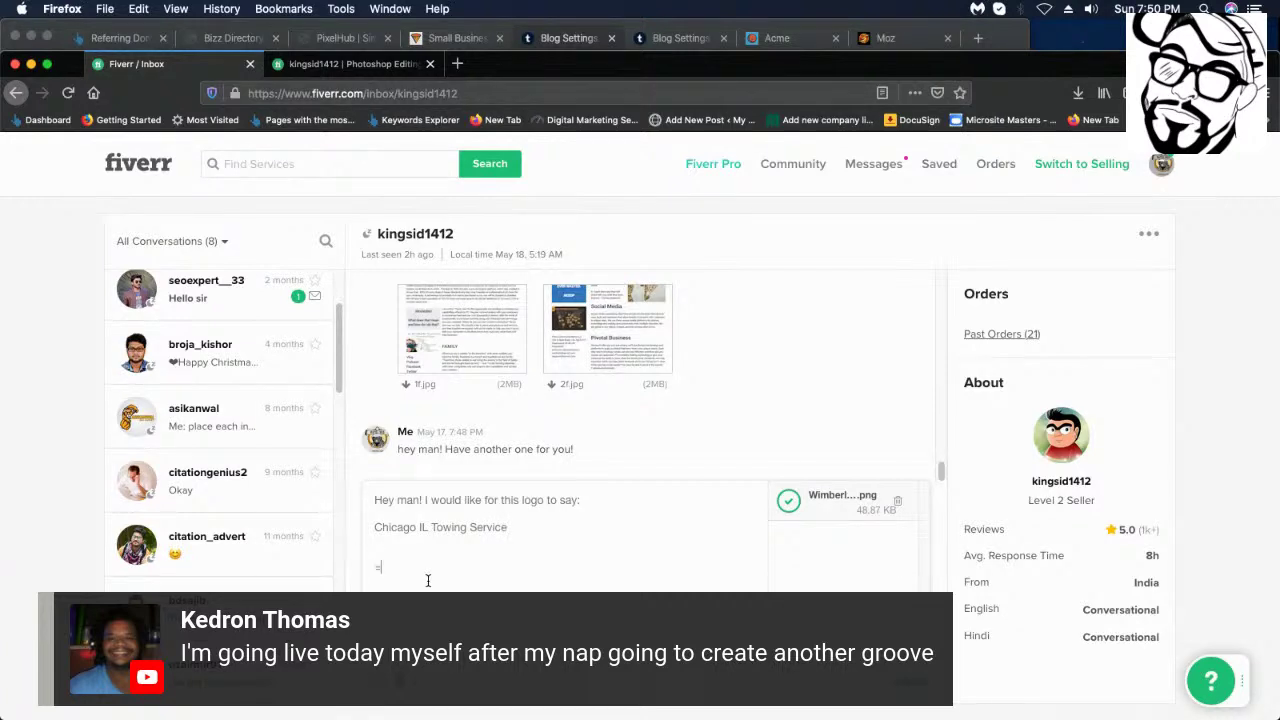
pyautogui.press('Return')
pyautogui.write('Cab')
pyautogui.write('n yiu')
pyautogui.press('BackSpace')
pyautogui.press('BackSpace')
pyautogui.write('ou make sure to give me a')
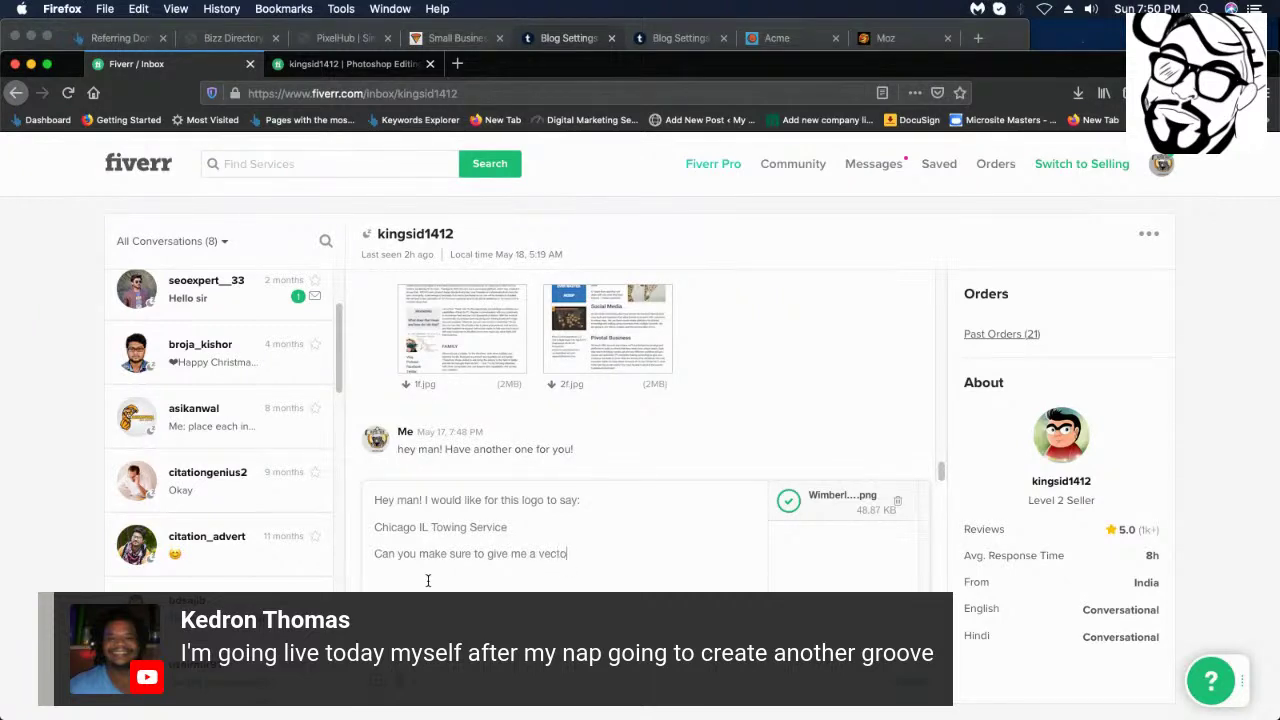
pyautogui.write('vectorized version as well')
pyautogui.press('Return')
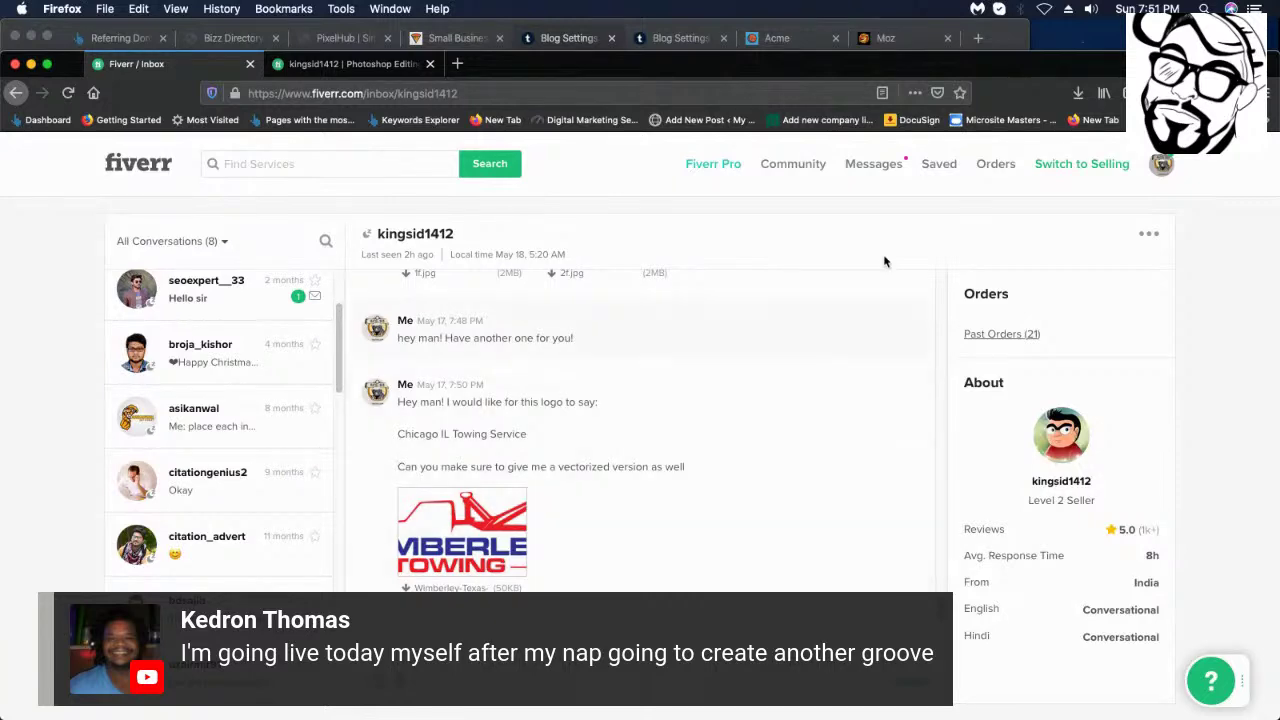
# - Move the Fiverr window aside and close the Wimberley logo image window
pyautogui.moveTo(783, 73); pyautogui.dragTo(1279, 330)
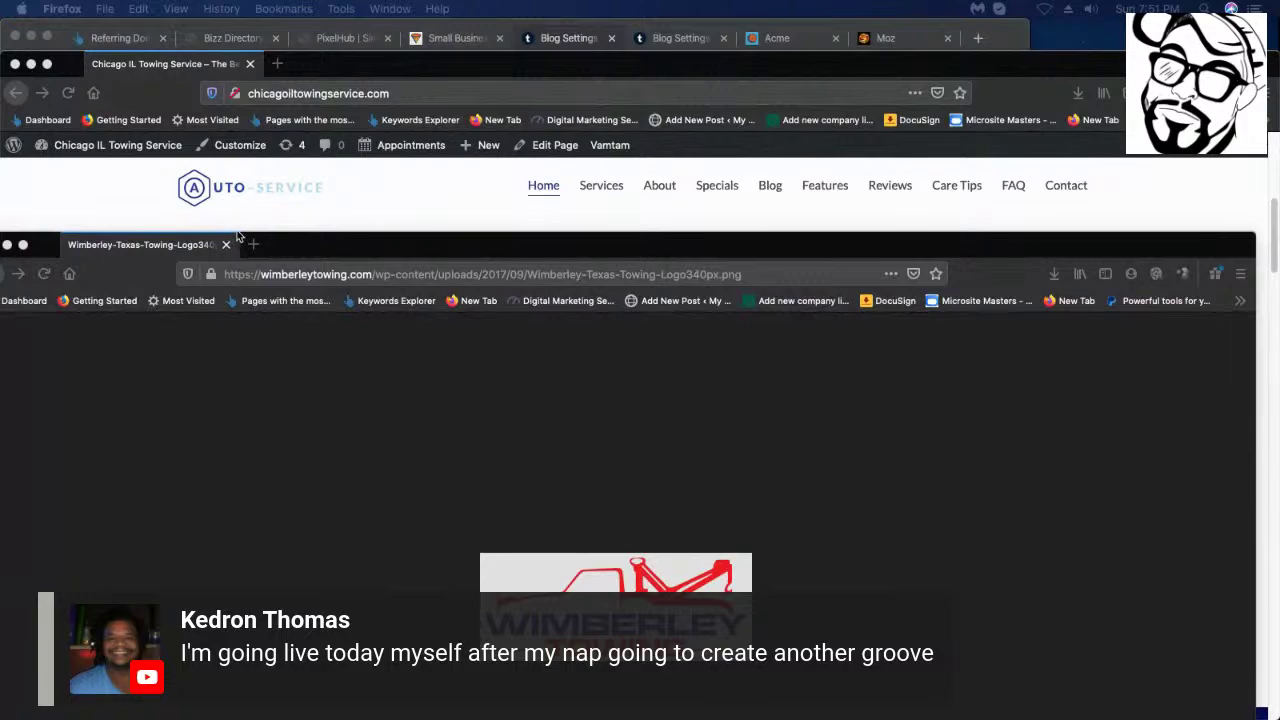
pyautogui.click(226, 244)
pyautogui.scroll(-2, 251, 234)
pyautogui.scroll(4, 314, 363)
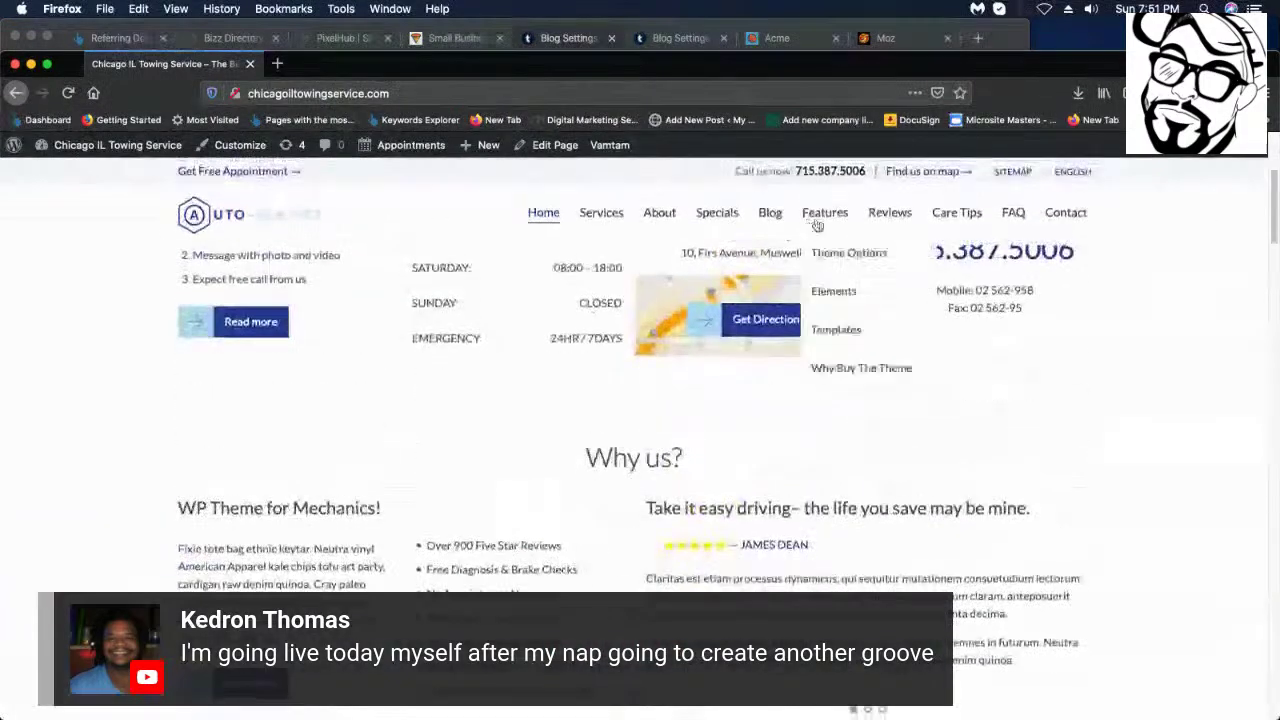
pyautogui.scroll(3, 918, 530)
pyautogui.scroll(-2, 916, 600)
pyautogui.scroll(3, 918, 450)
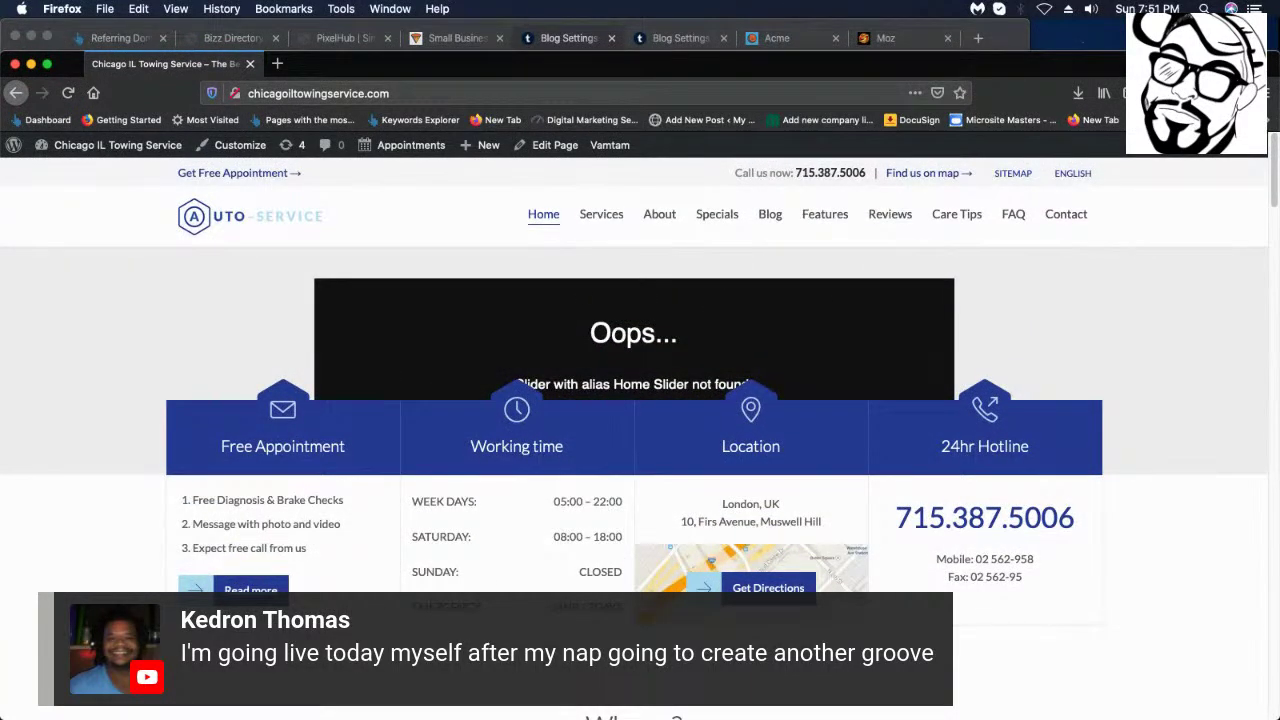
# - Browse the live site's Blog Layout 1 and Specials pages
pyautogui.moveTo(768, 216)
pyautogui.click(790, 289)
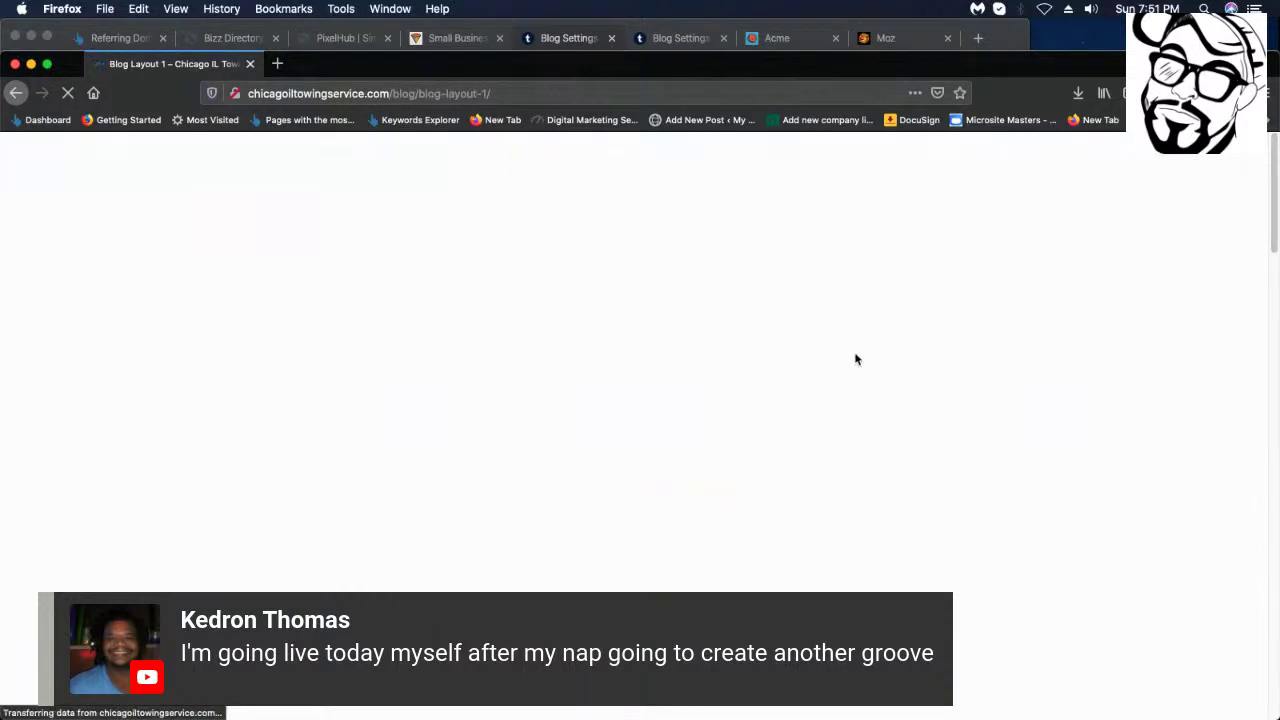
pyautogui.scroll(-20, 666, 372)
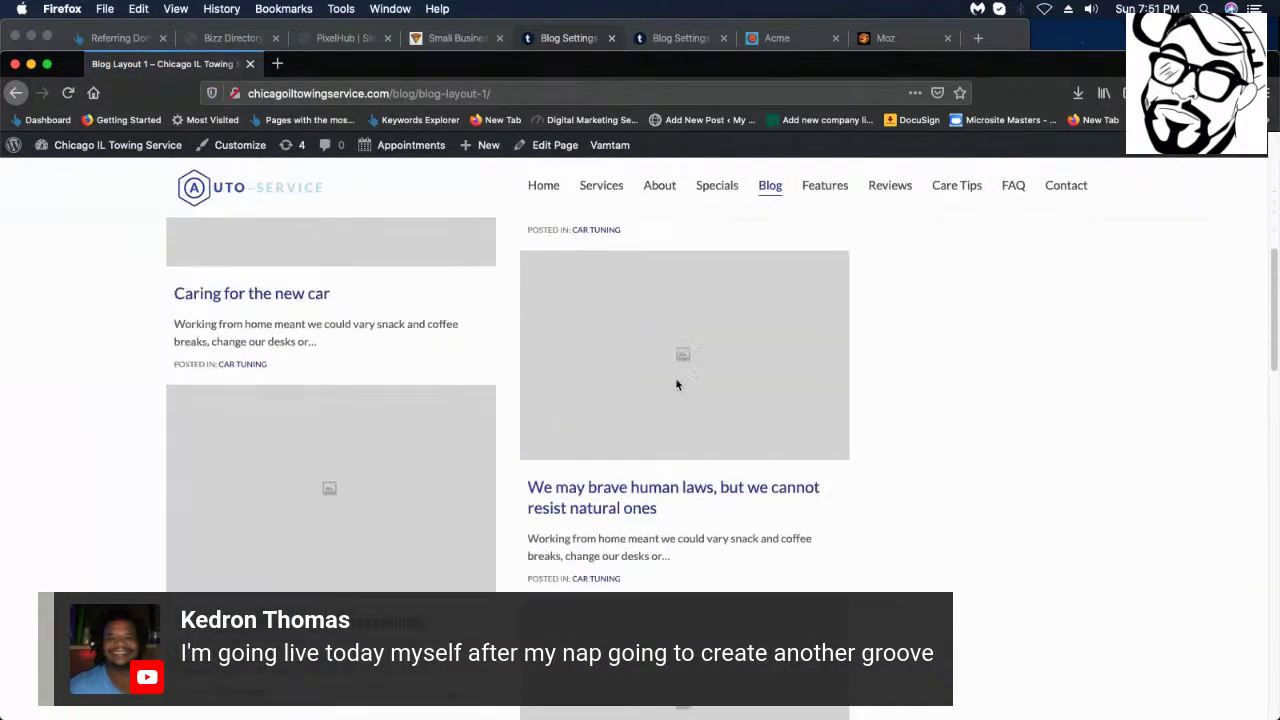
pyautogui.scroll(20, 699, 434)
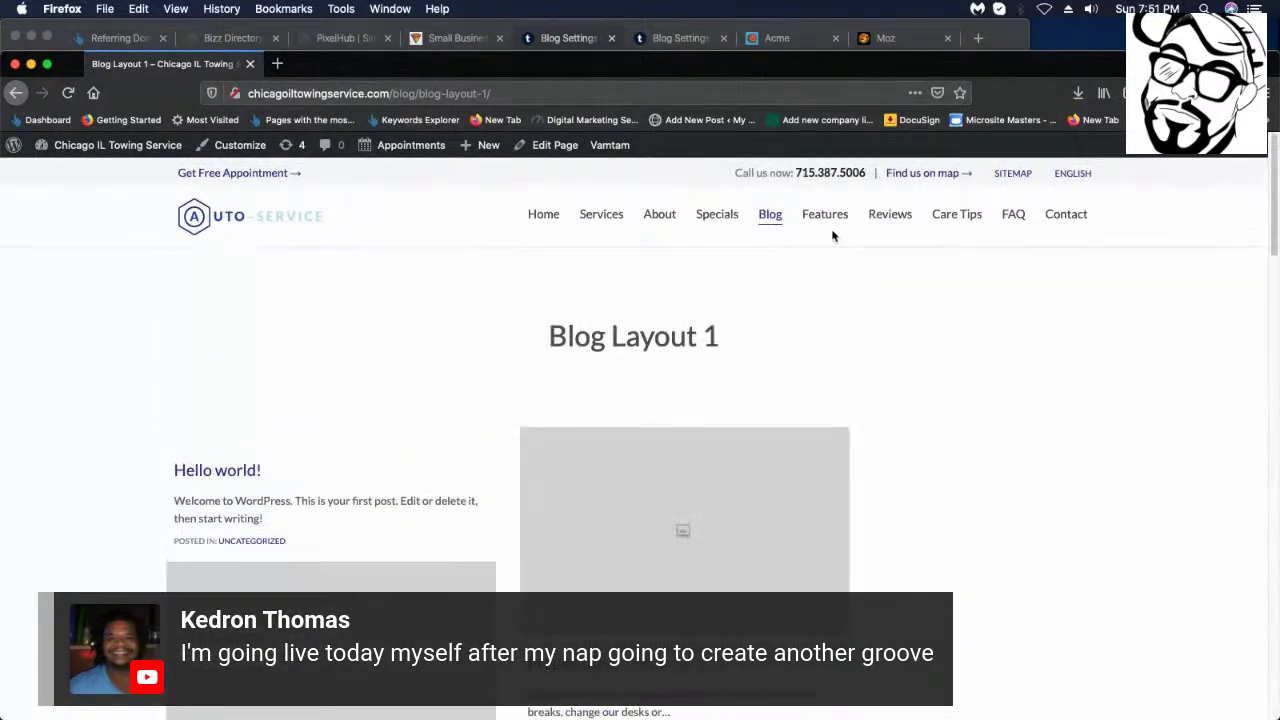
pyautogui.click(724, 224)
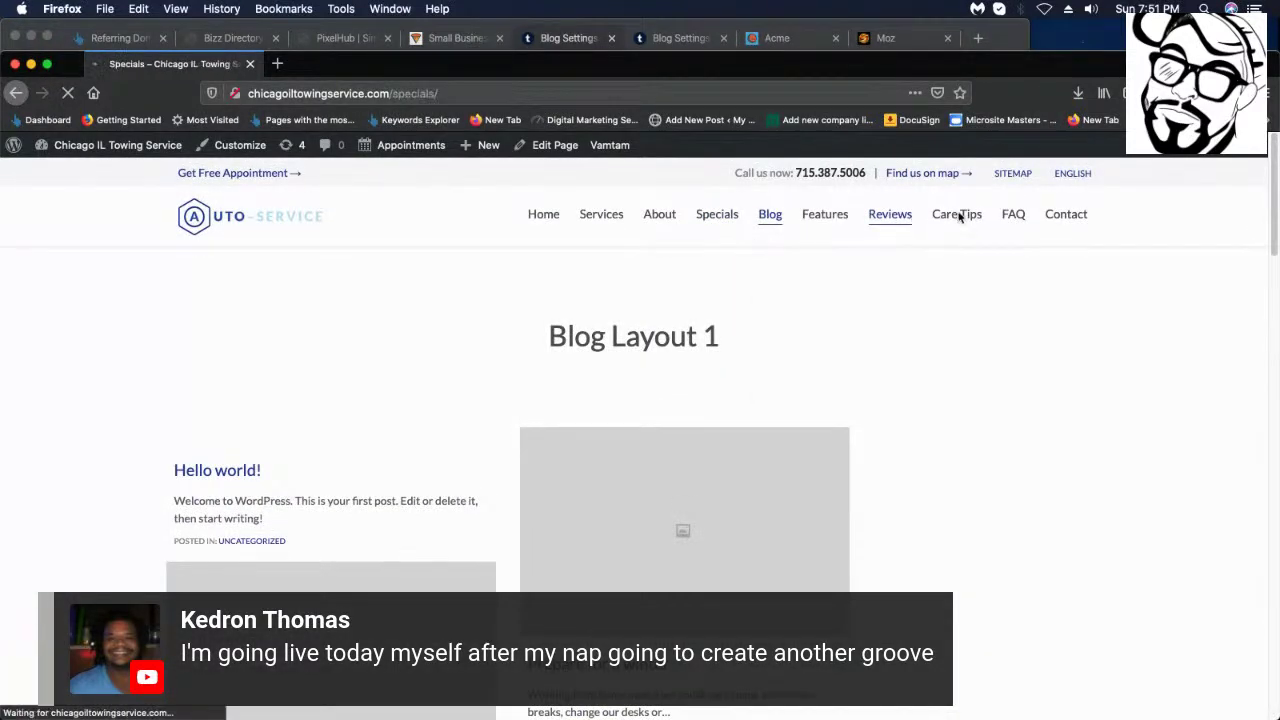
pyautogui.scroll(-20, 621, 386)
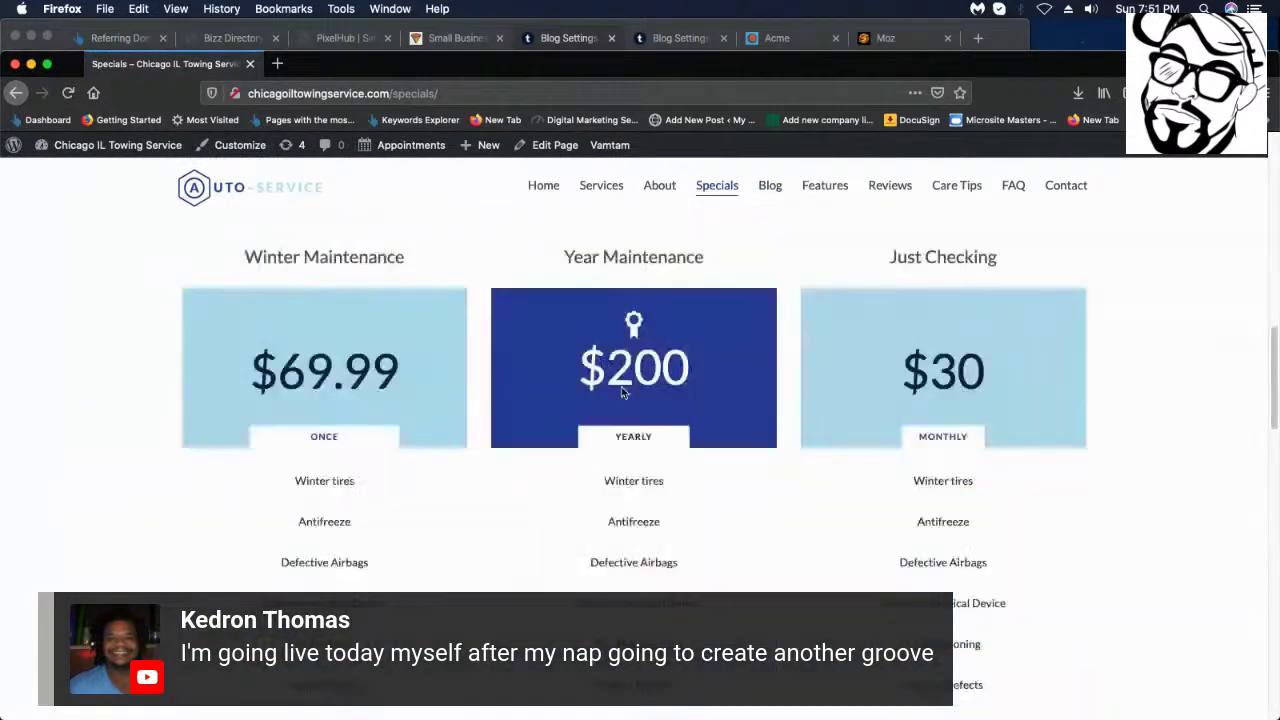
pyautogui.scroll(-3, 614, 403)
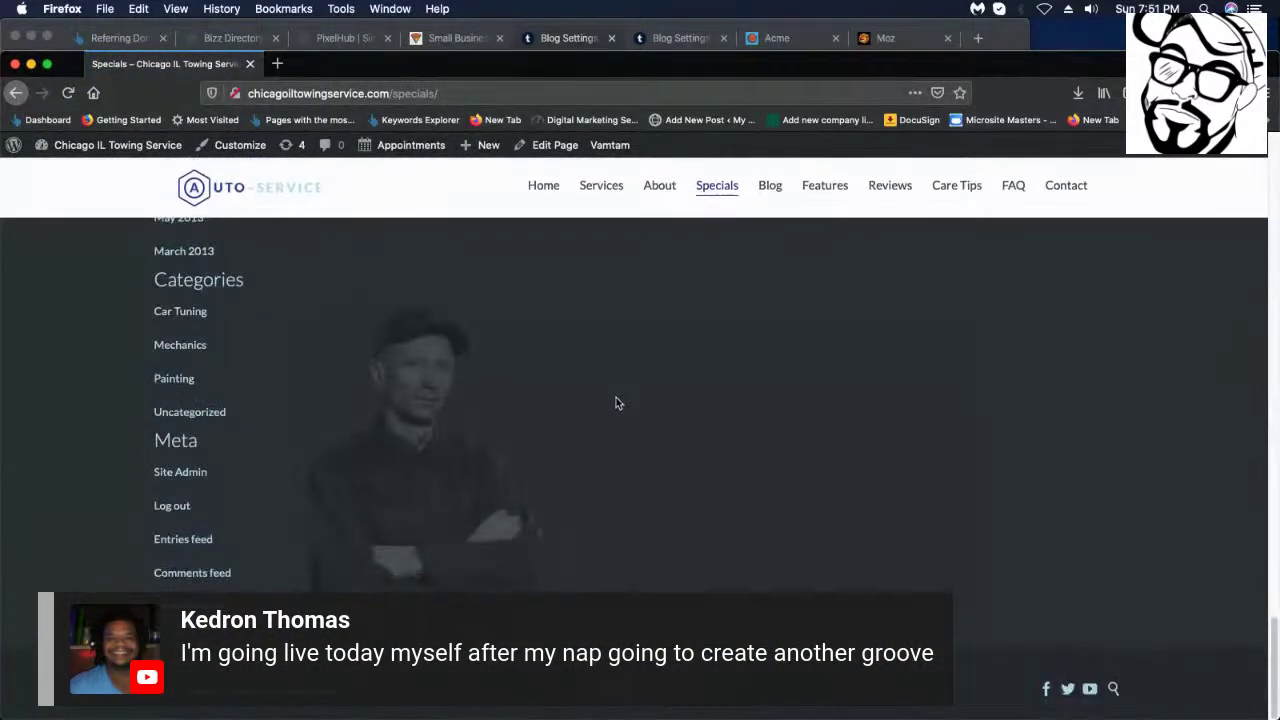
pyautogui.scroll(8, 600, 420)
pyautogui.scroll(20, 602, 420)
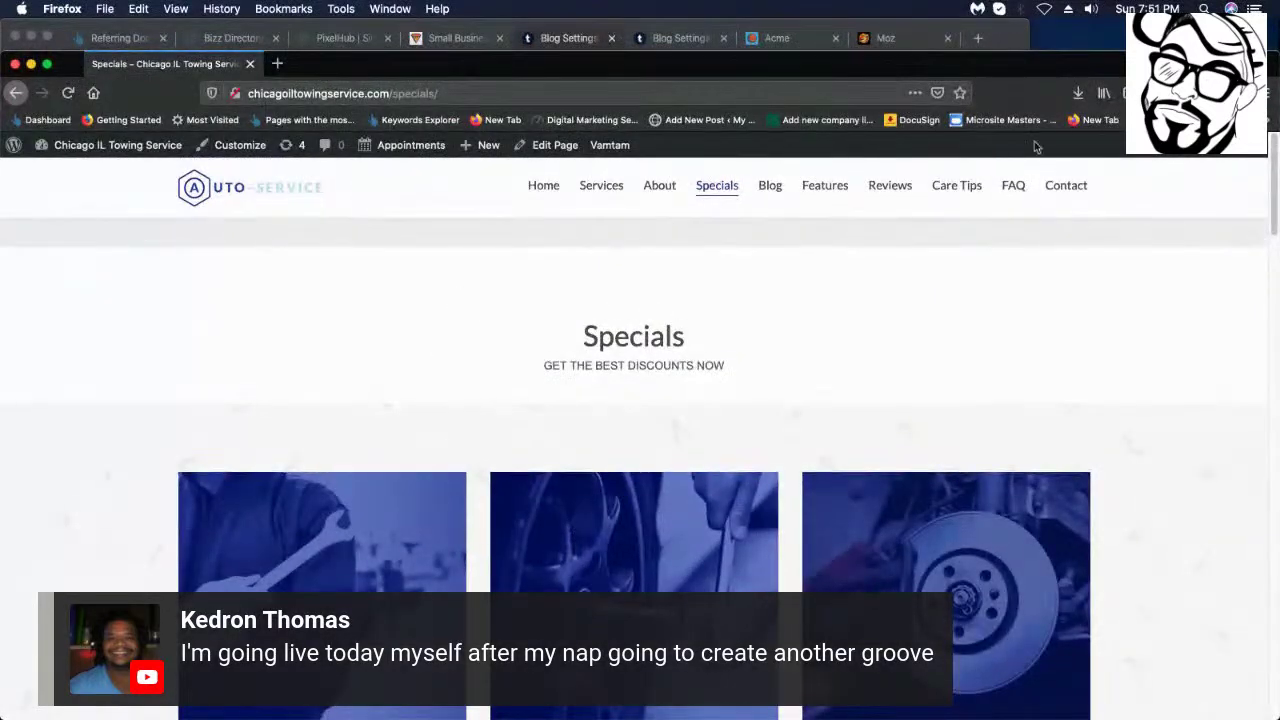
pyautogui.scroll(-3, 349, 171)
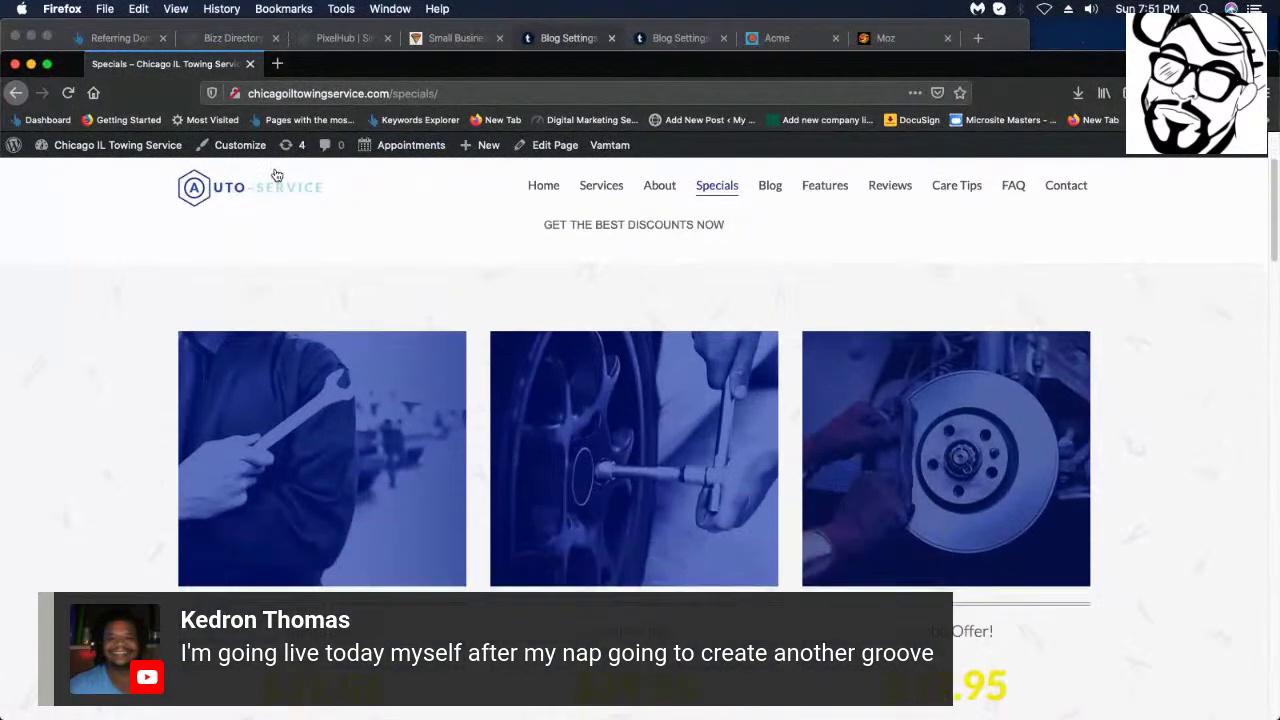
# - Return home, revisit Specials, then go to the admin Dashboard and All Pages list
pyautogui.click(270, 198)
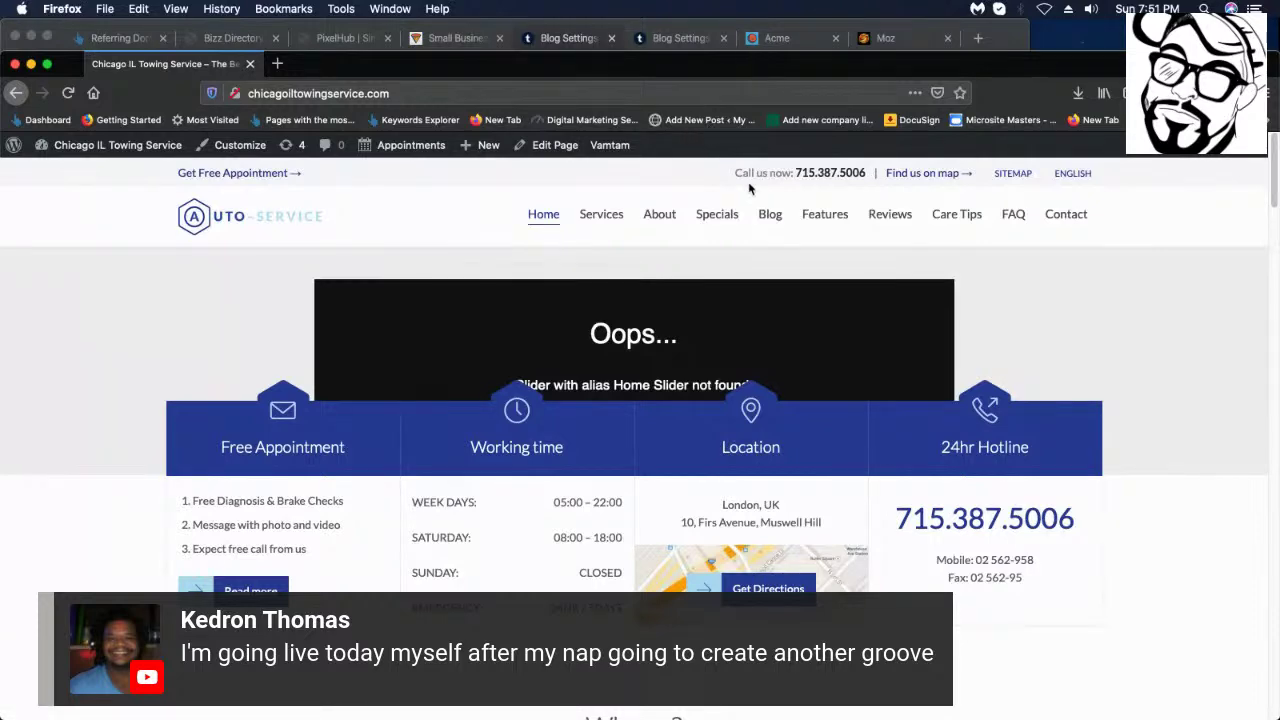
pyautogui.scroll(-3, 749, 189)
pyautogui.scroll(3, 737, 206)
pyautogui.click(717, 216)
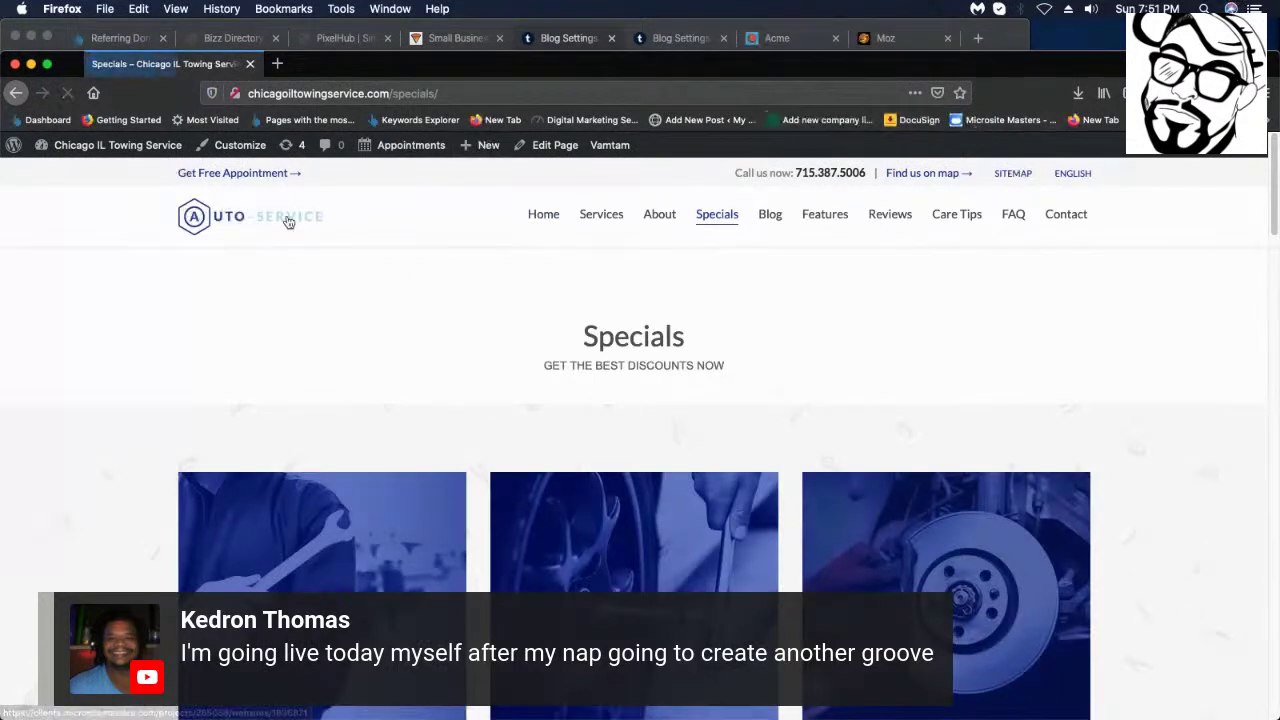
pyautogui.moveTo(90, 145)
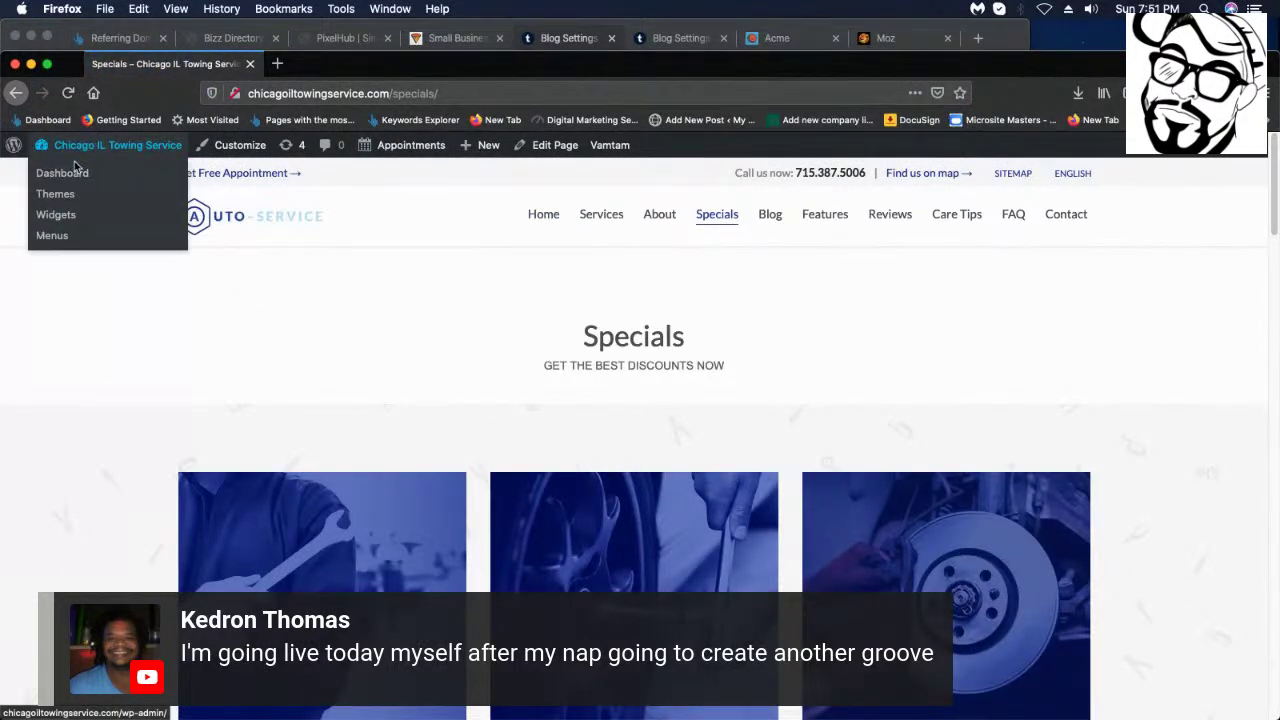
pyautogui.click(73, 175)
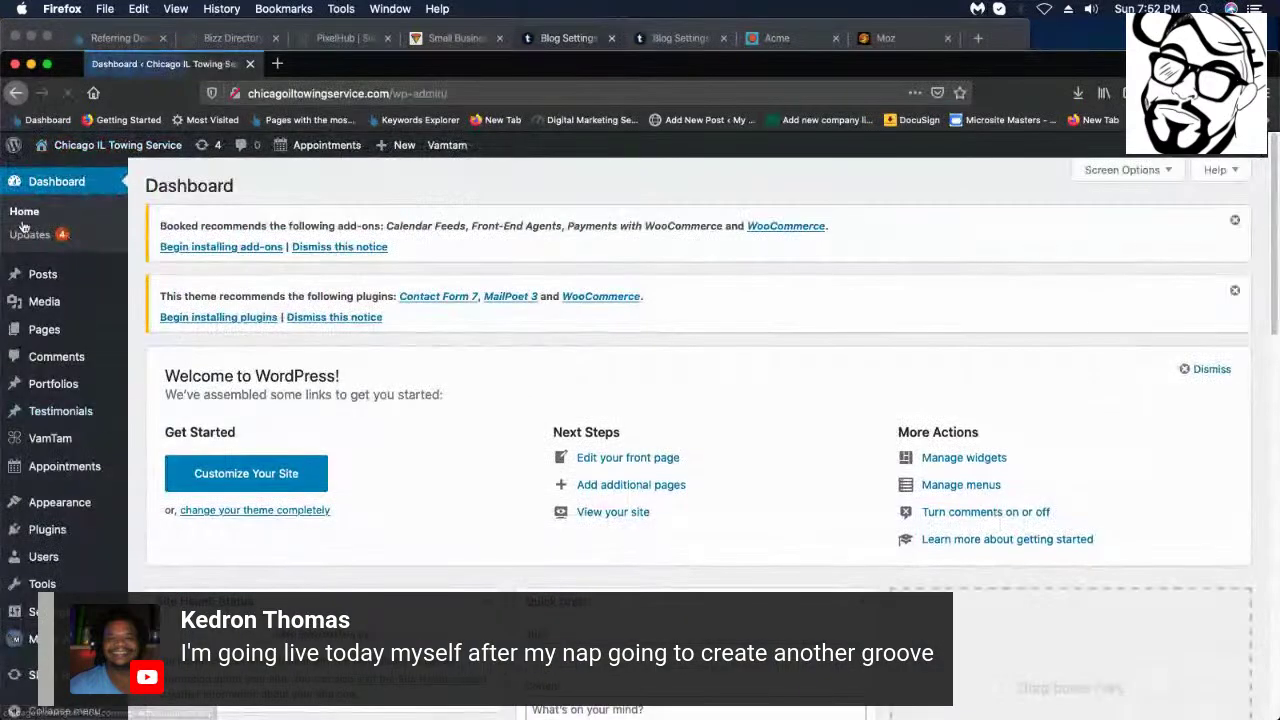
pyautogui.moveTo(37, 329)
pyautogui.click(182, 329)
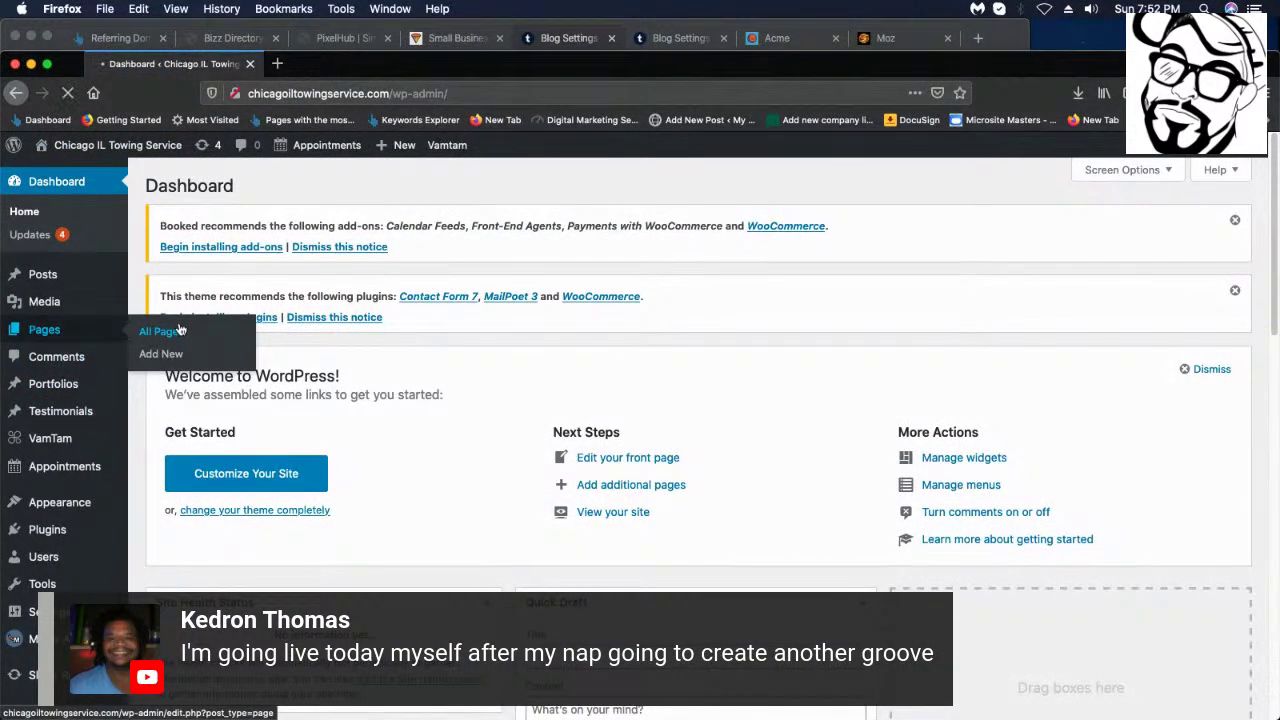
# - Page forward twice in the Pages list to reach page 3 of 4
pyautogui.scroll(-10, 551, 440)
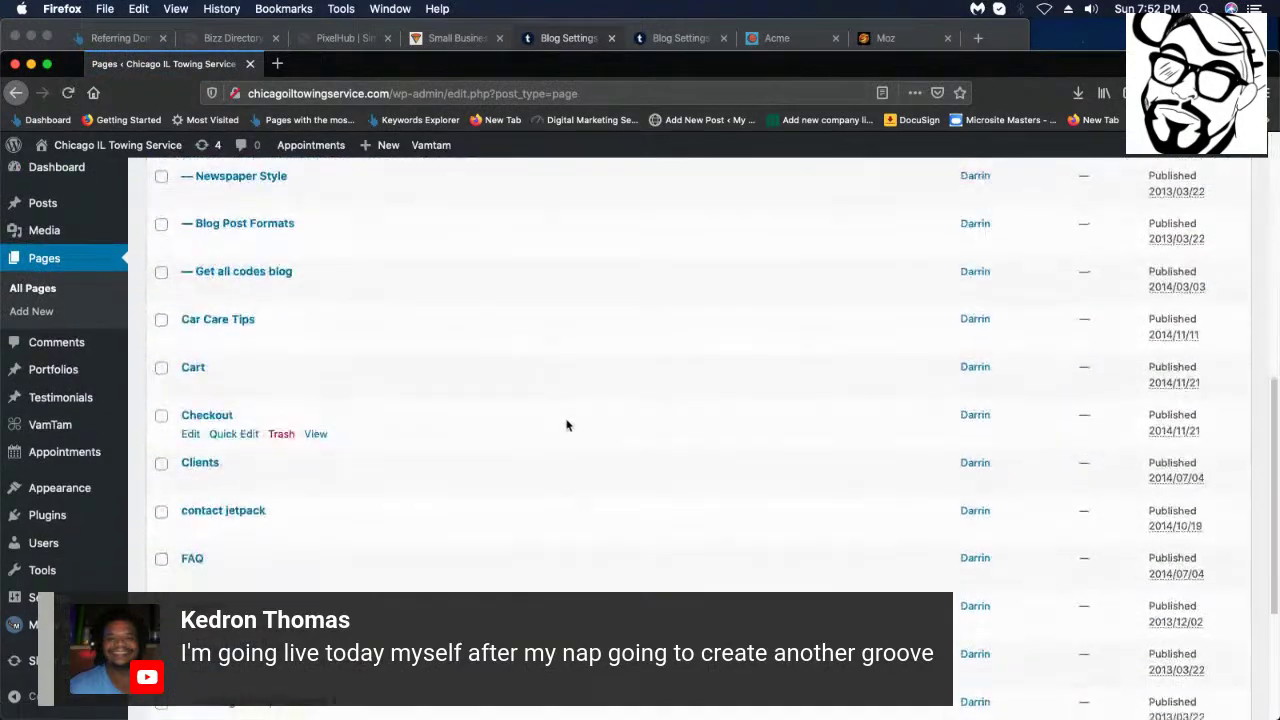
pyautogui.scroll(-6, 566, 425)
pyautogui.scroll(2, 297, 497)
pyautogui.scroll(-2, 297, 500)
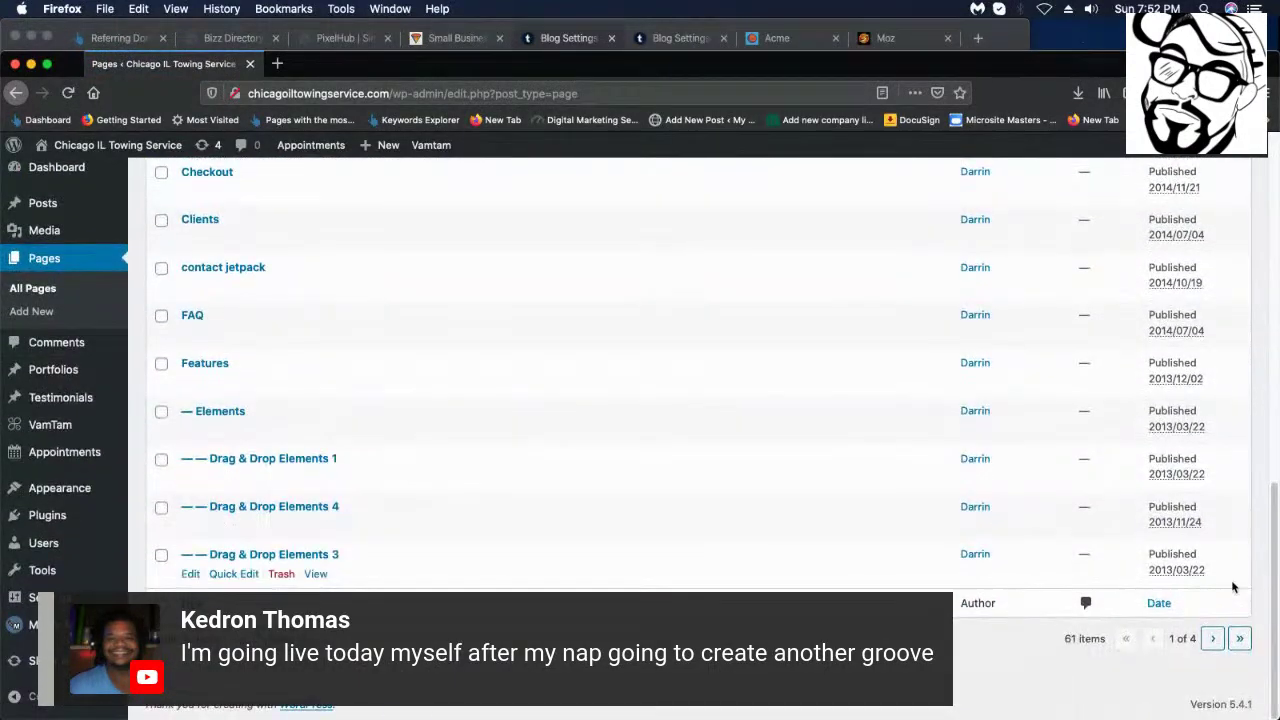
pyautogui.click(1214, 641)
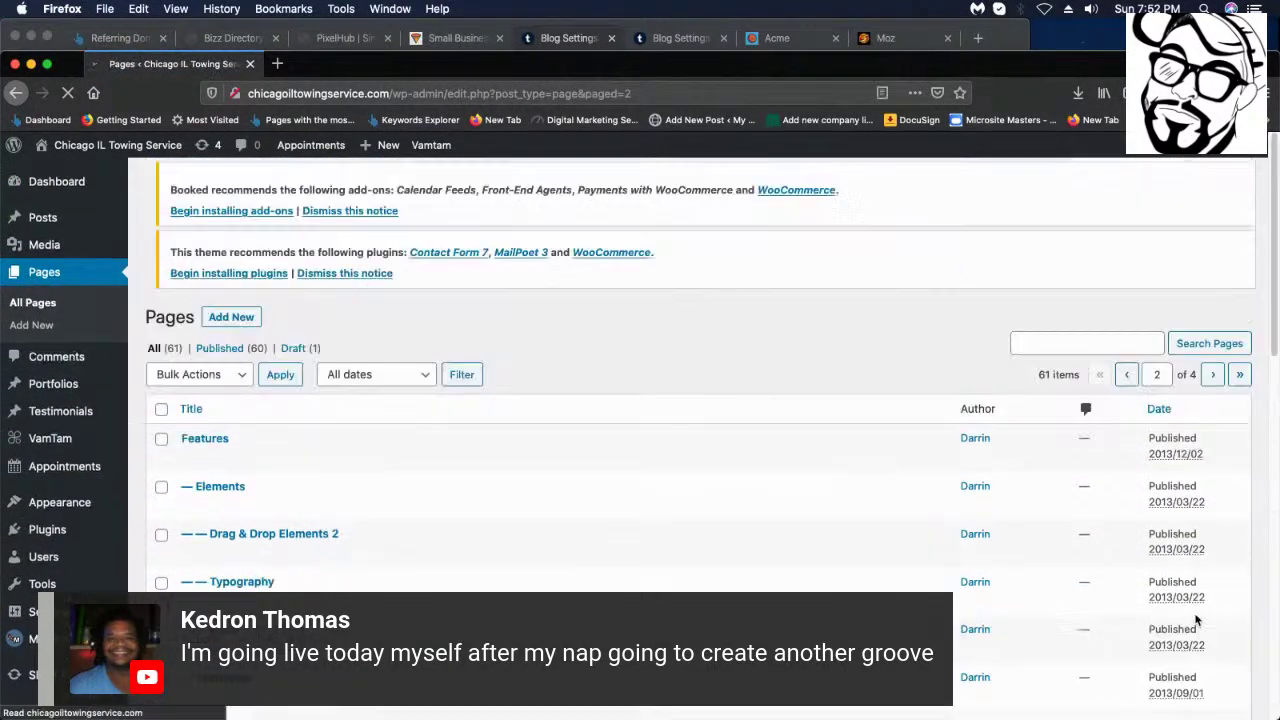
pyautogui.scroll(-10, 1193, 617)
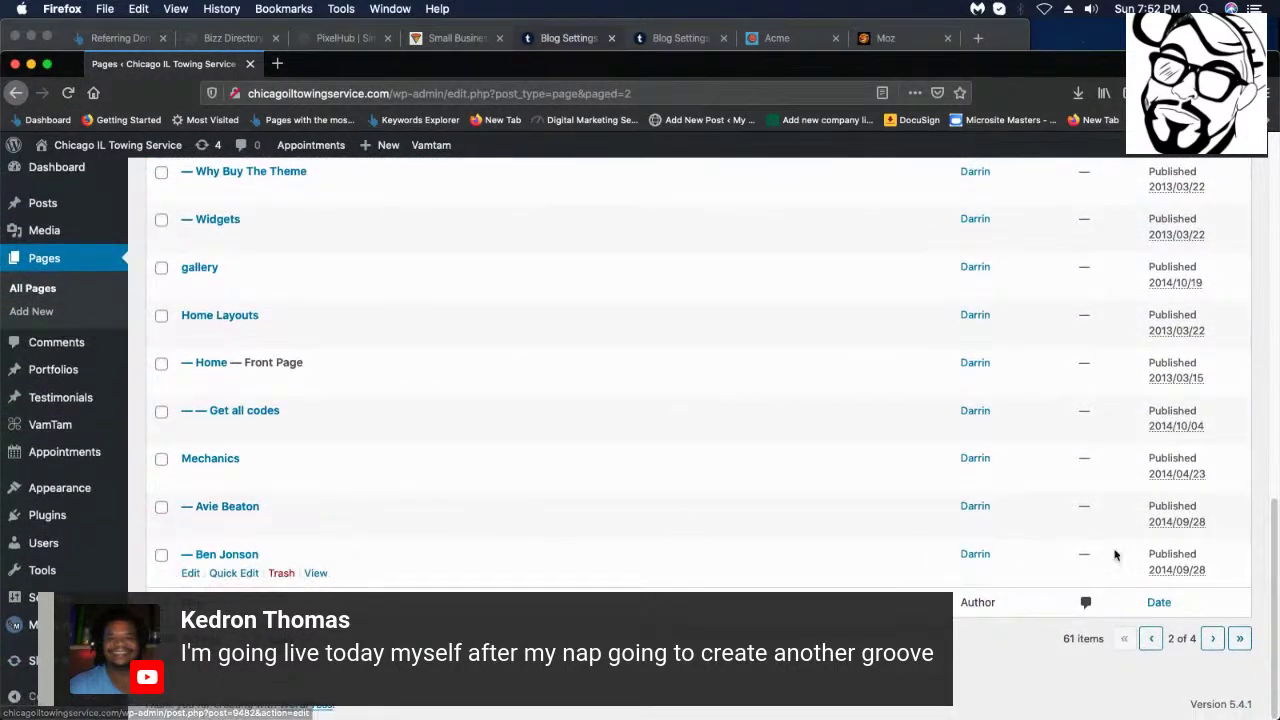
pyautogui.scroll(5, 757, 569)
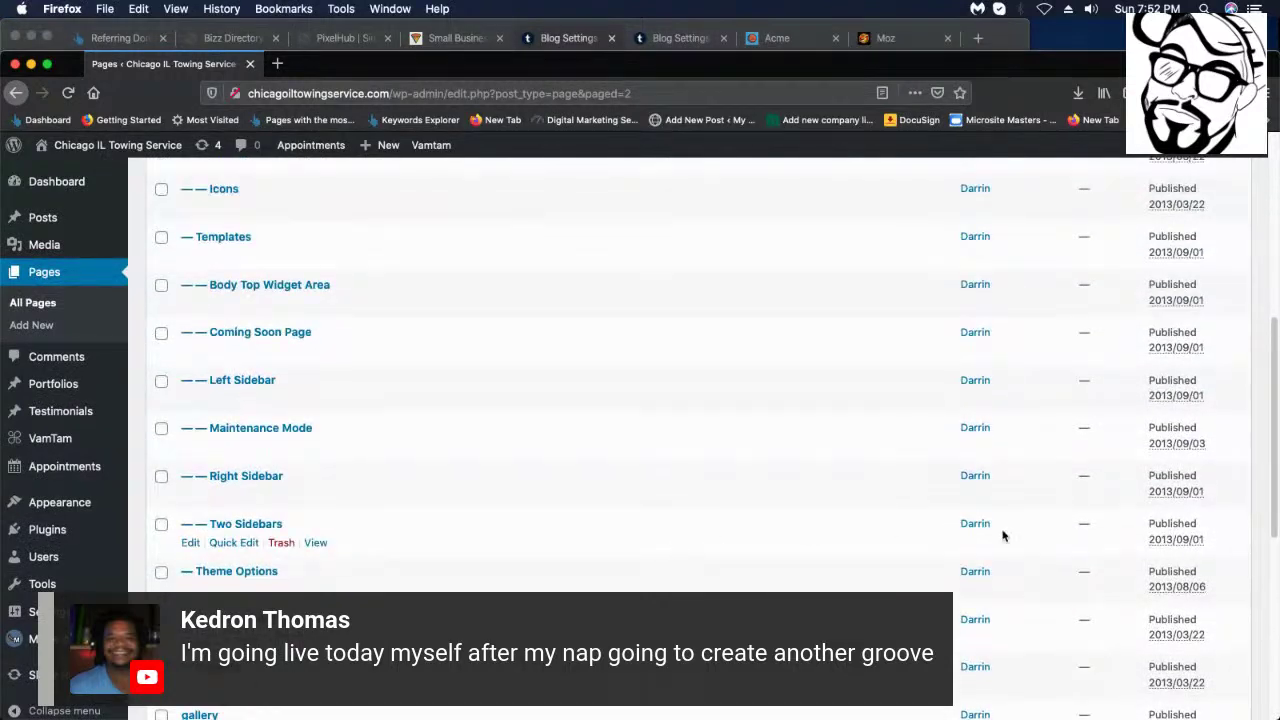
pyautogui.scroll(-4, 1100, 600)
pyautogui.click(1212, 636)
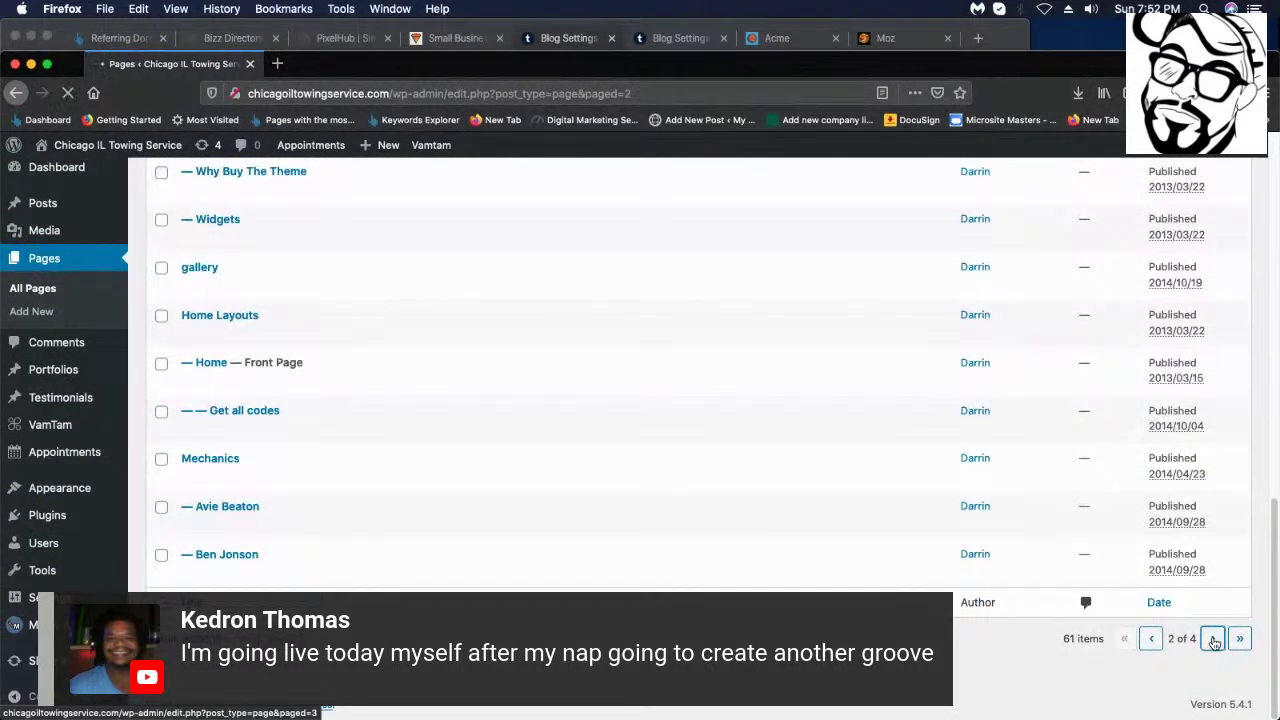
pyautogui.scroll(-8, 1212, 643)
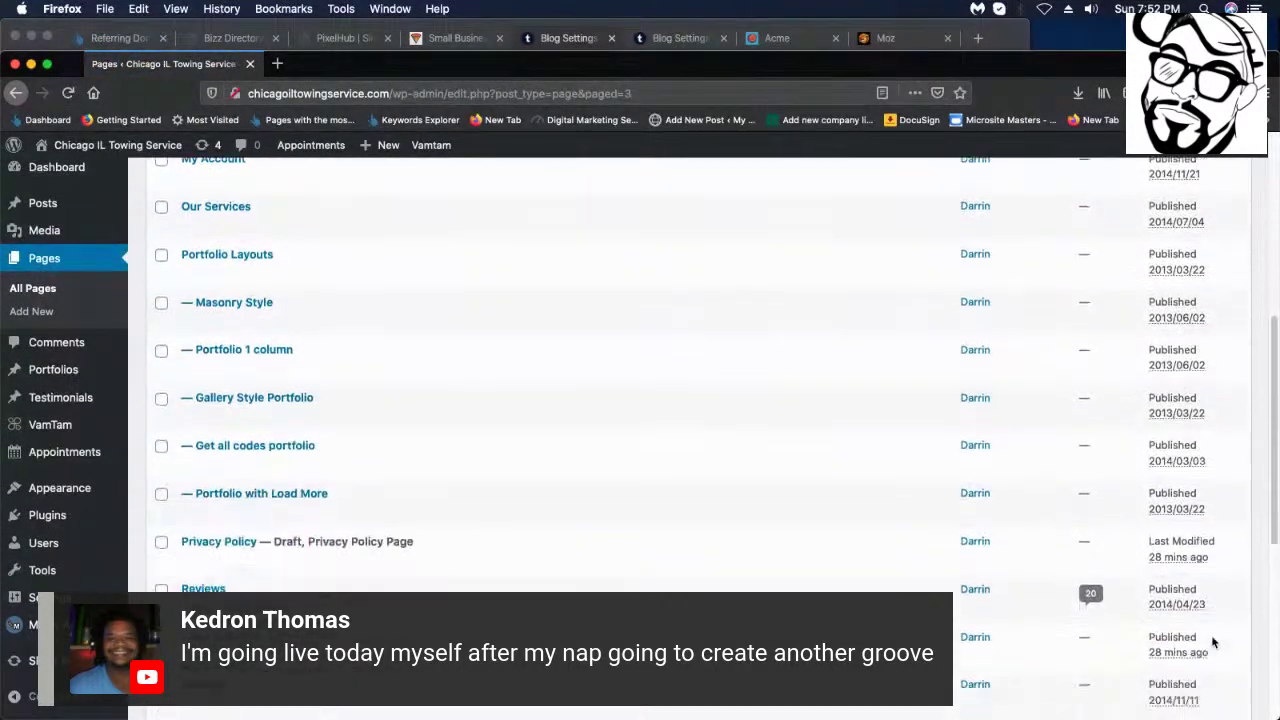
pyautogui.scroll(-4, 1212, 643)
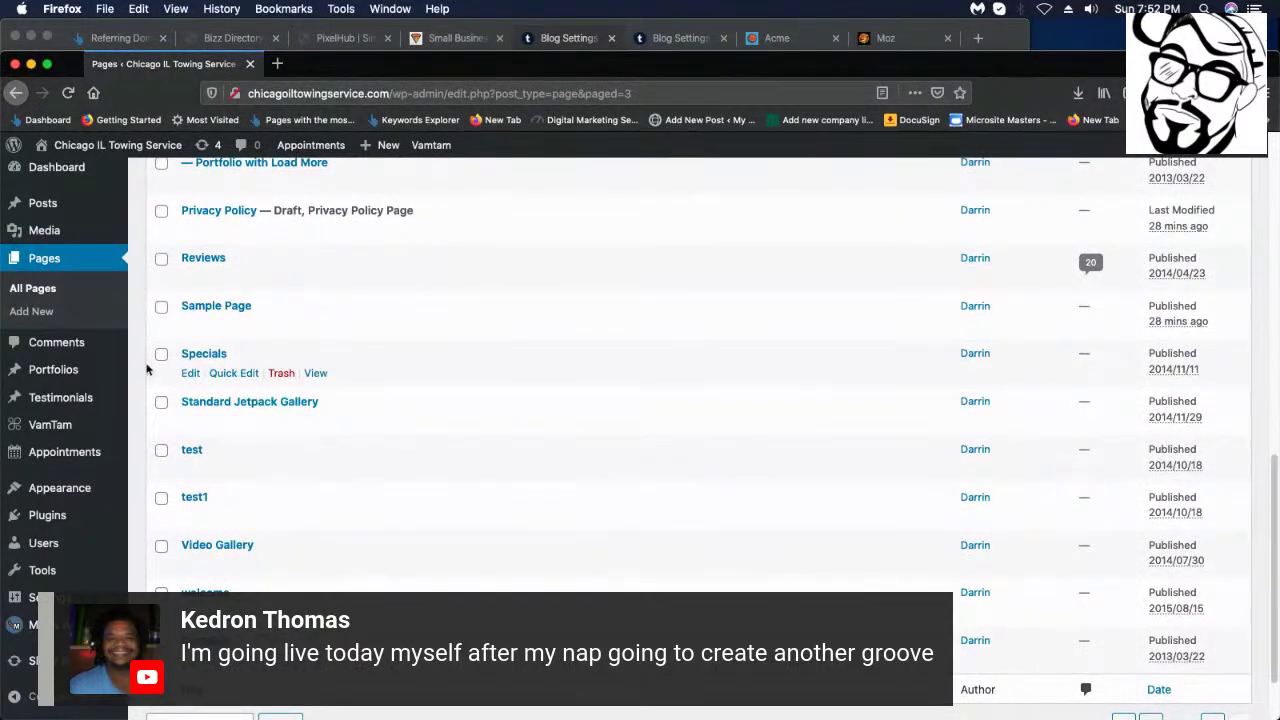
pyautogui.moveTo(133, 362)
# - Tick Specials, Reviews, Portfolio with Load More, test, test1 and Video Gallery for removal
pyautogui.click(161, 356)
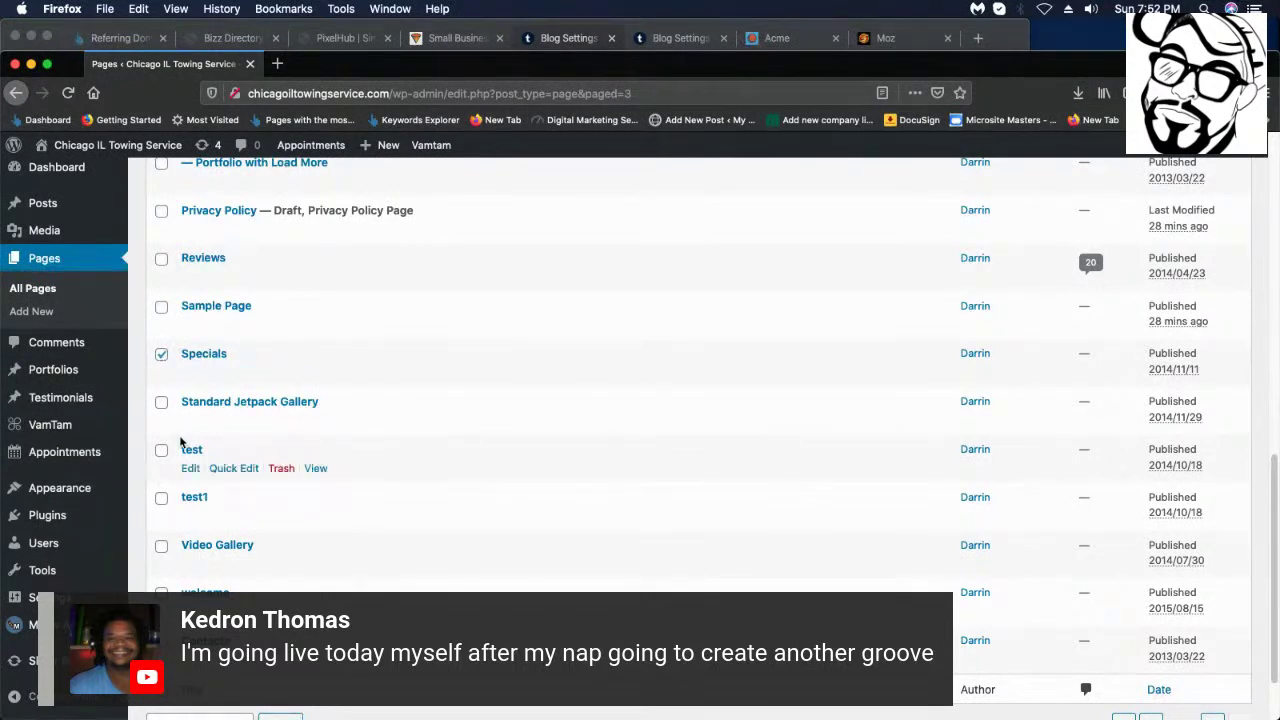
pyautogui.click(161, 259)
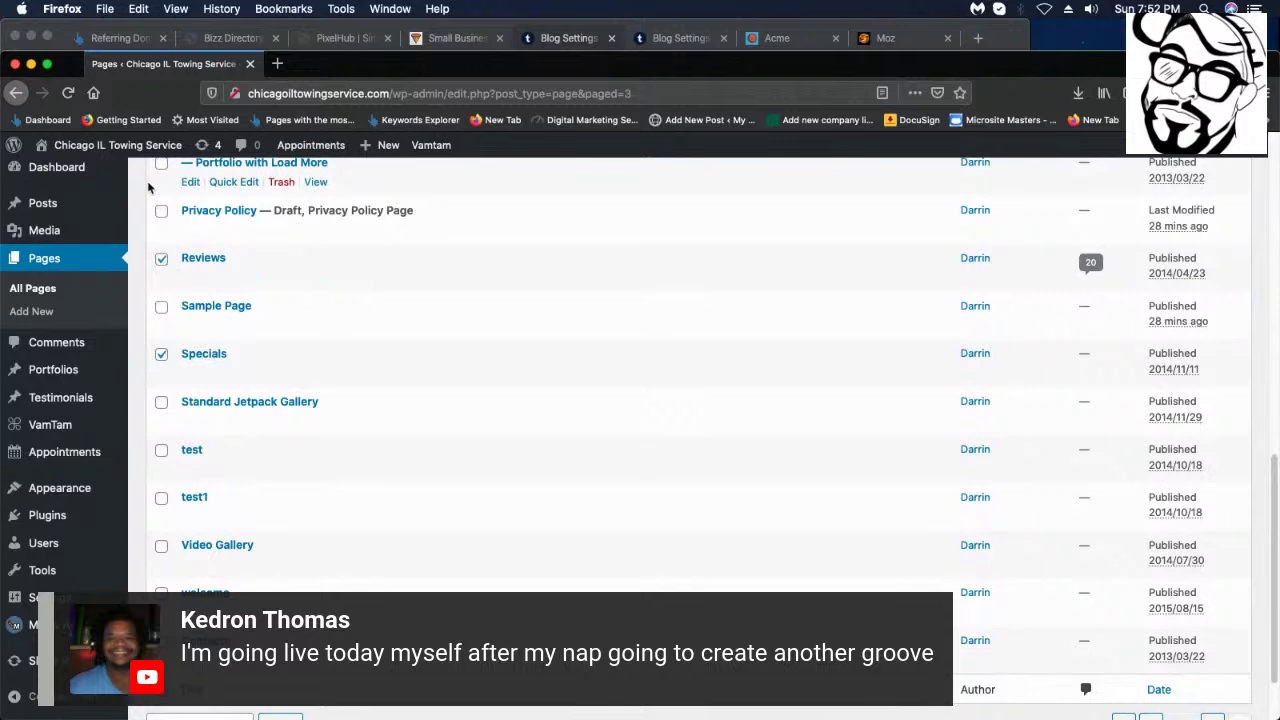
pyautogui.moveTo(168, 153)
pyautogui.click(161, 166)
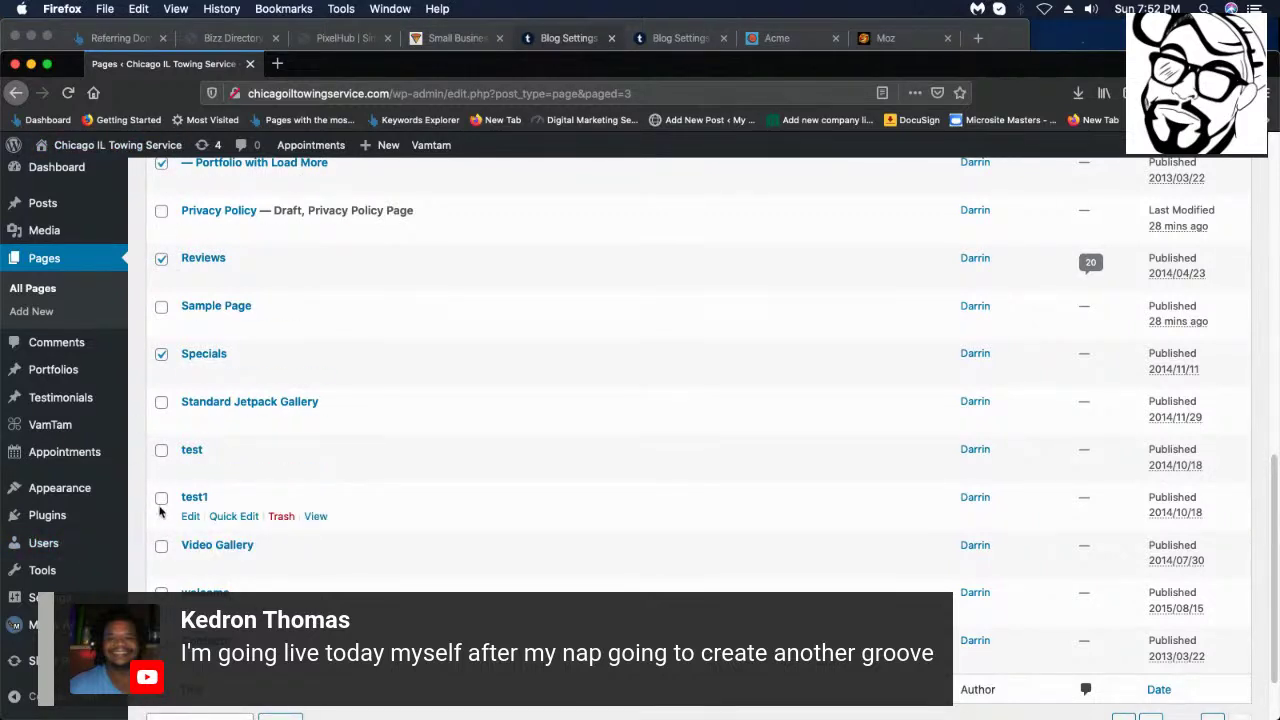
pyautogui.click(161, 450)
pyautogui.click(161, 498)
pyautogui.click(161, 546)
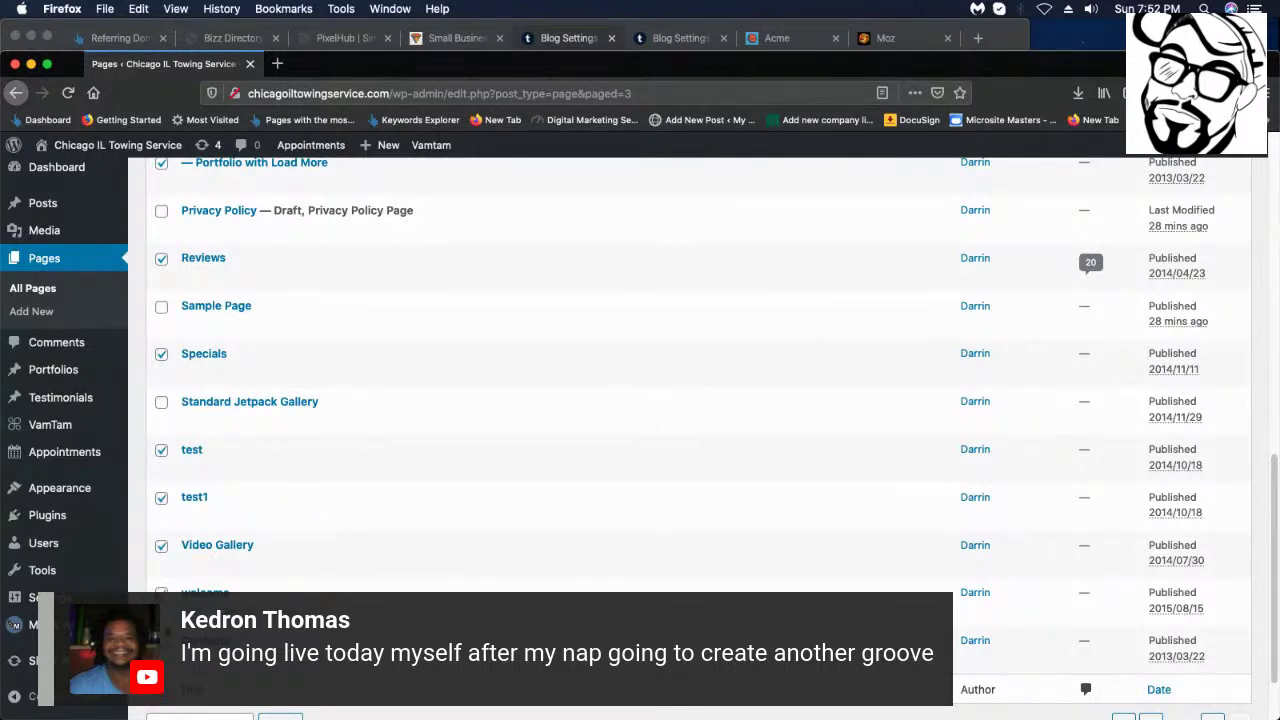
pyautogui.scroll(-2, 180, 385)
# - Also tick Standard Jetpack Gallery, Sample Page, two portfolio pages, two team pages and Mechanics
pyautogui.click(161, 353)
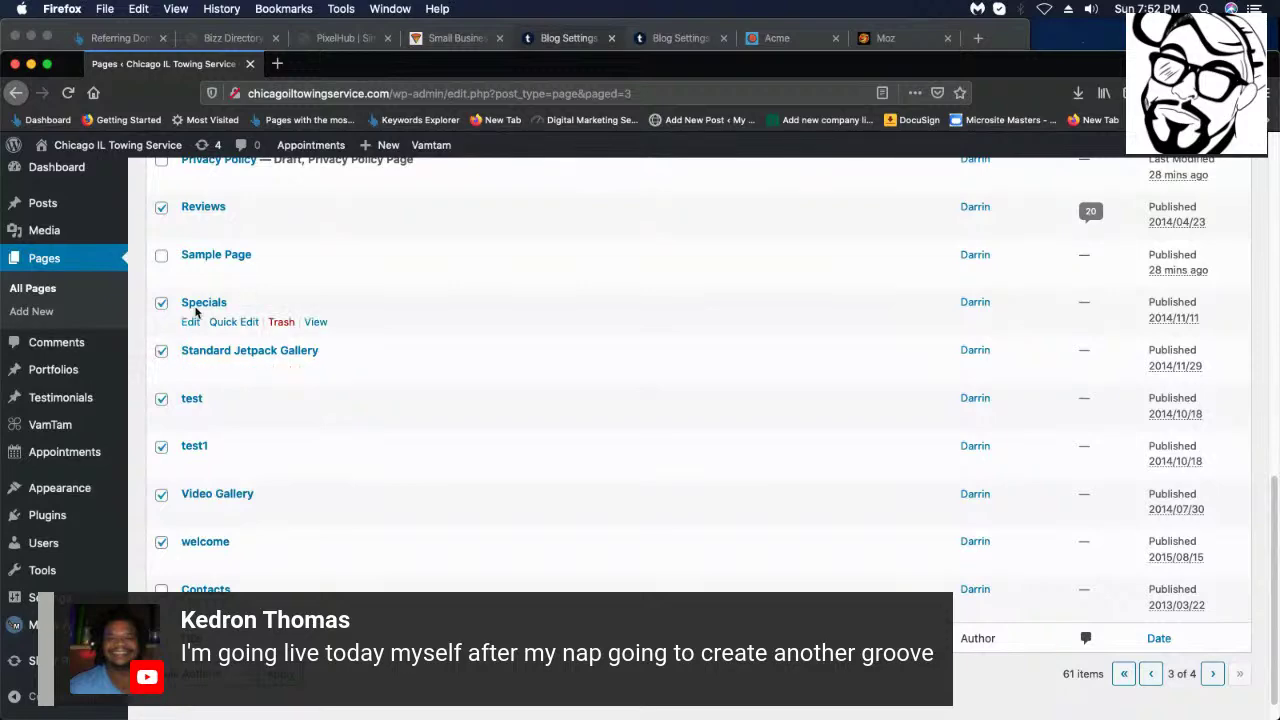
pyautogui.scroll(3, 165, 320)
pyautogui.click(161, 336)
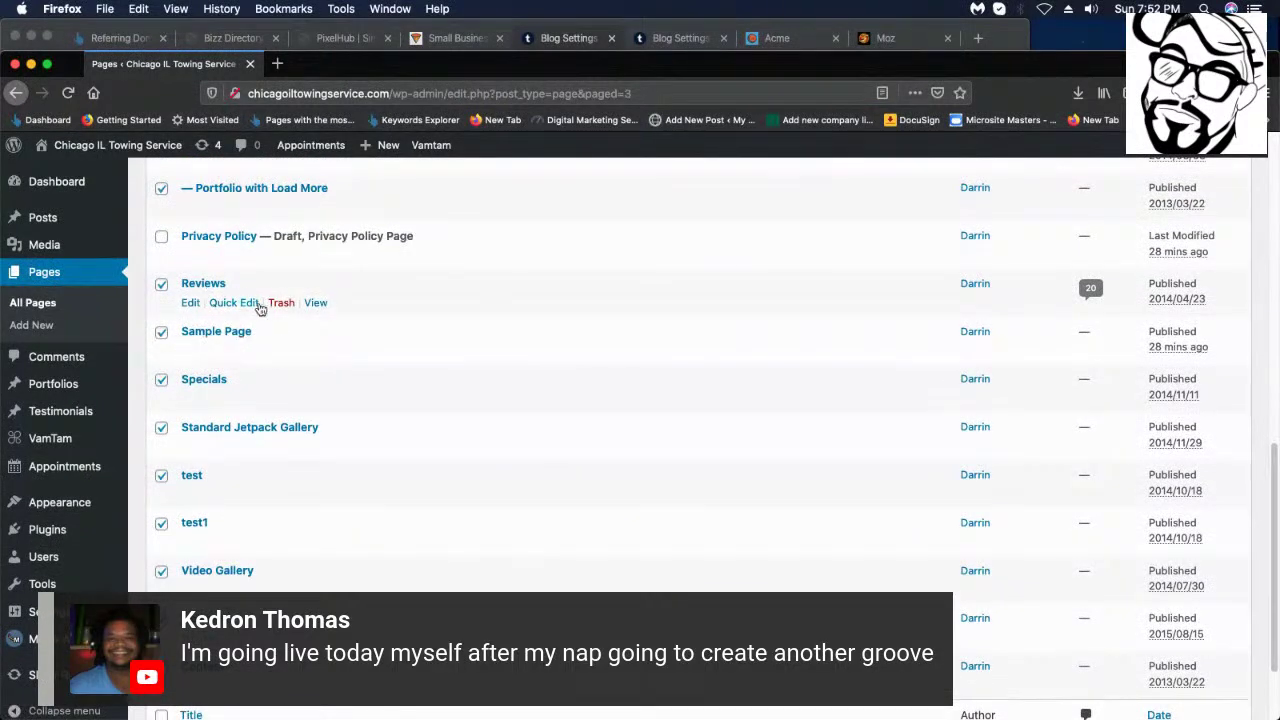
pyautogui.scroll(5, 160, 330)
pyautogui.click(161, 300)
pyautogui.click(161, 346)
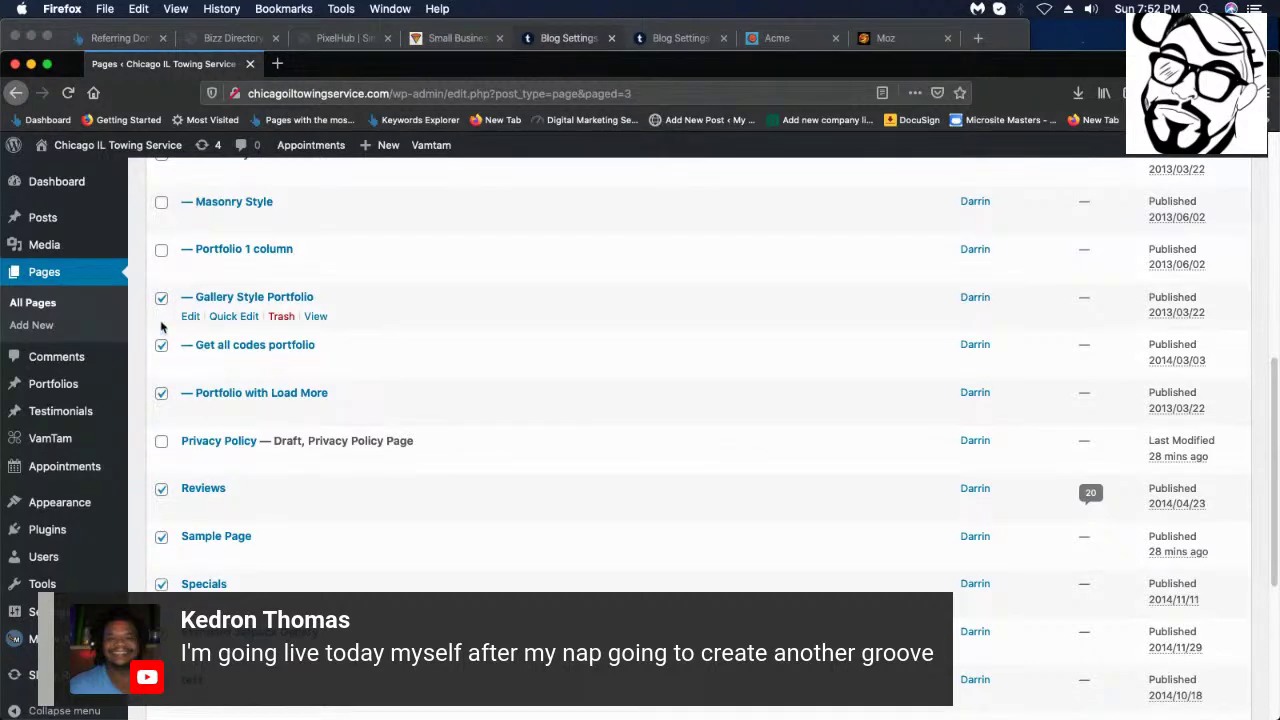
pyautogui.scroll(7, 162, 330)
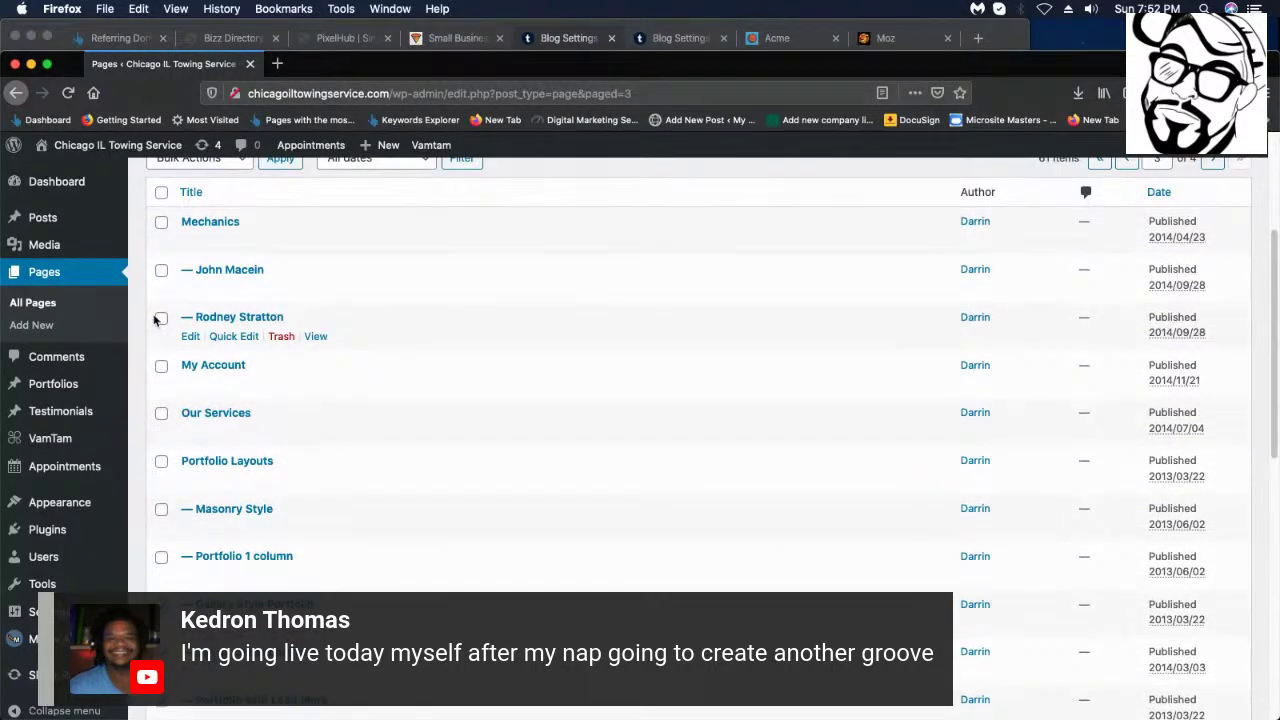
pyautogui.click(161, 319)
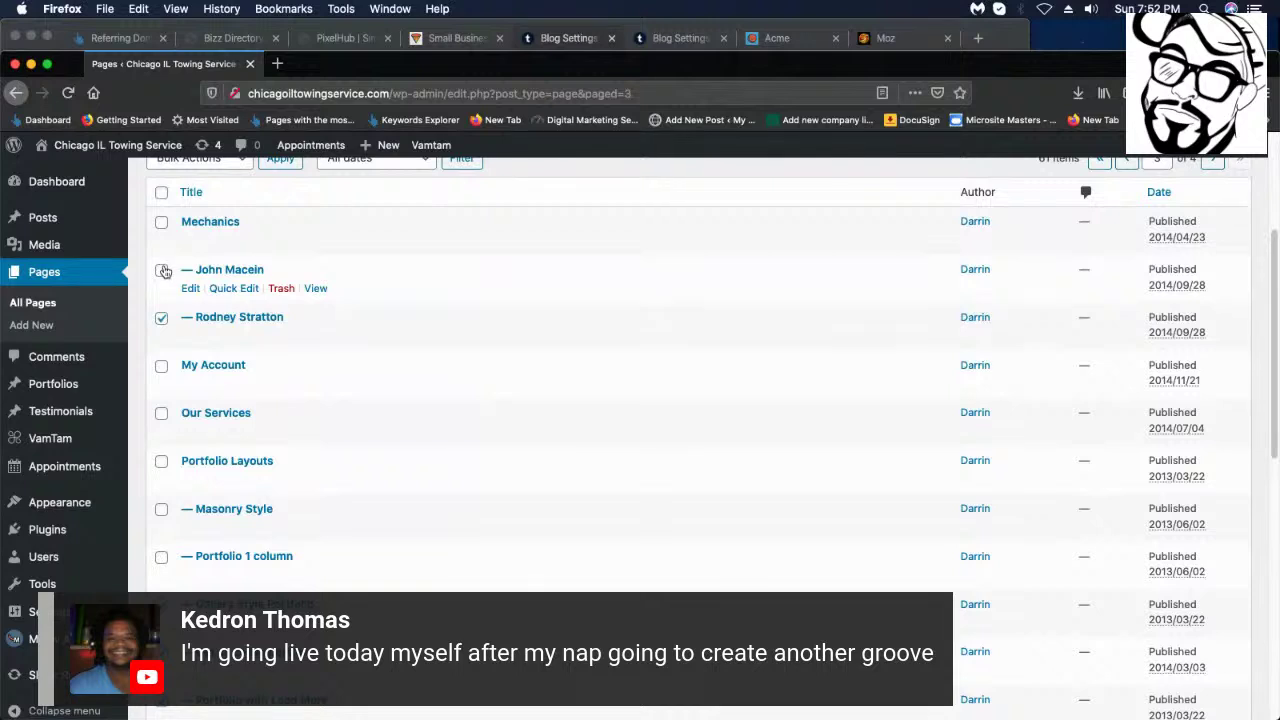
pyautogui.click(162, 271)
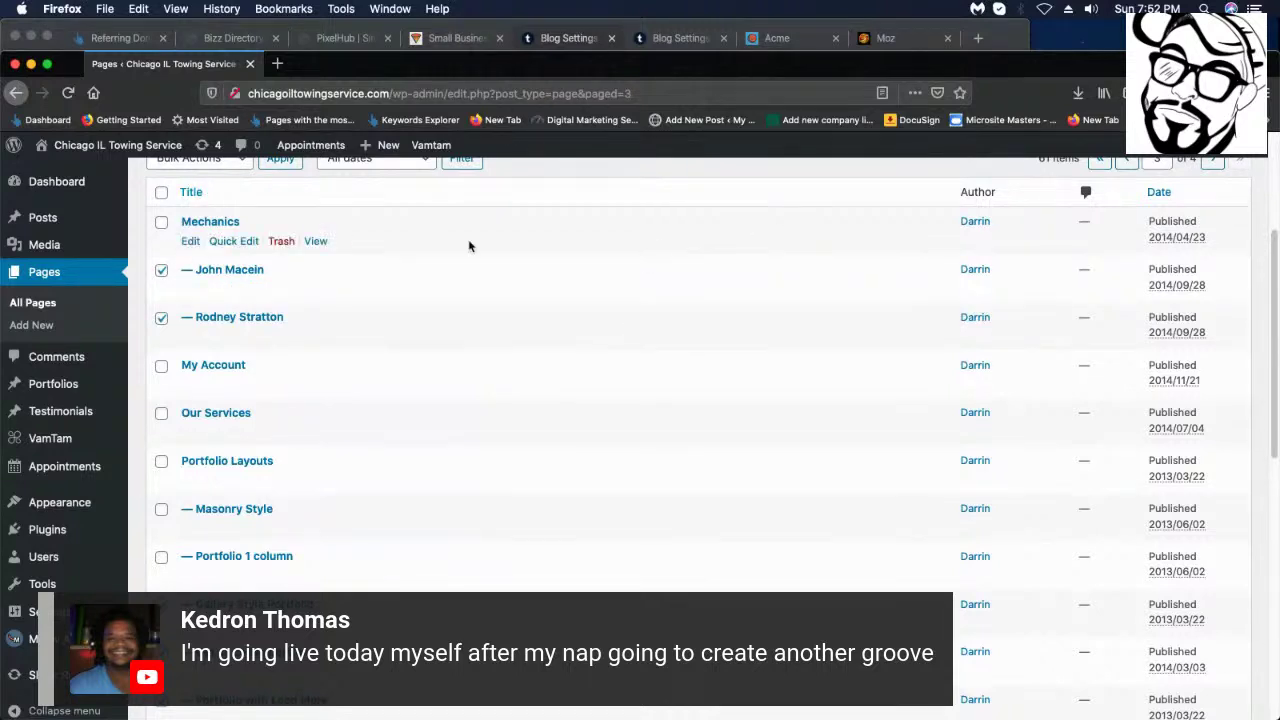
pyautogui.click(162, 223)
pyautogui.scroll(3, 1180, 234)
pyautogui.scroll(-15, 1228, 310)
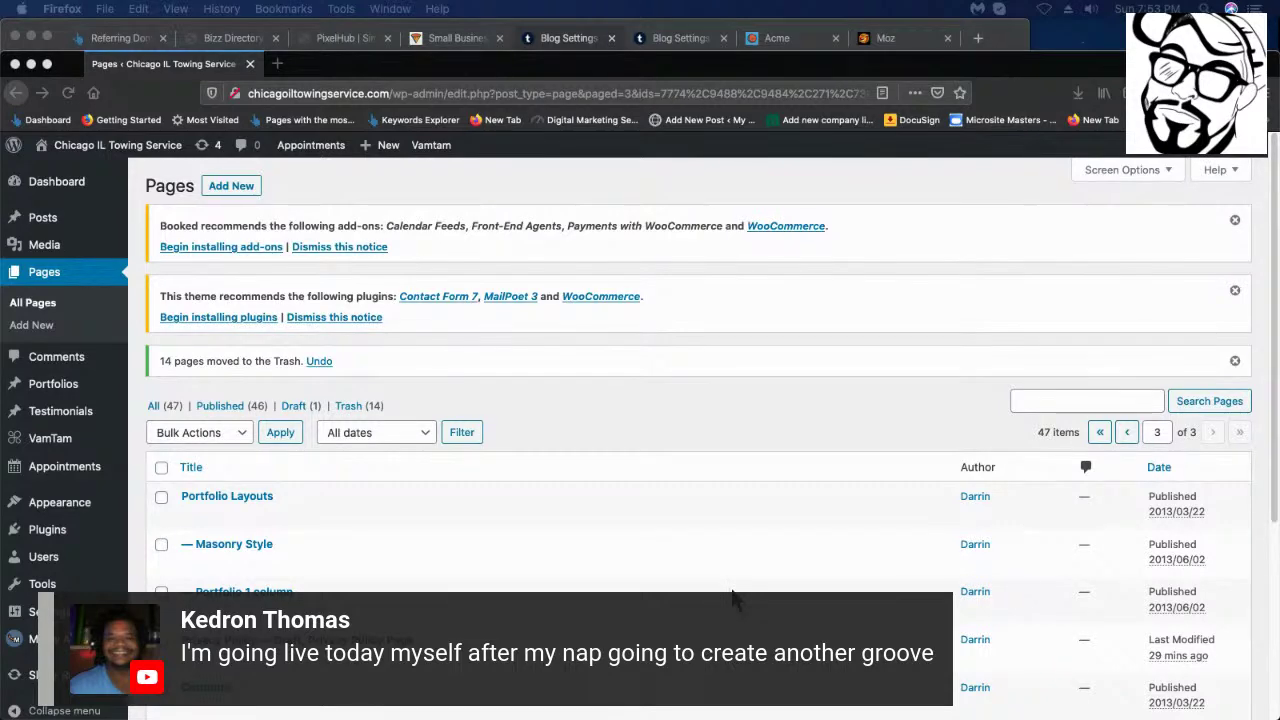
# - Filter the Pages list to show only published pages
pyautogui.scroll(-2, 491, 563)
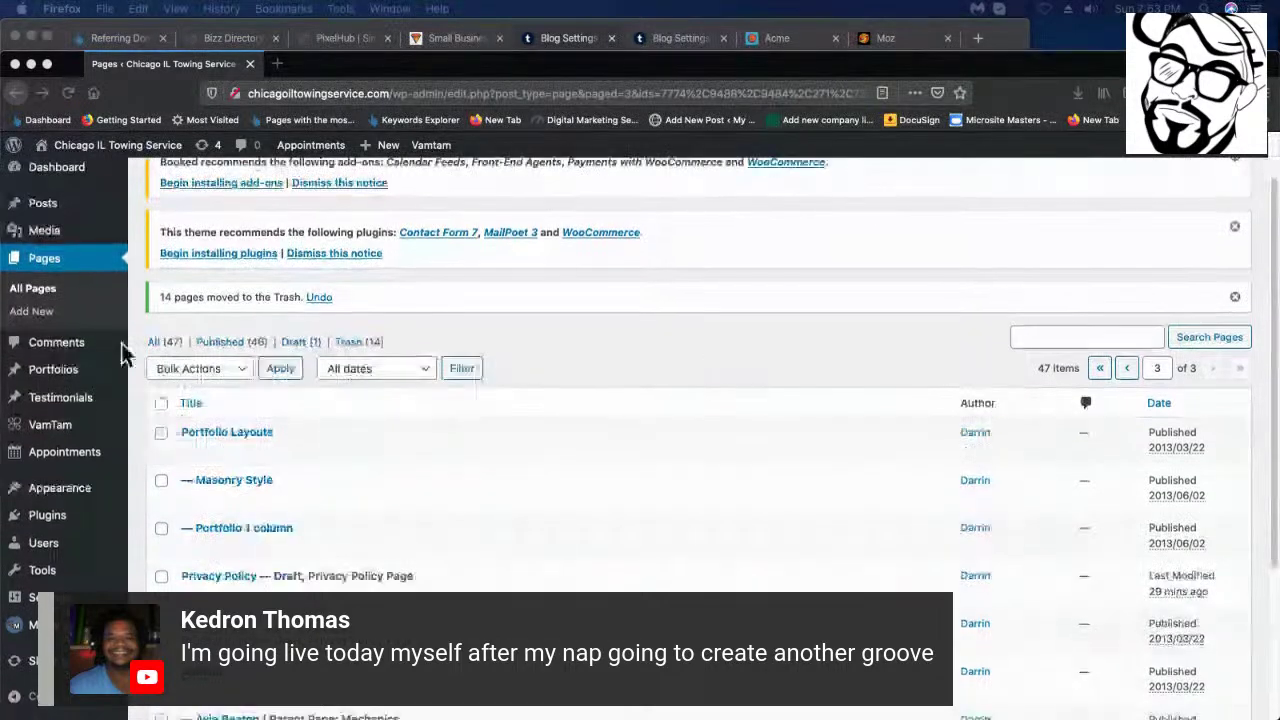
pyautogui.click(227, 341)
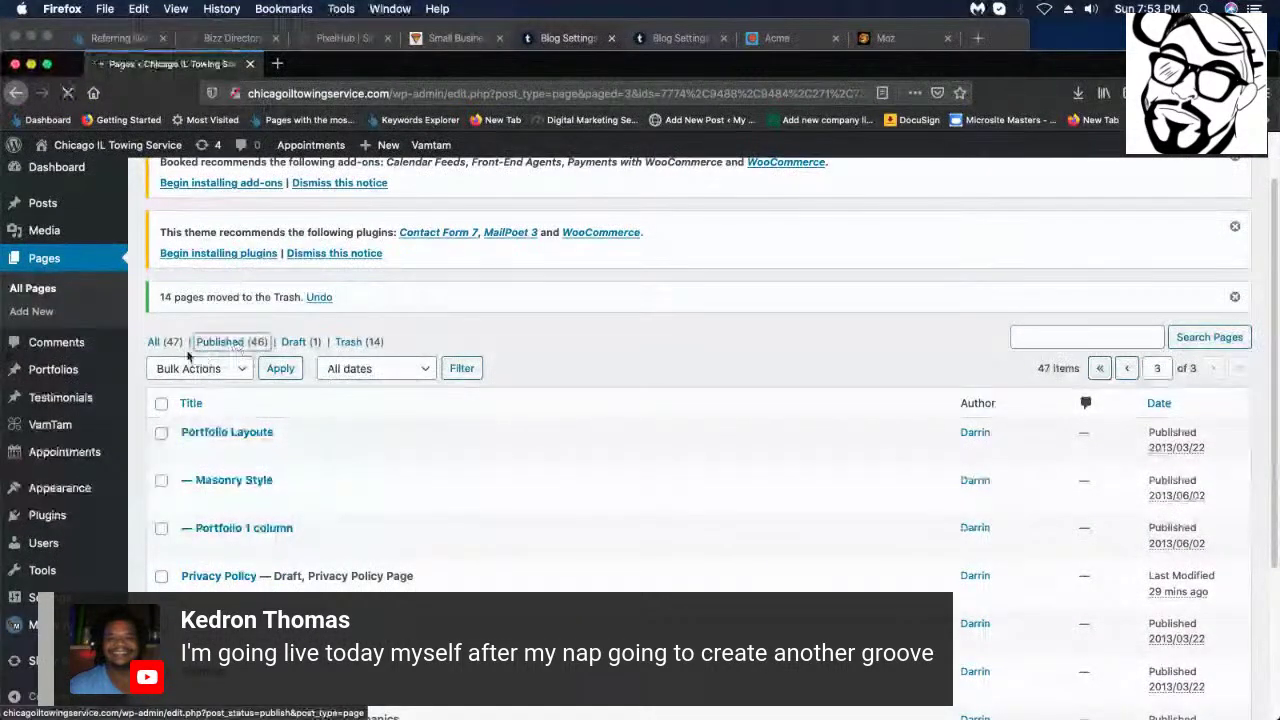
pyautogui.scroll(-2, 420, 388)
pyautogui.scroll(-2, 253, 298)
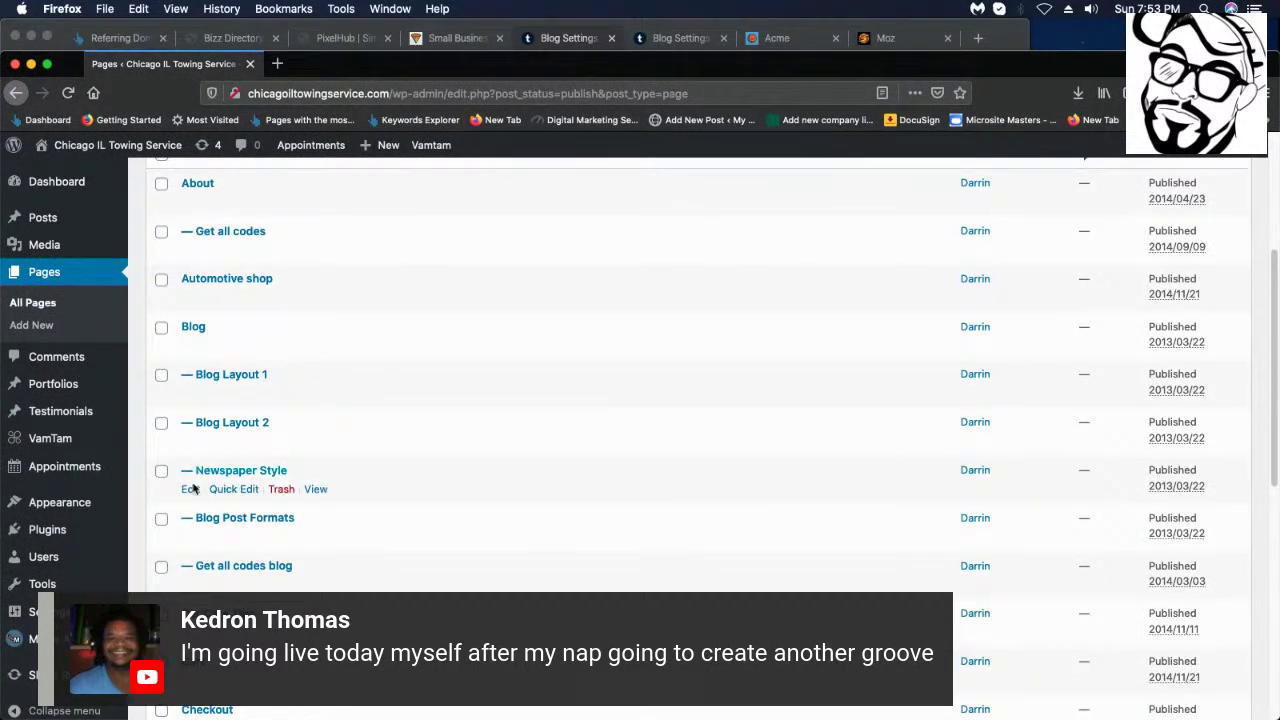
pyautogui.scroll(-10, 193, 488)
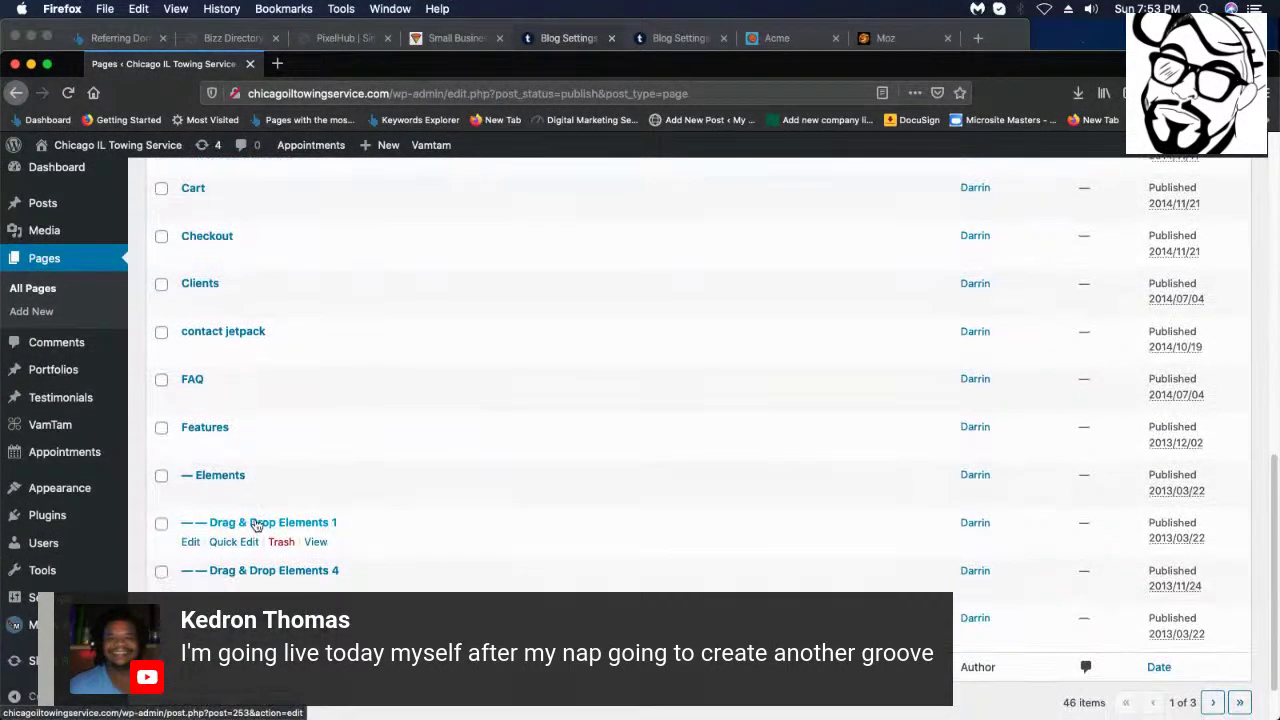
pyautogui.scroll(10, 200, 450)
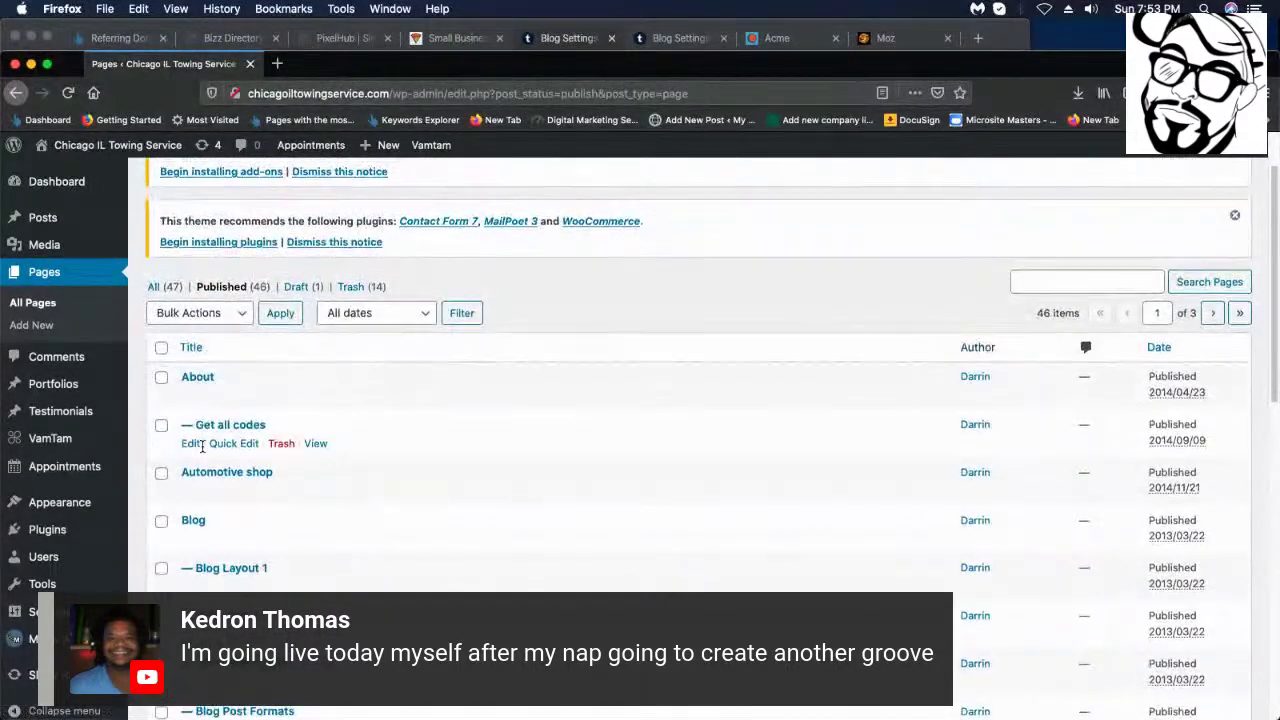
pyautogui.scroll(2, 201, 447)
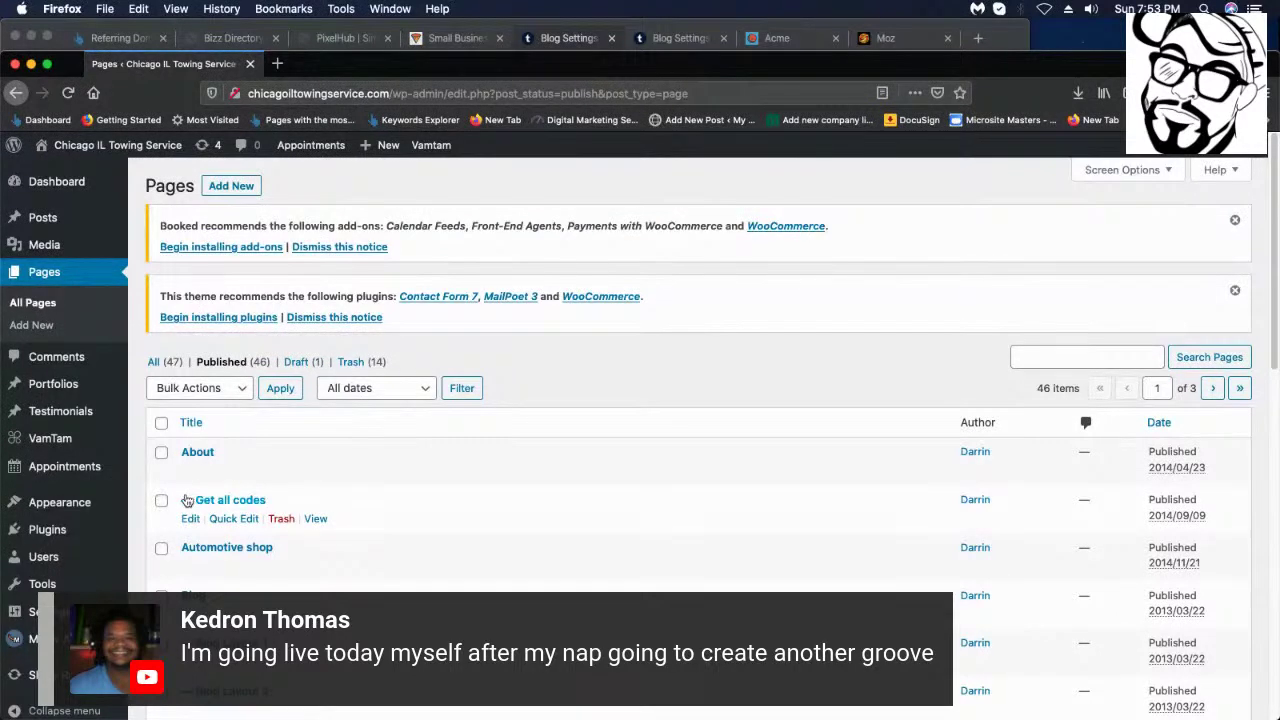
# - Select all pages except About, Blog Layout 1, Newspaper Style and FAQ
pyautogui.click(162, 424)
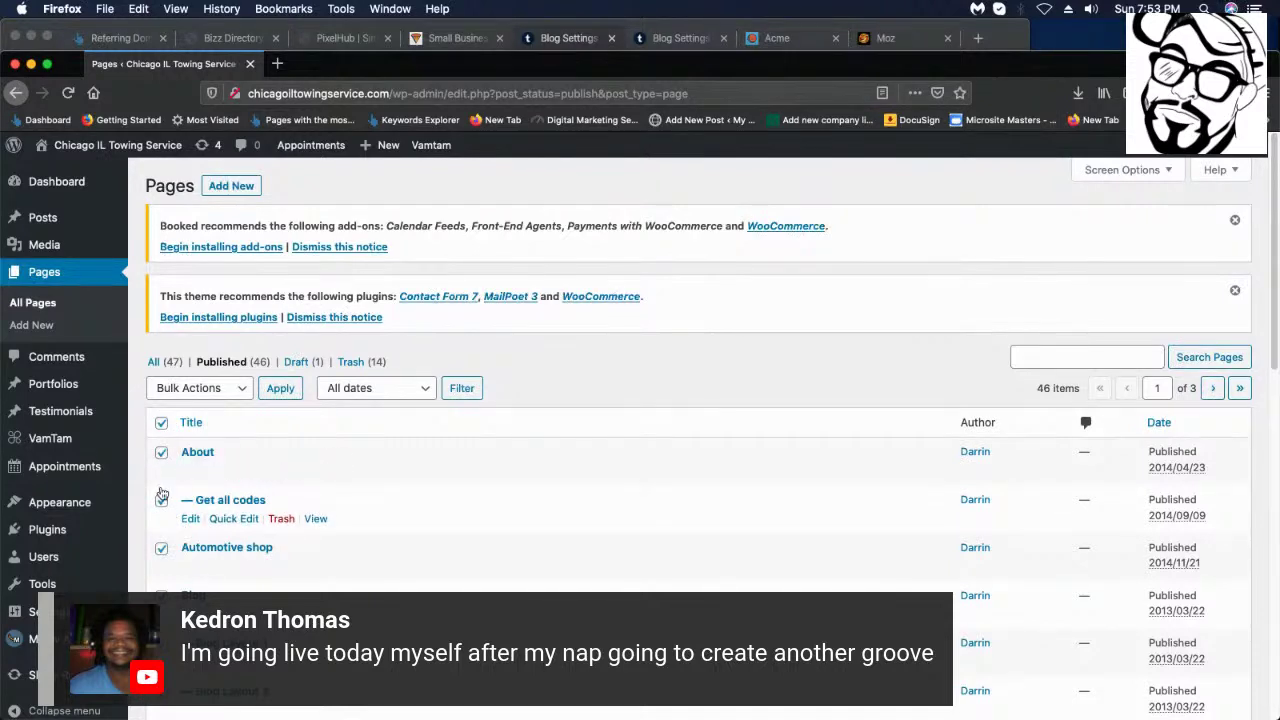
pyautogui.click(162, 454)
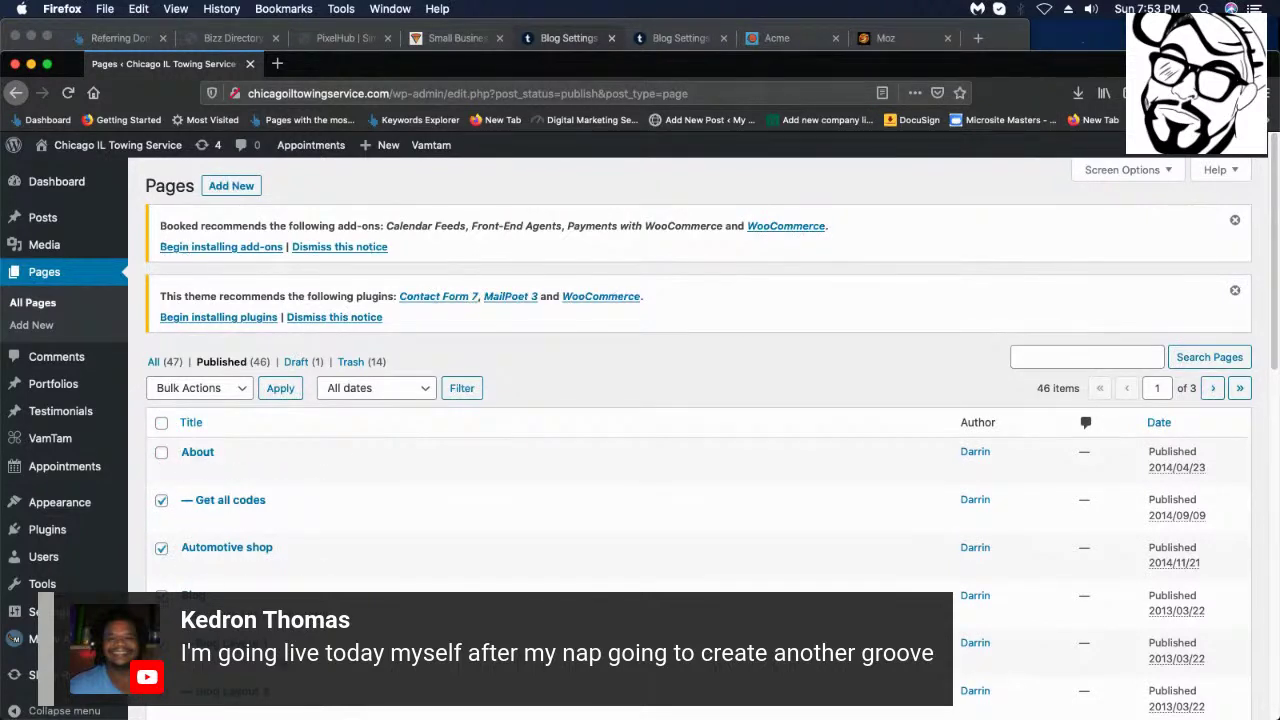
pyautogui.scroll(-5, 176, 425)
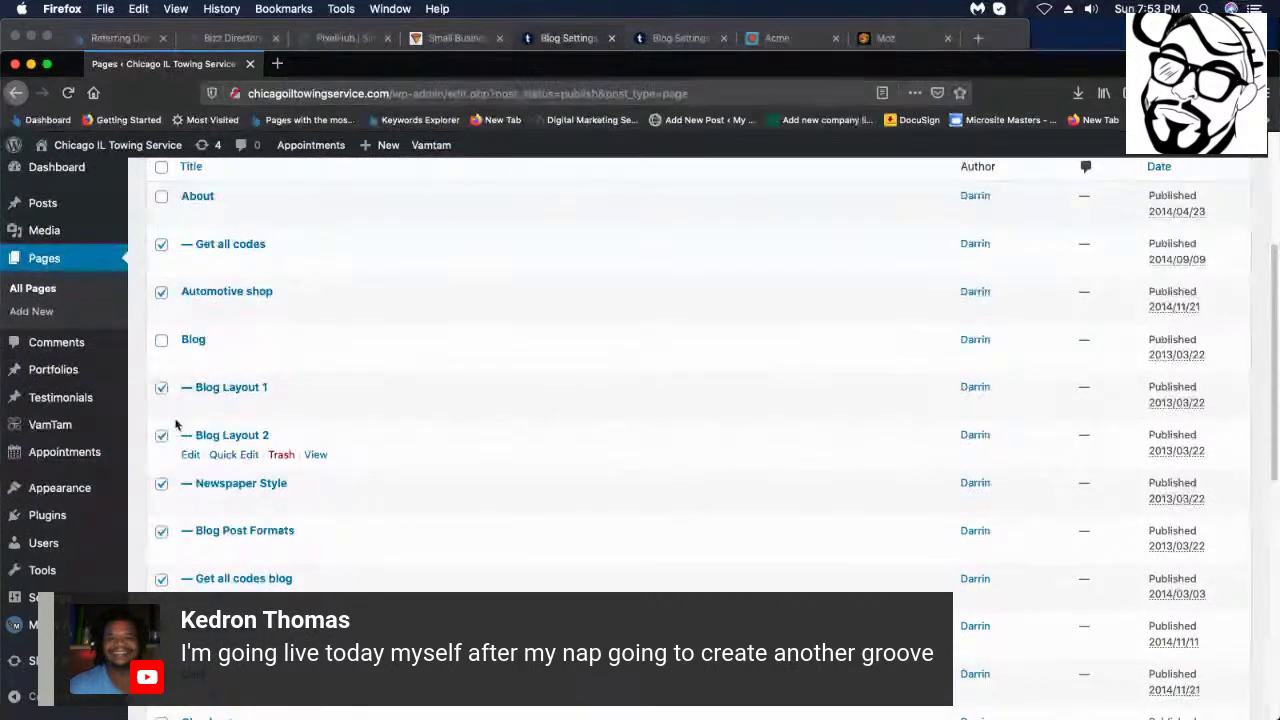
pyautogui.click(161, 388)
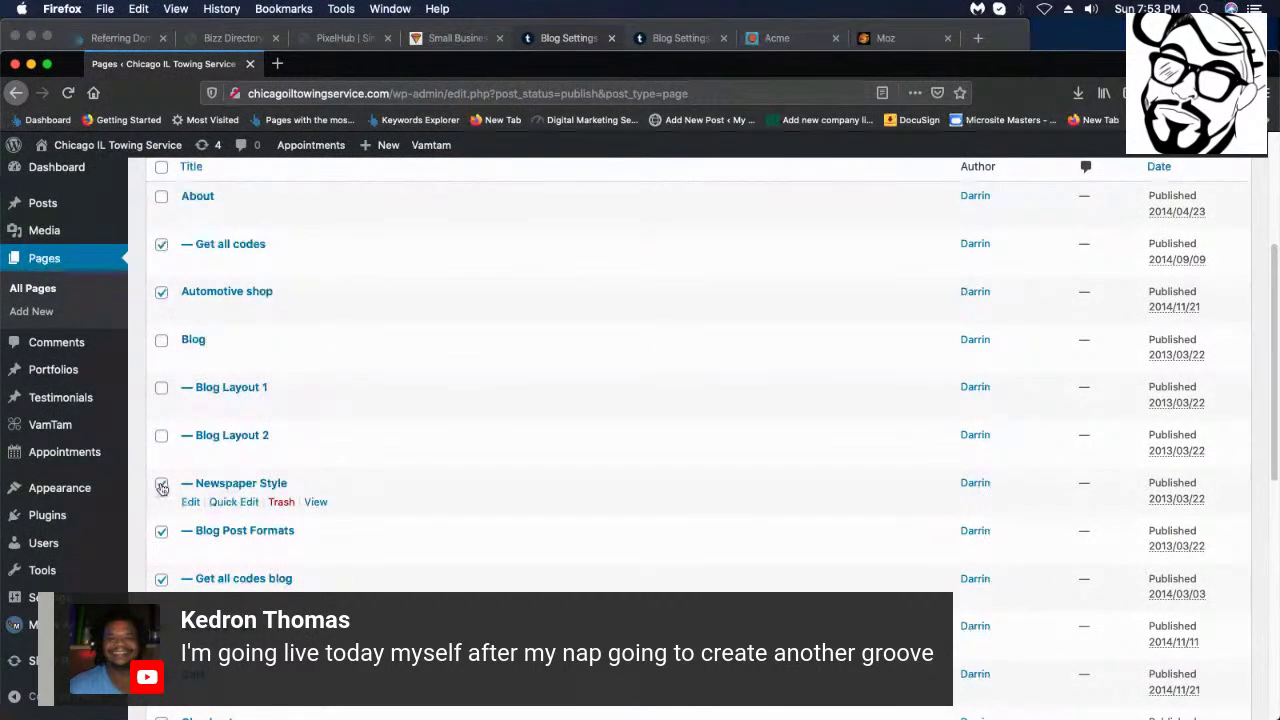
pyautogui.click(161, 484)
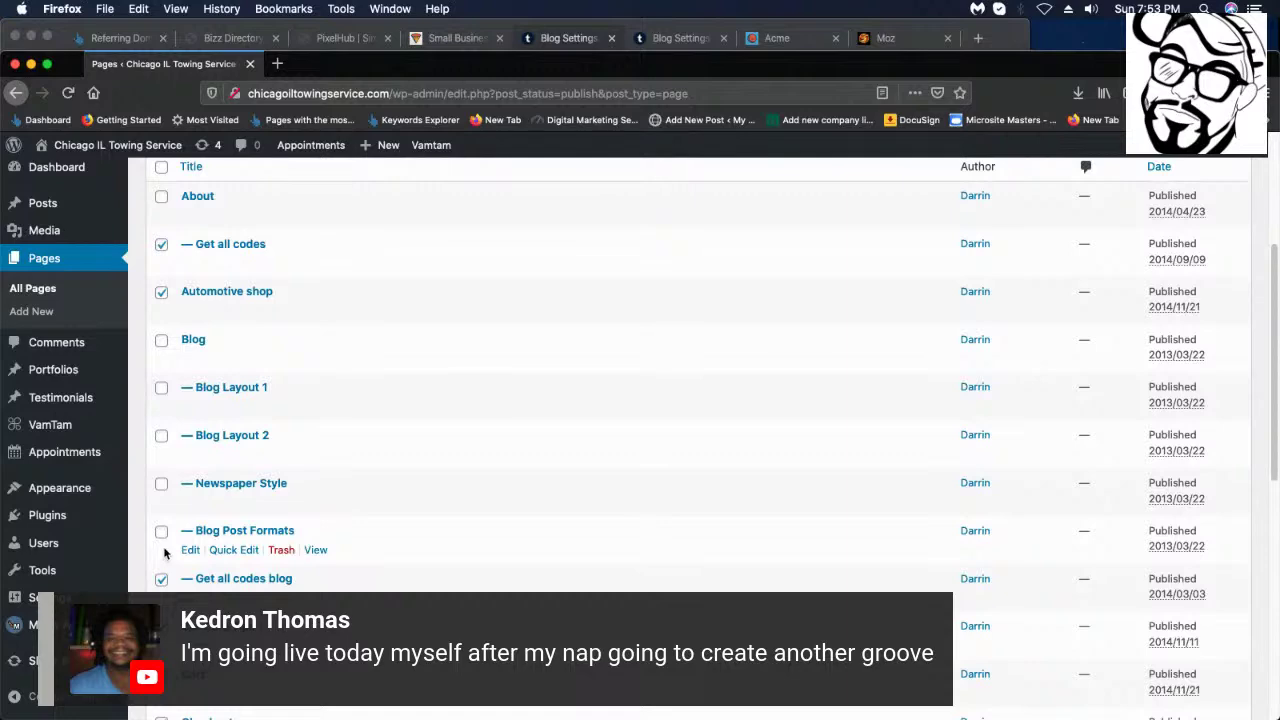
pyautogui.scroll(-1, 165, 553)
pyautogui.scroll(-5, 199, 576)
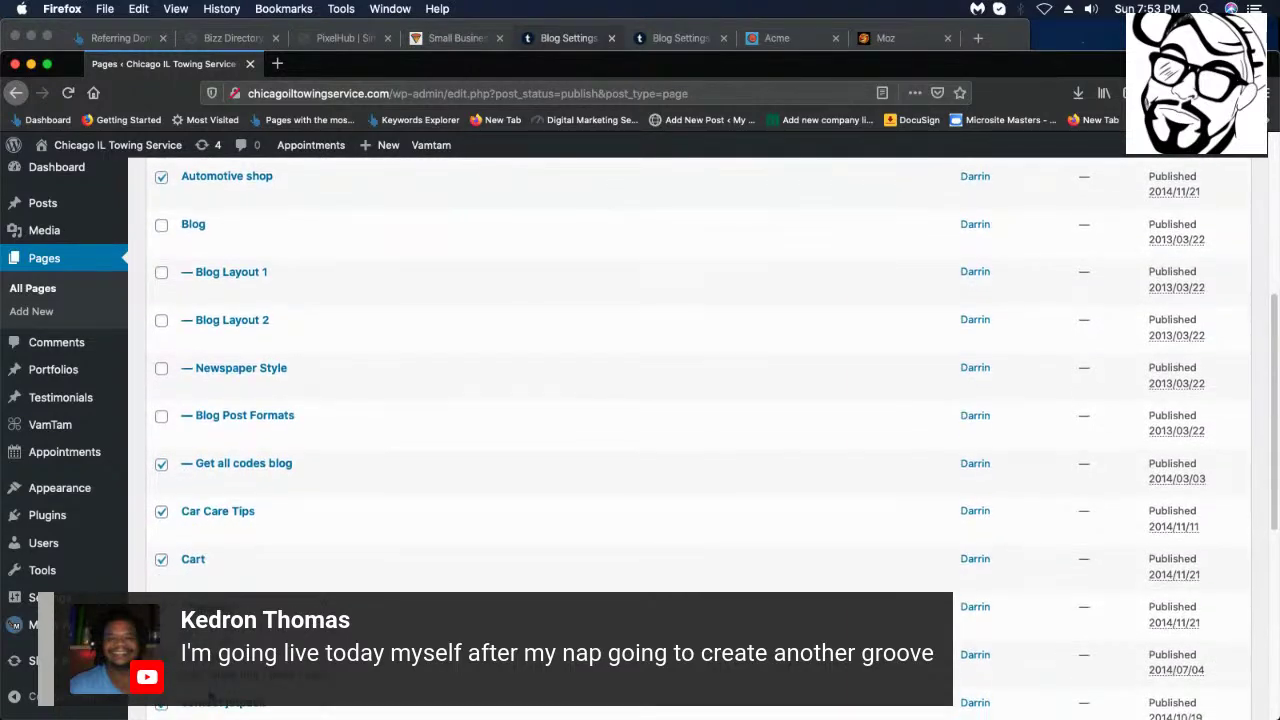
pyautogui.scroll(-8, 199, 576)
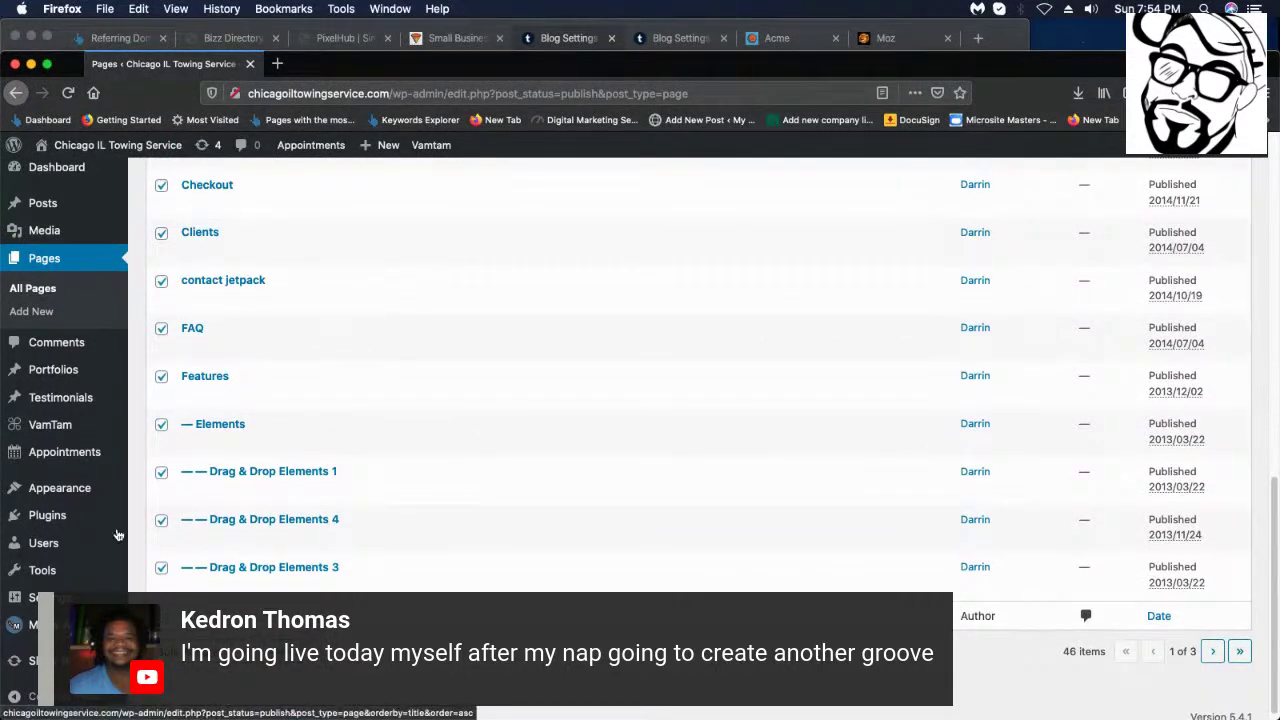
pyautogui.click(161, 331)
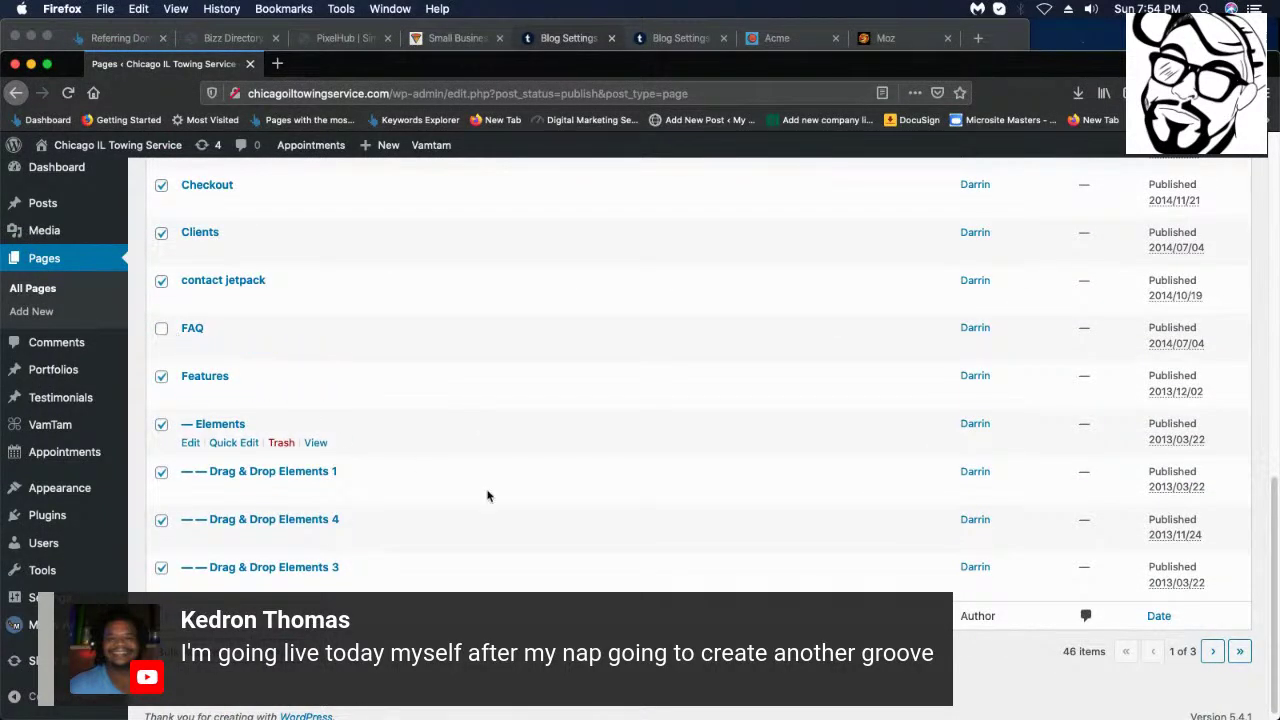
# - Move the checked demo pages to the Trash via Bulk Actions
pyautogui.scroll(12, 258, 560)
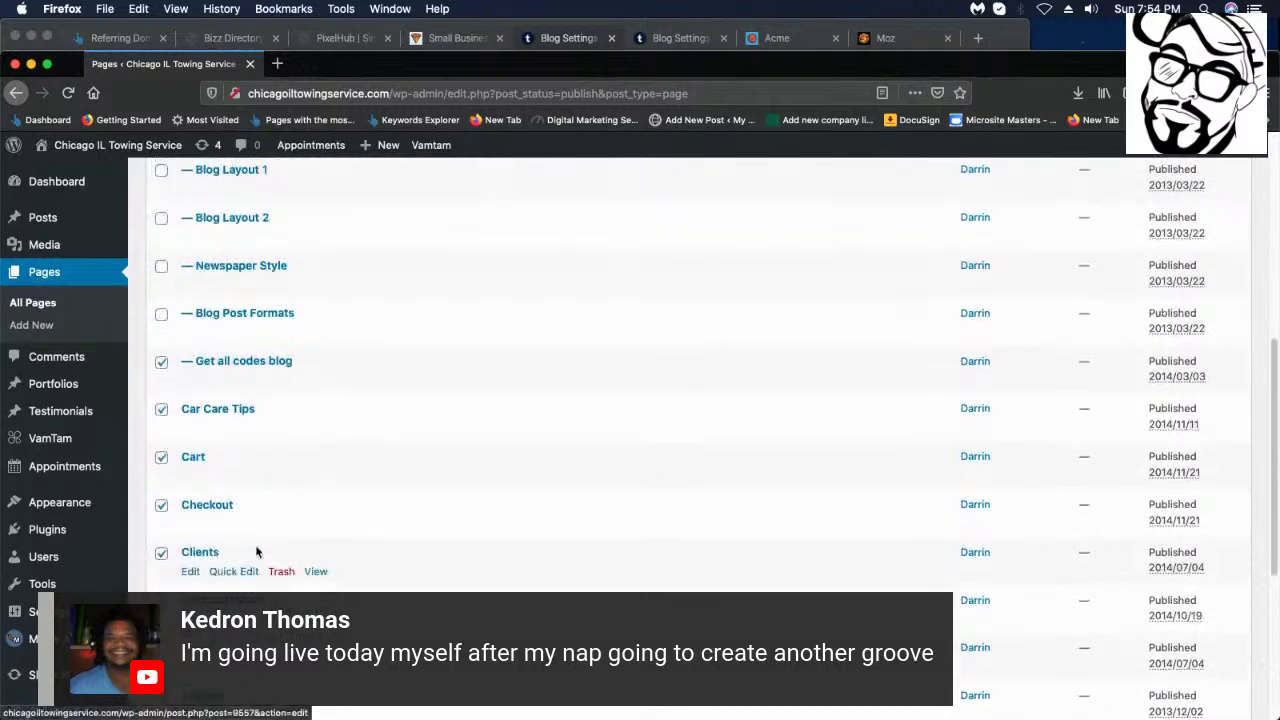
pyautogui.scroll(5, 265, 531)
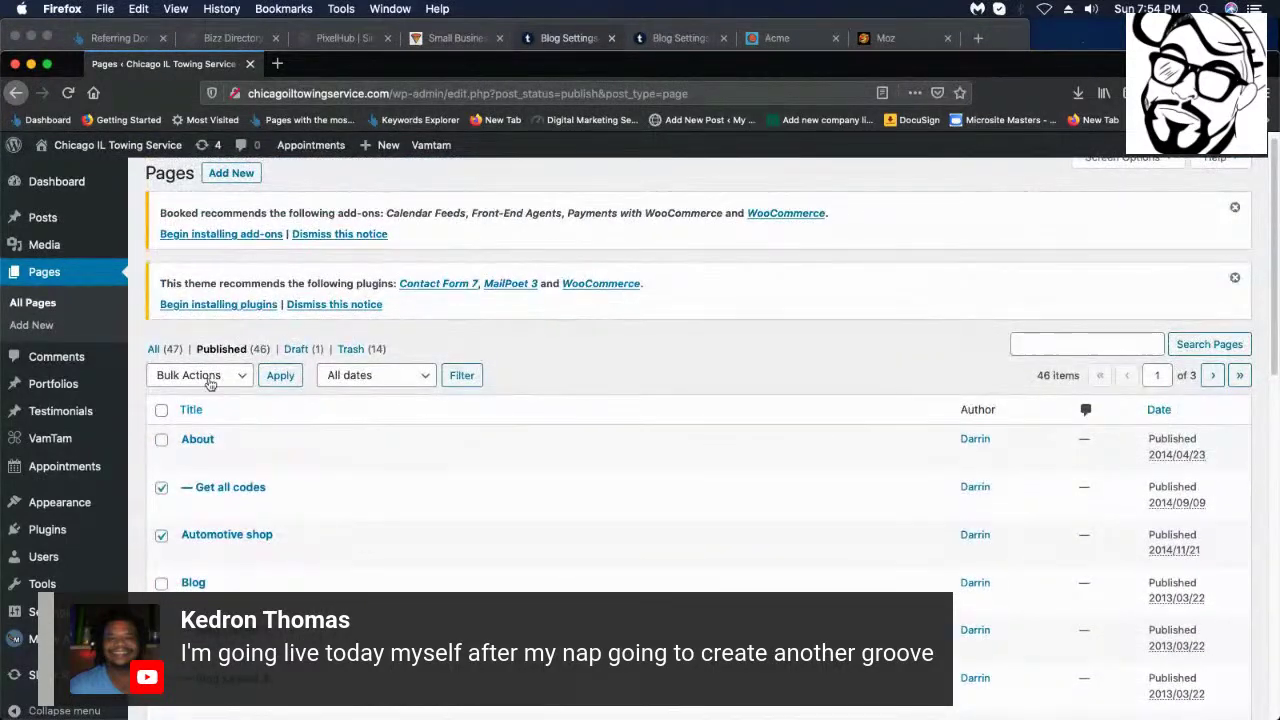
pyautogui.click(192, 375)
pyautogui.click(226, 404)
pyautogui.click(283, 378)
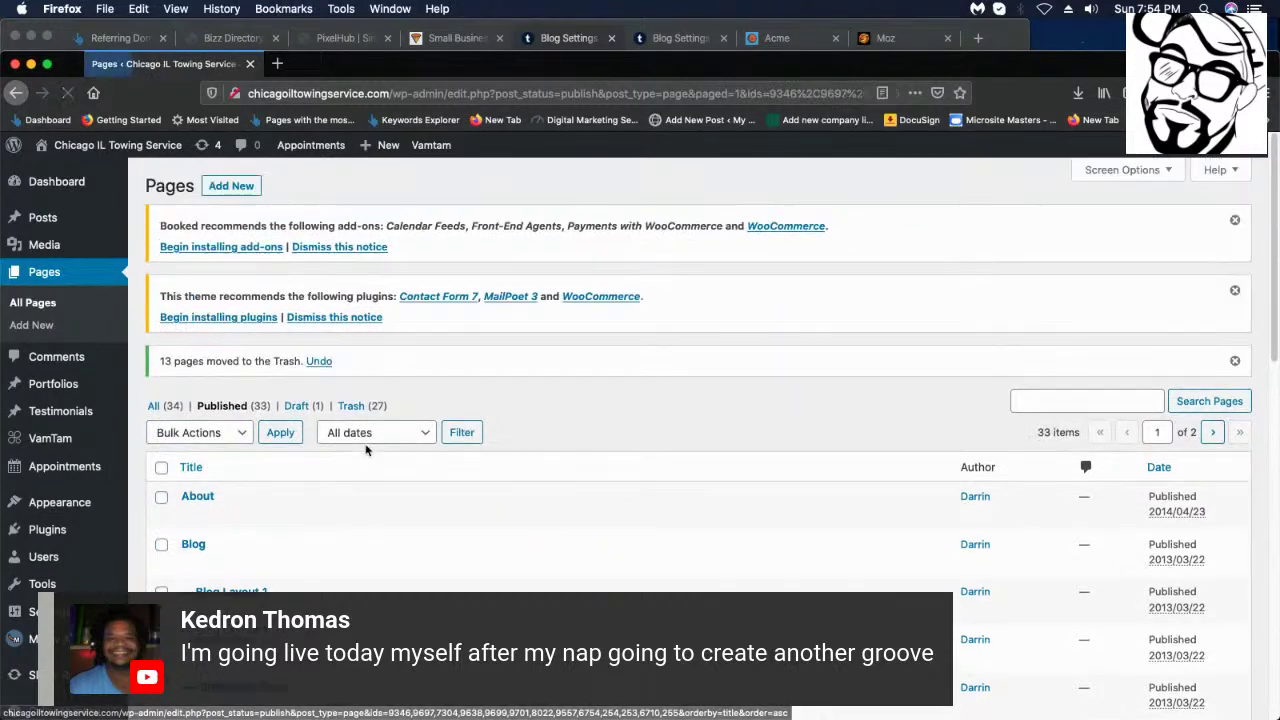
# - Uncheck About, Blog, Blog Layout 2, Blog Post Formats, FAQ, gallery and Home to keep them
pyautogui.scroll(-5, 360, 452)
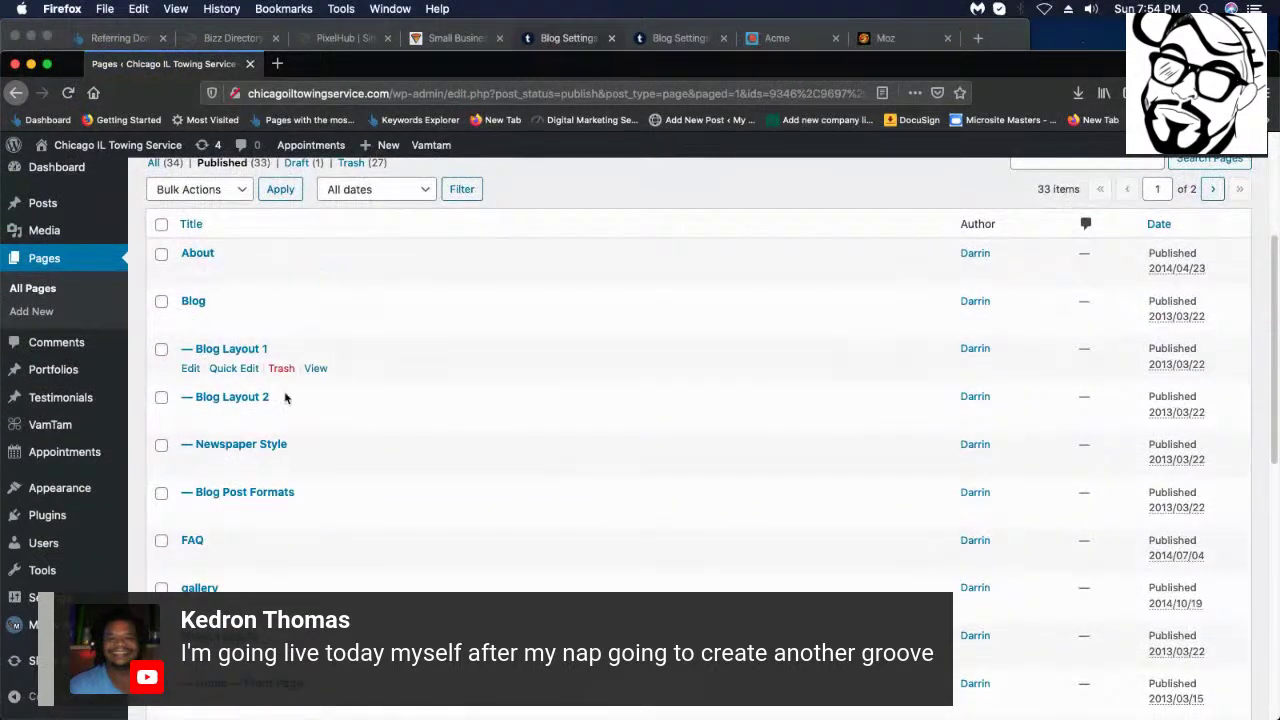
pyautogui.scroll(-6, 190, 420)
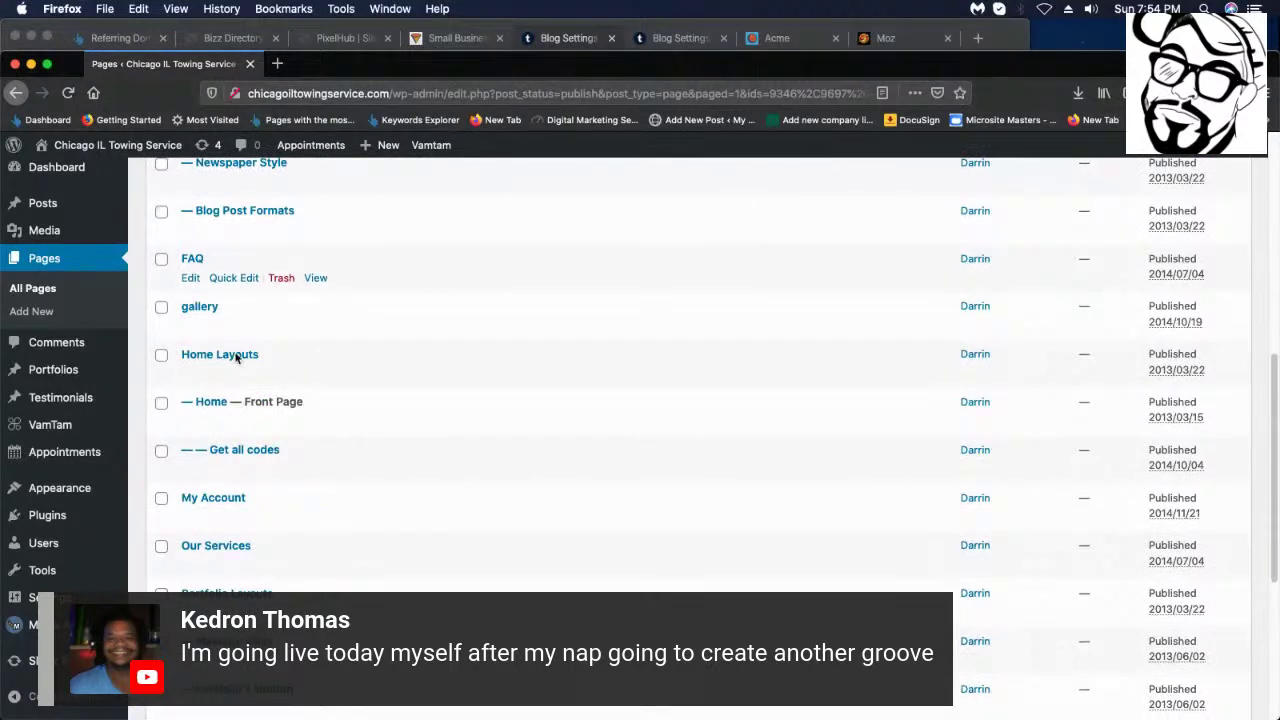
pyautogui.scroll(6, 171, 313)
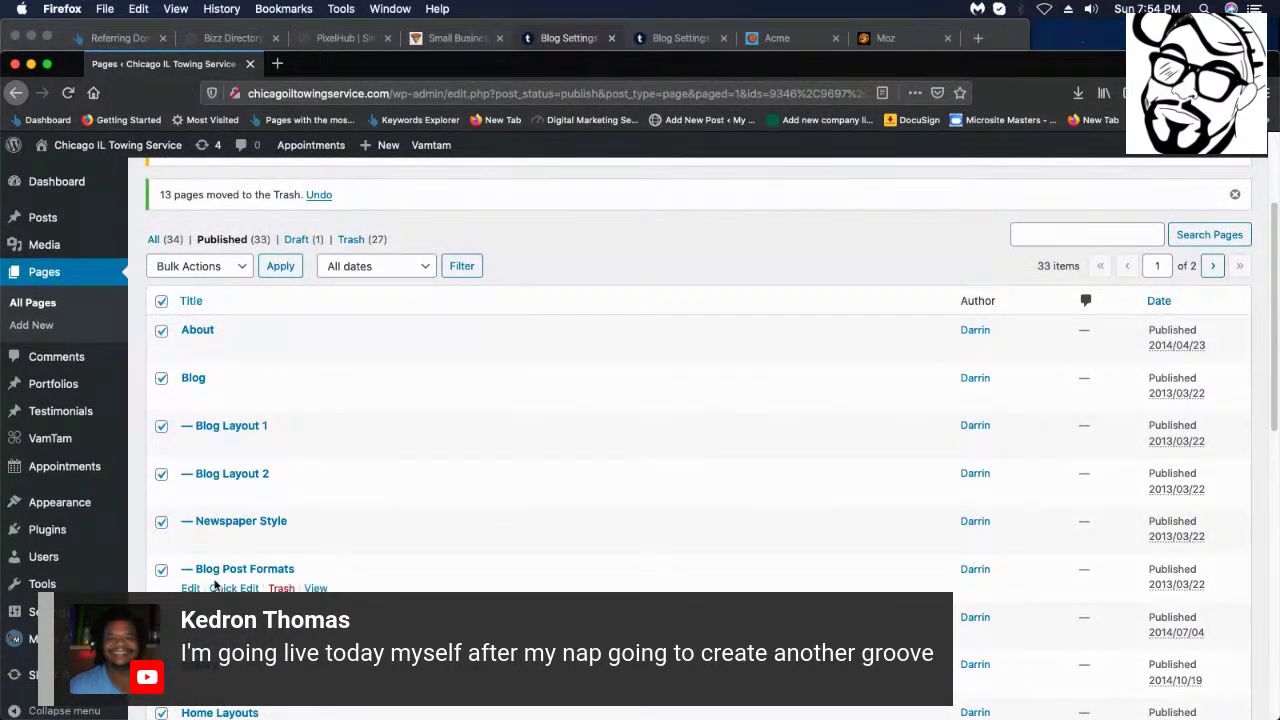
pyautogui.scroll(-3, 214, 585)
pyautogui.click(162, 191)
pyautogui.click(161, 239)
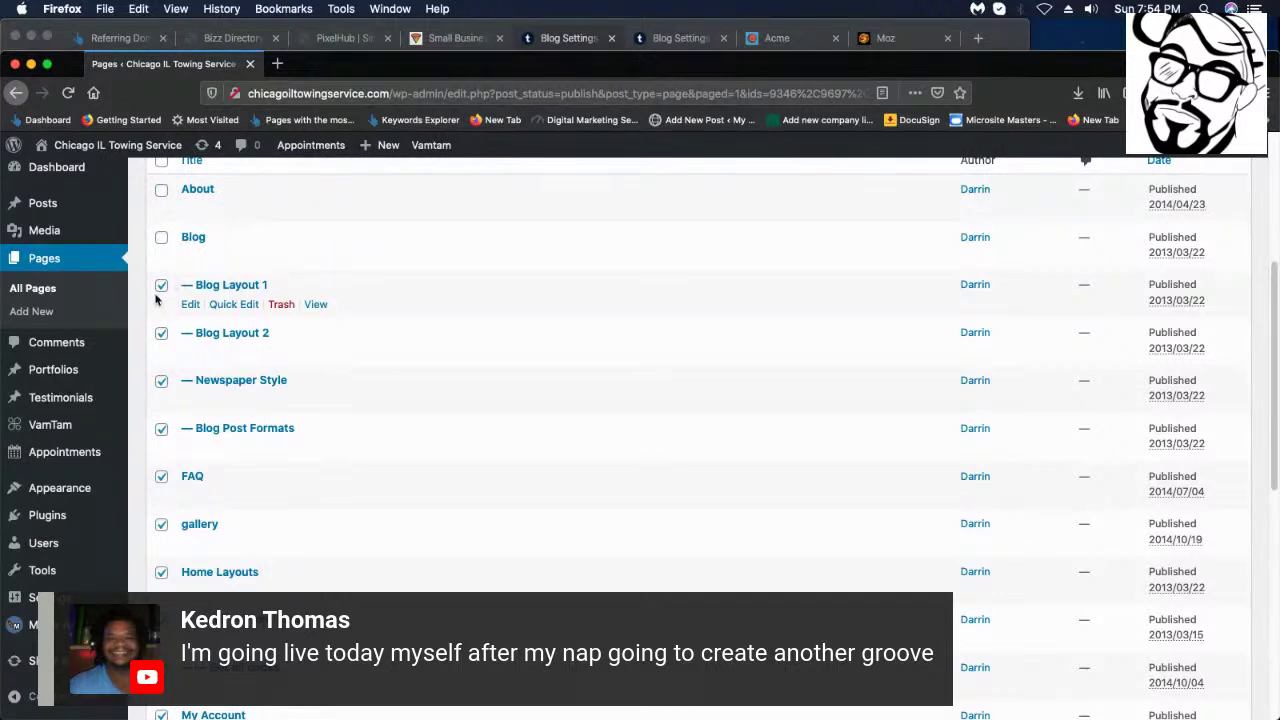
pyautogui.click(161, 335)
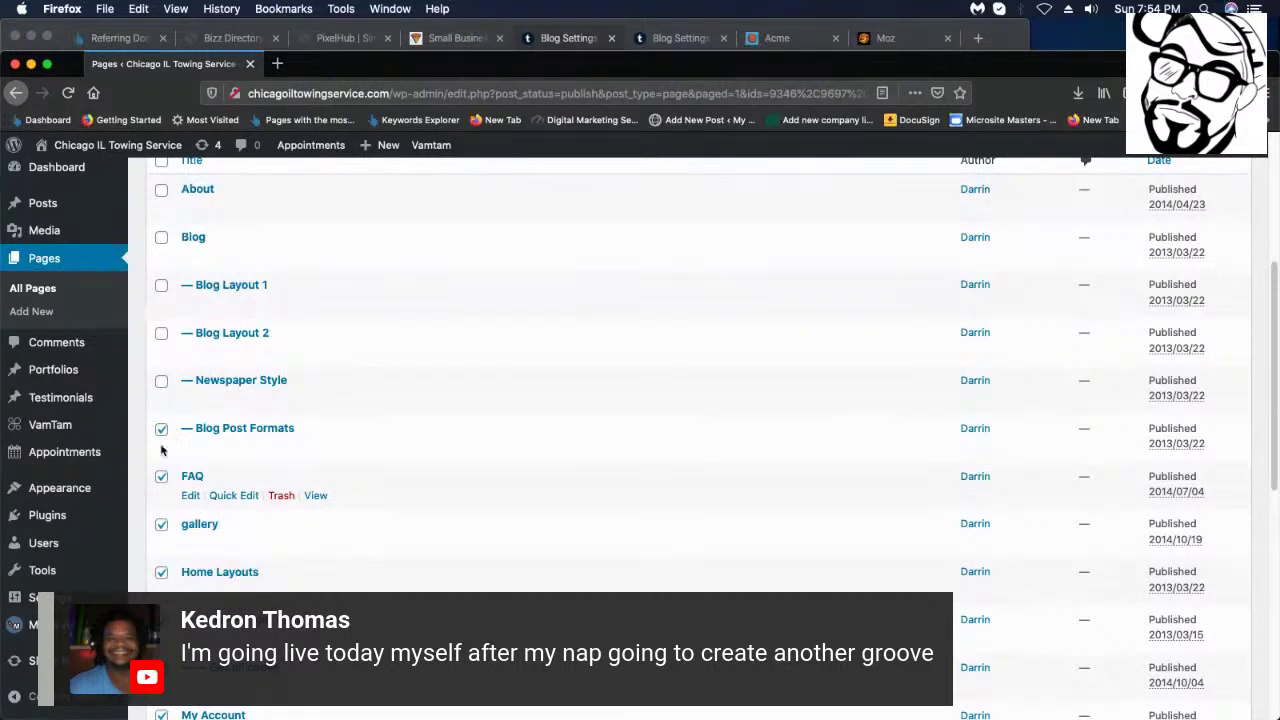
pyautogui.click(161, 431)
pyautogui.click(162, 477)
pyautogui.click(162, 478)
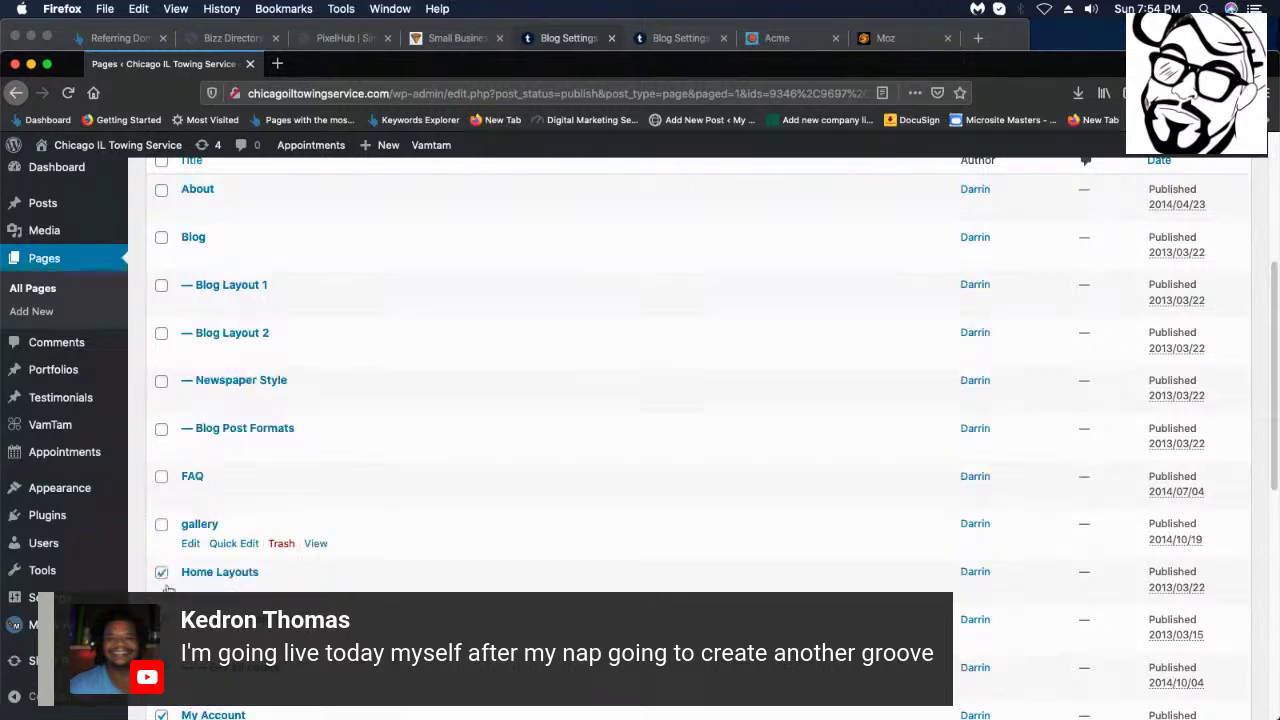
pyautogui.click(160, 572)
# - Trash the remaining checked demo pages
pyautogui.scroll(-3, 212, 482)
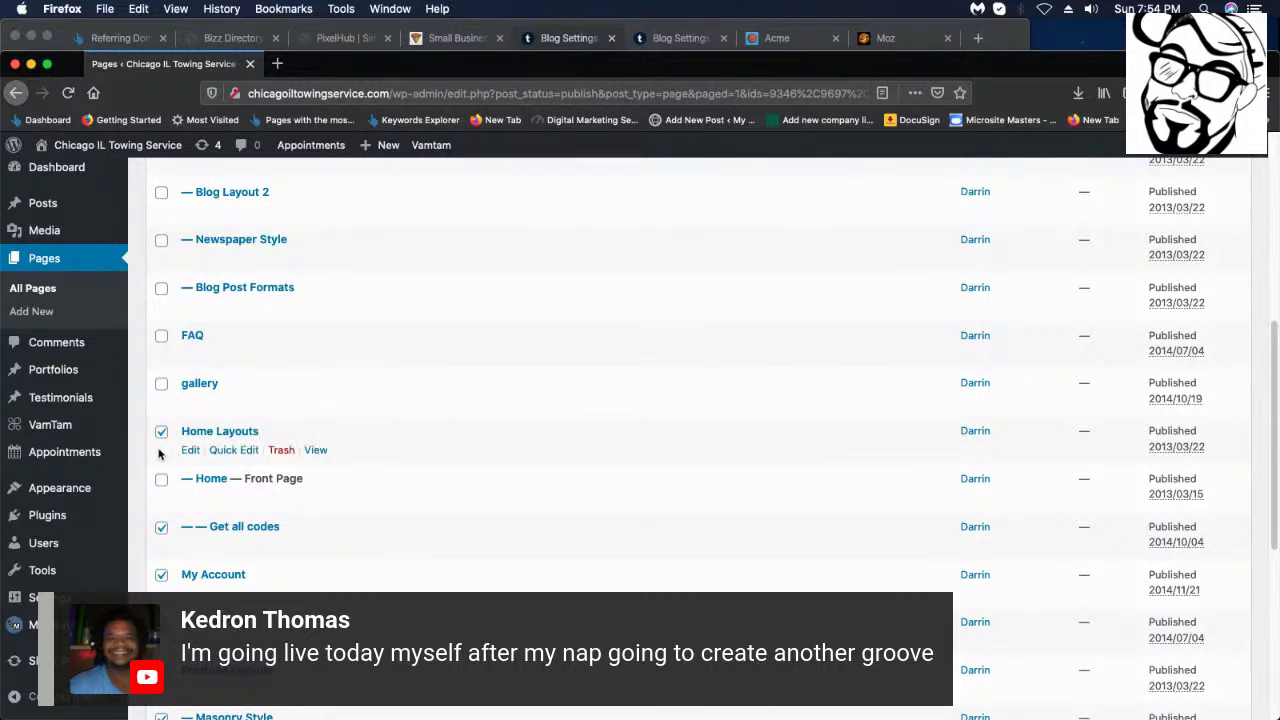
pyautogui.scroll(-5, 178, 560)
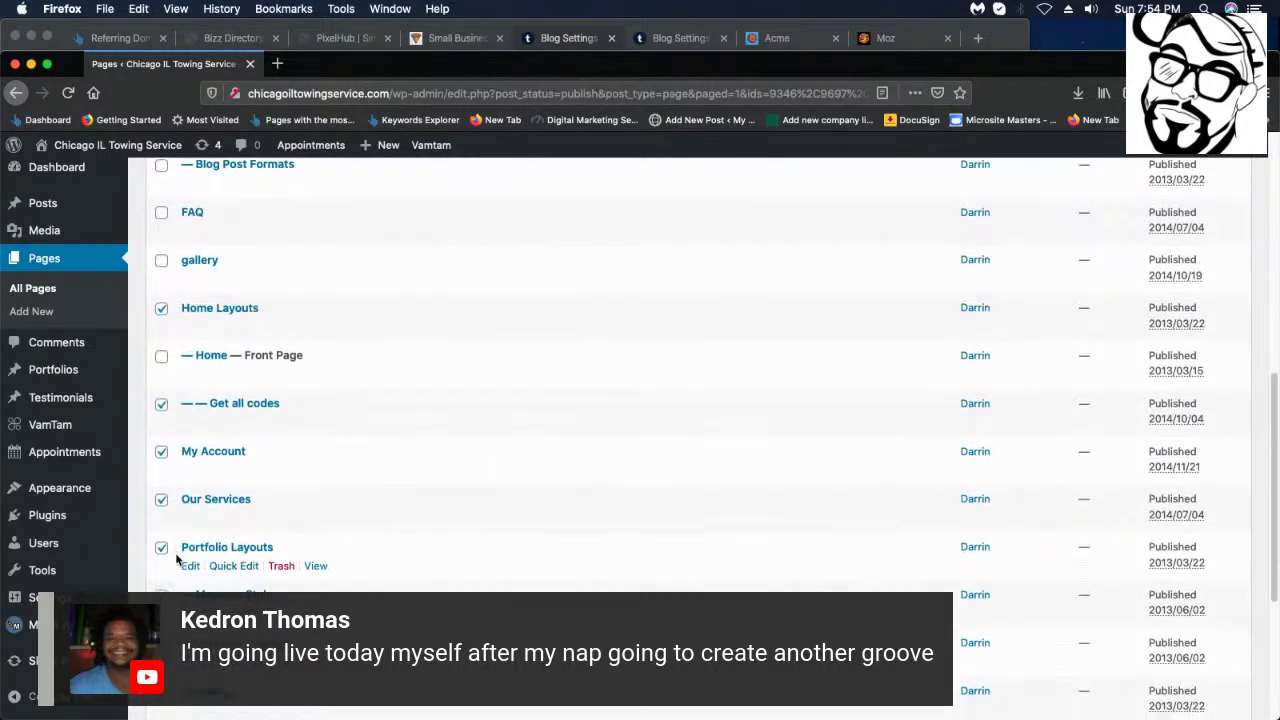
pyautogui.scroll(-1, 176, 557)
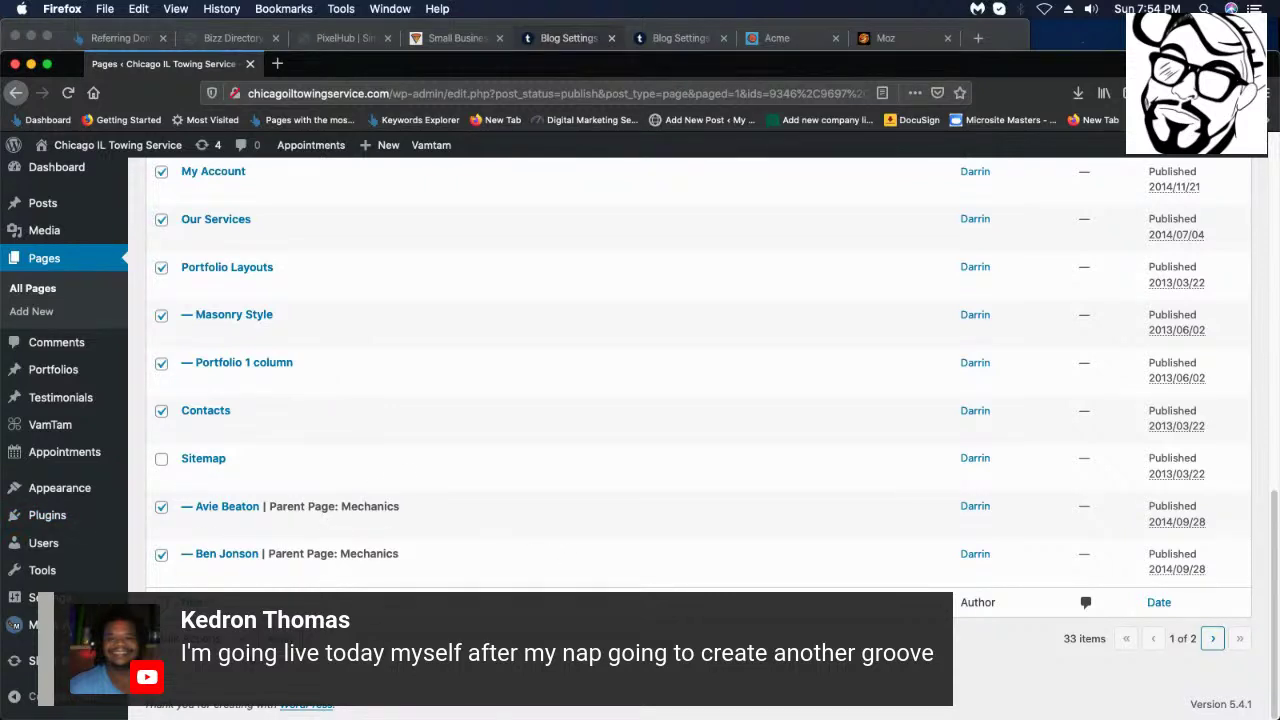
pyautogui.click(275, 638)
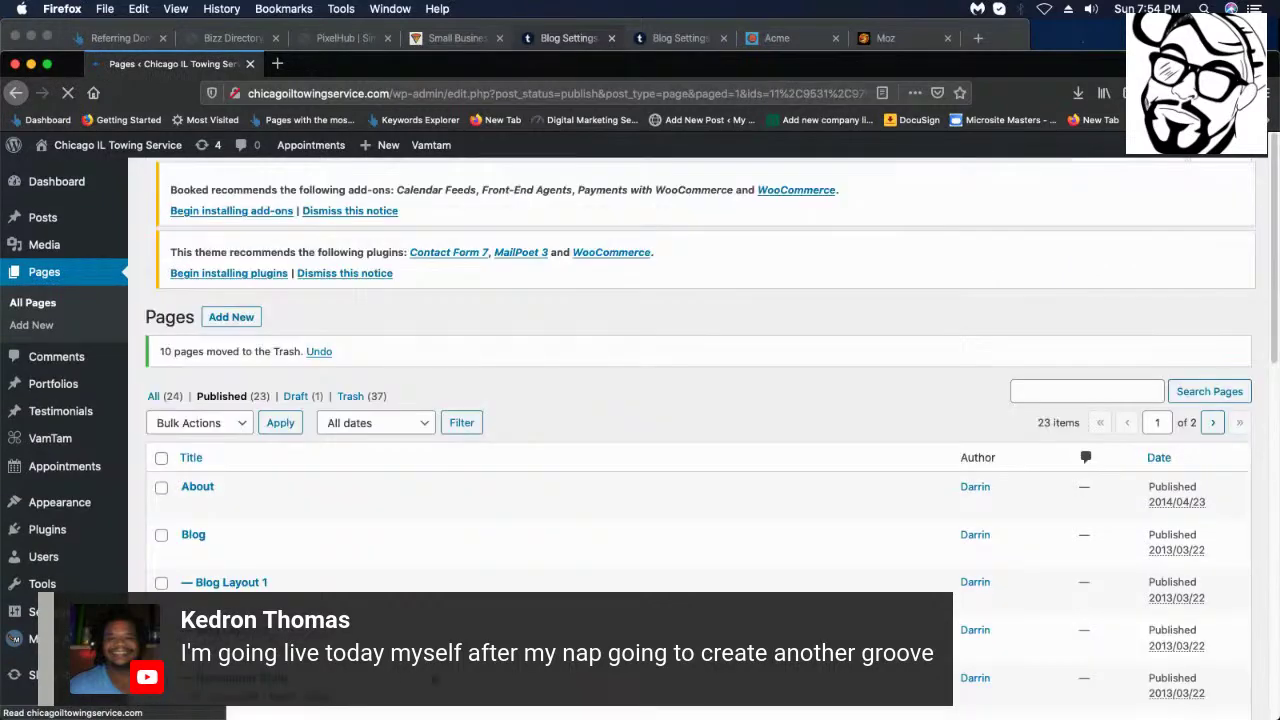
# - Trash the nine checked template and feature demo pages, including Body Top Widget Area, Left Sidebar and Templates
pyautogui.scroll(-8, 394, 449)
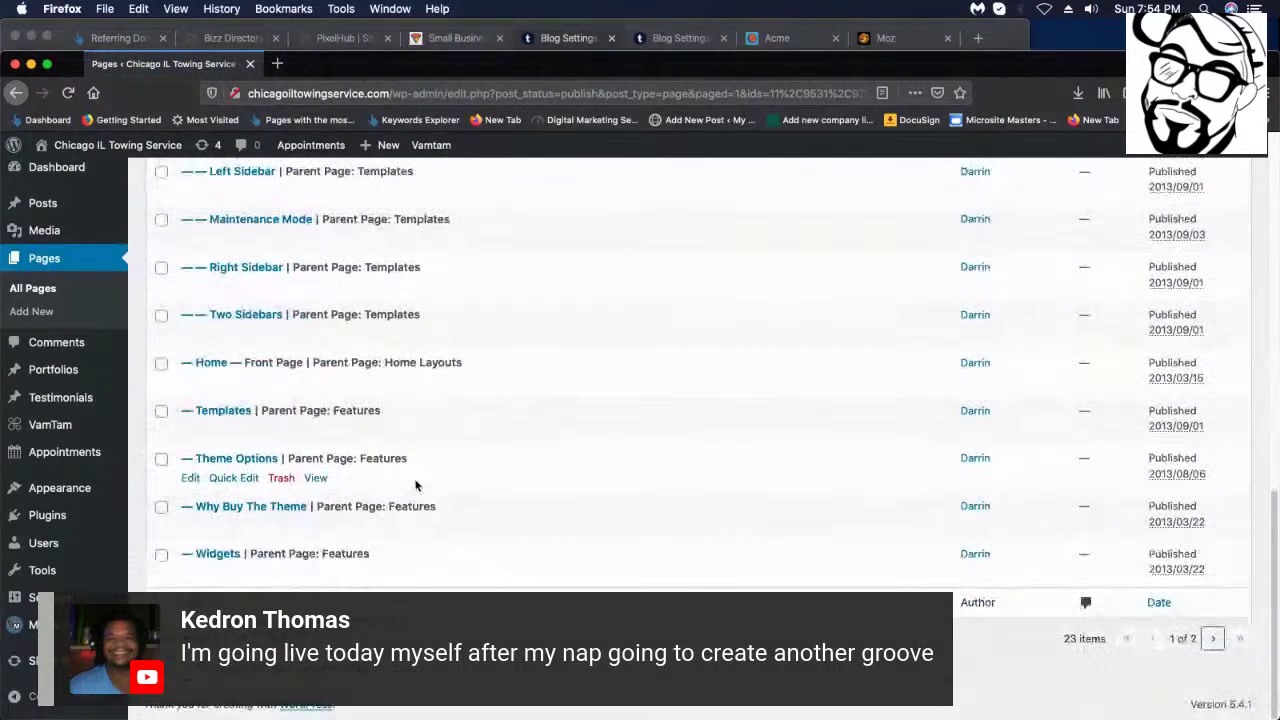
pyautogui.scroll(3, 437, 467)
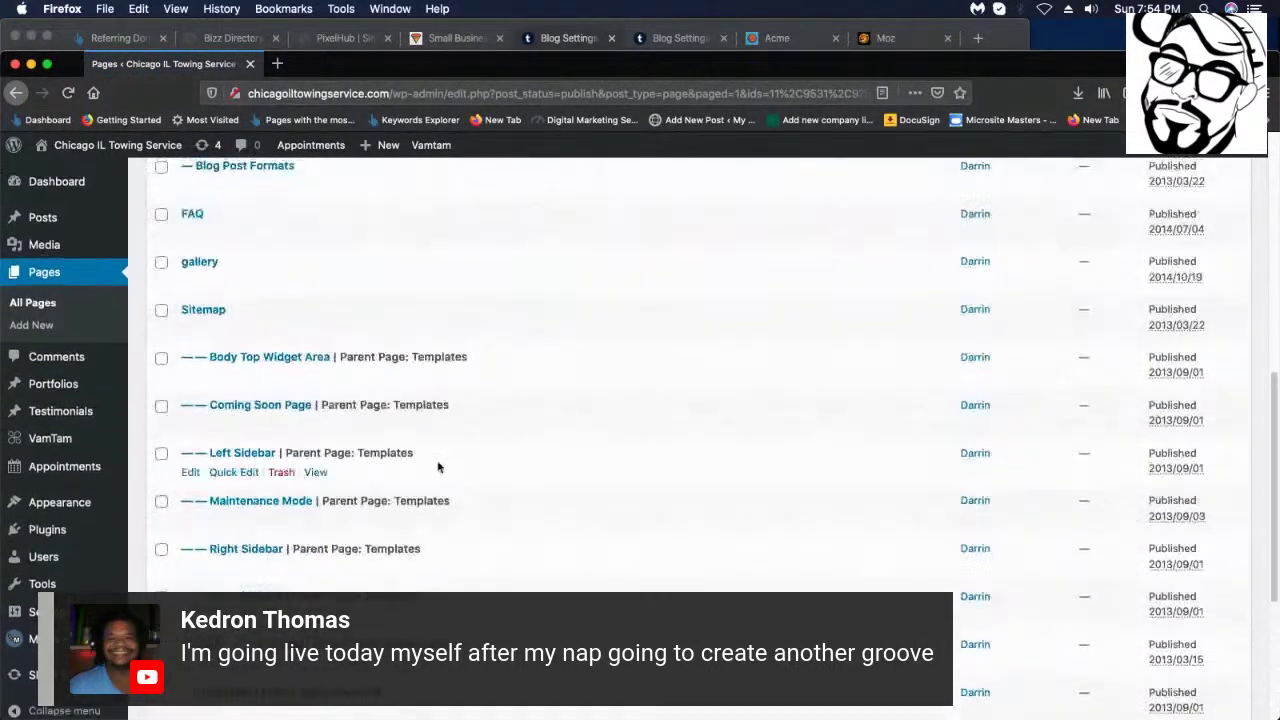
pyautogui.click(161, 360)
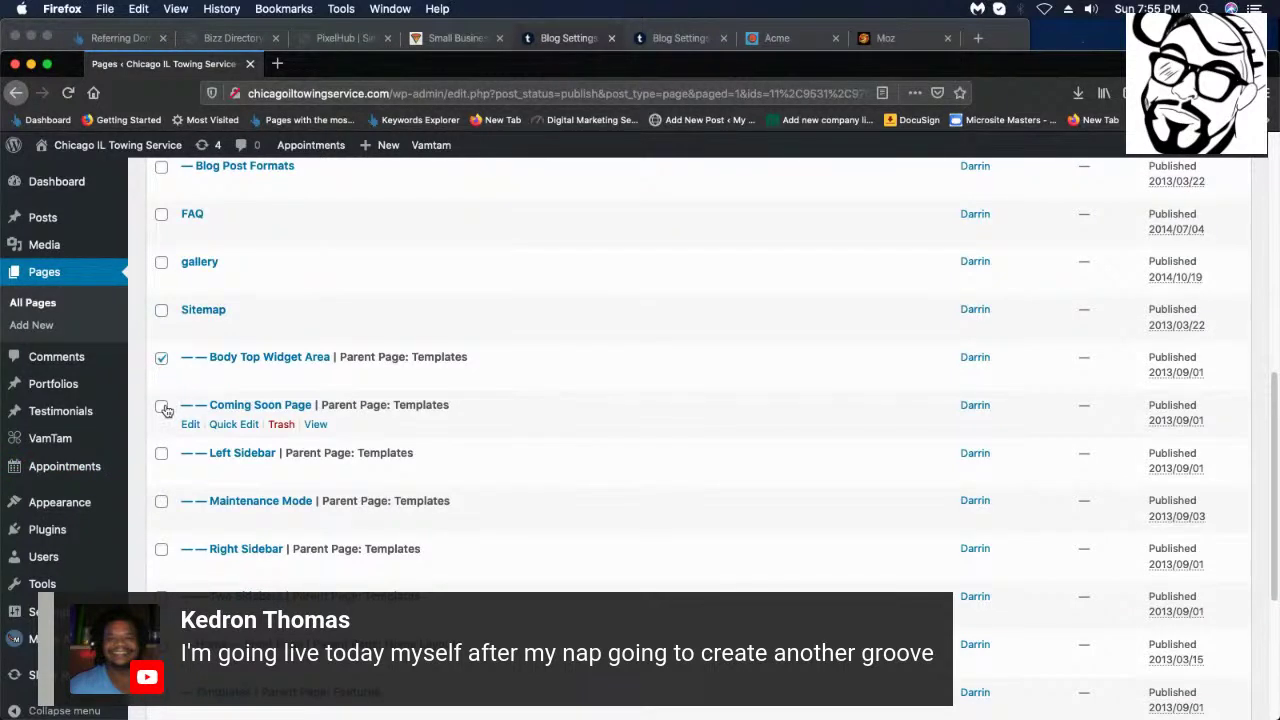
pyautogui.click(162, 453)
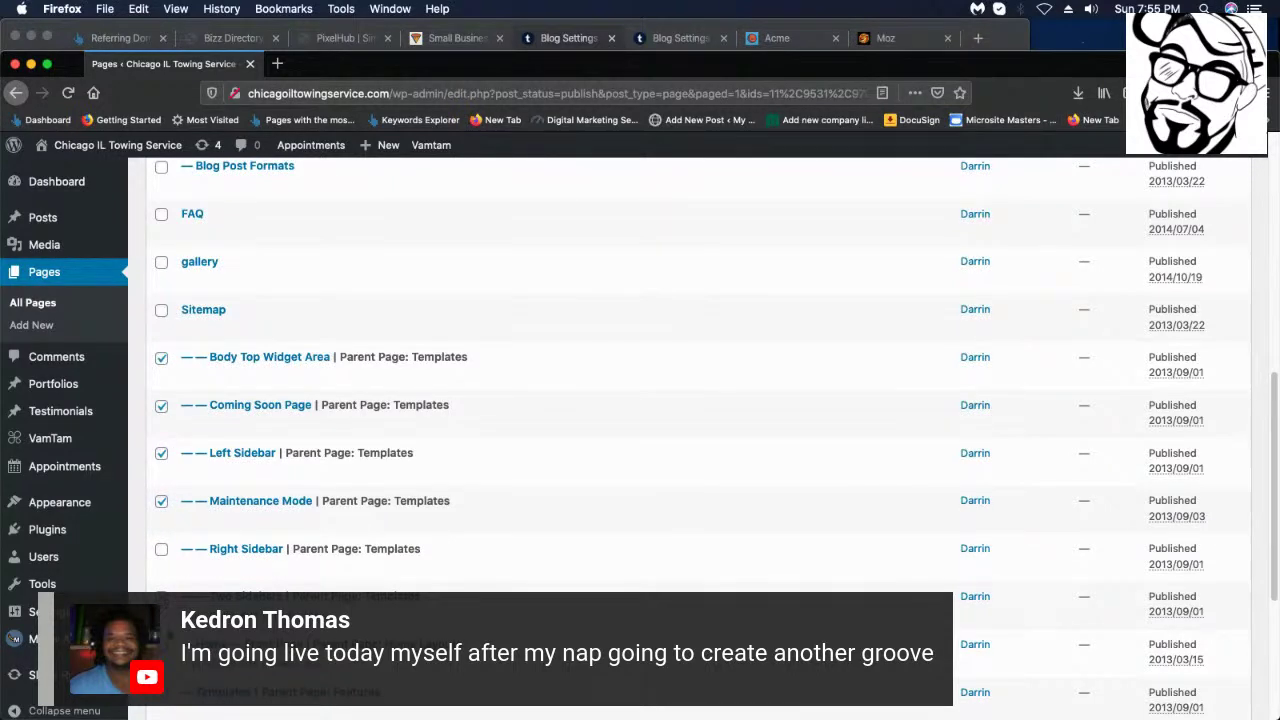
pyautogui.scroll(-2, 640, 450)
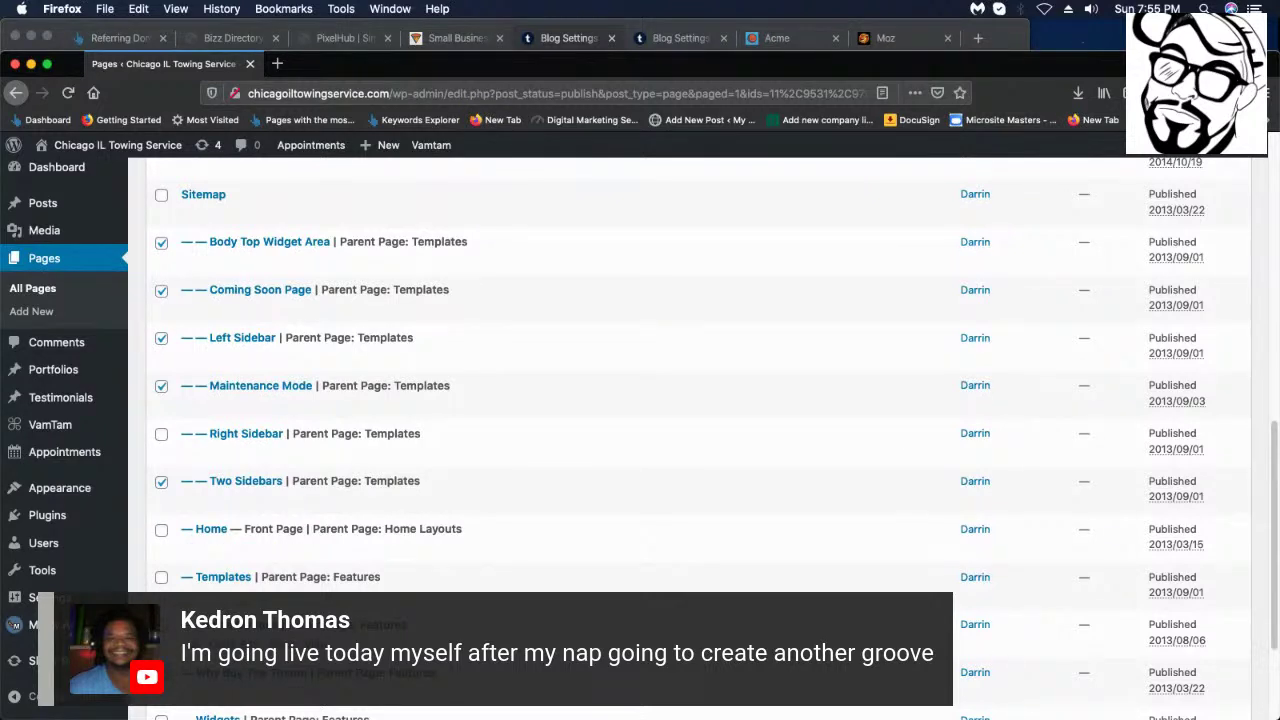
pyautogui.scroll(-2, 169, 585)
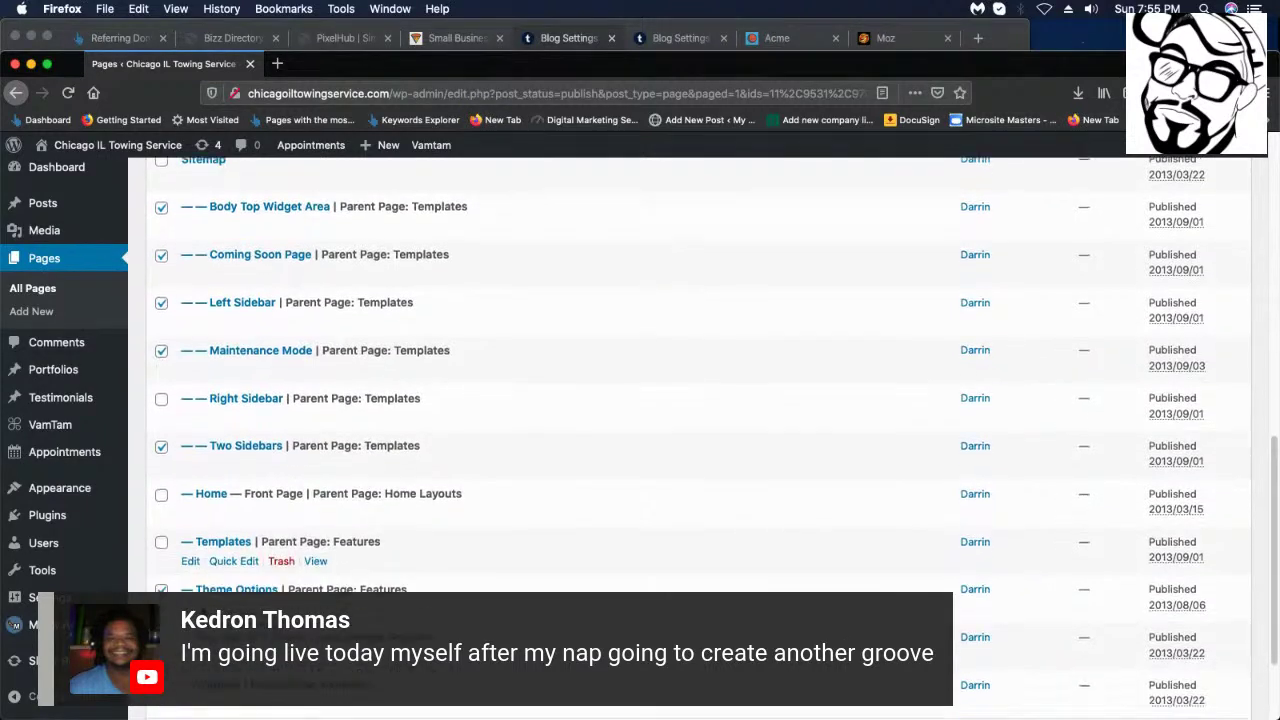
pyautogui.click(161, 501)
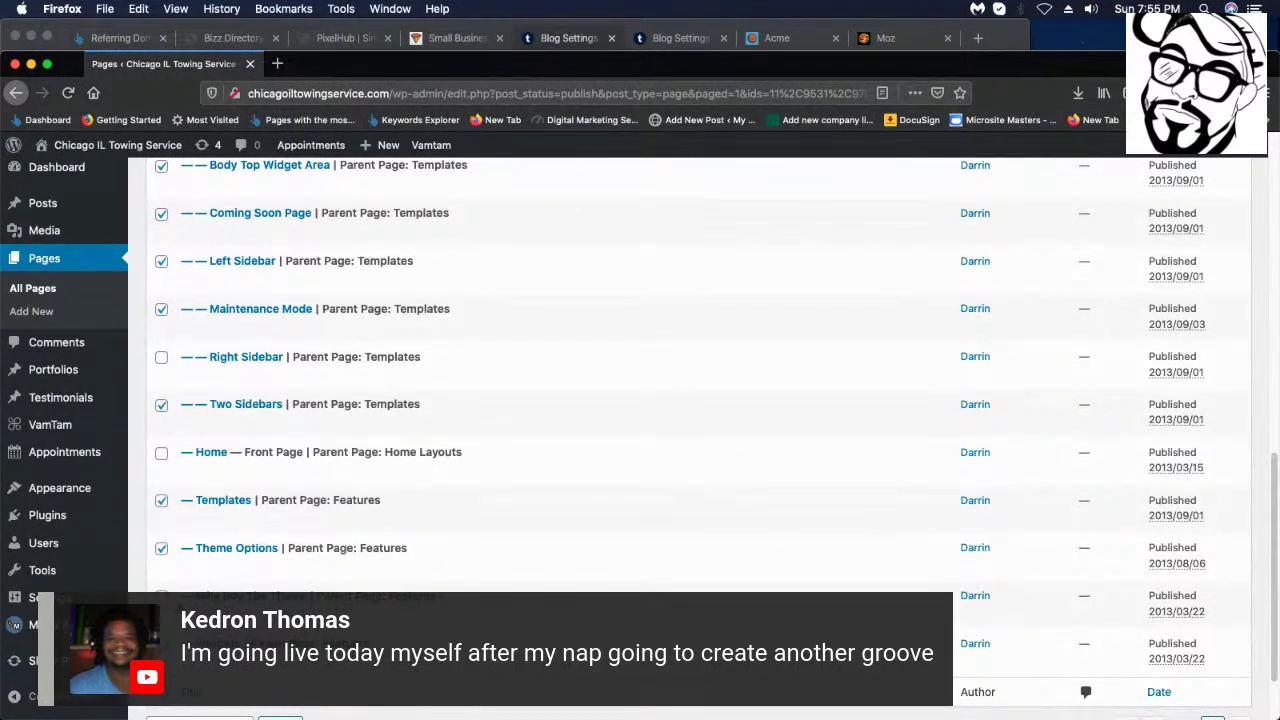
pyautogui.scroll(-2, 640, 400)
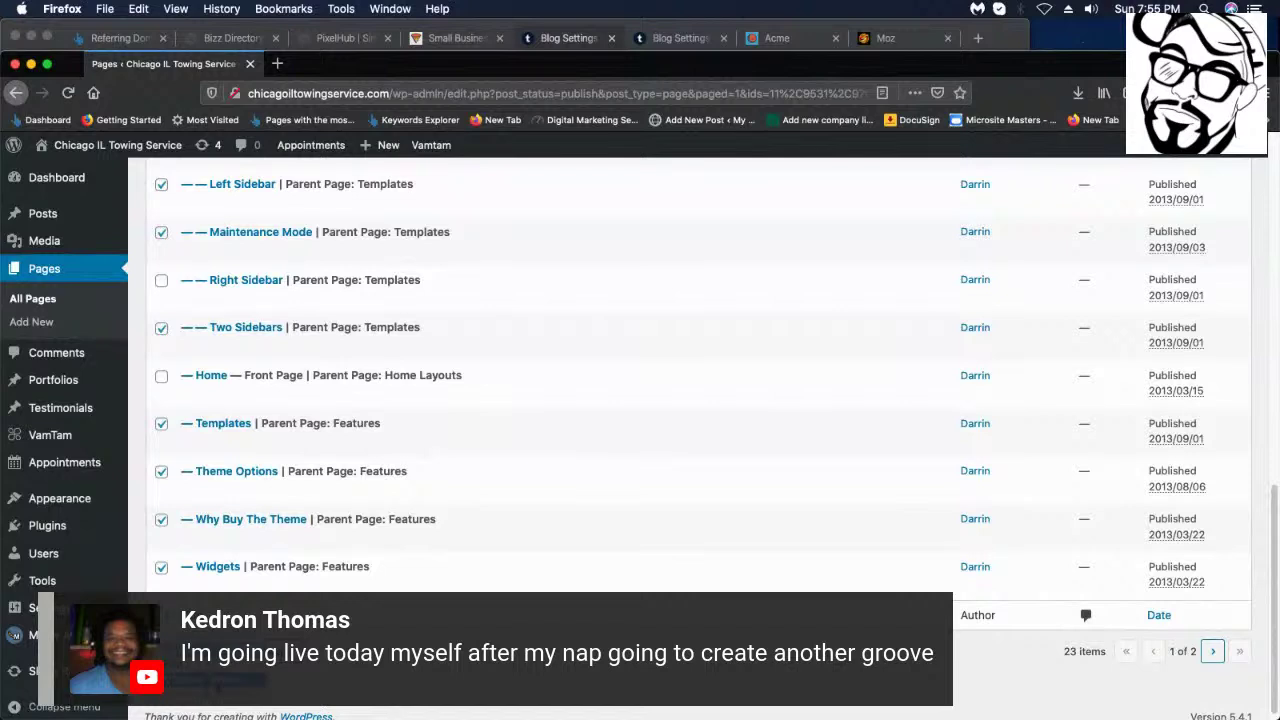
pyautogui.click(1212, 651)
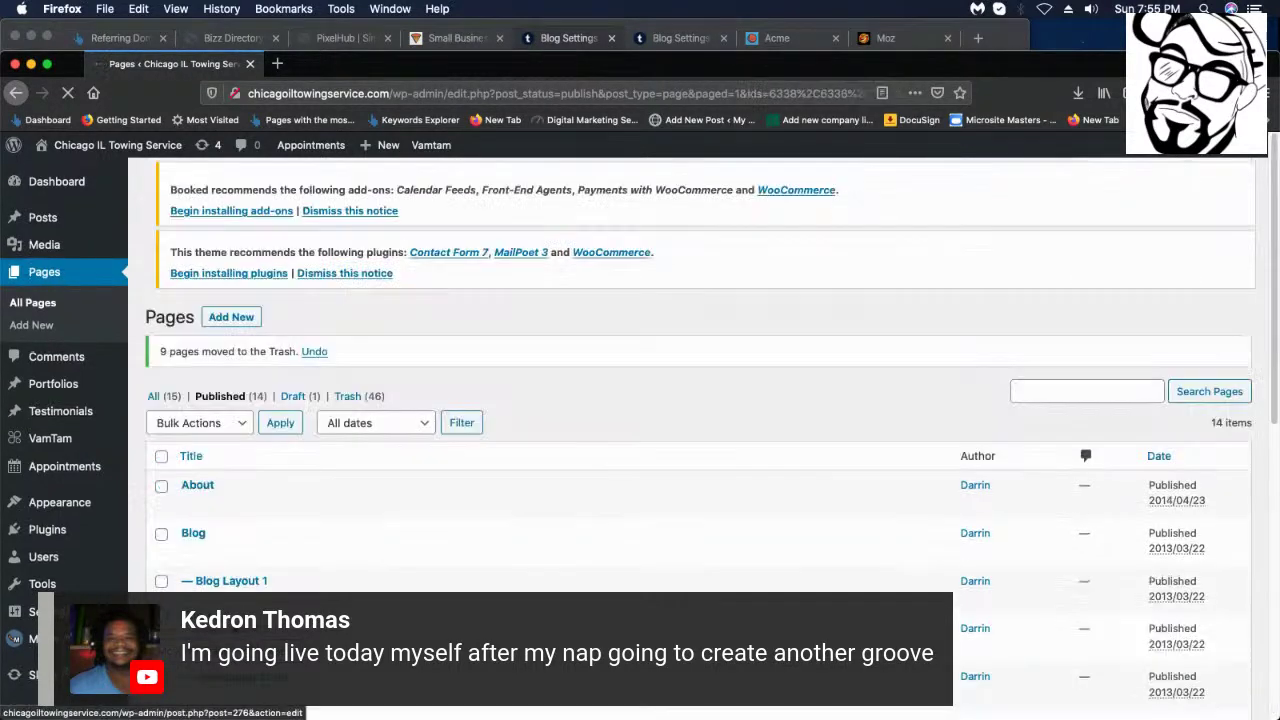
# - Move the four element demo pages, including Right Sidebar and Typography, to the Trash
pyautogui.scroll(-3, 391, 528)
pyautogui.scroll(-5, 155, 470)
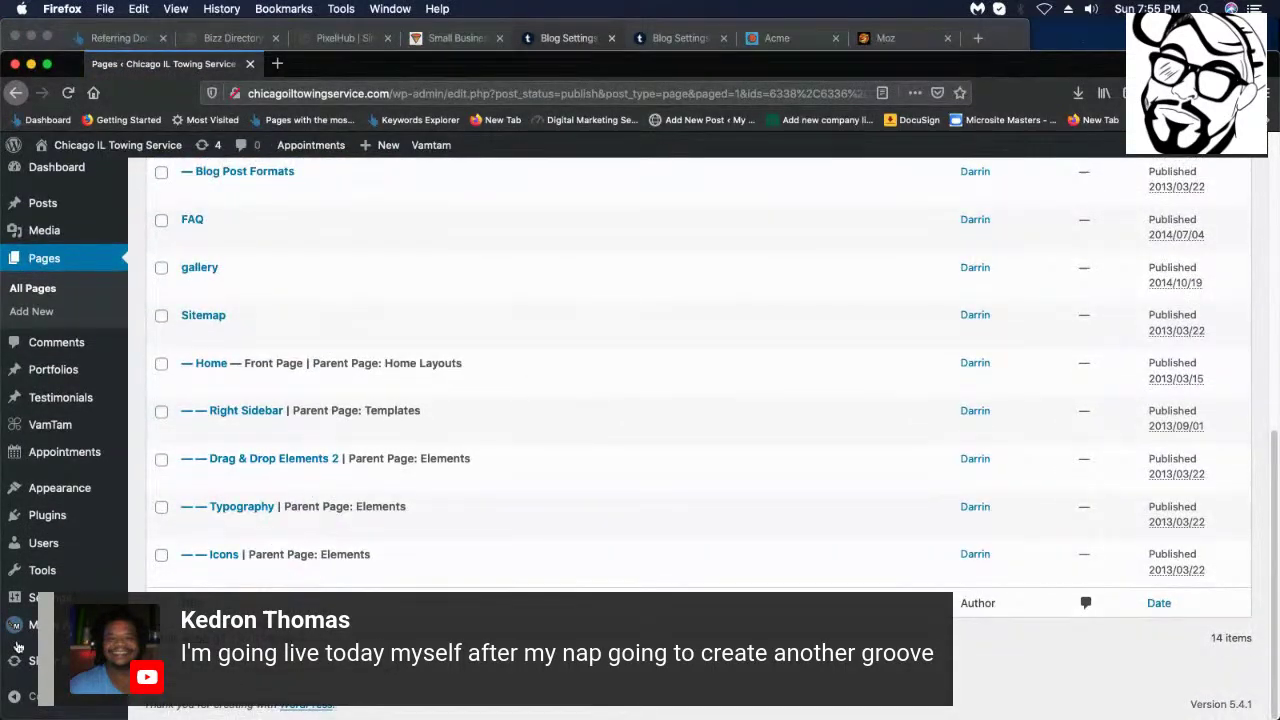
pyautogui.click(162, 412)
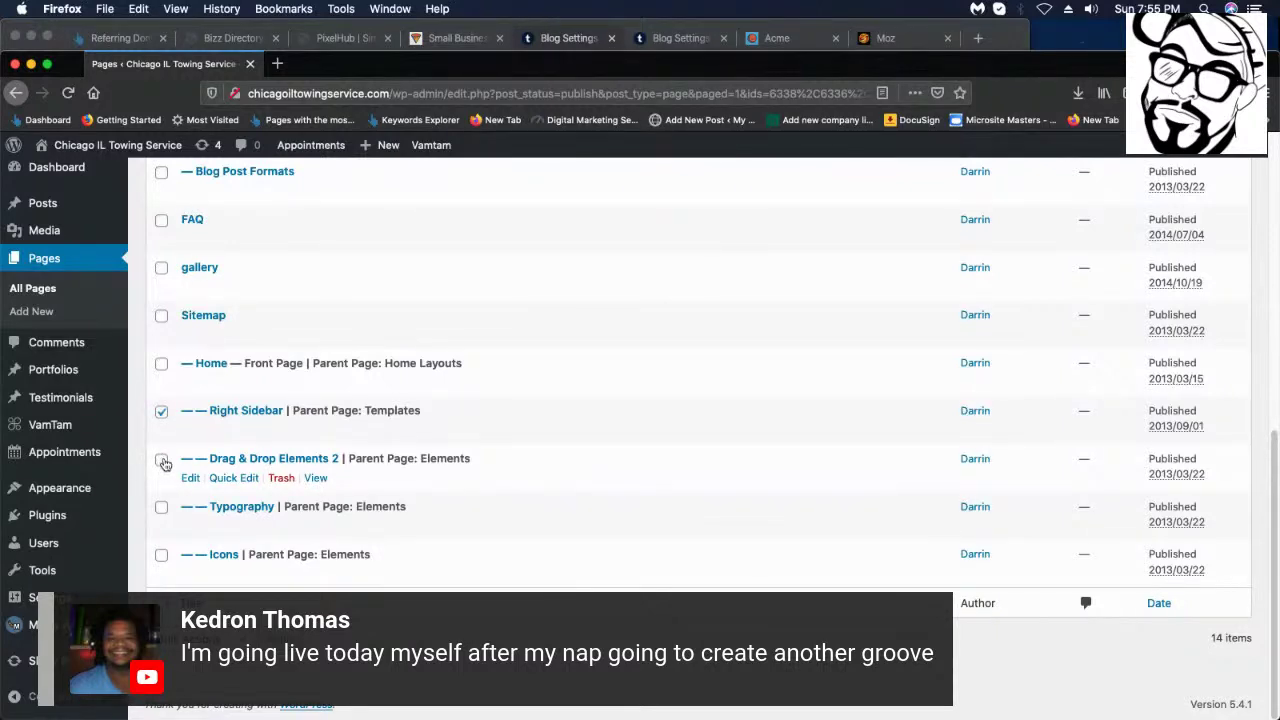
pyautogui.click(162, 506)
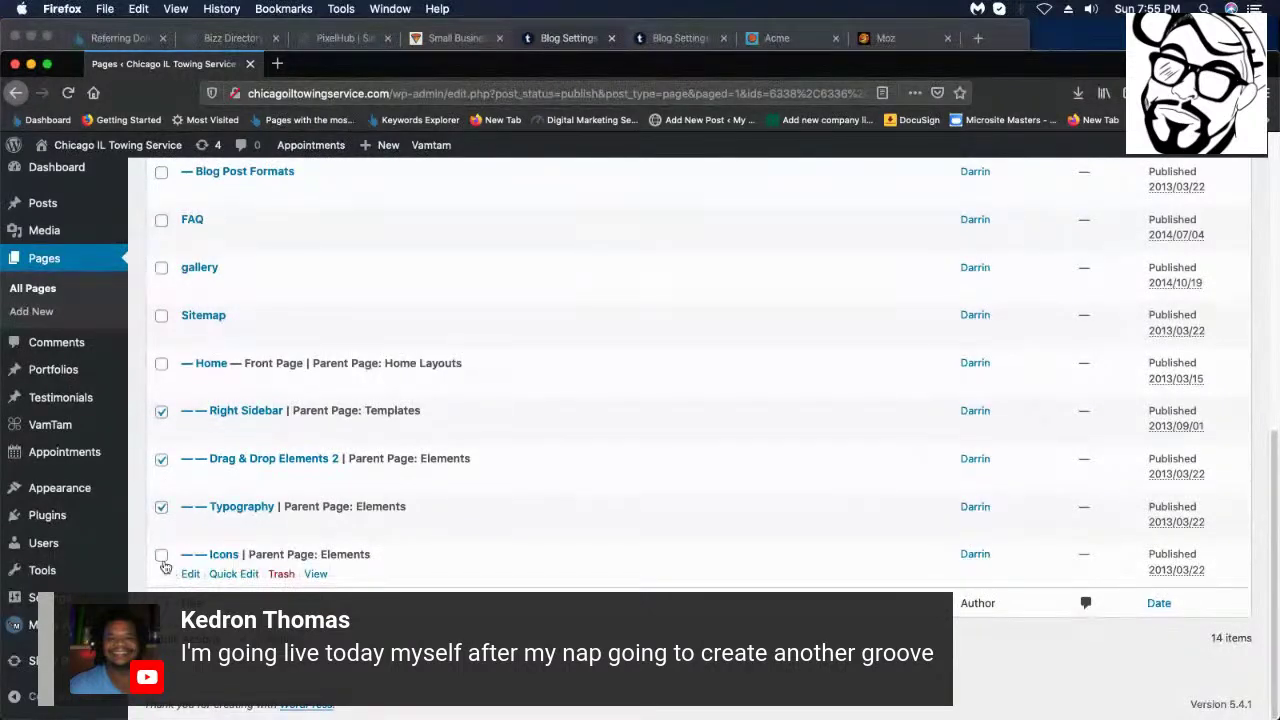
pyautogui.scroll(10, 163, 566)
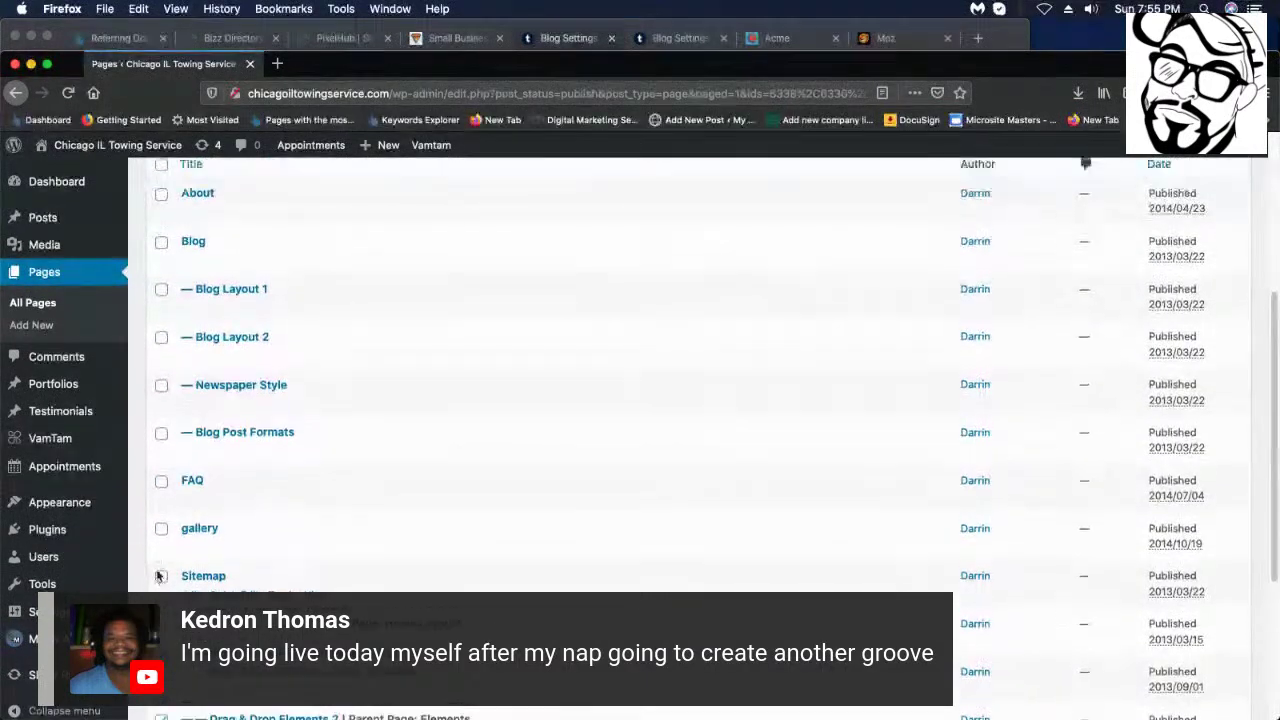
pyautogui.click(214, 434)
pyautogui.click(210, 457)
pyautogui.click(278, 432)
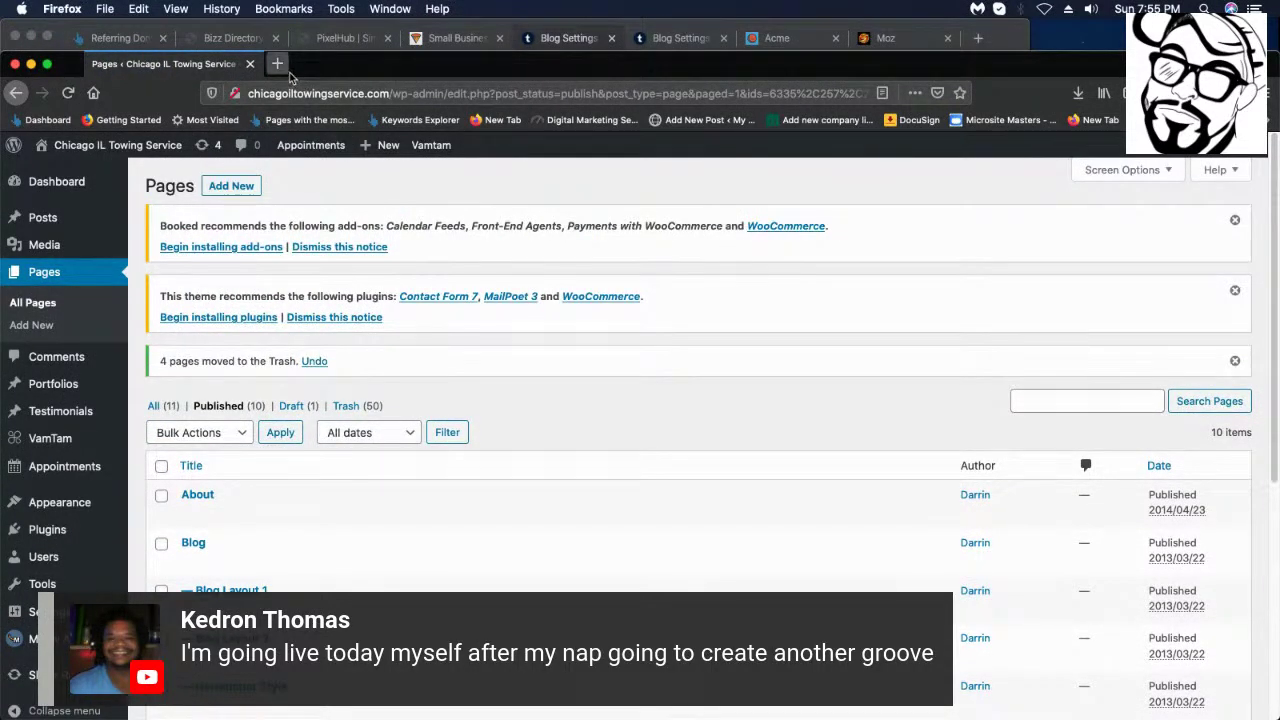
# - Open the live site's homepage in a new tab
pyautogui.moveTo(100, 146)
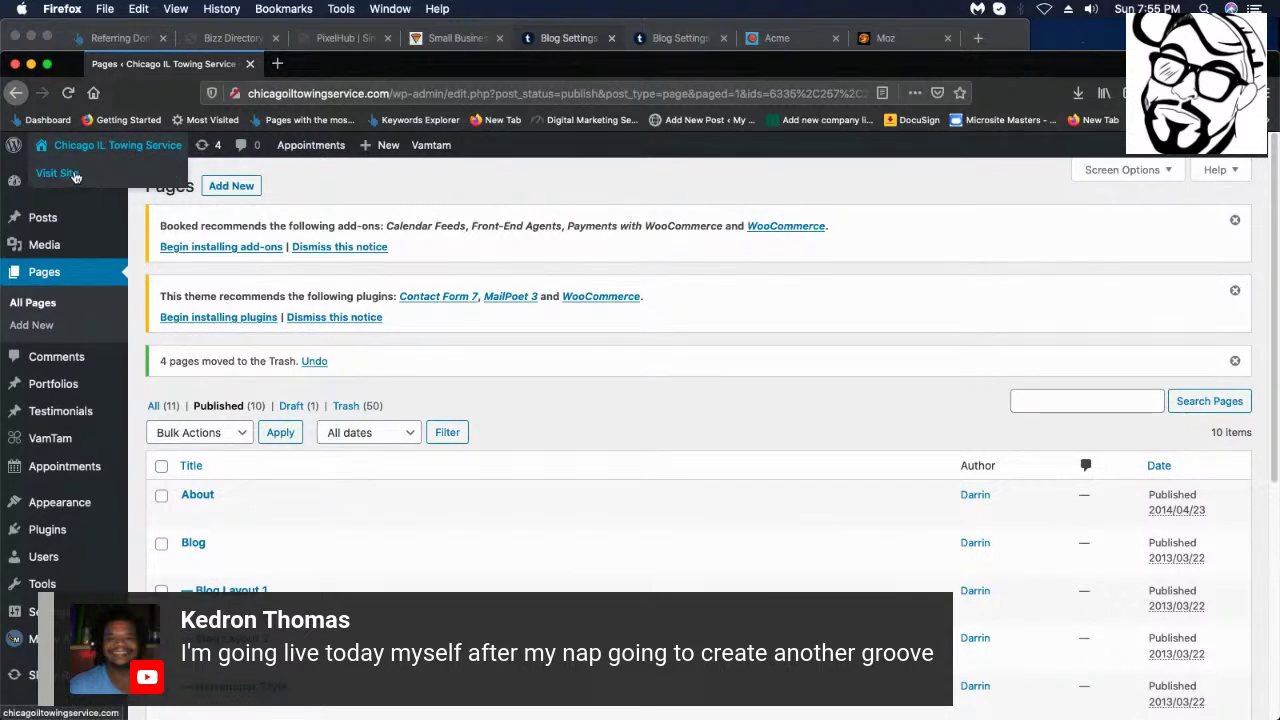
pyautogui.rightClick(74, 170)
pyautogui.click(146, 178)
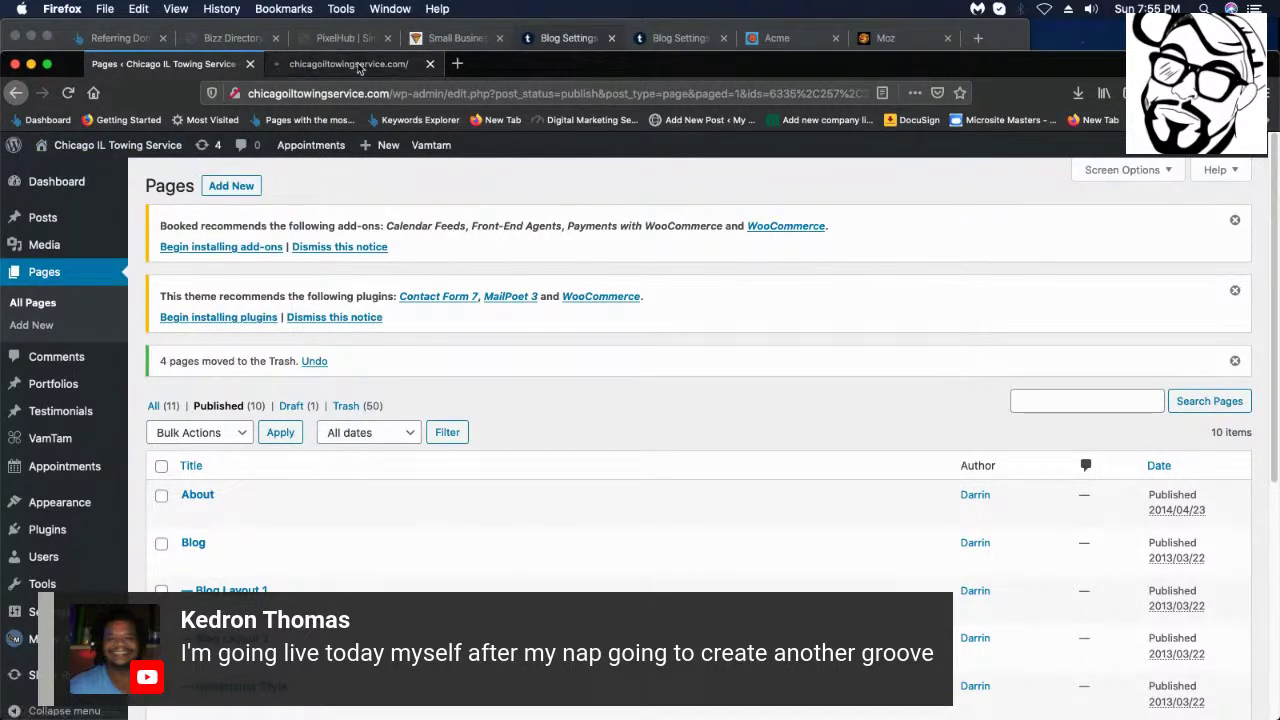
pyautogui.click(361, 68)
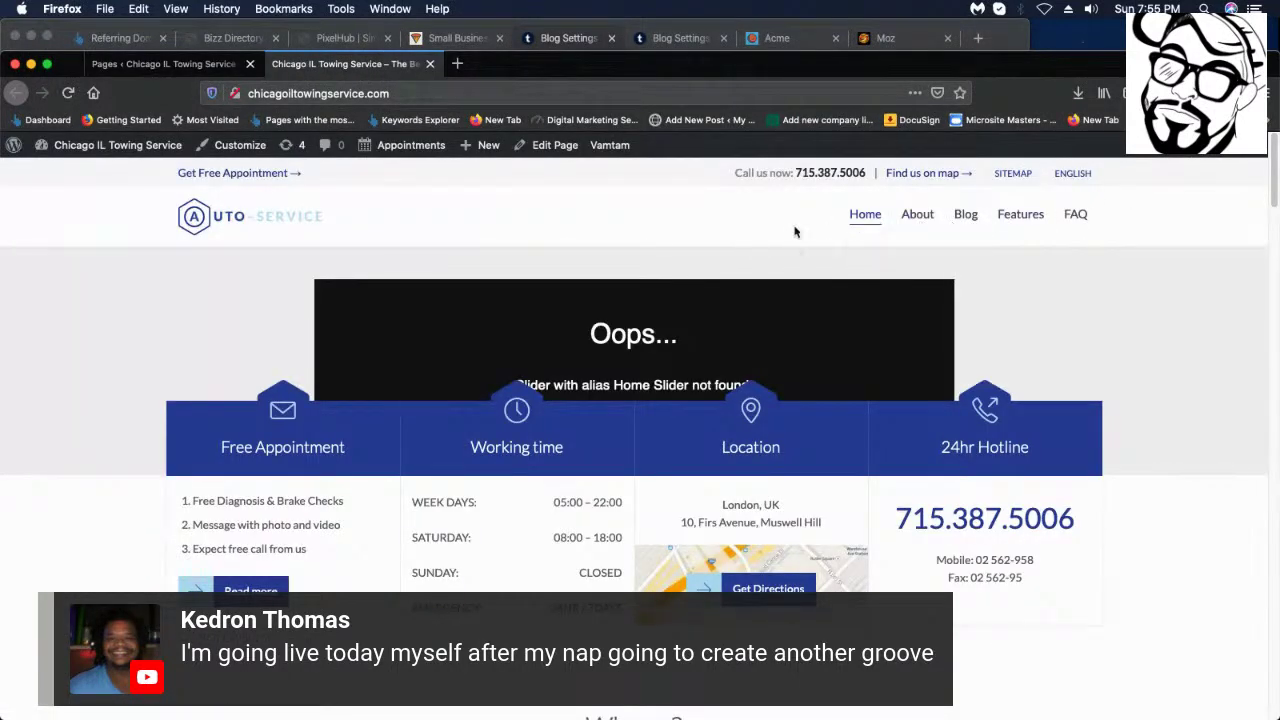
# - Preview the Newspaper Style and Blog Layout 1 demo pages from the Blog menu
pyautogui.moveTo(943, 228)
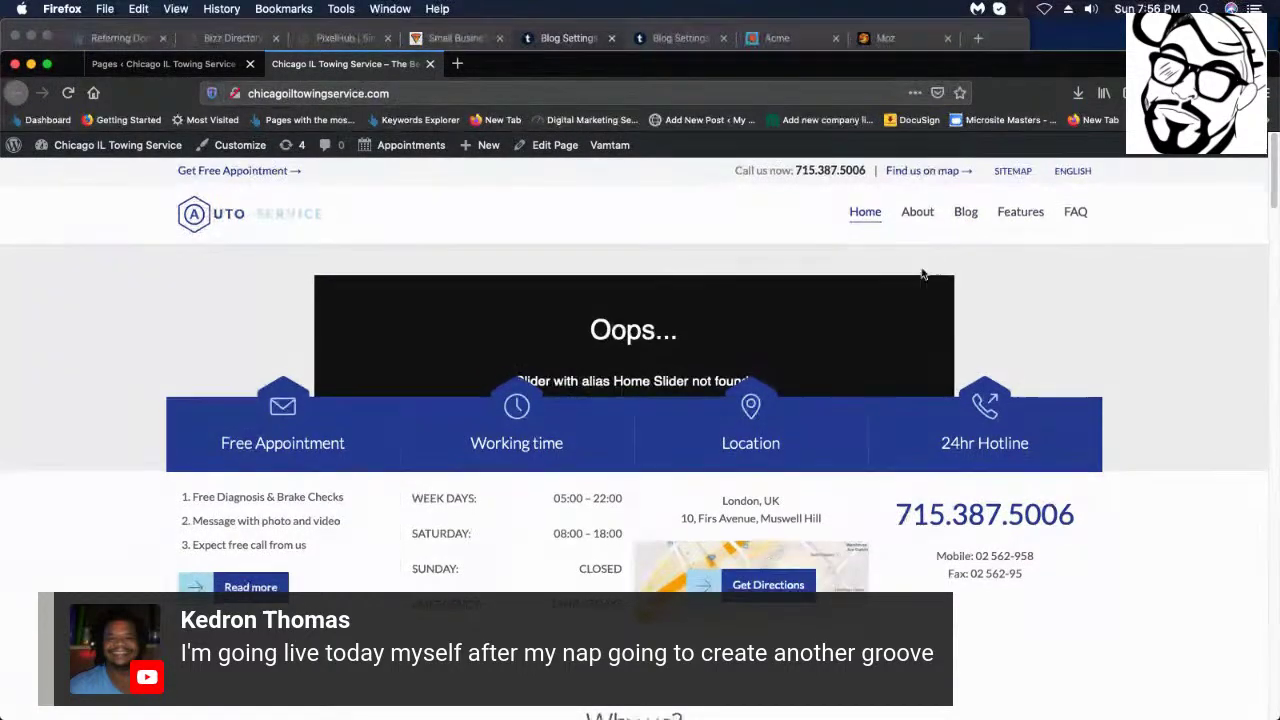
pyautogui.scroll(-1, 940, 240)
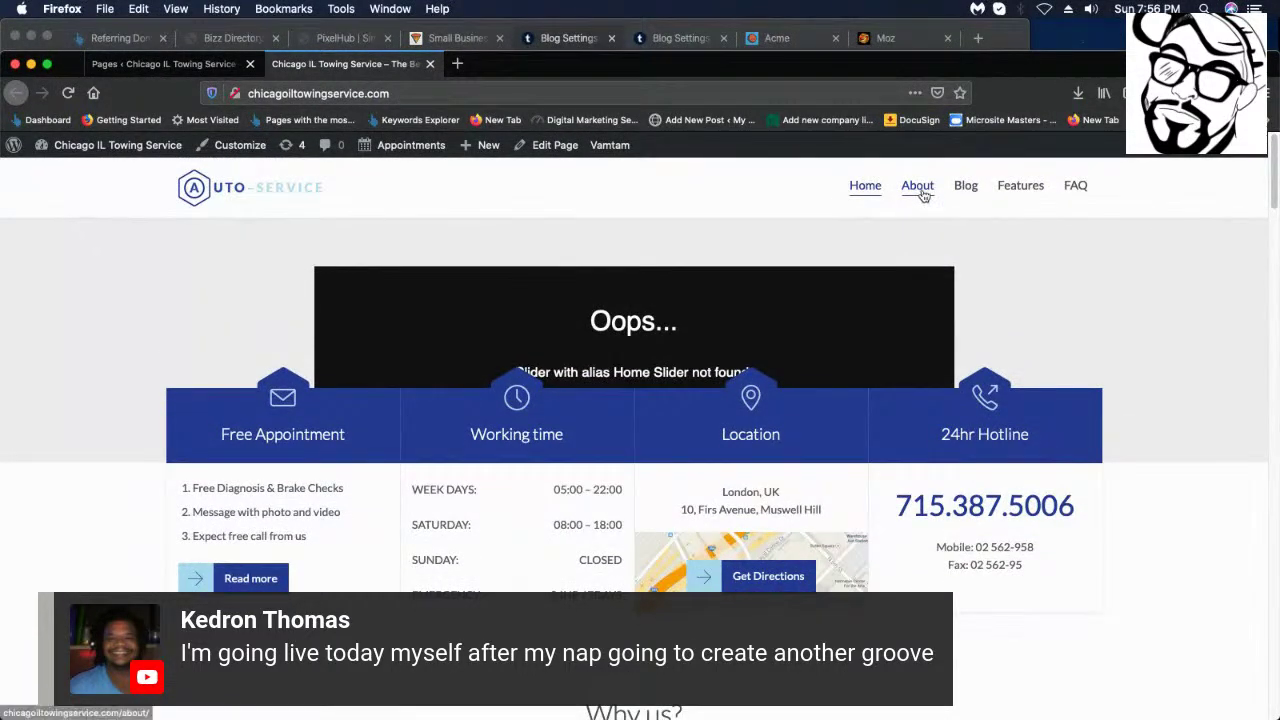
pyautogui.moveTo(976, 188)
pyautogui.click(990, 228)
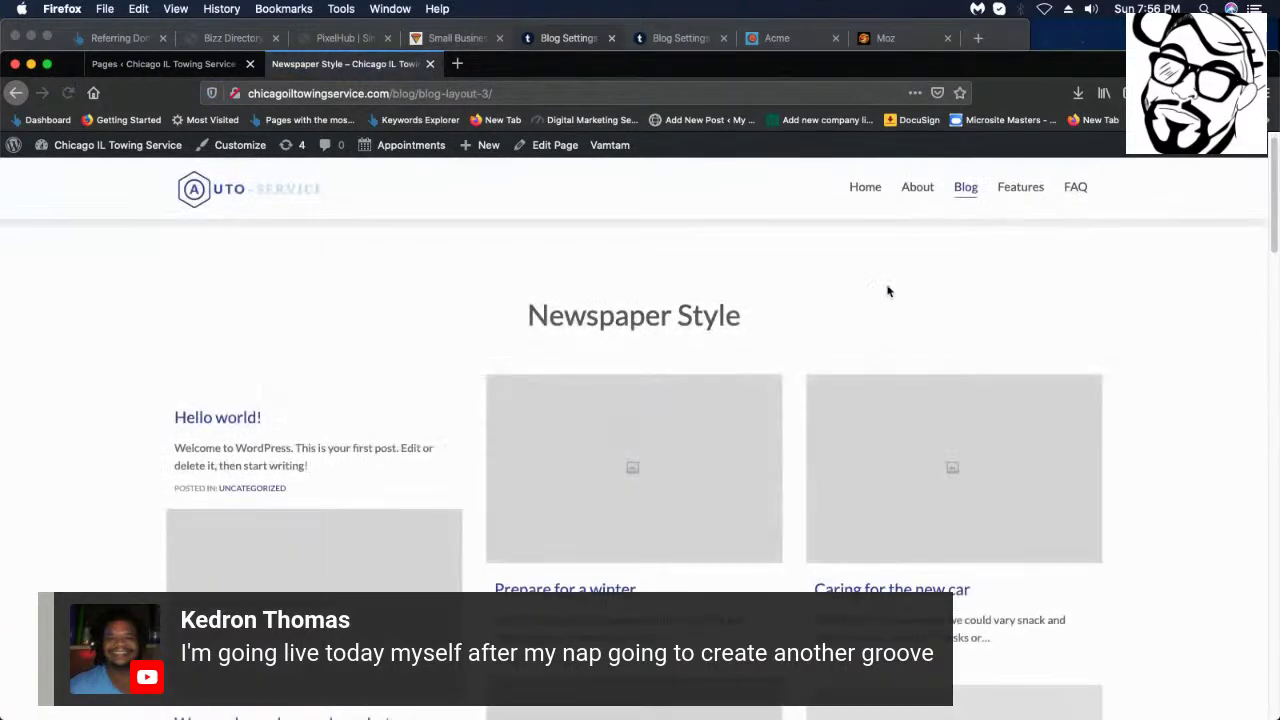
pyautogui.scroll(-10, 931, 421)
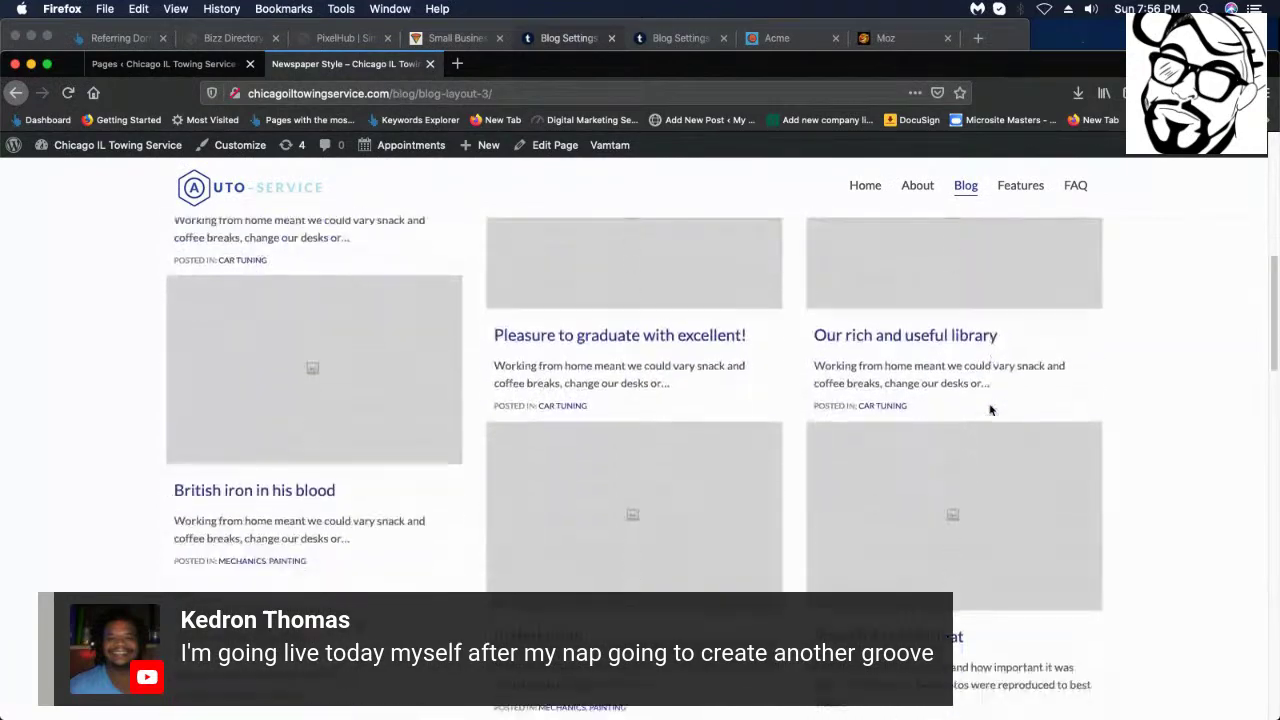
pyautogui.scroll(-8, 988, 406)
pyautogui.scroll(12, 944, 446)
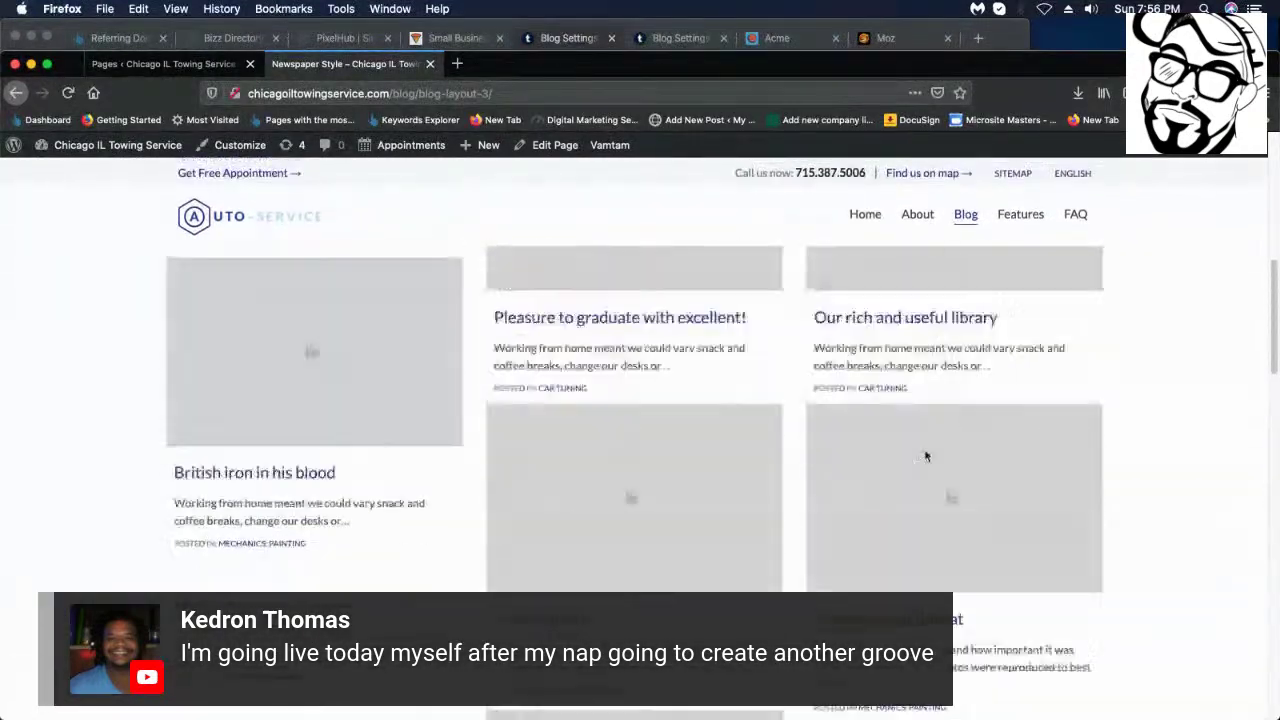
pyautogui.moveTo(966, 214)
pyautogui.click(993, 292)
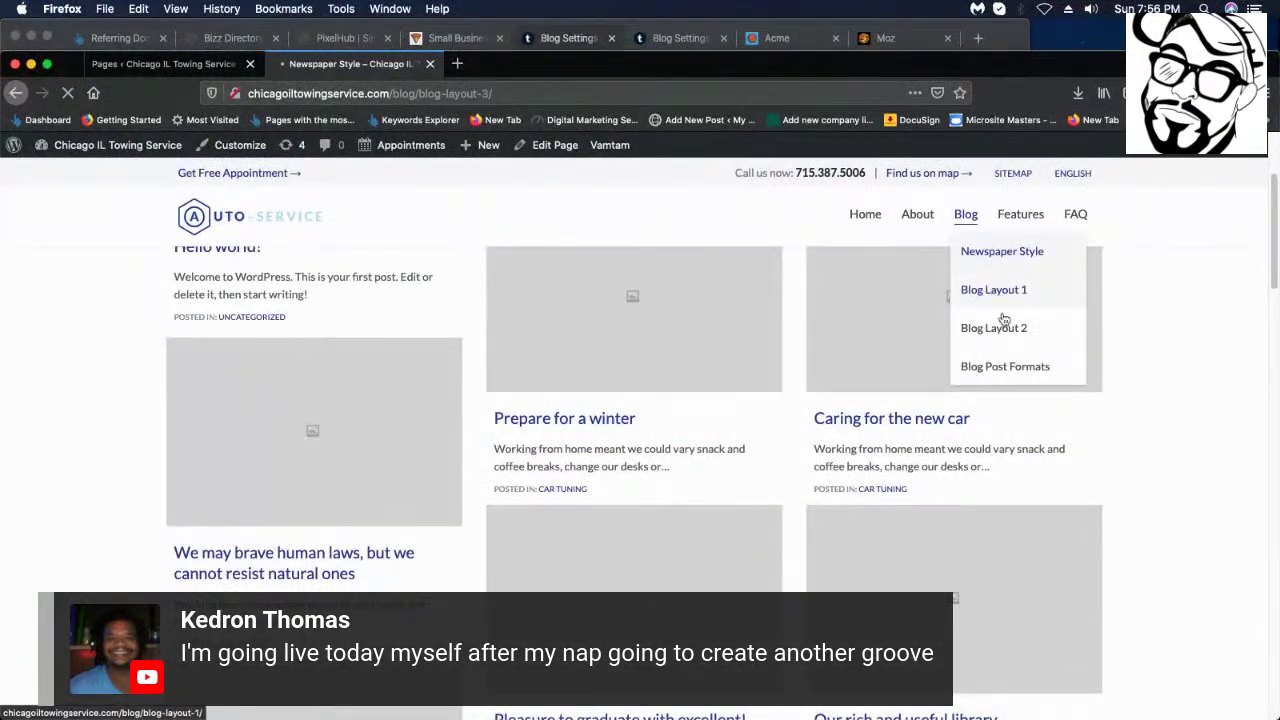
pyautogui.scroll(-5, 834, 437)
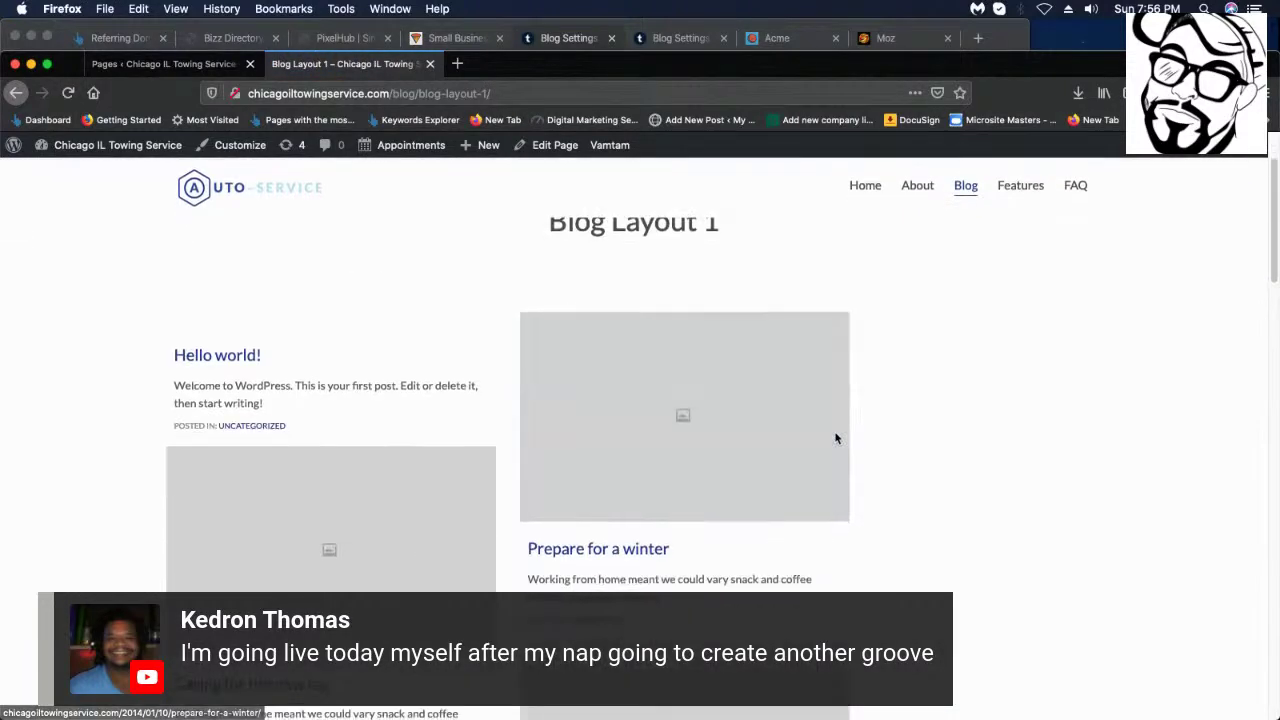
pyautogui.scroll(-10, 820, 440)
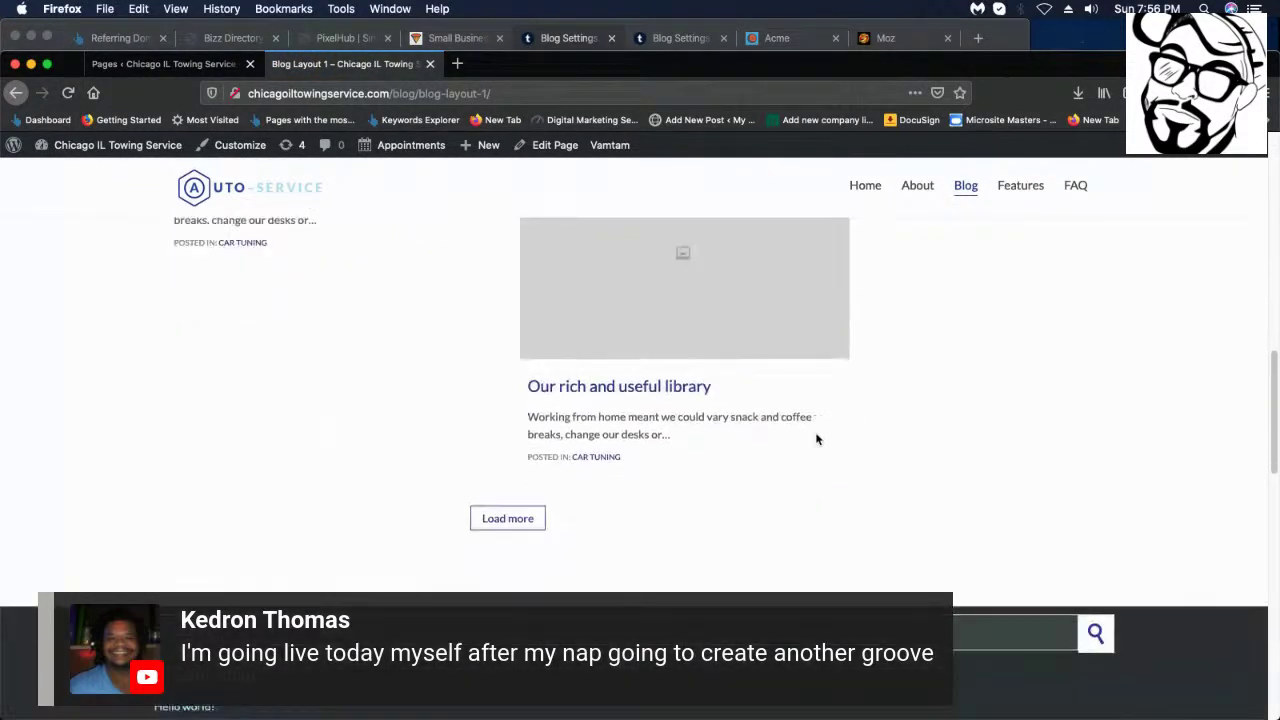
pyautogui.scroll(4, 938, 277)
# - Preview the Blog Layout 2 demo page, then return to the admin Pages list
pyautogui.moveTo(968, 237)
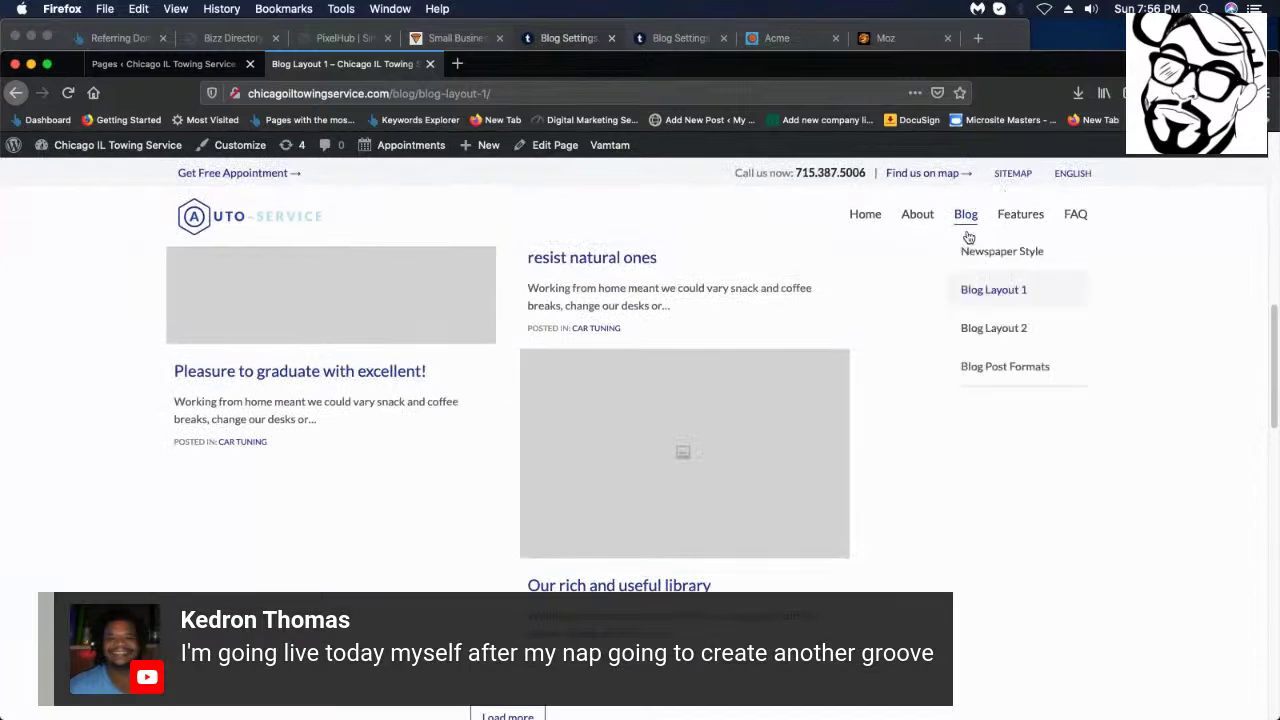
pyautogui.click(982, 334)
pyautogui.scroll(-15, 893, 396)
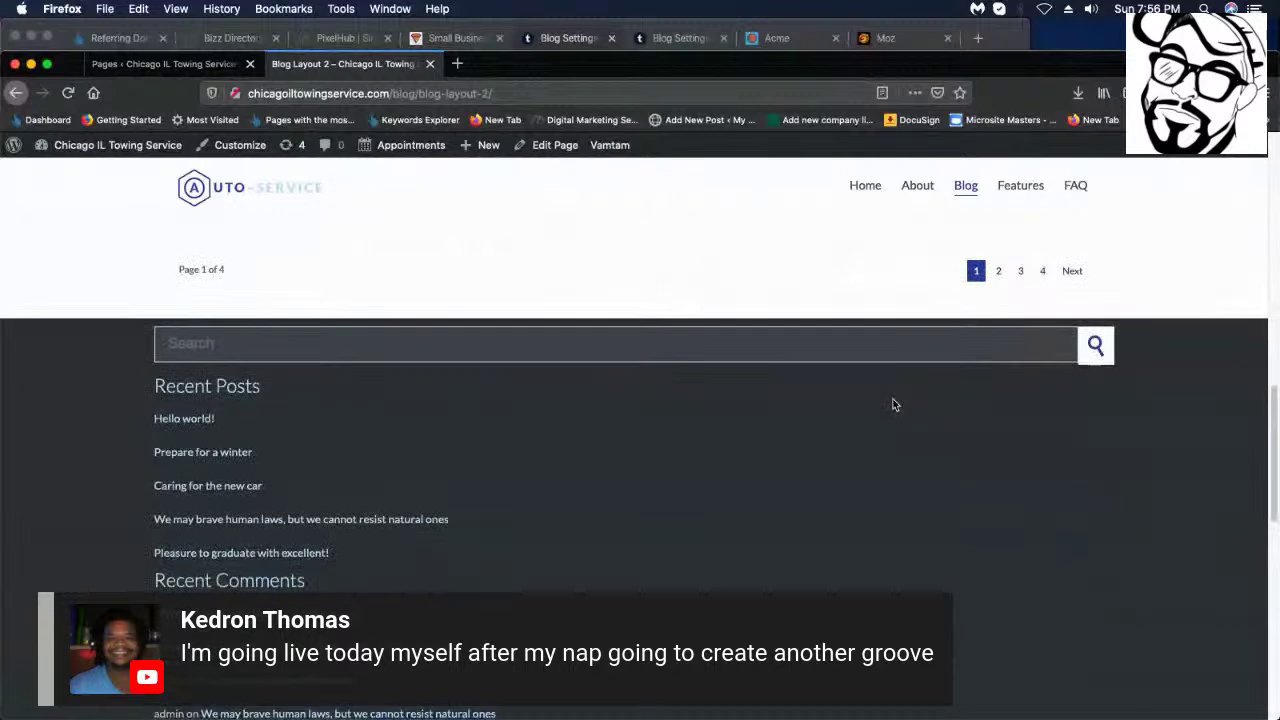
pyautogui.scroll(15, 893, 404)
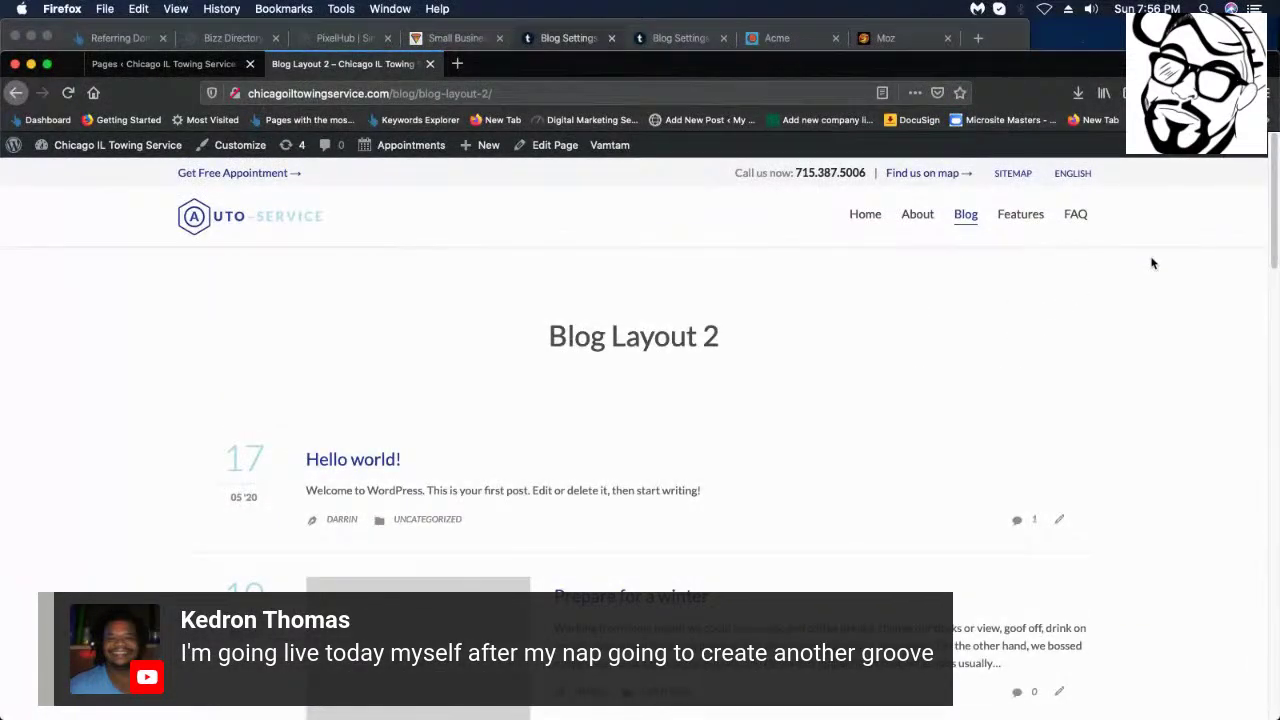
pyautogui.scroll(-5, 1017, 217)
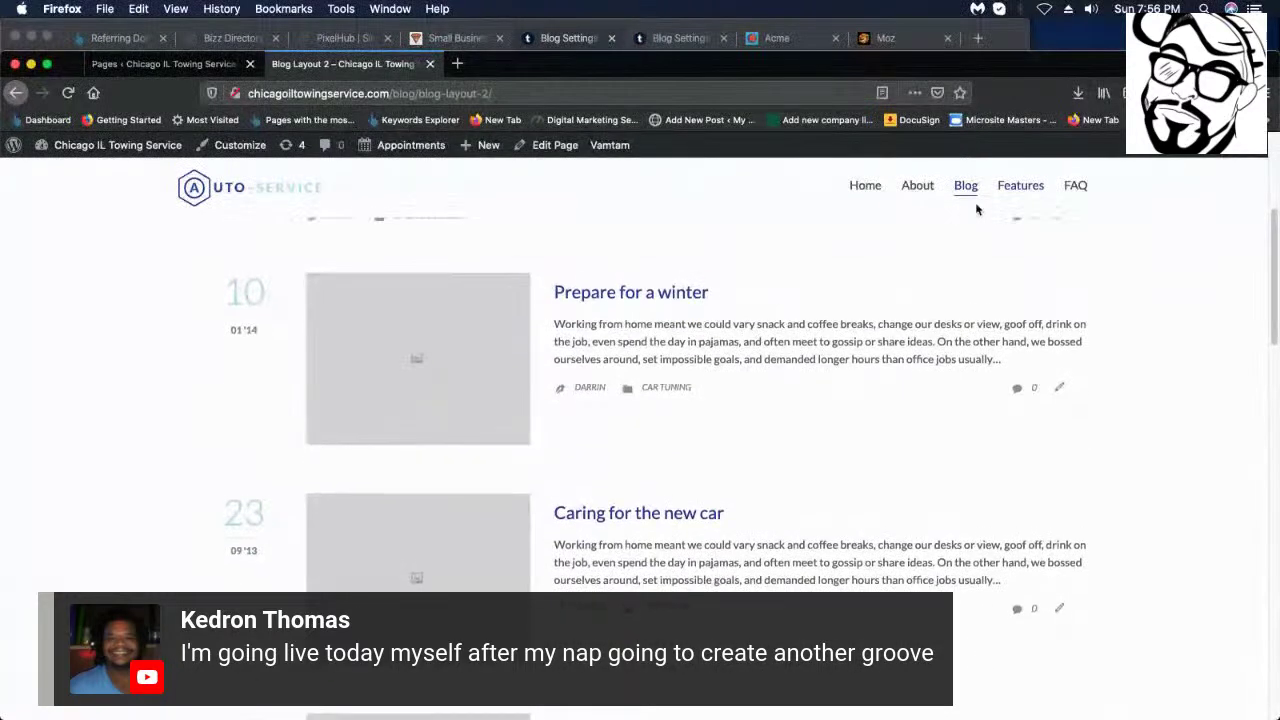
pyautogui.scroll(5, 850, 245)
pyautogui.moveTo(966, 214)
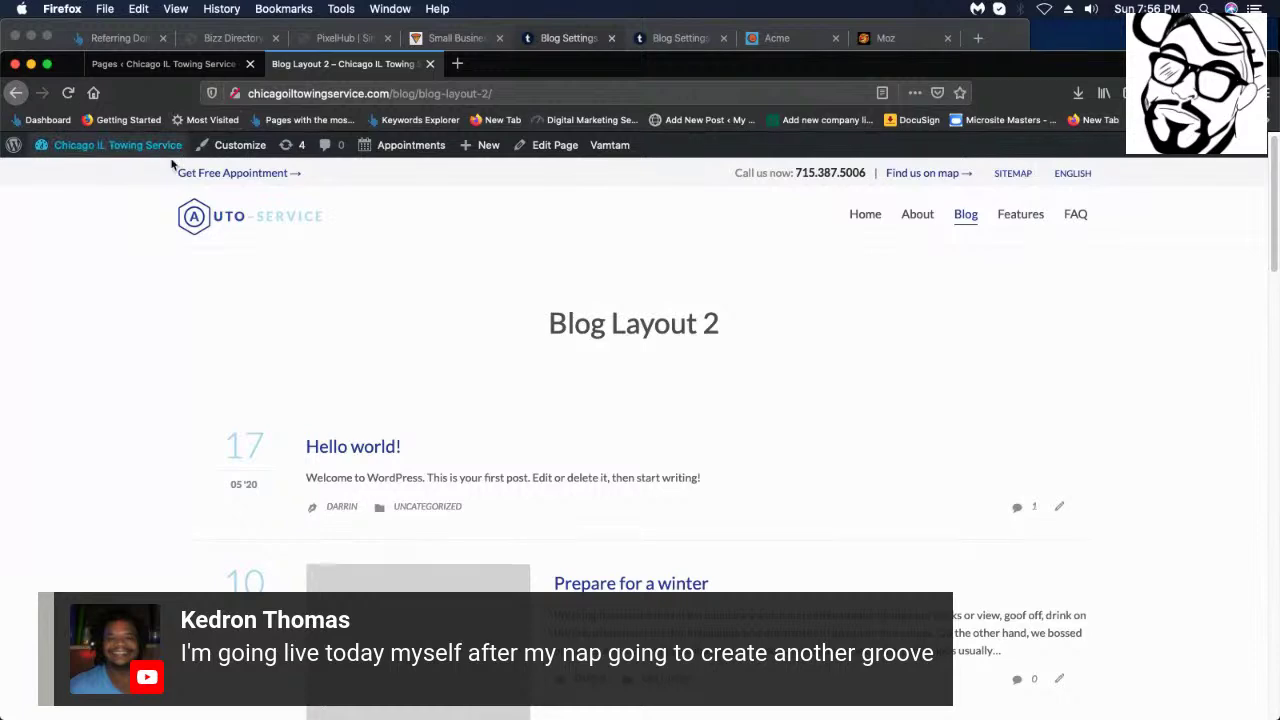
pyautogui.click(238, 62)
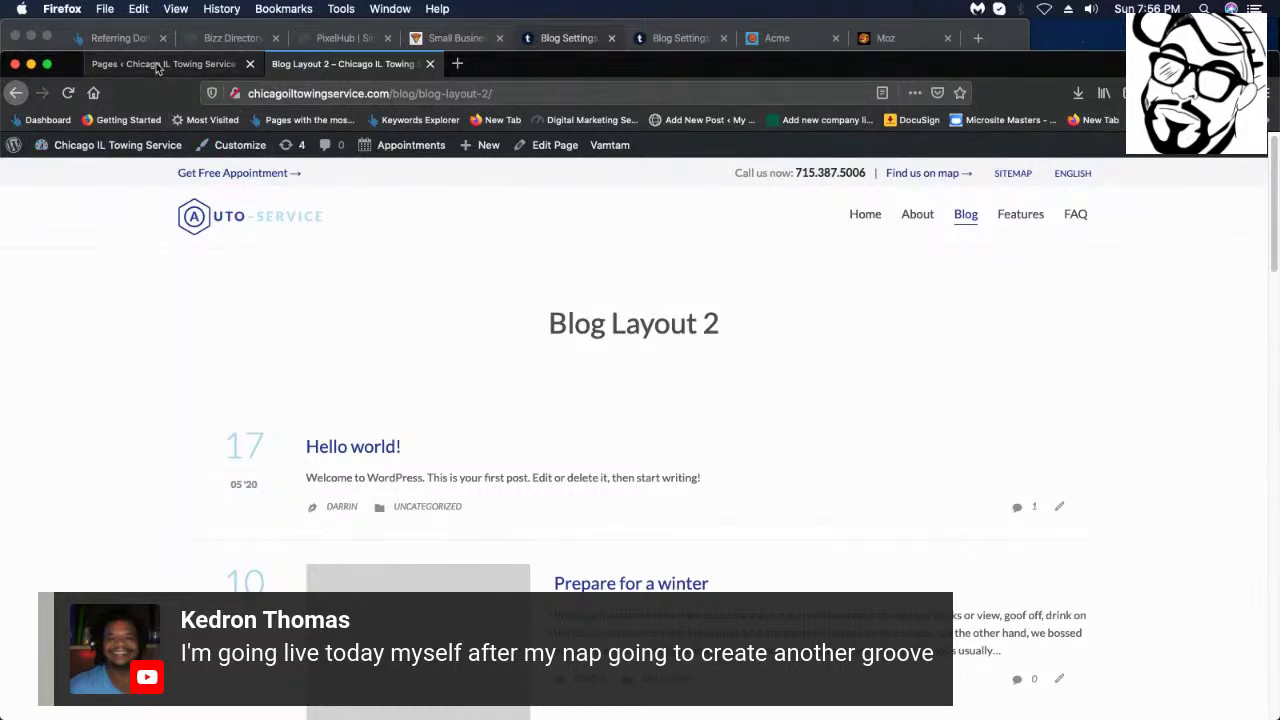
pyautogui.scroll(-3, 139, 568)
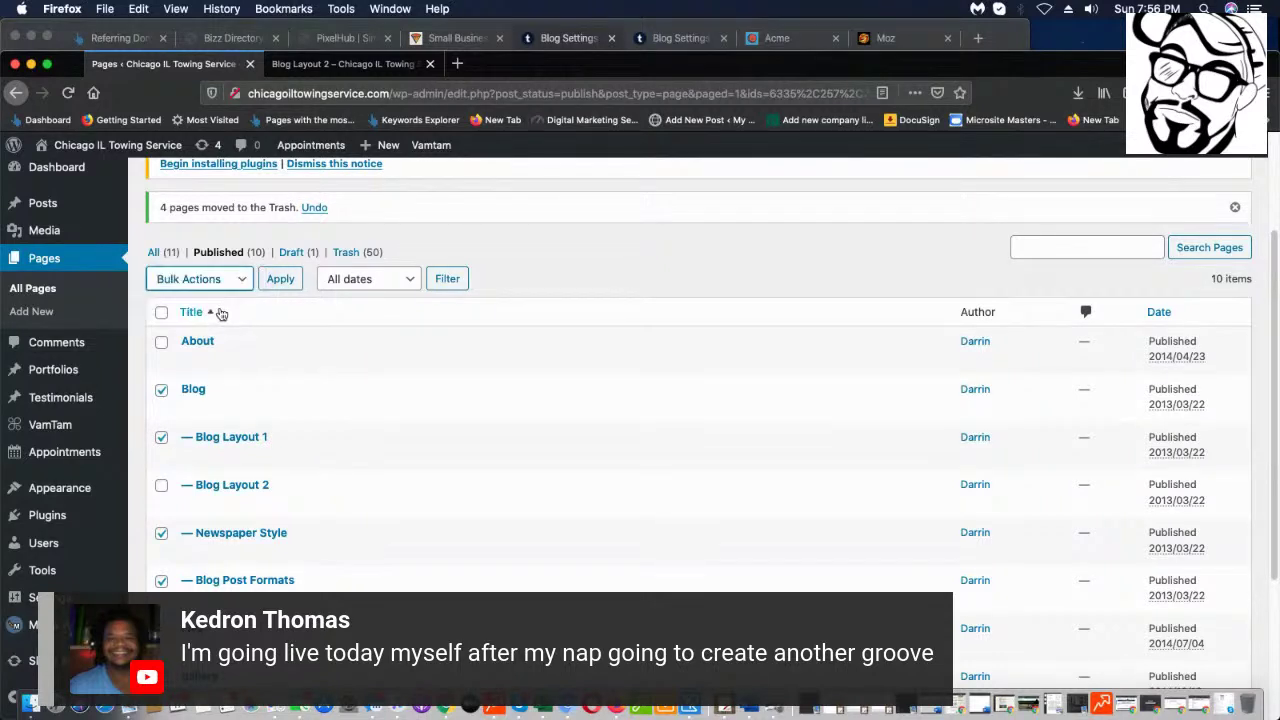
# - Trash the Blog, Blog Layout 1, Newspaper Style and Blog Post Formats pages, then edit Blog Layout 2
pyautogui.click(232, 280)
pyautogui.click(240, 280)
pyautogui.click(248, 282)
pyautogui.click(230, 307)
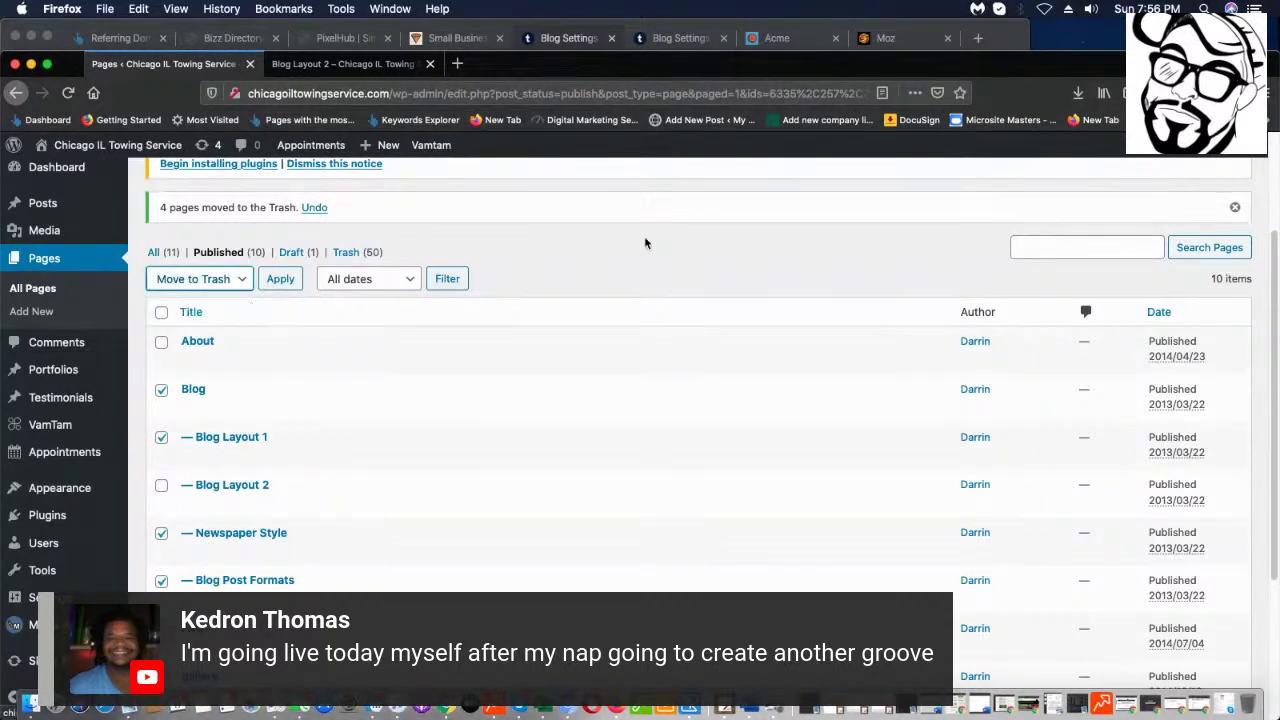
pyautogui.click(272, 283)
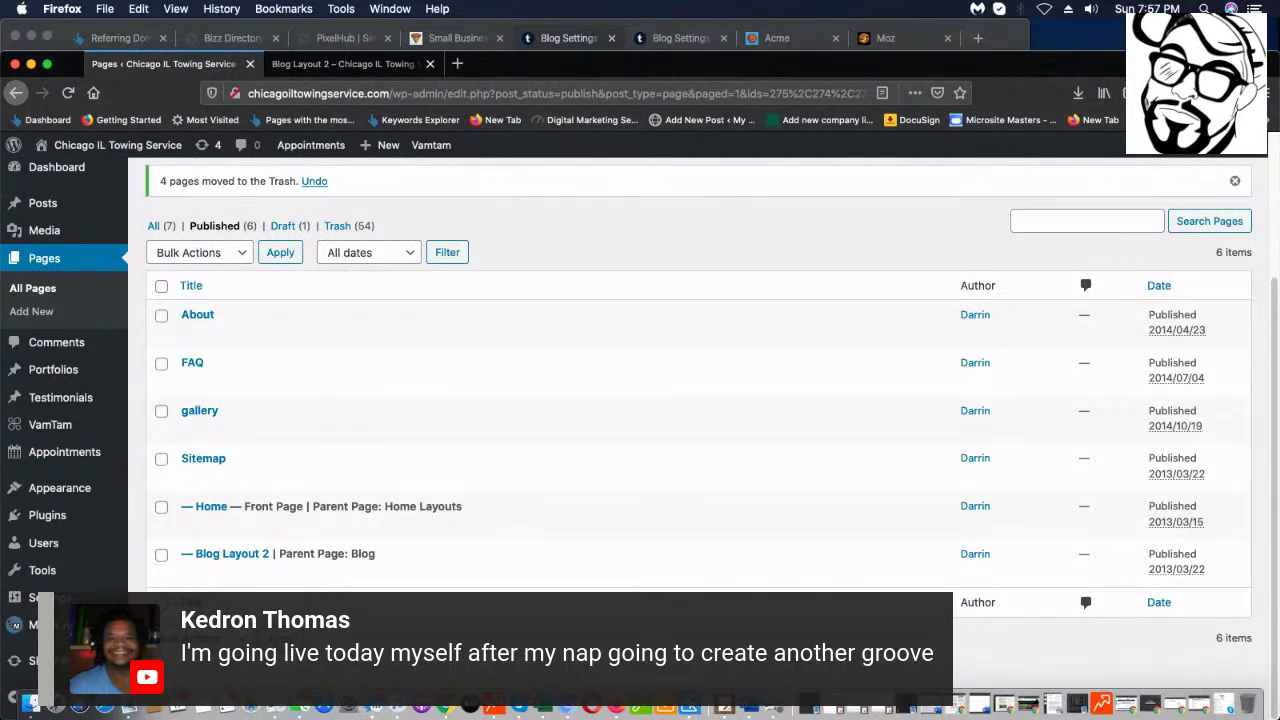
pyautogui.click(189, 576)
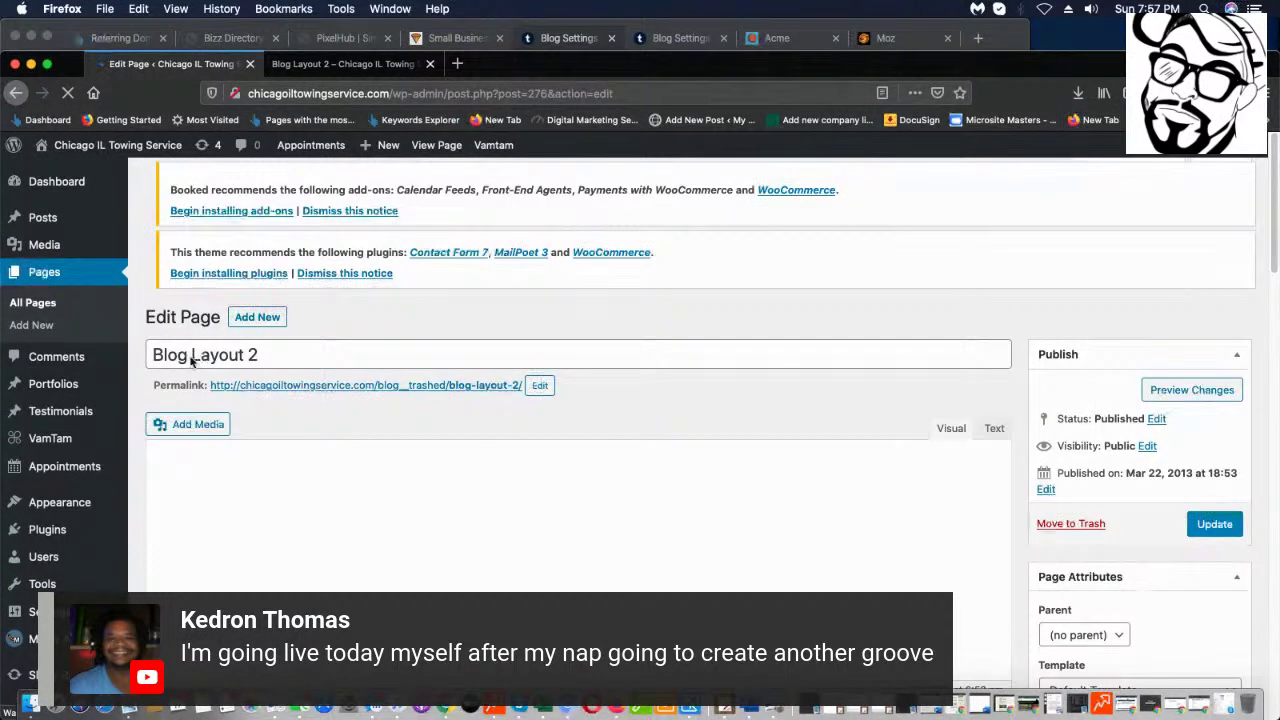
# - Retitle Blog Layout 2 to 'Blog' with slug blog, update it, and view the live page
pyautogui.moveTo(193, 368); pyautogui.dragTo(380, 367)
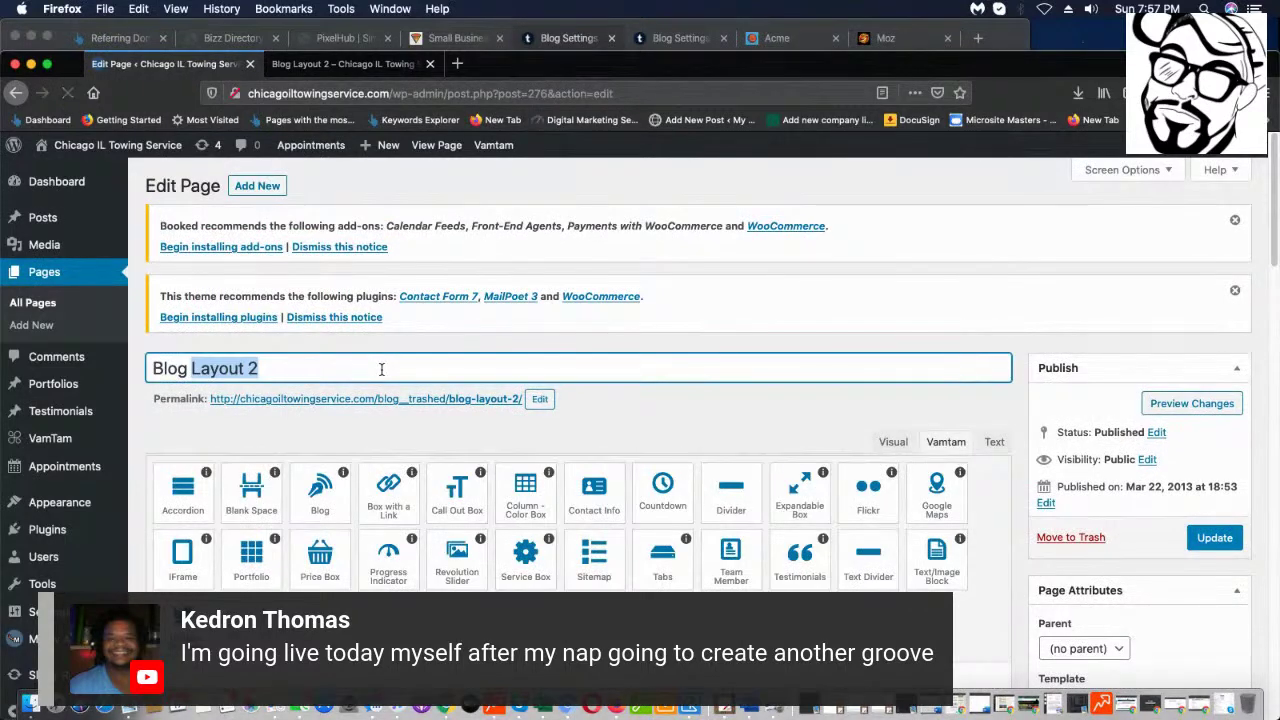
pyautogui.press('BackSpace')
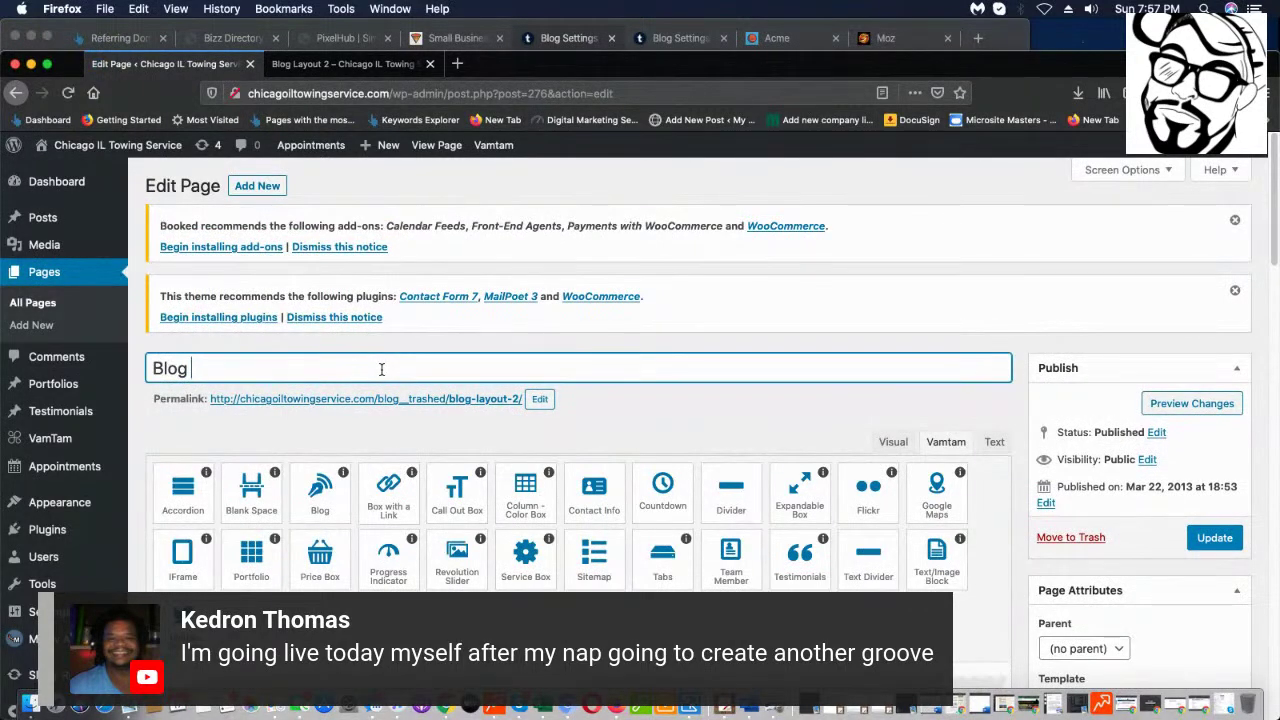
pyautogui.click(539, 399)
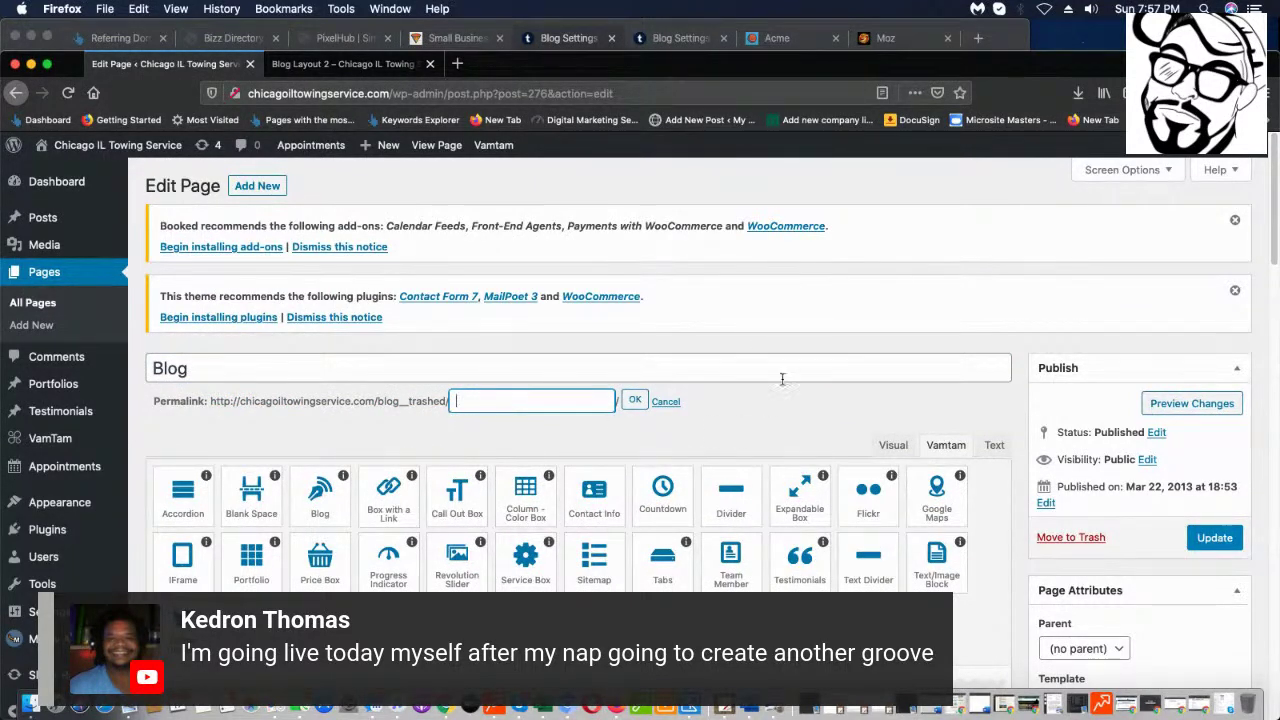
pyautogui.click(642, 404)
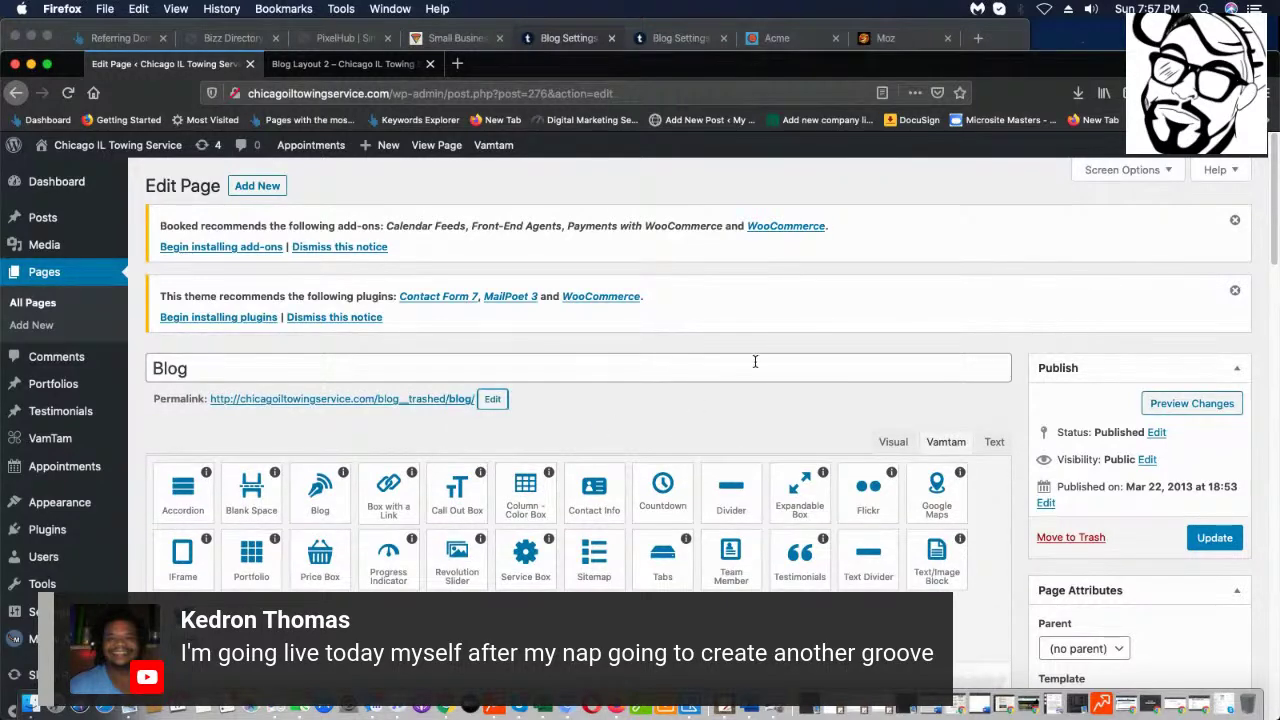
pyautogui.click(1208, 540)
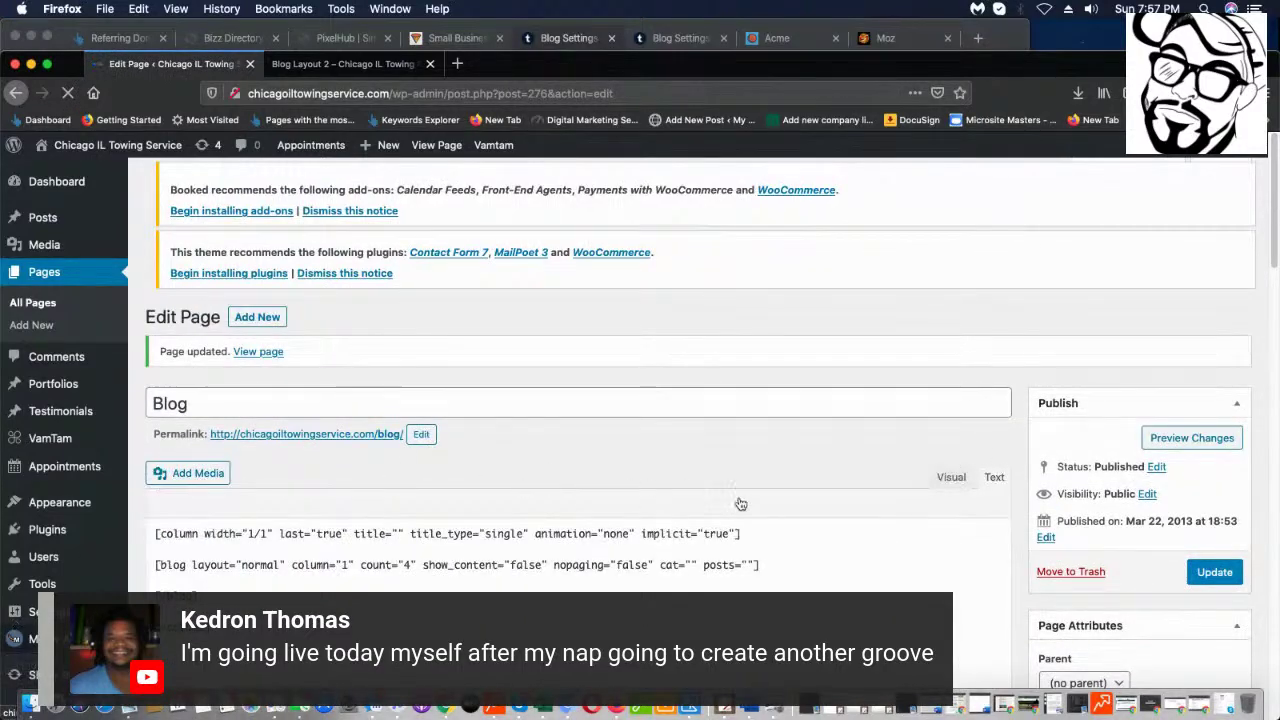
pyautogui.scroll(-3, 397, 465)
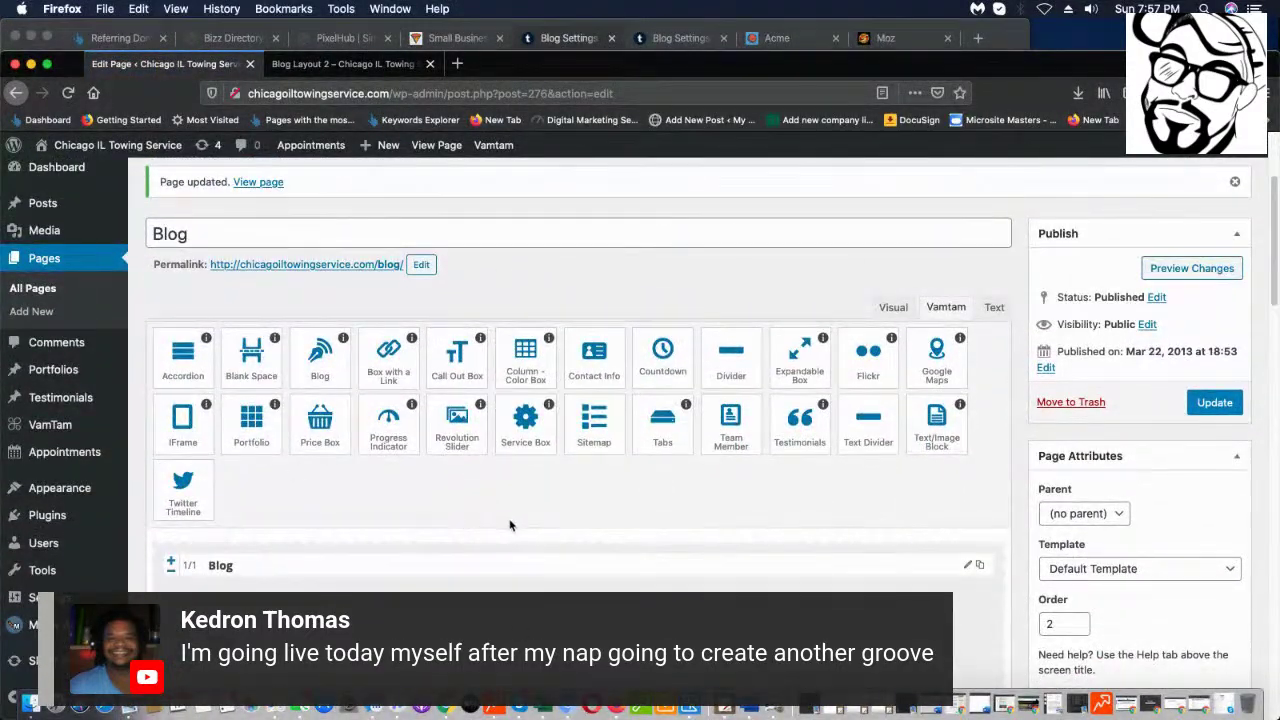
pyautogui.scroll(-1, 520, 308)
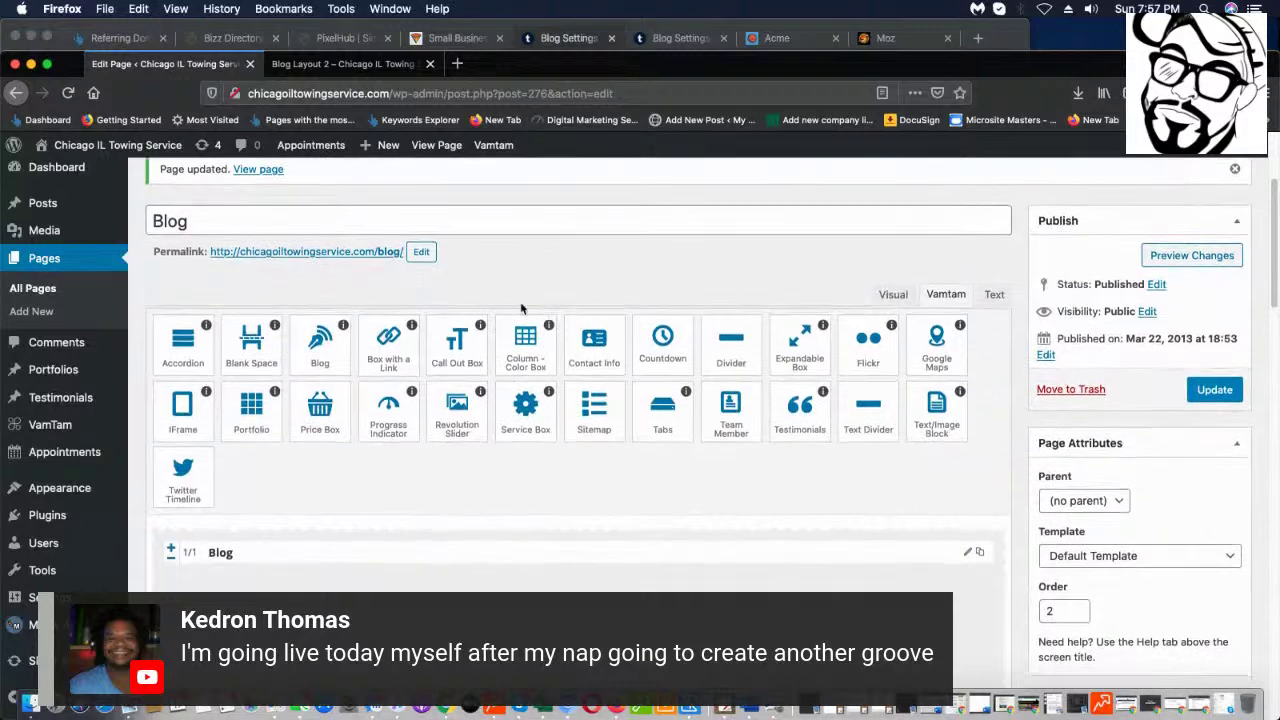
pyautogui.click(380, 63)
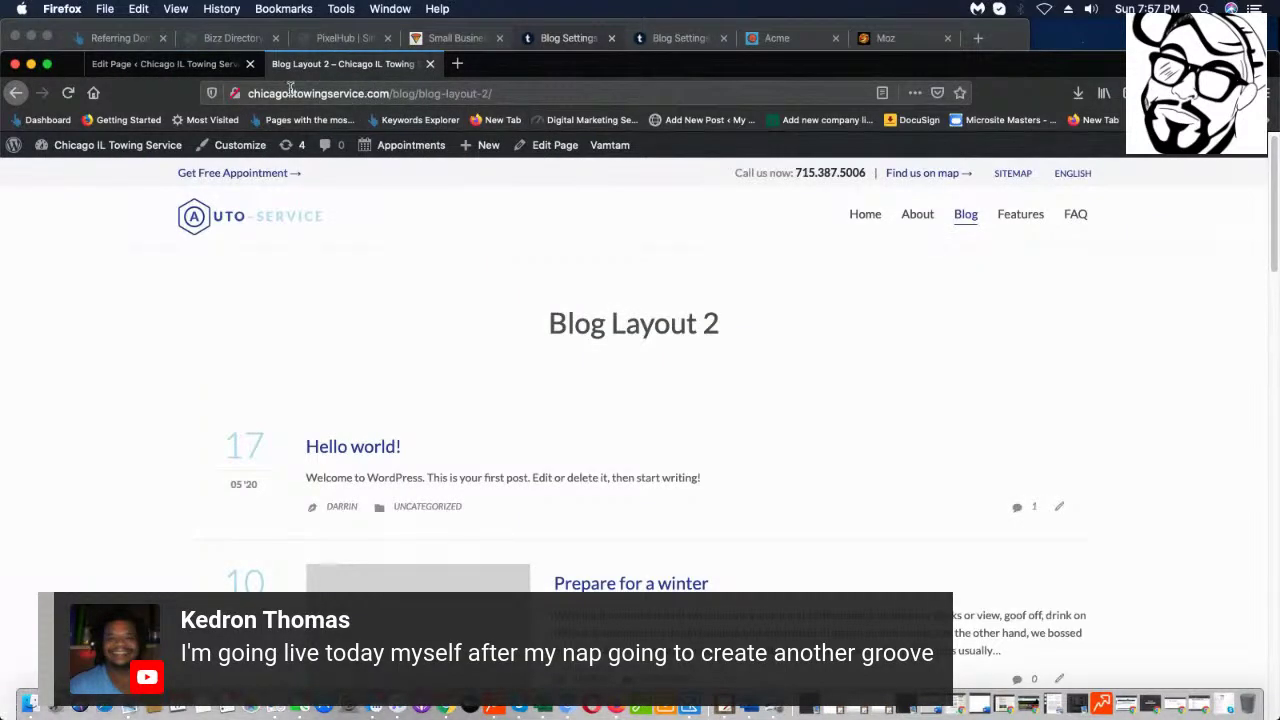
pyautogui.click(322, 92)
pyautogui.moveTo(322, 92); pyautogui.dragTo(190, 95)
pyautogui.click(521, 92)
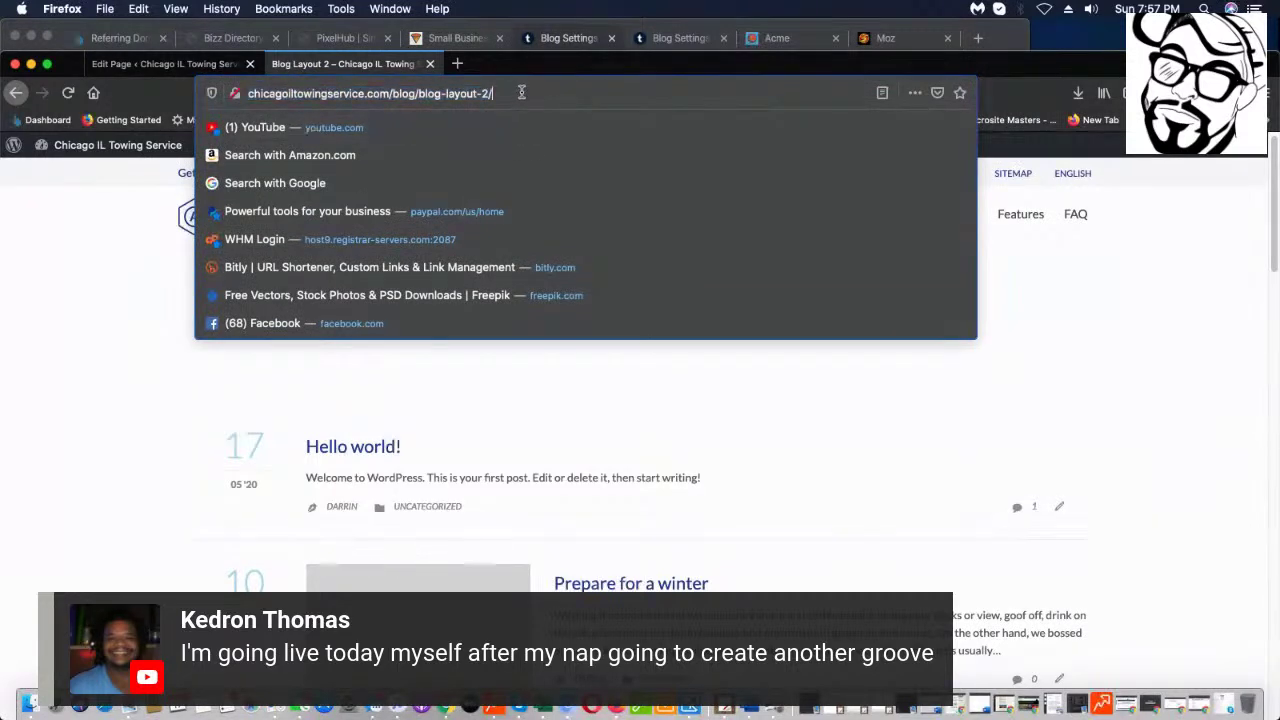
pyautogui.moveTo(493, 93); pyautogui.dragTo(380, 93)
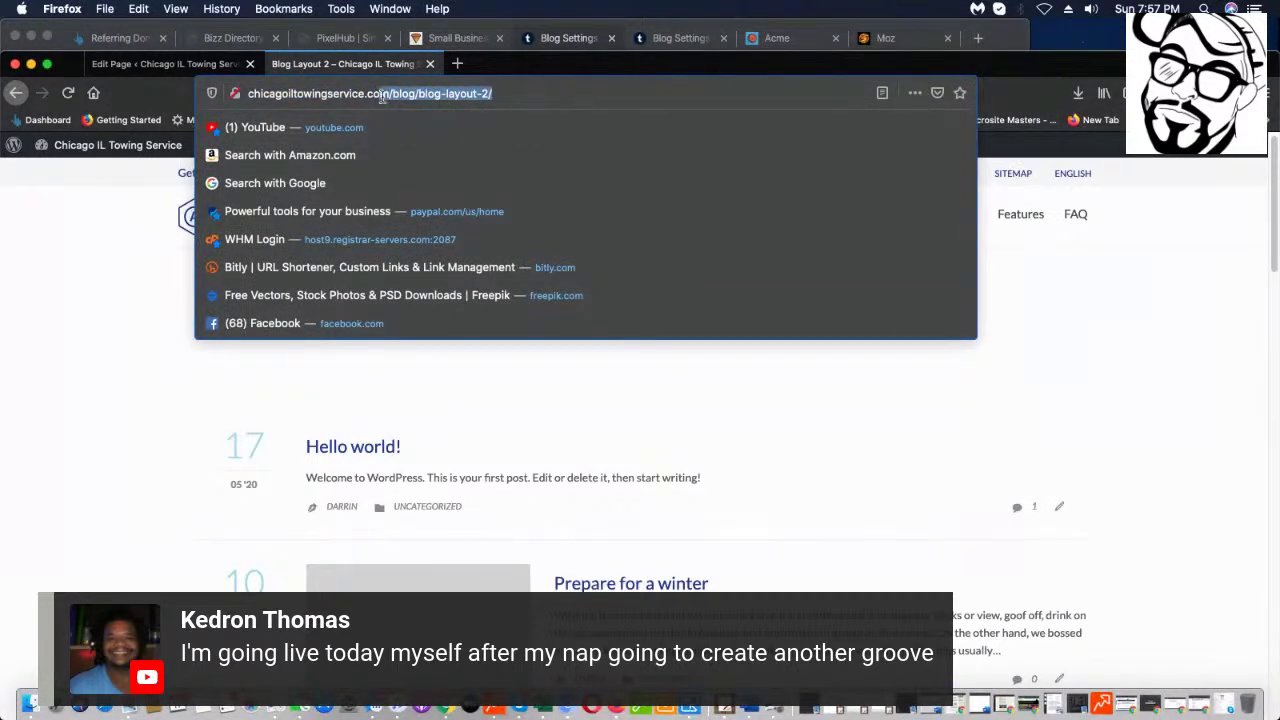
pyautogui.click(386, 93)
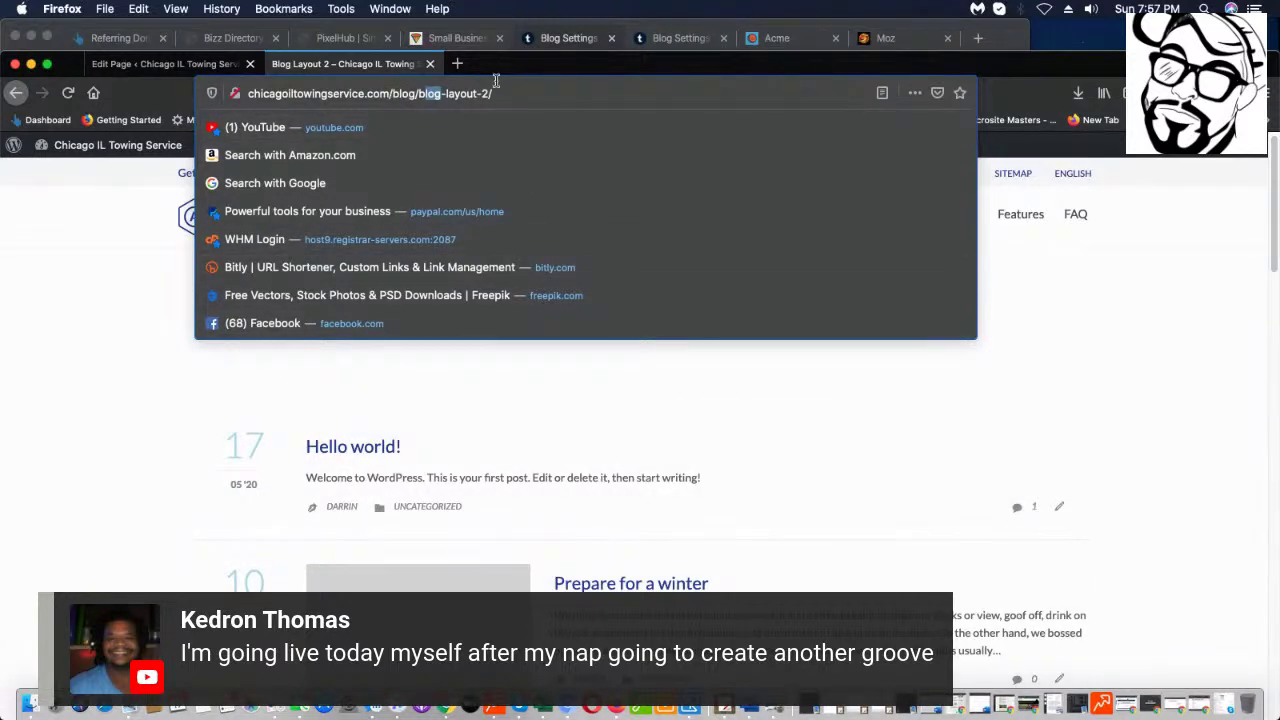
# - Go to the site's admin dashboard through the site-name menu in the admin bar
pyautogui.click(98, 400)
pyautogui.moveTo(60, 155)
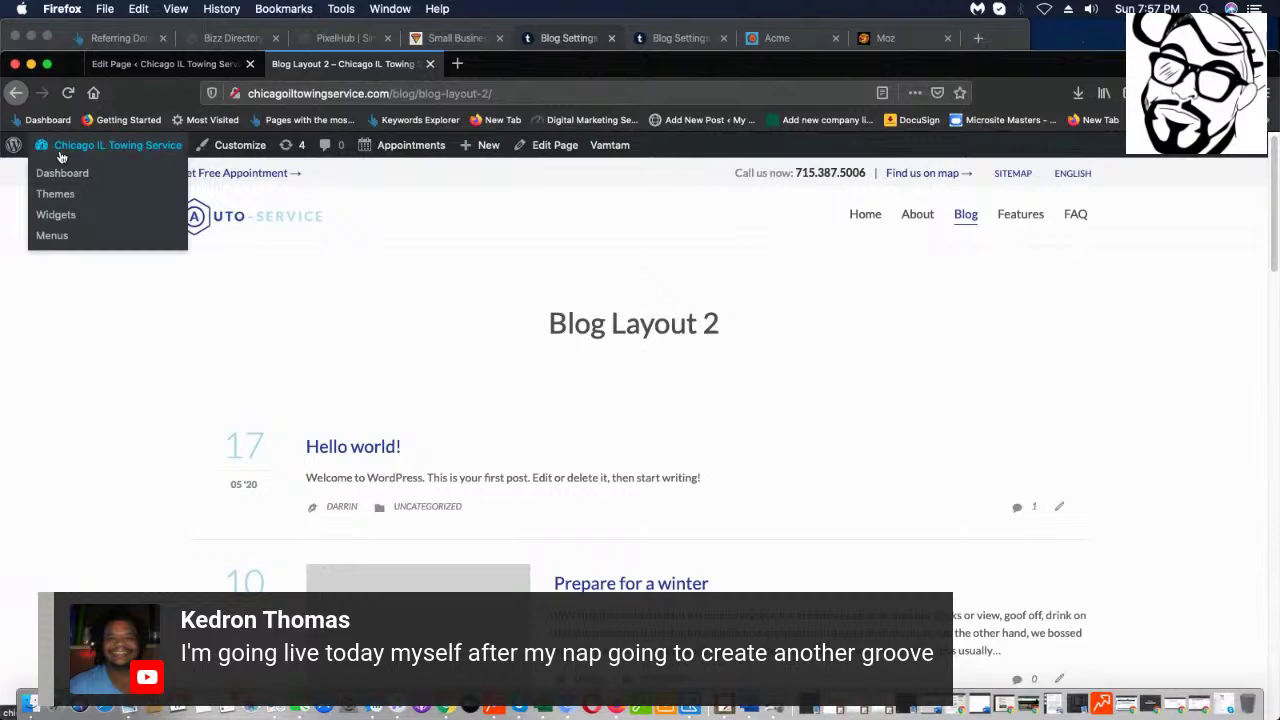
pyautogui.click(98, 174)
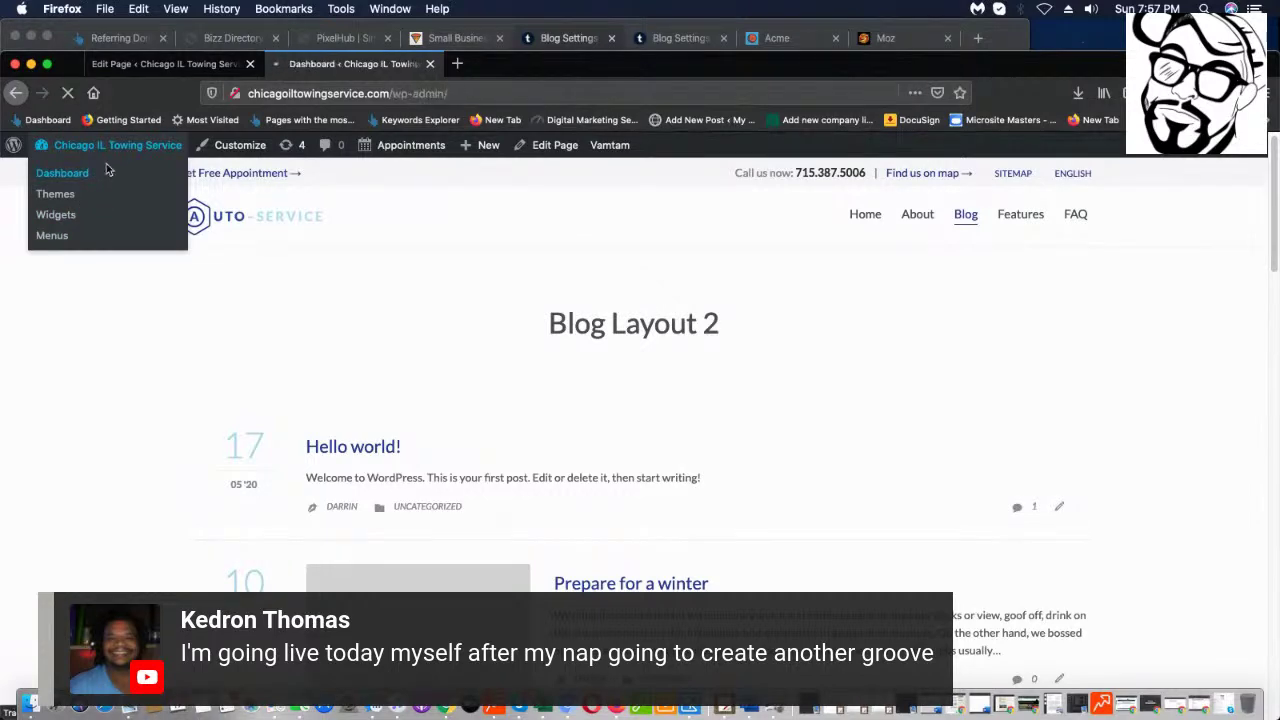
# - Set the permalink structure to Post name (/%postname%/) and save the change
pyautogui.scroll(-3, 40, 560)
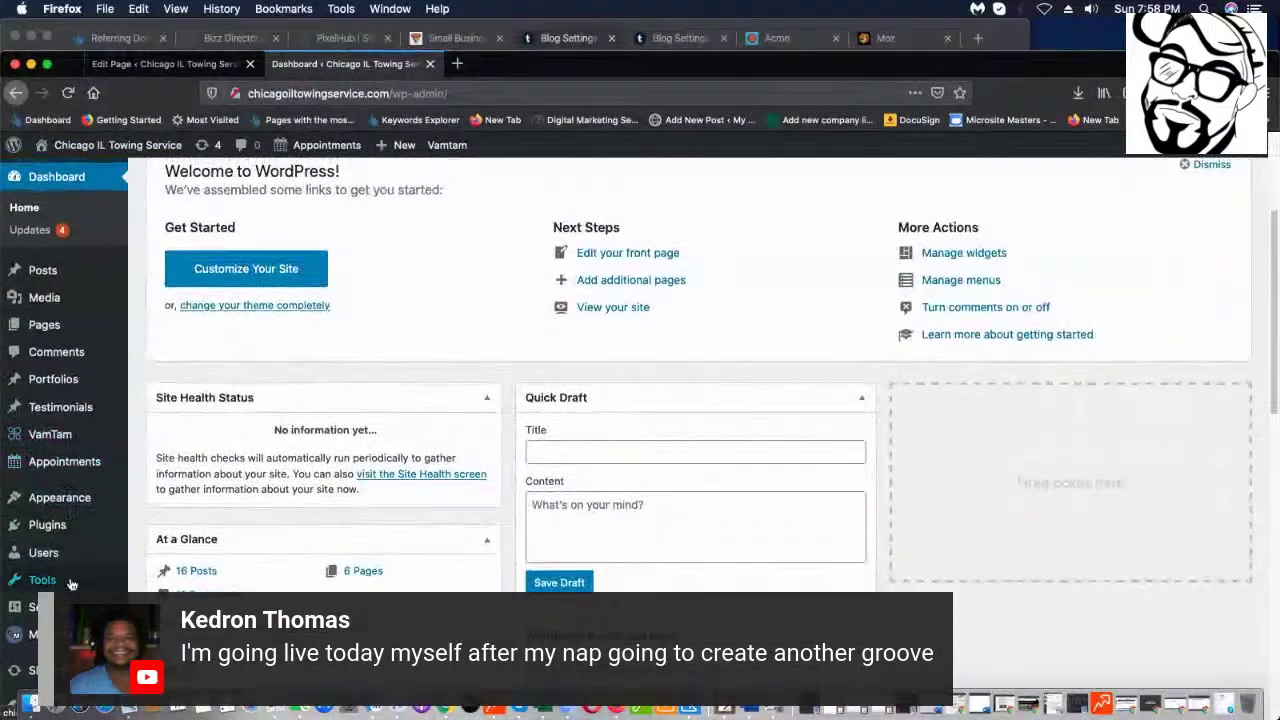
pyautogui.moveTo(28, 598)
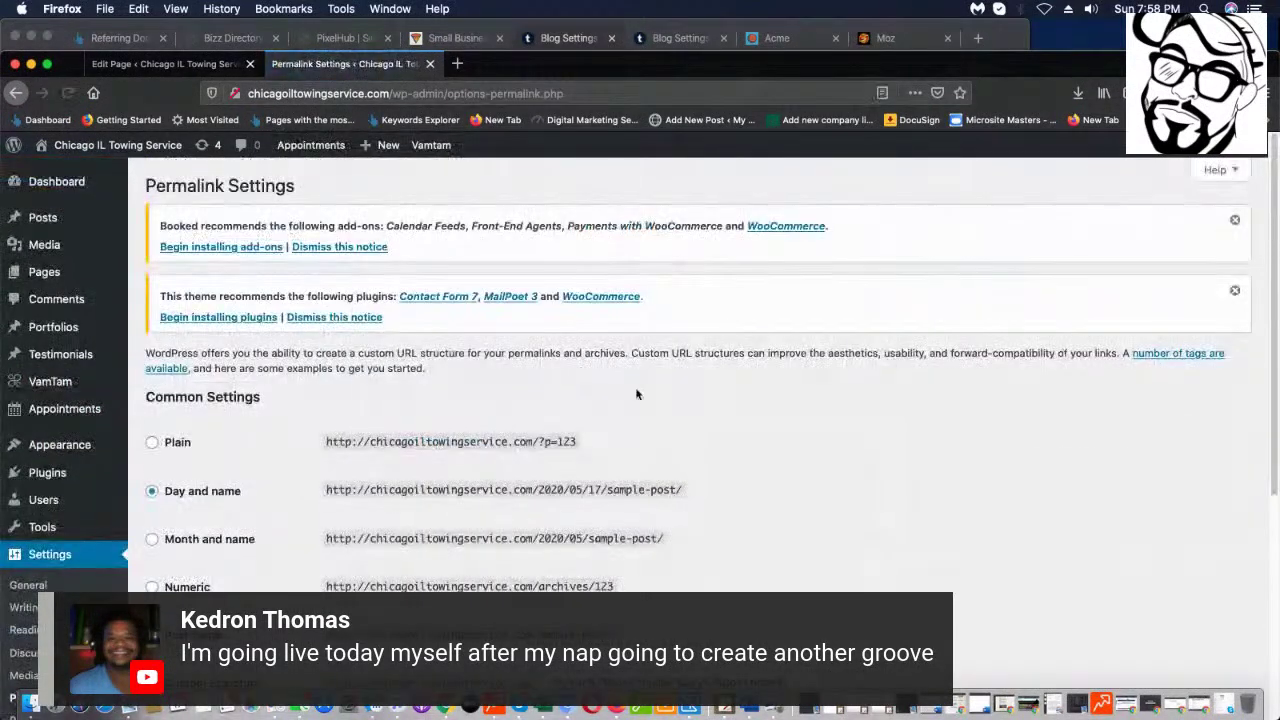
pyautogui.scroll(-2, 157, 492)
pyautogui.click(152, 482)
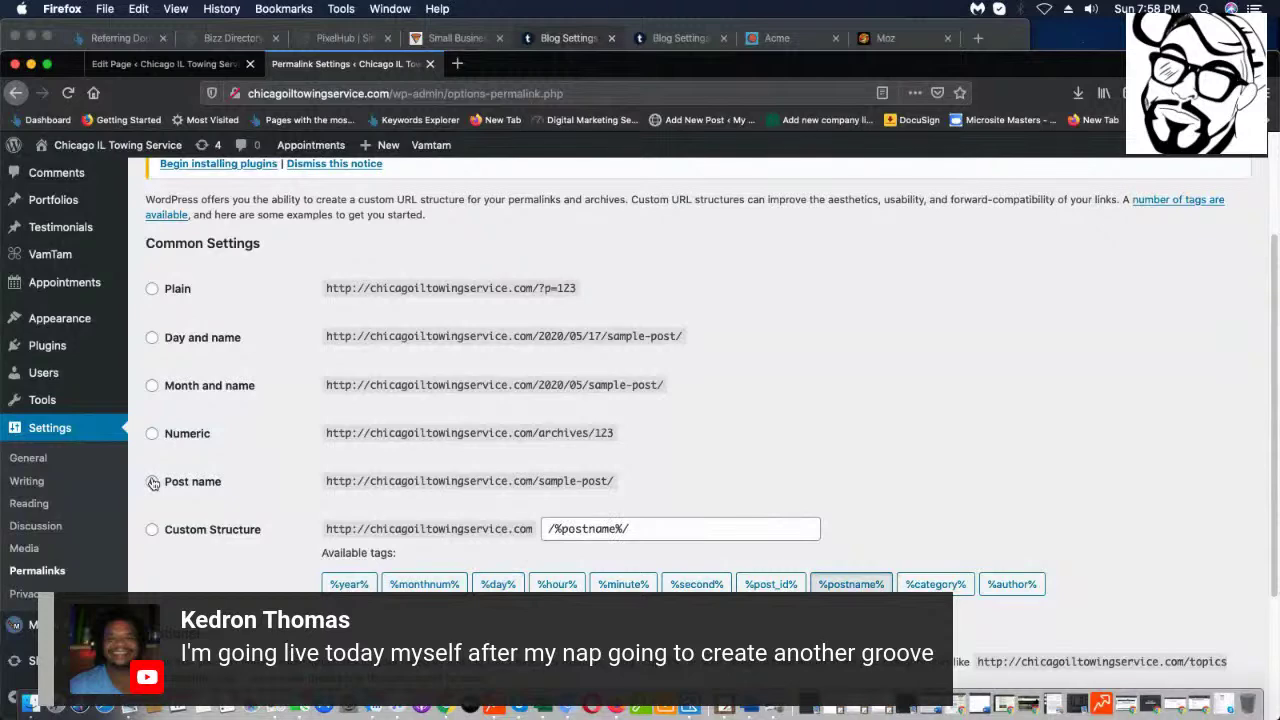
pyautogui.scroll(-4, 479, 550)
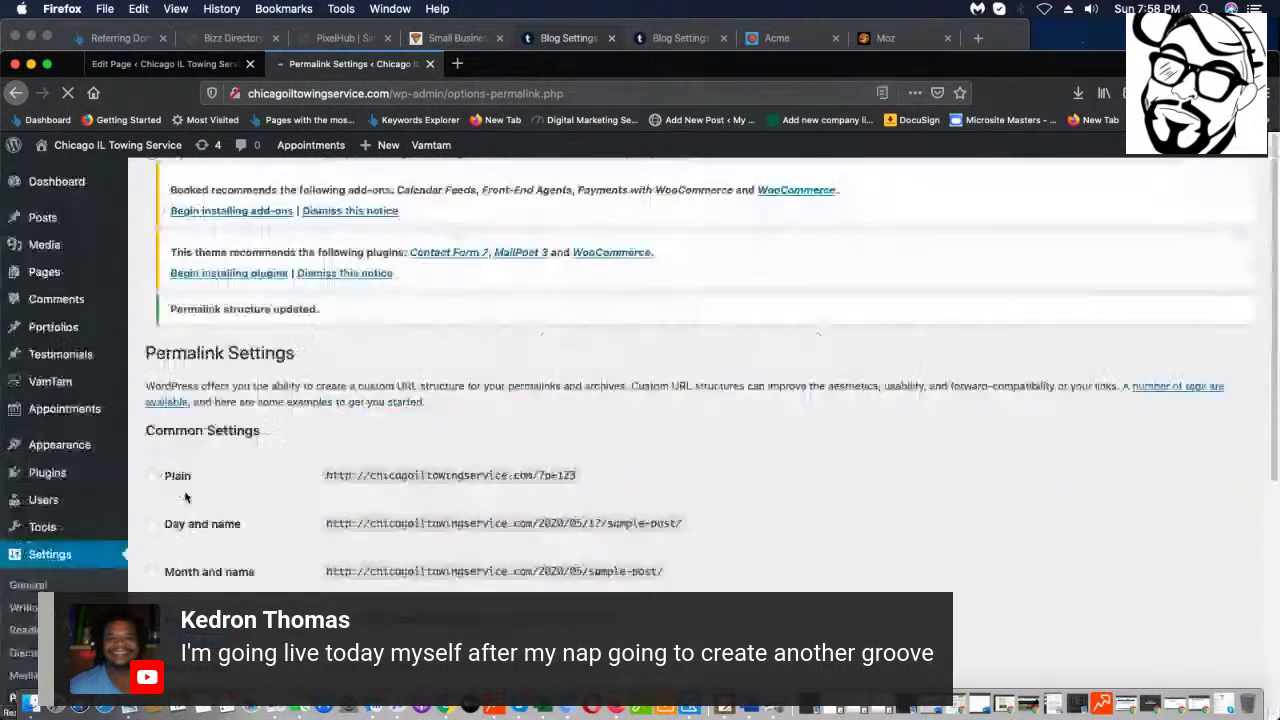
pyautogui.scroll(-2, 423, 477)
pyautogui.scroll(-5, 378, 490)
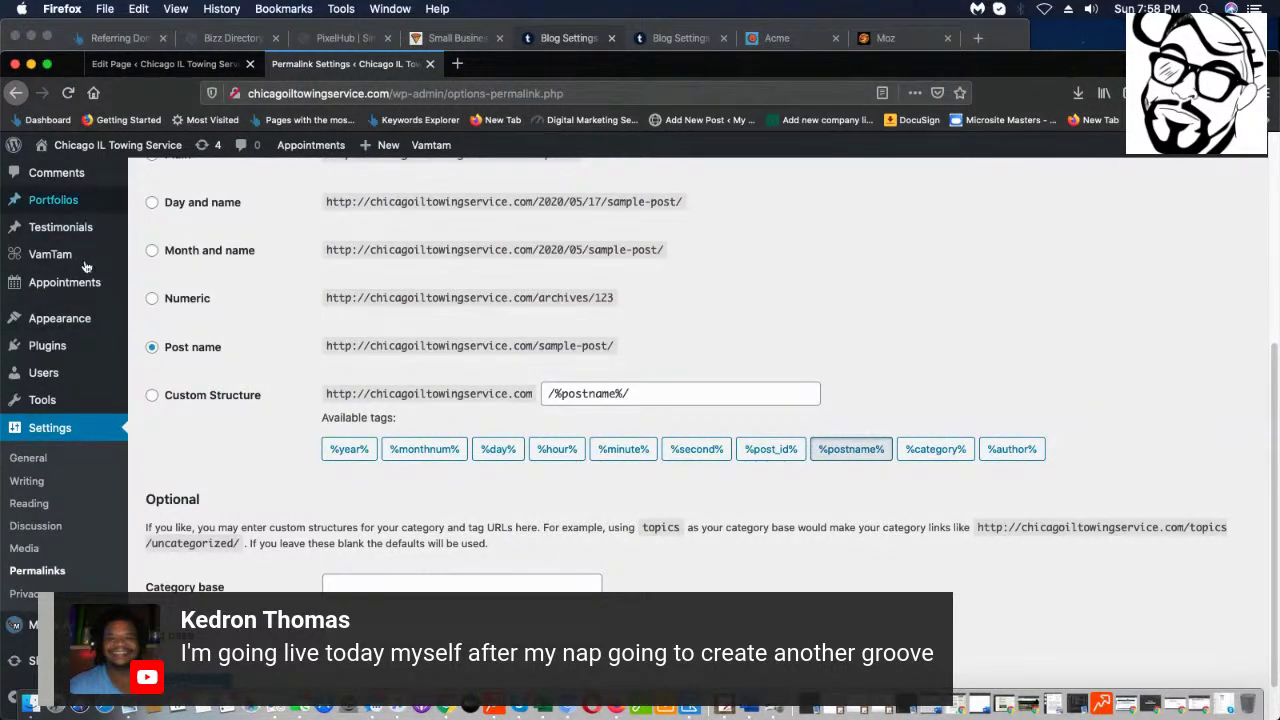
# - Visit the live site and scroll through its Blog page
pyautogui.moveTo(68, 173)
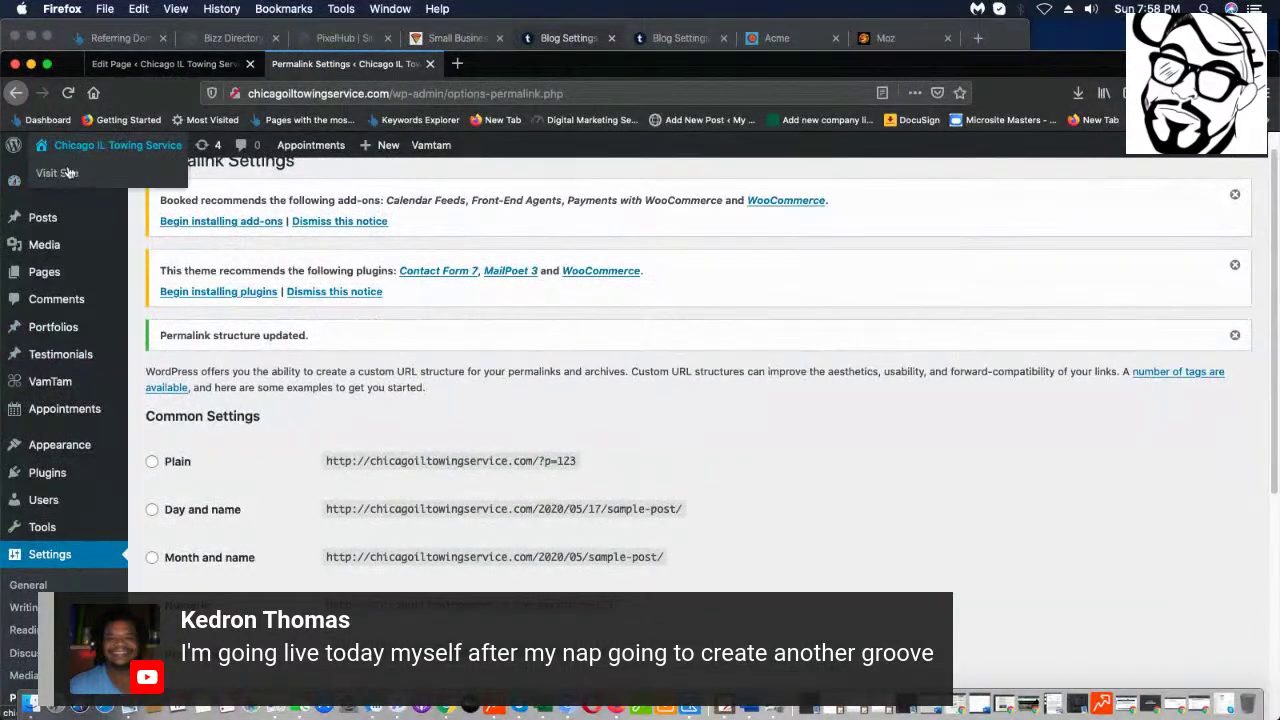
pyautogui.click(59, 176)
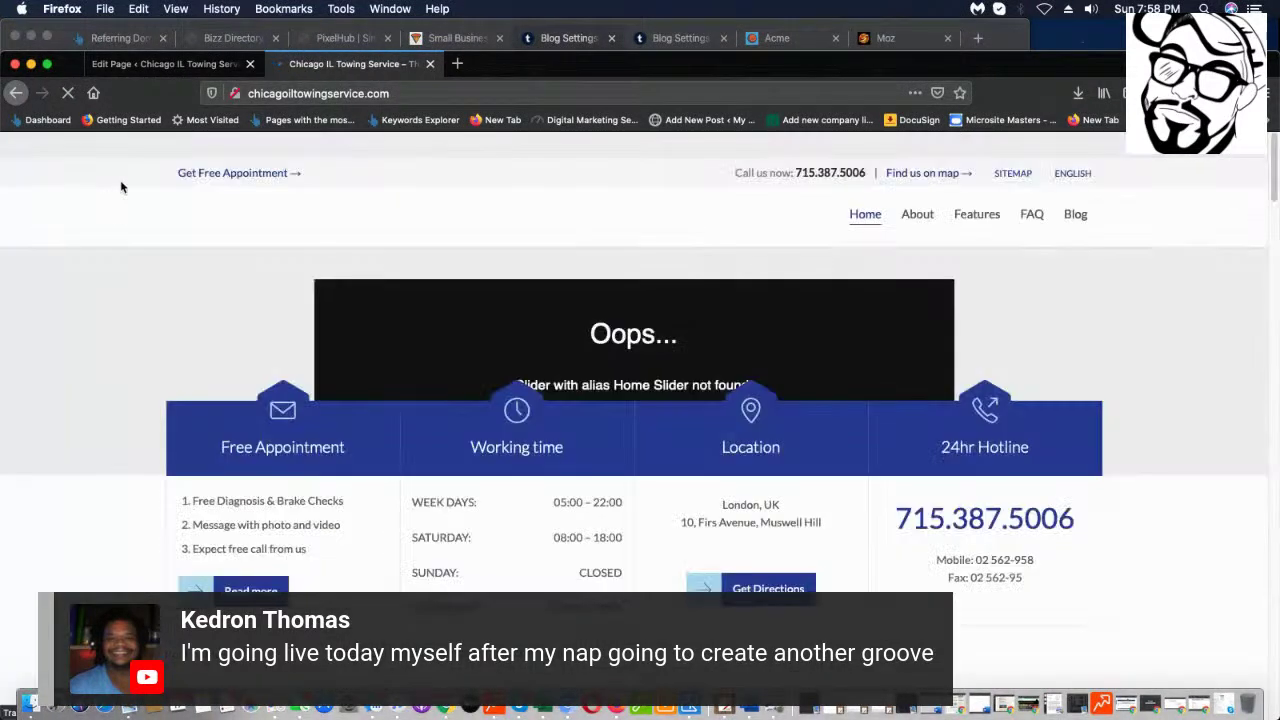
pyautogui.click(1075, 215)
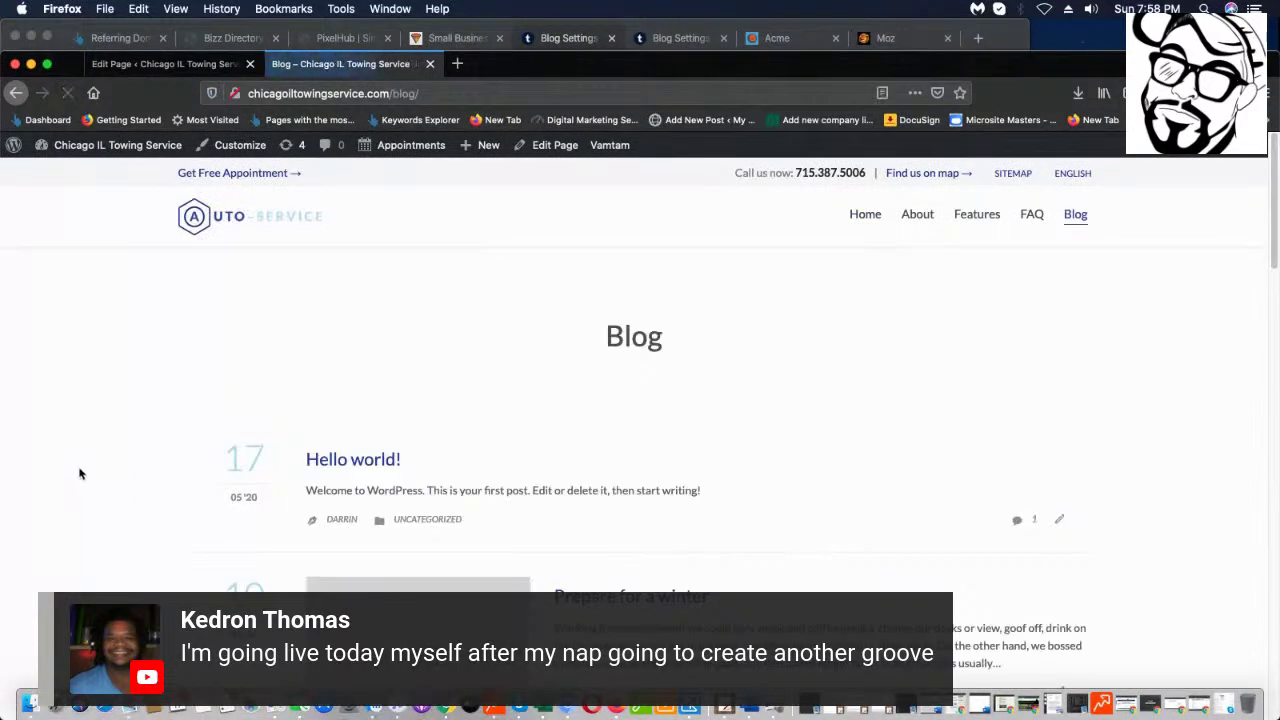
pyautogui.scroll(-15, 909, 394)
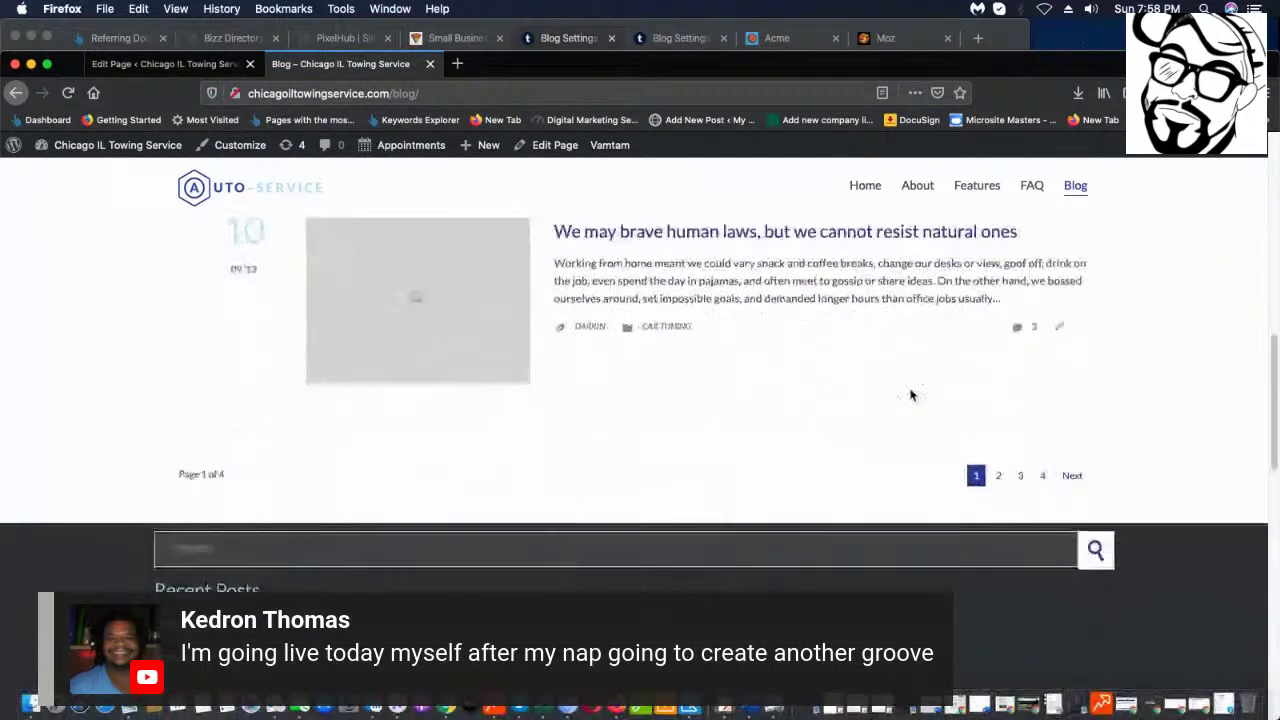
pyautogui.scroll(10, 907, 404)
pyautogui.scroll(6, 907, 404)
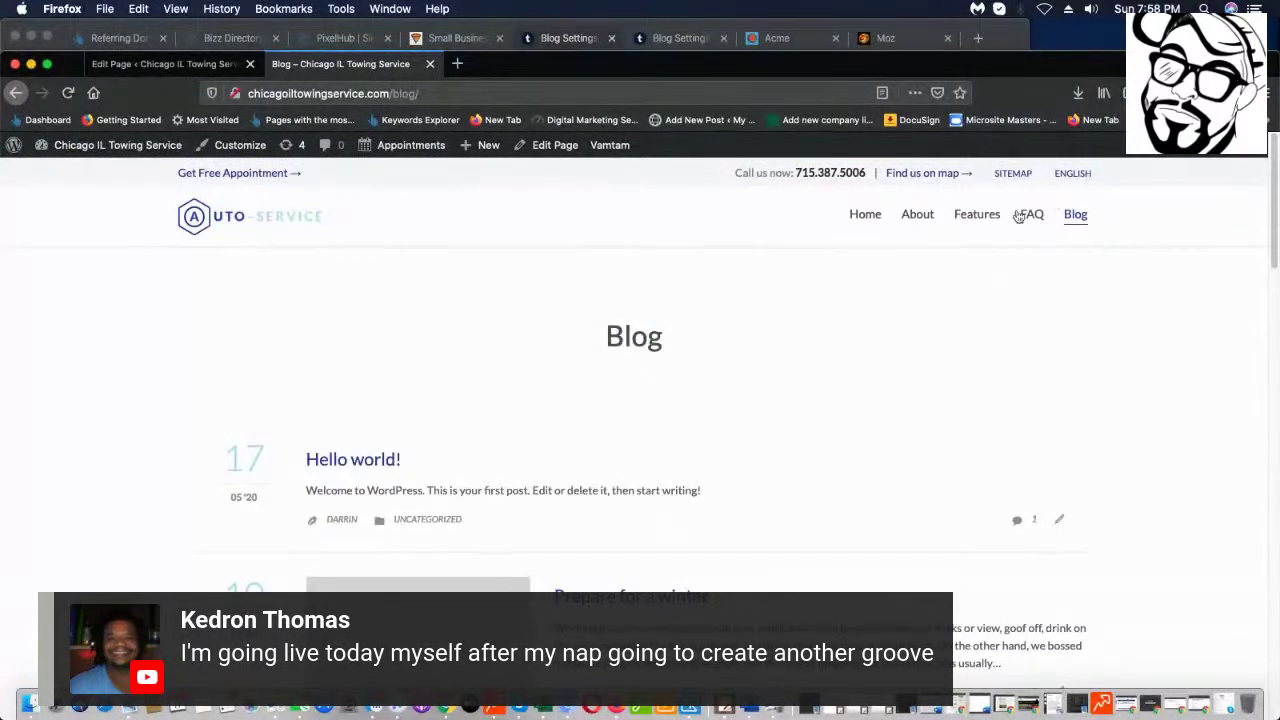
# - Look through the live FAQ and About pages
pyautogui.click(1032, 214)
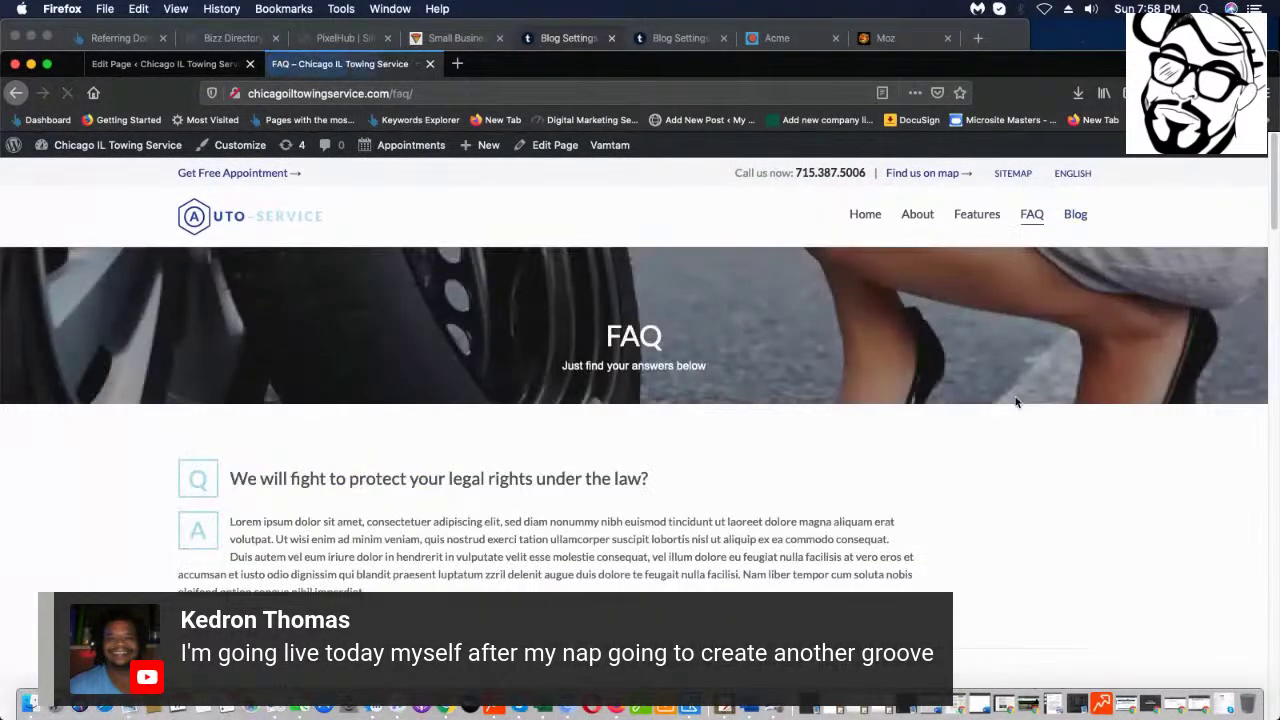
pyautogui.scroll(-5, 995, 400)
pyautogui.scroll(-20, 997, 412)
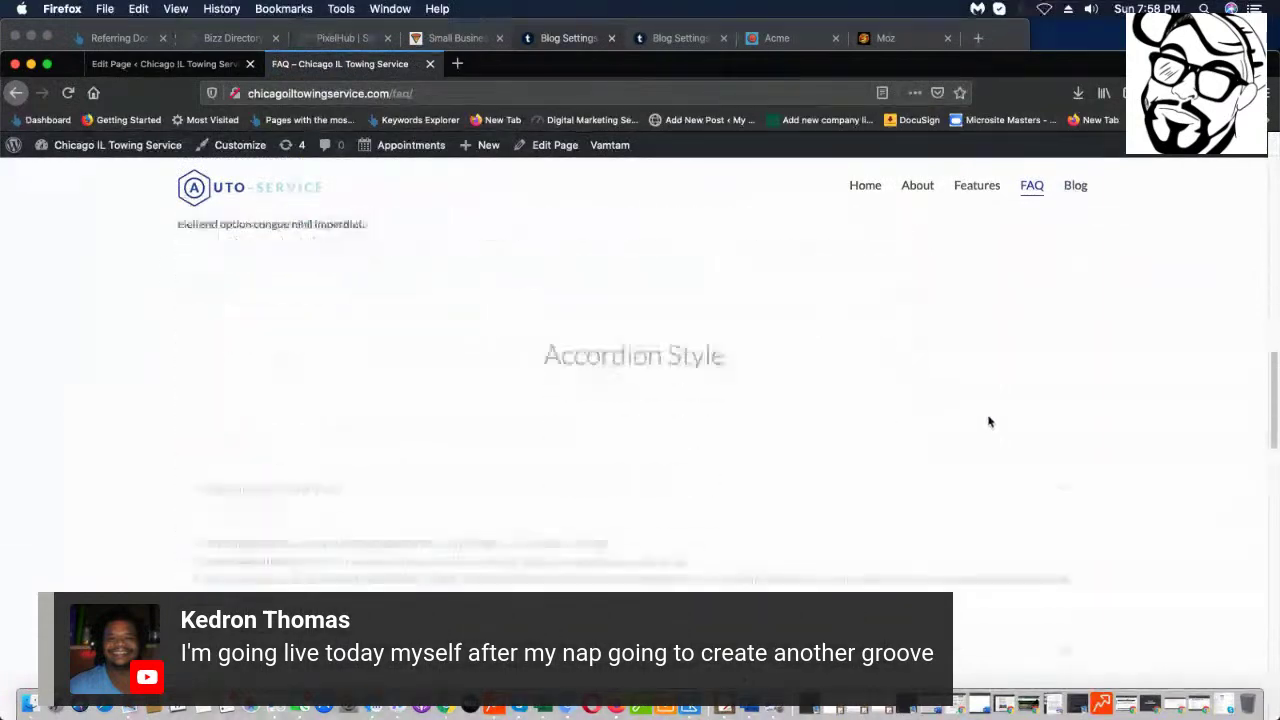
pyautogui.scroll(20, 978, 431)
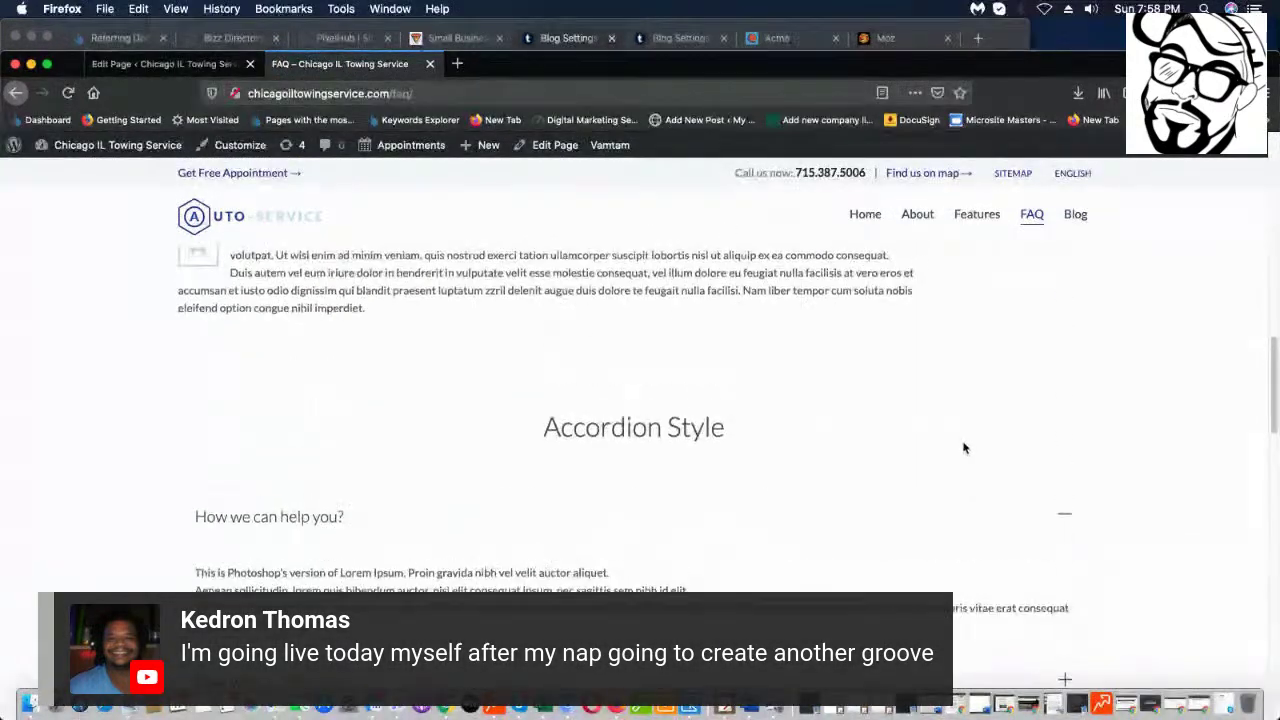
pyautogui.moveTo(977, 190)
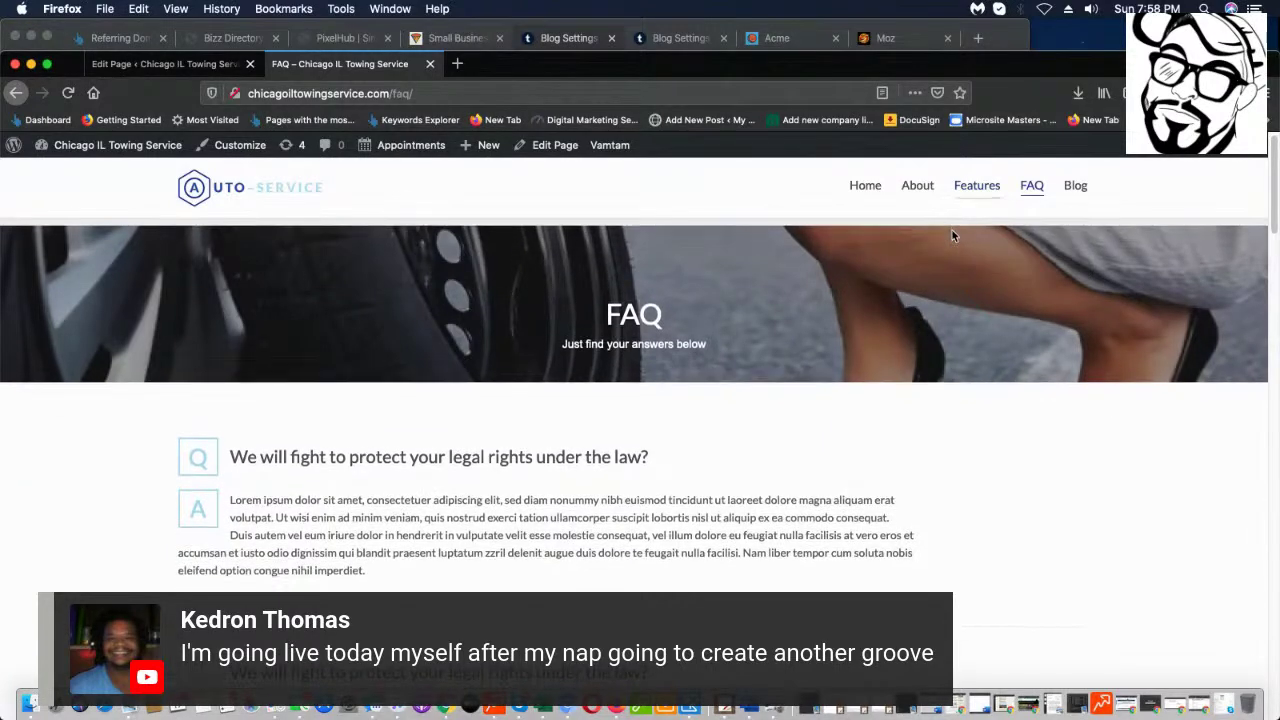
pyautogui.doubleClick(976, 186)
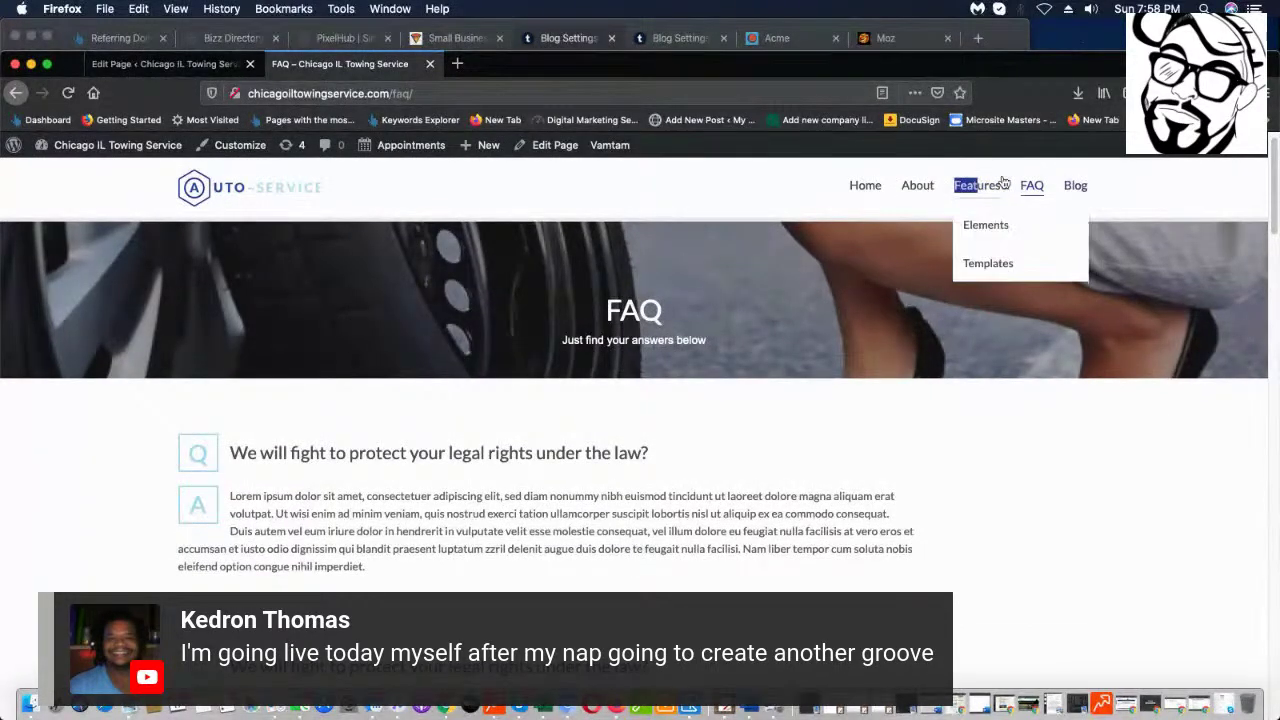
pyautogui.click(914, 188)
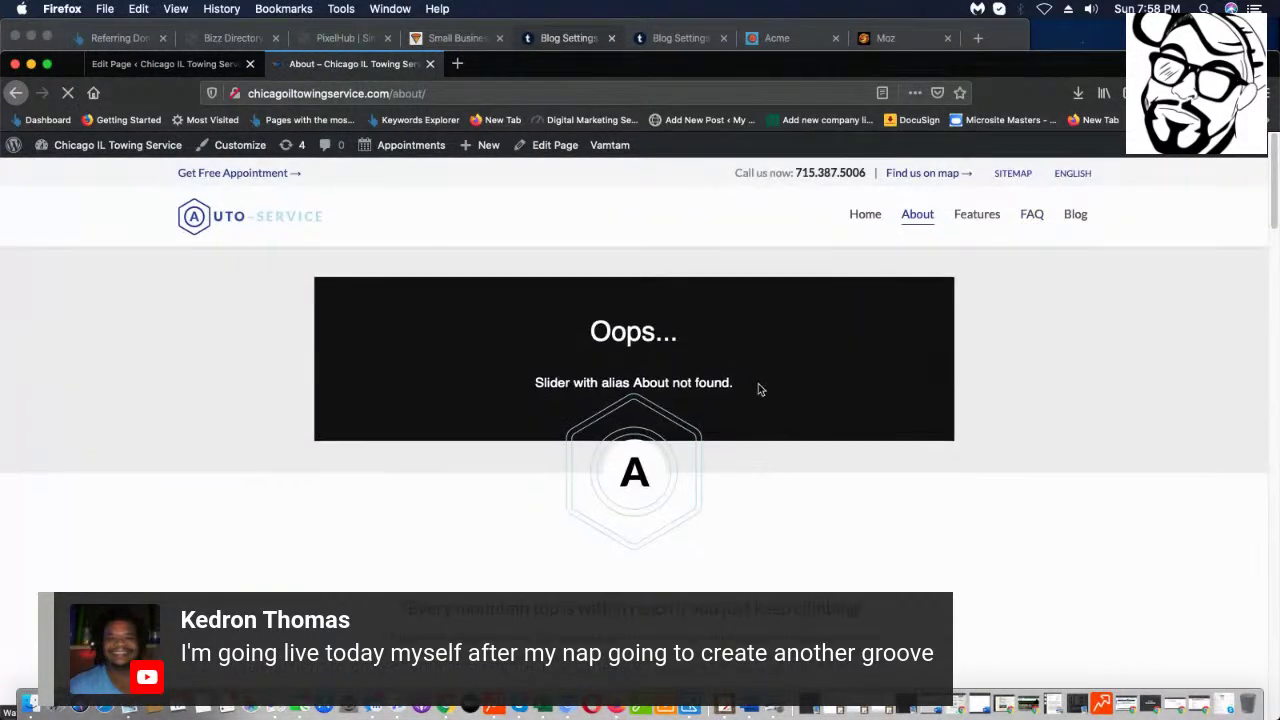
pyautogui.scroll(-20, 710, 338)
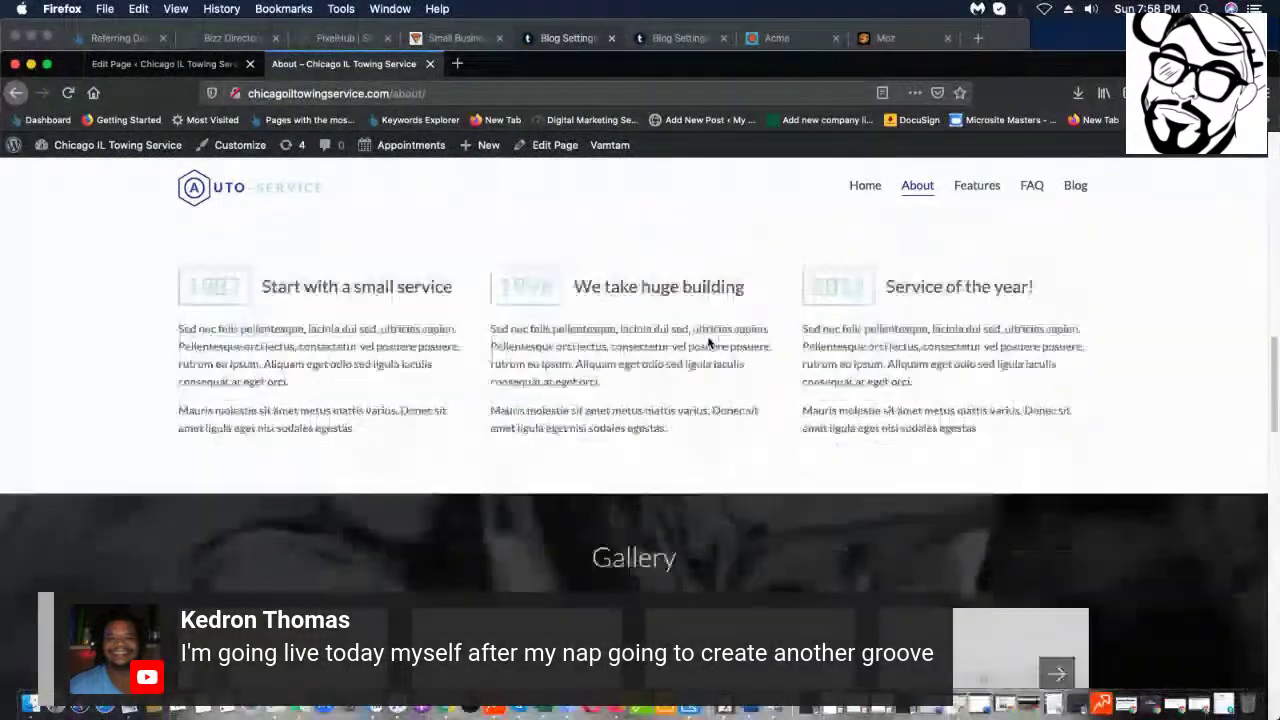
pyautogui.scroll(20, 708, 342)
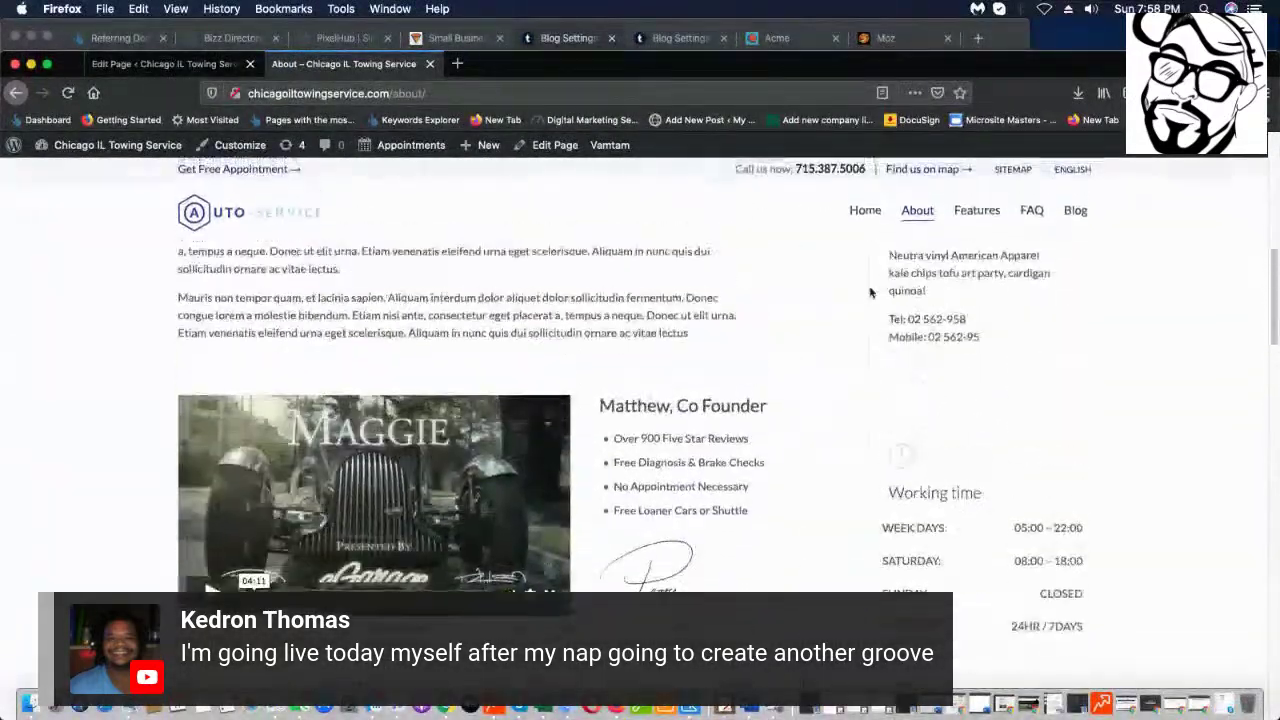
# - Review the Auto Service Mechanic home page, then return to the Blog page editor
pyautogui.moveTo(859, 224)
pyautogui.click(866, 252)
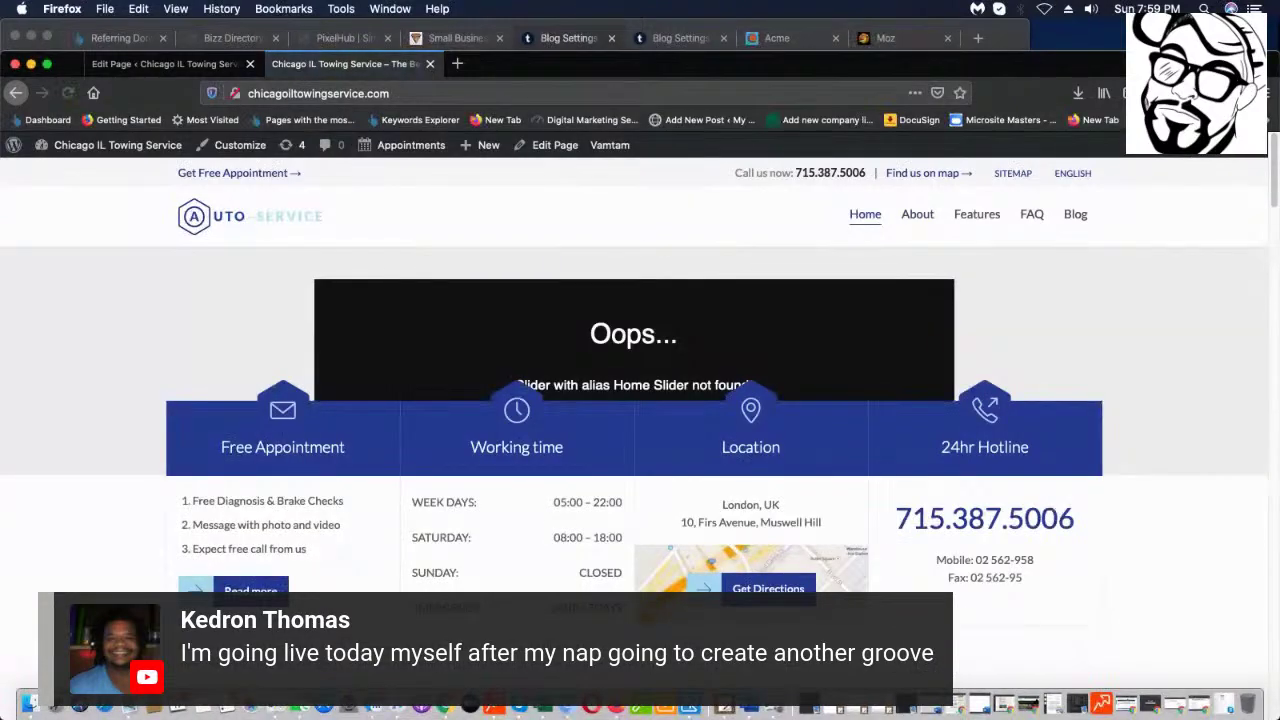
pyautogui.scroll(-8, 1040, 395)
pyautogui.scroll(-15, 1040, 397)
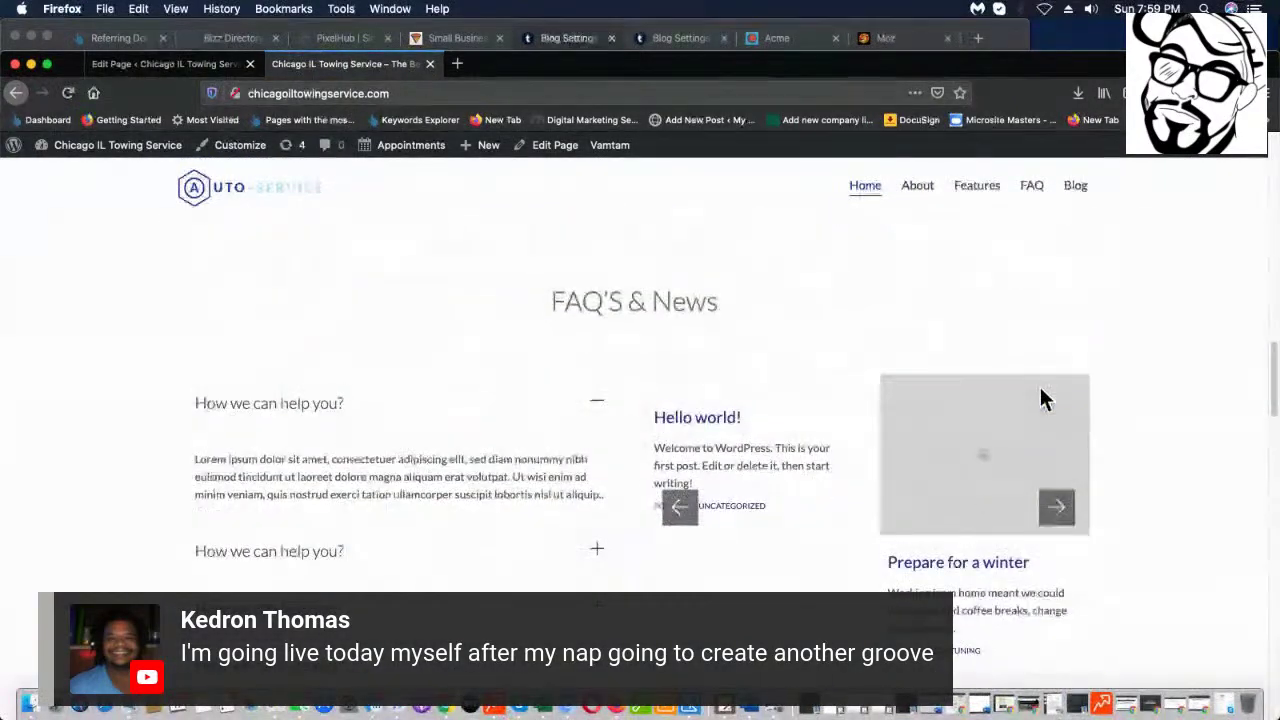
pyautogui.scroll(-5, 1040, 398)
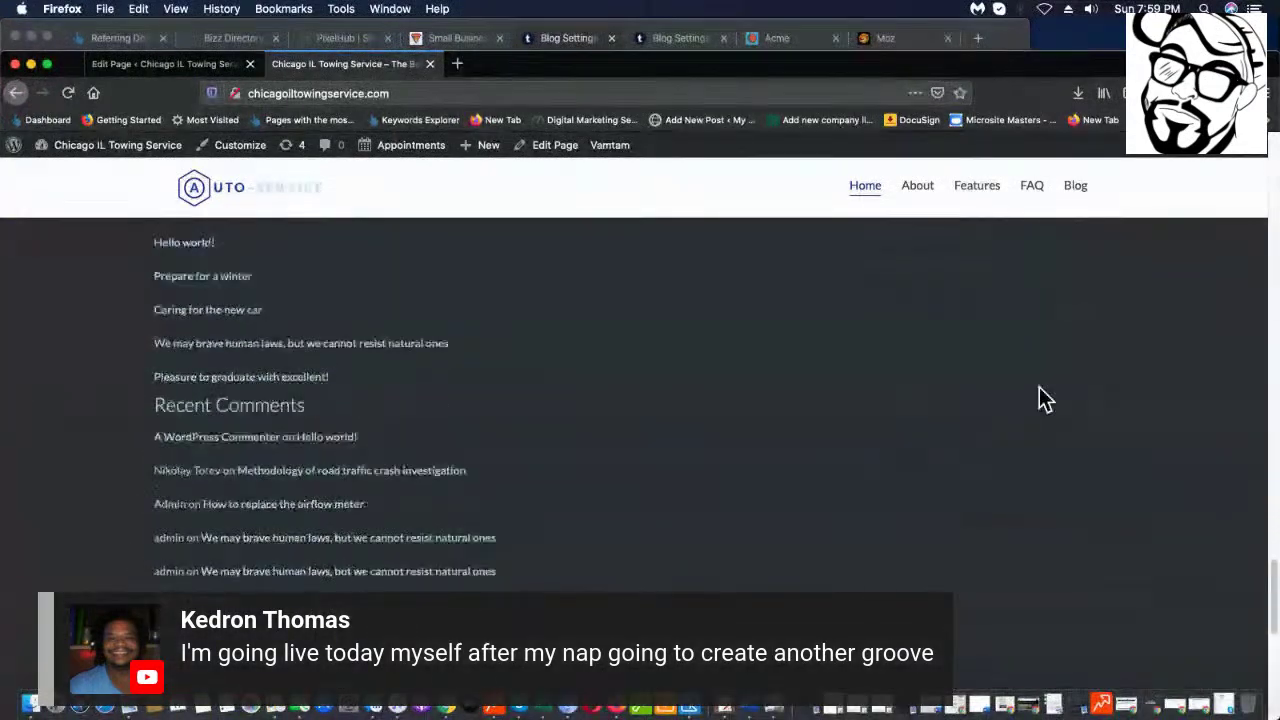
pyautogui.scroll(15, 1037, 397)
pyautogui.scroll(5, 1000, 410)
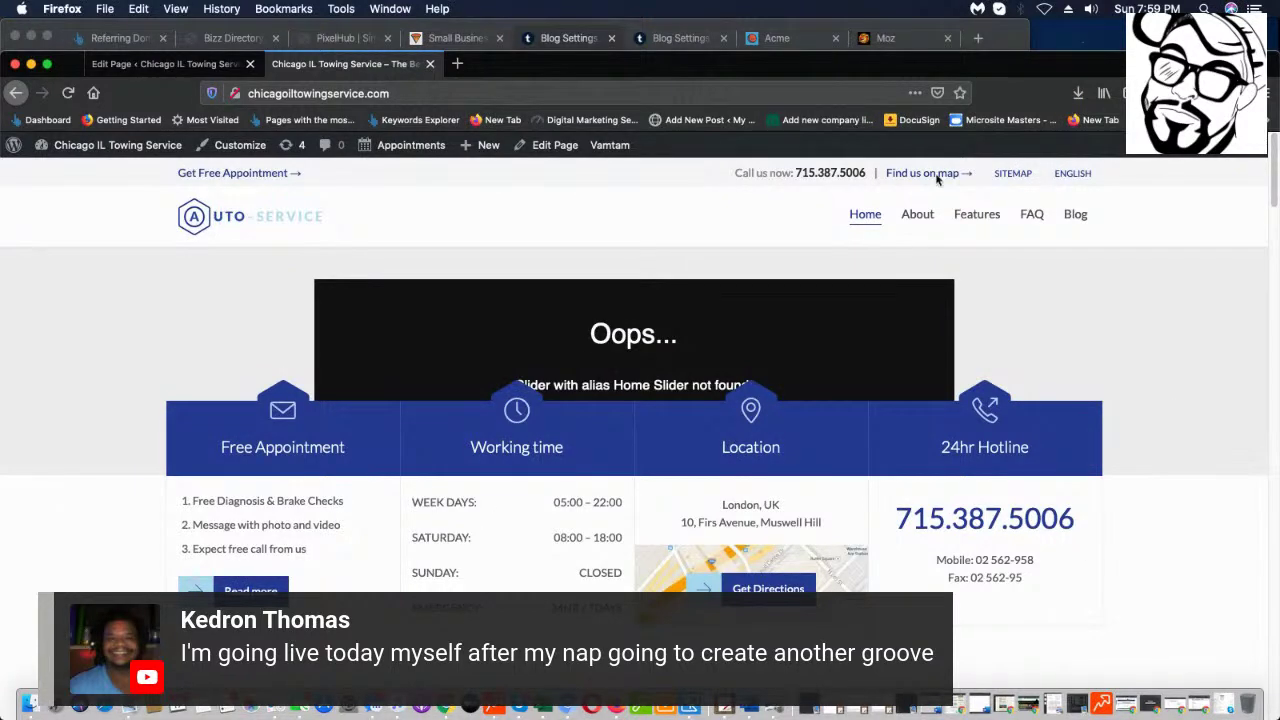
pyautogui.click(82, 64)
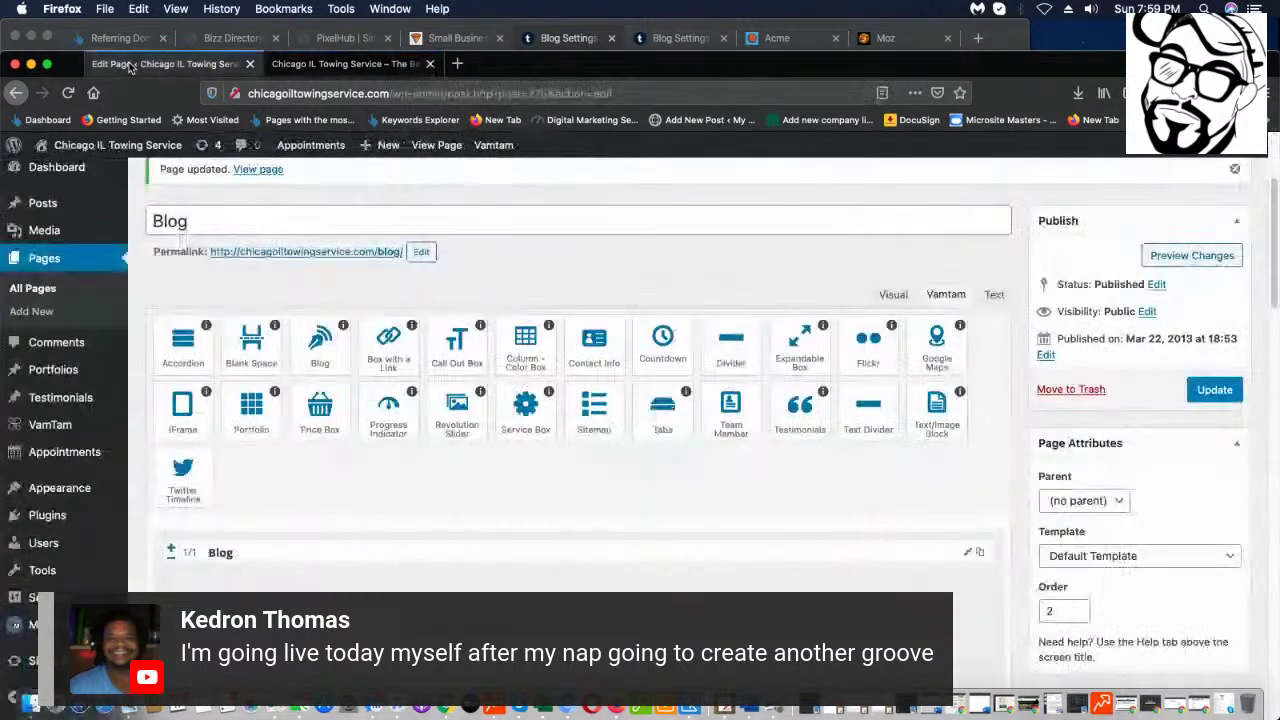
# - Review the site's seven pages in All Pages, then return to the live homepage
pyautogui.scroll(4, 432, 400)
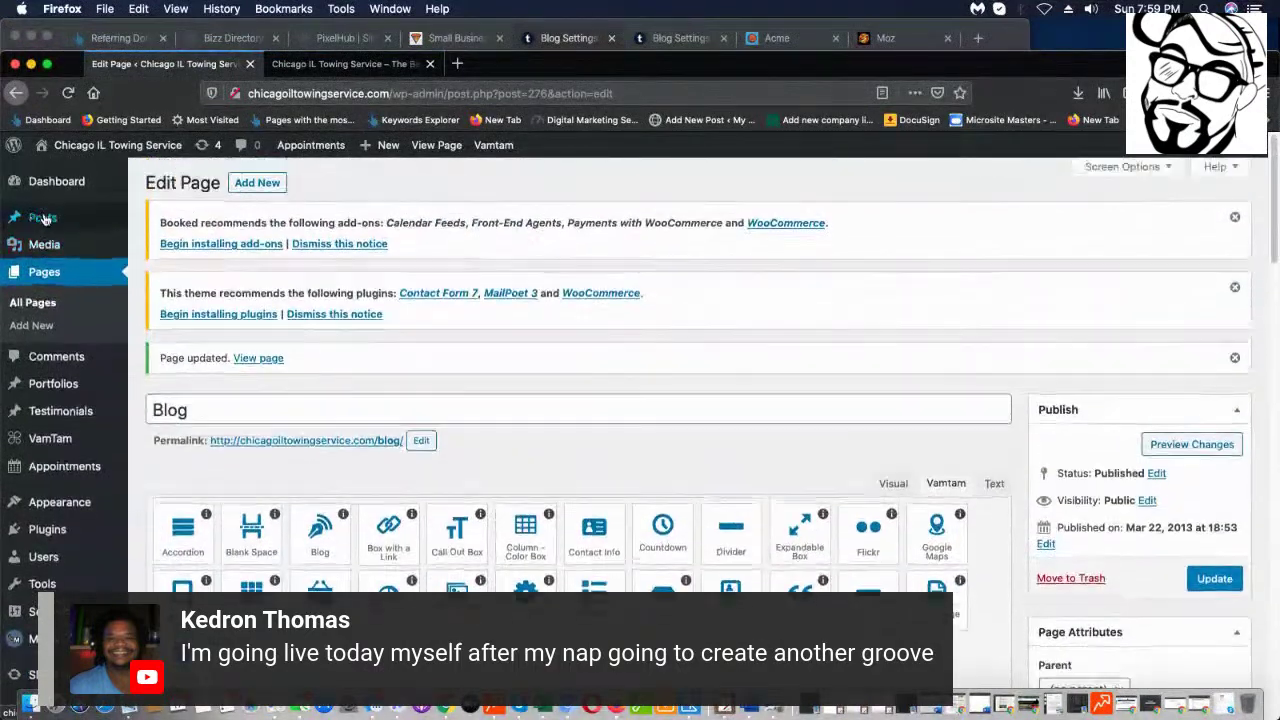
pyautogui.click(33, 303)
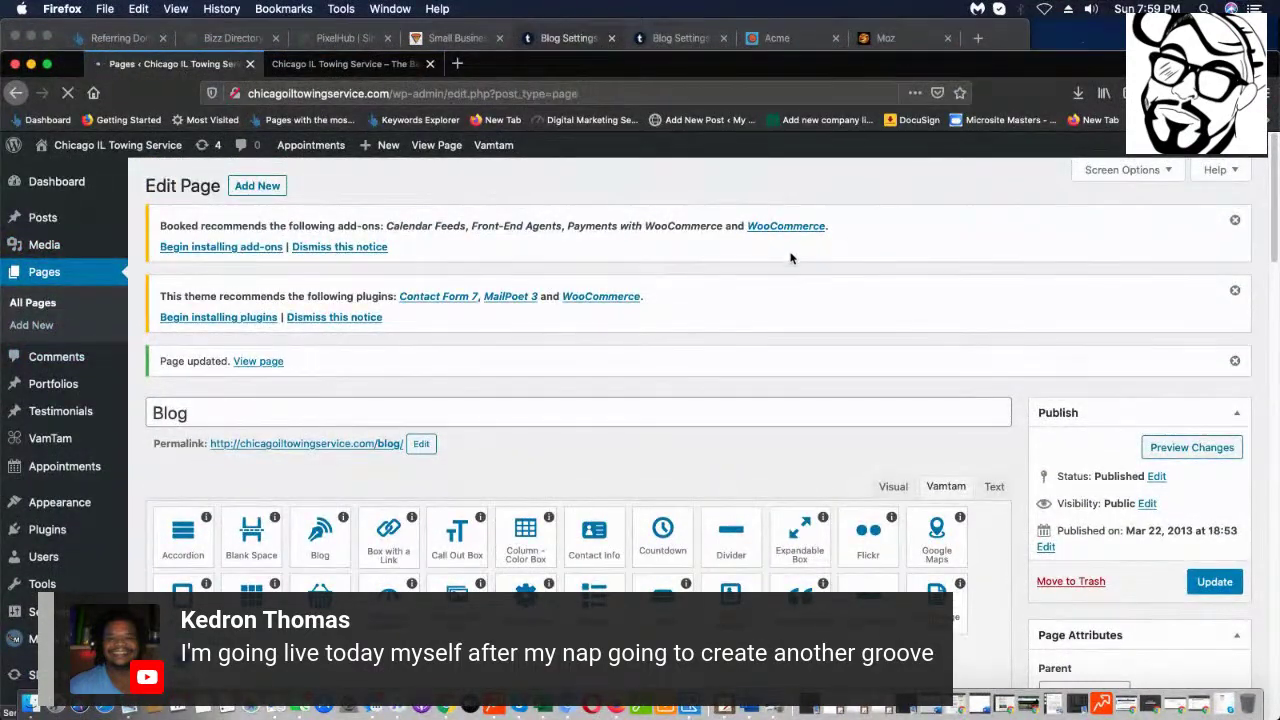
pyautogui.scroll(-3, 760, 280)
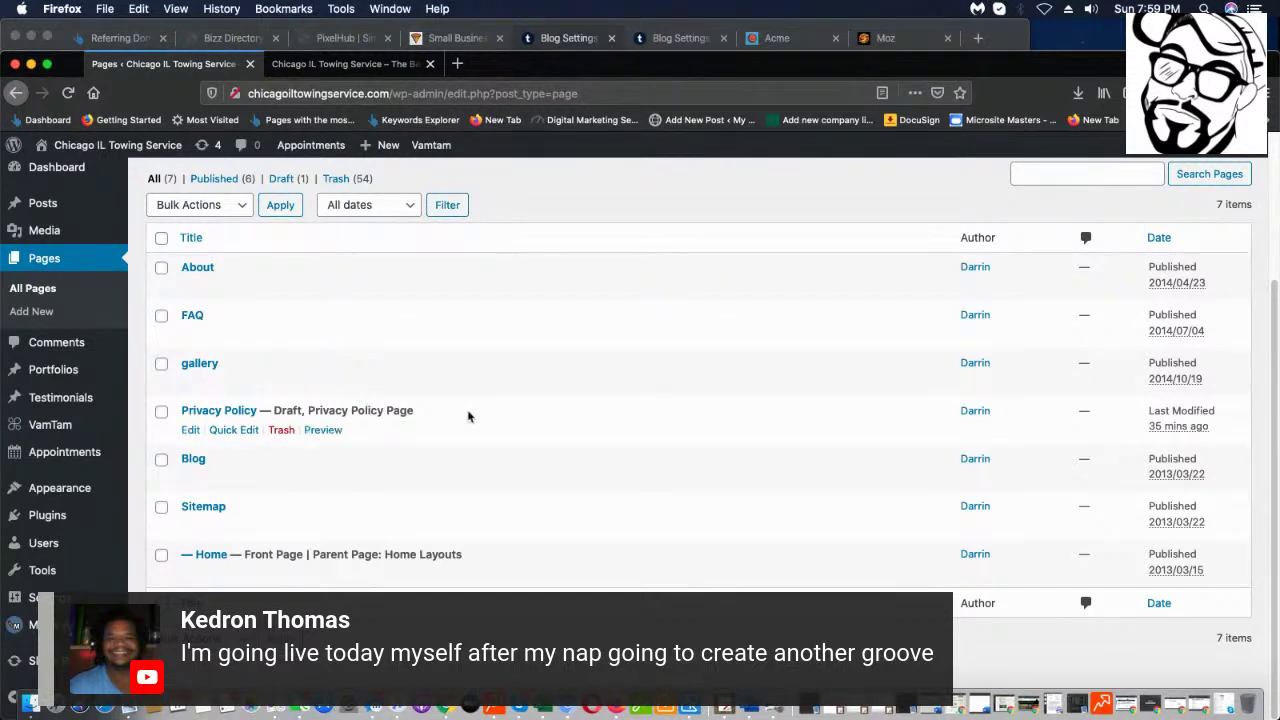
pyautogui.click(340, 63)
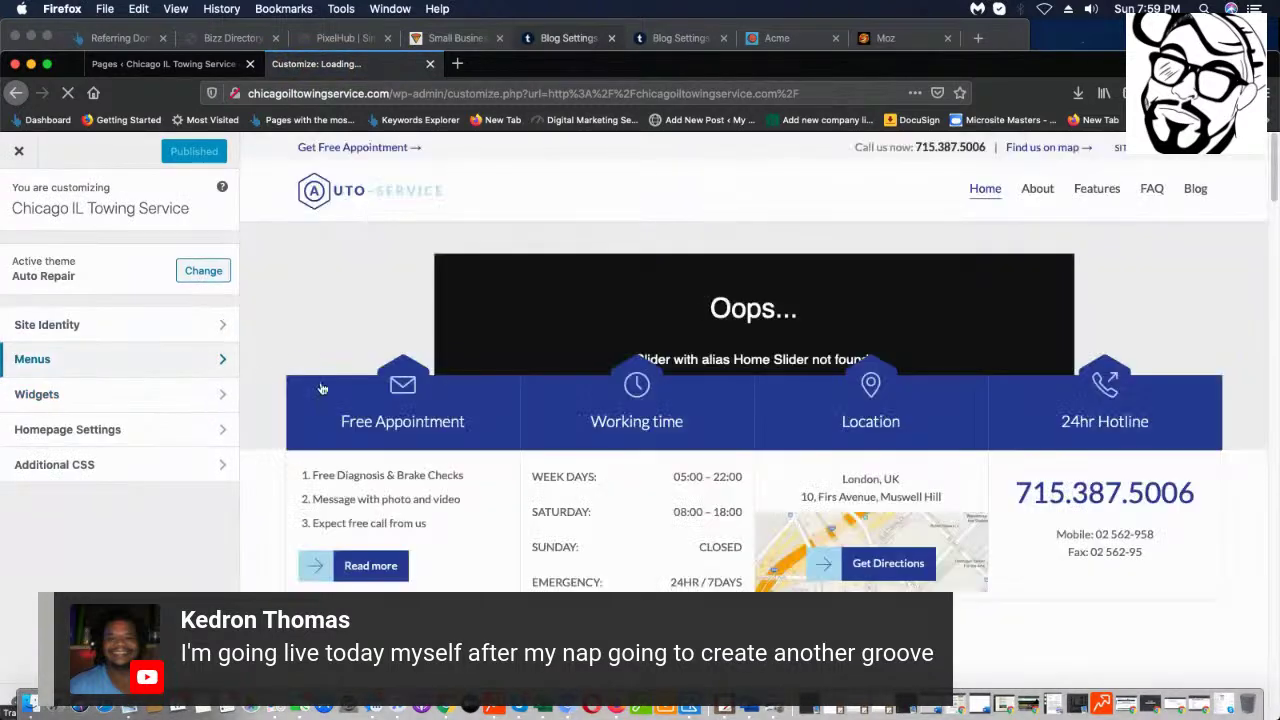
# - In the Customizer's Main Menu, remove the invalid Automotive Shop item
pyautogui.click(160, 358)
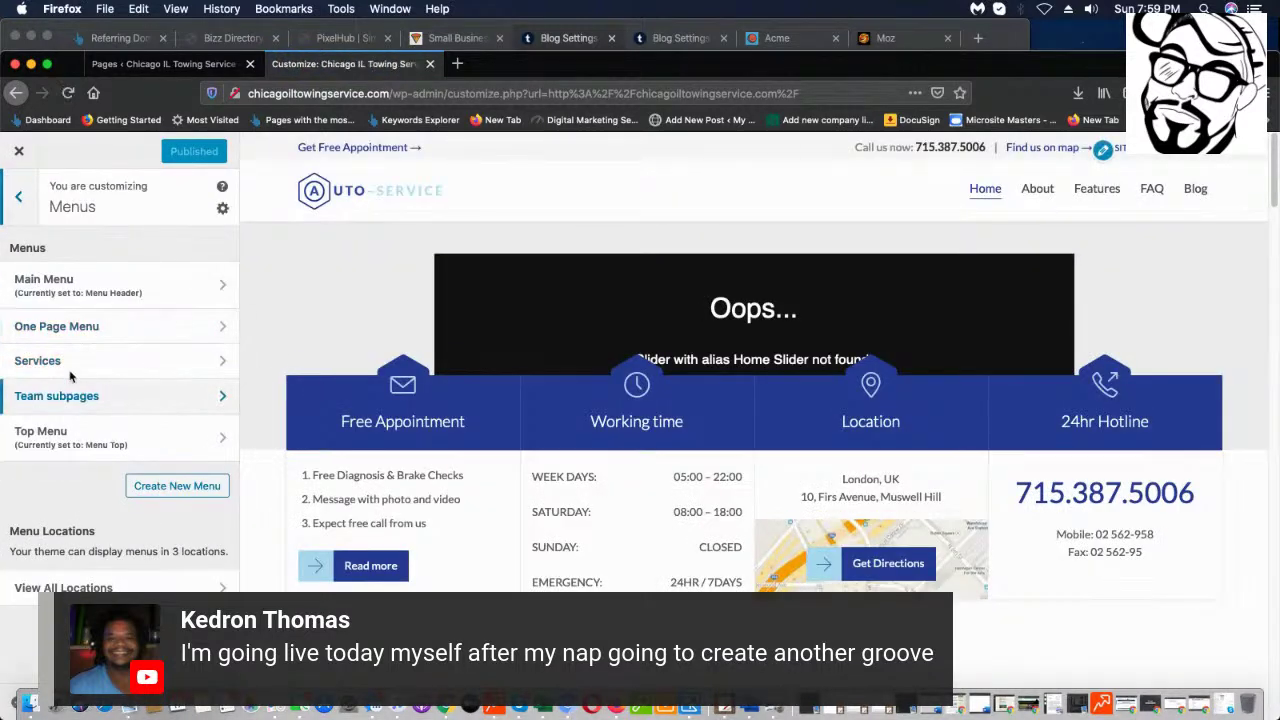
pyautogui.click(218, 289)
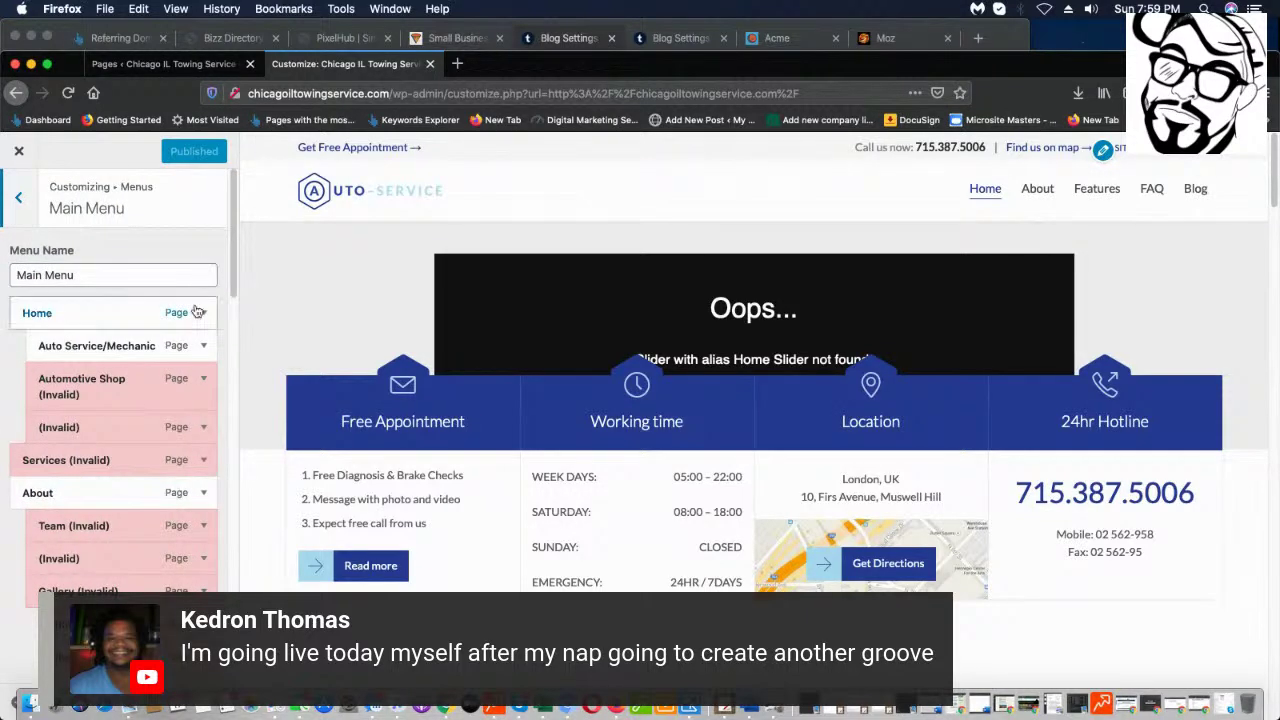
pyautogui.click(204, 383)
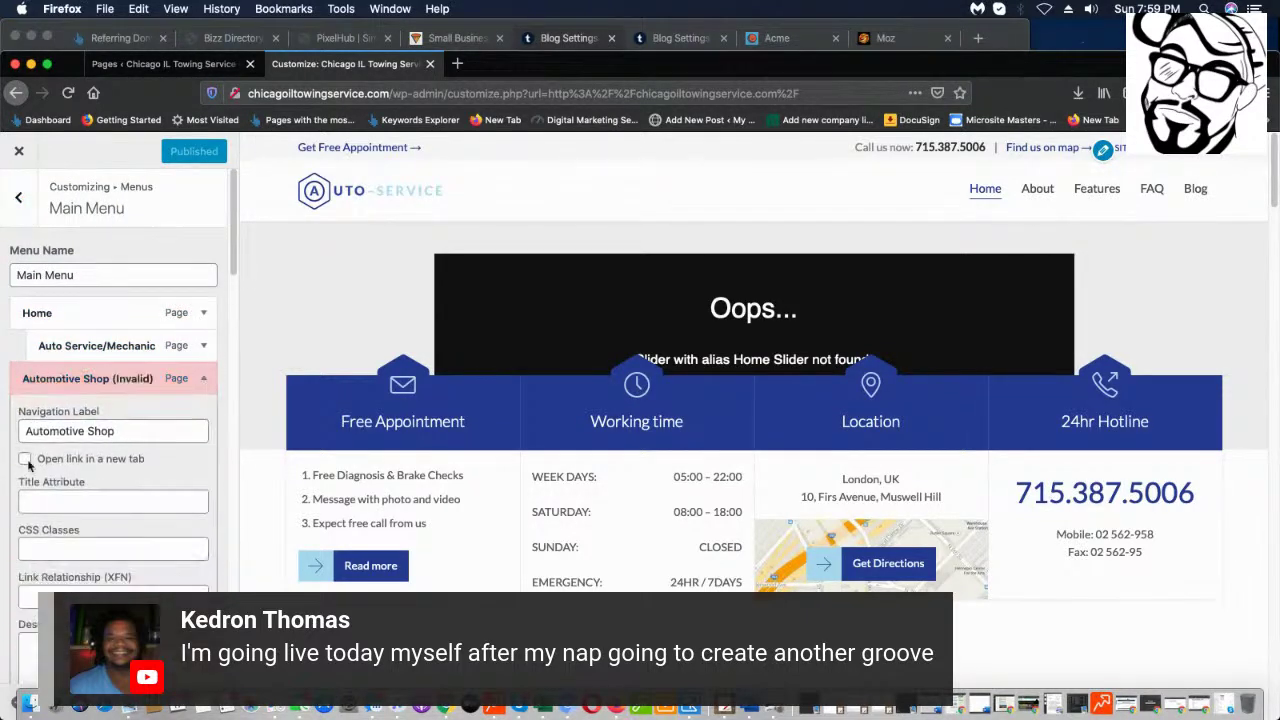
pyautogui.scroll(-5, 90, 440)
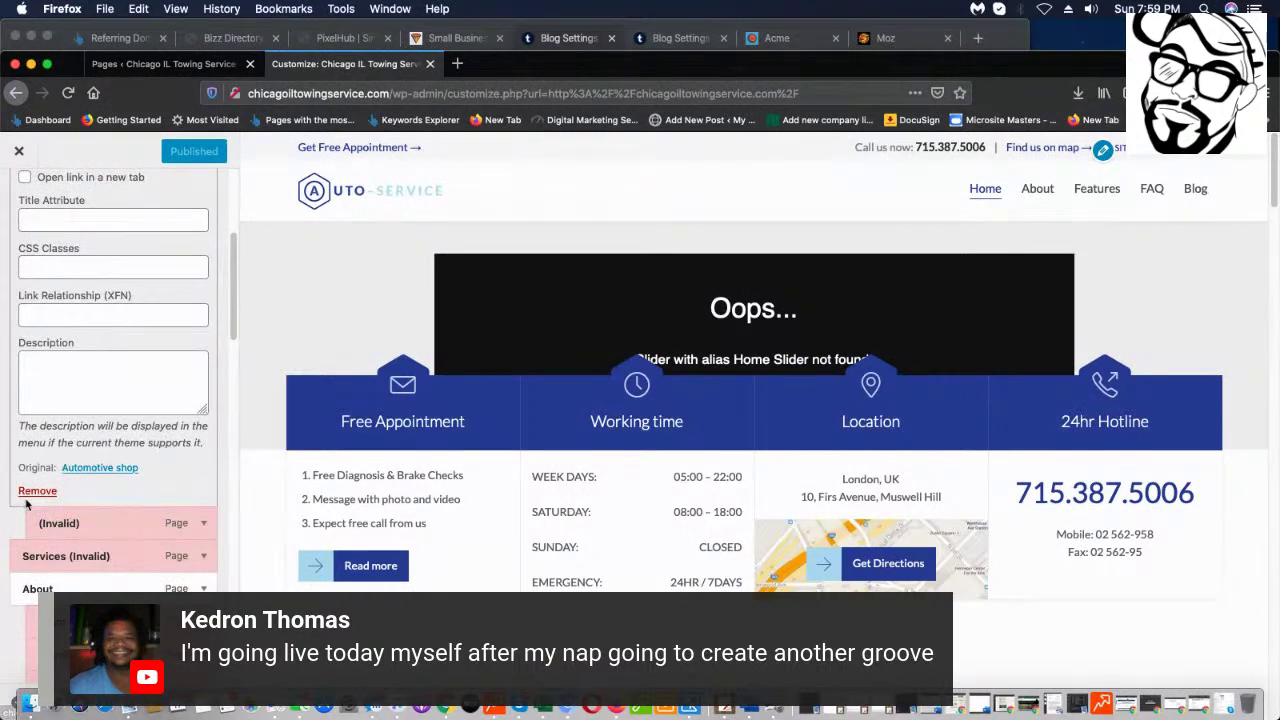
pyautogui.click(37, 490)
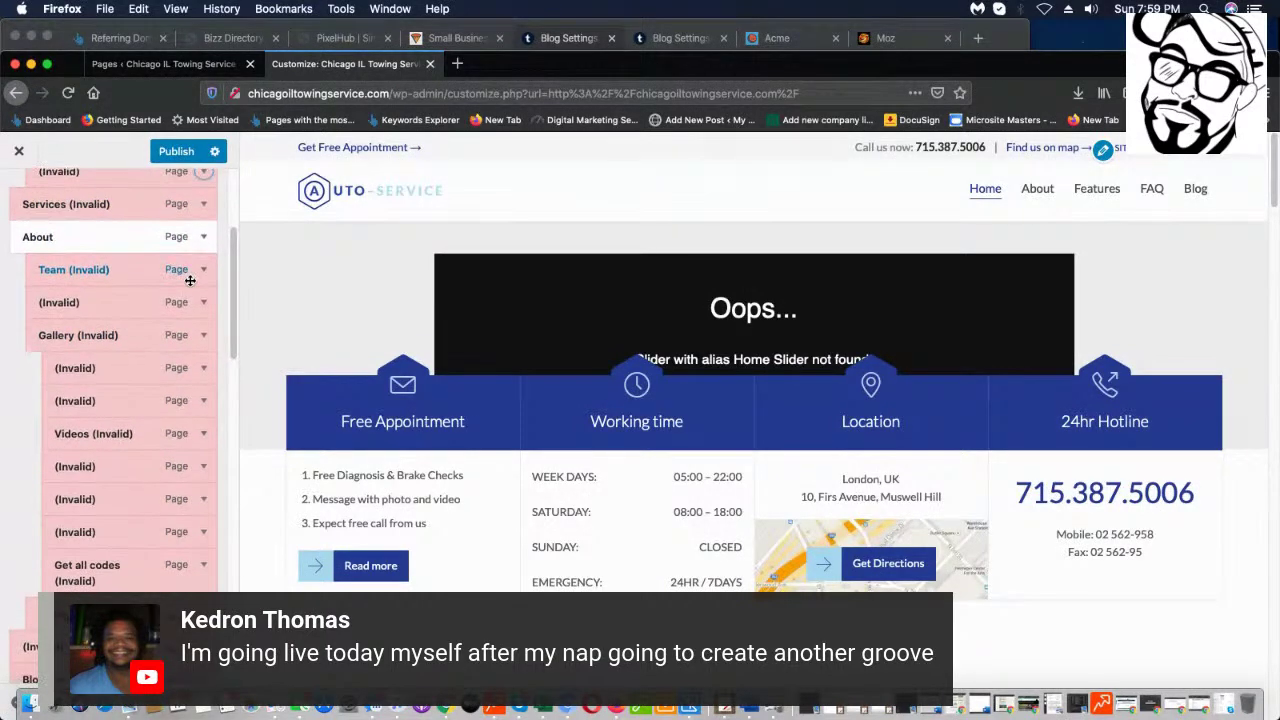
# - Remove the Team, Clients, Gallery, Masonry Style and Standard Jetpack Gallery menu items
pyautogui.click(200, 280)
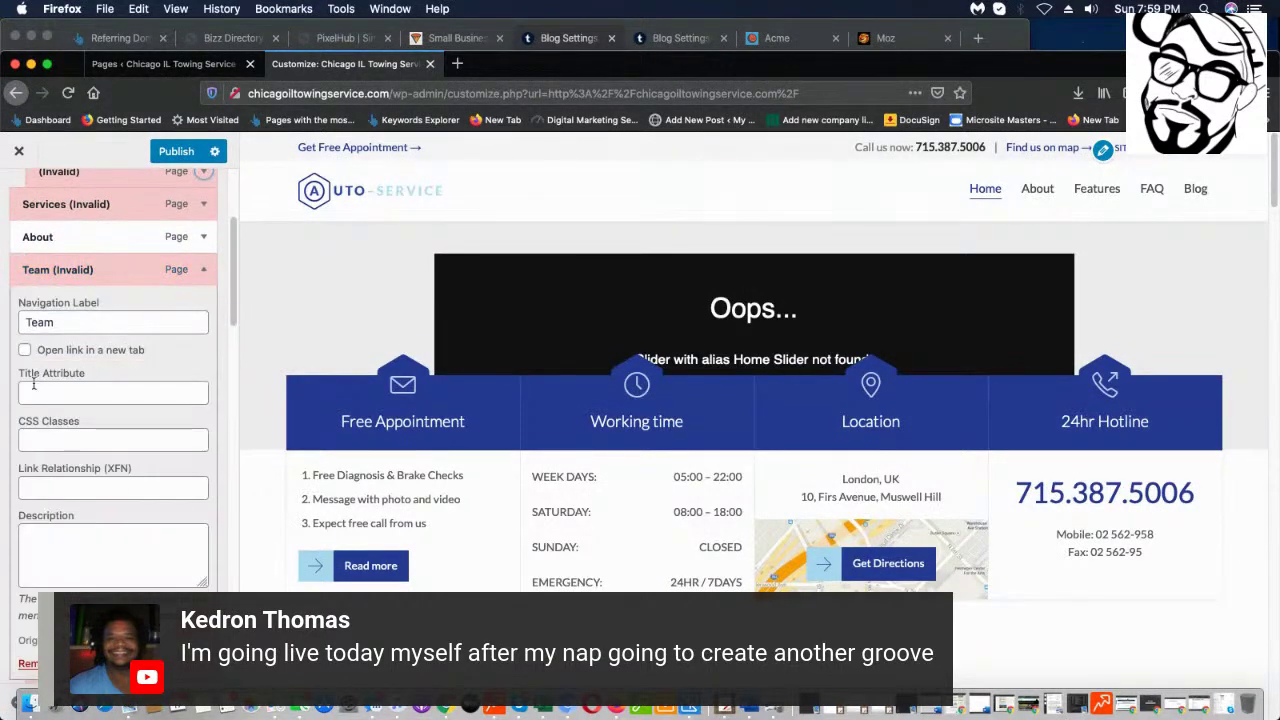
pyautogui.click(30, 662)
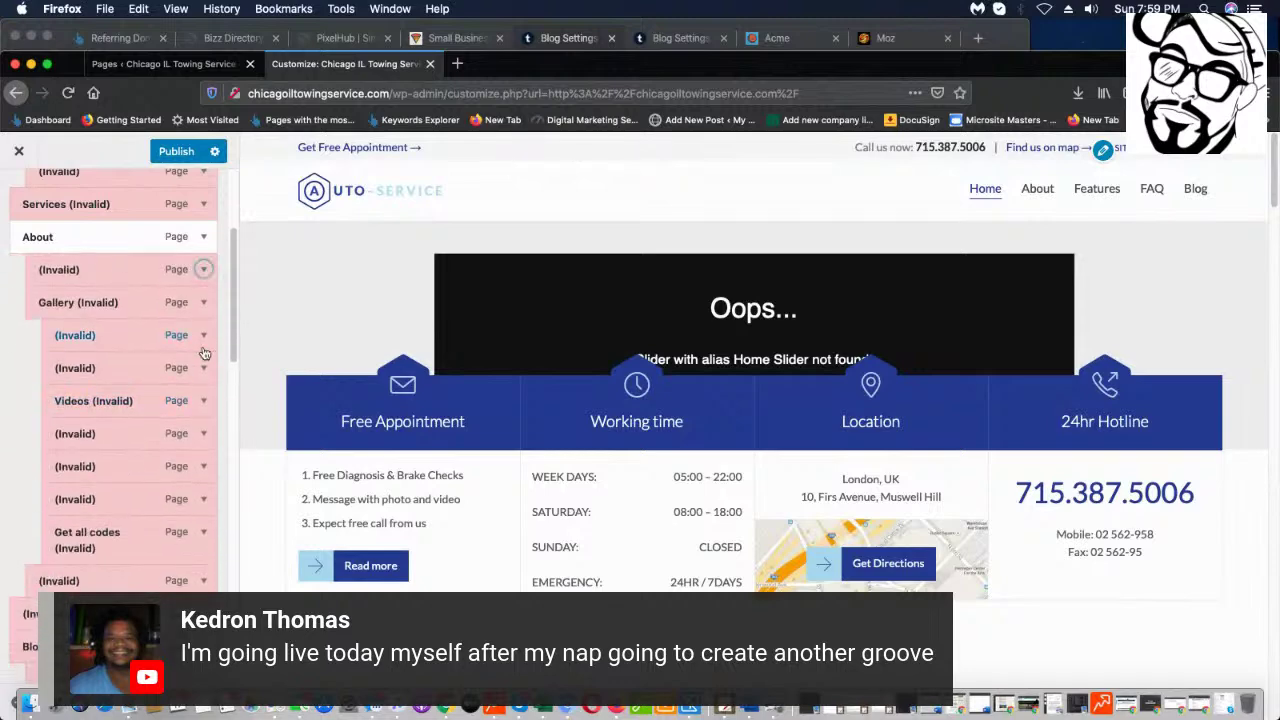
pyautogui.click(179, 270)
pyautogui.click(29, 653)
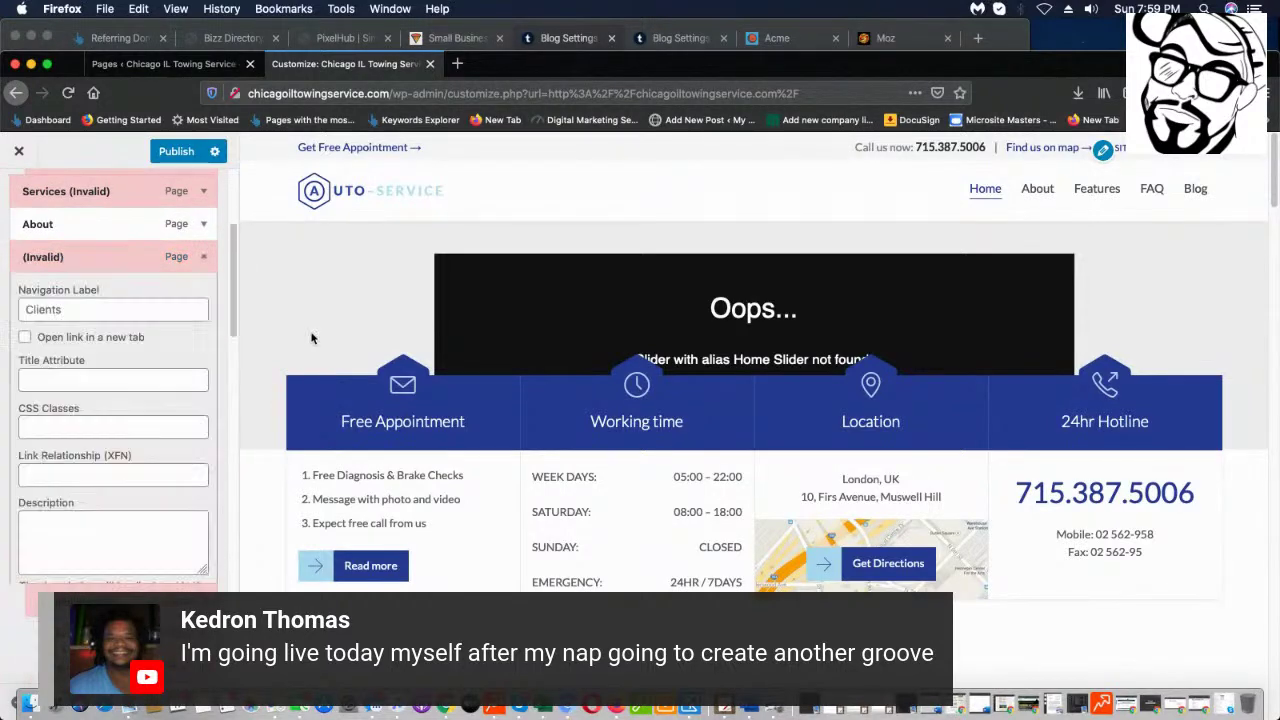
pyautogui.click(205, 258)
pyautogui.click(28, 652)
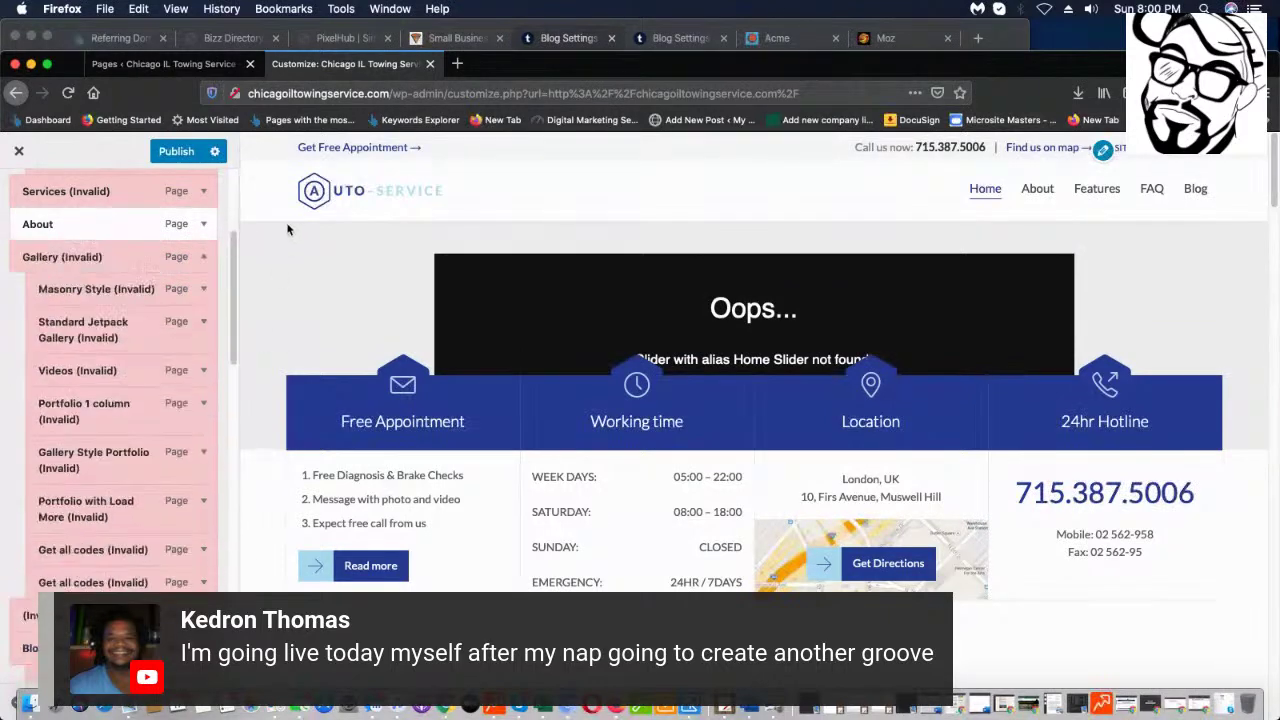
pyautogui.click(205, 257)
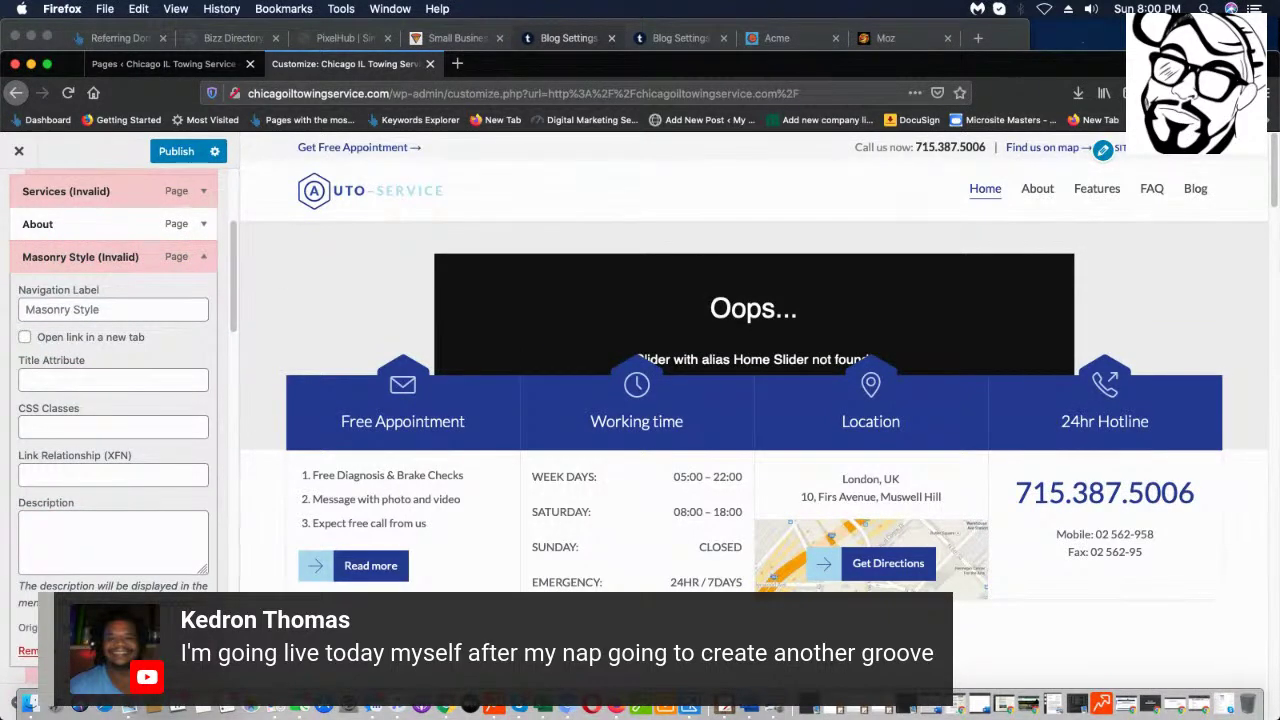
pyautogui.click(28, 652)
pyautogui.click(205, 258)
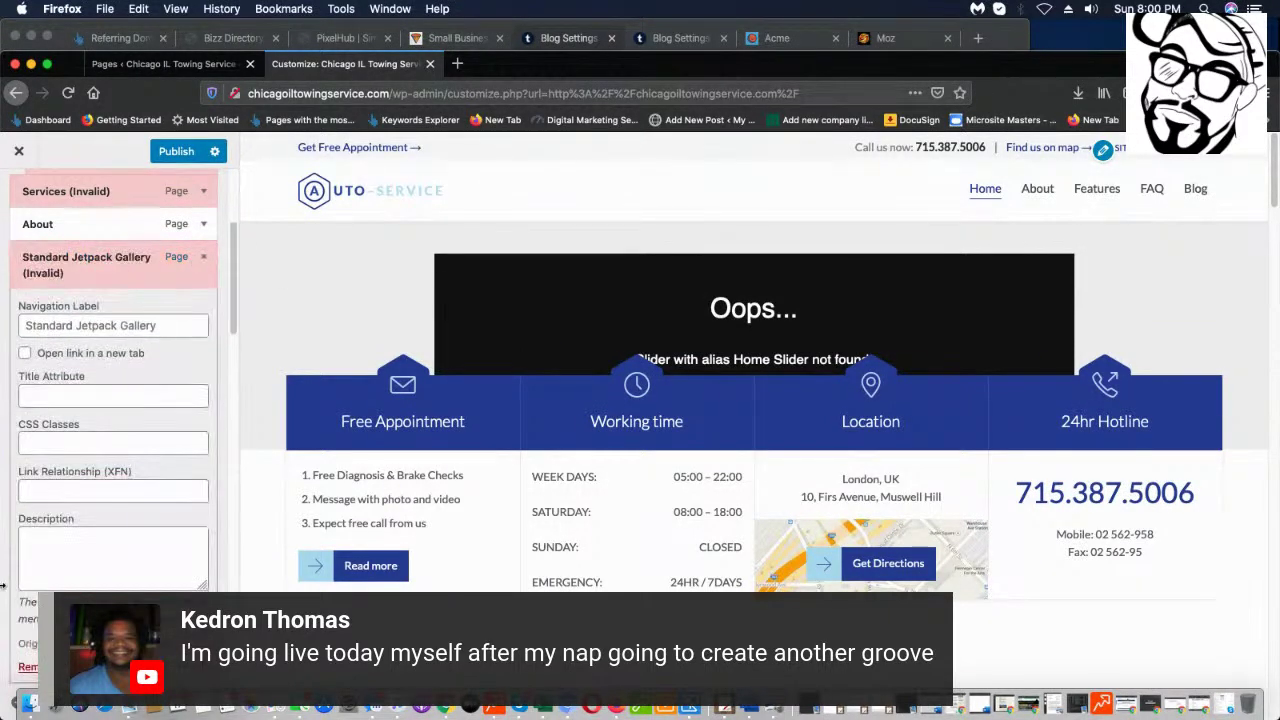
pyautogui.click(30, 672)
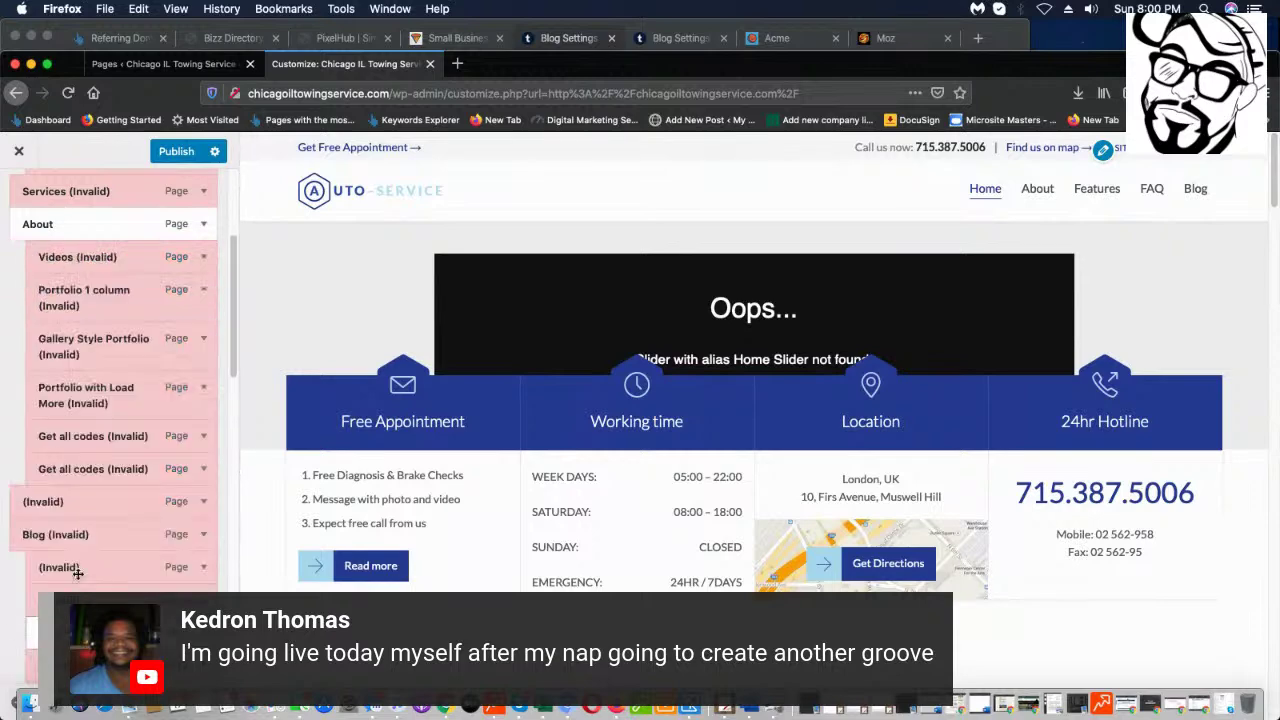
# - Remove Videos, Portfolio 1 column, Gallery Style Portfolio, Portfolio with Load More and Get all codes
pyautogui.click(204, 259)
pyautogui.click(28, 651)
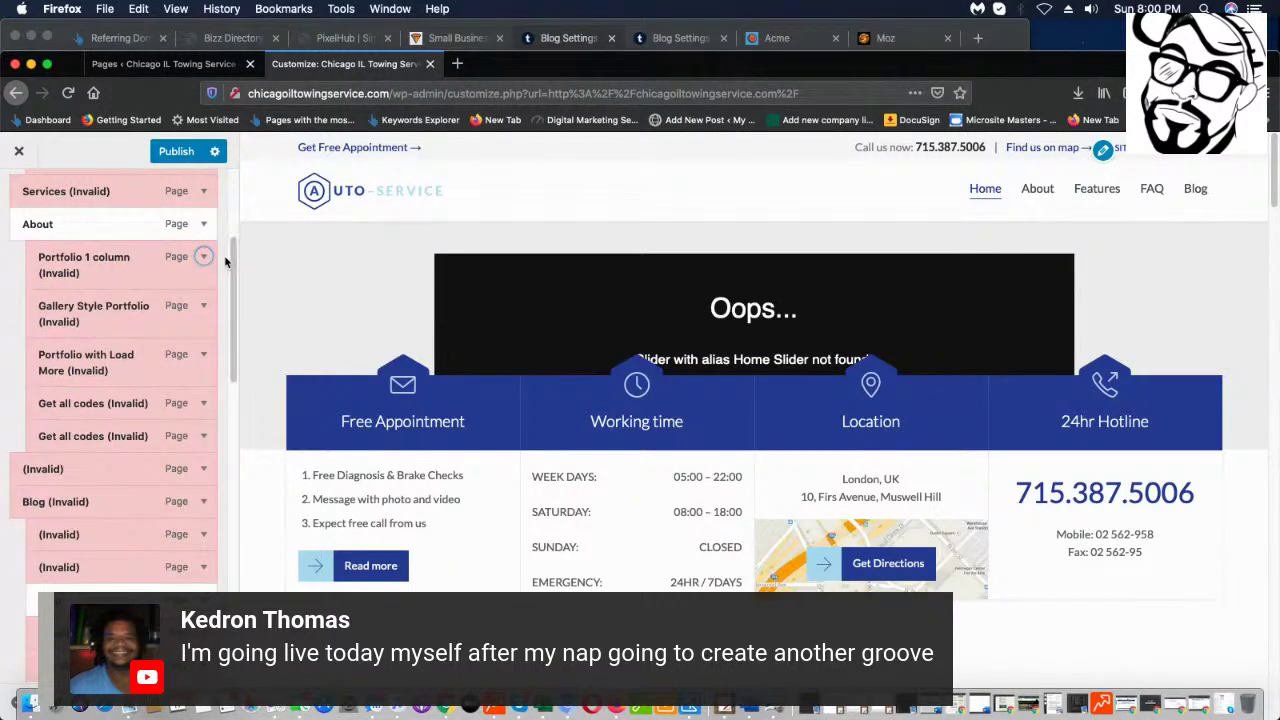
pyautogui.click(204, 258)
pyautogui.click(28, 651)
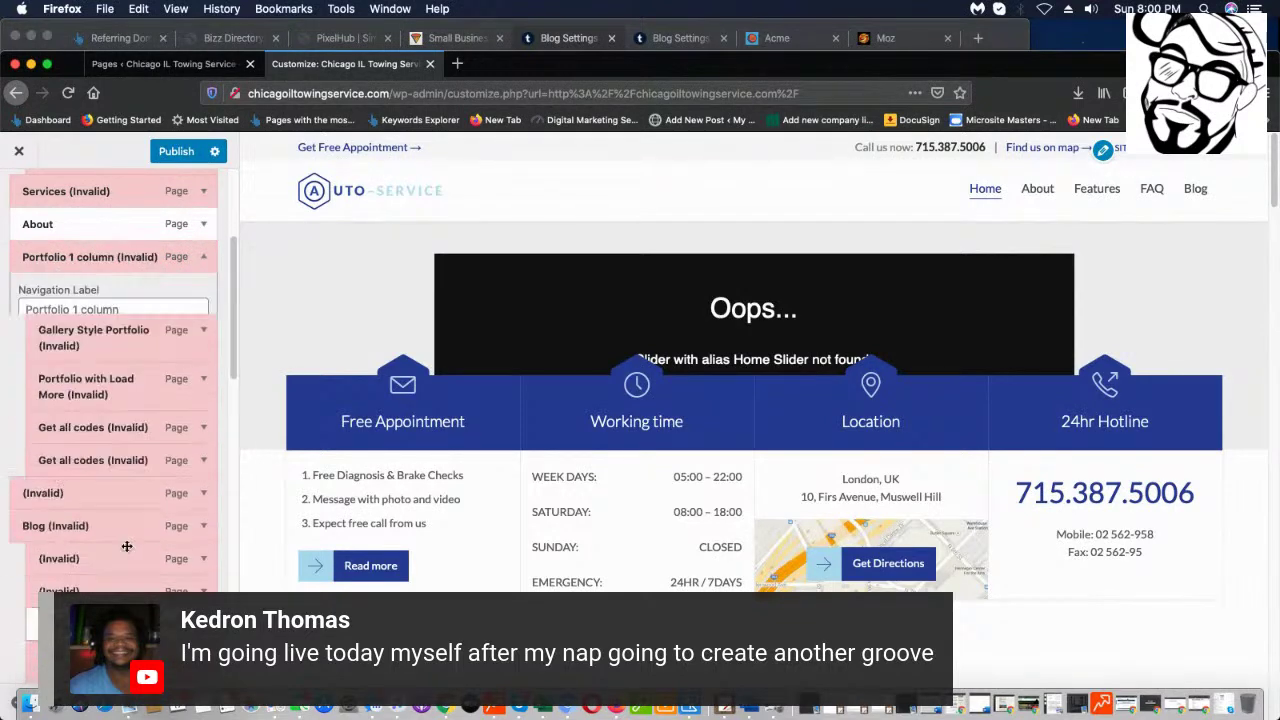
pyautogui.click(204, 258)
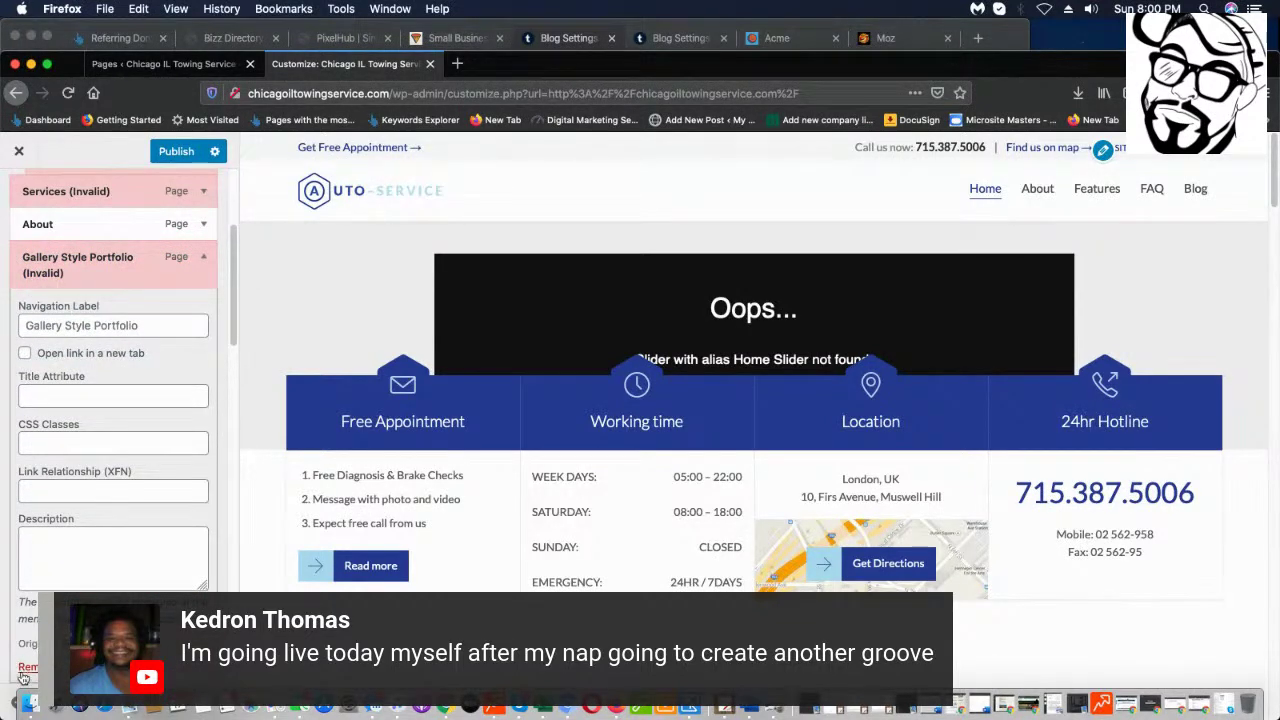
pyautogui.click(24, 670)
pyautogui.click(204, 258)
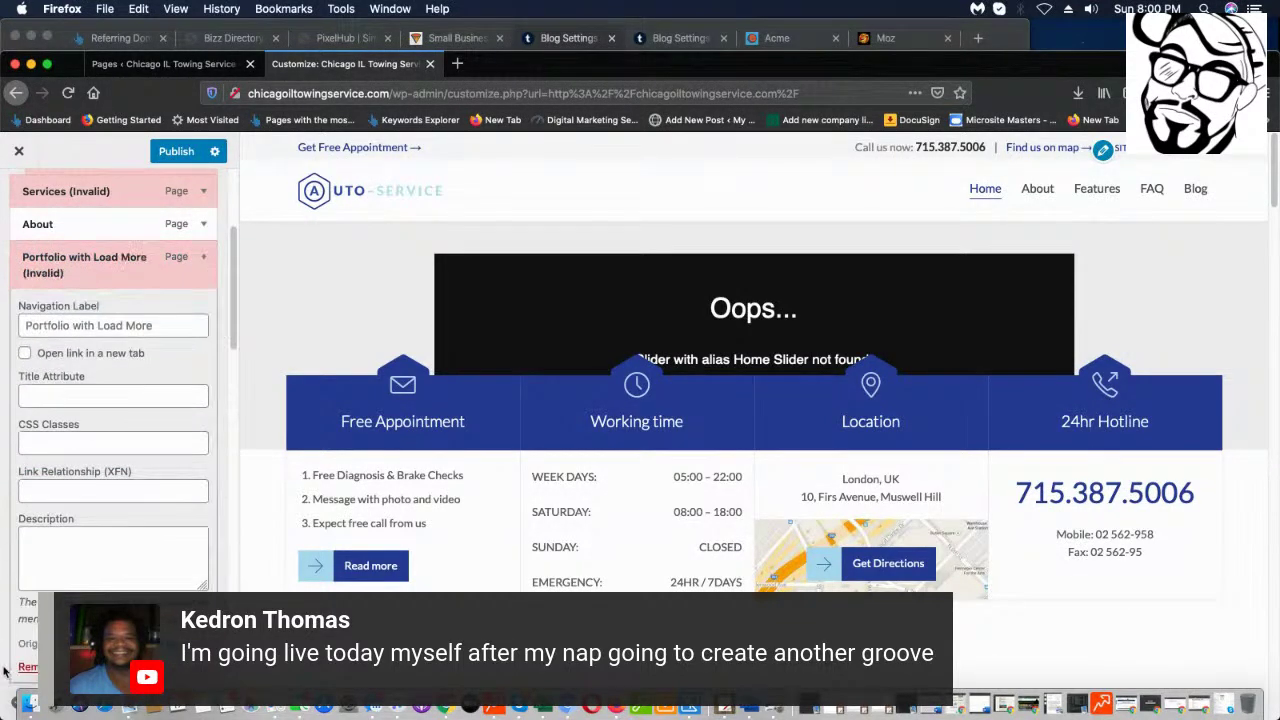
pyautogui.click(28, 667)
pyautogui.click(204, 257)
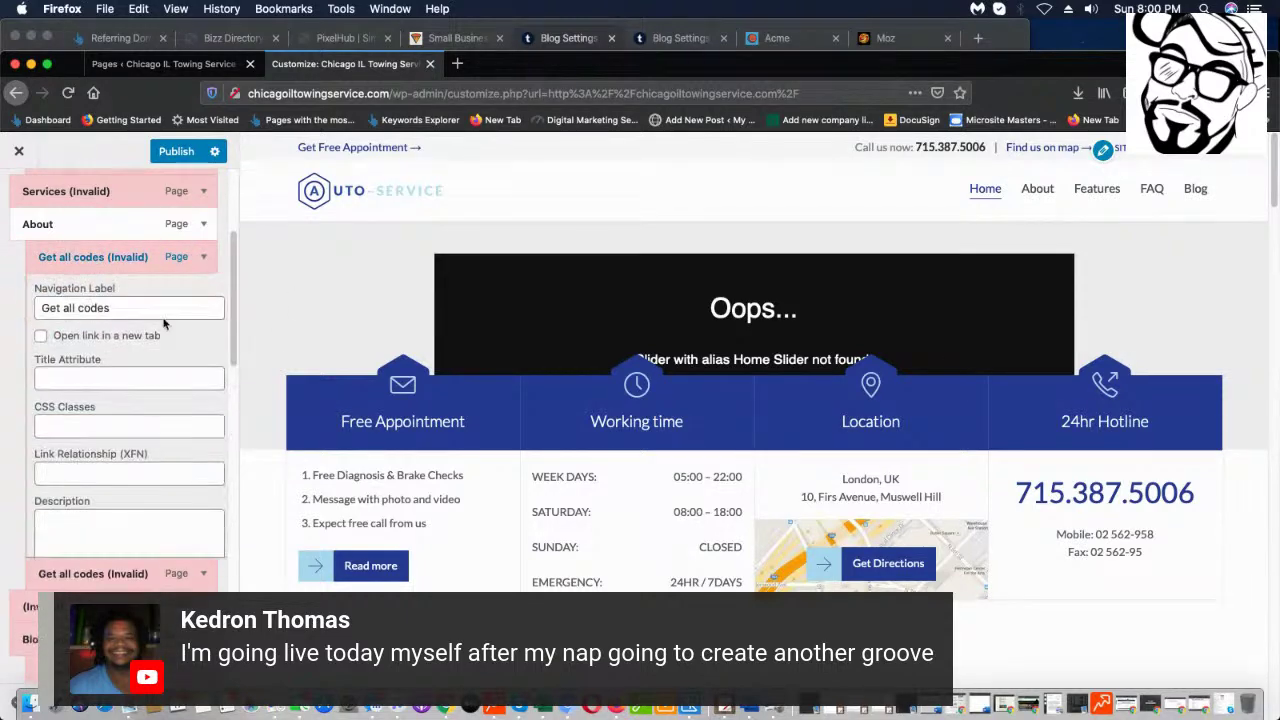
pyautogui.click(204, 257)
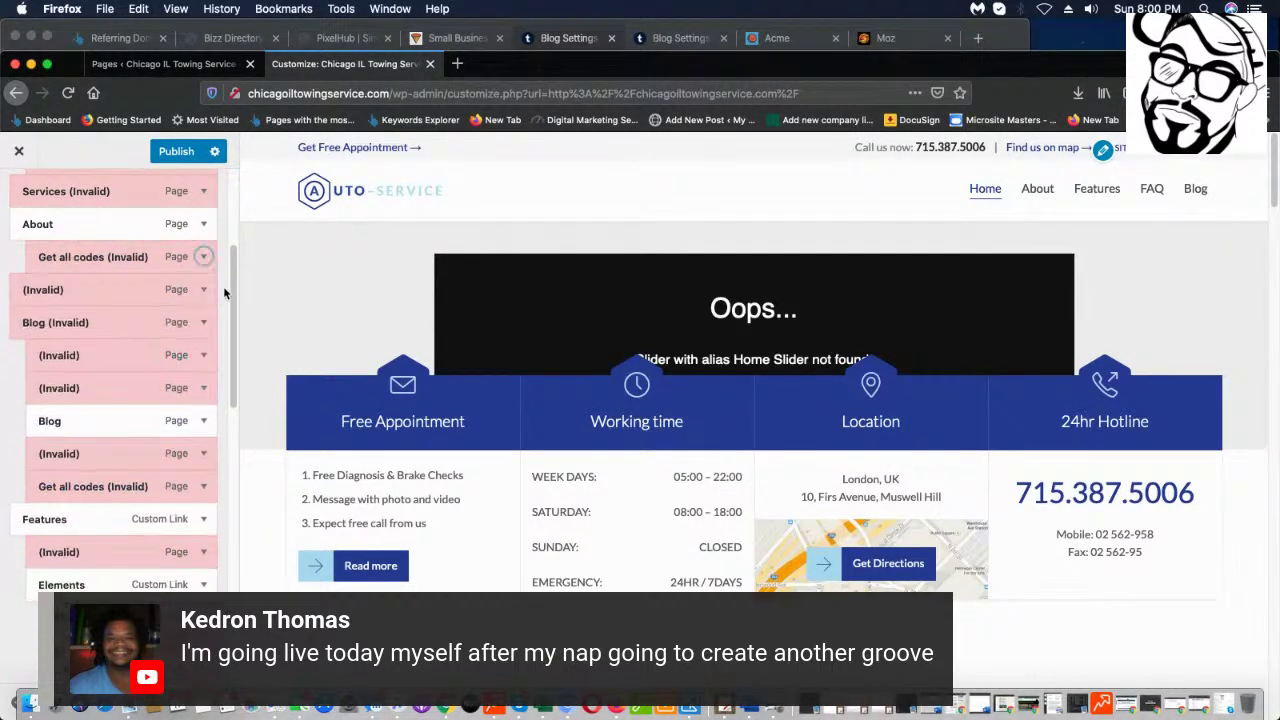
pyautogui.click(204, 257)
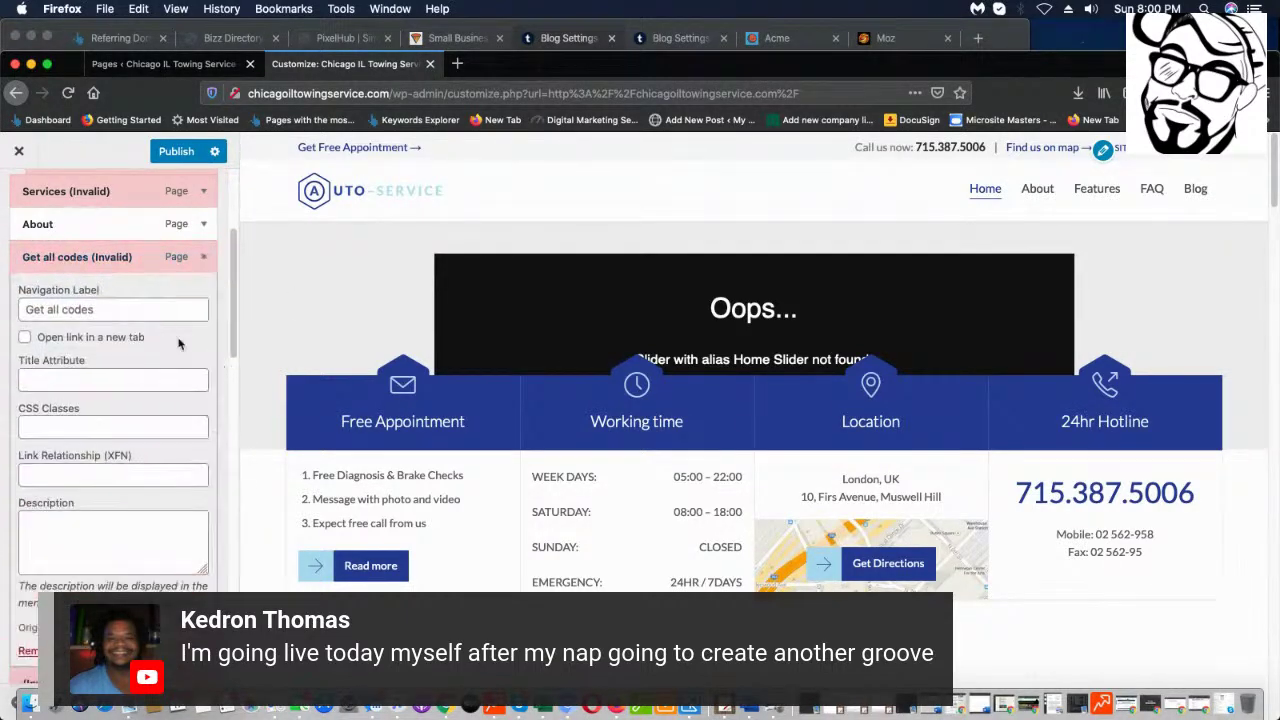
pyautogui.click(27, 652)
# - Remove Specials, the invalid Blog, Newspaper Style, Blog Layout 1 and Blog Post Formats items
pyautogui.click(204, 257)
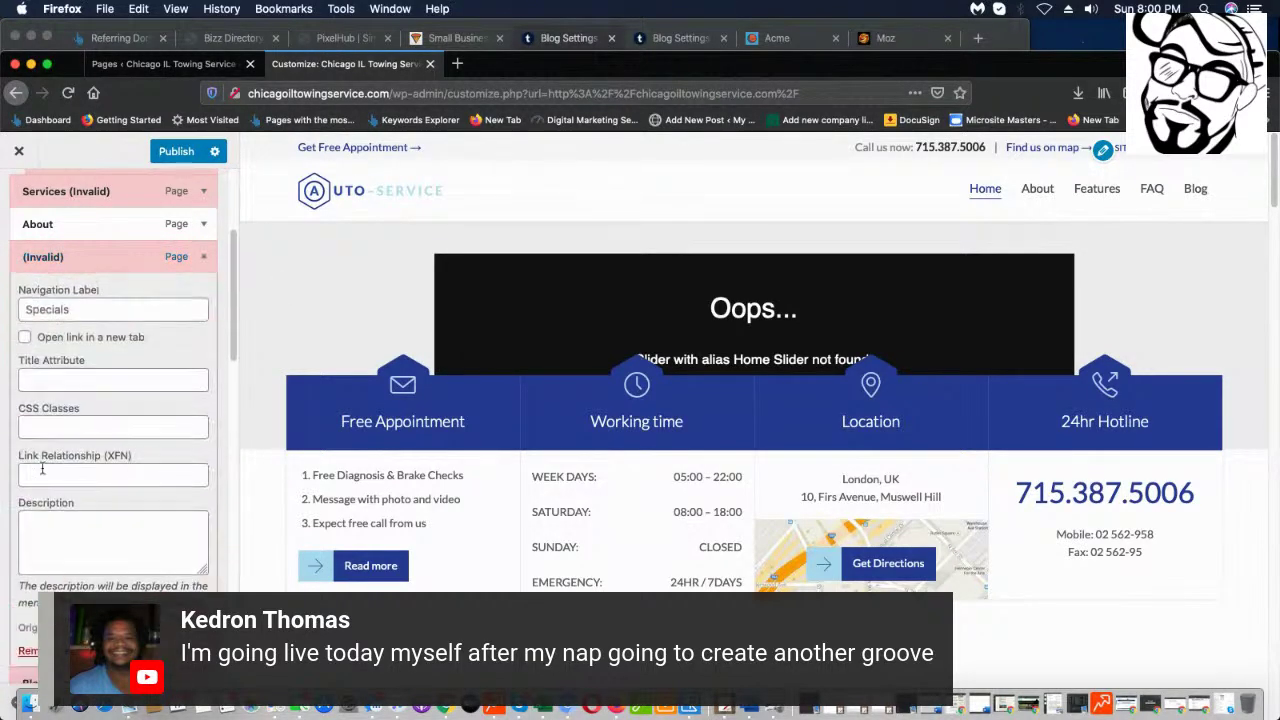
pyautogui.click(30, 655)
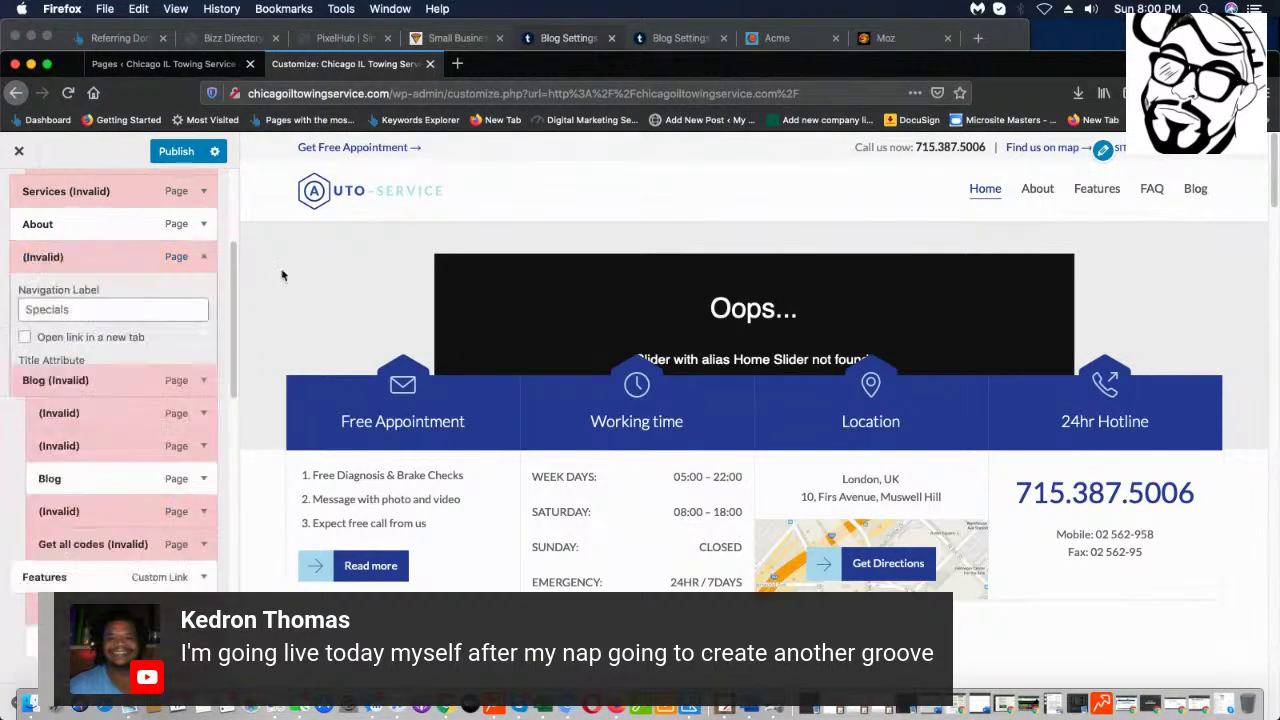
pyautogui.click(203, 257)
pyautogui.click(27, 651)
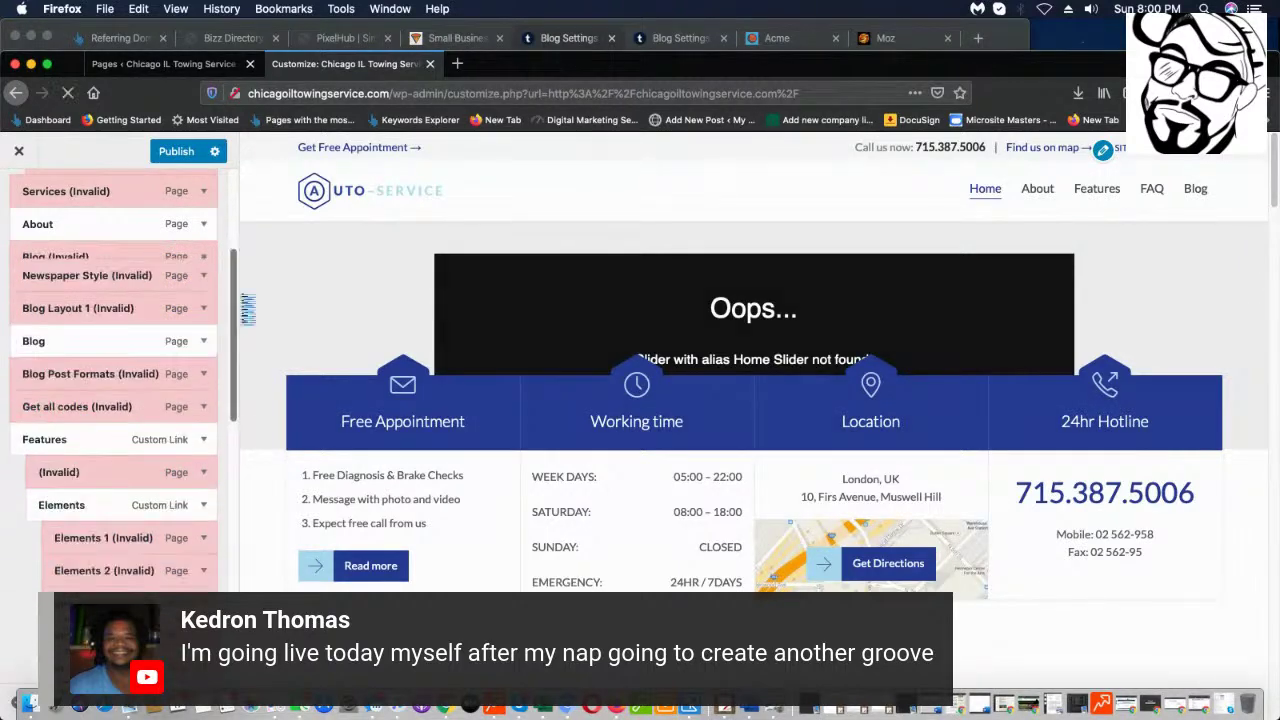
pyautogui.click(203, 257)
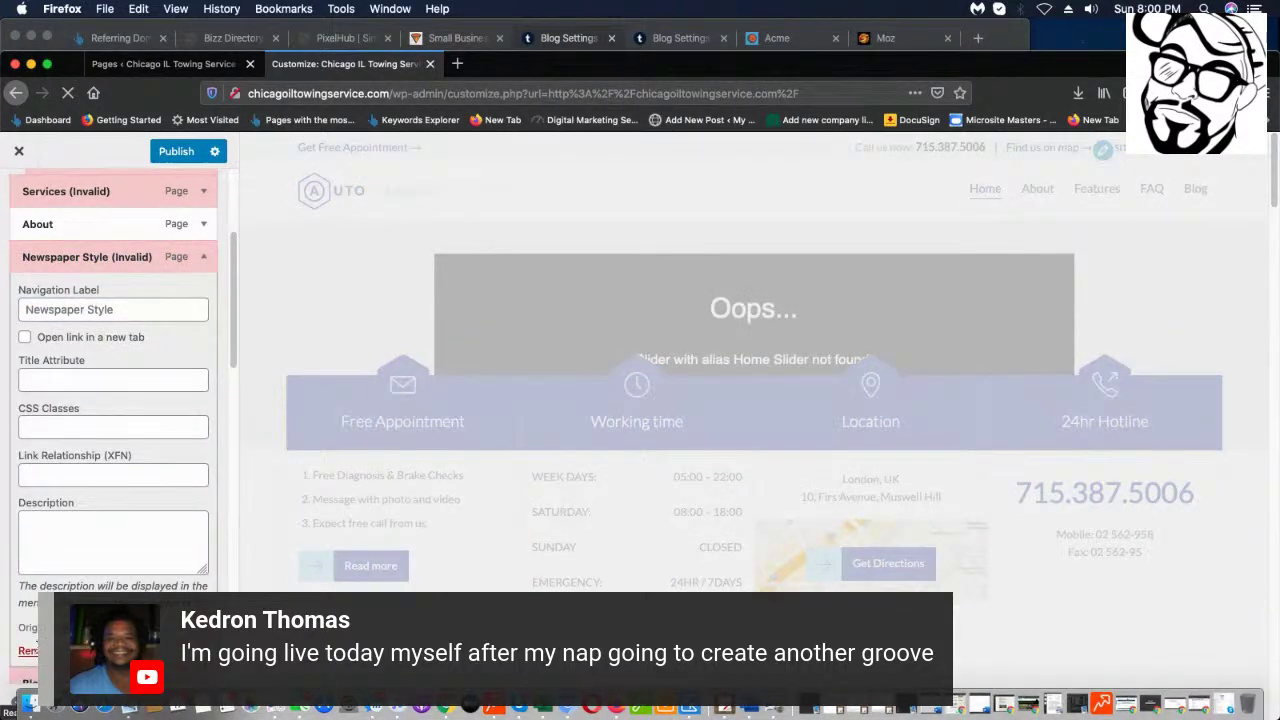
pyautogui.click(28, 651)
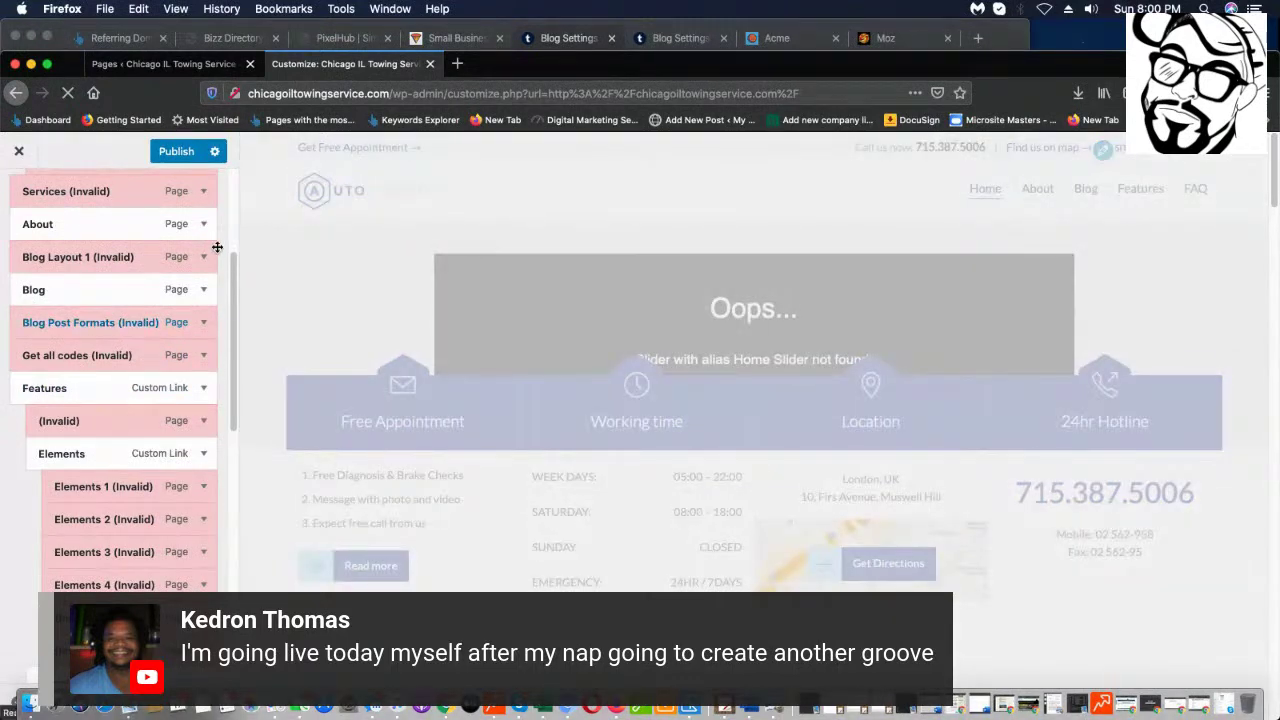
pyautogui.click(210, 259)
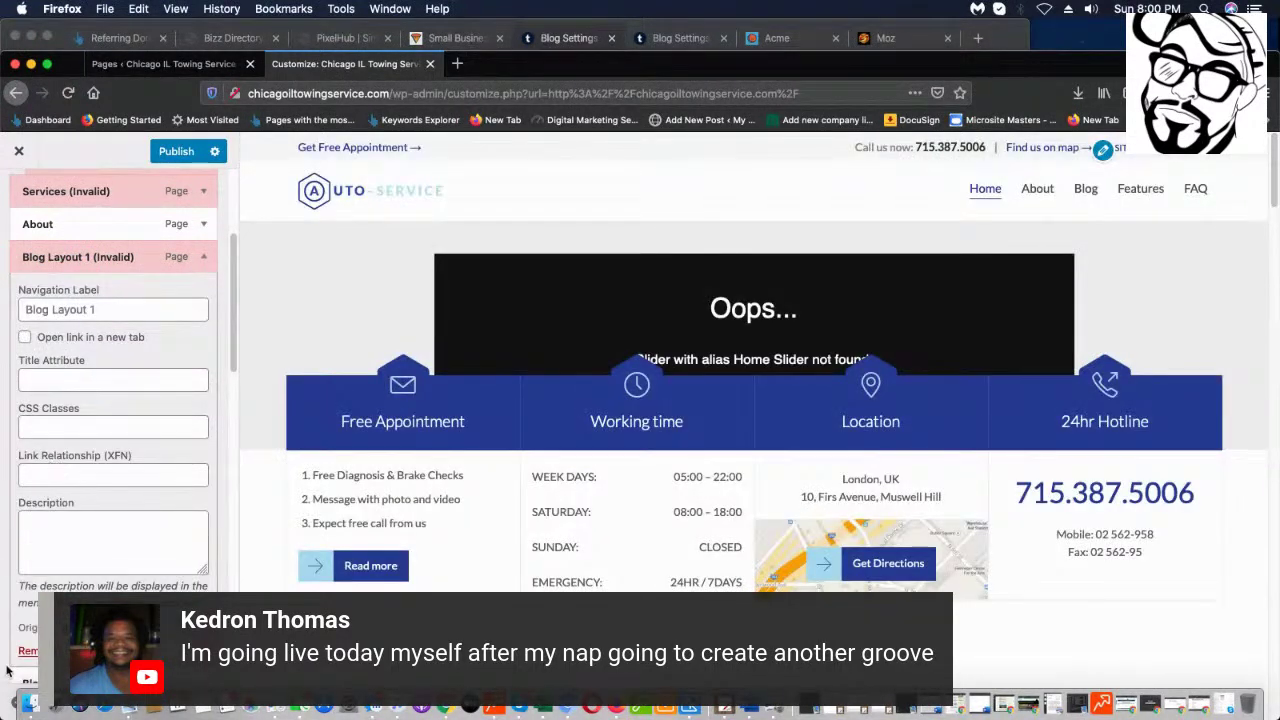
pyautogui.click(28, 651)
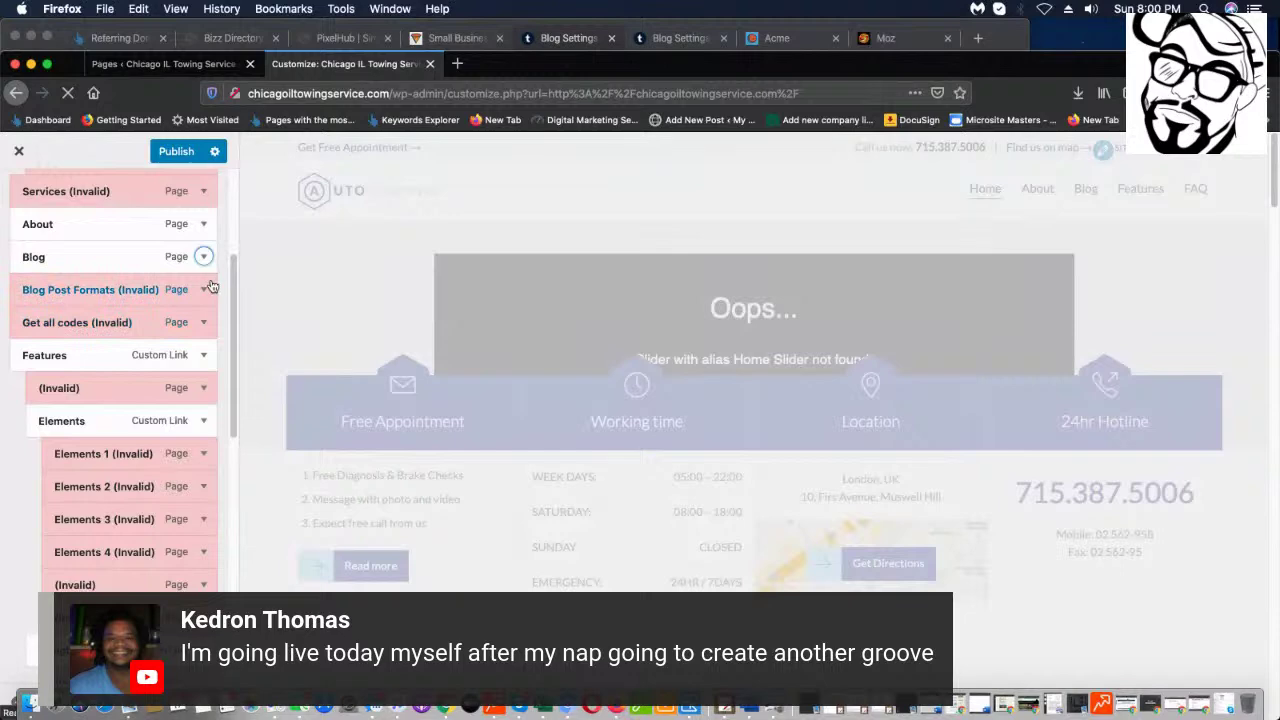
pyautogui.click(205, 288)
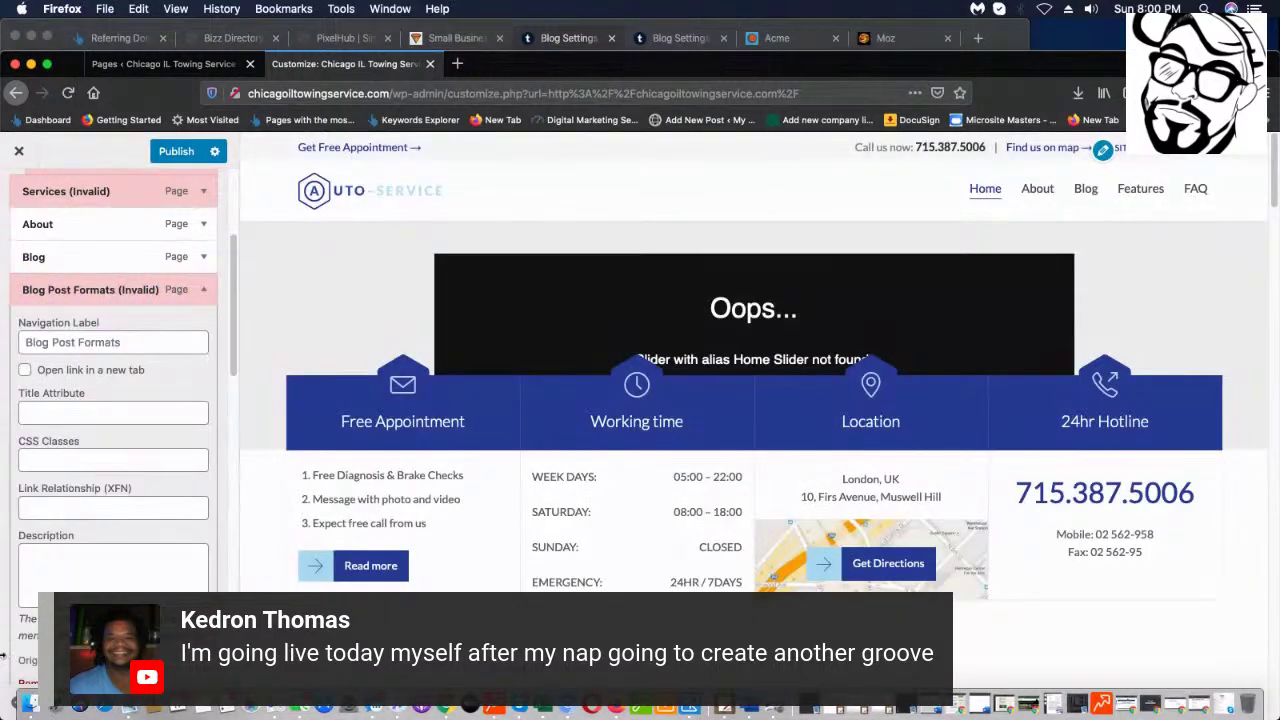
pyautogui.scroll(-1, 66, 545)
pyautogui.click(30, 618)
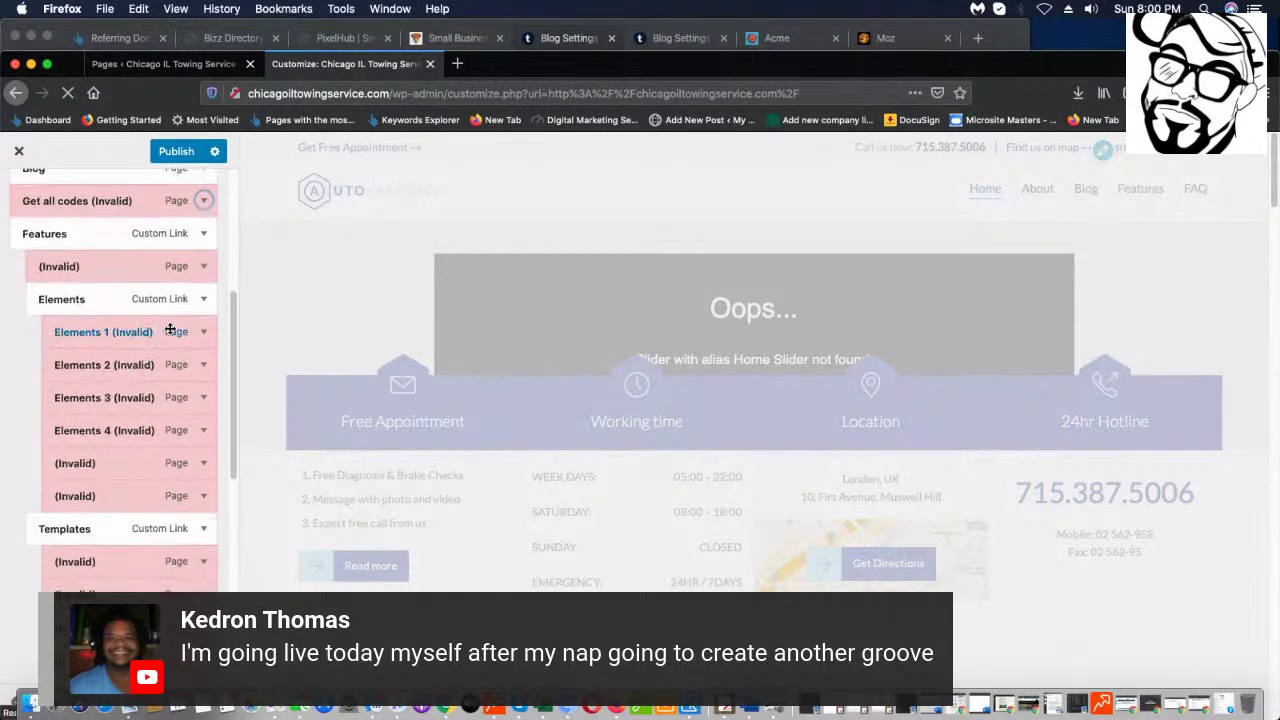
# - Remove the remaining Get all codes item and the Theme Options item under Features
pyautogui.scroll(3, 200, 290)
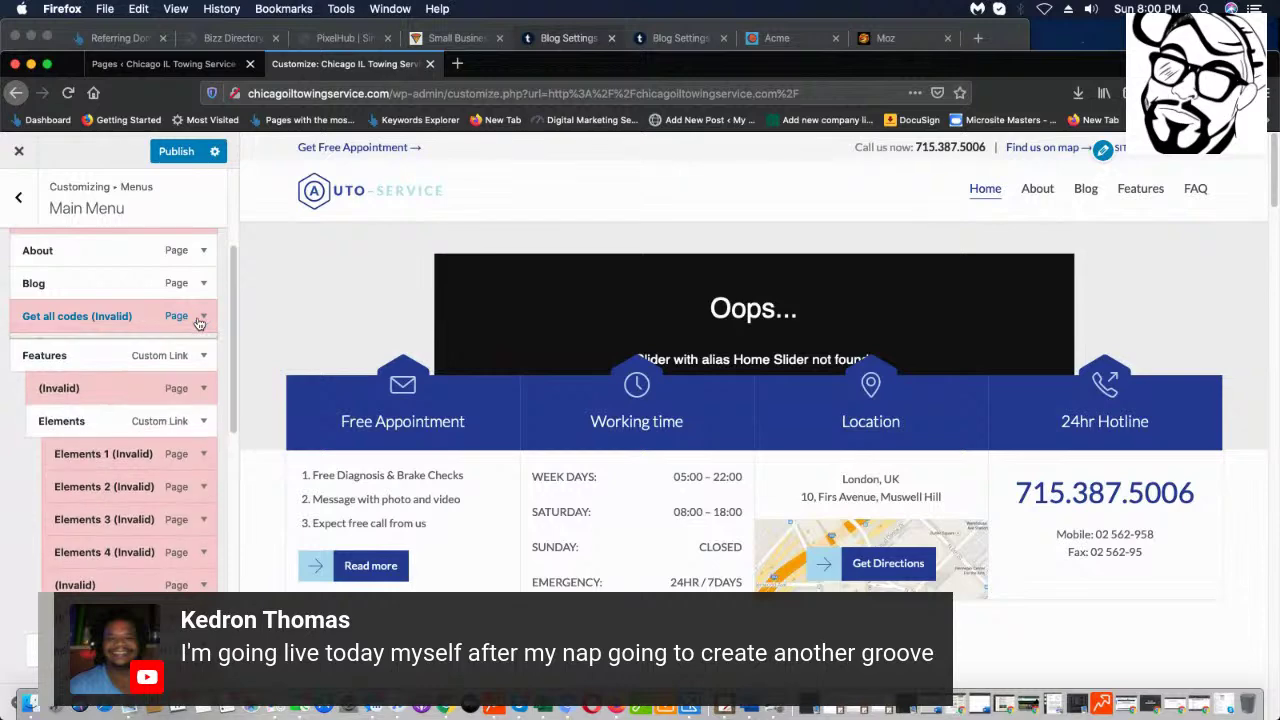
pyautogui.click(203, 315)
pyautogui.scroll(-3, 60, 565)
pyautogui.click(37, 568)
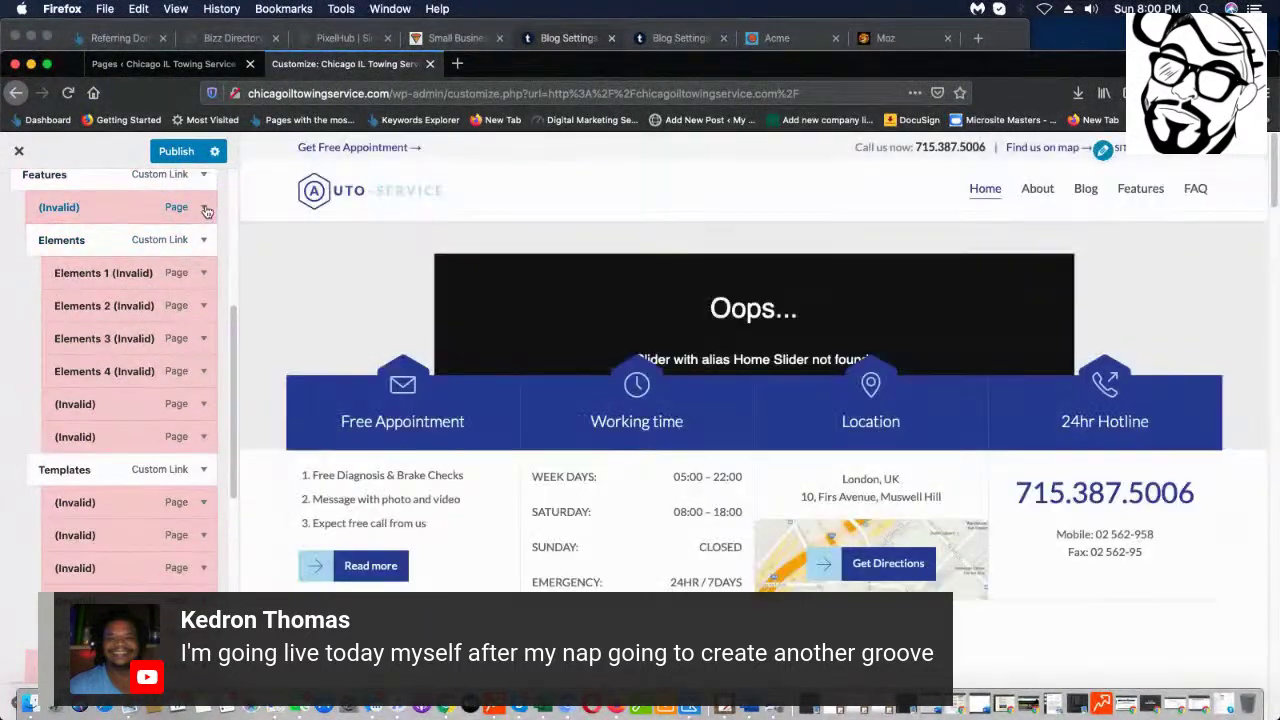
pyautogui.click(205, 209)
pyautogui.click(24, 604)
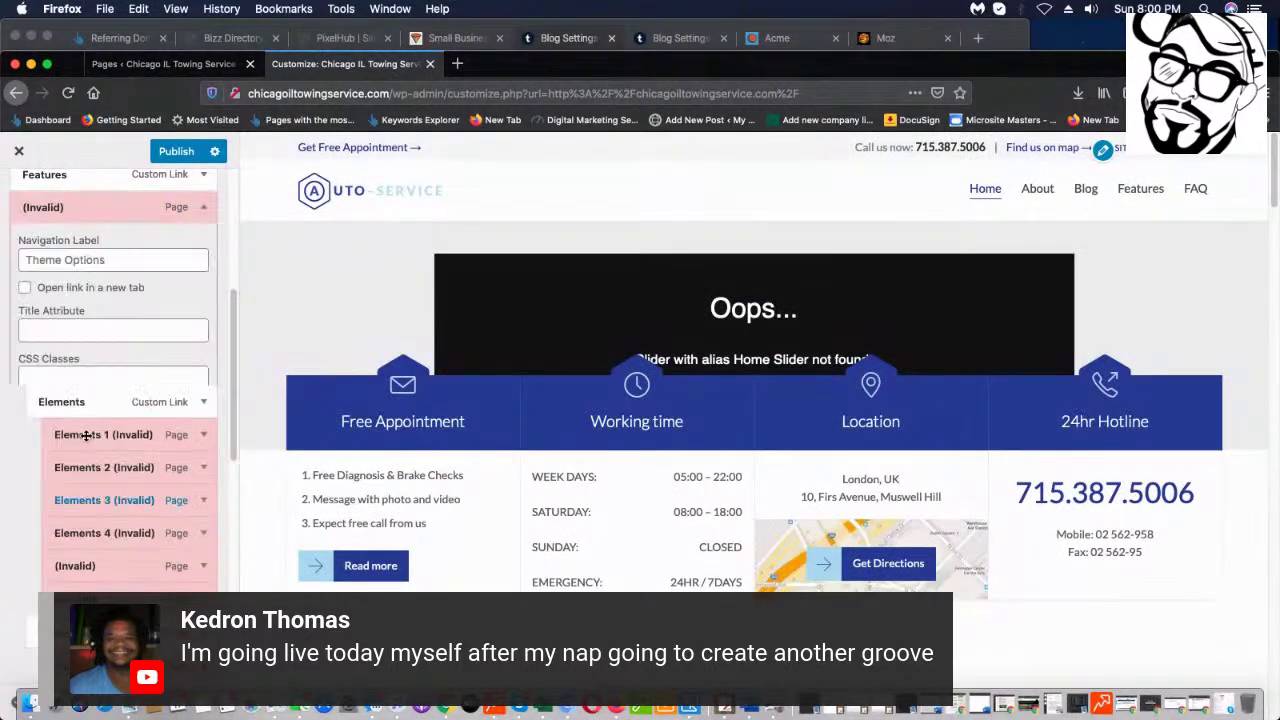
pyautogui.scroll(2, 197, 283)
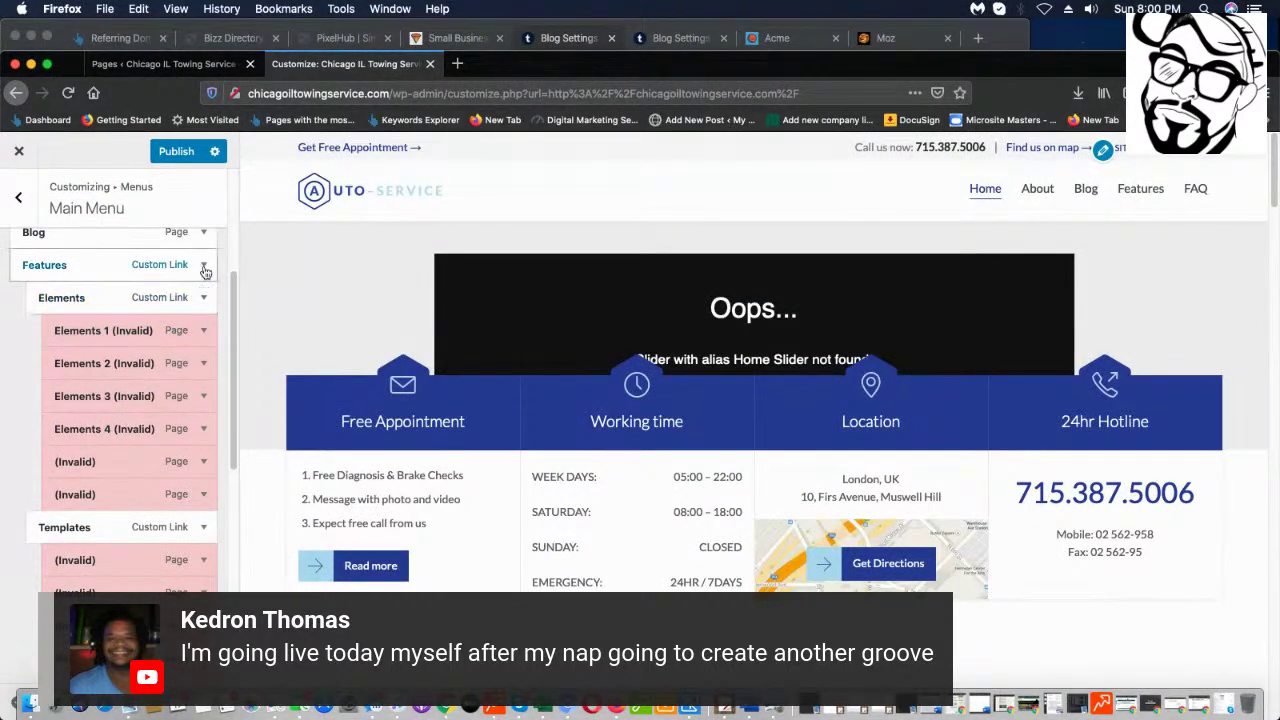
# - Remove the Elements, Elements 2, Elements 3 and Elements 4 menu items
pyautogui.click(203, 266)
pyautogui.scroll(-2, 26, 550)
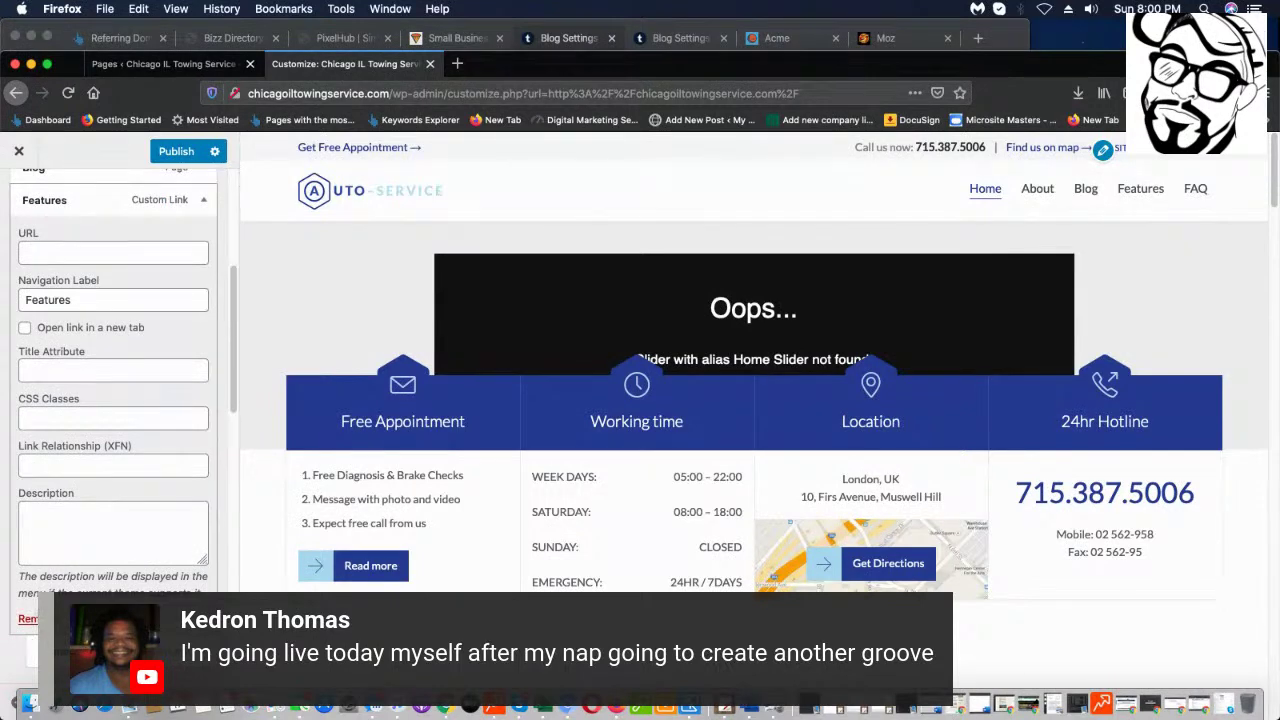
pyautogui.click(203, 199)
pyautogui.click(199, 199)
pyautogui.click(26, 620)
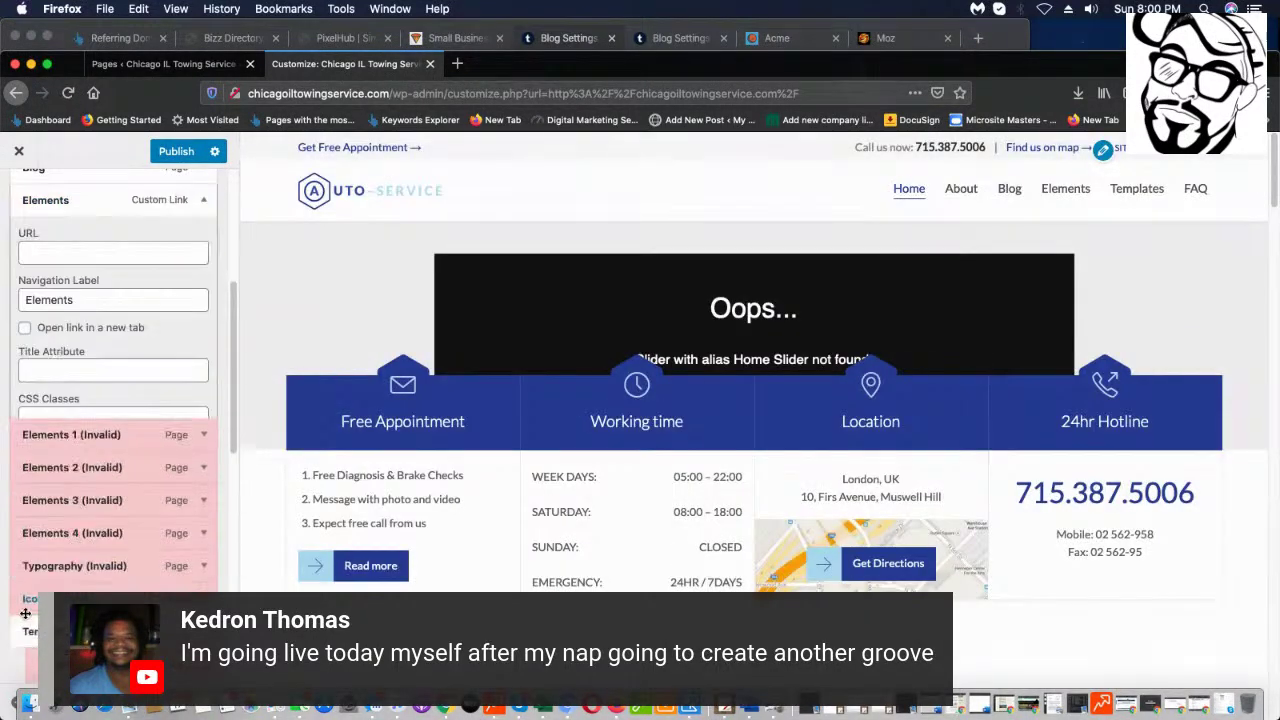
pyautogui.press('Return')
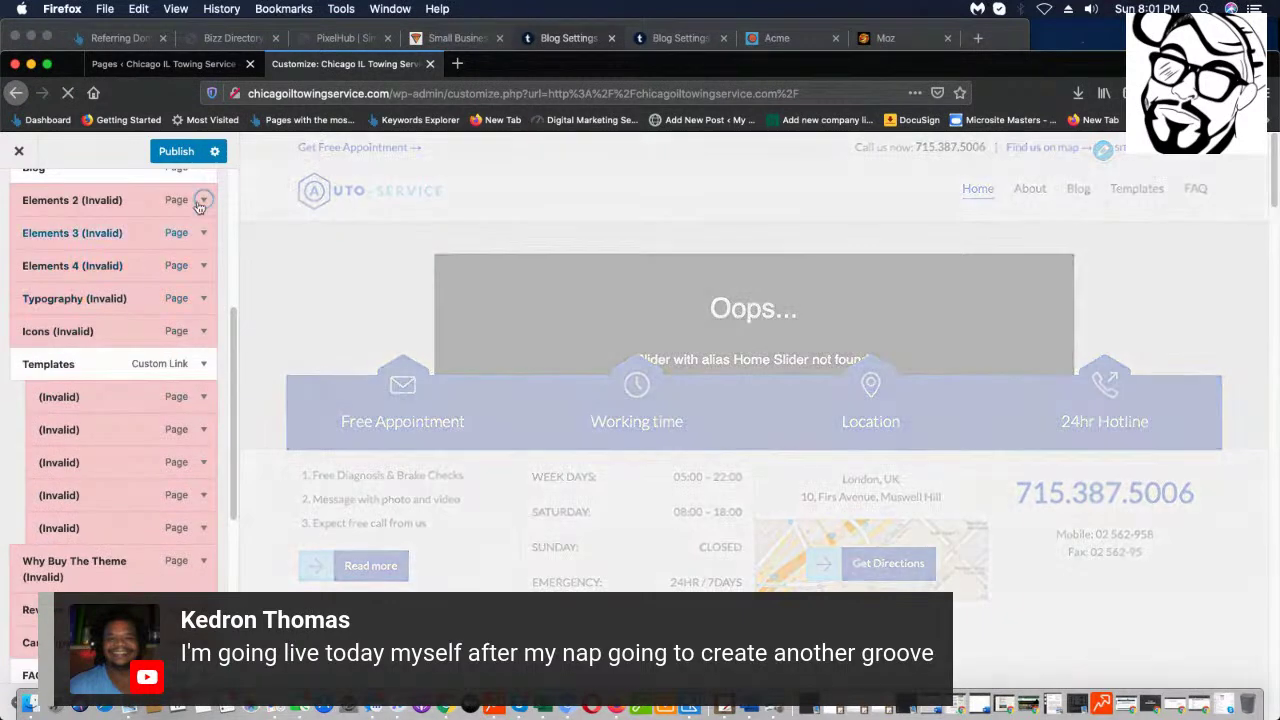
pyautogui.click(201, 200)
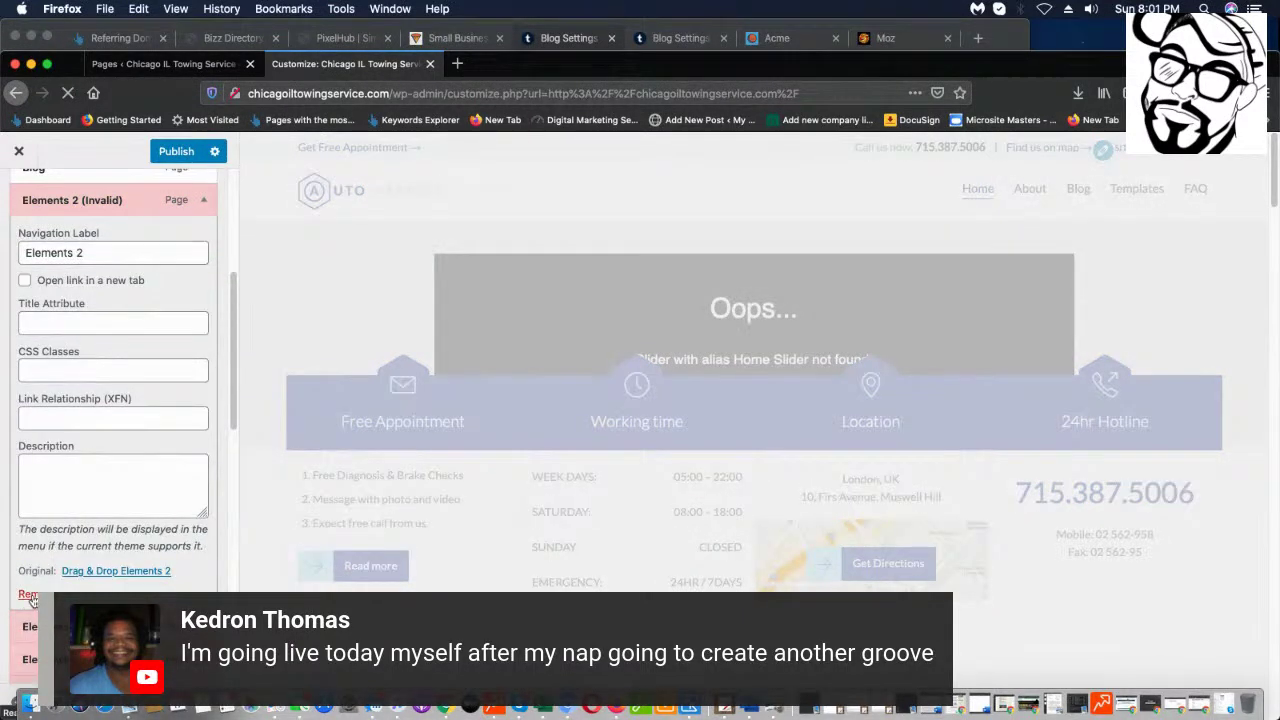
pyautogui.click(28, 594)
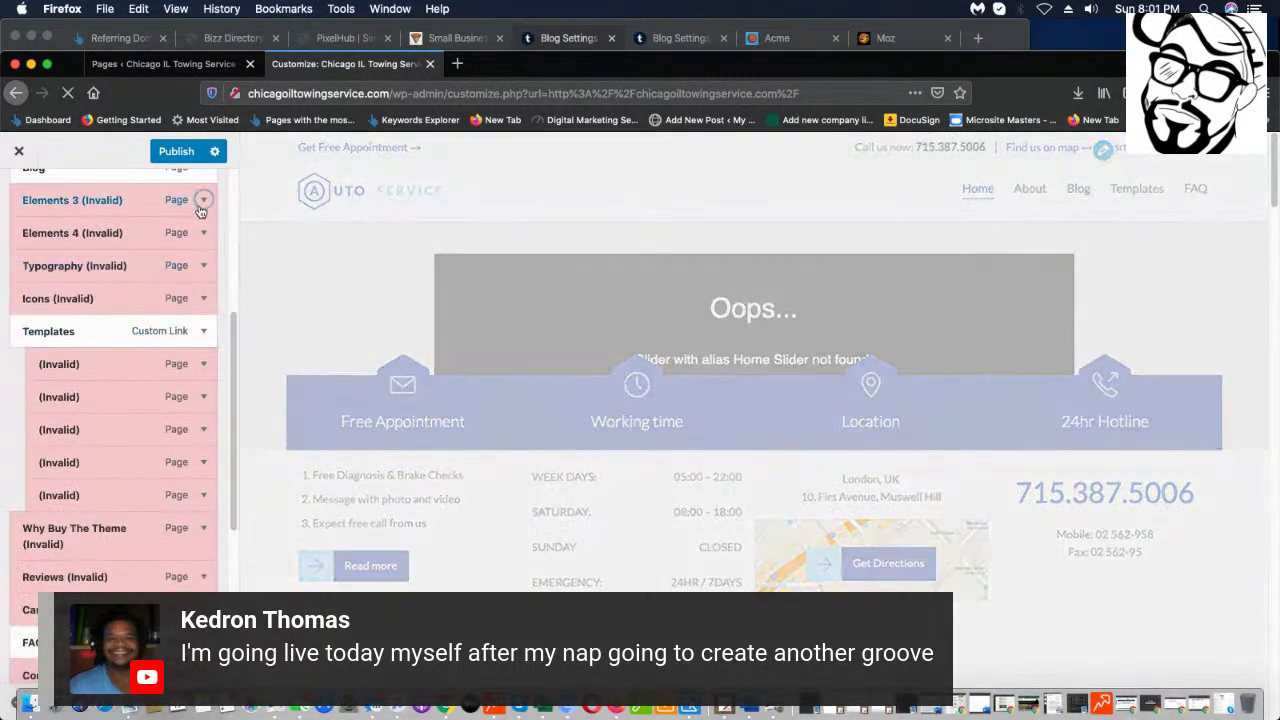
pyautogui.click(201, 199)
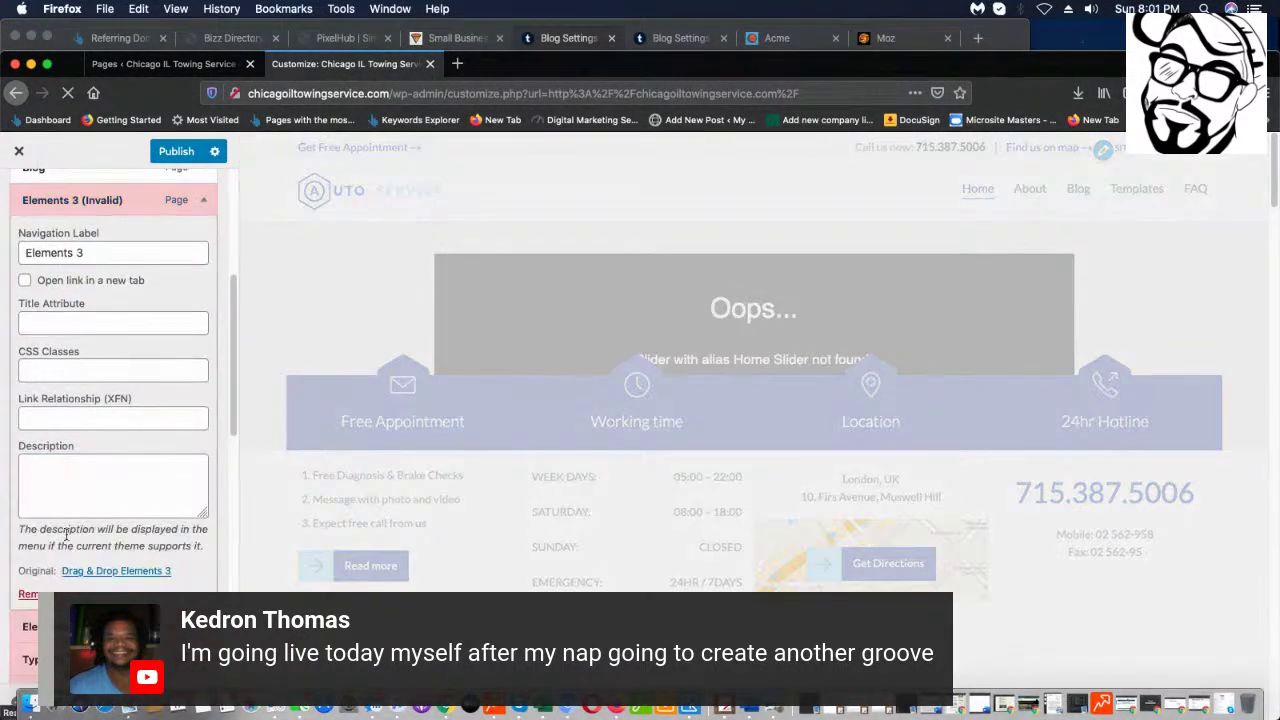
pyautogui.click(24, 596)
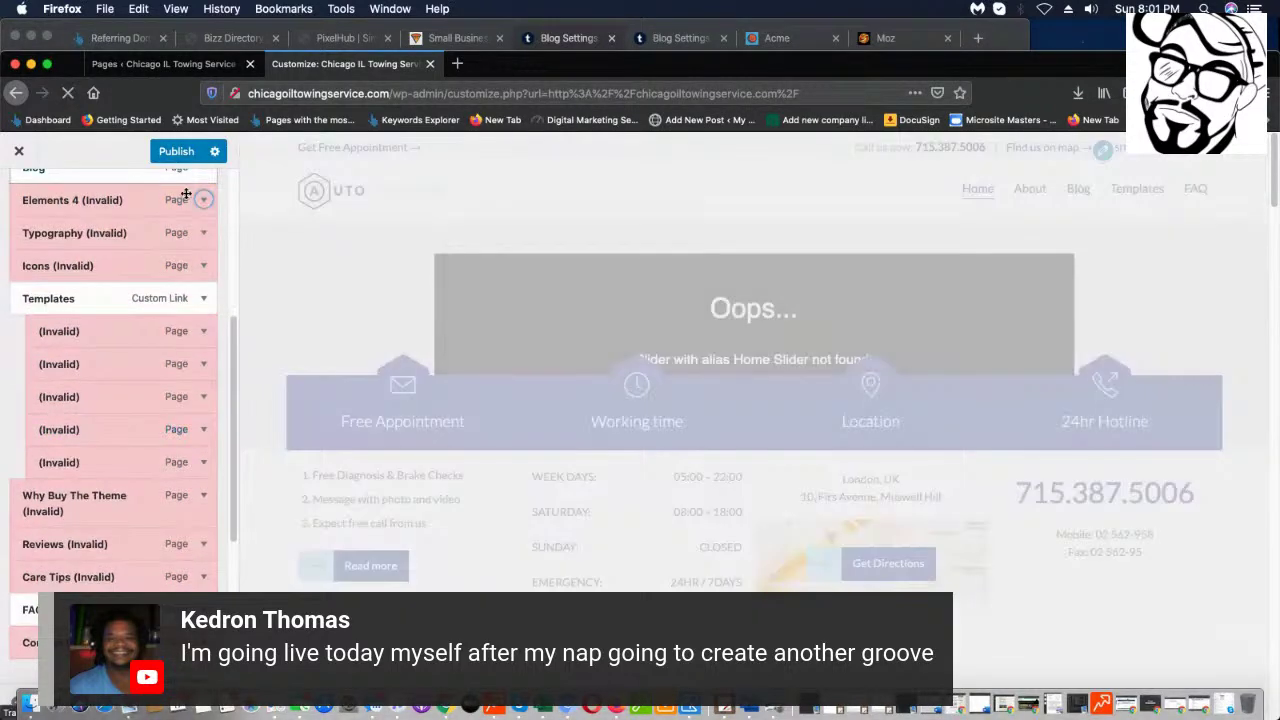
pyautogui.click(200, 201)
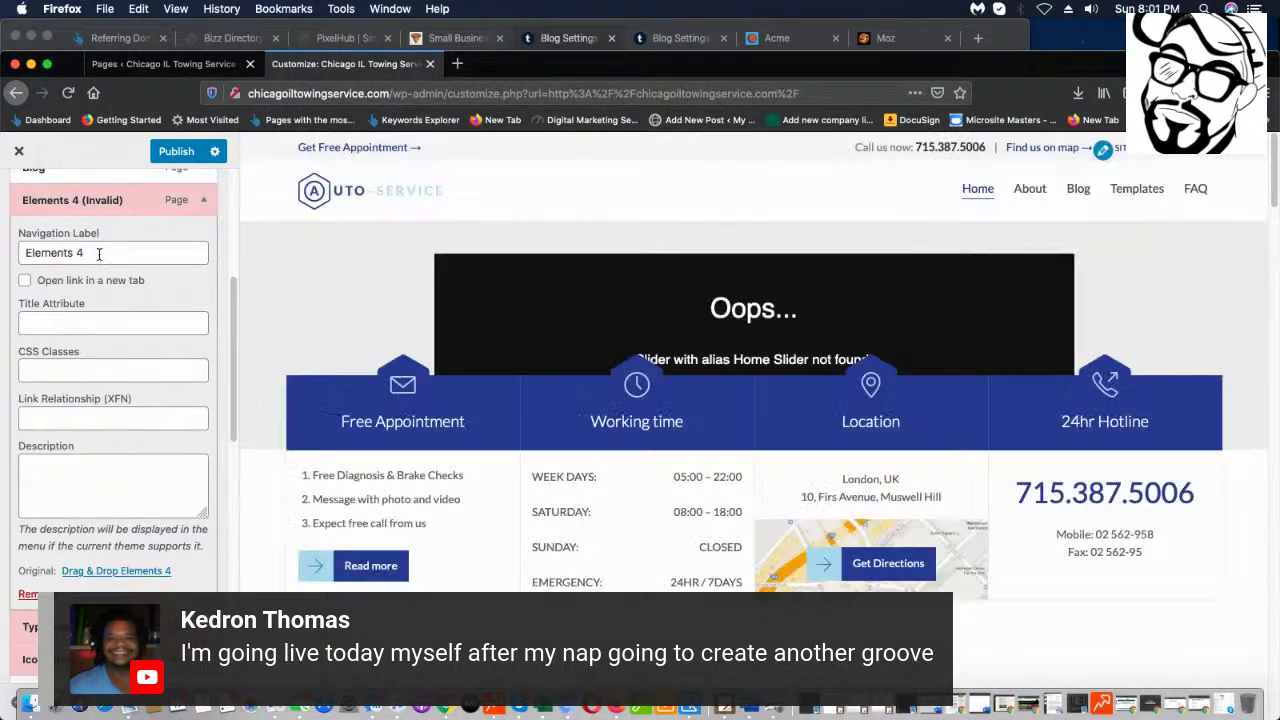
pyautogui.click(28, 607)
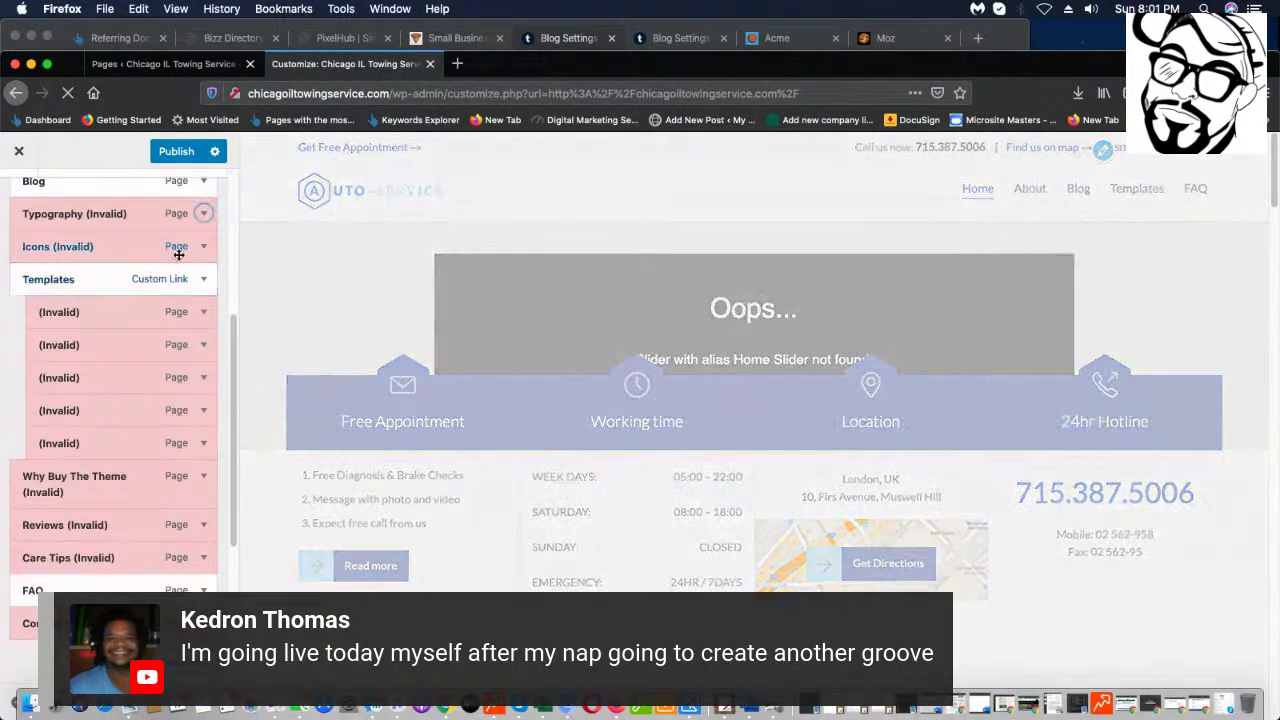
# - Remove Typography, Icons, Templates, Body Top Widget Area, Left Sidebar and Maintenance Mode
pyautogui.click(204, 214)
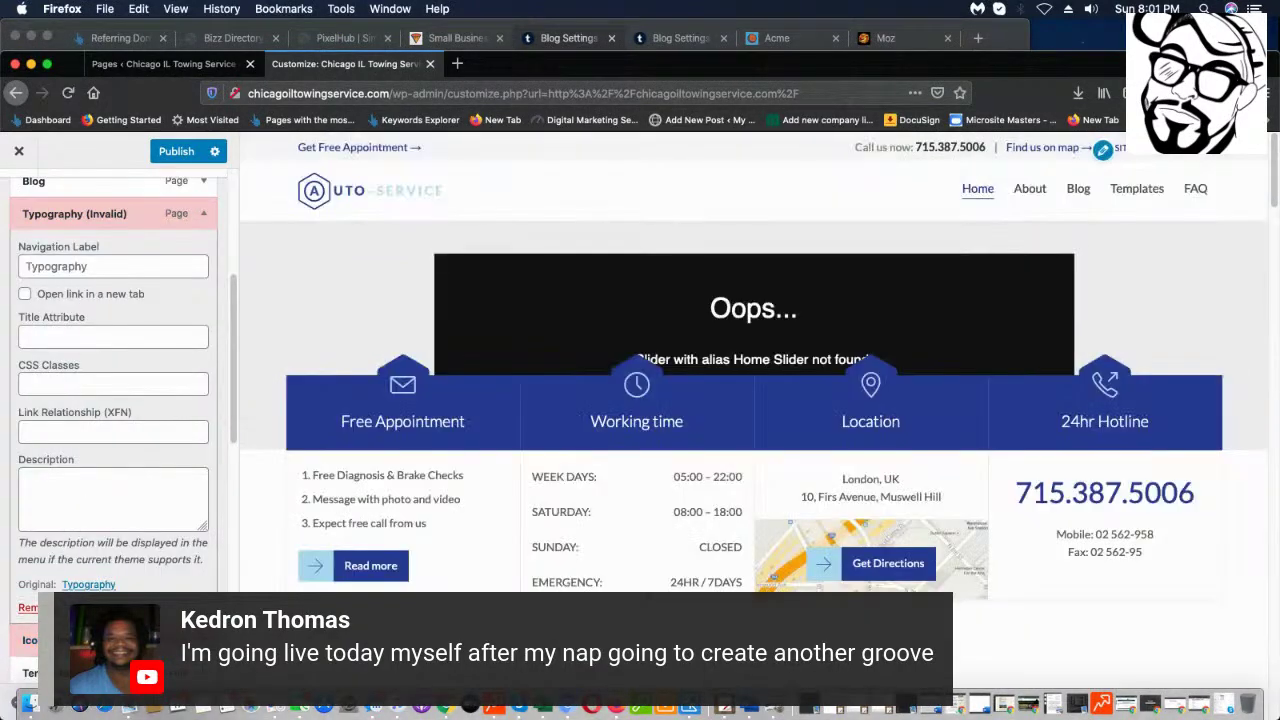
pyautogui.click(28, 607)
pyautogui.click(202, 214)
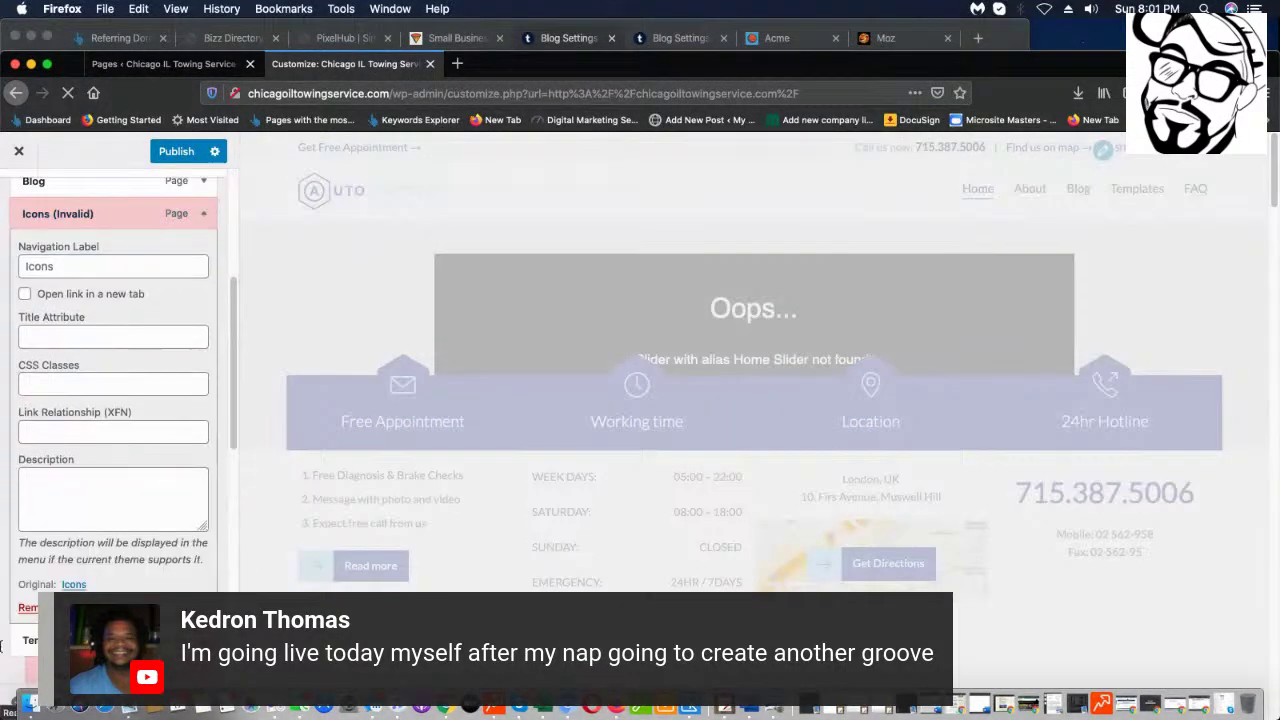
pyautogui.click(28, 607)
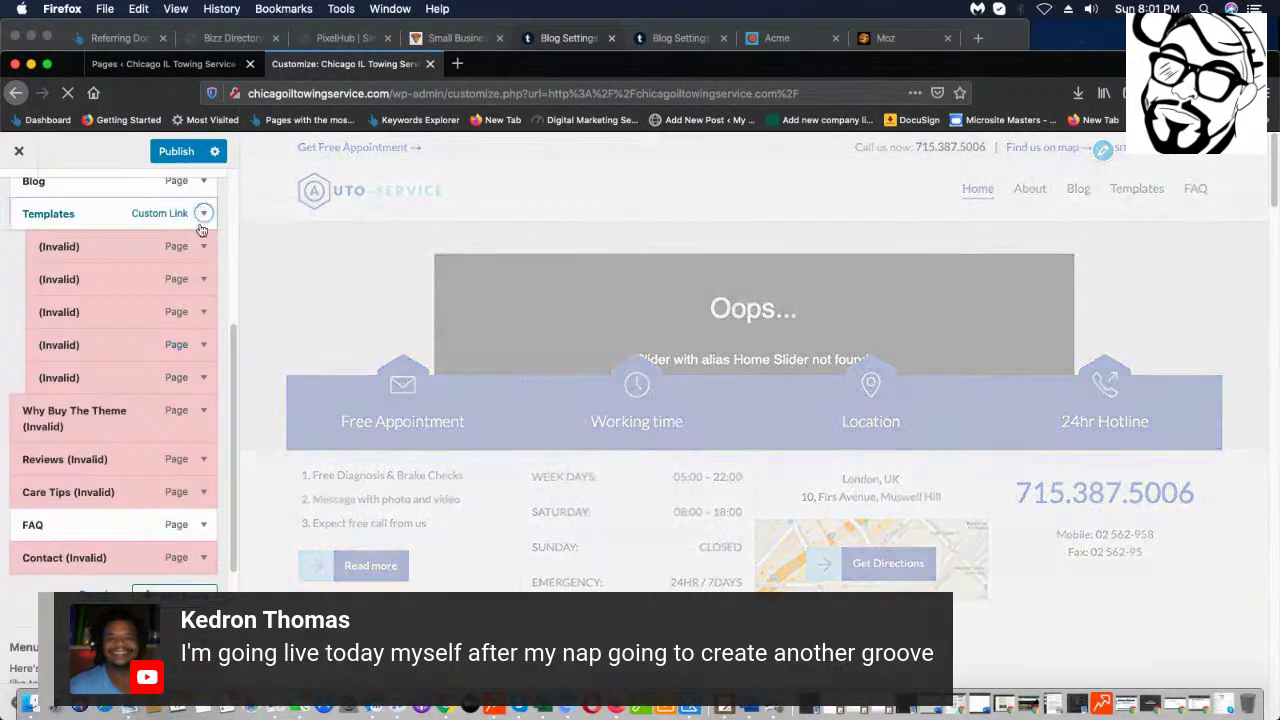
pyautogui.click(202, 213)
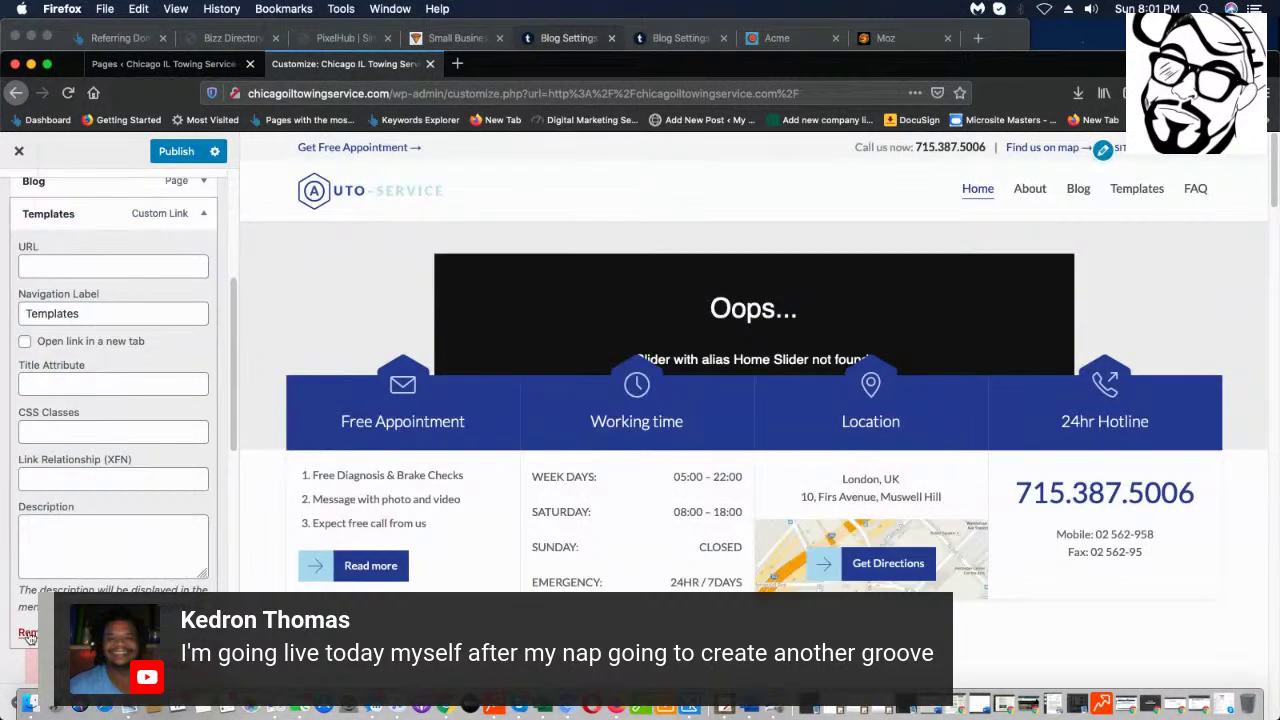
pyautogui.click(28, 607)
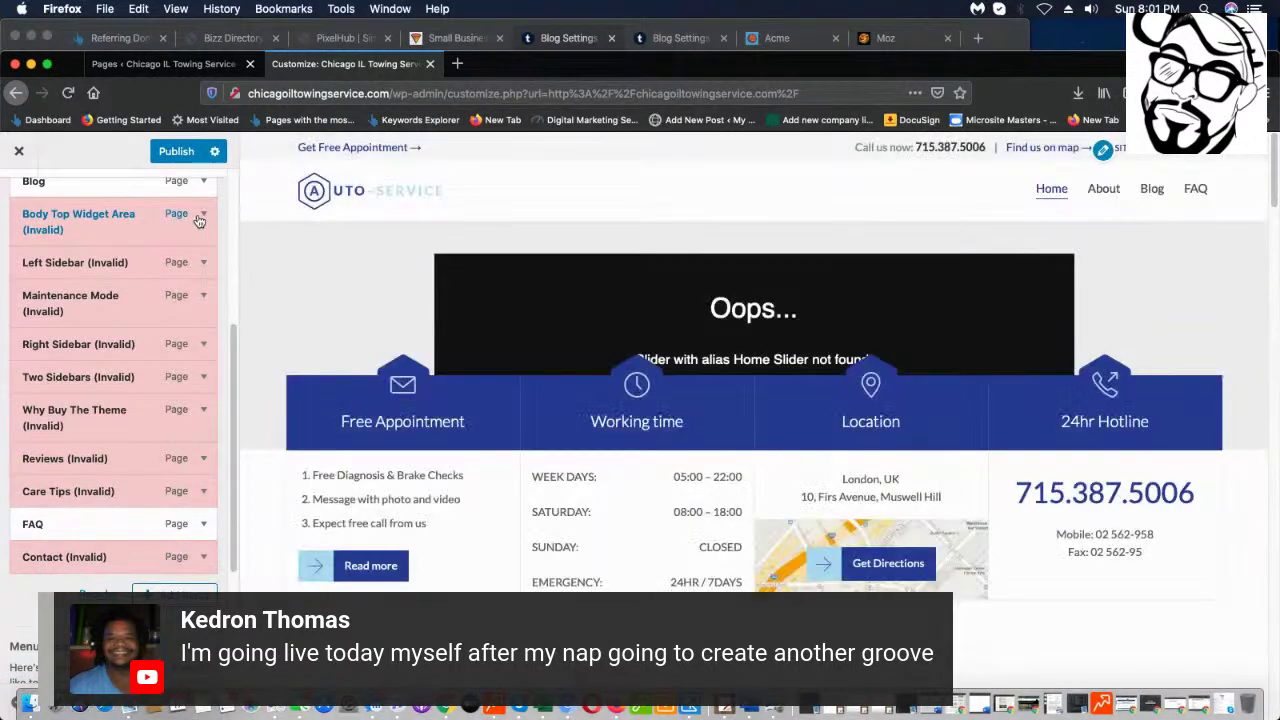
pyautogui.click(203, 213)
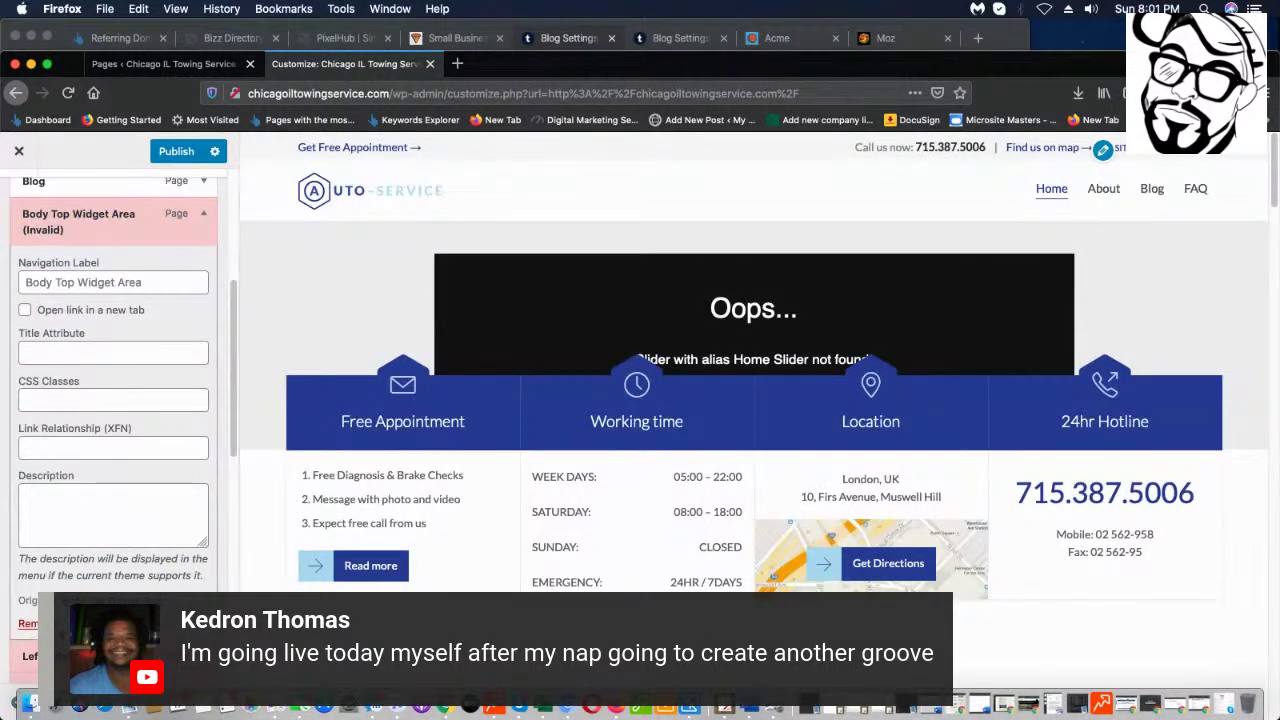
pyautogui.click(30, 624)
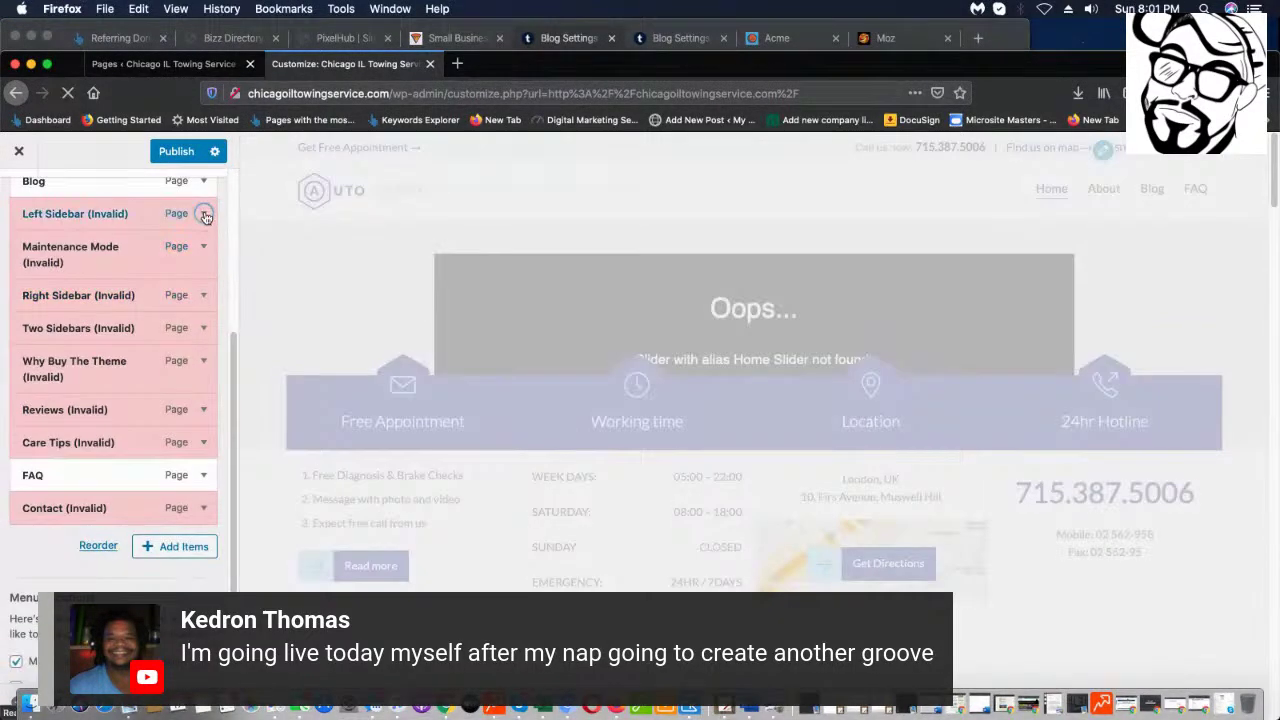
pyautogui.click(178, 215)
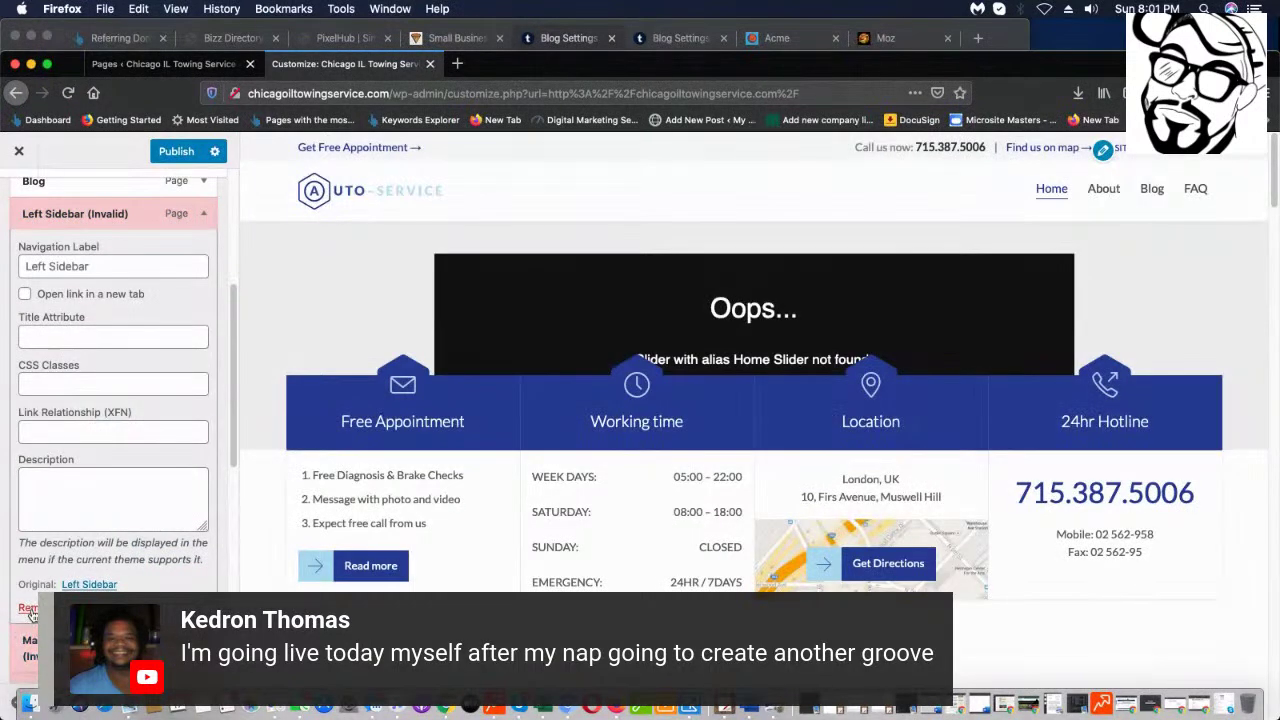
pyautogui.click(27, 607)
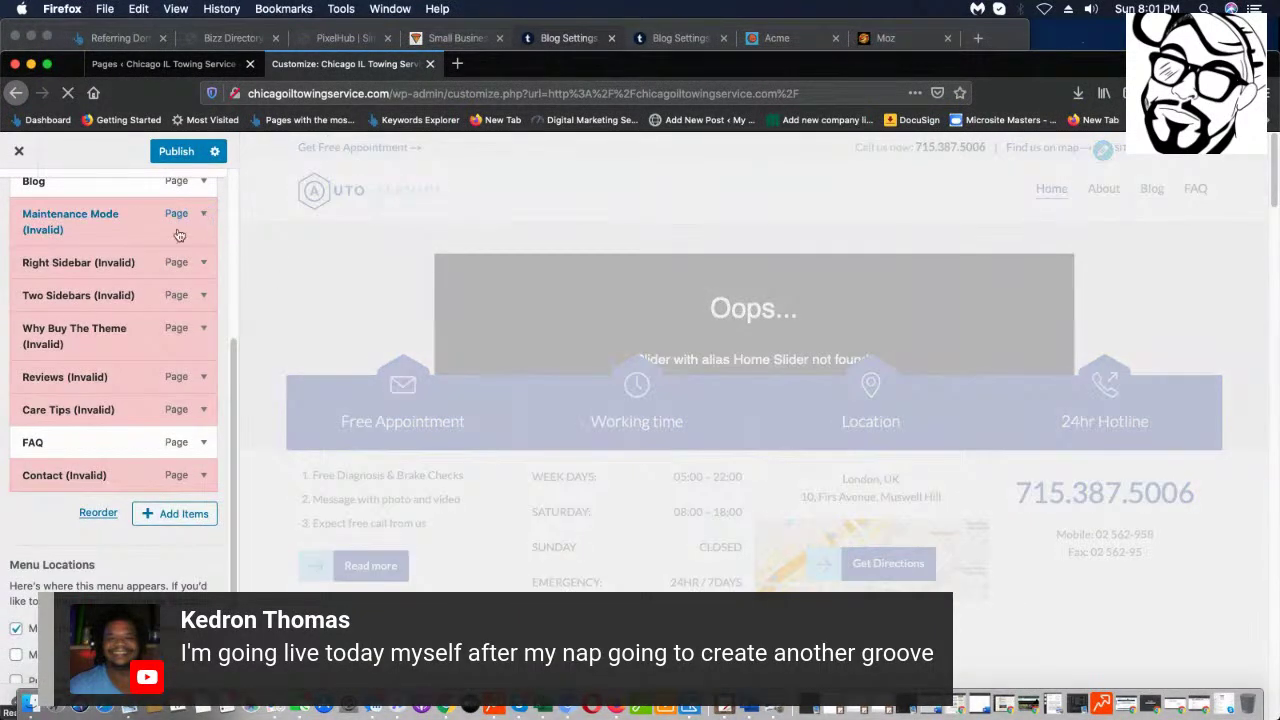
pyautogui.click(199, 213)
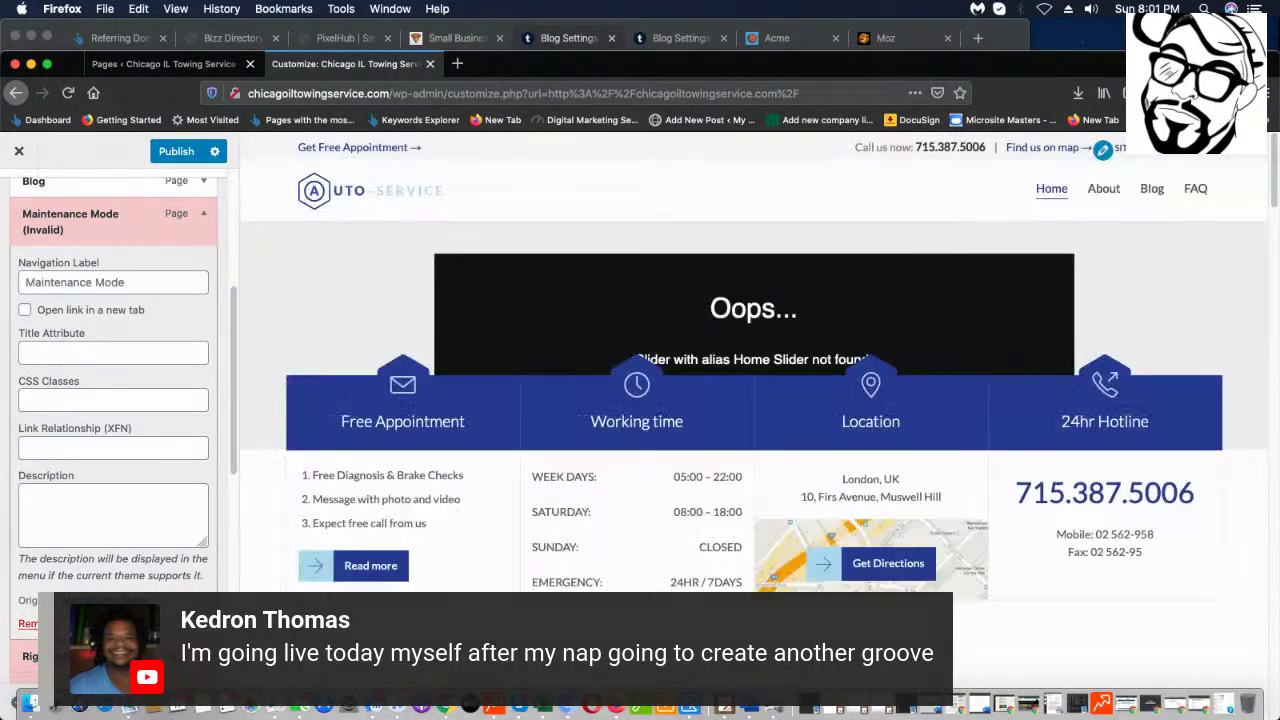
pyautogui.click(27, 623)
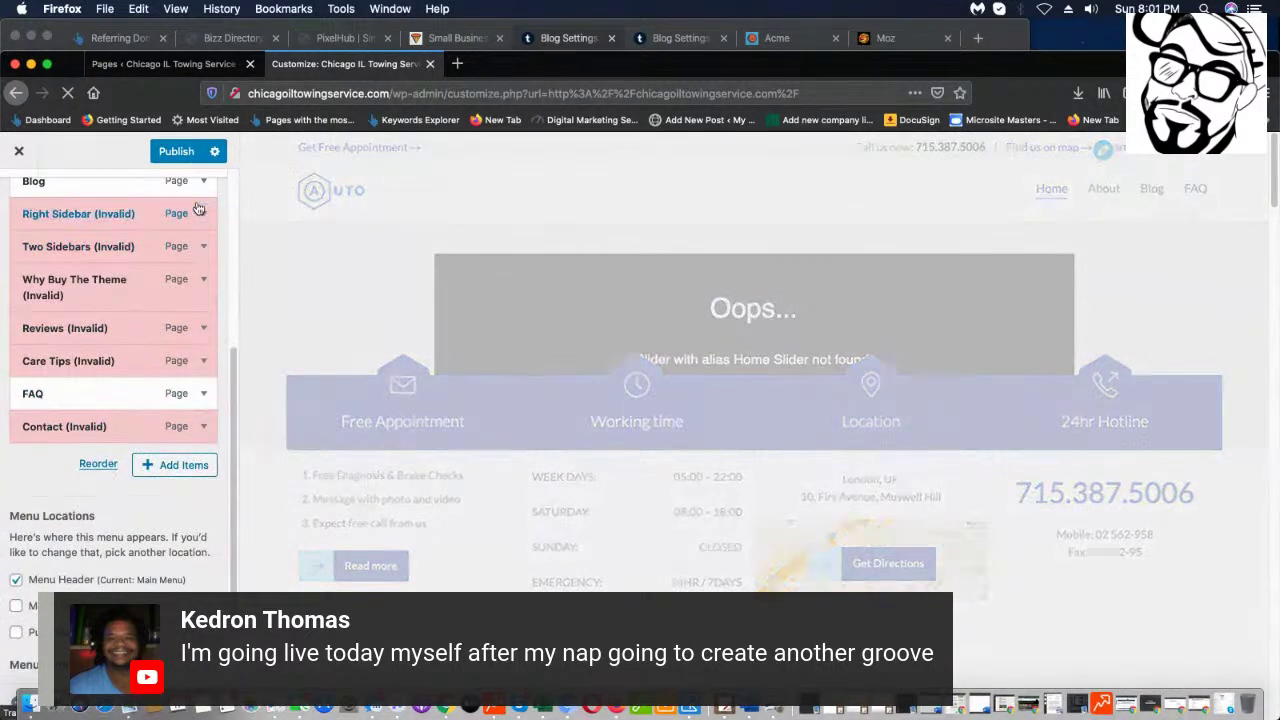
# - Remove Right Sidebar, Two Sidebars, Why Buy The Theme, Reviews, Care Tips and Contact
pyautogui.click(199, 210)
pyautogui.click(27, 607)
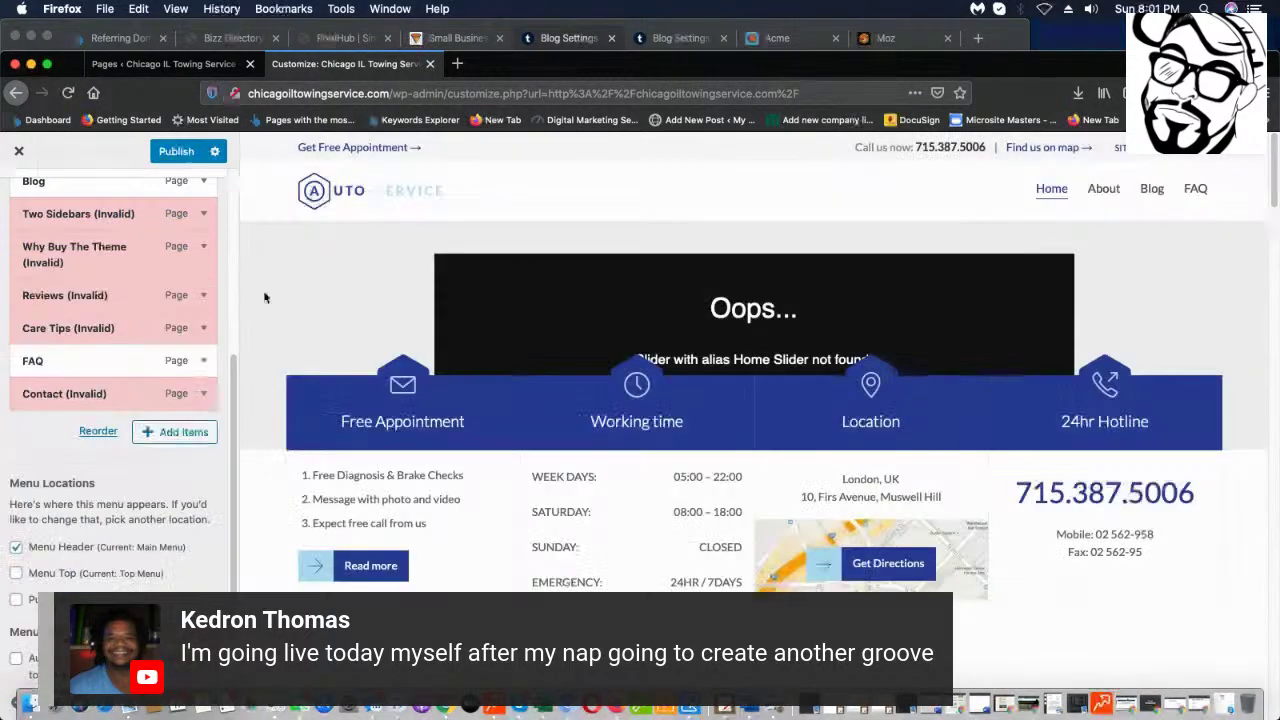
pyautogui.click(203, 213)
pyautogui.click(30, 607)
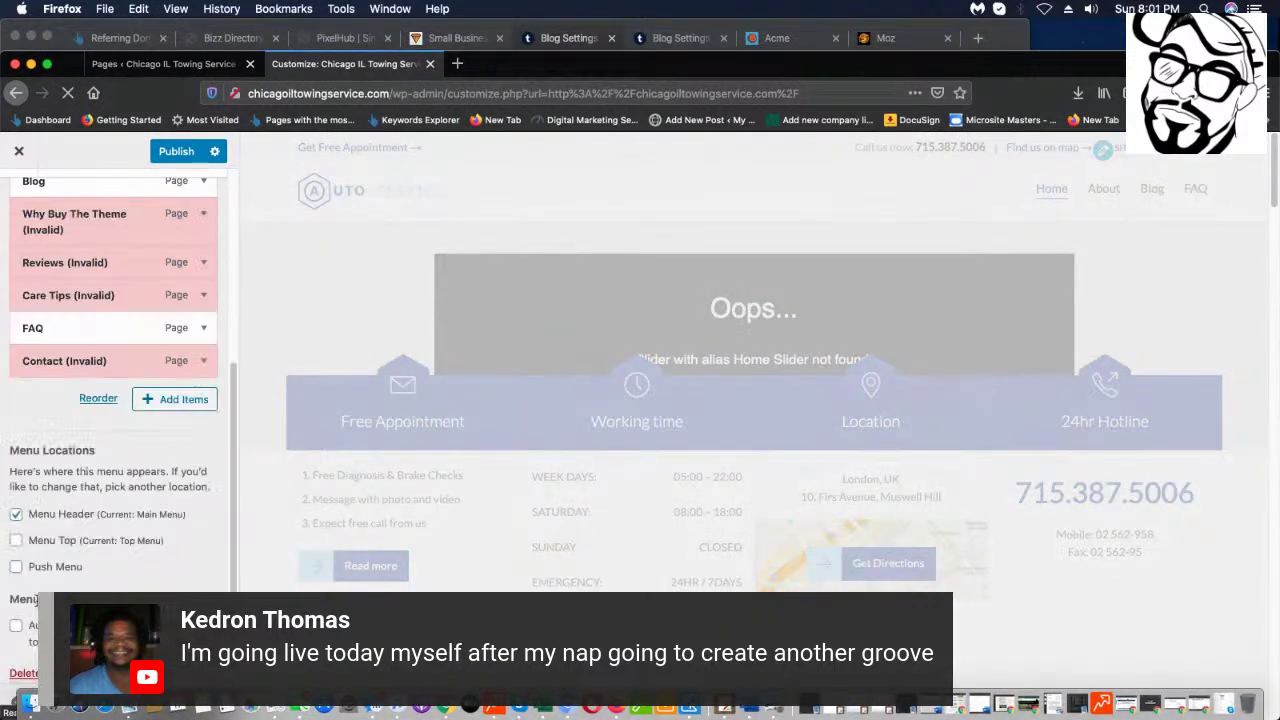
pyautogui.click(203, 213)
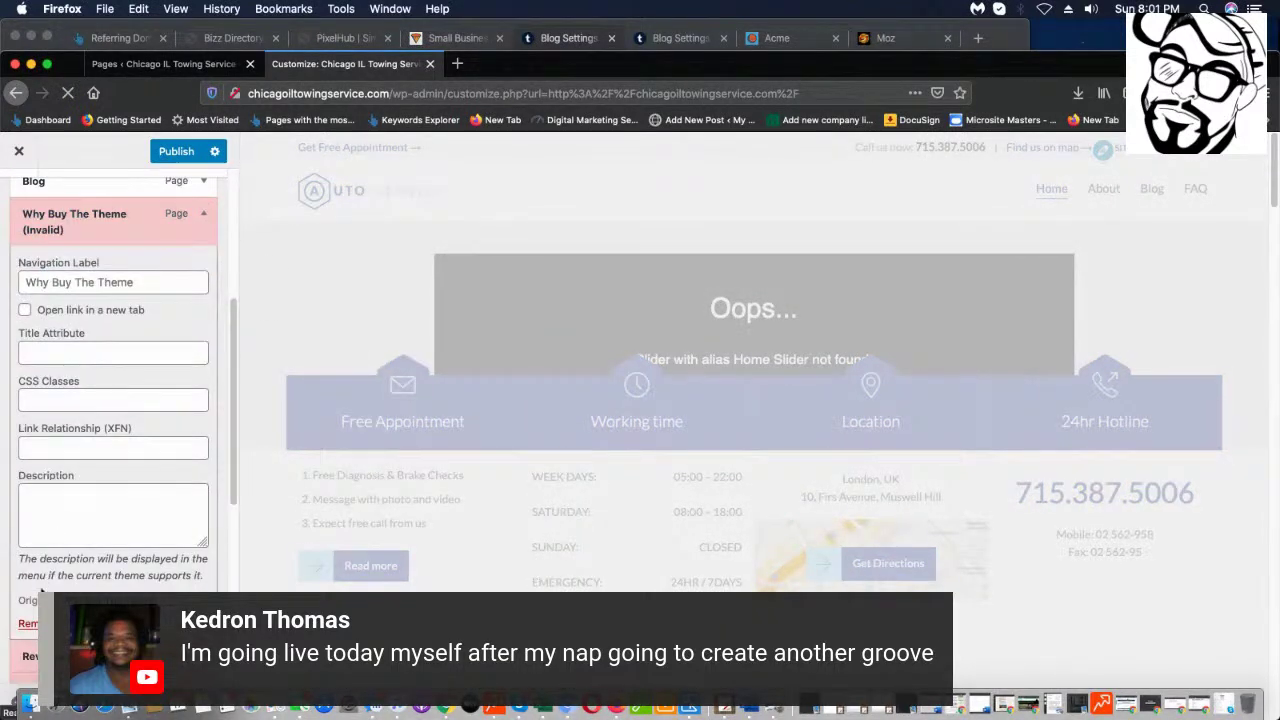
pyautogui.click(30, 625)
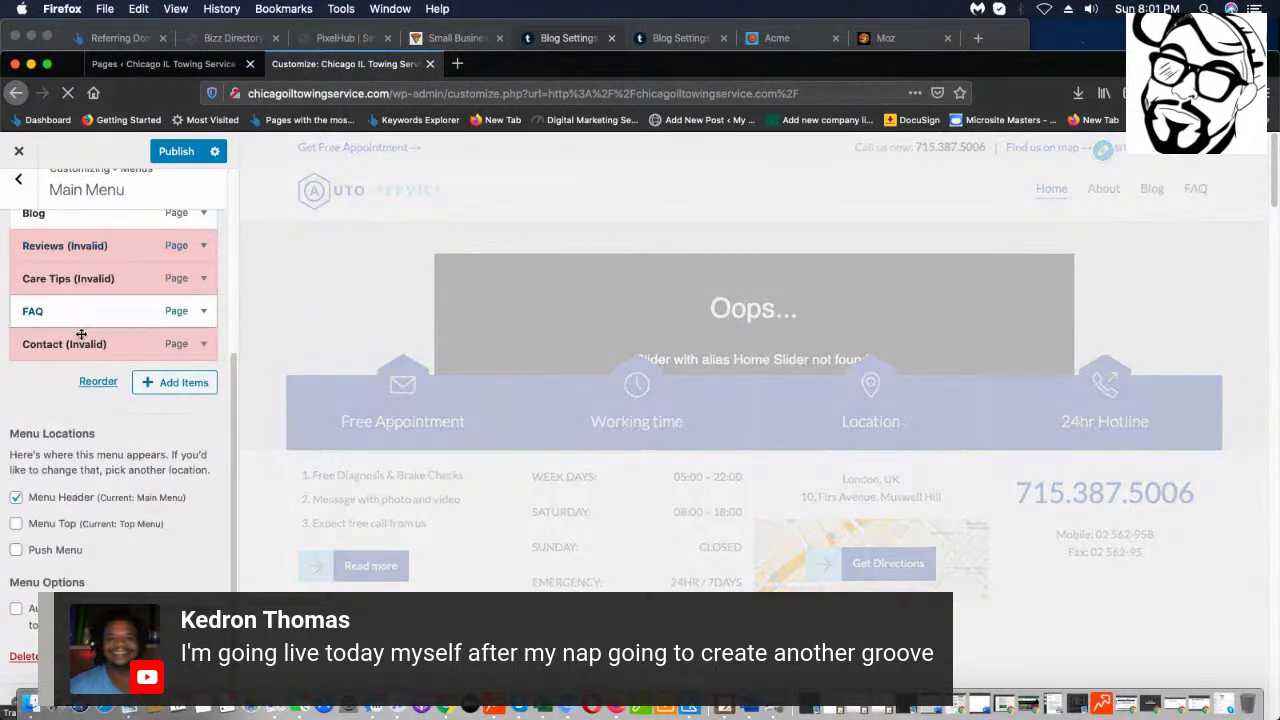
pyautogui.click(203, 245)
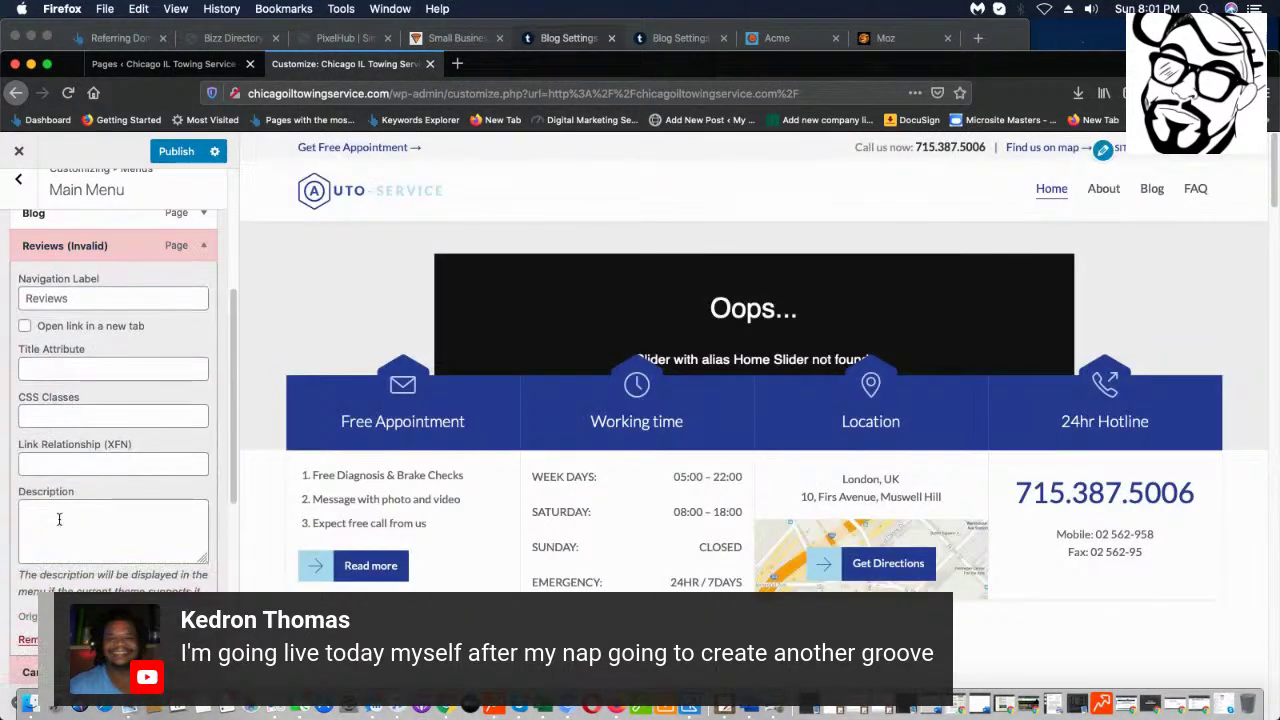
pyautogui.click(30, 638)
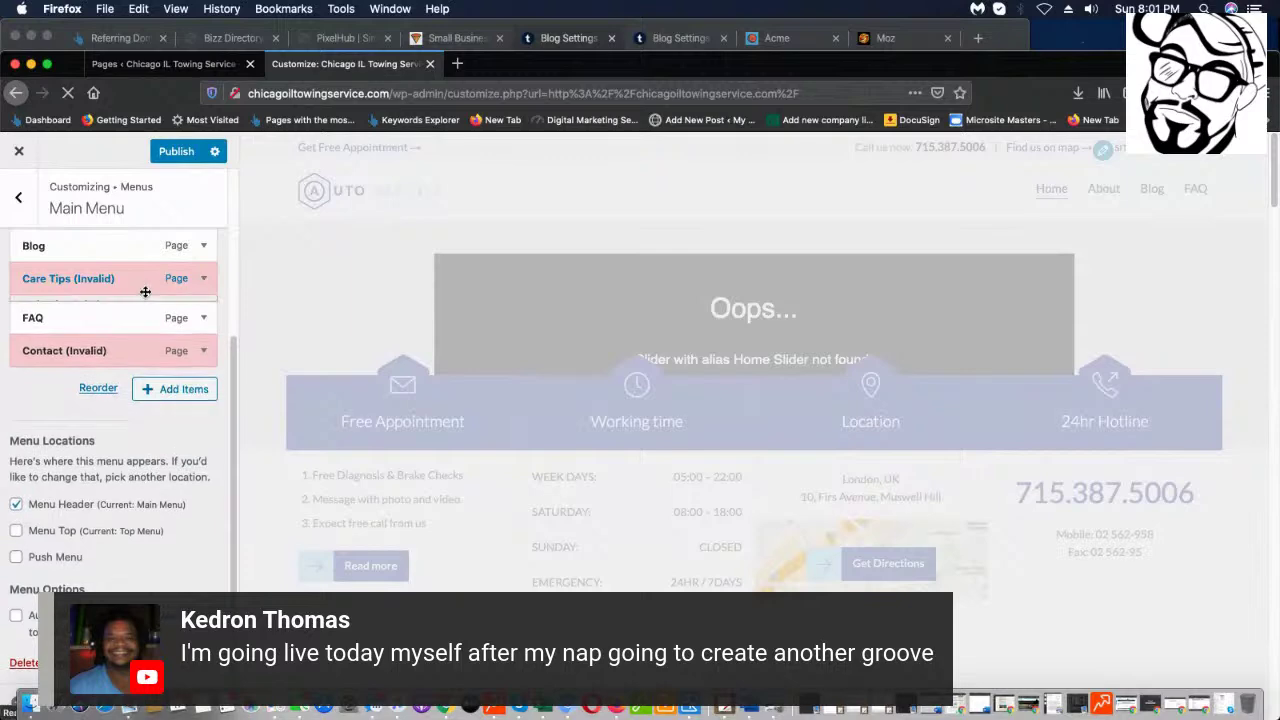
pyautogui.click(126, 280)
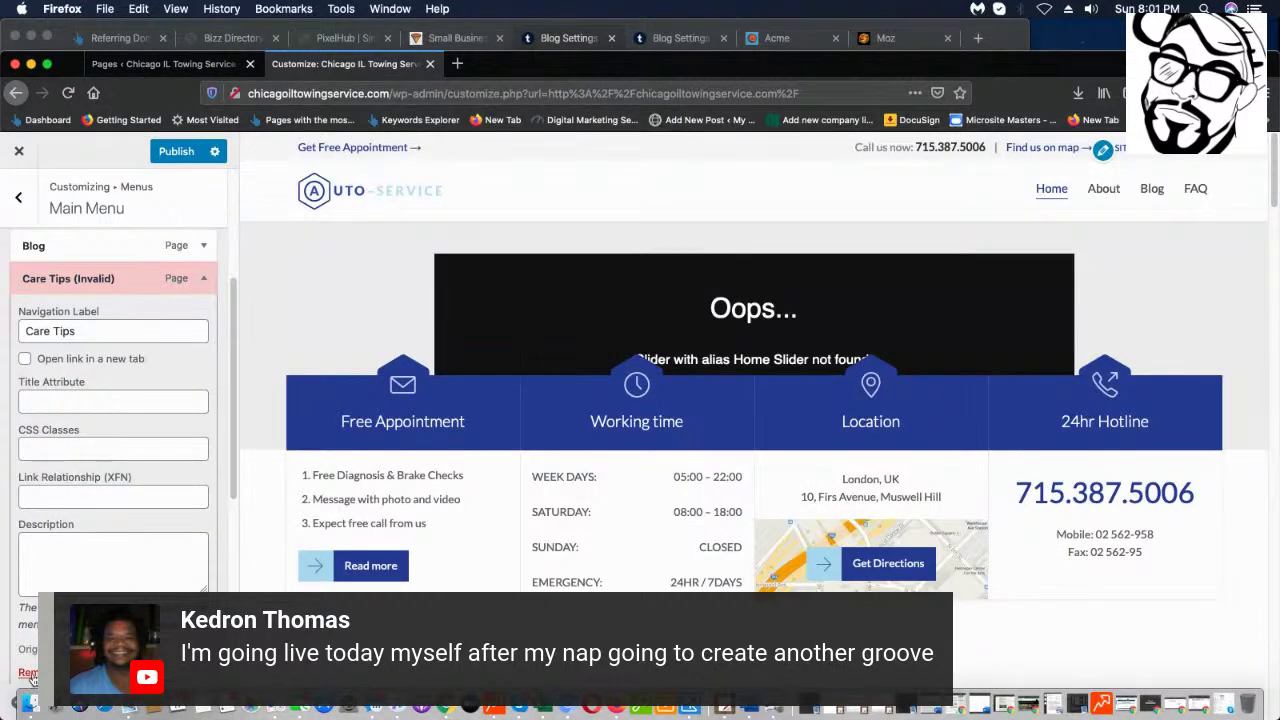
pyautogui.click(30, 675)
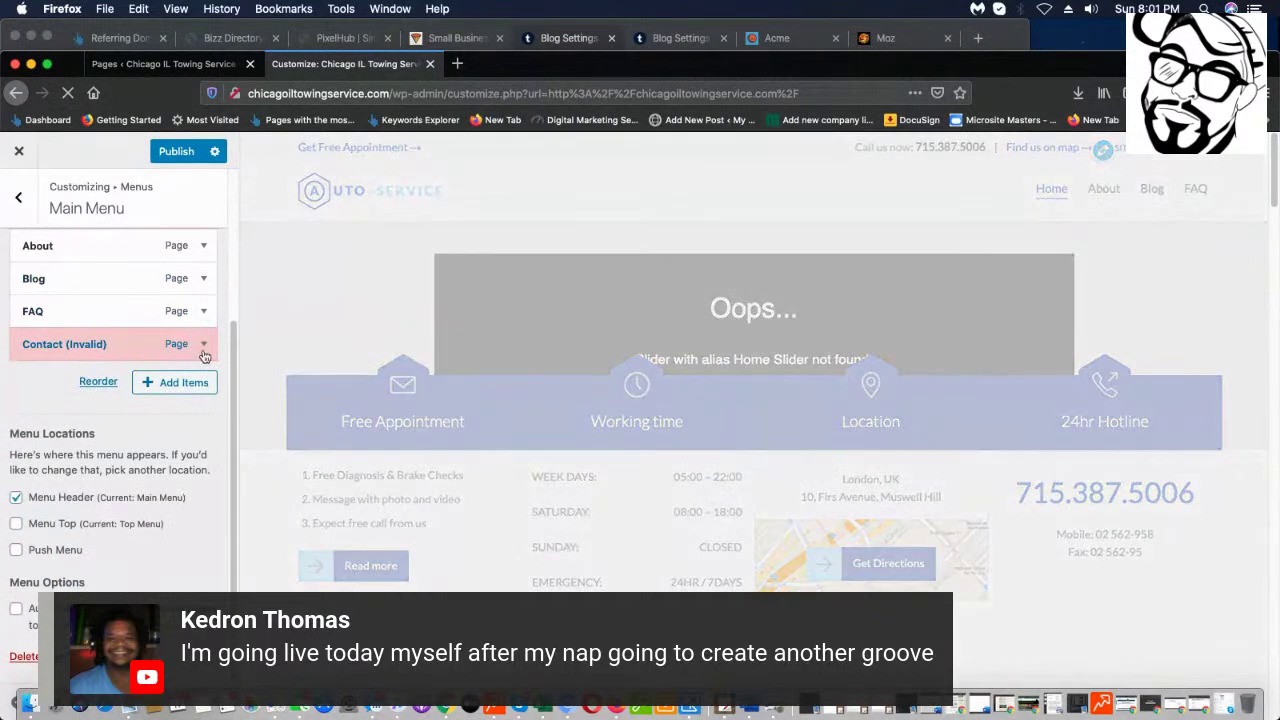
pyautogui.click(203, 343)
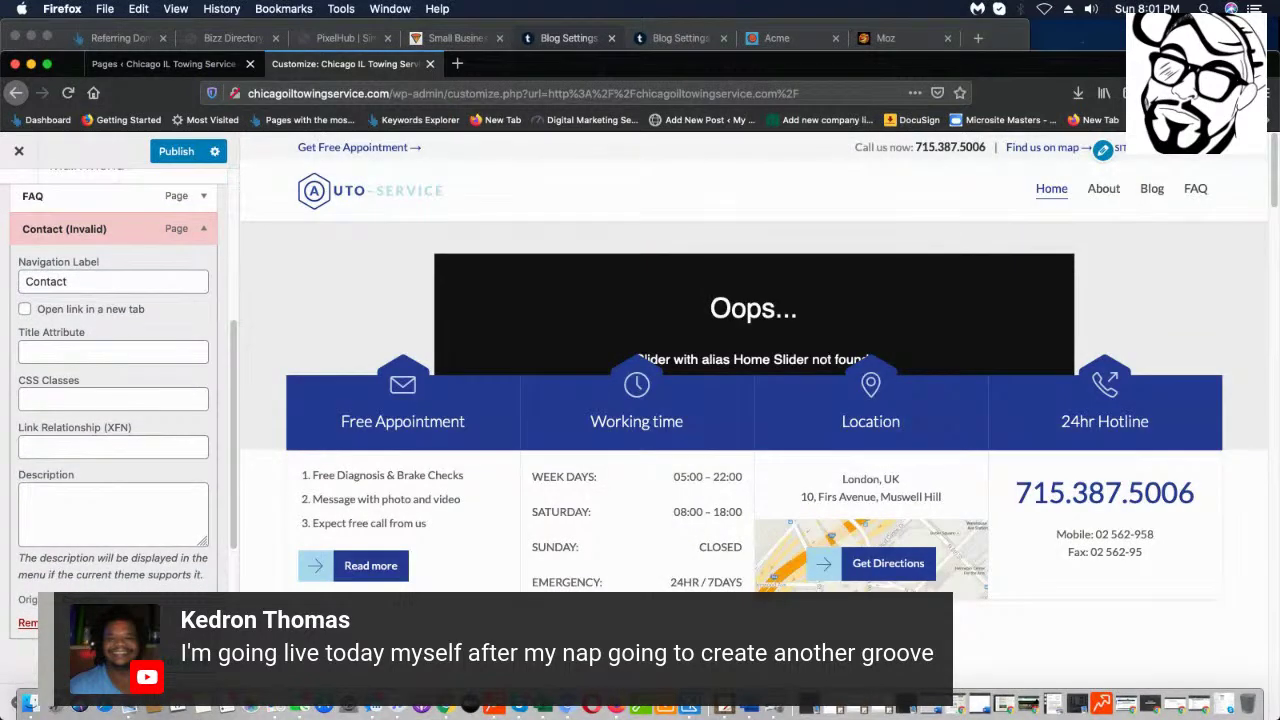
pyautogui.click(28, 622)
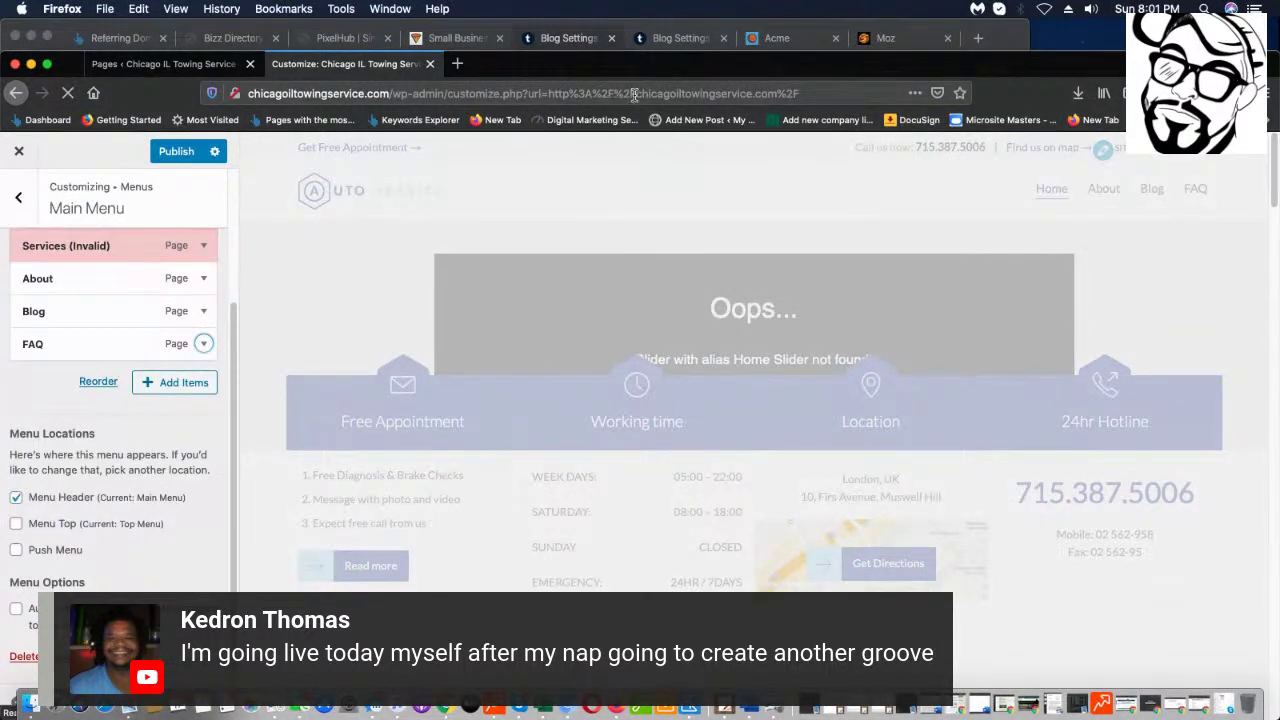
# - Remove Auto Service/Mechanic, Get all codes and Services, then publish the menu
pyautogui.scroll(2, 183, 286)
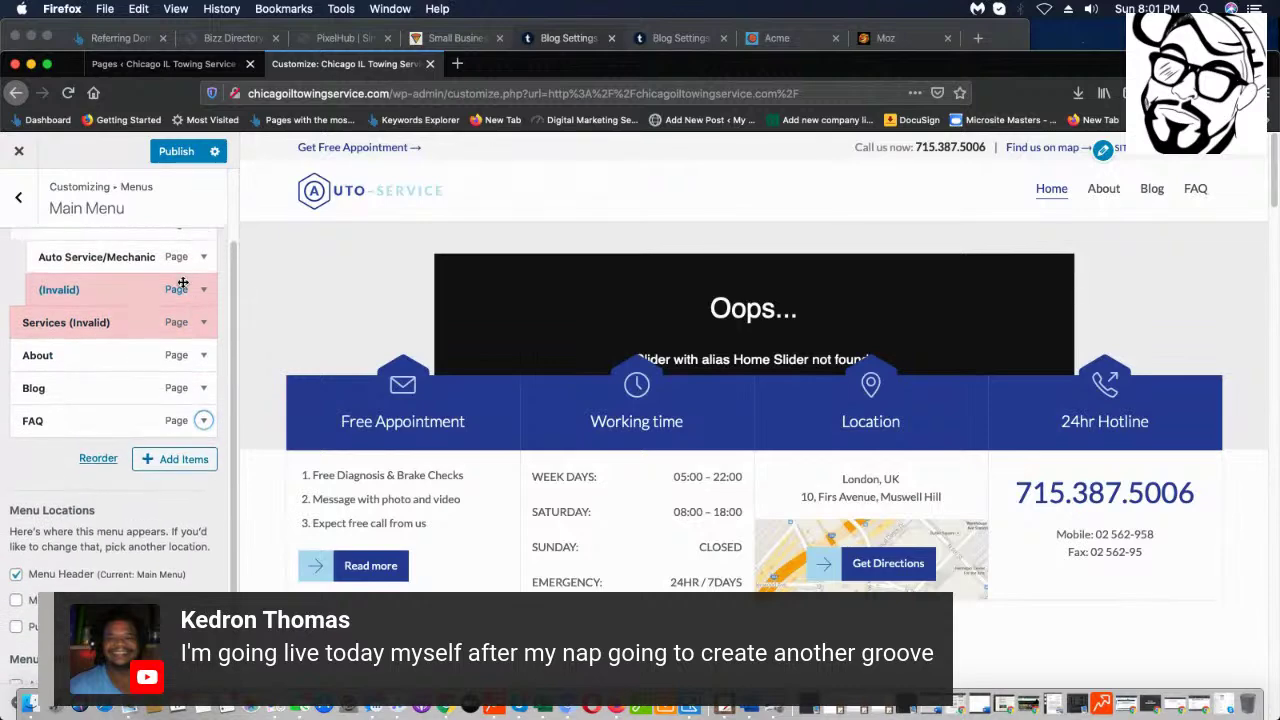
pyautogui.scroll(2, 205, 300)
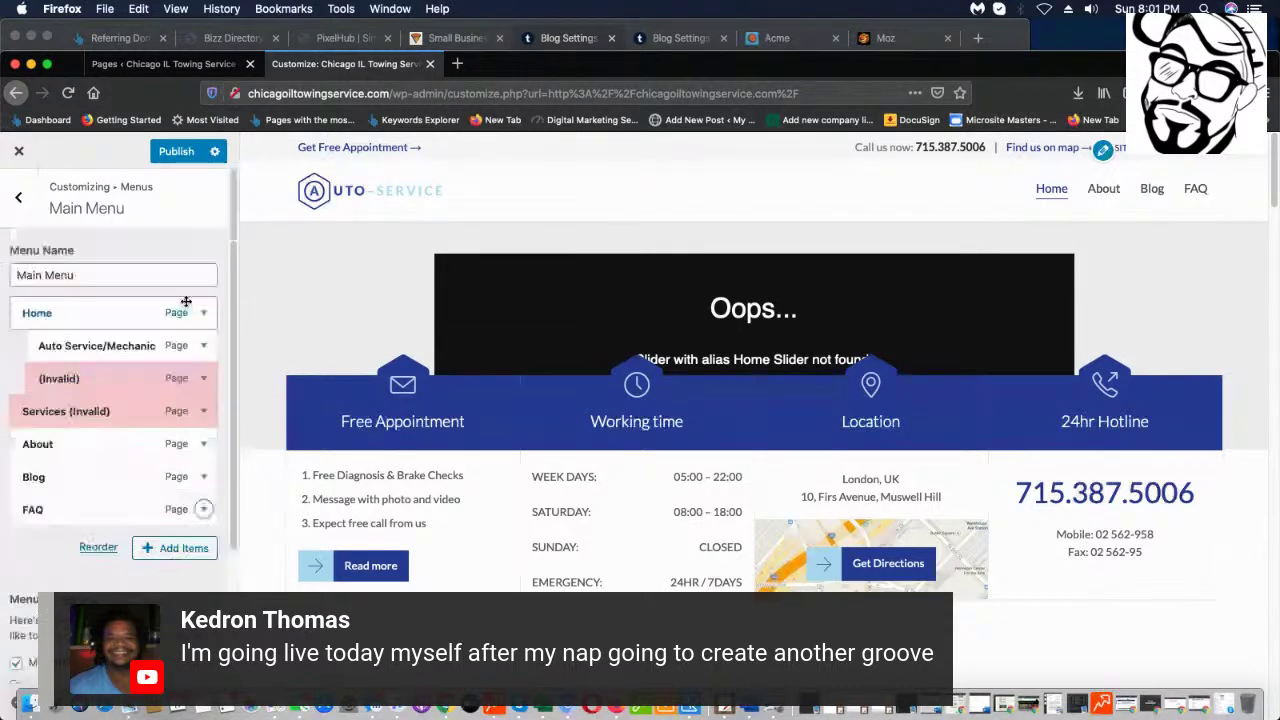
pyautogui.click(202, 346)
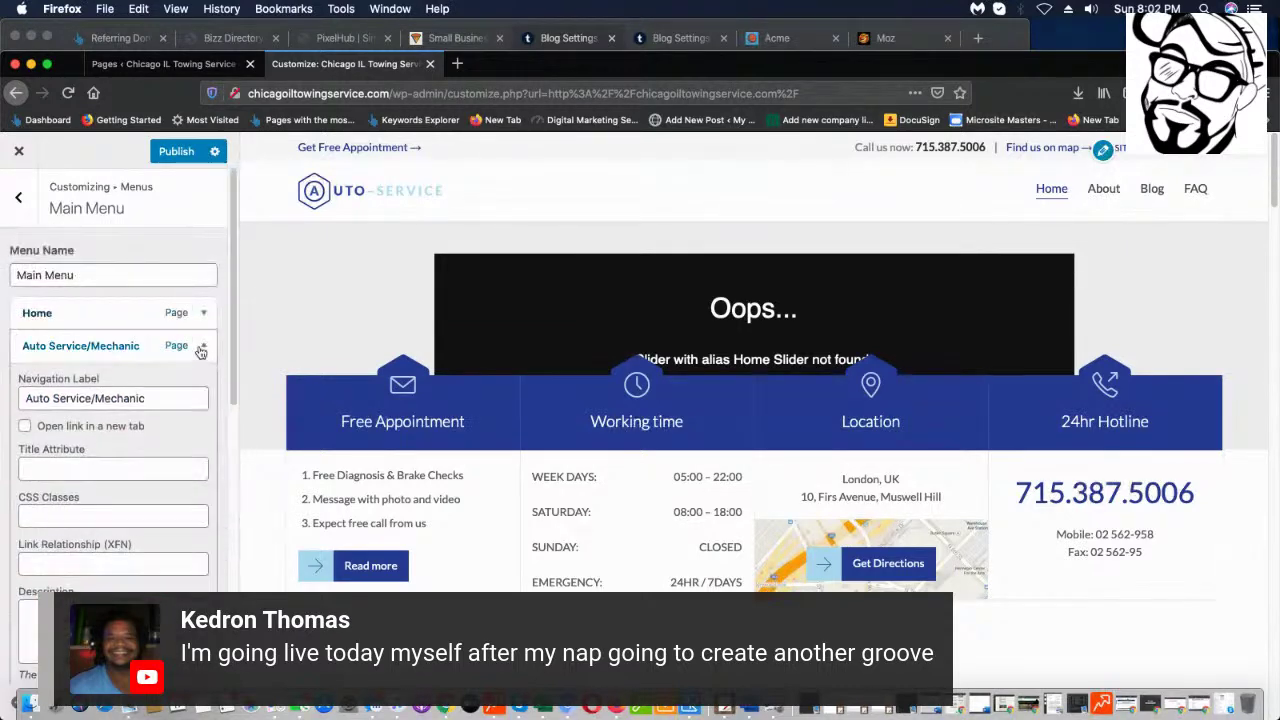
pyautogui.scroll(-3, 28, 588)
pyautogui.click(37, 586)
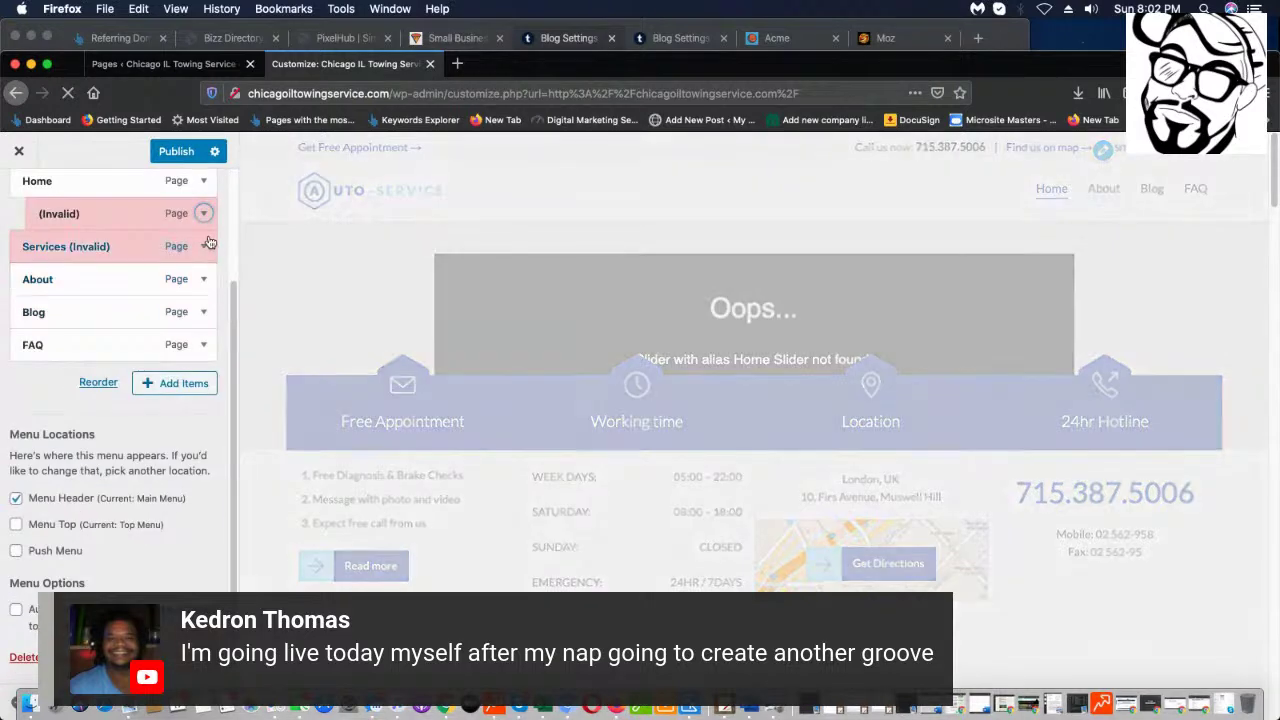
pyautogui.click(204, 214)
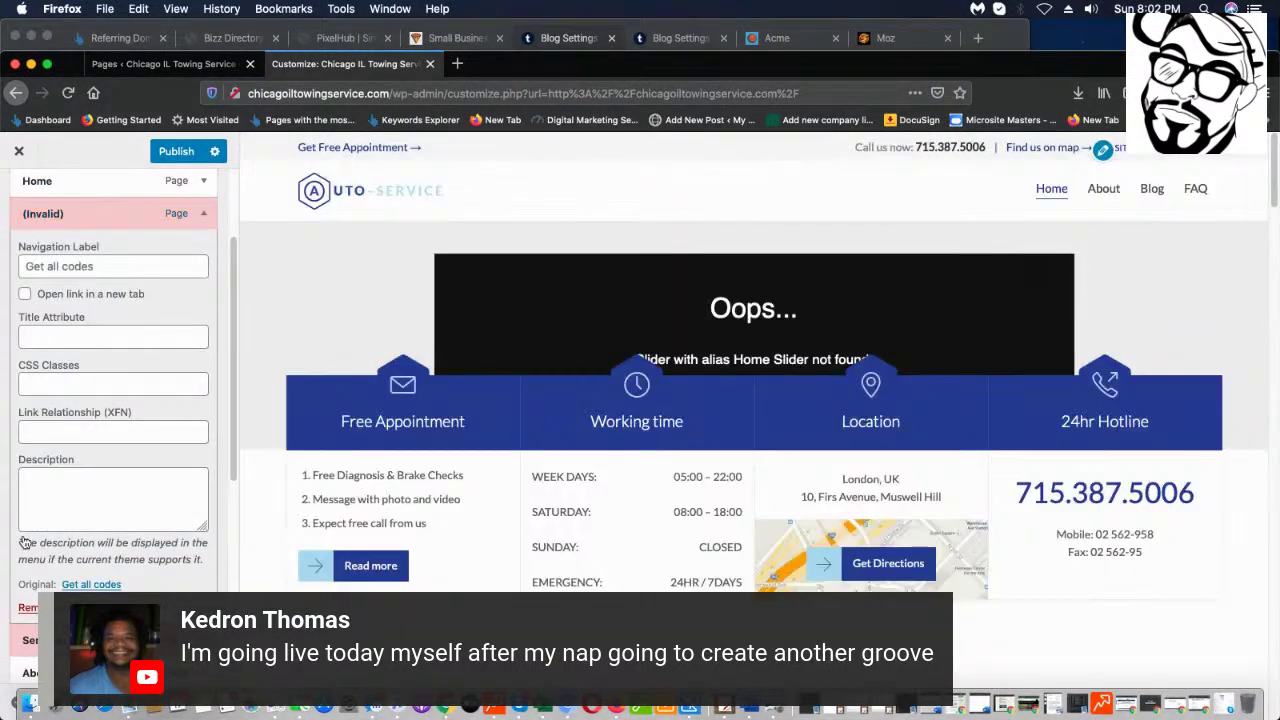
pyautogui.click(30, 608)
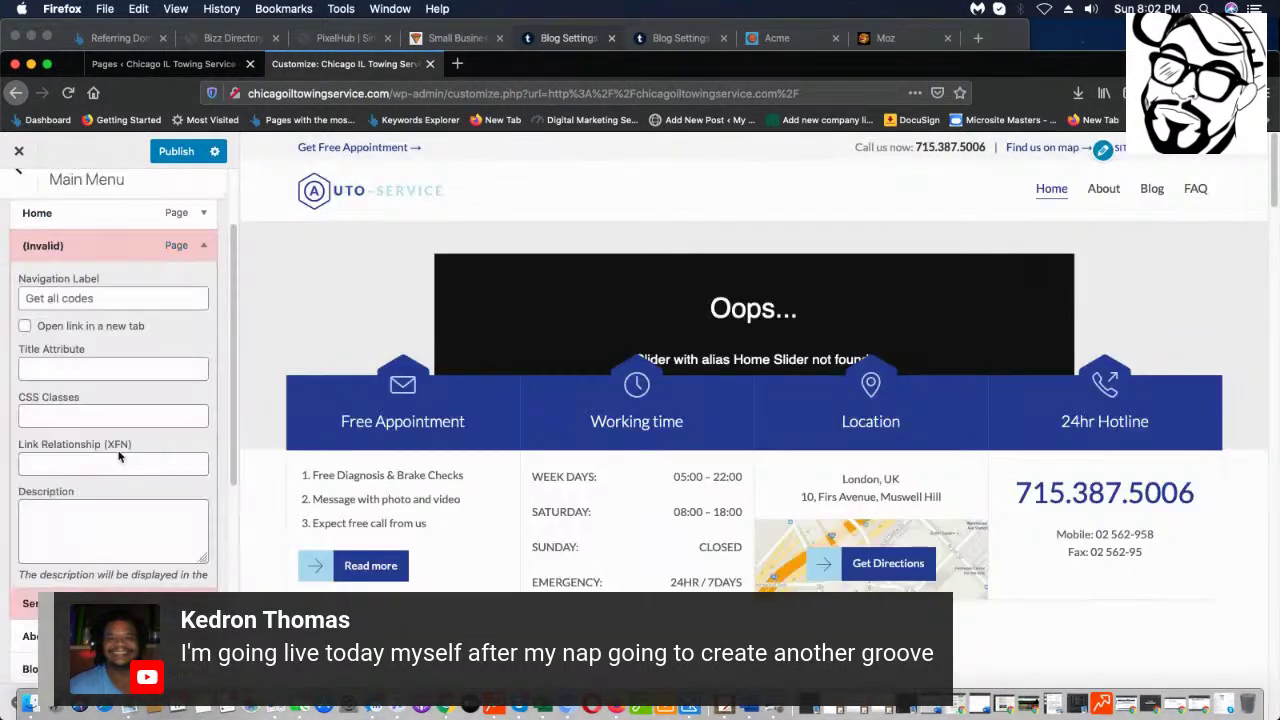
pyautogui.click(203, 246)
pyautogui.click(24, 641)
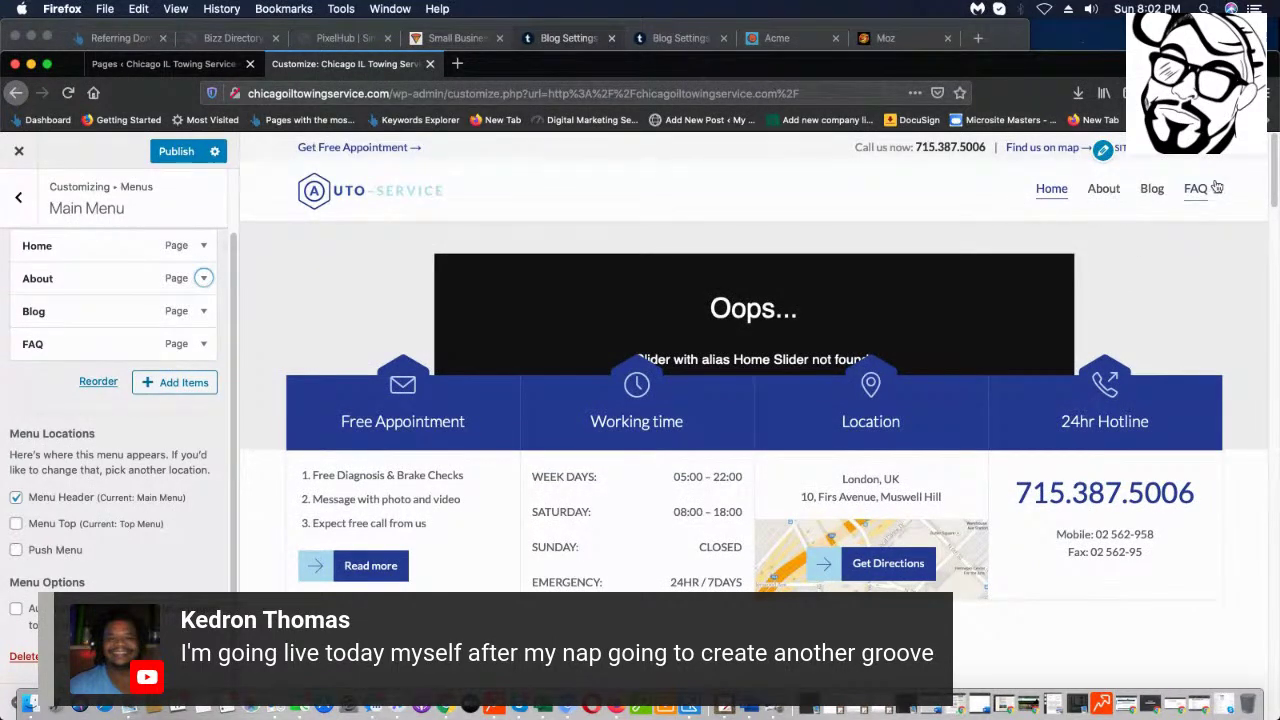
pyautogui.click(177, 152)
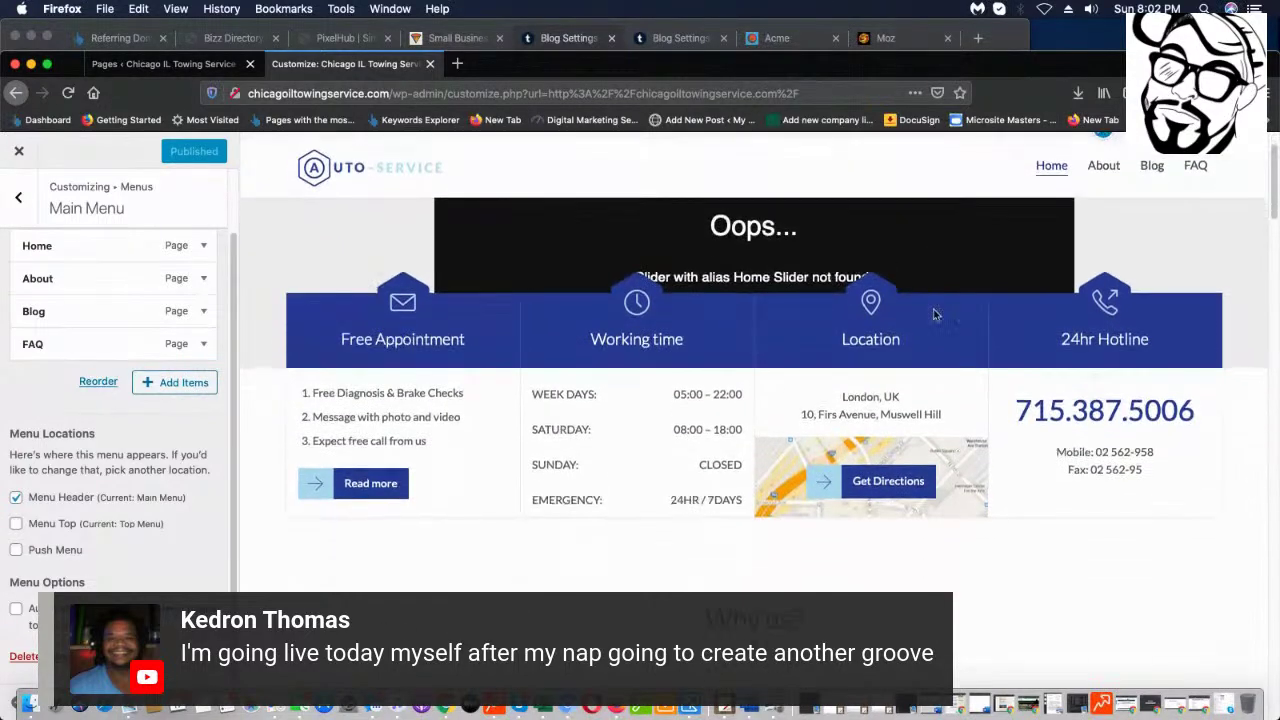
# - Inspect the homepage preview down to the footer, then go back to the Menus list
pyautogui.scroll(-10, 940, 340)
pyautogui.scroll(-15, 930, 370)
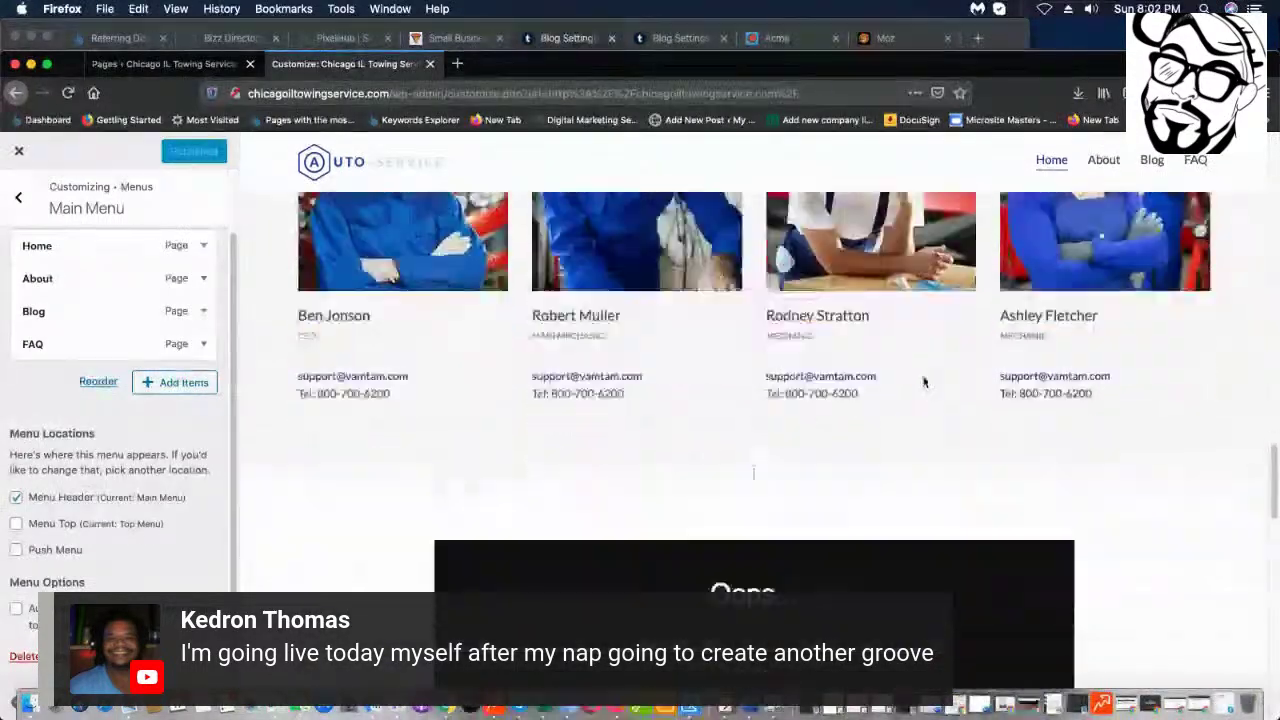
pyautogui.scroll(8, 908, 402)
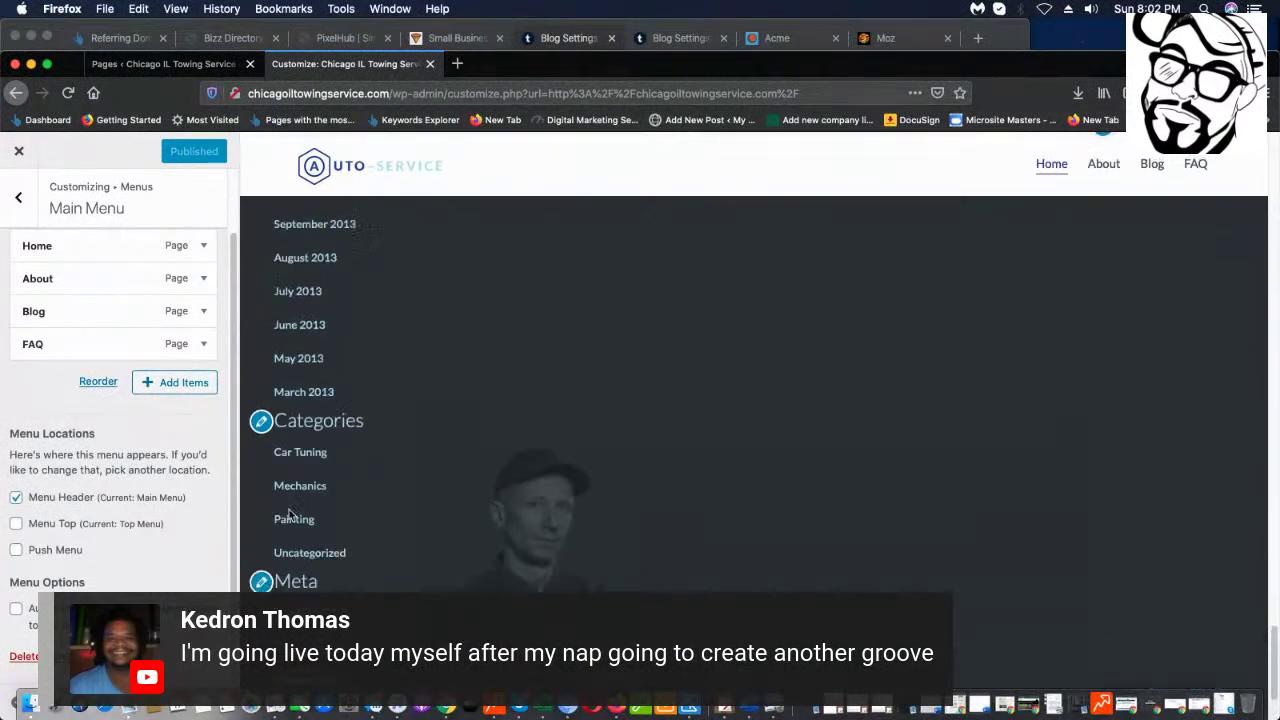
pyautogui.scroll(-1, 404, 453)
pyautogui.scroll(-5, 874, 303)
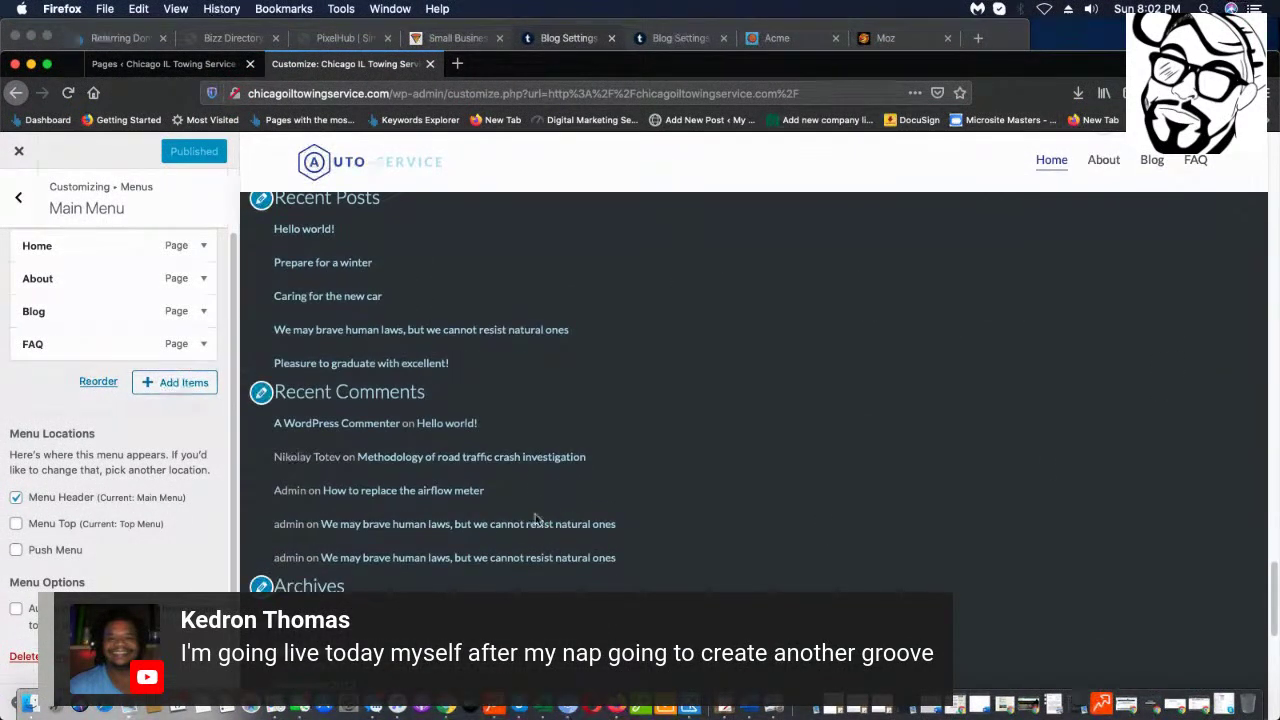
pyautogui.scroll(-1, 520, 472)
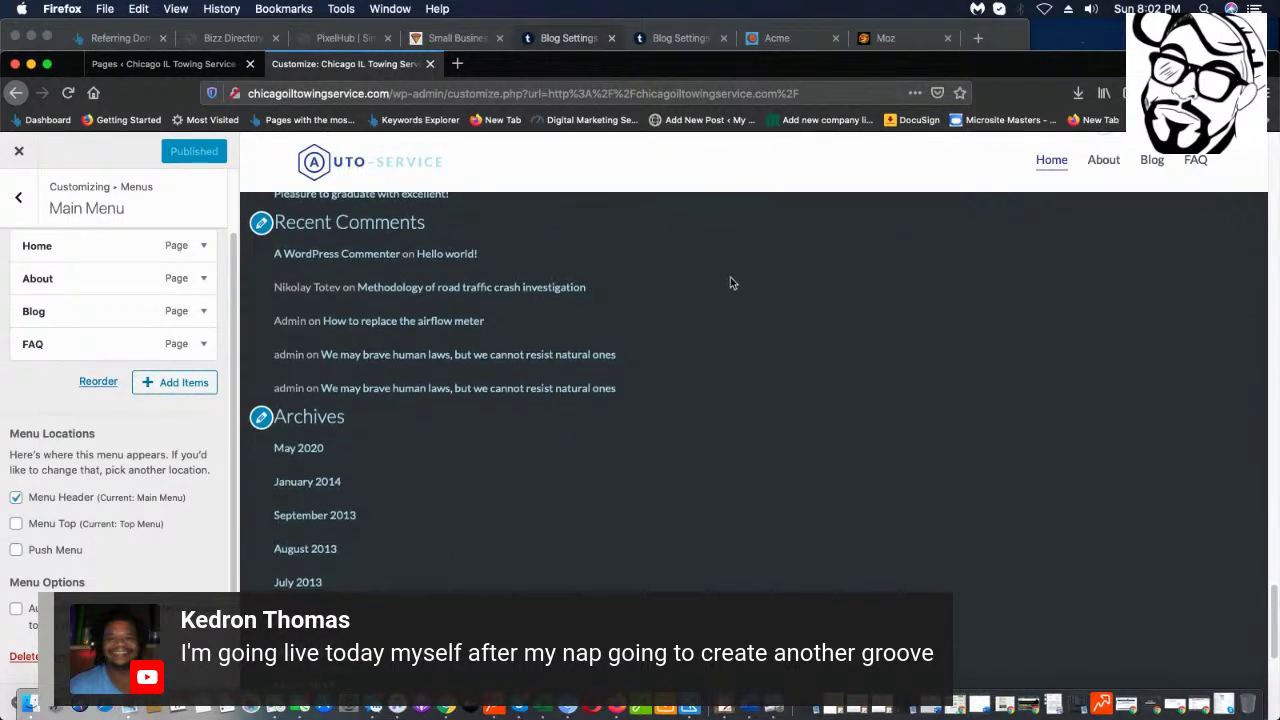
pyautogui.scroll(-8, 729, 283)
pyautogui.scroll(2, 158, 370)
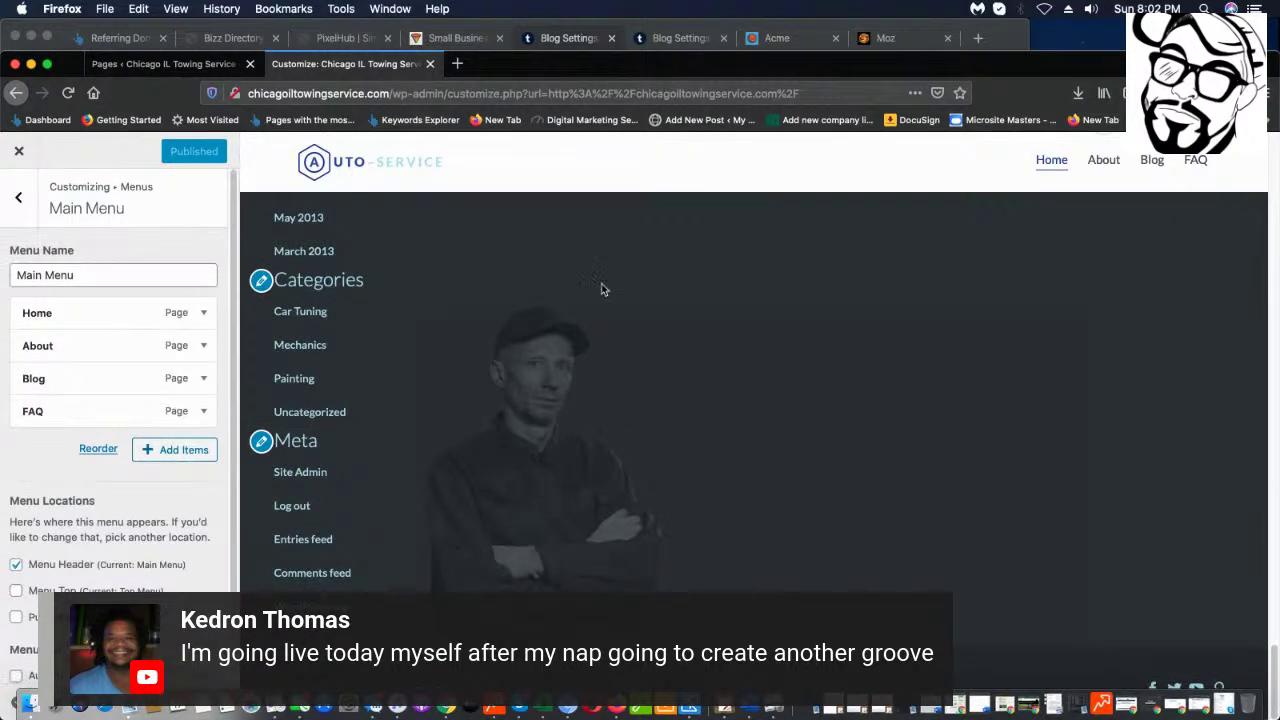
pyautogui.scroll(15, 600, 300)
pyautogui.scroll(10, 718, 350)
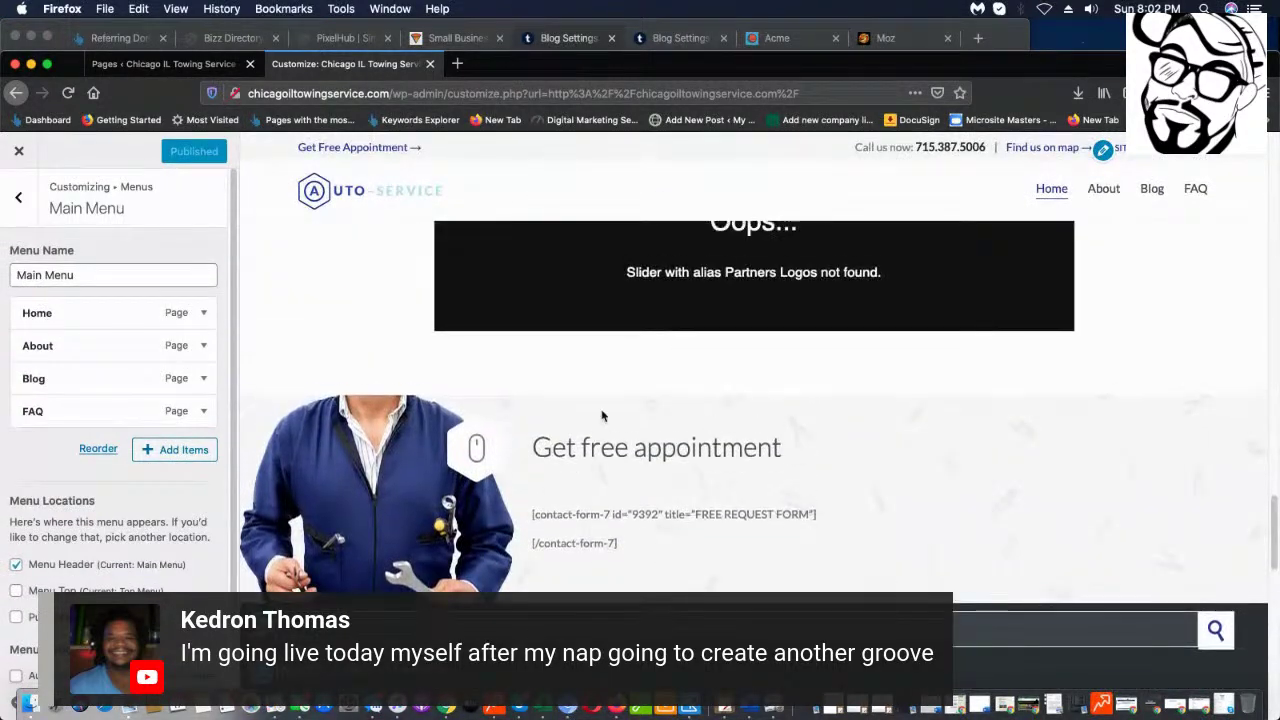
pyautogui.scroll(3, 275, 497)
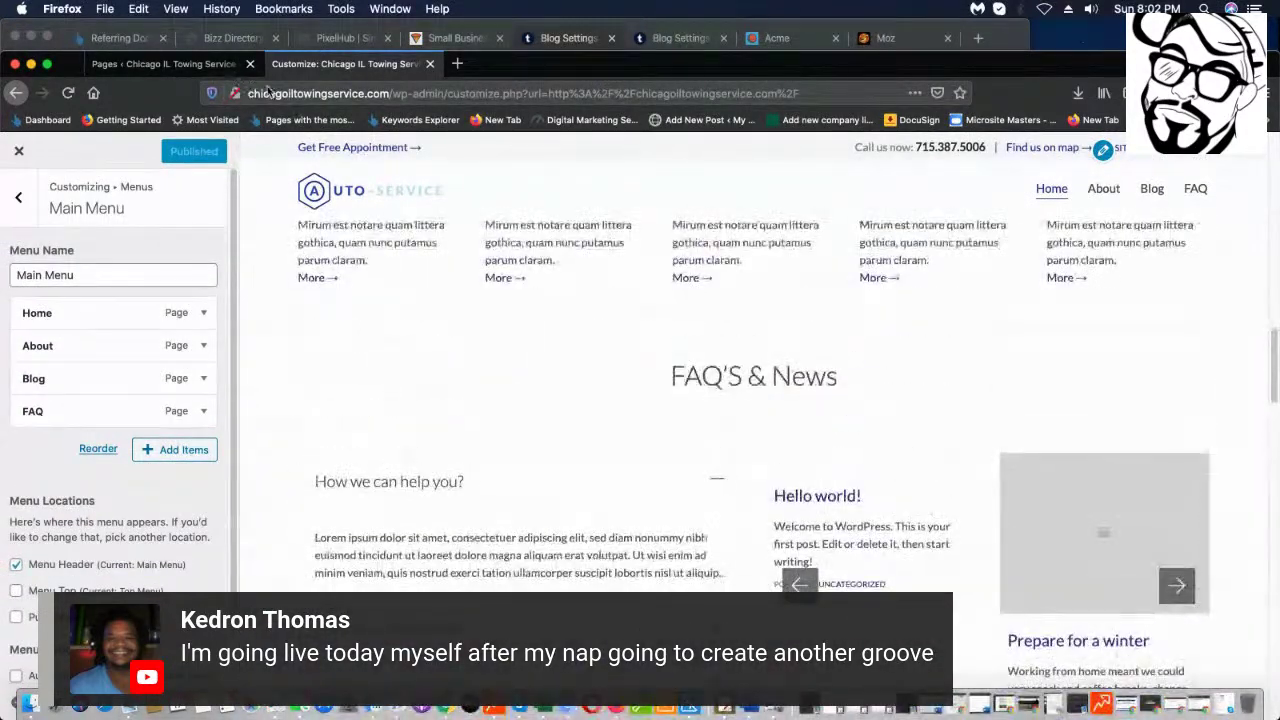
pyautogui.click(18, 197)
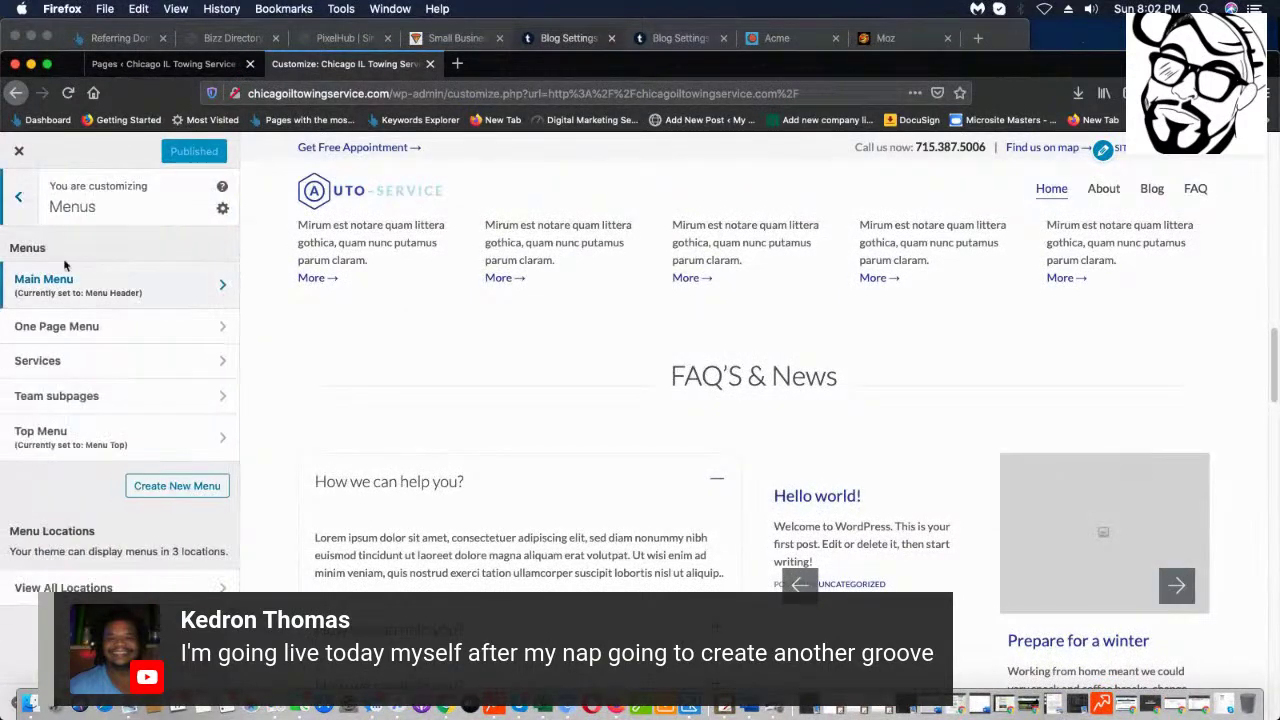
# - Check the contents of Footer widget areas 1 through 5 in the Widgets panel
pyautogui.click(18, 198)
pyautogui.click(156, 397)
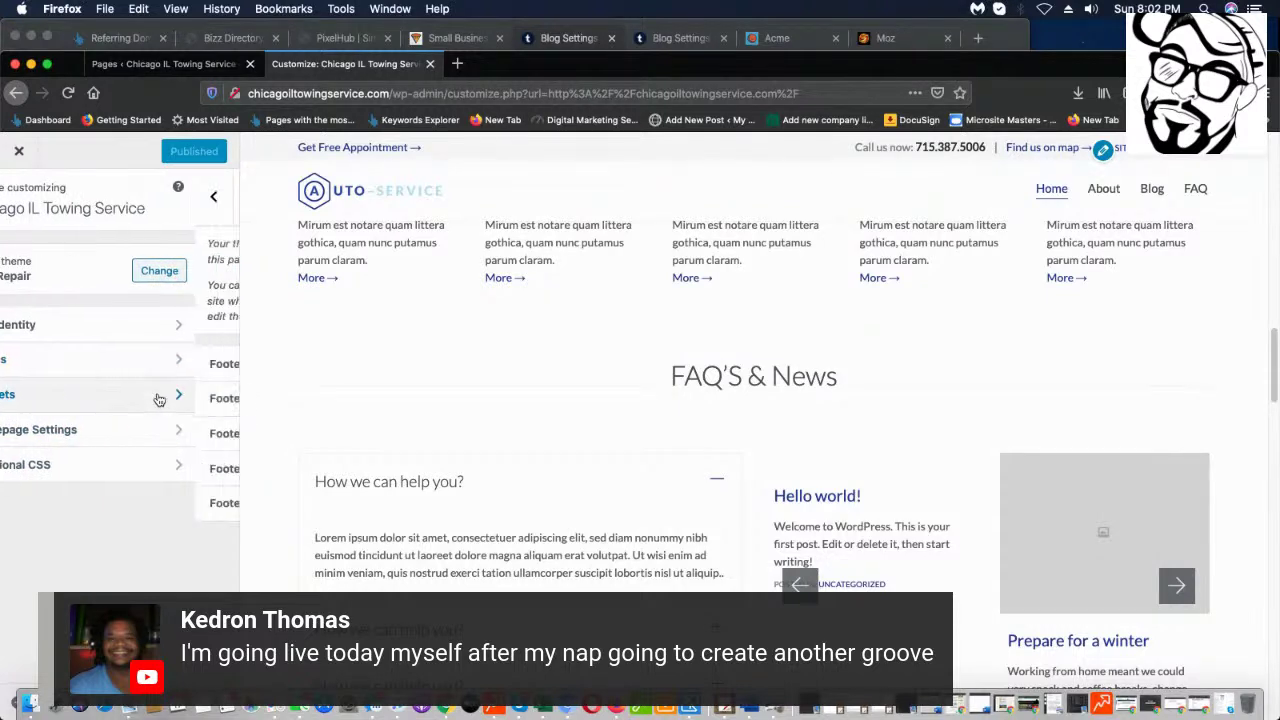
pyautogui.click(198, 364)
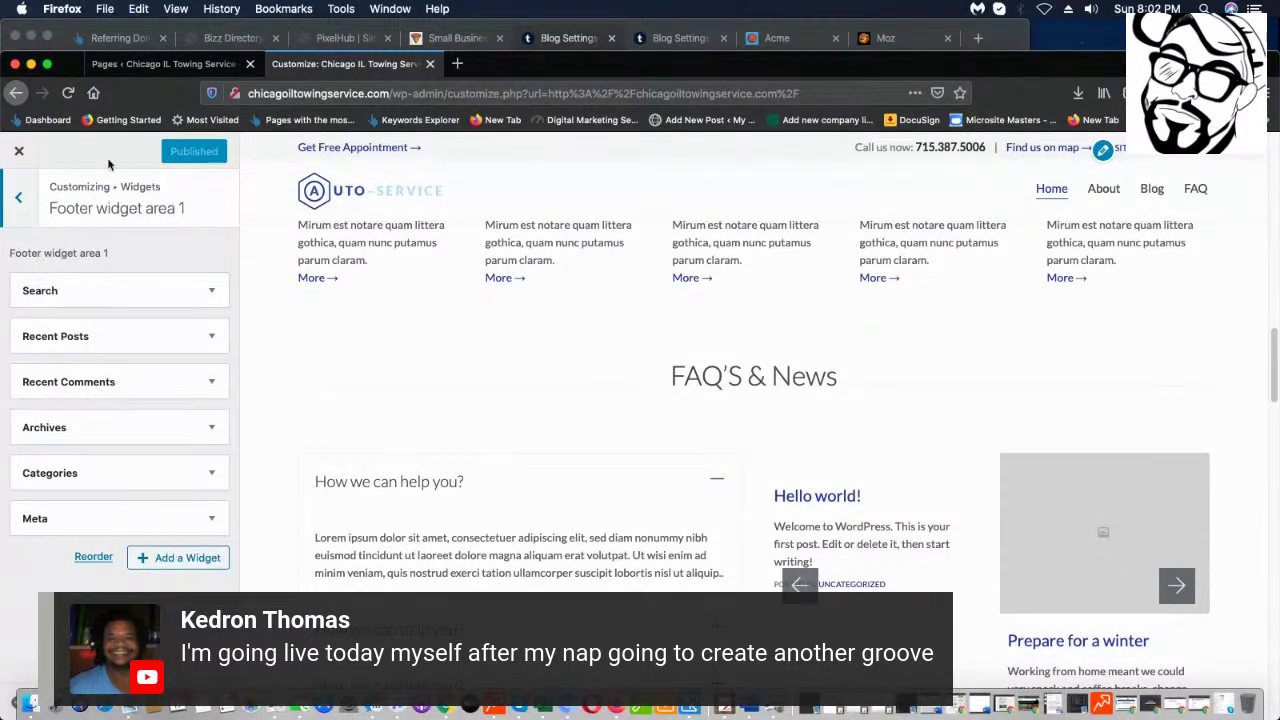
pyautogui.click(10, 206)
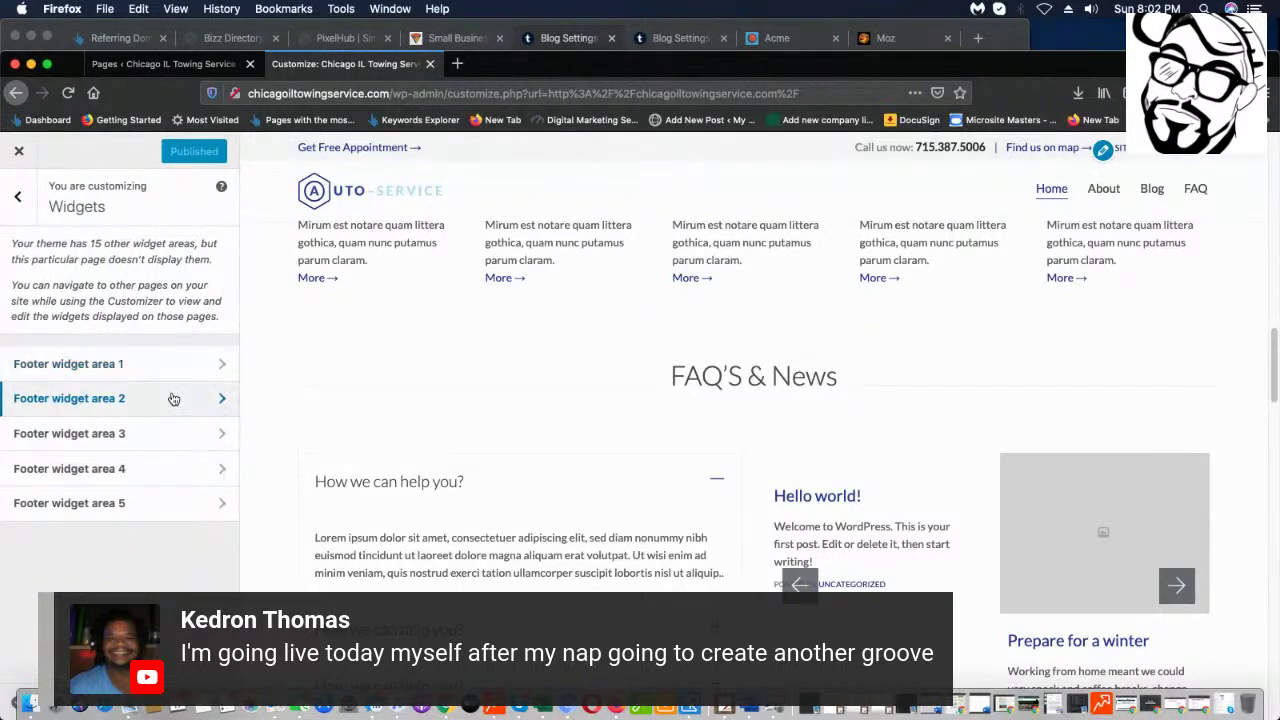
pyautogui.click(172, 398)
pyautogui.click(4, 208)
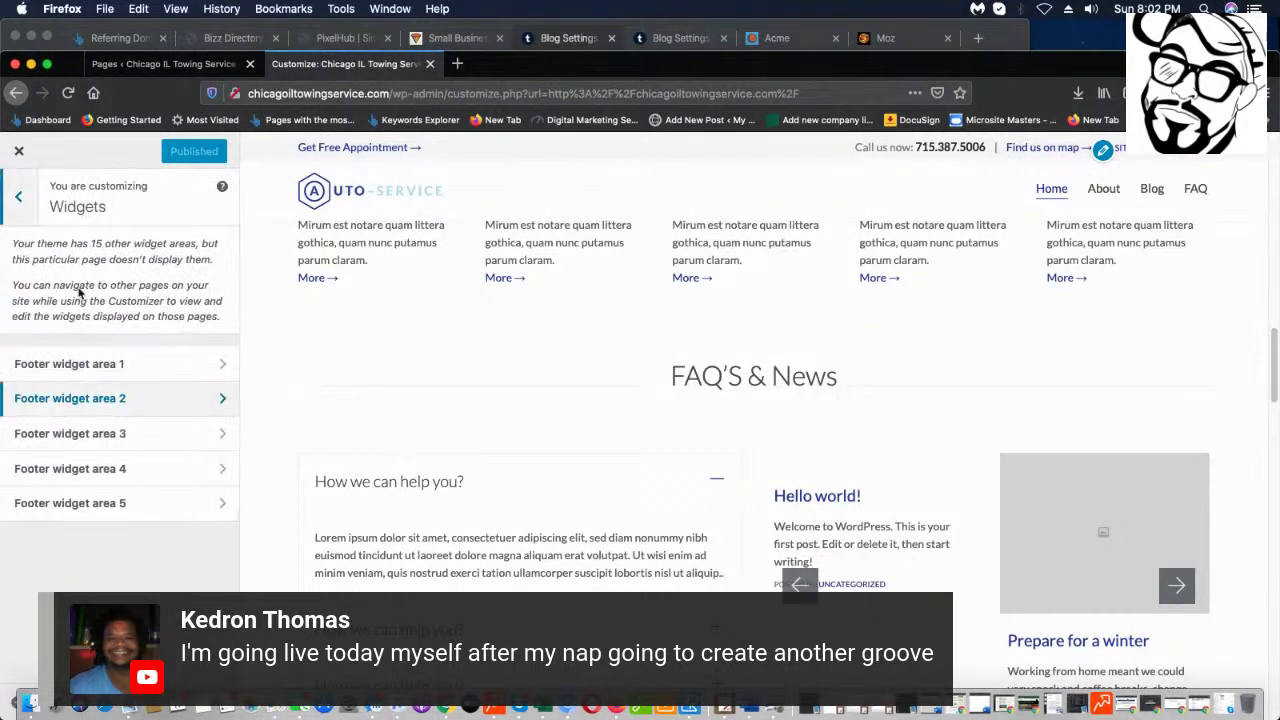
pyautogui.click(117, 433)
pyautogui.click(17, 208)
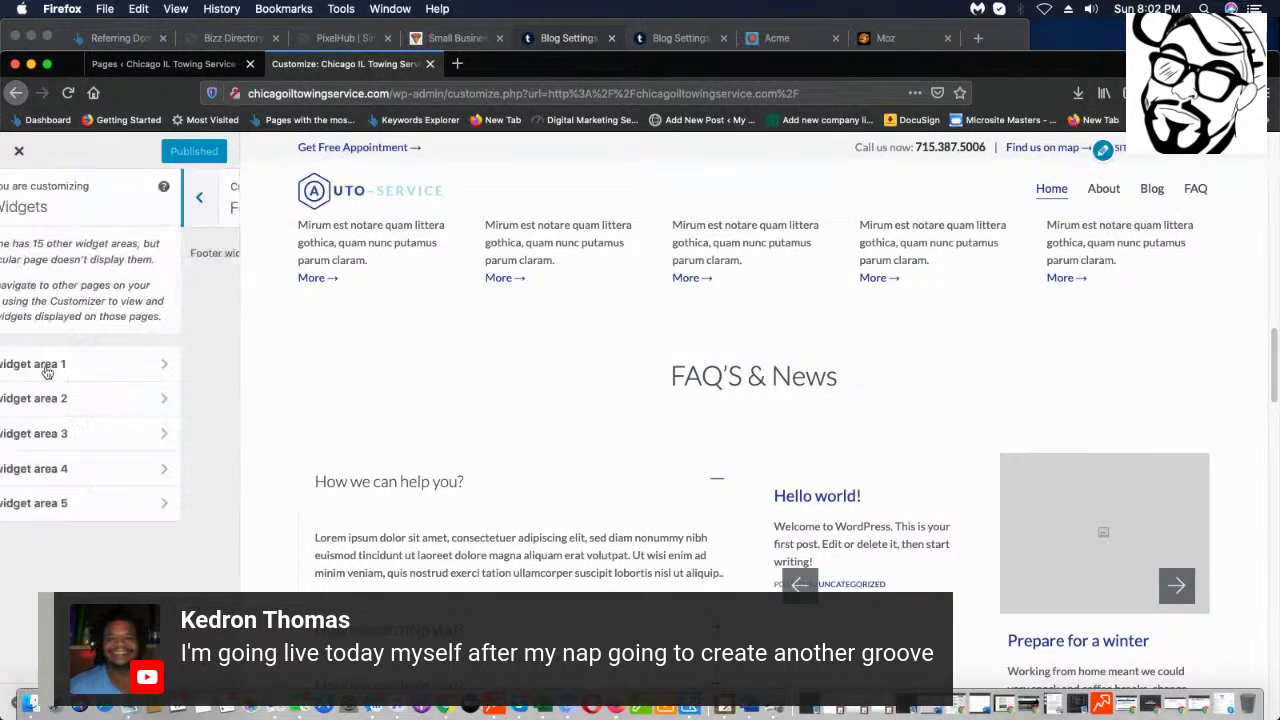
pyautogui.click(122, 461)
pyautogui.click(20, 204)
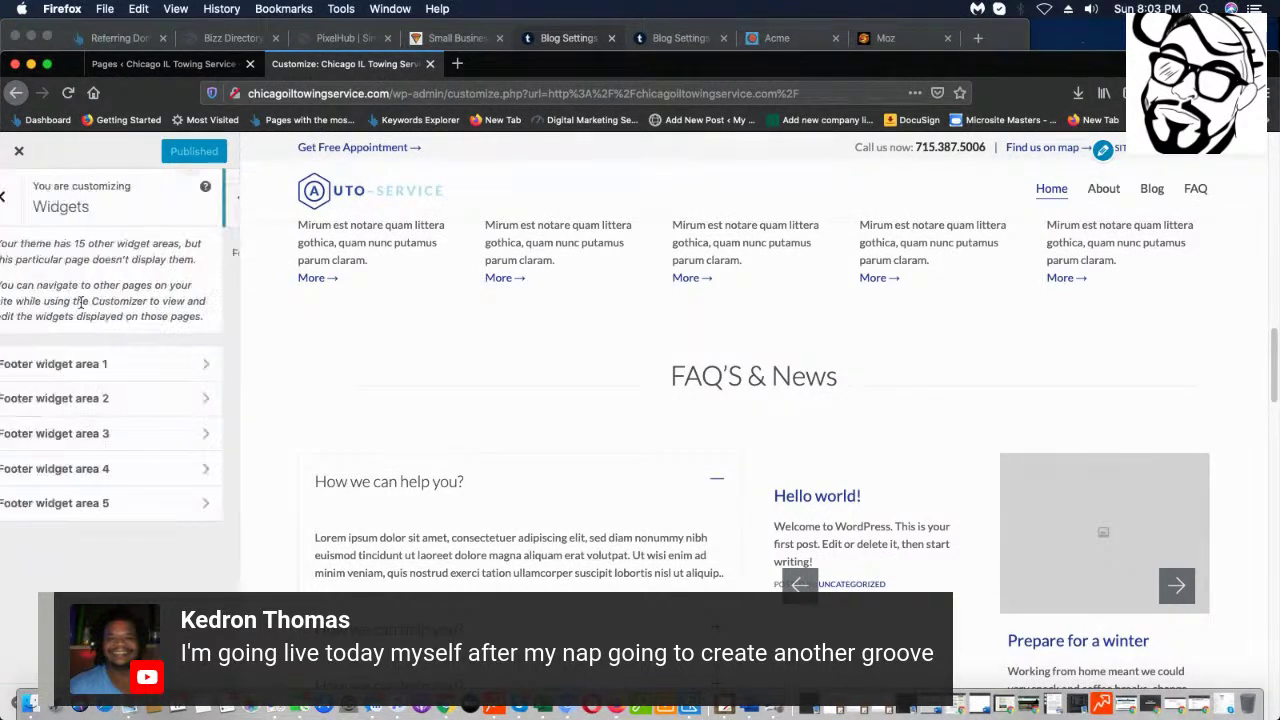
pyautogui.click(186, 504)
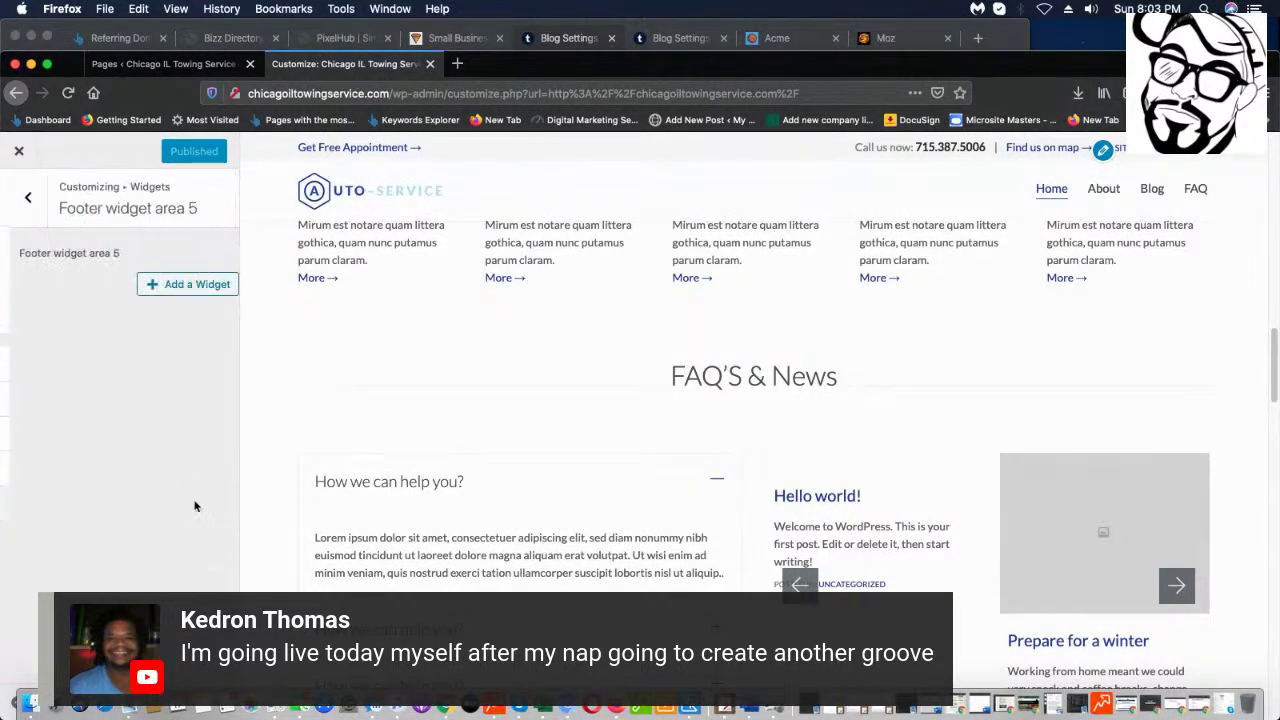
pyautogui.click(18, 197)
# - Reopen Footer widget area 1 and look over its six widgets
pyautogui.click(183, 368)
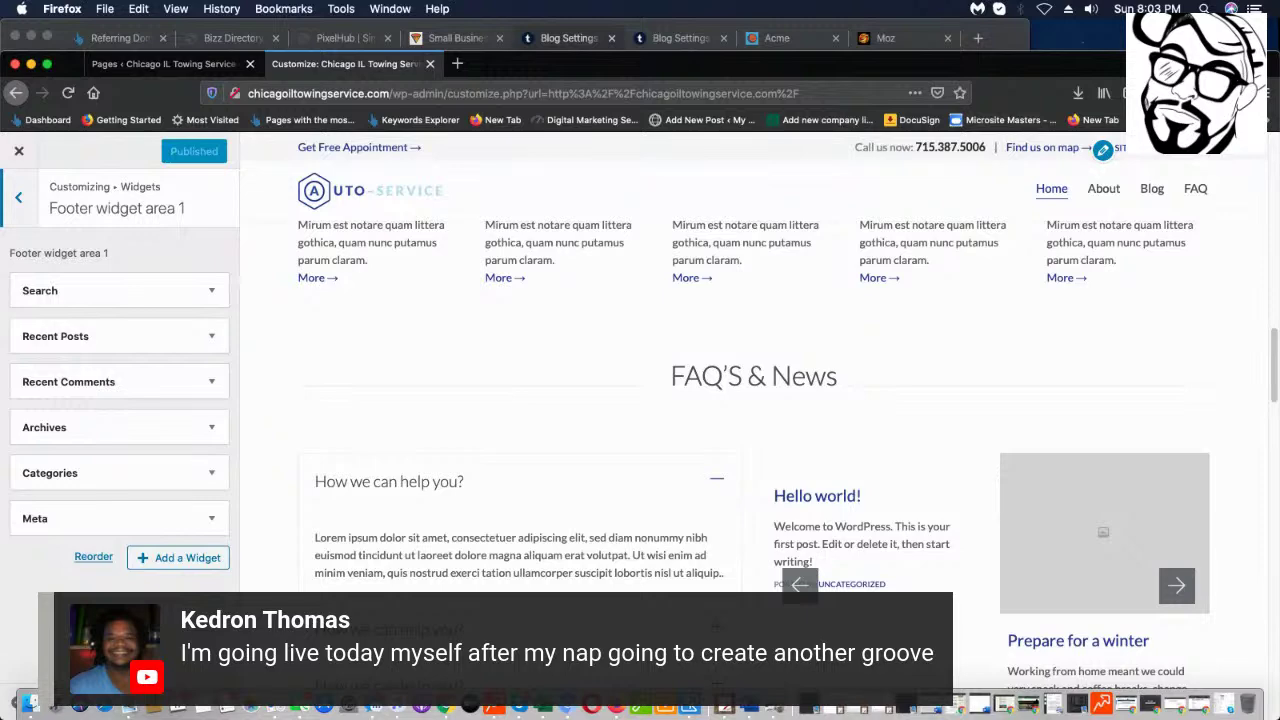
pyautogui.scroll(-20, 688, 568)
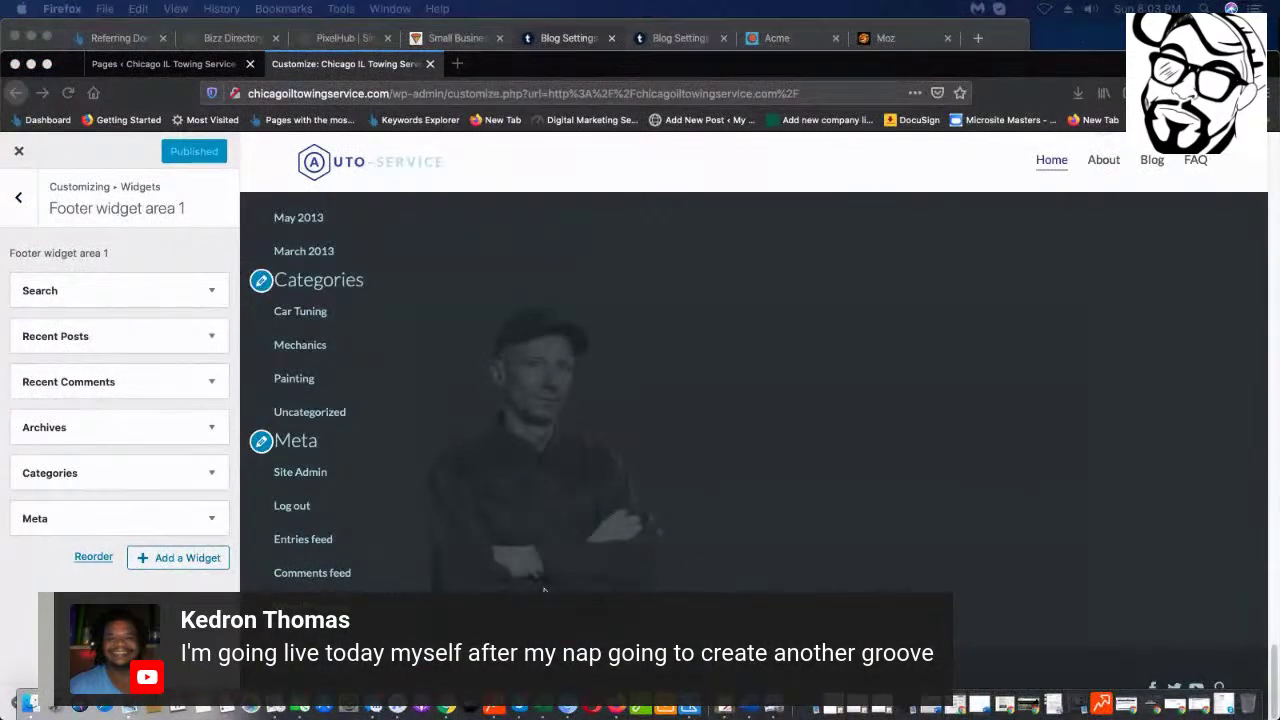
pyautogui.scroll(3, 1023, 455)
pyautogui.scroll(-3, 960, 445)
# - Remove the Meta, Categories, Archives, Recent Comments, Recent Posts and Search widgets from Footer widget area 1
pyautogui.click(212, 520)
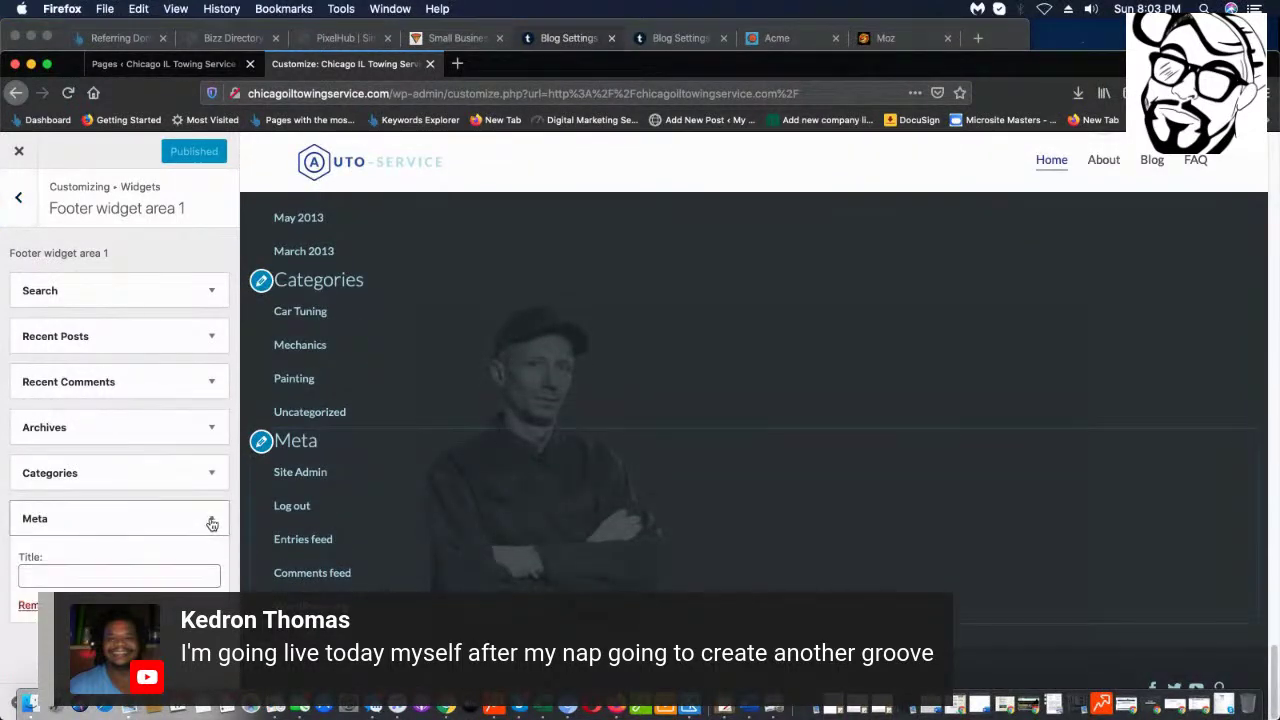
pyautogui.click(27, 605)
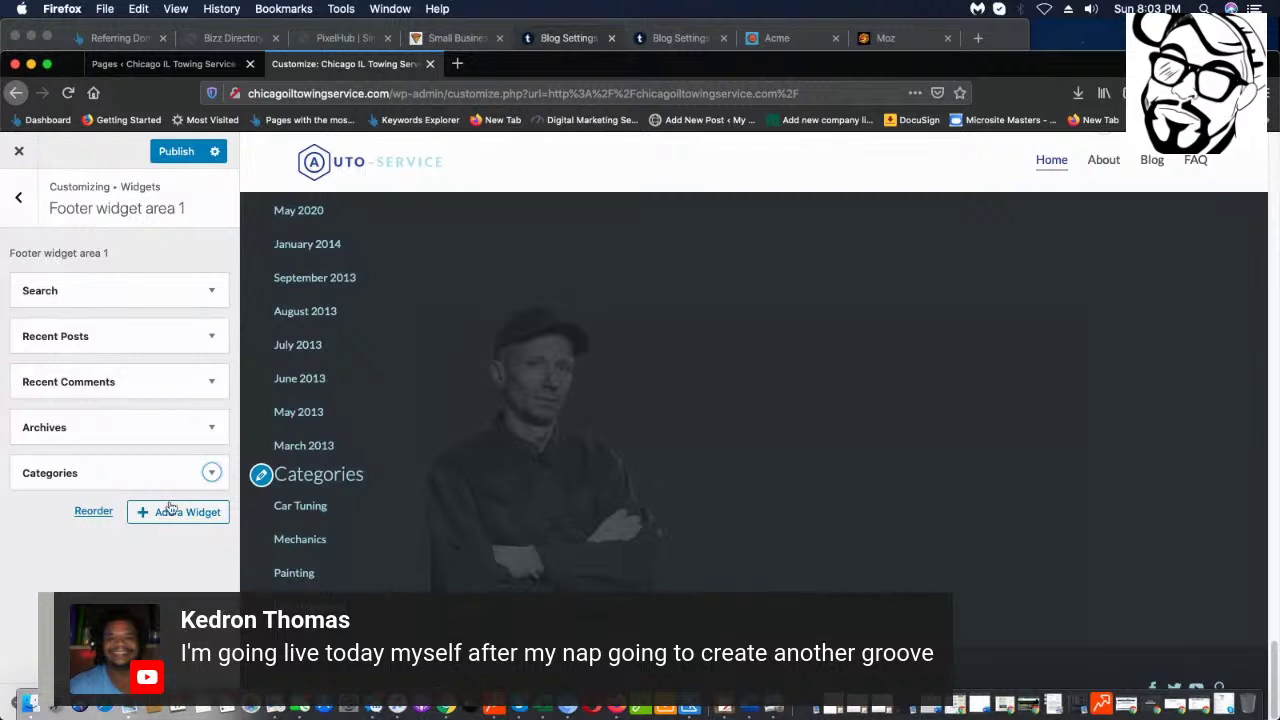
pyautogui.click(207, 476)
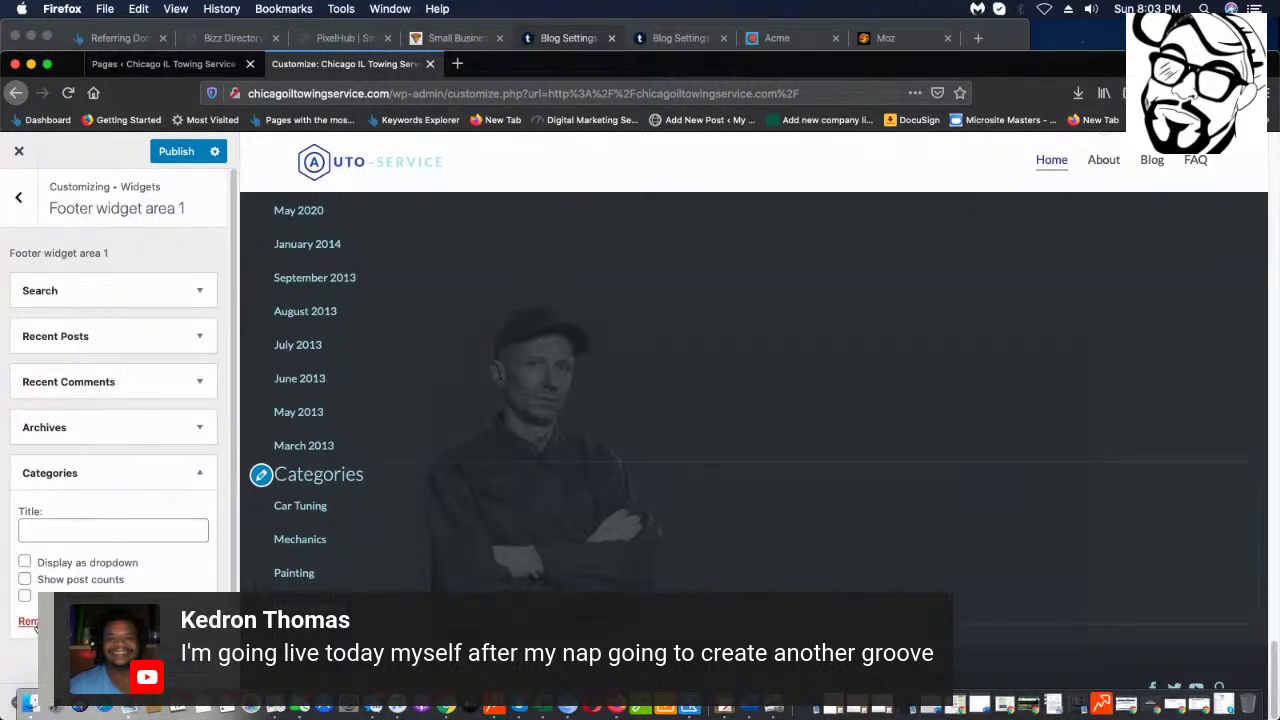
pyautogui.click(35, 621)
pyautogui.click(212, 429)
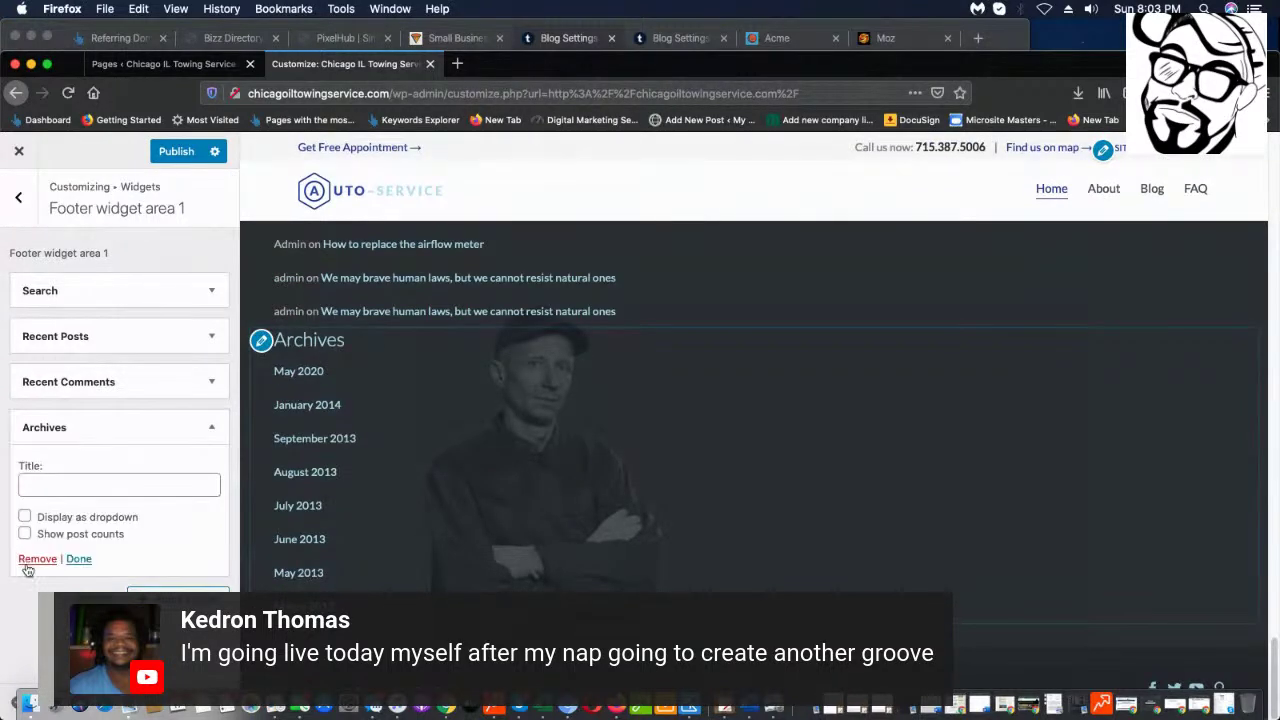
pyautogui.click(35, 559)
pyautogui.click(212, 384)
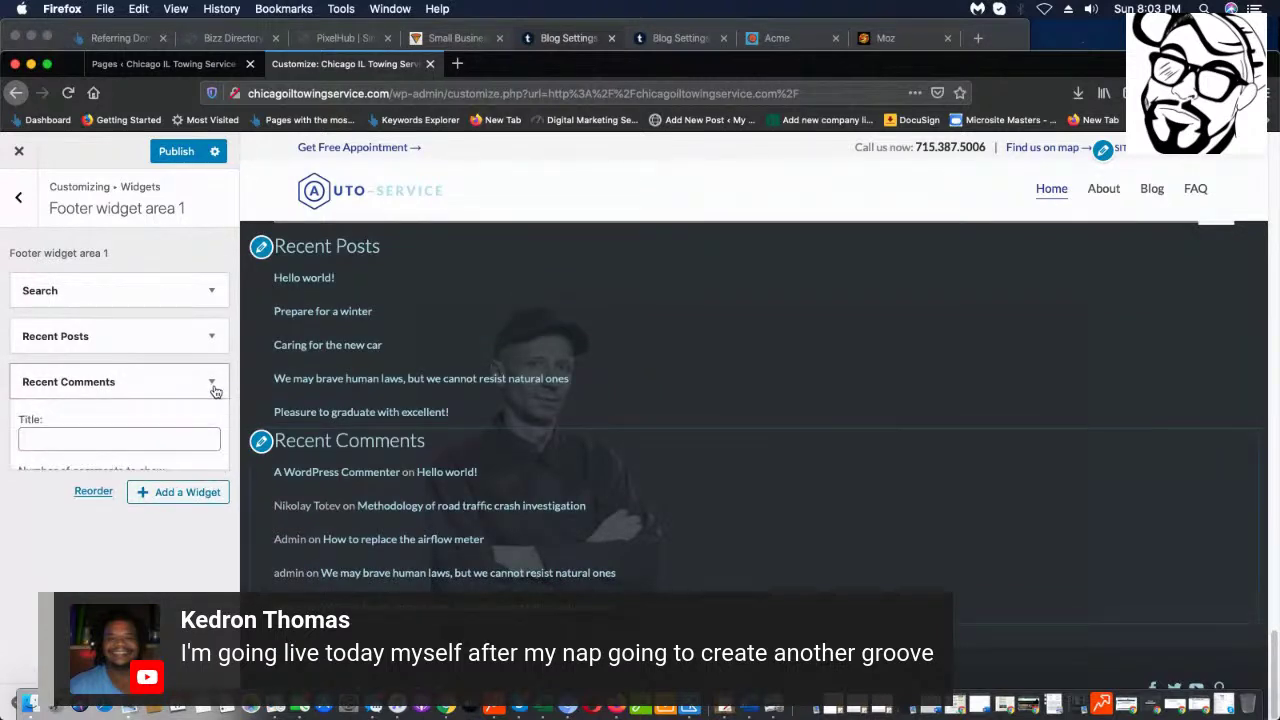
pyautogui.click(35, 520)
pyautogui.click(212, 337)
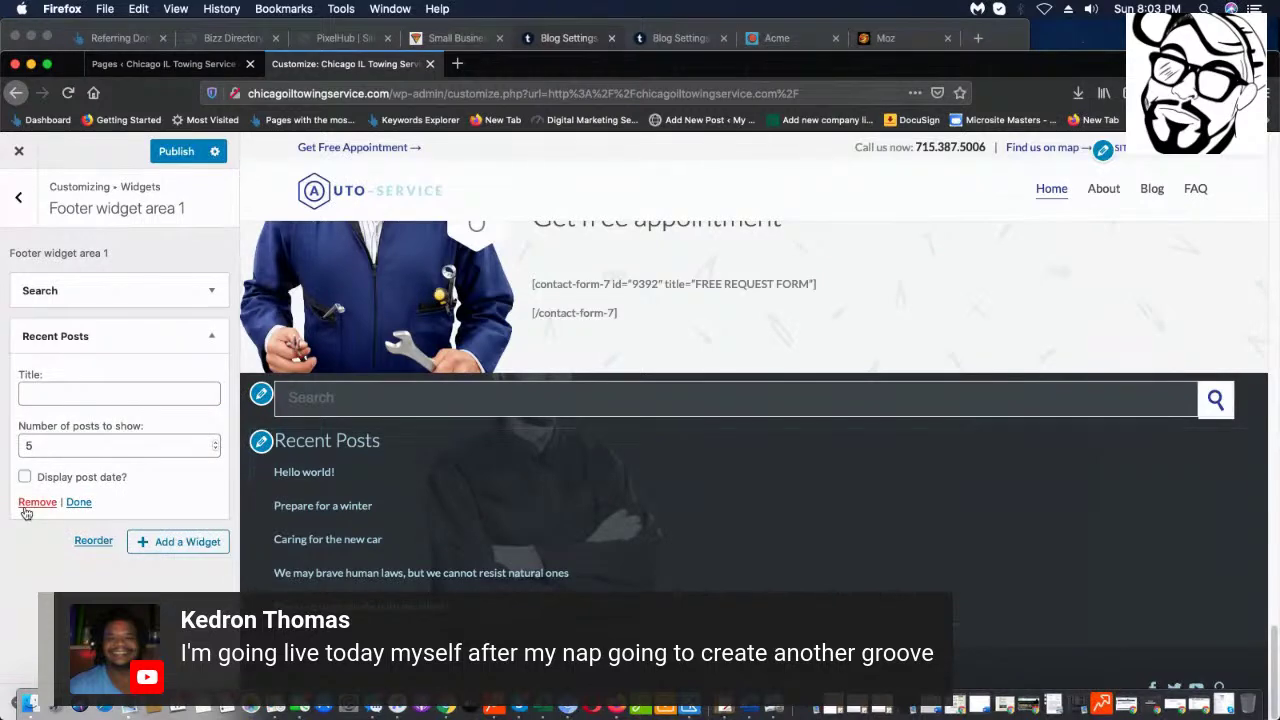
pyautogui.click(28, 506)
pyautogui.click(212, 291)
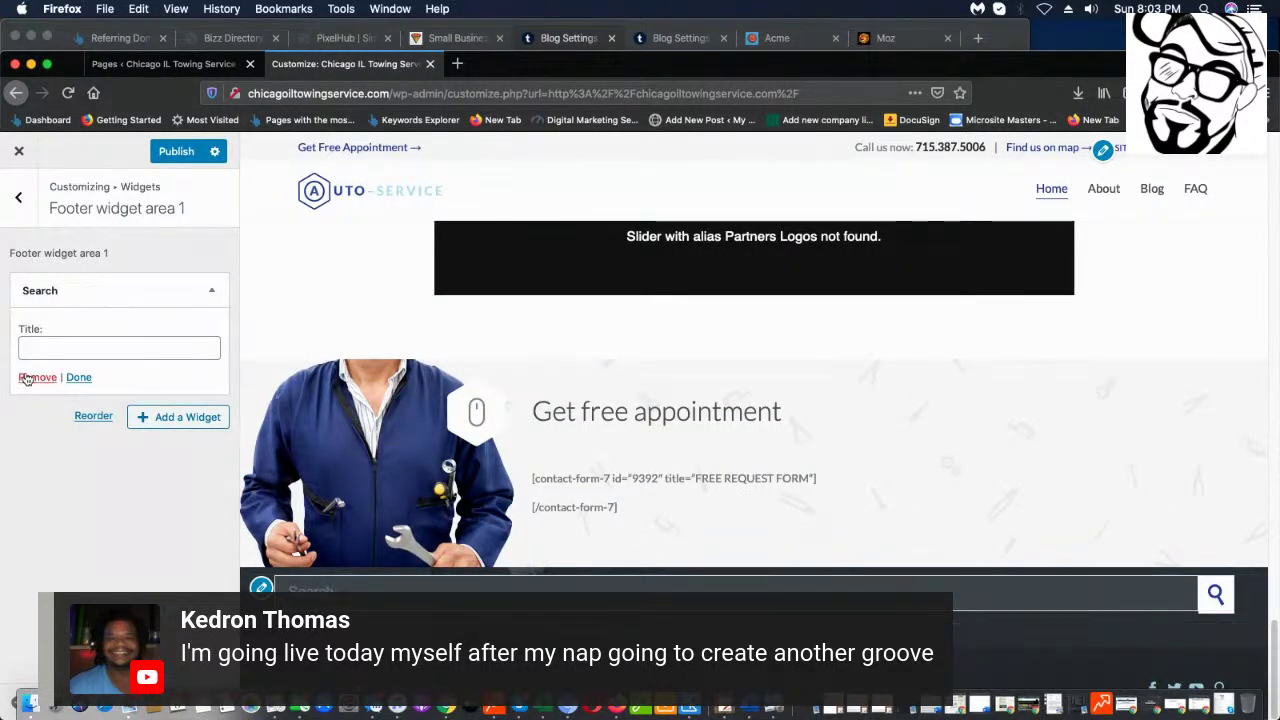
pyautogui.click(30, 378)
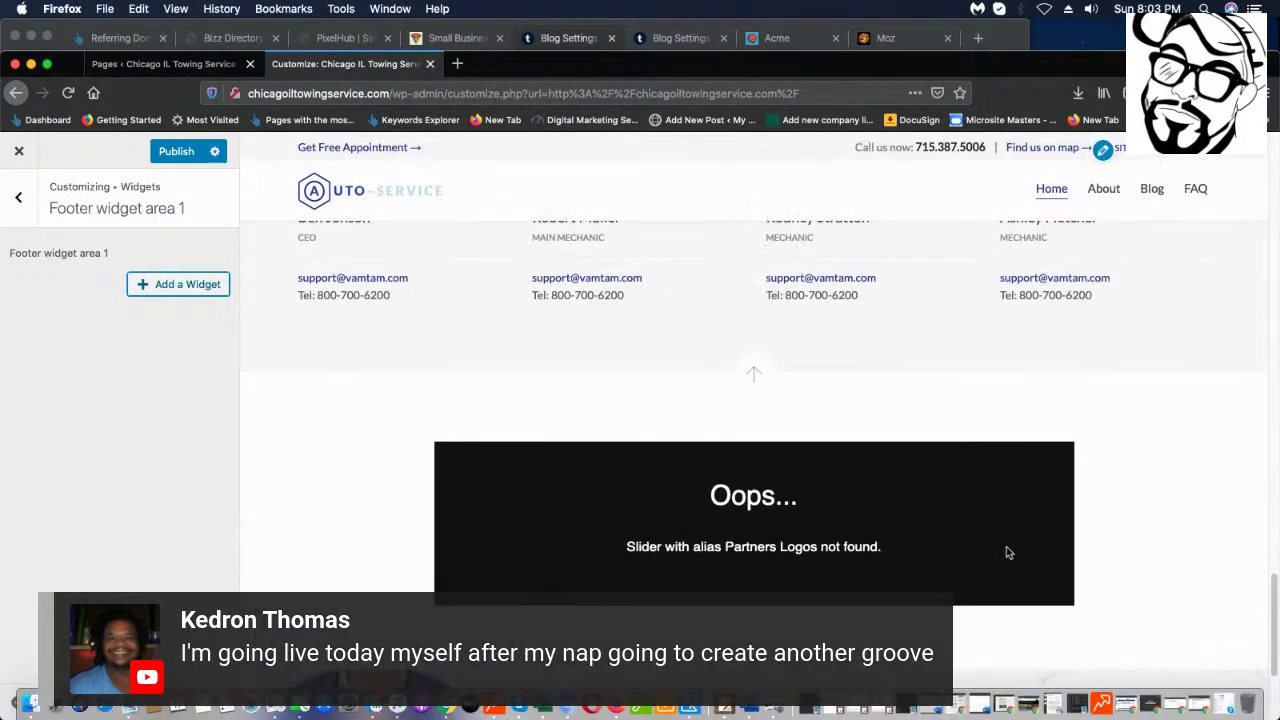
# - Return to the footer widget areas list and publish the widget changes
pyautogui.scroll(15, 997, 580)
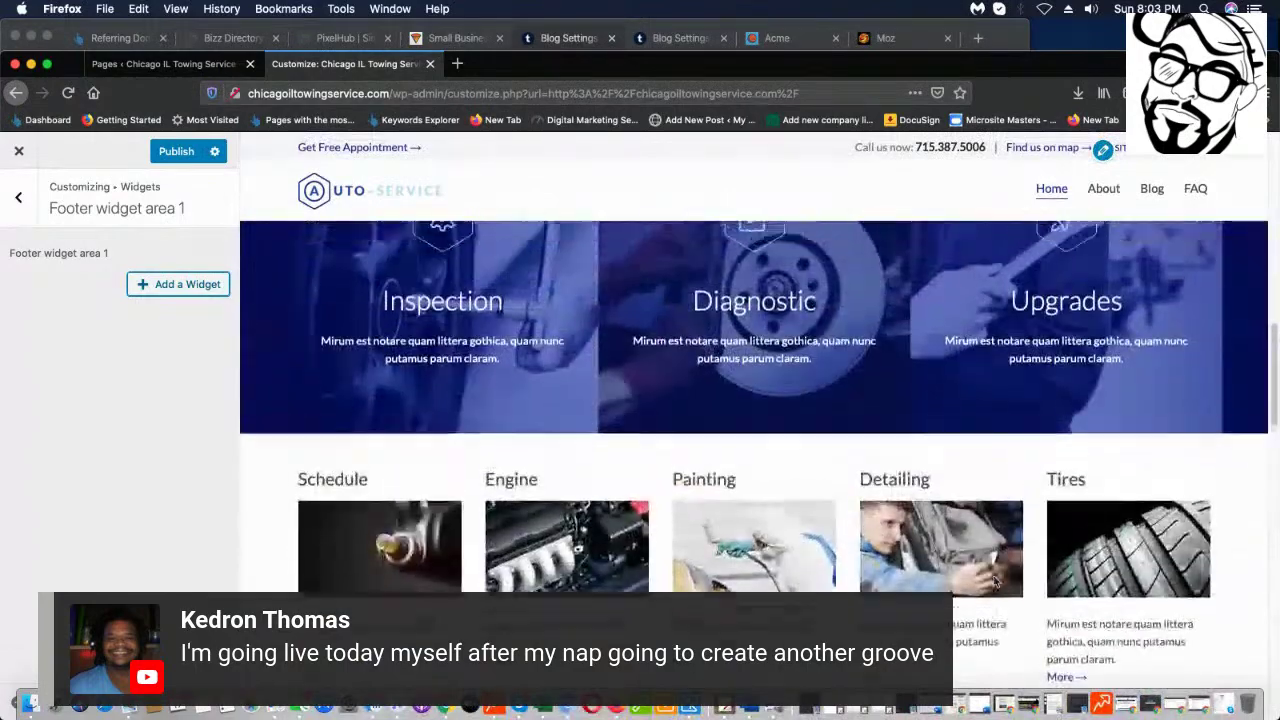
pyautogui.scroll(5, 997, 584)
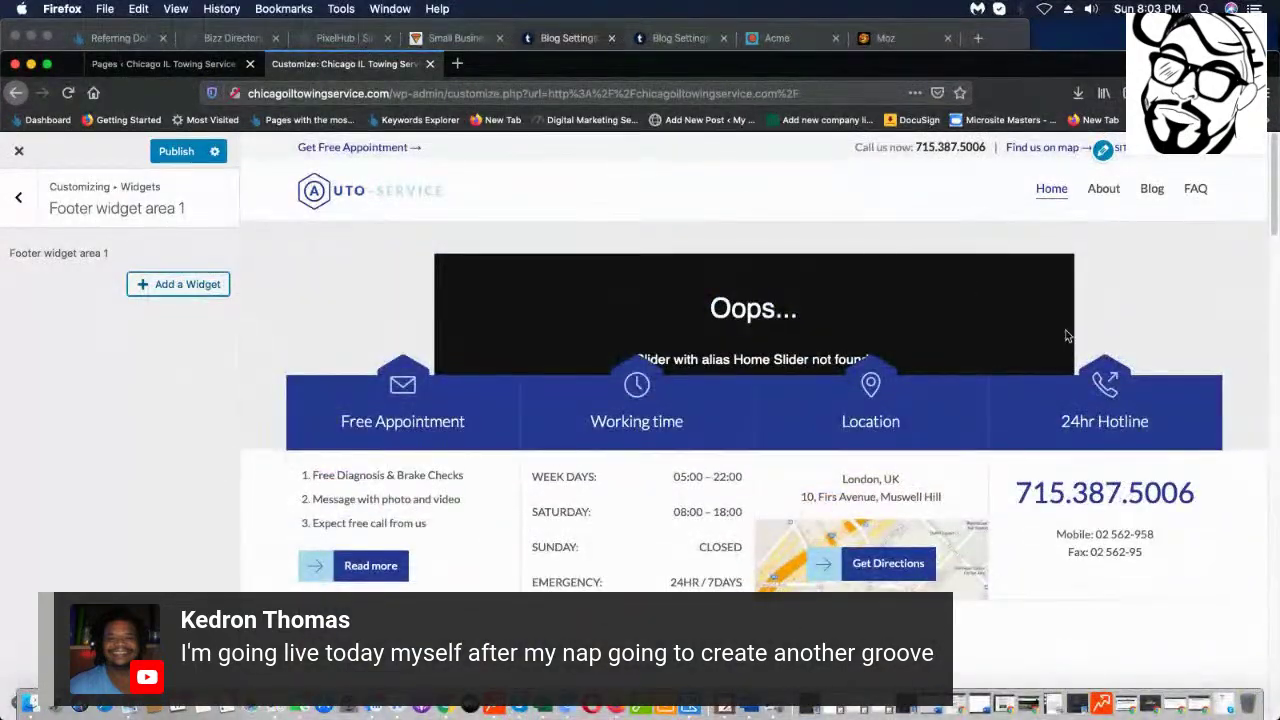
pyautogui.scroll(-10, 1067, 340)
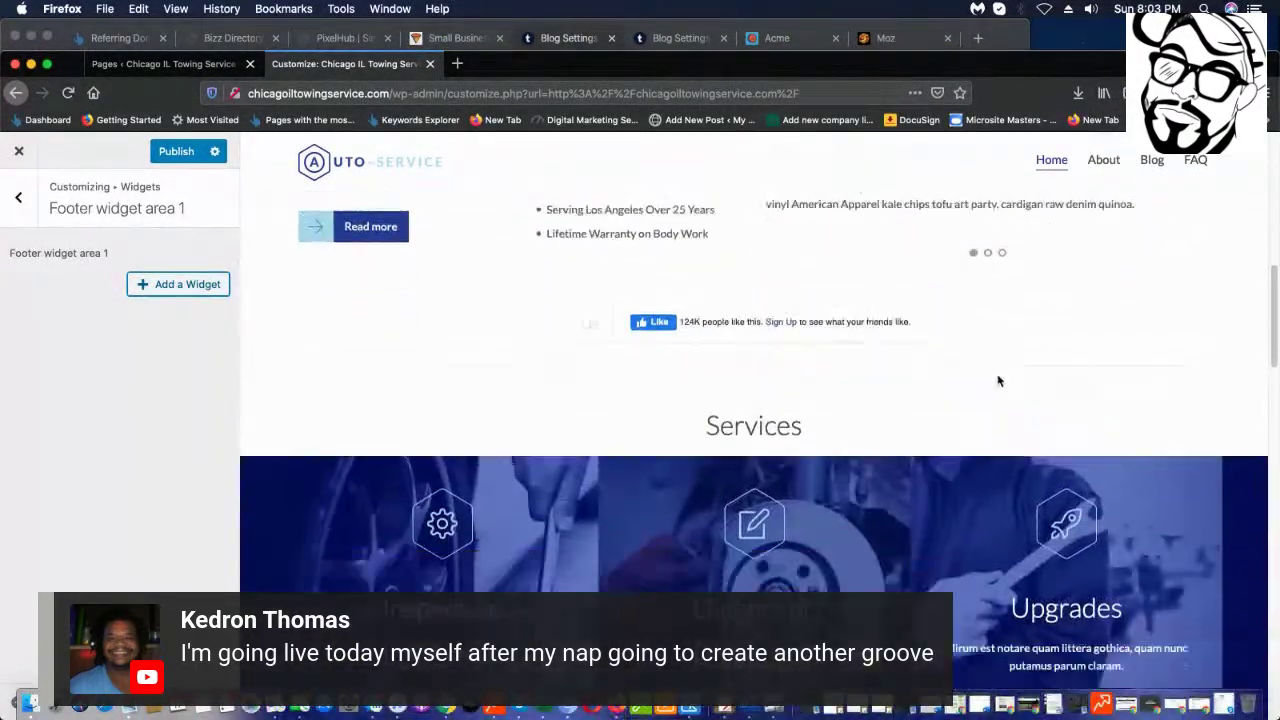
pyautogui.scroll(-15, 997, 380)
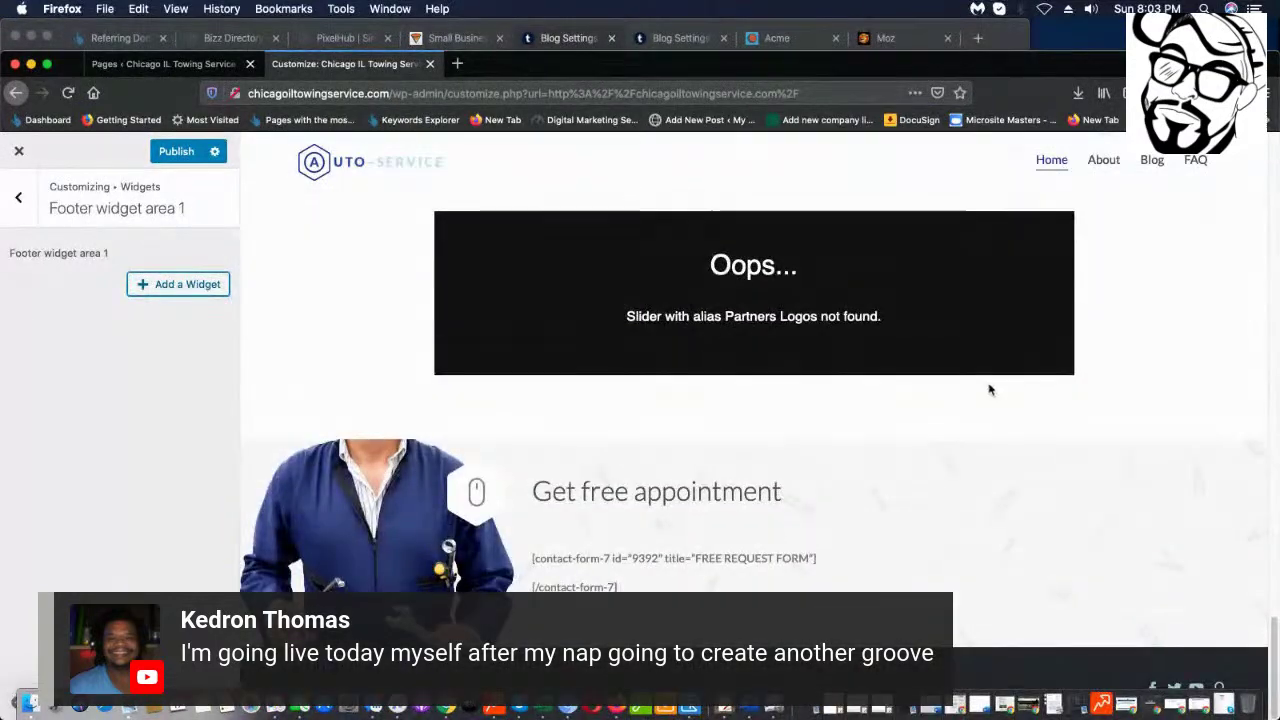
pyautogui.scroll(3, 990, 390)
pyautogui.click(17, 200)
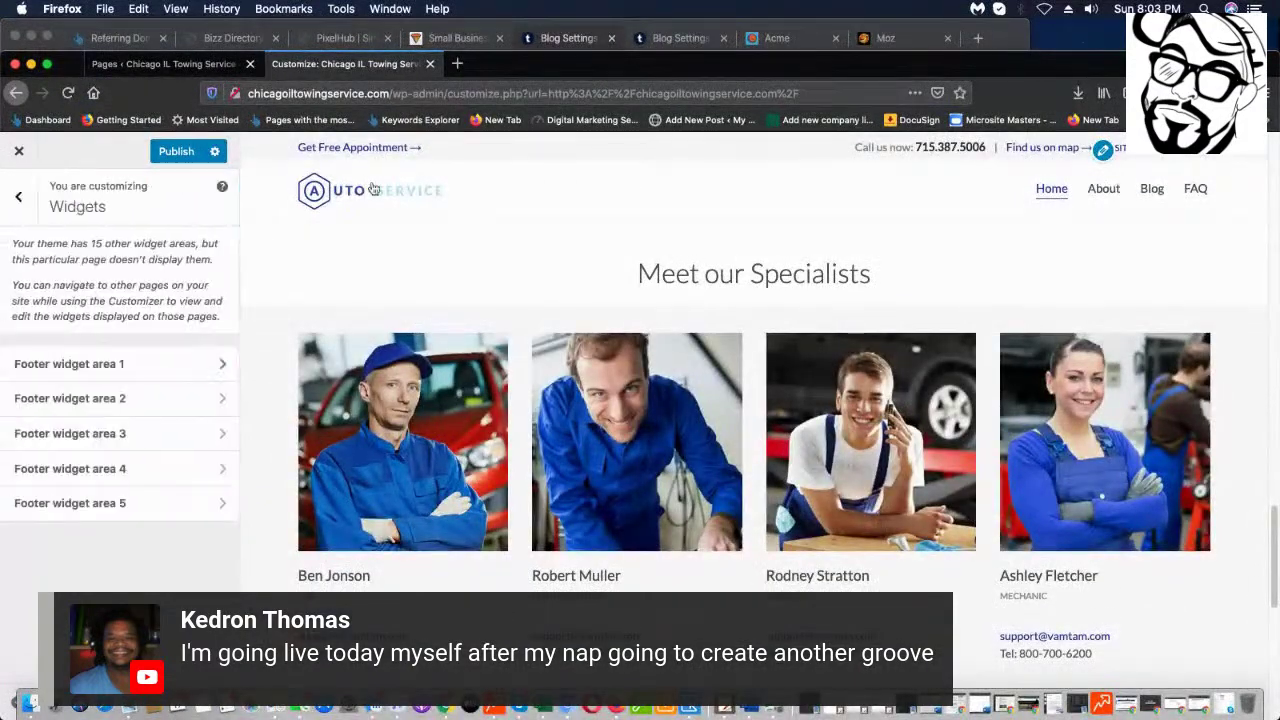
pyautogui.scroll(-1, 557, 437)
pyautogui.scroll(4, 557, 437)
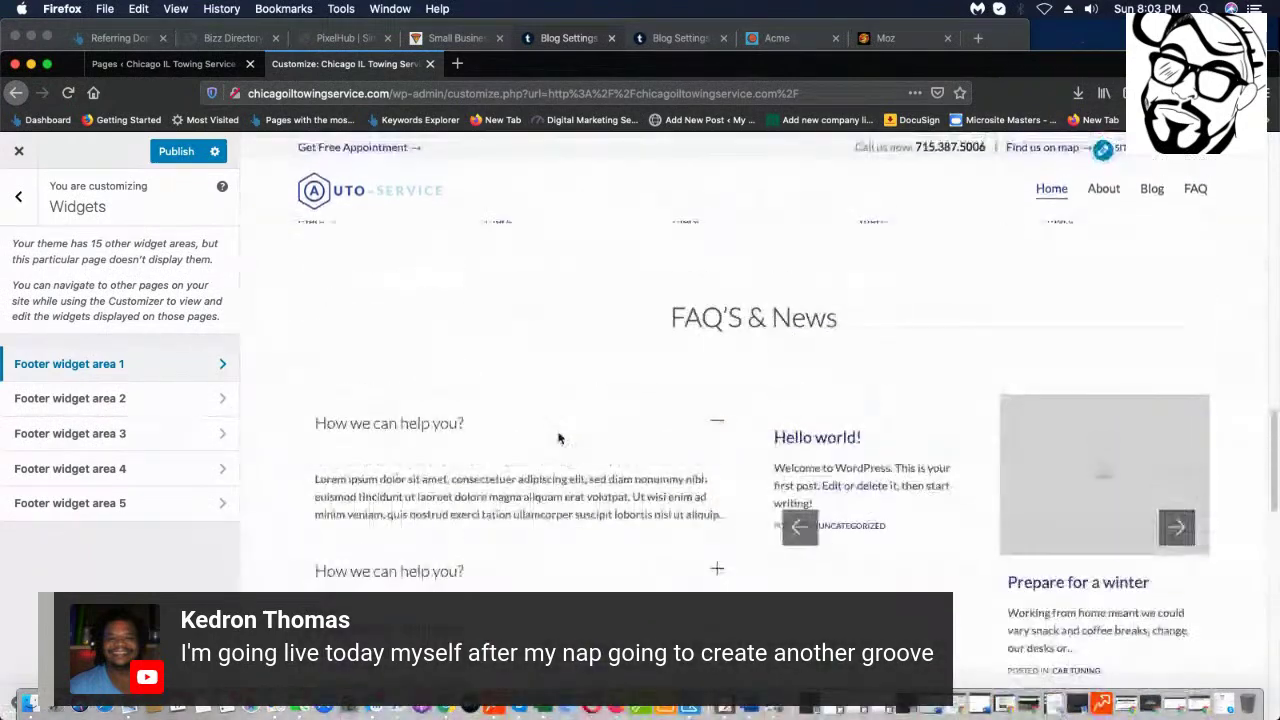
pyautogui.scroll(-5, 557, 437)
pyautogui.scroll(-5, 560, 437)
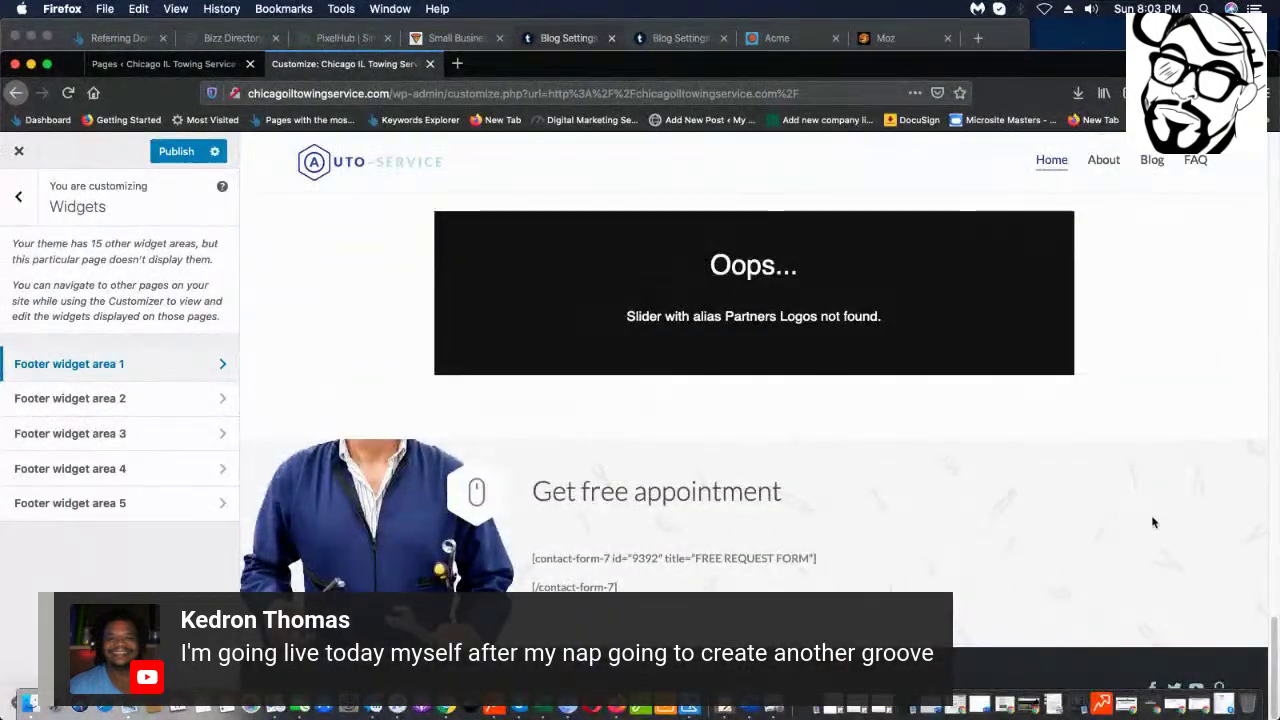
pyautogui.click(176, 151)
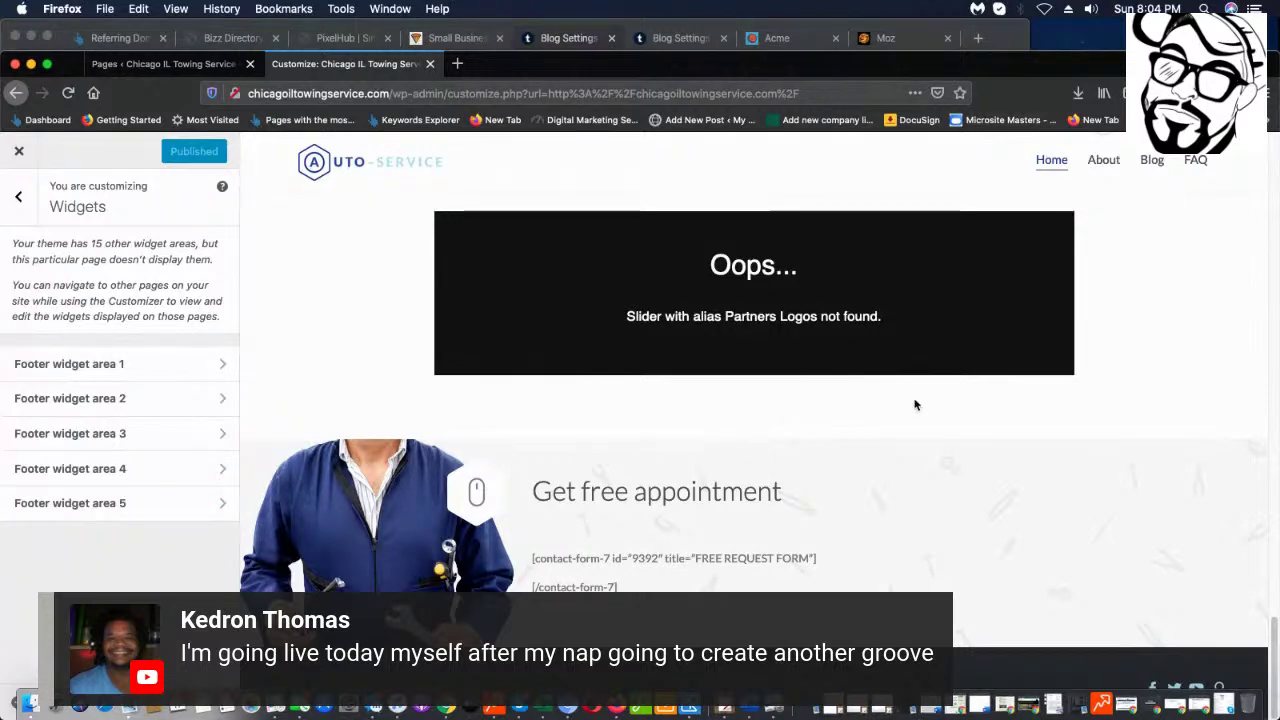
# - Scroll through the site preview to review the homepage sections after publishing
pyautogui.scroll(3, 837, 491)
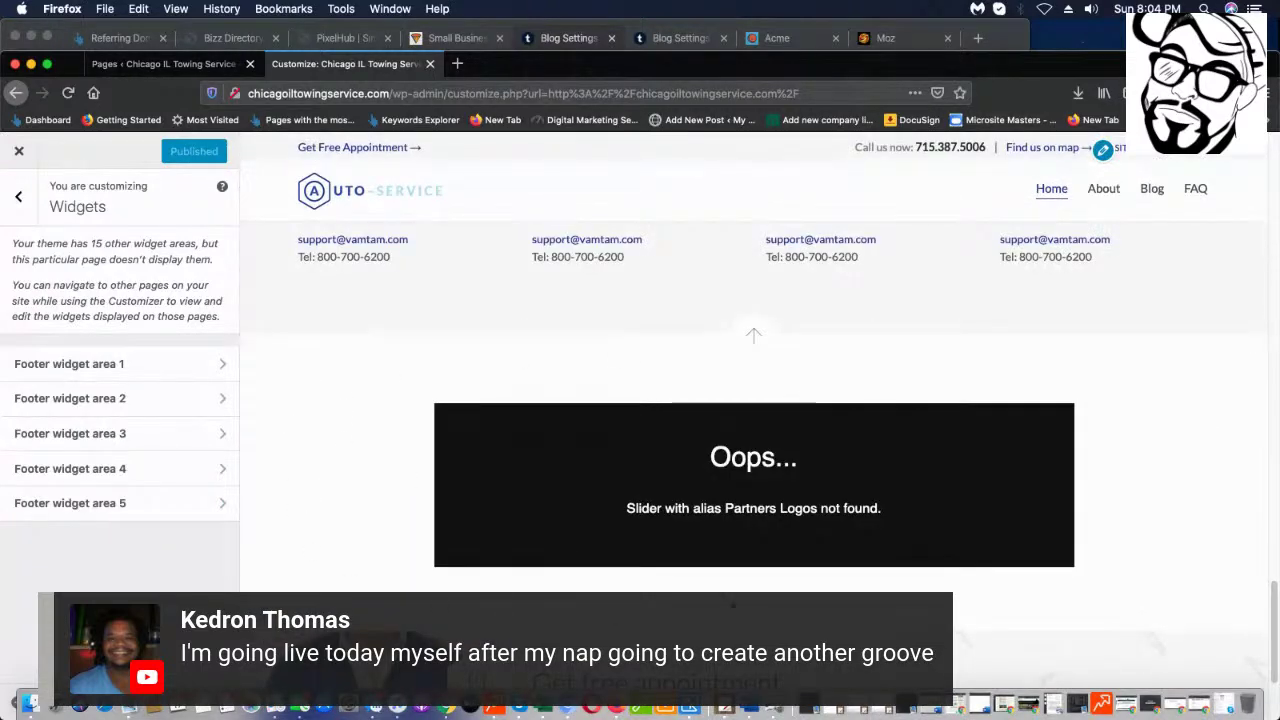
pyautogui.scroll(5, 1026, 434)
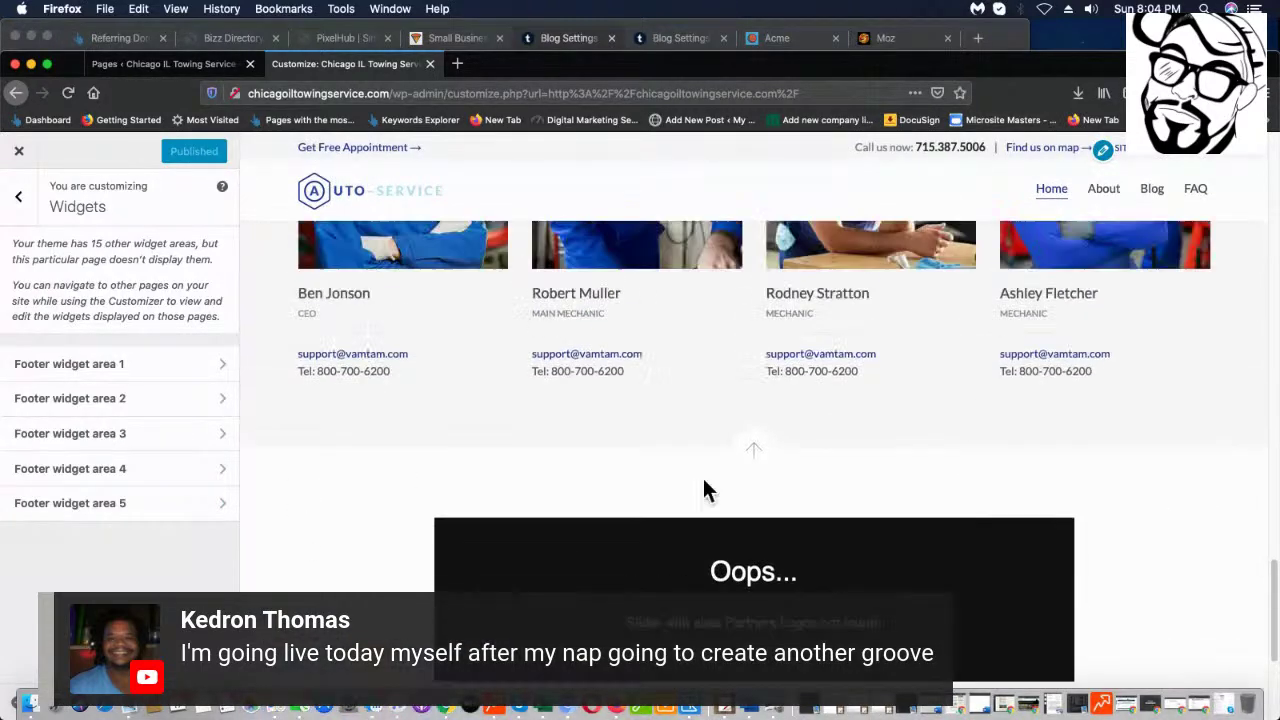
pyautogui.scroll(5, 557, 513)
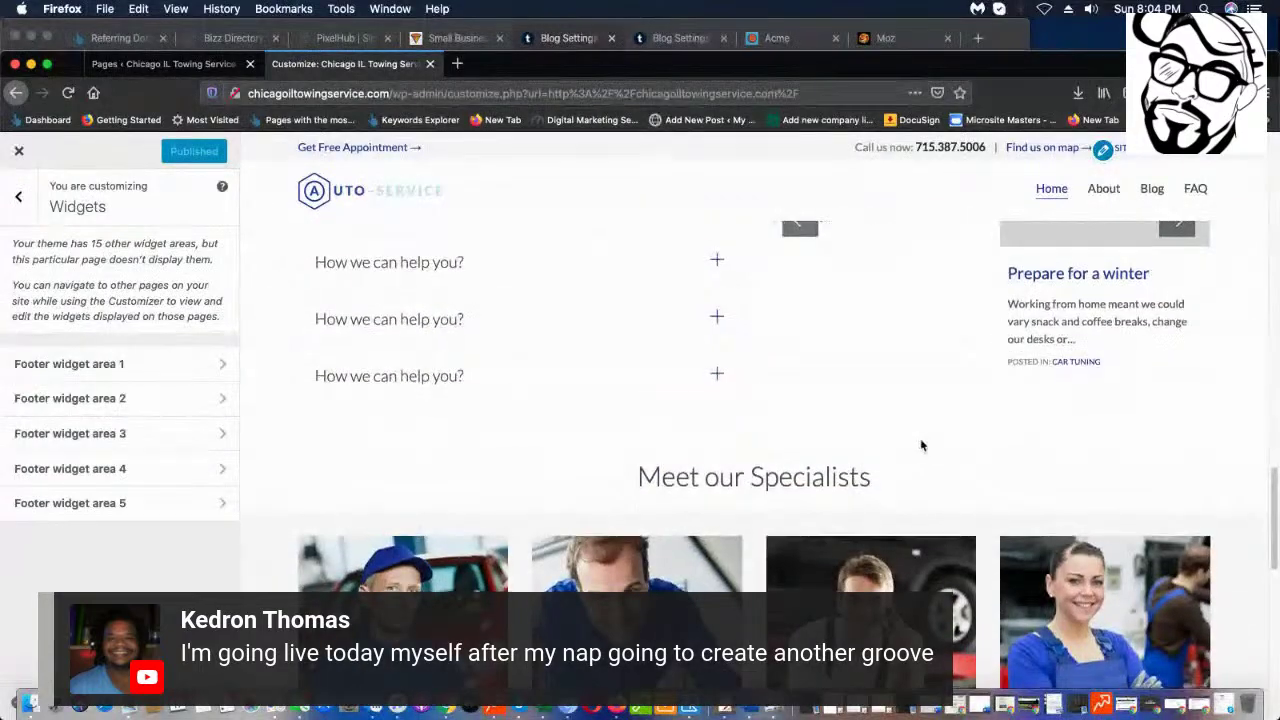
pyautogui.scroll(-2, 923, 446)
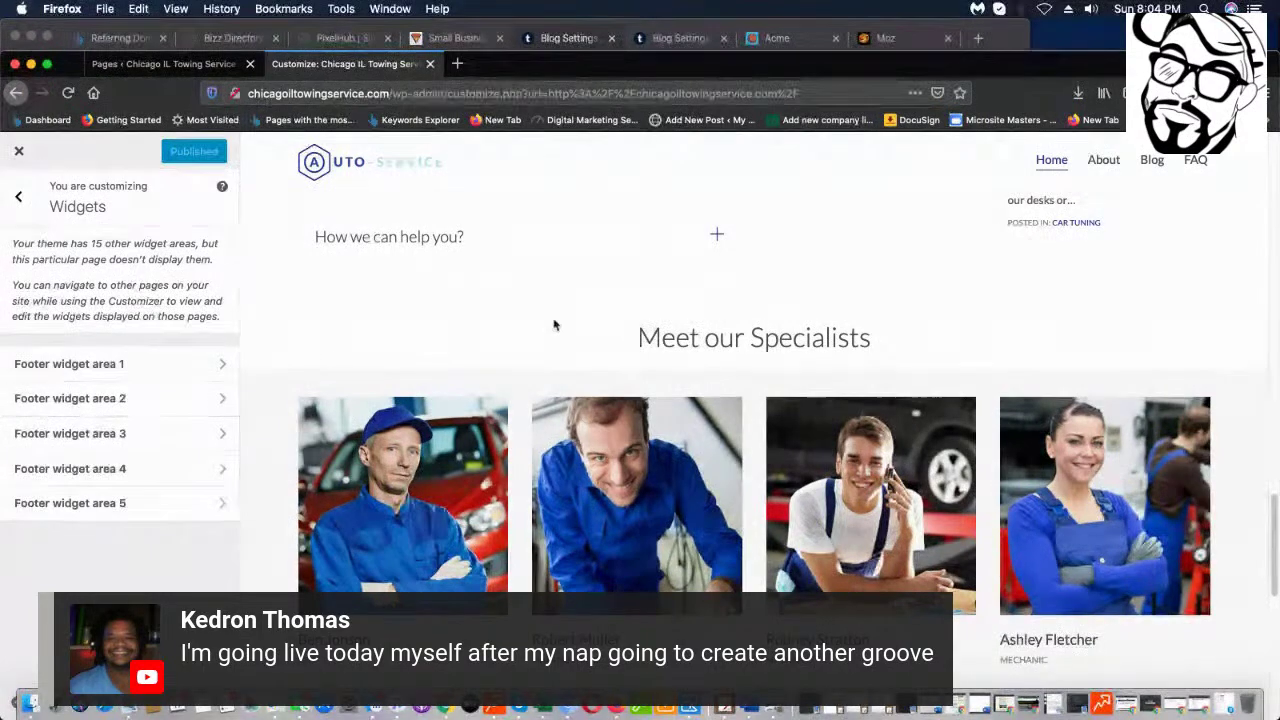
pyautogui.scroll(-6, 763, 382)
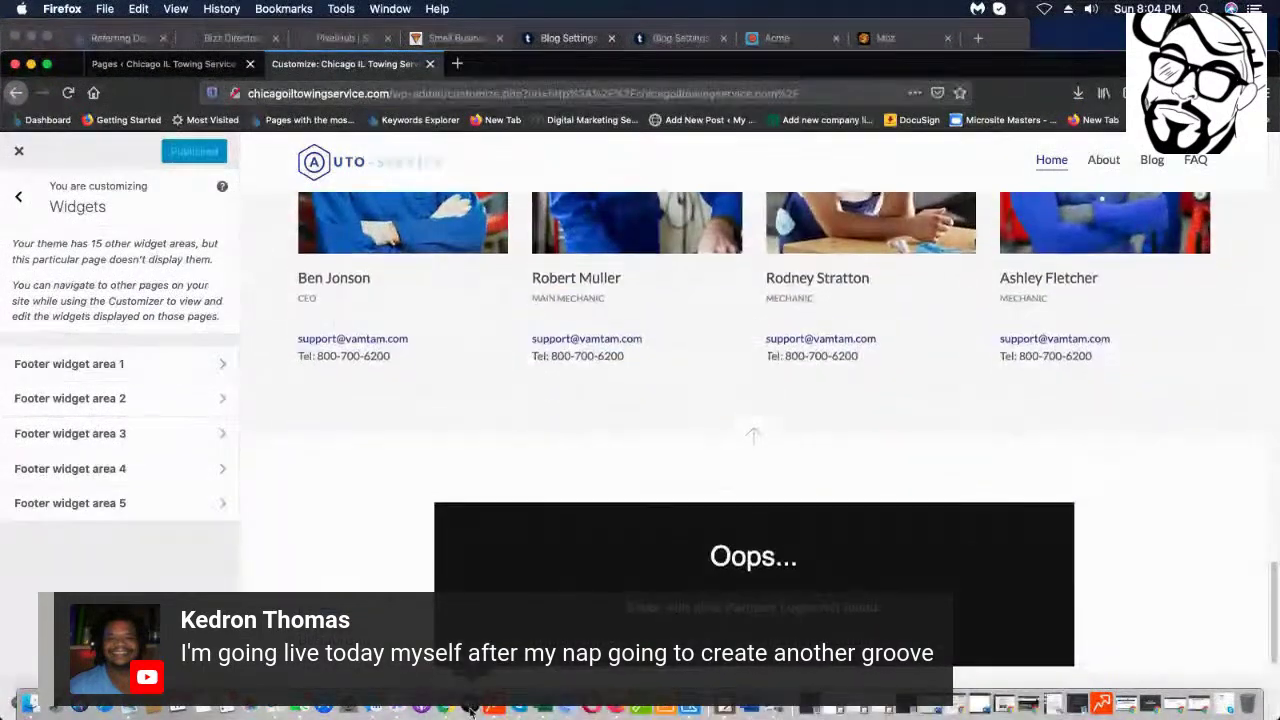
pyautogui.scroll(12, 753, 382)
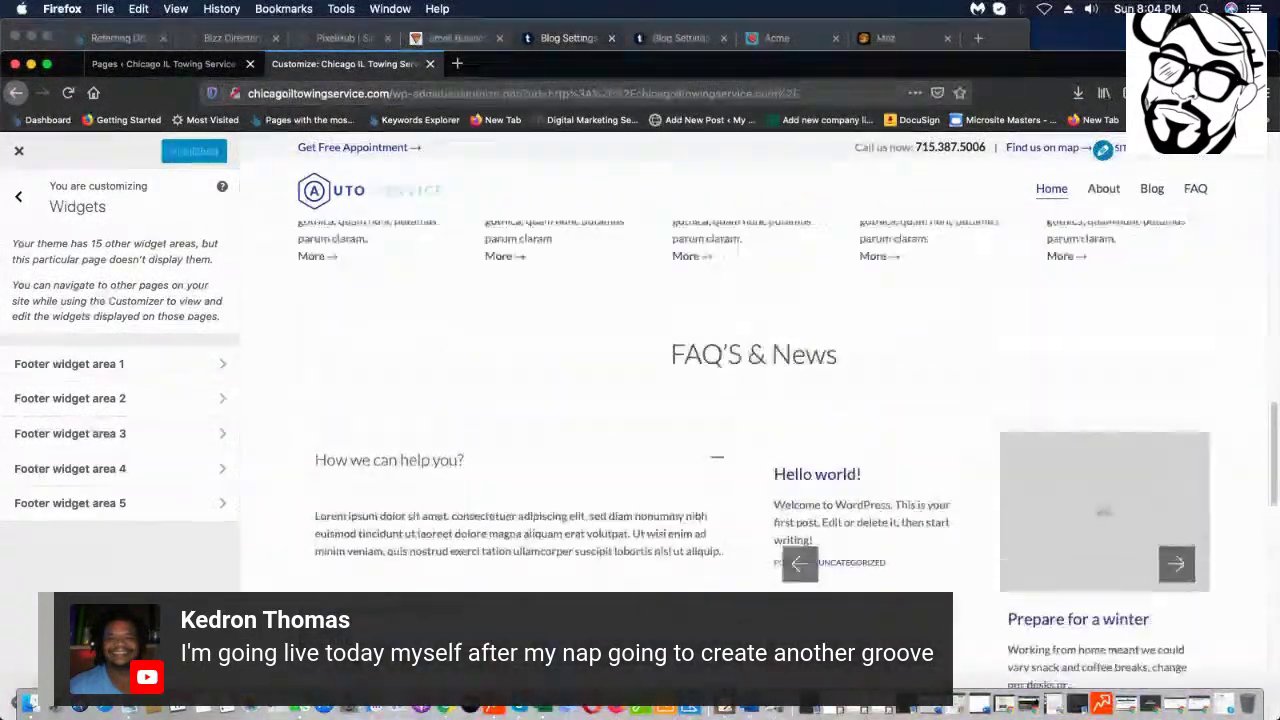
pyautogui.scroll(-7, 754, 400)
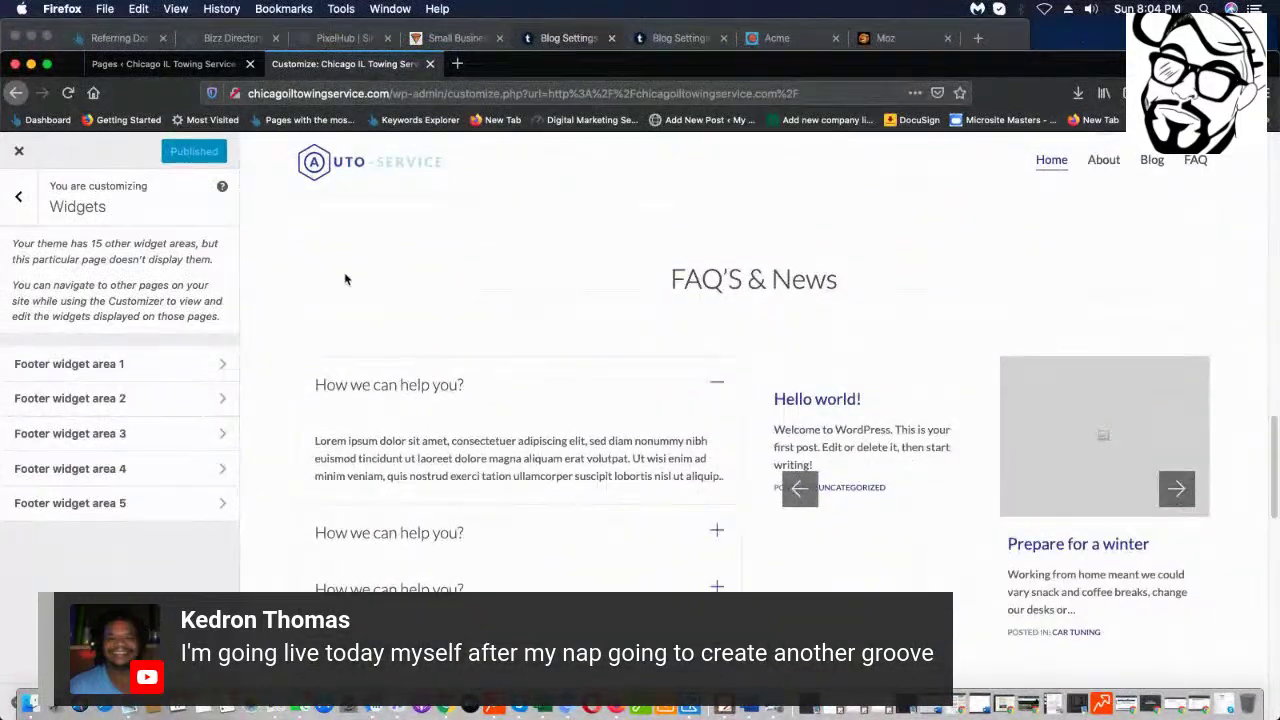
pyautogui.scroll(-5, 714, 440)
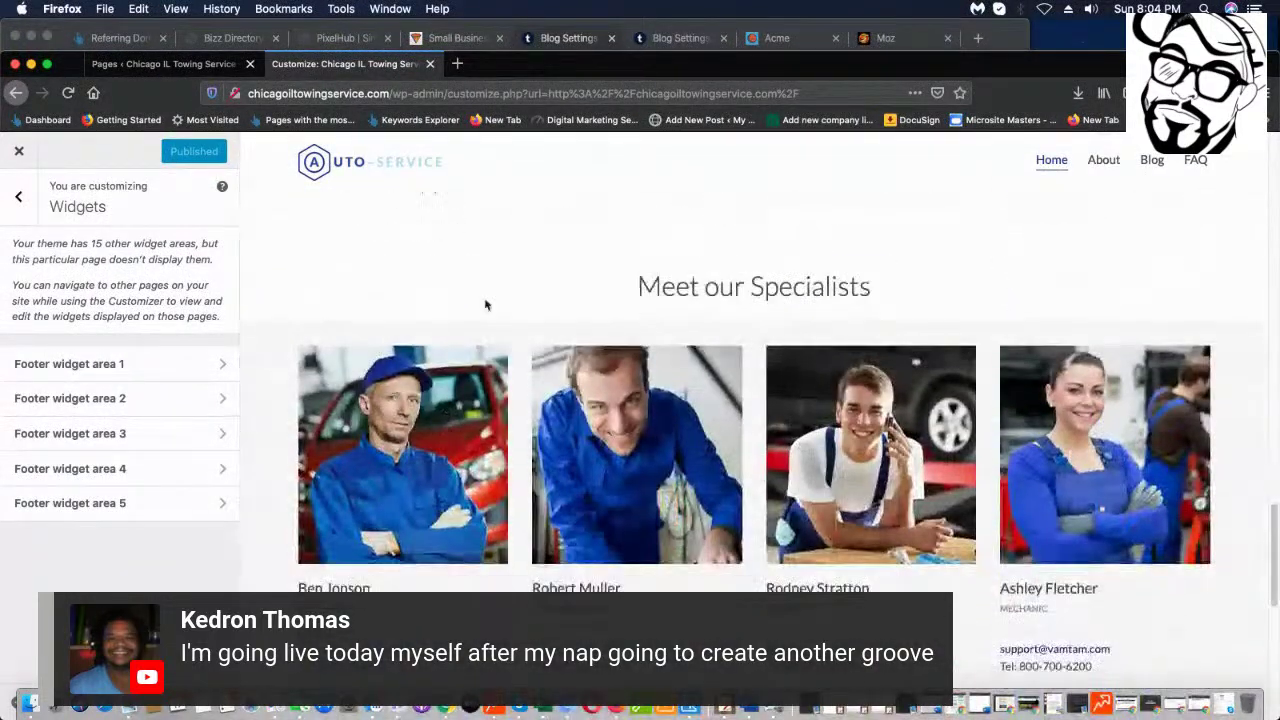
pyautogui.scroll(-3, 963, 578)
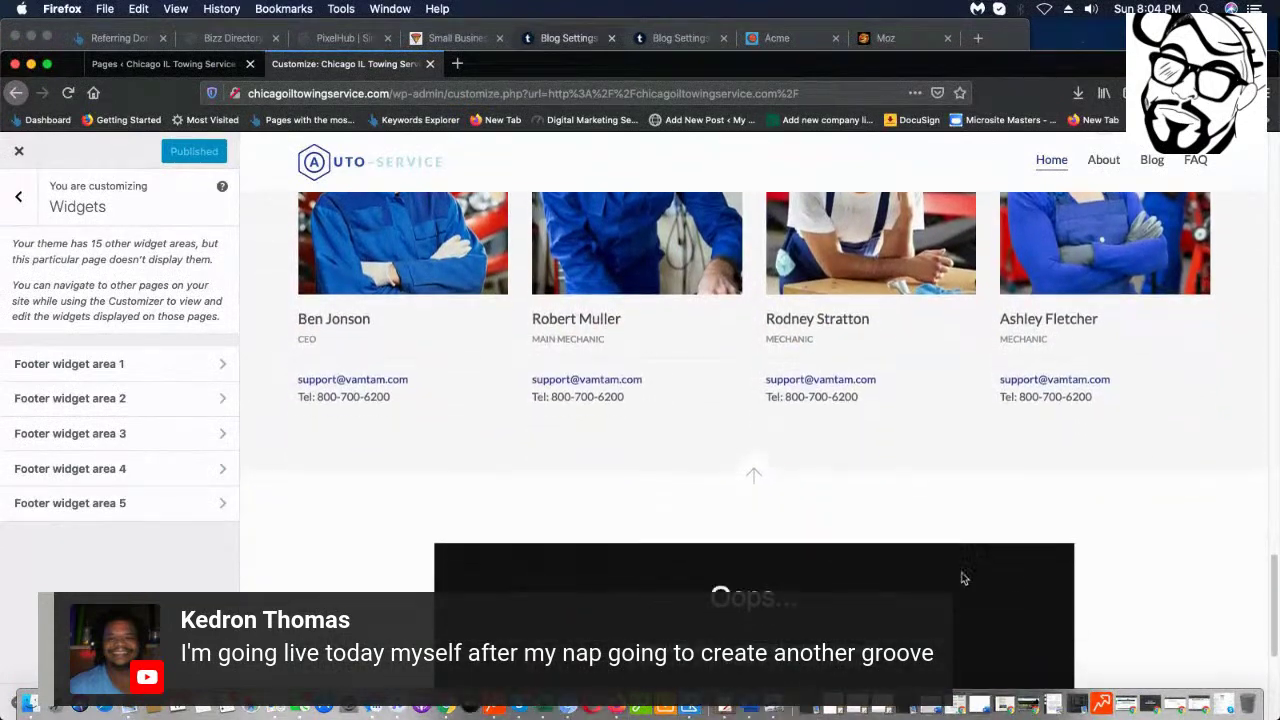
pyautogui.scroll(-3, 963, 578)
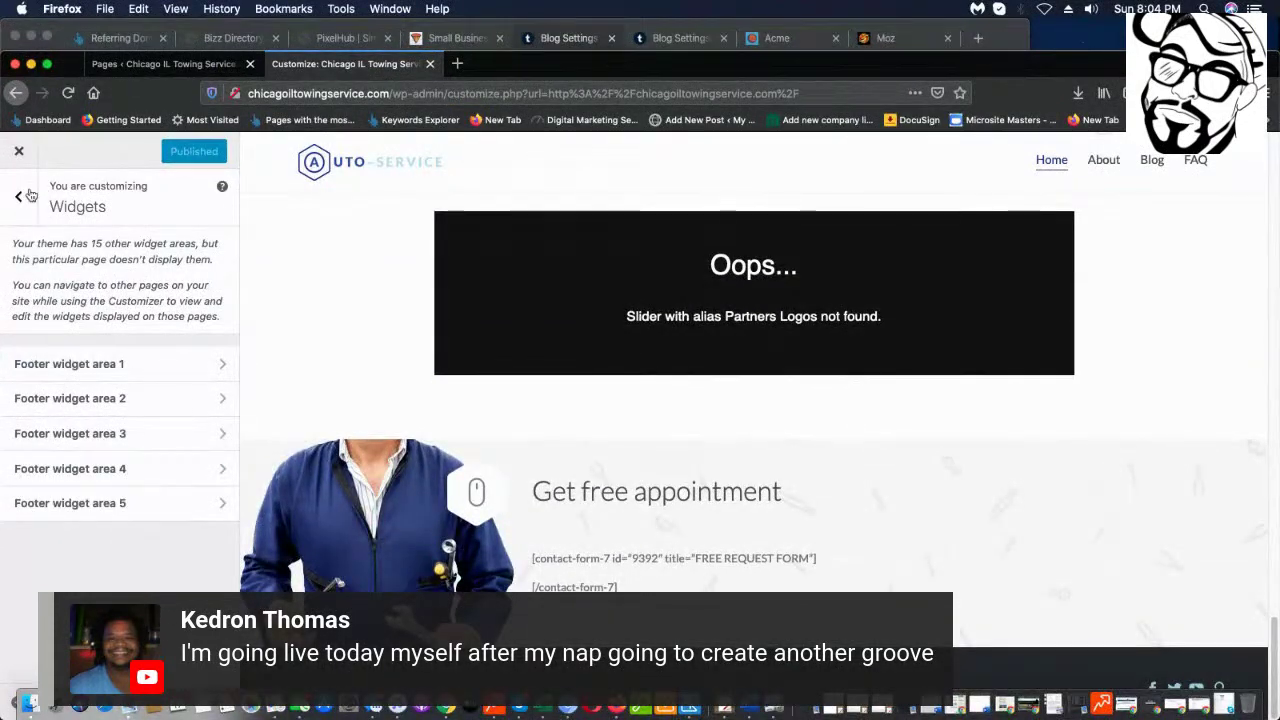
# - Exit the Customizer and switch to the All Pages admin list
pyautogui.click(20, 196)
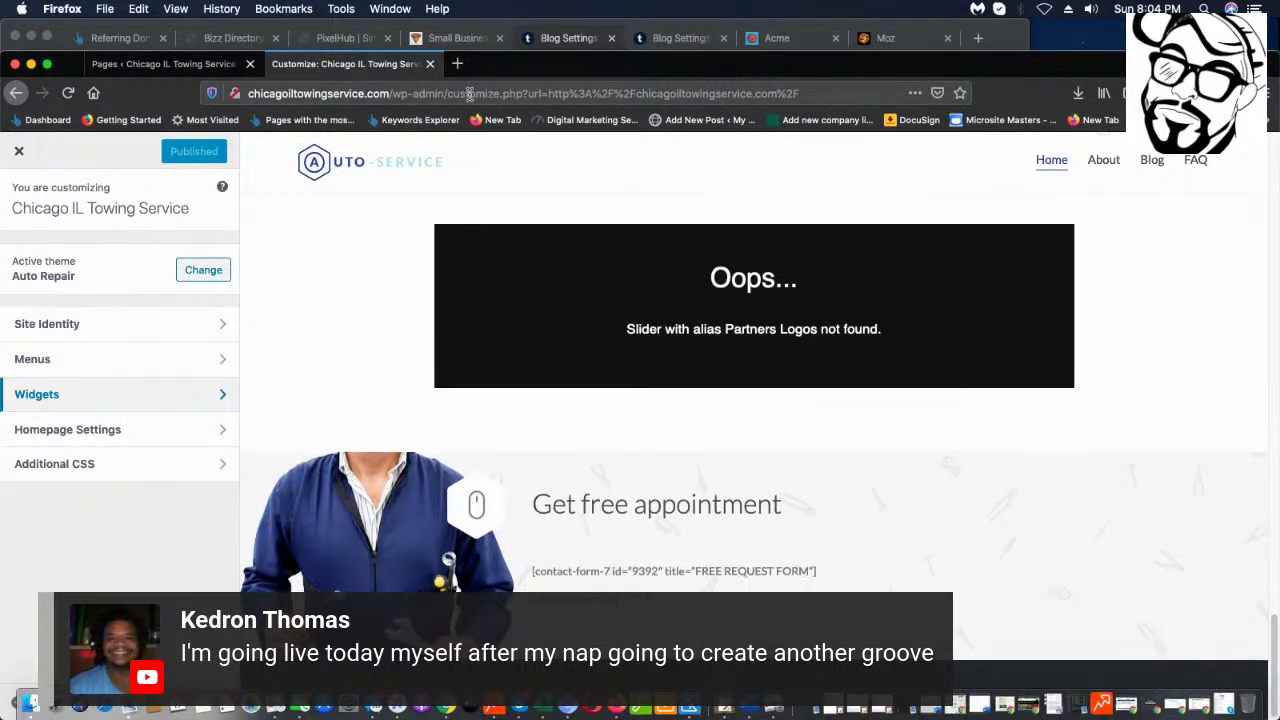
pyautogui.click(20, 155)
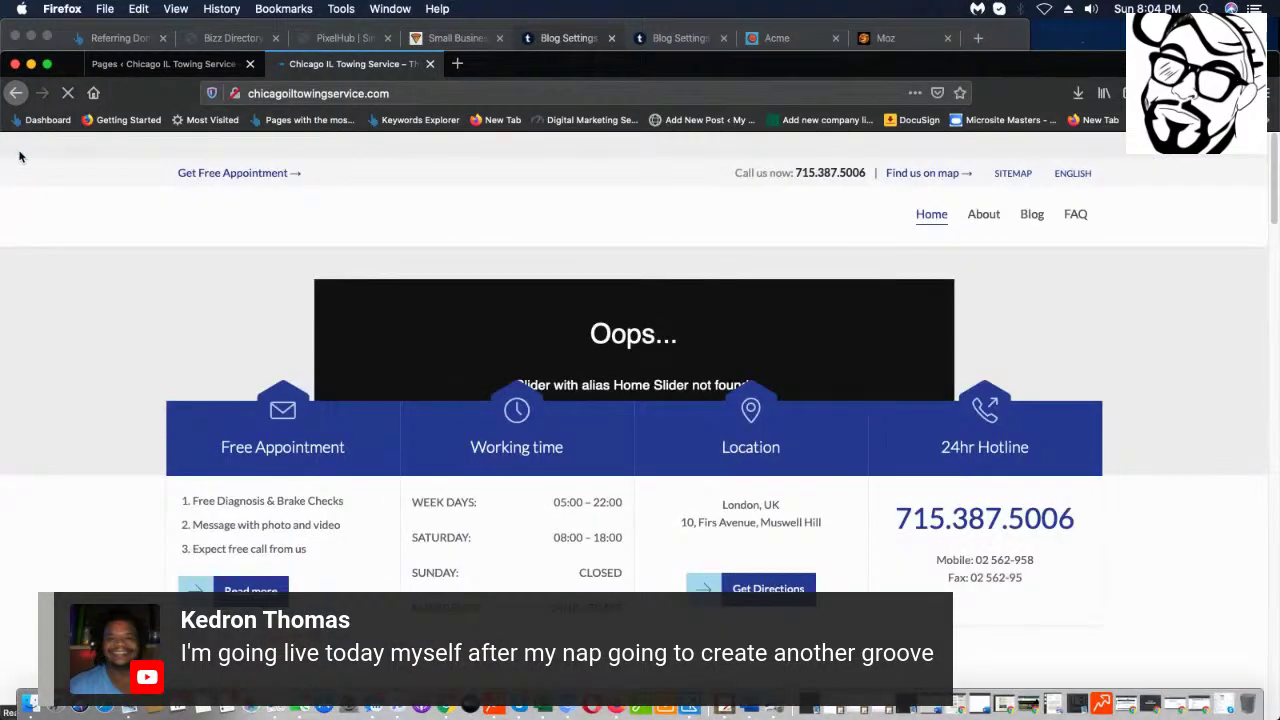
pyautogui.click(190, 63)
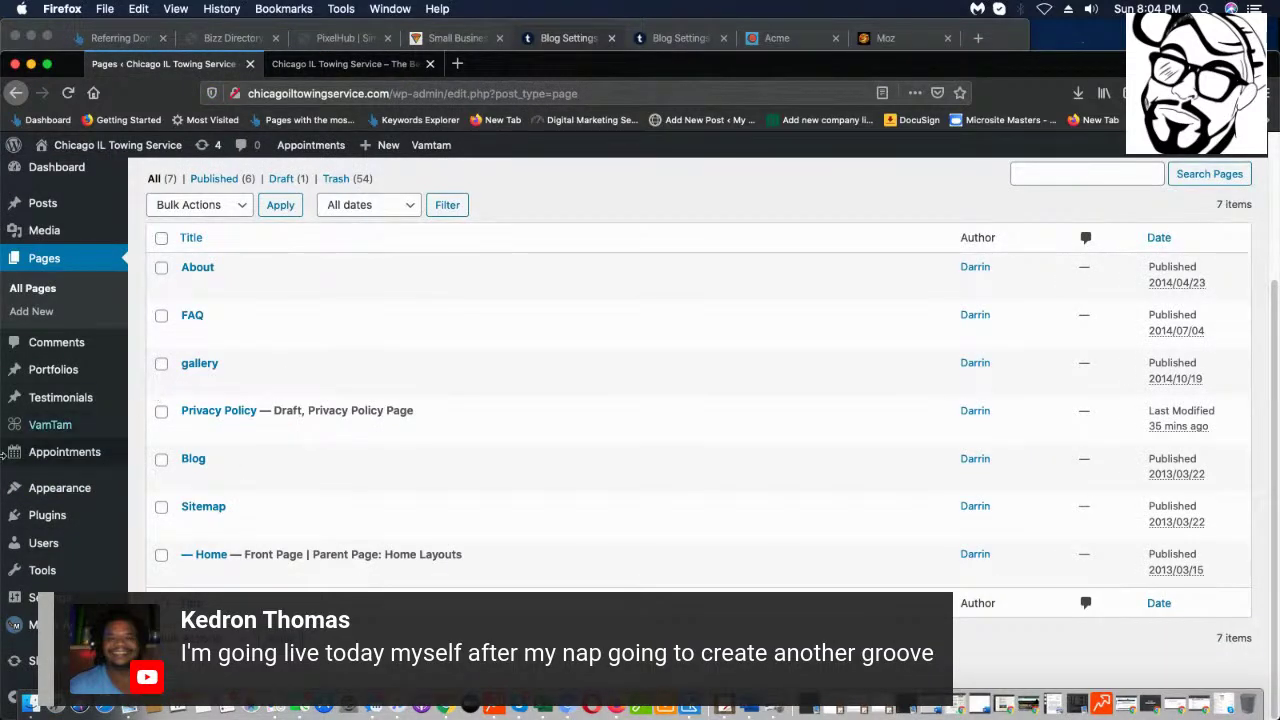
pyautogui.moveTo(78, 416)
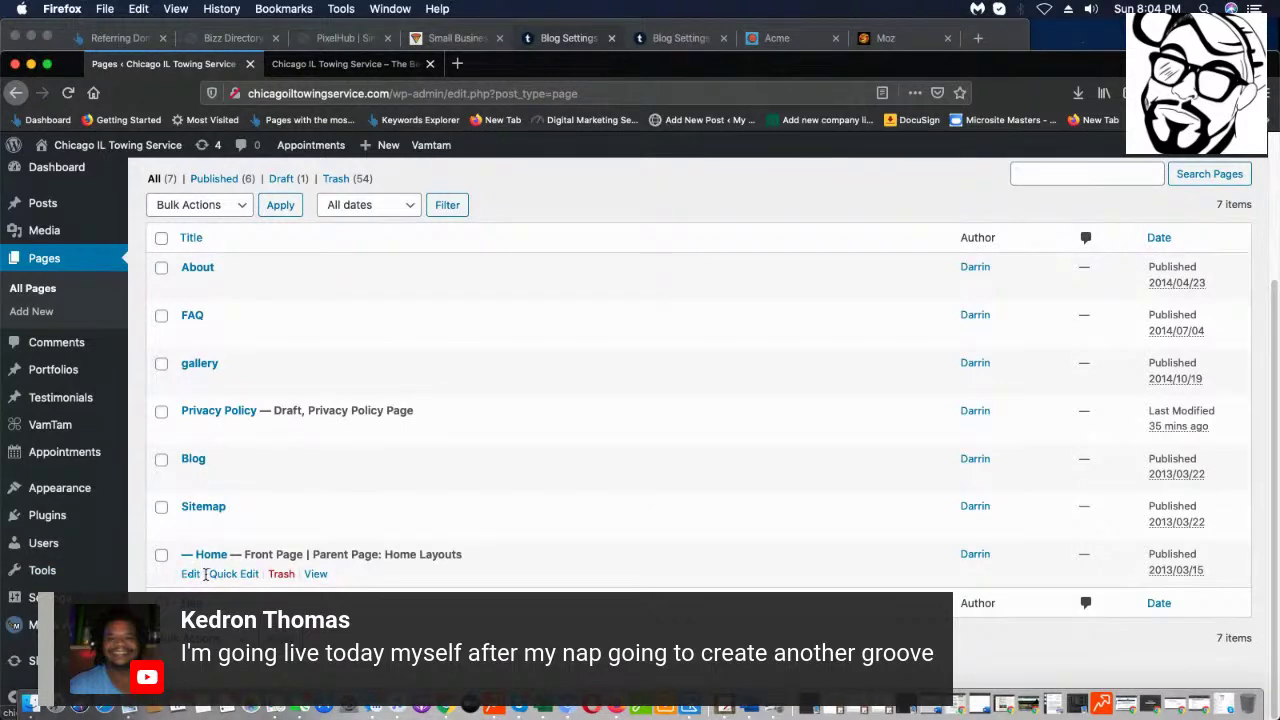
# - Open the Home page for editing and view its content in the Visual editor
pyautogui.click(190, 575)
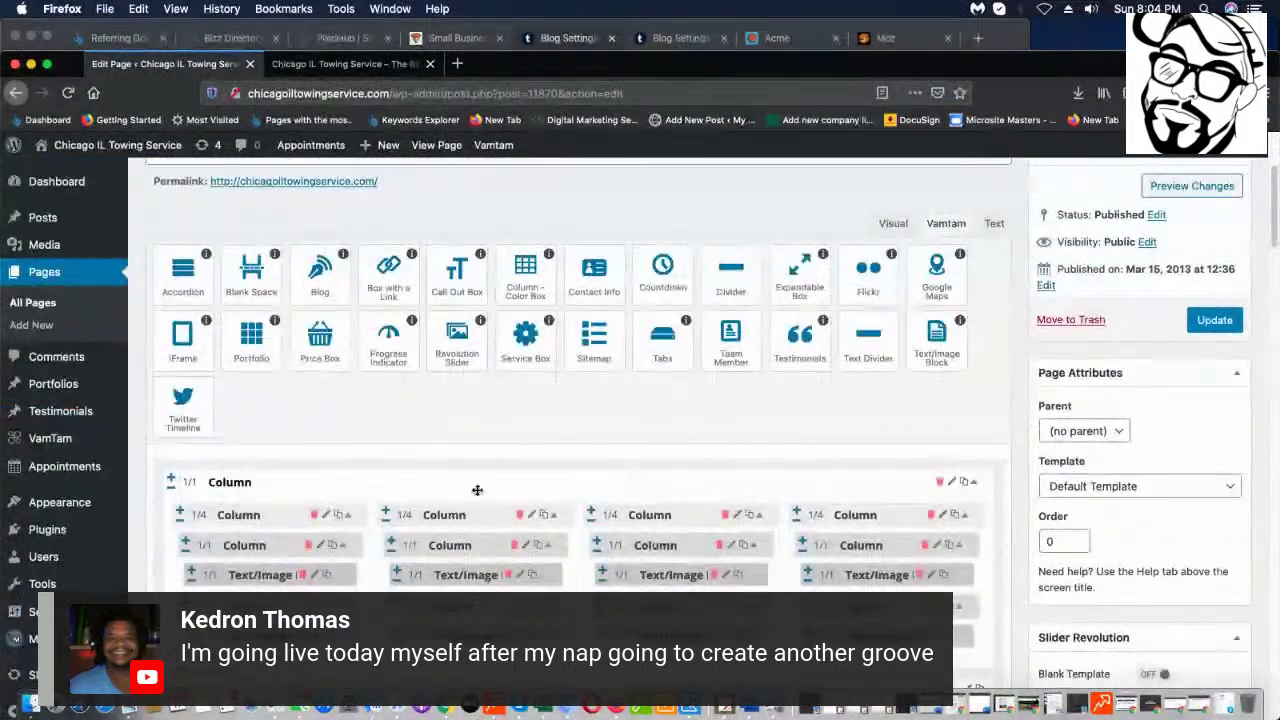
pyautogui.scroll(-10, 530, 527)
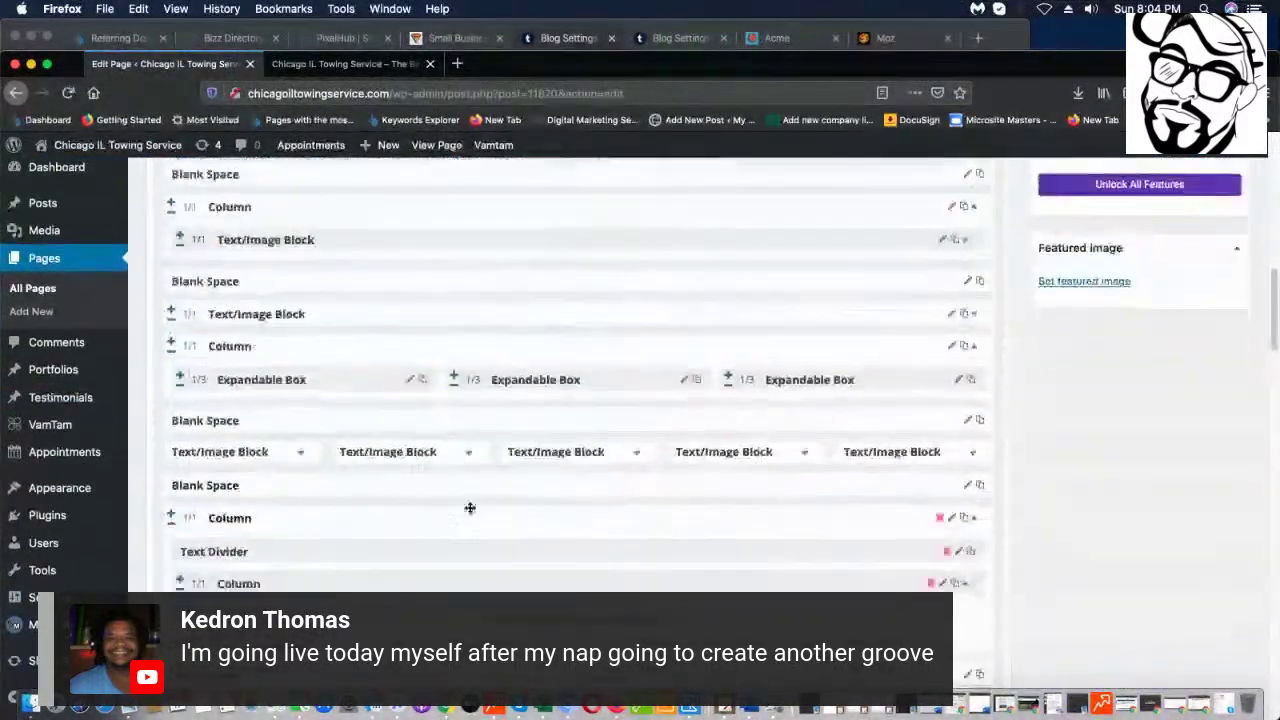
pyautogui.scroll(-8, 470, 507)
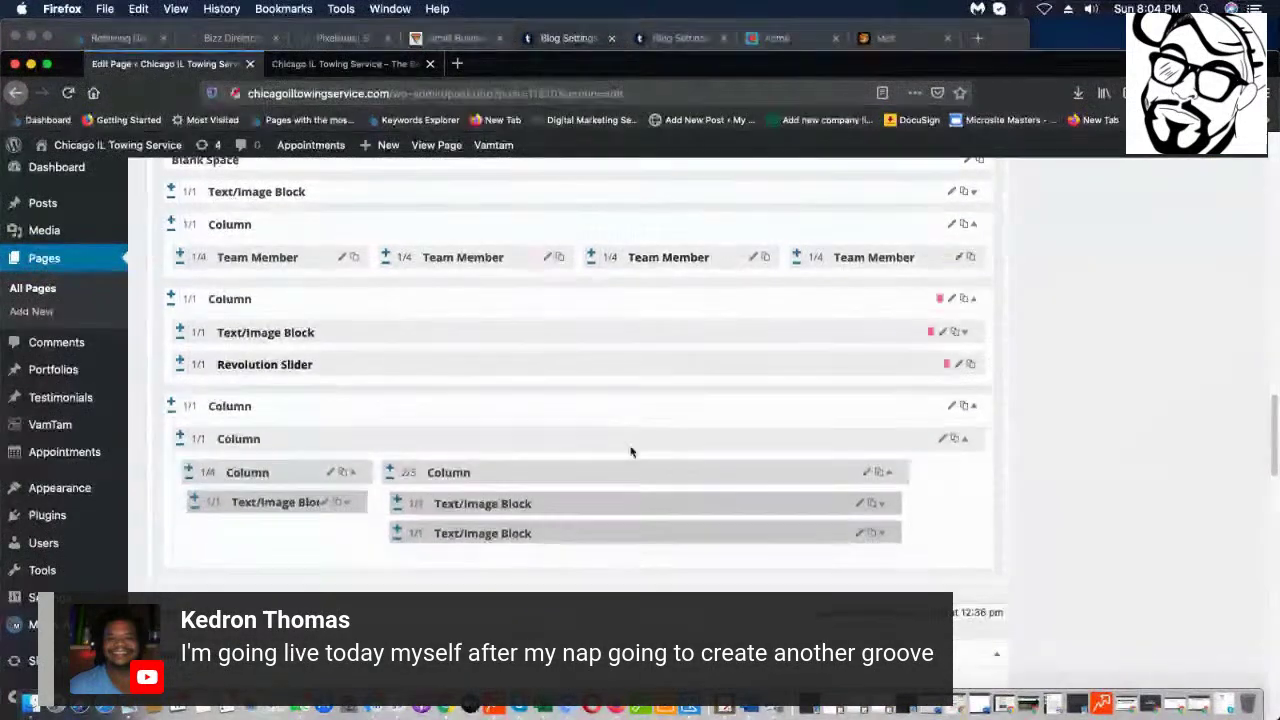
pyautogui.scroll(10, 678, 423)
pyautogui.scroll(10, 678, 423)
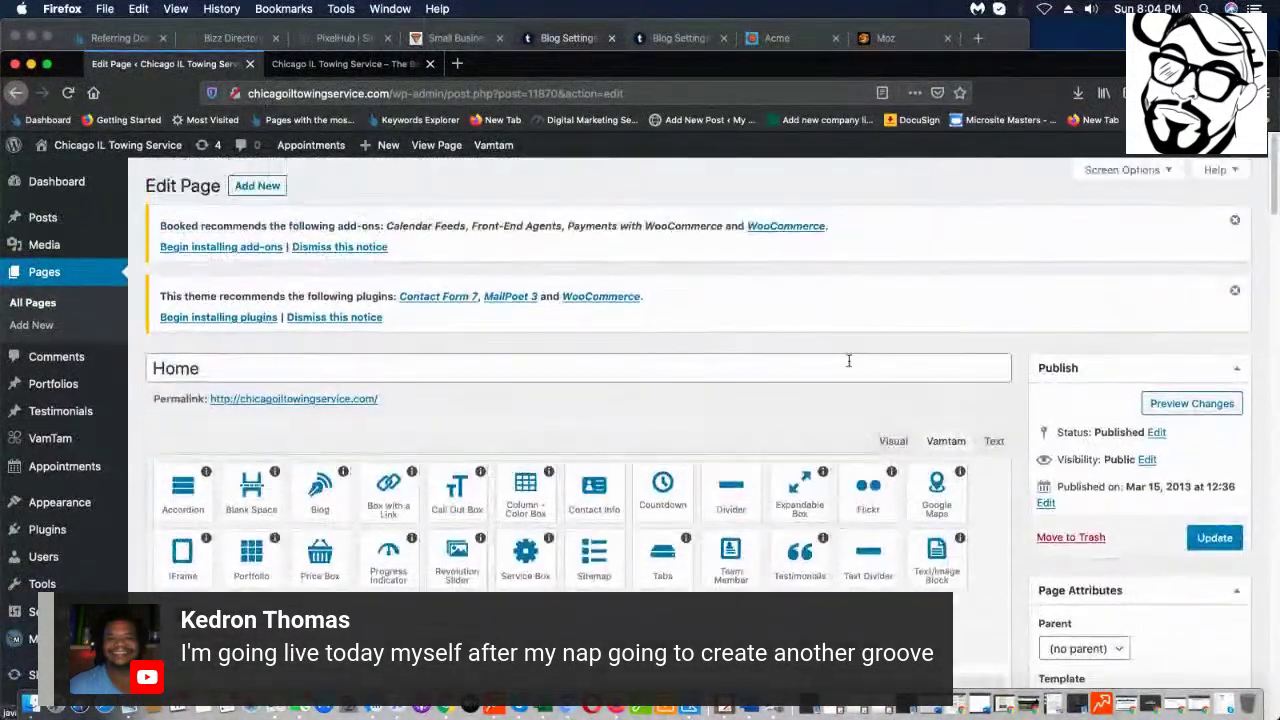
pyautogui.click(889, 446)
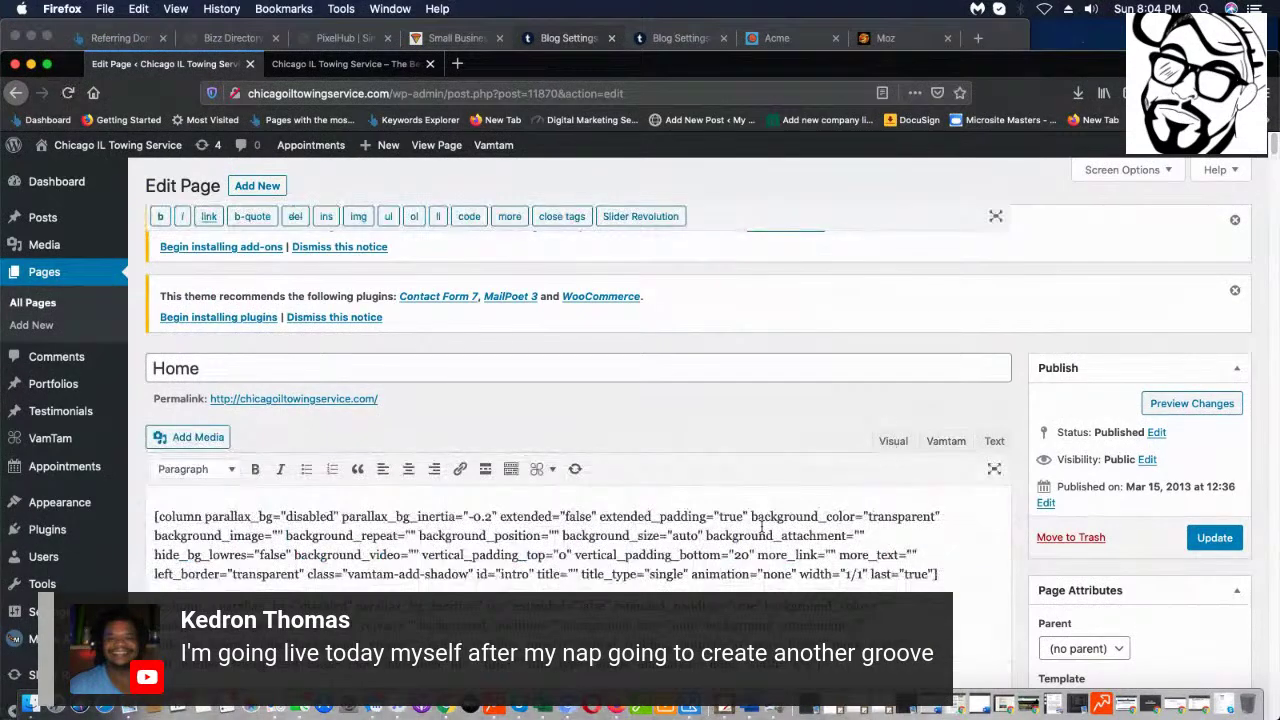
pyautogui.scroll(-10, 730, 538)
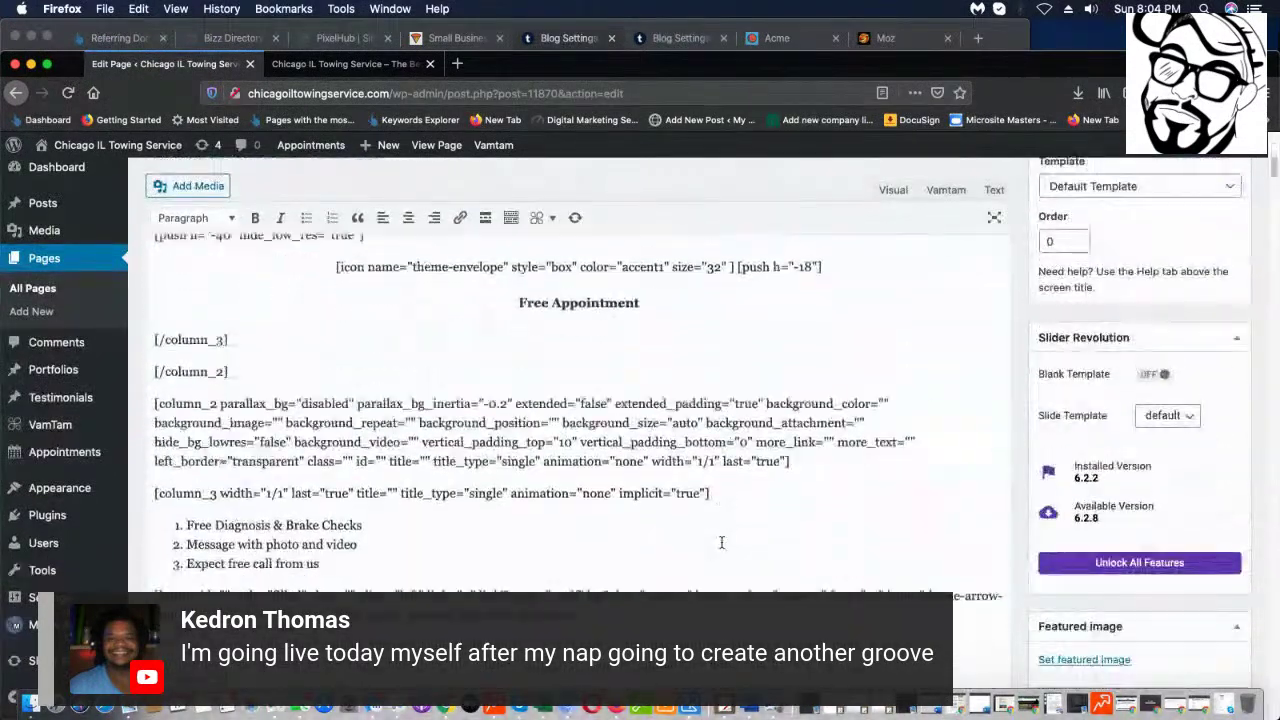
pyautogui.scroll(-10, 721, 543)
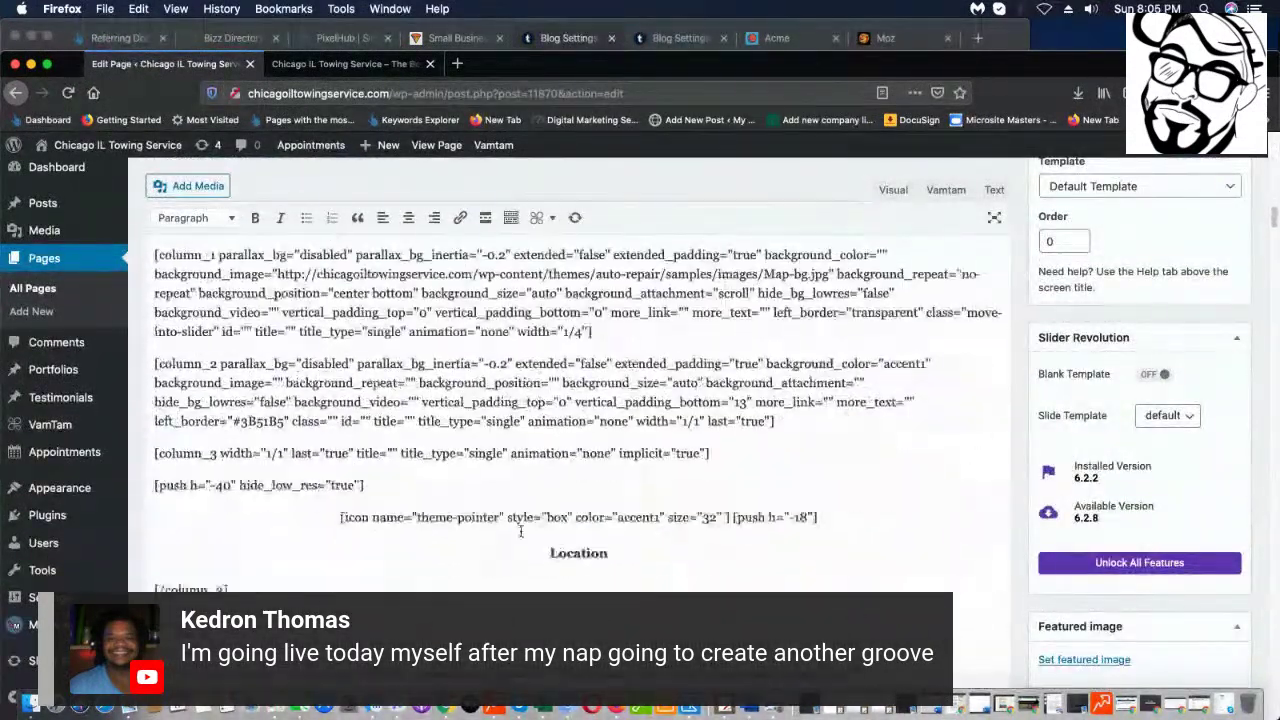
pyautogui.scroll(-10, 520, 533)
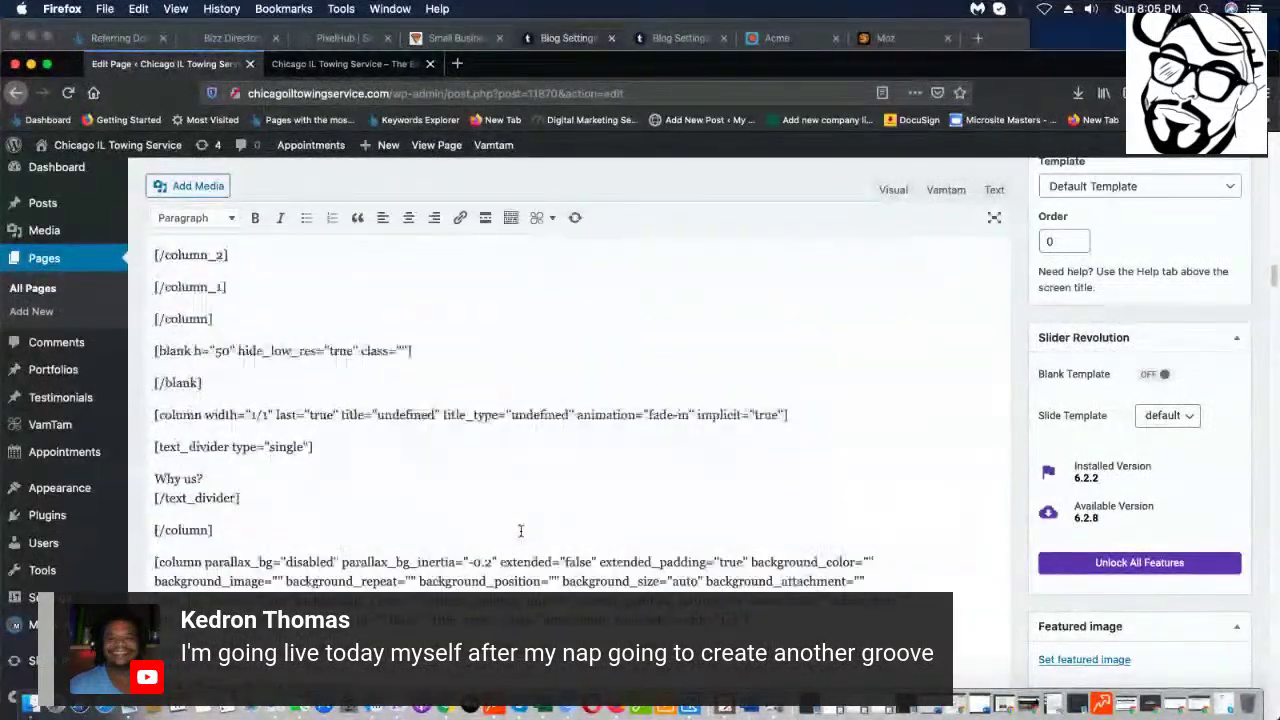
pyautogui.scroll(-8, 520, 533)
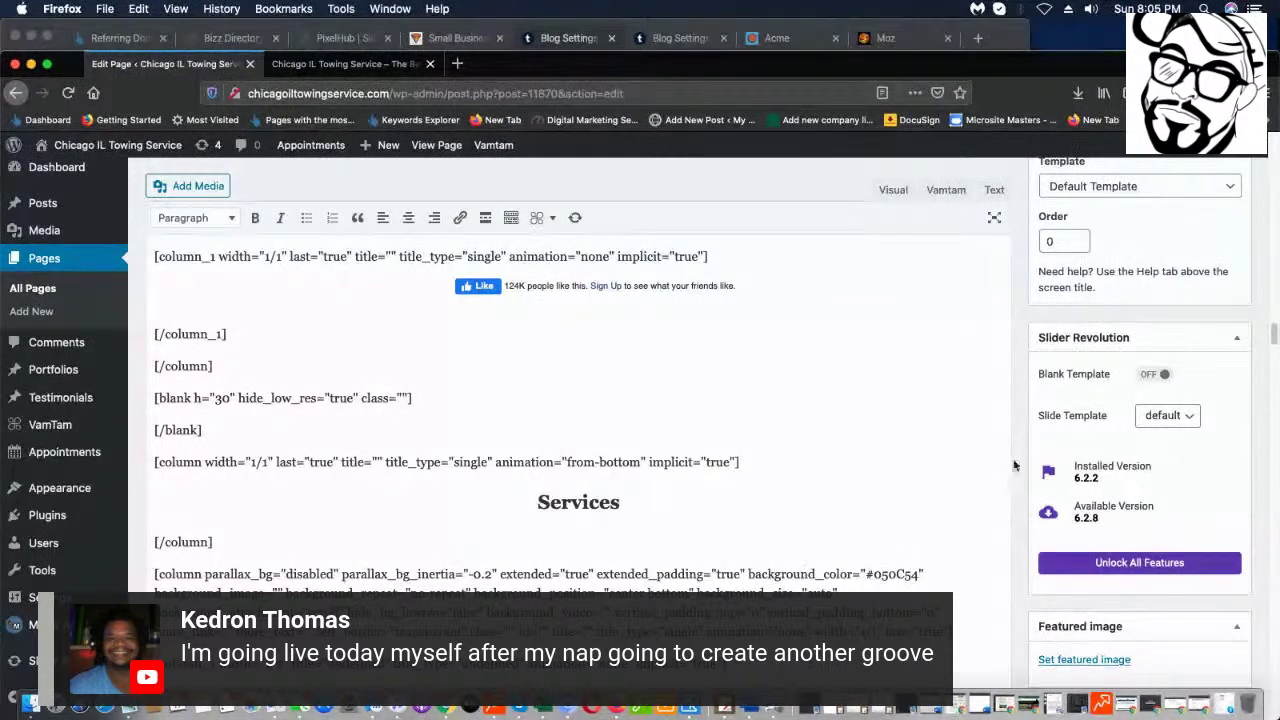
pyautogui.scroll(5, 973, 427)
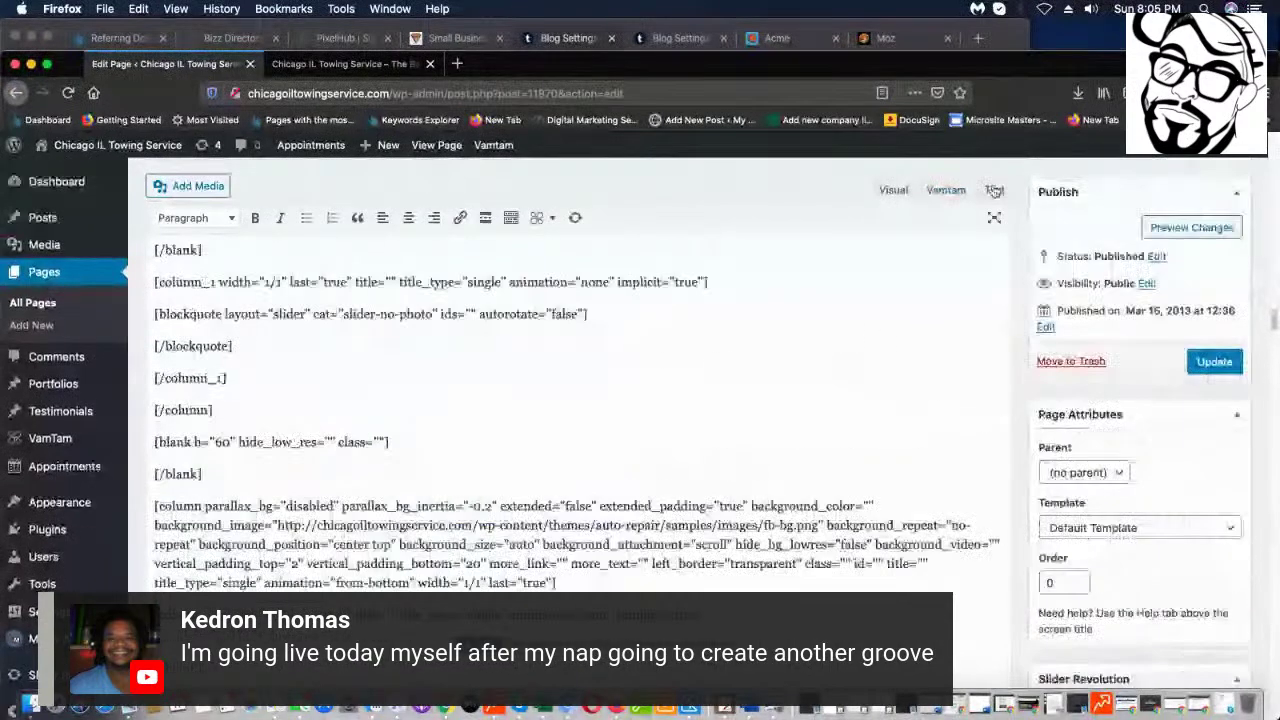
# - Show the raw shortcode source, including the hours table with weekdays 05:00–22:00
pyautogui.click(995, 190)
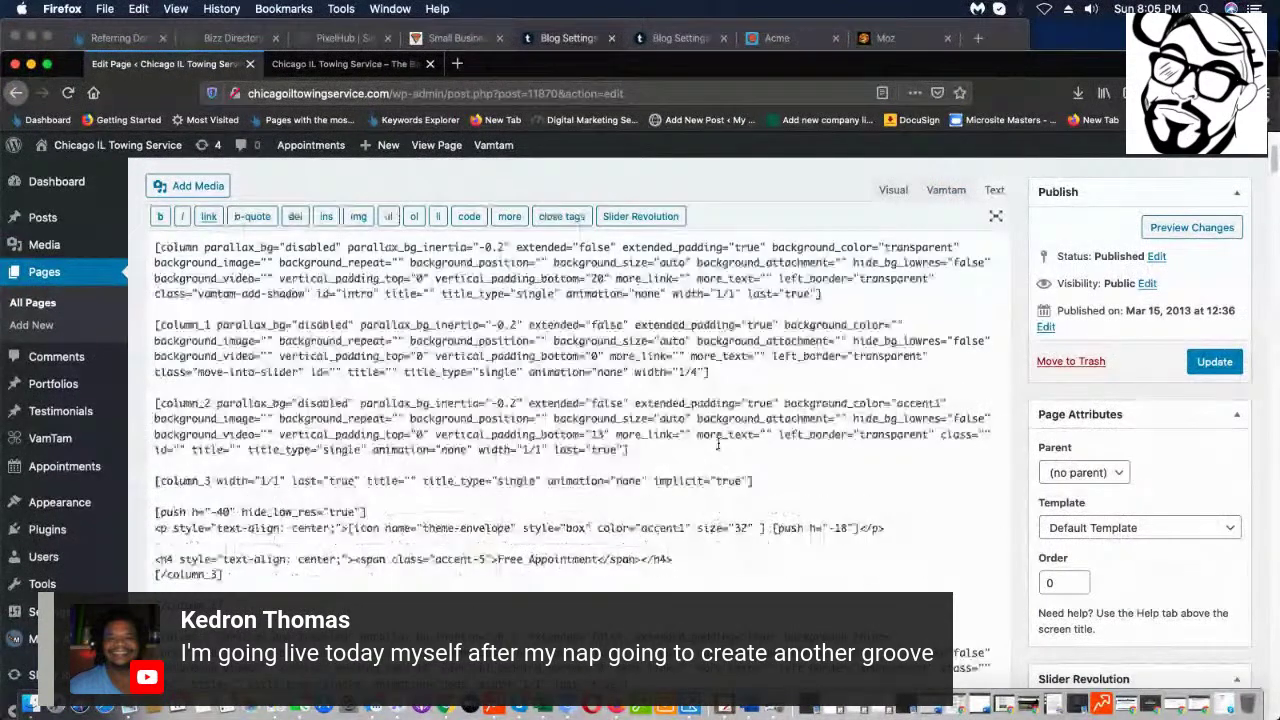
pyautogui.scroll(-4, 742, 548)
pyautogui.scroll(-10, 742, 548)
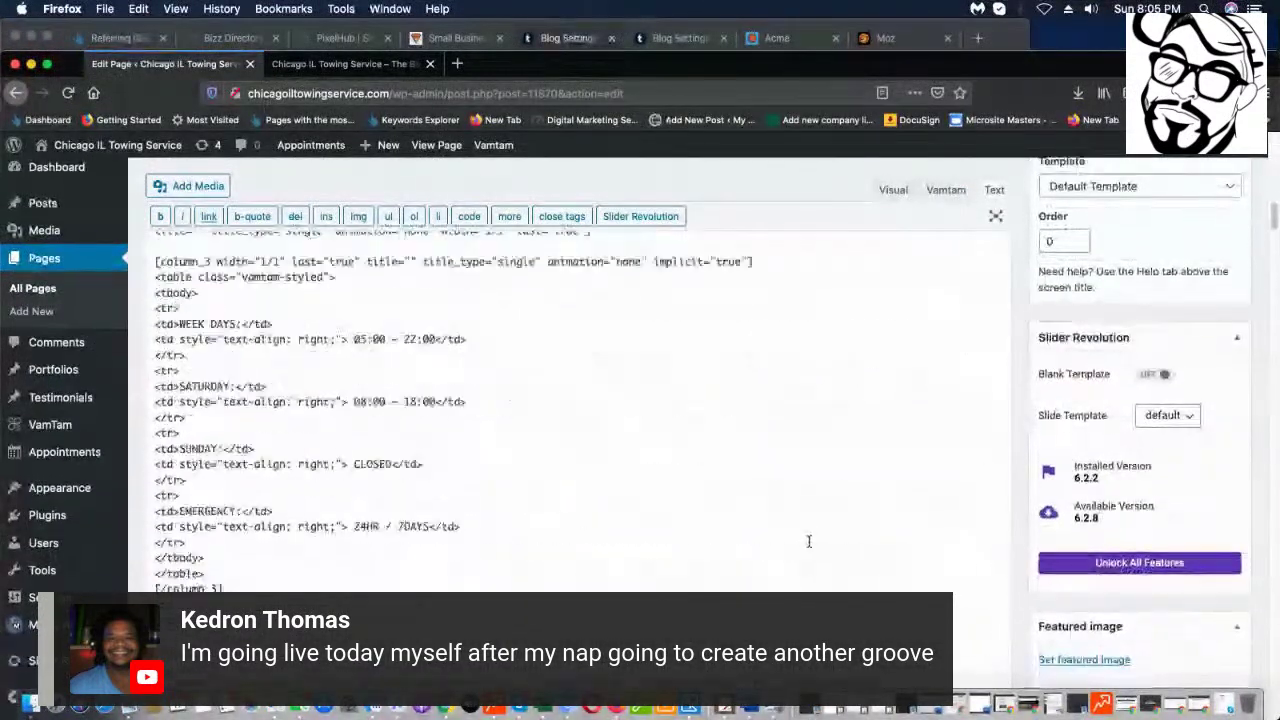
pyautogui.scroll(3, 773, 543)
pyautogui.scroll(-6, 513, 328)
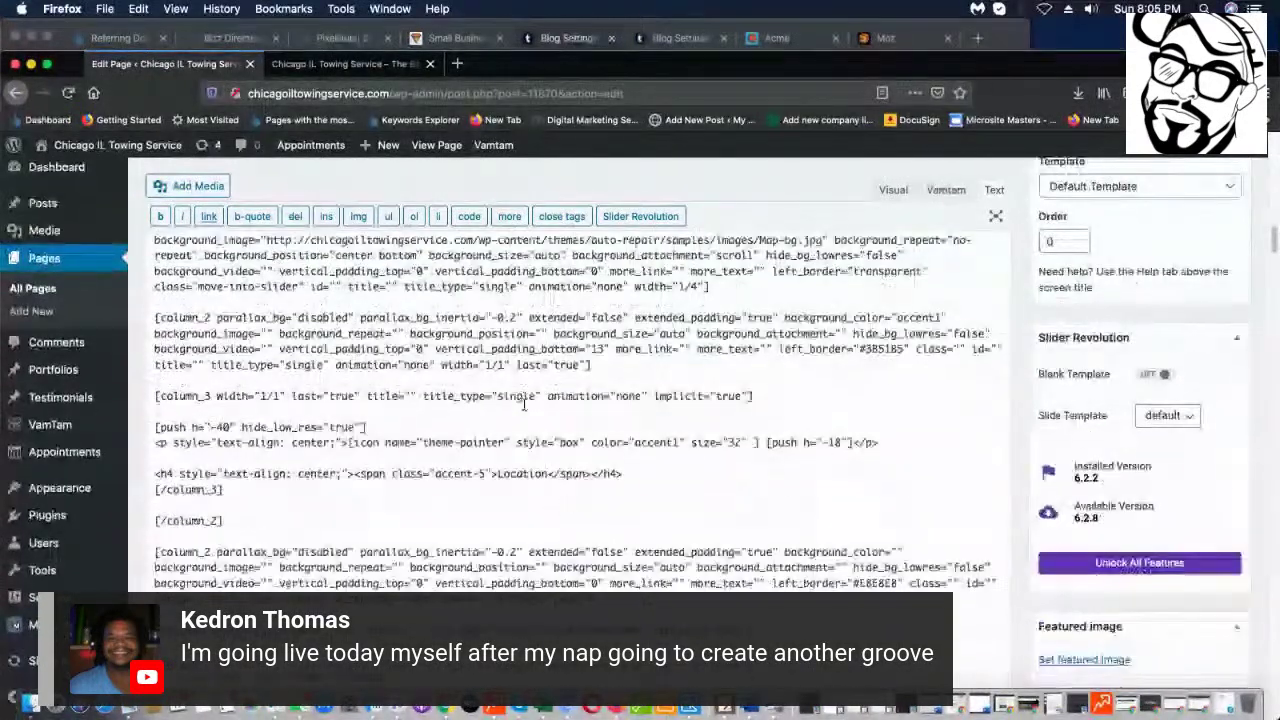
pyautogui.scroll(-1, 513, 328)
pyautogui.scroll(8, 837, 314)
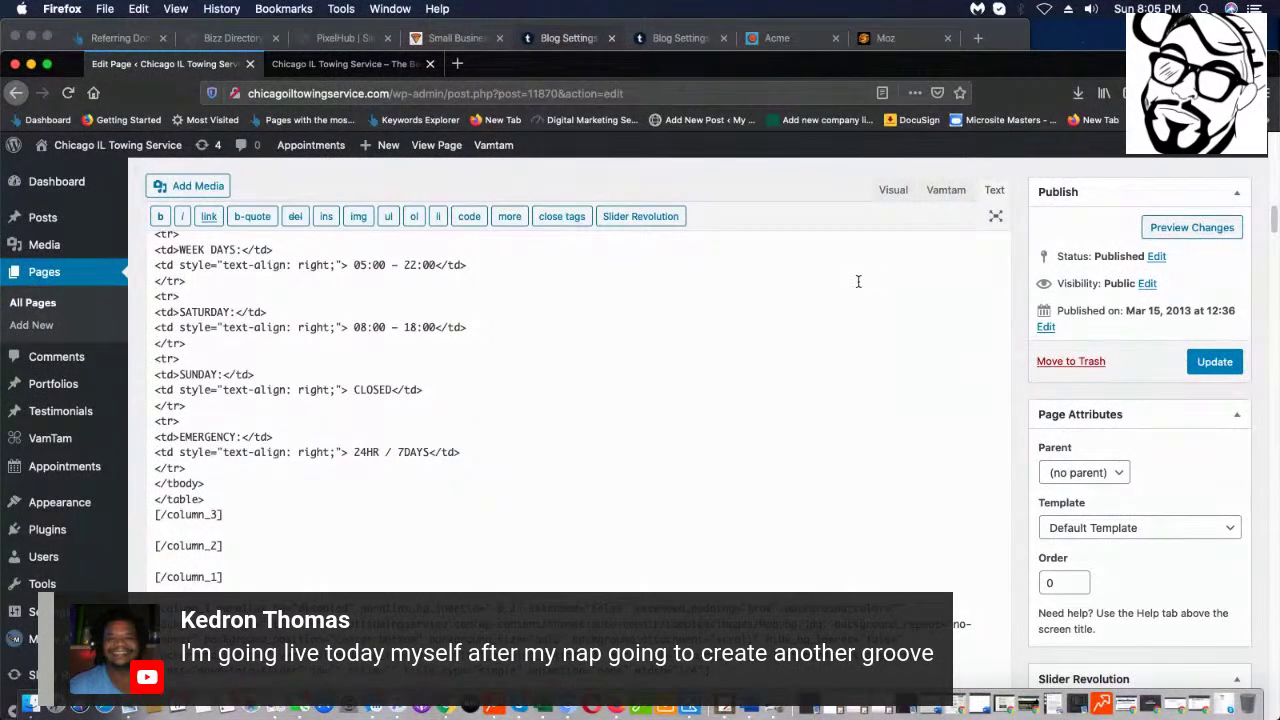
# - Review the Vamtam builder rows, then compare with the live homepage's Services section
pyautogui.click(945, 190)
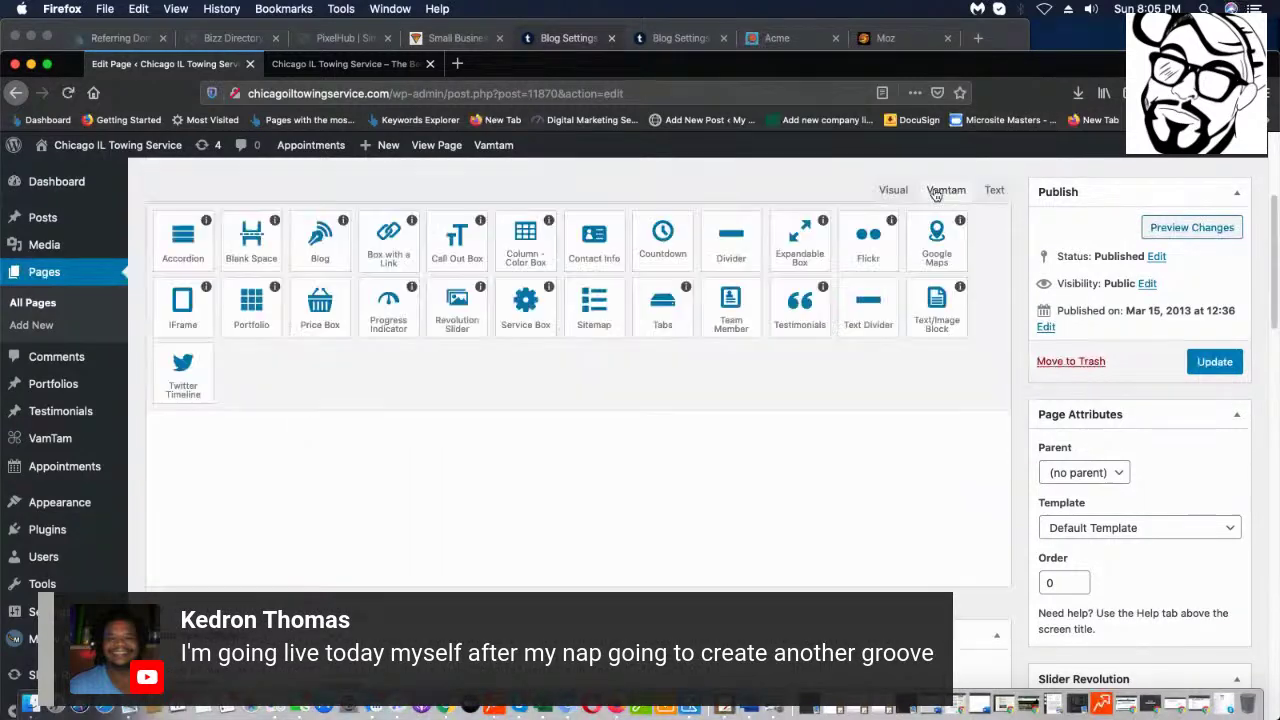
pyautogui.scroll(-5, 646, 456)
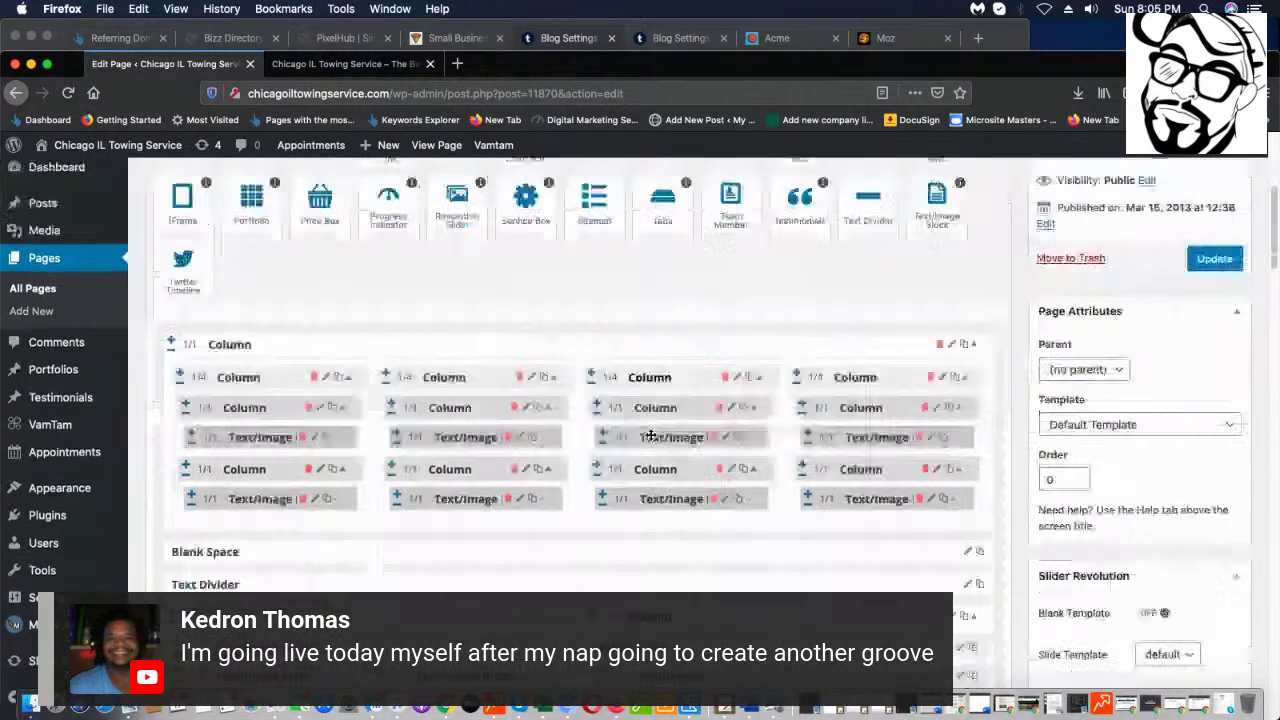
pyautogui.scroll(-5, 851, 428)
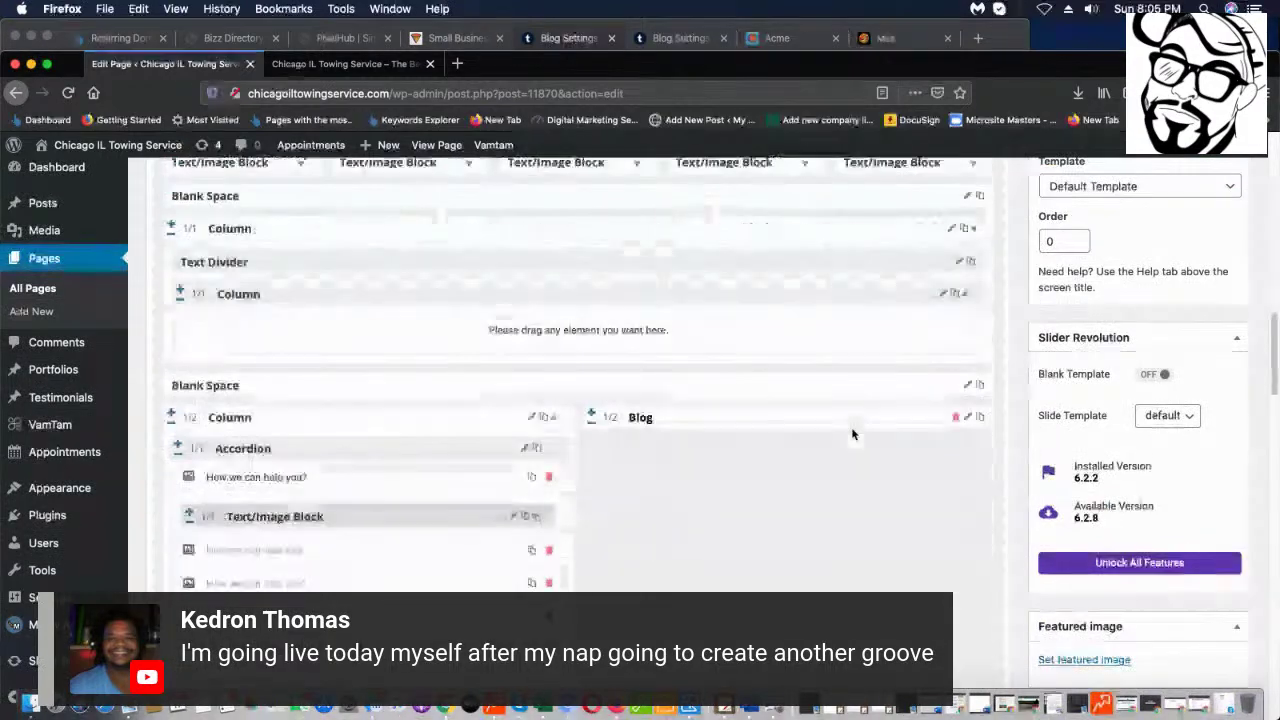
pyautogui.scroll(-5, 851, 428)
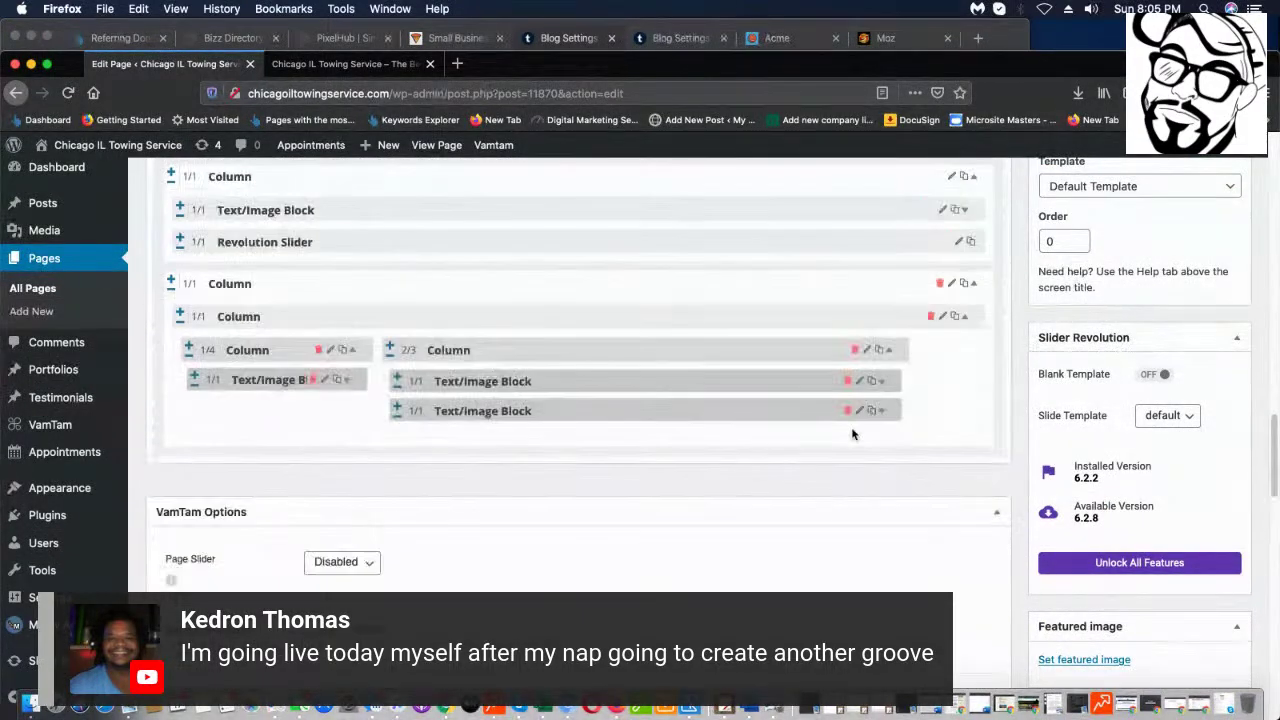
pyautogui.scroll(4, 834, 449)
pyautogui.scroll(2, 786, 480)
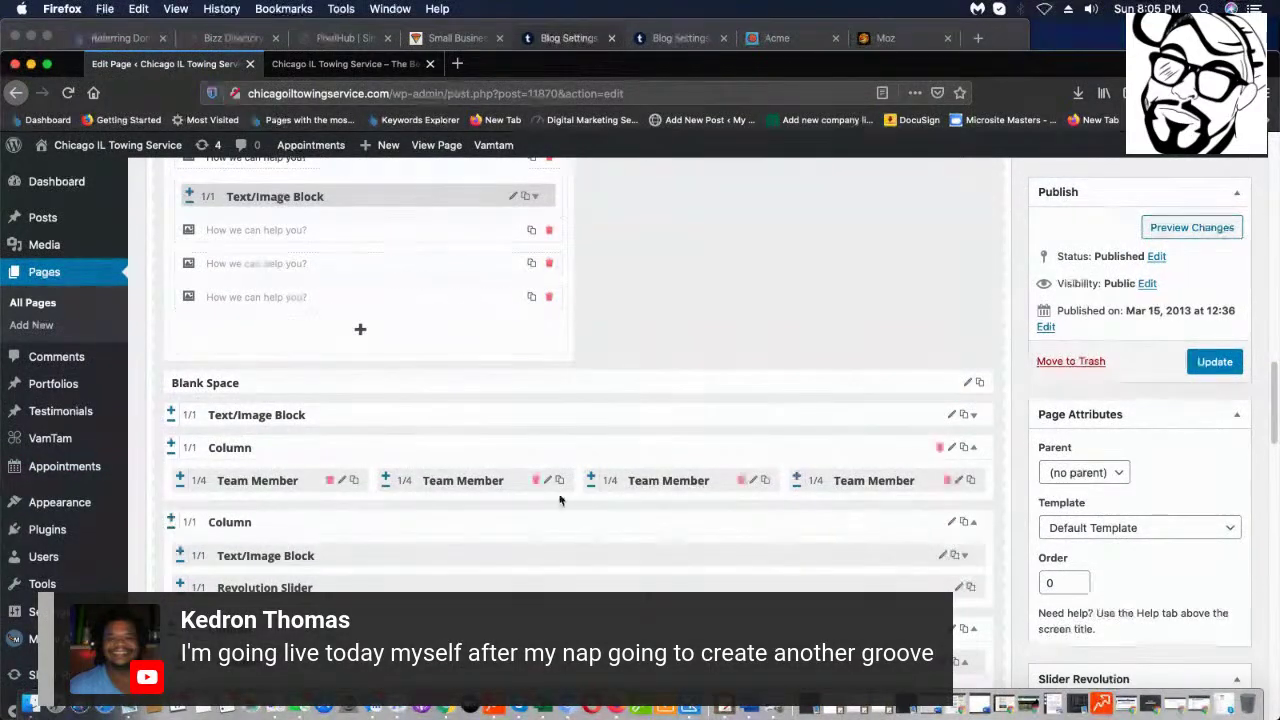
pyautogui.scroll(2, 458, 381)
pyautogui.scroll(2, 458, 381)
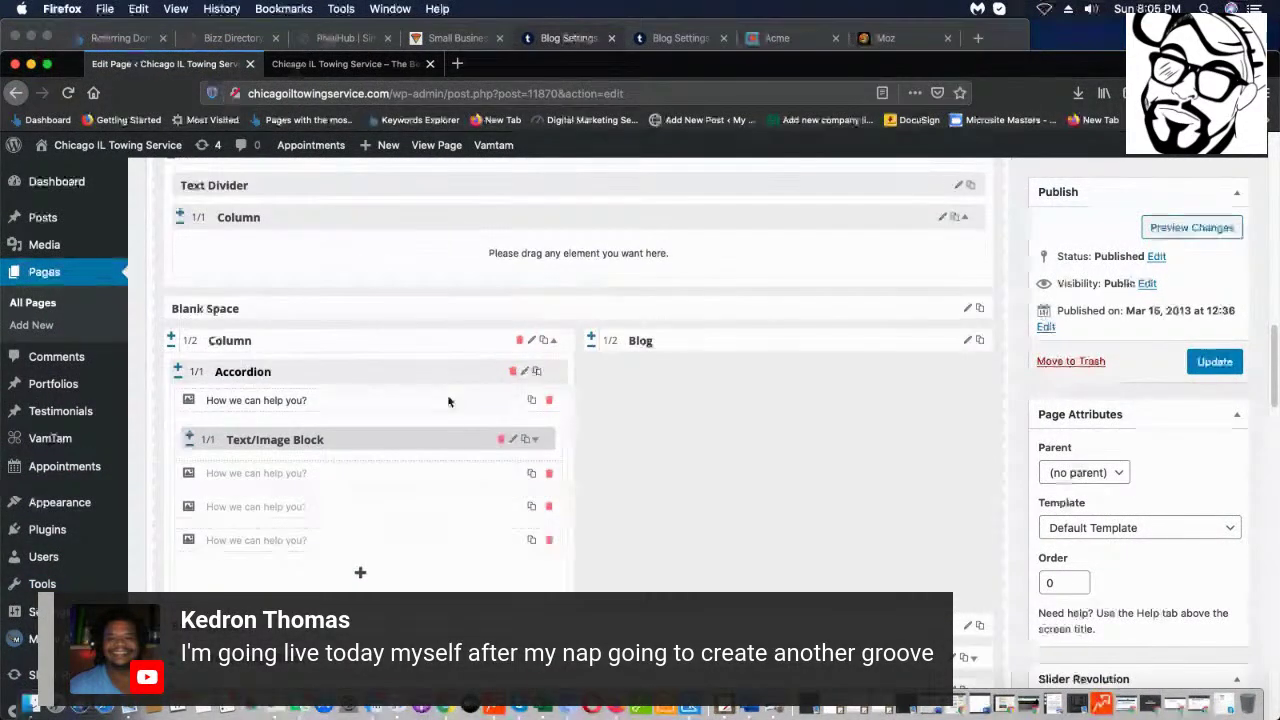
pyautogui.scroll(3, 597, 417)
pyautogui.scroll(-3, 726, 477)
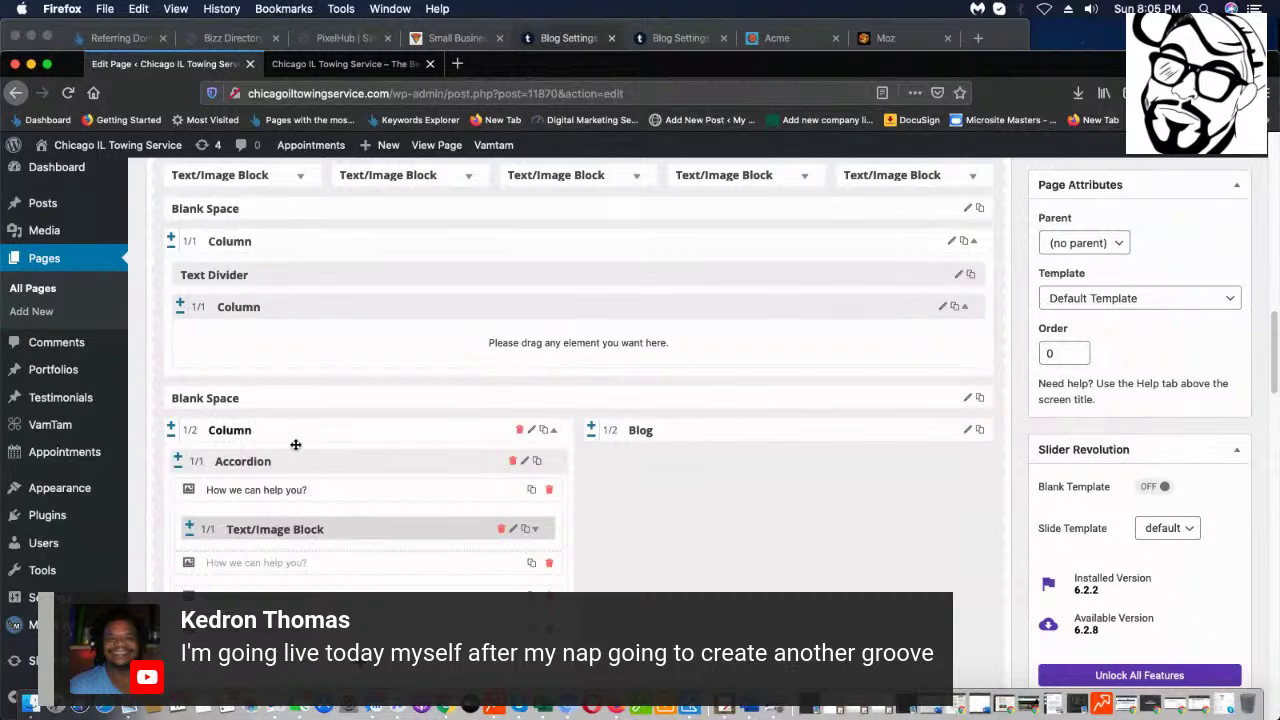
pyautogui.scroll(2, 227, 539)
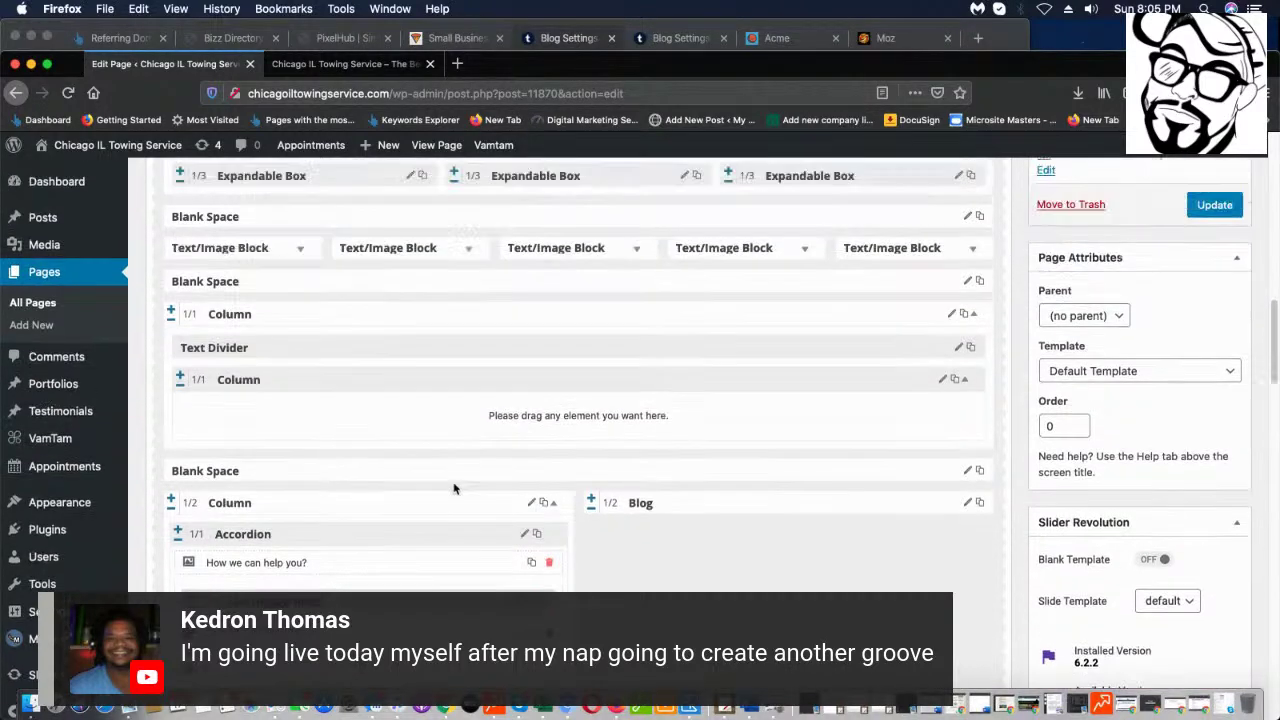
pyautogui.scroll(-5, 451, 486)
pyautogui.scroll(-3, 335, 472)
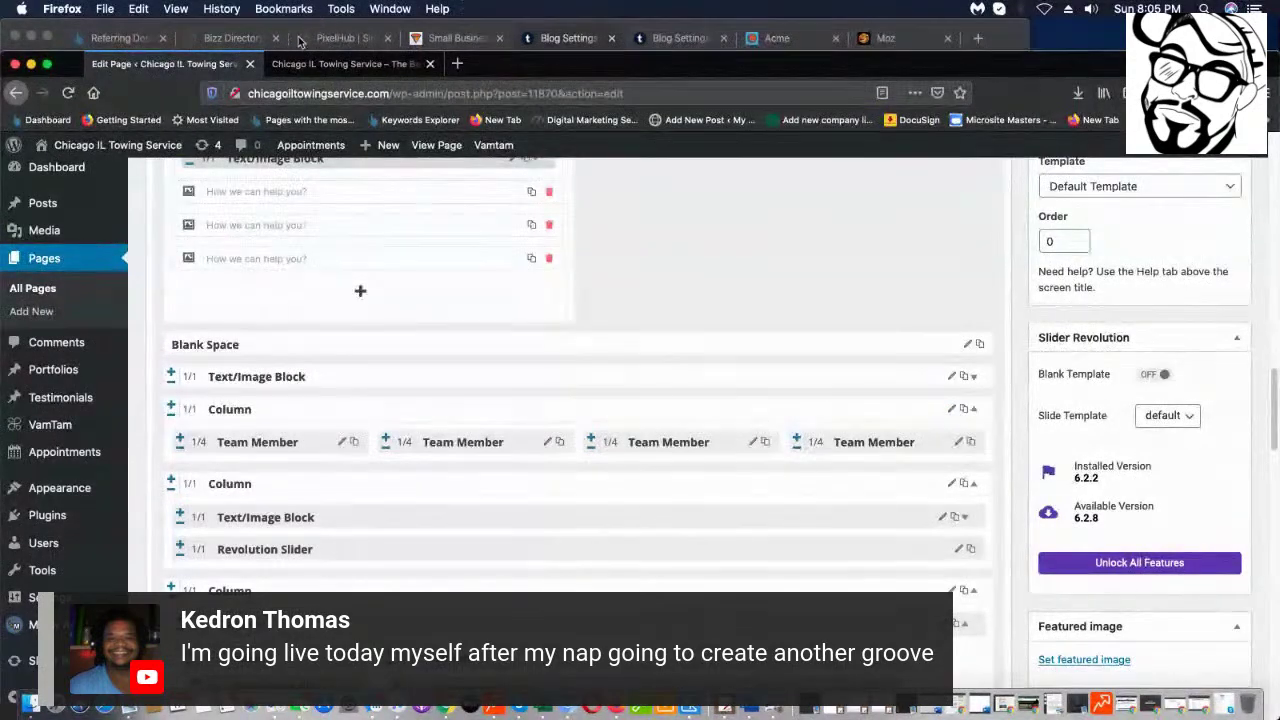
pyautogui.click(345, 63)
pyautogui.scroll(-5, 535, 325)
pyautogui.scroll(-10, 536, 325)
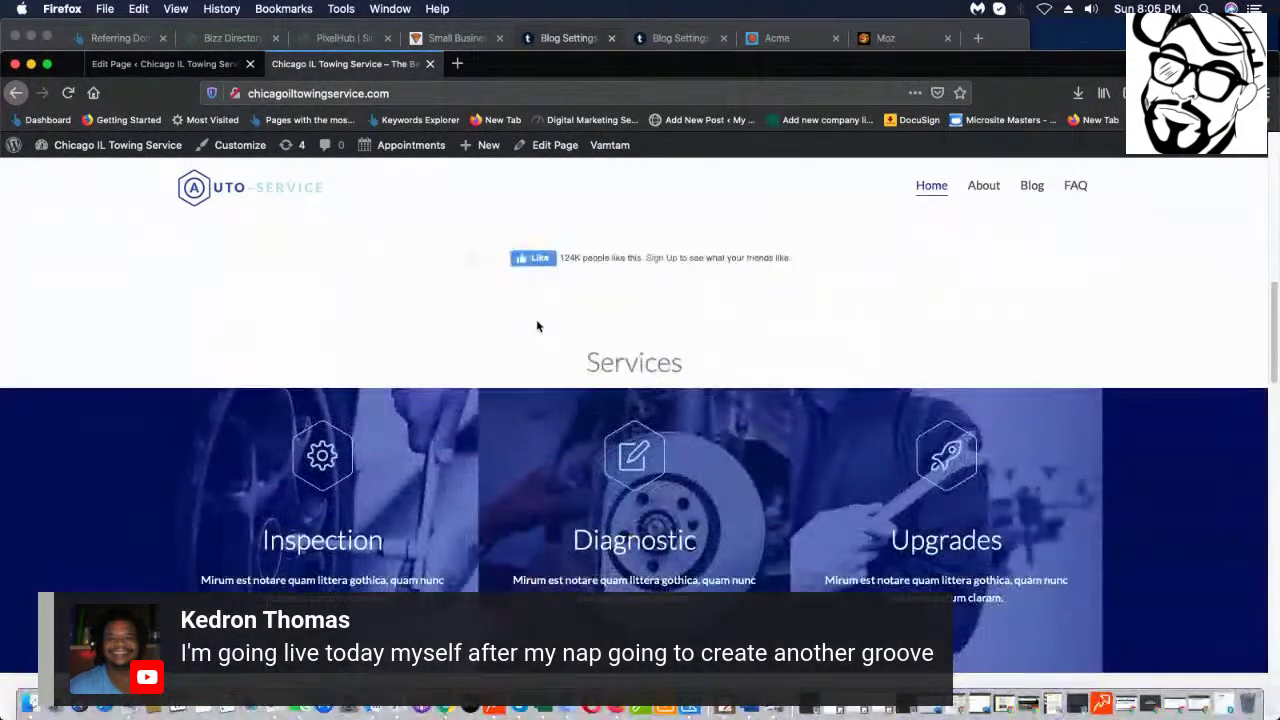
pyautogui.scroll(-5, 537, 329)
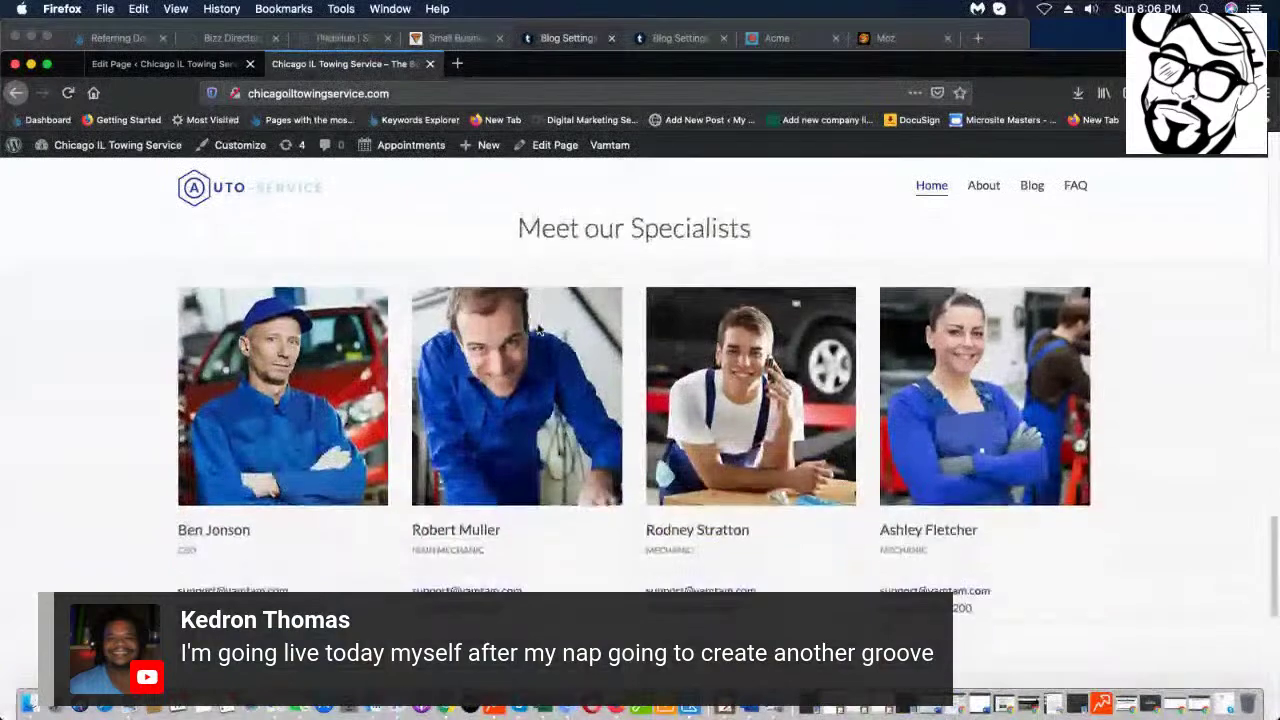
pyautogui.scroll(3, 314, 346)
pyautogui.scroll(-3, 294, 349)
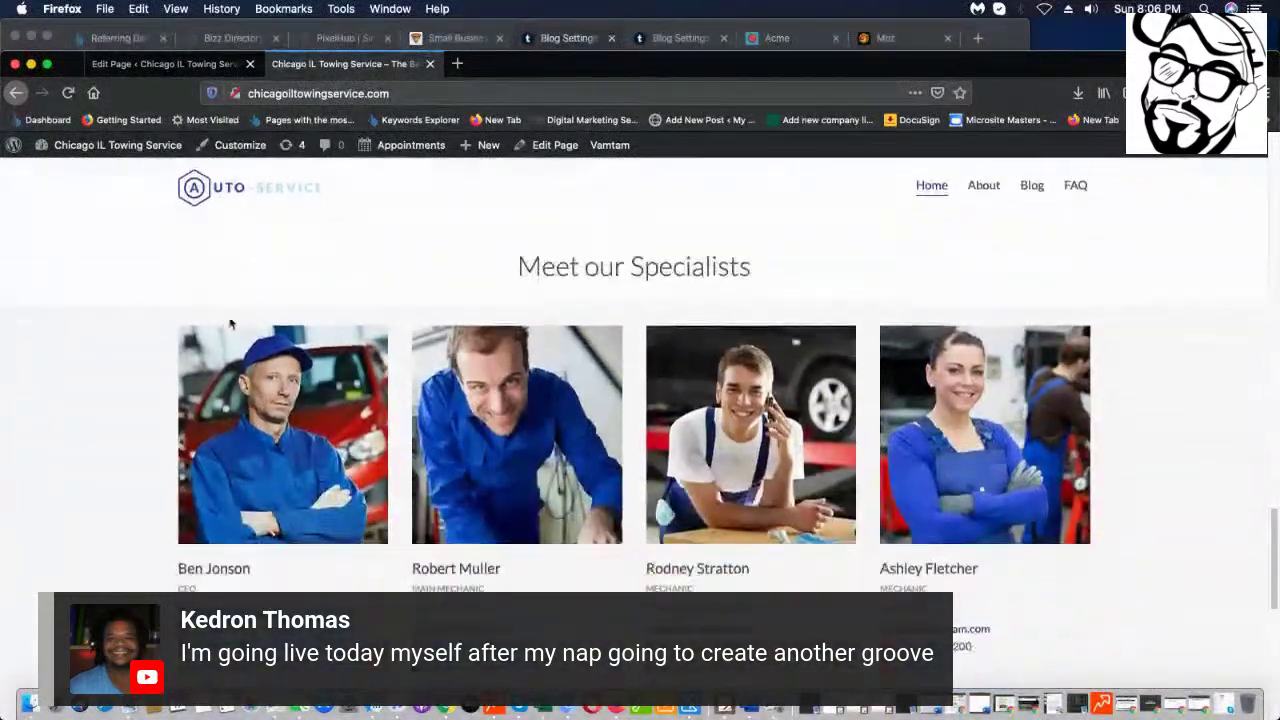
pyautogui.scroll(-8, 1025, 580)
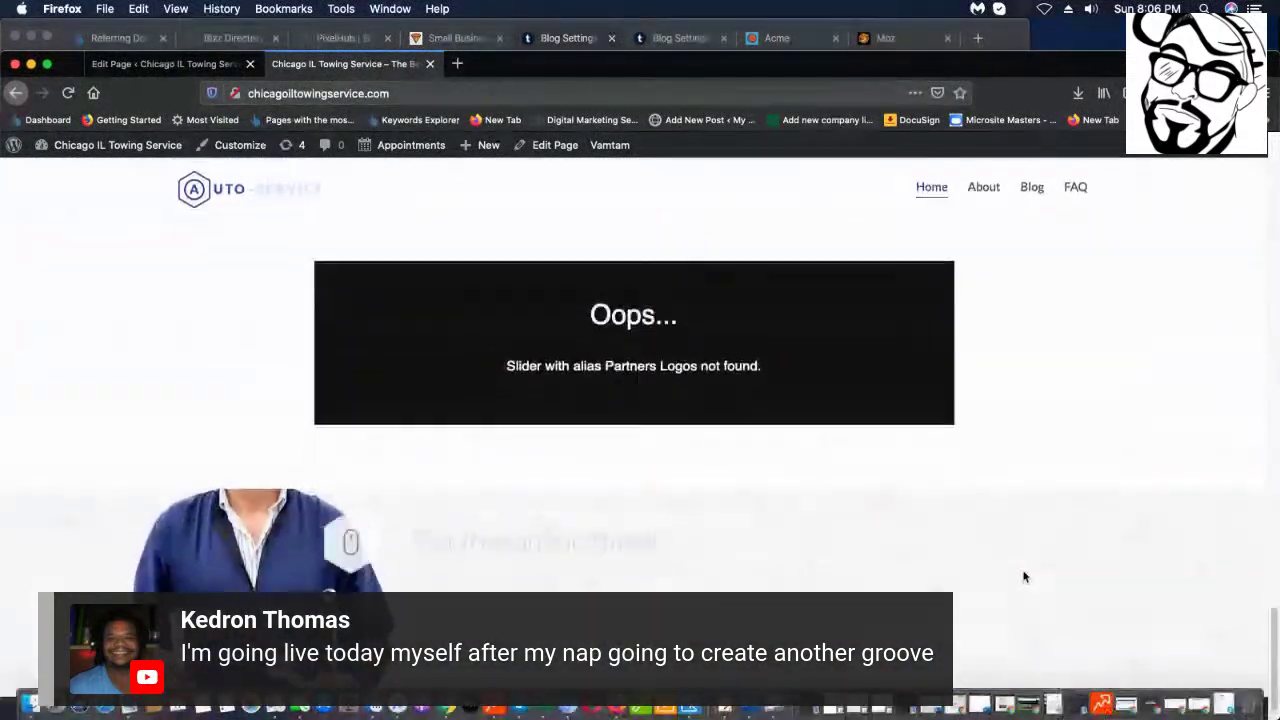
pyautogui.scroll(8, 1022, 576)
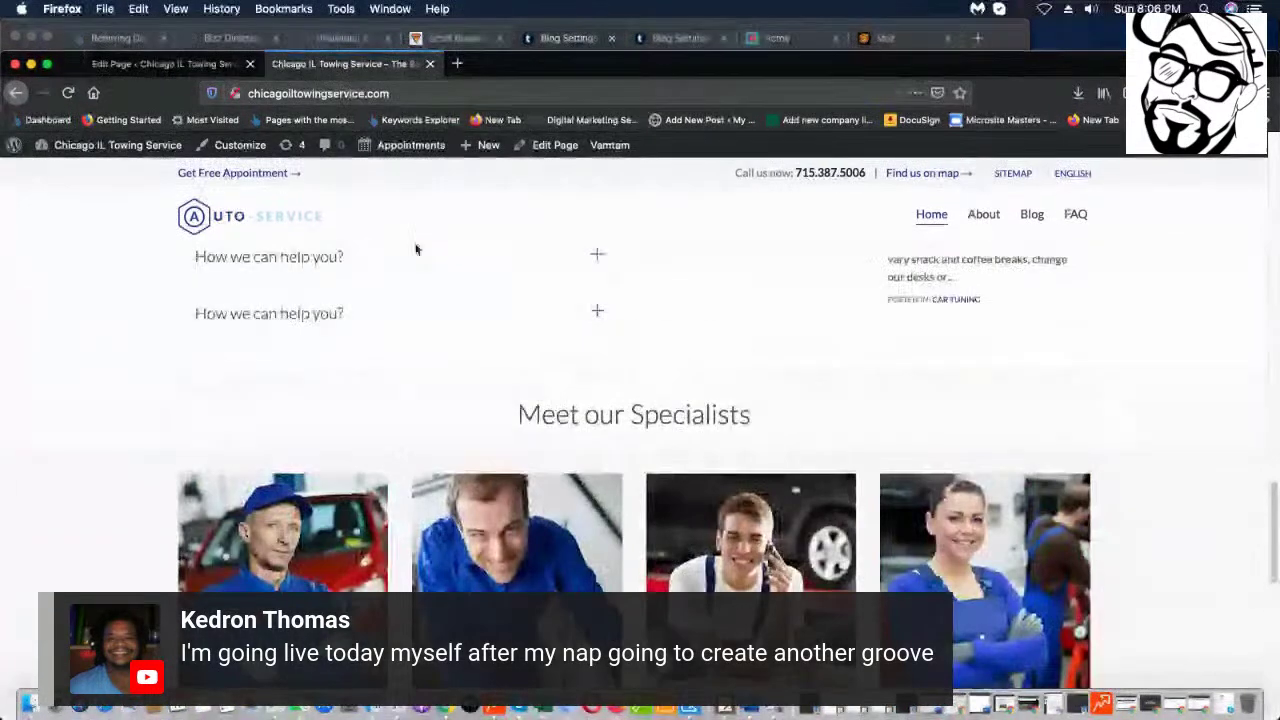
# - Back in the Home page builder, expand the Meet our Specialists block
pyautogui.click(138, 64)
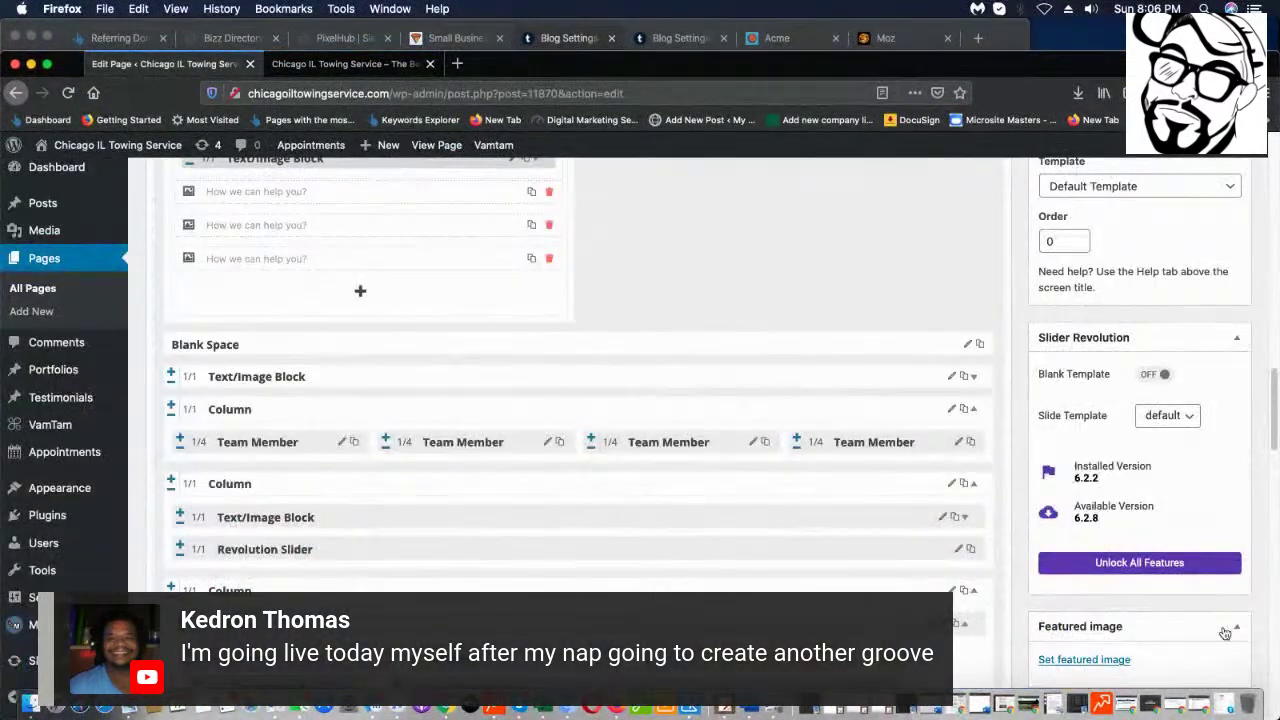
pyautogui.scroll(-3, 600, 593)
pyautogui.scroll(-2, 600, 593)
pyautogui.scroll(8, 600, 560)
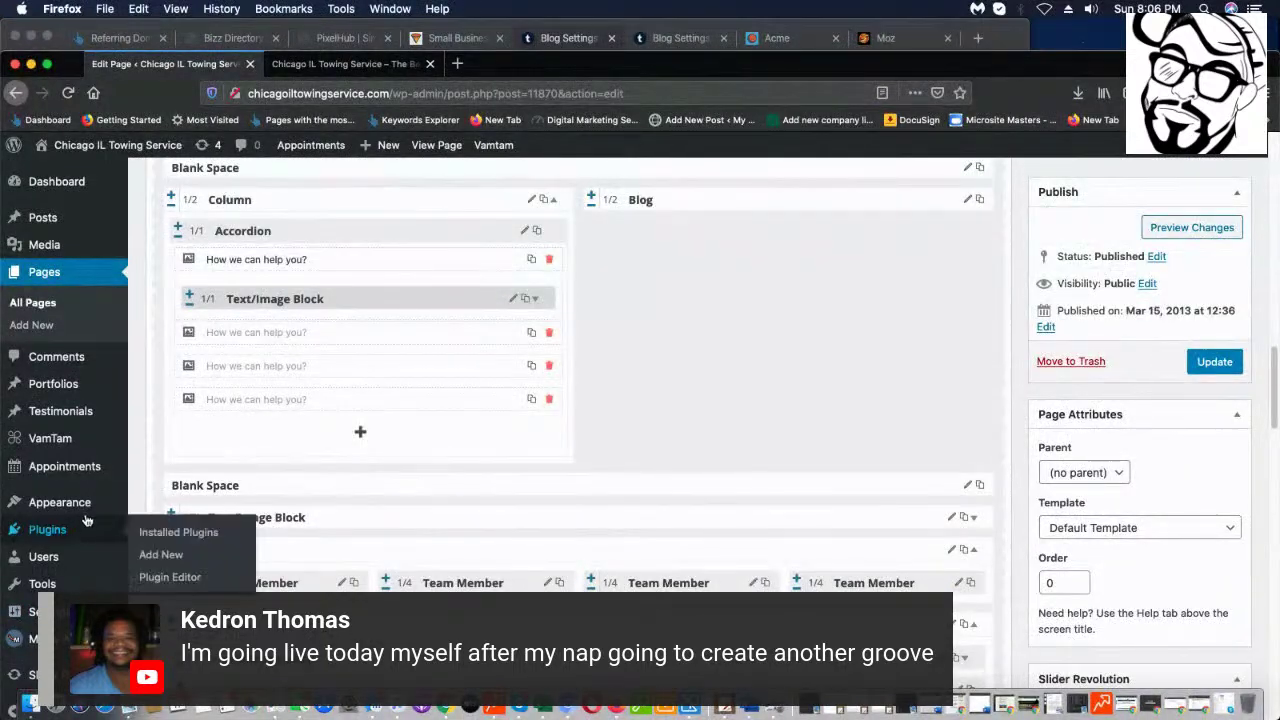
pyautogui.click(976, 518)
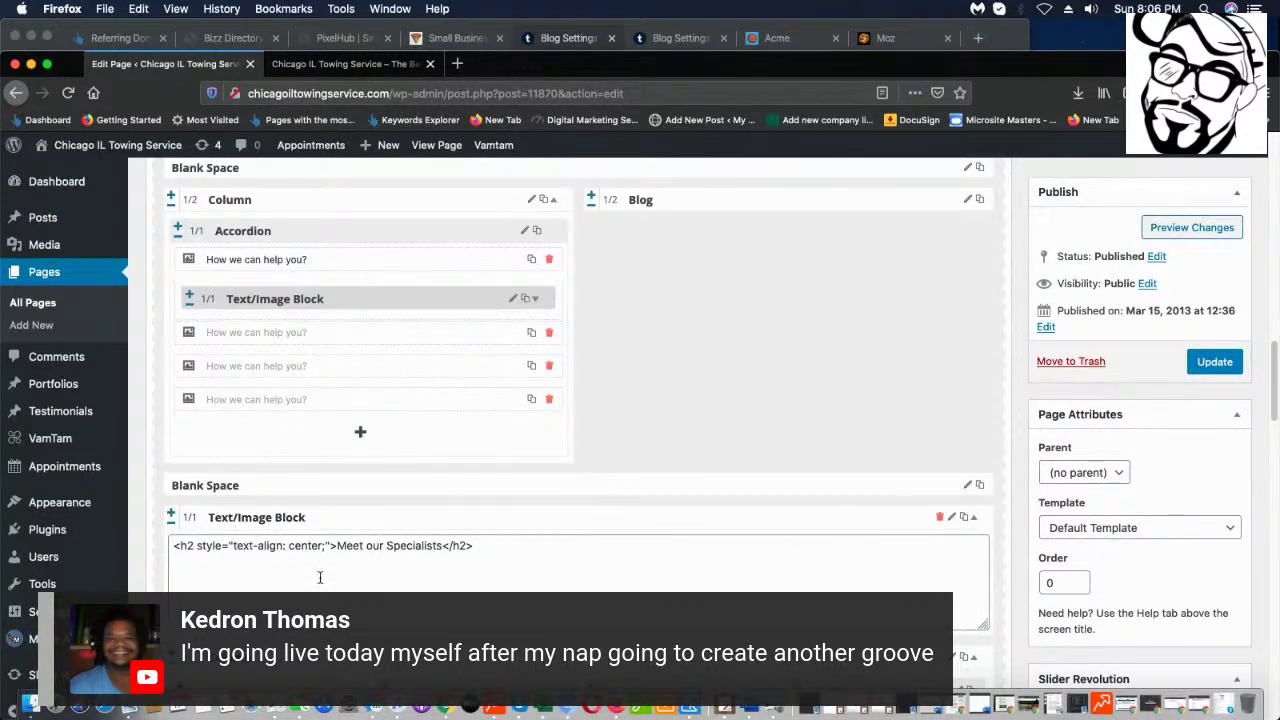
pyautogui.moveTo(992, 519); pyautogui.dragTo(976, 518)
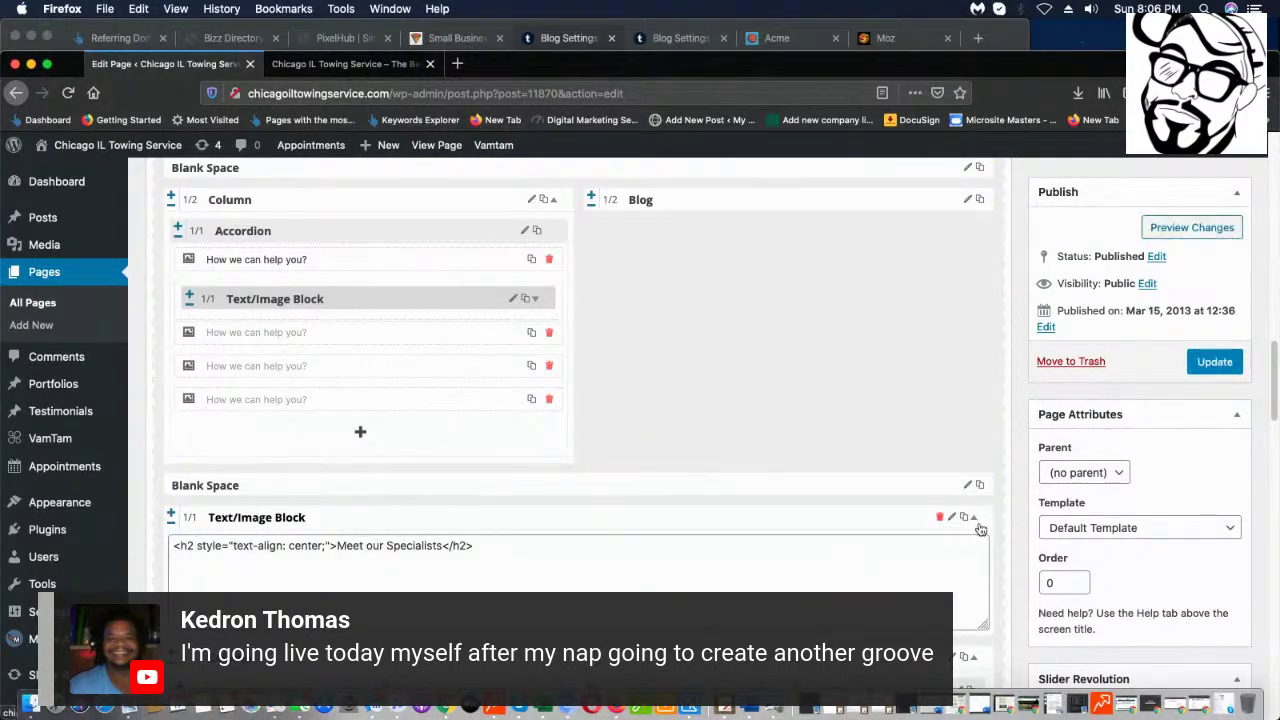
# - Delete the specialists heading, team members row, text/slider column and remaining column section
pyautogui.click(939, 517)
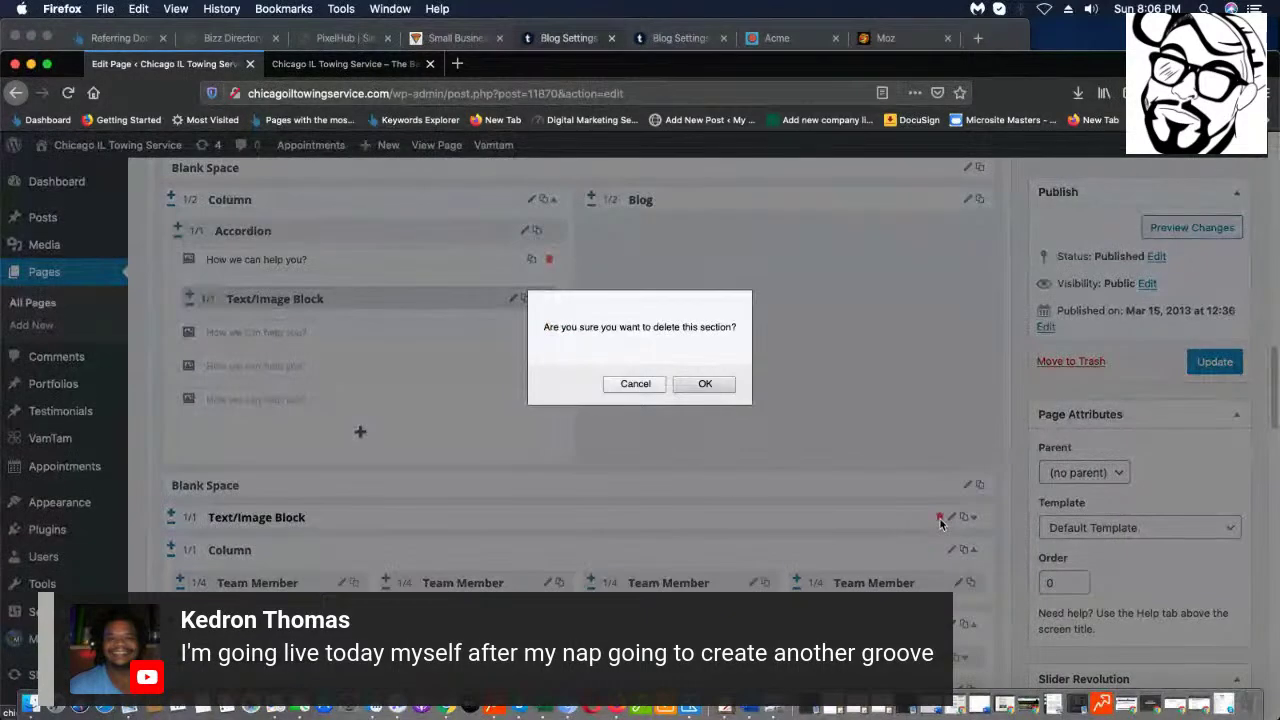
pyautogui.click(705, 384)
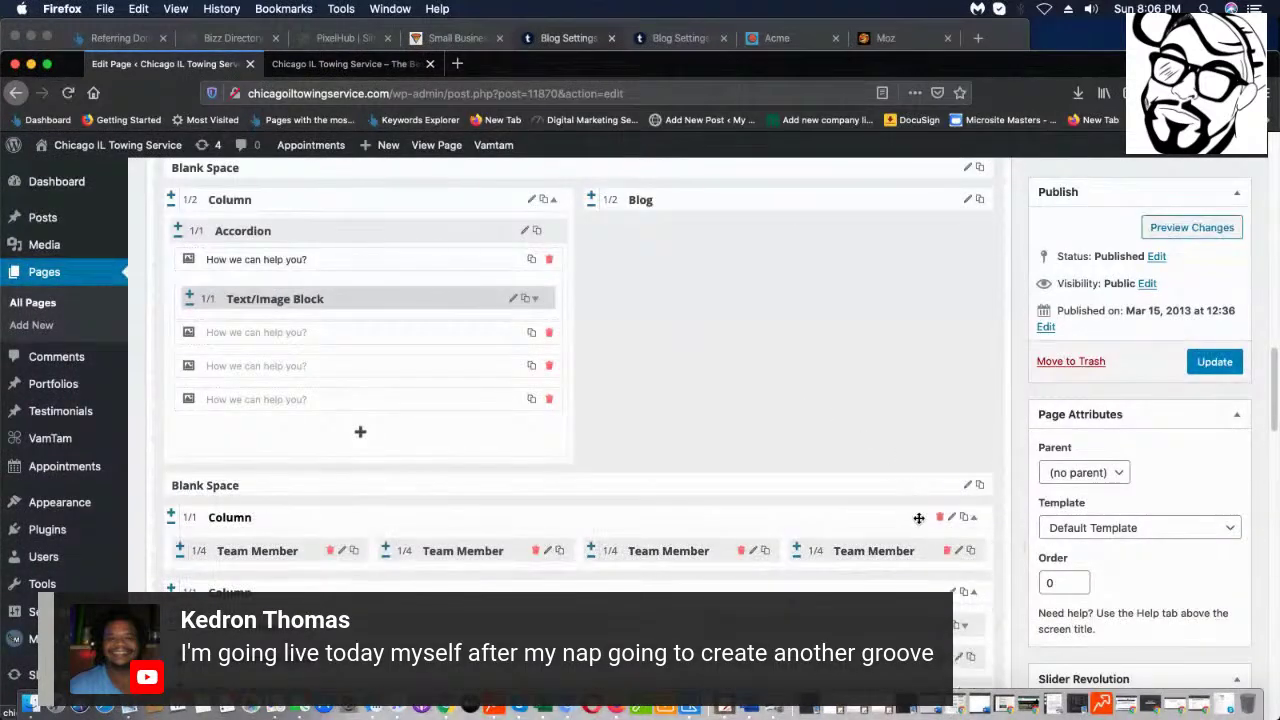
pyautogui.click(939, 517)
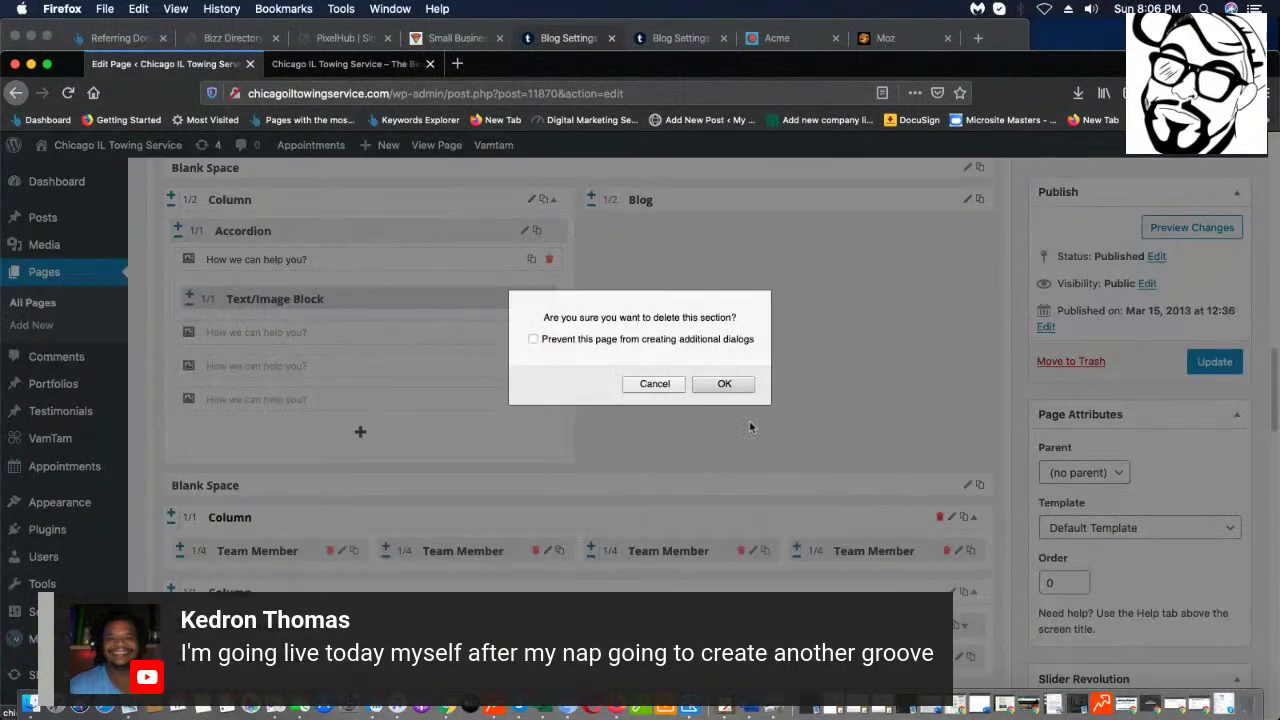
pyautogui.click(707, 386)
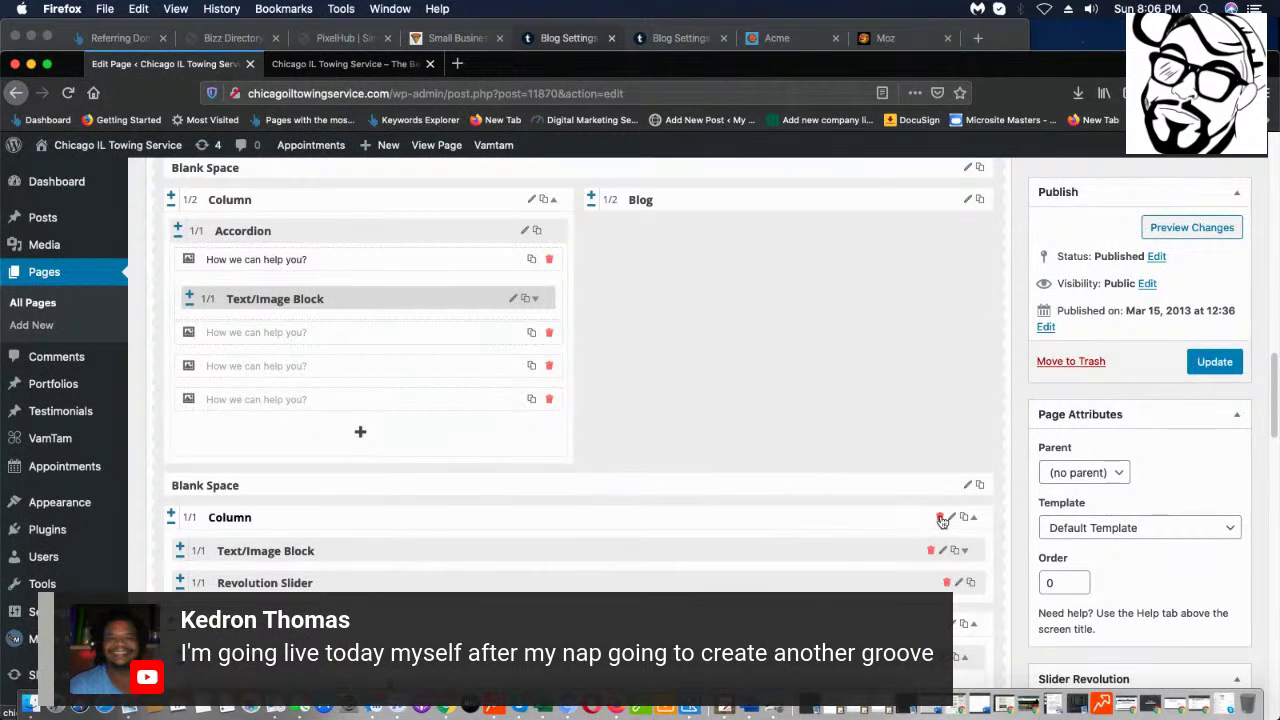
pyautogui.click(939, 518)
pyautogui.click(724, 384)
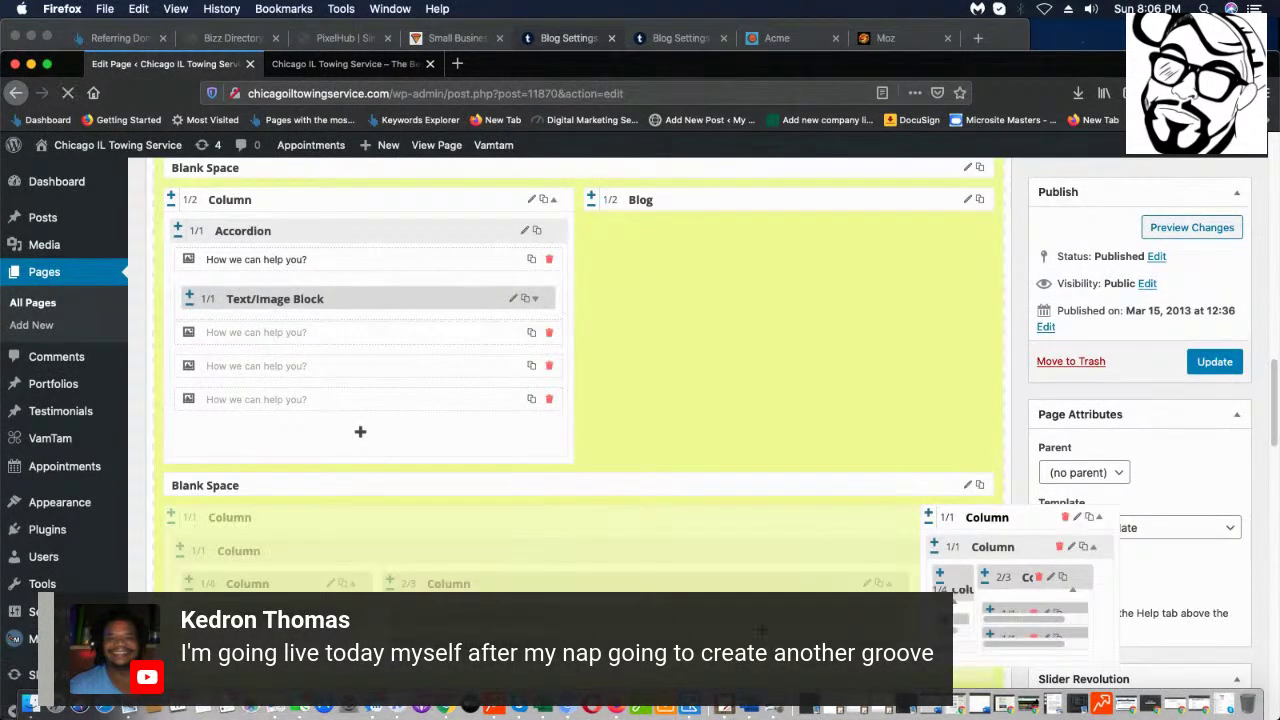
pyautogui.click(940, 518)
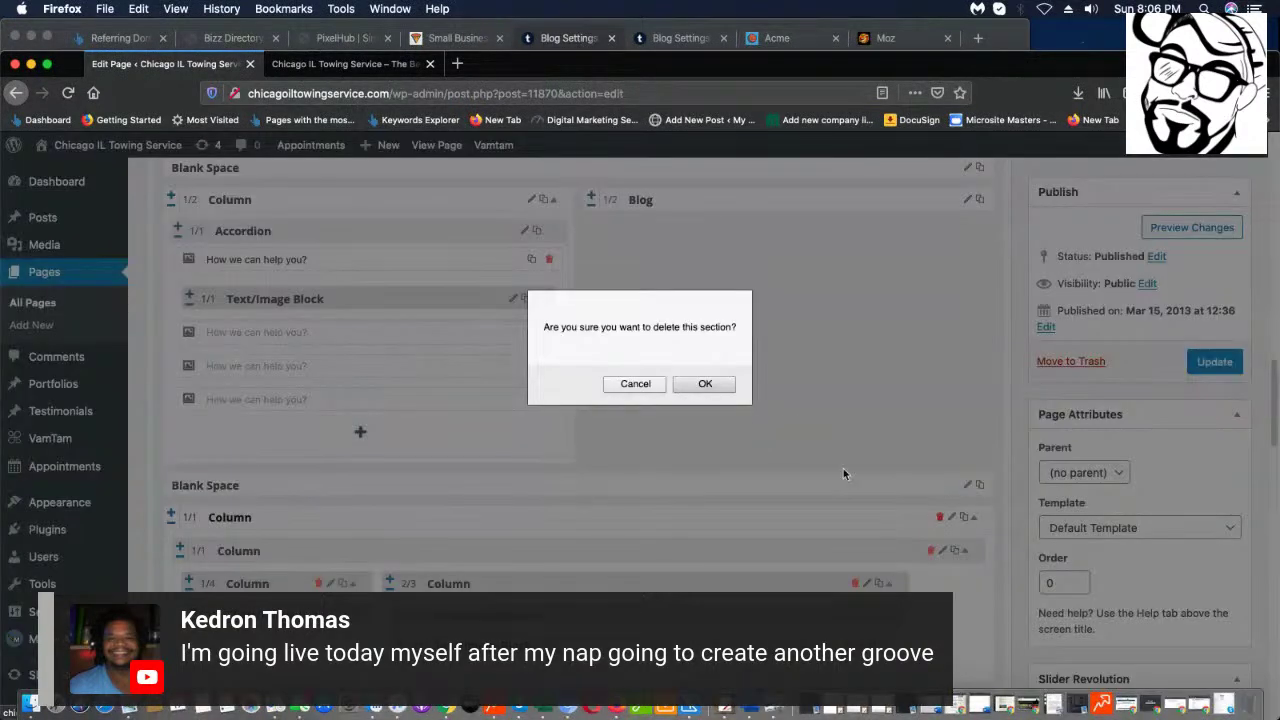
pyautogui.click(700, 385)
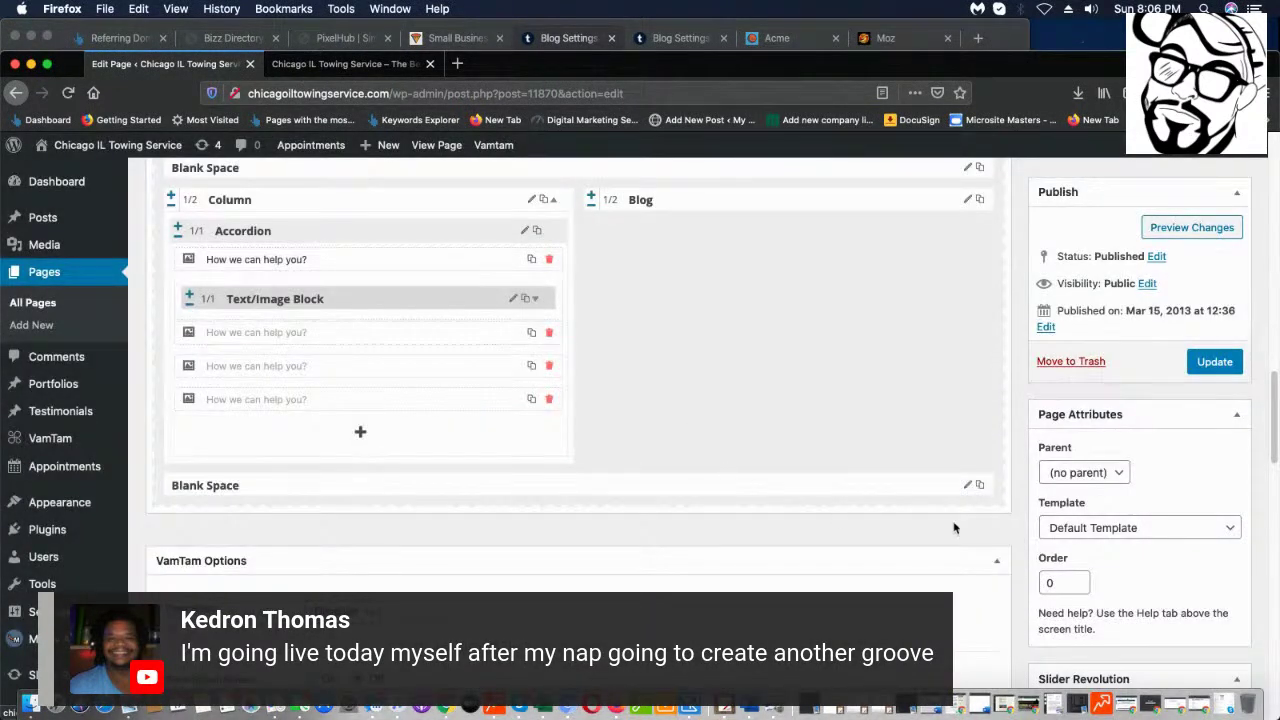
# - Update the Home page and view the result on the live homepage
pyautogui.scroll(-5, 700, 571)
pyautogui.scroll(4, 766, 554)
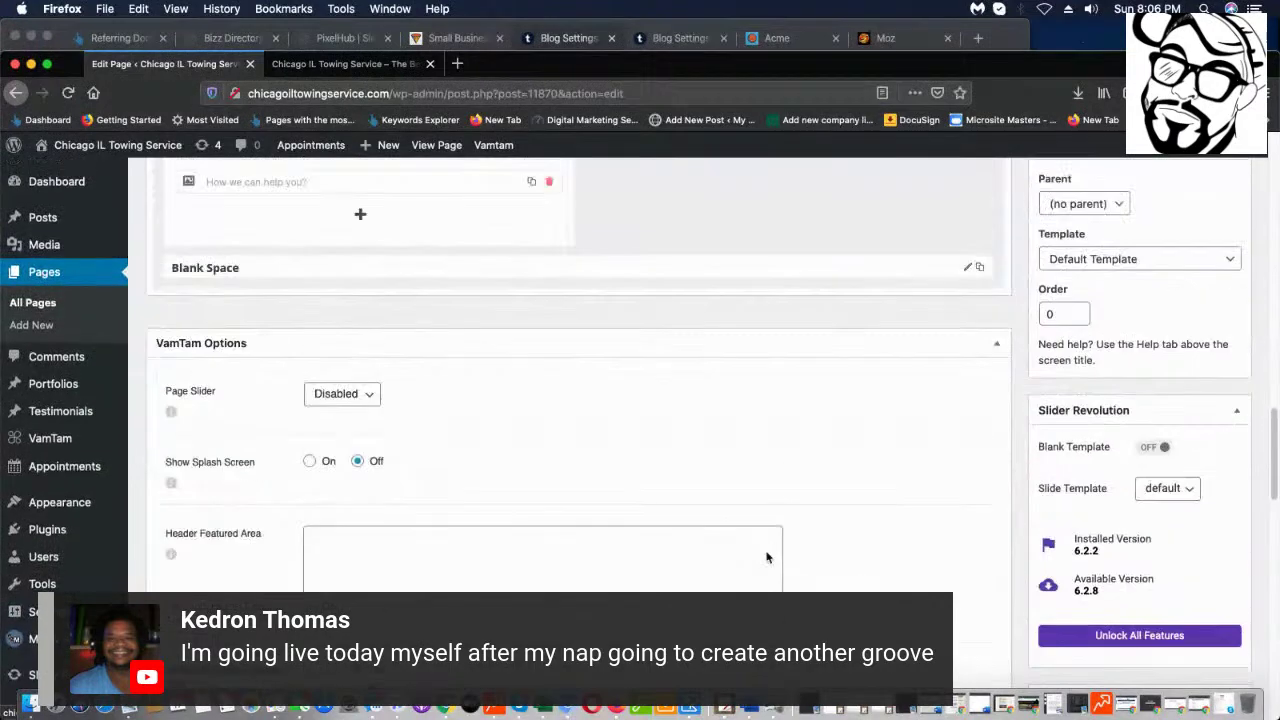
pyautogui.scroll(3, 770, 553)
pyautogui.scroll(-2, 770, 553)
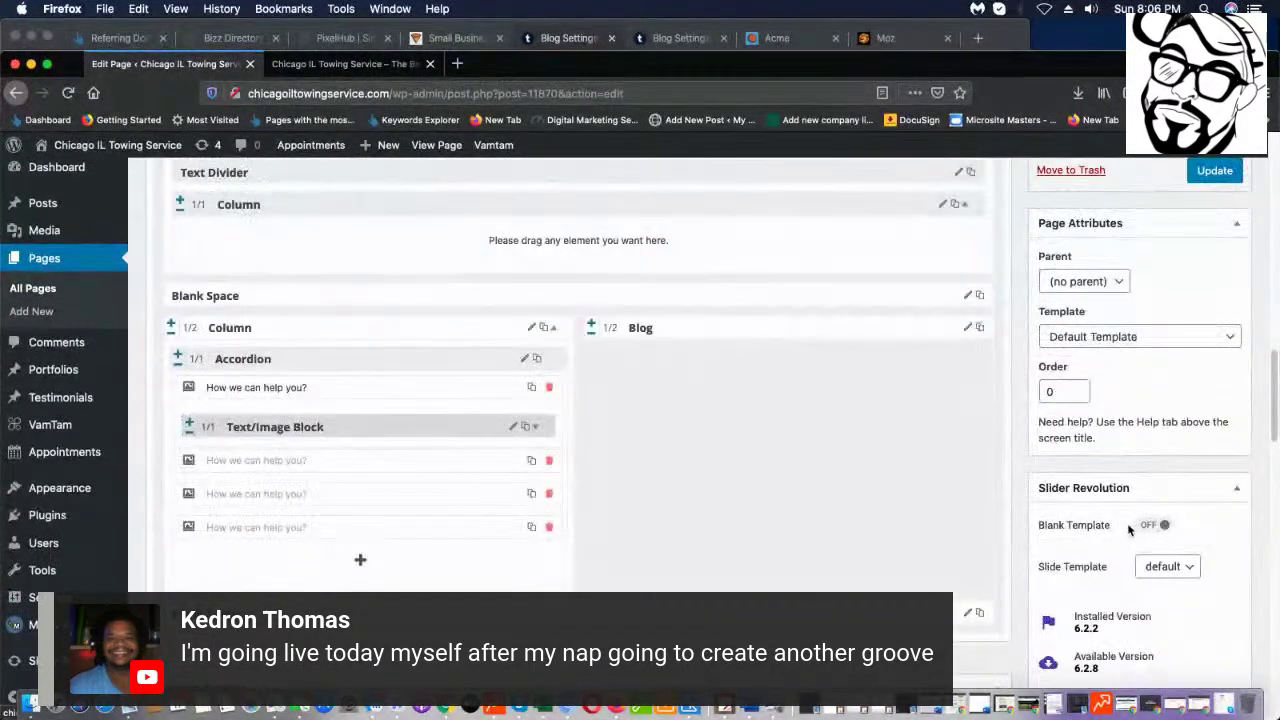
pyautogui.scroll(5, 1188, 404)
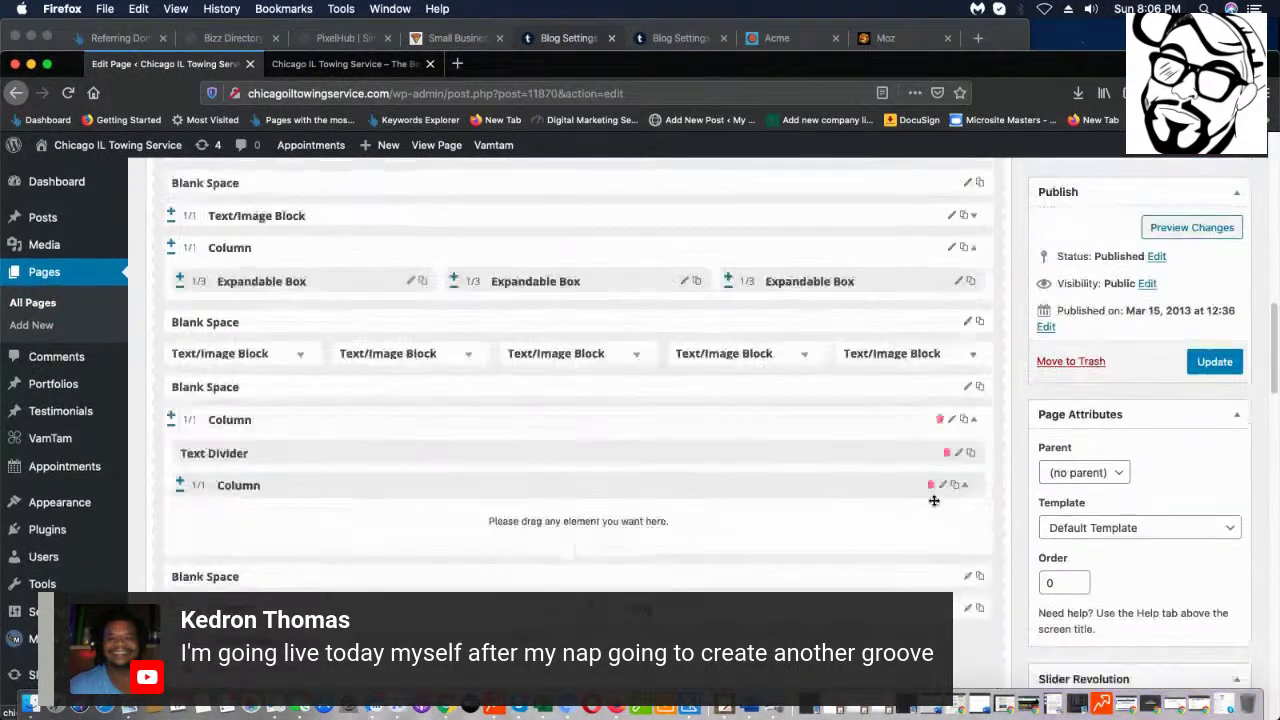
pyautogui.click(1231, 362)
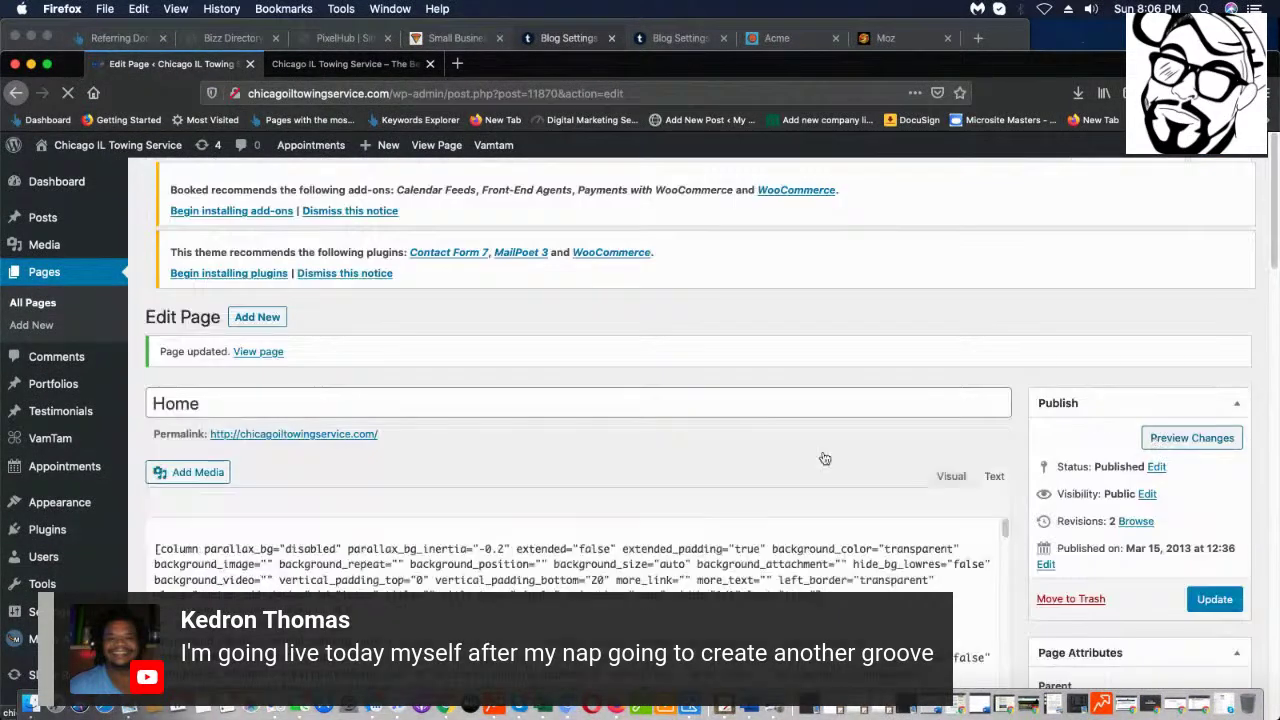
pyautogui.click(345, 63)
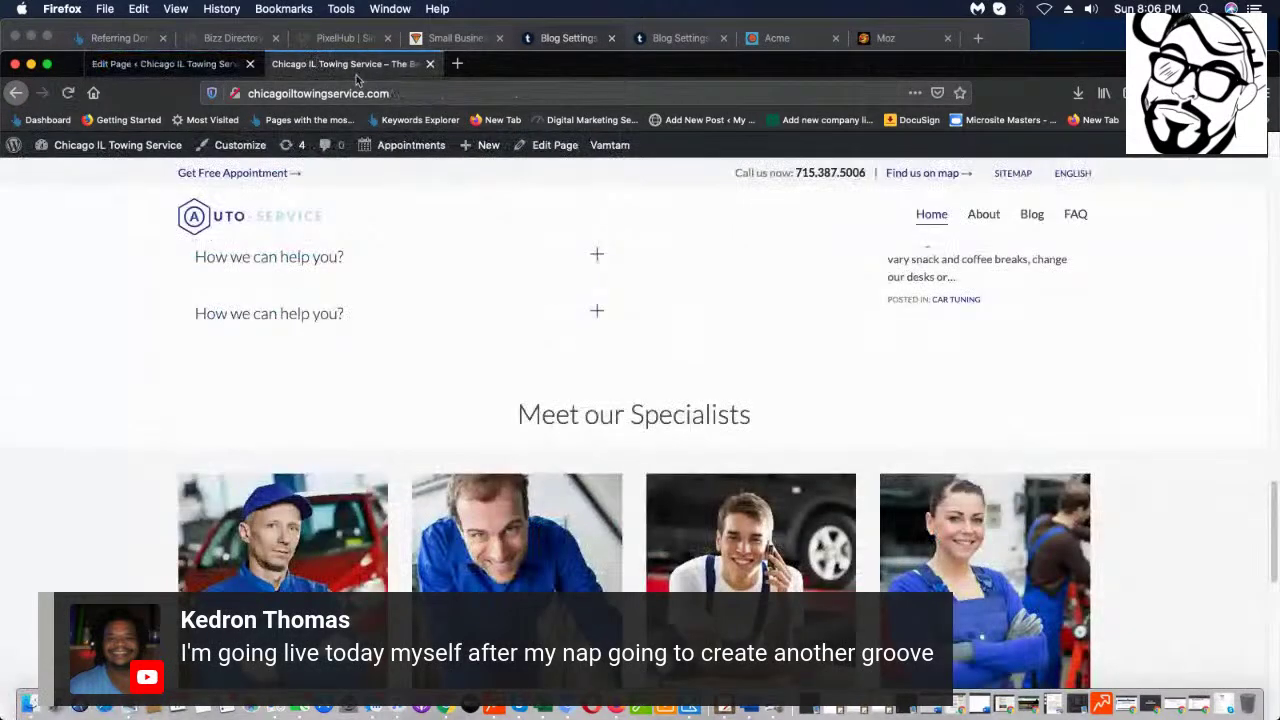
pyautogui.click(67, 94)
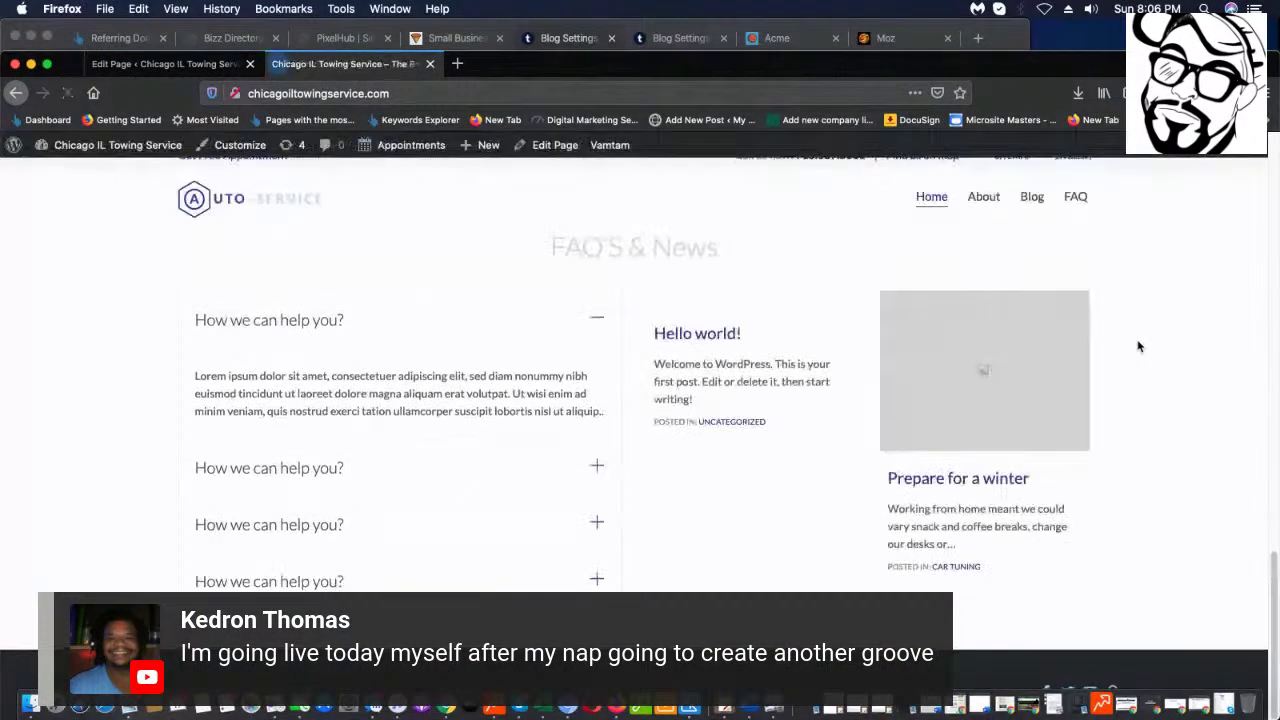
pyautogui.scroll(10, 1148, 359)
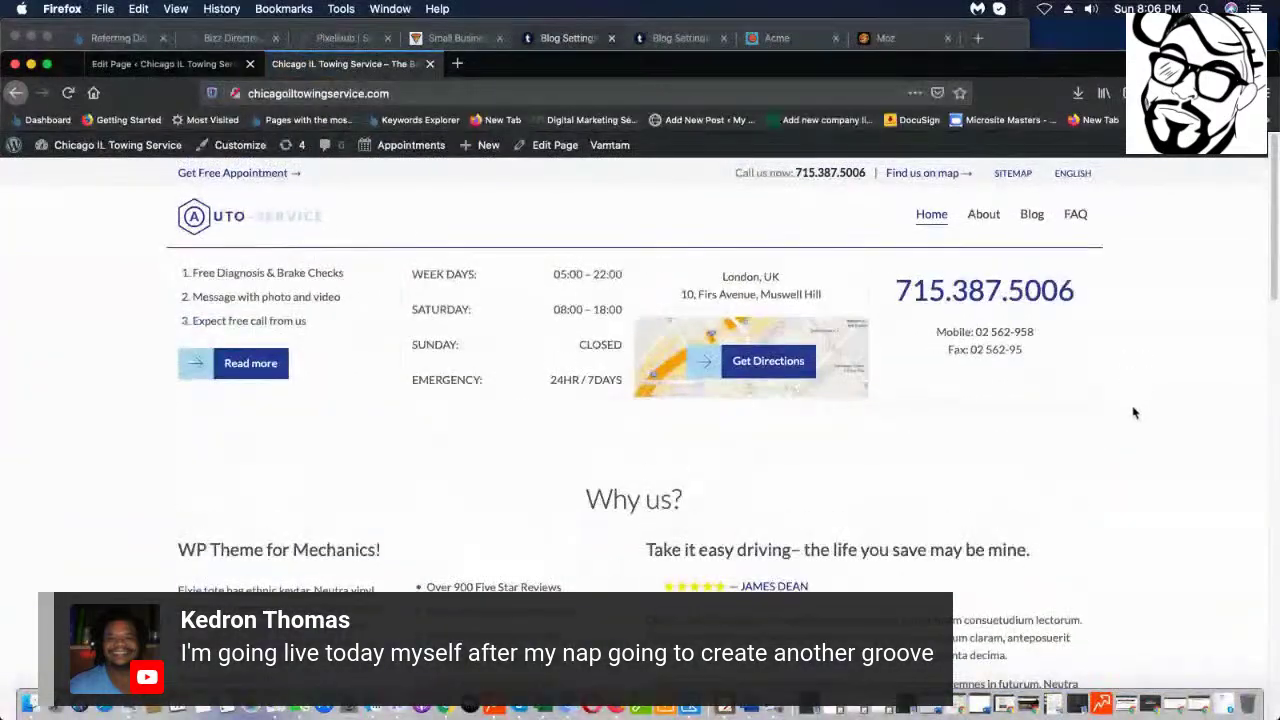
pyautogui.scroll(-15, 1132, 414)
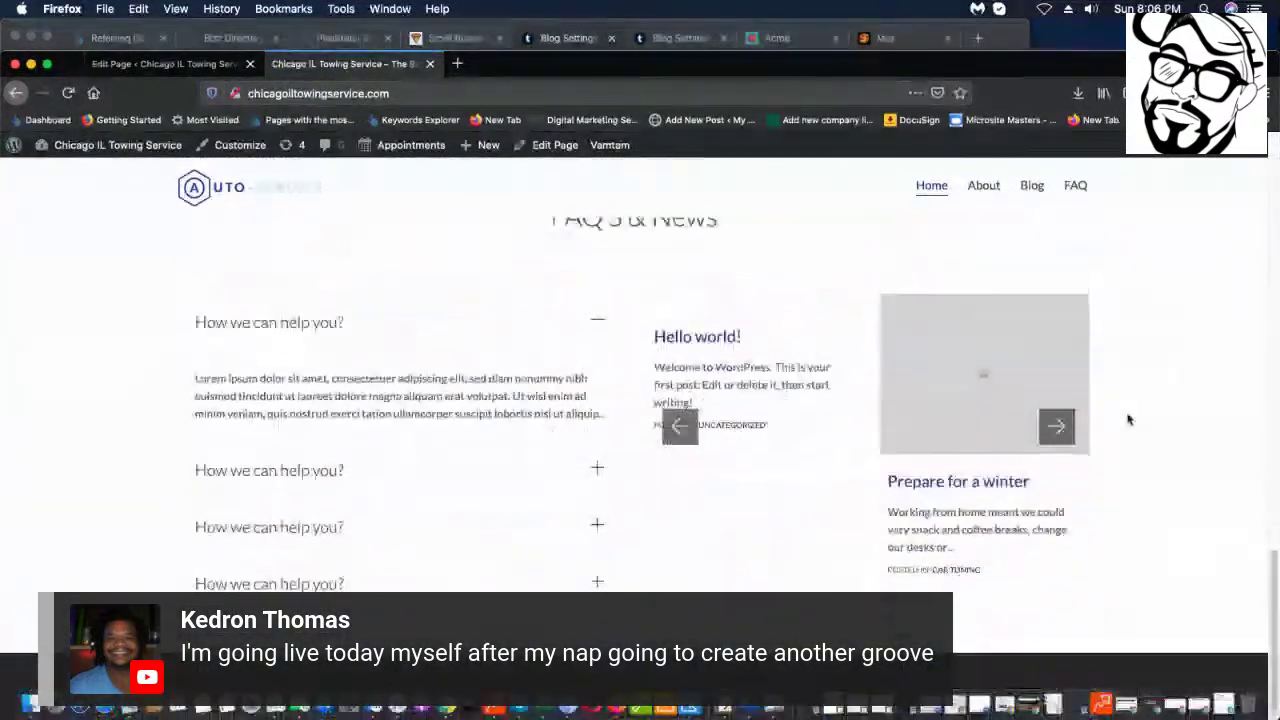
pyautogui.scroll(10, 1124, 424)
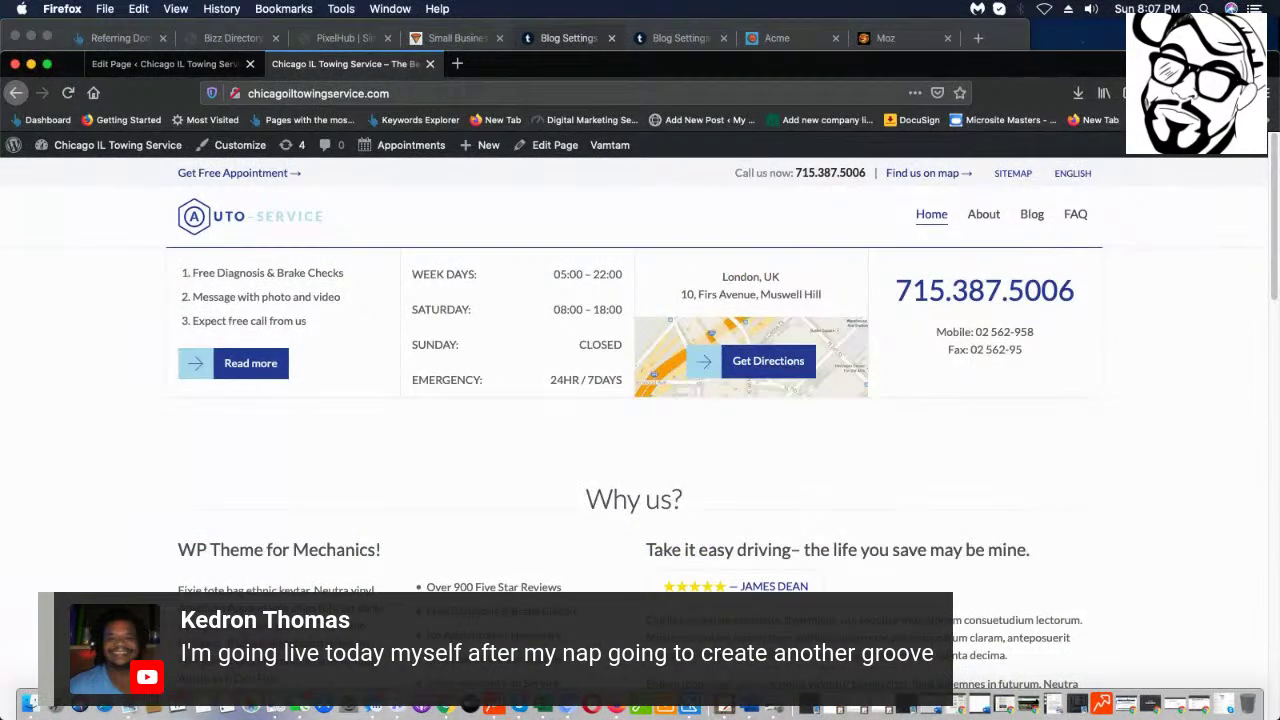
pyautogui.scroll(-10, 640, 435)
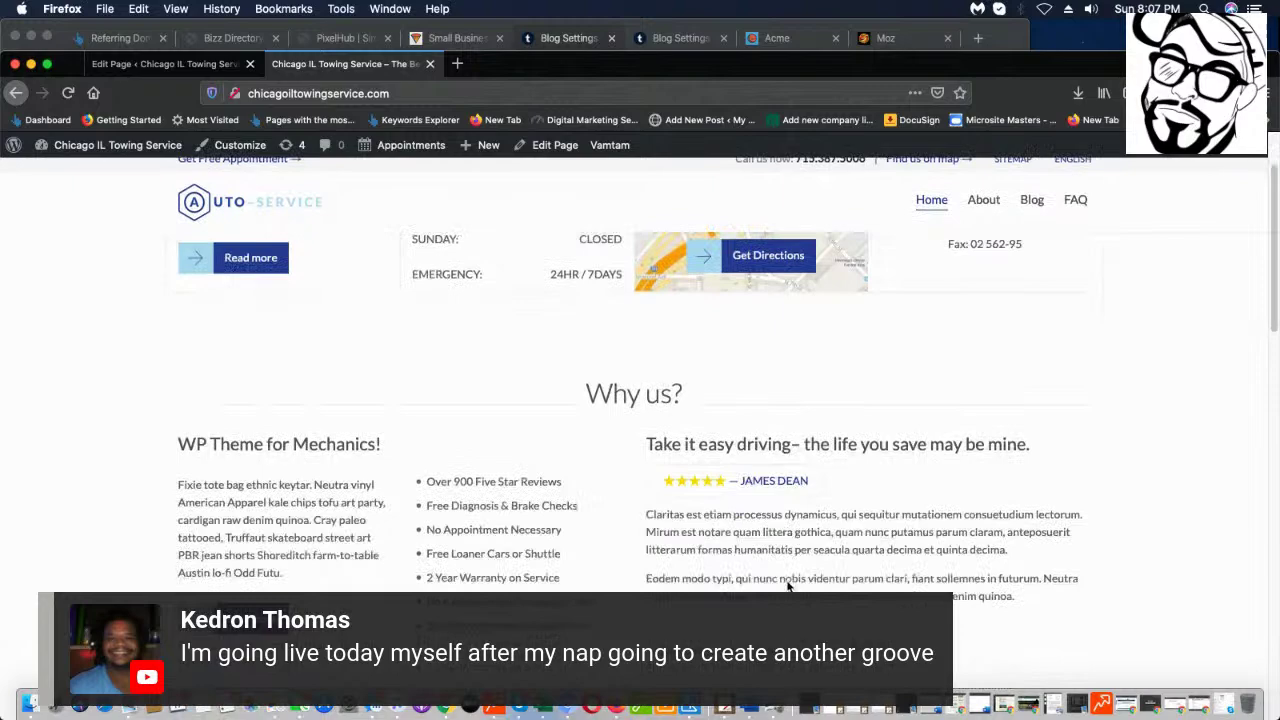
pyautogui.scroll(-8, 880, 557)
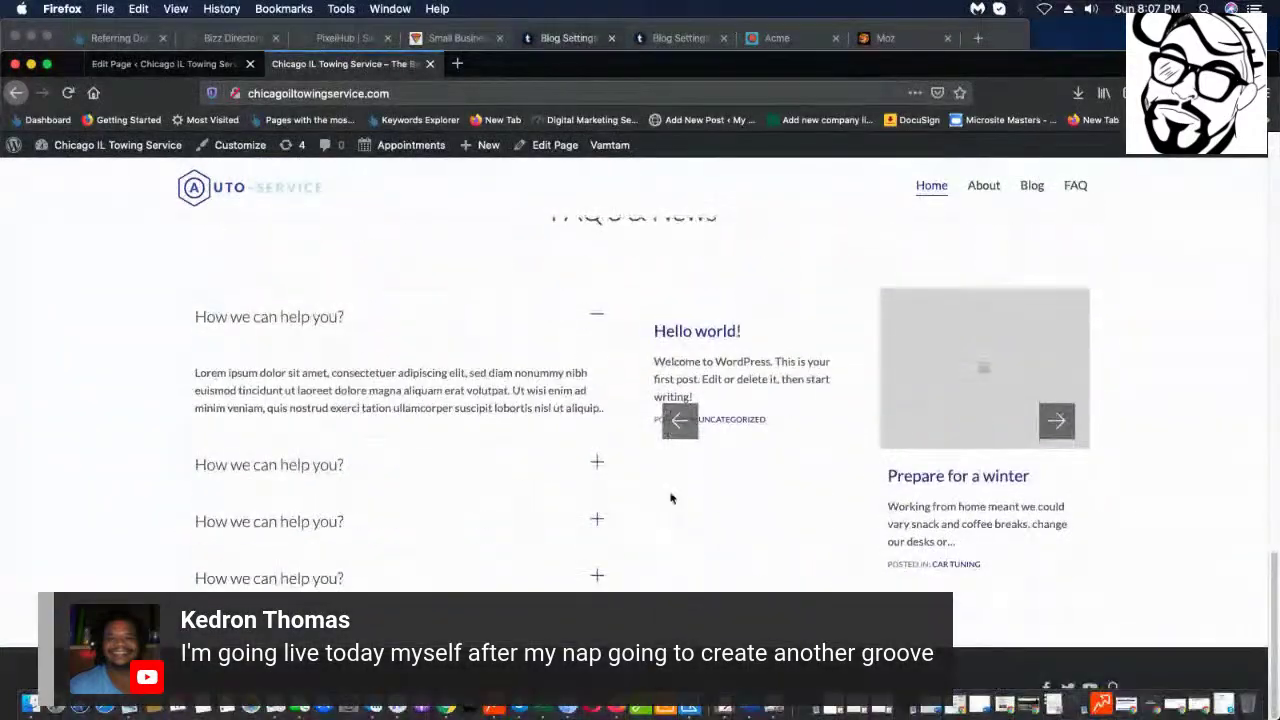
pyautogui.scroll(1, 449, 400)
pyautogui.scroll(-1, 440, 360)
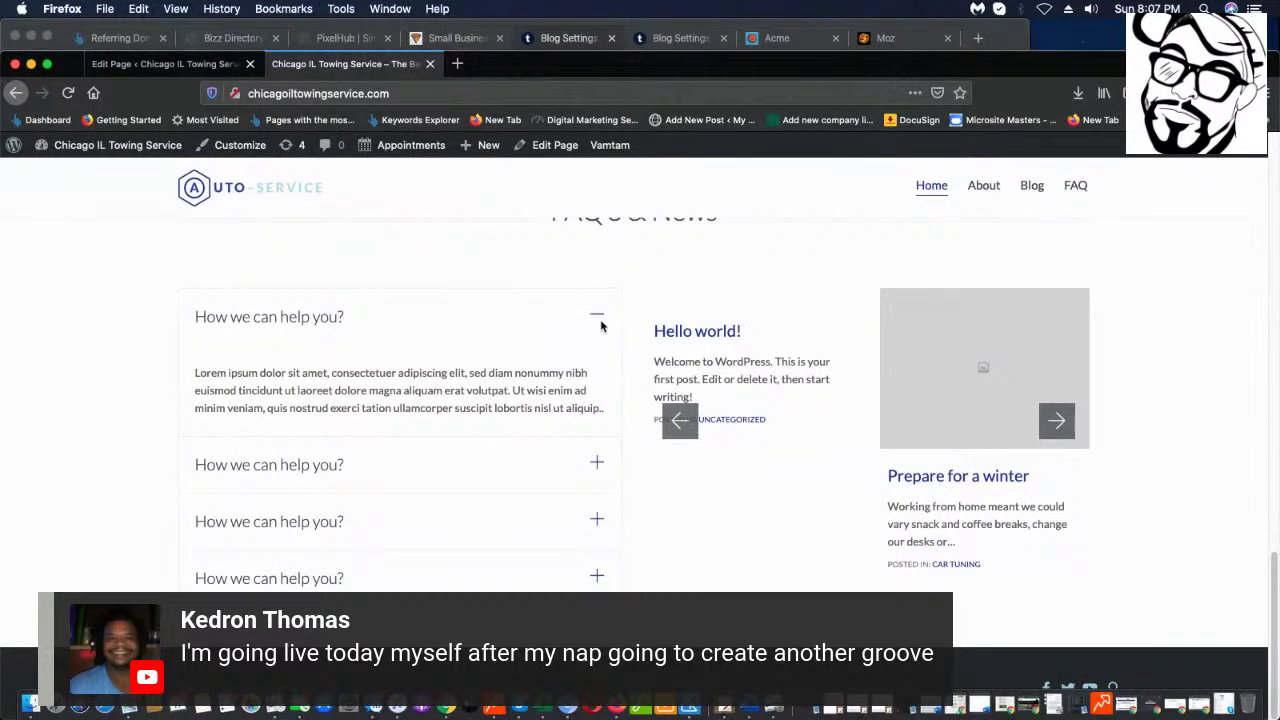
pyautogui.click(597, 460)
pyautogui.click(597, 521)
pyautogui.click(597, 566)
pyautogui.click(511, 429)
pyautogui.moveTo(397, 316); pyautogui.dragTo(242, 328)
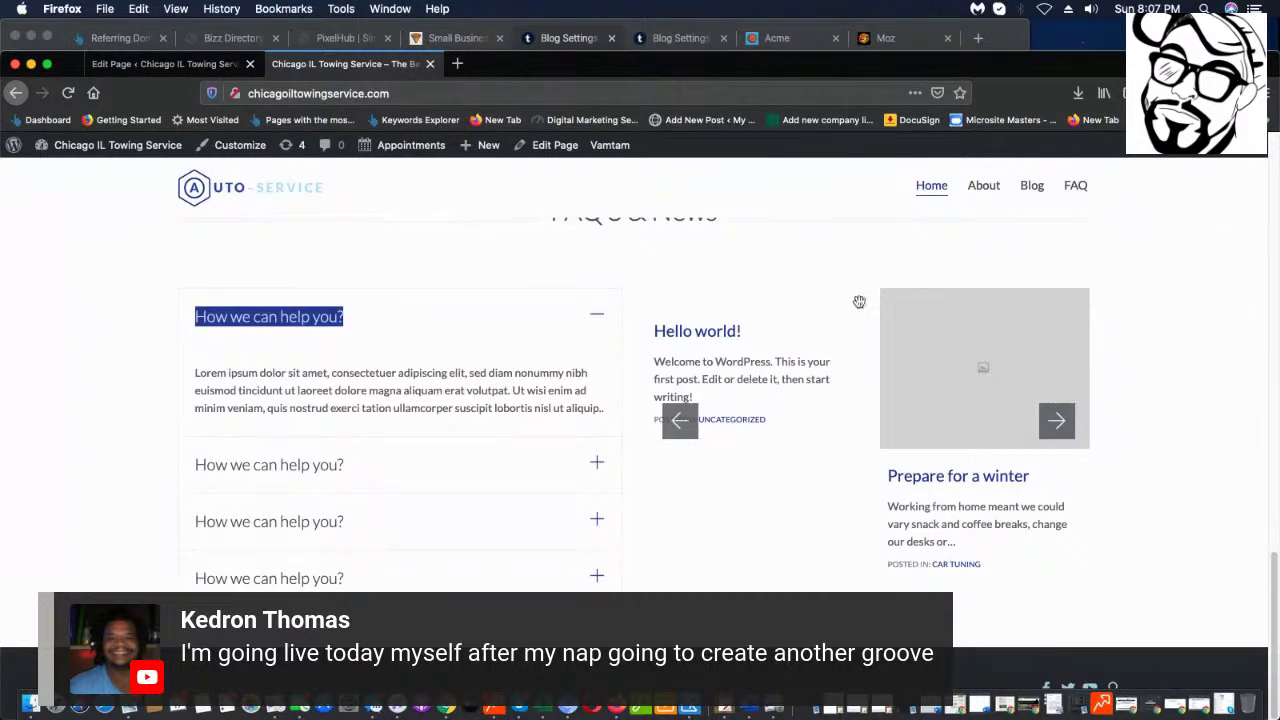
pyautogui.scroll(5, 800, 357)
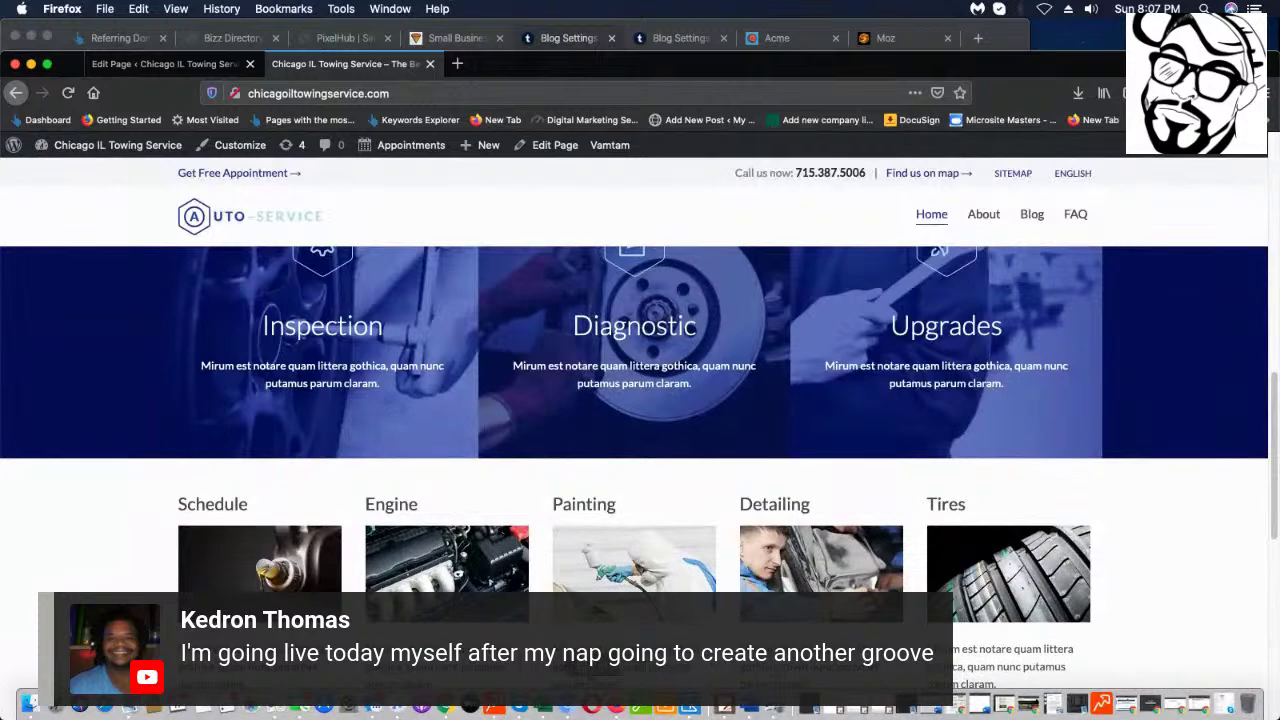
pyautogui.scroll(-5, 606, 323)
pyautogui.scroll(-1, 496, 290)
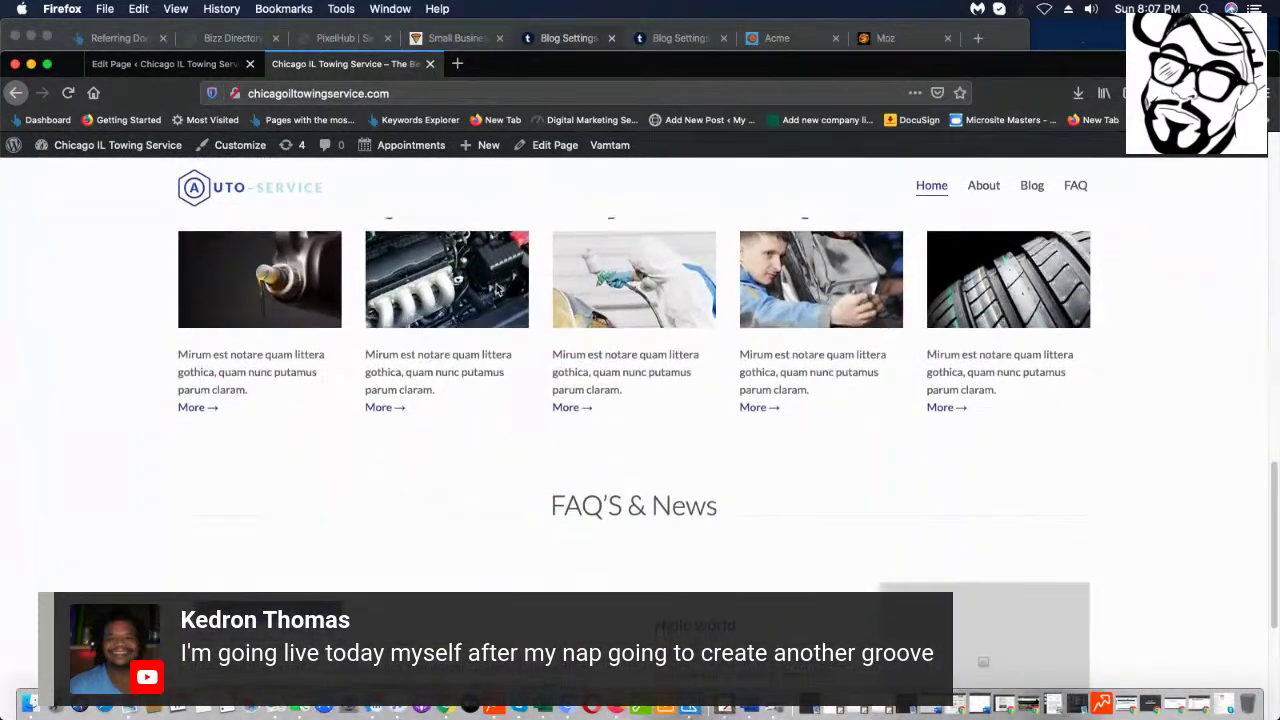
pyautogui.scroll(3, 495, 285)
pyautogui.scroll(-3, 495, 285)
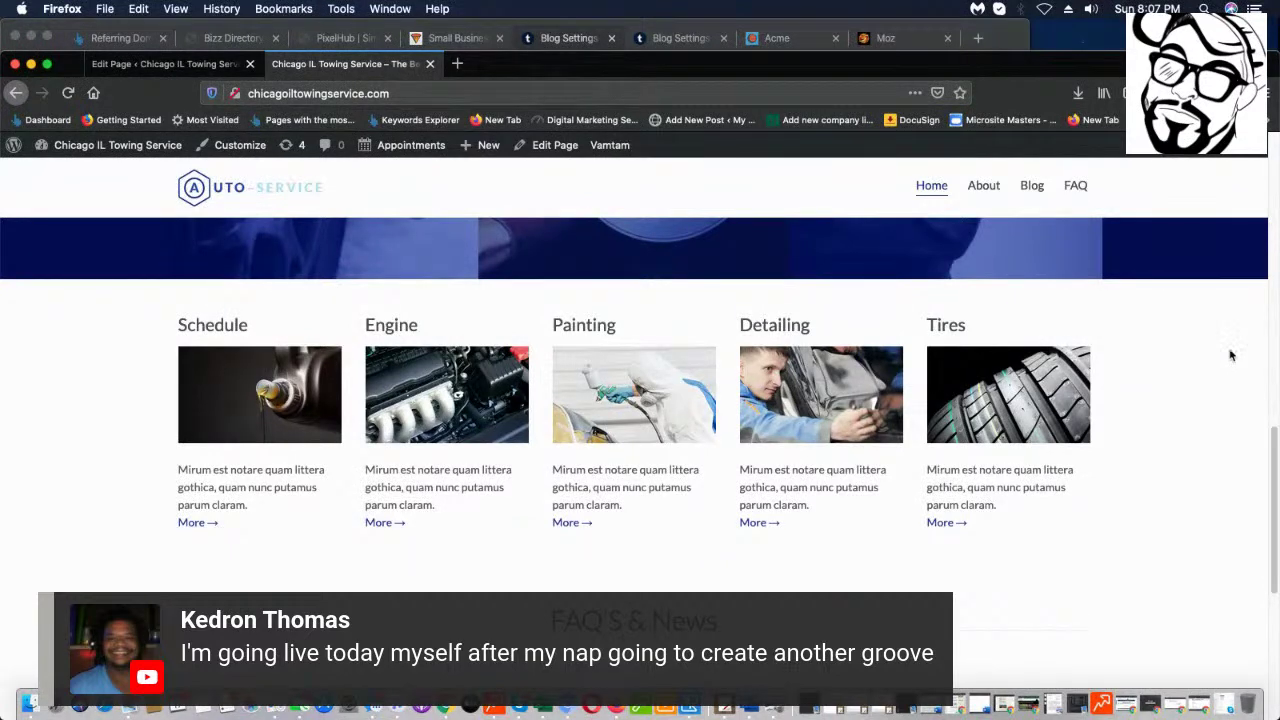
# - Search Google for 'towing chicago' in a new browser tab
pyautogui.click(457, 63)
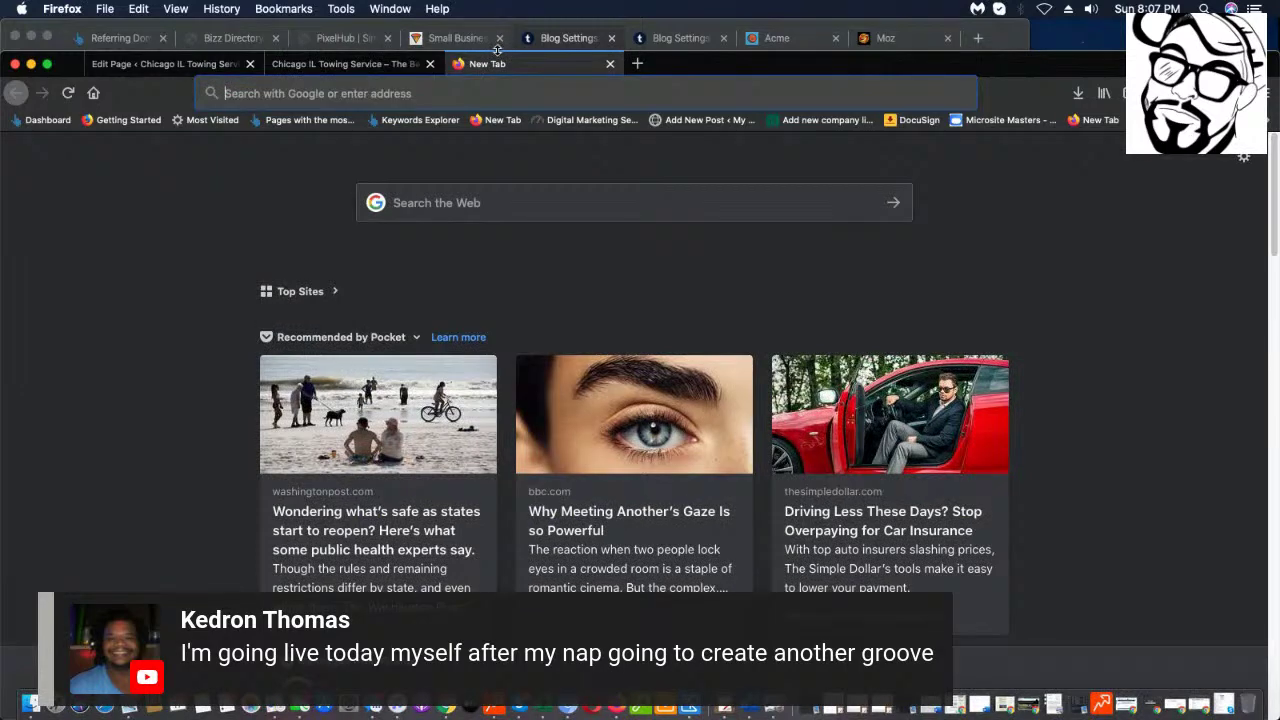
pyautogui.click(497, 211)
pyautogui.write('toei')
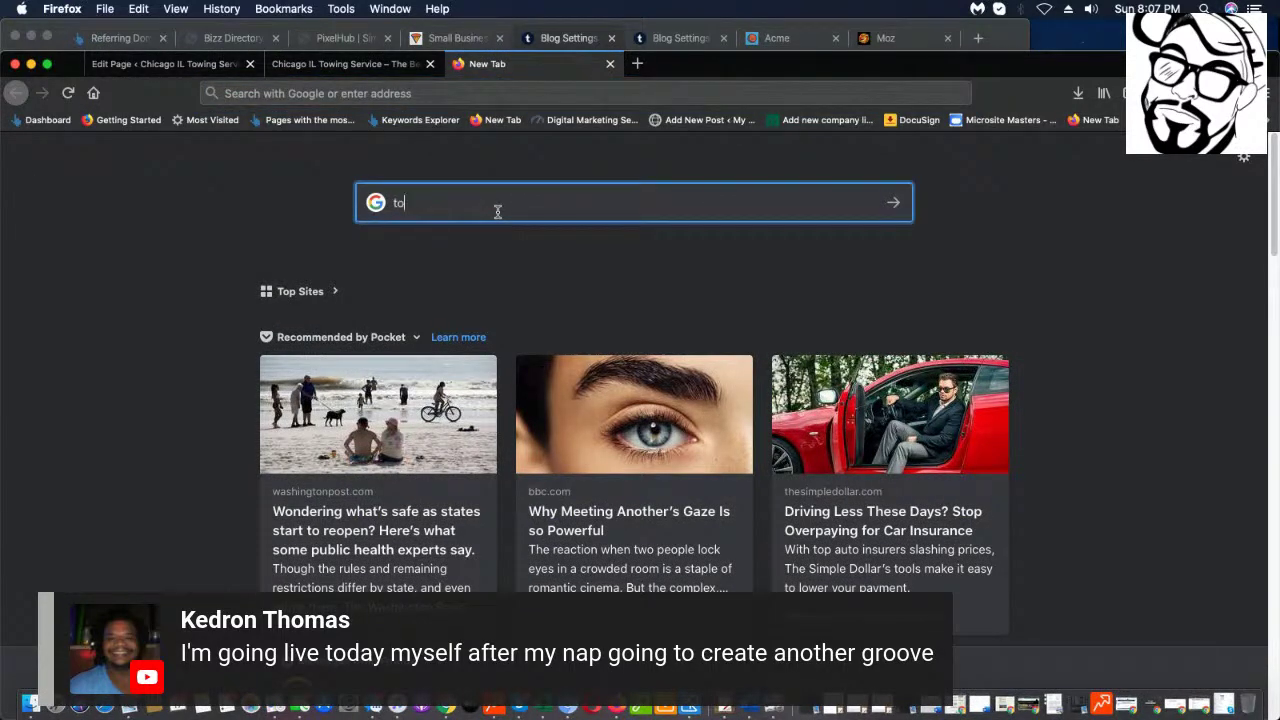
pyautogui.press('BackSpace')
pyautogui.press('BackSpace')
pyautogui.write('wing chicah')
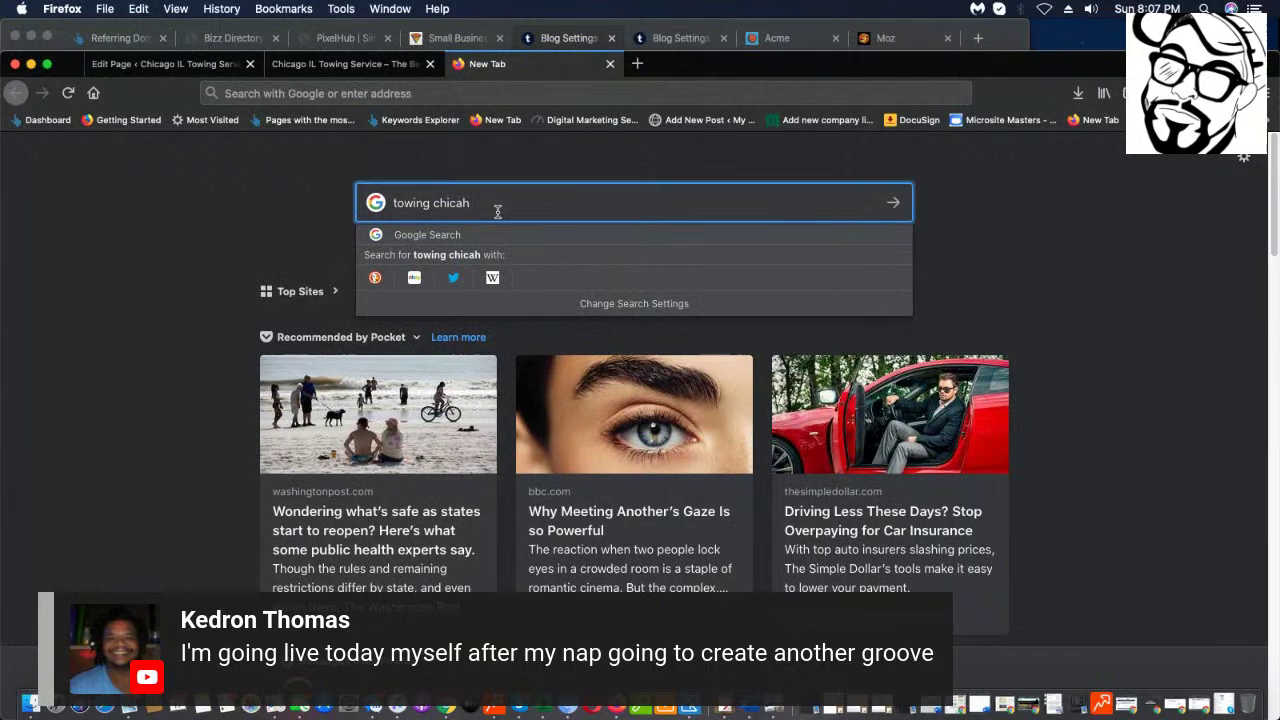
pyautogui.press('BackSpace')
pyautogui.write('d')
pyautogui.press('BackSpace')
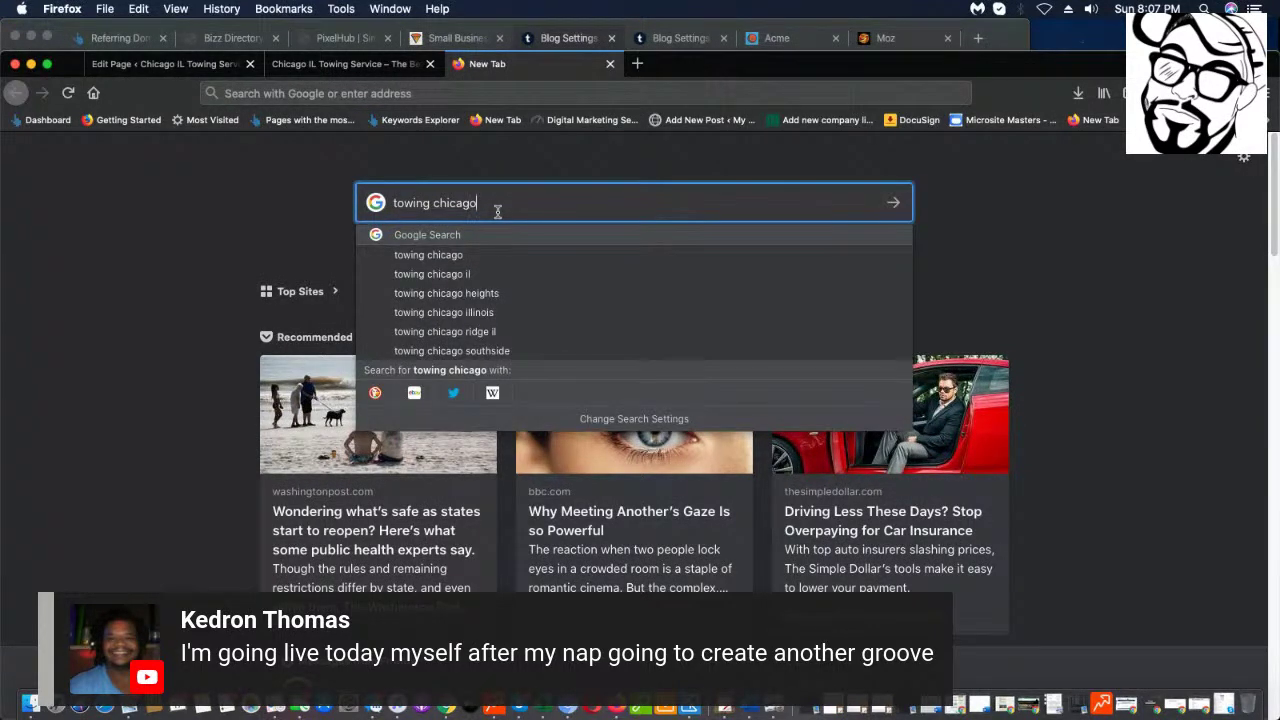
pyautogui.press('Return')
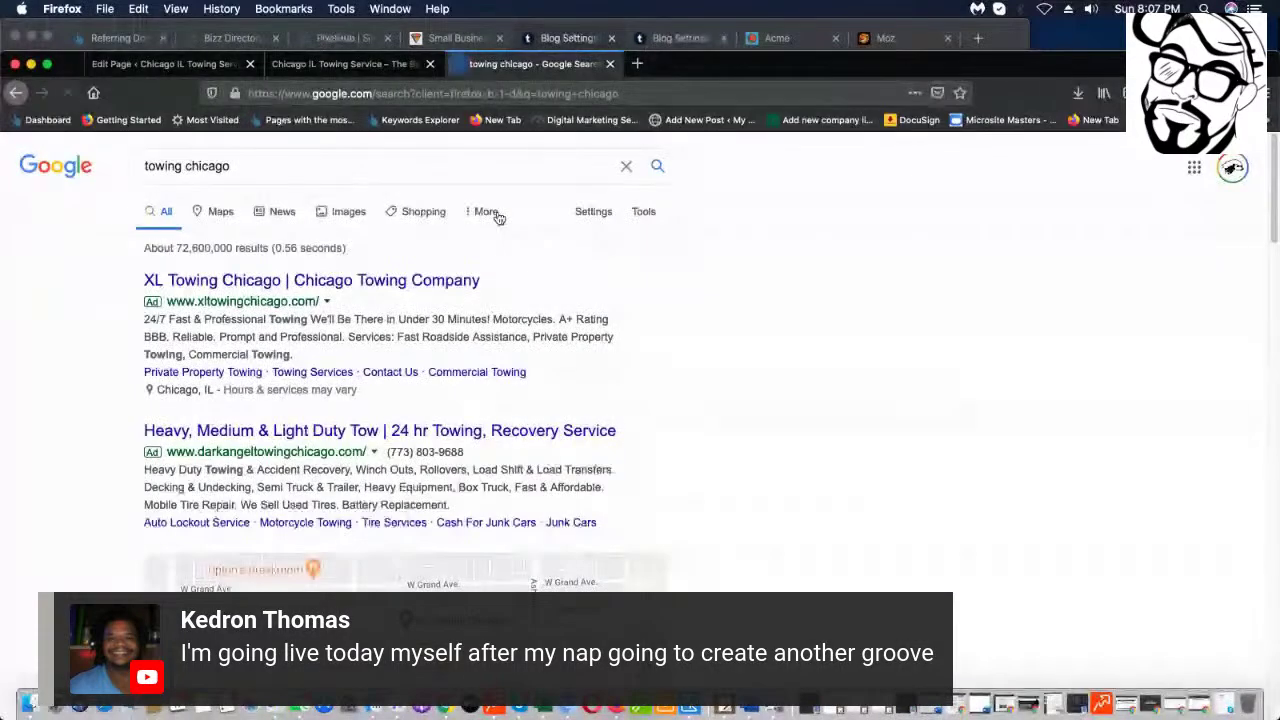
# - Scroll through the results, highlighting the local listings and the towingchicago.com entry
pyautogui.scroll(-15, 329, 570)
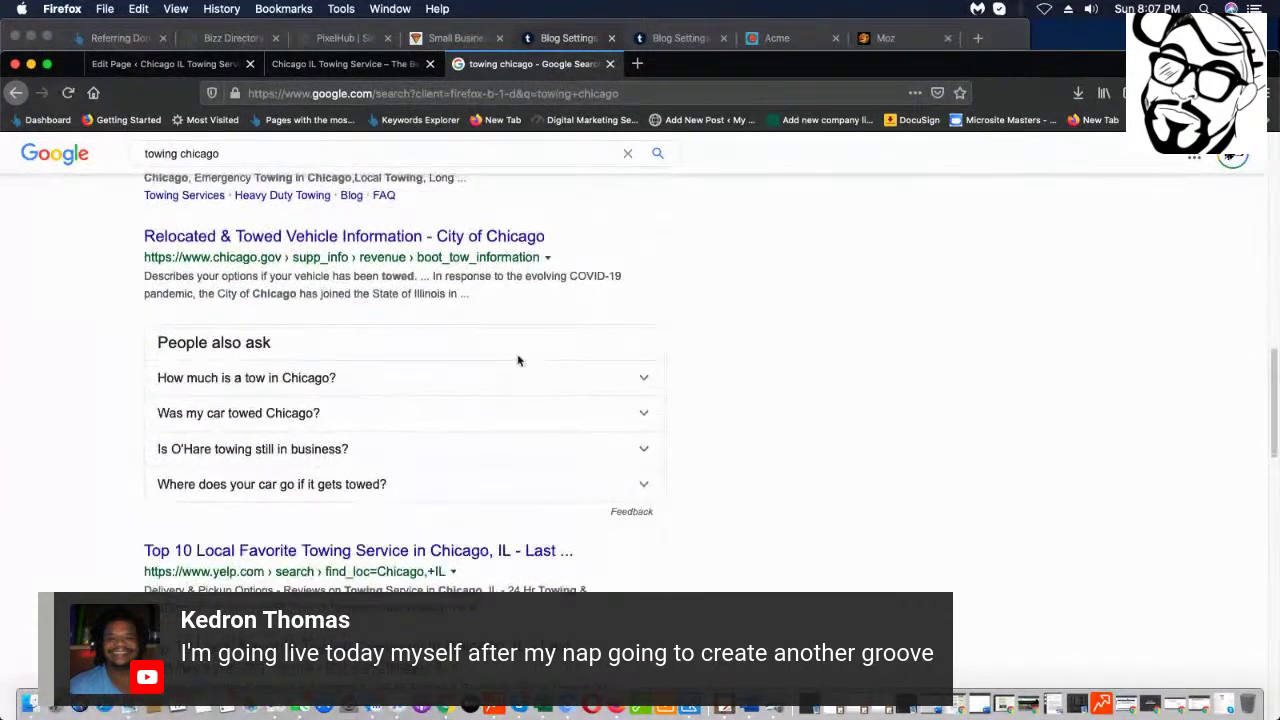
pyautogui.scroll(3, 300, 380)
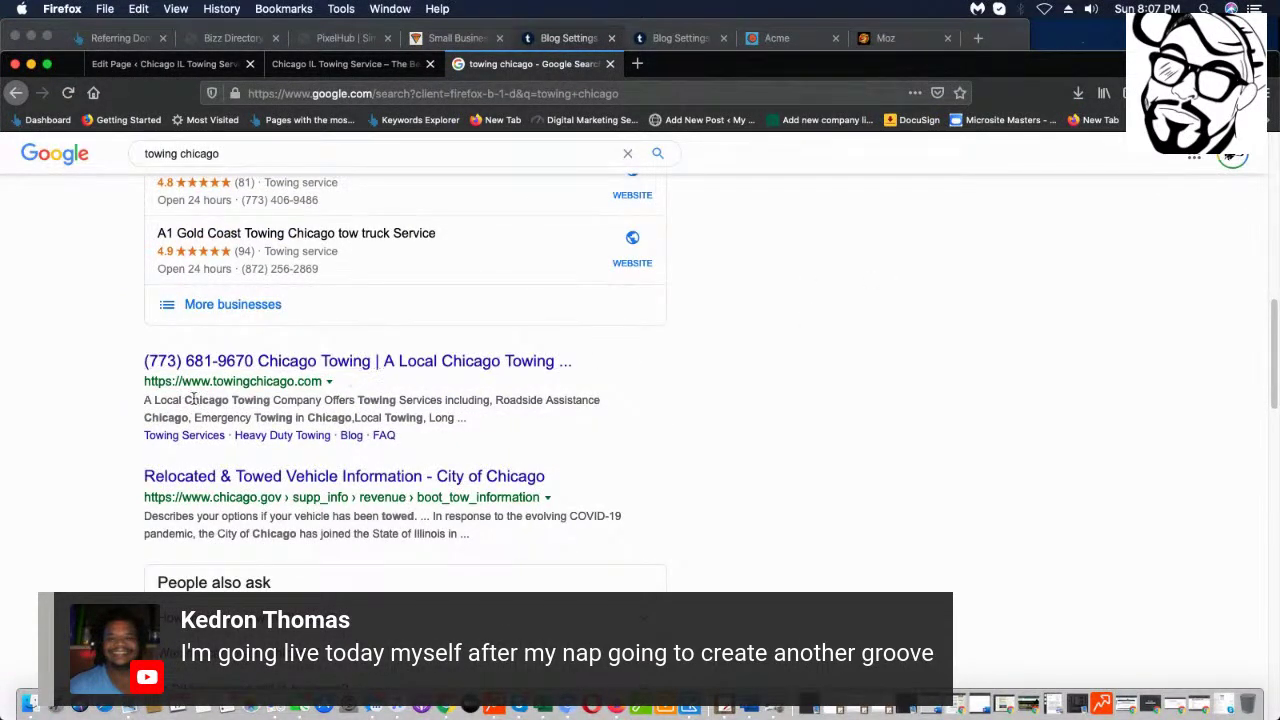
pyautogui.moveTo(143, 364); pyautogui.dragTo(593, 361)
pyautogui.moveTo(122, 374); pyautogui.dragTo(89, 363)
pyautogui.click(89, 366)
pyautogui.scroll(-1, 168, 366)
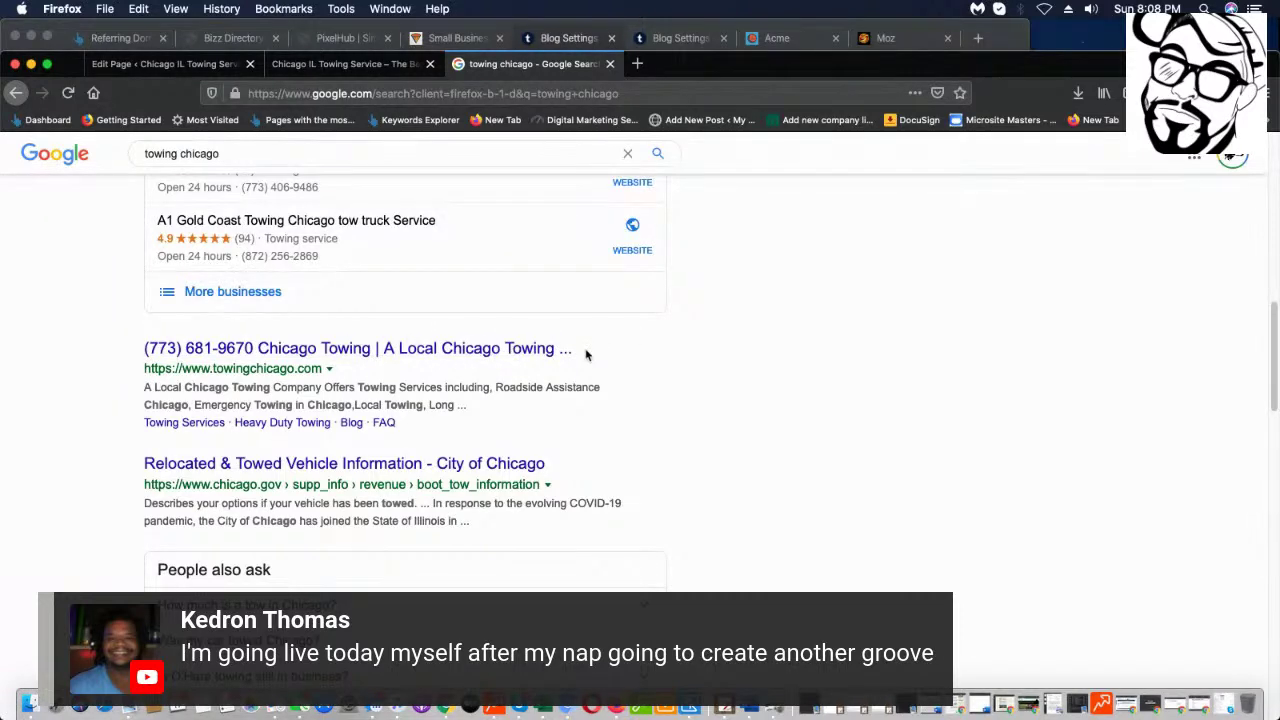
pyautogui.scroll(-5, 228, 359)
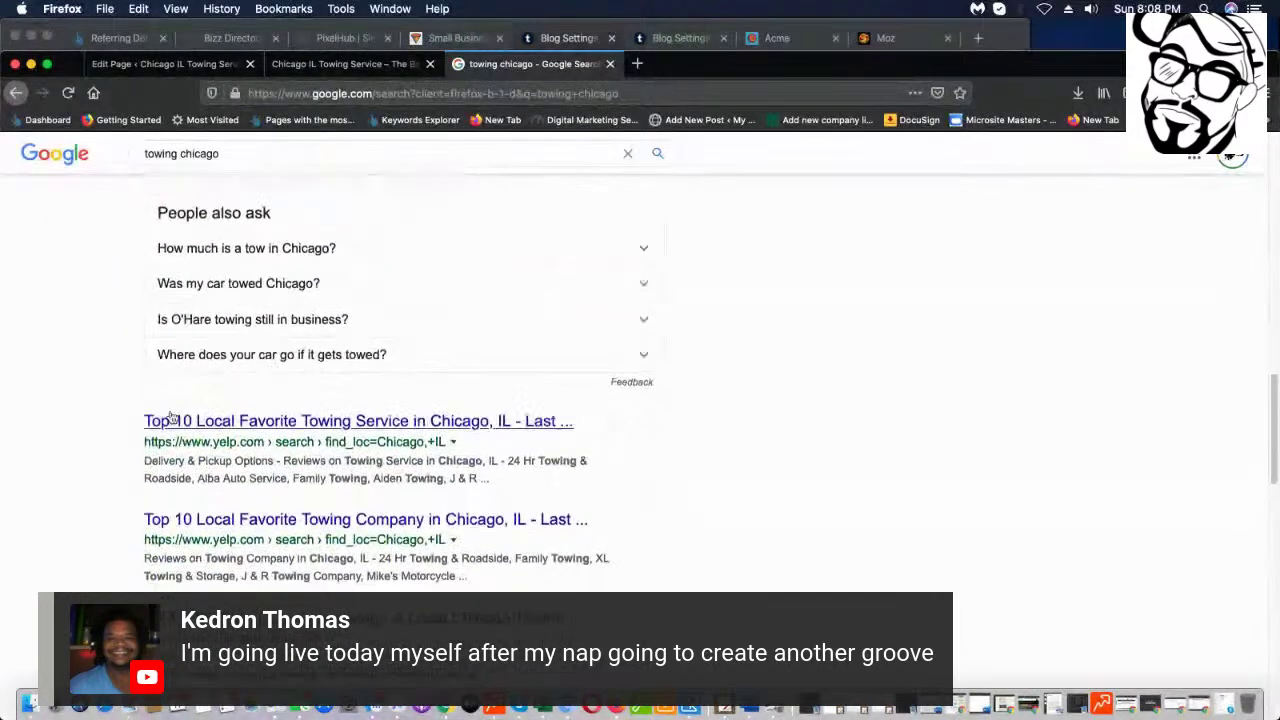
pyautogui.scroll(-3, 172, 418)
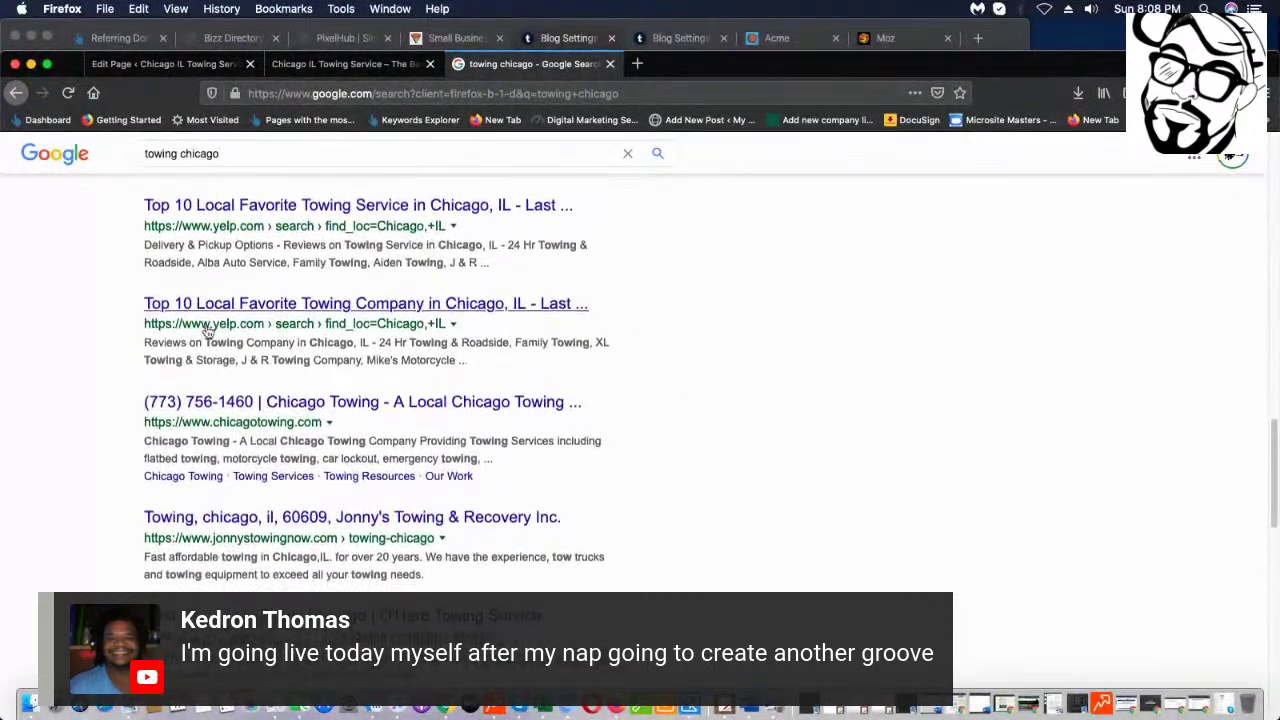
pyautogui.scroll(-1, 160, 345)
pyautogui.moveTo(128, 362); pyautogui.dragTo(597, 352)
pyautogui.scroll(2, 598, 357)
pyautogui.scroll(6, 598, 357)
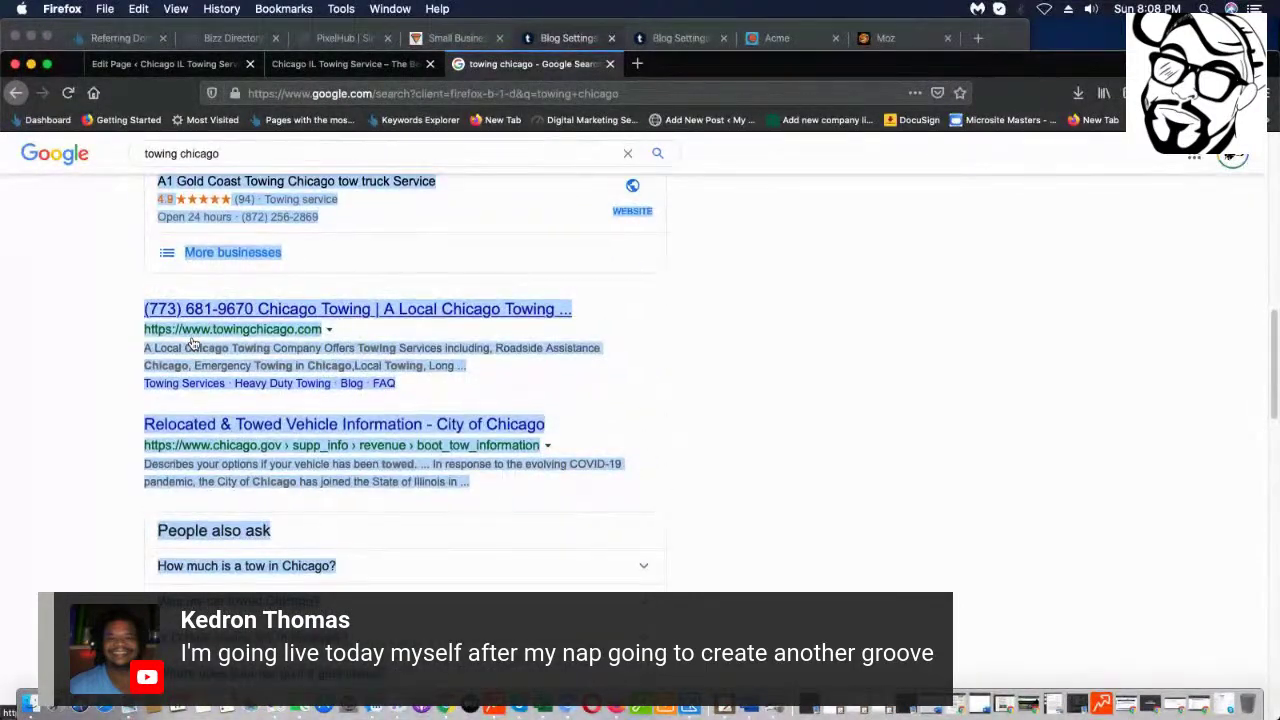
pyautogui.scroll(-6, 250, 343)
pyautogui.scroll(-2, 318, 344)
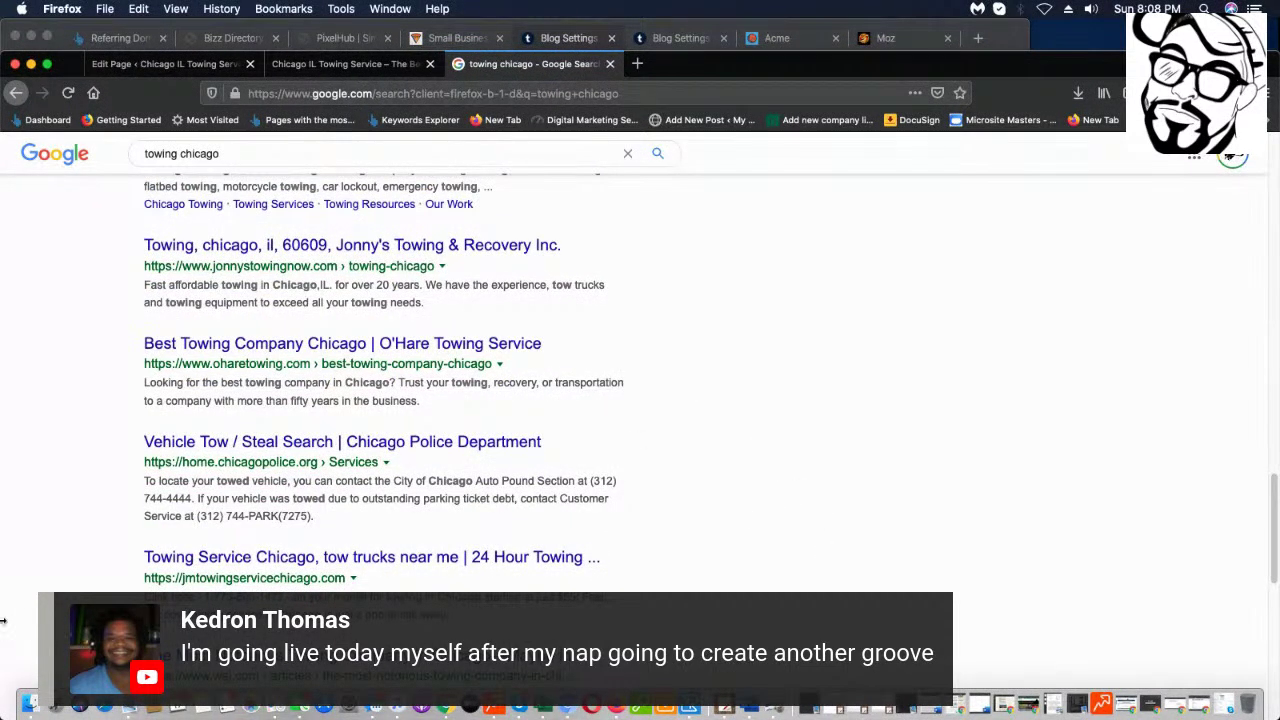
pyautogui.scroll(-1, 457, 486)
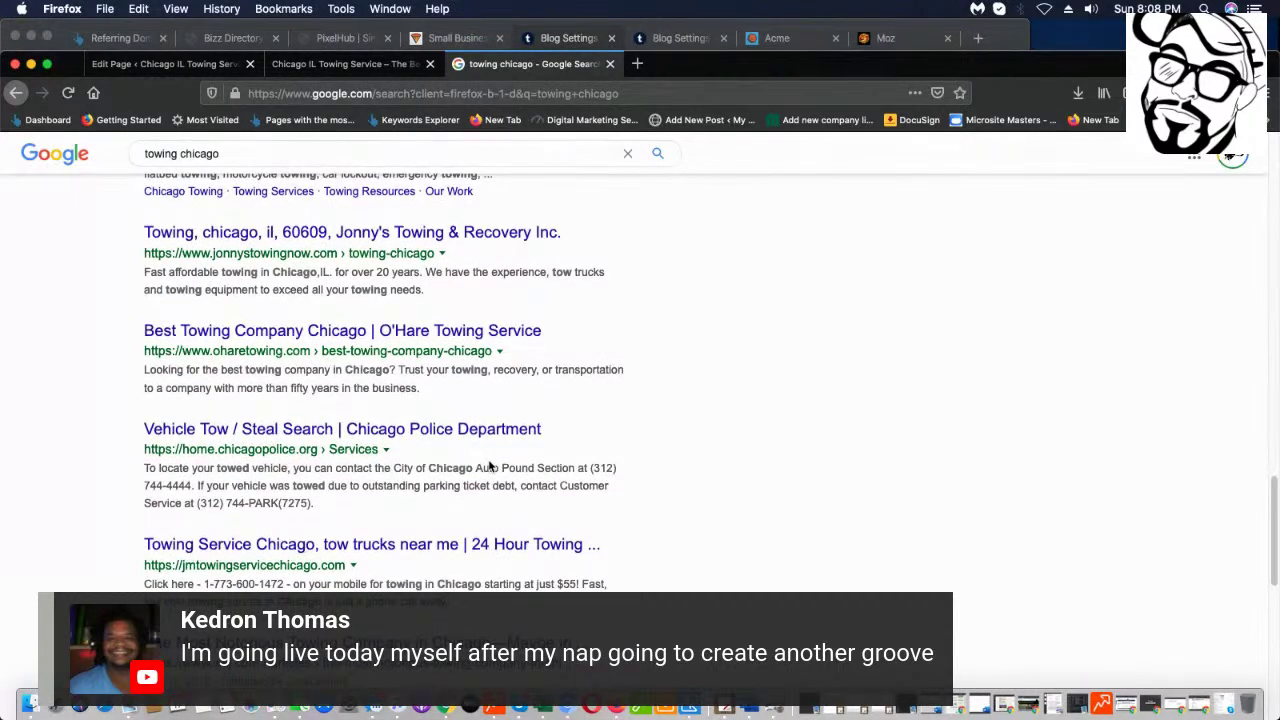
pyautogui.scroll(-2, 490, 466)
pyautogui.scroll(2, 520, 360)
pyautogui.scroll(10, 440, 360)
pyautogui.moveTo(502, 353); pyautogui.dragTo(342, 371)
pyautogui.scroll(-3, 355, 362)
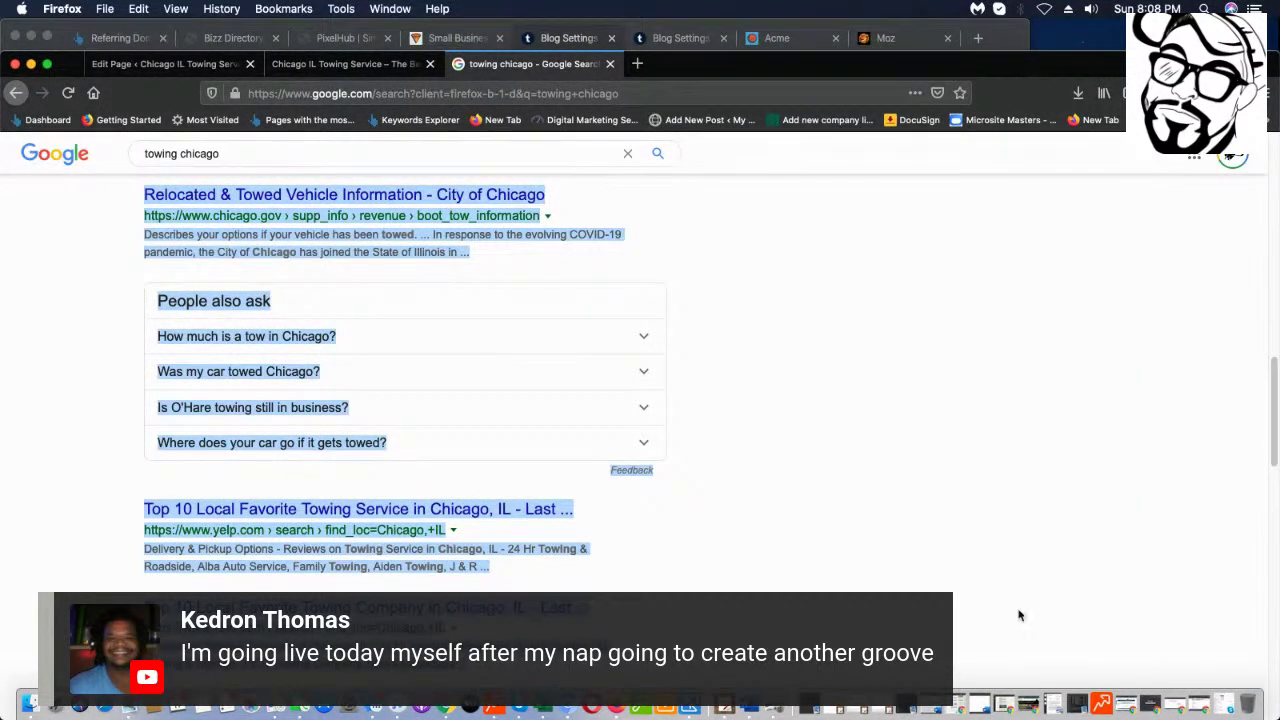
pyautogui.scroll(10, 323, 571)
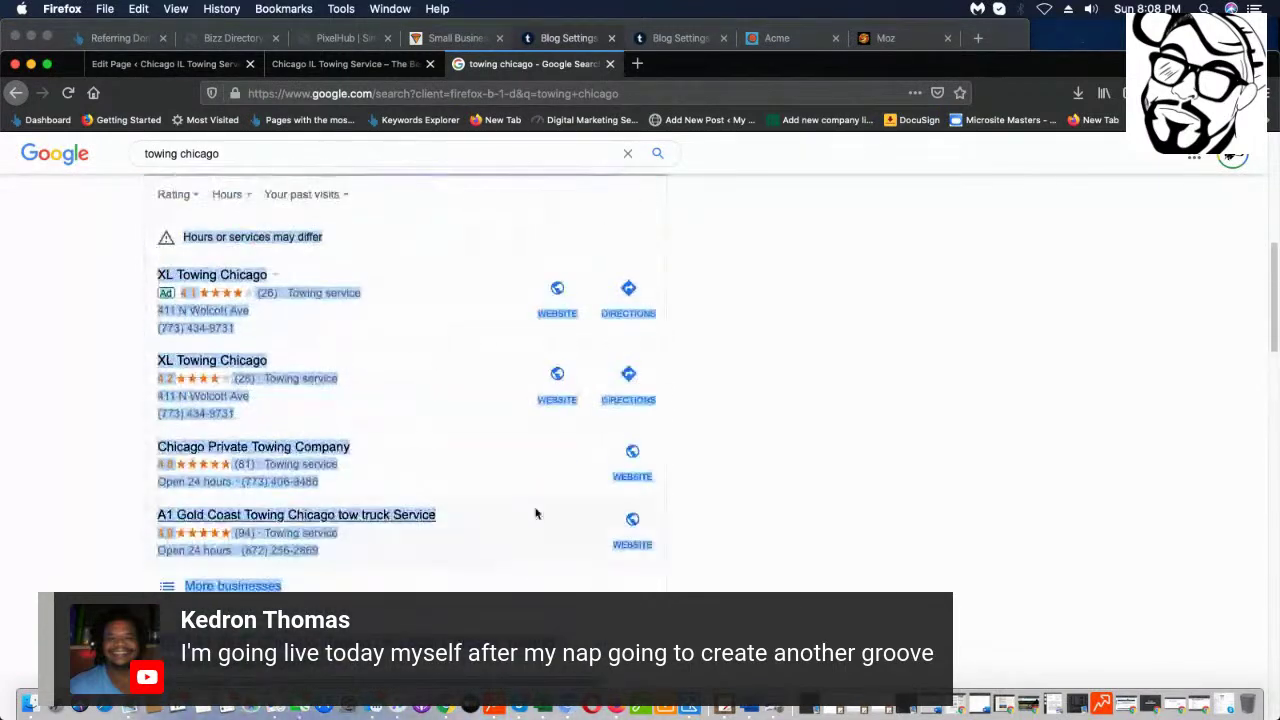
# - View the full list of local towing businesses, then return to the main results
pyautogui.click(664, 540)
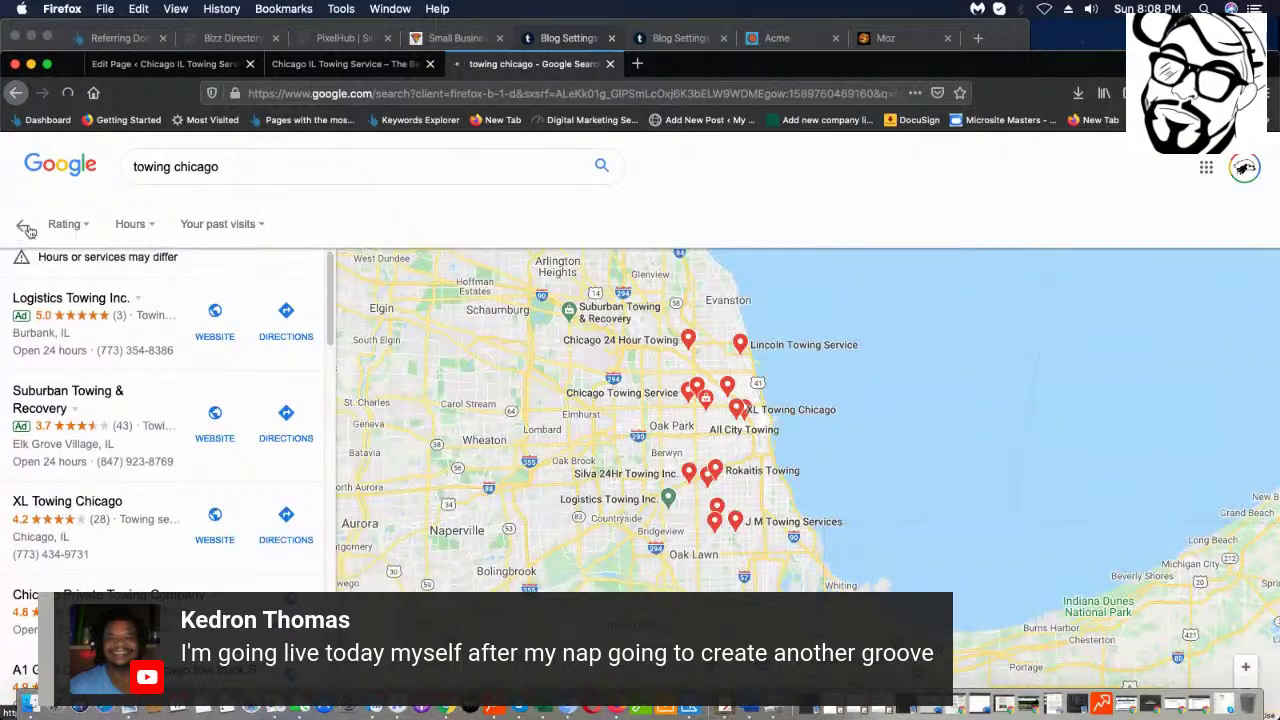
pyautogui.click(25, 229)
pyautogui.scroll(-5, 349, 480)
pyautogui.scroll(-15, 349, 483)
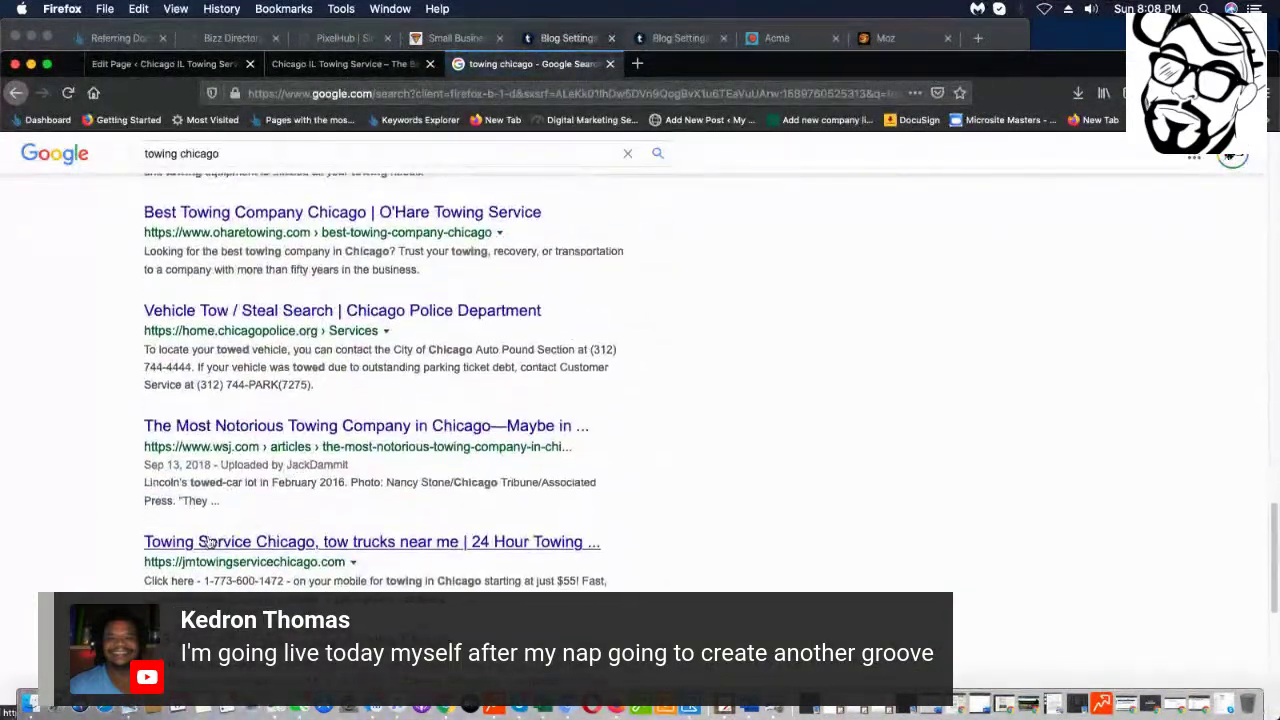
pyautogui.scroll(-2, 208, 550)
pyautogui.scroll(6, 208, 550)
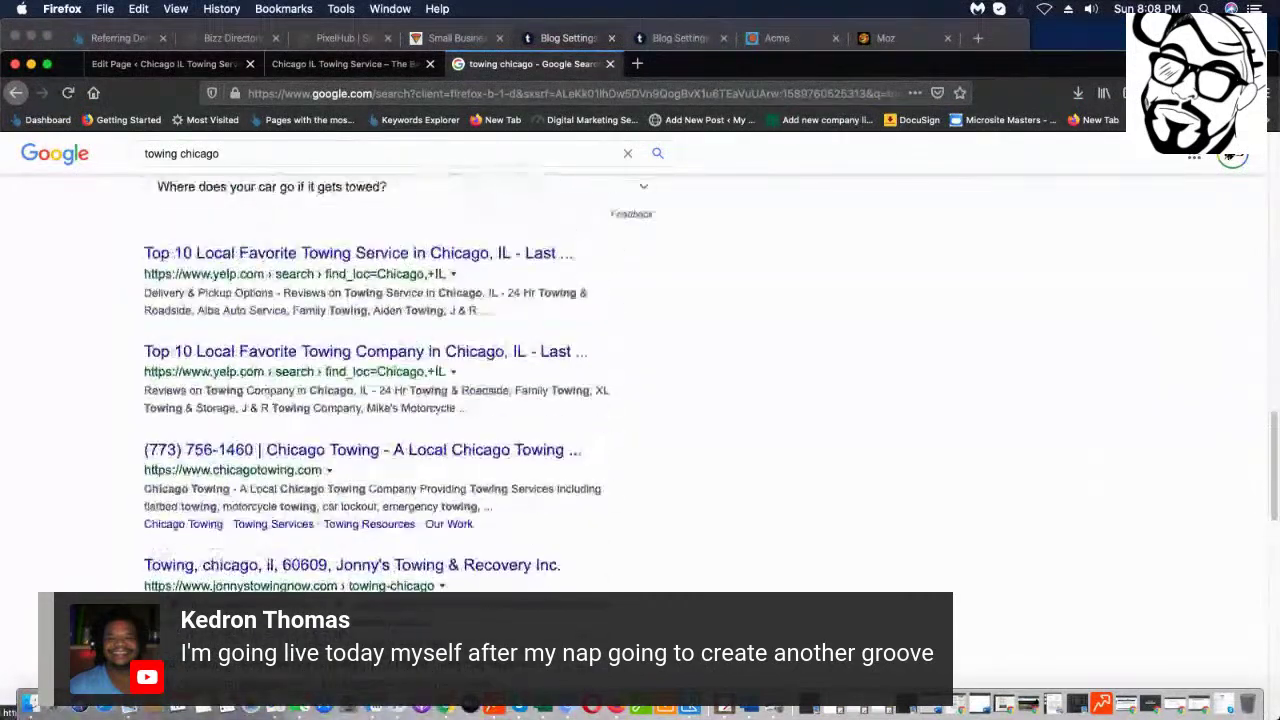
pyautogui.scroll(3, 245, 243)
pyautogui.scroll(1, 326, 226)
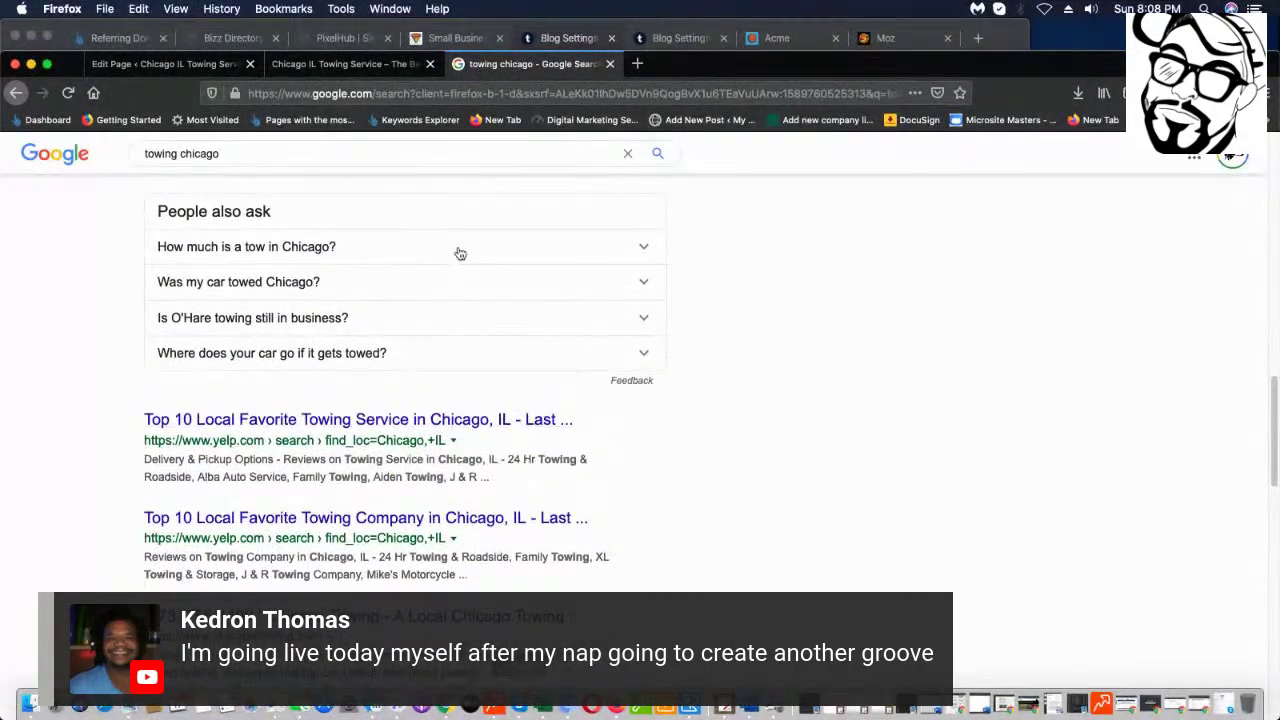
pyautogui.scroll(-1, 426, 166)
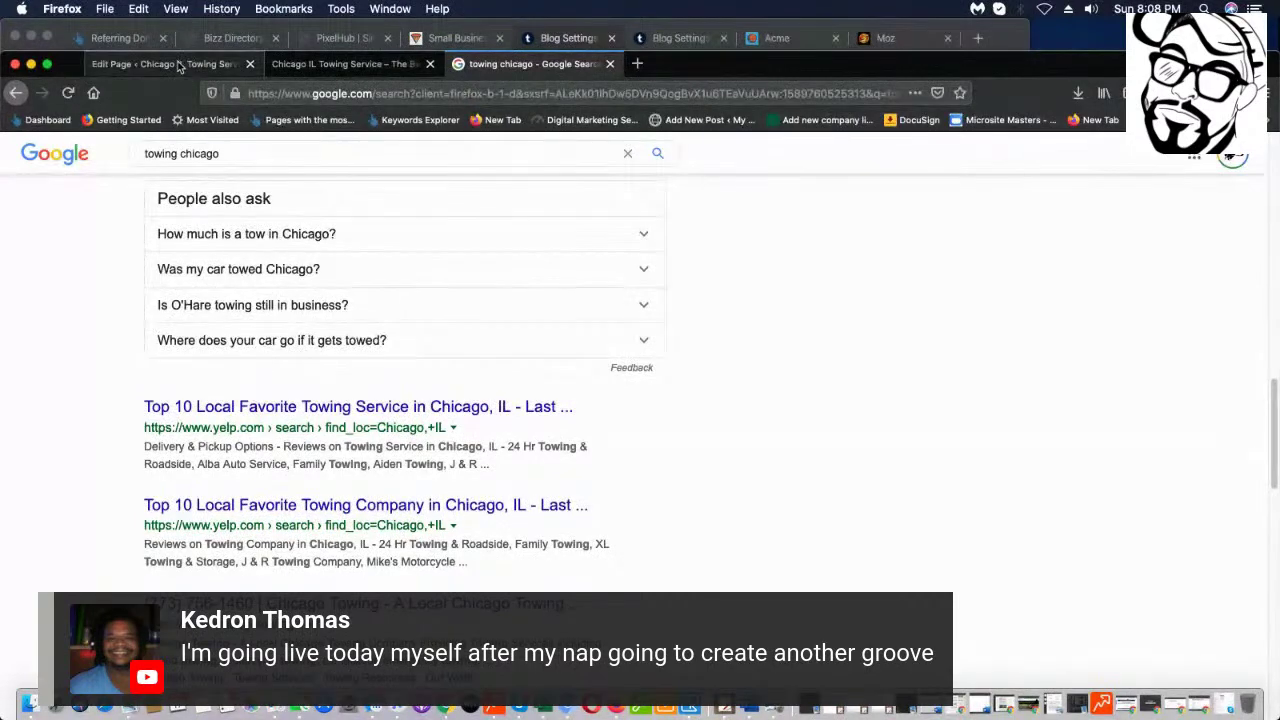
# - Check the live towing homepage, open WordPress's Add Plugins page, then return to the Google results
pyautogui.click(285, 67)
pyautogui.scroll(-5, 834, 386)
pyautogui.scroll(10, 63, 320)
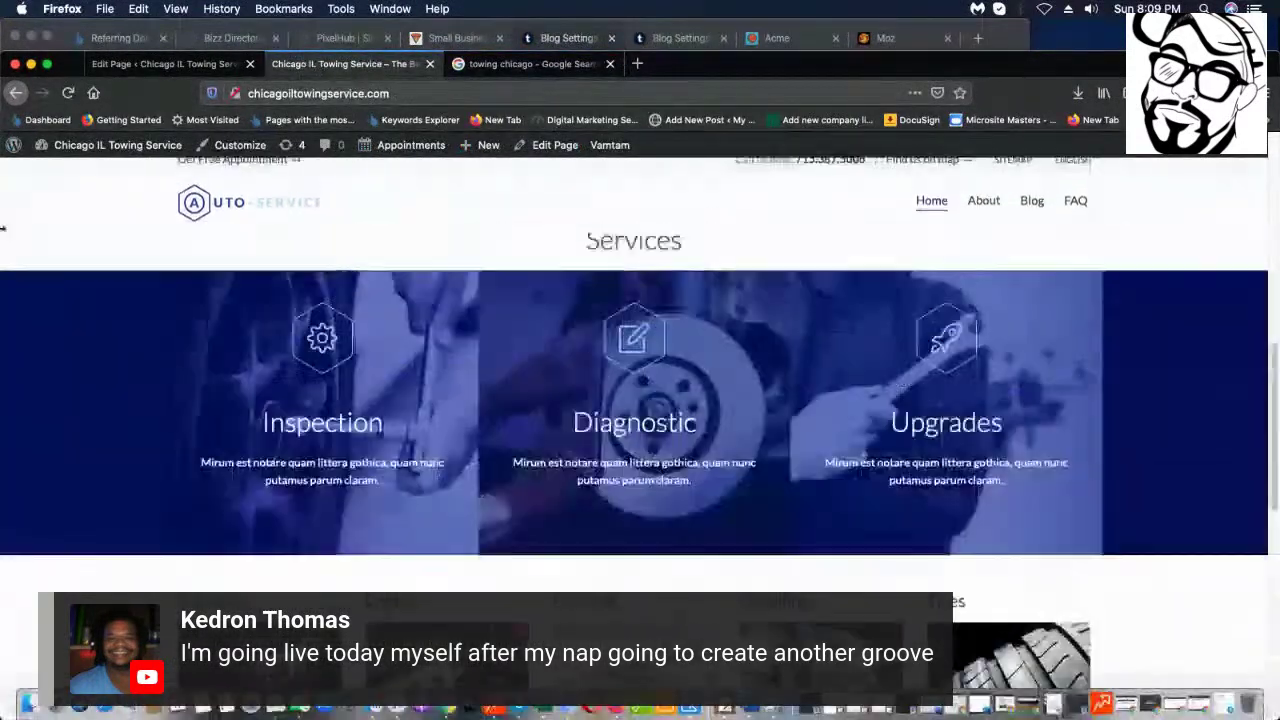
pyautogui.click(170, 64)
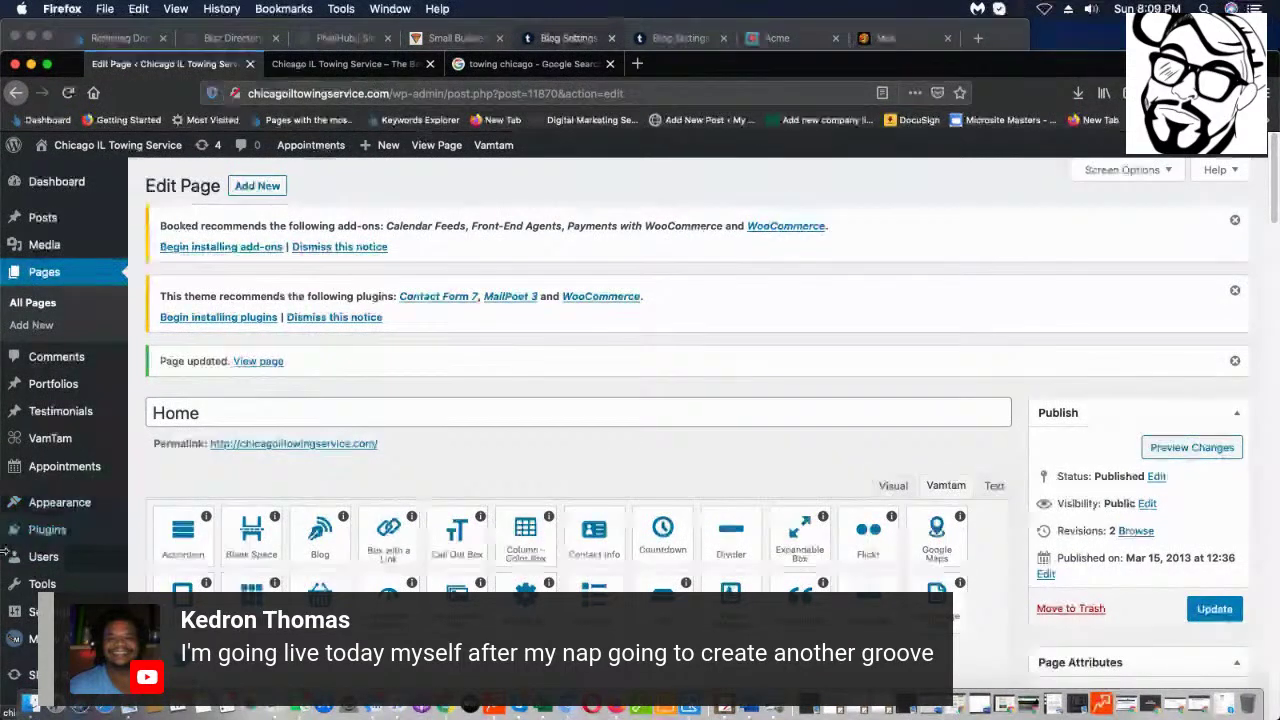
pyautogui.click(158, 556)
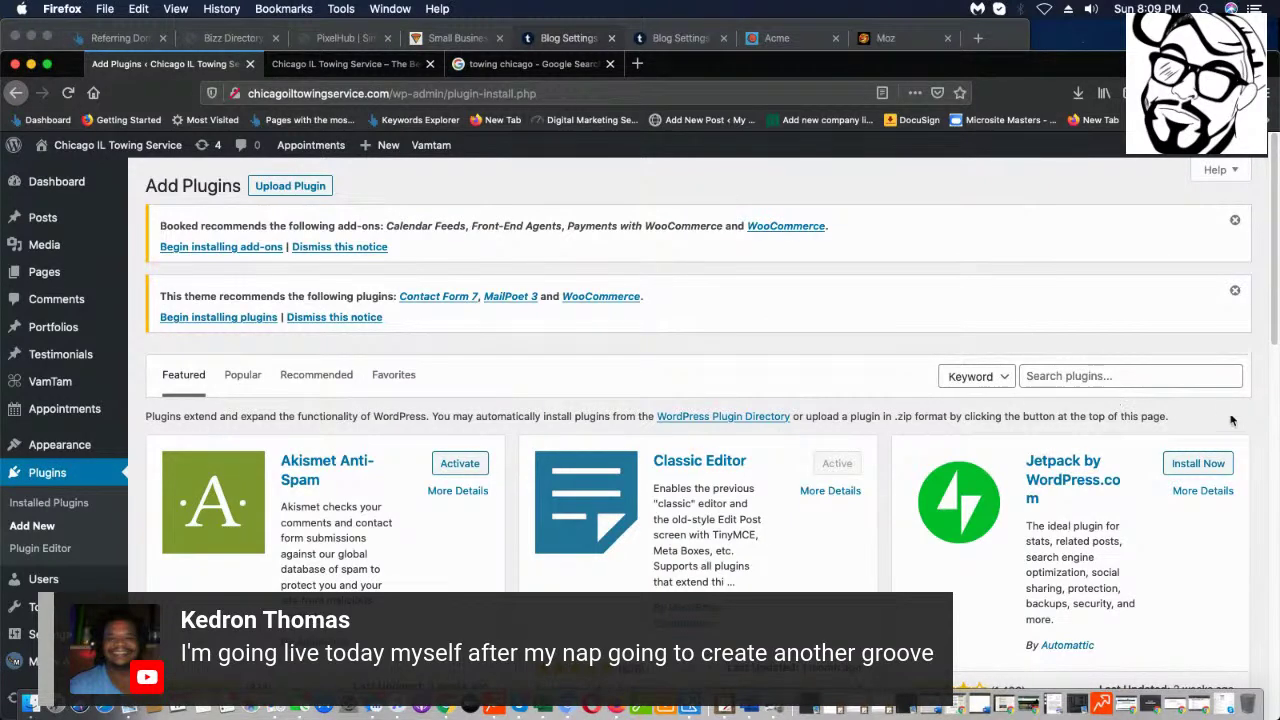
pyautogui.click(535, 63)
pyautogui.scroll(-3, 745, 450)
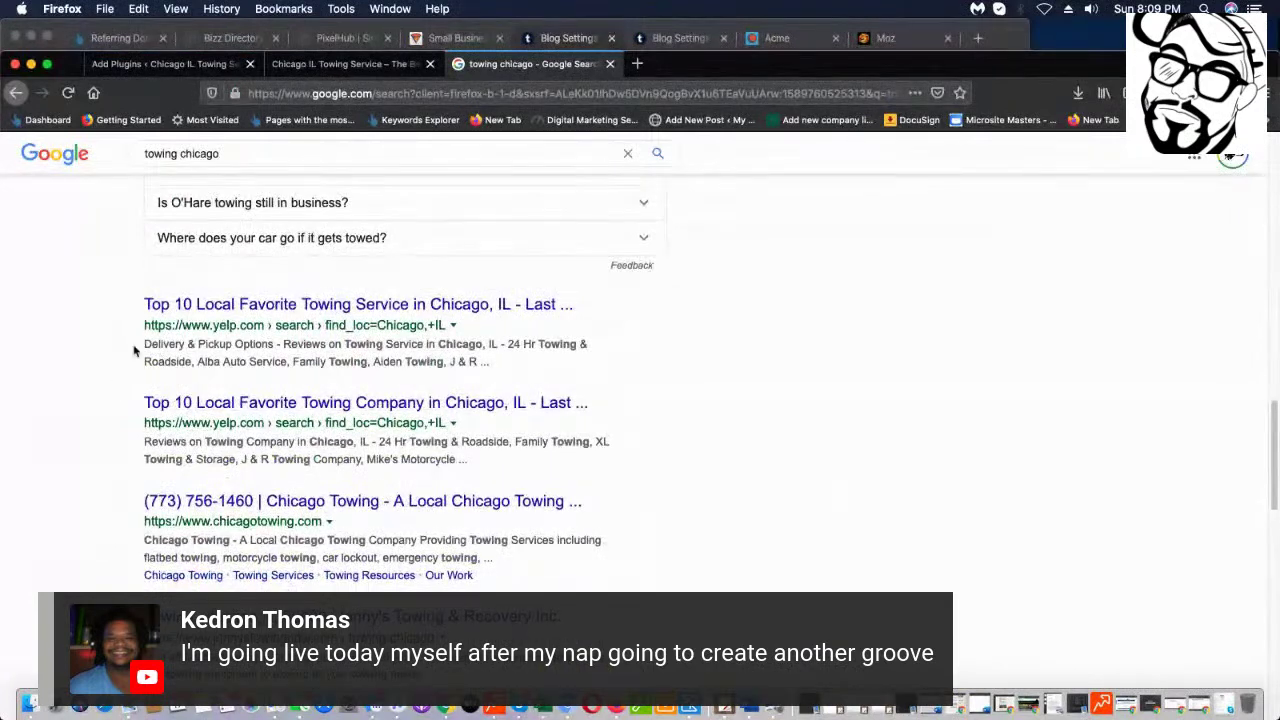
# - Review the Yelp and FAQ results, then open the JM 'Towing Service Chicago' listing
pyautogui.moveTo(135, 348); pyautogui.dragTo(214, 358)
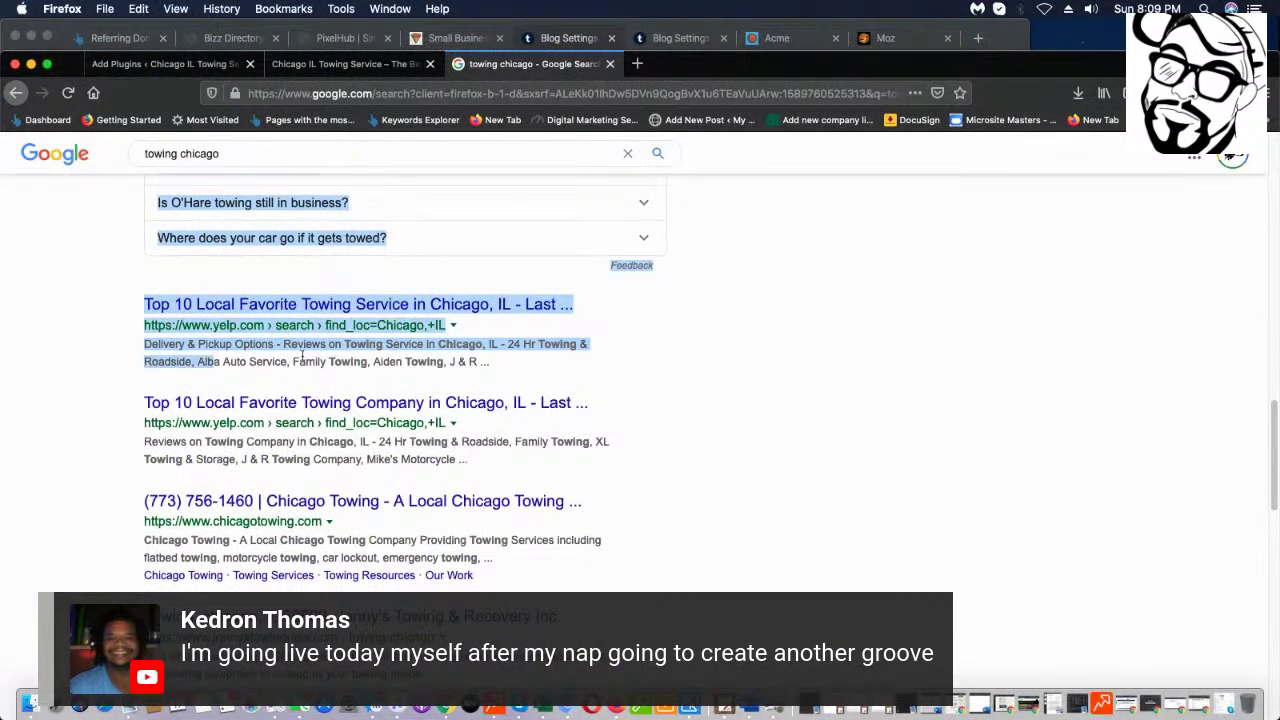
pyautogui.click(681, 345)
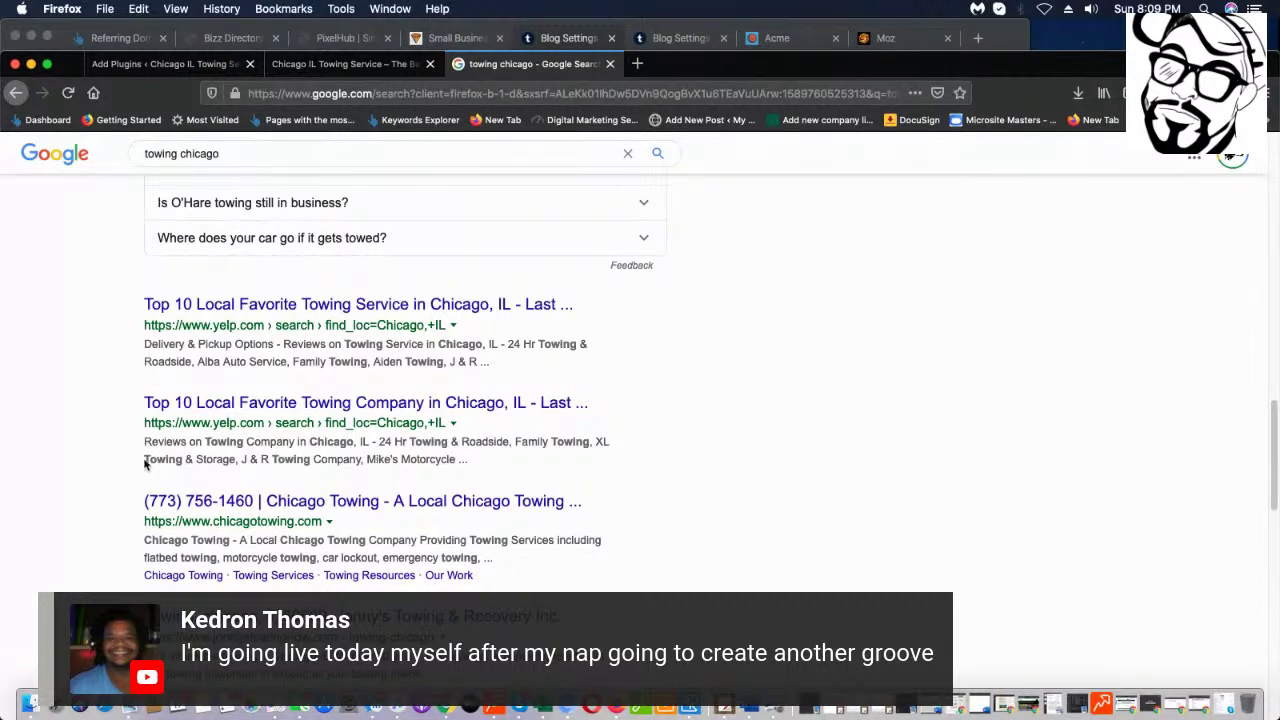
pyautogui.scroll(-2, 130, 420)
pyautogui.scroll(2, 210, 410)
pyautogui.scroll(-2, 197, 184)
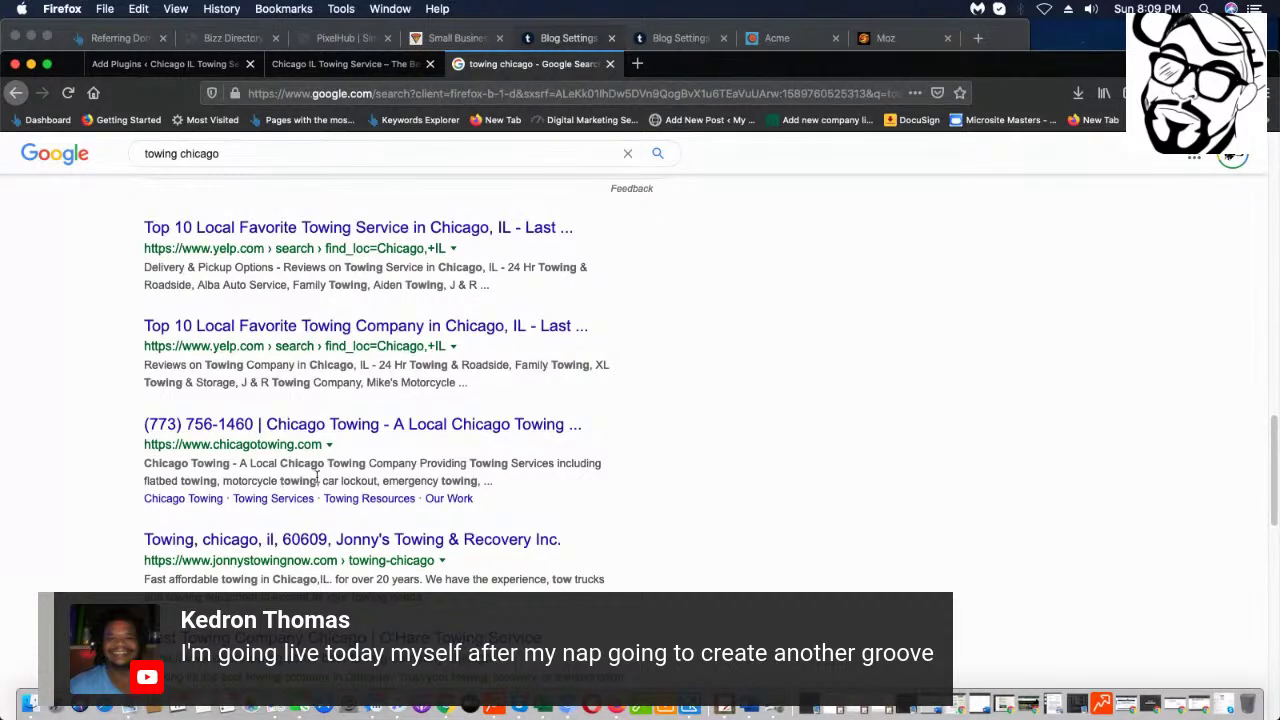
pyautogui.scroll(-5, 170, 540)
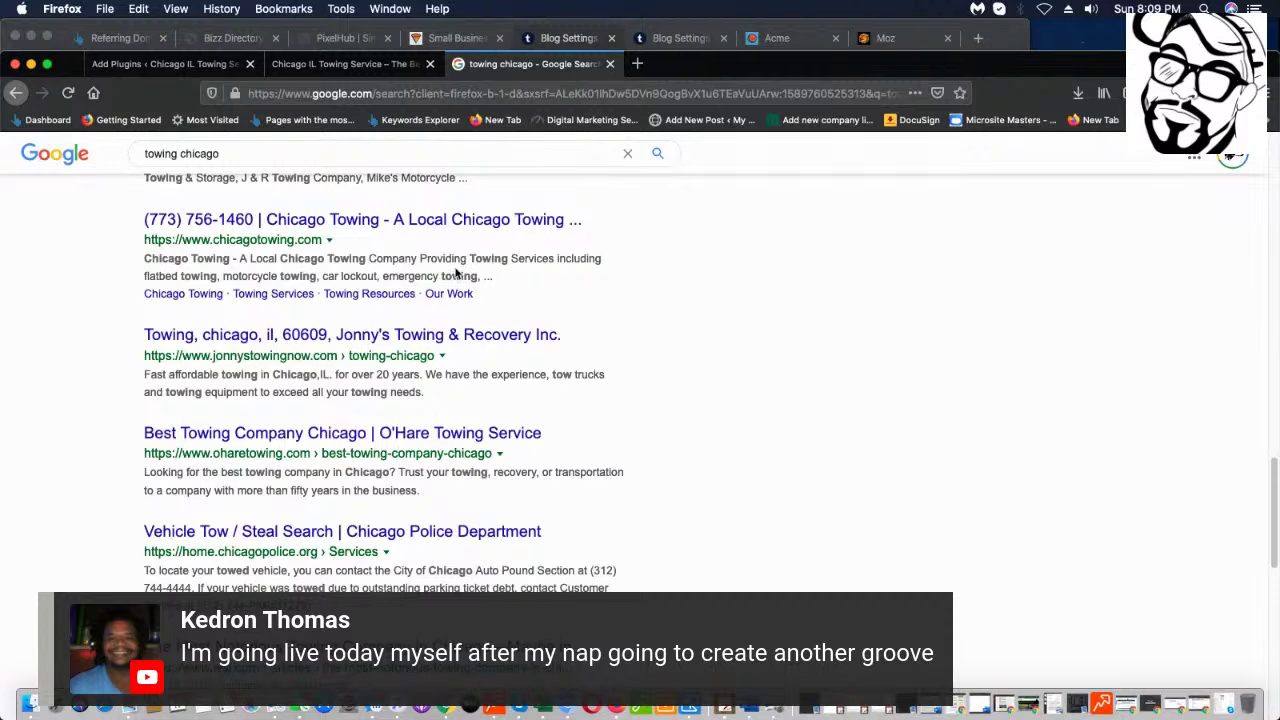
pyautogui.scroll(-7, 420, 380)
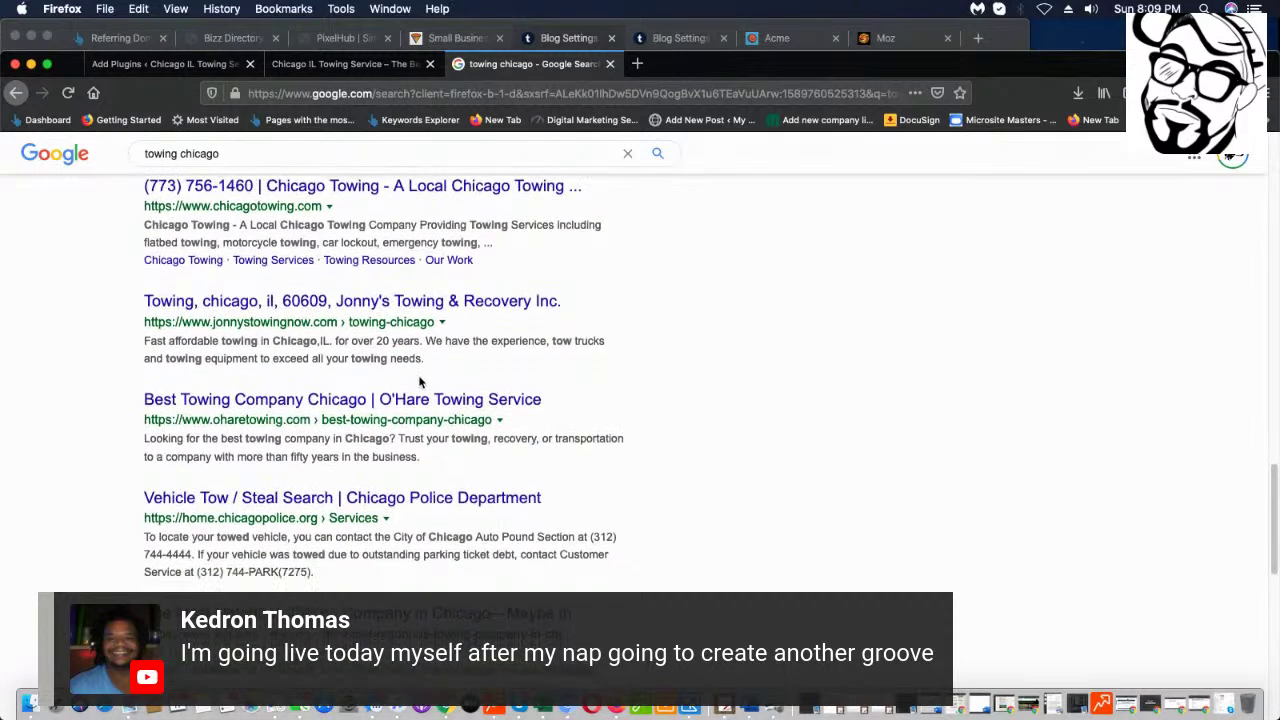
pyautogui.scroll(-3, 147, 458)
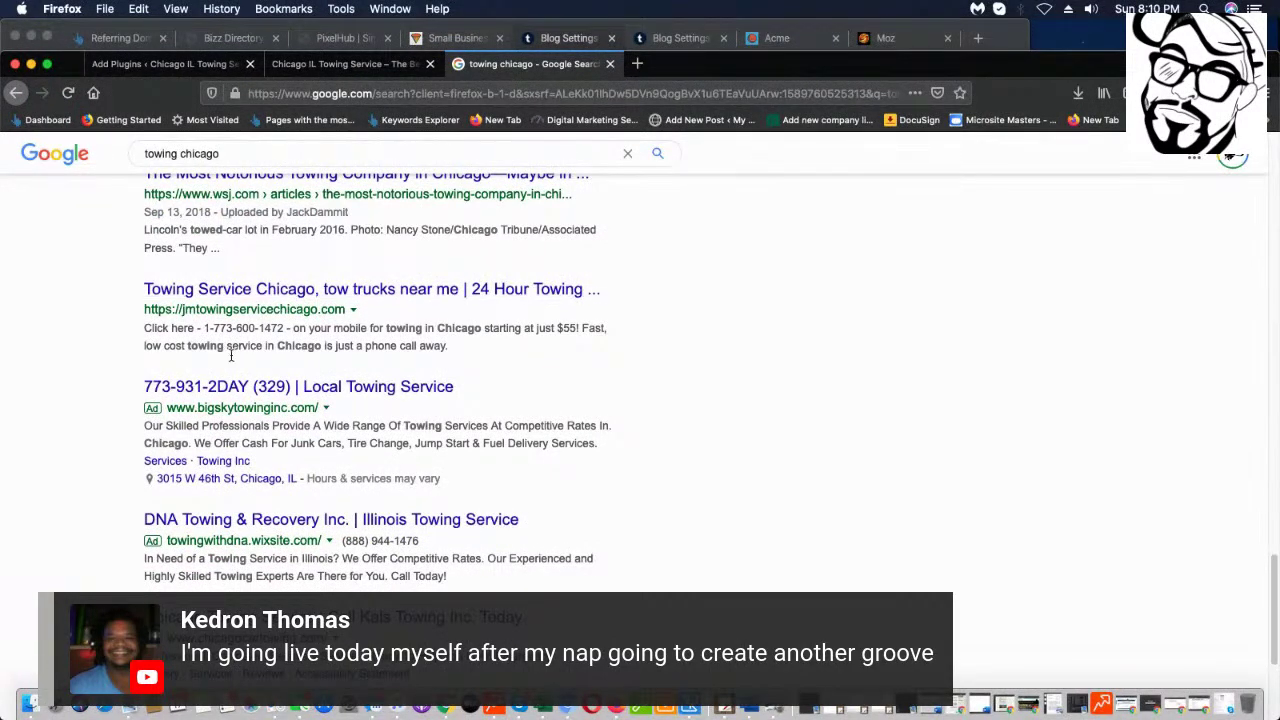
pyautogui.scroll(-1, 279, 446)
pyautogui.scroll(-5, 263, 457)
pyautogui.scroll(8, 235, 447)
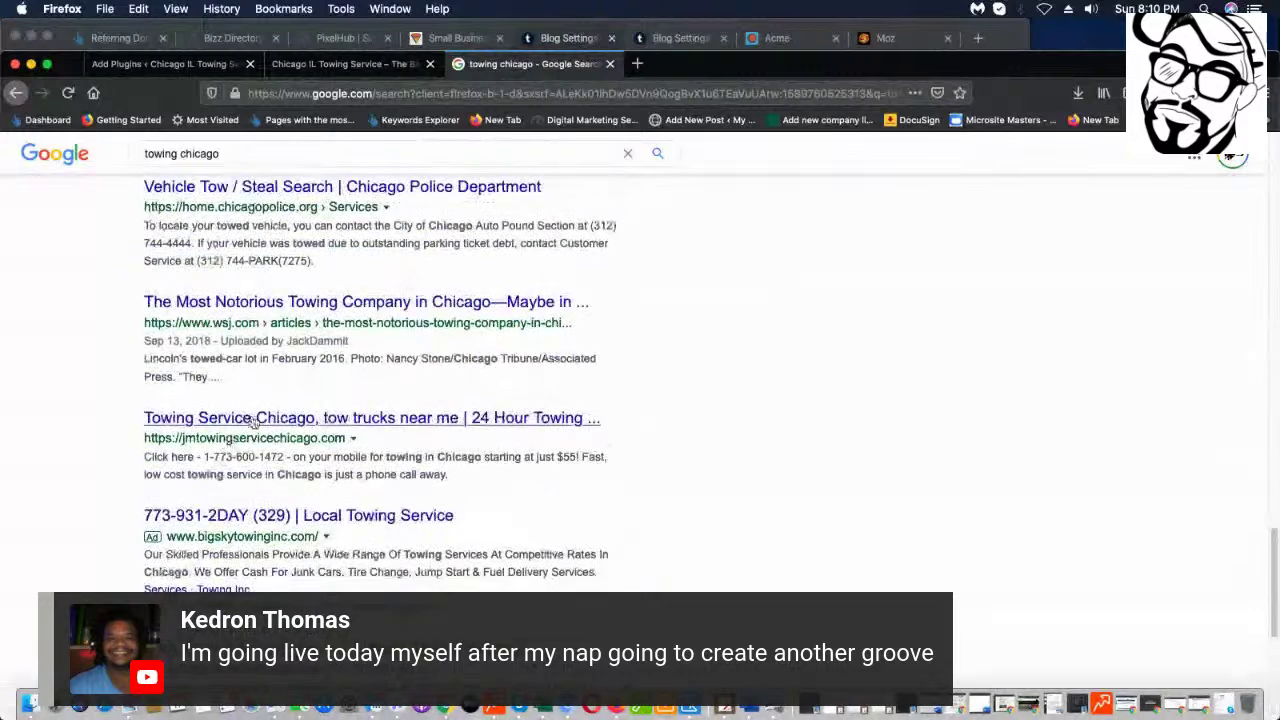
pyautogui.click(407, 420)
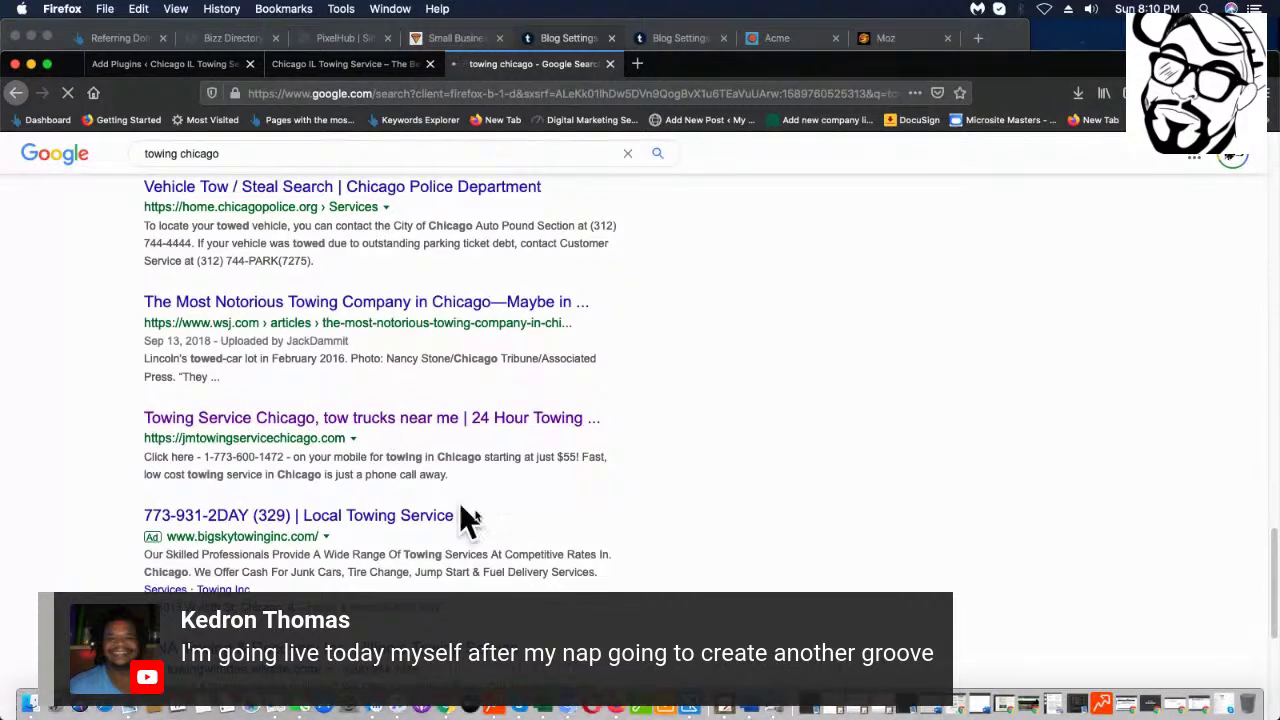
# - Browse the JM Towing homepage and accept its cookie notice
pyautogui.scroll(-20, 778, 352)
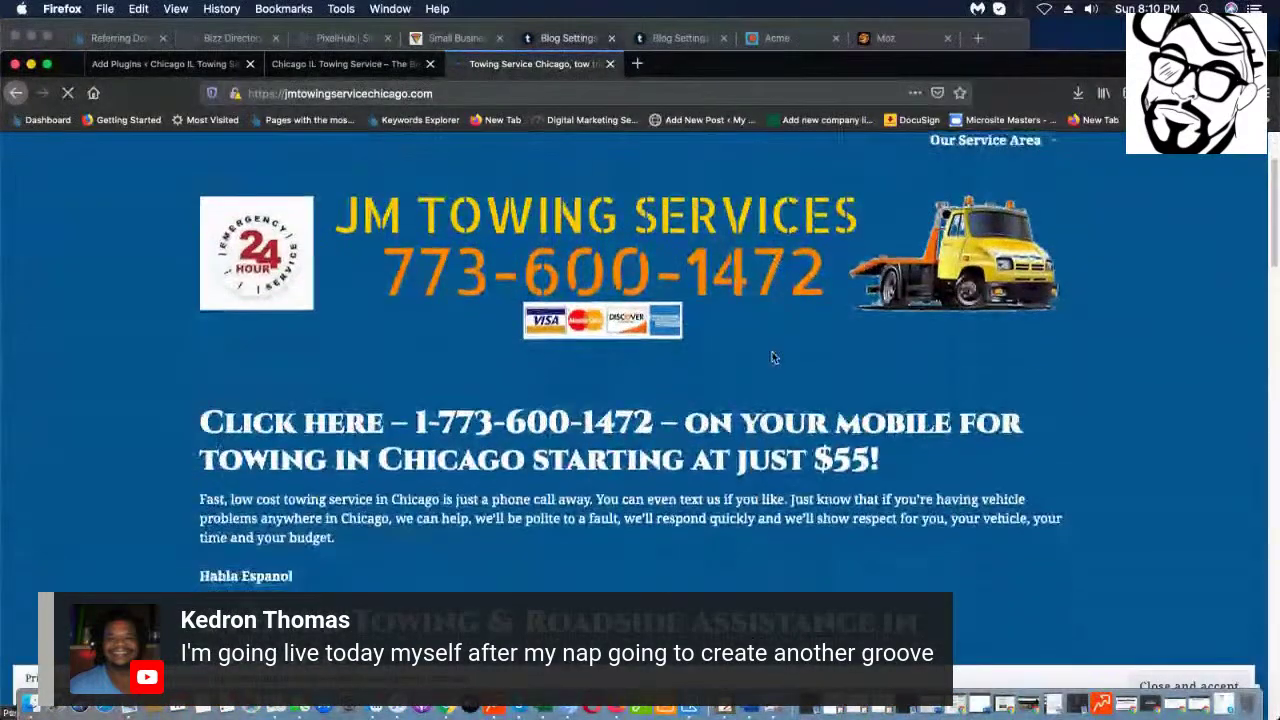
pyautogui.scroll(-5, 752, 366)
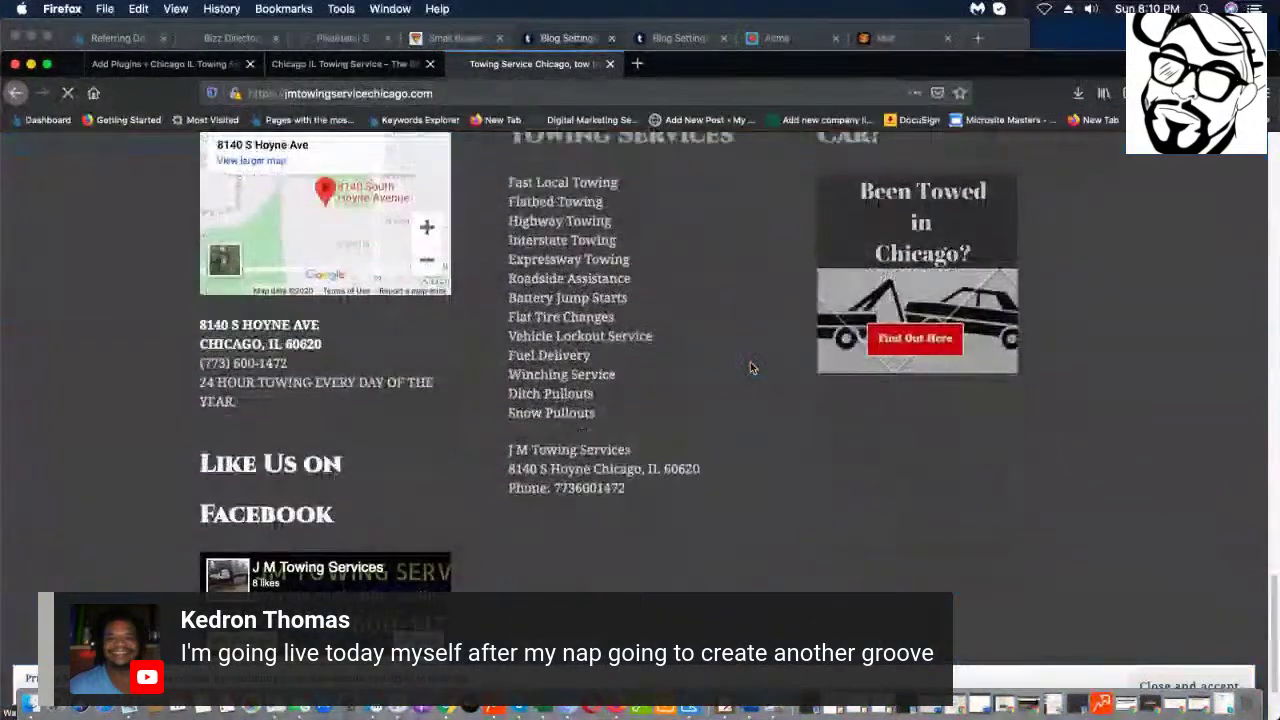
pyautogui.scroll(-3, 716, 394)
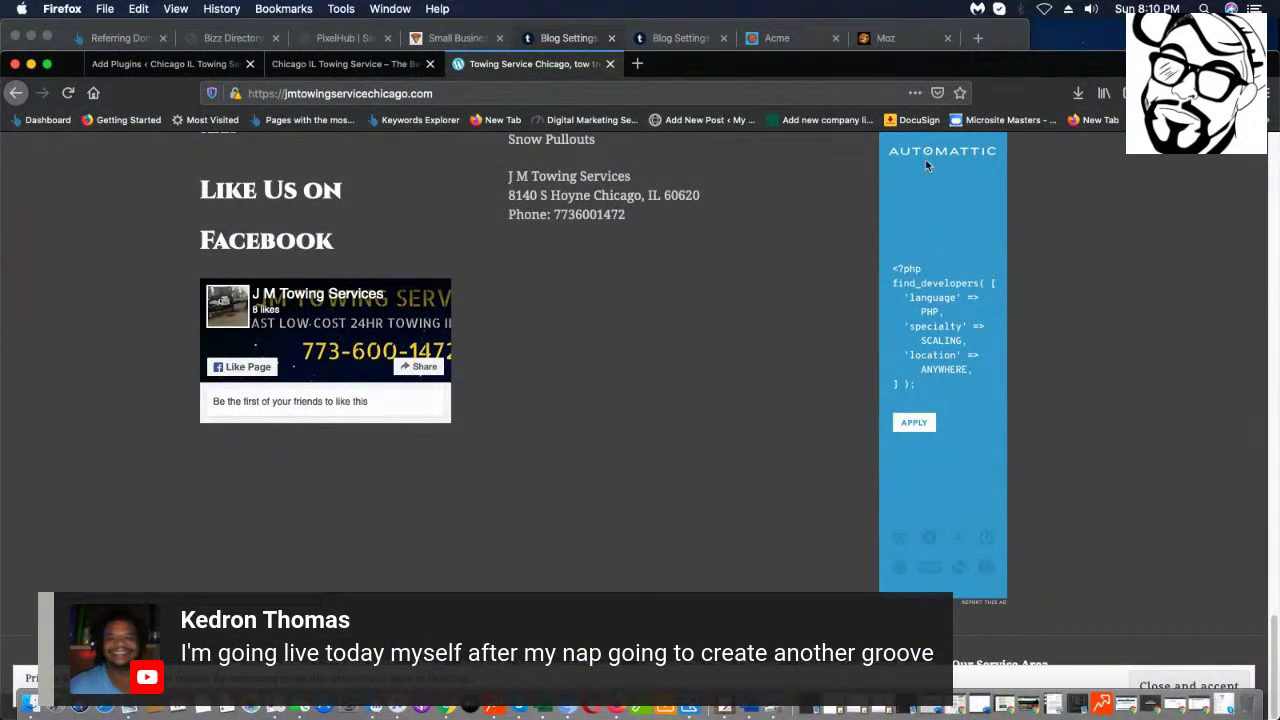
pyautogui.scroll(3, 907, 231)
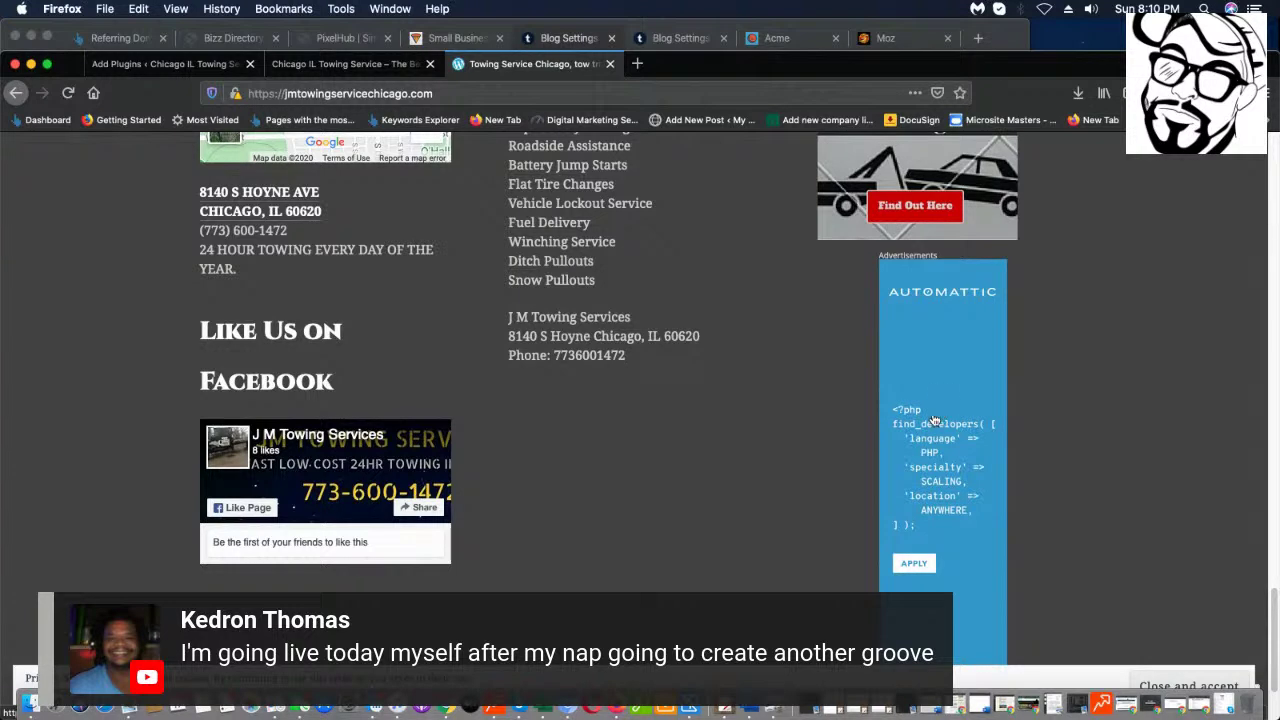
pyautogui.scroll(-1, 933, 421)
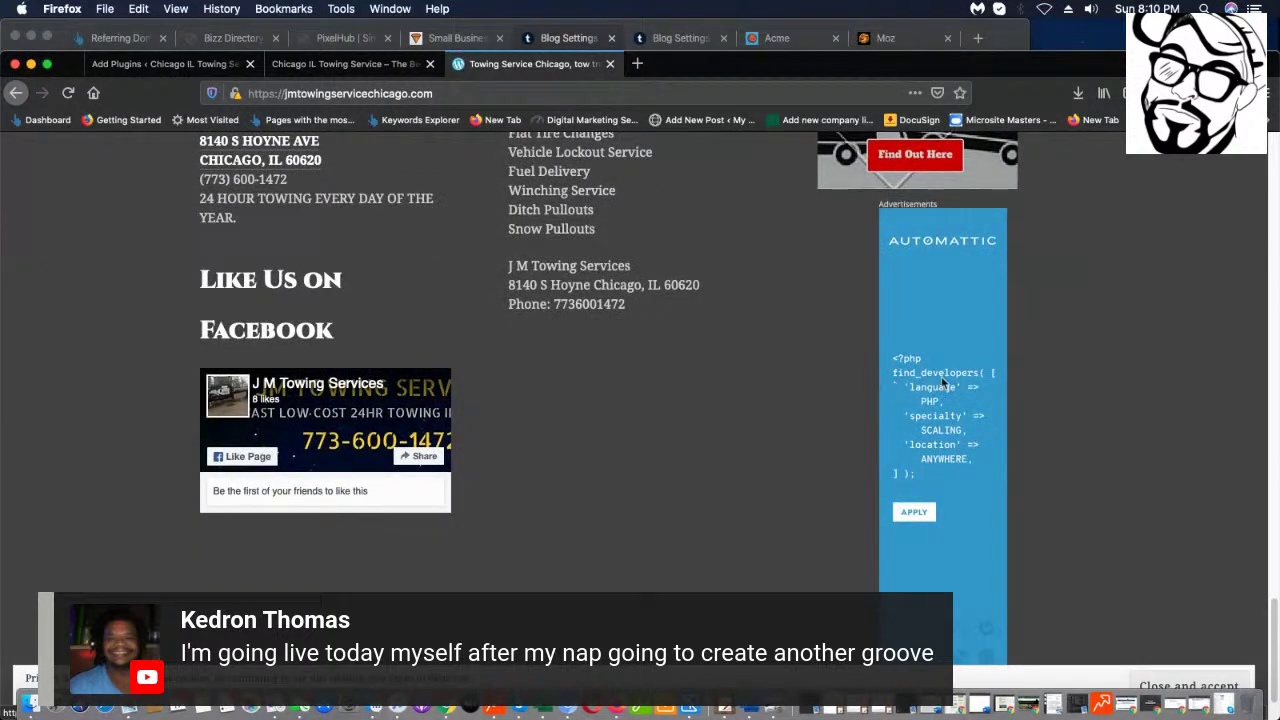
pyautogui.scroll(-2, 916, 443)
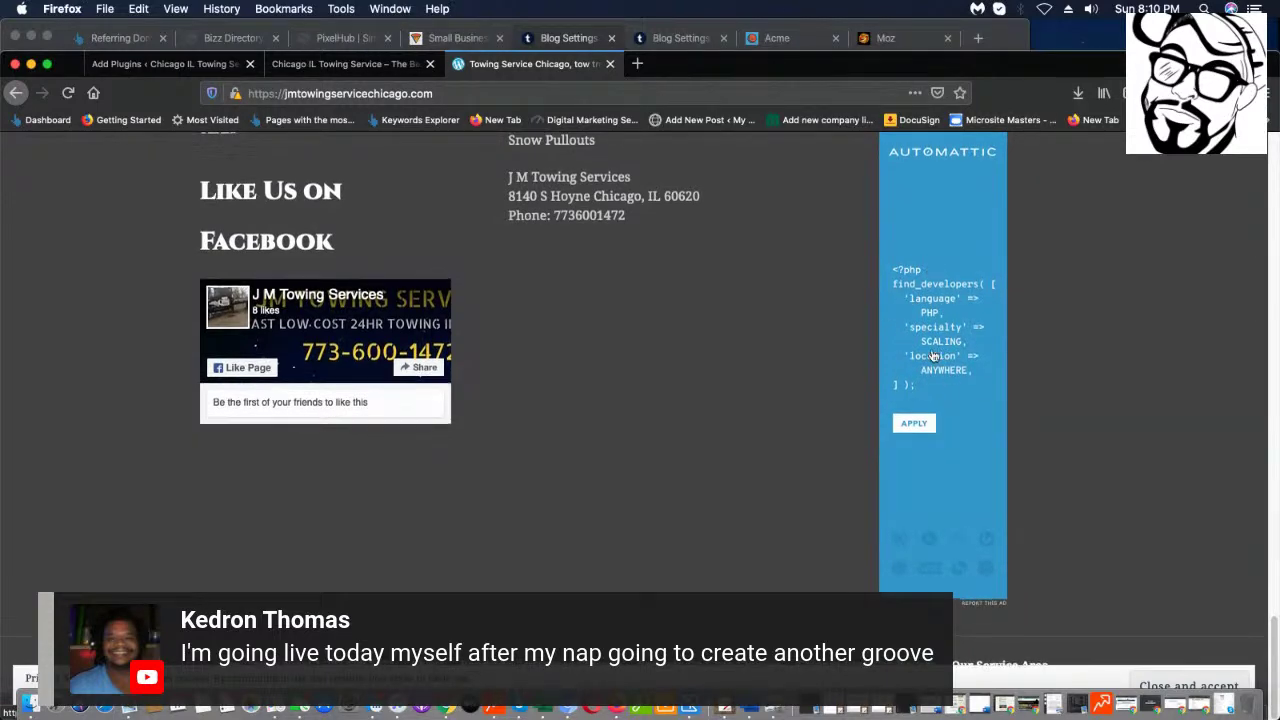
pyautogui.scroll(7, 953, 449)
pyautogui.scroll(-7, 716, 435)
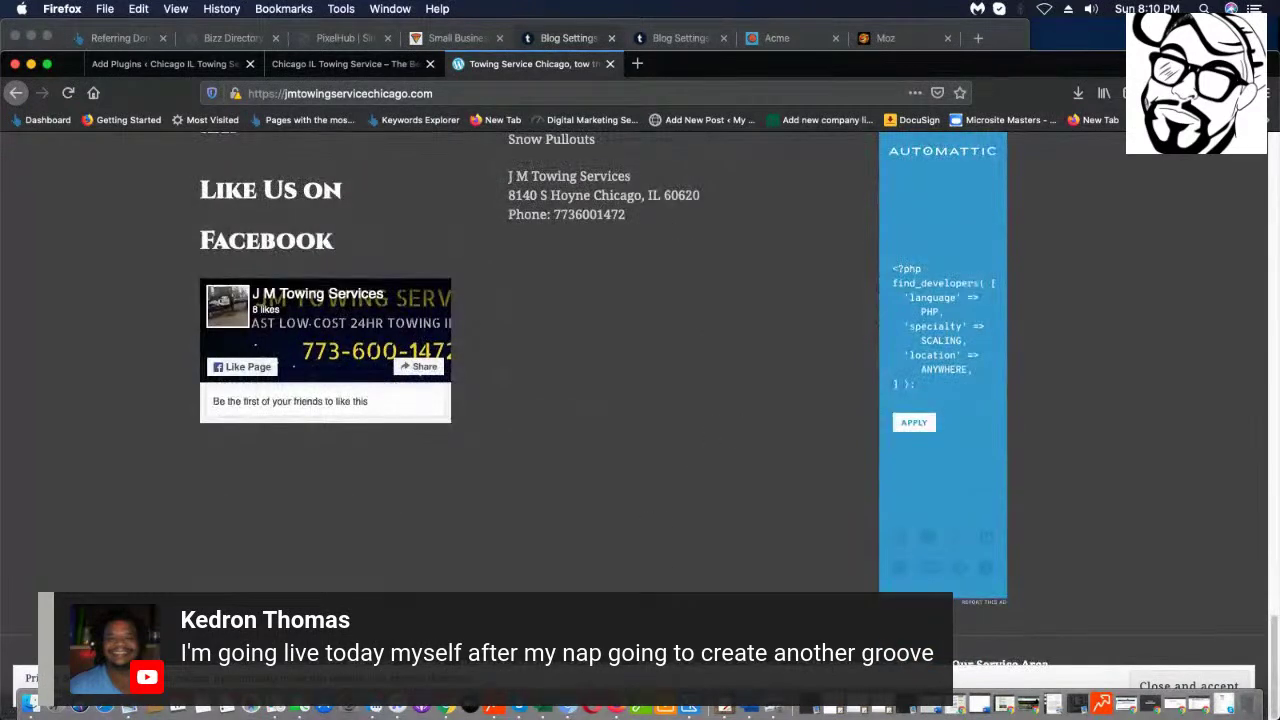
pyautogui.click(1207, 684)
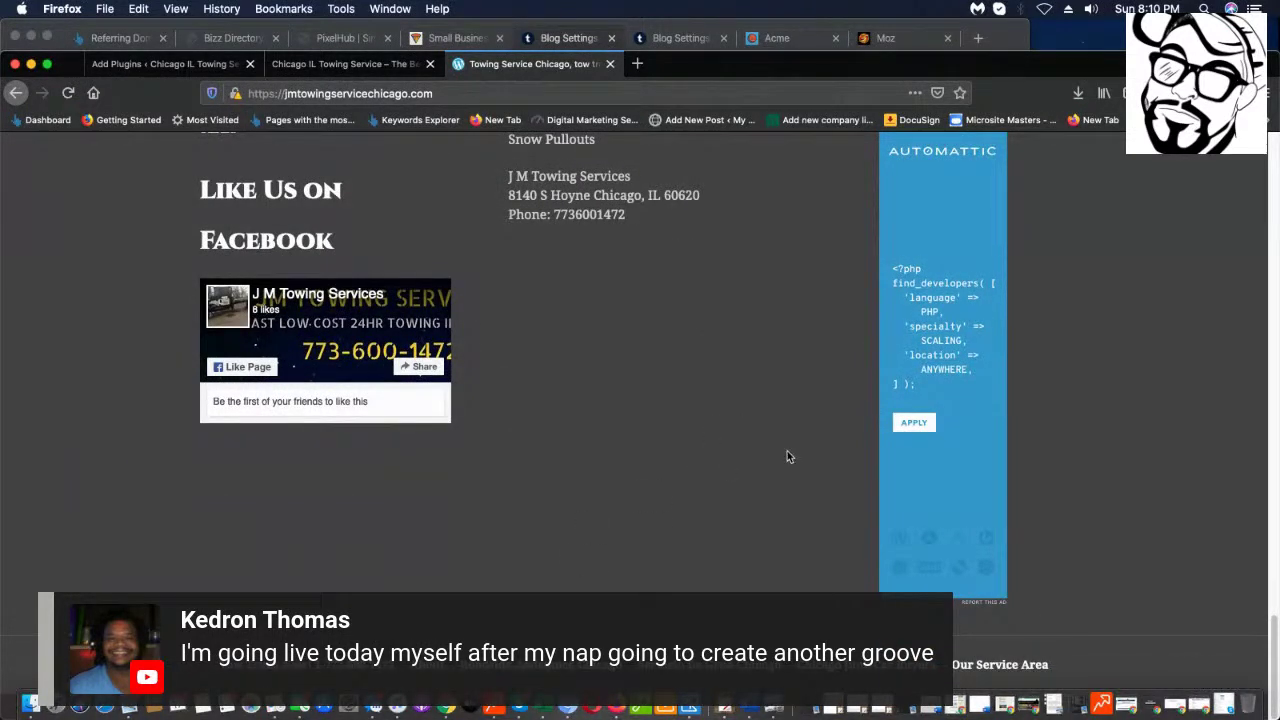
# - Go to the 'Our Chicago Towing Blog' page from the About menu
pyautogui.scroll(10, 677, 482)
pyautogui.scroll(2, 644, 494)
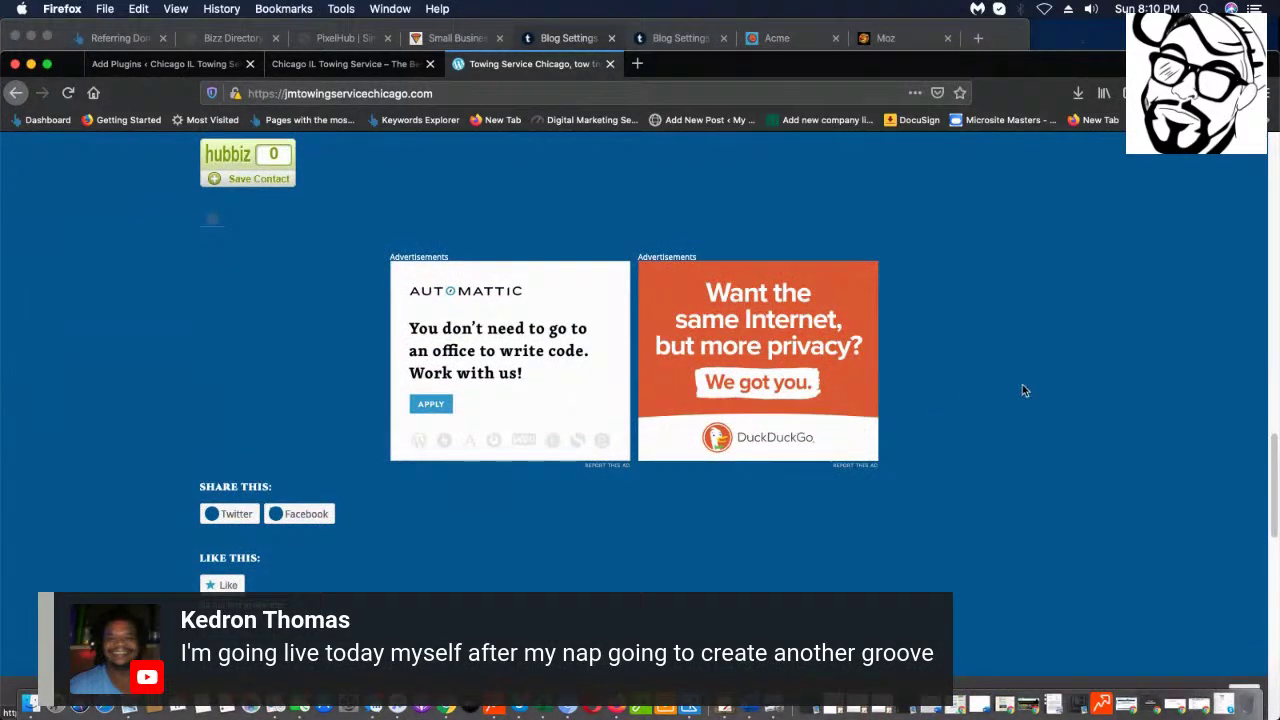
pyautogui.scroll(3, 569, 389)
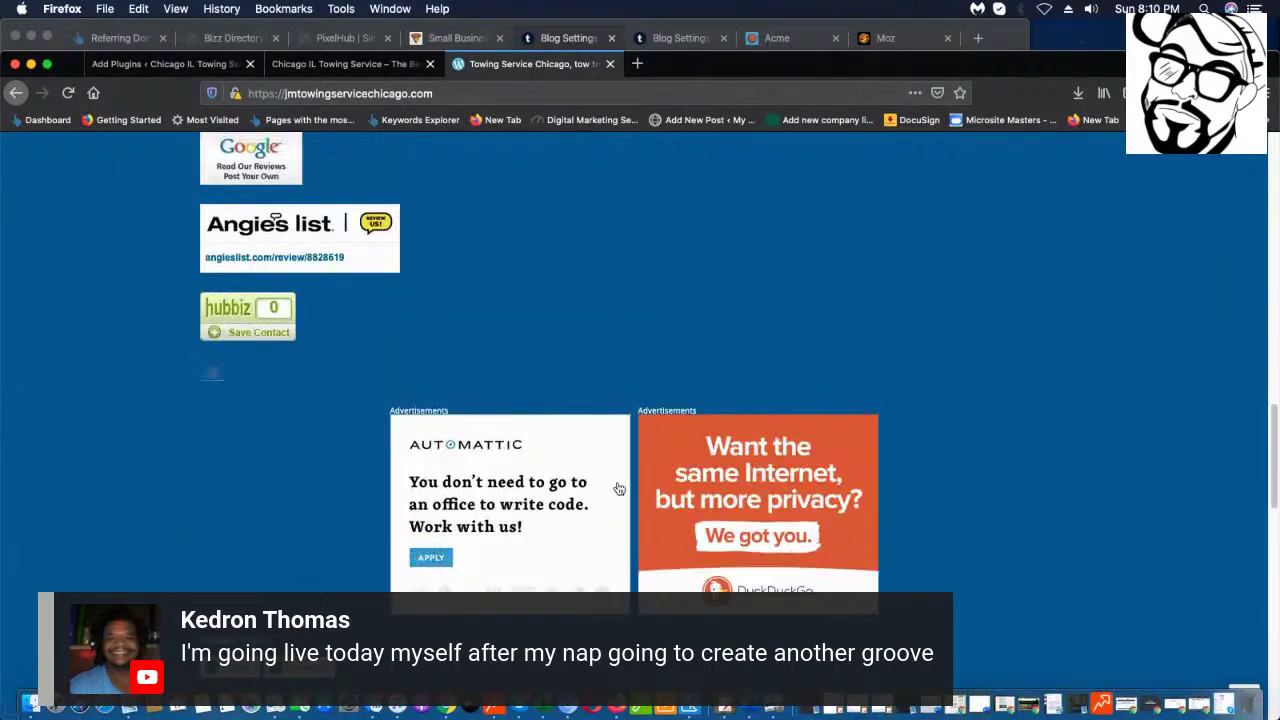
pyautogui.scroll(5, 657, 454)
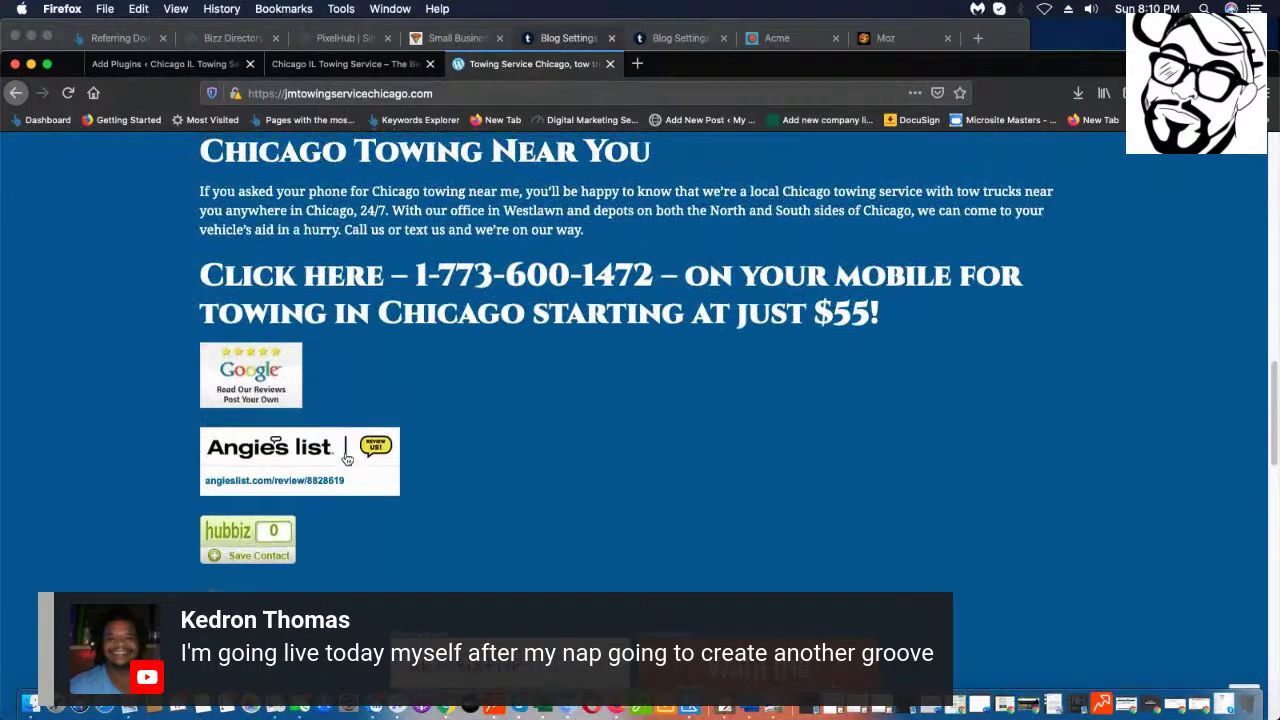
pyautogui.scroll(13, 346, 459)
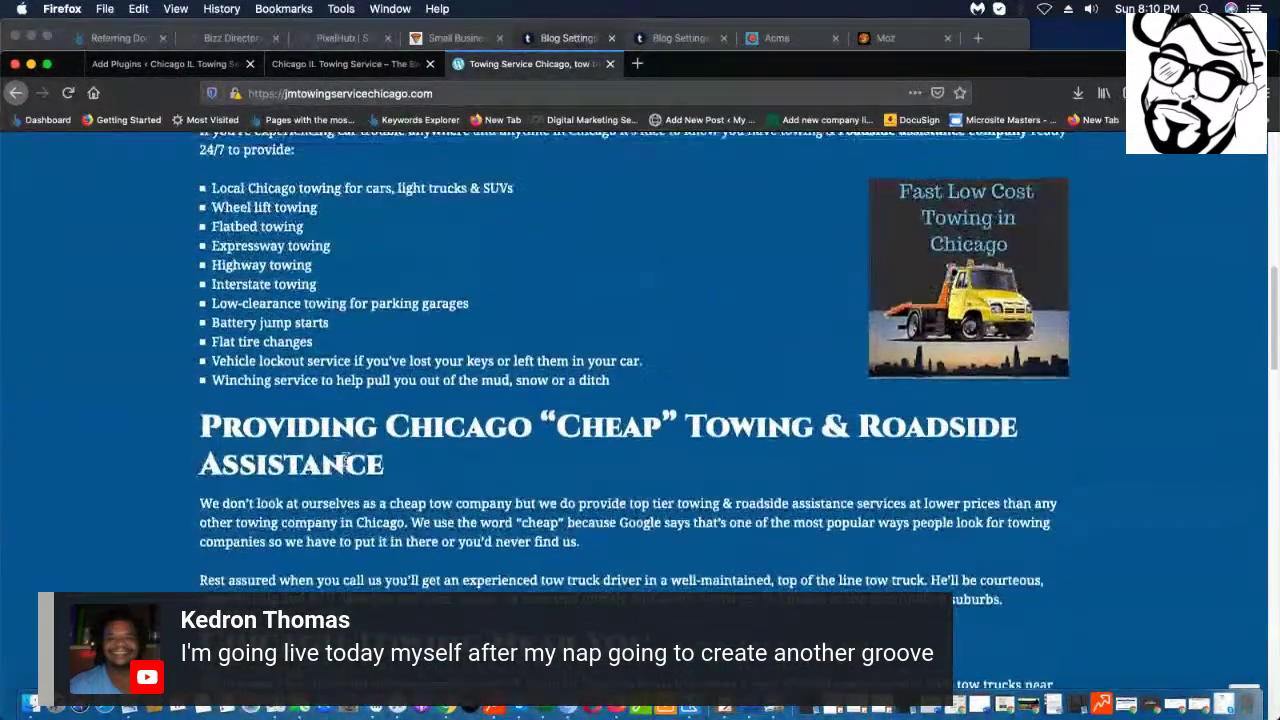
pyautogui.scroll(8, 346, 459)
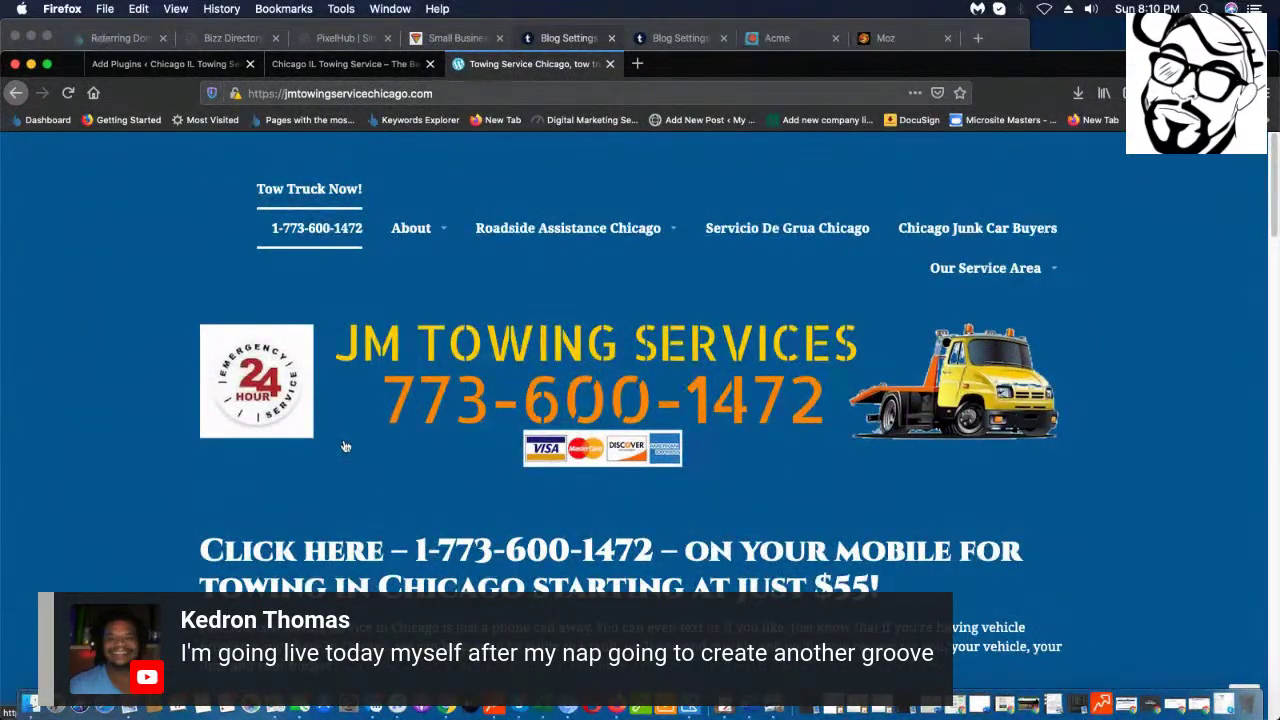
pyautogui.moveTo(537, 224)
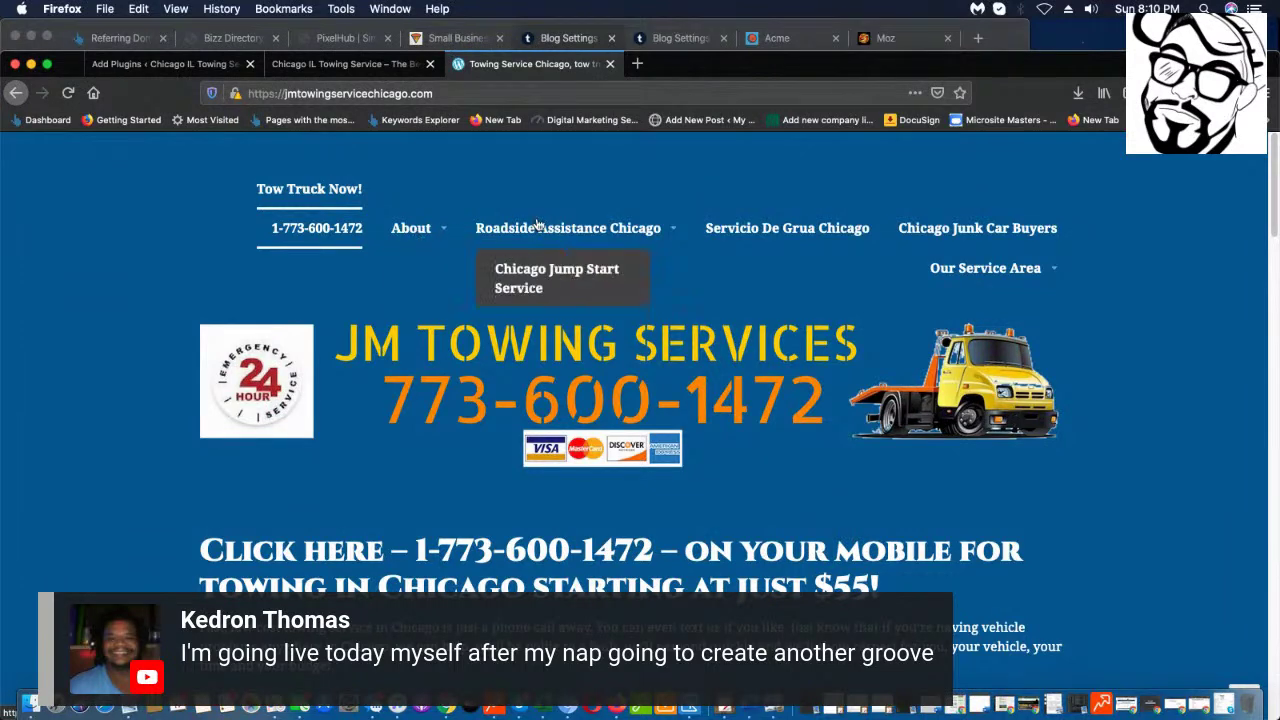
pyautogui.moveTo(420, 236)
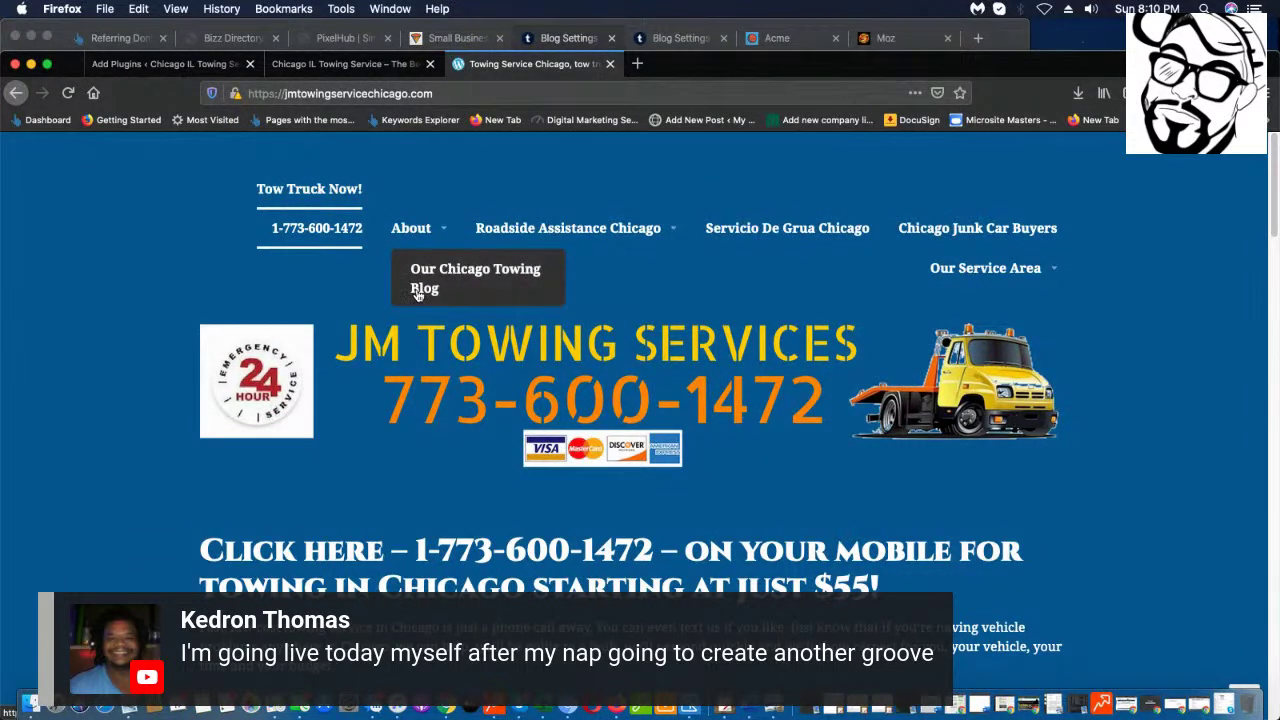
pyautogui.scroll(-1, 455, 273)
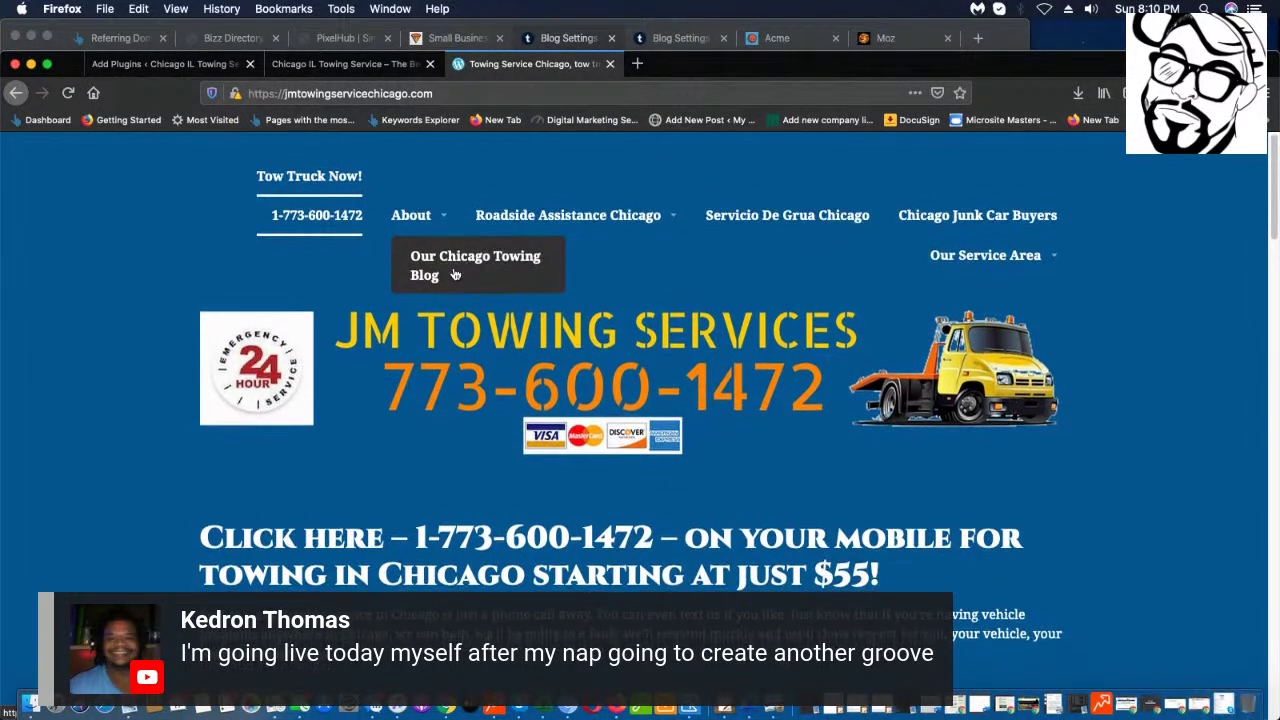
pyautogui.click(448, 277)
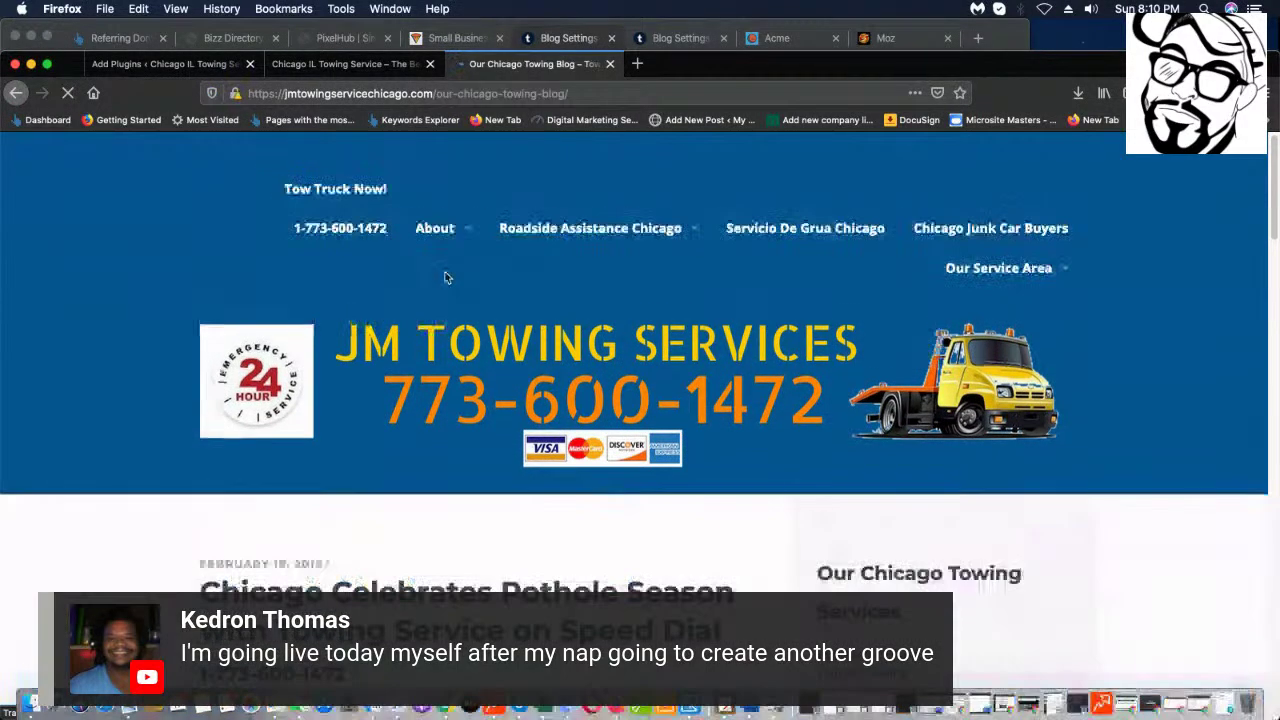
pyautogui.scroll(-5, 636, 362)
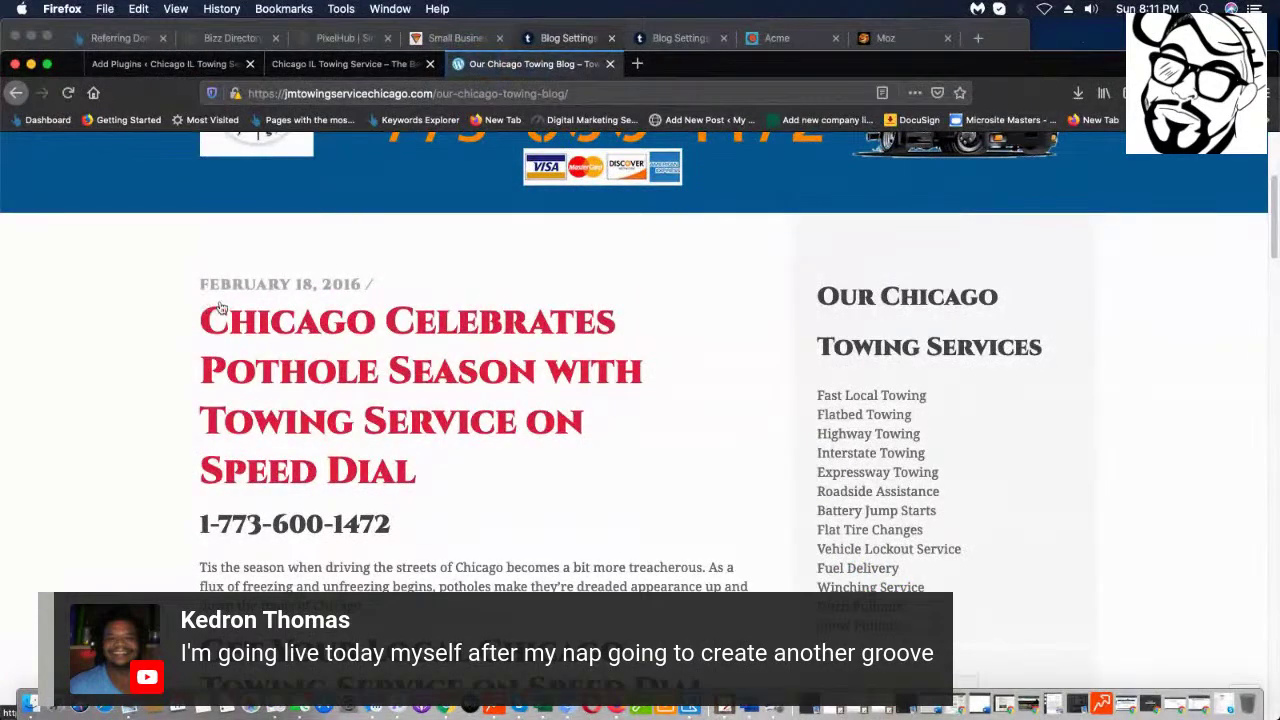
pyautogui.scroll(-2, 340, 298)
pyautogui.scroll(-15, 372, 301)
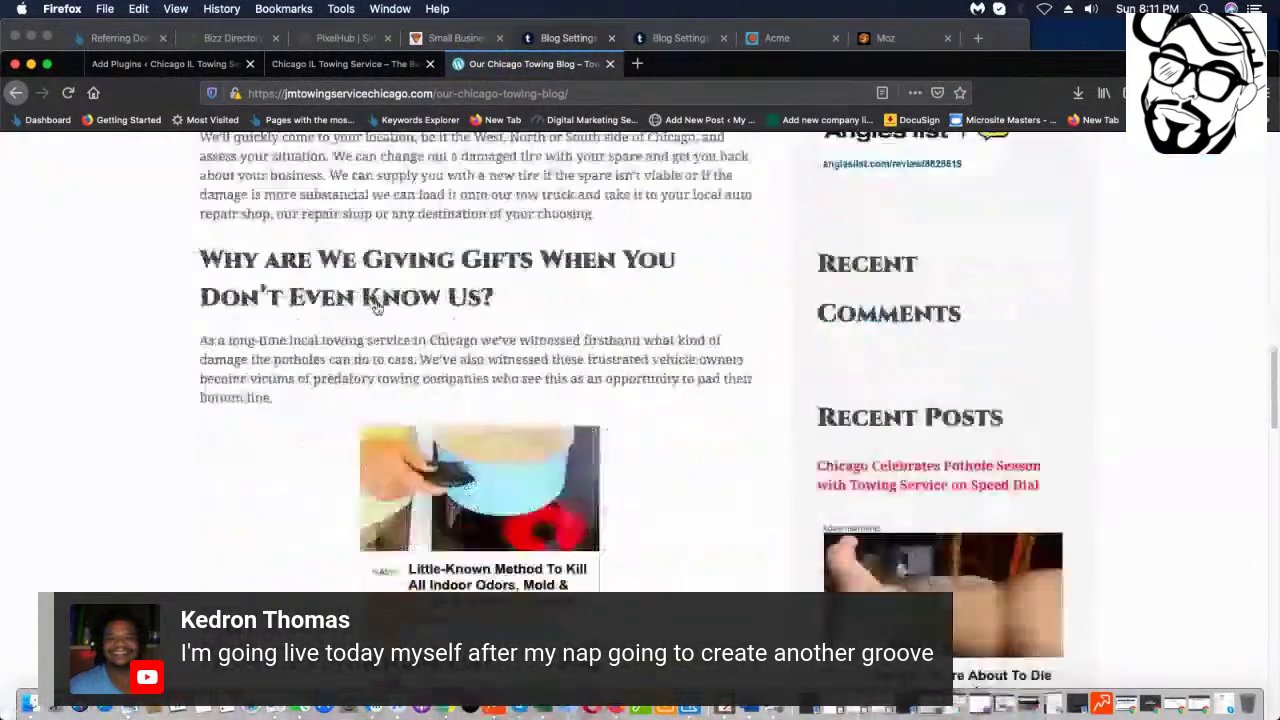
pyautogui.scroll(-2, 370, 312)
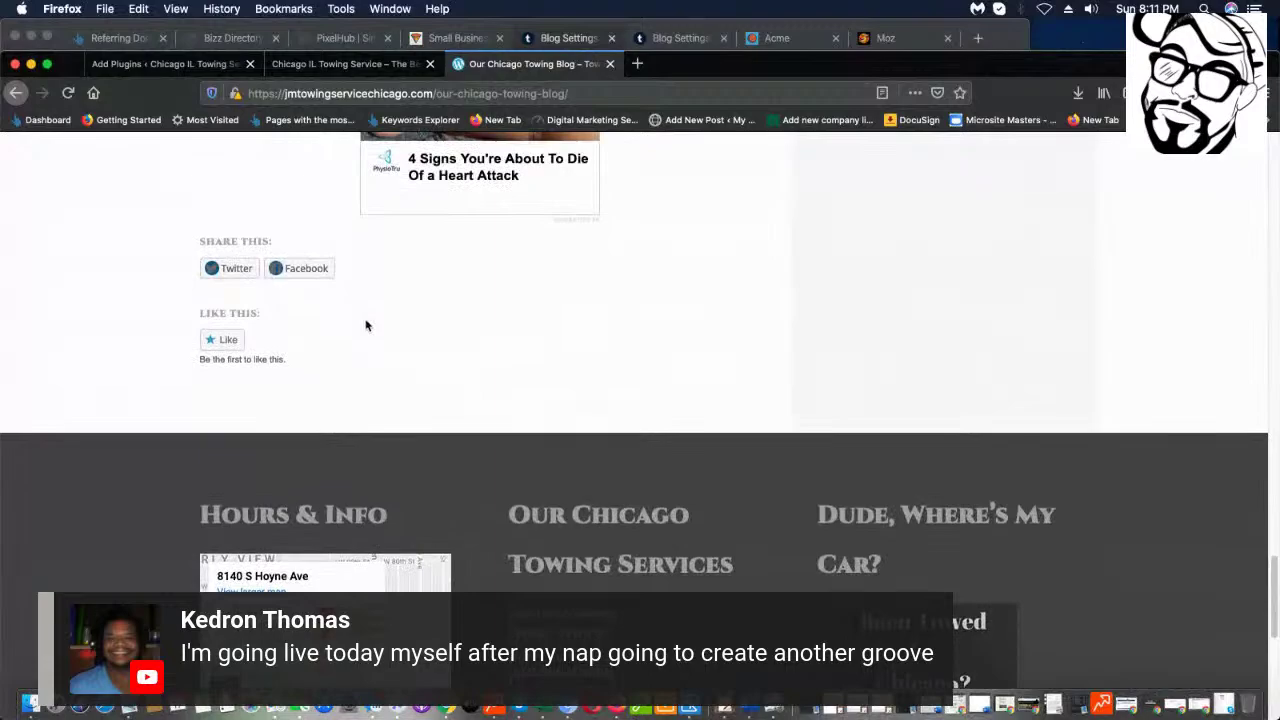
pyautogui.scroll(5, 366, 318)
pyautogui.scroll(-7, 366, 325)
pyautogui.scroll(-2, 366, 326)
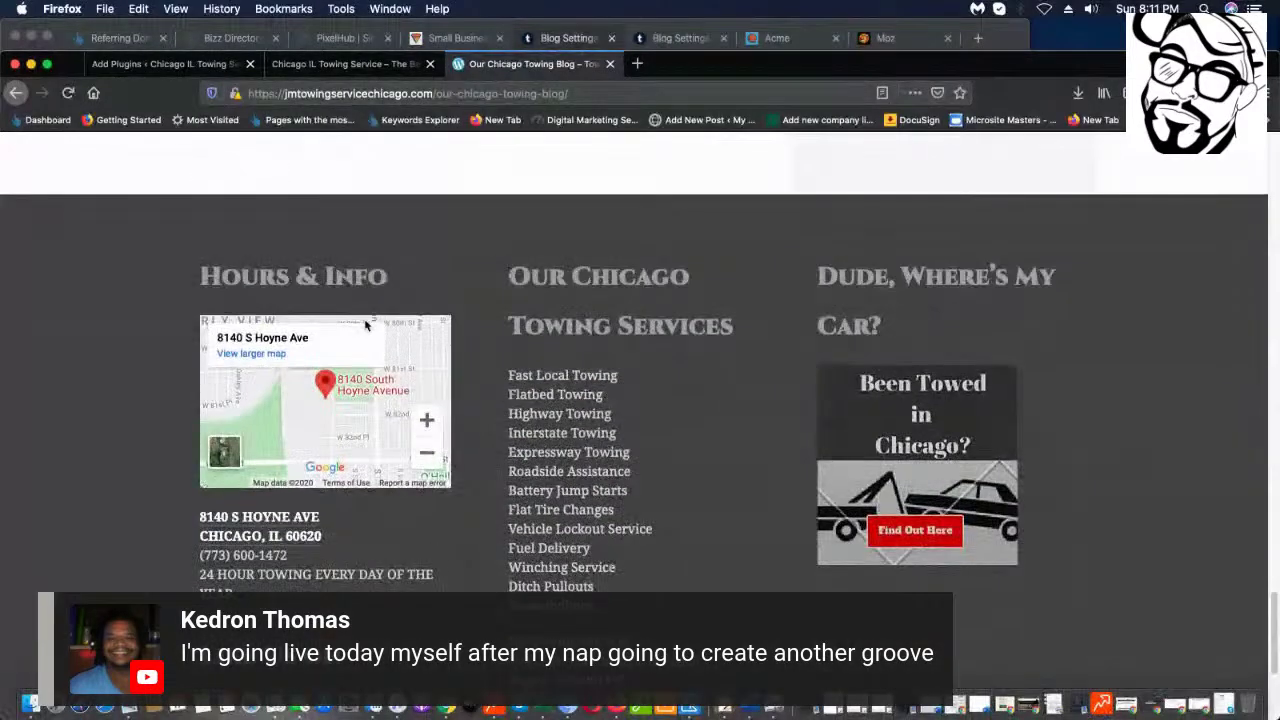
pyautogui.scroll(20, 380, 312)
pyautogui.scroll(3, 391, 302)
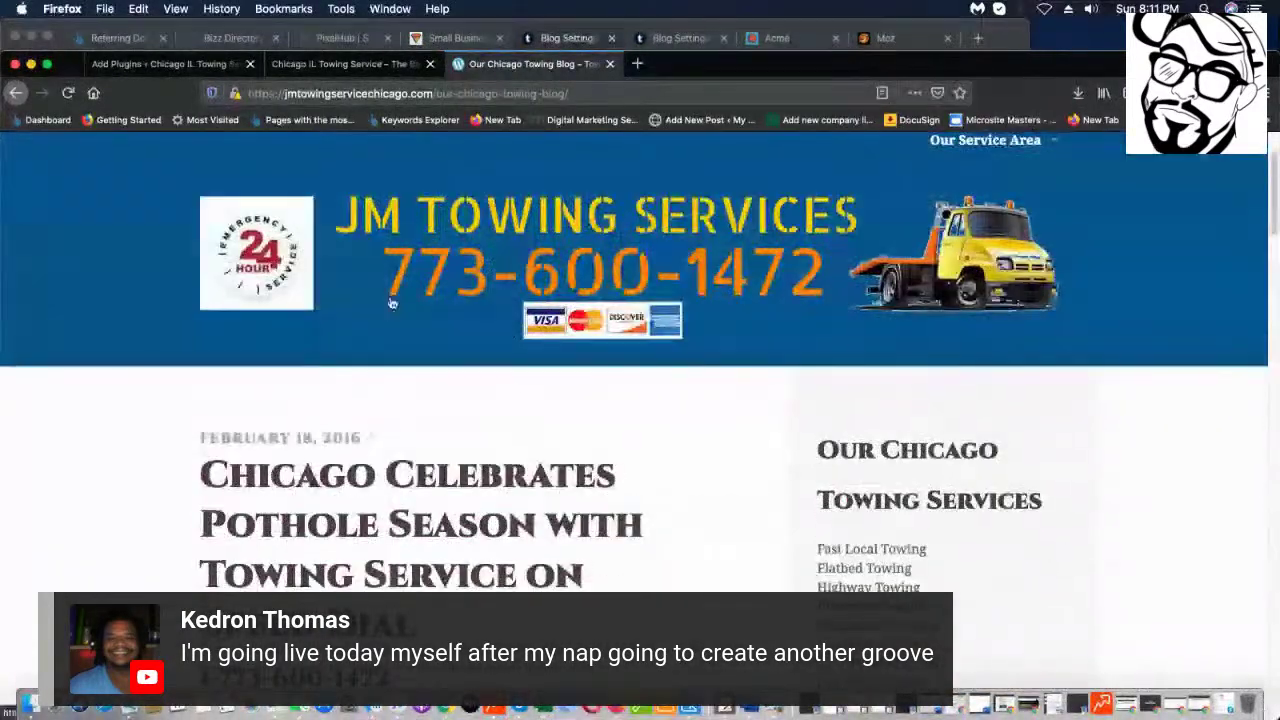
pyautogui.rightClick(391, 301)
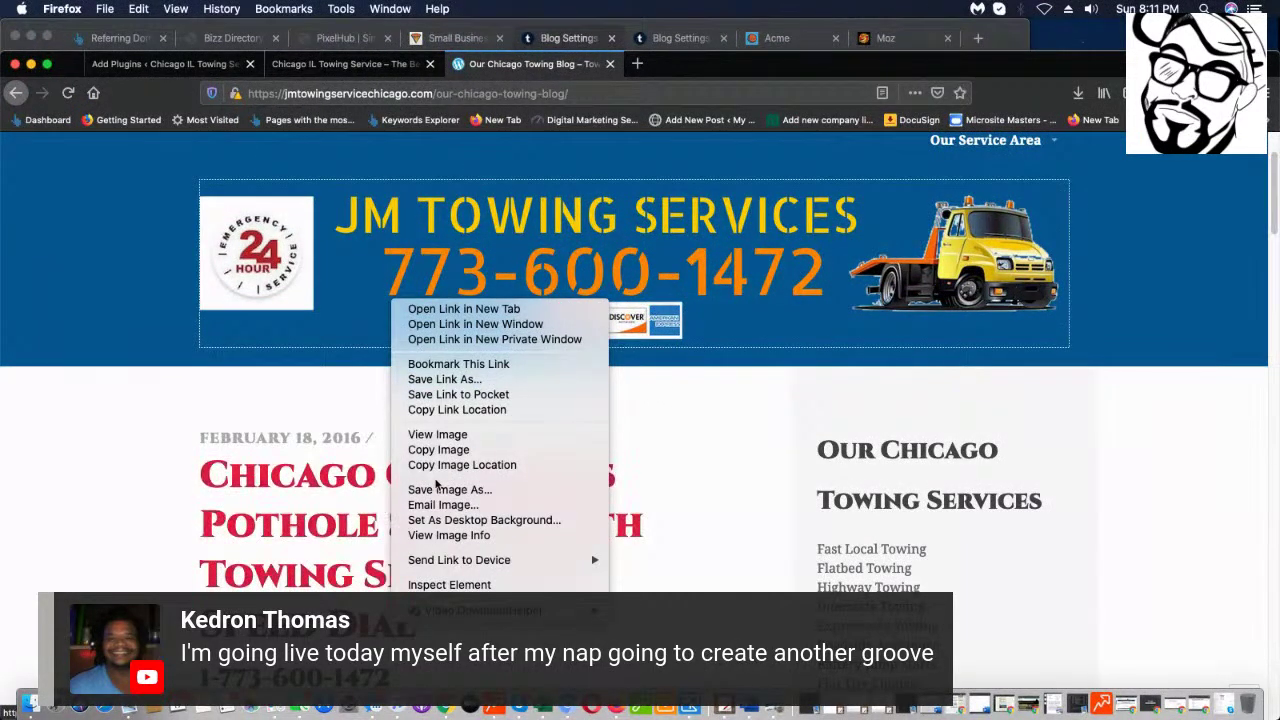
pyautogui.click(385, 490)
pyautogui.scroll(-3, 655, 470)
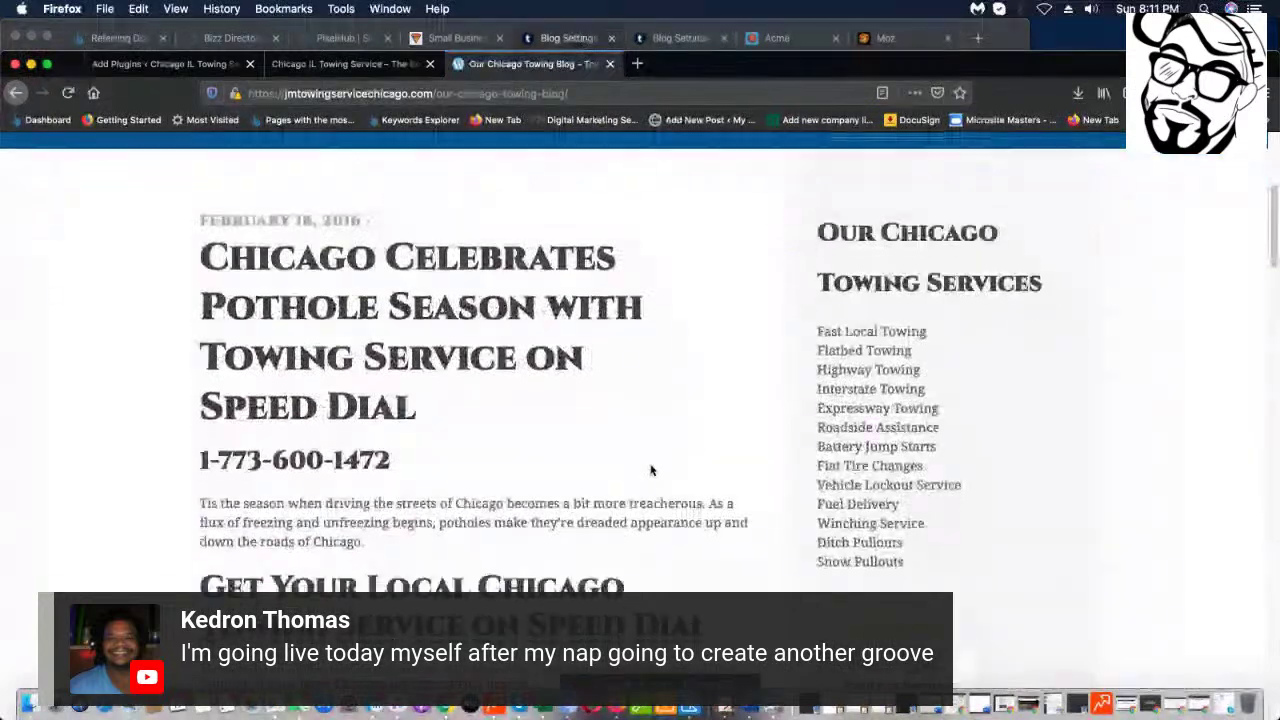
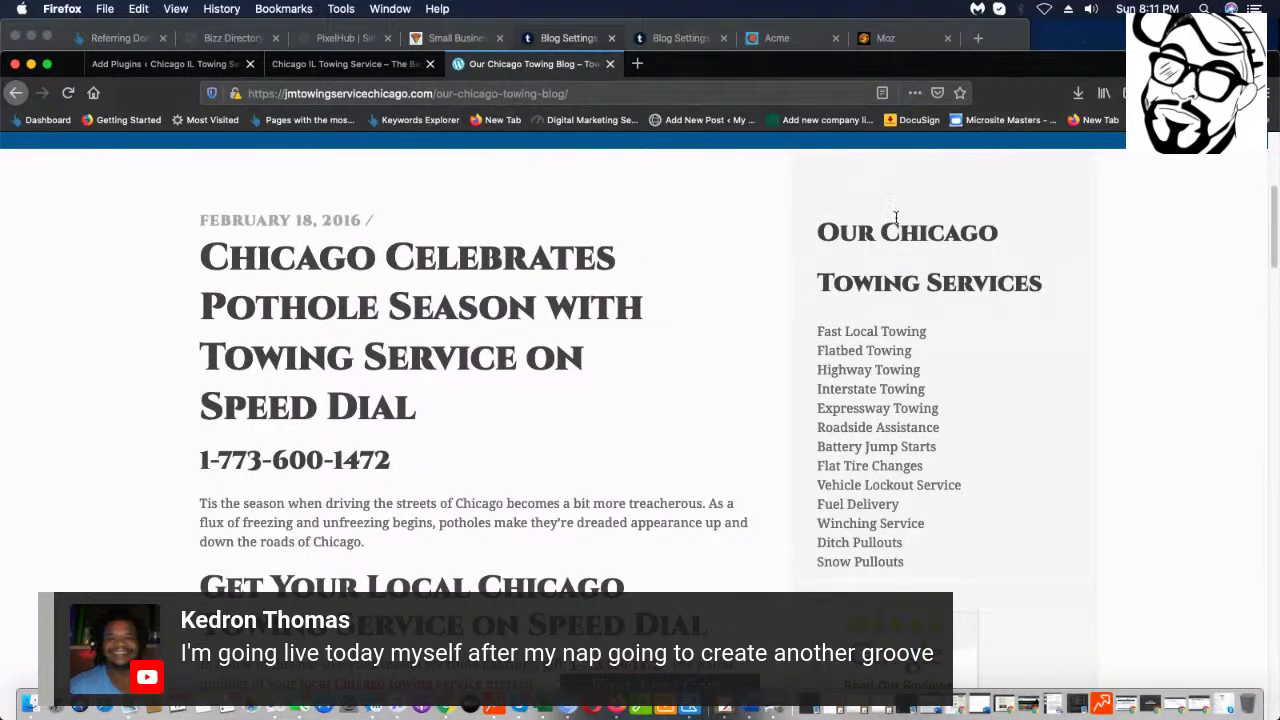
# - Scroll the pothole-season post and select the sidebar services list, Fast Local Towing through Snow Pullouts
pyautogui.scroll(5, 467, 145)
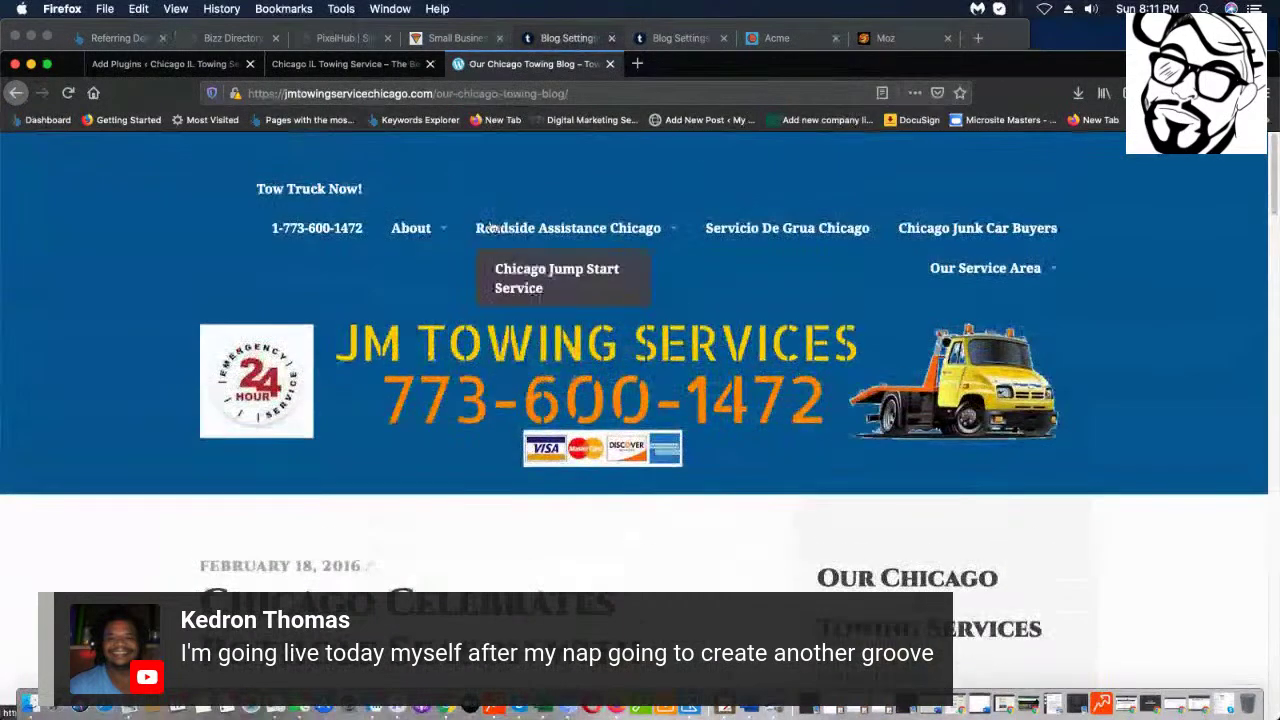
pyautogui.scroll(-15, 847, 207)
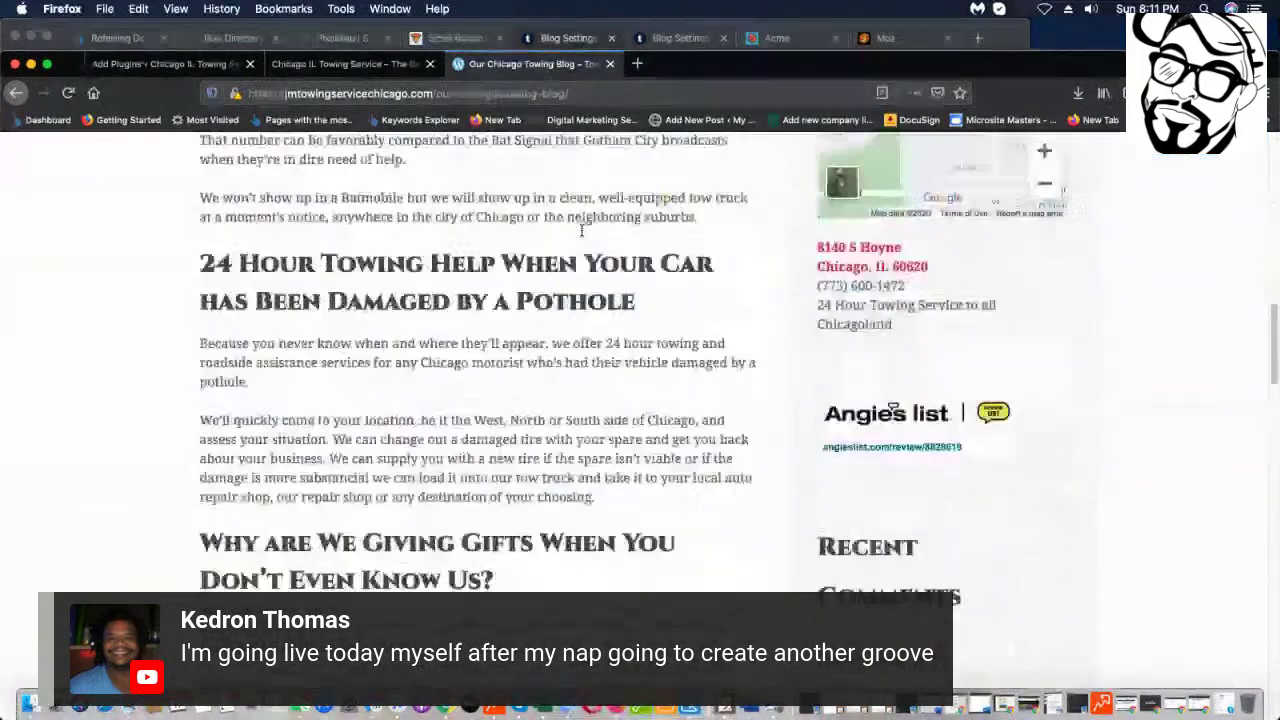
pyautogui.scroll(-3, 620, 250)
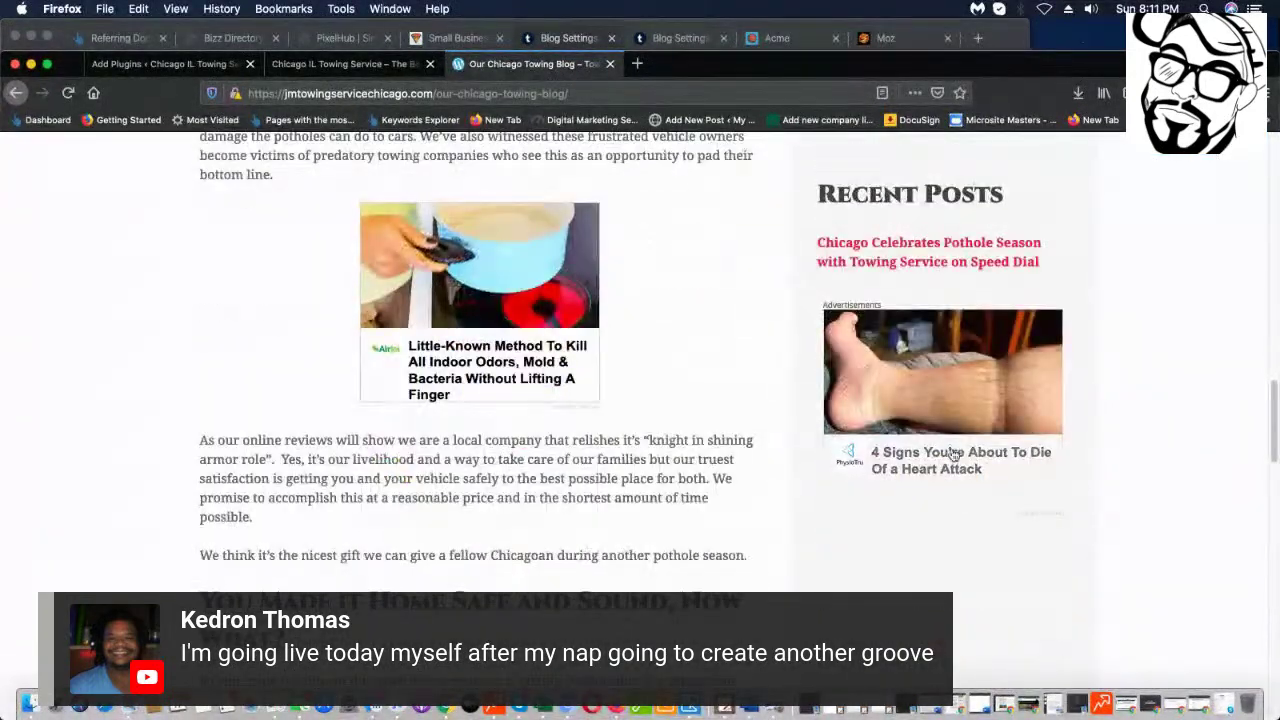
pyautogui.scroll(-4, 960, 400)
pyautogui.scroll(-15, 1006, 277)
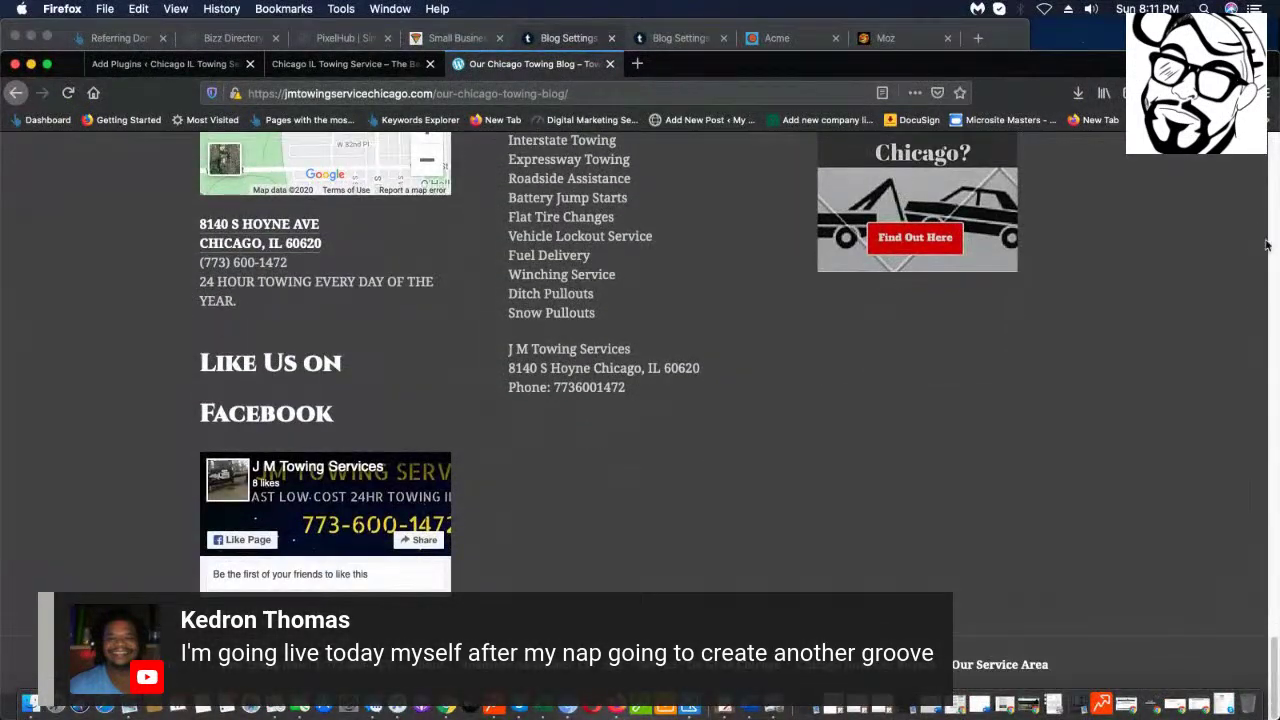
pyautogui.scroll(3, 641, 522)
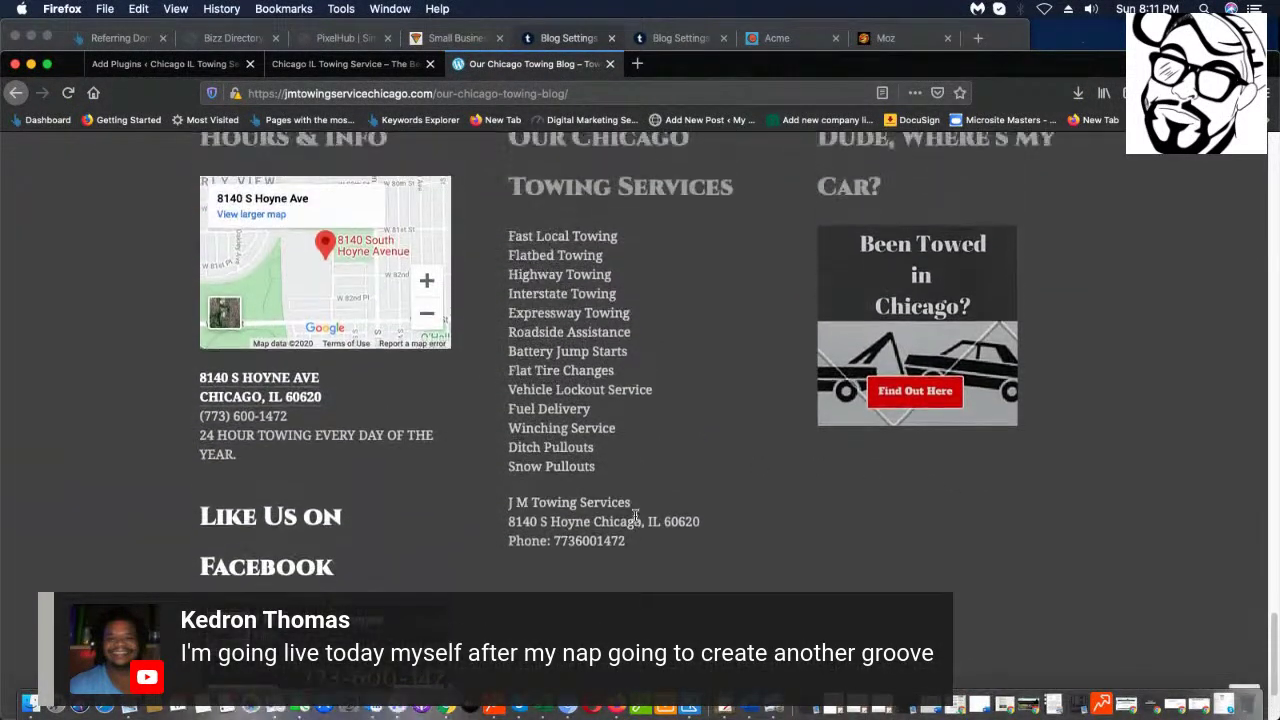
pyautogui.scroll(2, 634, 524)
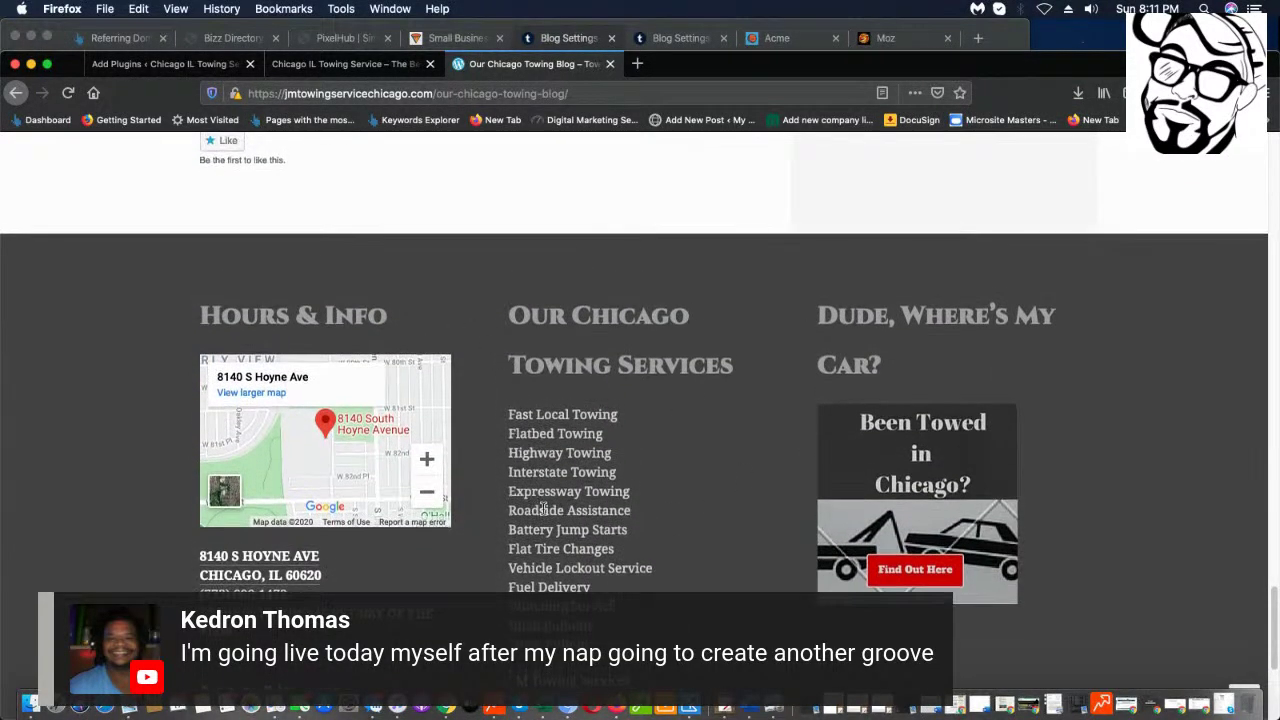
pyautogui.scroll(15, 731, 230)
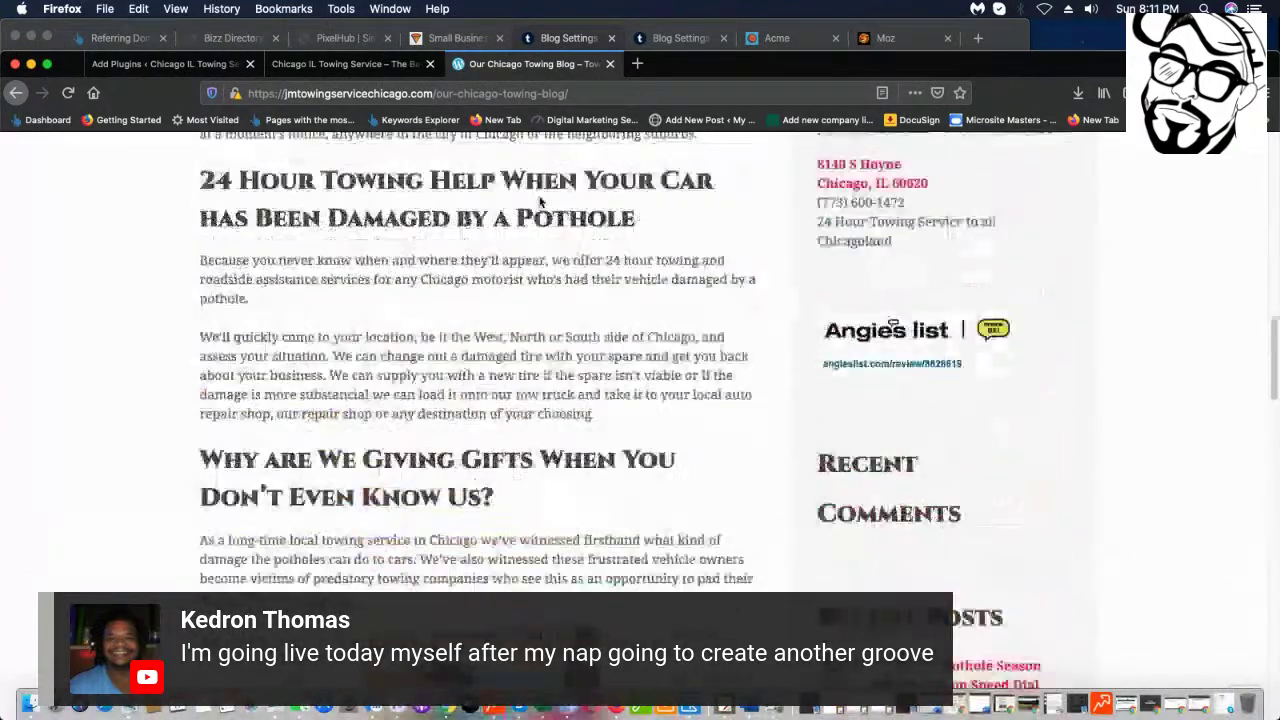
pyautogui.scroll(10, 515, 210)
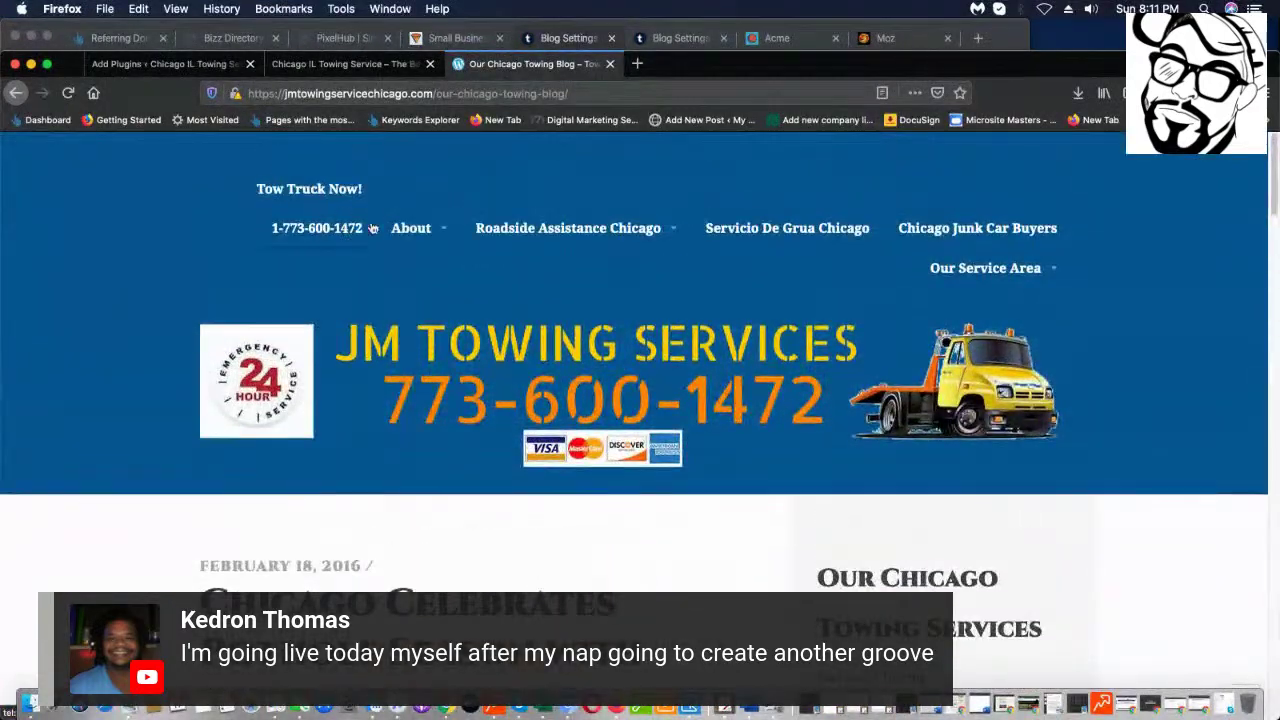
pyautogui.scroll(-8, 780, 223)
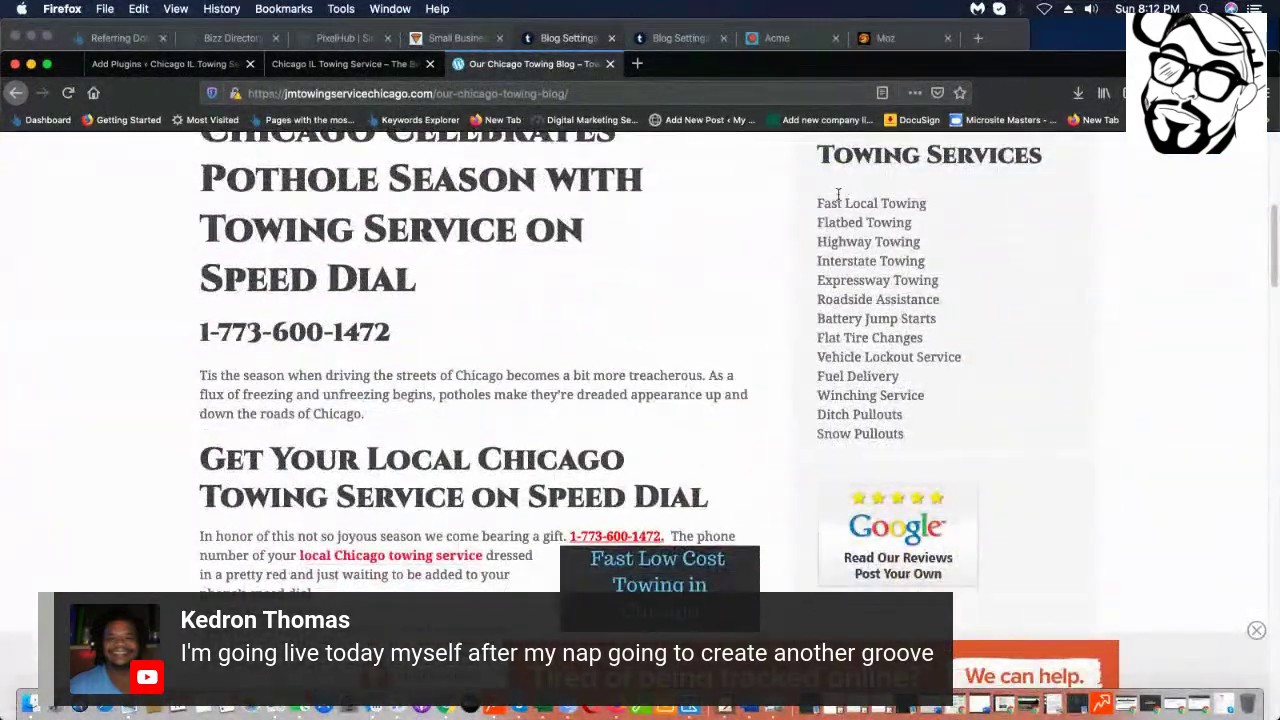
pyautogui.moveTo(1003, 386); pyautogui.dragTo(875, 400)
pyautogui.moveTo(951, 429)
pyautogui.mouseDown()
pyautogui.moveTo(827, 338)
pyautogui.moveTo(800, 206)
pyautogui.moveTo(817, 194)
pyautogui.moveTo(930, 320)
pyautogui.moveTo(962, 448)
pyautogui.mouseUp()
pyautogui.click(815, 198)
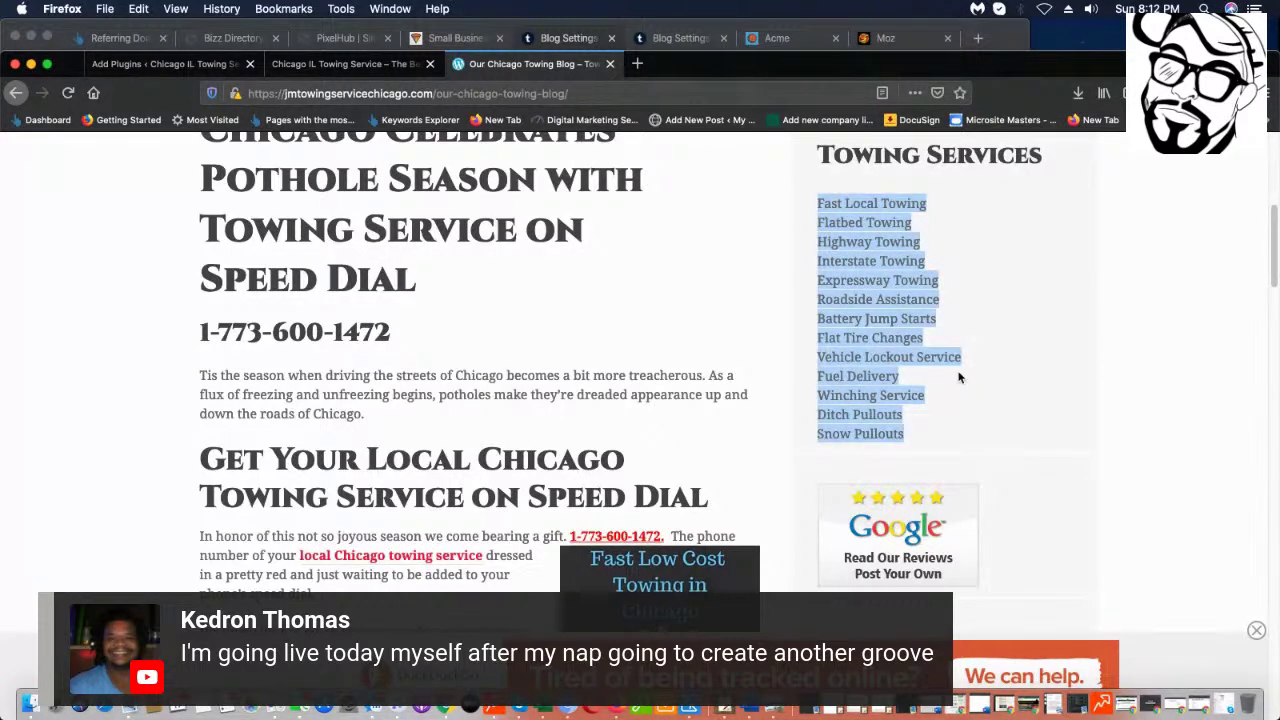
# - Search the WordPress plugin directory for 'yoast'
pyautogui.click(128, 64)
pyautogui.click(1114, 365)
pyautogui.click(1111, 377)
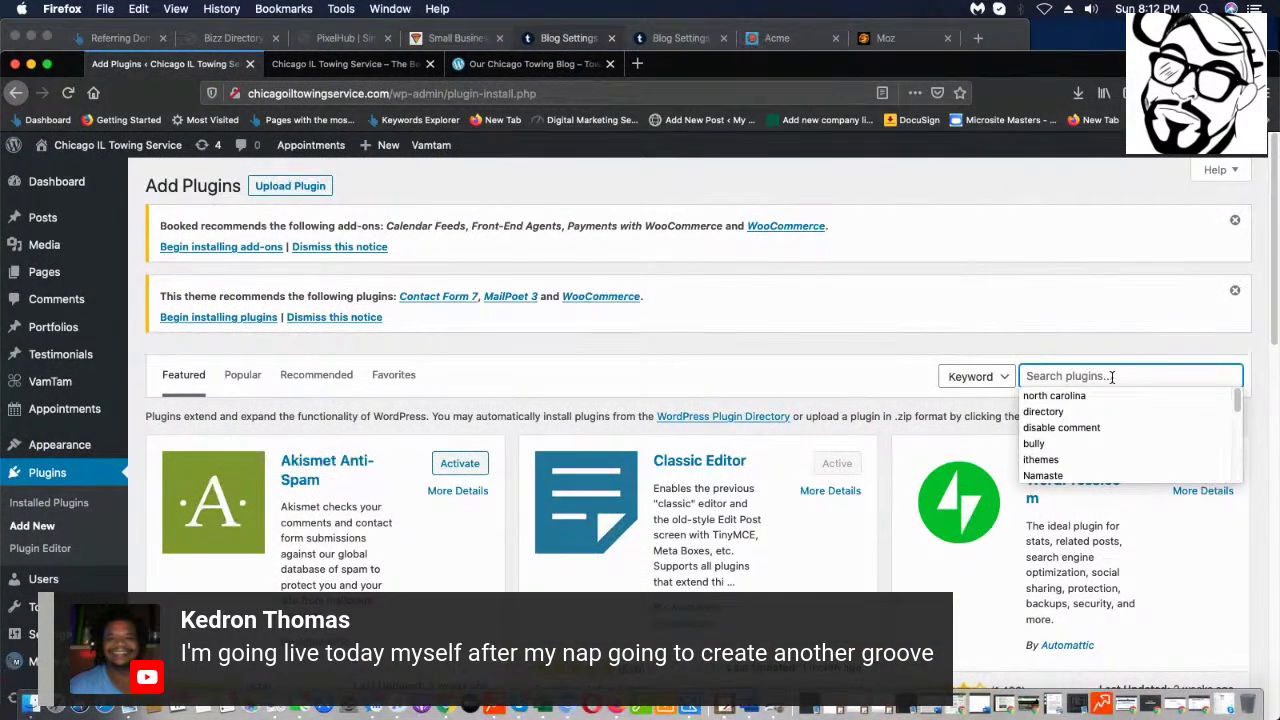
pyautogui.write('yoast')
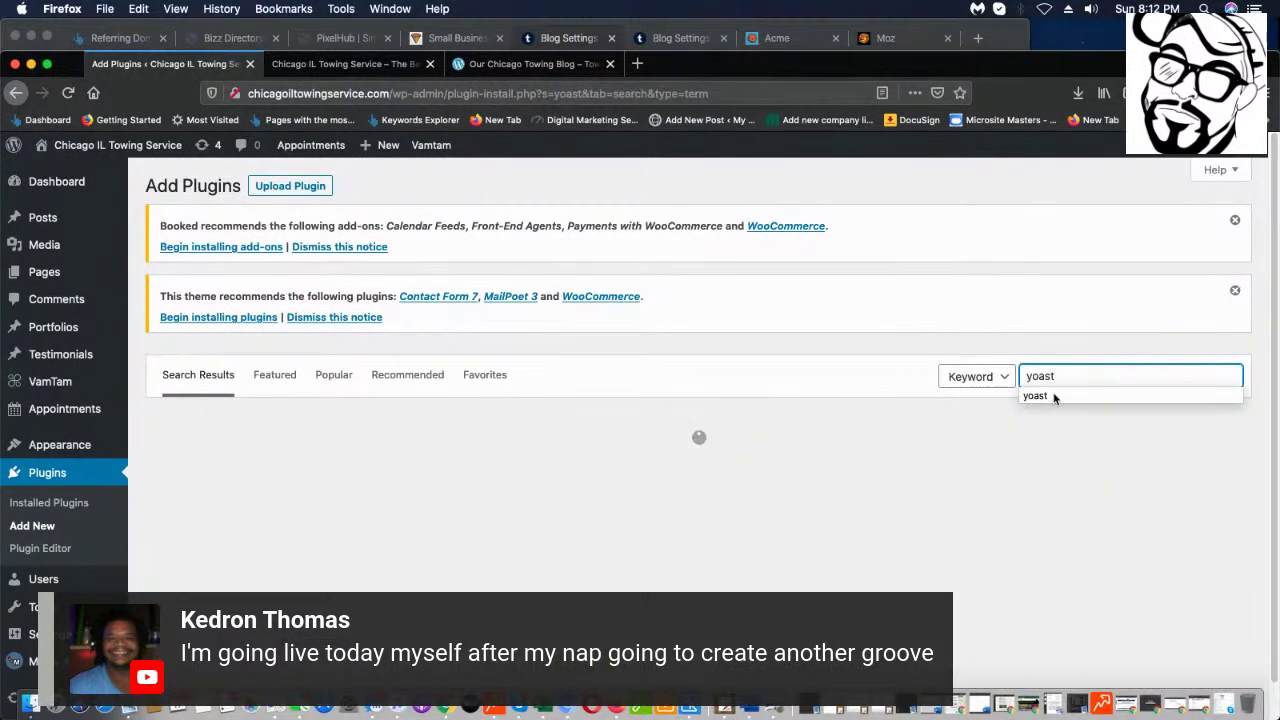
pyautogui.click(1054, 397)
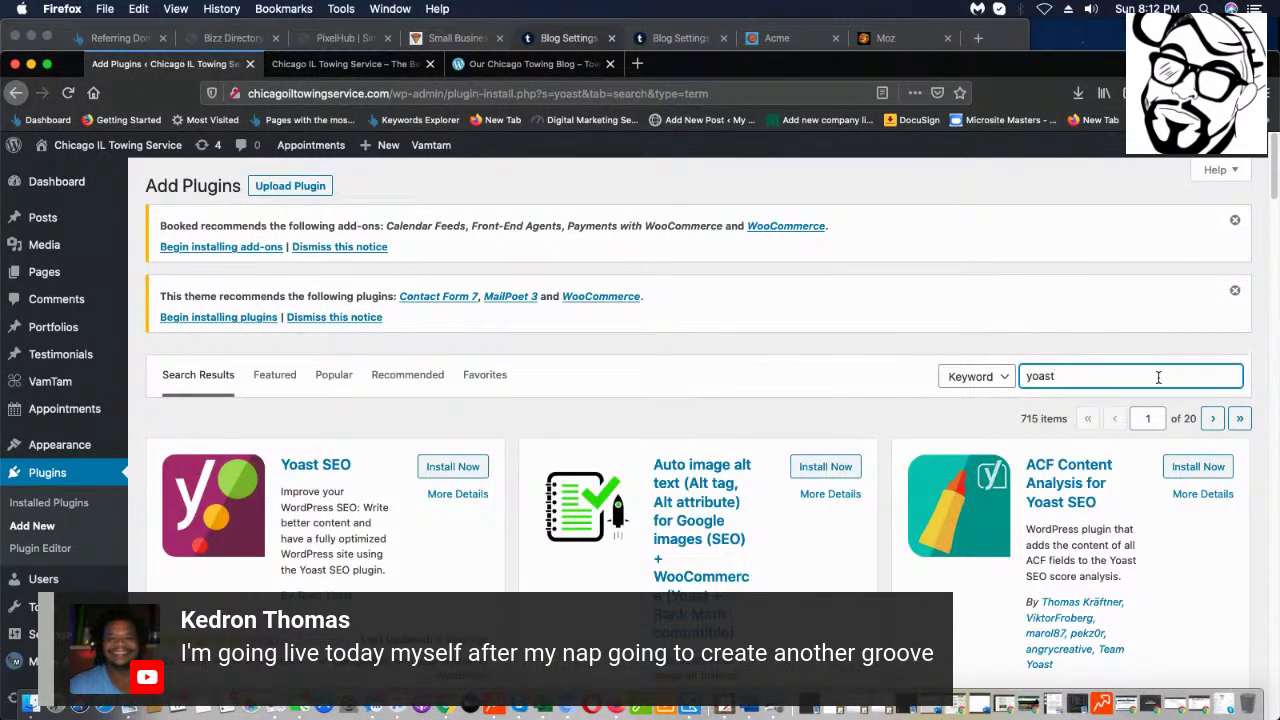
# - Install and activate Yoast SEO, then open a new blank note window
pyautogui.scroll(-1, 450, 470)
pyautogui.click(441, 446)
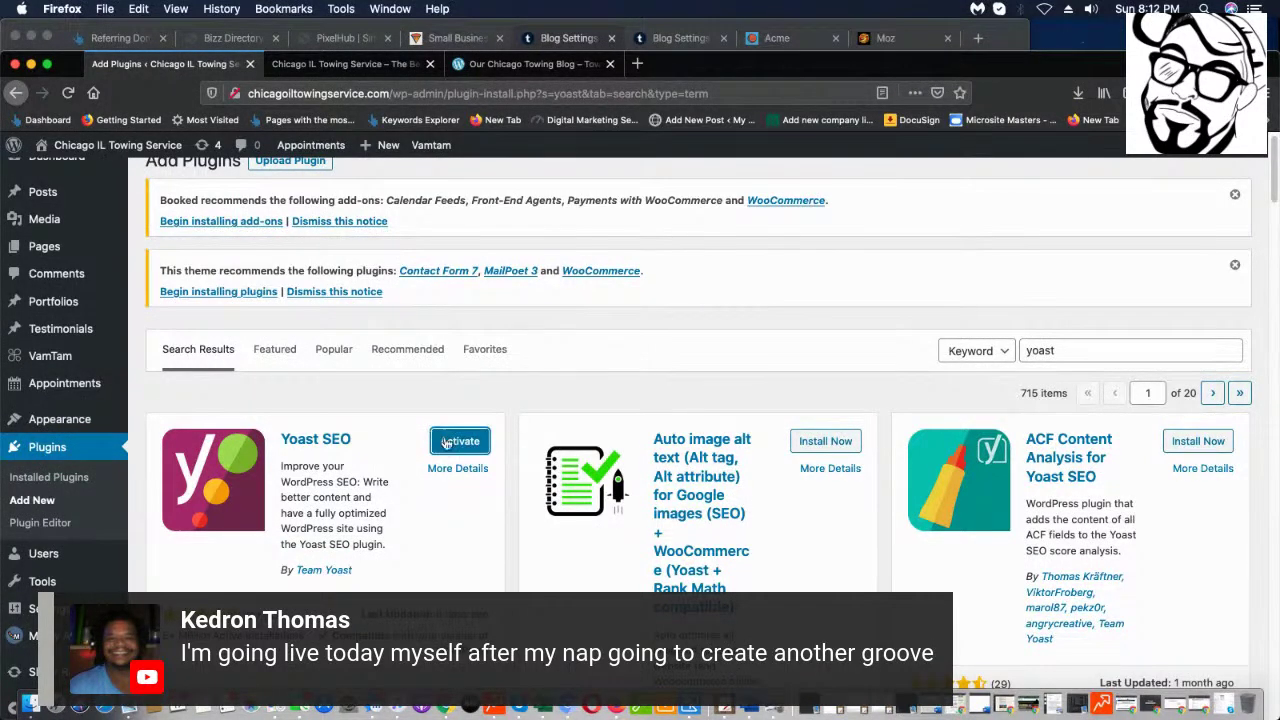
pyautogui.click(449, 445)
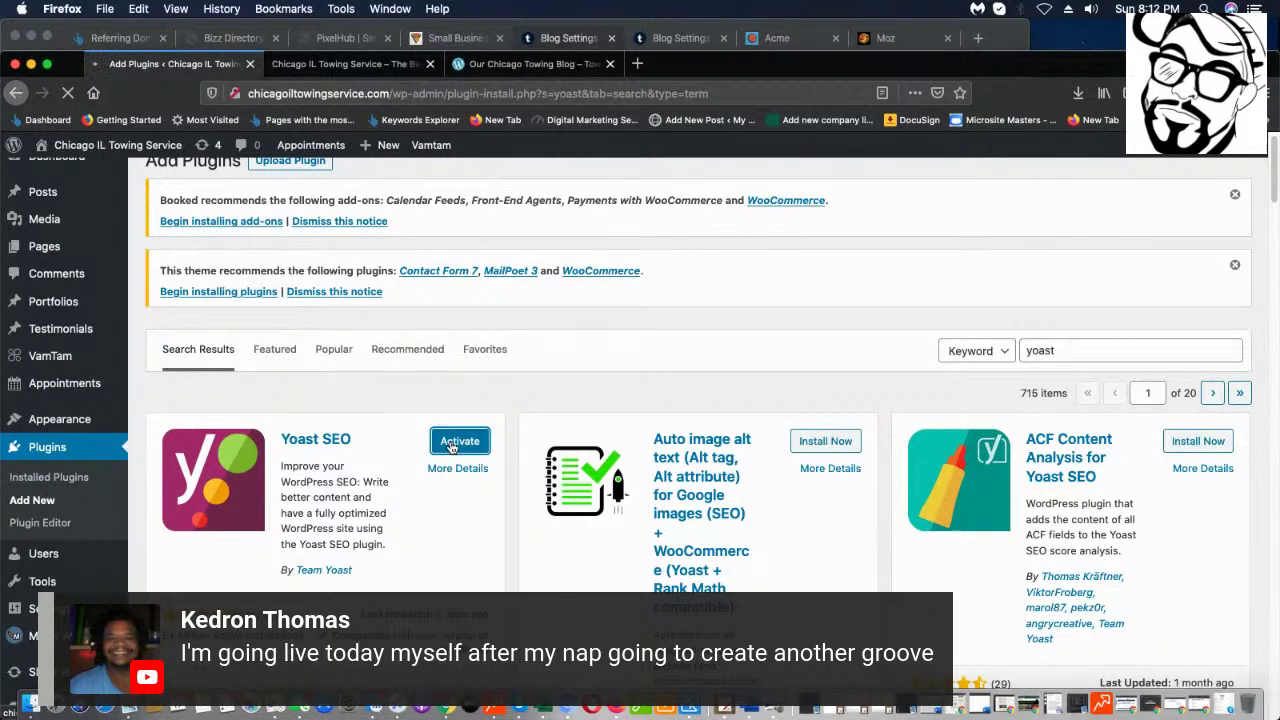
pyautogui.scroll(-5, 452, 462)
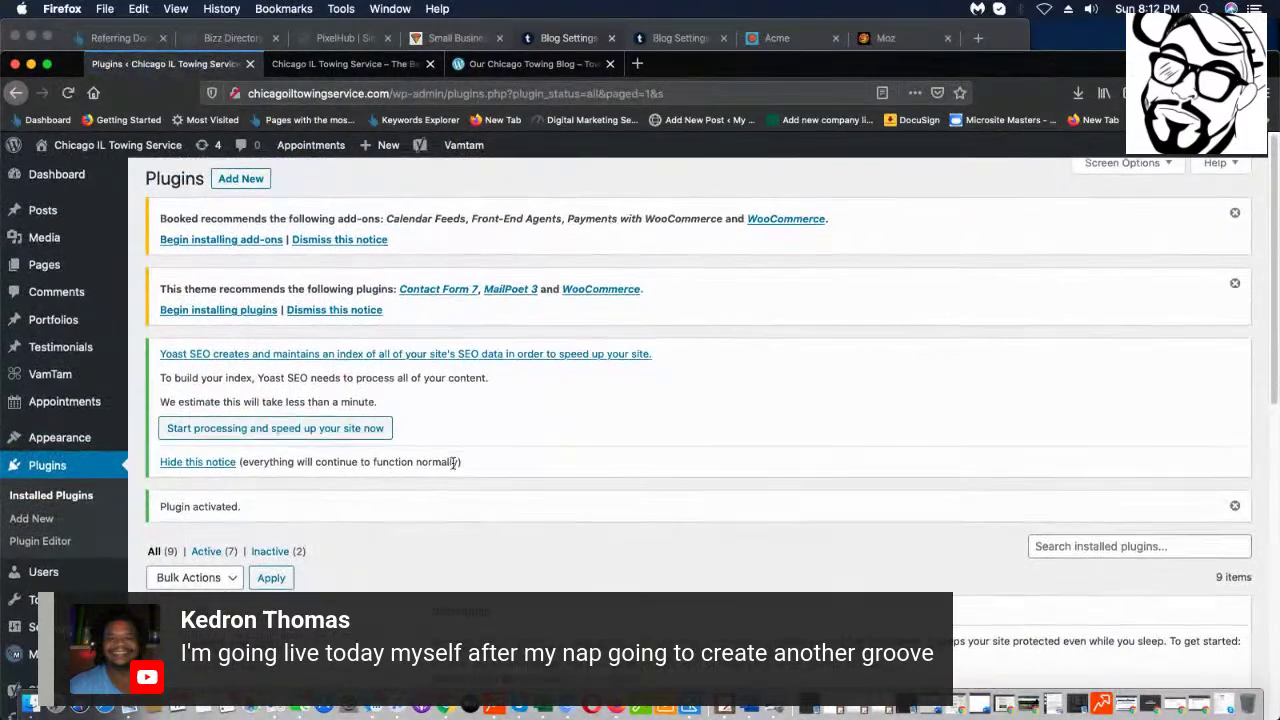
pyautogui.scroll(-4, 452, 462)
pyautogui.scroll(3, 690, 420)
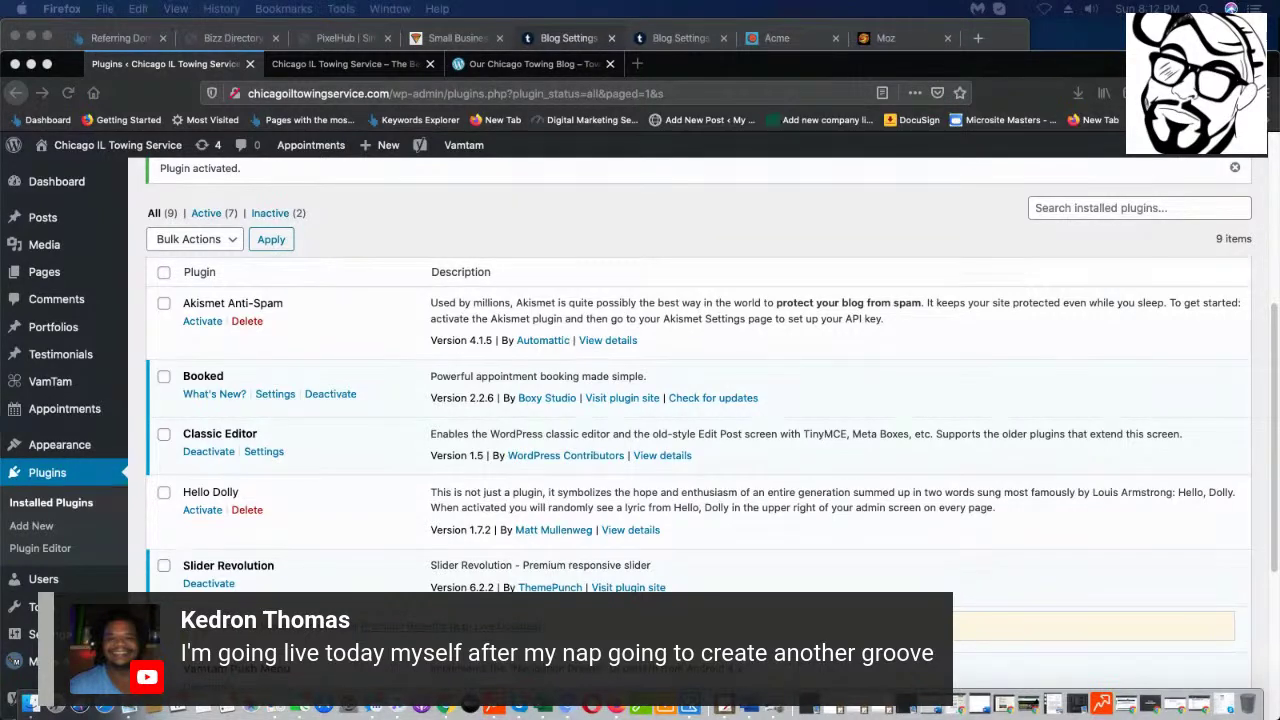
pyautogui.press('super+n')
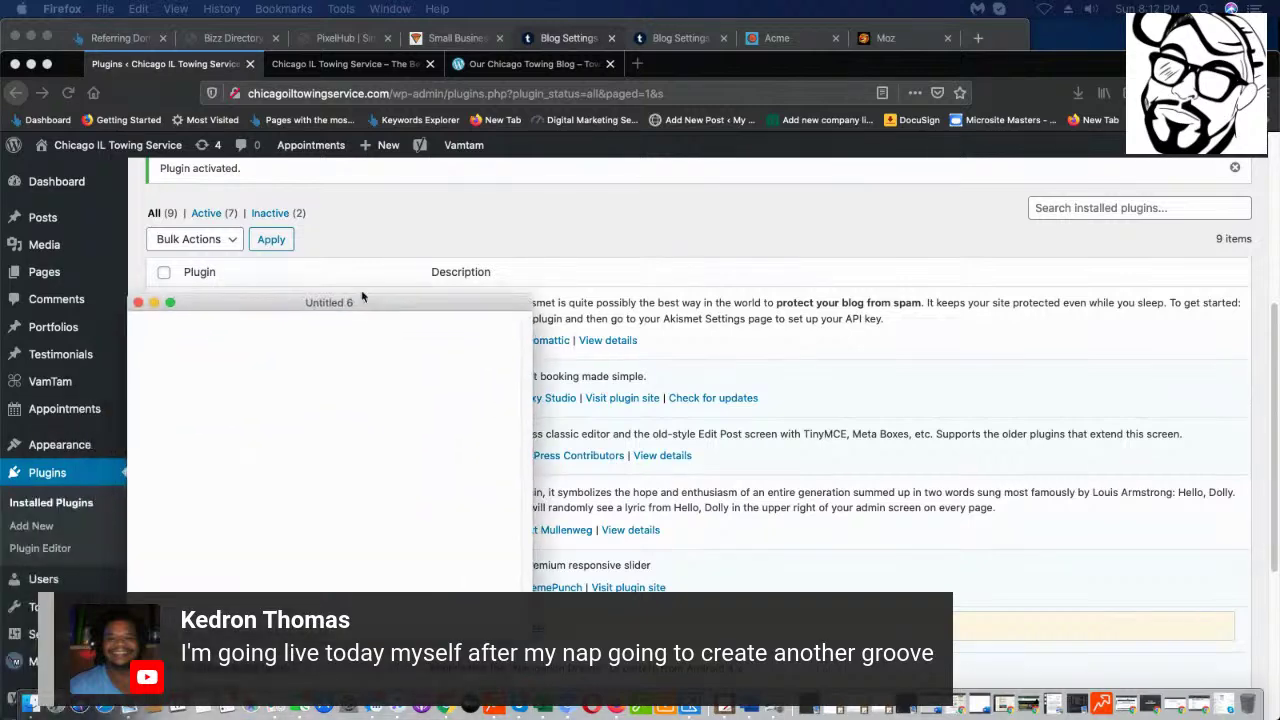
# - Copy the selected towing services list from the competitor's blog in Firefox
pyautogui.click(387, 260)
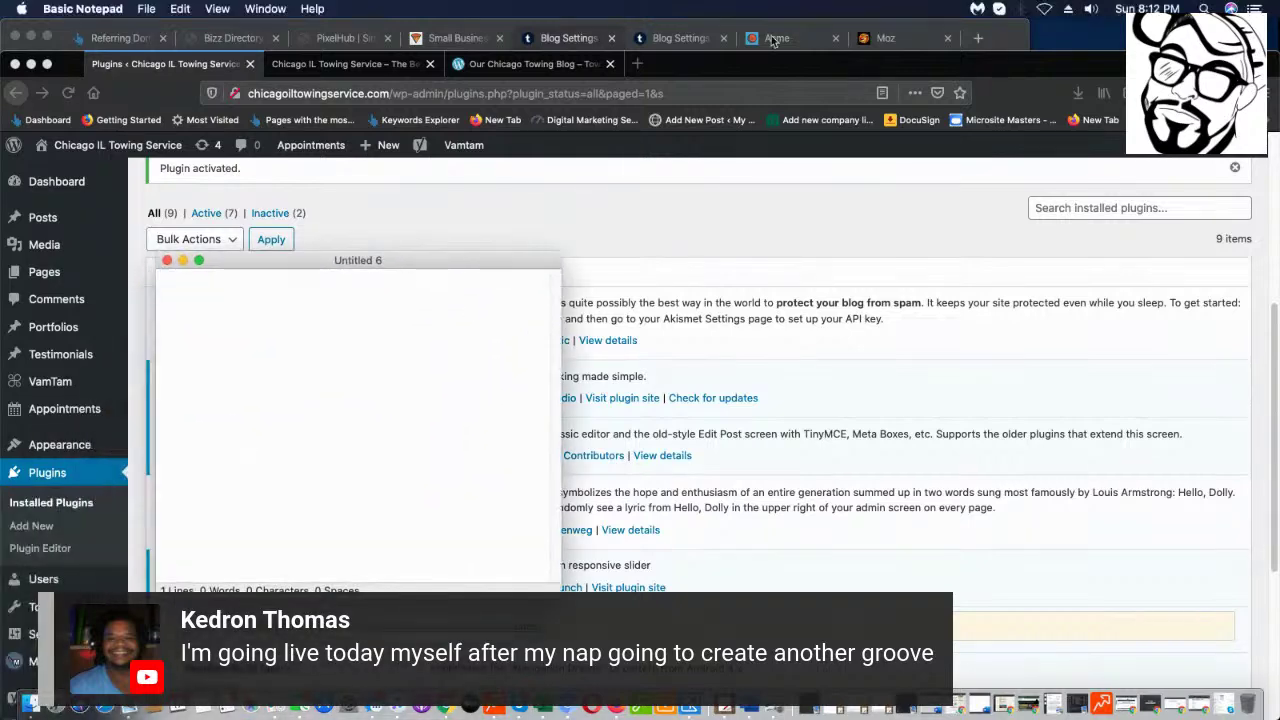
pyautogui.click(535, 64)
pyautogui.rightClick(858, 337)
pyautogui.click(858, 337)
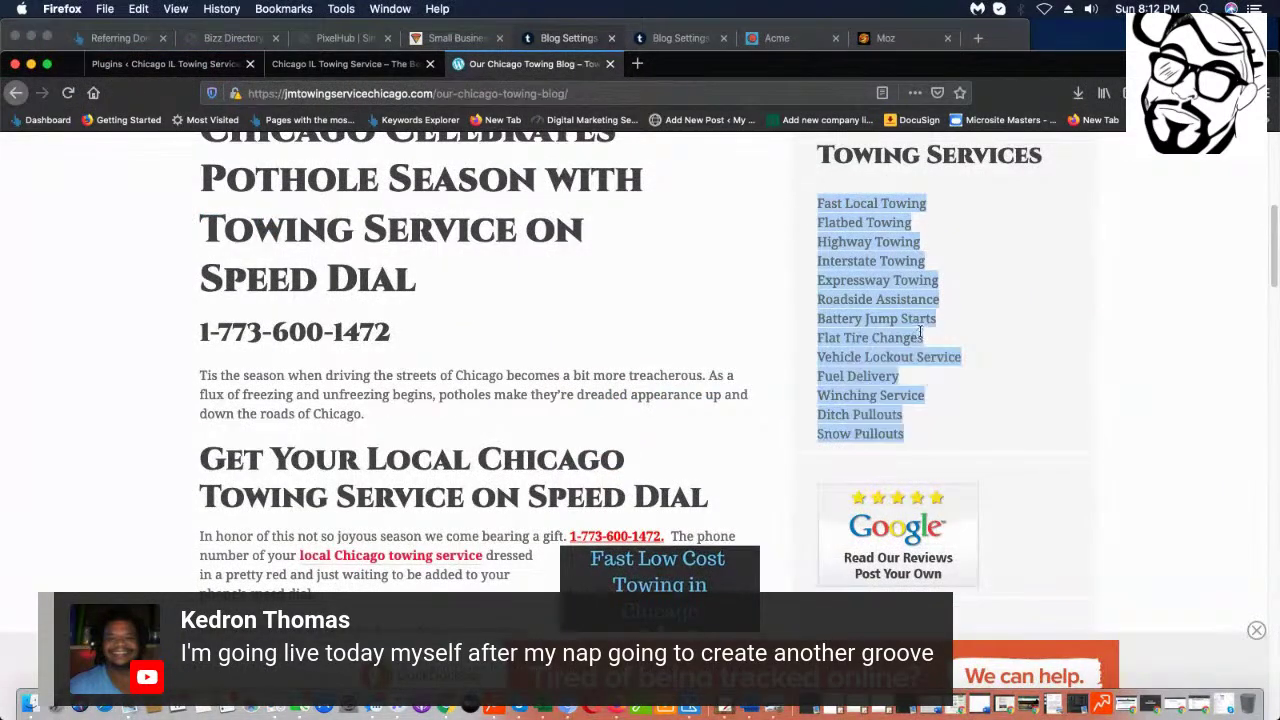
pyautogui.rightClick(913, 321)
pyautogui.click(962, 337)
# - Paste the 13-line services list into the Untitled 6 note and park it upper right
pyautogui.moveTo(808, 75); pyautogui.dragTo(1050, 31)
pyautogui.click(546, 300)
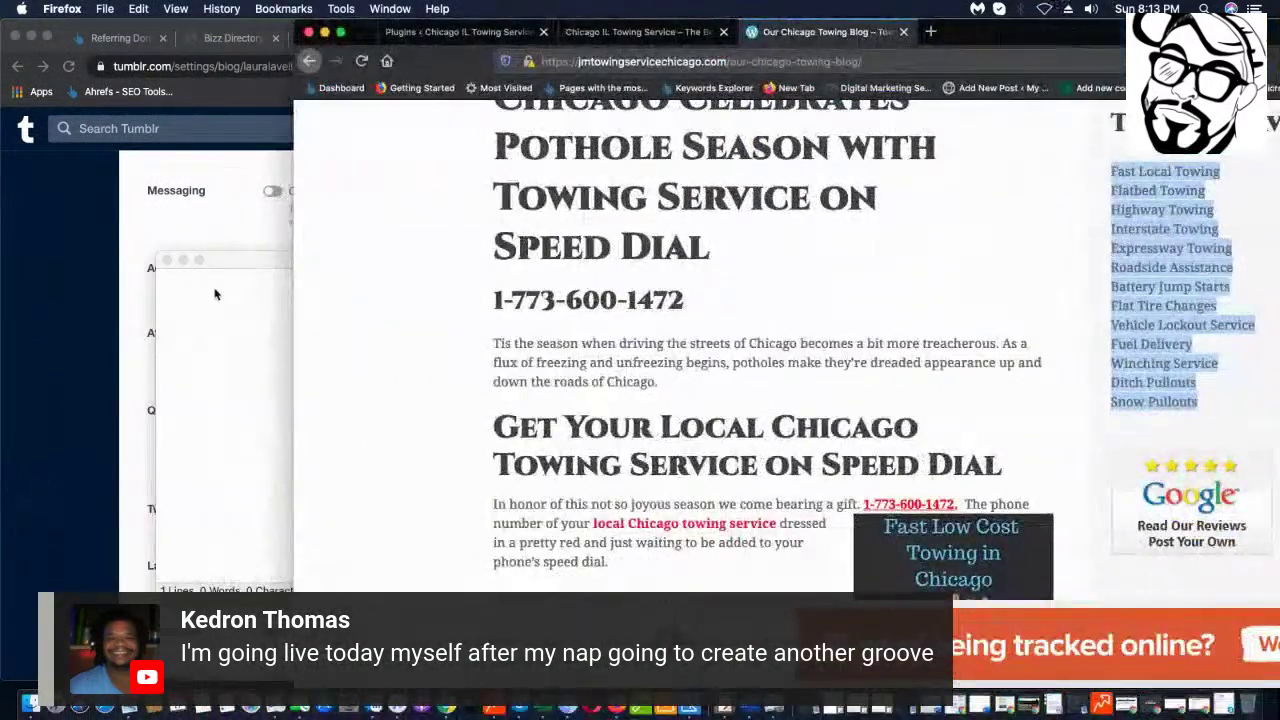
pyautogui.moveTo(232, 265); pyautogui.dragTo(487, 163)
pyautogui.rightClick(468, 220)
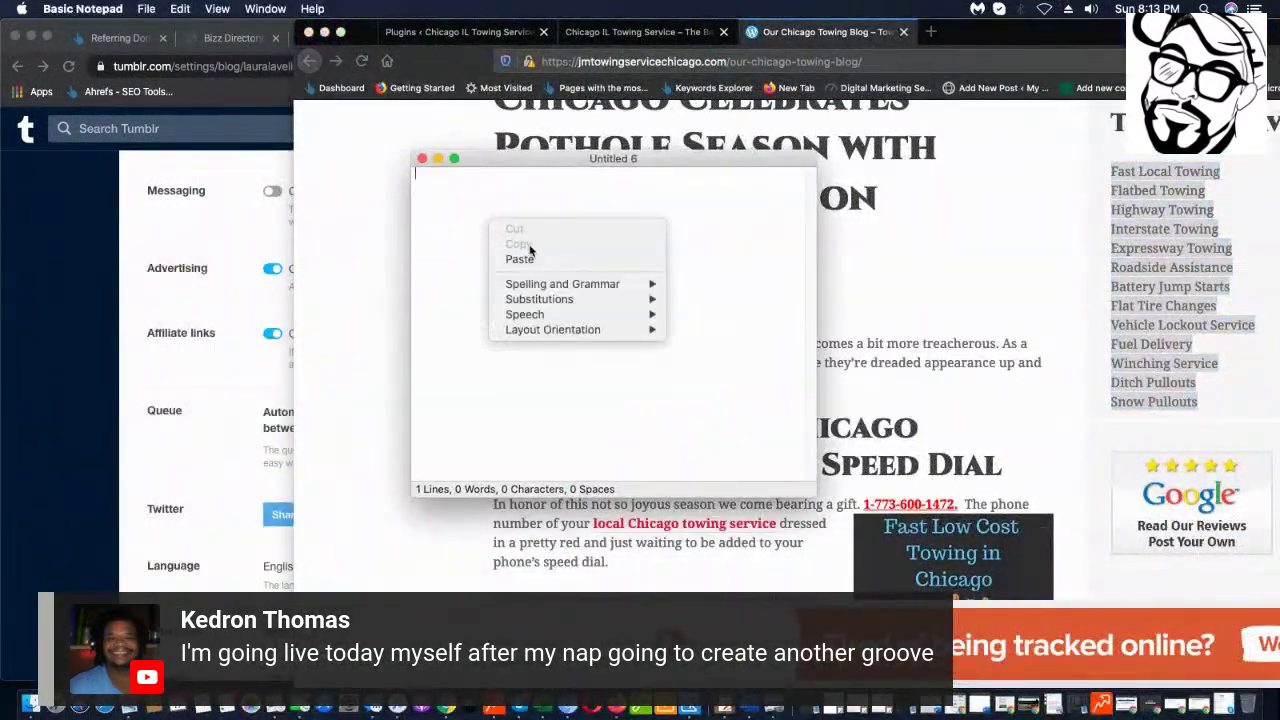
pyautogui.click(535, 258)
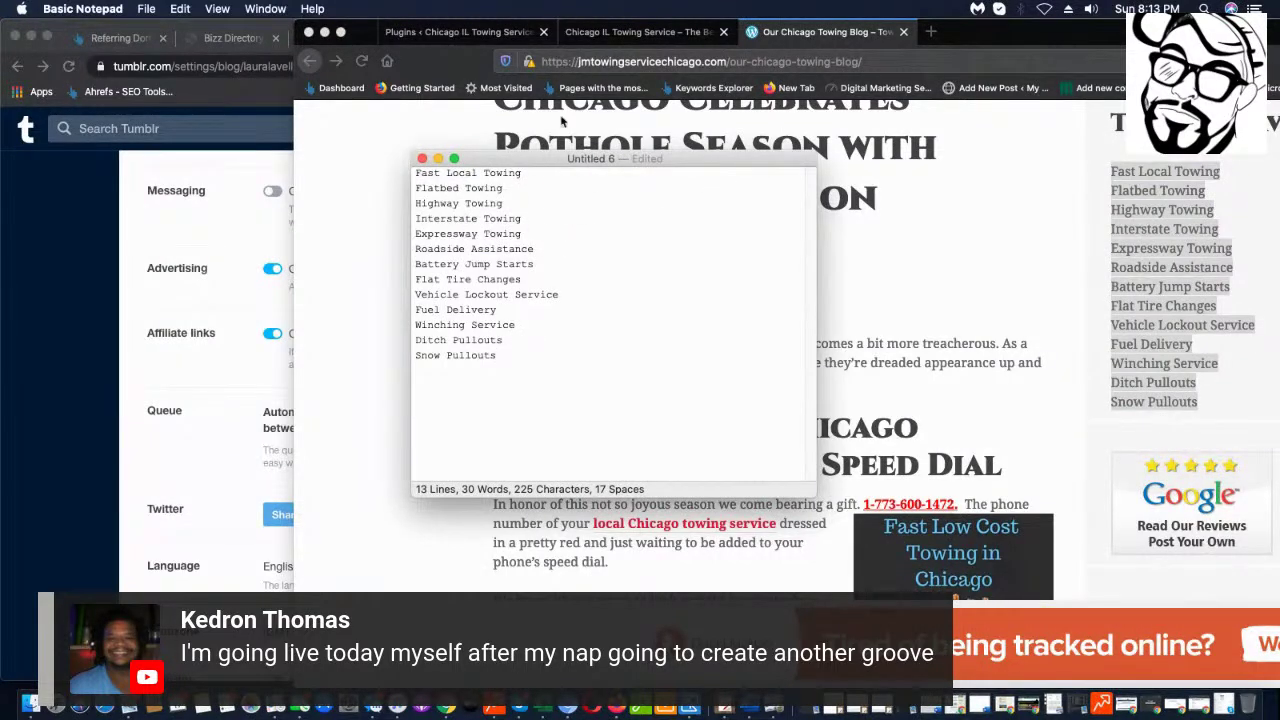
pyautogui.moveTo(362, 33); pyautogui.dragTo(54, 40)
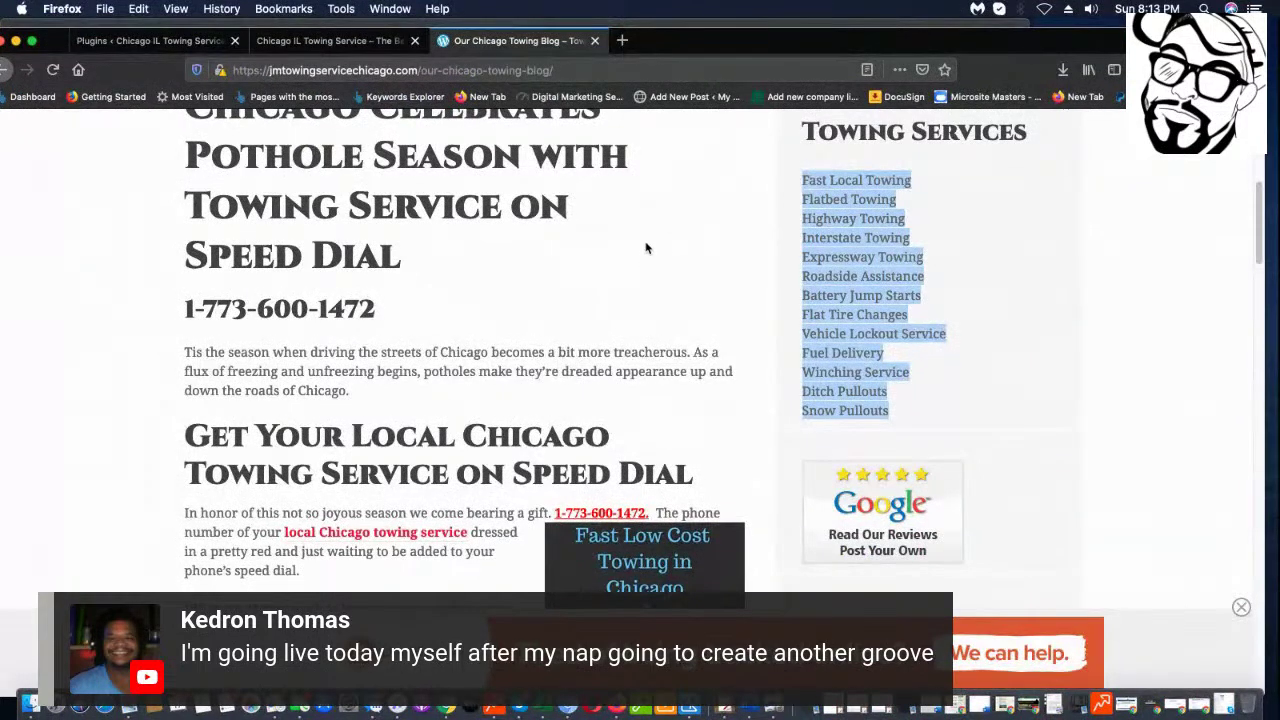
pyautogui.press('super+Tab')
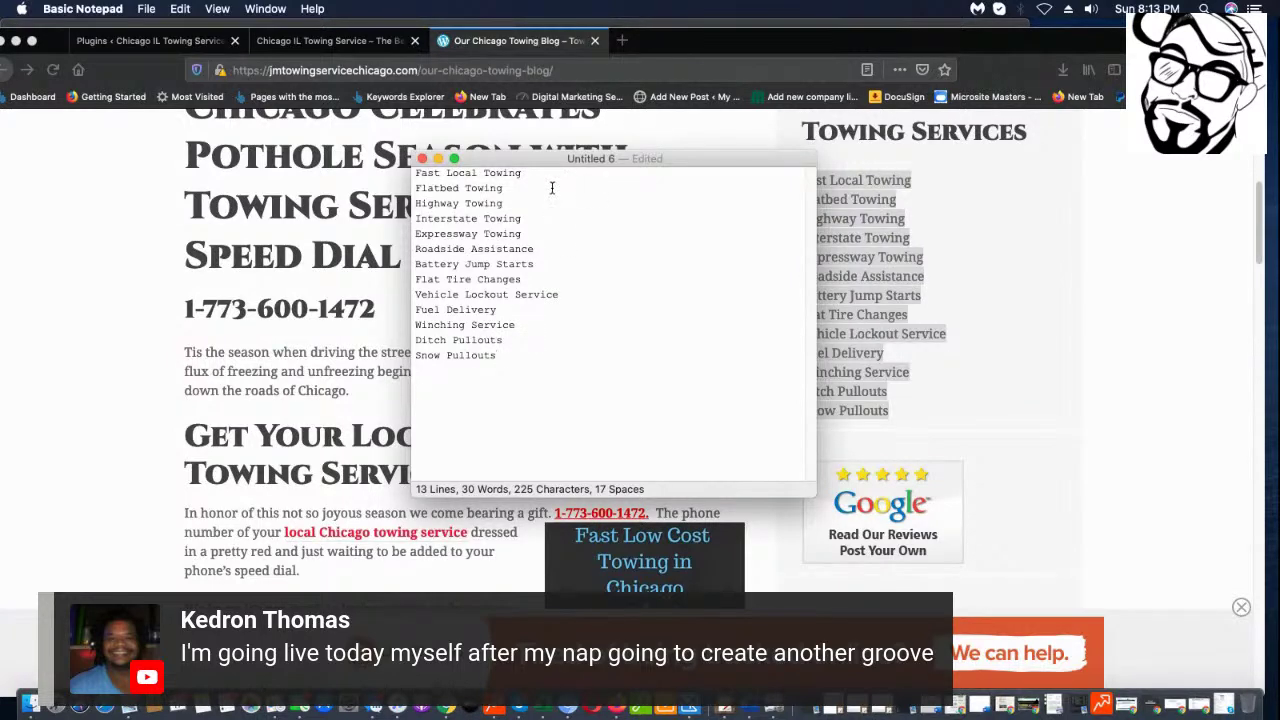
pyautogui.moveTo(632, 158); pyautogui.dragTo(925, 119)
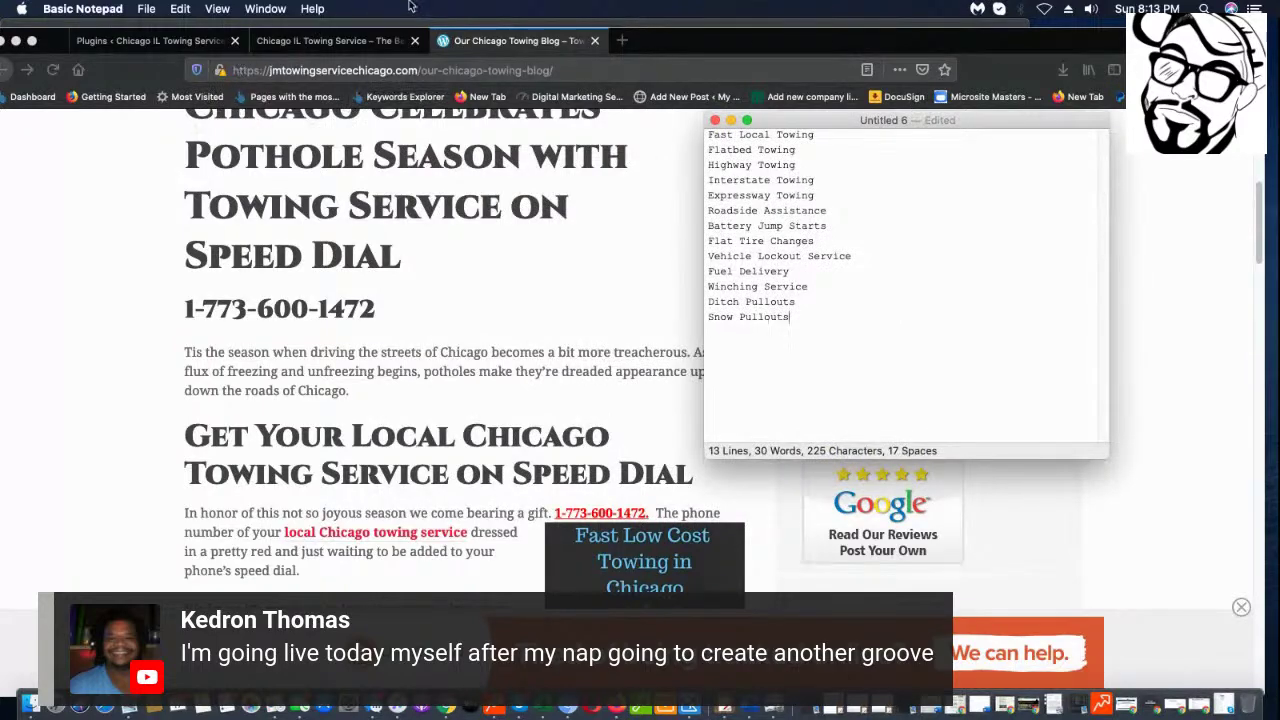
pyautogui.click(138, 40)
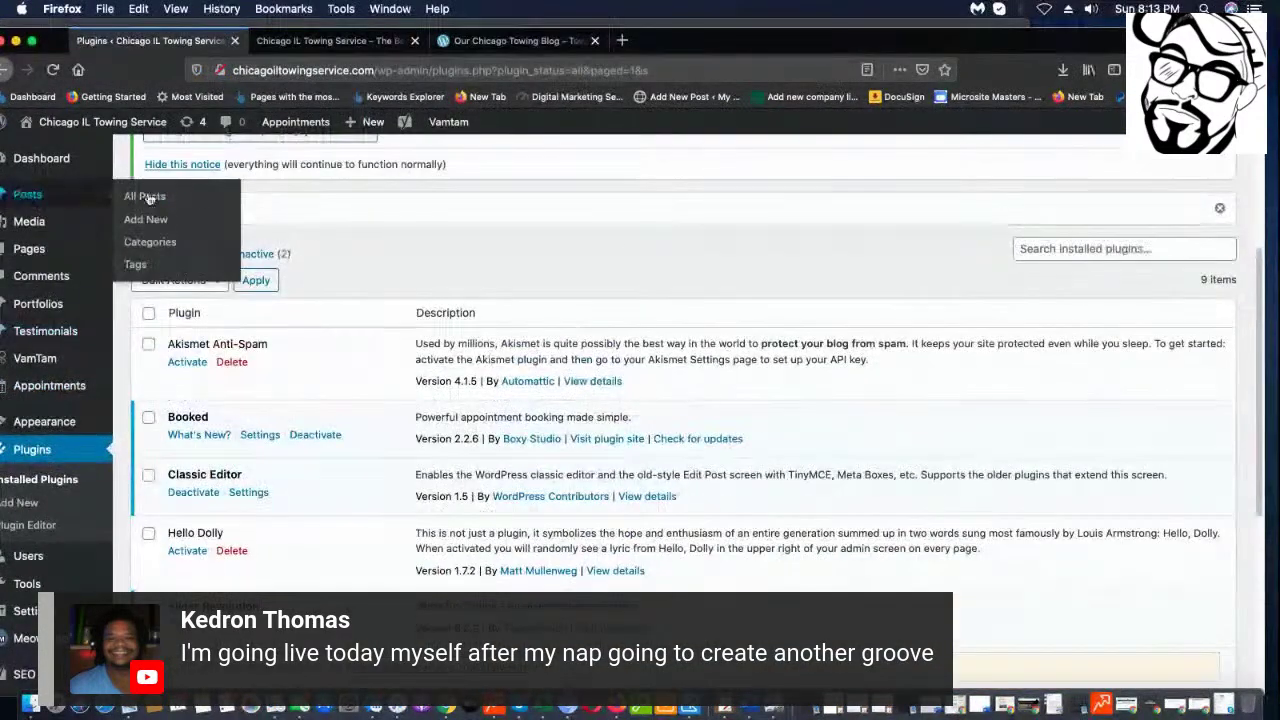
# - Select all 17 sample posts and bulk-move them to the Trash
pyautogui.click(143, 197)
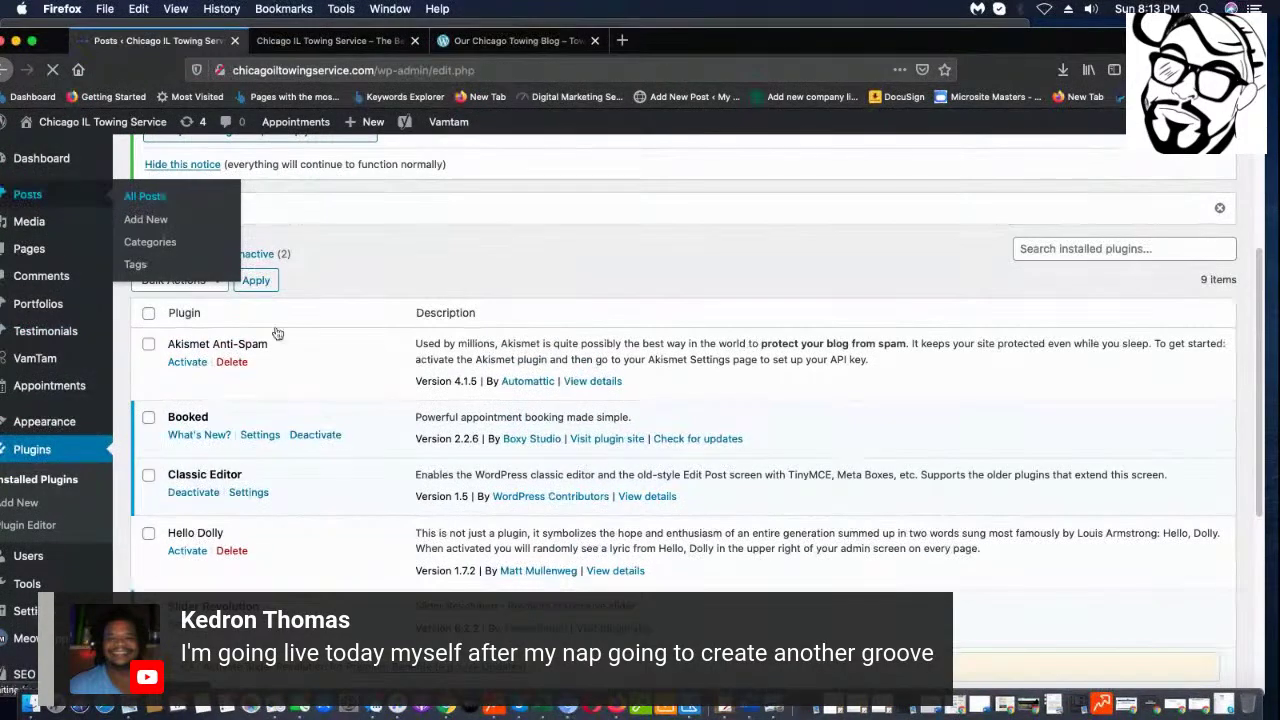
pyautogui.scroll(-3, 310, 399)
pyautogui.scroll(-10, 310, 399)
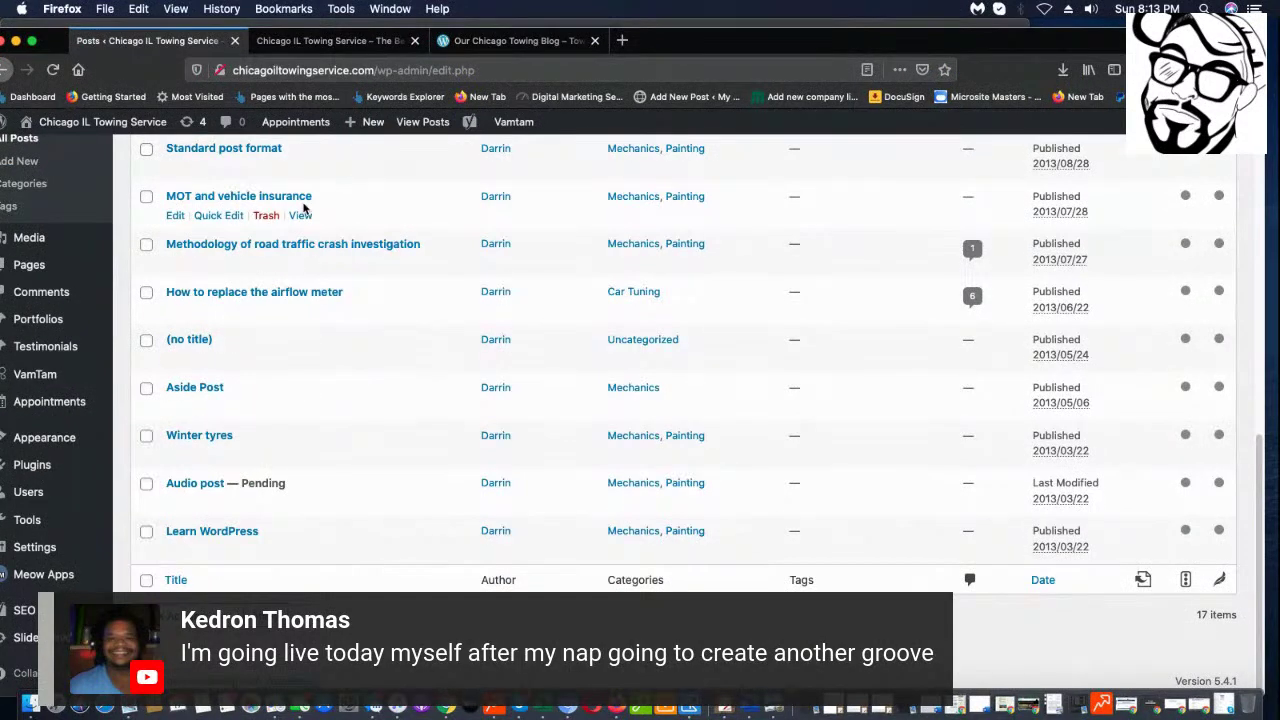
pyautogui.scroll(10, 300, 212)
pyautogui.scroll(-4, 294, 266)
pyautogui.scroll(3, 270, 306)
pyautogui.click(146, 373)
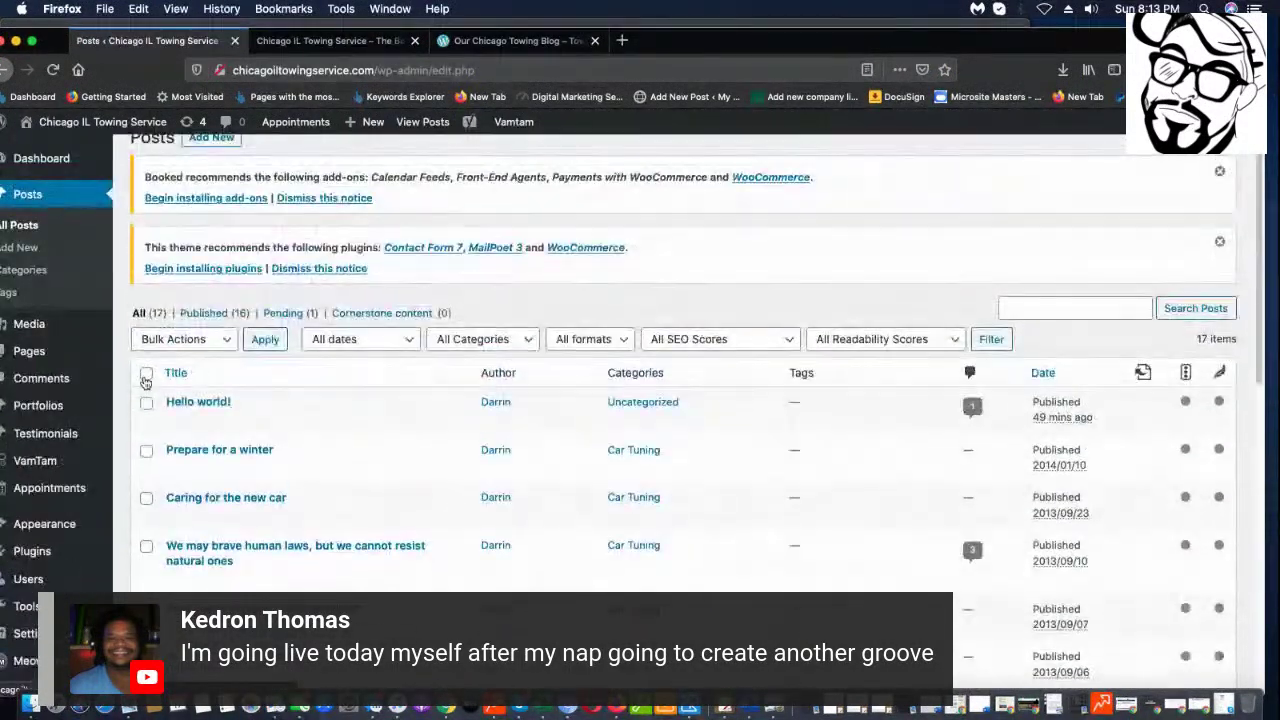
pyautogui.click(214, 345)
pyautogui.click(207, 367)
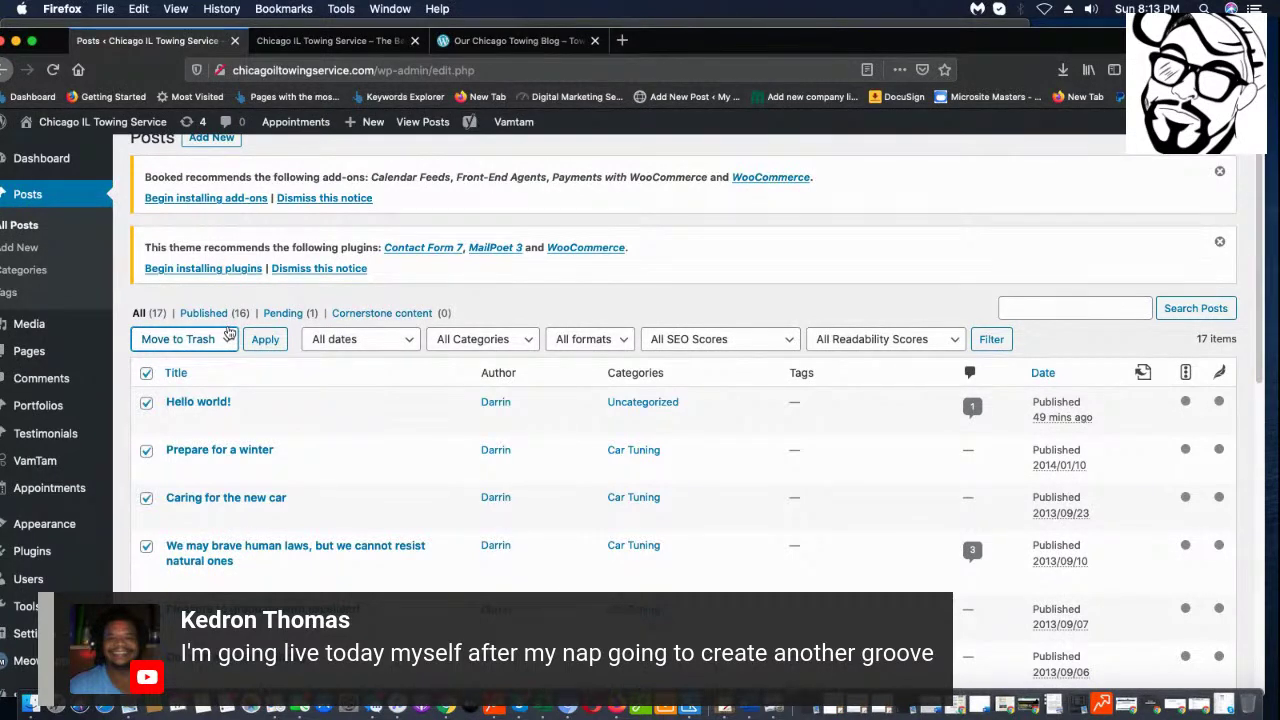
pyautogui.click(266, 341)
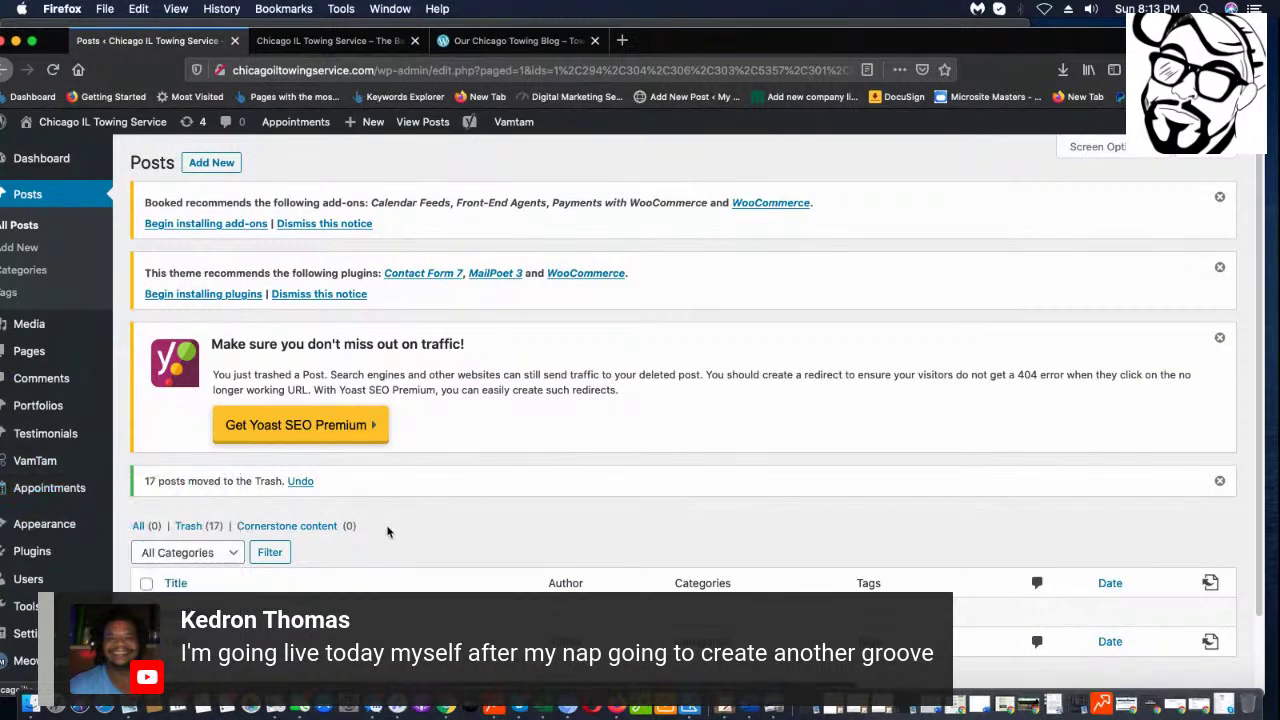
pyautogui.scroll(-2, 388, 532)
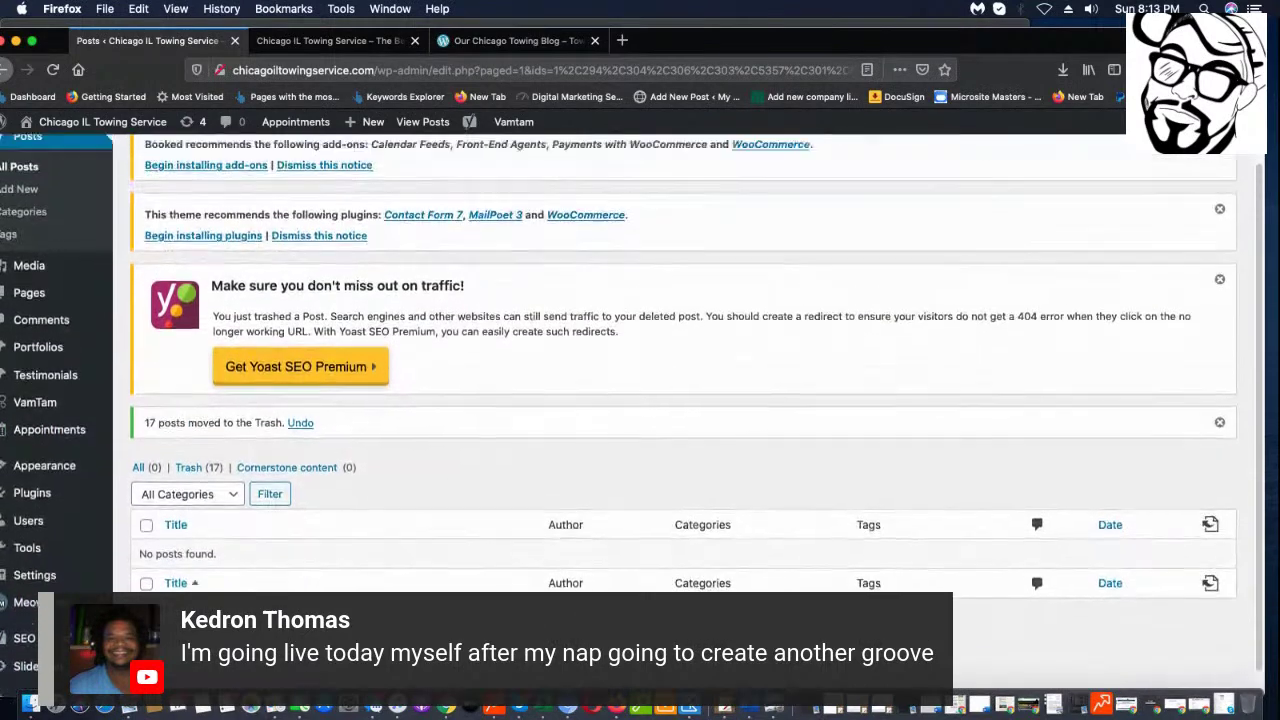
pyautogui.scroll(2, 508, 257)
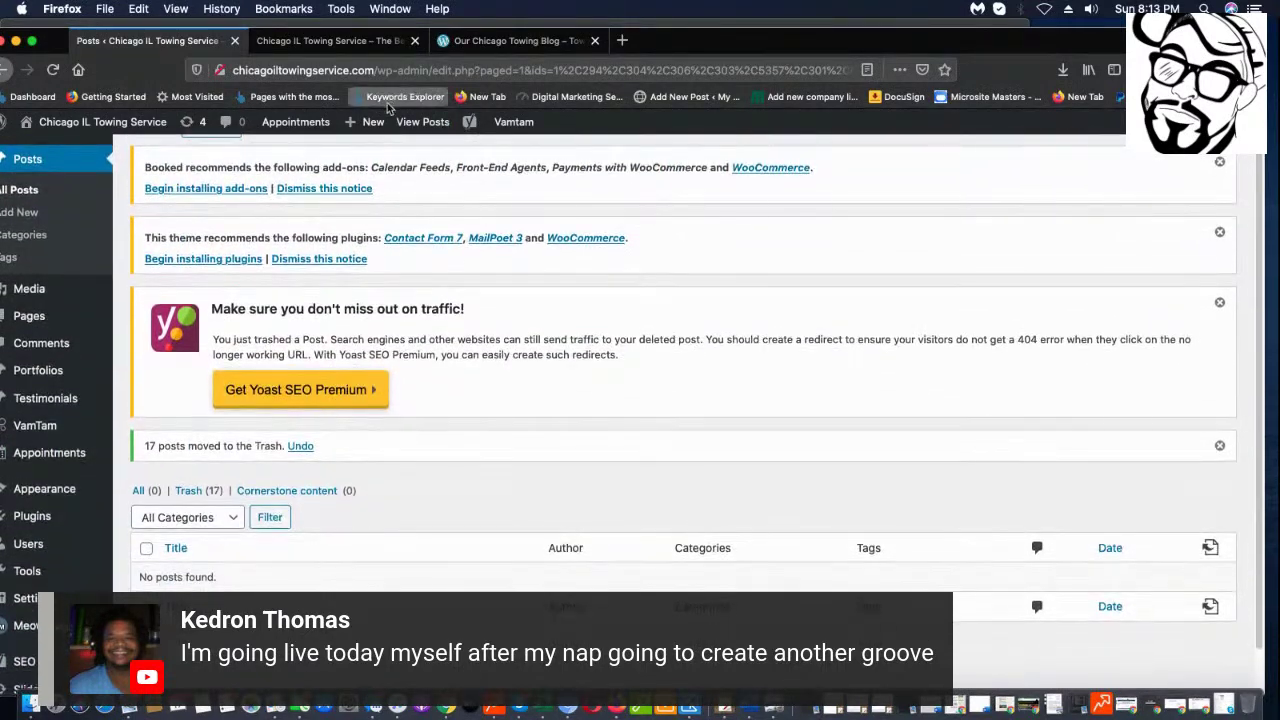
# - Start a new post and copy 'Fast Local Towing' from the notepad list
pyautogui.moveTo(367, 132)
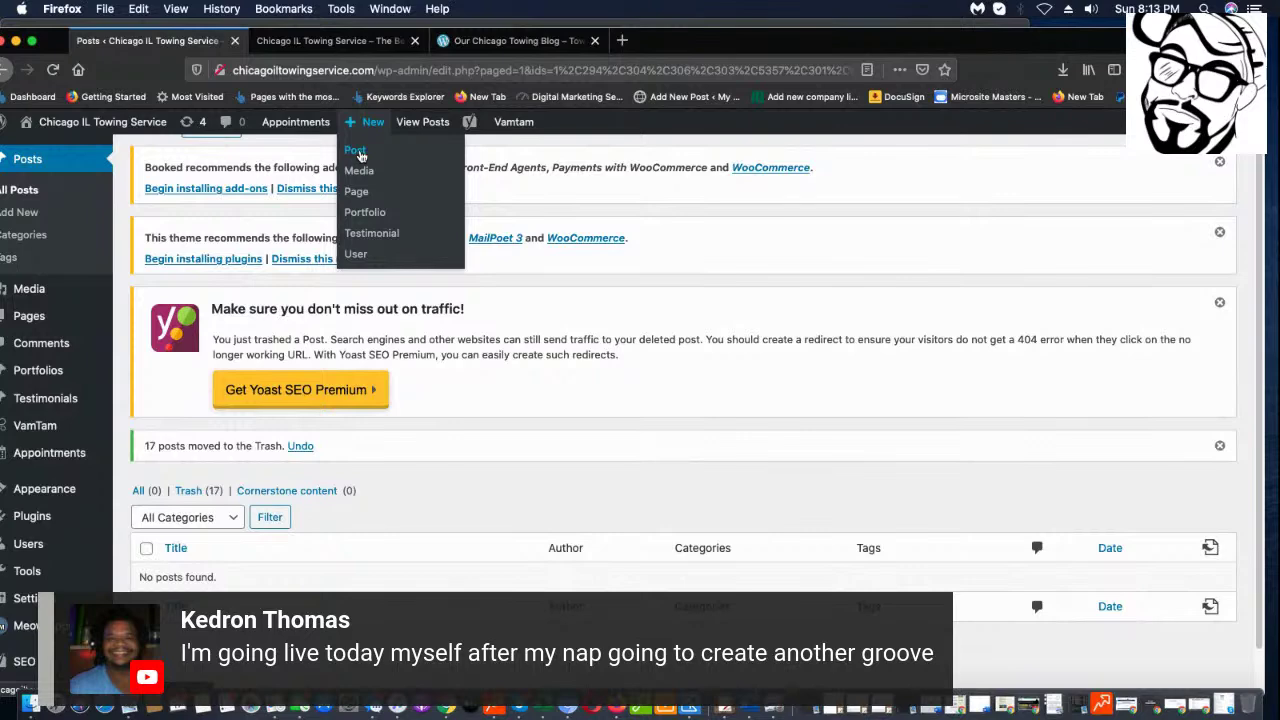
pyautogui.click(357, 152)
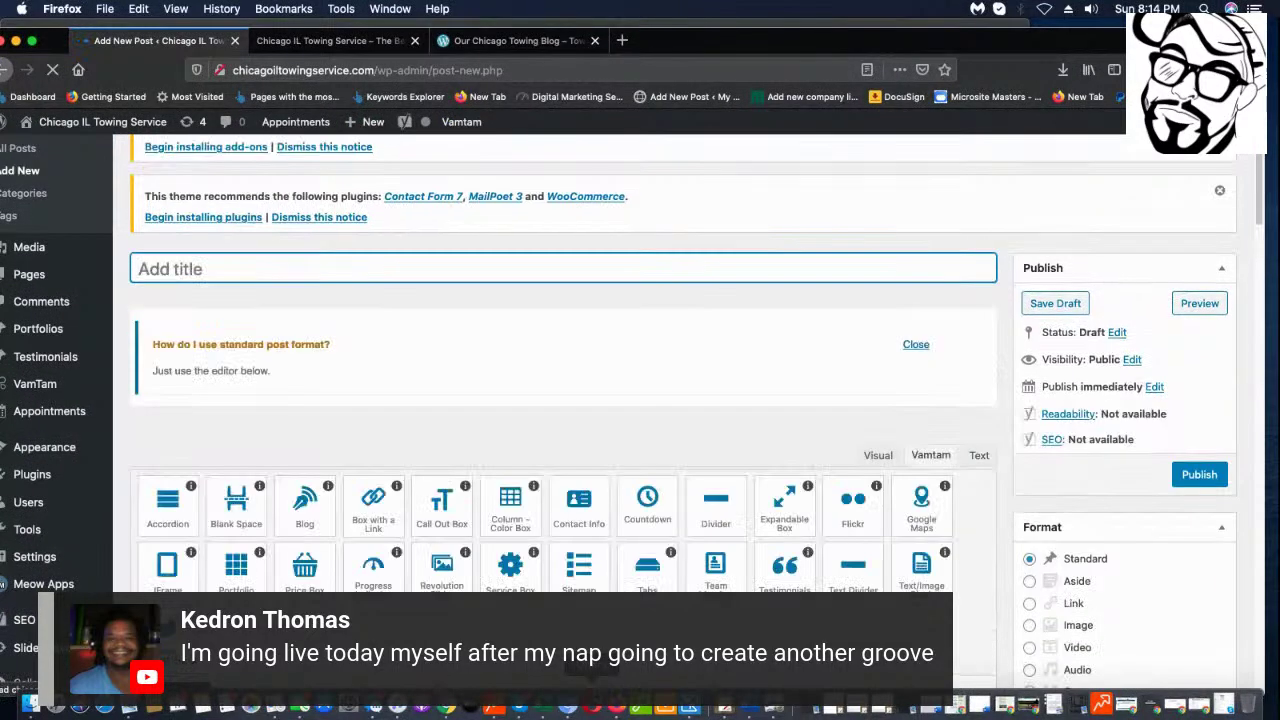
pyautogui.press('super+Tab')
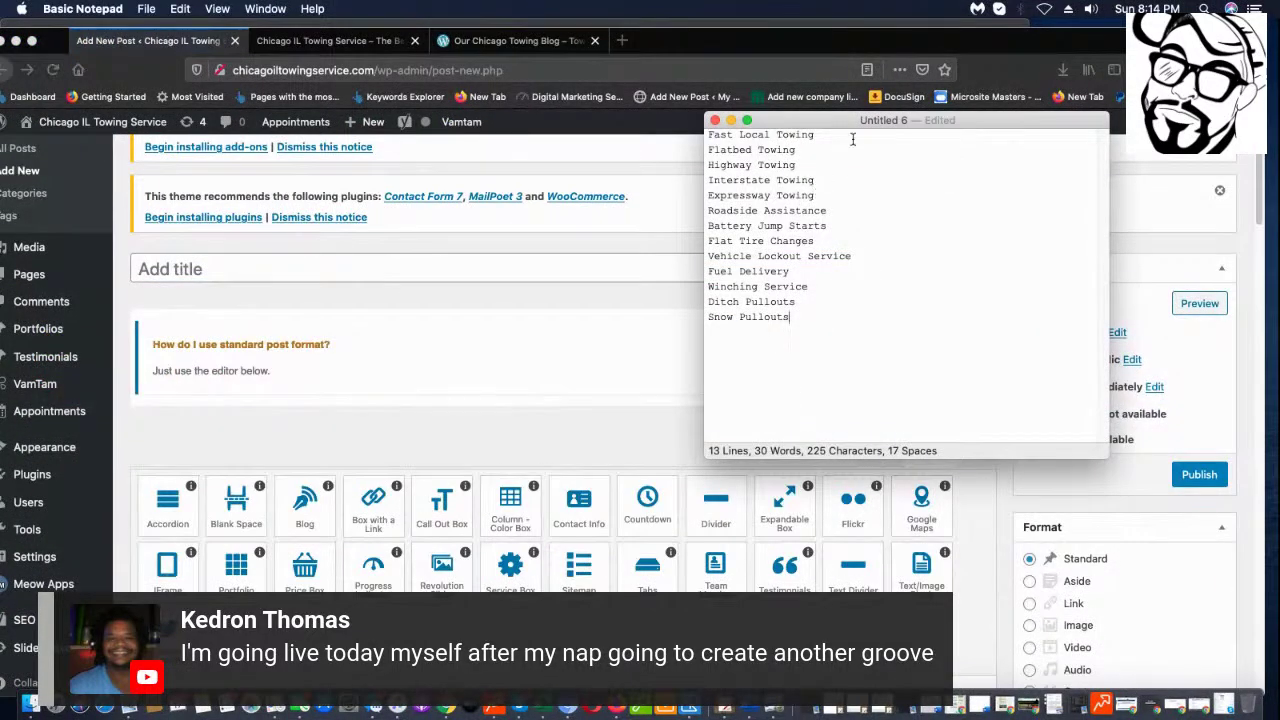
pyautogui.moveTo(856, 142); pyautogui.dragTo(697, 137)
pyautogui.rightClick(736, 140)
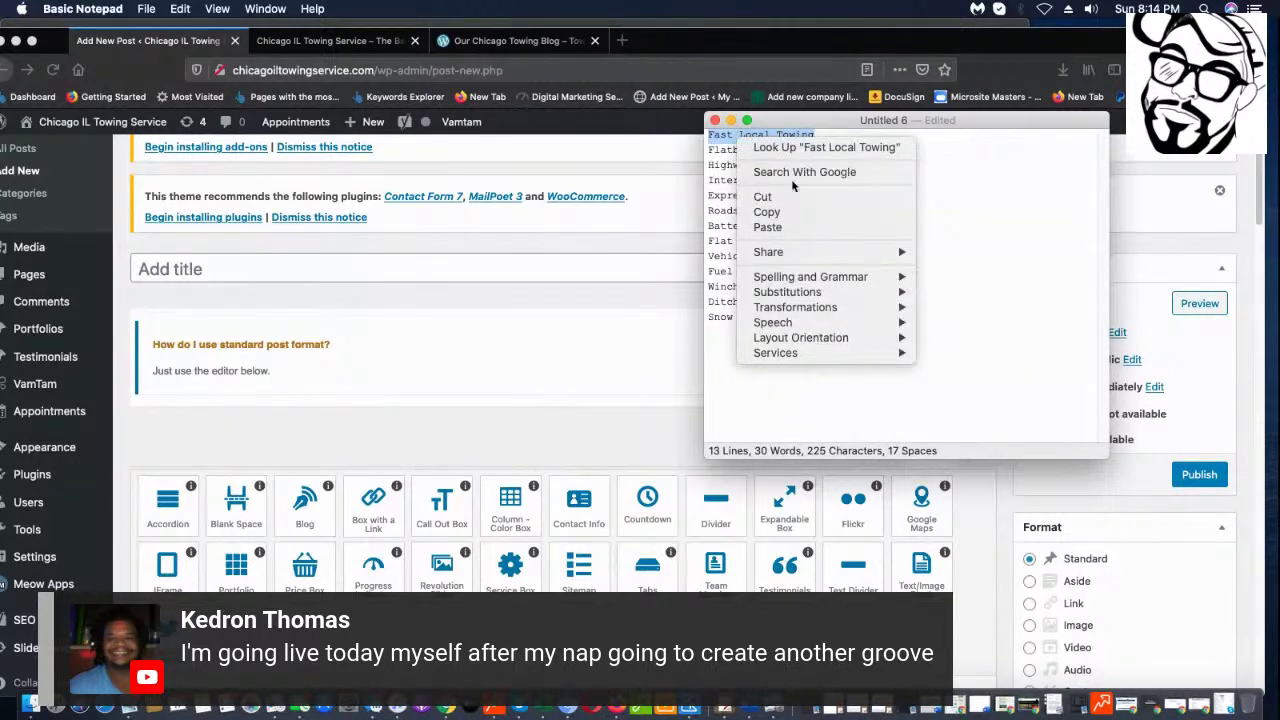
pyautogui.click(777, 213)
# - Title the post 'How to Get Fast Local Towing in Chicago, IL' and save a draft
pyautogui.click(294, 267)
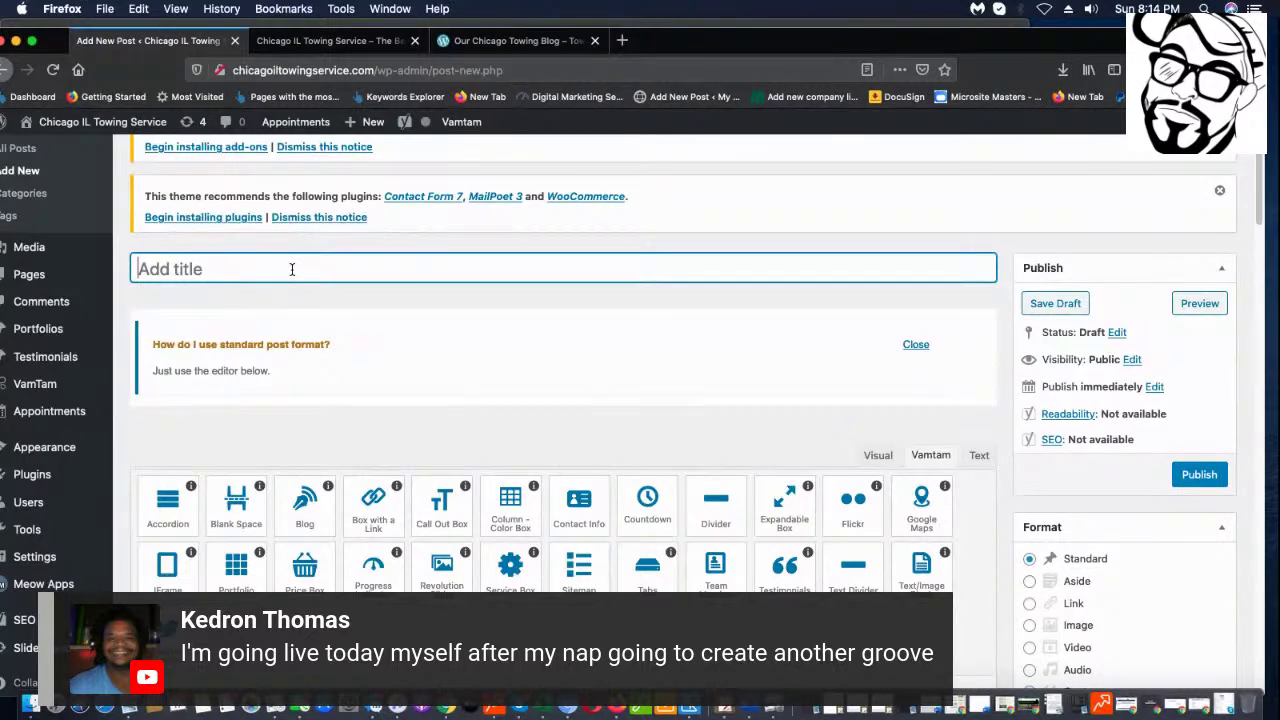
pyautogui.write('Hop')
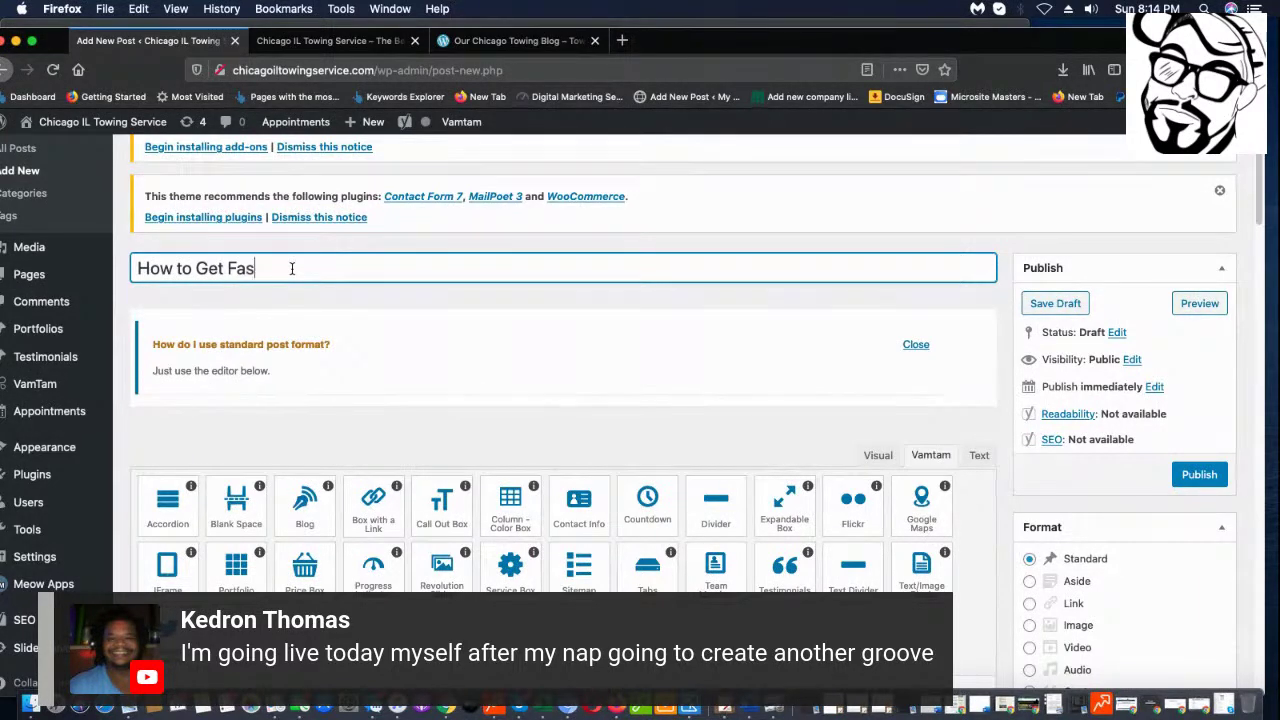
pyautogui.write('Lo')
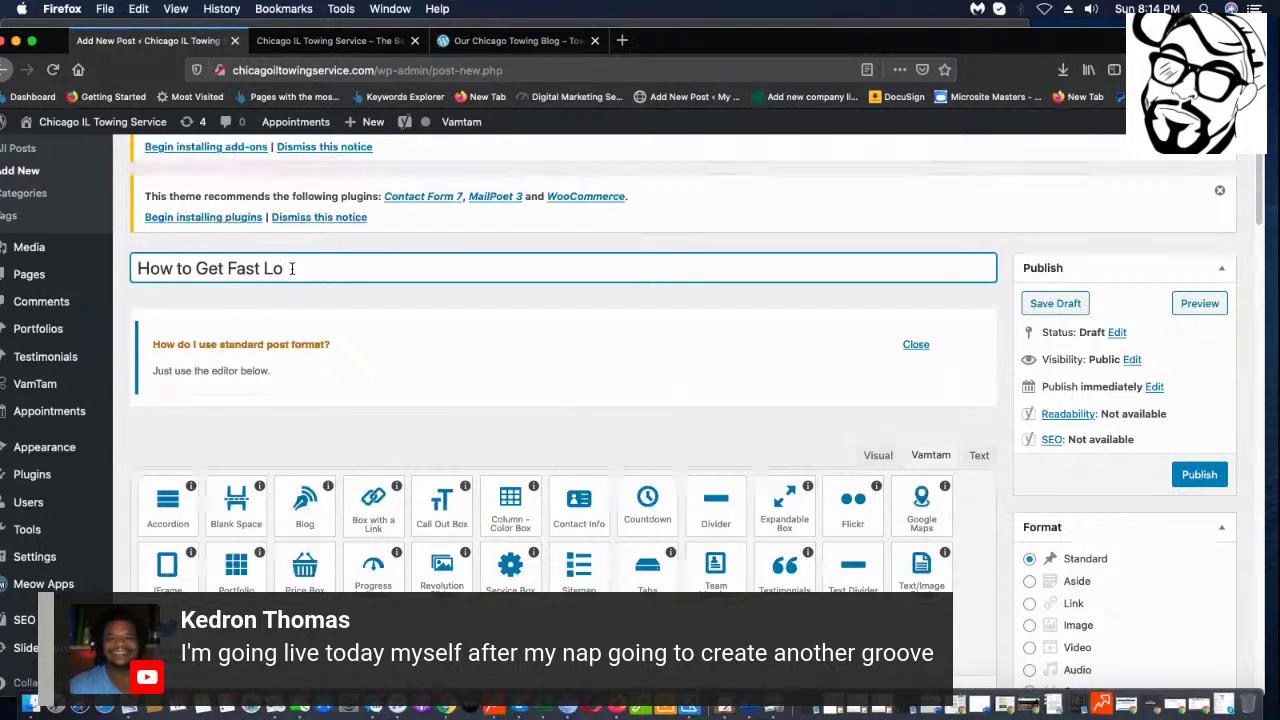
pyautogui.write('wal Toqw')
pyautogui.write('ng')
pyautogui.press('BackSpace')
pyautogui.press('BackSpace')
pyautogui.write('ng in Cui')
pyautogui.press('BackSpace')
pyautogui.press('BackSpace')
pyautogui.write('hj')
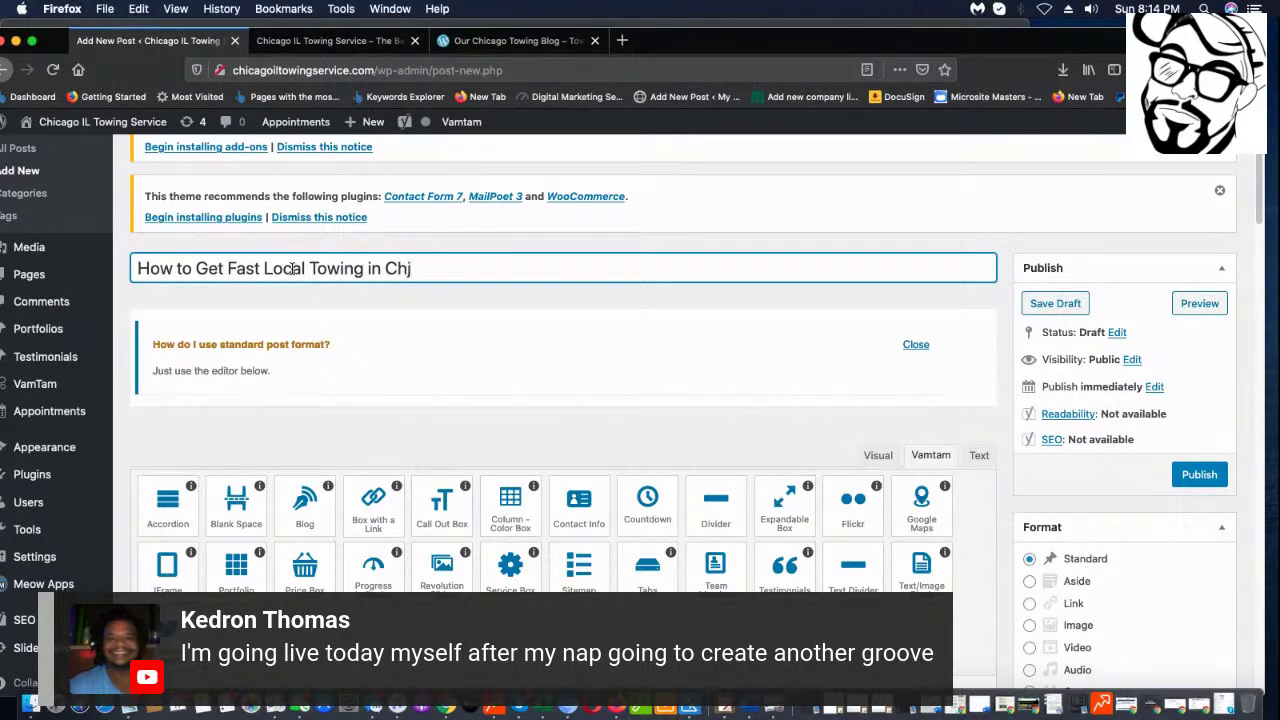
pyautogui.press('BackSpace')
pyautogui.write('icago, IL')
pyautogui.moveTo(228, 268); pyautogui.dragTo(488, 260)
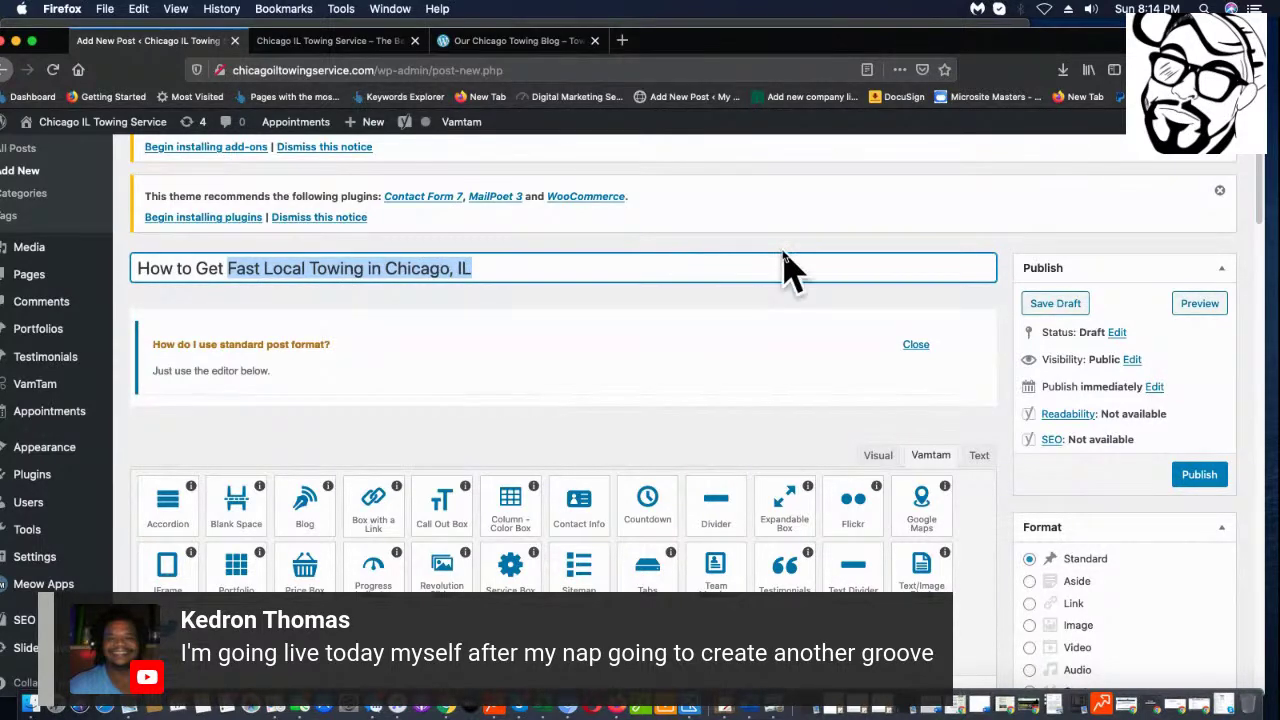
pyautogui.scroll(-1, 1225, 440)
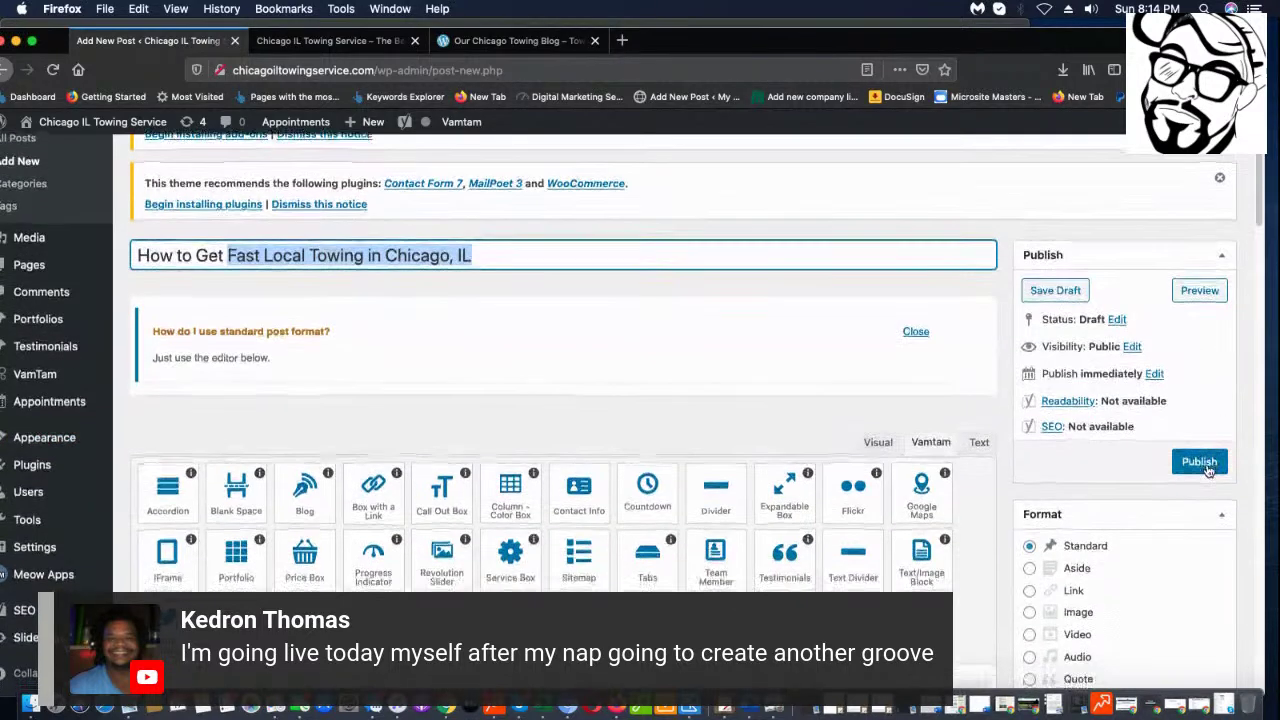
pyautogui.click(1053, 290)
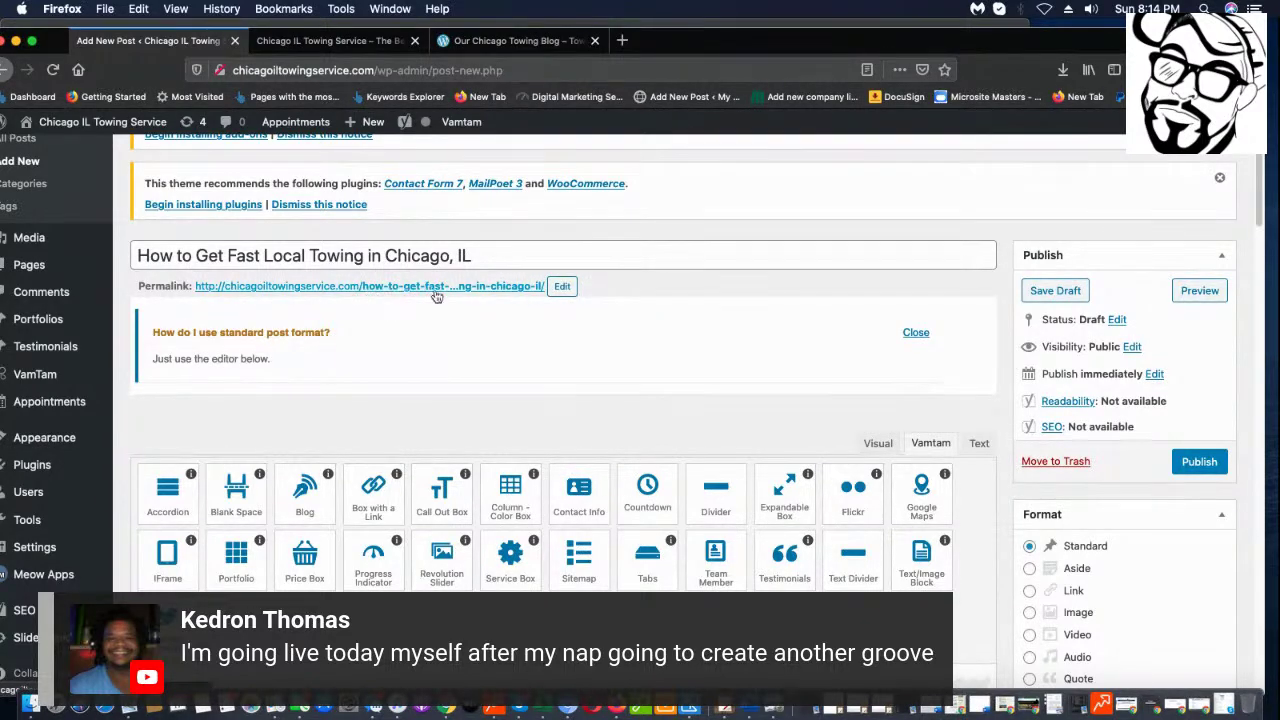
# - Remove 'how-to-get-' so the slug reads fast-local-towing-in-chicago-il, and re-save the draft
pyautogui.click(558, 287)
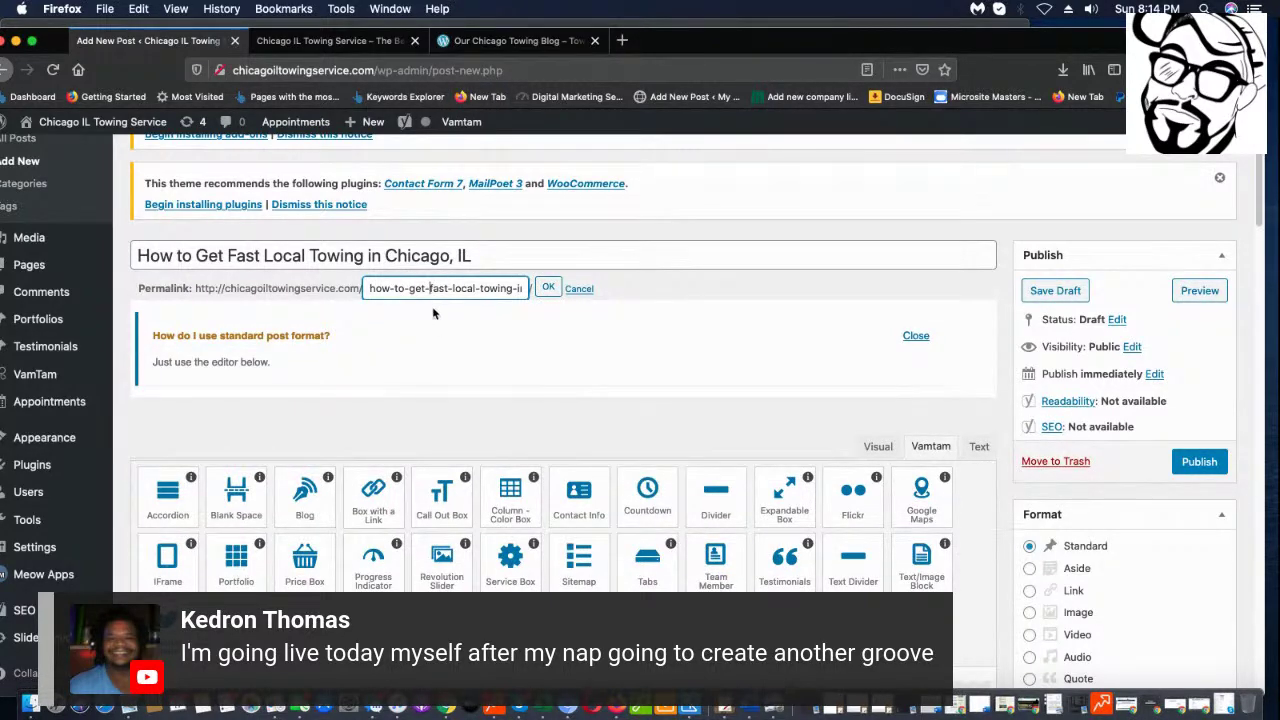
pyautogui.moveTo(430, 287); pyautogui.dragTo(312, 289)
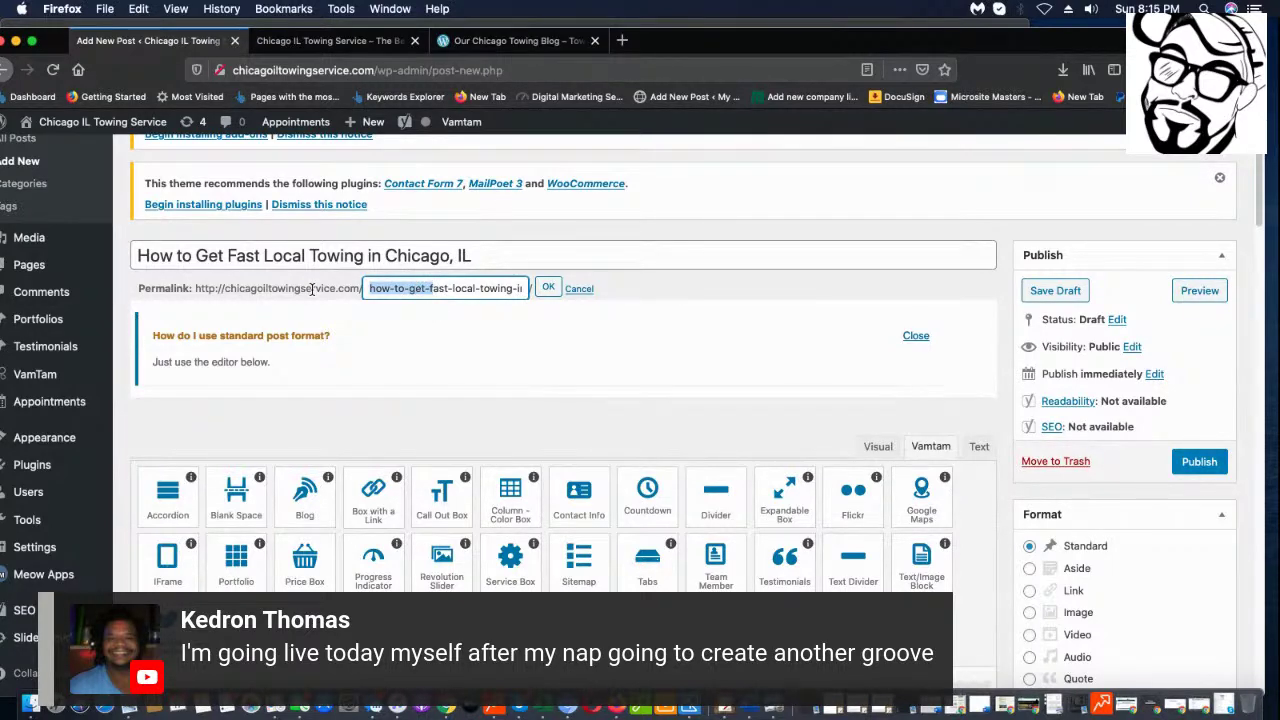
pyautogui.press('BackSpace')
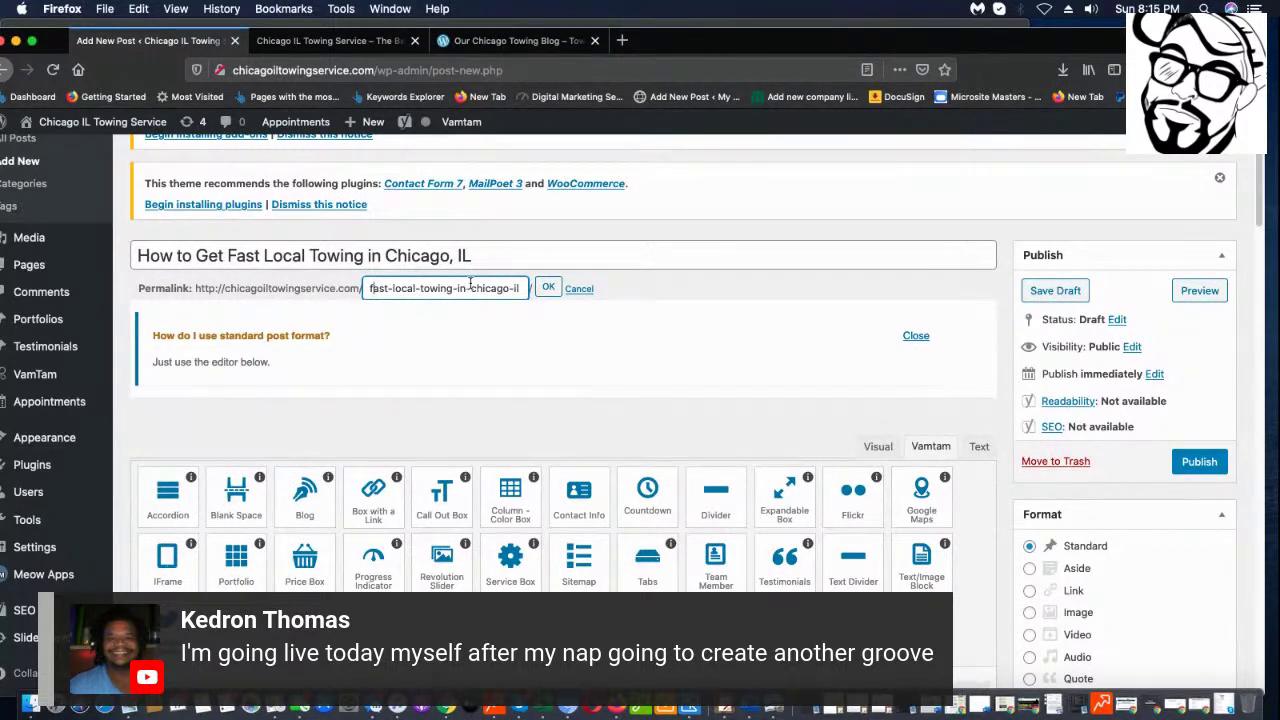
pyautogui.click(548, 288)
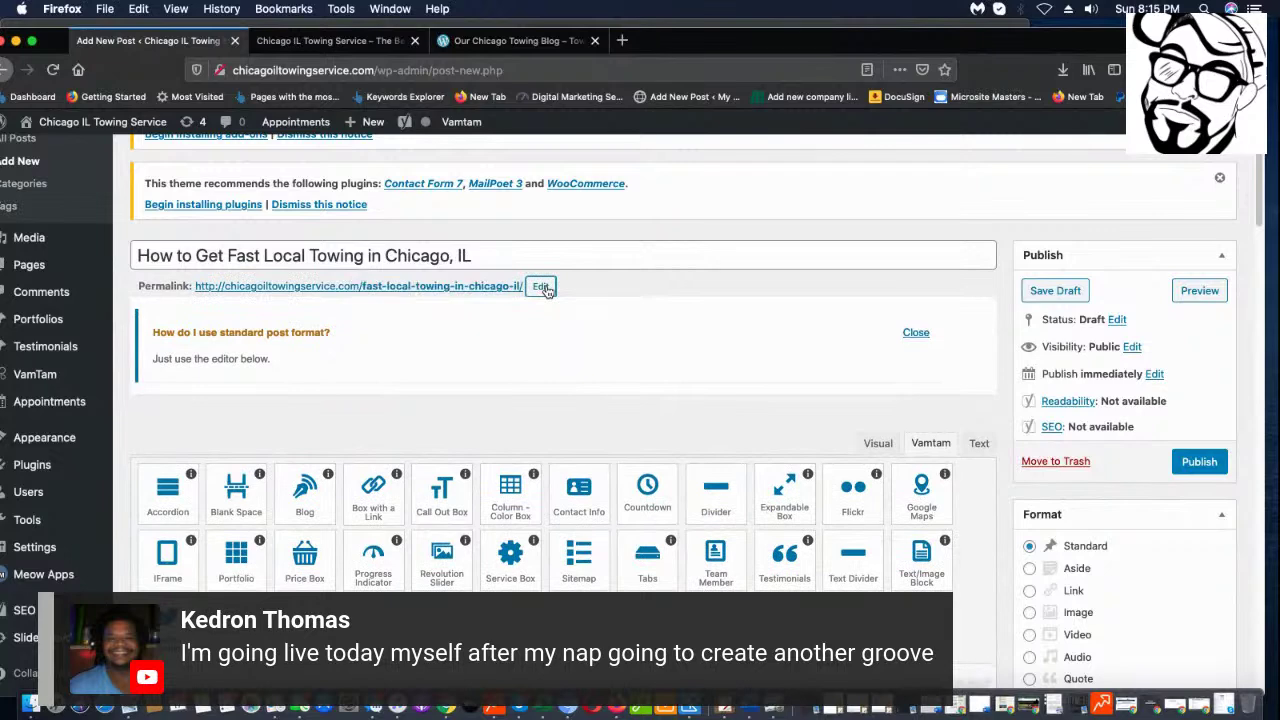
pyautogui.click(1063, 298)
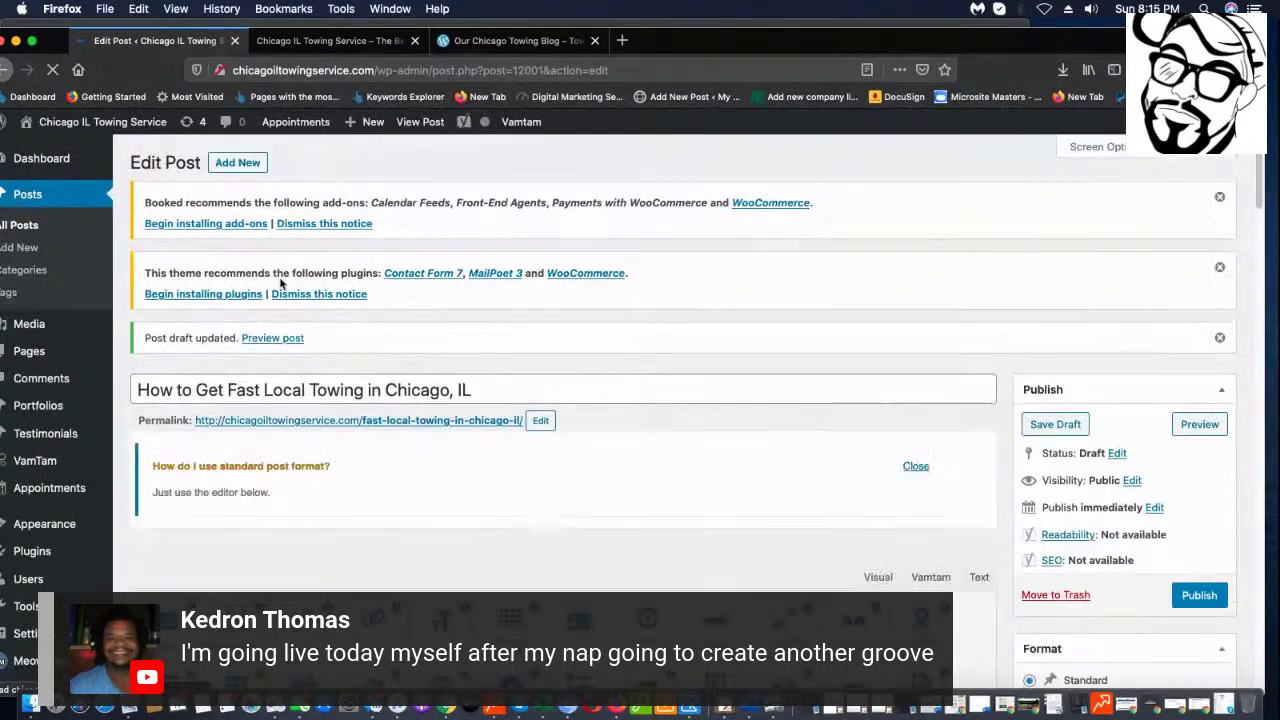
# - Start another new post and copy 'Flatbed Towing' from the notepad list
pyautogui.moveTo(365, 122)
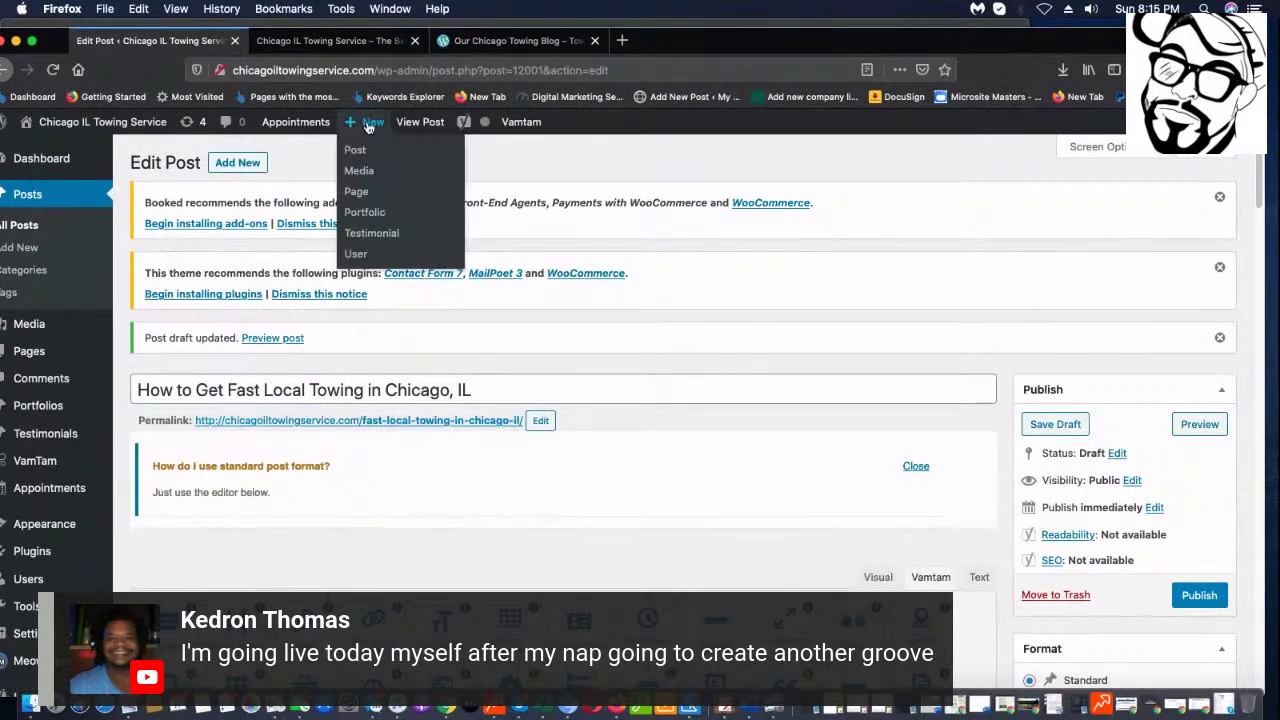
pyautogui.click(357, 151)
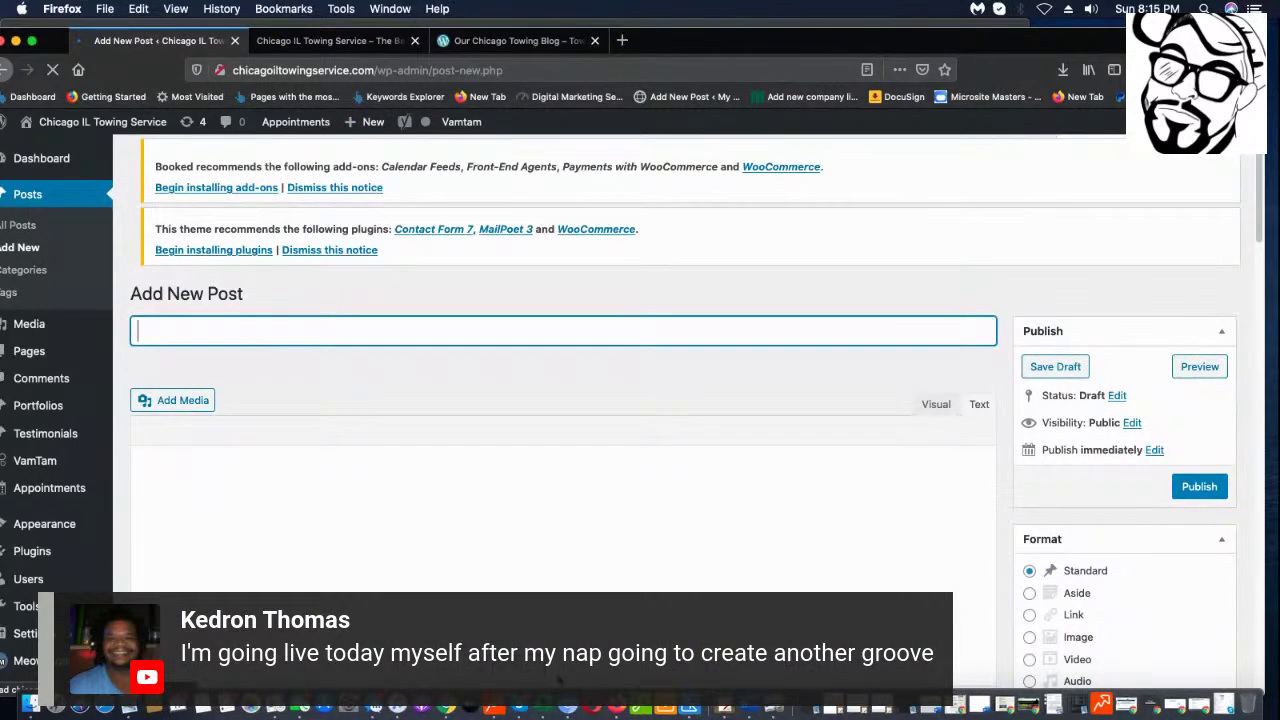
pyautogui.press('super+Tab')
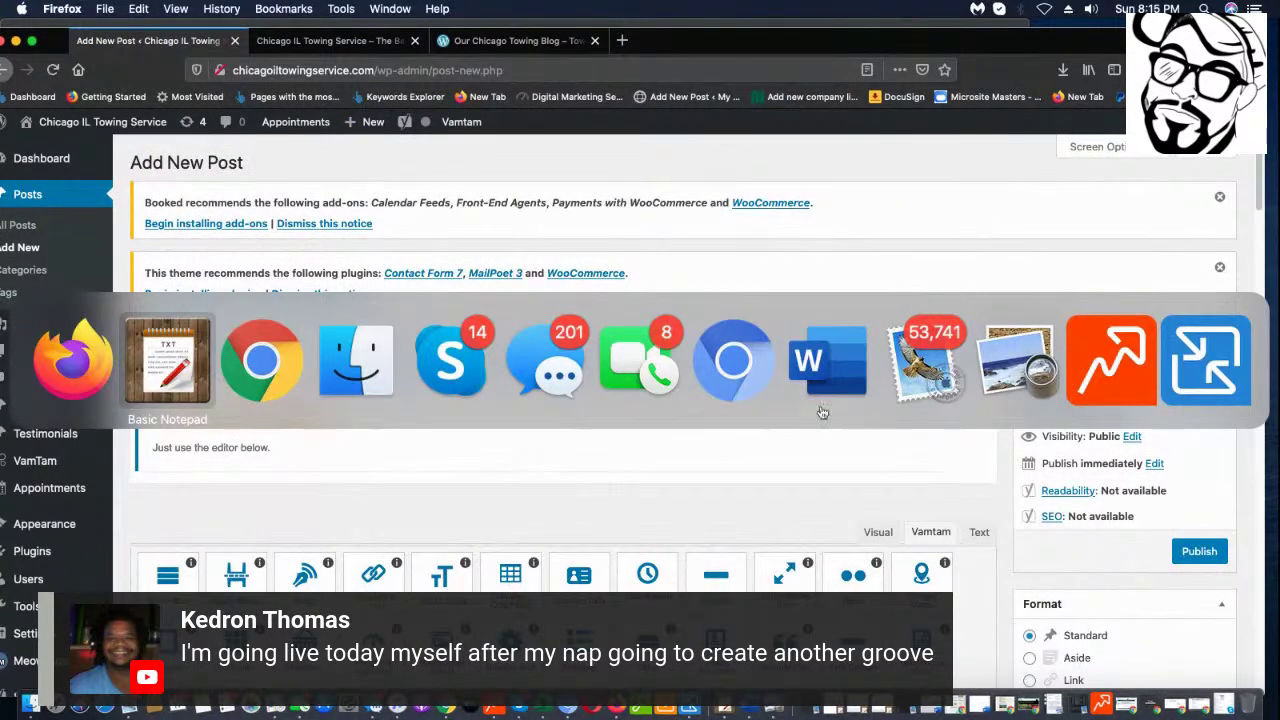
pyautogui.click(195, 357)
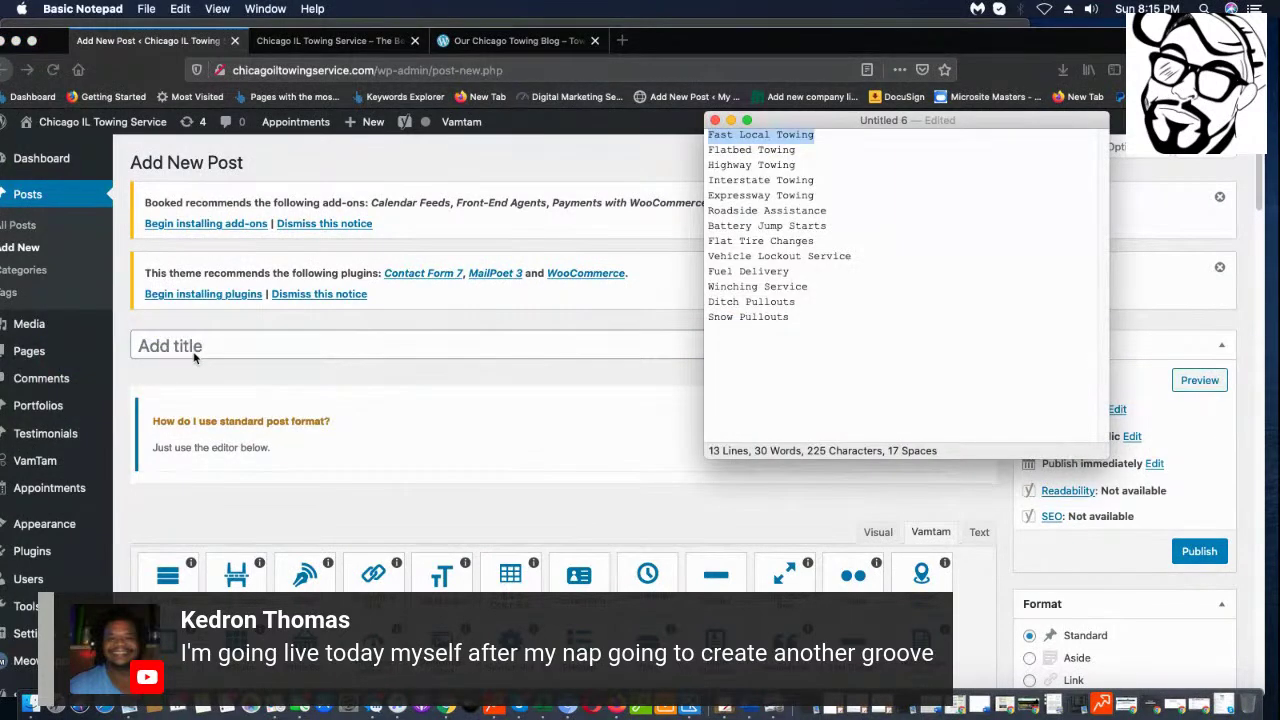
pyautogui.moveTo(860, 150); pyautogui.dragTo(710, 151)
pyautogui.rightClick(746, 148)
pyautogui.click(812, 222)
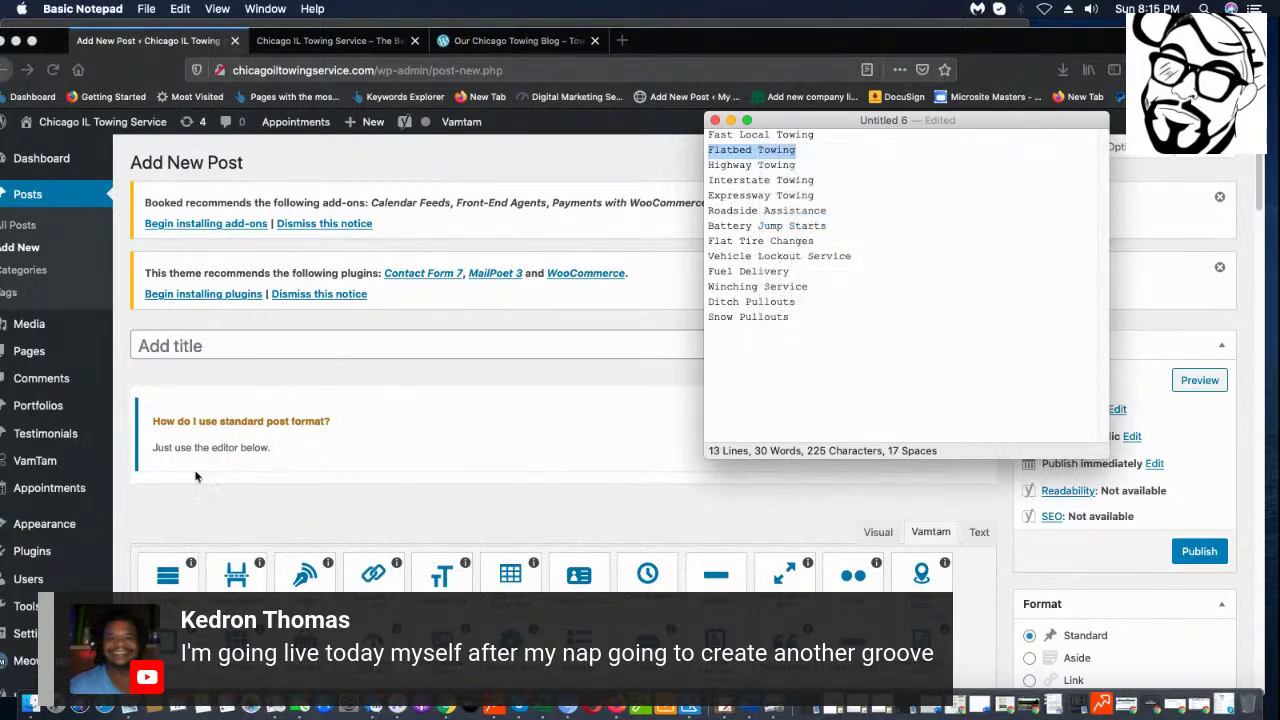
# - Type the title 'How to Get the Best Flatbed Towing Service in Chicago, IL'
pyautogui.click(281, 344)
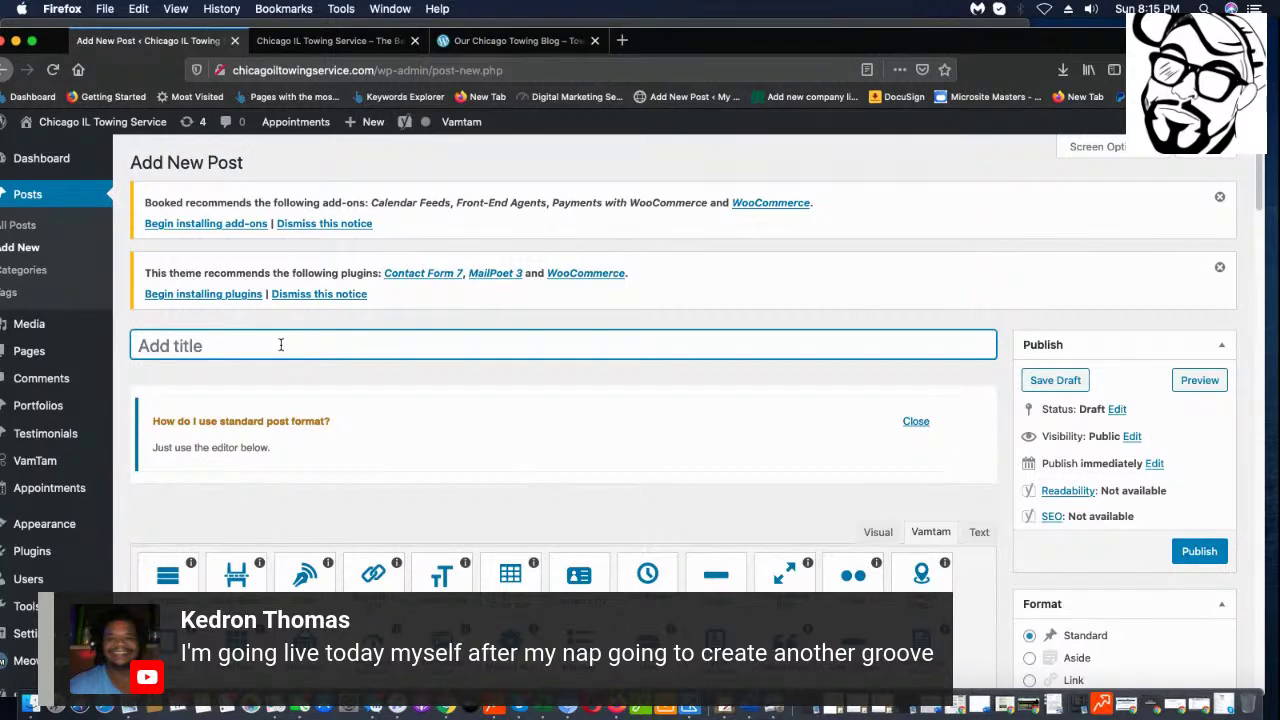
pyautogui.write('How to Gew')
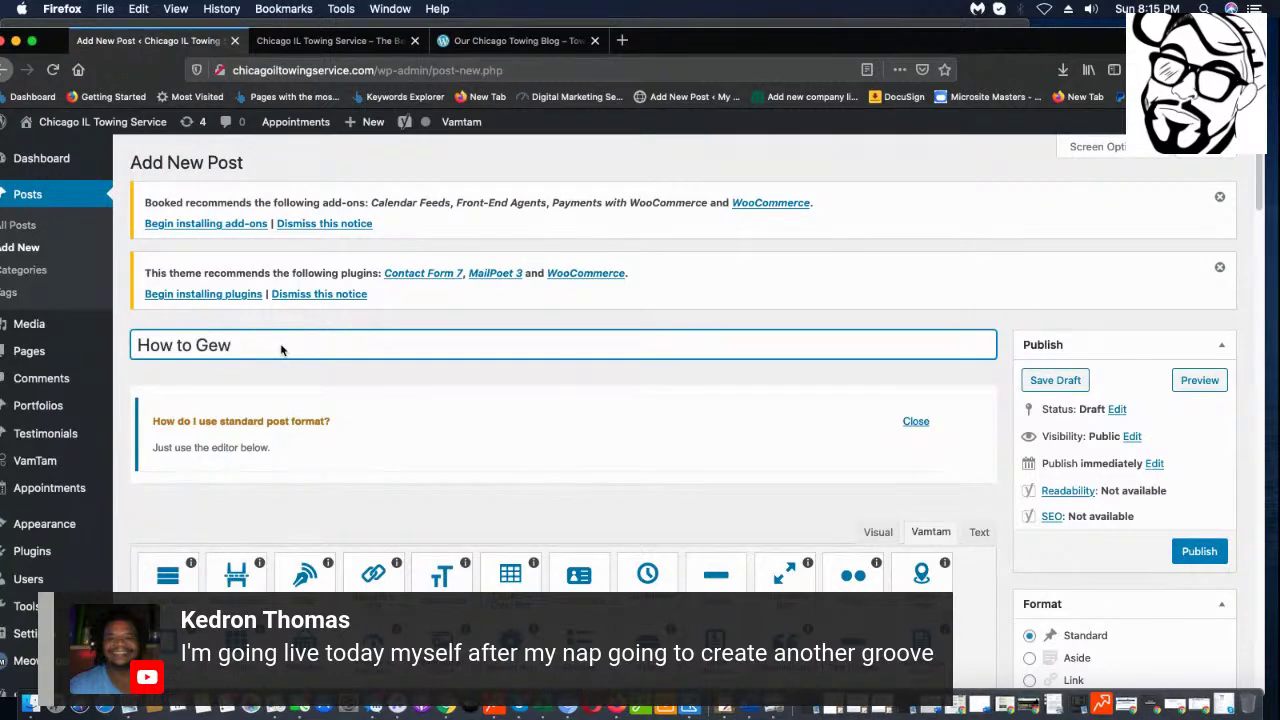
pyautogui.press('BackSpace')
pyautogui.write('t the Best Flatbe')
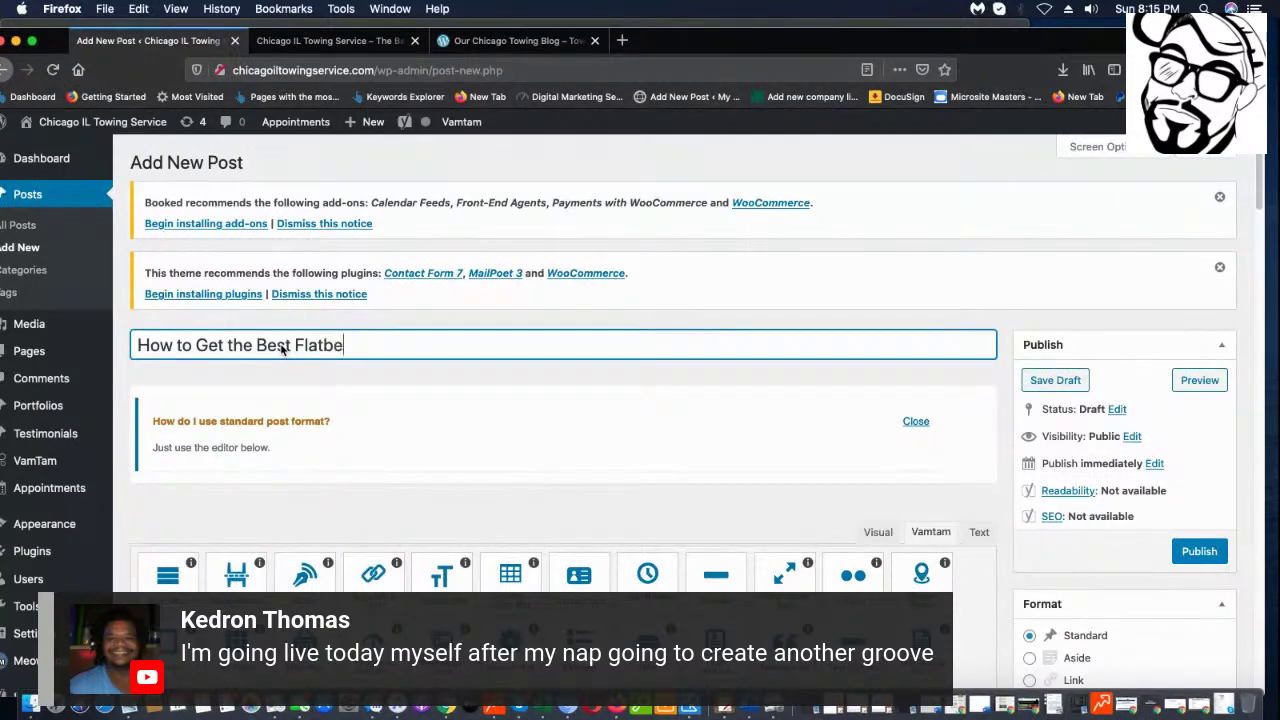
pyautogui.write('d Towing Service in Chicag')
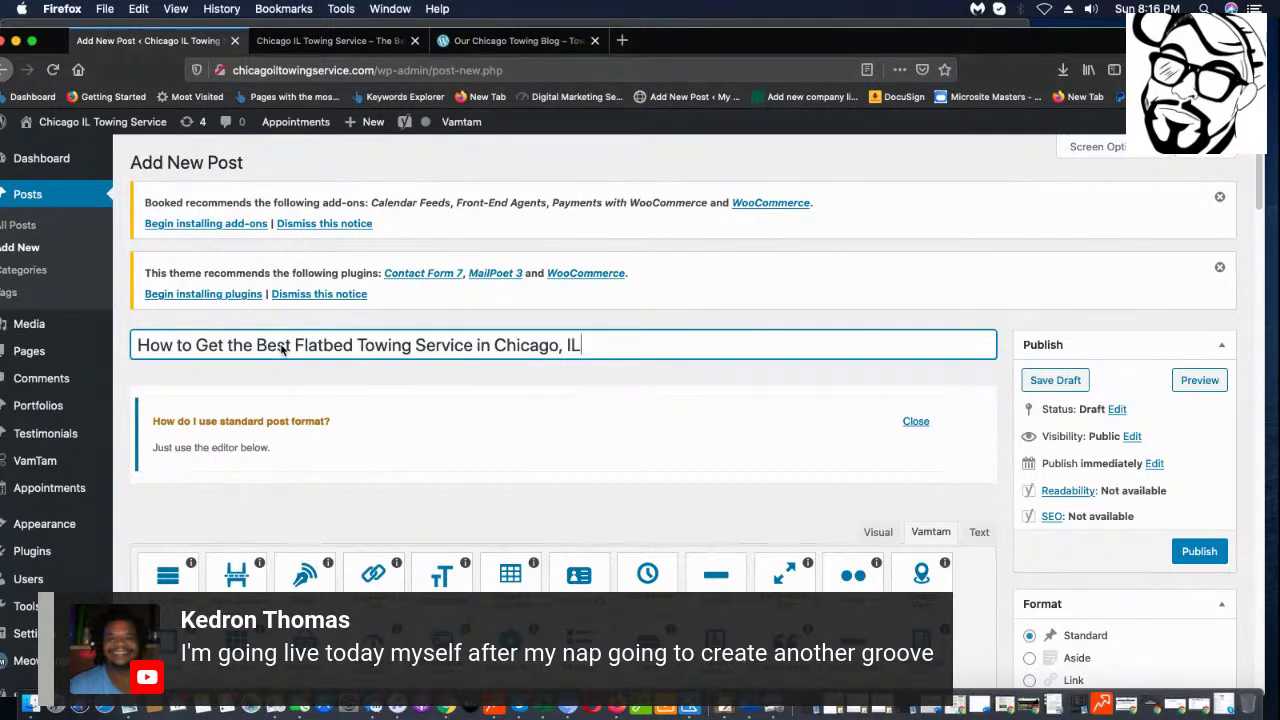
pyautogui.write('o, IL')
# - Save the flatbed draft, trim 'how-to-get-' so the slug starts the-best-flatbed, and re-save
pyautogui.click(1052, 384)
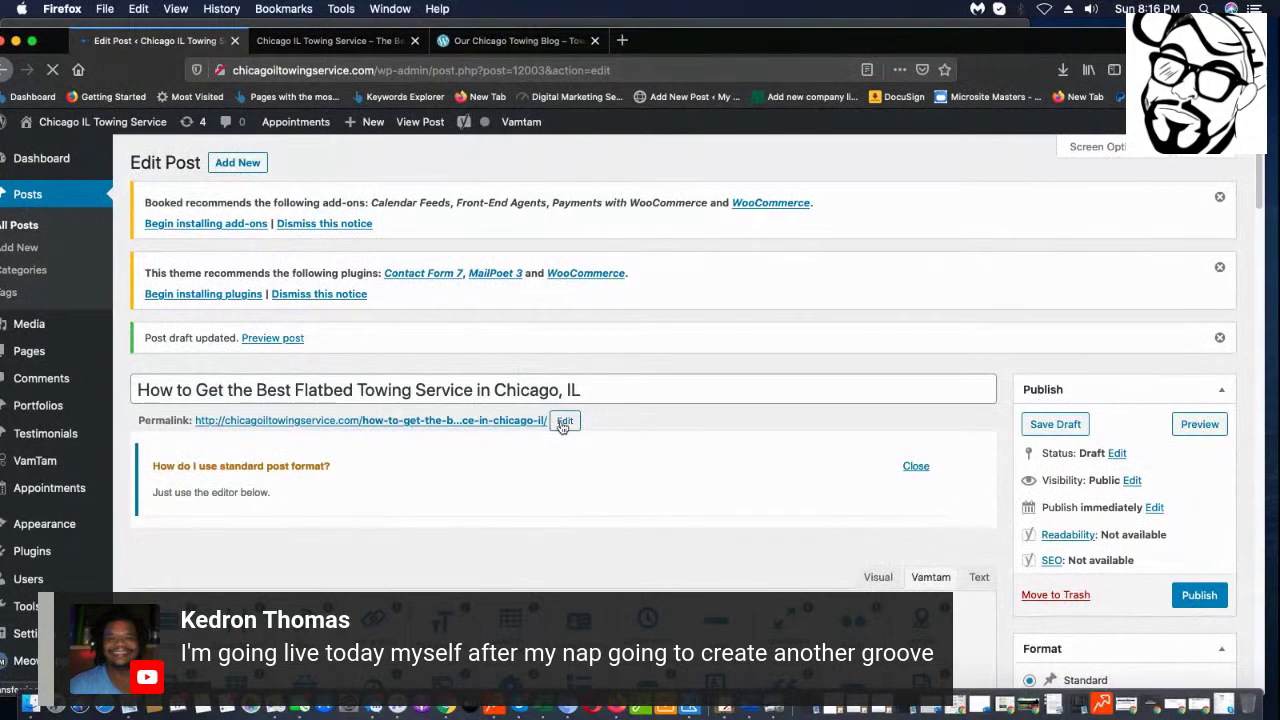
pyautogui.click(563, 422)
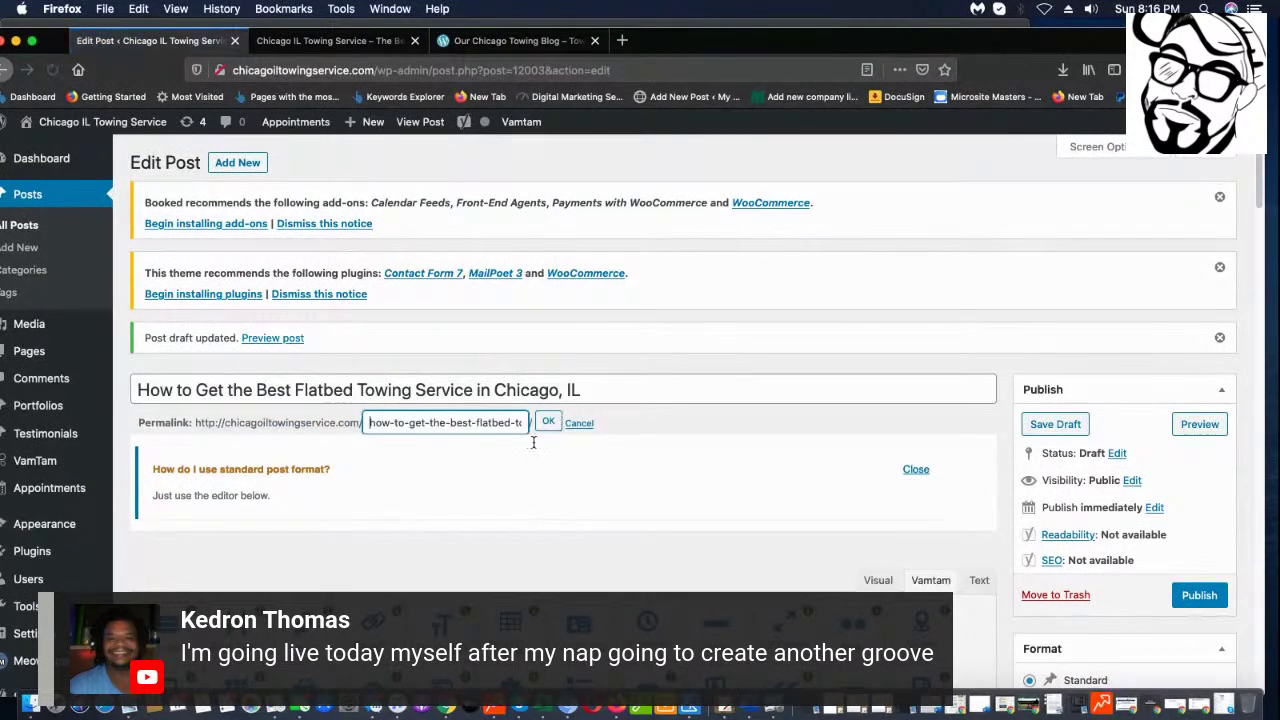
pyautogui.moveTo(450, 422); pyautogui.dragTo(358, 414)
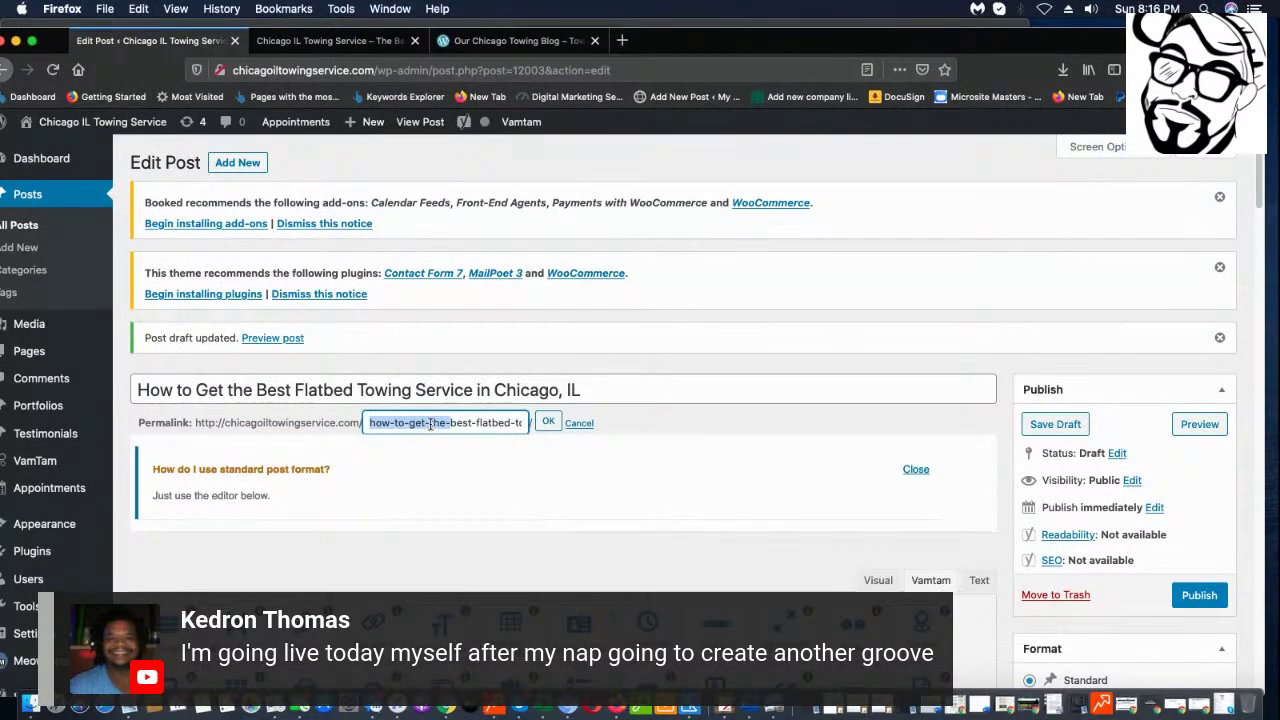
pyautogui.click(431, 423)
pyautogui.moveTo(431, 423); pyautogui.dragTo(322, 425)
pyautogui.press('BackSpace')
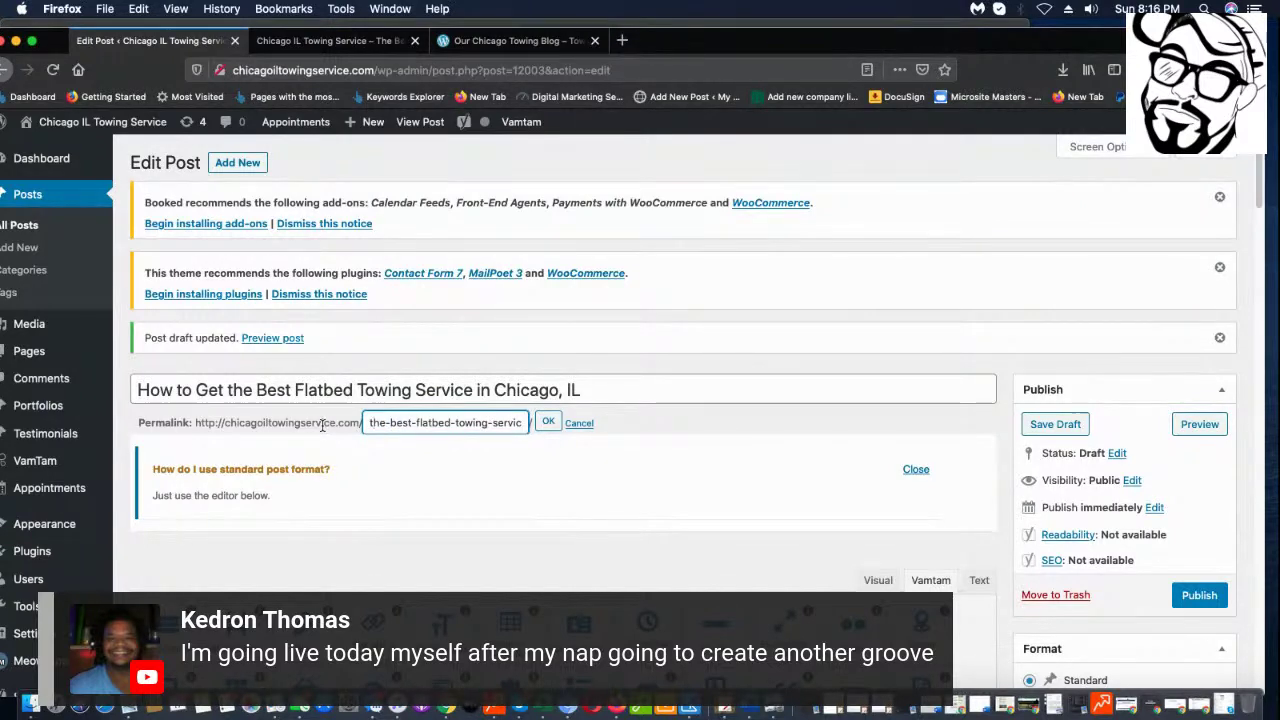
pyautogui.click(548, 421)
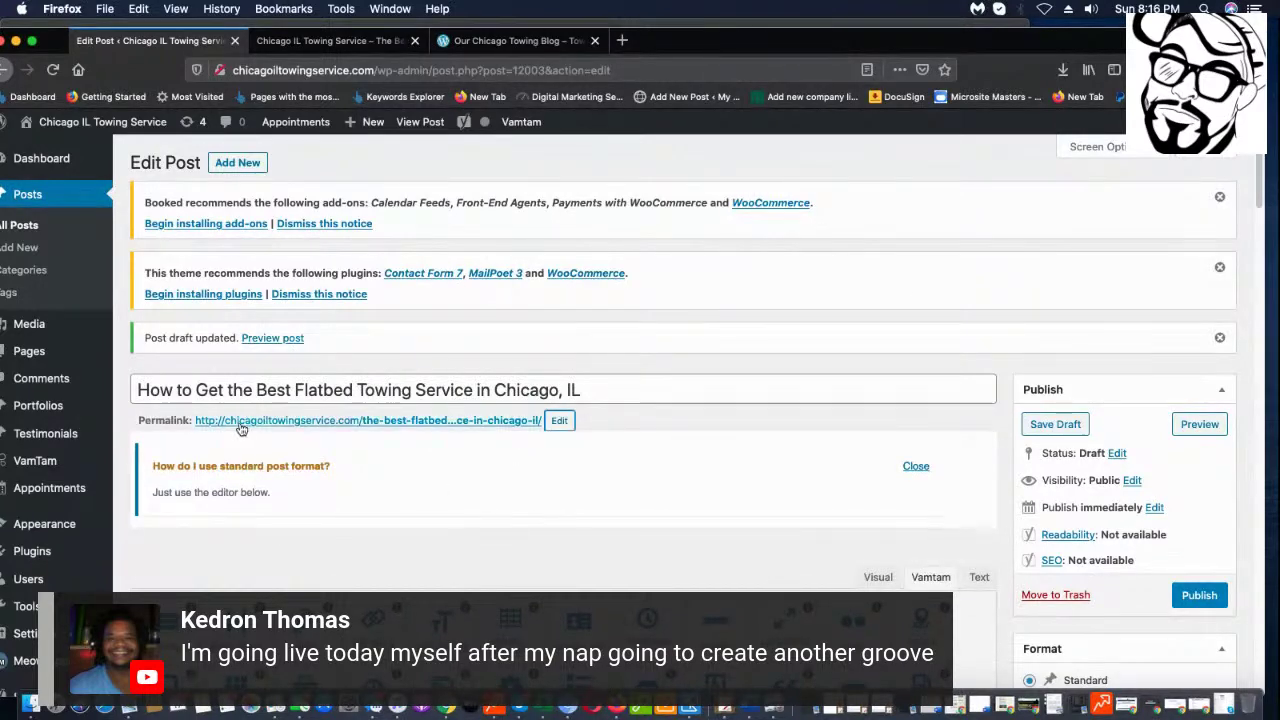
pyautogui.click(1068, 426)
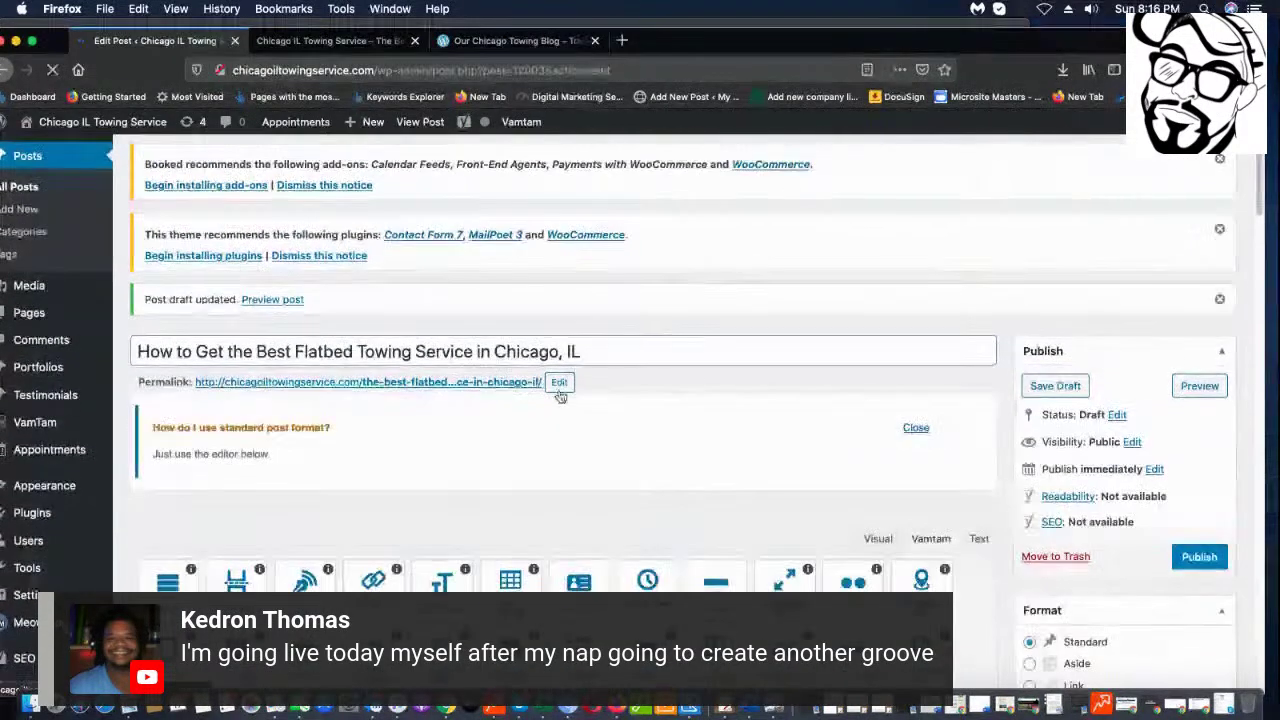
pyautogui.moveTo(658, 362); pyautogui.dragTo(138, 354)
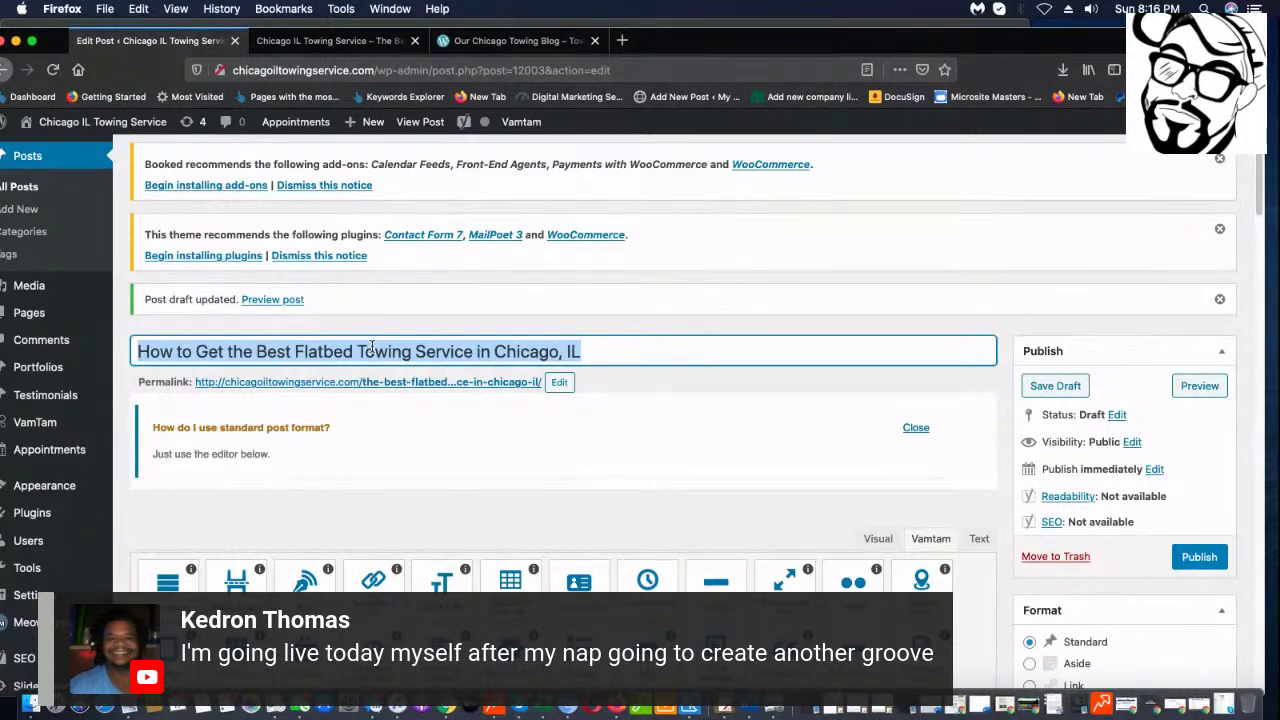
pyautogui.scroll(1, 611, 421)
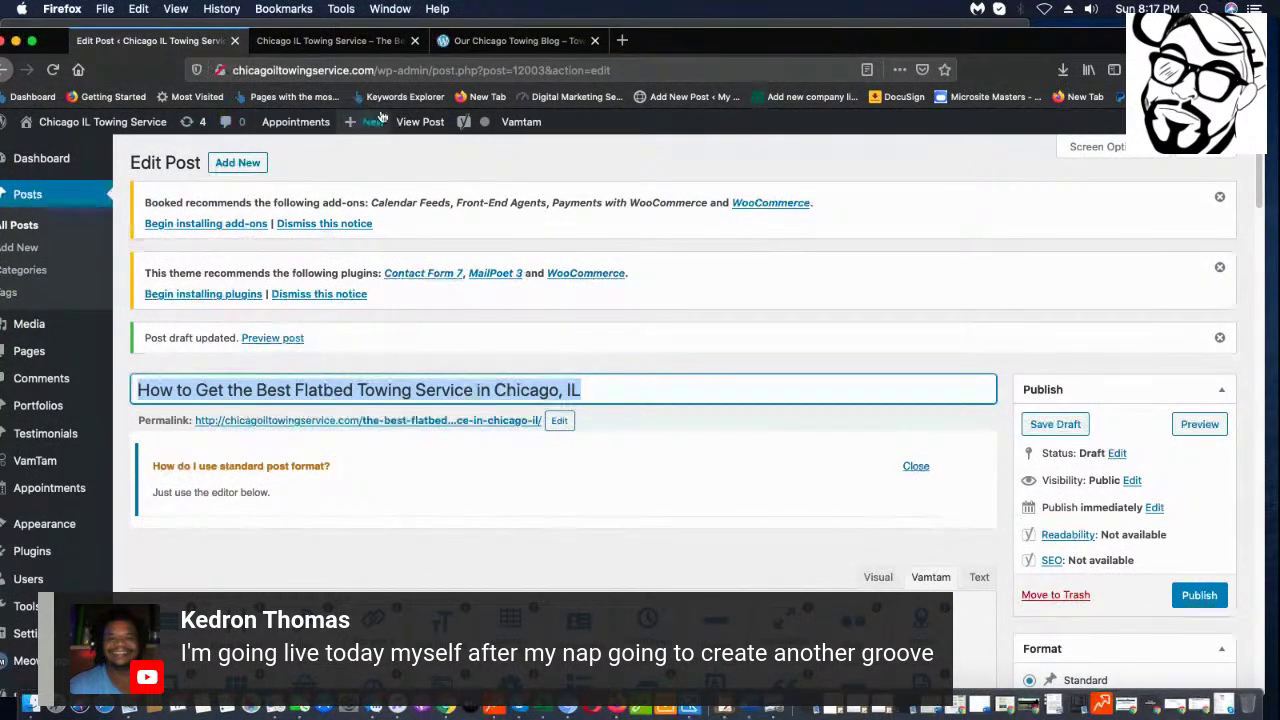
# - Start a third new post and select 'Highway Towing' in the notepad list
pyautogui.moveTo(373, 121)
pyautogui.click(356, 146)
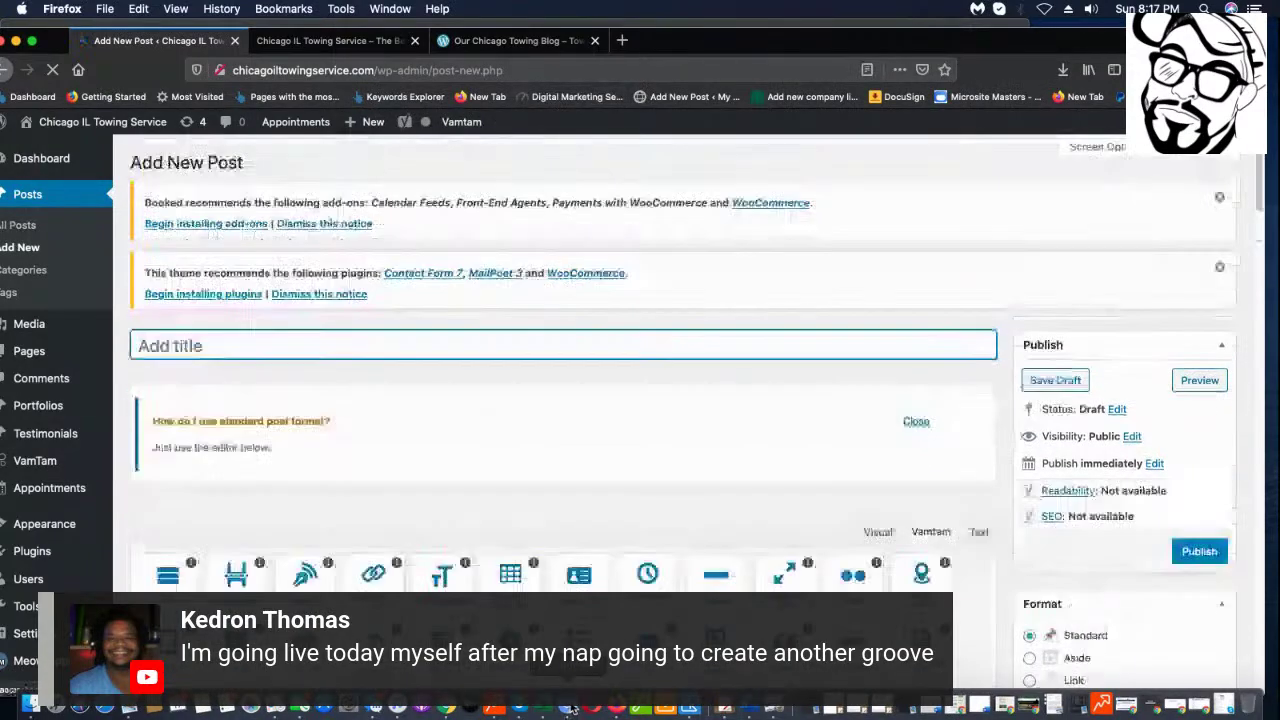
pyautogui.press('super+Tab')
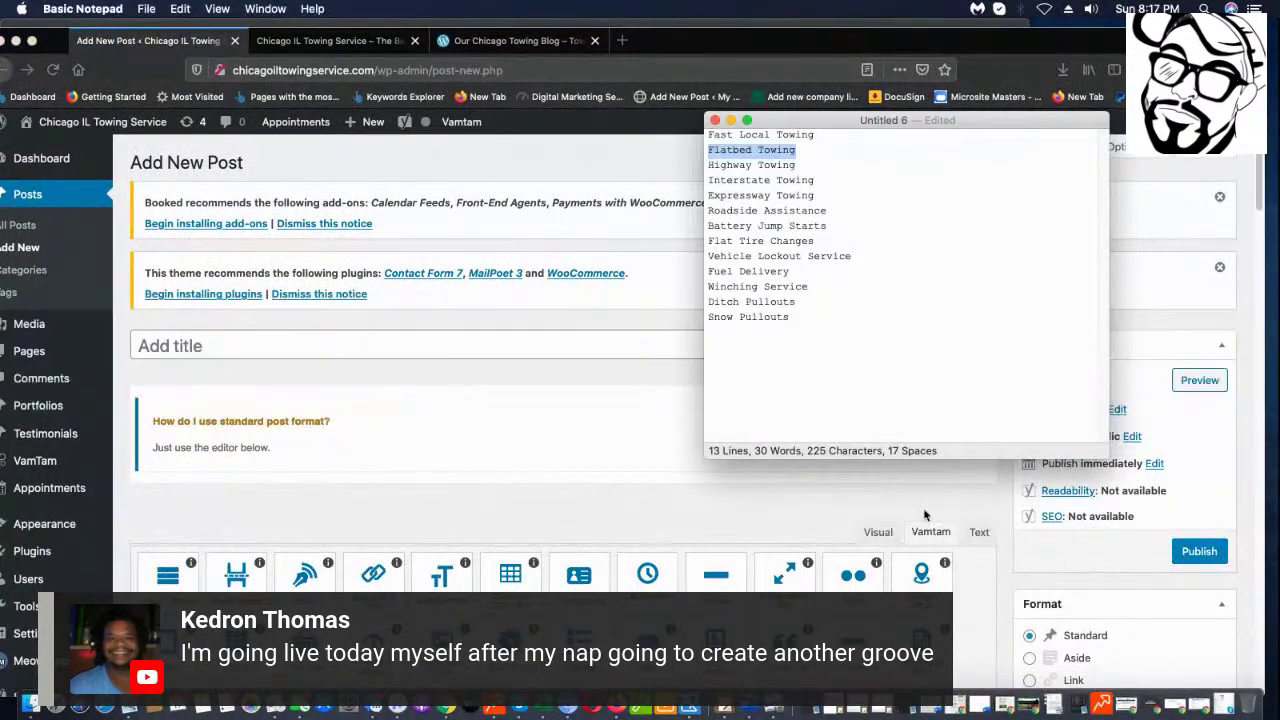
pyautogui.moveTo(804, 165); pyautogui.dragTo(692, 165)
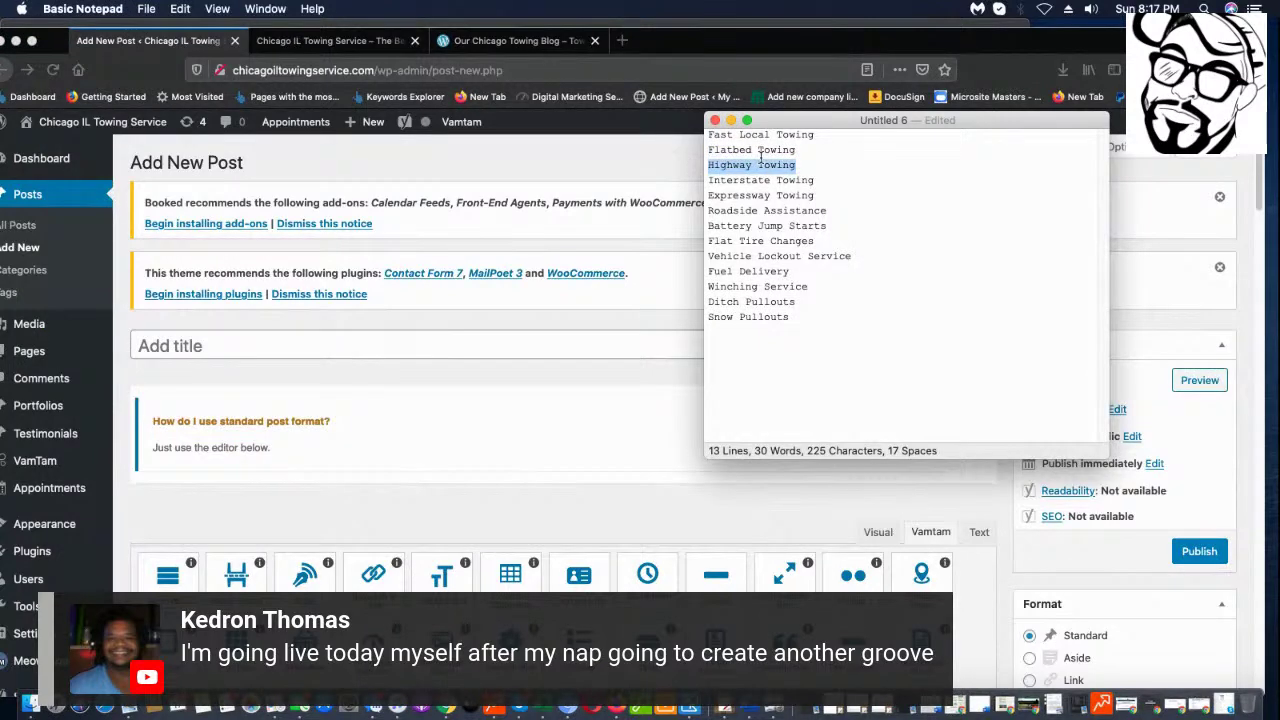
pyautogui.rightClick(770, 152)
pyautogui.click(734, 186)
pyautogui.click(837, 165)
pyautogui.moveTo(837, 165); pyautogui.dragTo(697, 160)
# - Title the post 'How to Get the Best Highway Towing in Chicago, IL' and save a draft
pyautogui.click(446, 343)
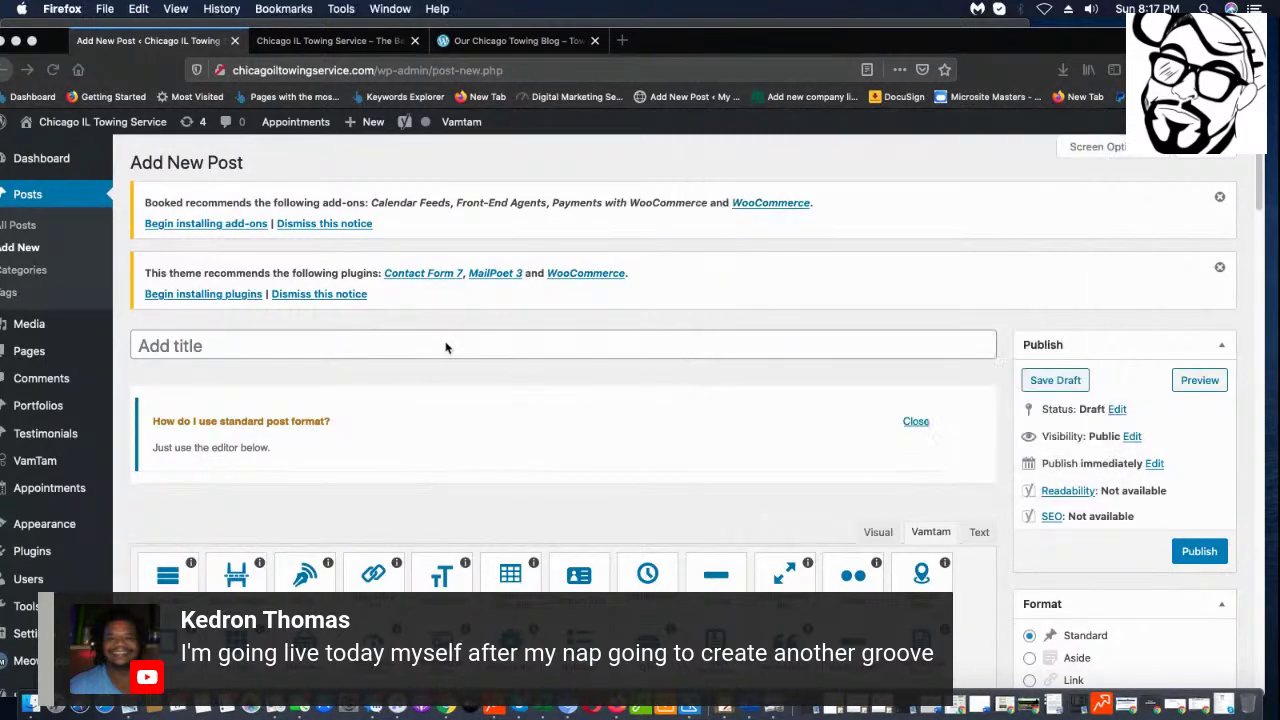
pyautogui.write('How to Gert')
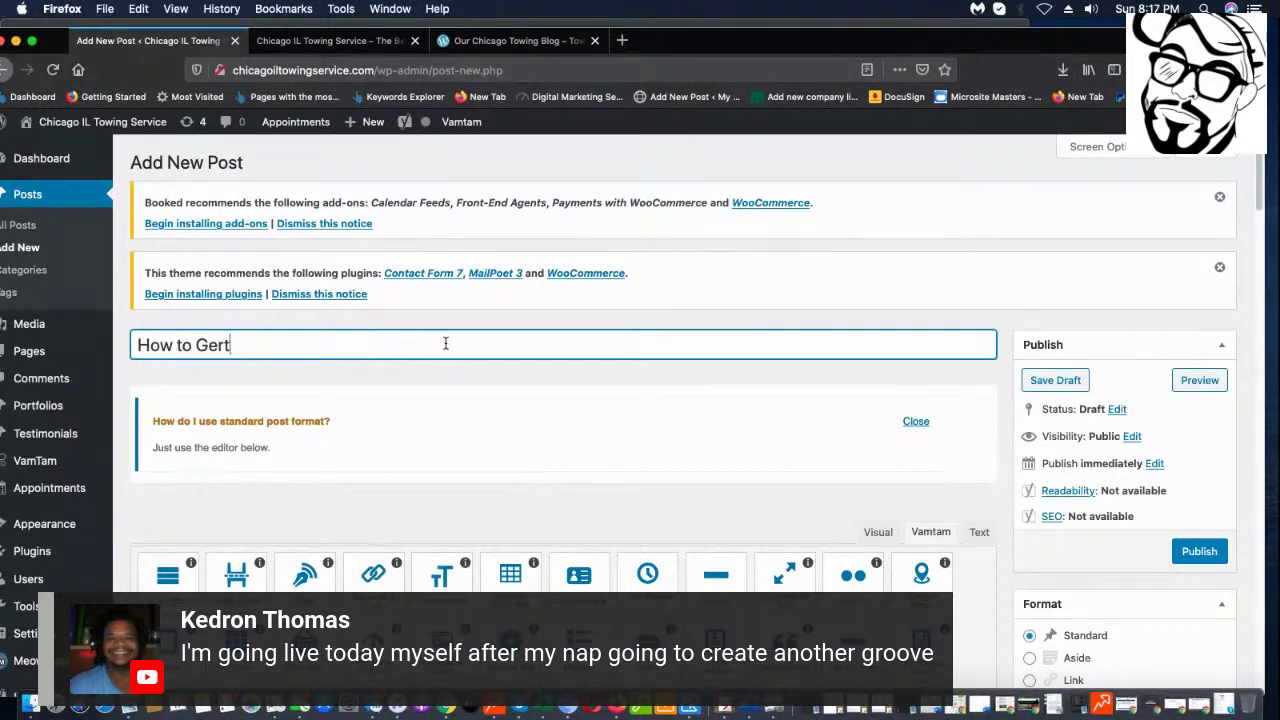
pyautogui.press('BackSpace')
pyautogui.press('BackSpace')
pyautogui.write('y')
pyautogui.press('BackSpace')
pyautogui.write('the Best Highway Towing')
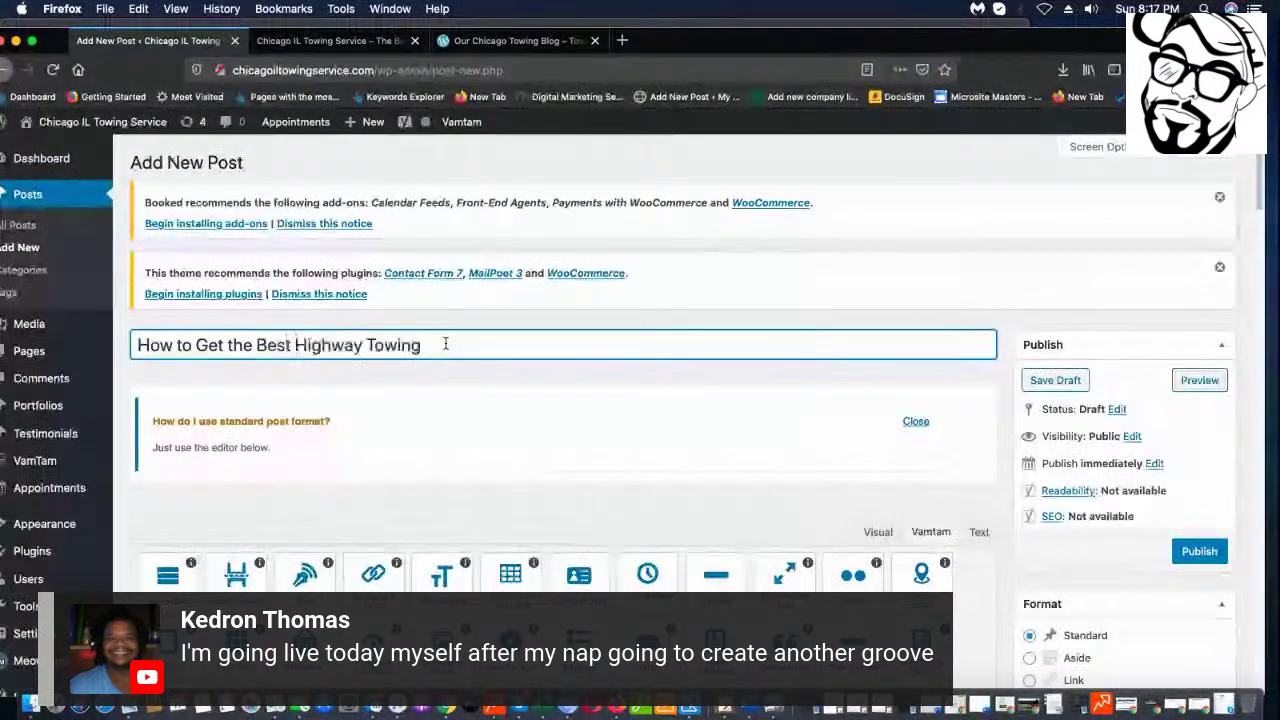
pyautogui.write(' in Chicago')
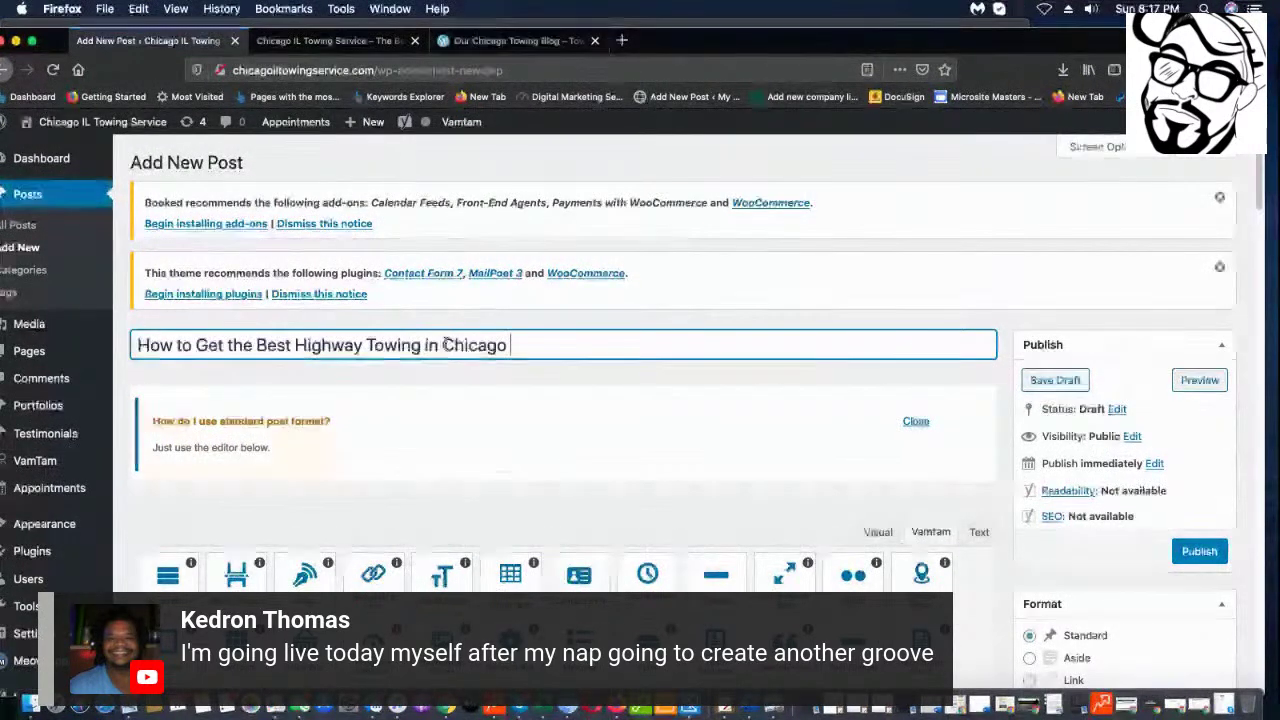
pyautogui.press('BackSpace')
pyautogui.write(', IL')
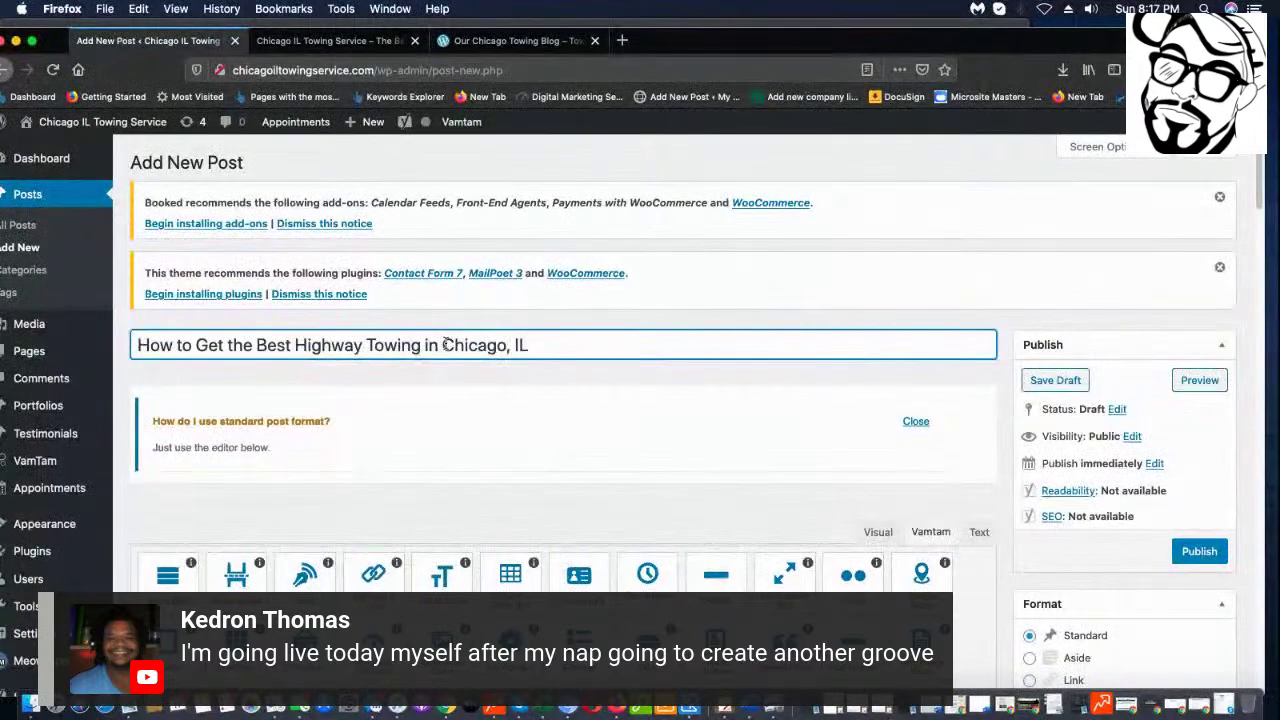
pyautogui.click(1058, 381)
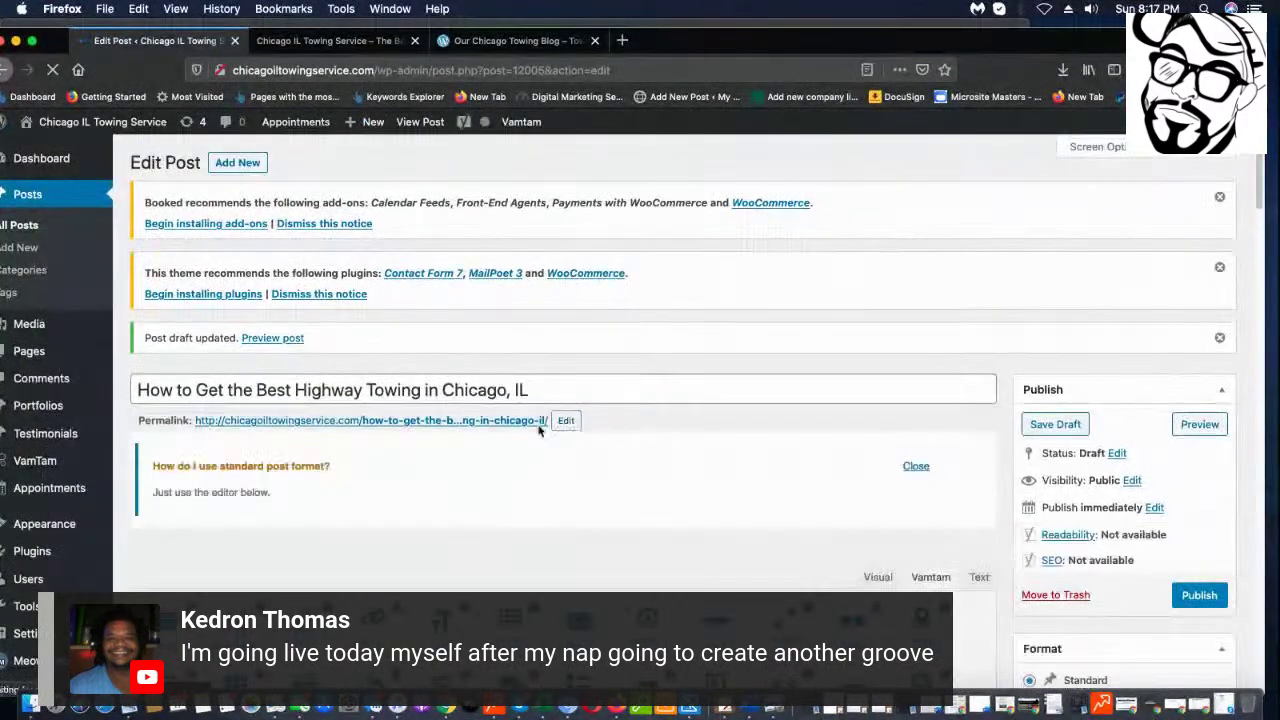
# - Trim 'how-to-get-' so the Highway Towing slug starts the-best-highway, then re-save the draft
pyautogui.click(565, 421)
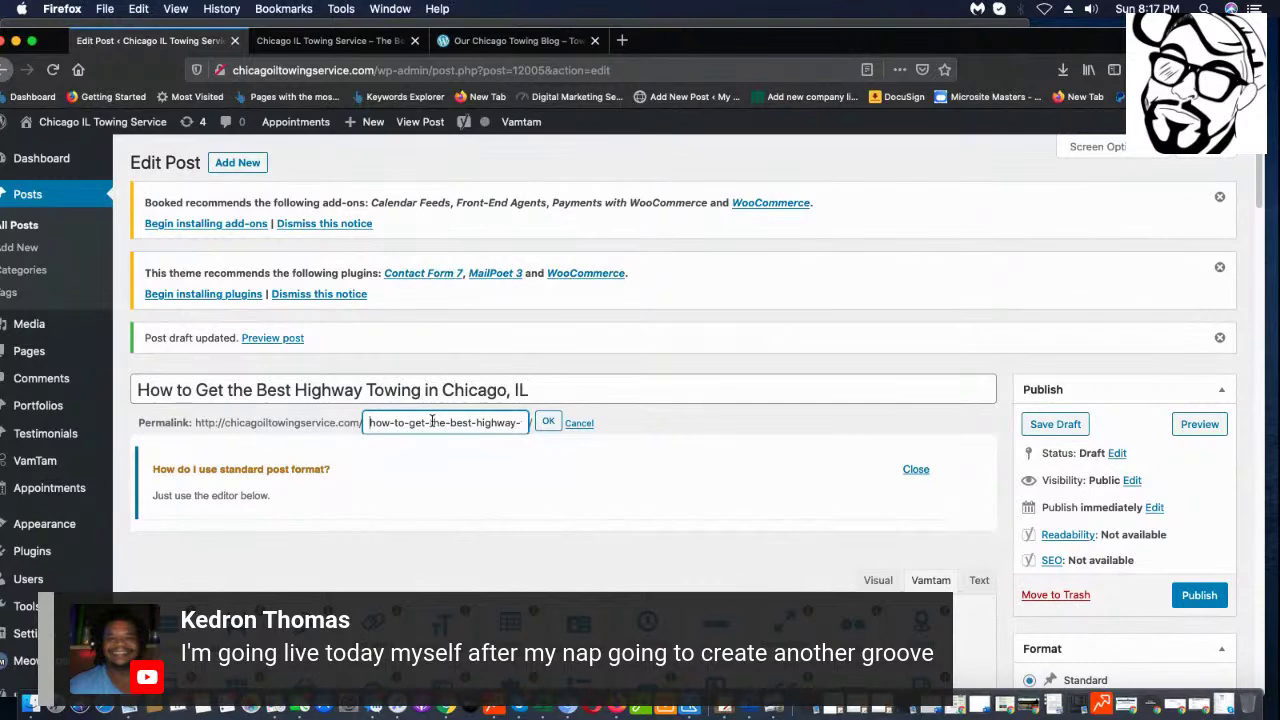
pyautogui.moveTo(430, 422); pyautogui.dragTo(520, 422)
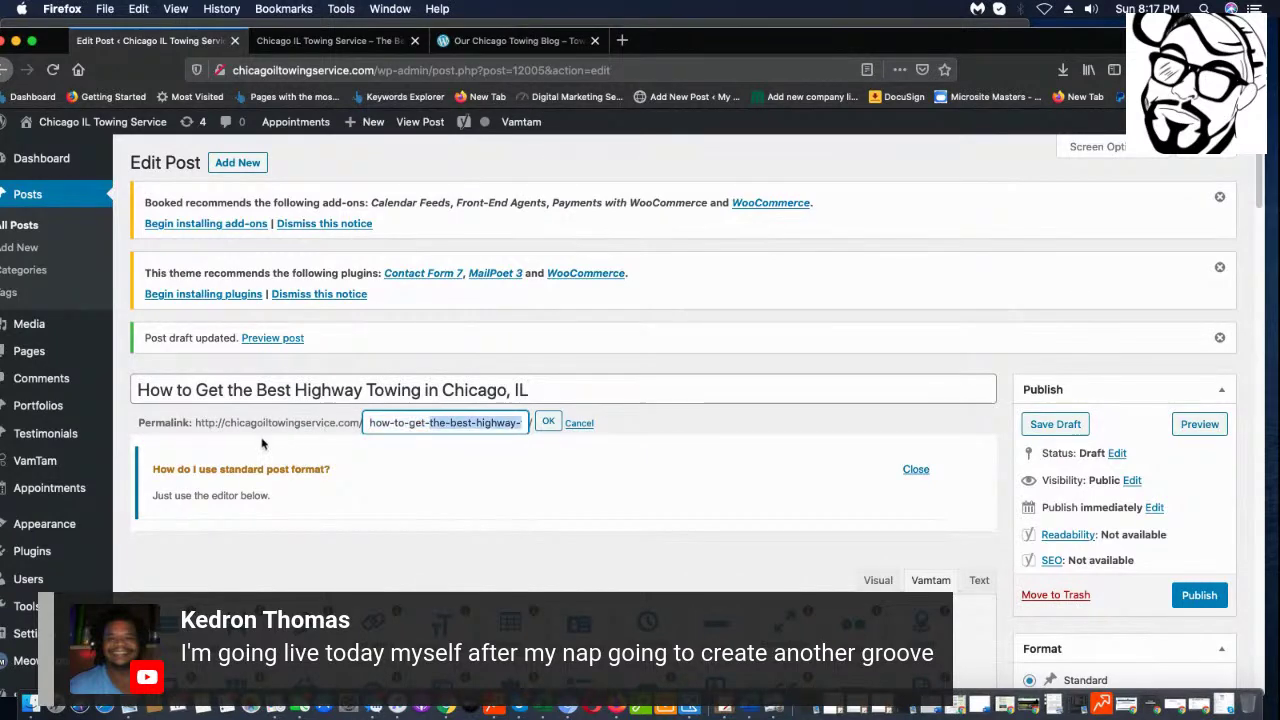
pyautogui.press('Left')
pyautogui.hotkey('shift', 'Left')
pyautogui.hotkey('shift', 'Left')
pyautogui.hotkey('shift', 'Left')
pyautogui.hotkey('shift', 'Left')
pyautogui.hotkey('shift', 'Left')
pyautogui.hotkey('shift', 'Left')
pyautogui.hotkey('shift', 'Left')
pyautogui.hotkey('shift', 'Left')
pyautogui.hotkey('shift', 'Left')
pyautogui.hotkey('shift', 'Left')
pyautogui.hotkey('shift', 'Left')
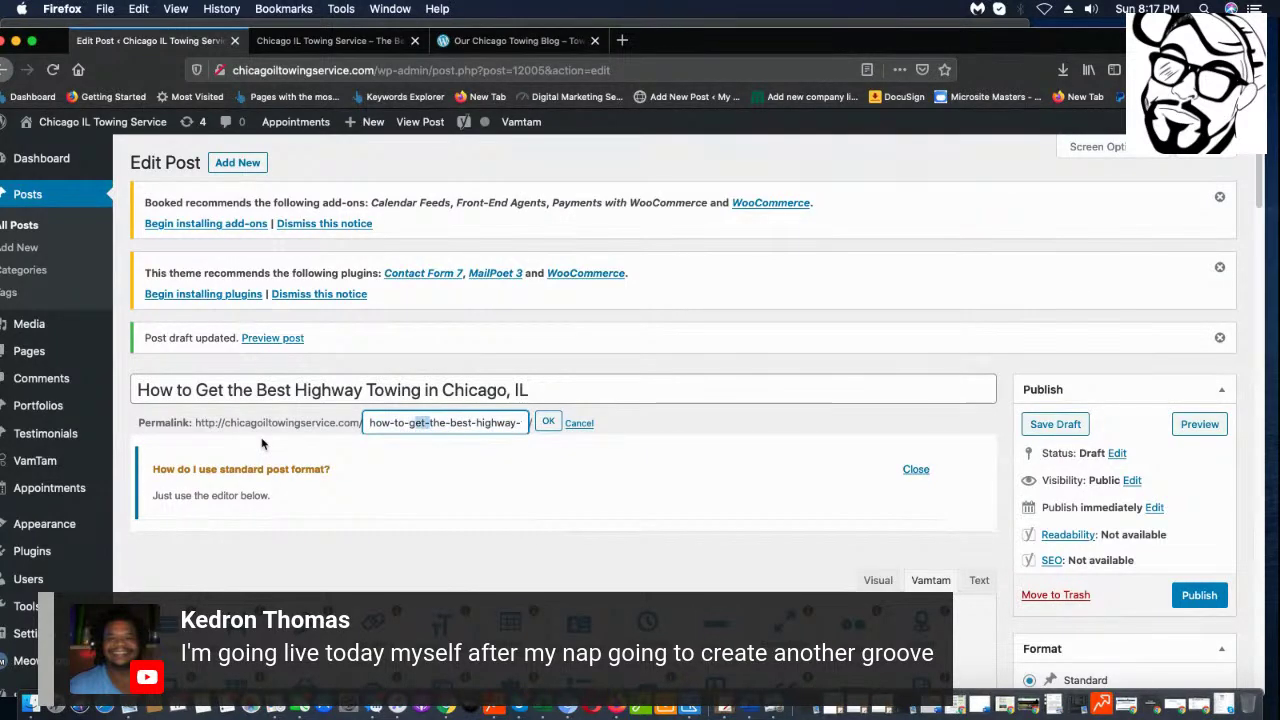
pyautogui.press('BackSpace')
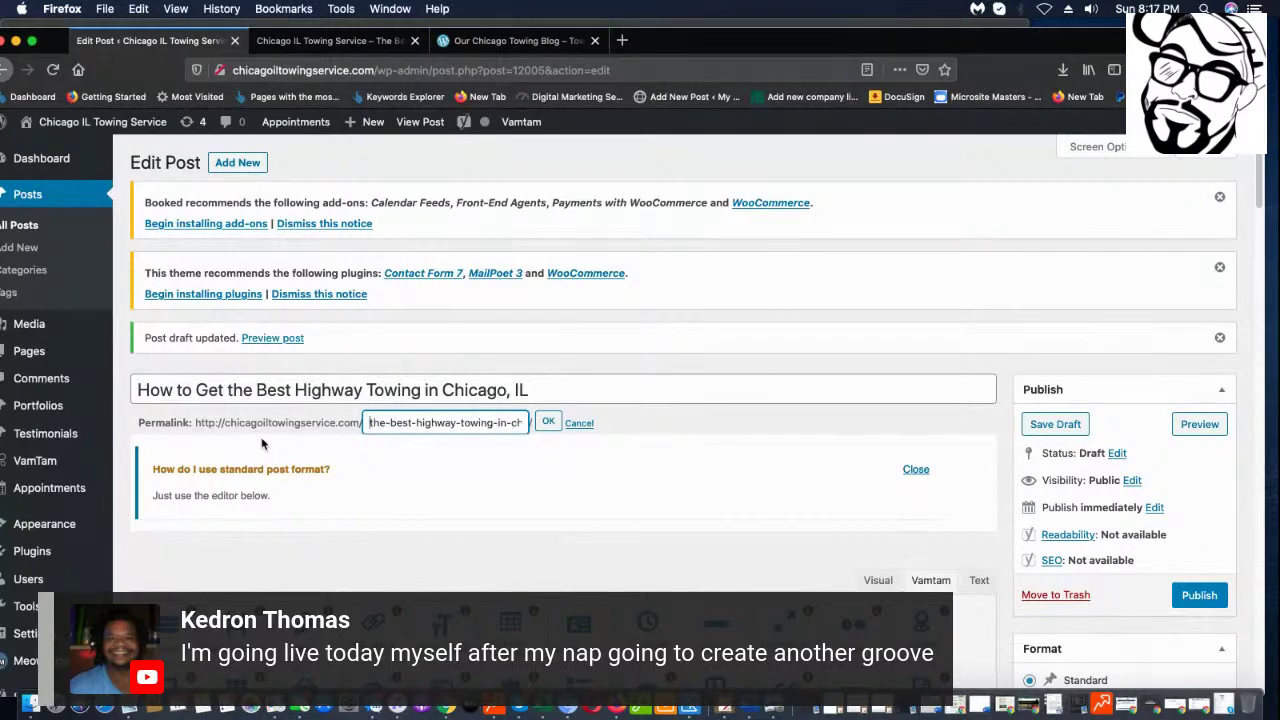
pyautogui.click(550, 423)
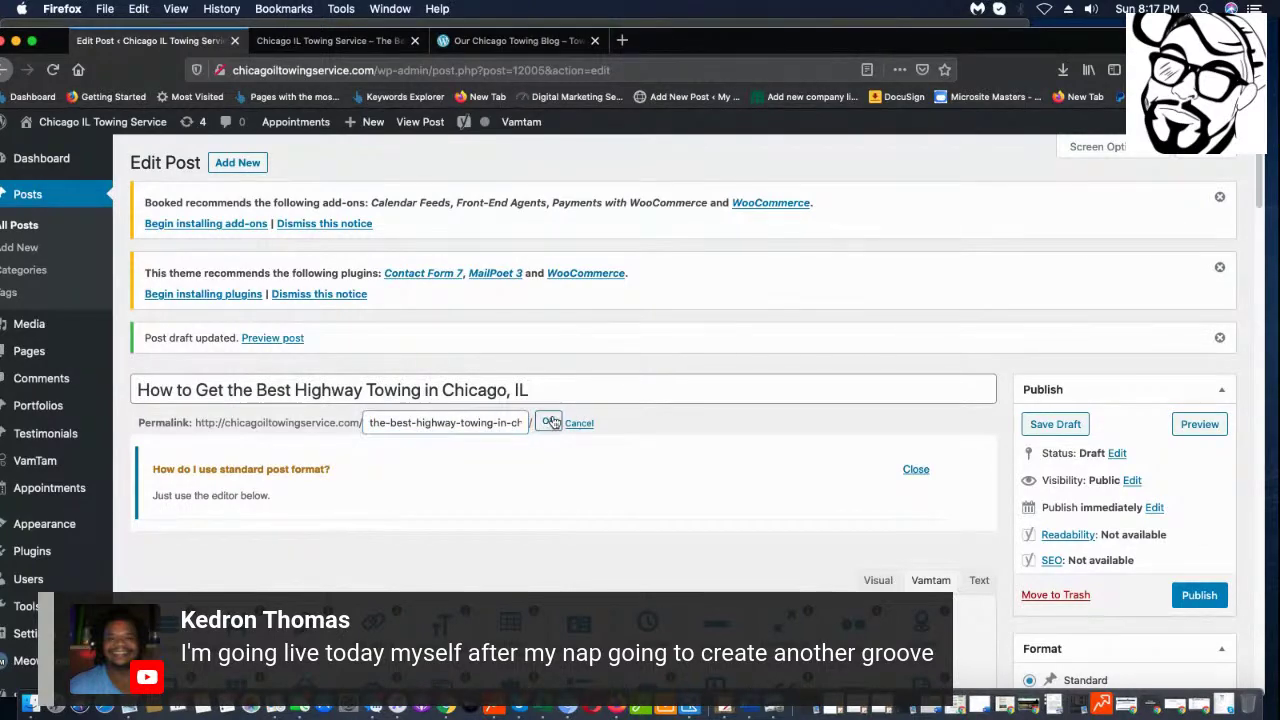
pyautogui.scroll(-1, 900, 500)
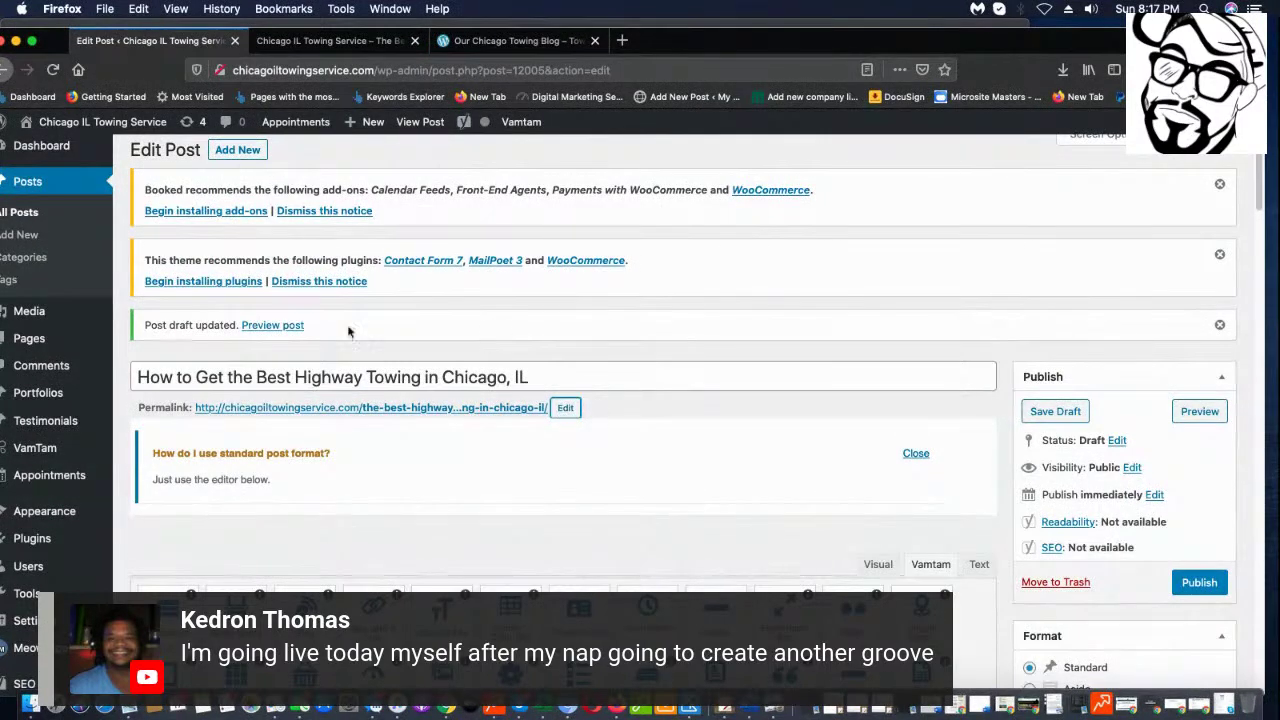
pyautogui.scroll(1, 850, 380)
pyautogui.click(1040, 426)
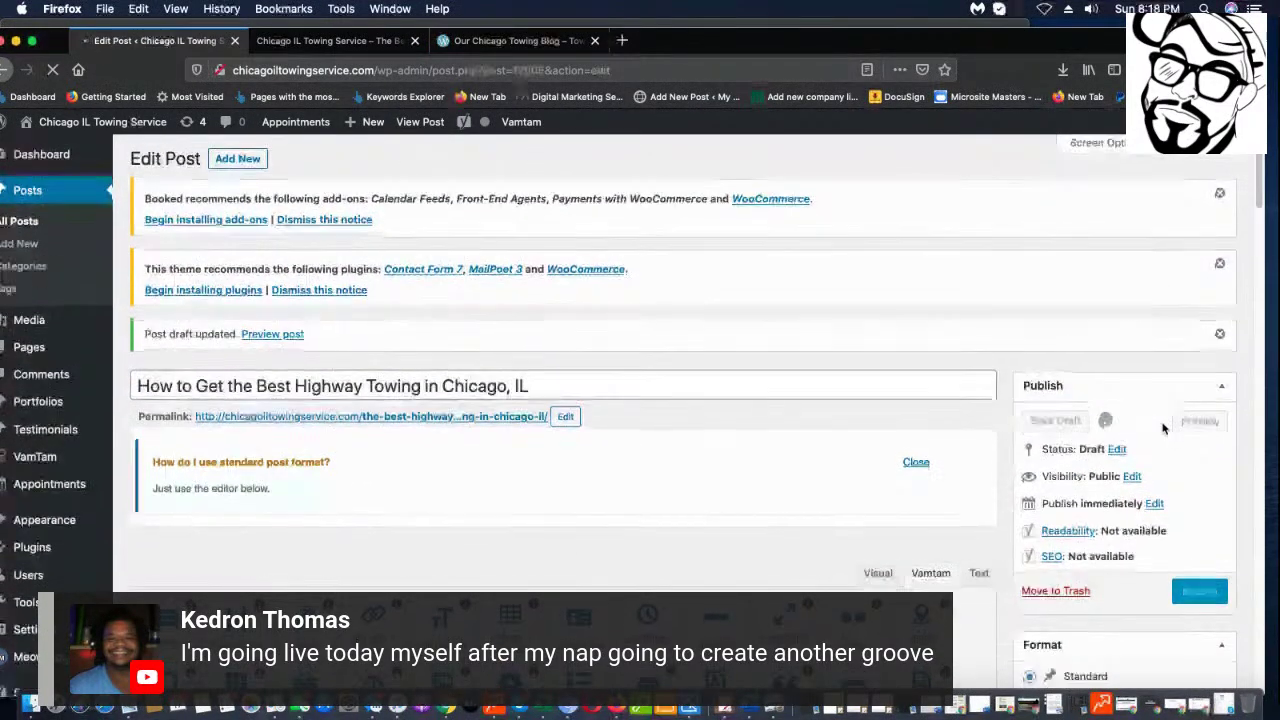
pyautogui.scroll(-3, 1165, 432)
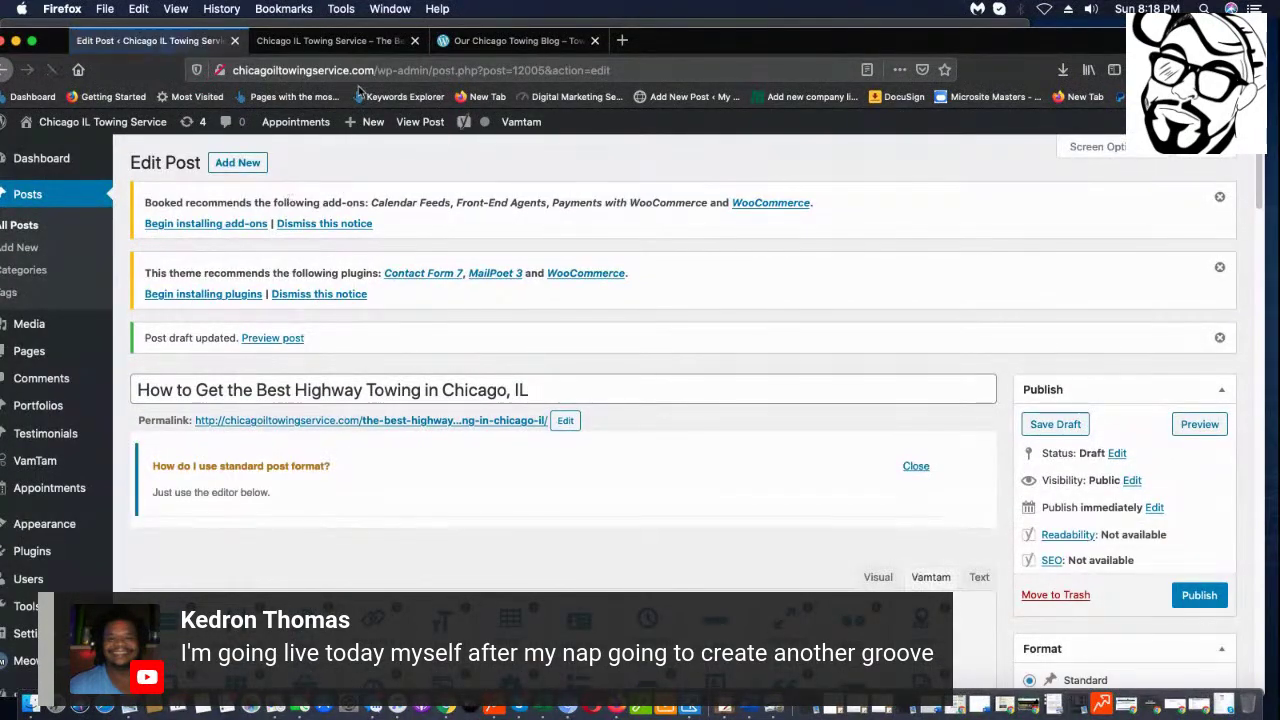
pyautogui.moveTo(352, 124)
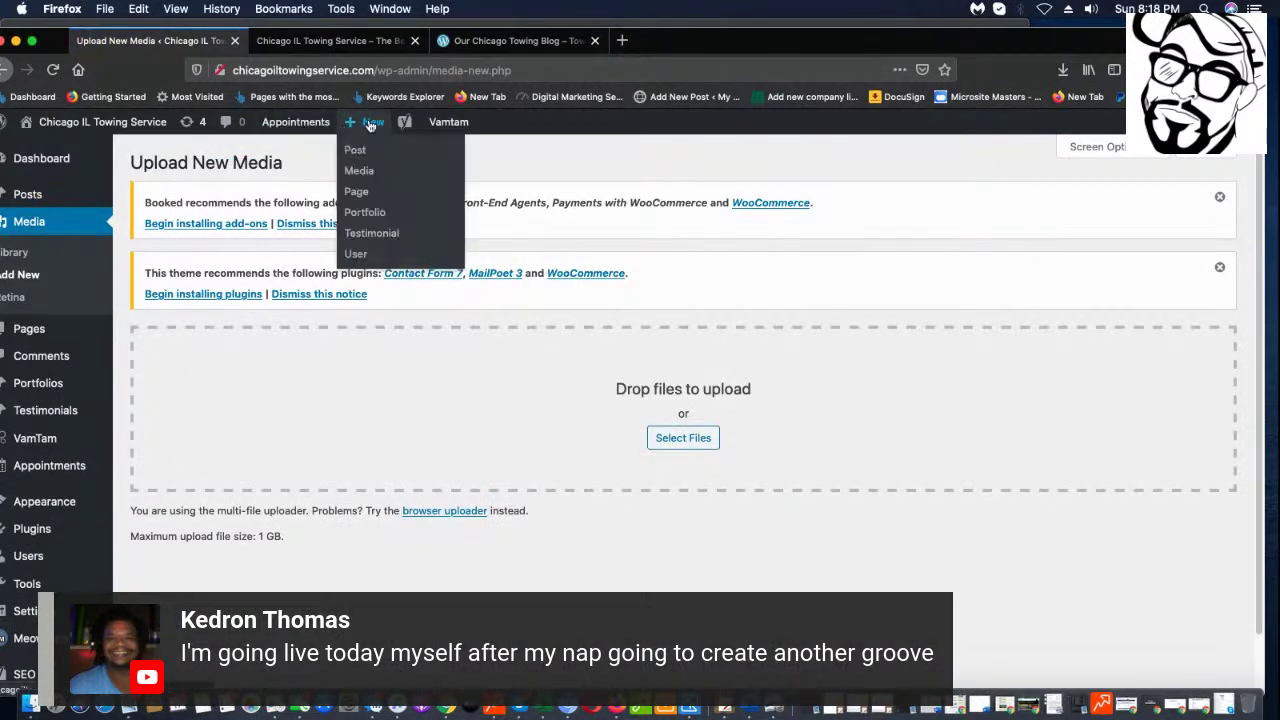
# - Start a new post and copy 'Interstate Towing' from the Basic Notepad service list
pyautogui.click(354, 151)
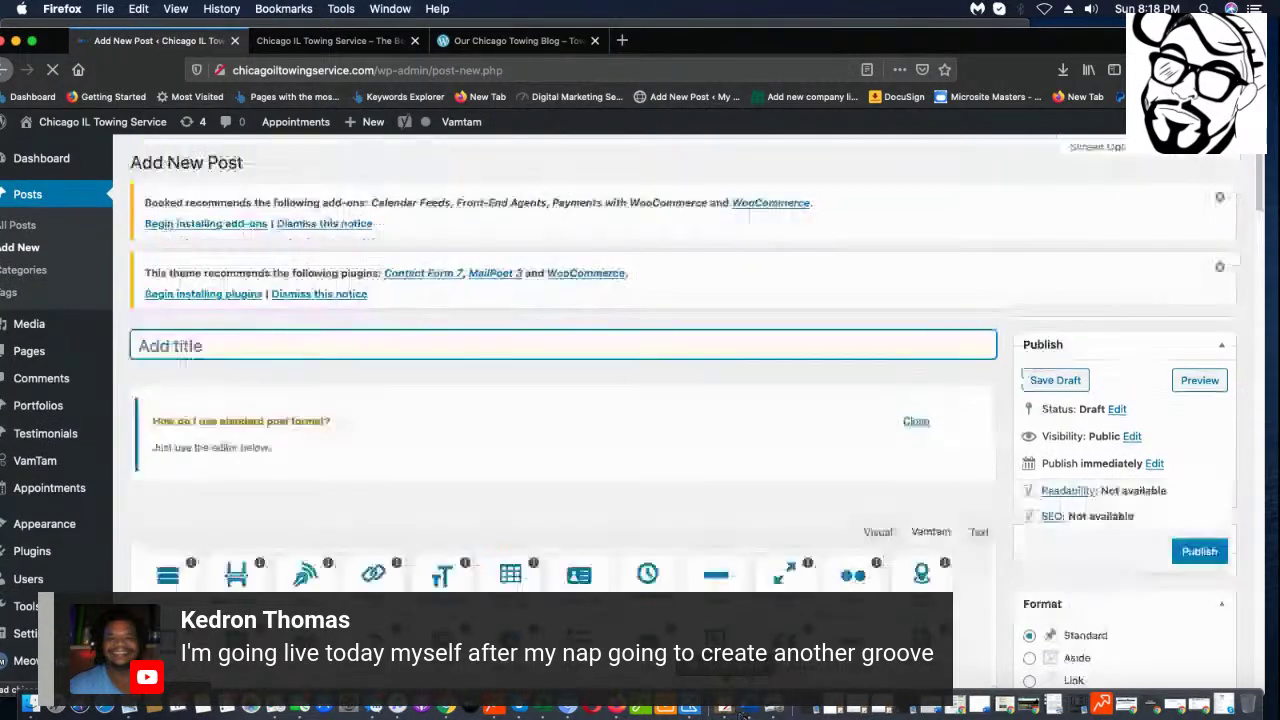
pyautogui.click(722, 708)
pyautogui.moveTo(834, 184); pyautogui.dragTo(710, 180)
pyautogui.rightClick(740, 182)
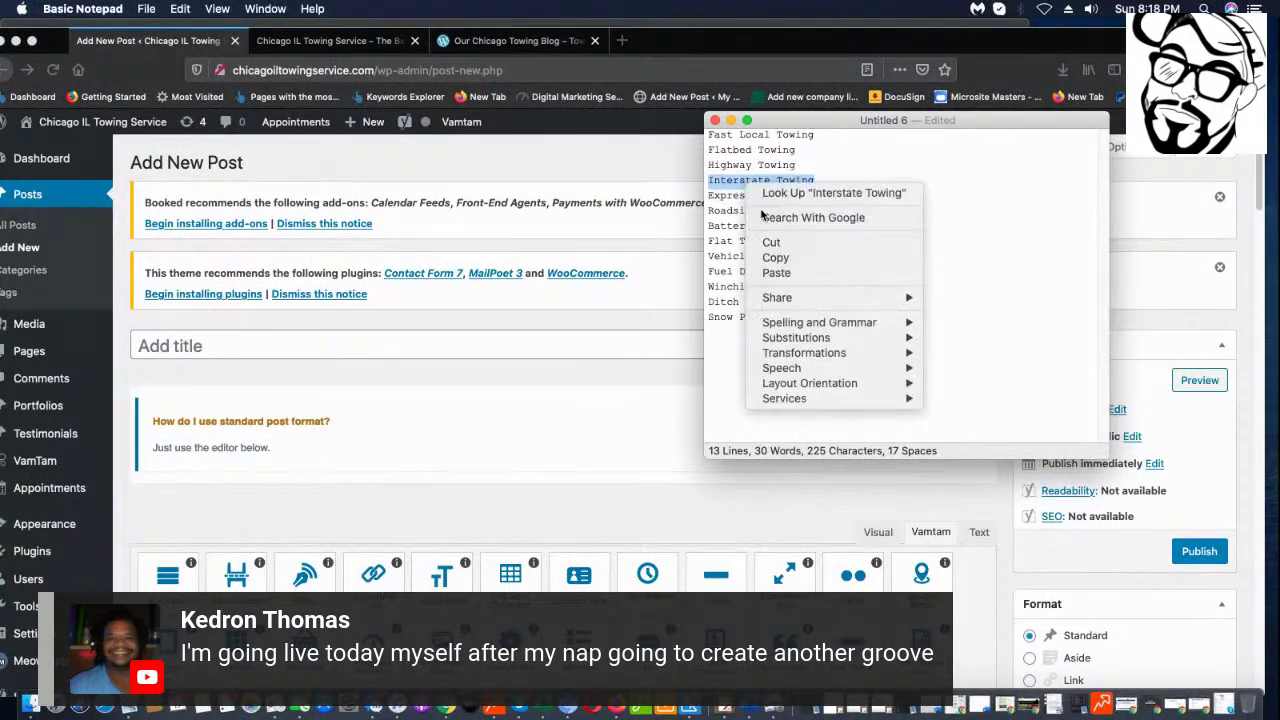
pyautogui.click(772, 257)
# - Title the post 'How to Get the Best Interstate Towing in Chicago, IL' and save it as a draft
pyautogui.click(348, 351)
pyautogui.click(347, 348)
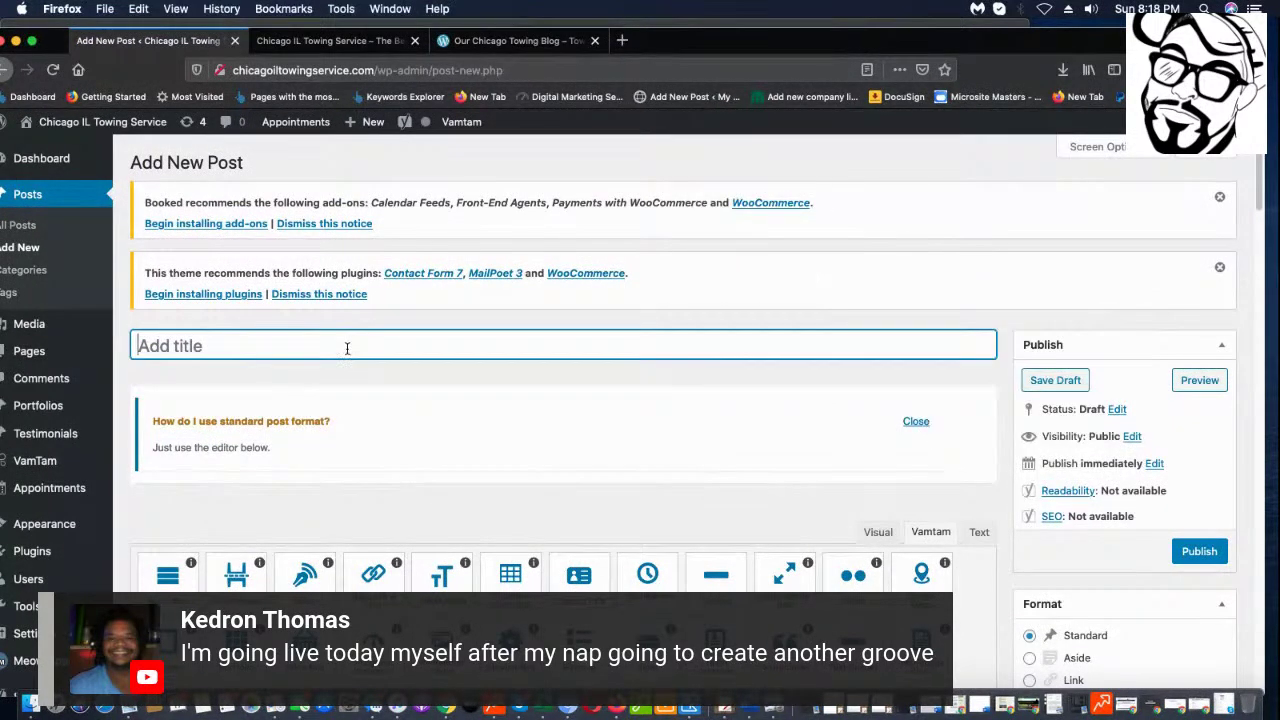
pyautogui.write('H')
pyautogui.press('BackSpace')
pyautogui.write('GH')
pyautogui.press('BackSpace')
pyautogui.press('BackSpace')
pyautogui.write('Hog')
pyautogui.press('BackSpace')
pyautogui.press('BackSpace')
pyautogui.write('a')
pyautogui.press('BackSpace')
pyautogui.press('BackSpace')
pyautogui.write('w to Get the')
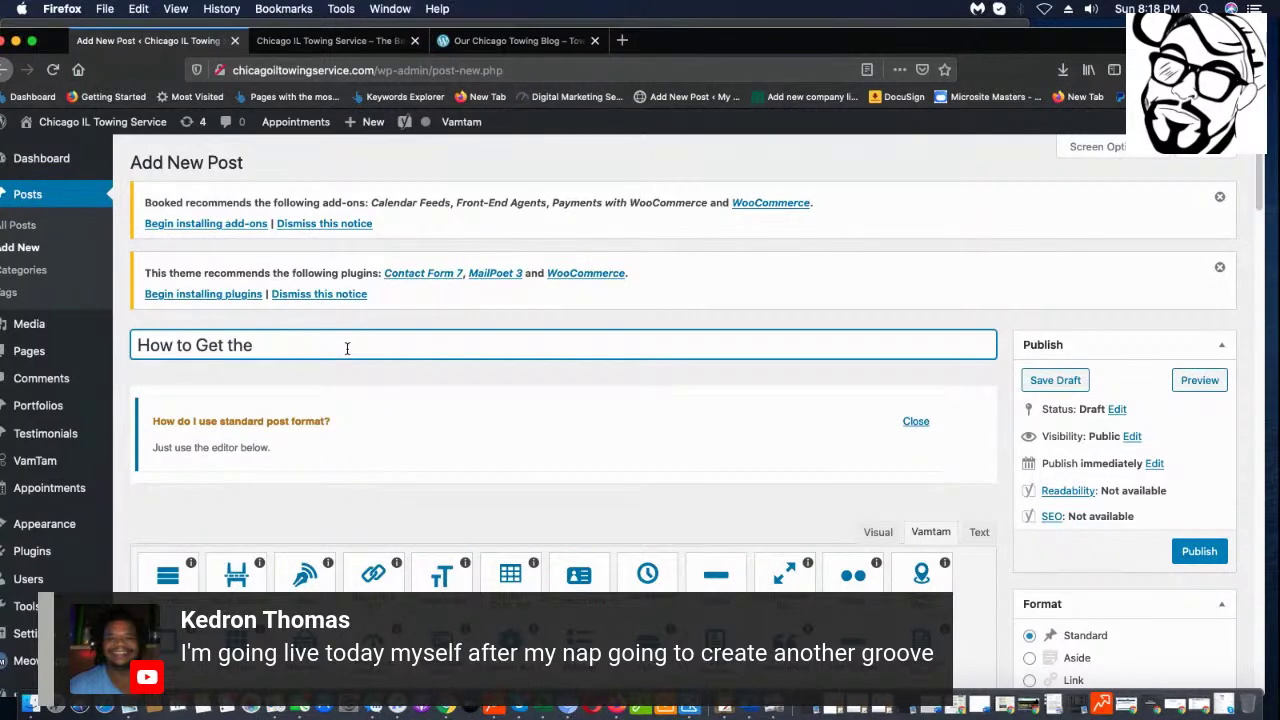
pyautogui.write(' Best Interstate Towing')
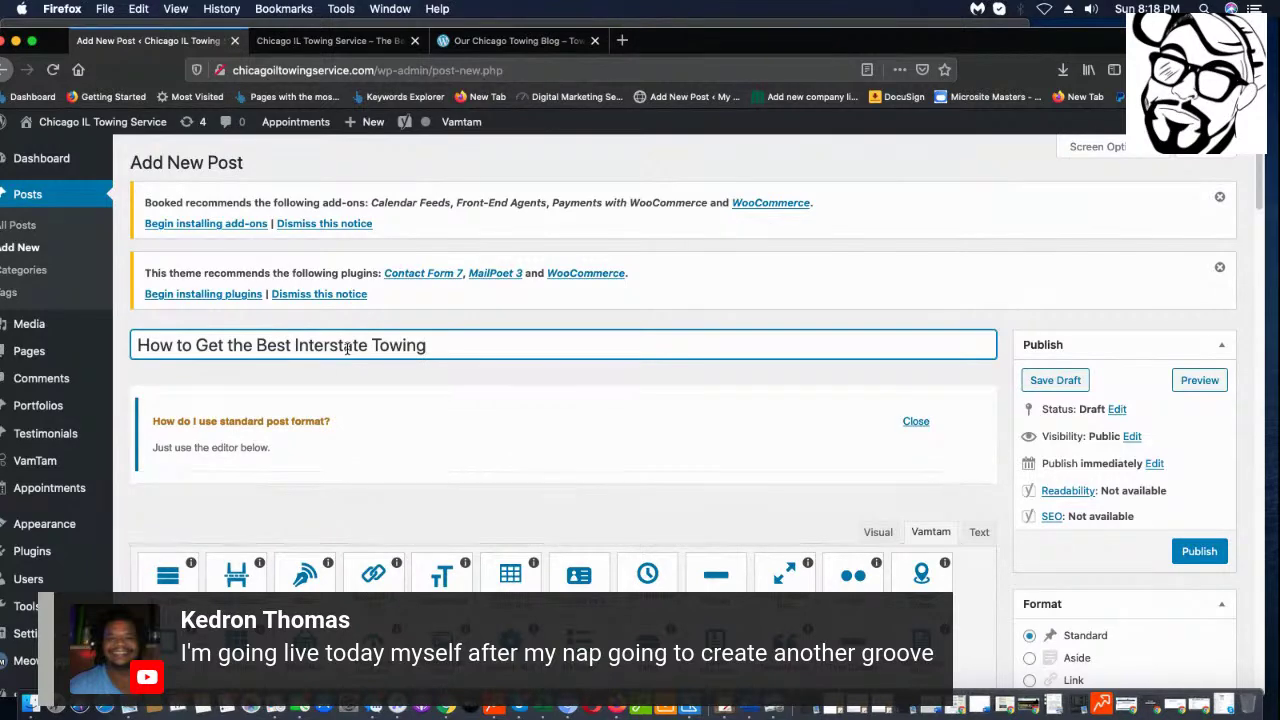
pyautogui.write(' ioin Chica')
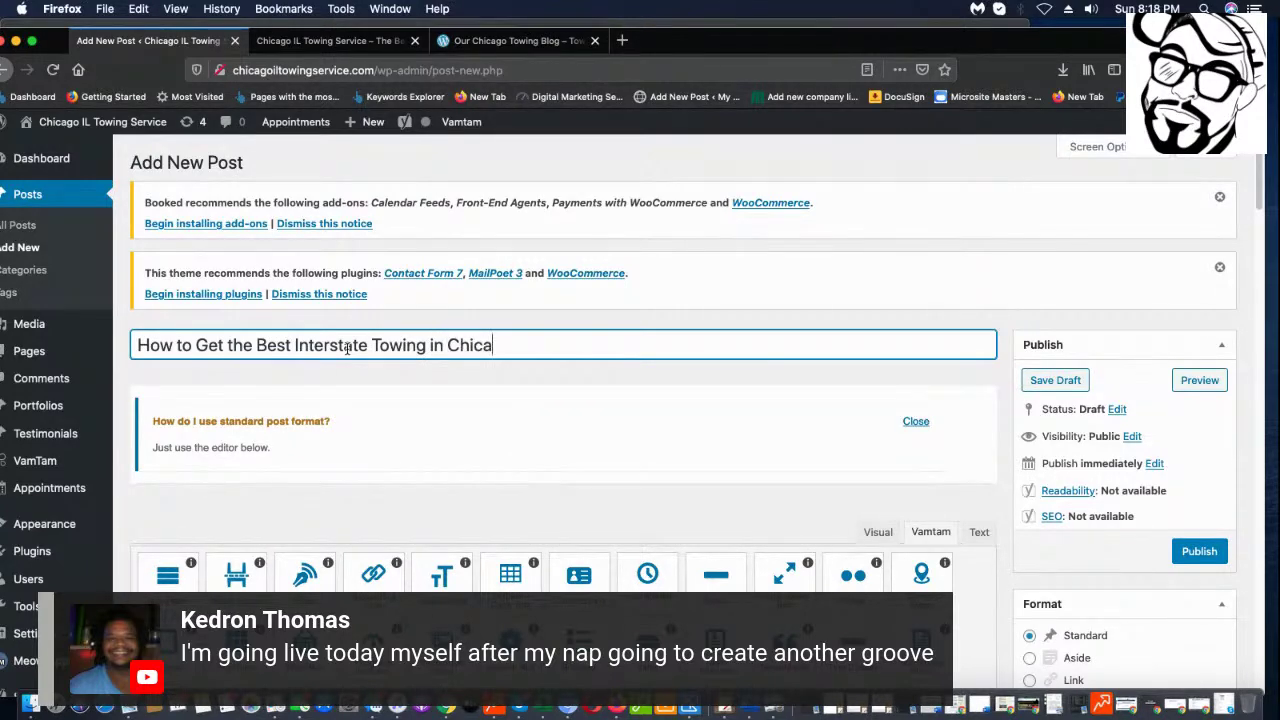
pyautogui.write('go, IL')
pyautogui.click(1082, 384)
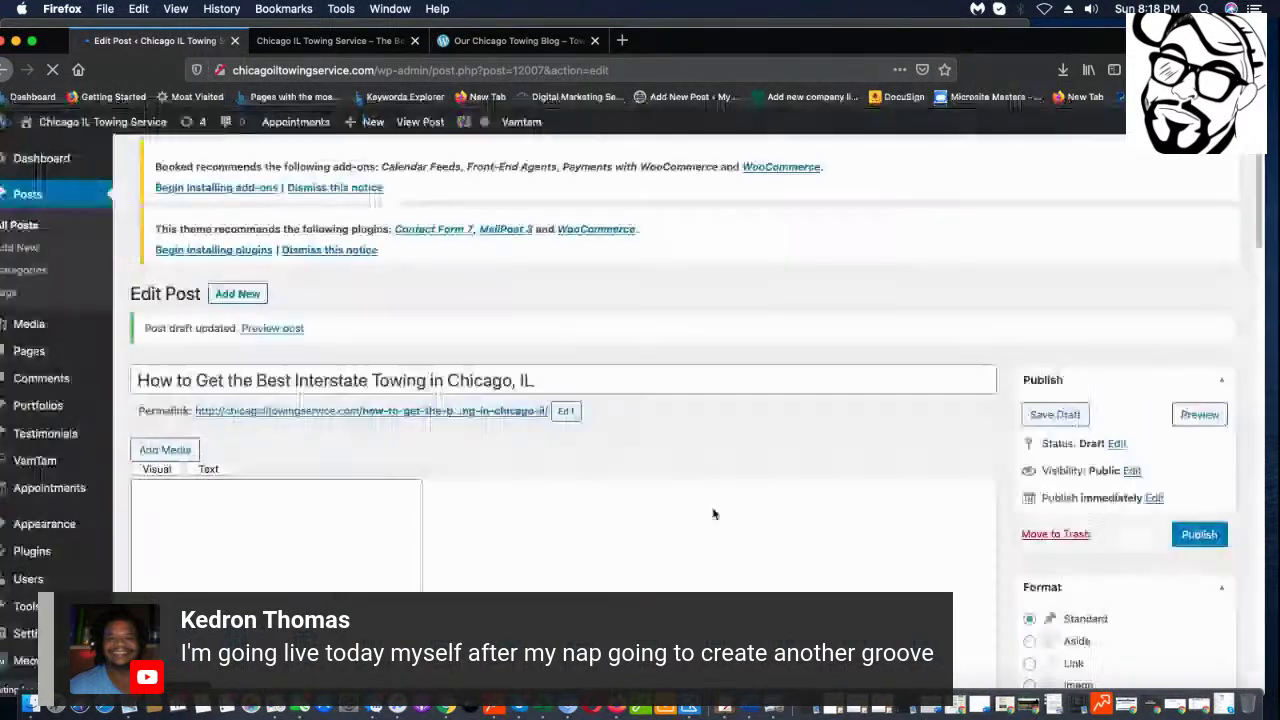
# - Remove 'how-to-get-' from the permalink slug so it begins the-best-interstate-towing, then save the draft
pyautogui.click(565, 411)
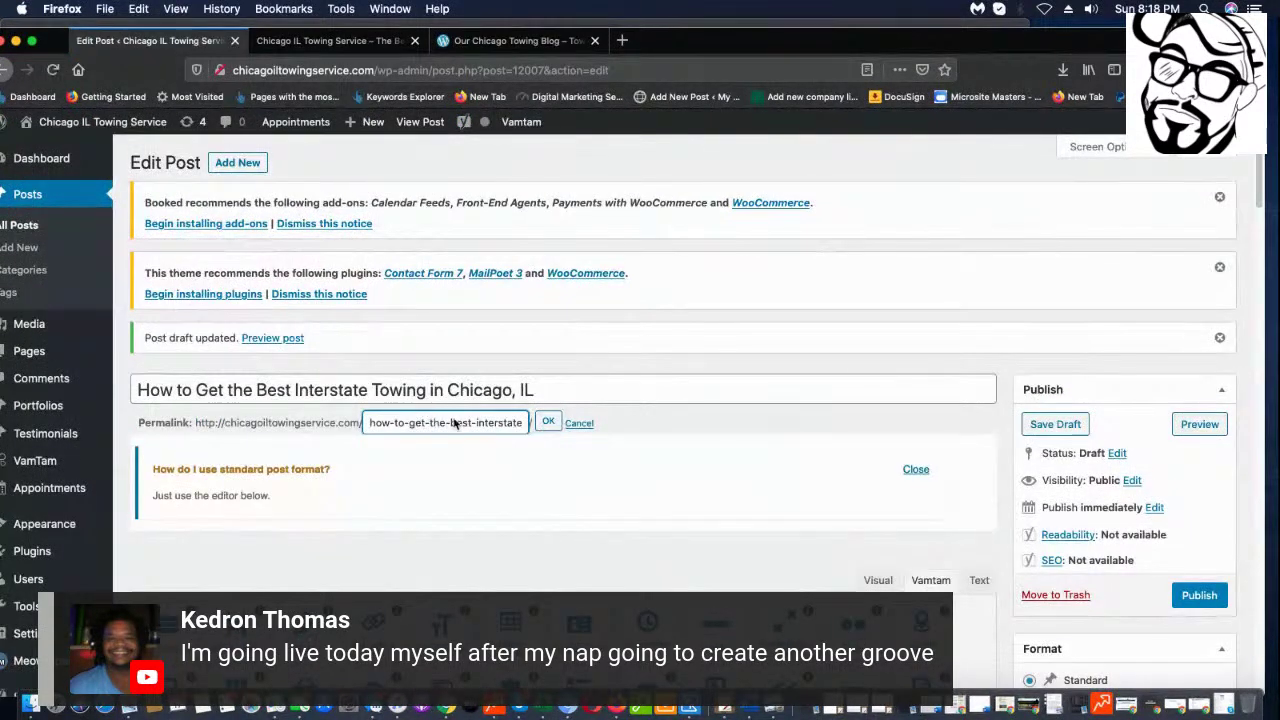
pyautogui.moveTo(430, 424); pyautogui.dragTo(251, 464)
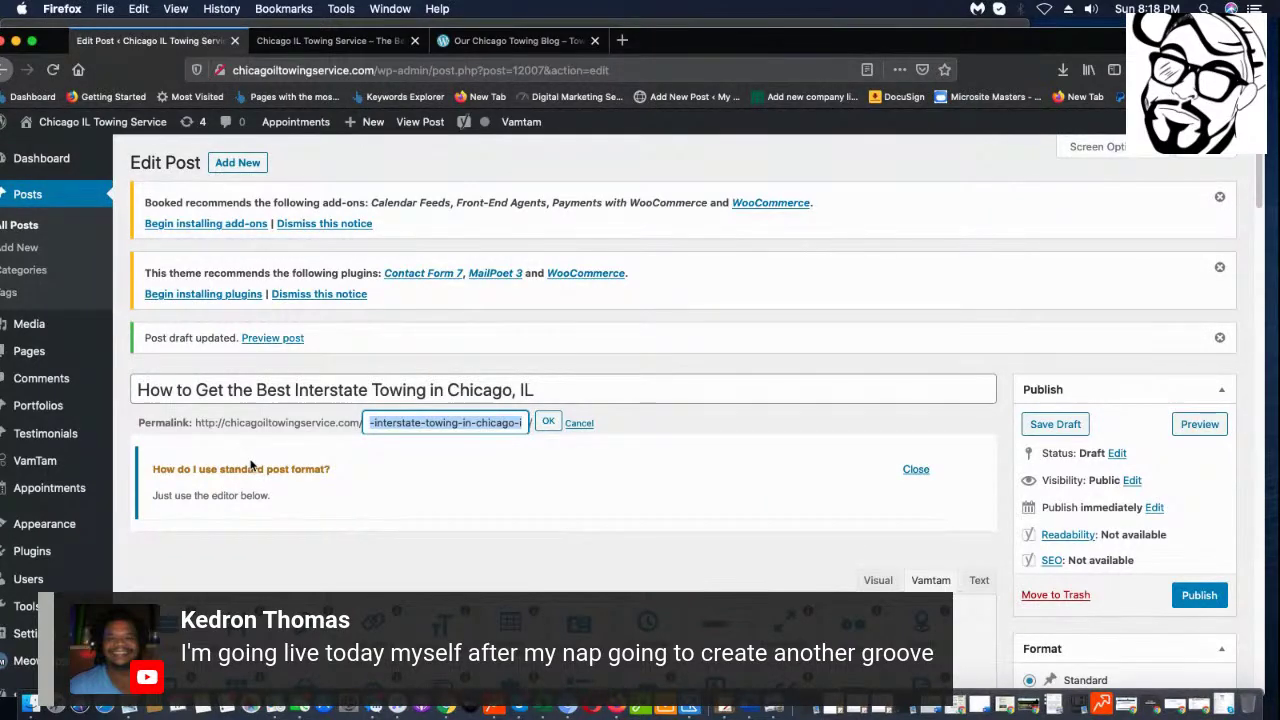
pyautogui.click(251, 464)
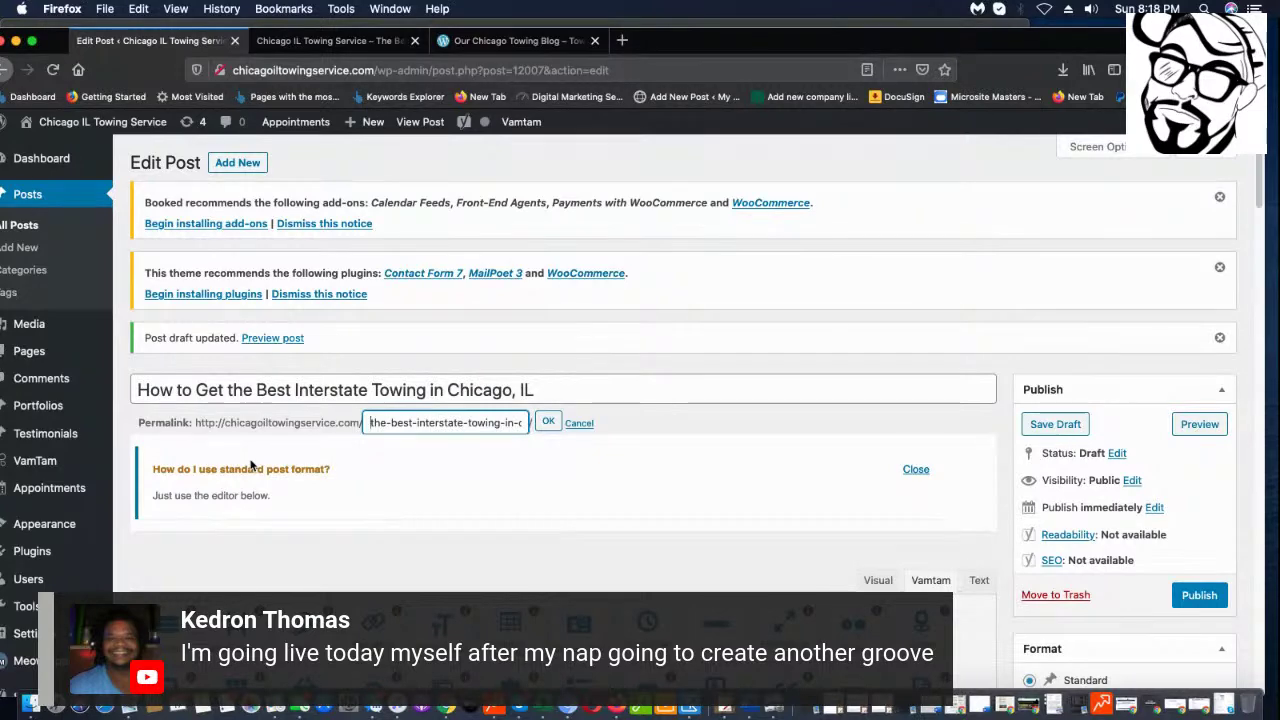
pyautogui.moveTo(251, 464); pyautogui.dragTo(251, 464)
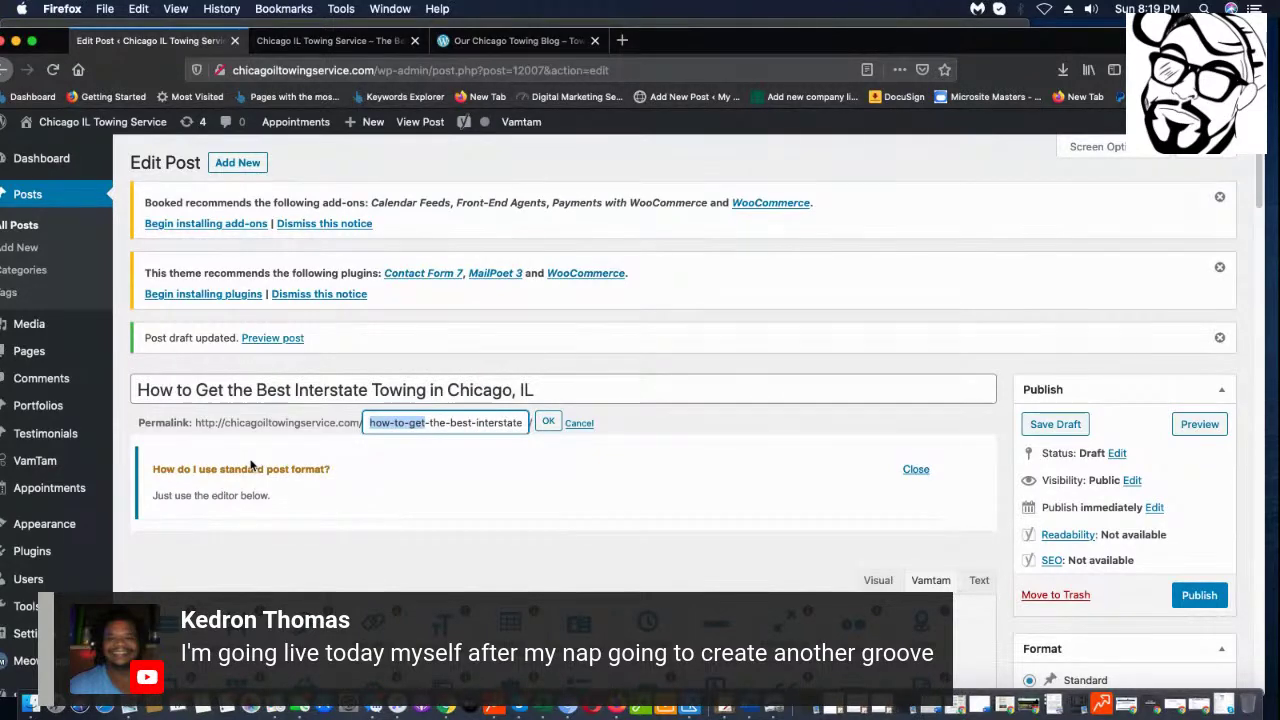
pyautogui.press('BackSpace')
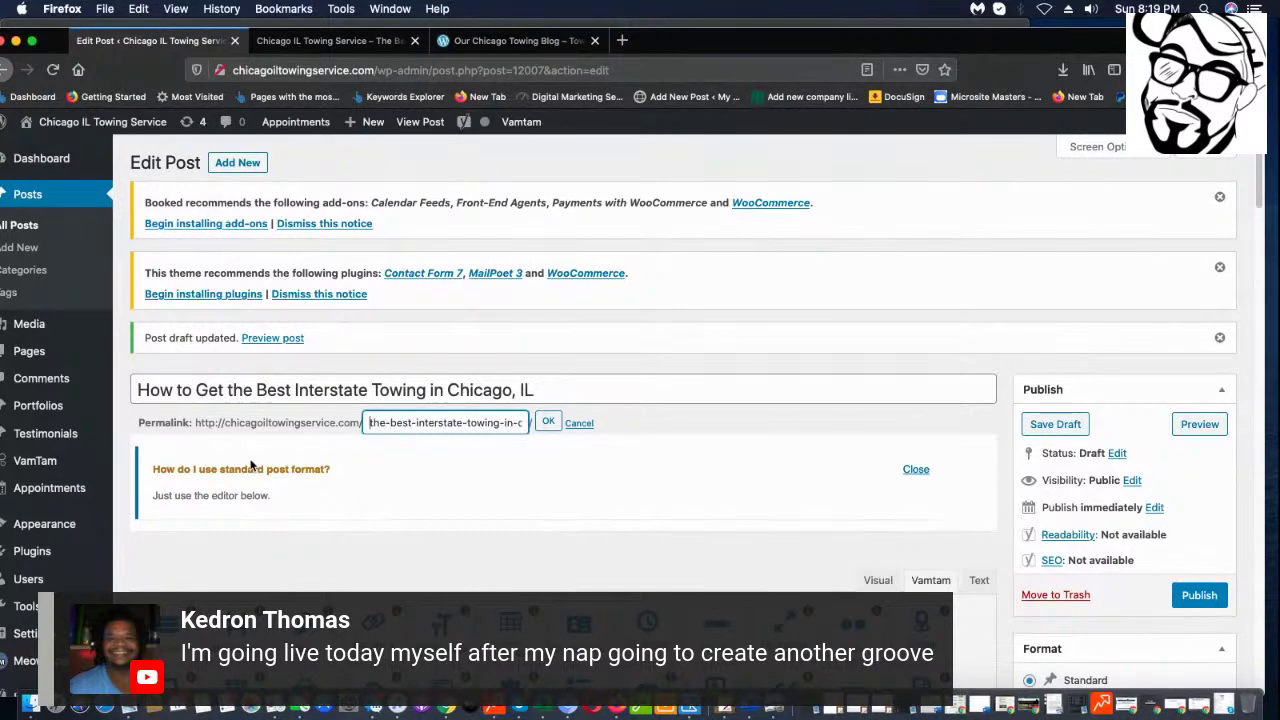
pyautogui.click(545, 426)
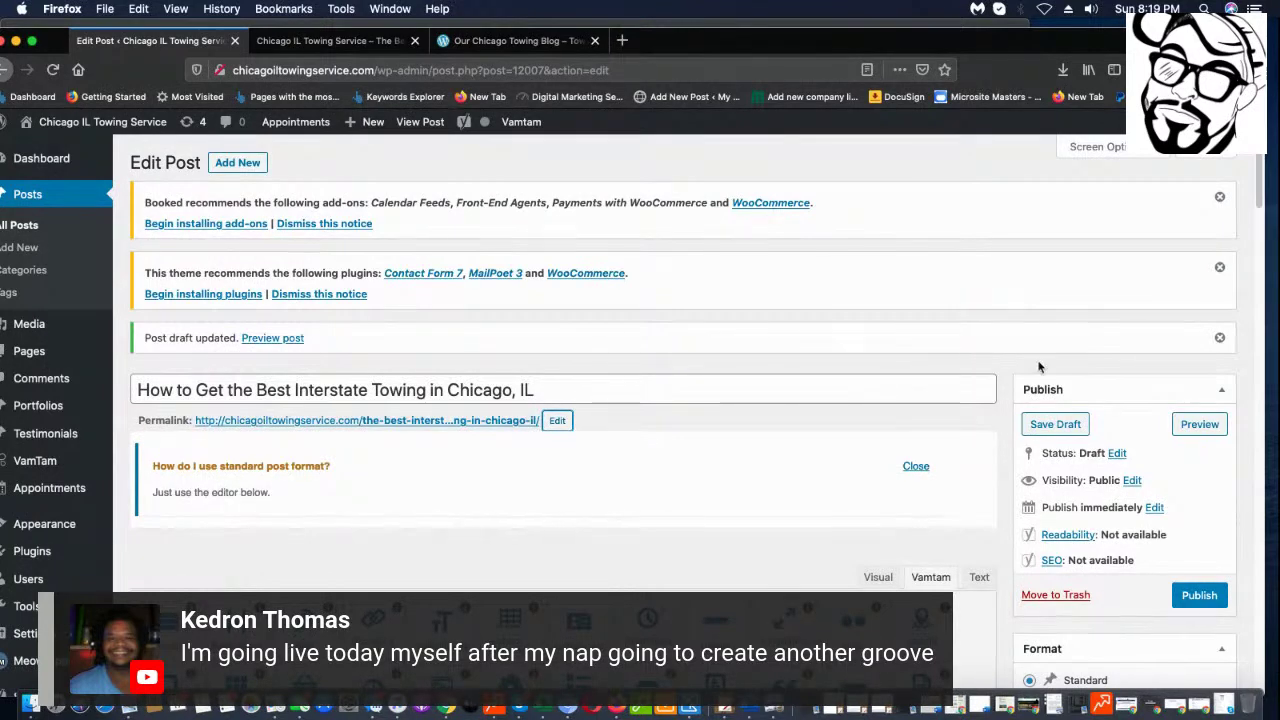
pyautogui.click(1040, 424)
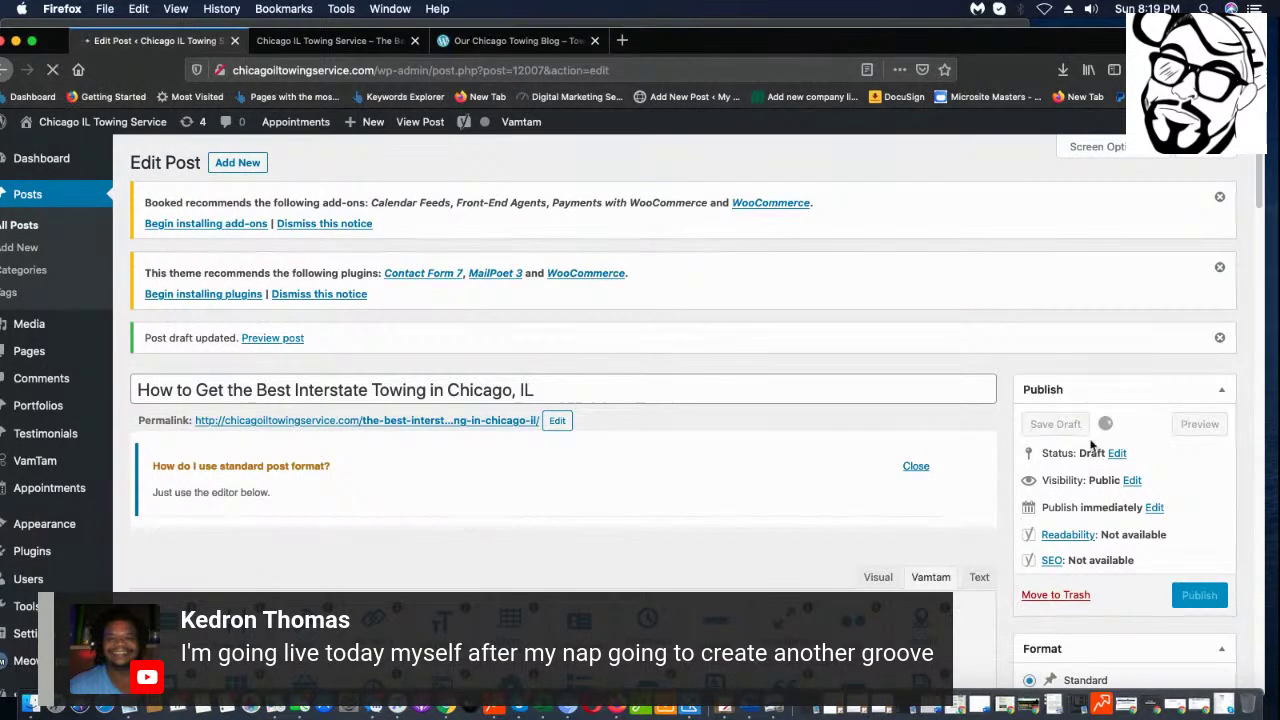
pyautogui.scroll(-1, 560, 450)
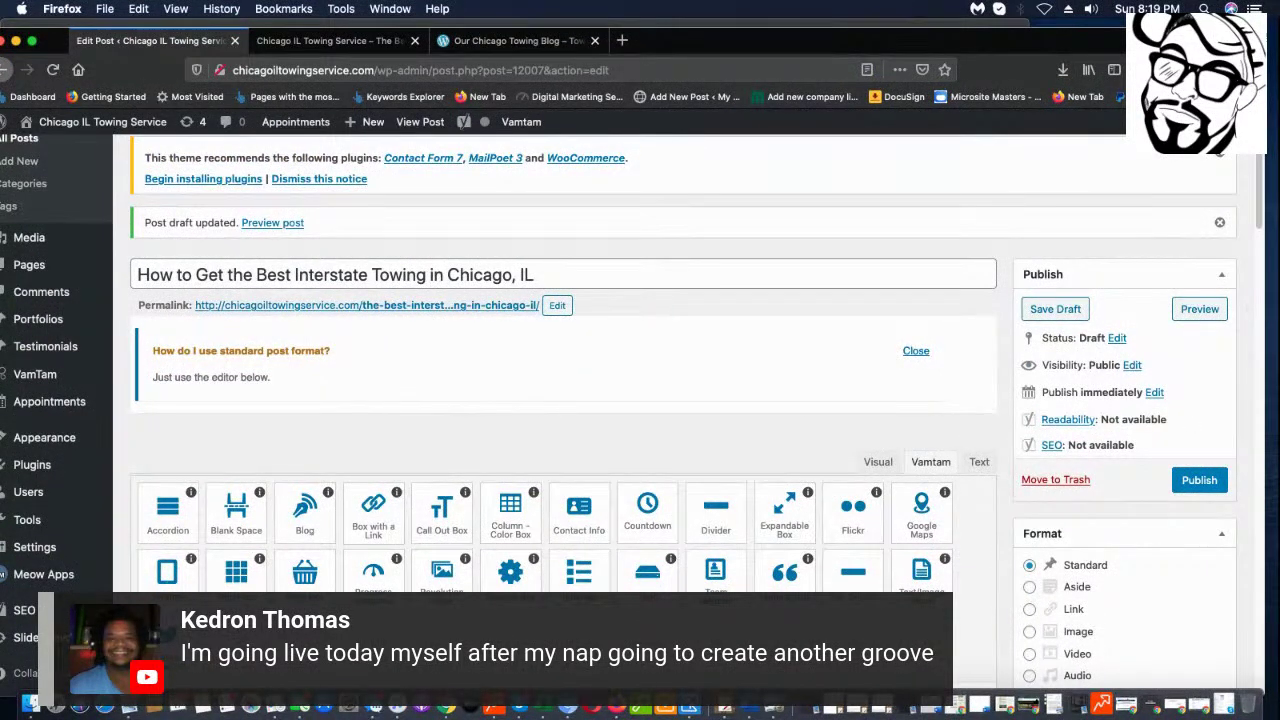
# - Copy 'Interstate Towing' from the post title
pyautogui.click(733, 708)
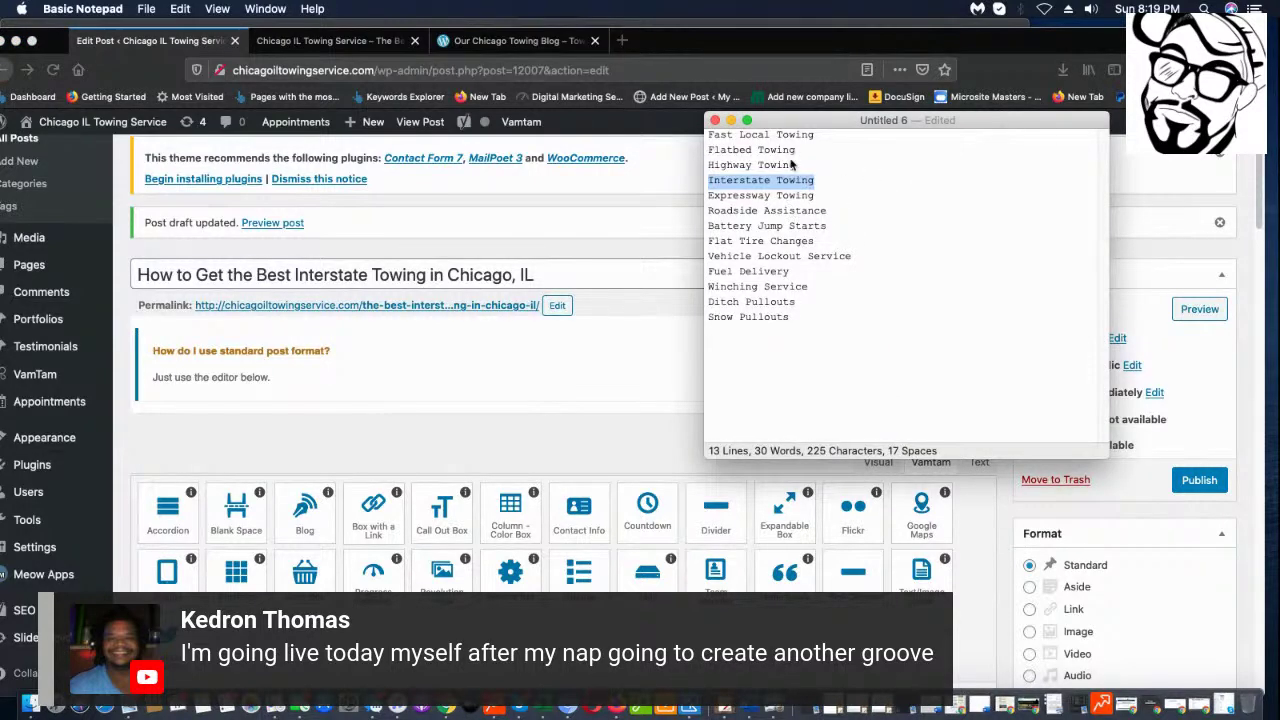
pyautogui.click(289, 276)
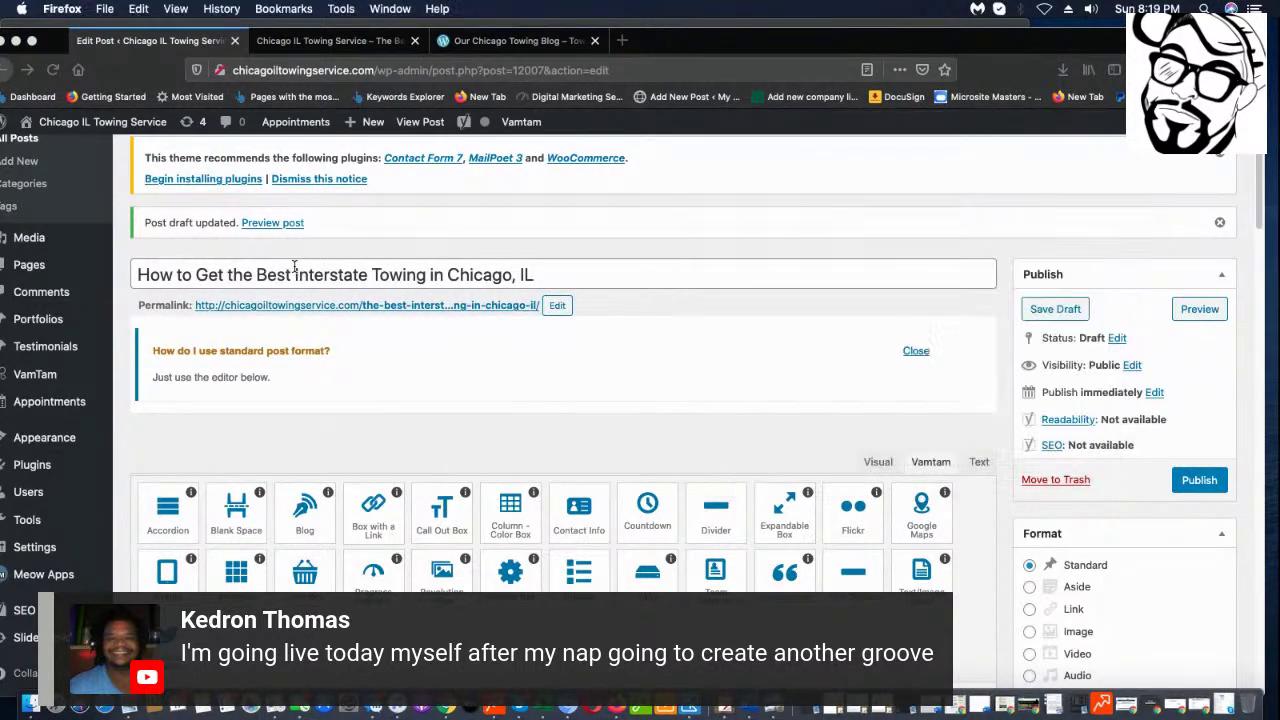
pyautogui.moveTo(294, 275); pyautogui.dragTo(431, 276)
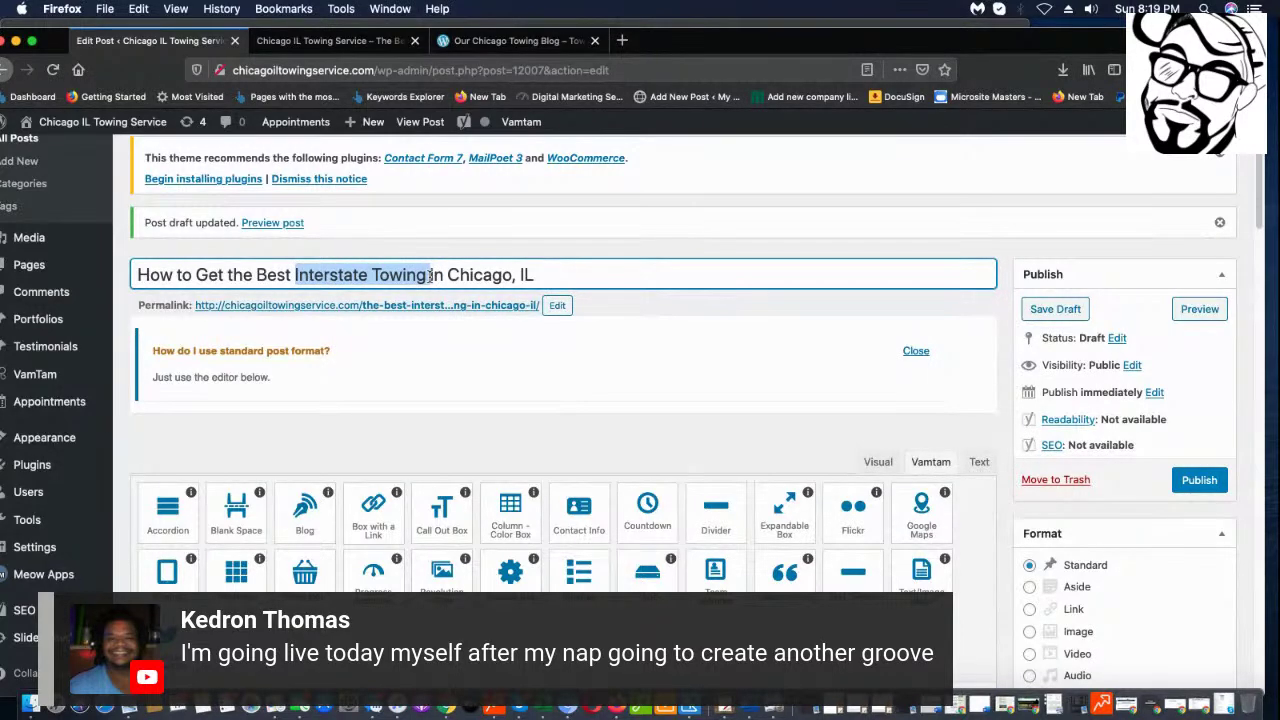
pyautogui.scroll(-4, 420, 275)
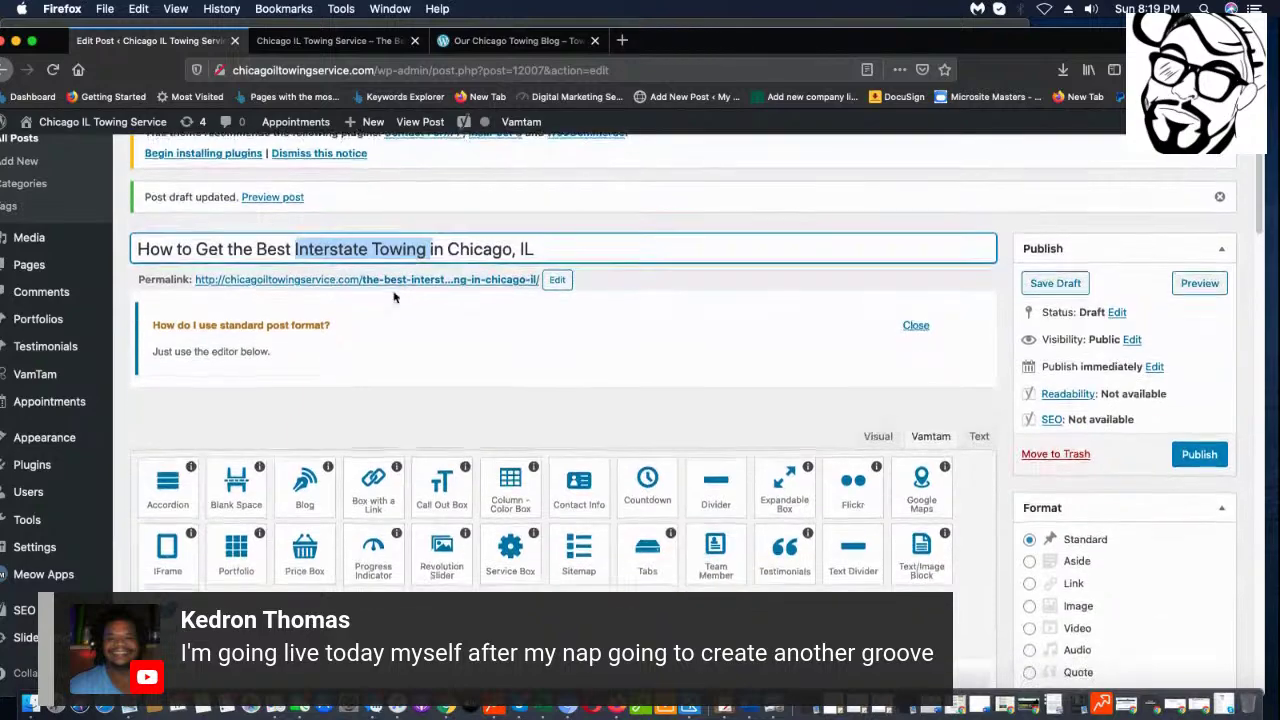
pyautogui.scroll(5, 356, 227)
pyautogui.rightClick(389, 272)
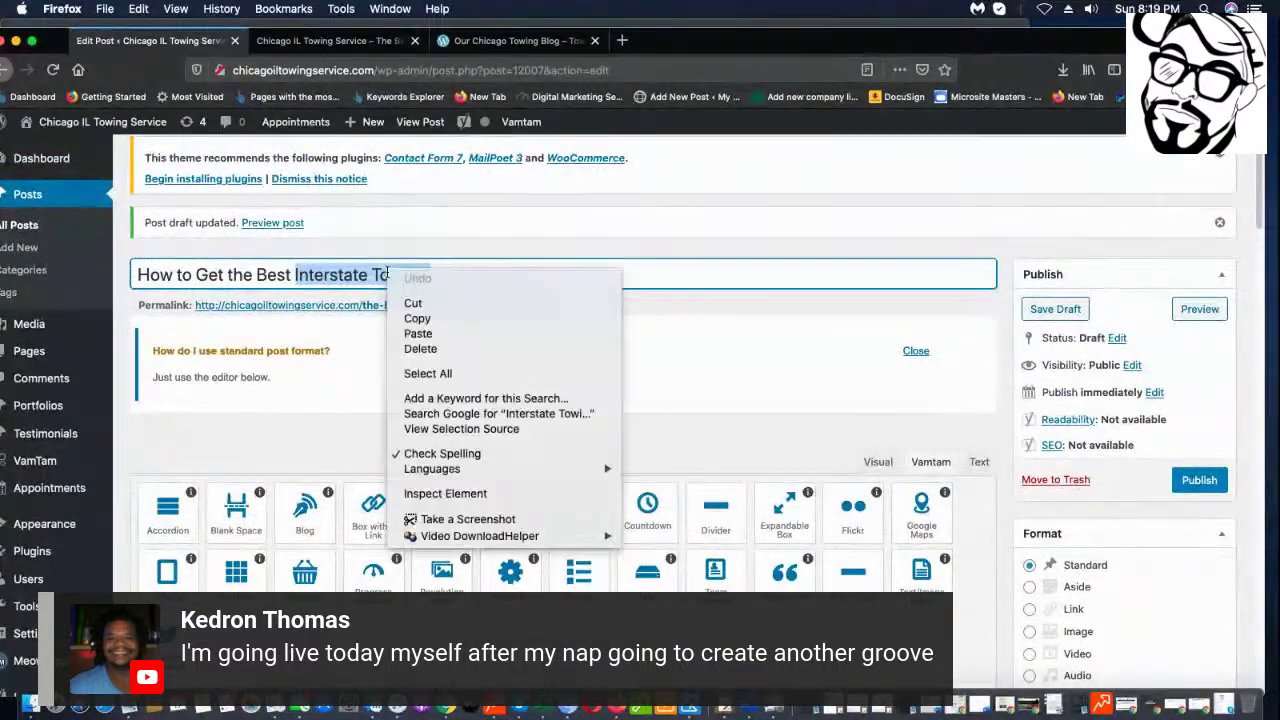
pyautogui.click(417, 318)
# - Paste 'Interstate Towing' as the Yoast SEO focus keyphrase
pyautogui.scroll(-15, 329, 391)
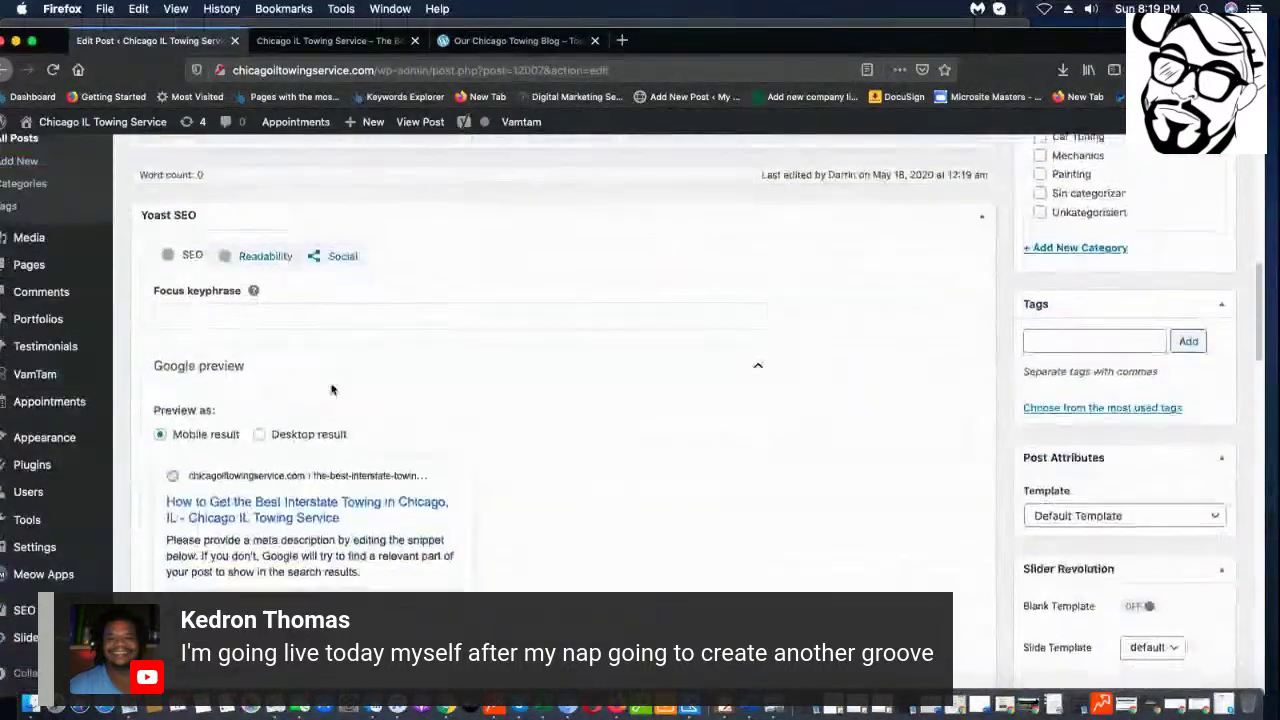
pyautogui.scroll(1, 255, 344)
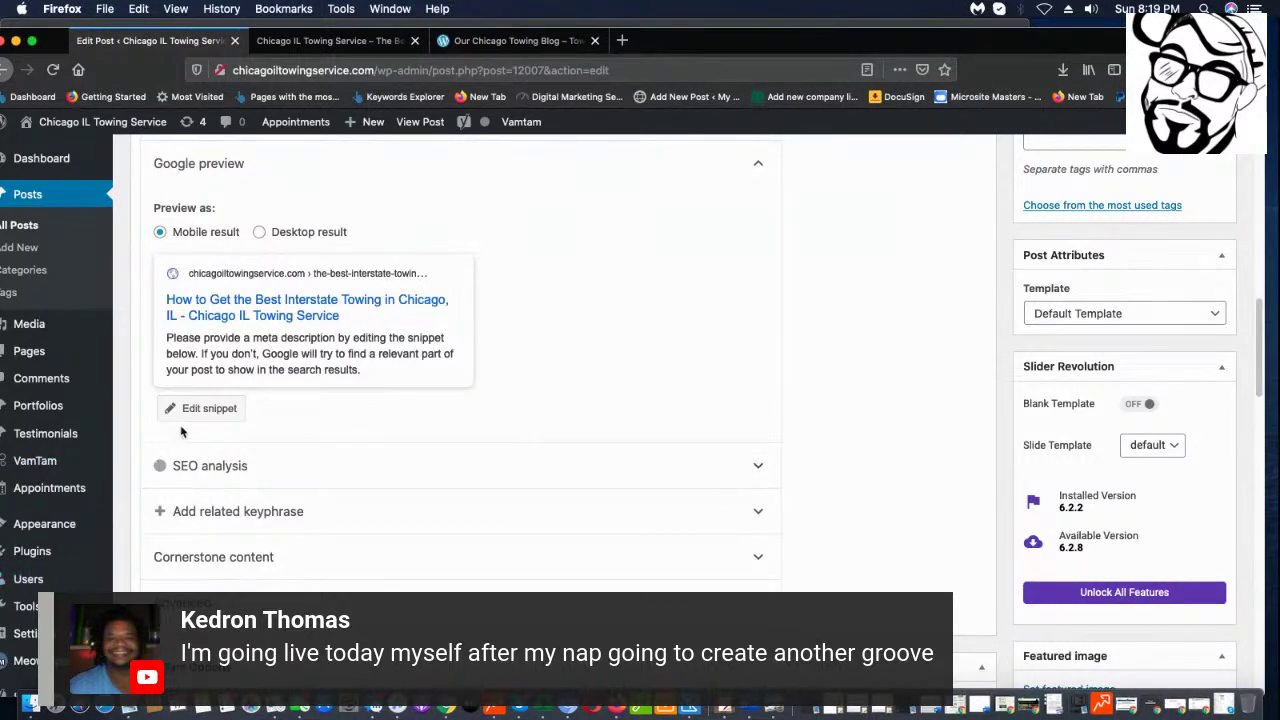
pyautogui.scroll(5, 204, 418)
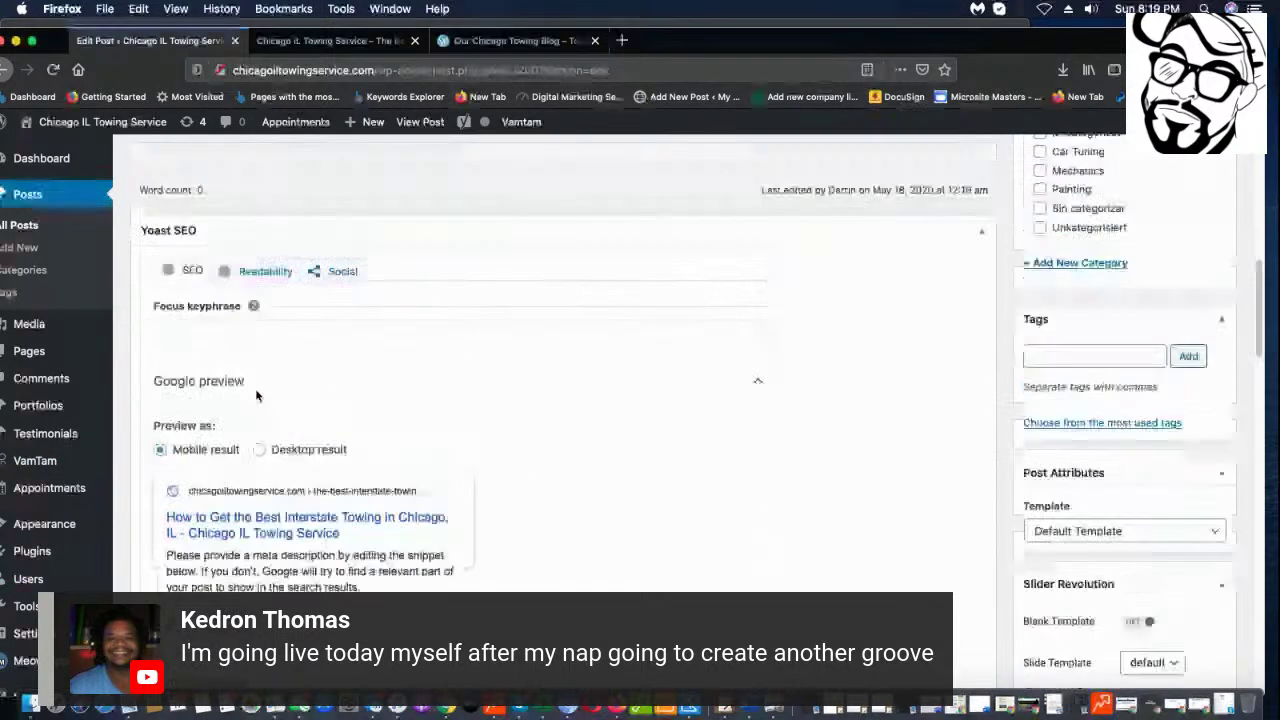
pyautogui.click(306, 418)
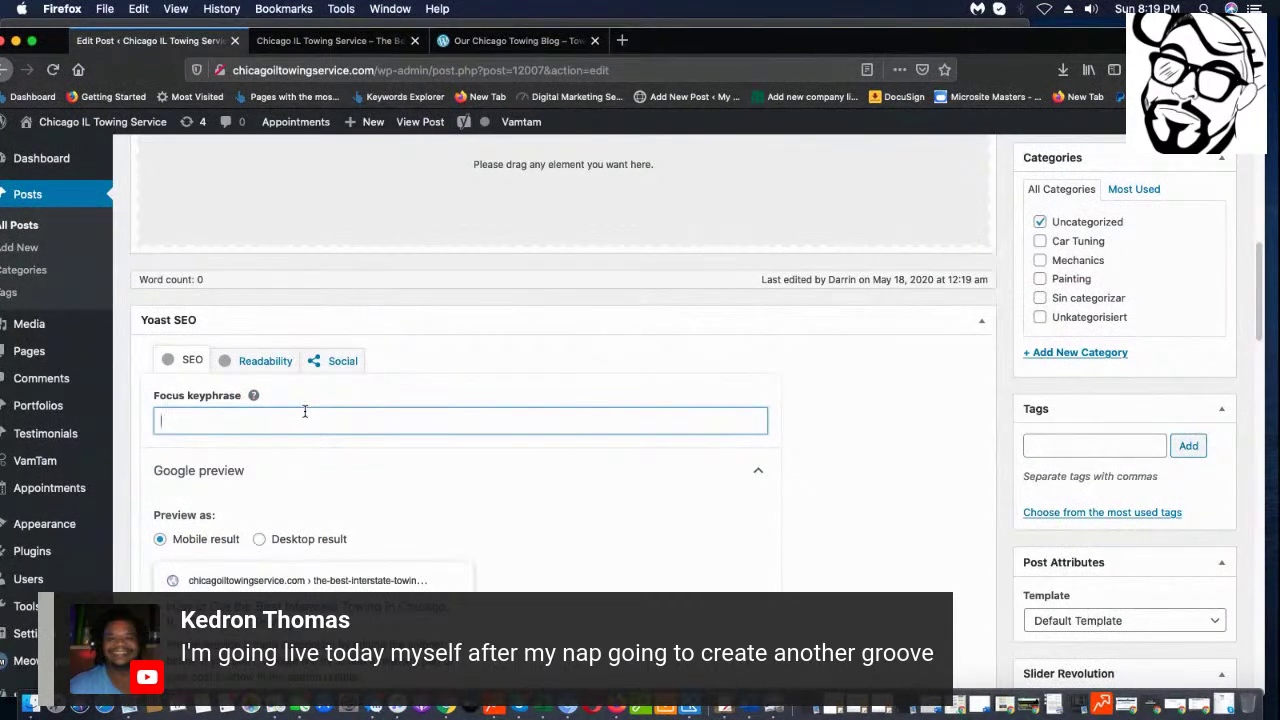
pyautogui.press('super+v')
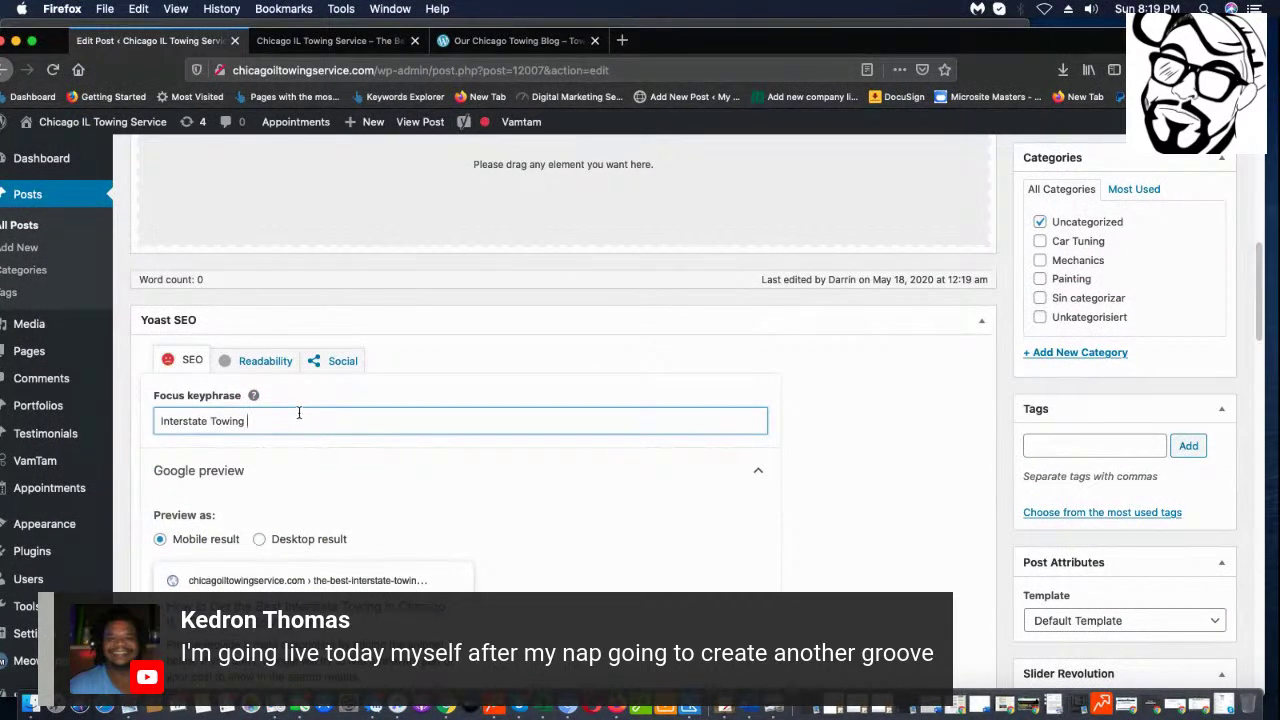
pyautogui.scroll(6, 427, 477)
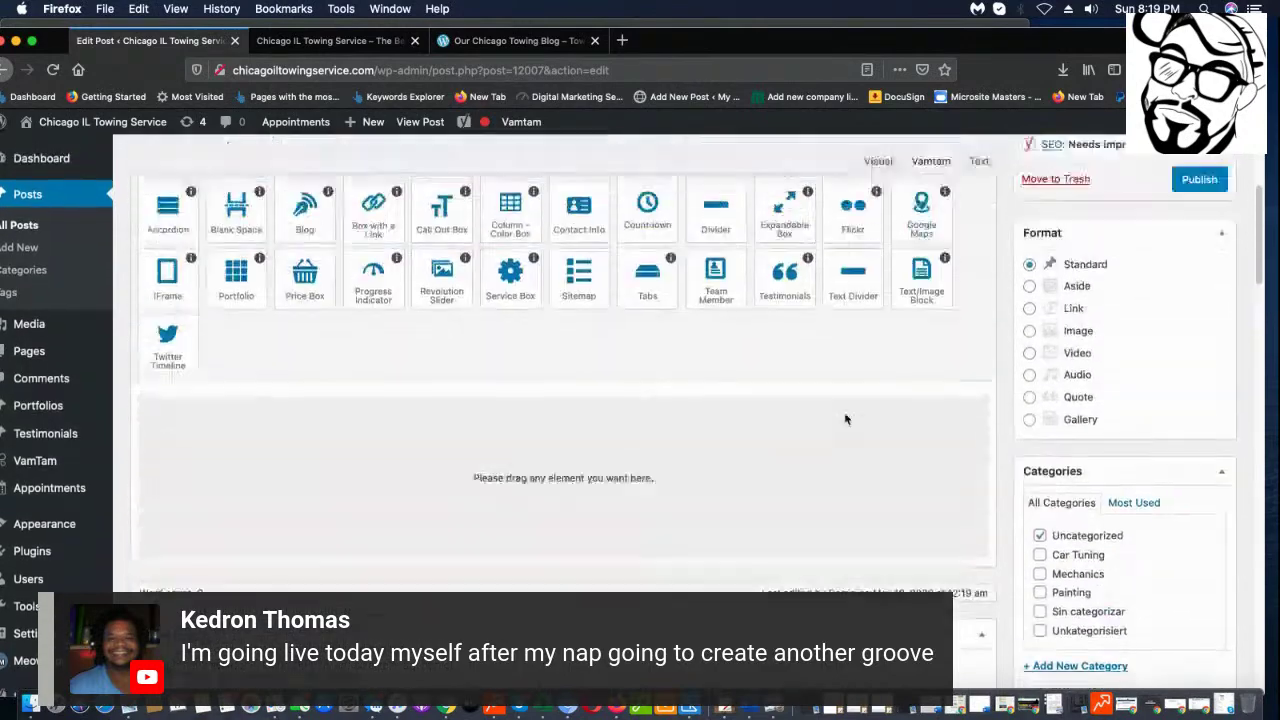
pyautogui.scroll(-8, 846, 420)
pyautogui.scroll(5, 597, 386)
pyautogui.scroll(5, 657, 389)
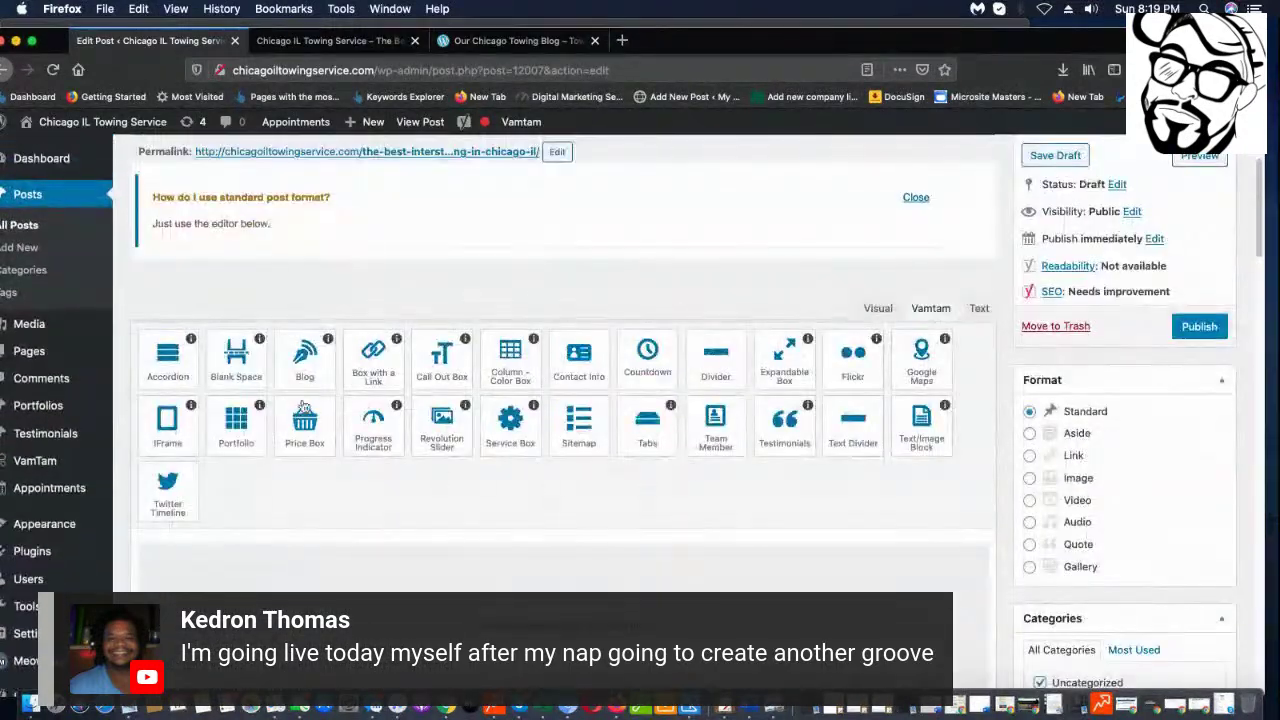
# - Switch the Interstate Towing post body to the Visual editor with its formatting toolbar
pyautogui.click(876, 310)
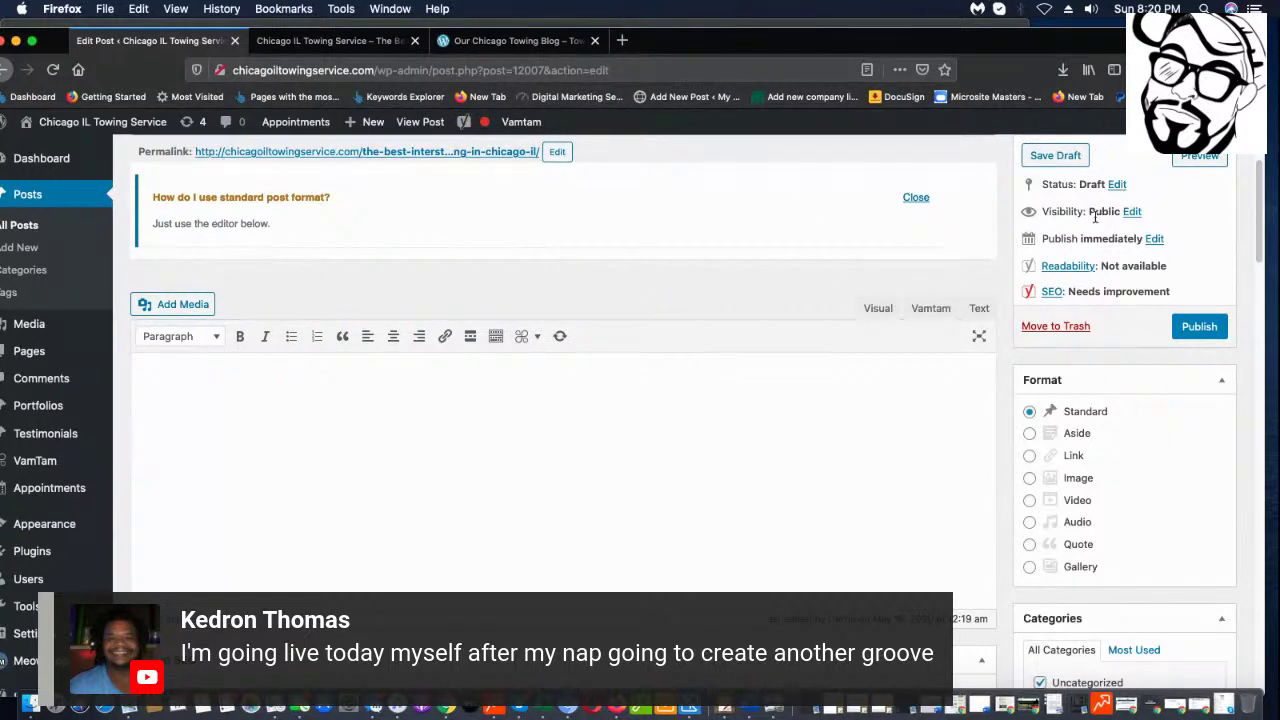
# - Load nearsay.com in the second browser tab
pyautogui.click(340, 44)
pyautogui.click(524, 74)
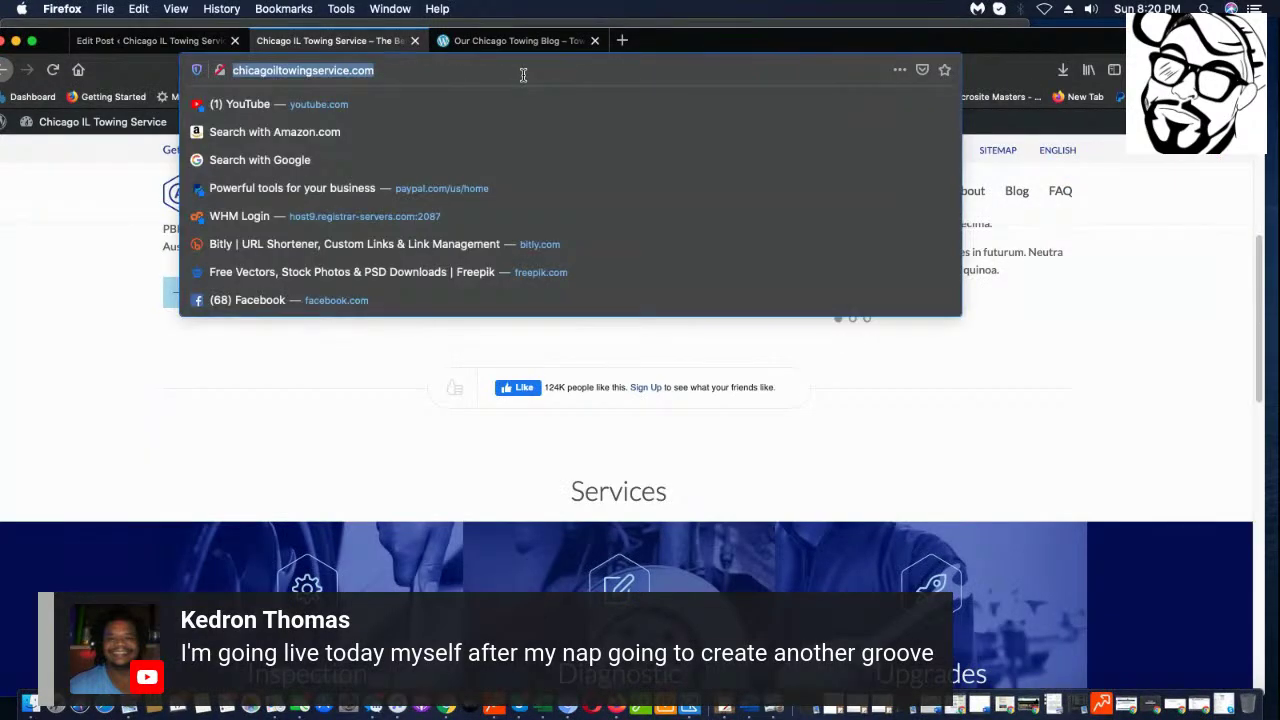
pyautogui.write('nearsay.com/')
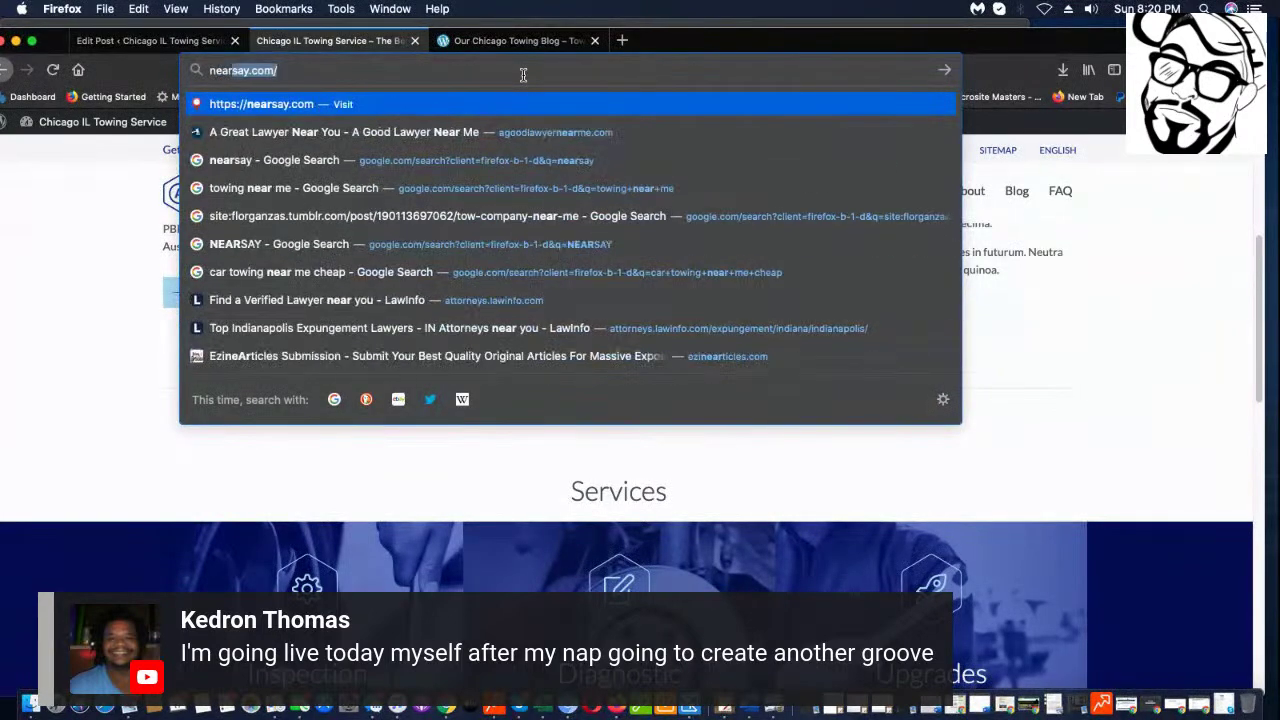
pyautogui.press('Return')
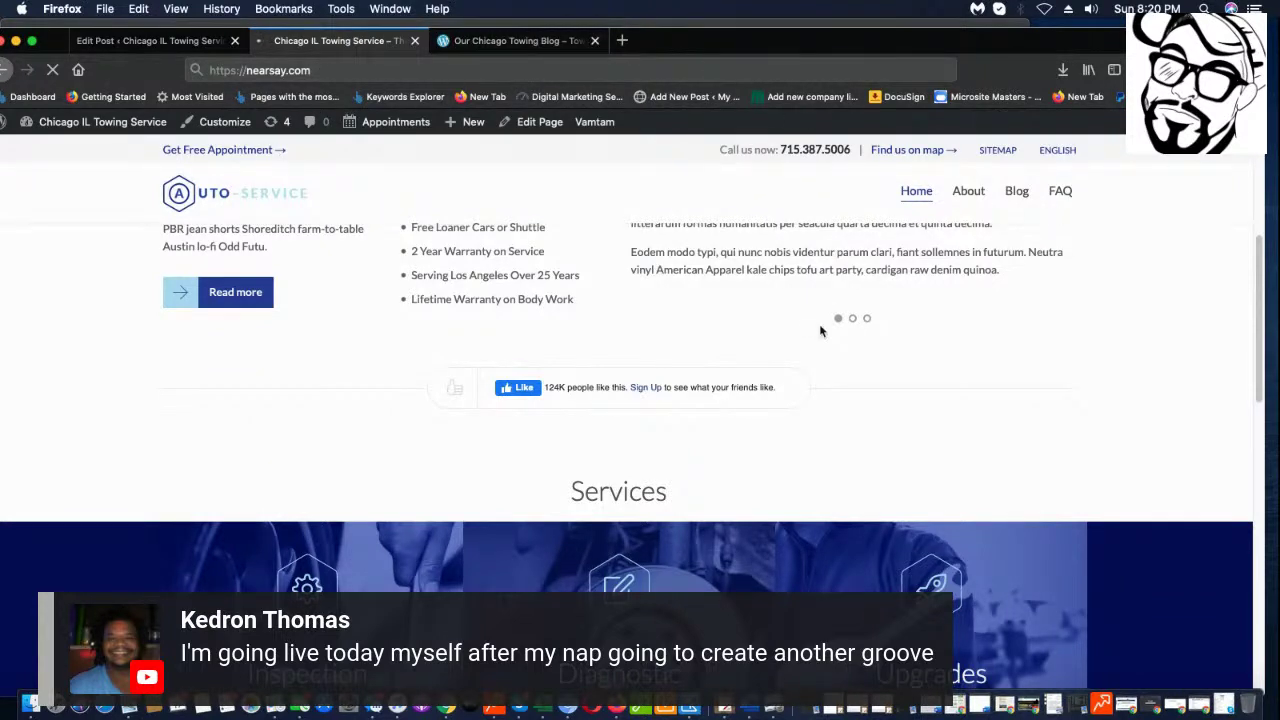
pyautogui.scroll(5, 665, 278)
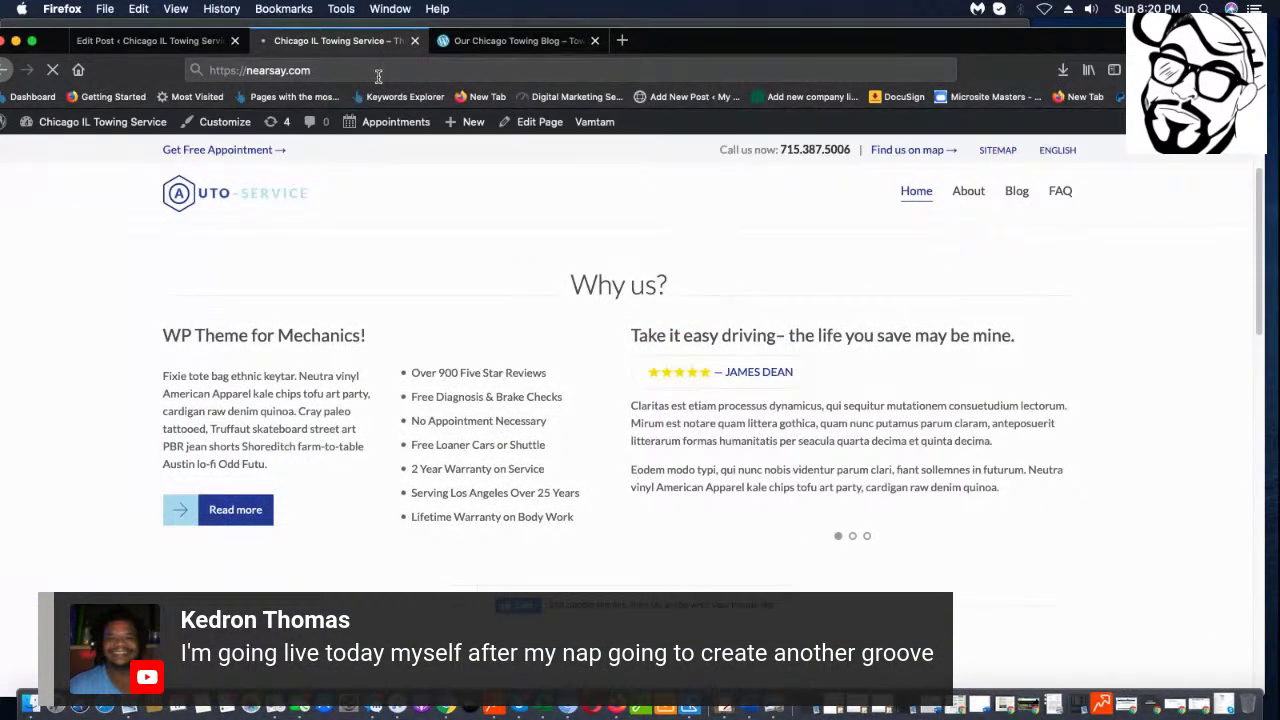
# - Copy the nearsay.com address and return to the Our Chicago Towing Blog tab
pyautogui.click(378, 76)
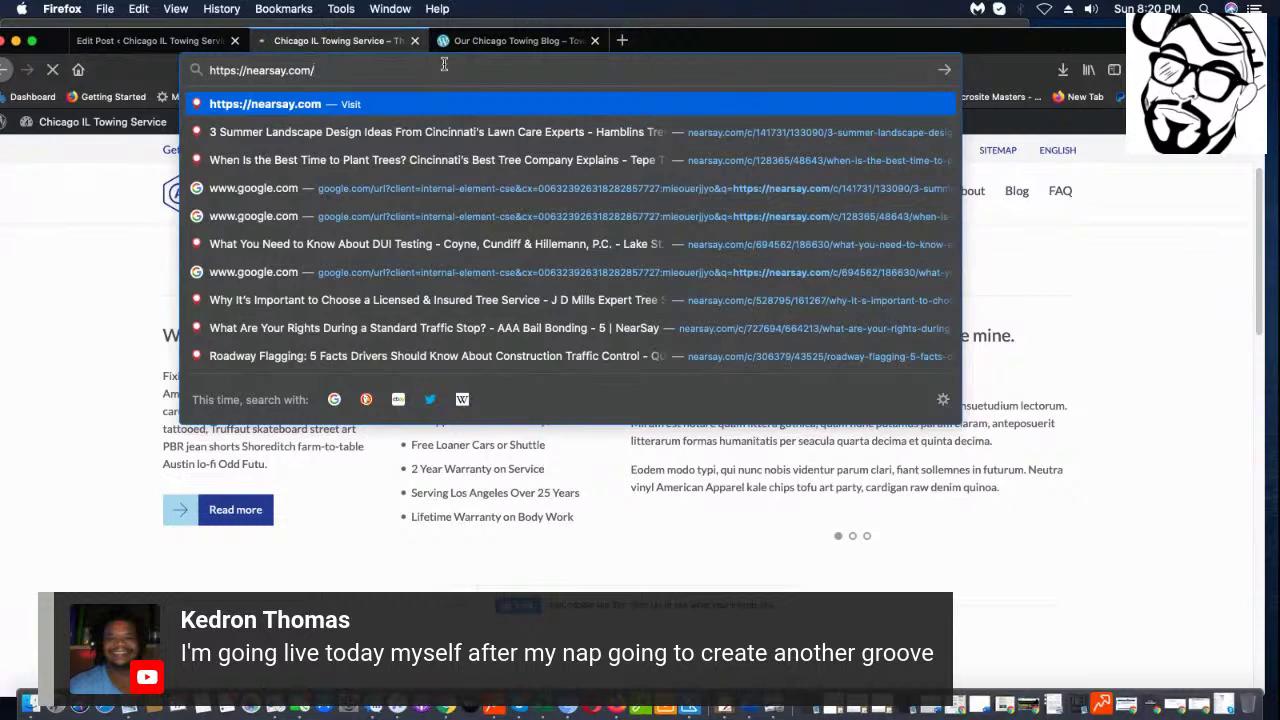
pyautogui.press('Return')
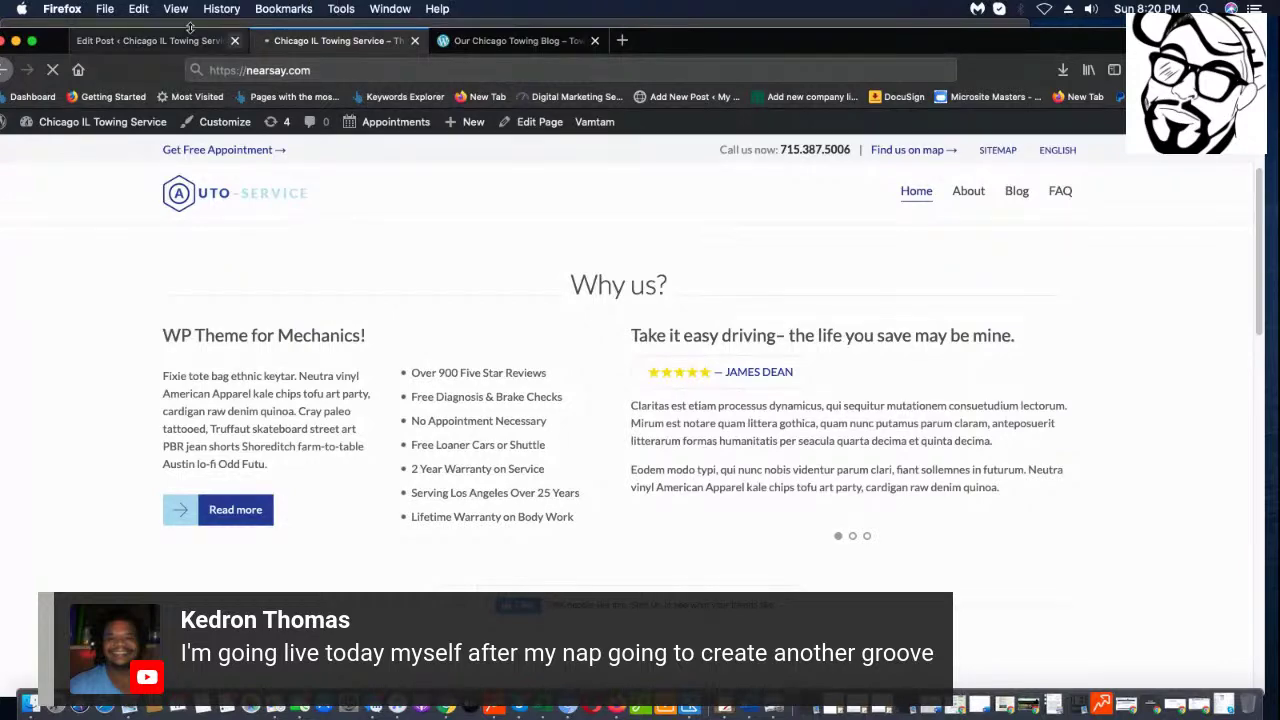
pyautogui.click(338, 66)
pyautogui.press('super+a')
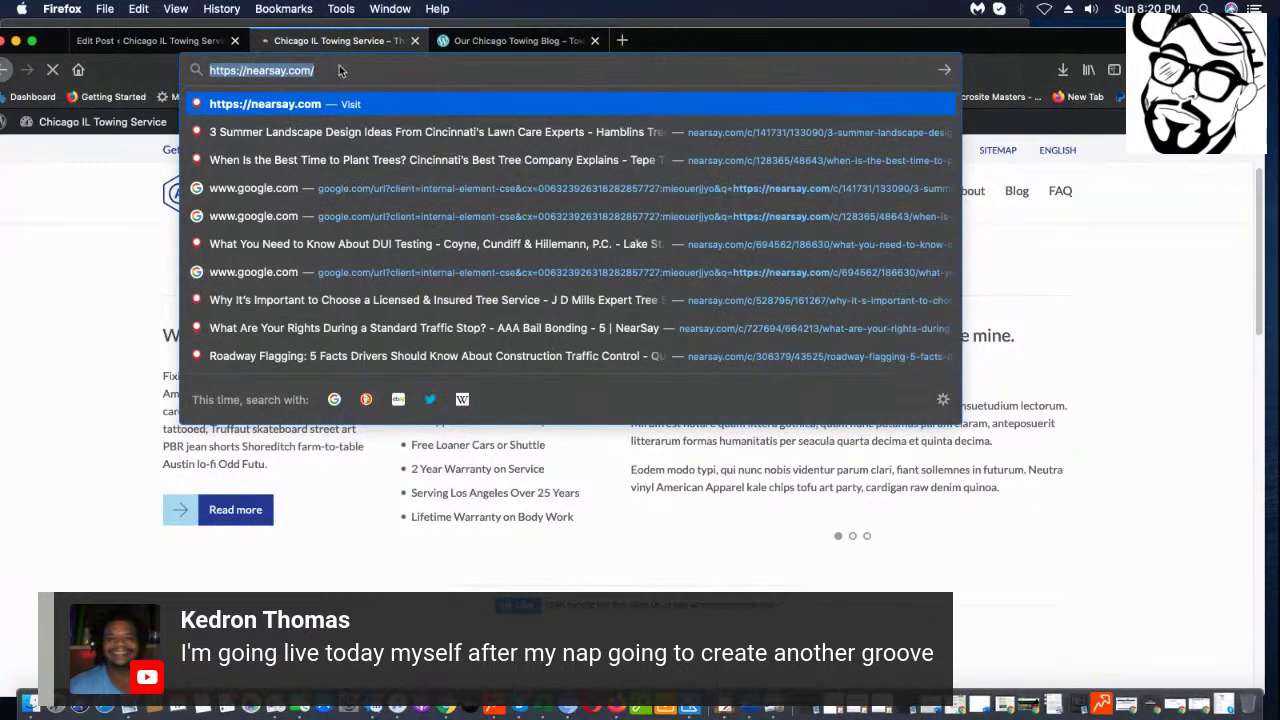
pyautogui.rightClick(340, 66)
pyautogui.click(346, 108)
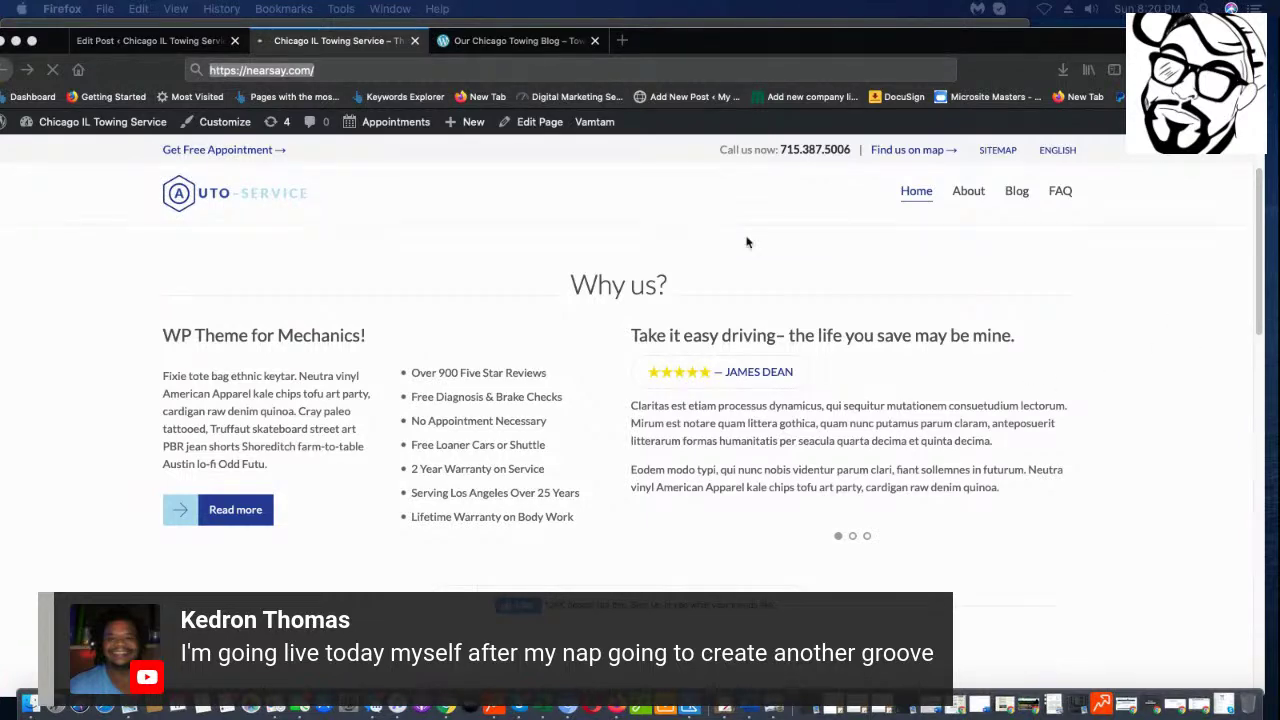
pyautogui.click(531, 51)
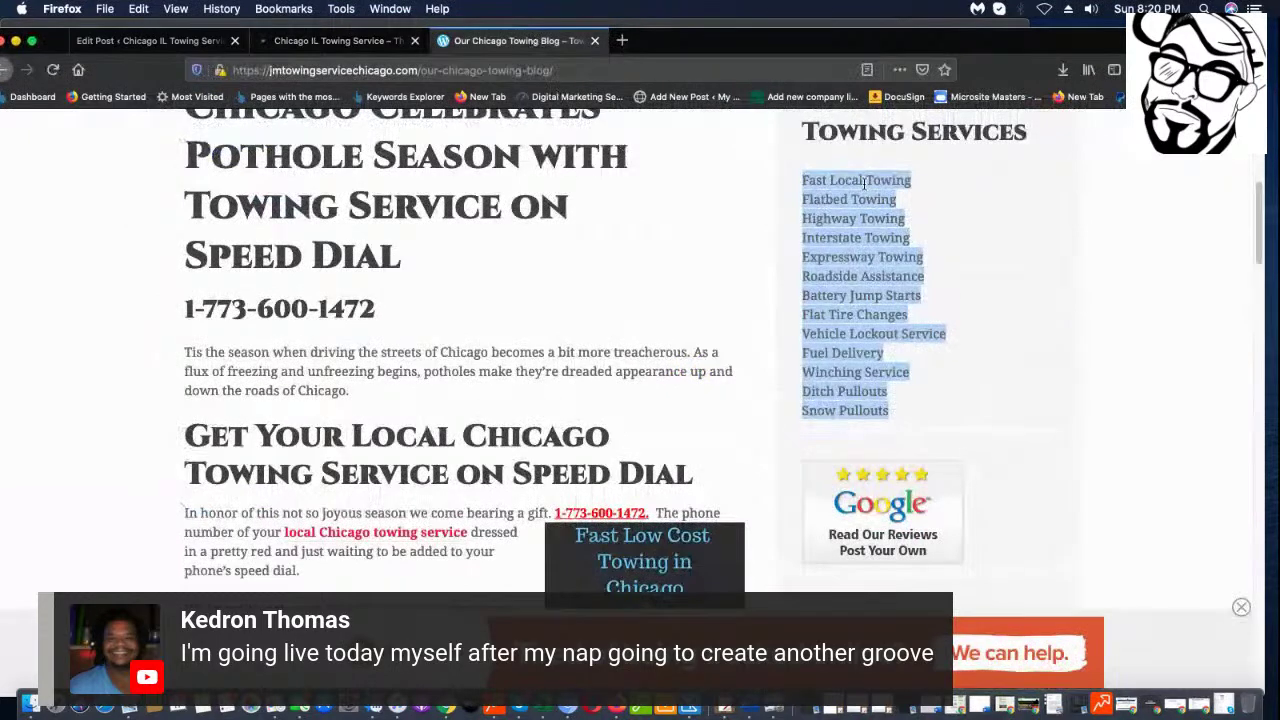
pyautogui.moveTo(840, 228); pyautogui.dragTo(814, 230)
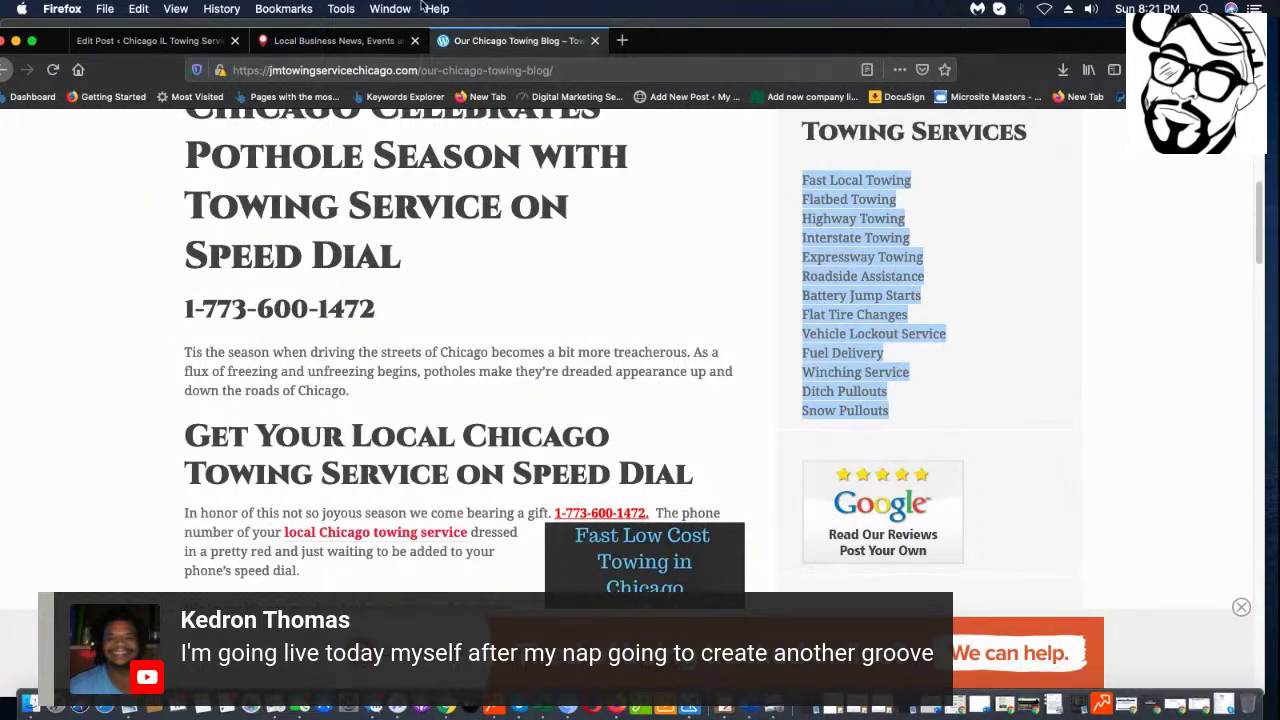
# - Search NearSay for 'auto' and scroll the results down to the WreckExpert accident article
pyautogui.click(330, 40)
pyautogui.click(903, 158)
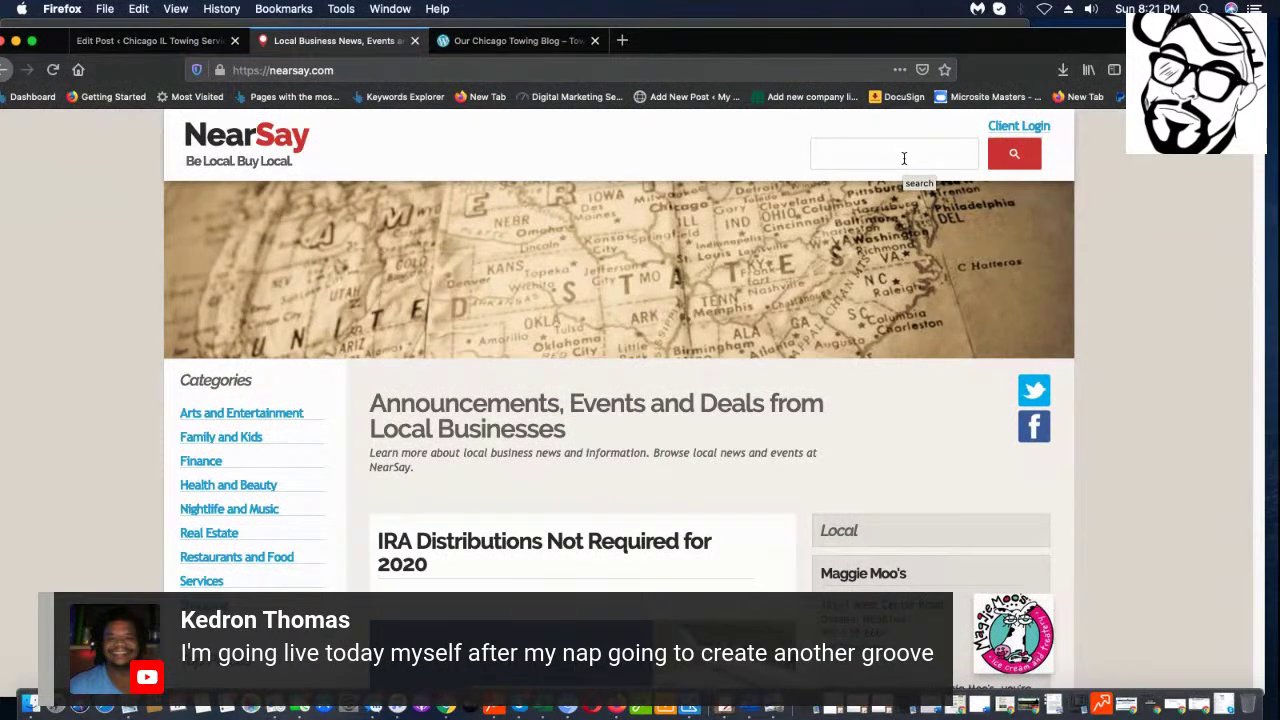
pyautogui.write('auto')
pyautogui.press('Return')
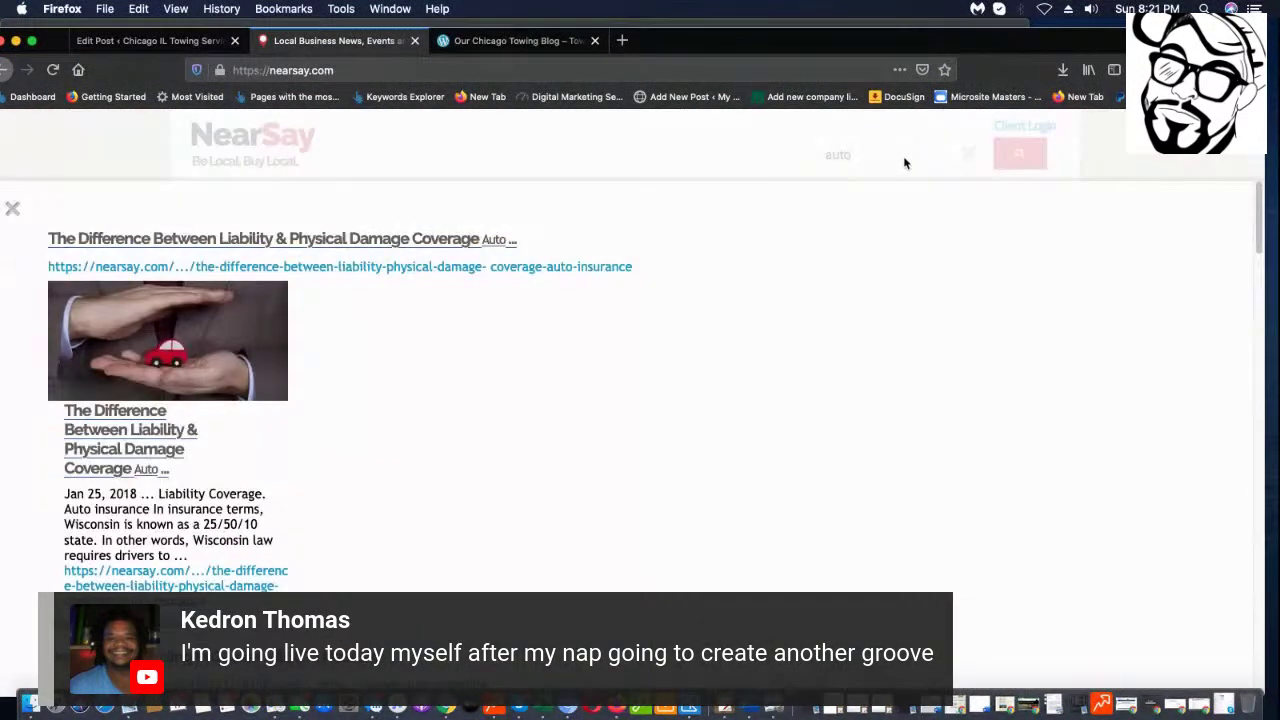
pyautogui.scroll(-5, 963, 430)
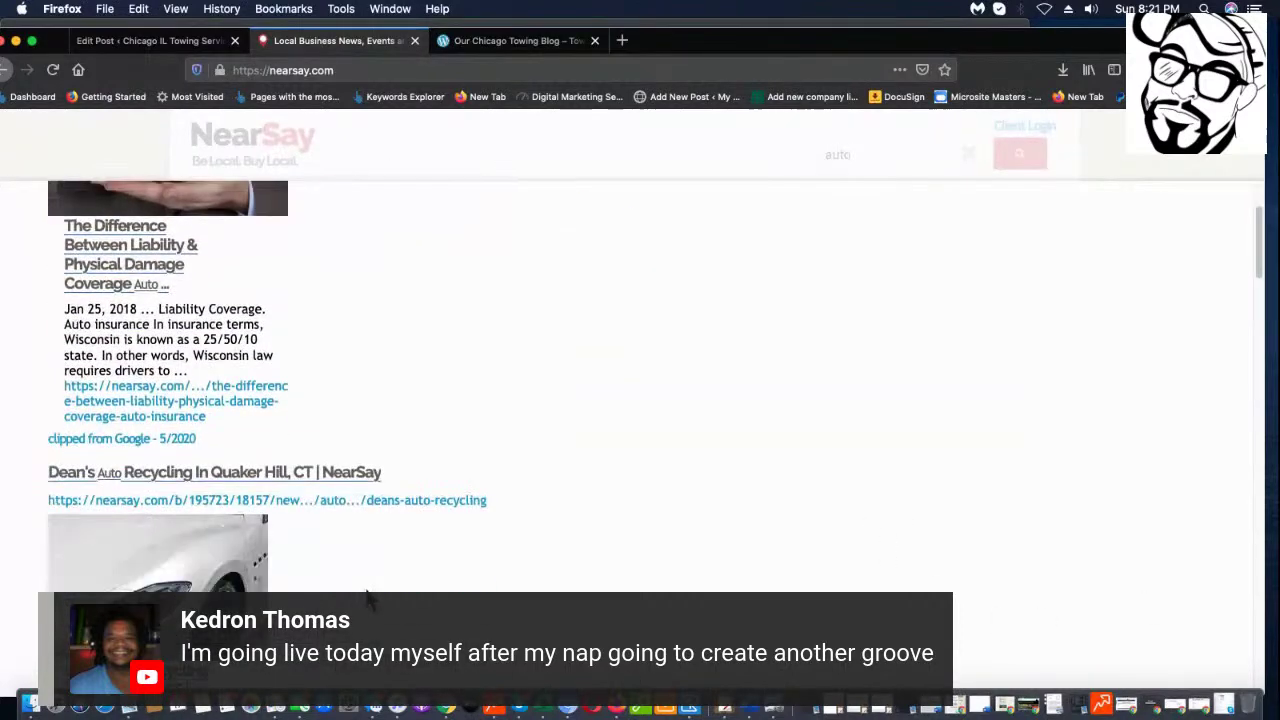
pyautogui.scroll(-5, 963, 430)
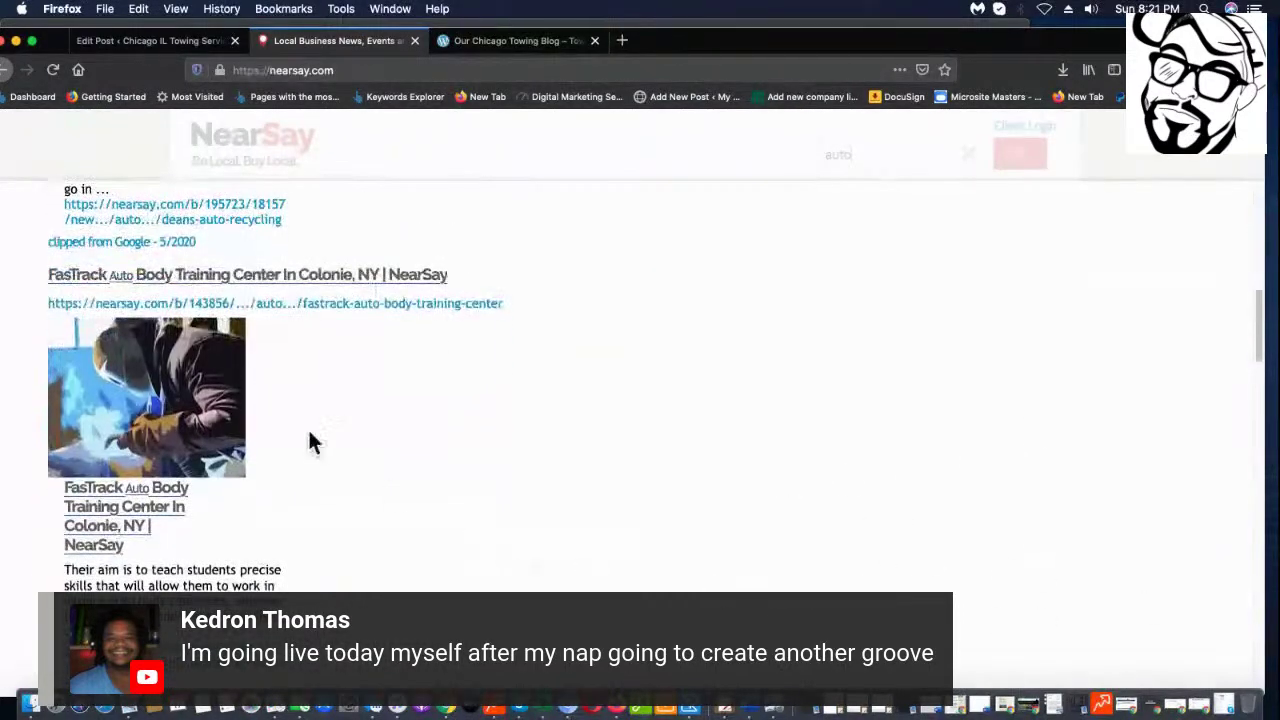
pyautogui.scroll(-5, 477, 292)
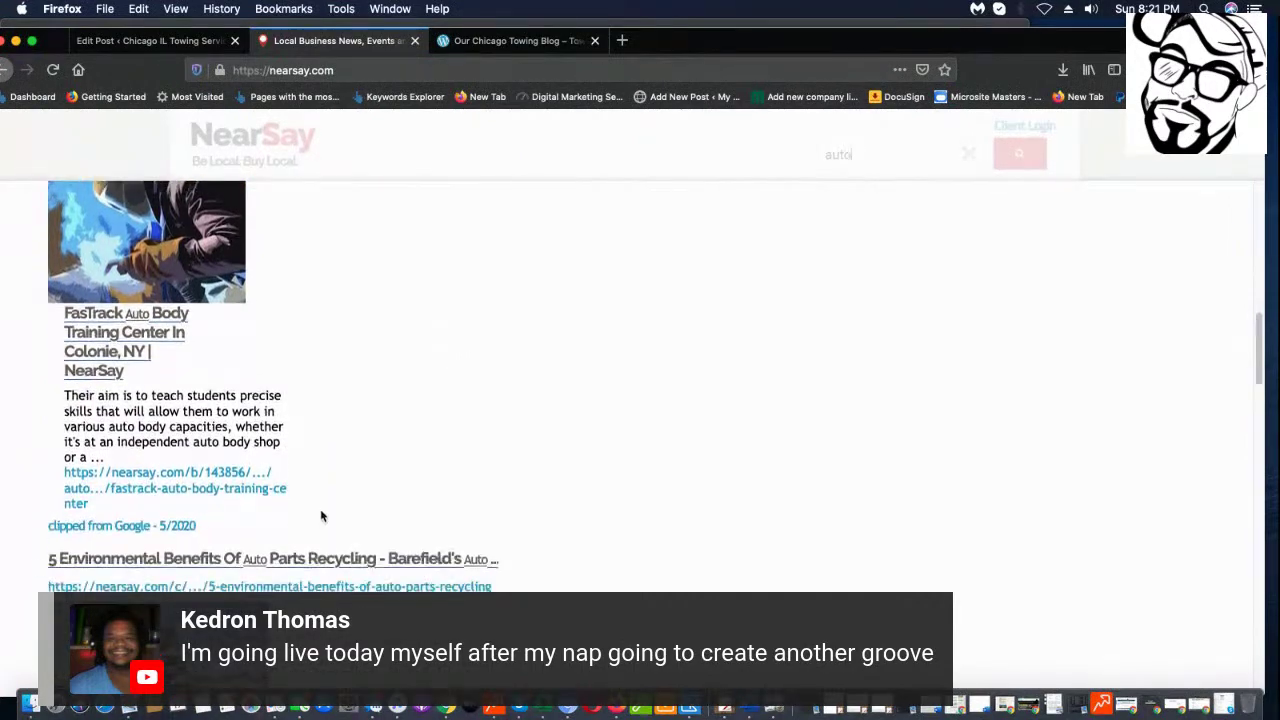
pyautogui.scroll(-8, 441, 342)
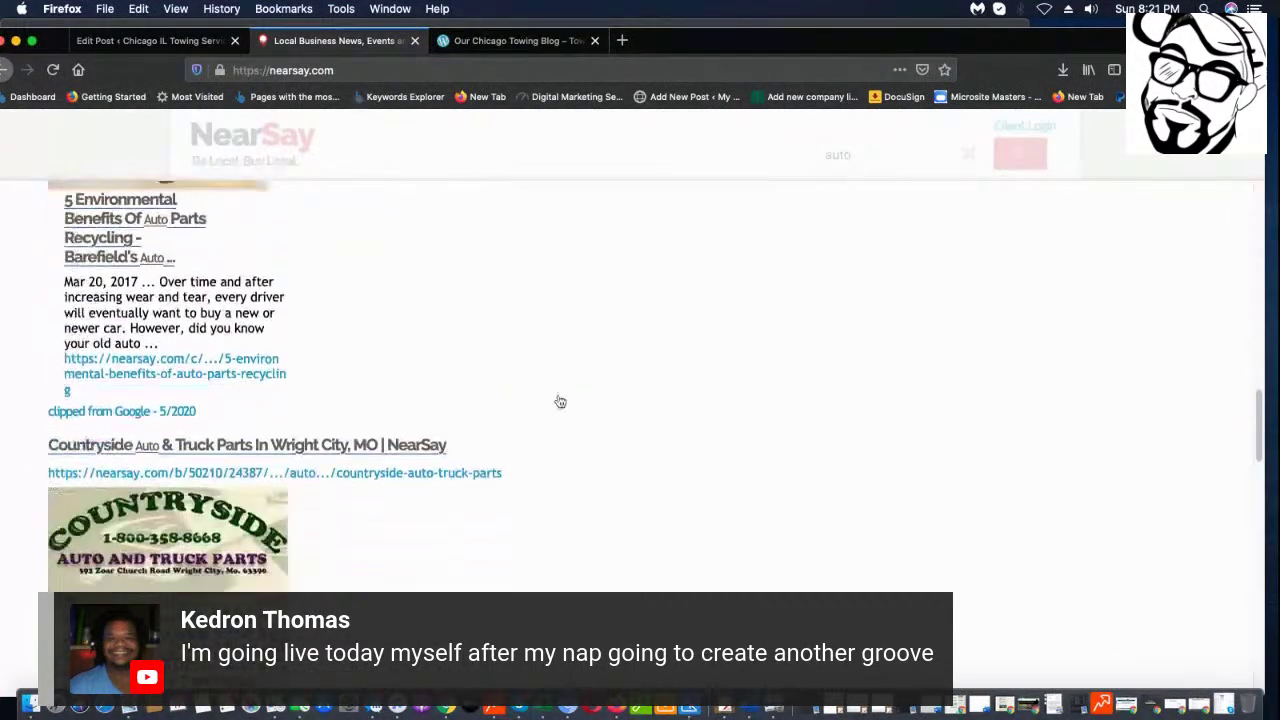
pyautogui.scroll(-6, 490, 426)
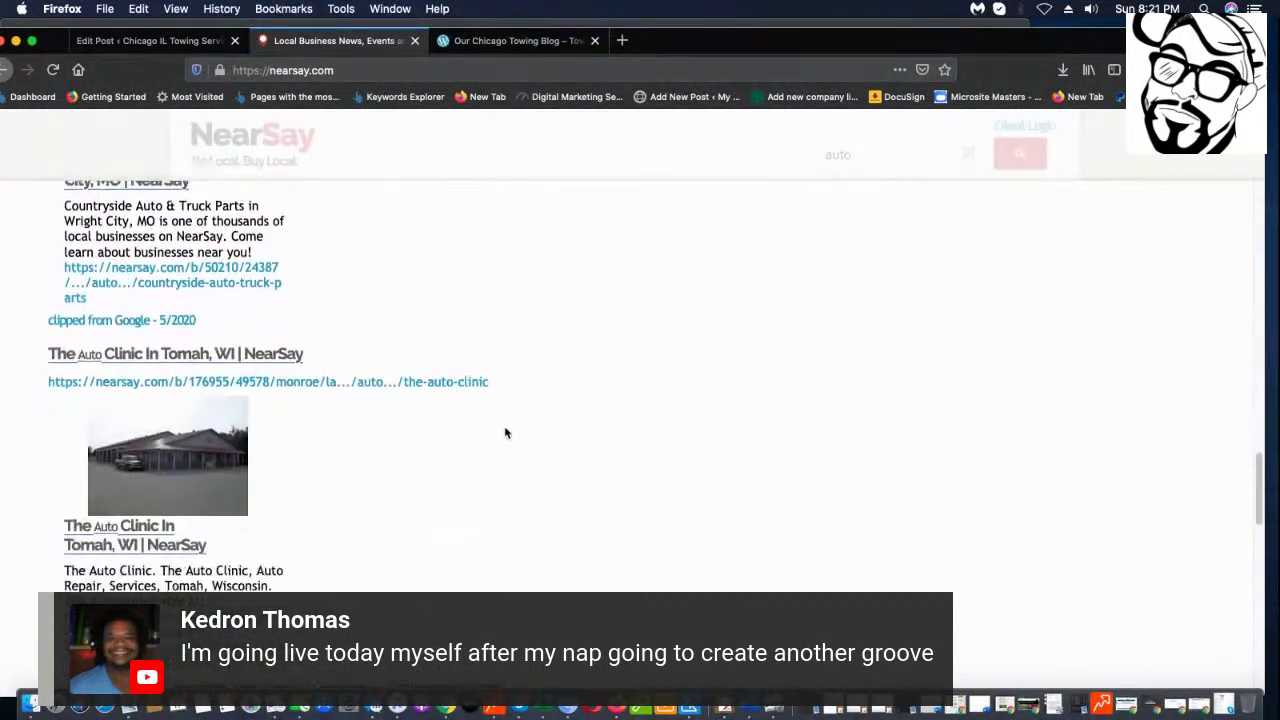
pyautogui.scroll(-2, 400, 430)
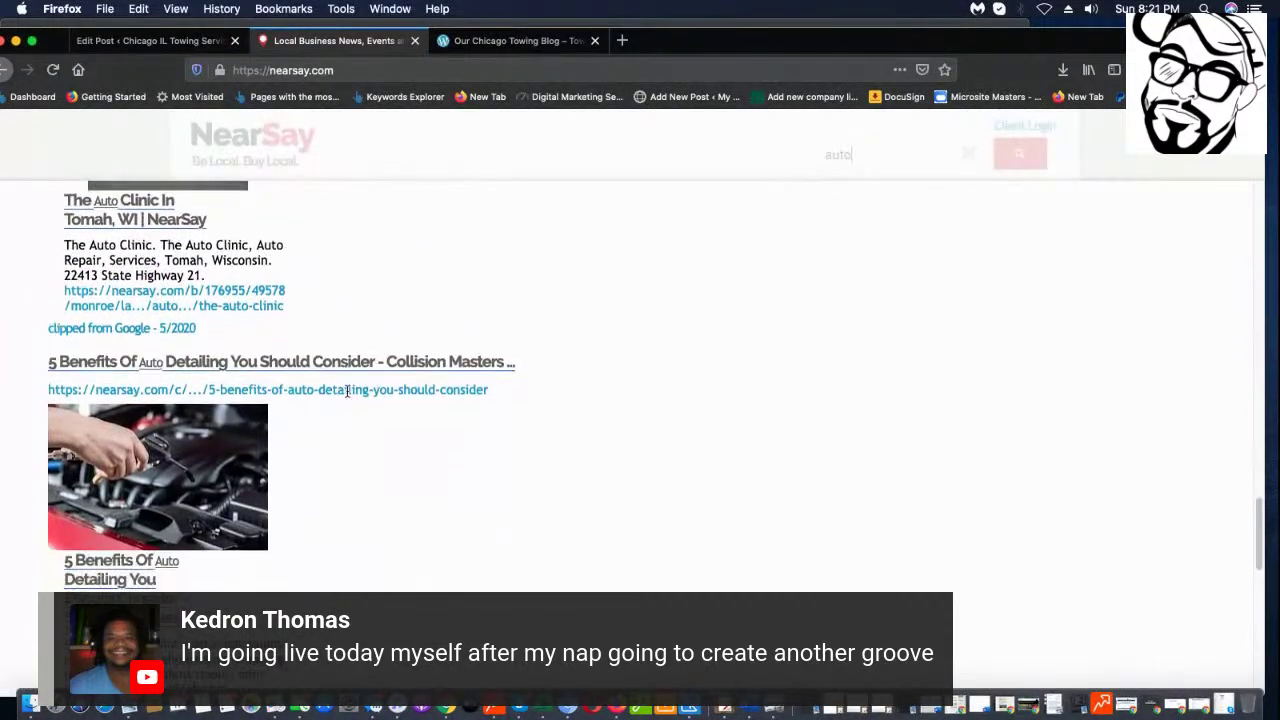
pyautogui.scroll(-3, 480, 471)
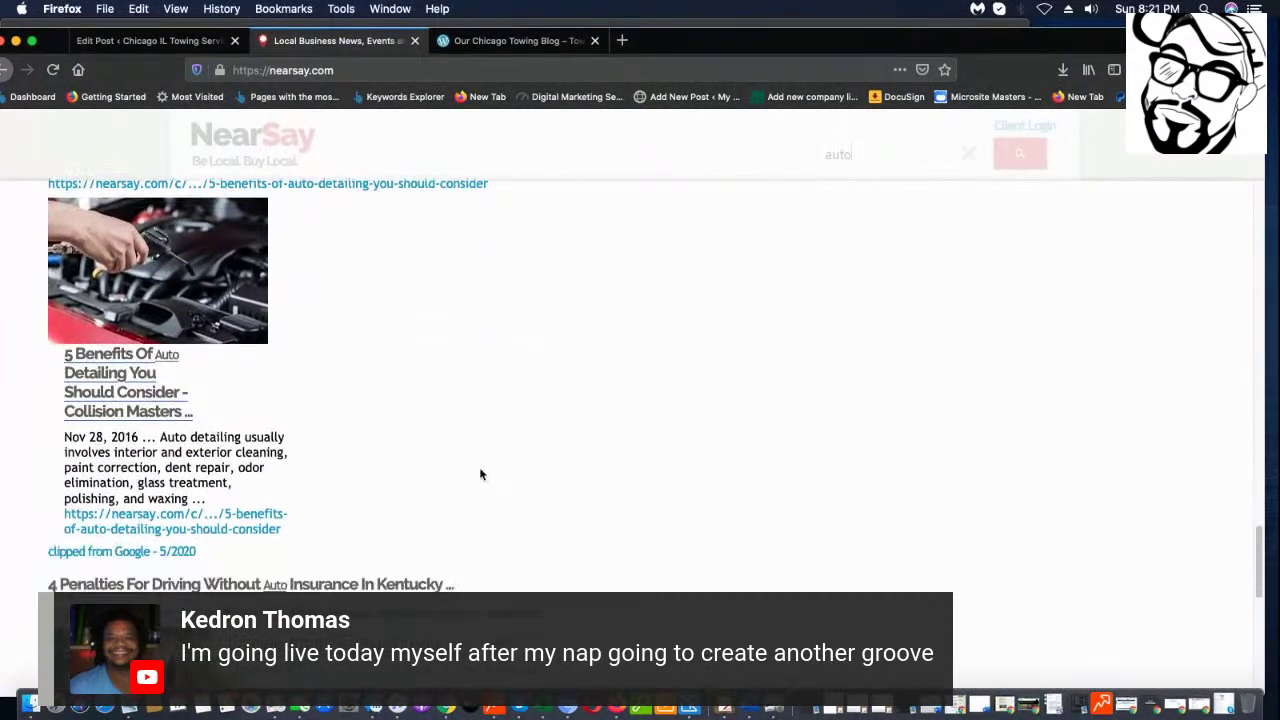
pyautogui.scroll(-2, 521, 565)
pyautogui.scroll(-7, 491, 571)
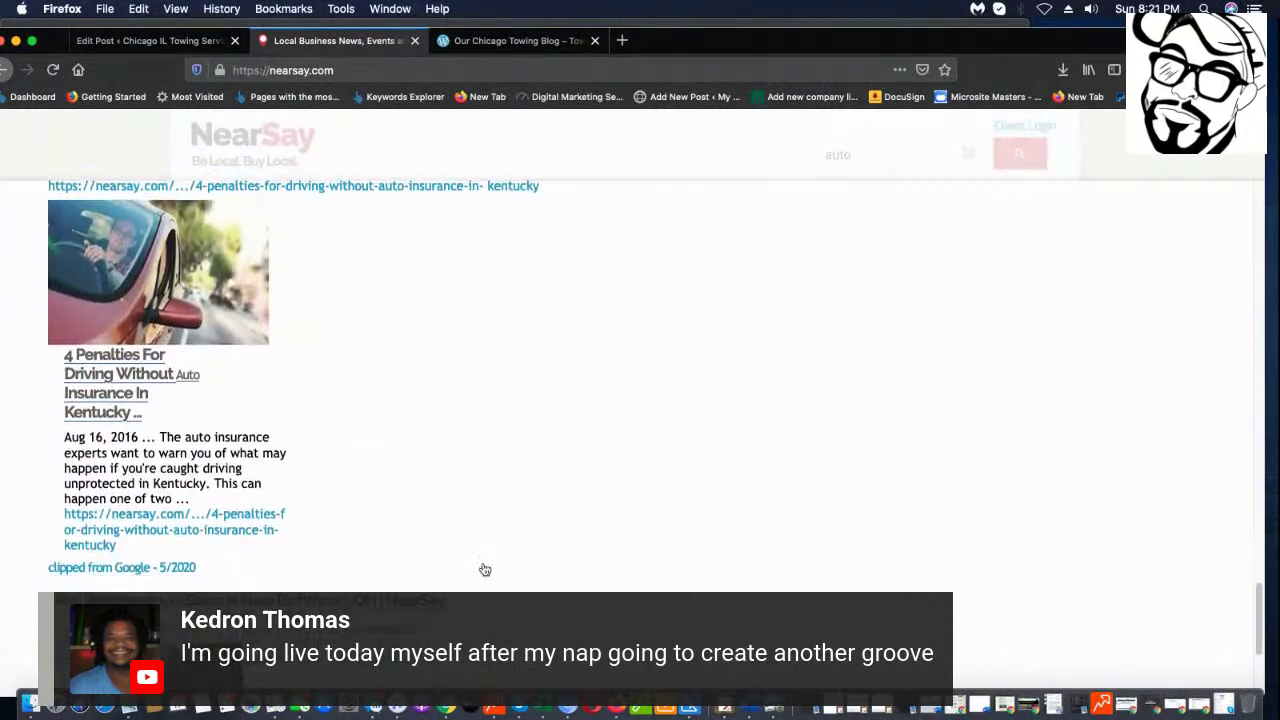
pyautogui.scroll(-1, 271, 518)
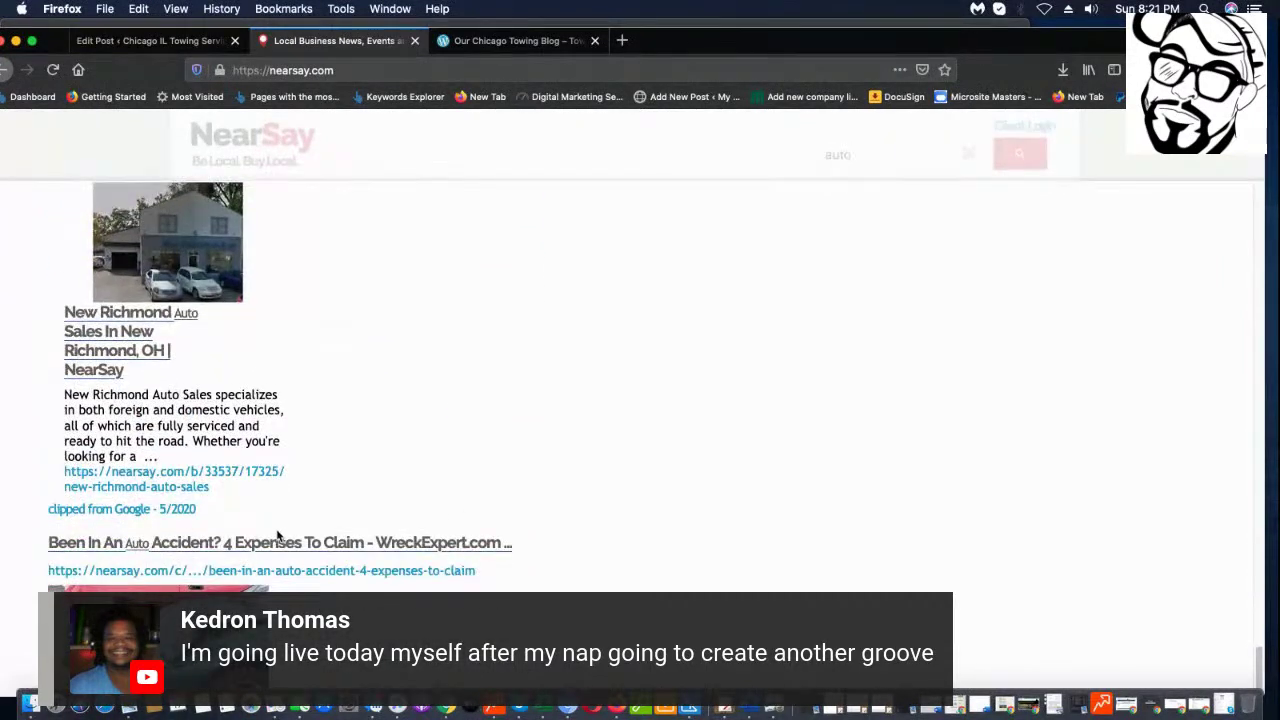
pyautogui.scroll(-3, 278, 537)
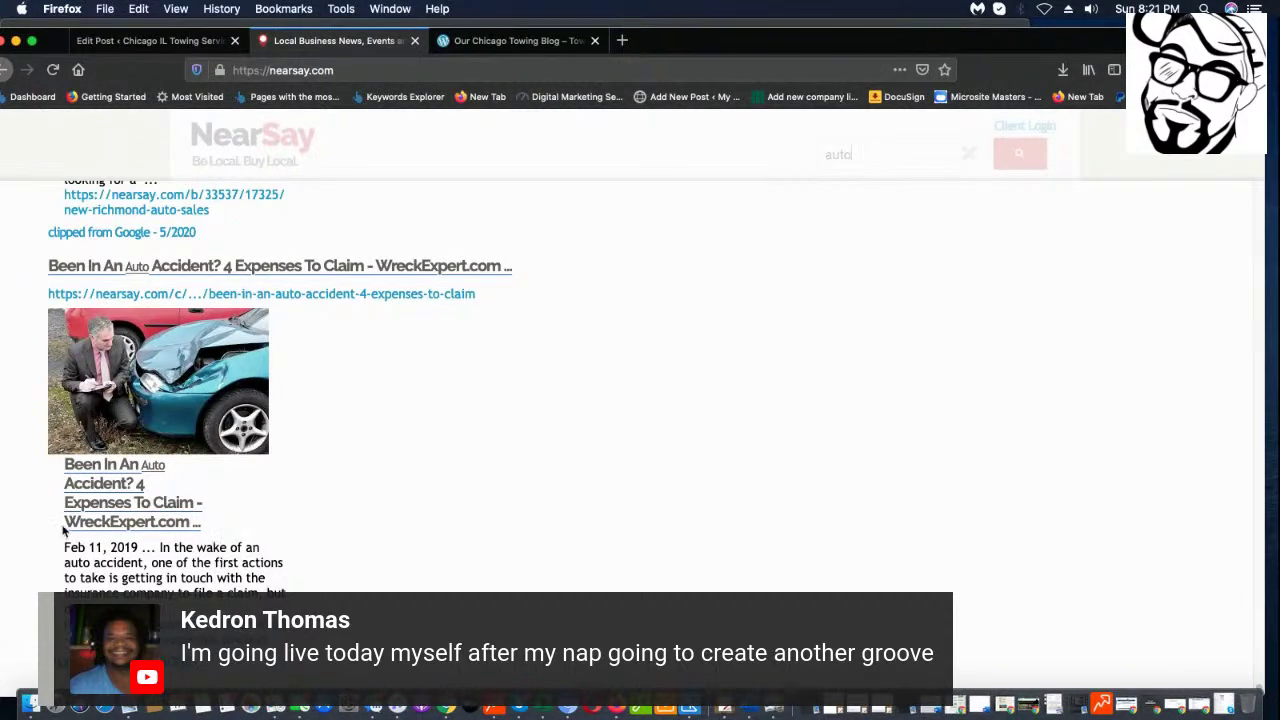
# - Open 'Been In An Auto Accident? 4 Expenses To Claim' and select its article text
pyautogui.click(113, 514)
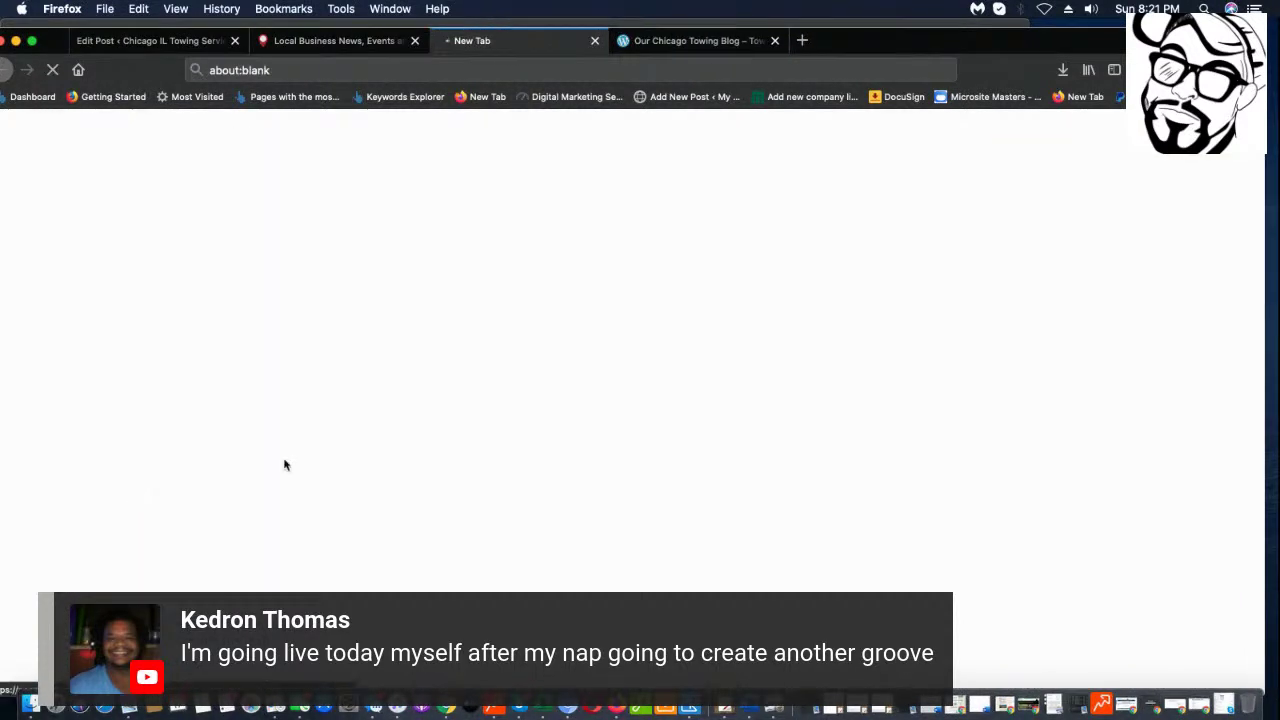
pyautogui.scroll(-3, 684, 290)
pyautogui.scroll(-6, 684, 290)
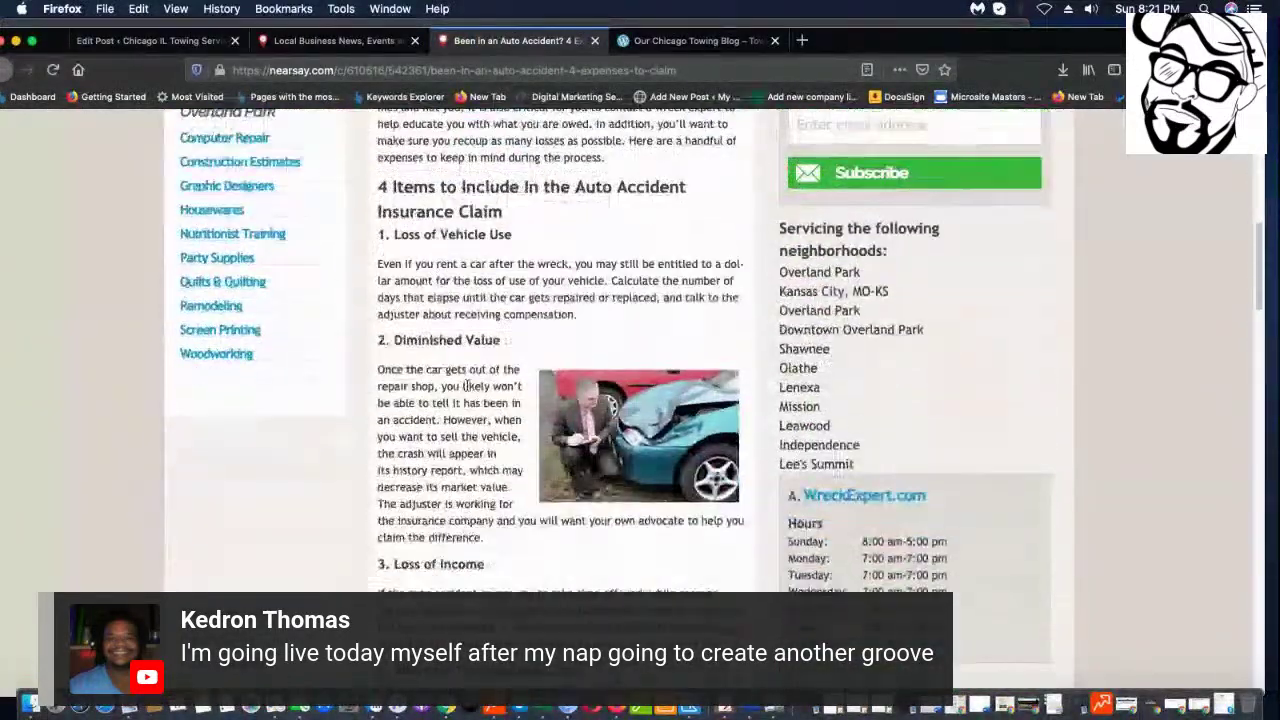
pyautogui.scroll(-2, 463, 387)
pyautogui.scroll(2, 463, 387)
pyautogui.scroll(6, 463, 387)
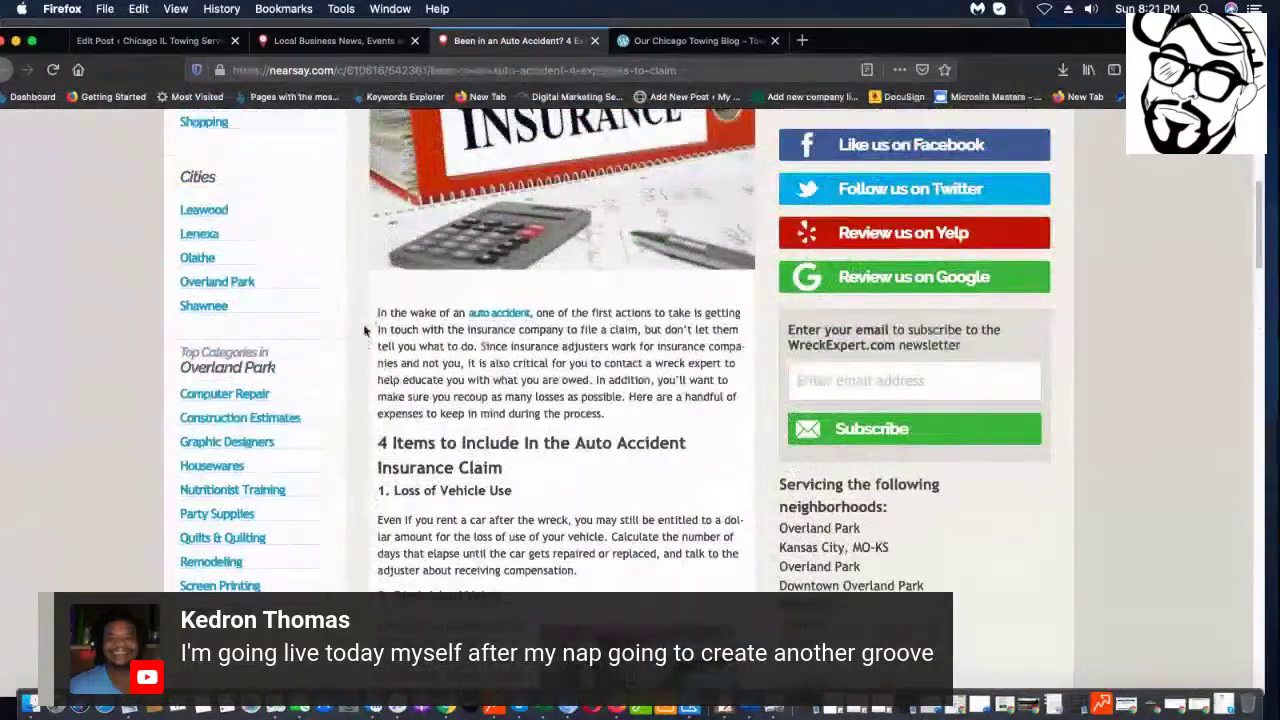
pyautogui.moveTo(380, 312); pyautogui.dragTo(630, 660)
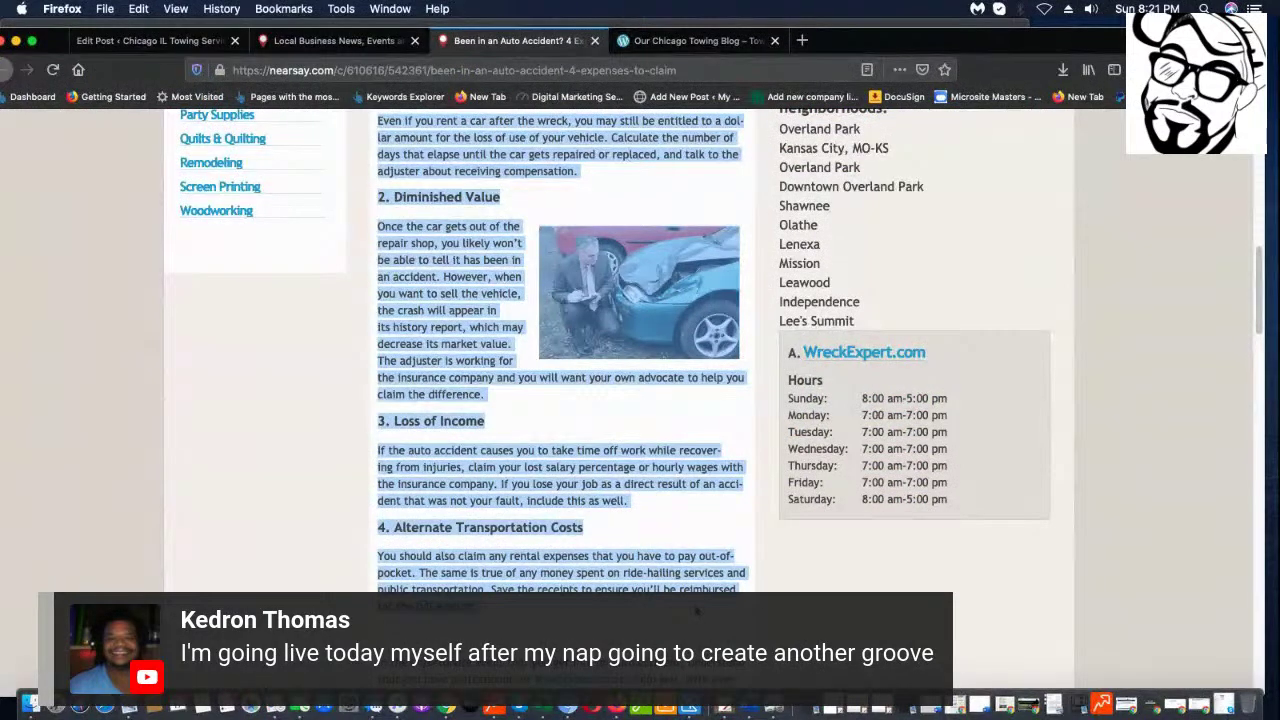
pyautogui.scroll(15, 664, 518)
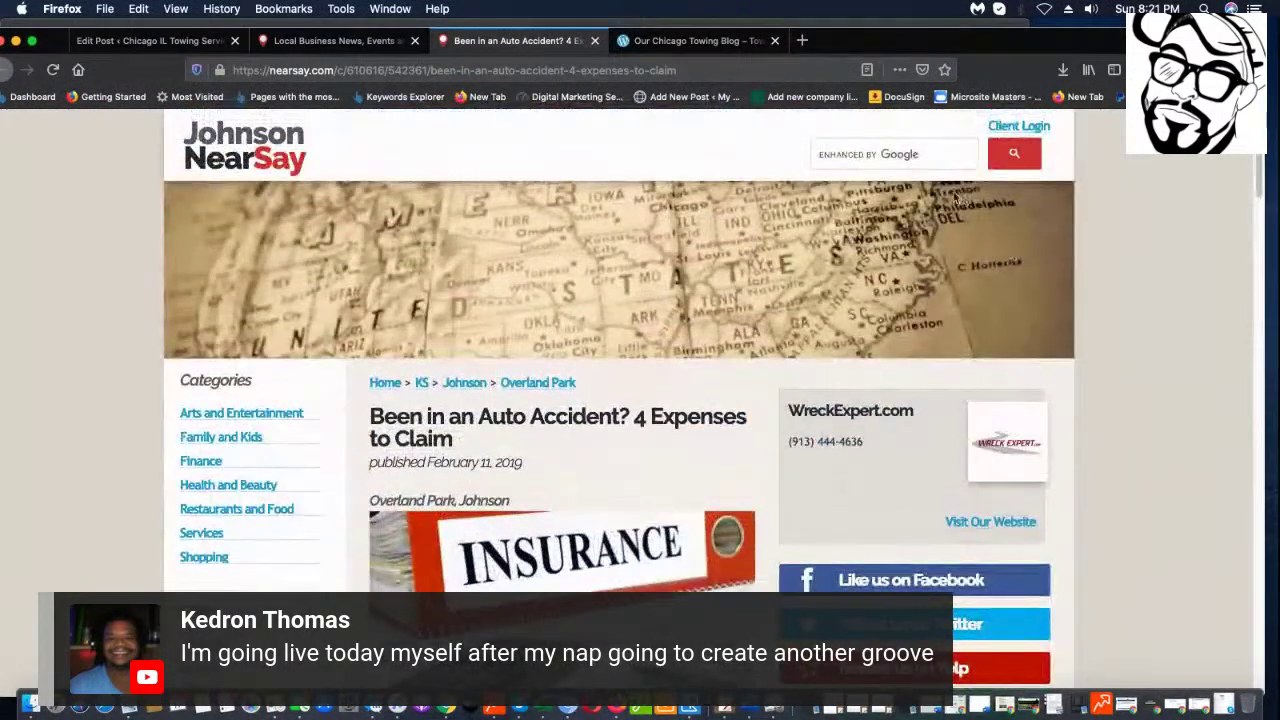
pyautogui.click(903, 160)
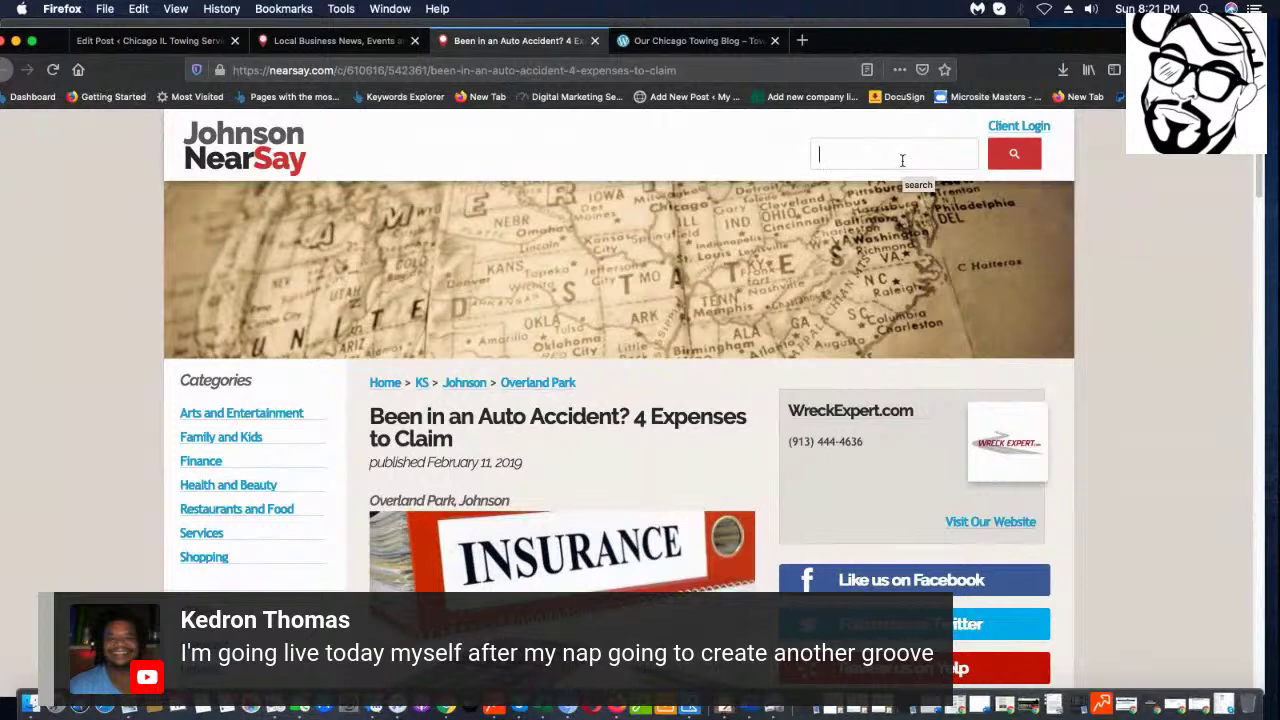
# - Search NearSay for 'flat tire' and scroll through the results
pyautogui.write('flat tire')
pyautogui.press('Return')
pyautogui.scroll(-4, 244, 390)
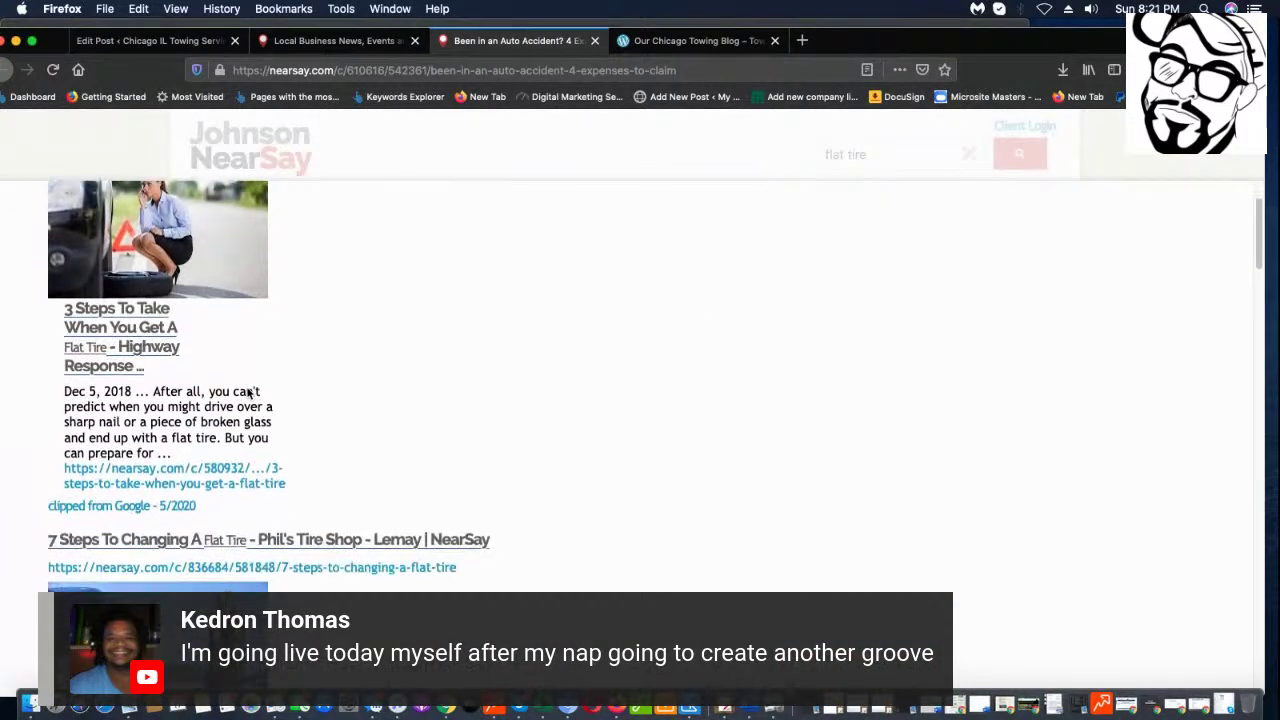
pyautogui.scroll(-15, 252, 380)
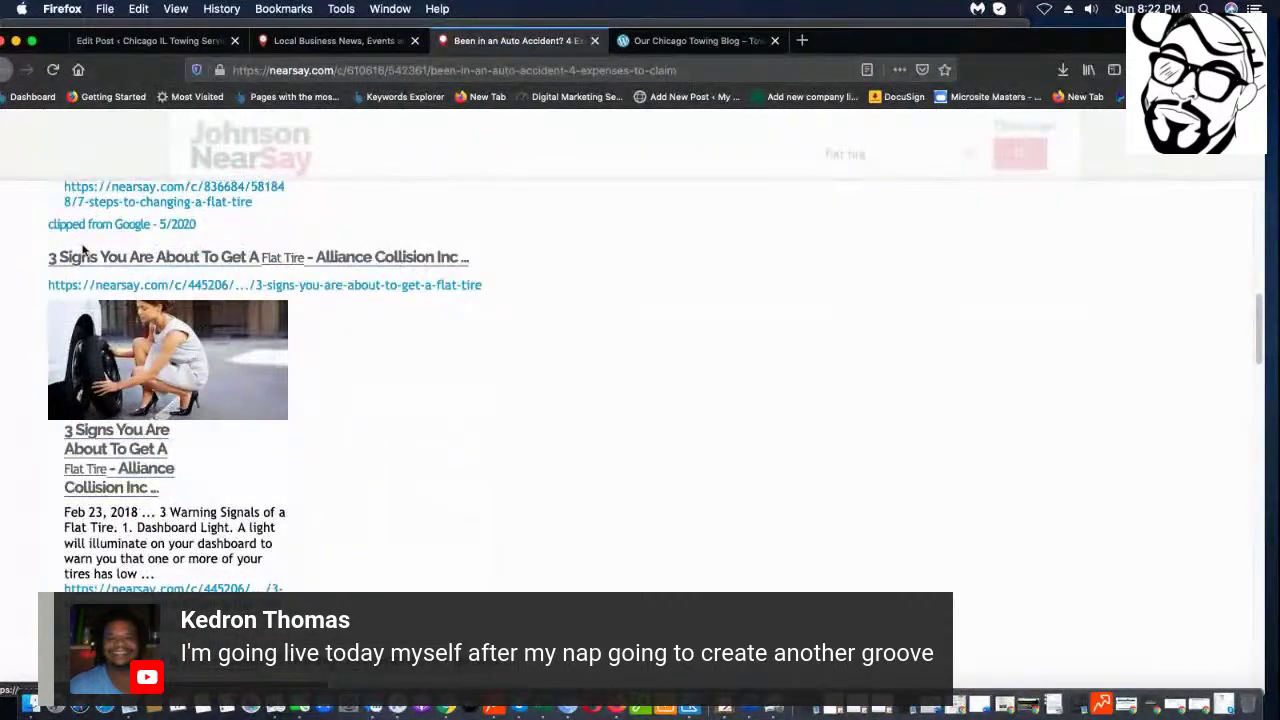
pyautogui.scroll(-9, 354, 354)
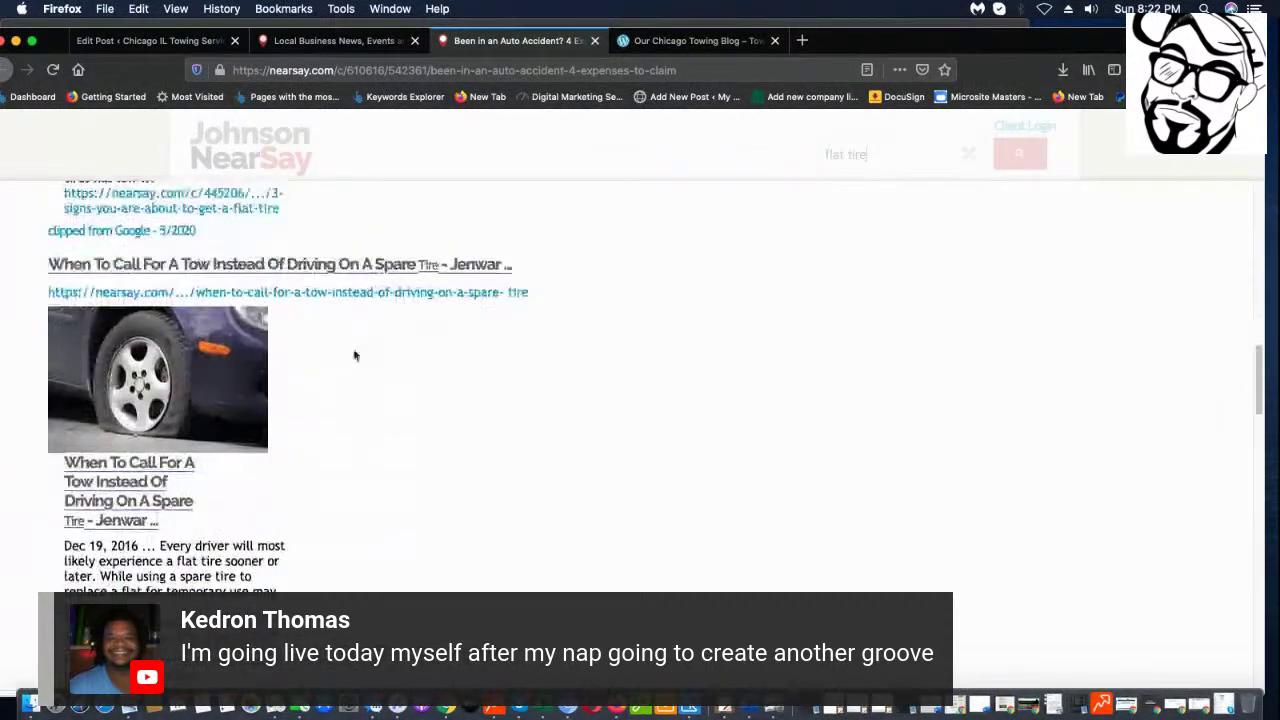
pyautogui.scroll(-1, 141, 498)
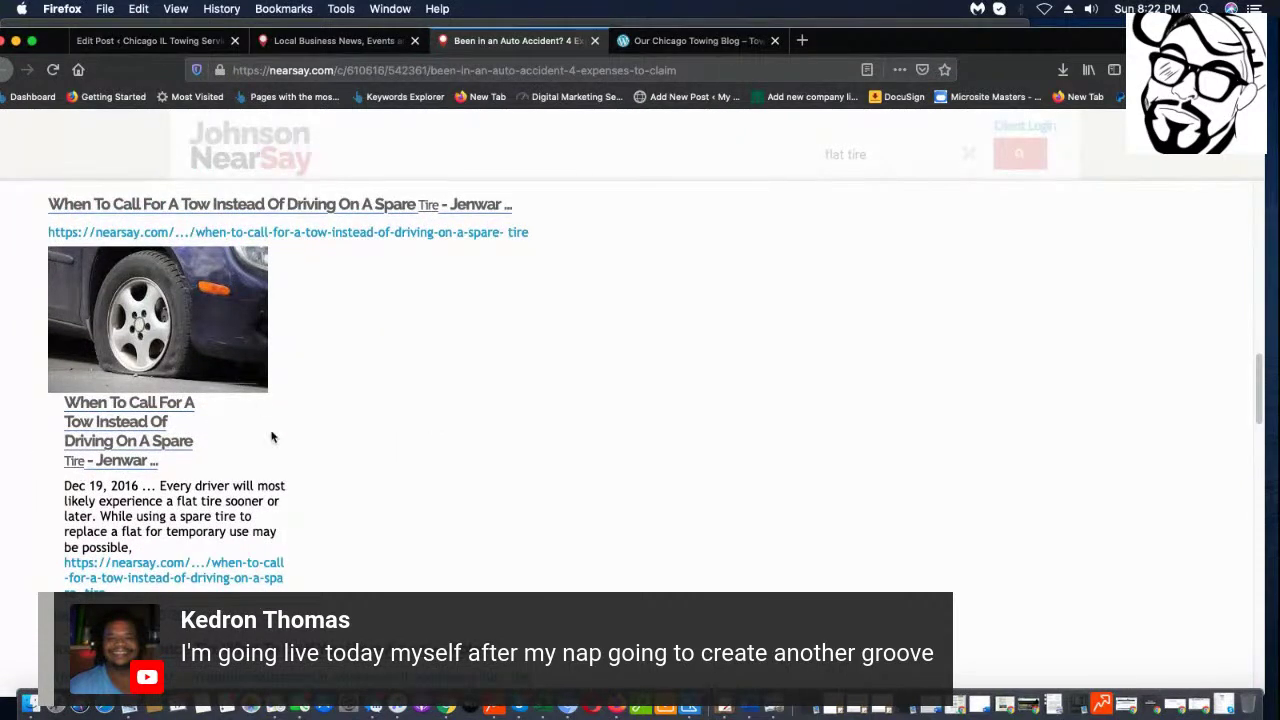
pyautogui.scroll(-8, 271, 437)
pyautogui.scroll(-12, 521, 352)
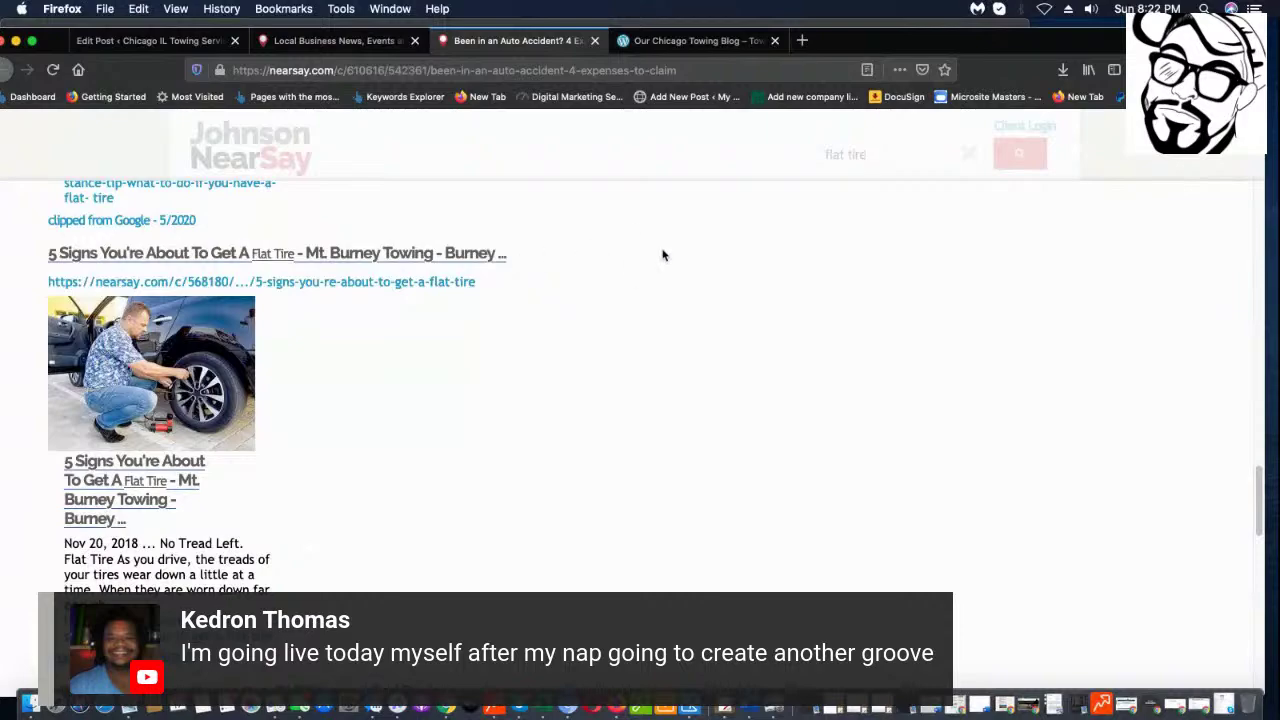
pyautogui.scroll(20, 480, 330)
pyautogui.scroll(-20, 370, 453)
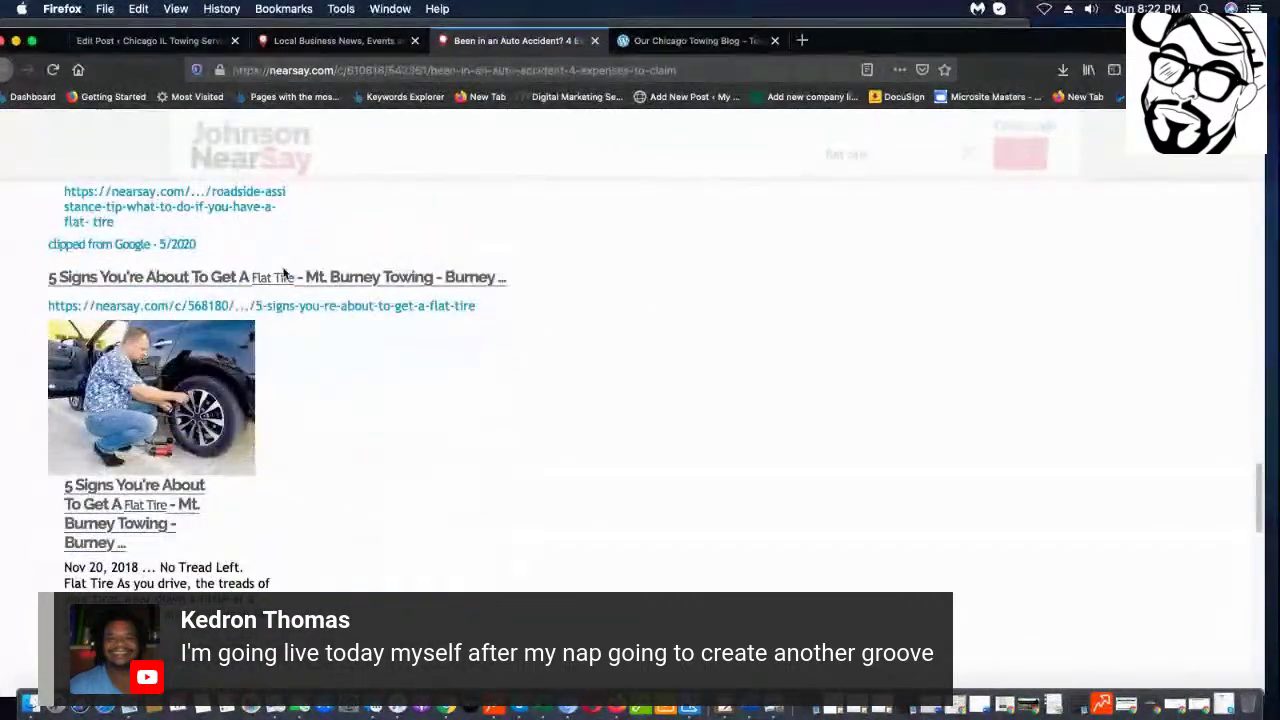
# - Open '5 Signs You're About To Get A Flat Tire' and copy its article body
pyautogui.click(286, 276)
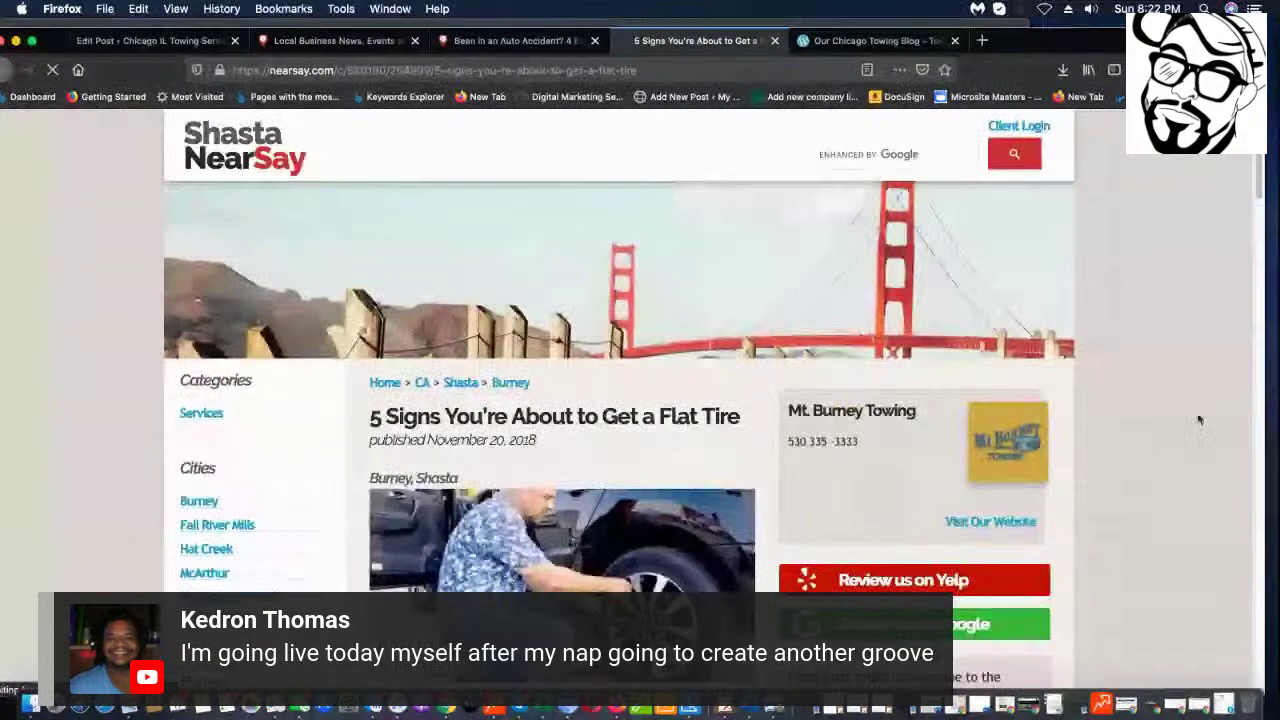
pyautogui.scroll(-3, 1160, 449)
pyautogui.scroll(-6, 1037, 489)
pyautogui.scroll(3, 421, 255)
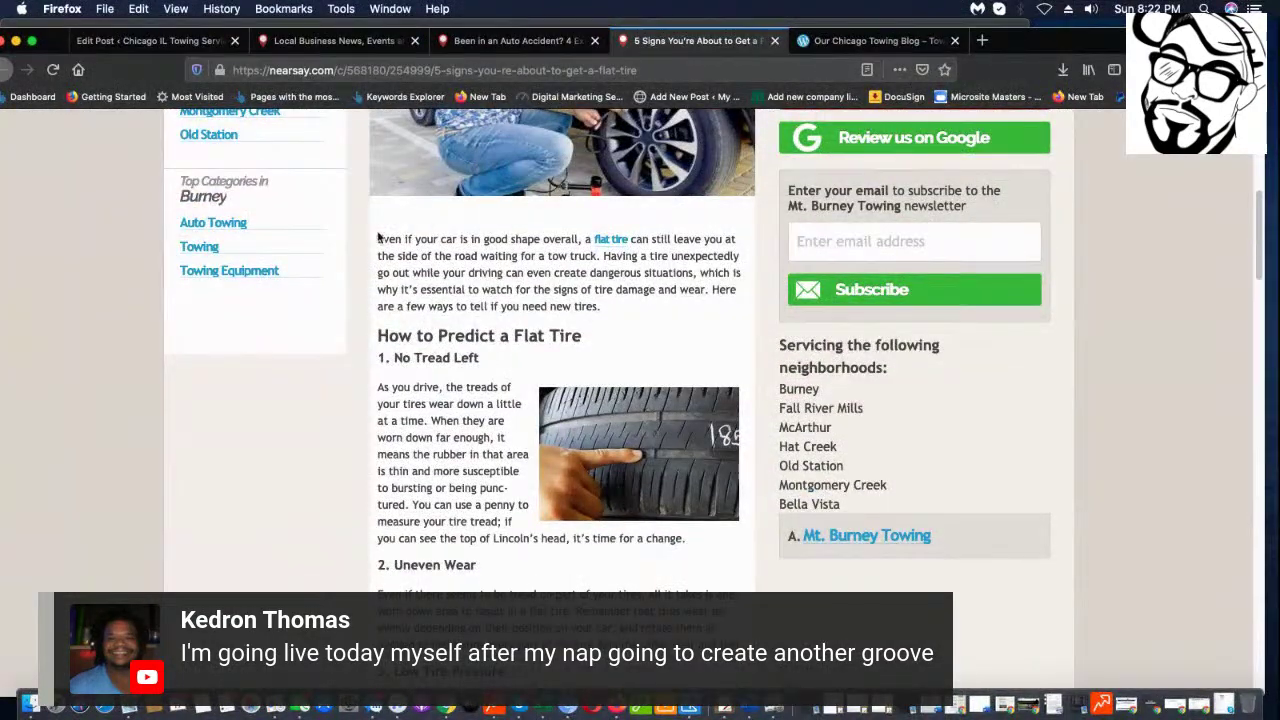
pyautogui.moveTo(390, 248); pyautogui.dragTo(623, 497)
pyautogui.rightClick(538, 418)
pyautogui.click(575, 433)
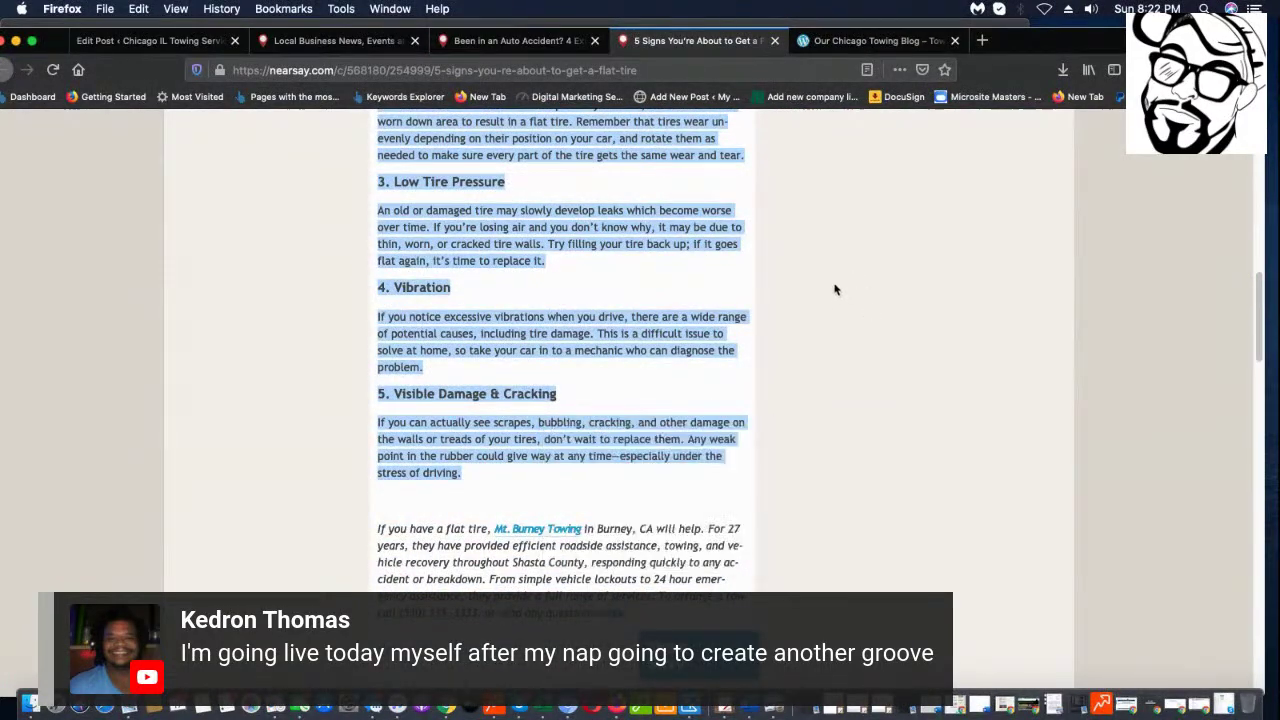
pyautogui.click(536, 30)
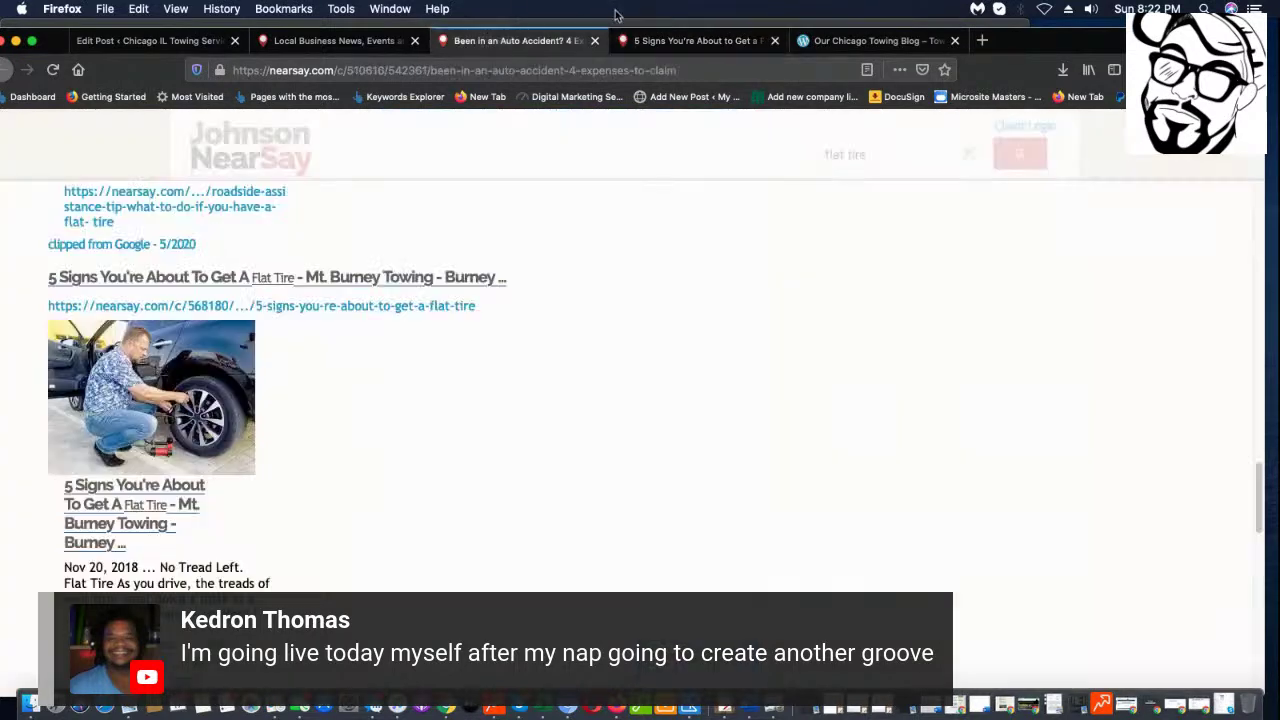
# - Delete the tire photo from the Interstate Towing post body
pyautogui.click(126, 40)
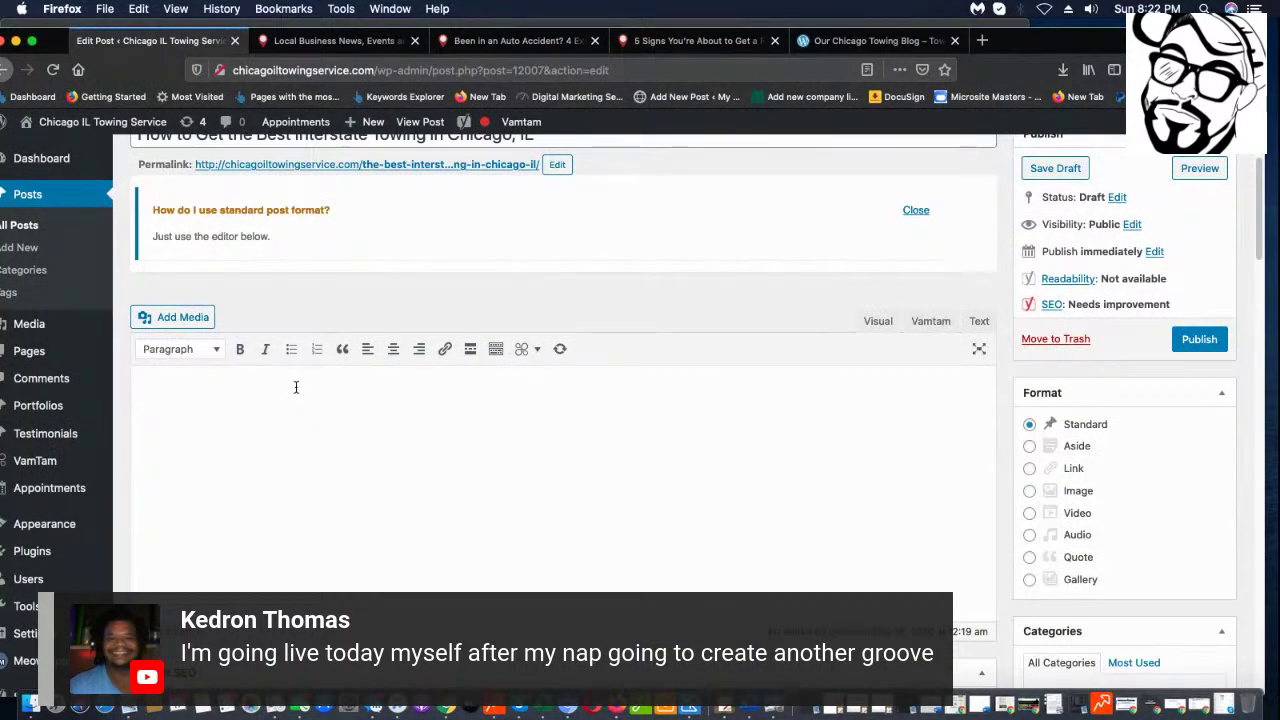
pyautogui.scroll(10, 404, 474)
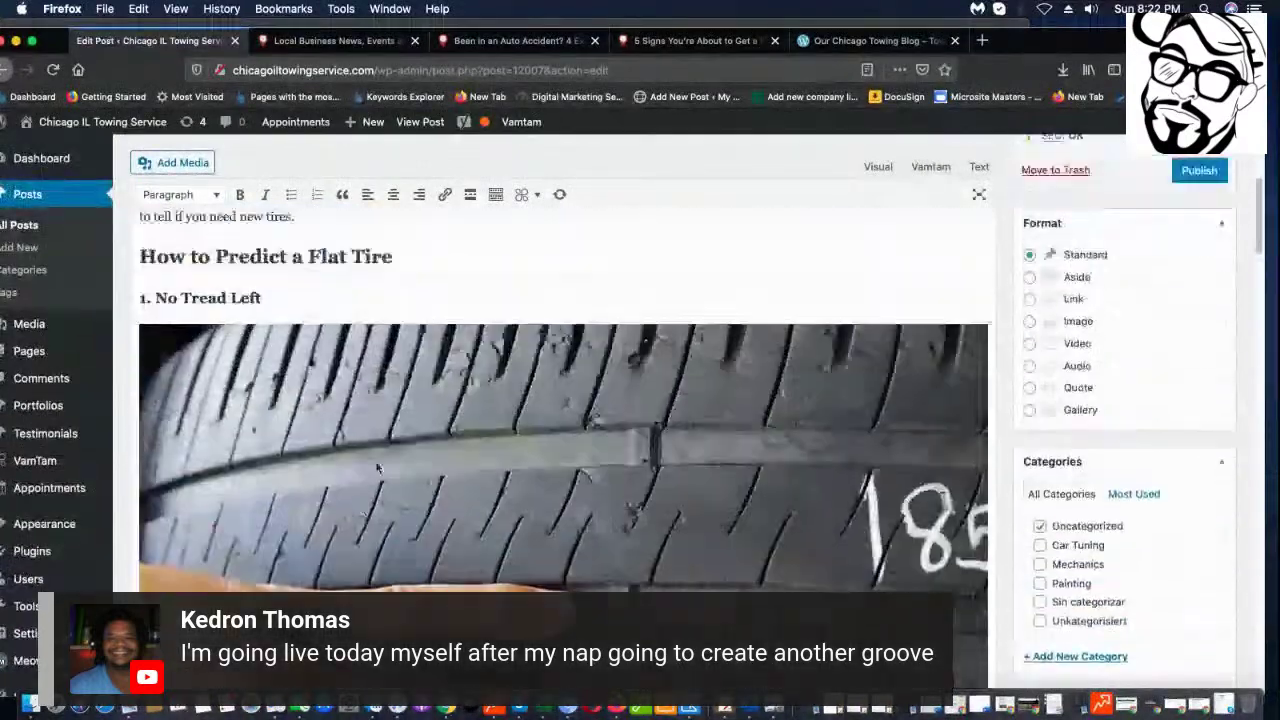
pyautogui.press('Delete')
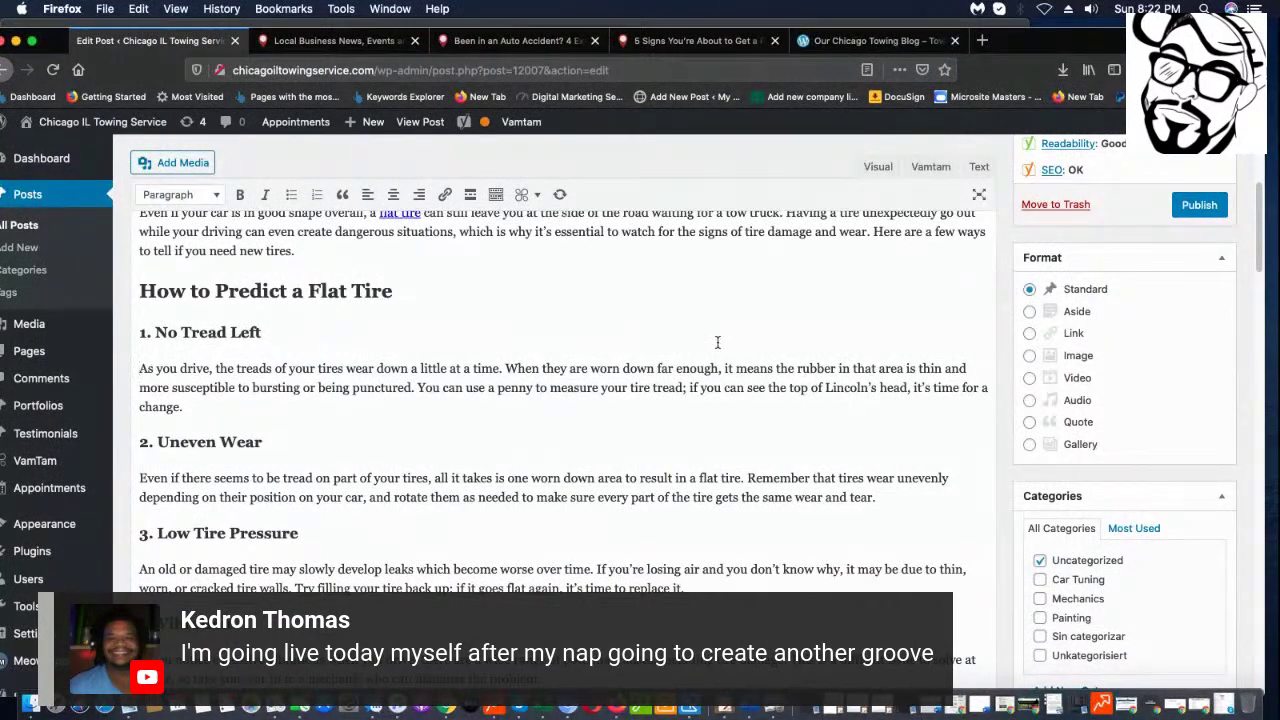
pyautogui.scroll(-1, 497, 283)
pyautogui.moveTo(497, 283); pyautogui.dragTo(118, 283)
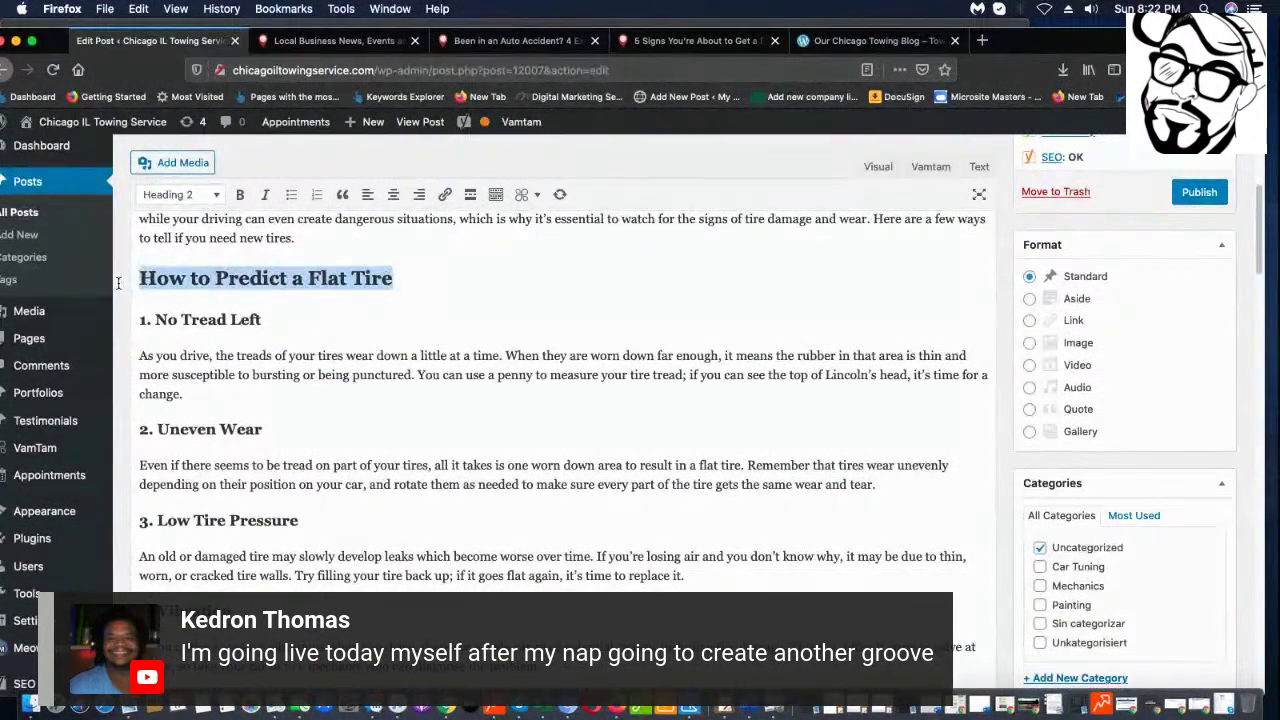
pyautogui.scroll(5, 893, 376)
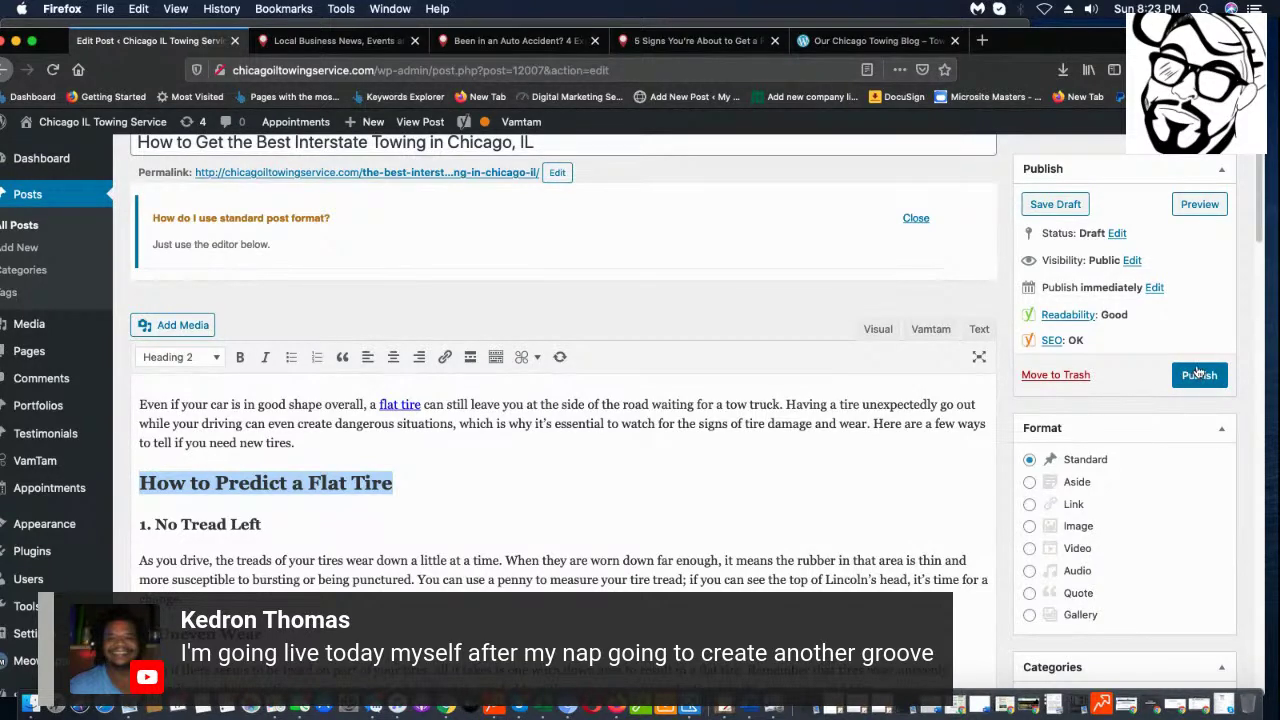
pyautogui.scroll(-1, 1175, 320)
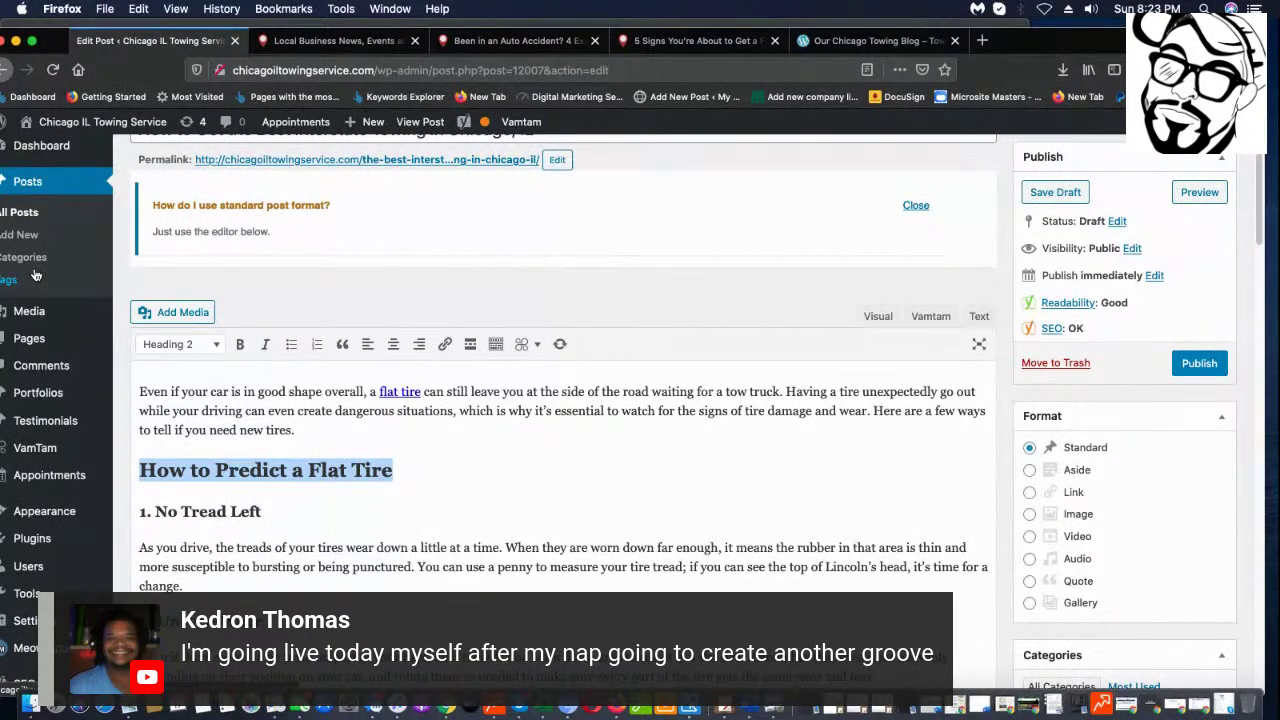
pyautogui.moveTo(73, 483)
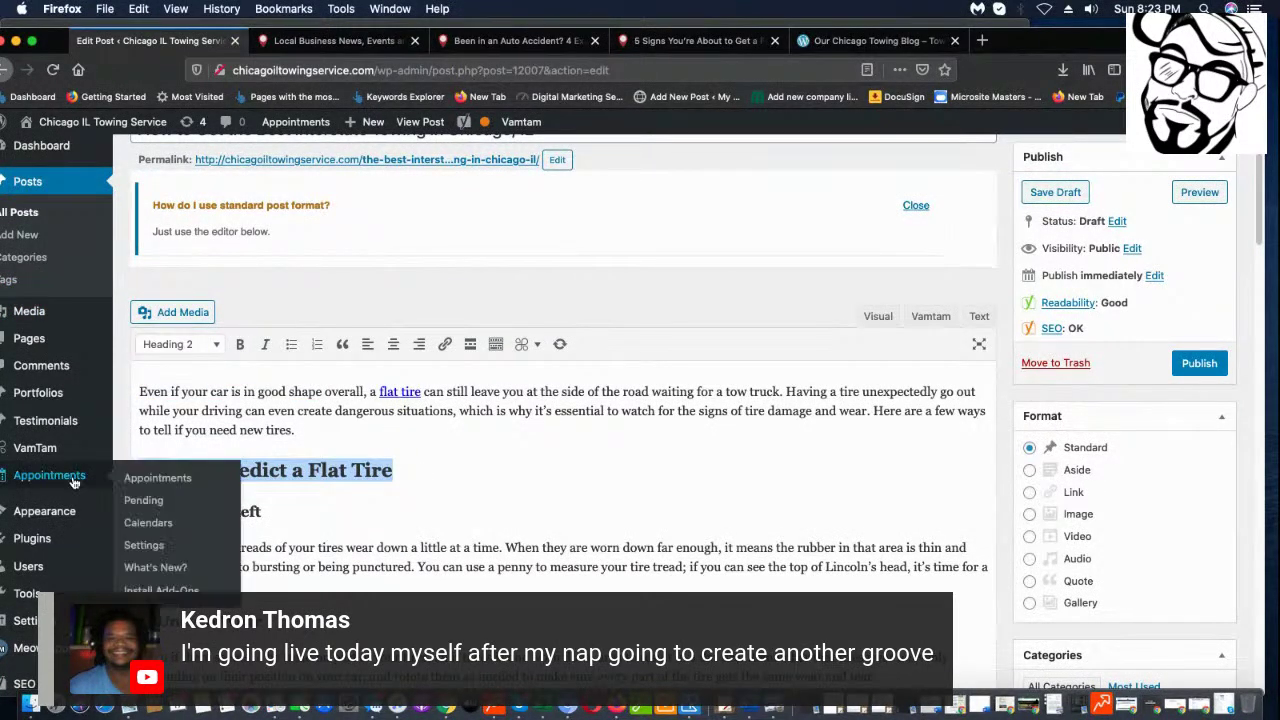
pyautogui.scroll(1, 637, 320)
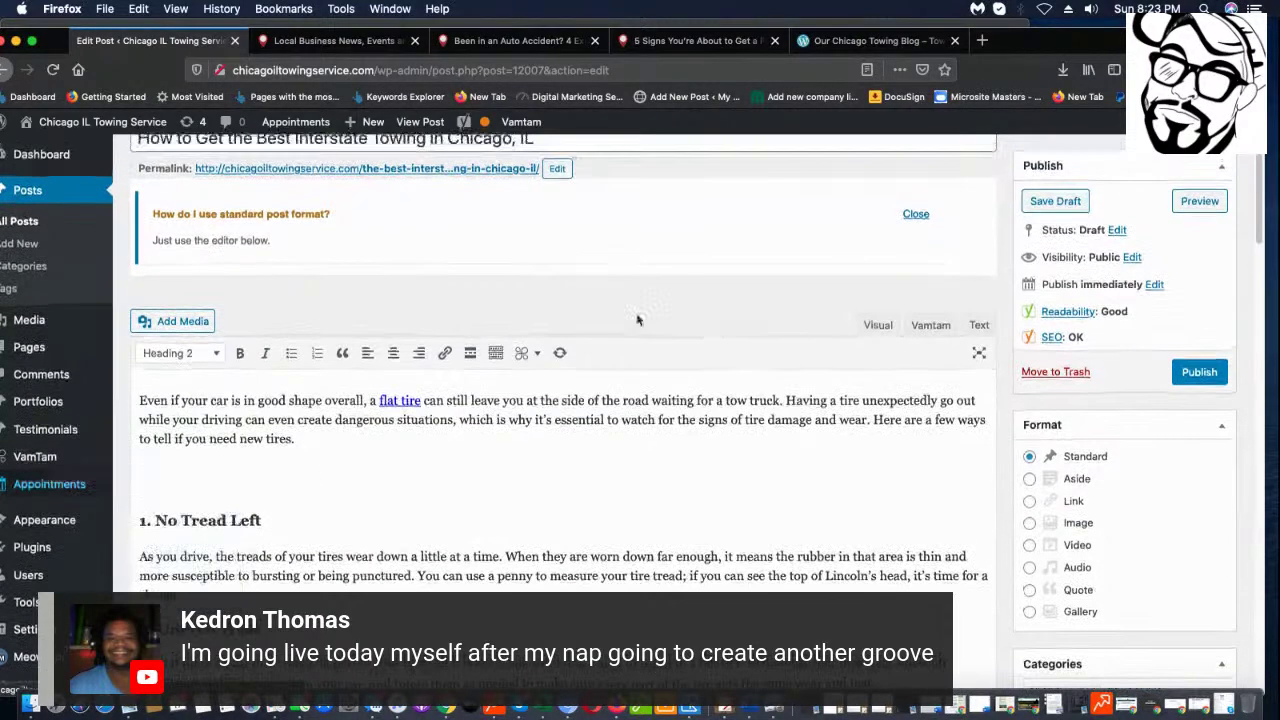
pyautogui.scroll(-1, 420, 449)
pyautogui.scroll(5, 486, 409)
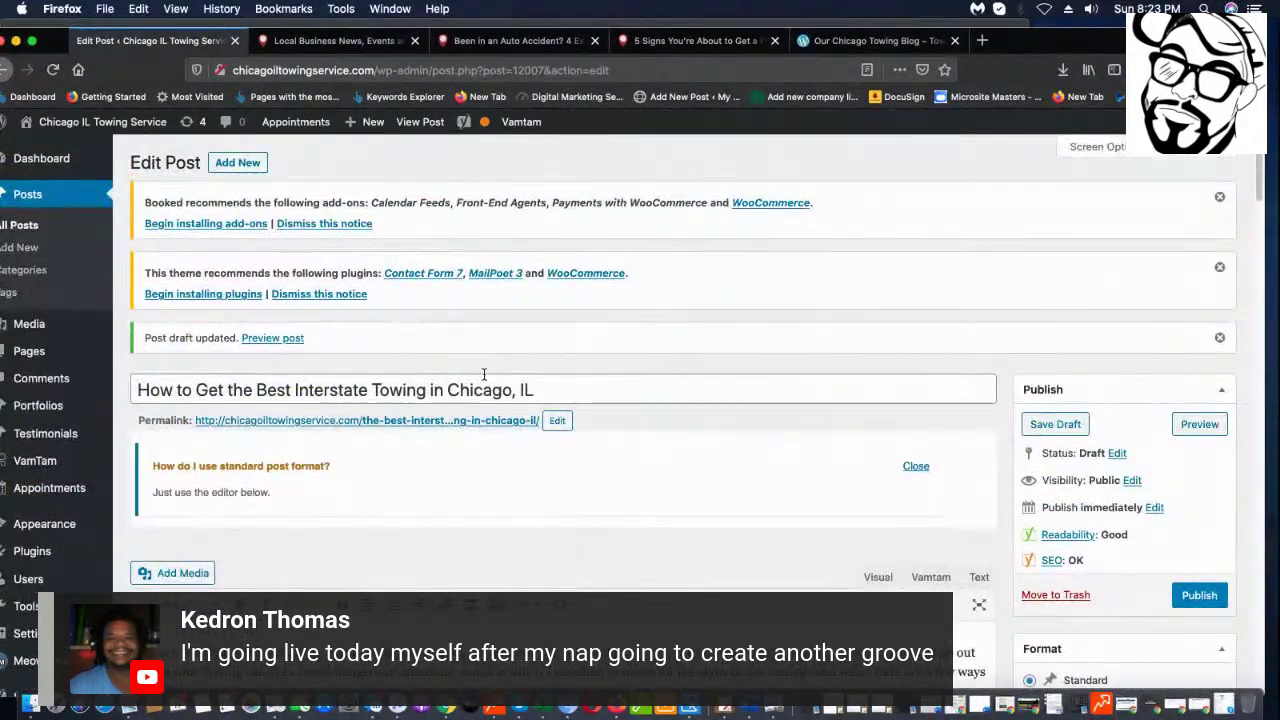
pyautogui.scroll(-5, 580, 366)
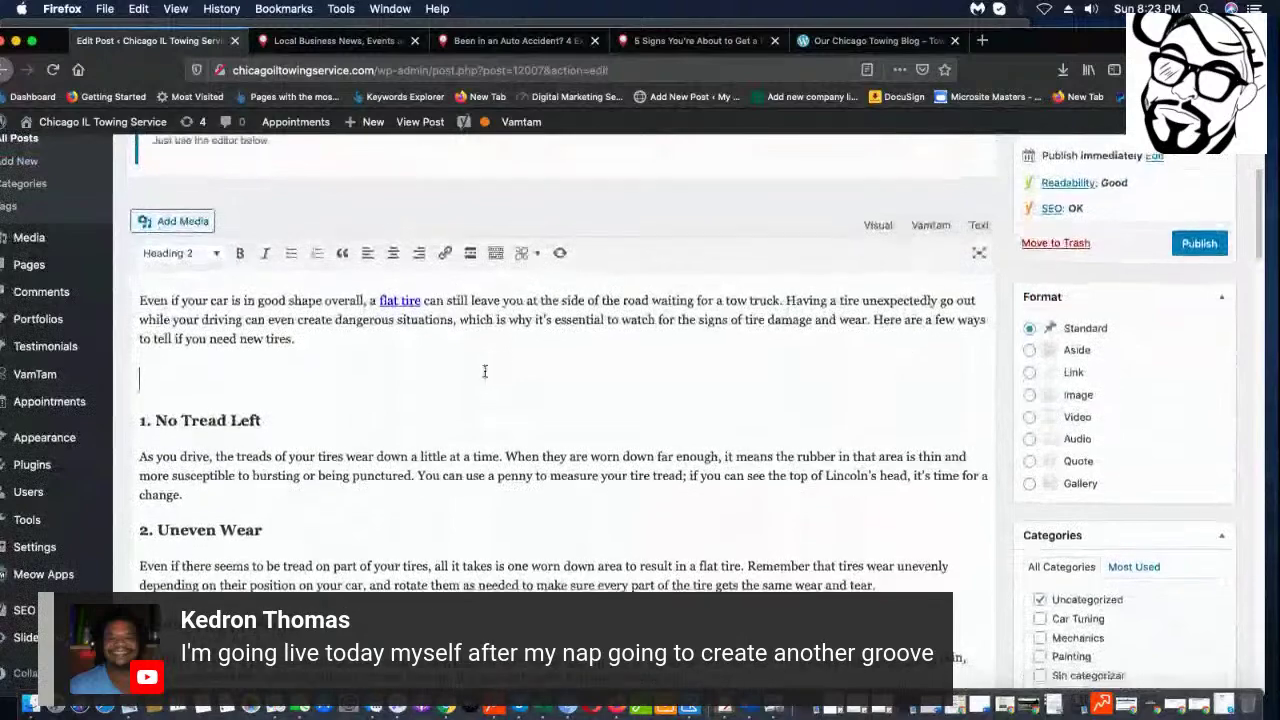
pyautogui.scroll(-1, 484, 371)
# - Undo the pasted content, save the draft, and start a blank new post
pyautogui.press('super+z')
pyautogui.press('super+z')
pyautogui.press('super+z')
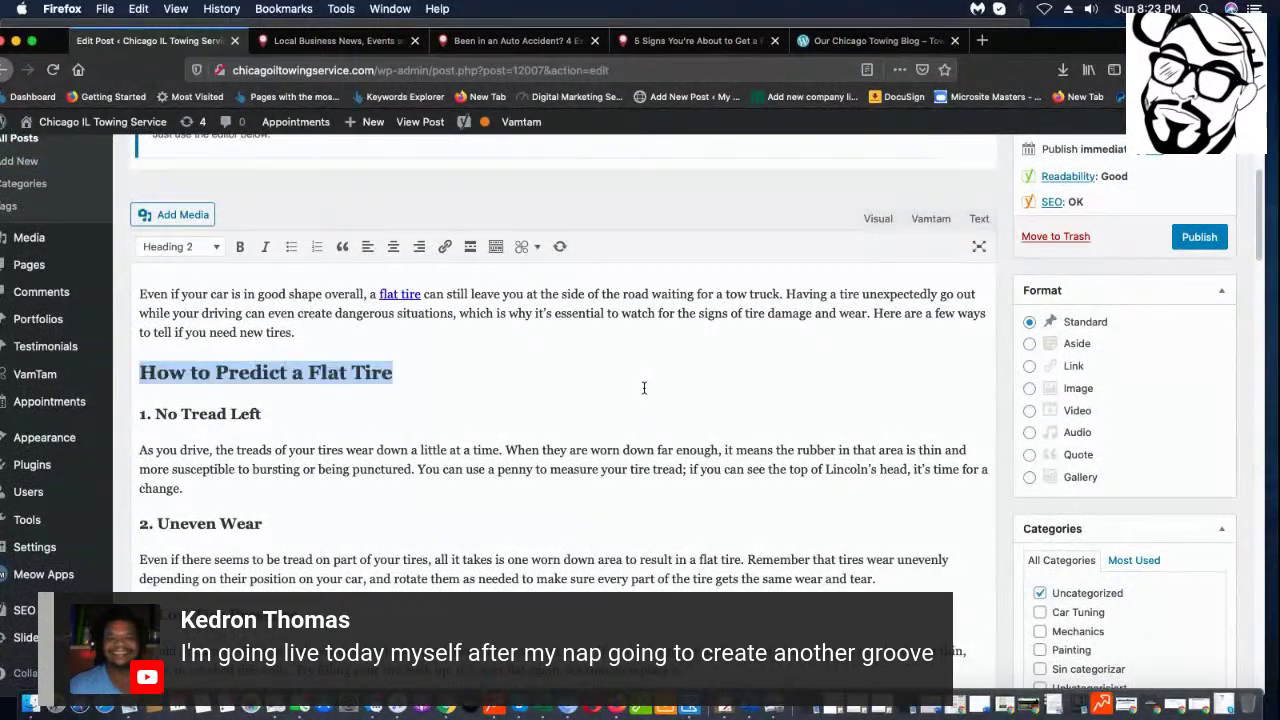
pyautogui.scroll(5, 509, 188)
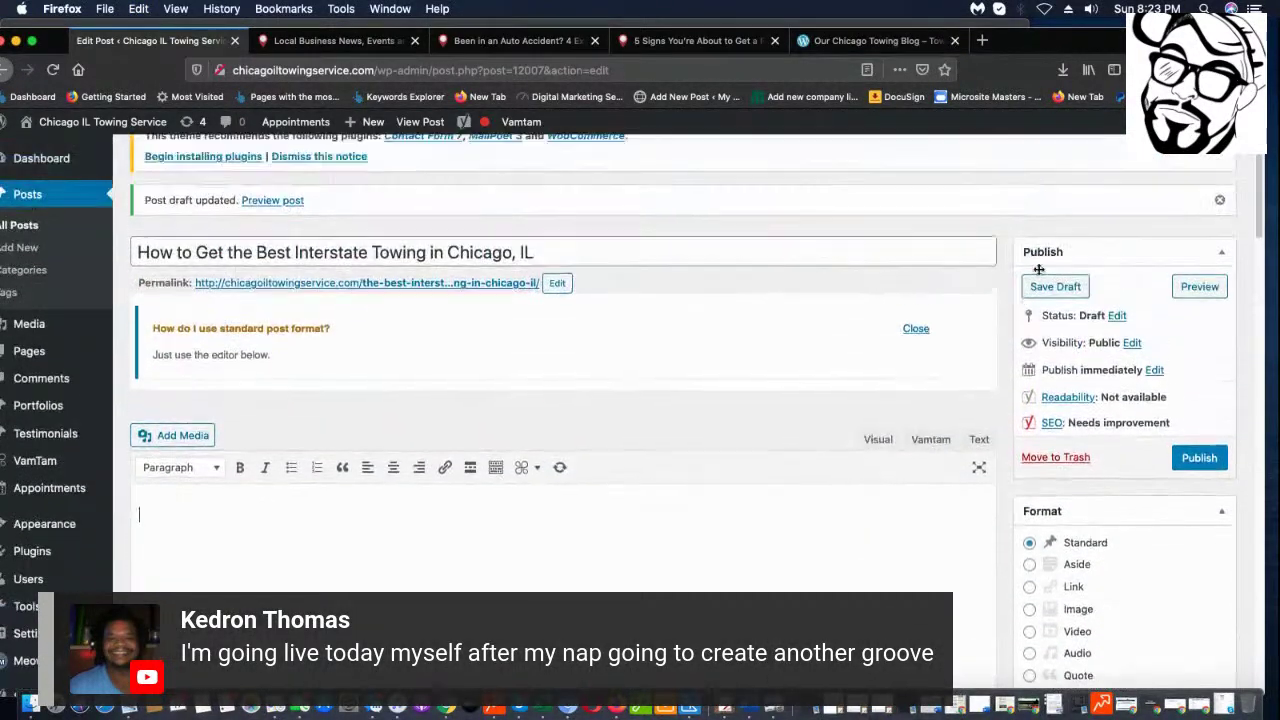
pyautogui.click(1052, 424)
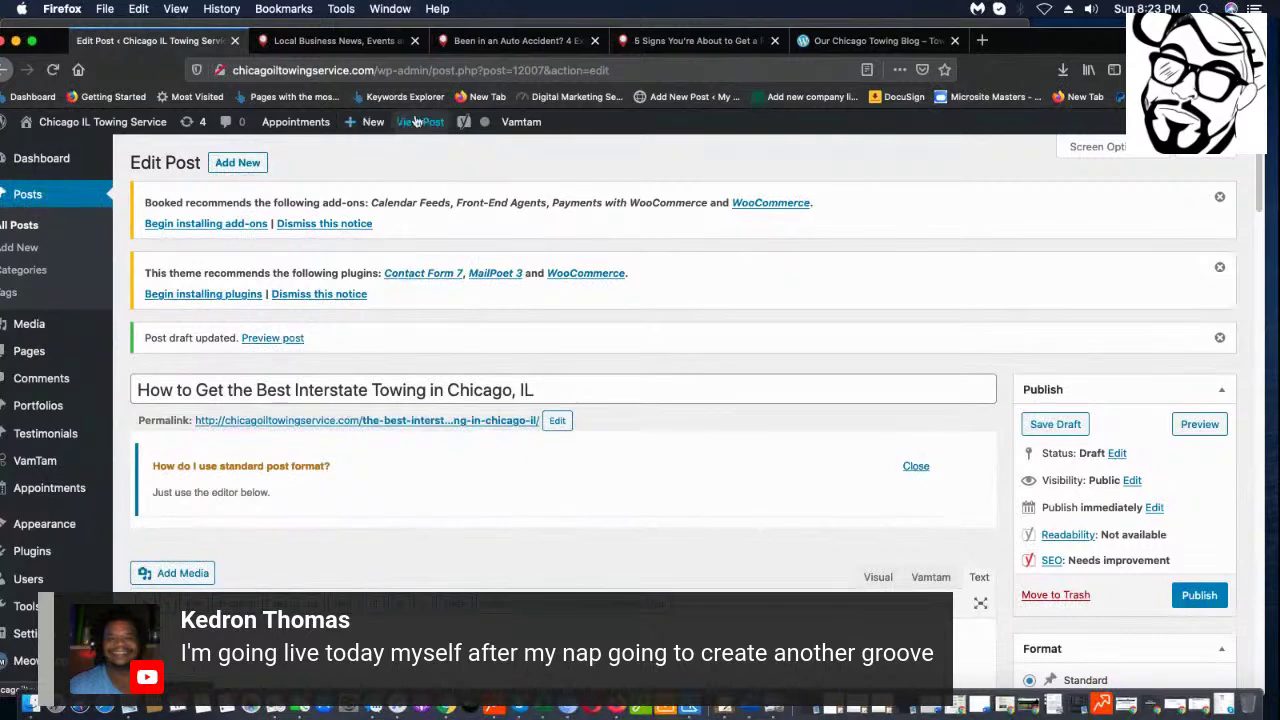
pyautogui.moveTo(370, 128)
pyautogui.click(360, 151)
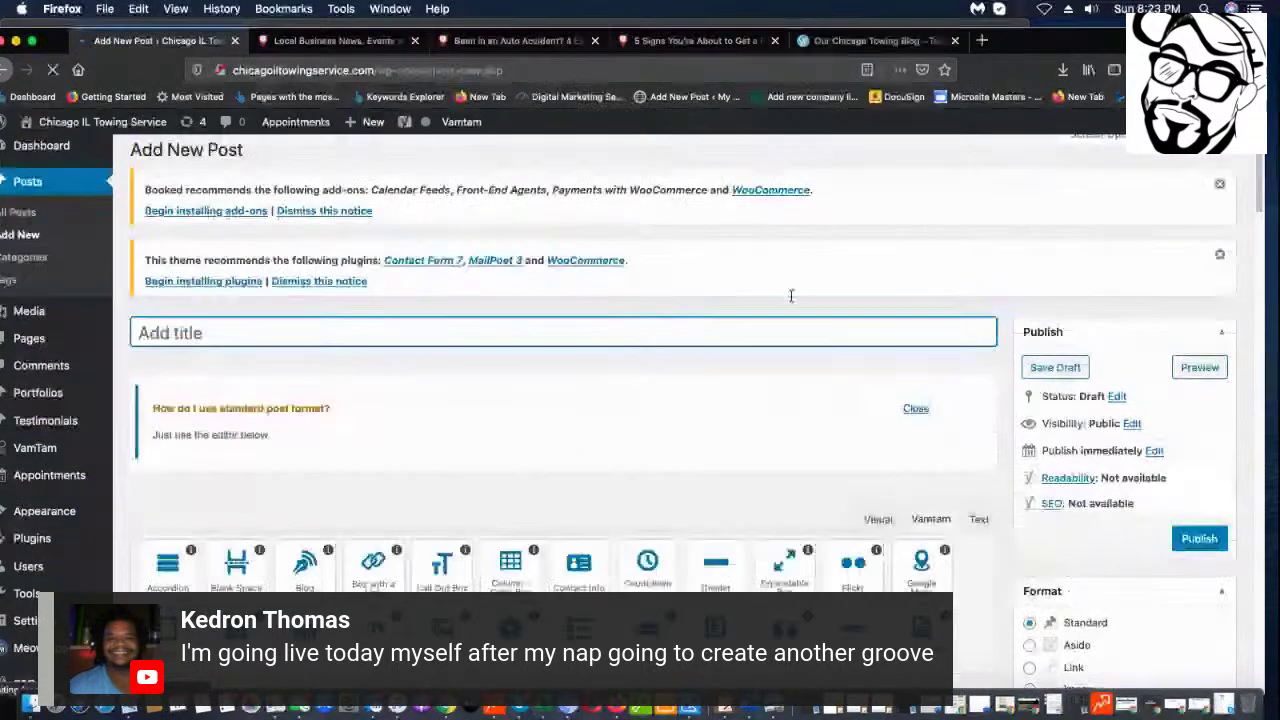
# - Paste the copied flat-tire article, with its headings and tire photos, into the Visual editor body
pyautogui.scroll(-5, 380, 383)
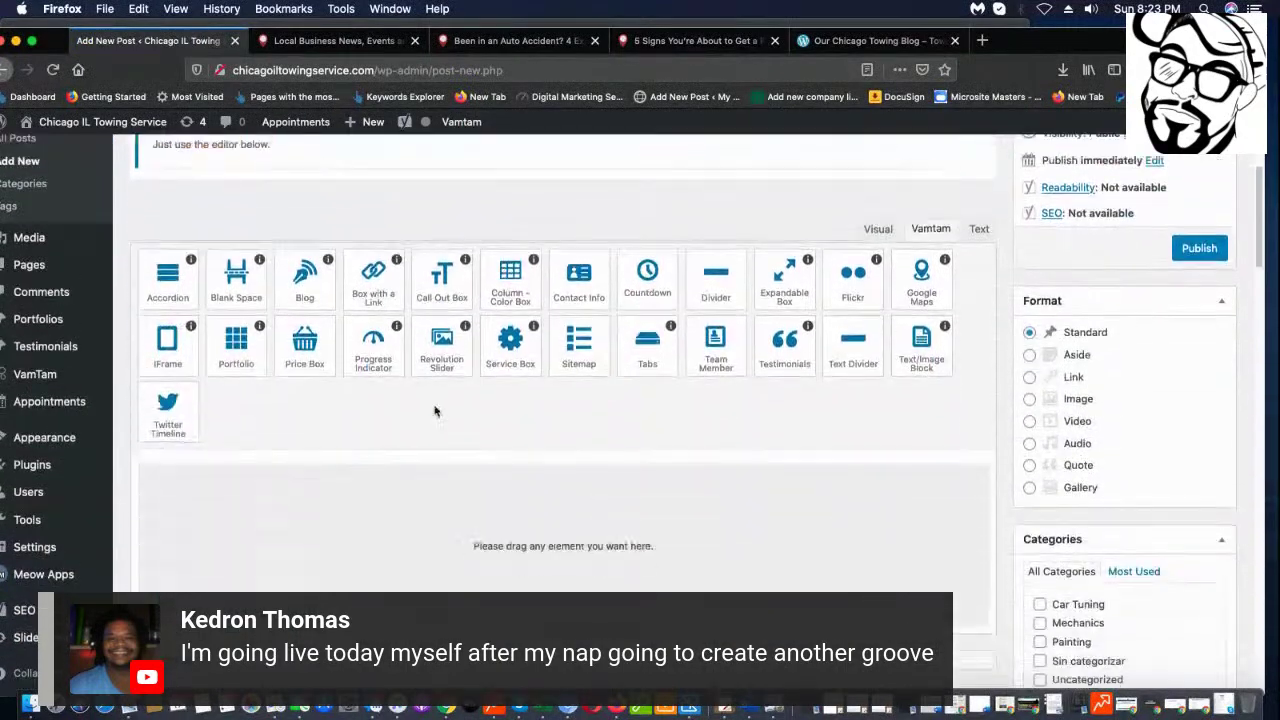
pyautogui.scroll(4, 640, 297)
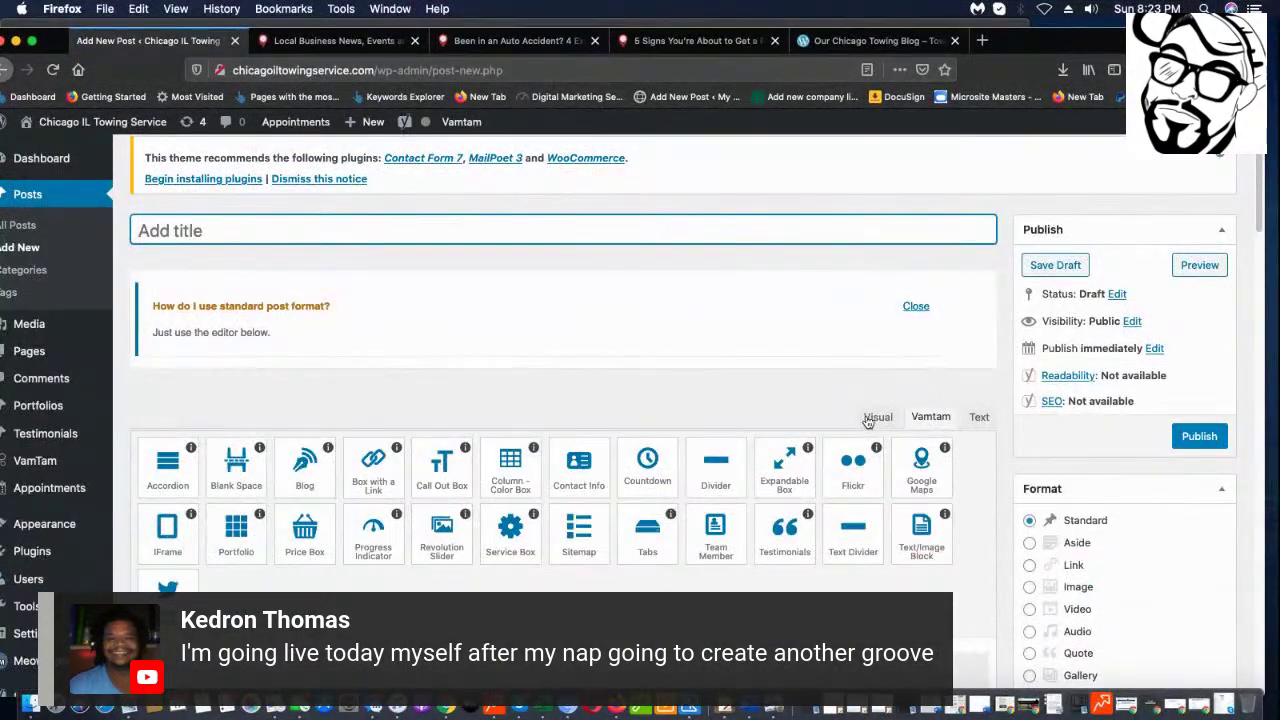
pyautogui.click(868, 421)
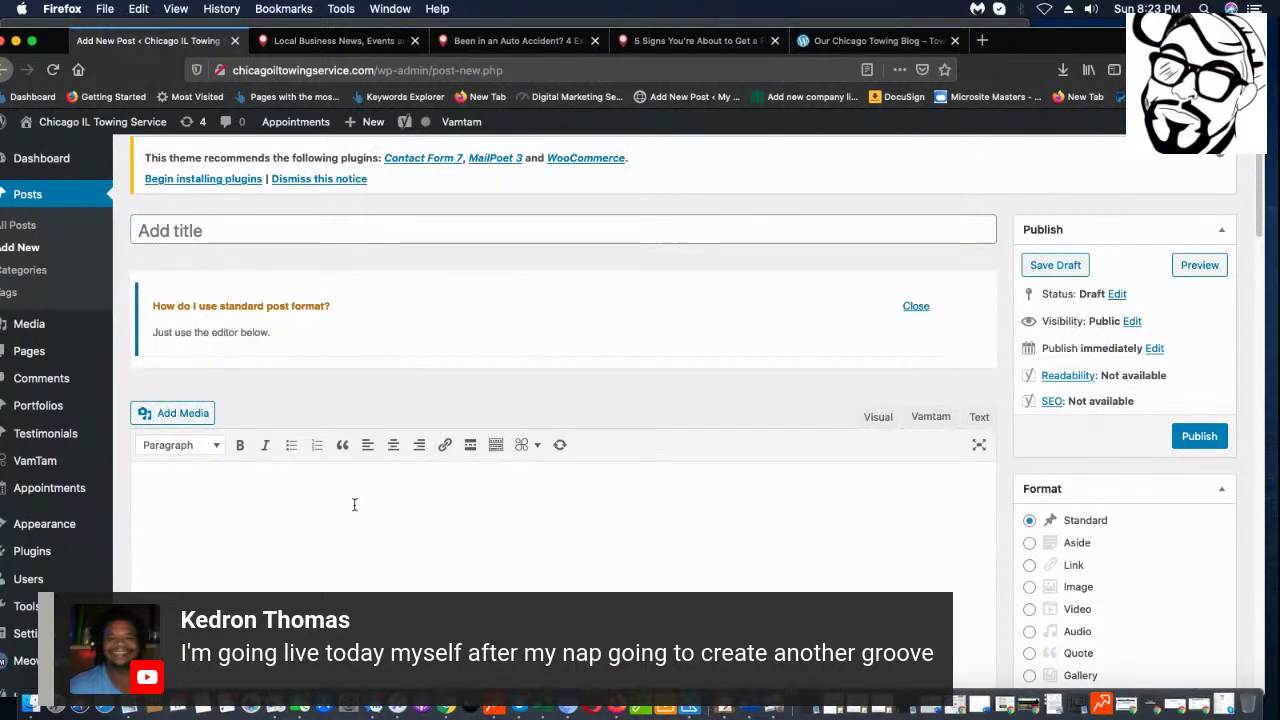
pyautogui.press('super+v')
pyautogui.scroll(5, 300, 400)
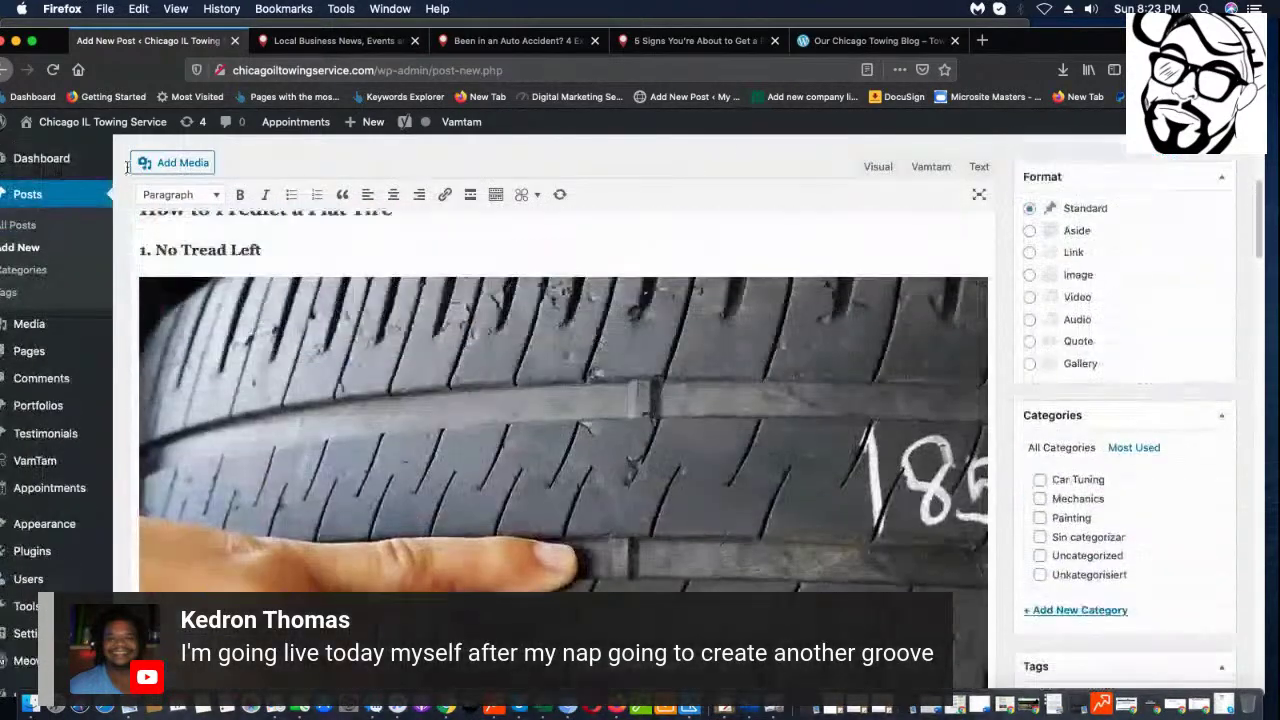
pyautogui.scroll(-5, 232, 242)
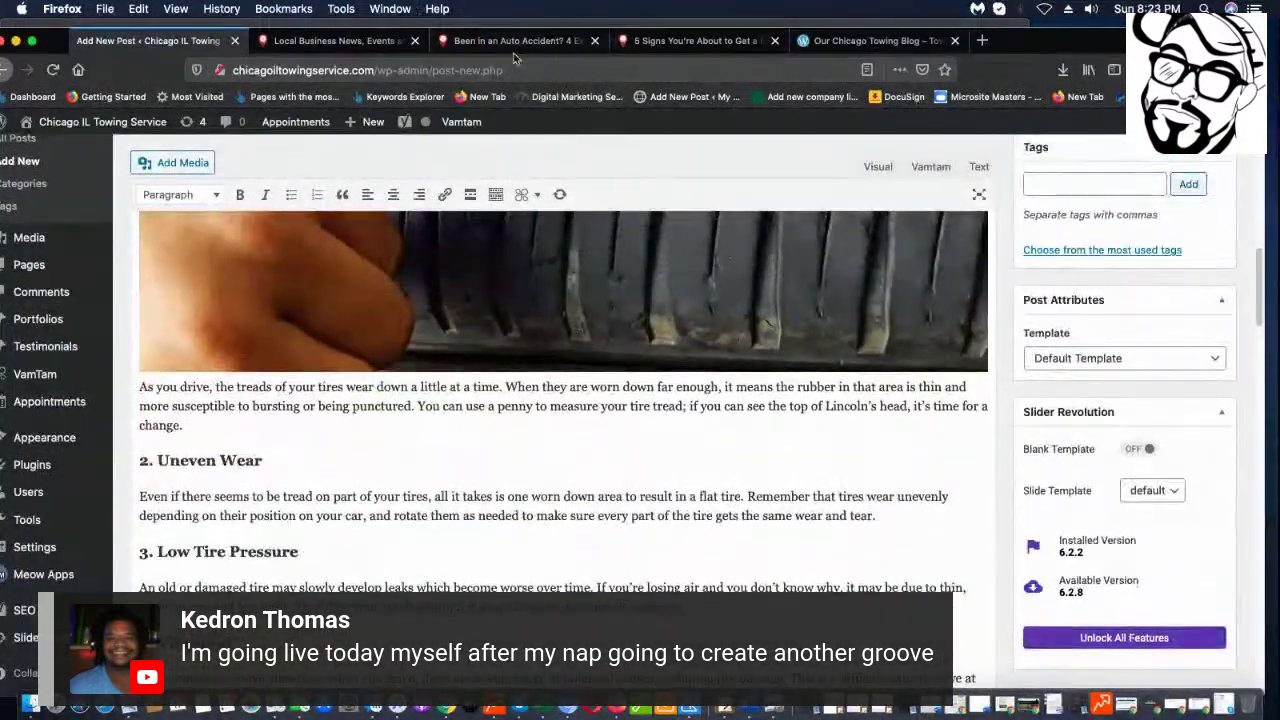
# - Compare against the source NearSay flat-tire article, then return to the new post's title field
pyautogui.click(705, 45)
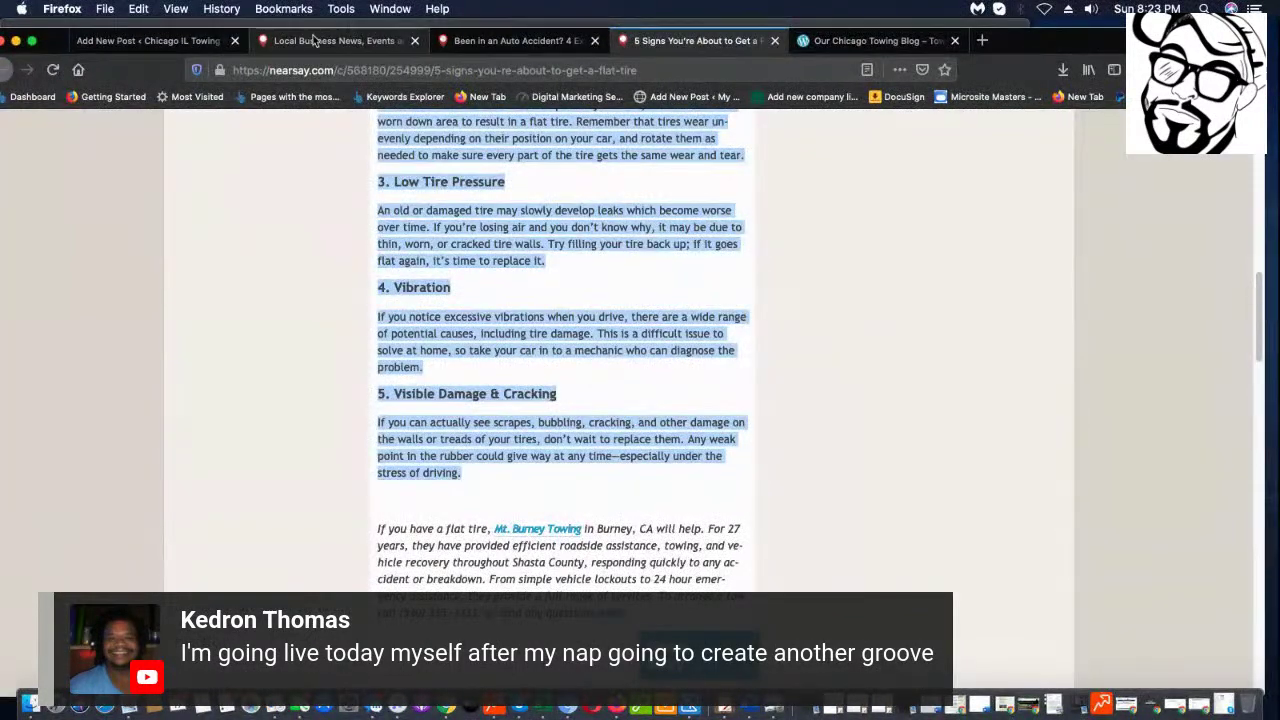
pyautogui.click(170, 41)
pyautogui.scroll(10, 360, 330)
pyautogui.click(329, 352)
# - Title the post 'Three Signs You Are Going to Get a Flat Tire'
pyautogui.write('Y')
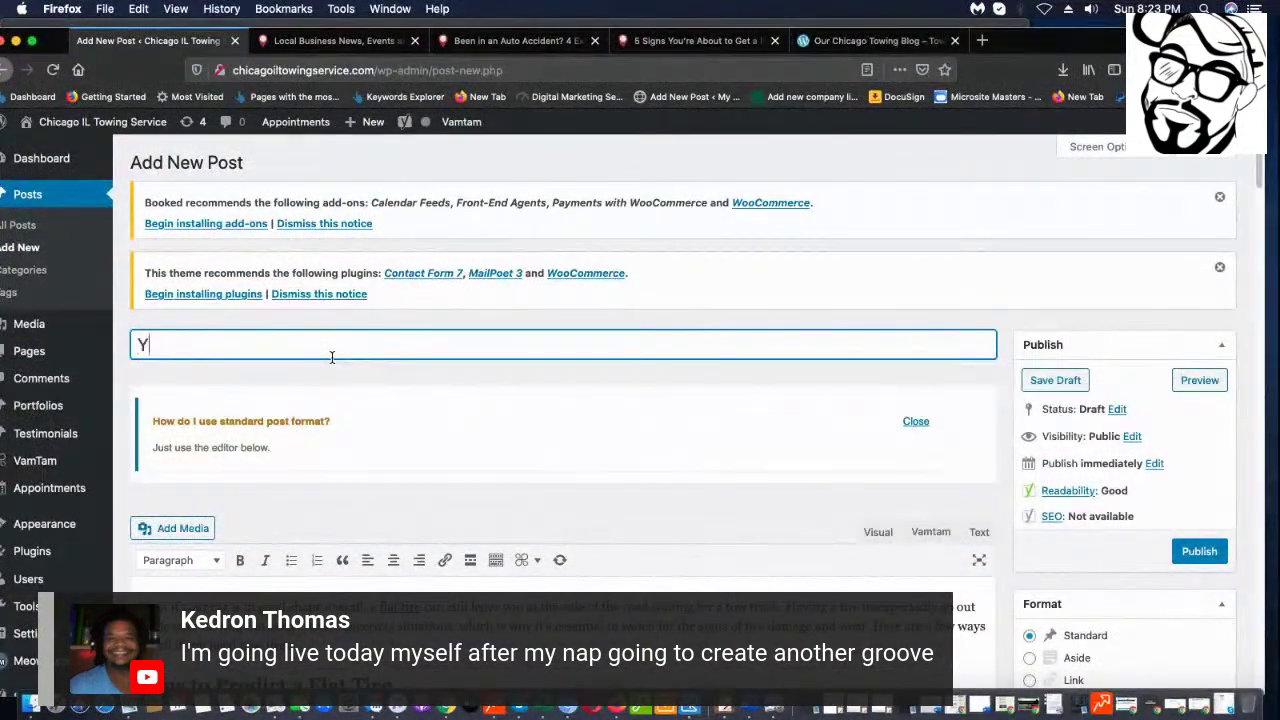
pyautogui.press('BackSpace')
pyautogui.press('BackSpace')
pyautogui.write('Three Signs You Are Going to Get')
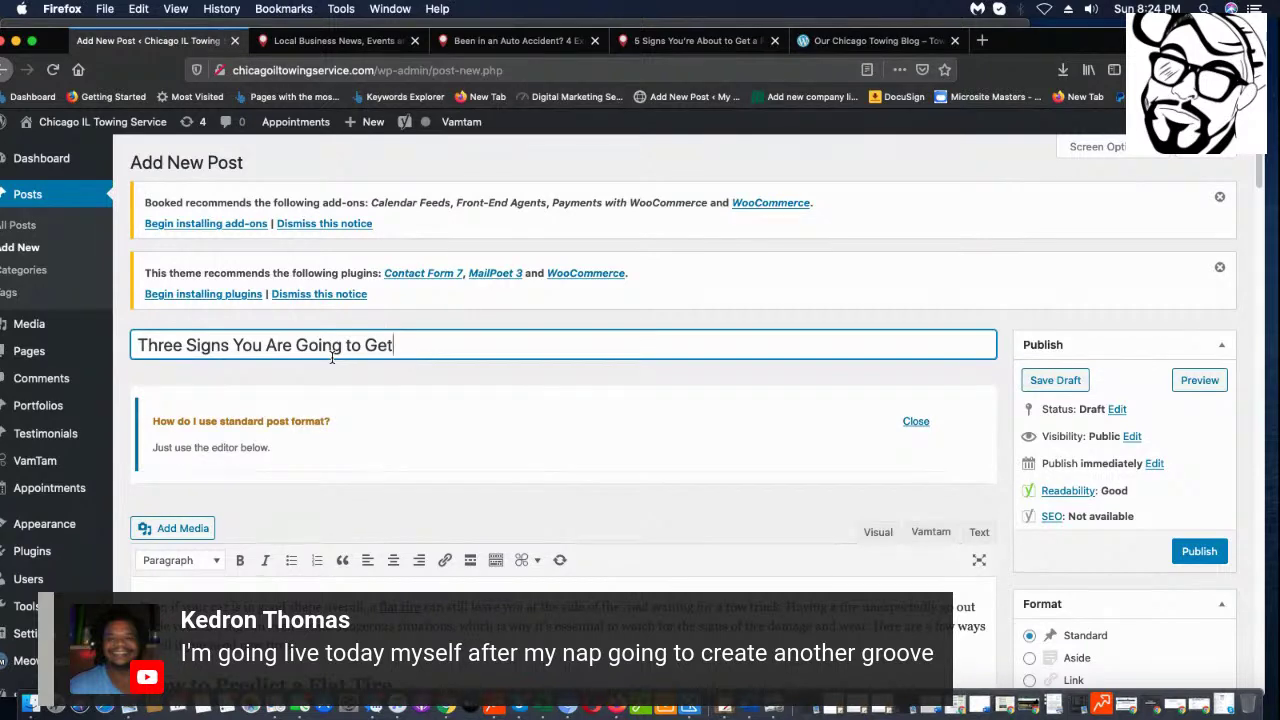
pyautogui.write('Flat Tie')
# - Remove the hyperlink from the words 'flat tire' in the intro paragraph
pyautogui.scroll(-2, 265, 420)
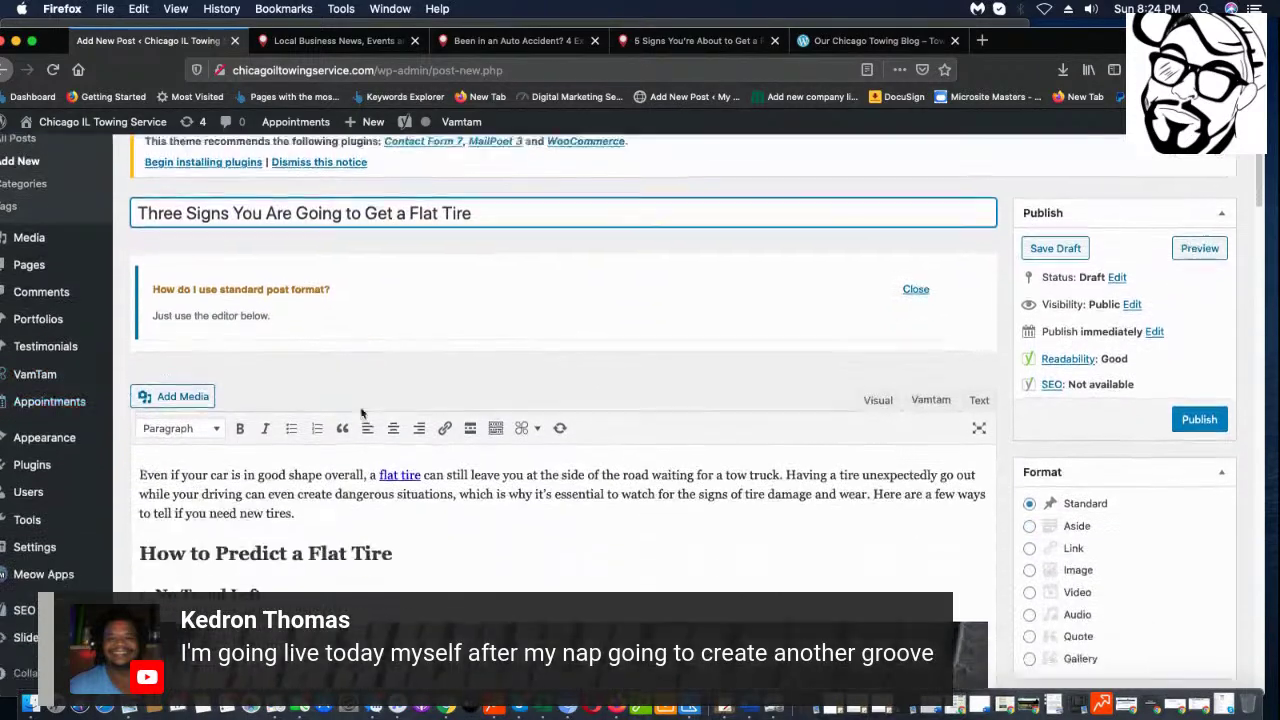
pyautogui.scroll(-1, 264, 420)
pyautogui.click(398, 453)
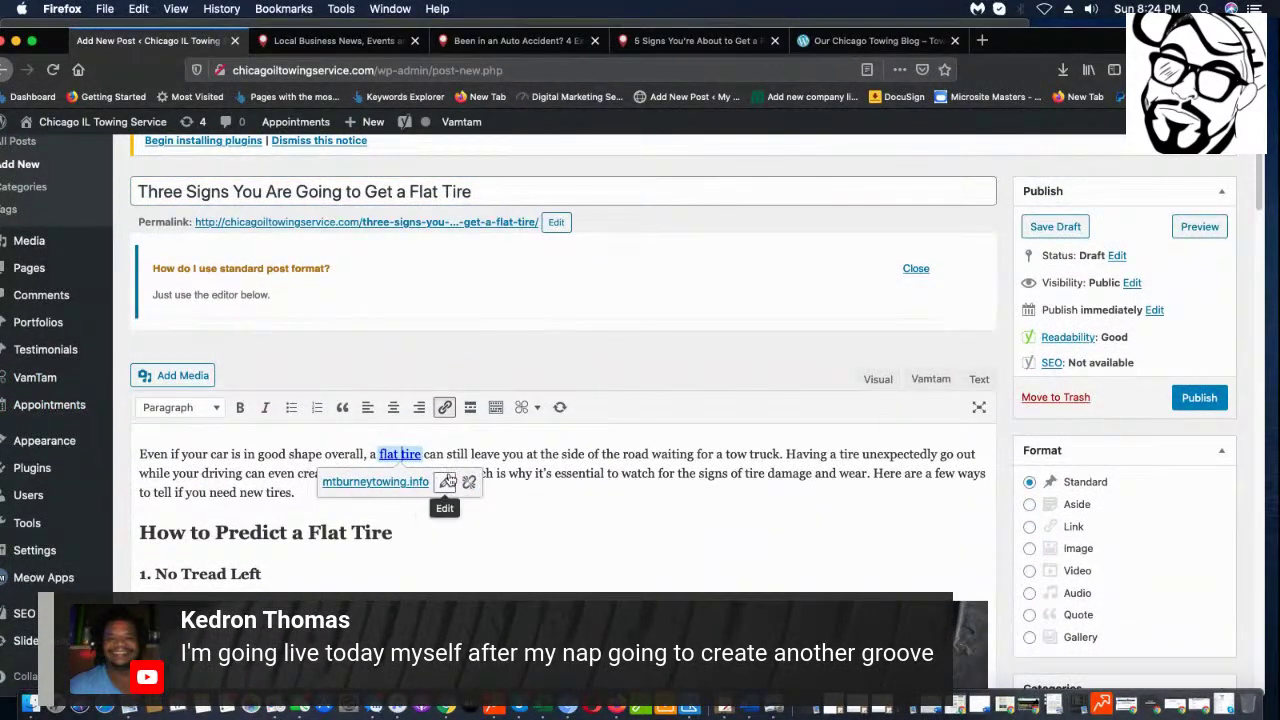
pyautogui.click(469, 482)
pyautogui.scroll(-5, 460, 515)
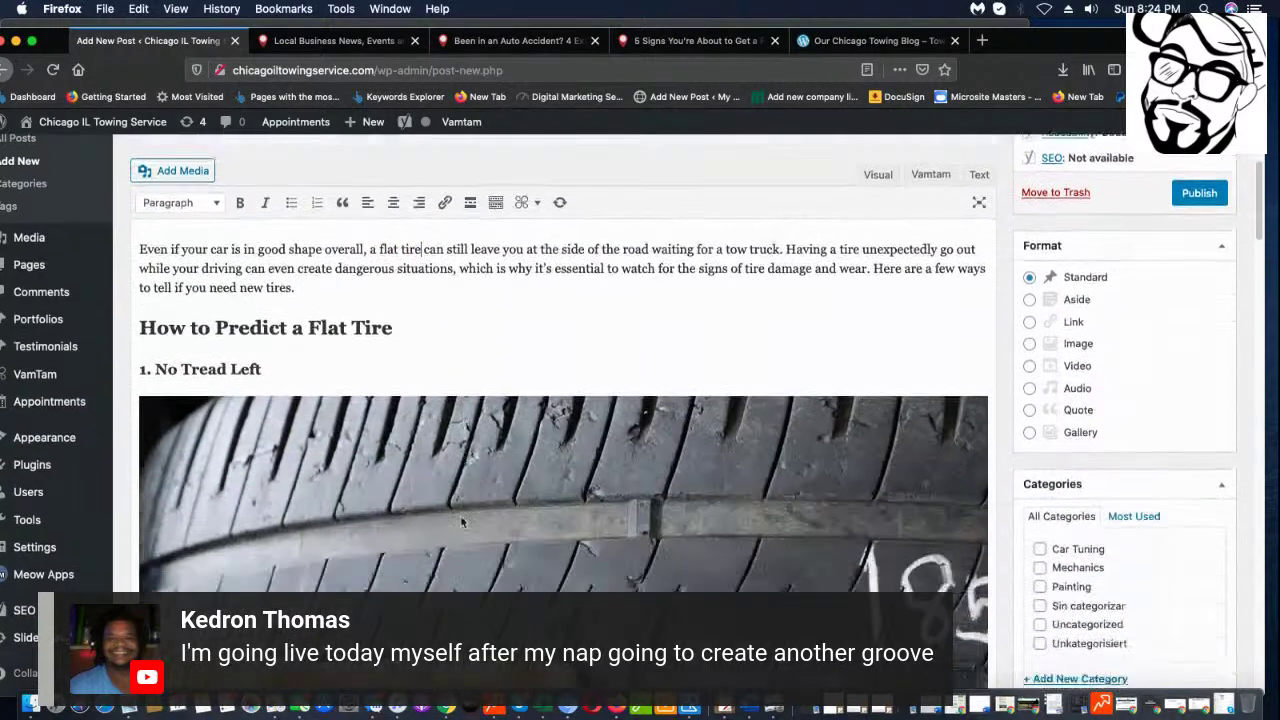
# - Delete the tire photo under No Tread Left and the 'How to Predict a Flat Tire' heading
pyautogui.click(492, 476)
pyautogui.press('Delete')
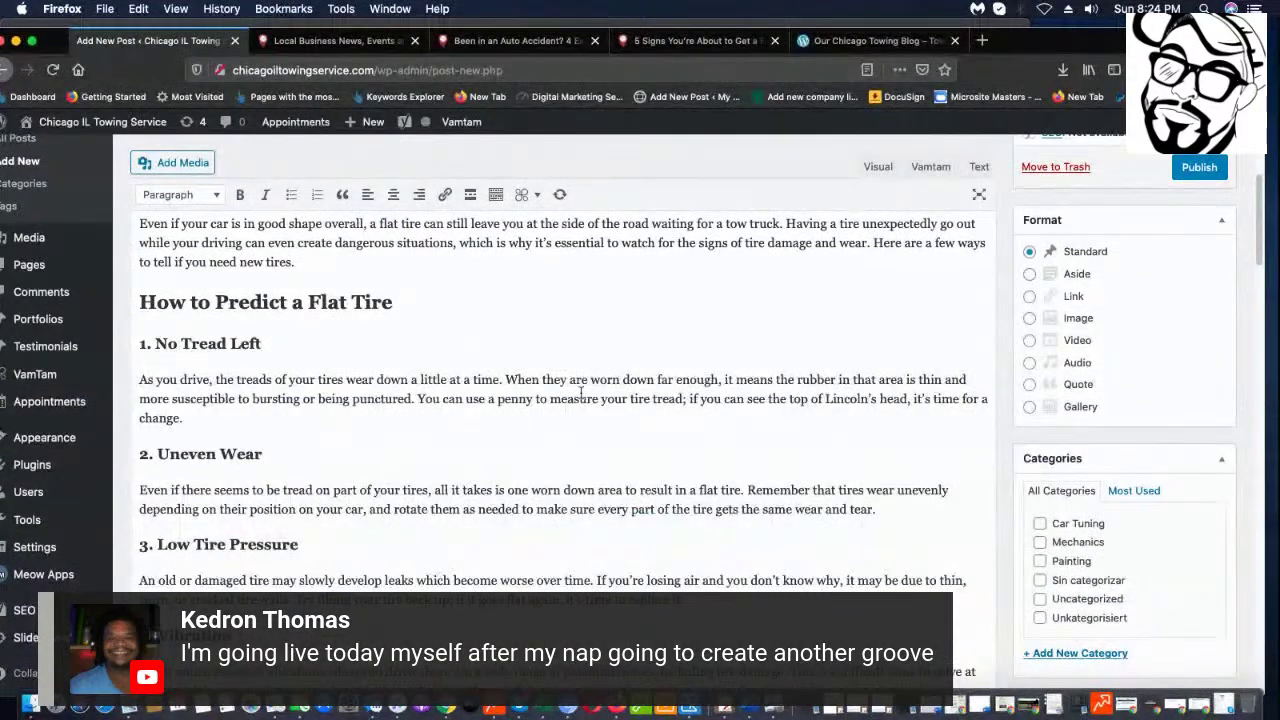
pyautogui.moveTo(415, 304); pyautogui.dragTo(135, 292)
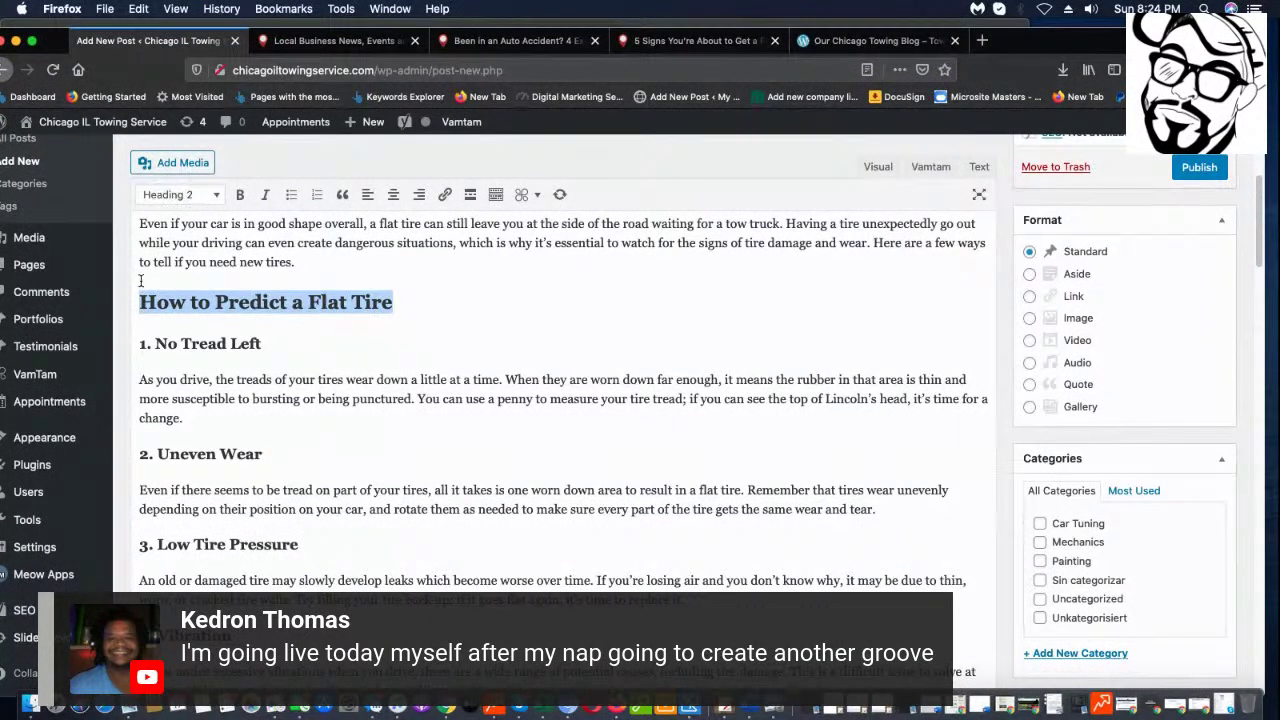
pyautogui.press('BackSpace')
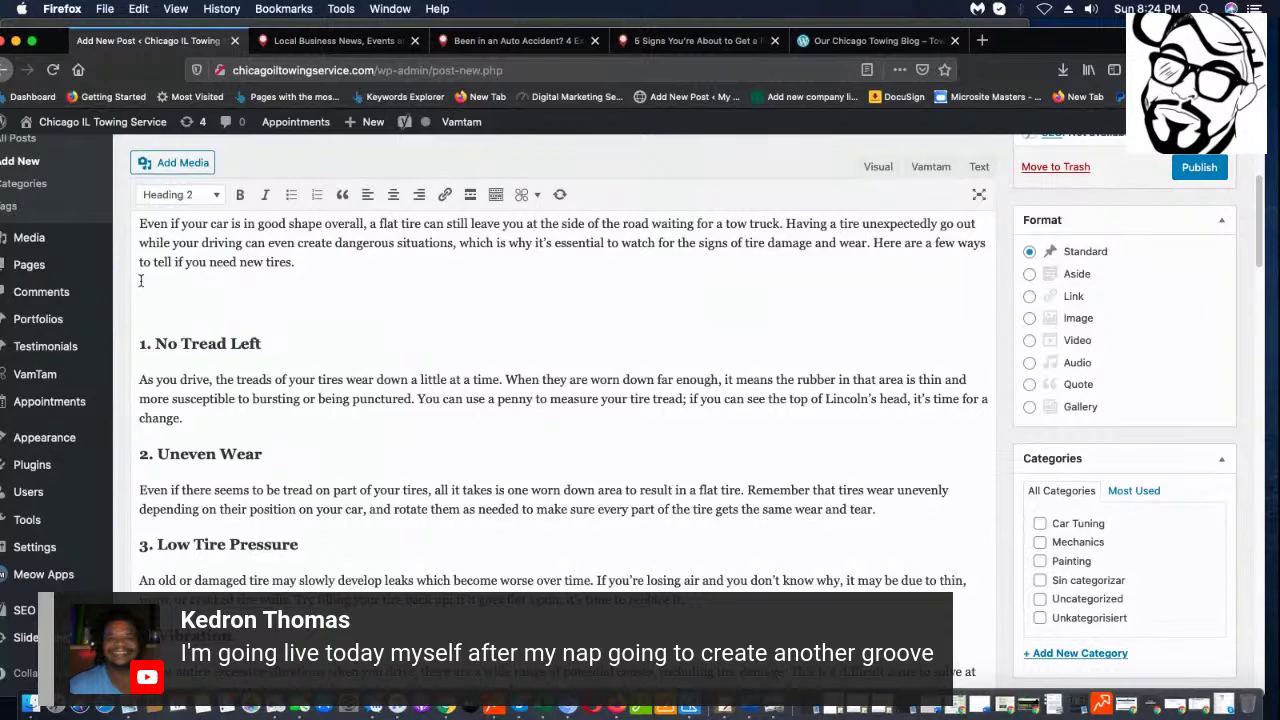
pyautogui.press('Delete')
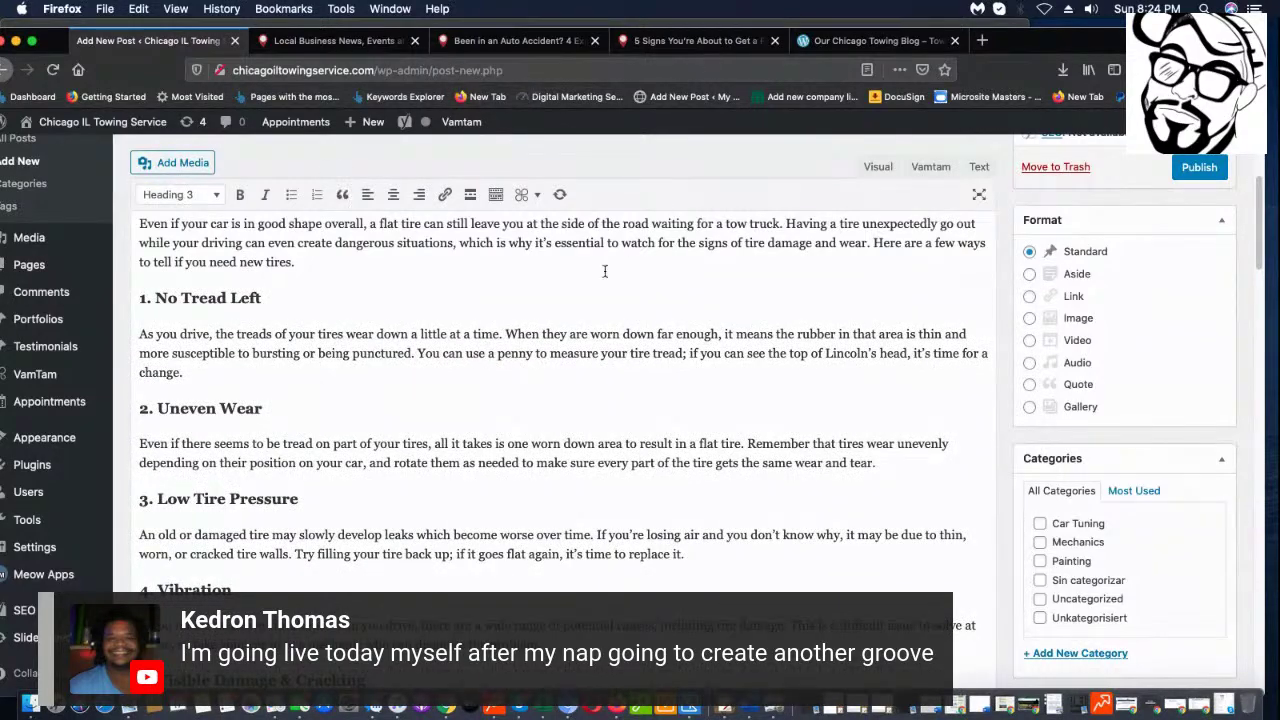
# - Remove the '1.' numbering from the No Tread Left heading
pyautogui.scroll(-3, 488, 429)
pyautogui.scroll(-5, 488, 429)
pyautogui.scroll(7, 612, 518)
pyautogui.scroll(-1, 612, 518)
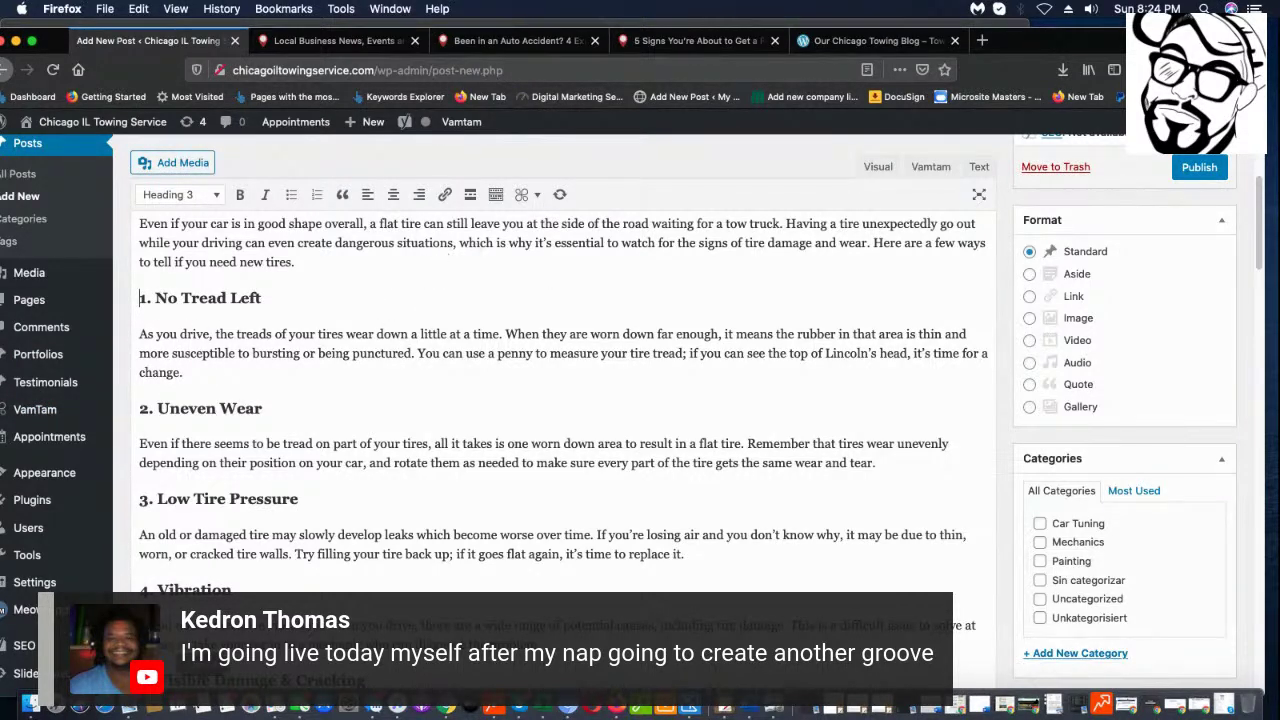
pyautogui.scroll(-8, 474, 258)
pyautogui.scroll(4, 179, 456)
pyautogui.scroll(5, 179, 456)
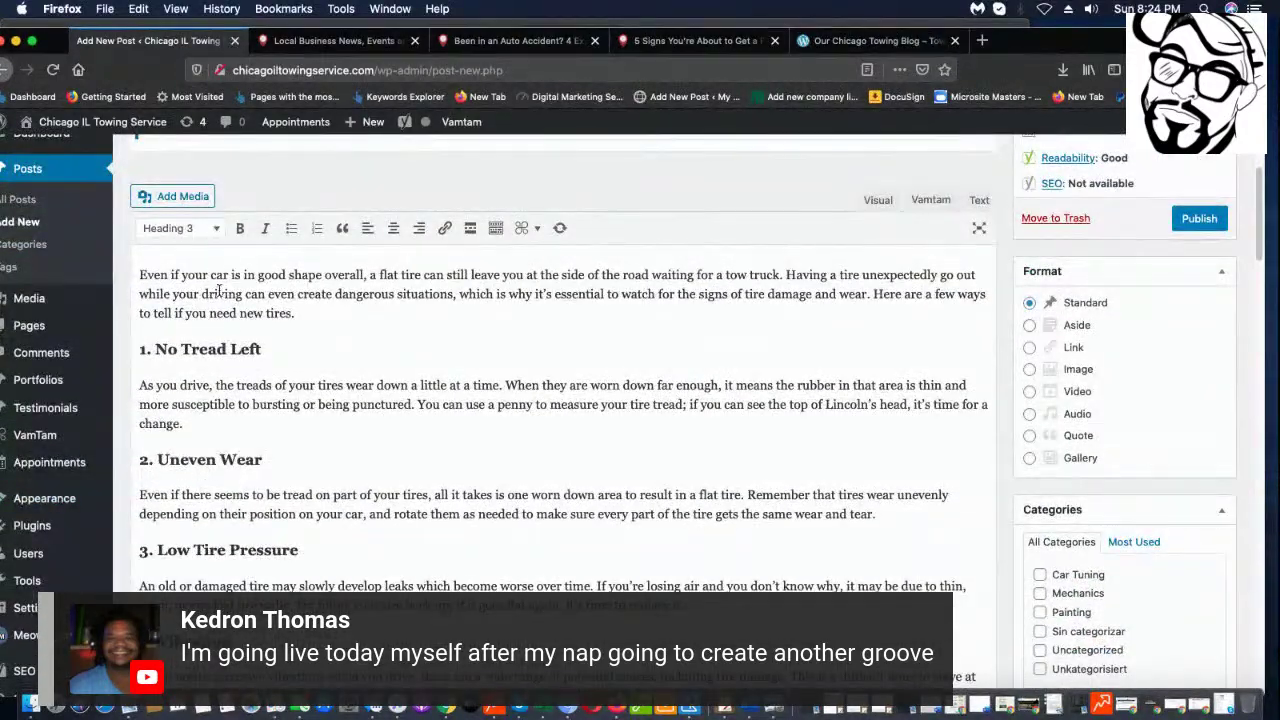
pyautogui.moveTo(156, 350); pyautogui.dragTo(125, 355)
pyautogui.press('BackSpace')
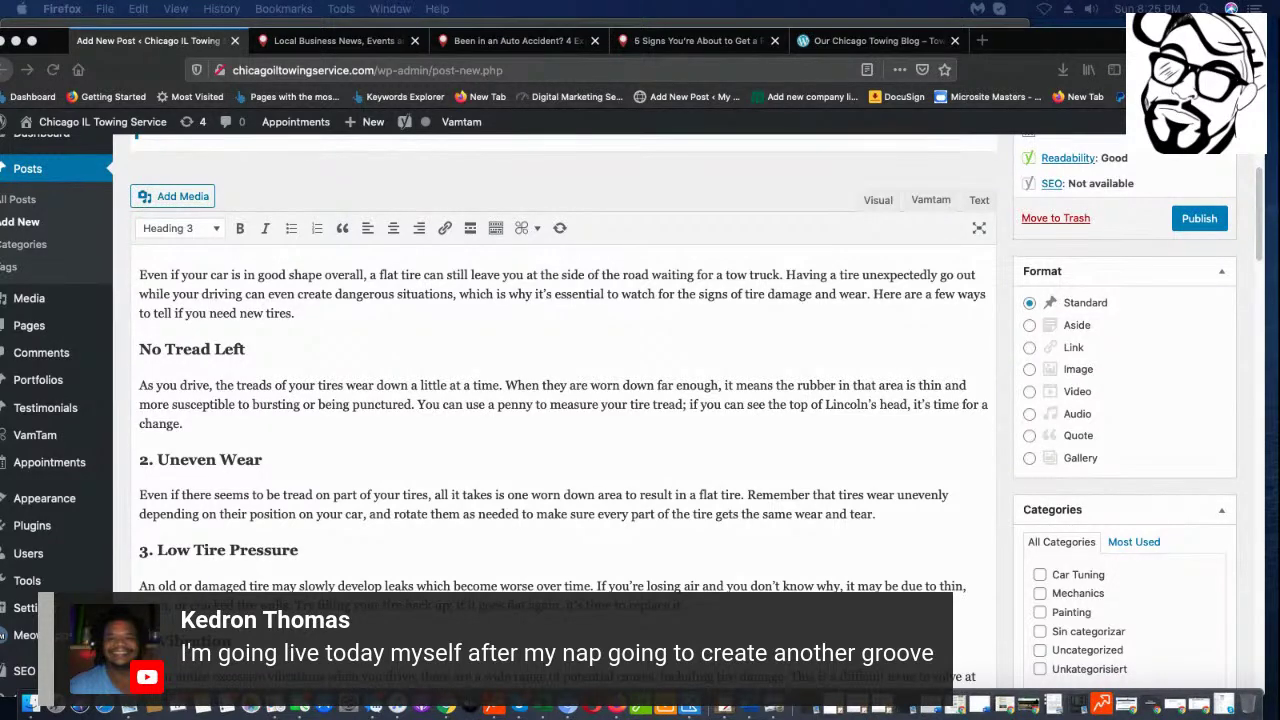
# - Delete the Uneven Wear section and strip the numbers from the Low Tire Pressure and Vibration headings
pyautogui.scroll(-1, 376, 592)
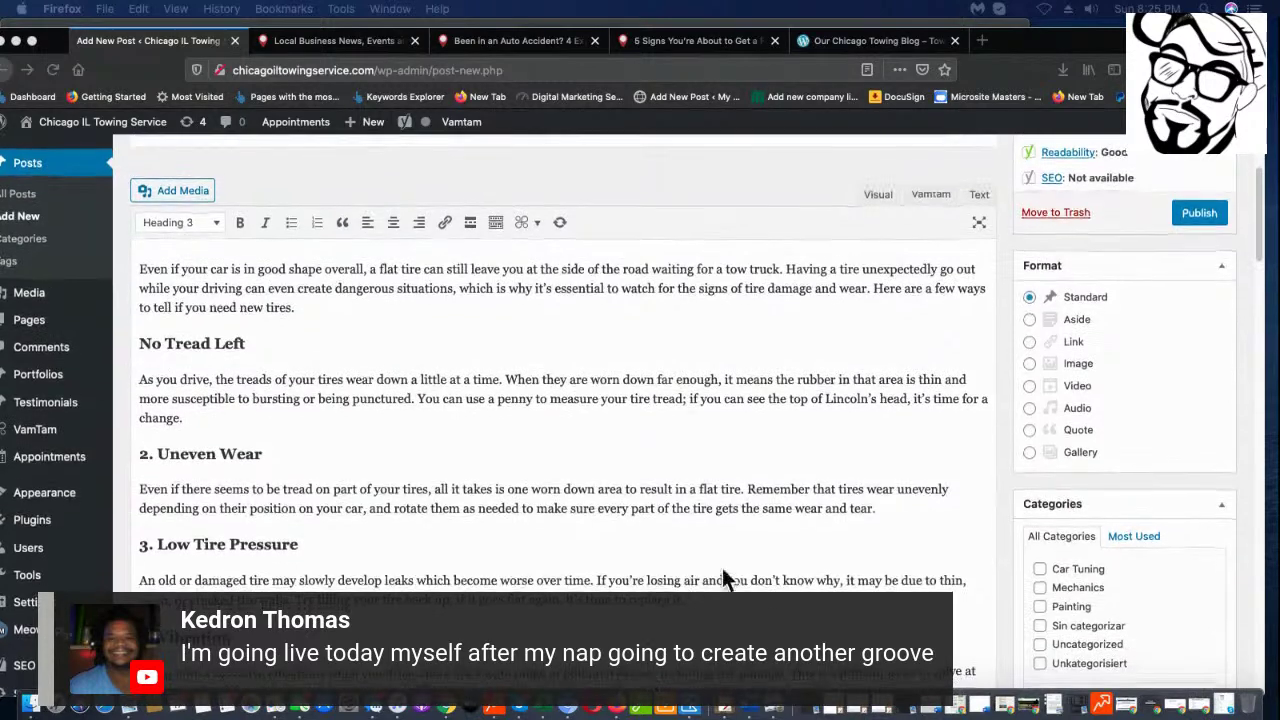
pyautogui.click(140, 443)
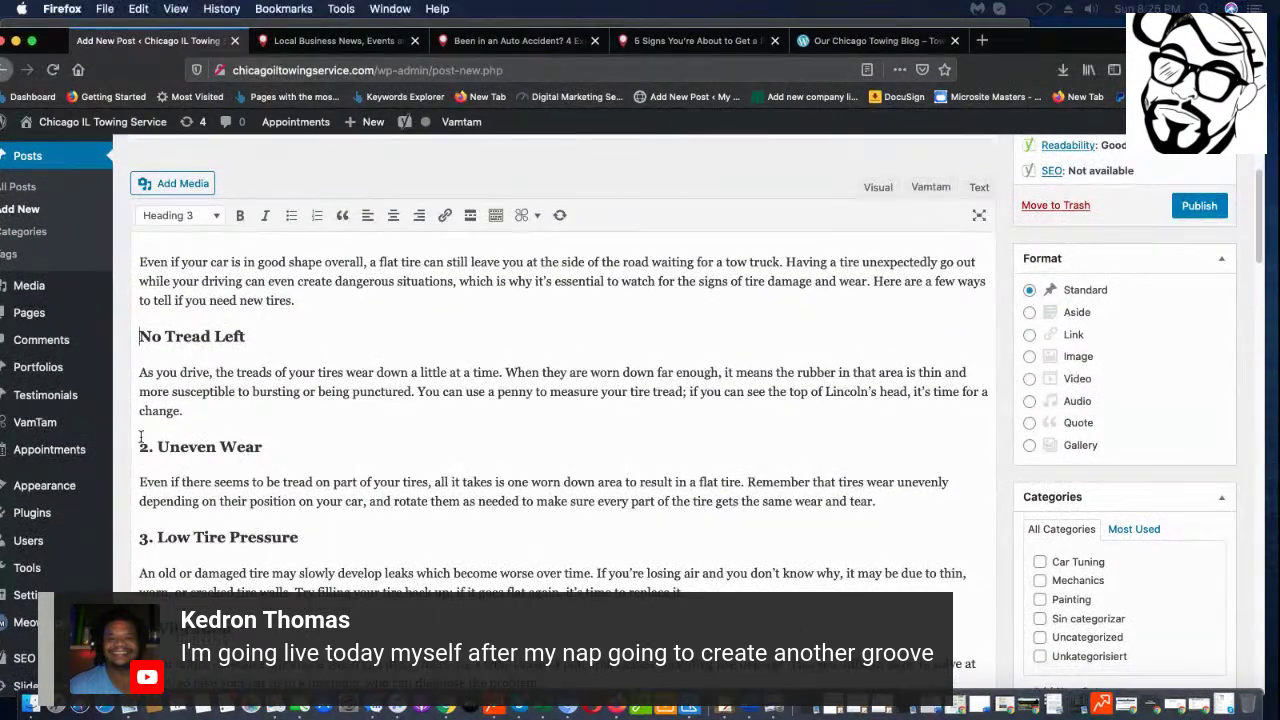
pyautogui.moveTo(140, 443); pyautogui.dragTo(872, 519)
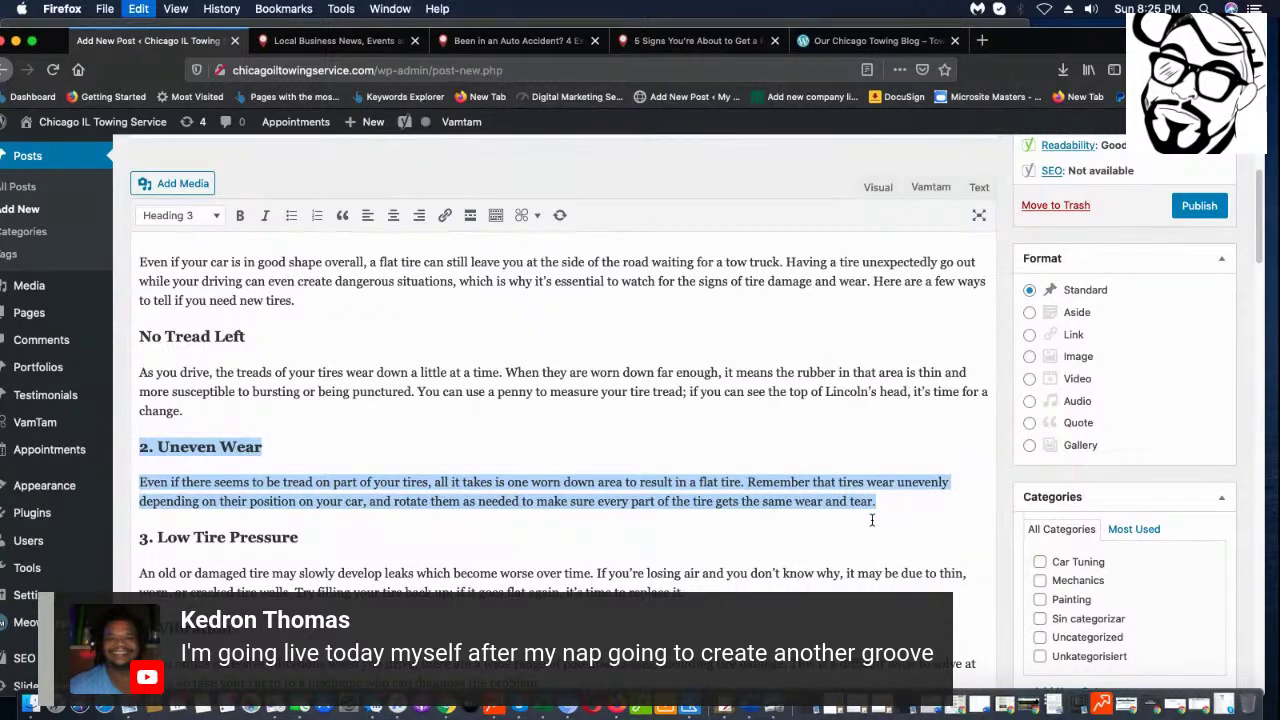
pyautogui.press('BackSpace')
pyautogui.press('Delete')
pyautogui.press('Delete')
pyautogui.press('Delete')
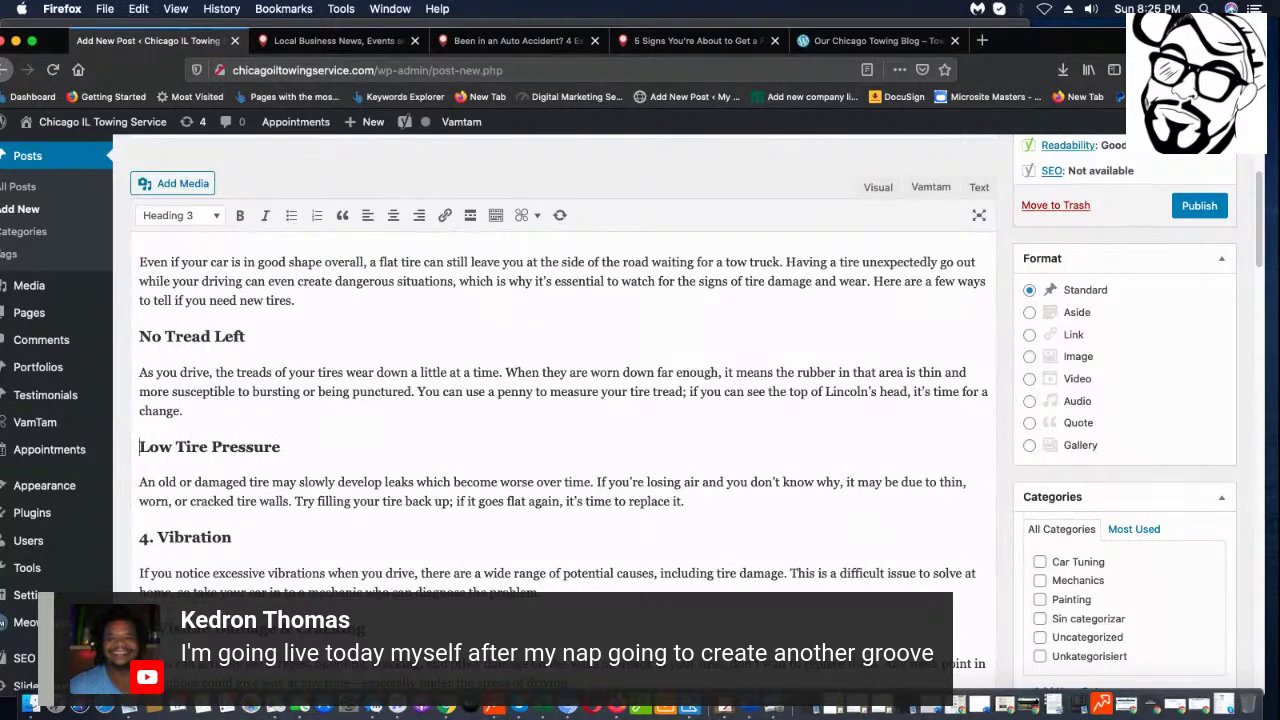
pyautogui.moveTo(139, 538); pyautogui.dragTo(165, 543)
pyautogui.press('BackSpace')
# - Delete the Visible Damage & Cracking heading and its paragraph
pyautogui.scroll(-2, 163, 545)
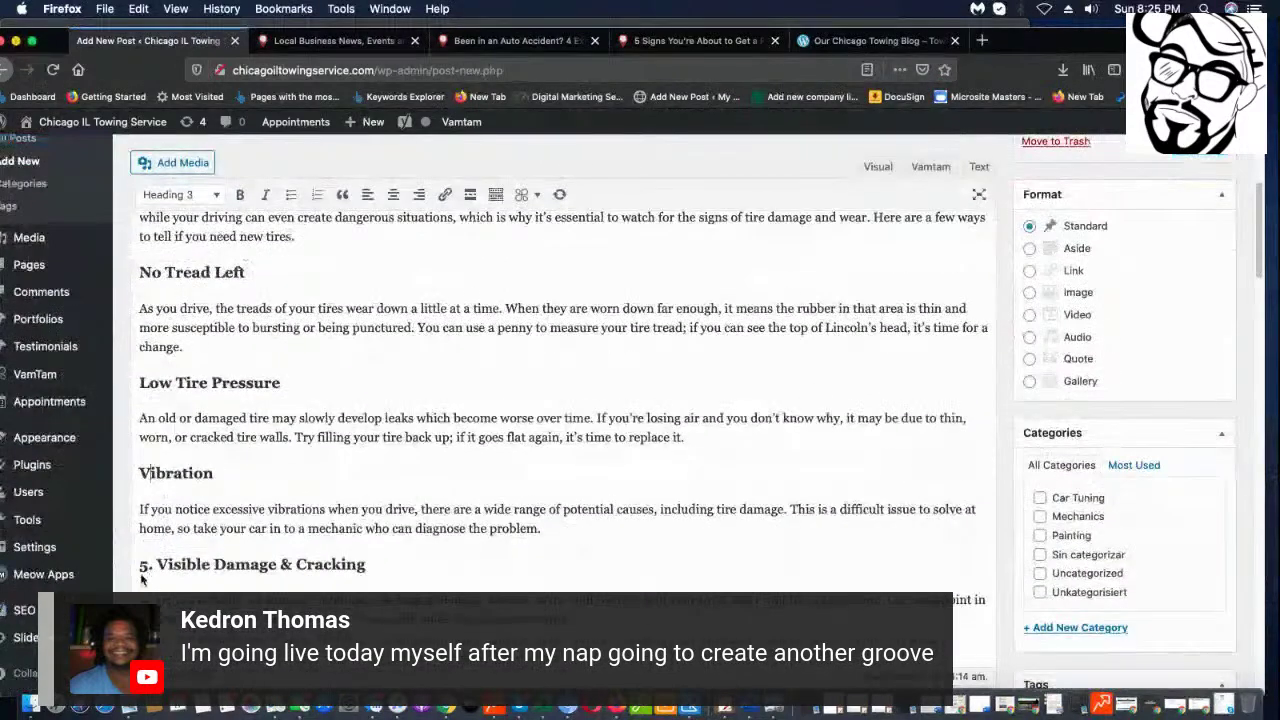
pyautogui.moveTo(140, 565); pyautogui.dragTo(250, 618)
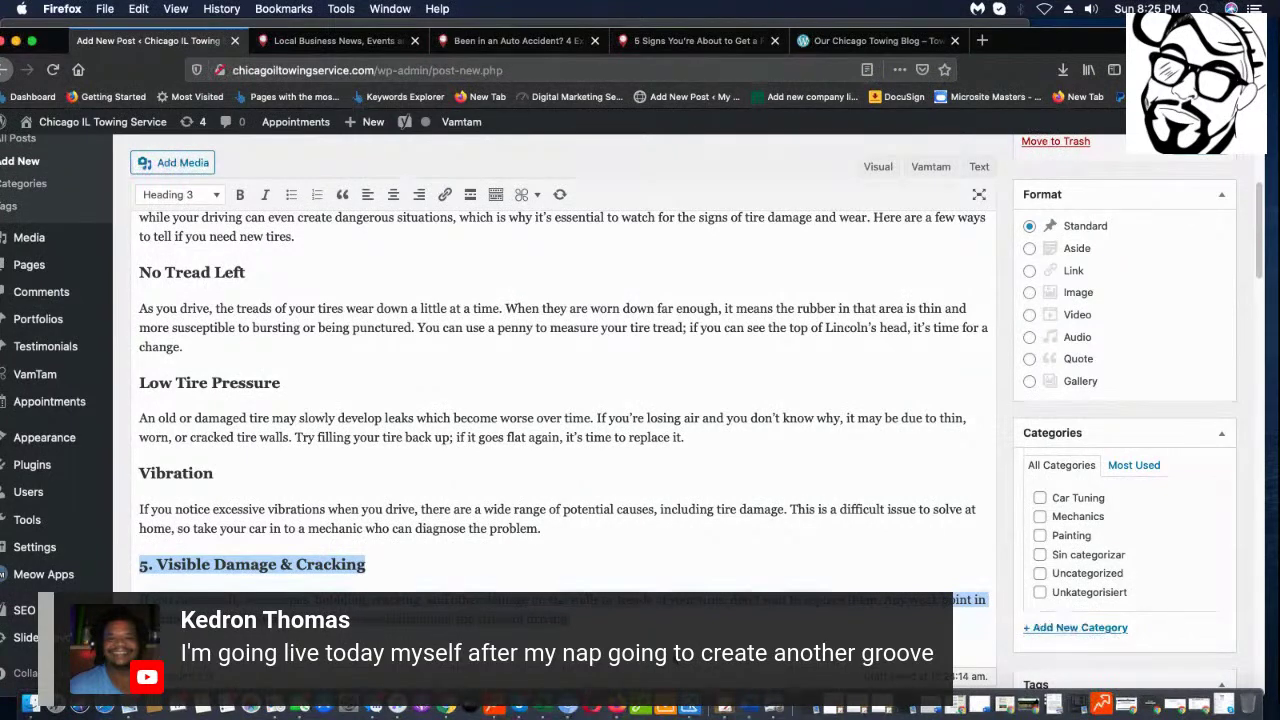
pyautogui.press('BackSpace')
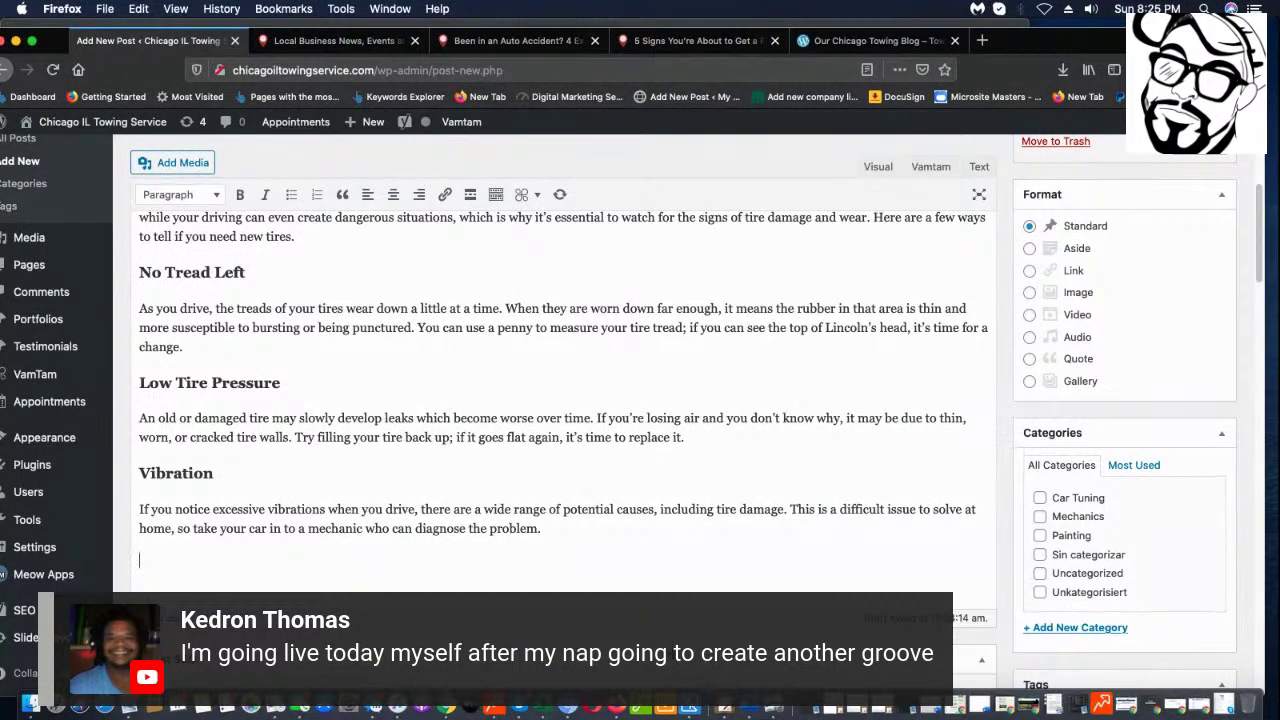
pyautogui.scroll(5, 334, 360)
pyautogui.scroll(-1, 300, 462)
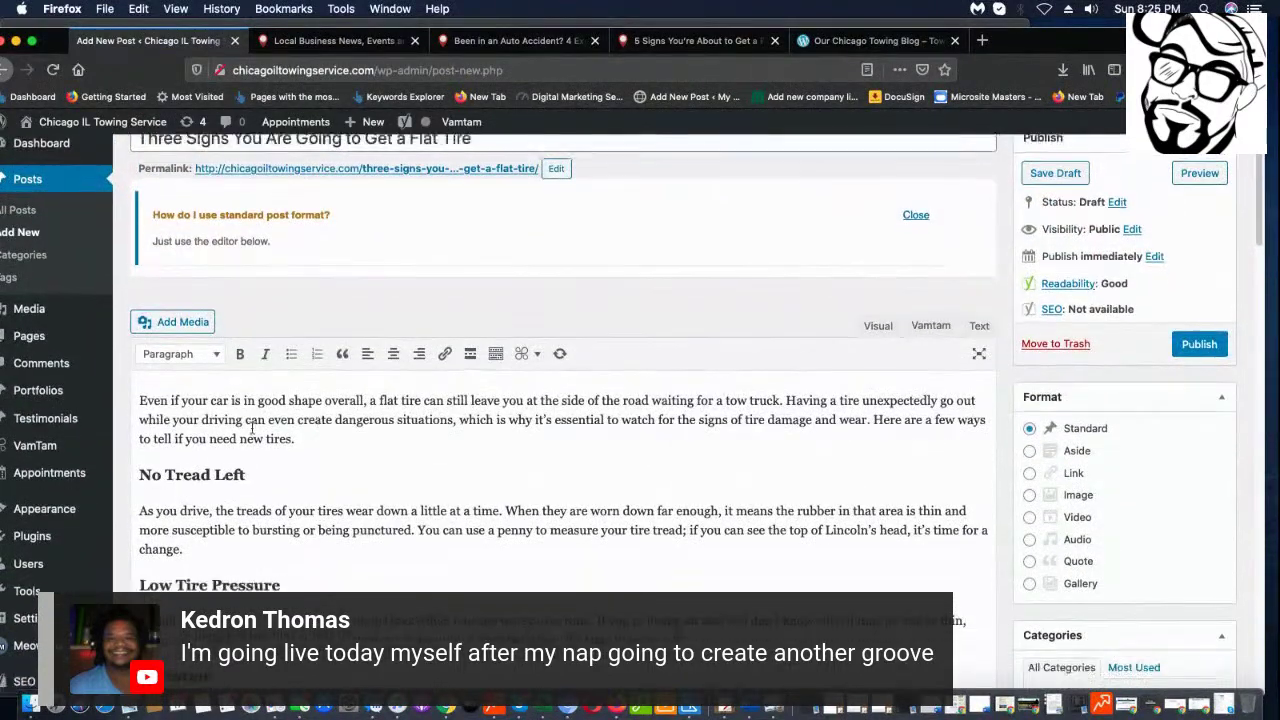
pyautogui.scroll(5, 314, 460)
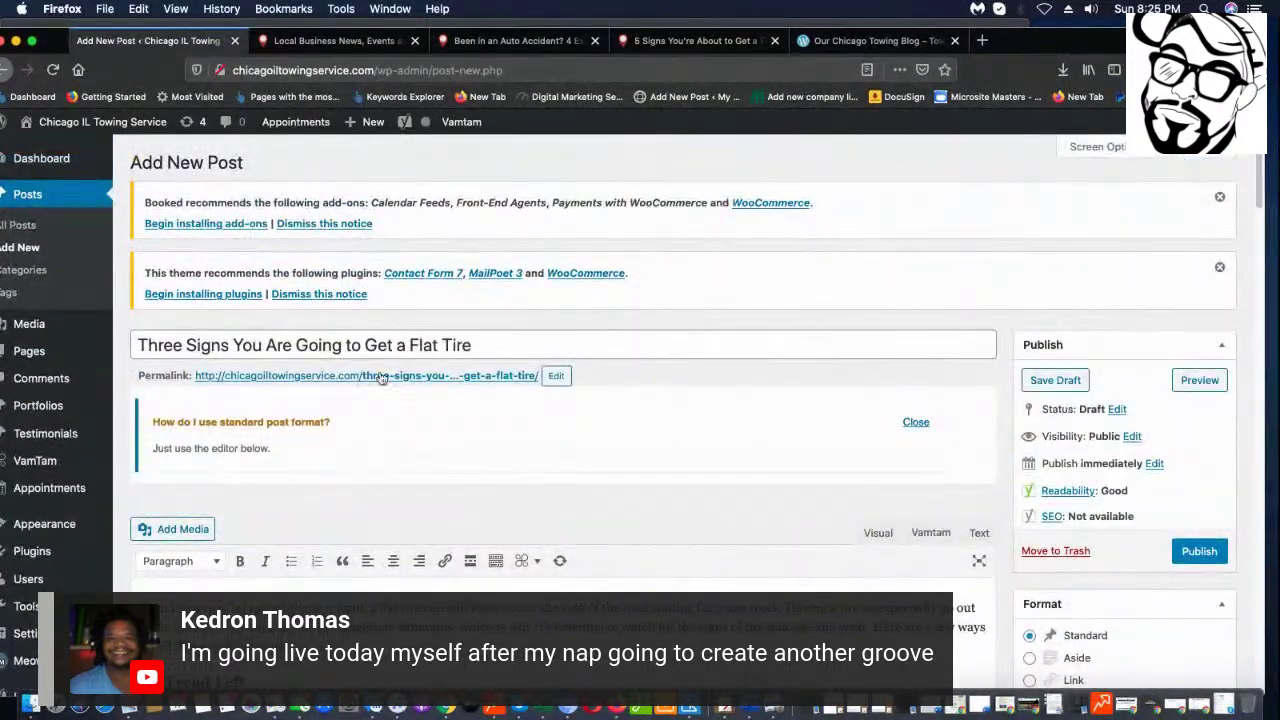
pyautogui.scroll(-2, 635, 483)
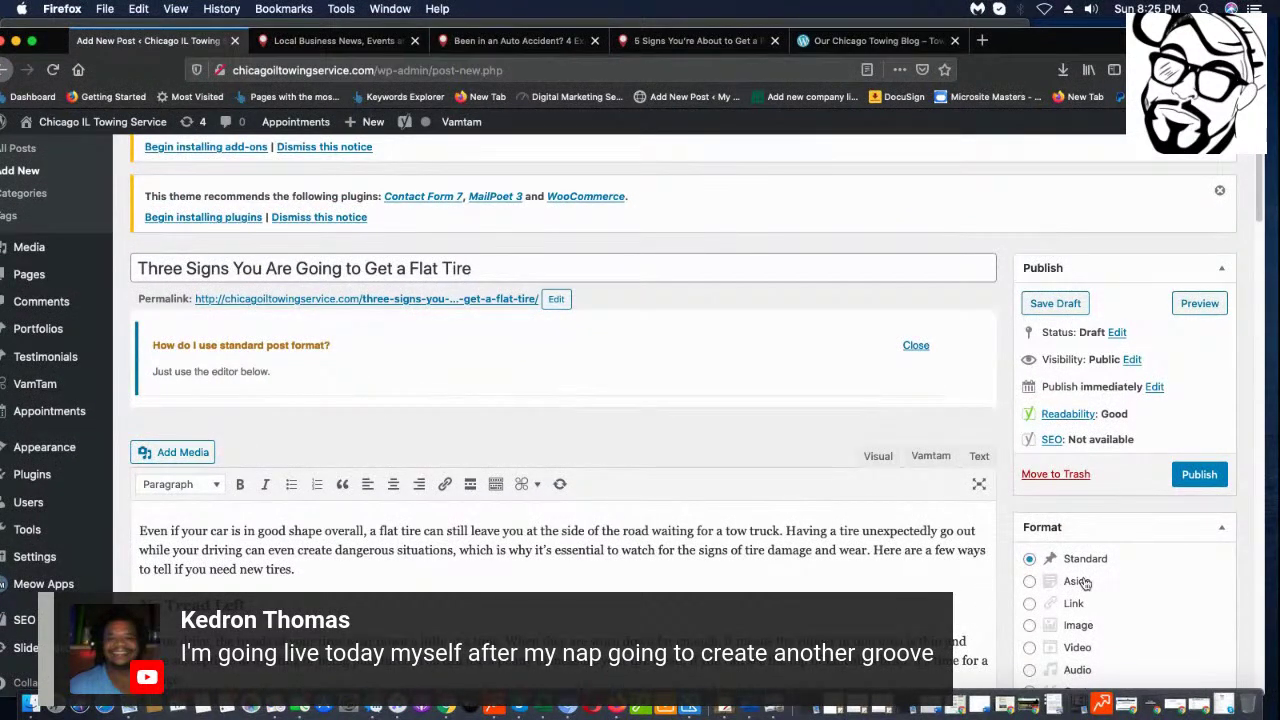
pyautogui.scroll(-3, 992, 430)
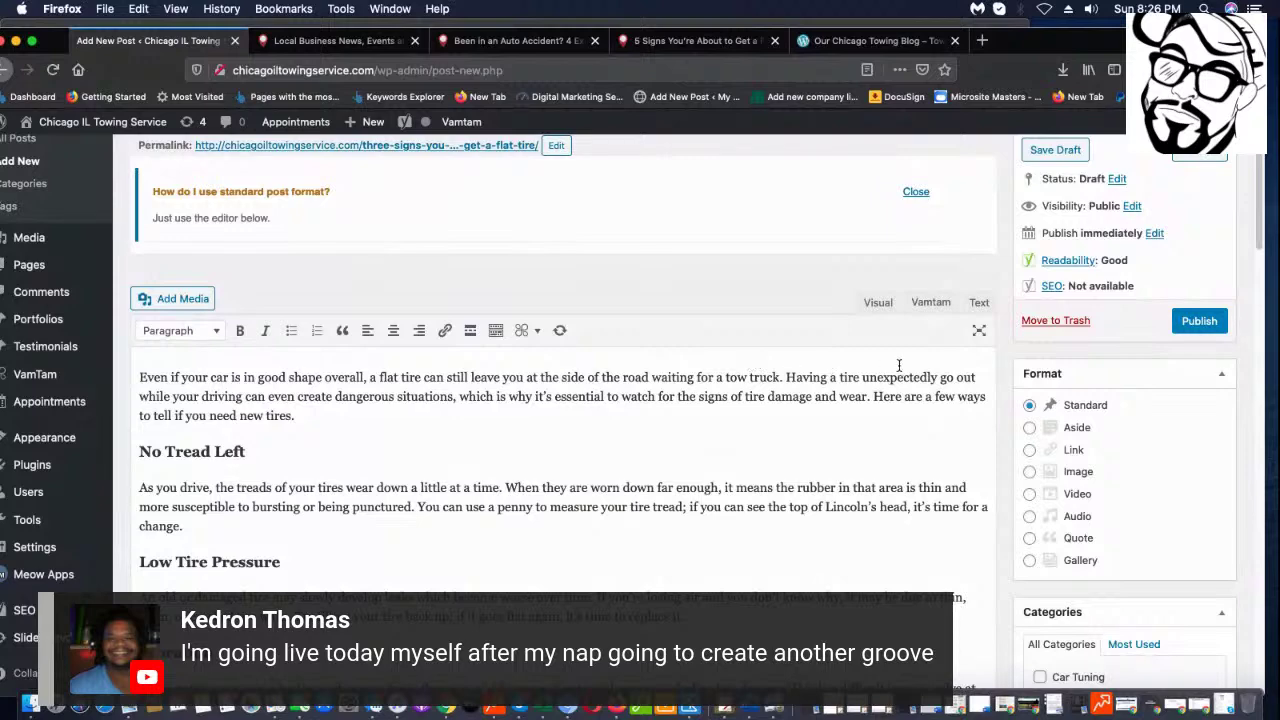
pyautogui.click(725, 378)
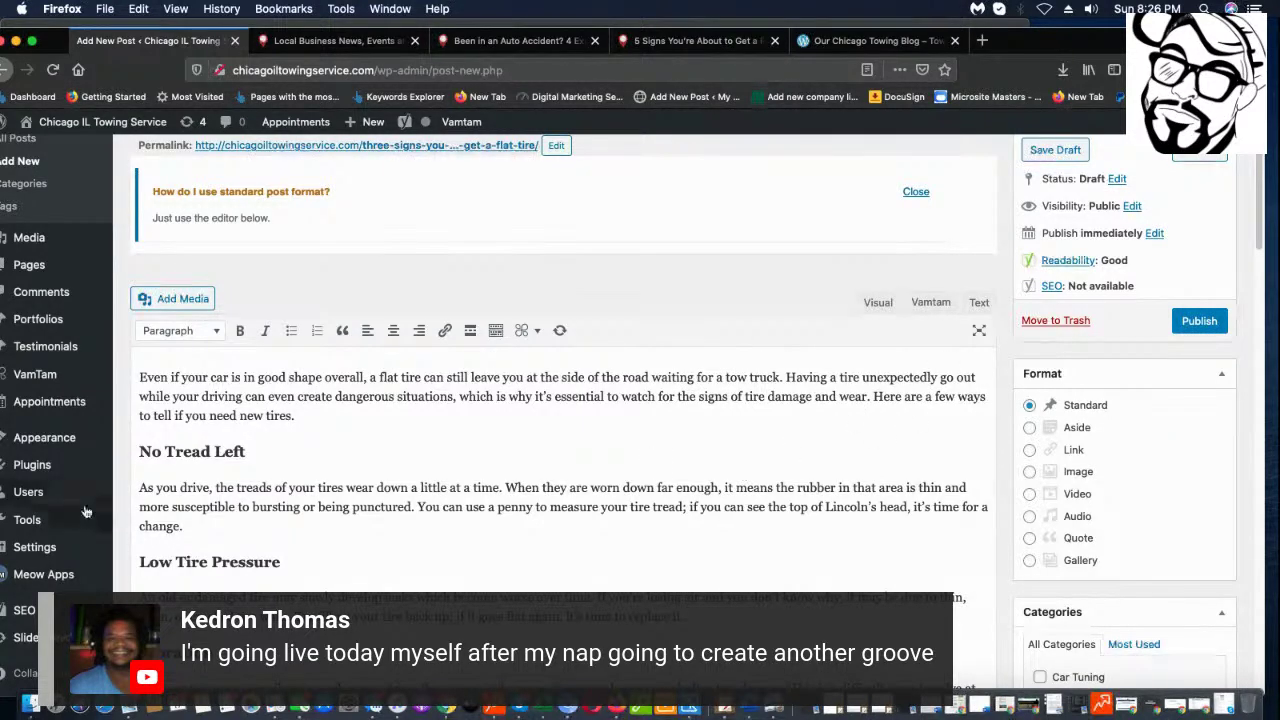
# - Change 'your driving' to 'you are driving' in the intro paragraph
pyautogui.click(200, 398)
pyautogui.press('BackSpace')
pyautogui.write('are')
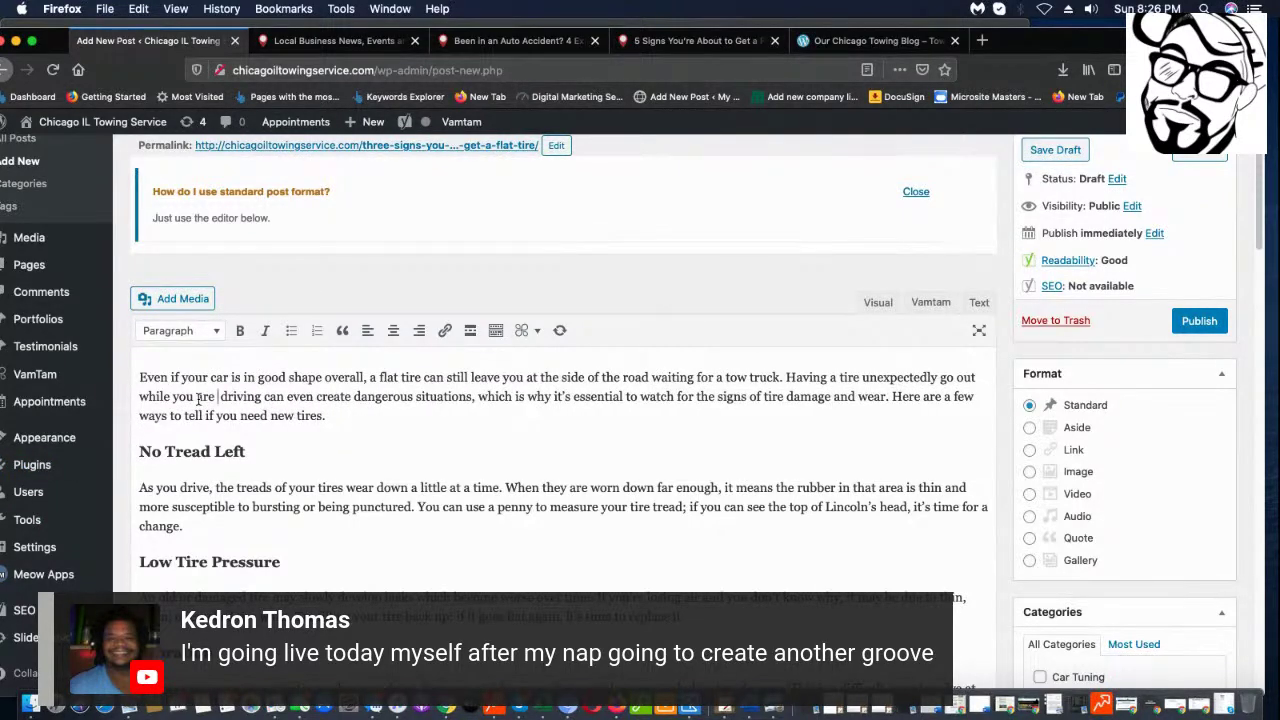
pyautogui.press('Delete')
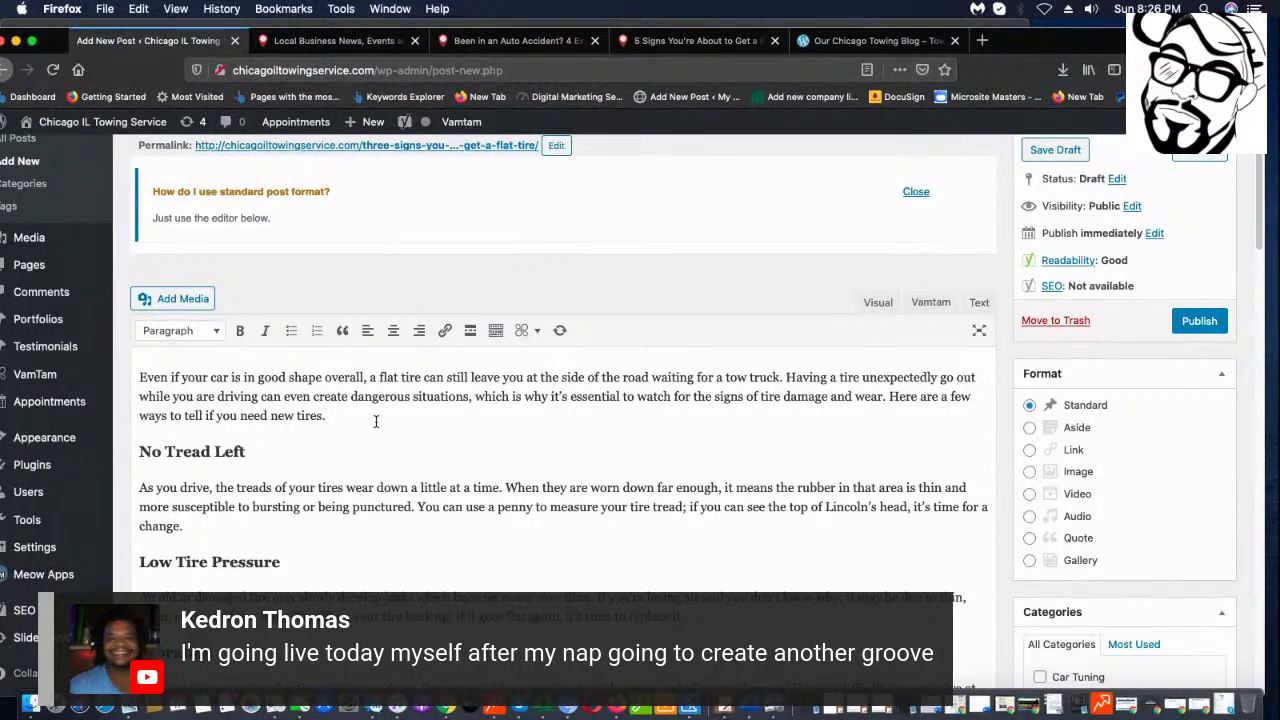
# - End the intro with a flat-tire repair call to action naming a 'Chicago, IL towing service', and select that phrase
pyautogui.write('If youy')
pyautogui.write(' e')
pyautogui.press('BackSpace')
pyautogui.press('BackSpace')
pyautogui.write('ever in the need of a f')
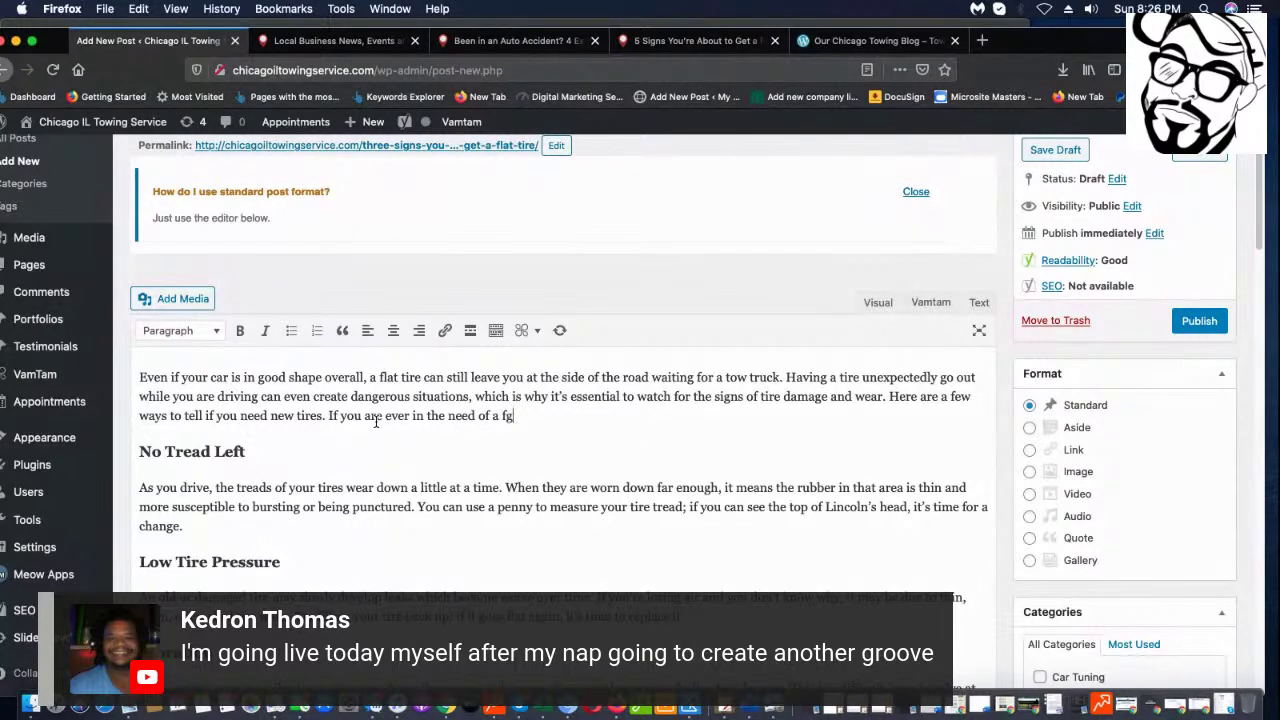
pyautogui.write('lat tire ')
pyautogui.write('rep')
pyautogui.write('air, ca')
pyautogui.write('ll')
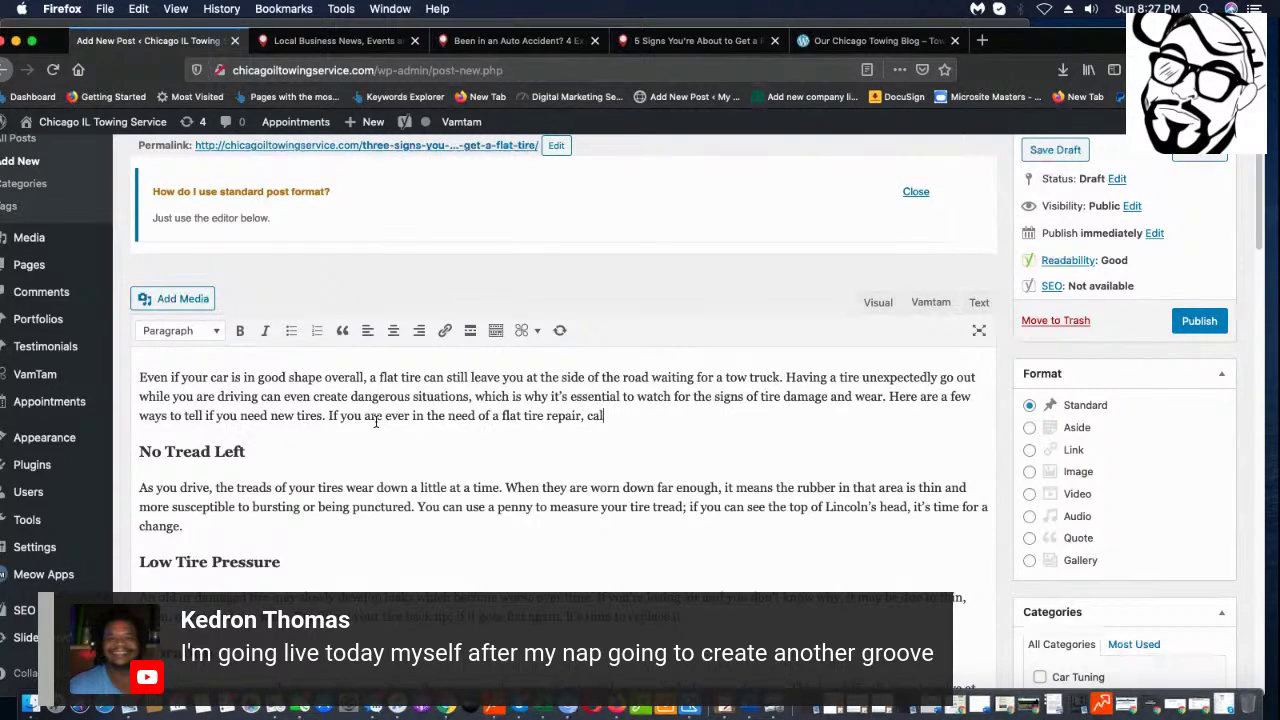
pyautogui.write(' a Chicago, IL towing service to')
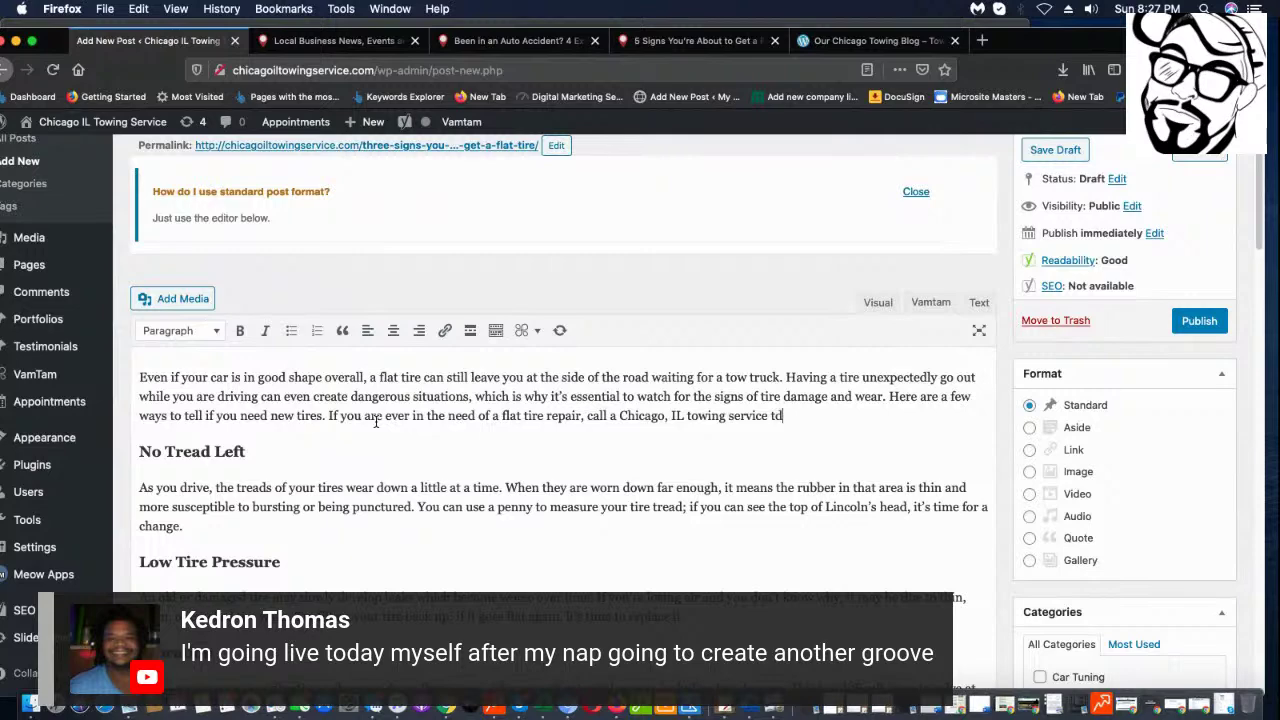
pyautogui.write('day!')
pyautogui.moveTo(618, 415); pyautogui.dragTo(768, 419)
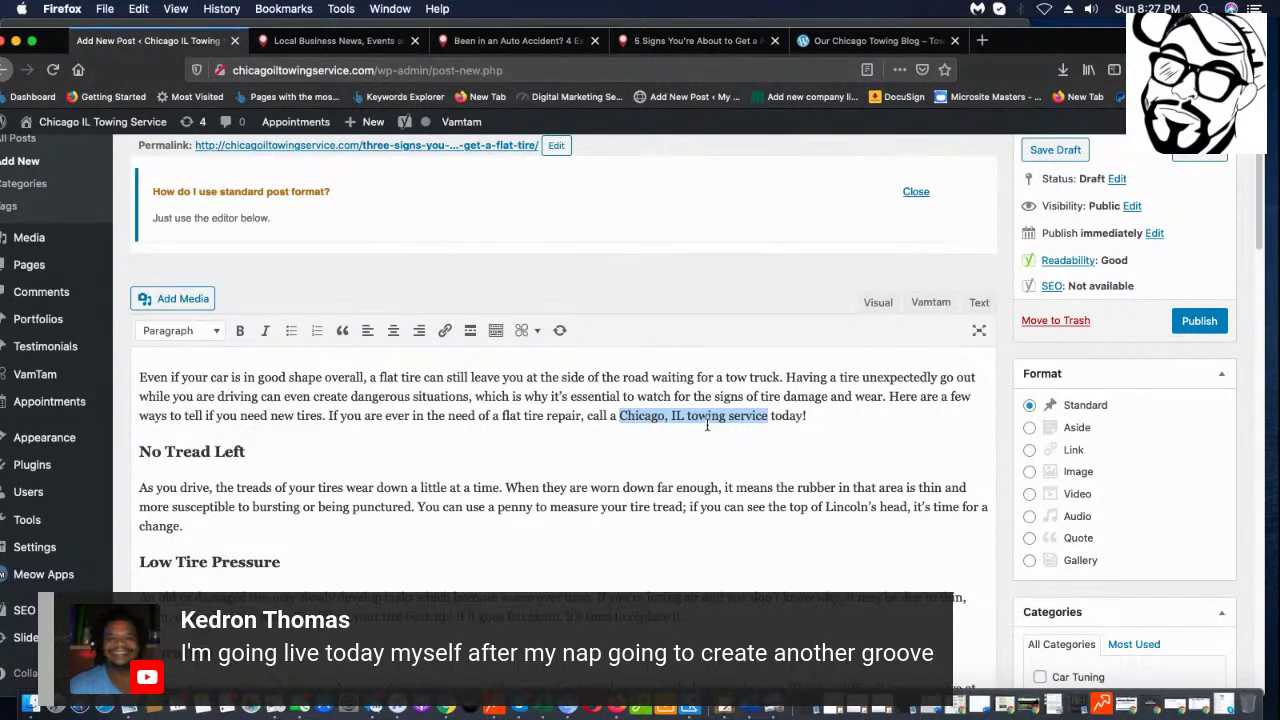
# - Turn the selected intro phrase 'Chicago, IL towing service' into a hyperlink
pyautogui.scroll(-1, 419, 322)
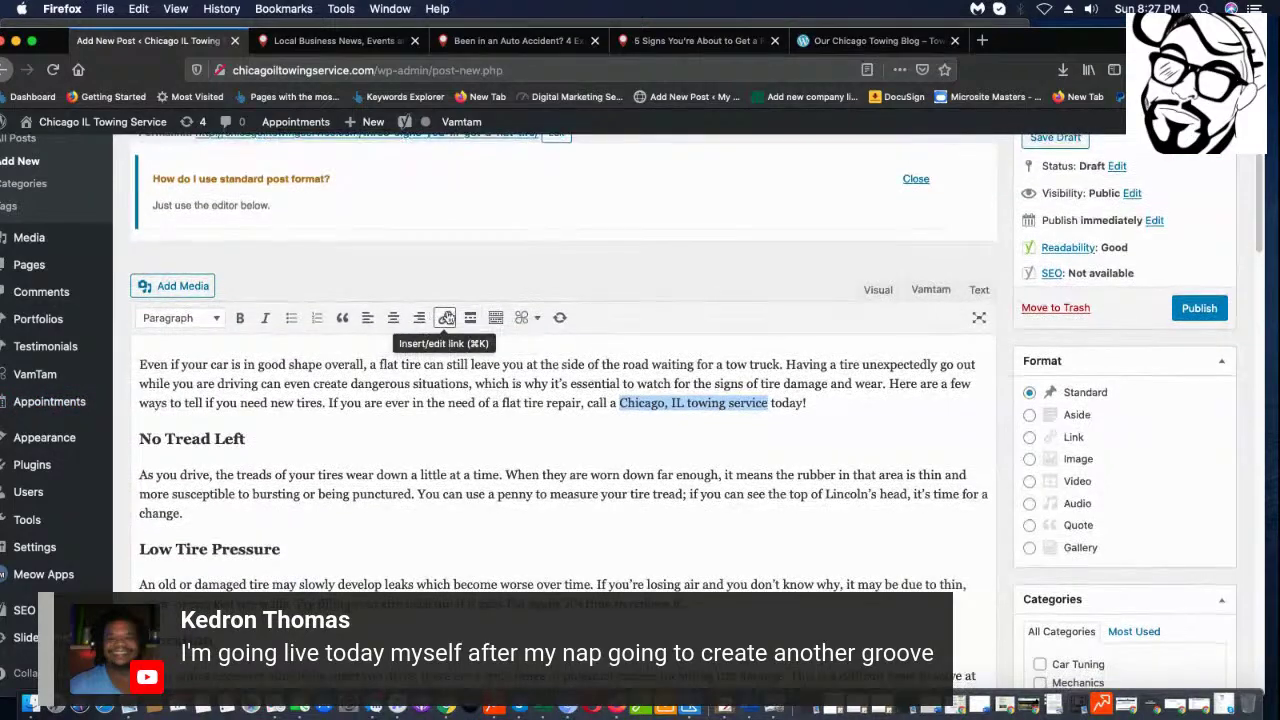
pyautogui.click(445, 319)
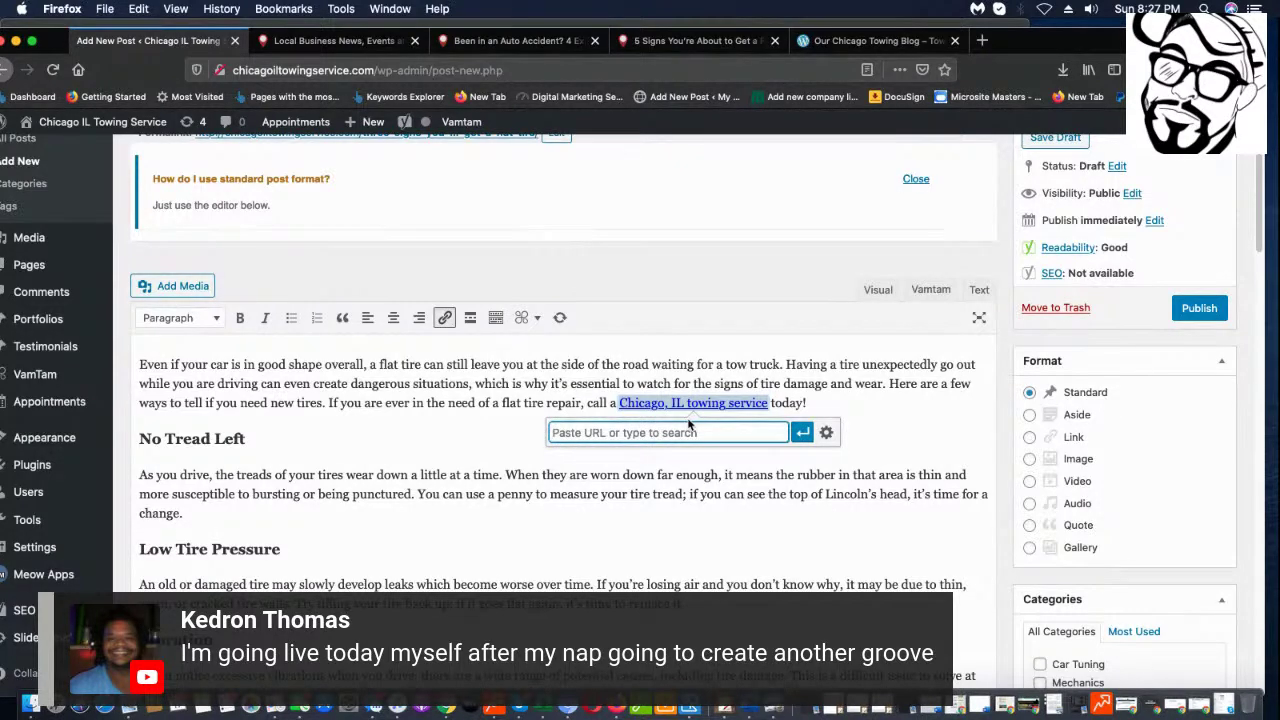
pyautogui.press('Escape')
pyautogui.click(625, 436)
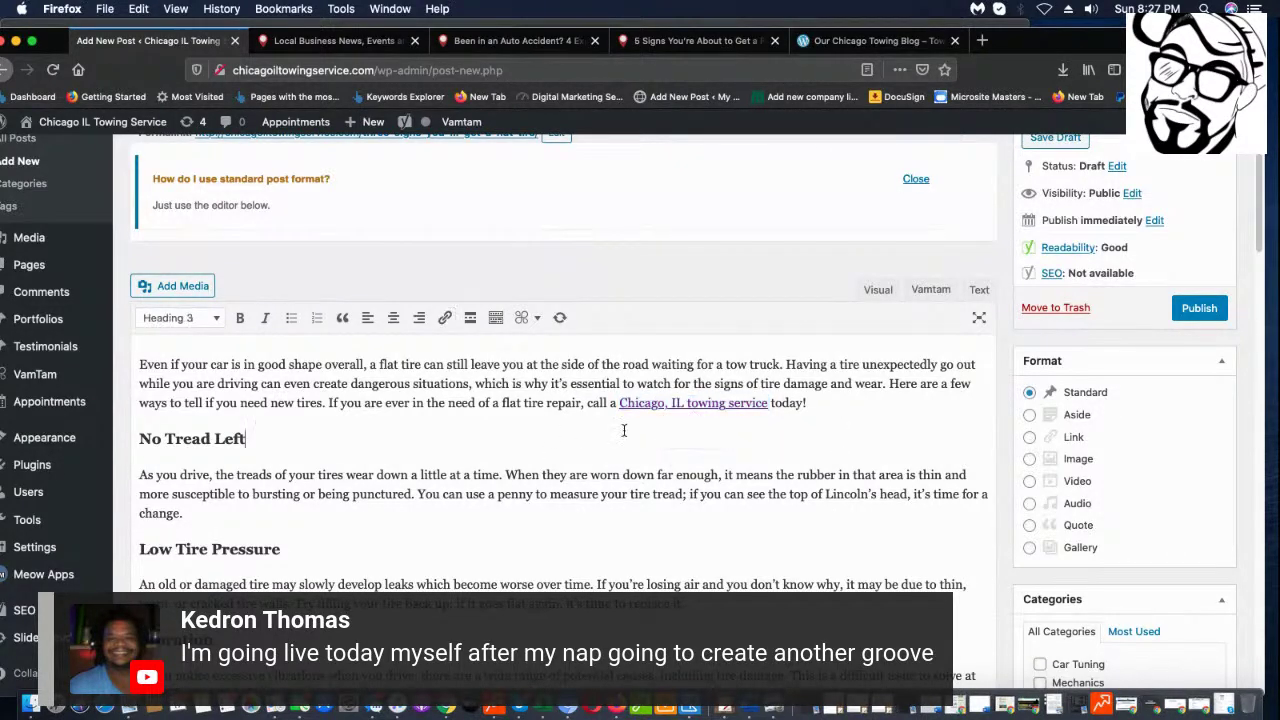
pyautogui.scroll(-5, 579, 449)
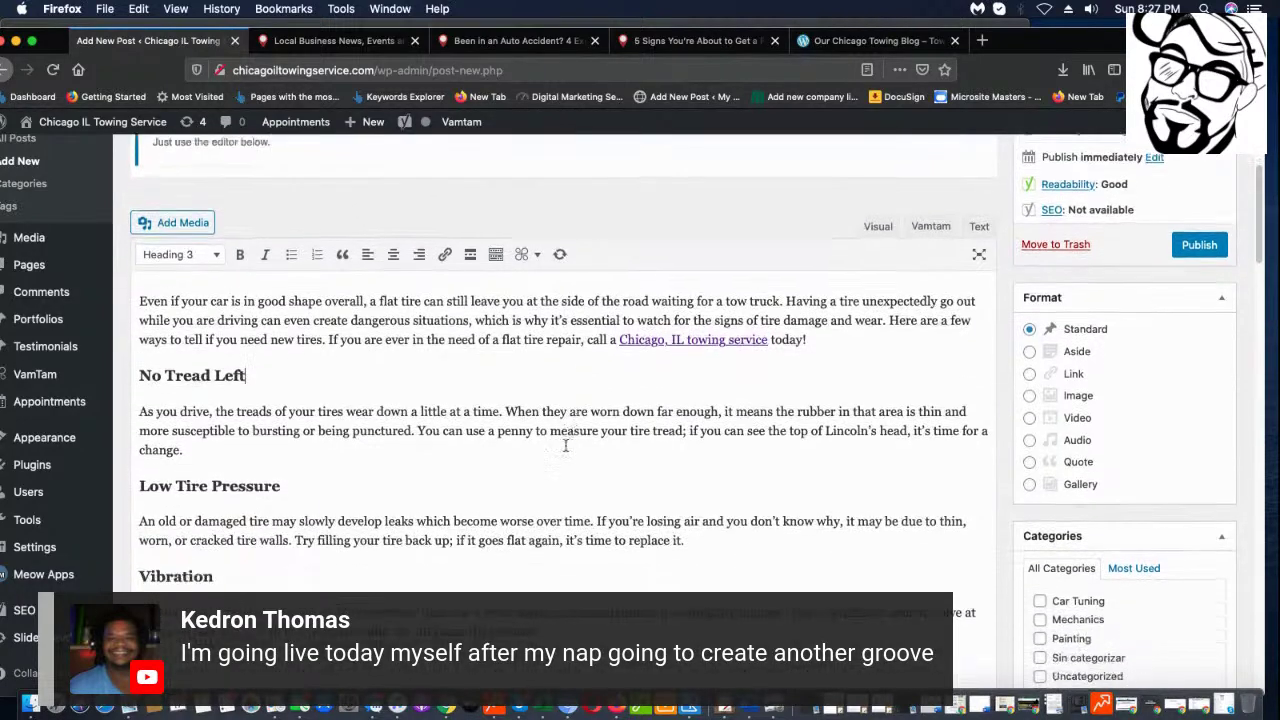
# - Add an 'If Your Tire is Flat' line after the Vibration section and begin the paragraph 'If you h…'
pyautogui.scroll(-1, 198, 240)
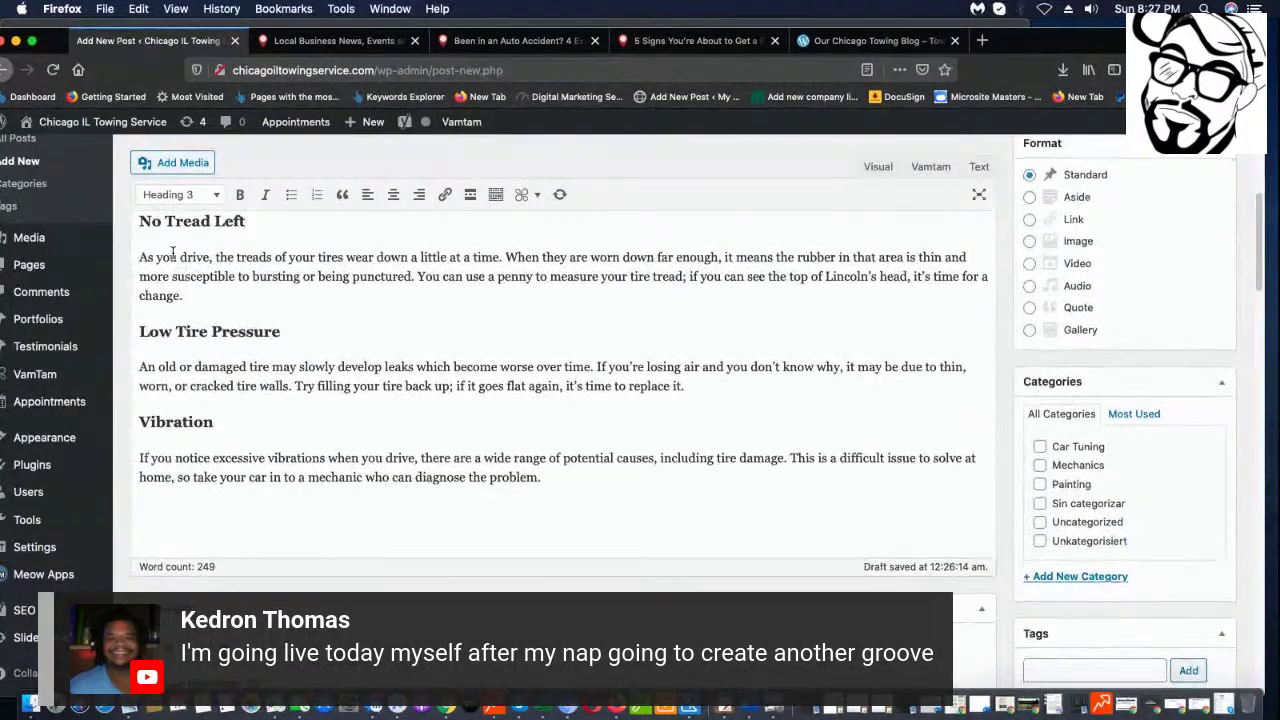
pyautogui.click(589, 510)
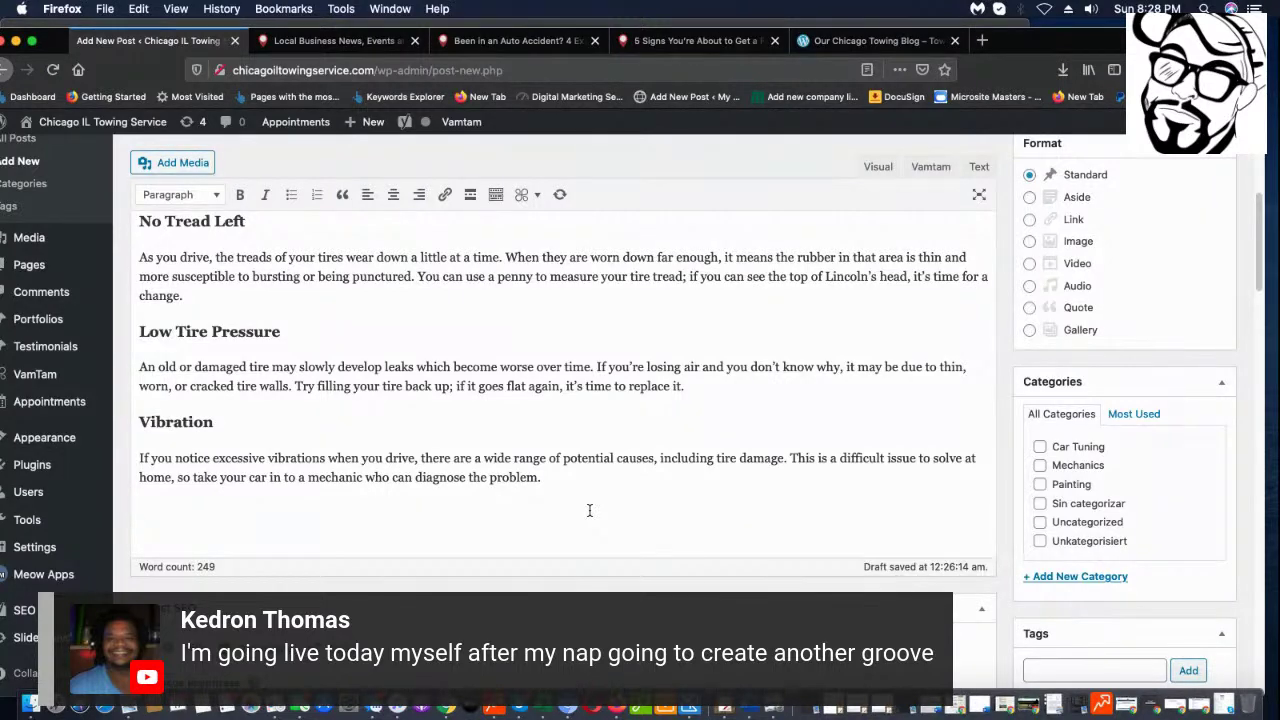
pyautogui.write('f Your Tire is Flat')
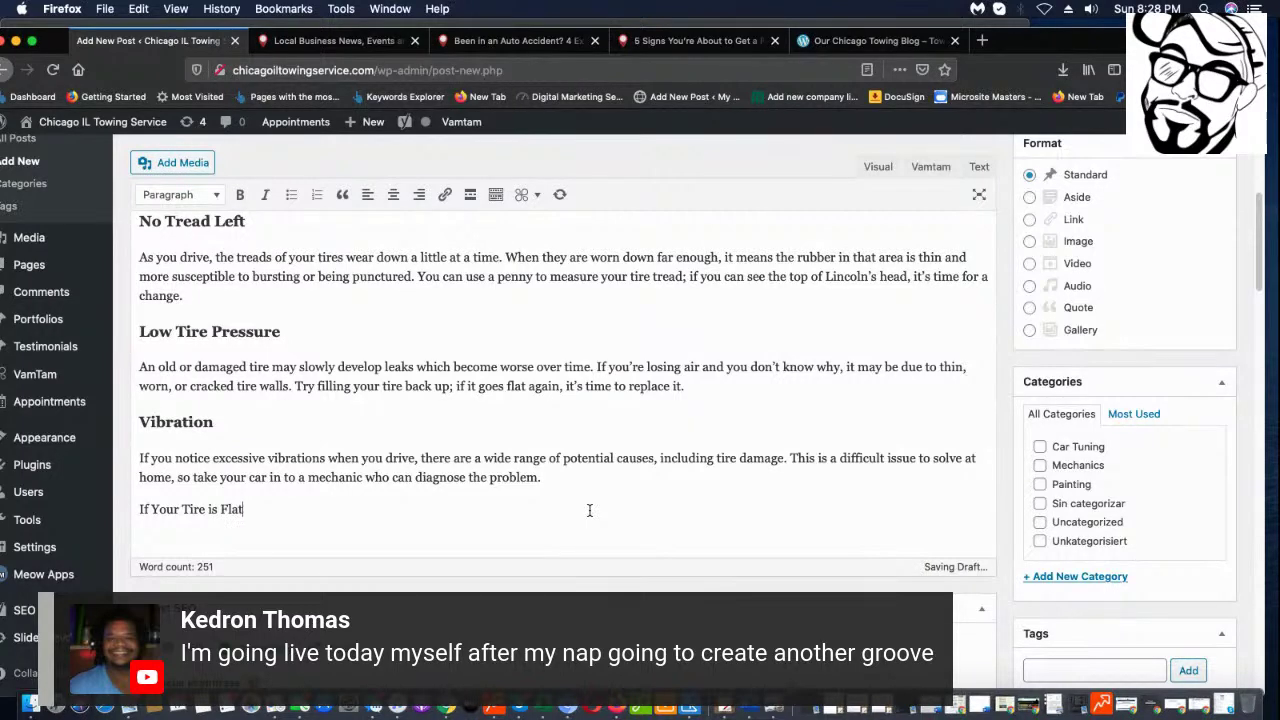
pyautogui.press('Return')
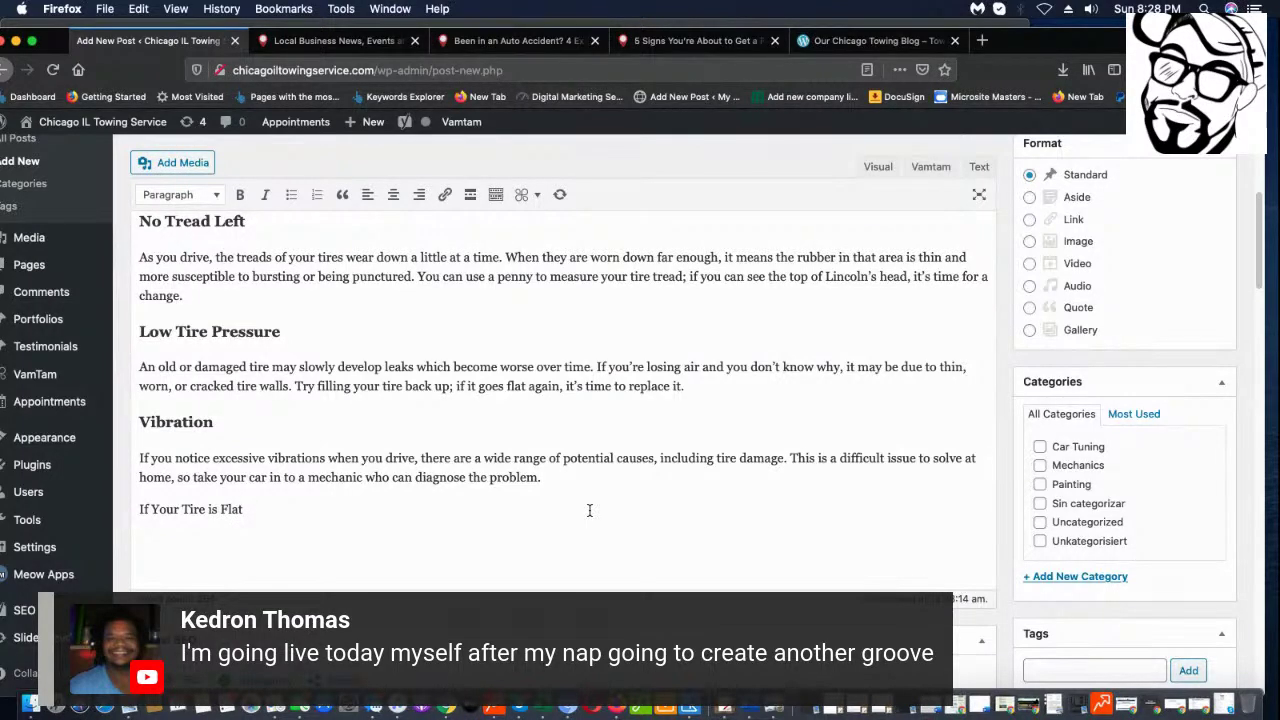
pyautogui.write('If you hyave ')
pyautogui.write('n')
pyautogui.press('BackSpace')
pyautogui.press('BackSpace')
pyautogui.press('BackSpace')
pyautogui.press('BackSpace')
pyautogui.press('BackSpace')
pyautogui.press('BackSpace')
# - Finish the paragraph urging readers to call Chicago IL Towing Service, promising arrival in a jiffy, with the company phone number
pyautogui.write('ave happened to ')
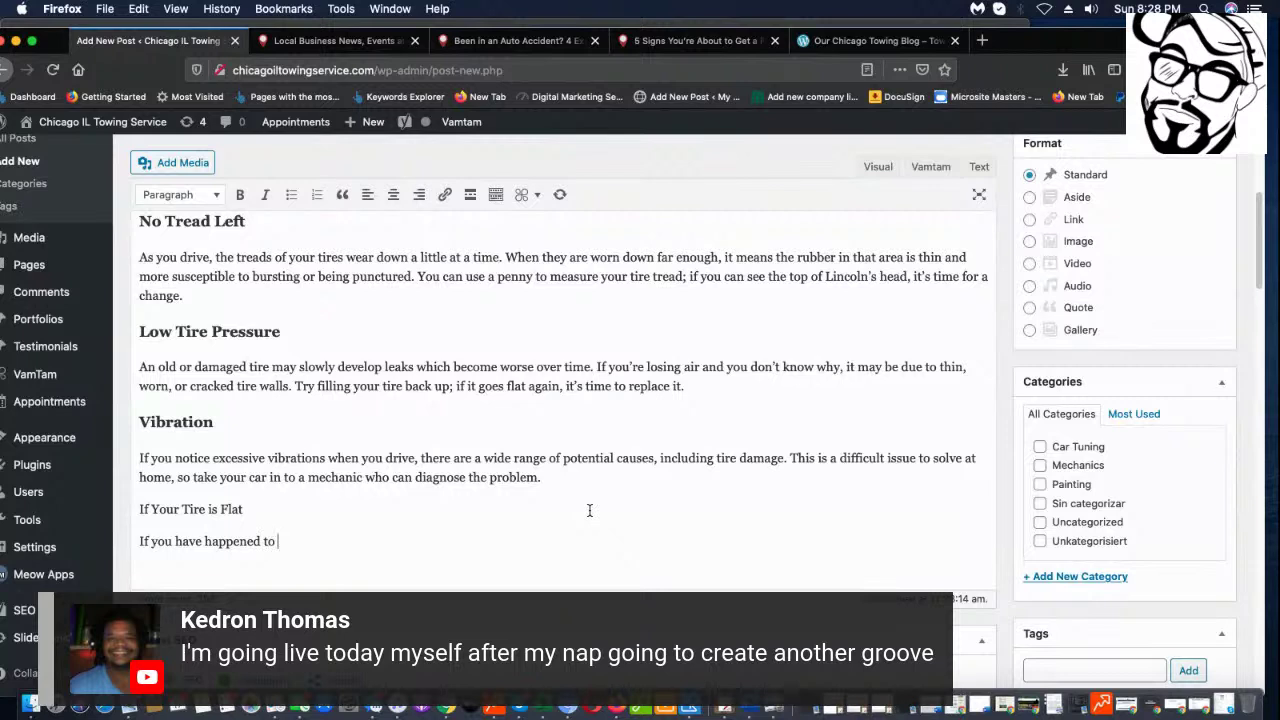
pyautogui.write('neglect')
pyautogui.write('your tires, an')
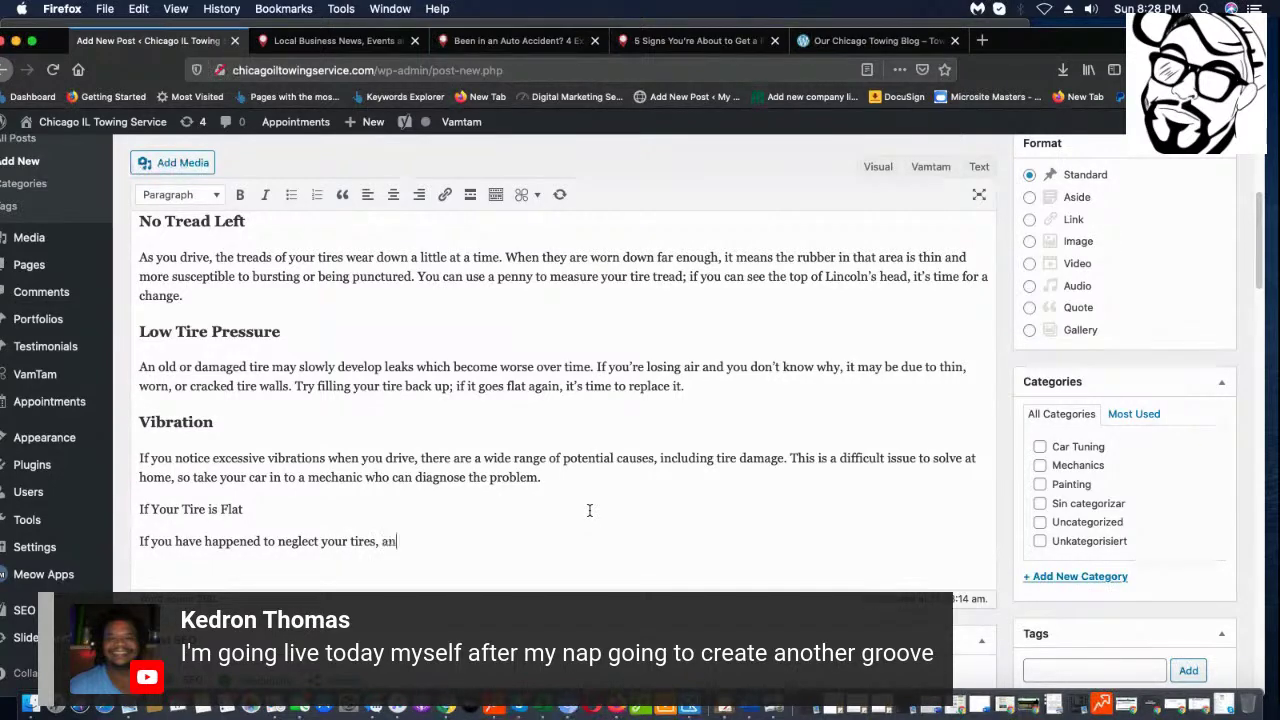
pyautogui.write('d need an immediate flat tirem')
pyautogui.press('BackSpace')
pyautogui.write('chac')
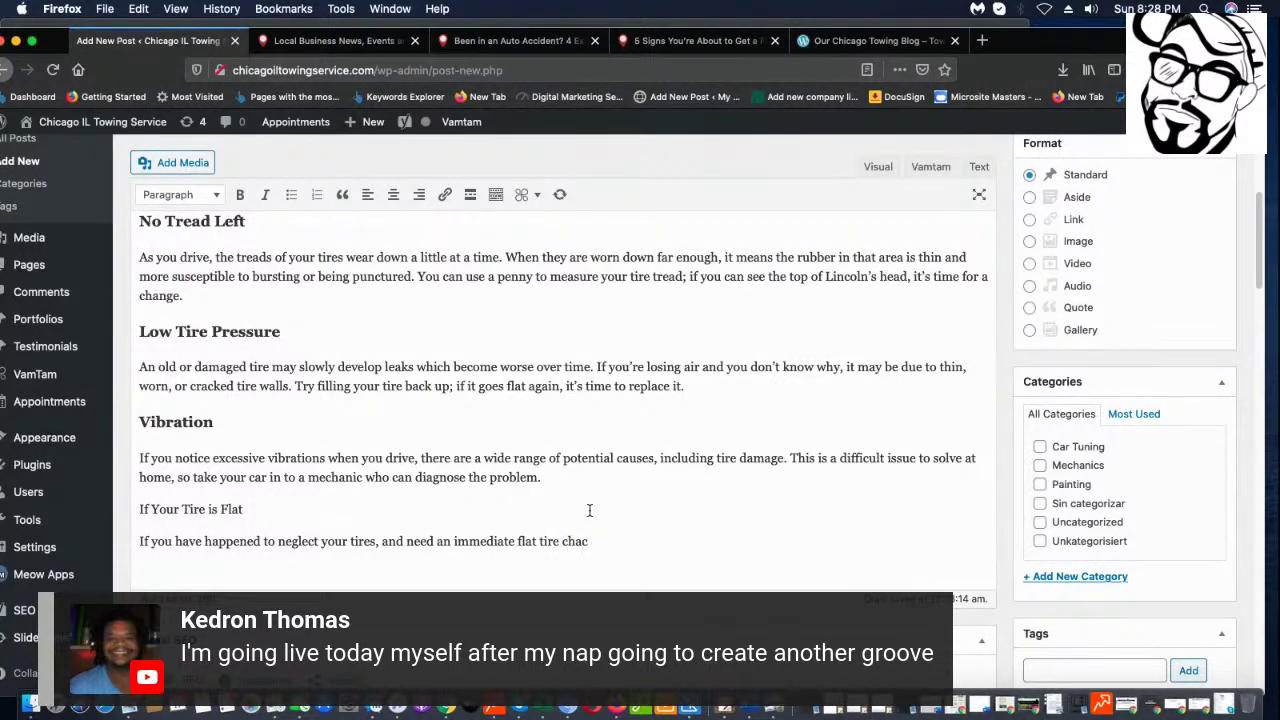
pyautogui.press('BackSpace')
pyautogui.write('nge, call us at Chicago IL Towing')
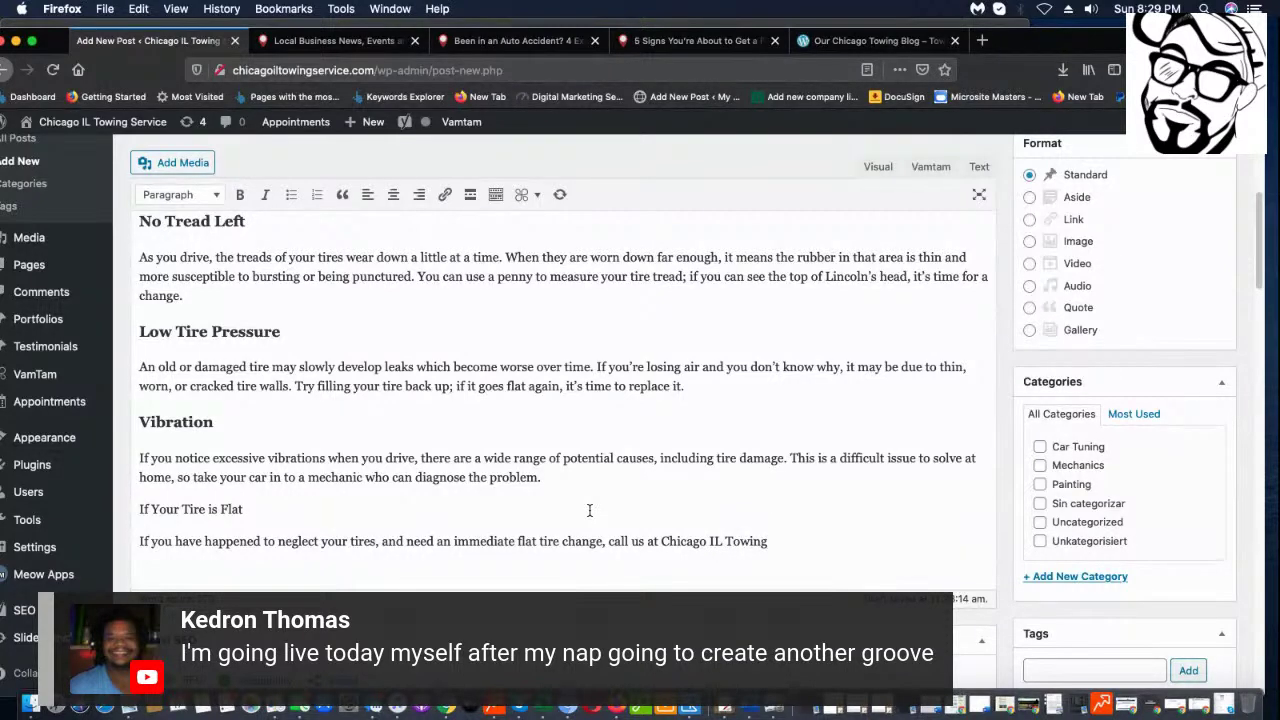
pyautogui.write(' Service. We will be there in a ')
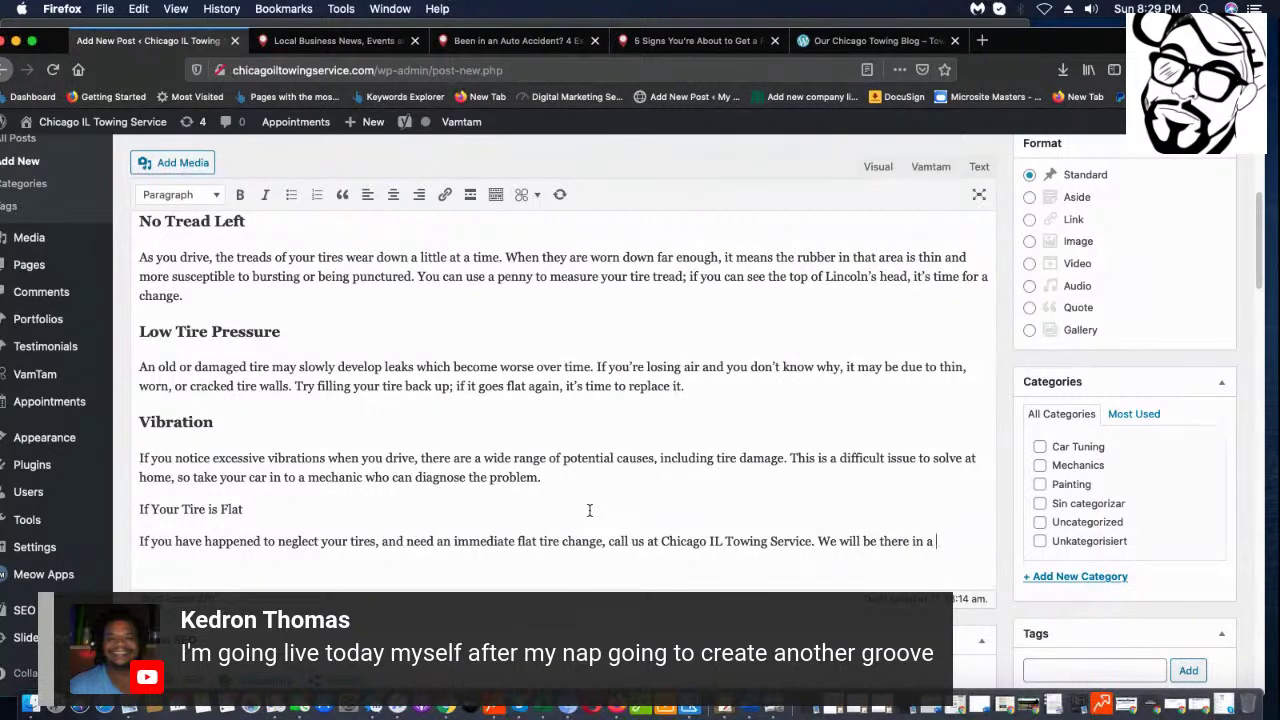
pyautogui.write('hjjk')
pyautogui.write('ff')
pyautogui.write('ff')
pyautogui.write('Y')
pyautogui.press('BackSpace')
pyautogui.write('y! We ca')
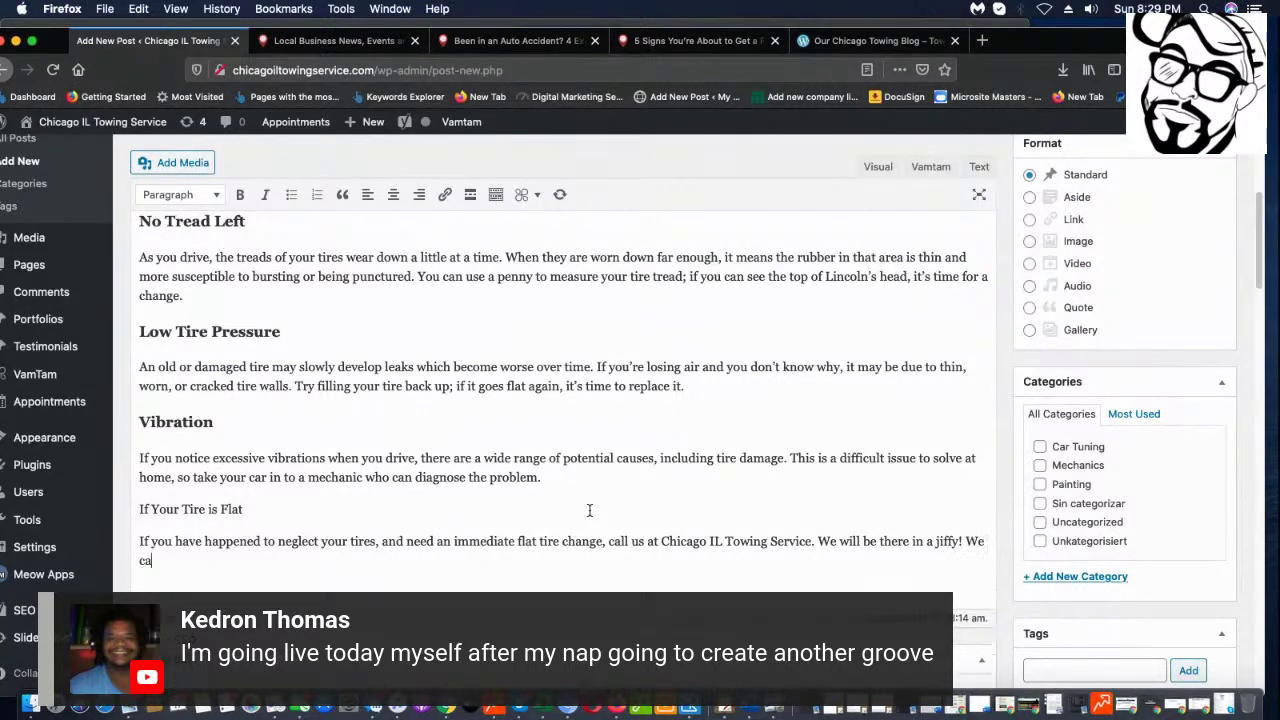
pyautogui.write('n bv')
pyautogui.write(' reacgh')
pyautogui.press('BackSpace')
pyautogui.write('hed at 123-456-')
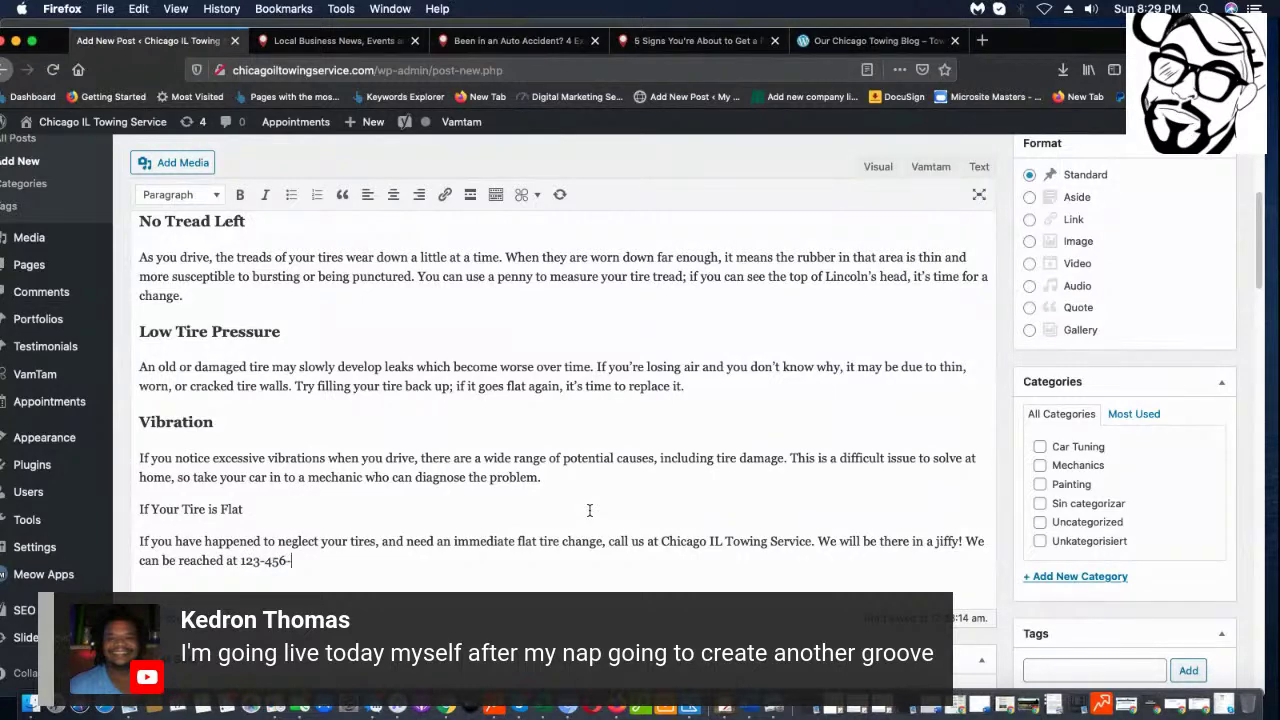
pyautogui.write('7890/')
pyautogui.scroll(1, 723, 520)
# - Link 'Chicago IL Towing Service' in the new paragraph to the URL '/'
pyautogui.moveTo(683, 556); pyautogui.dragTo(813, 554)
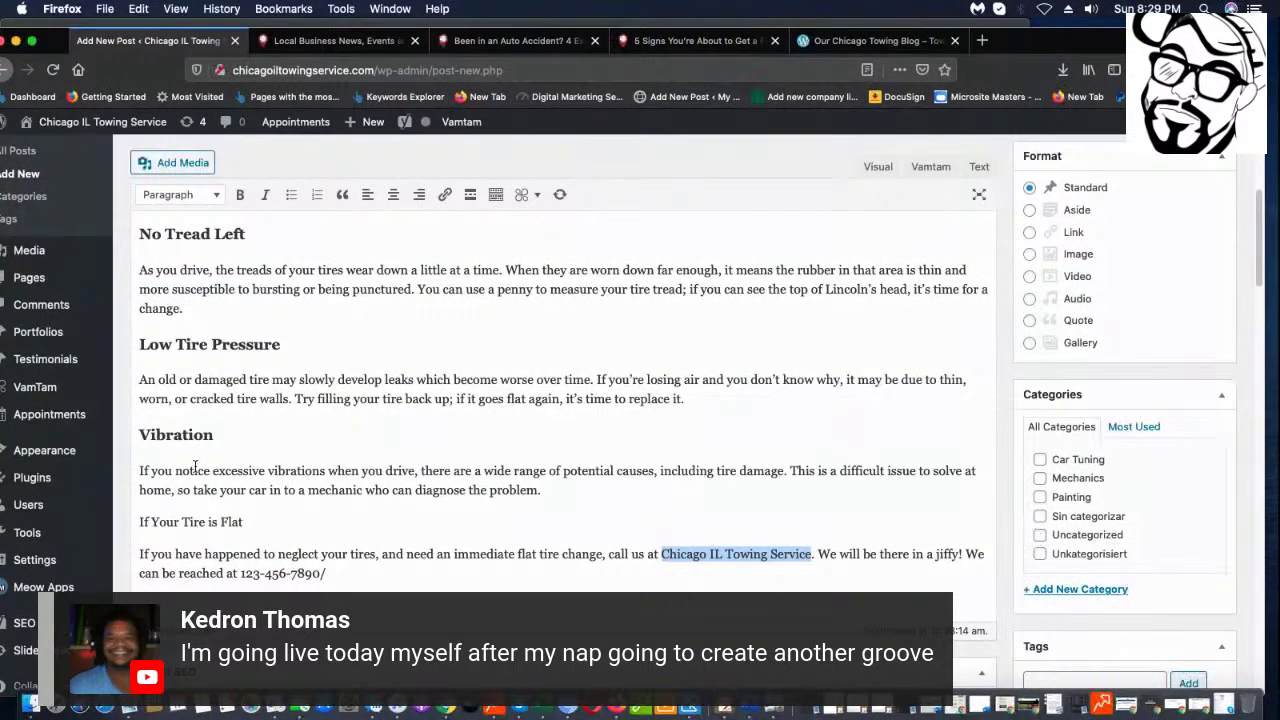
pyautogui.click(445, 194)
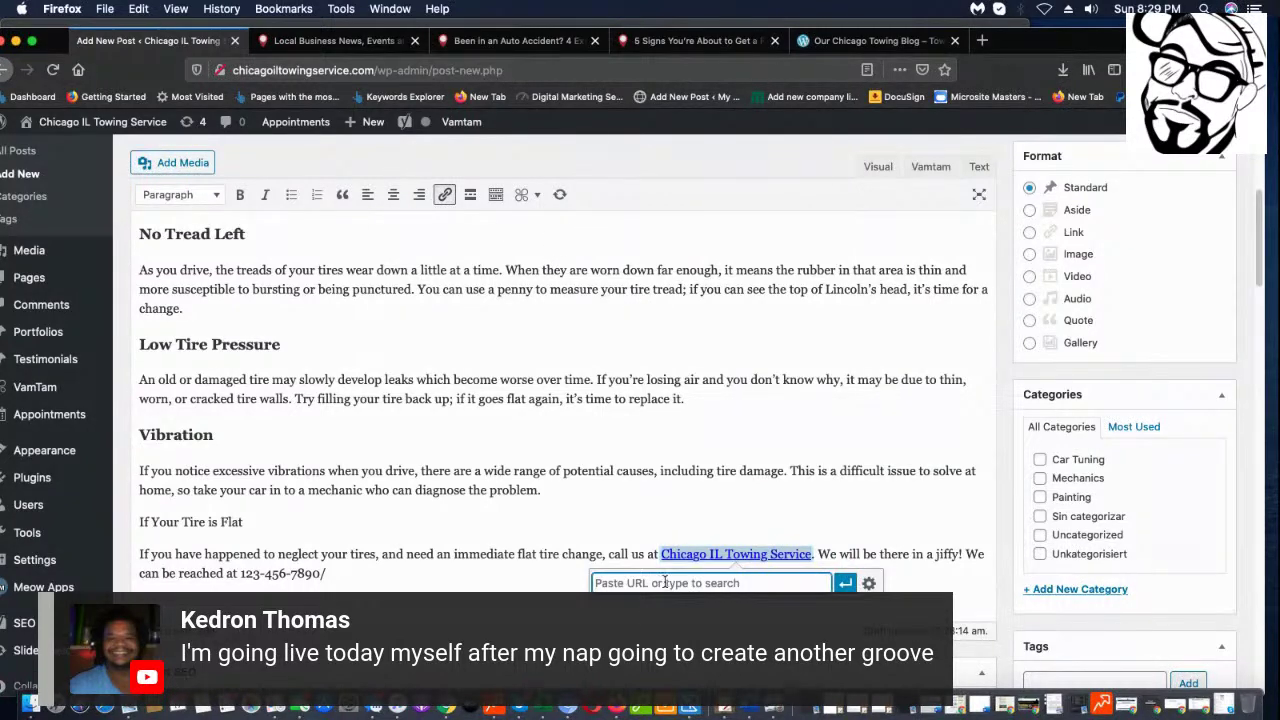
pyautogui.write('/')
pyautogui.press('Return')
# - Place the cursor at the start of the Low Tire Pressure heading
pyautogui.scroll(5, 322, 467)
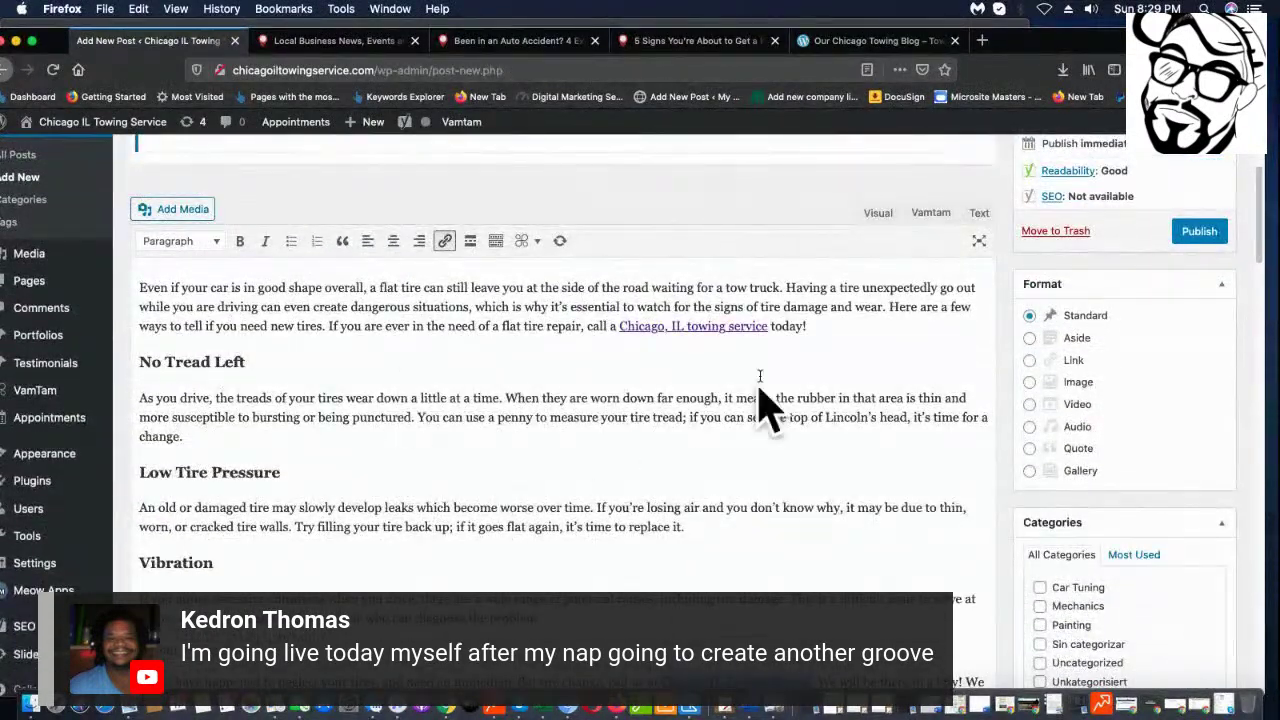
pyautogui.moveTo(128, 477)
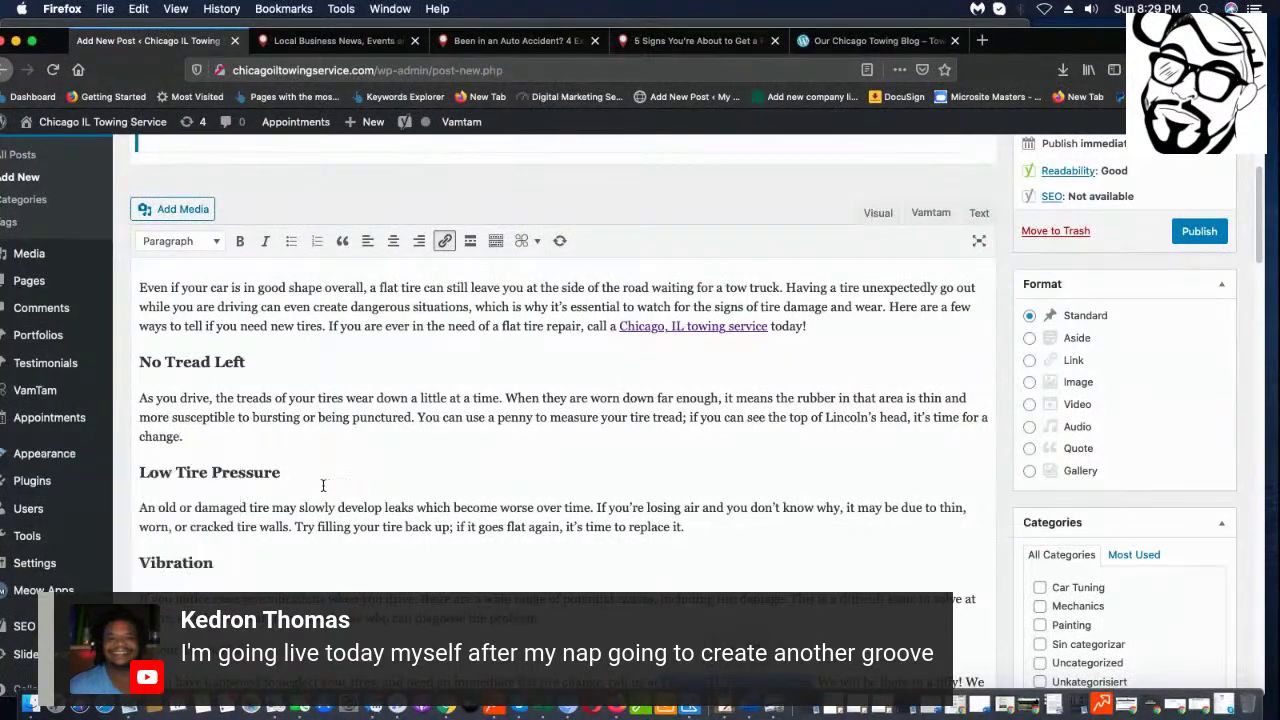
pyautogui.click(140, 472)
# - Insert 'Have a Flat Tire?' and a 'Call Chicago IL Towing Service at' phone line above Low Tire Pressure
pyautogui.press('Return')
pyautogui.press('Return')
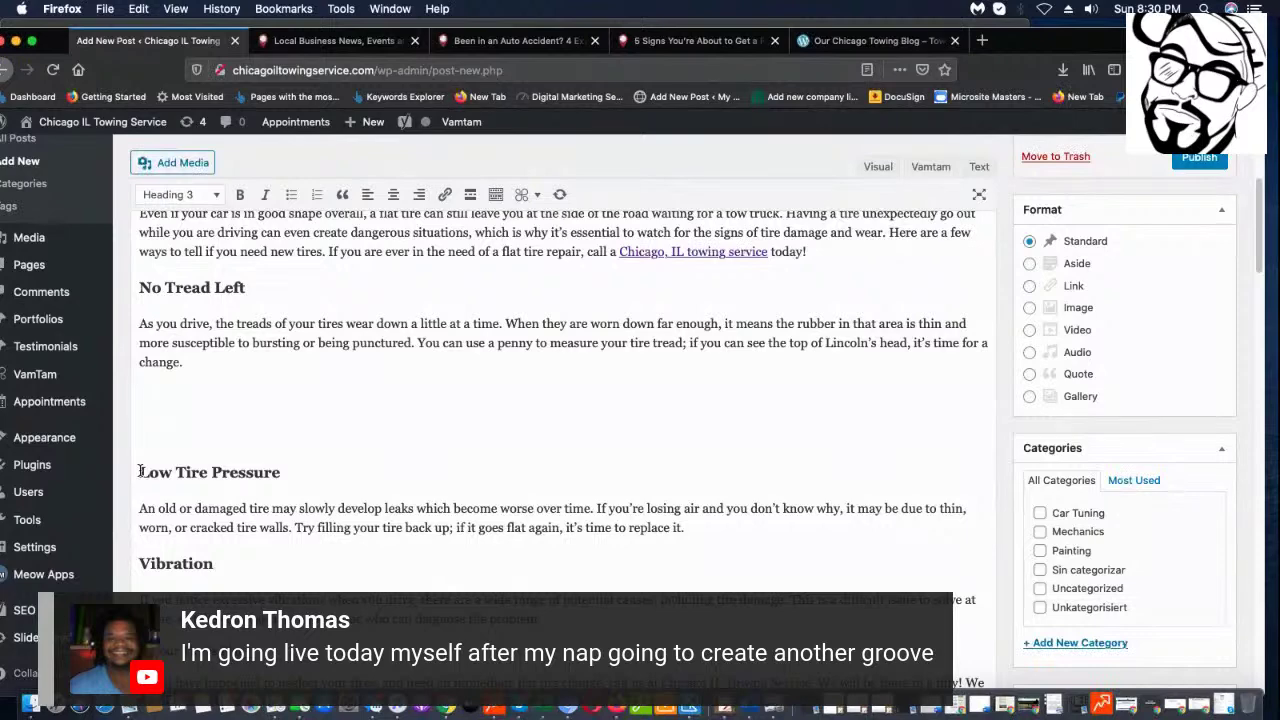
pyautogui.write('Have a Flat')
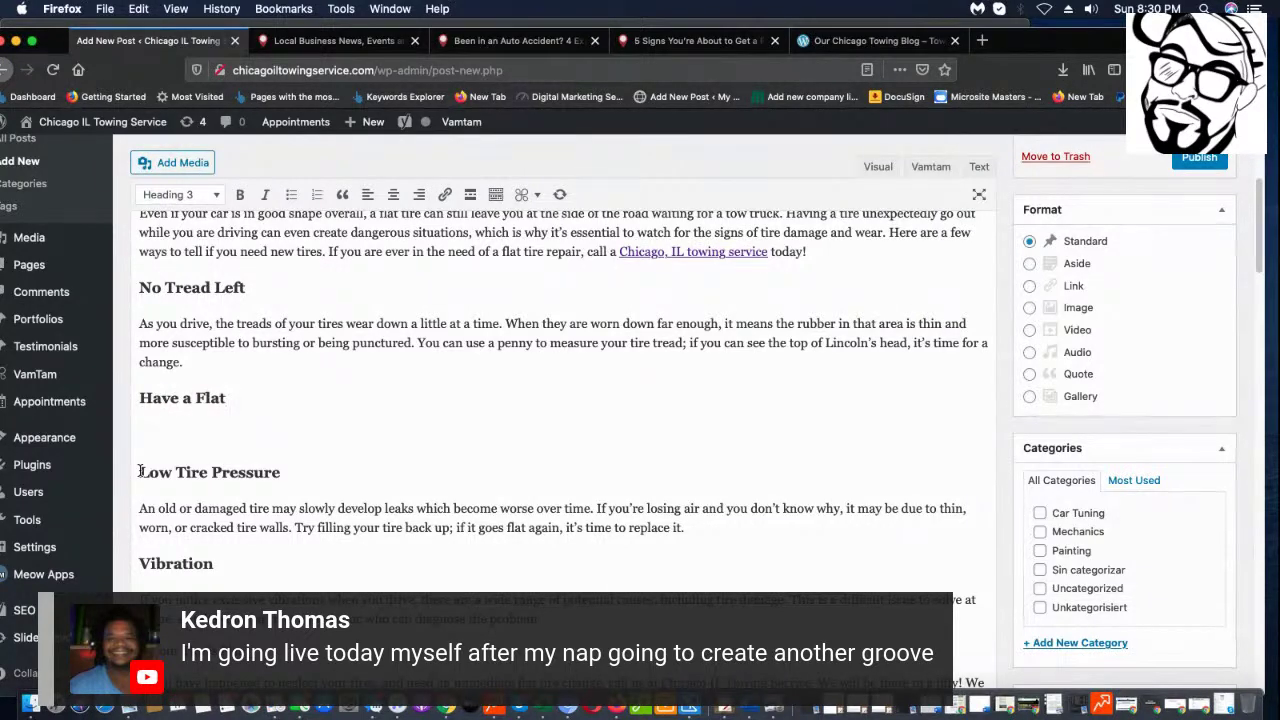
pyautogui.write(' Tire?')
pyautogui.press('Return')
pyautogui.write('Call ')
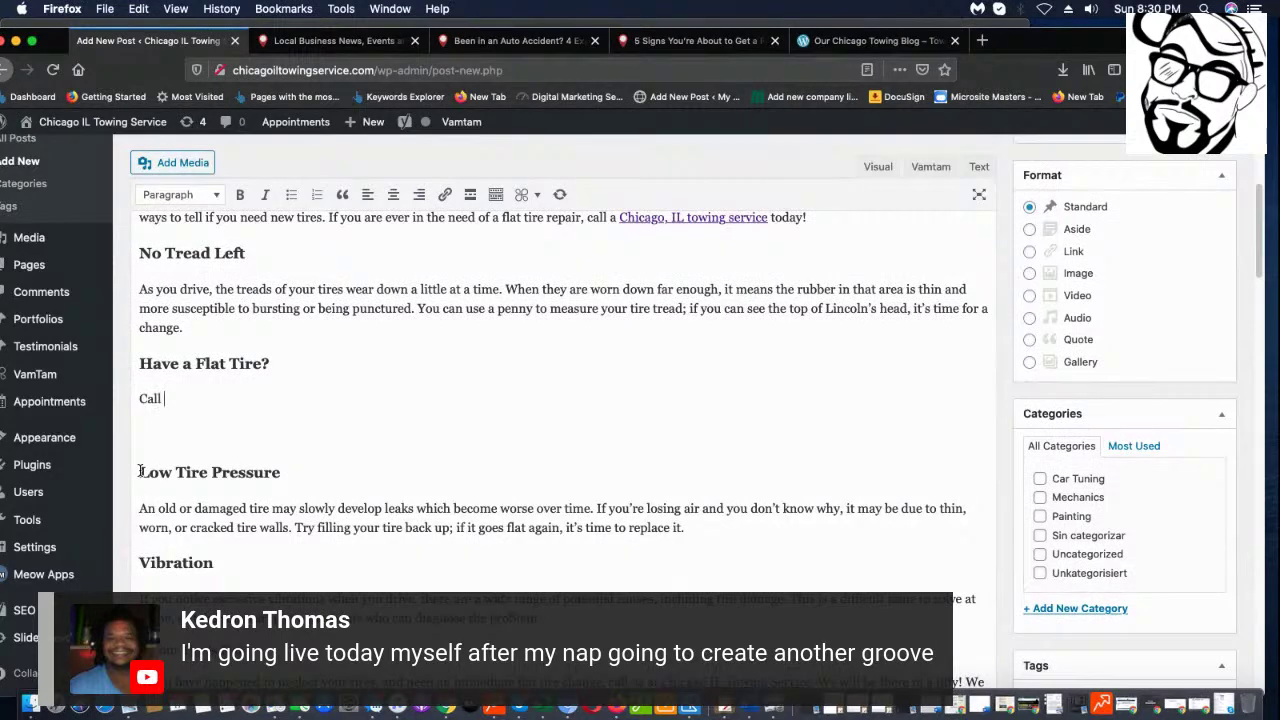
pyautogui.write('C')
pyautogui.write('hicago IL Towing S')
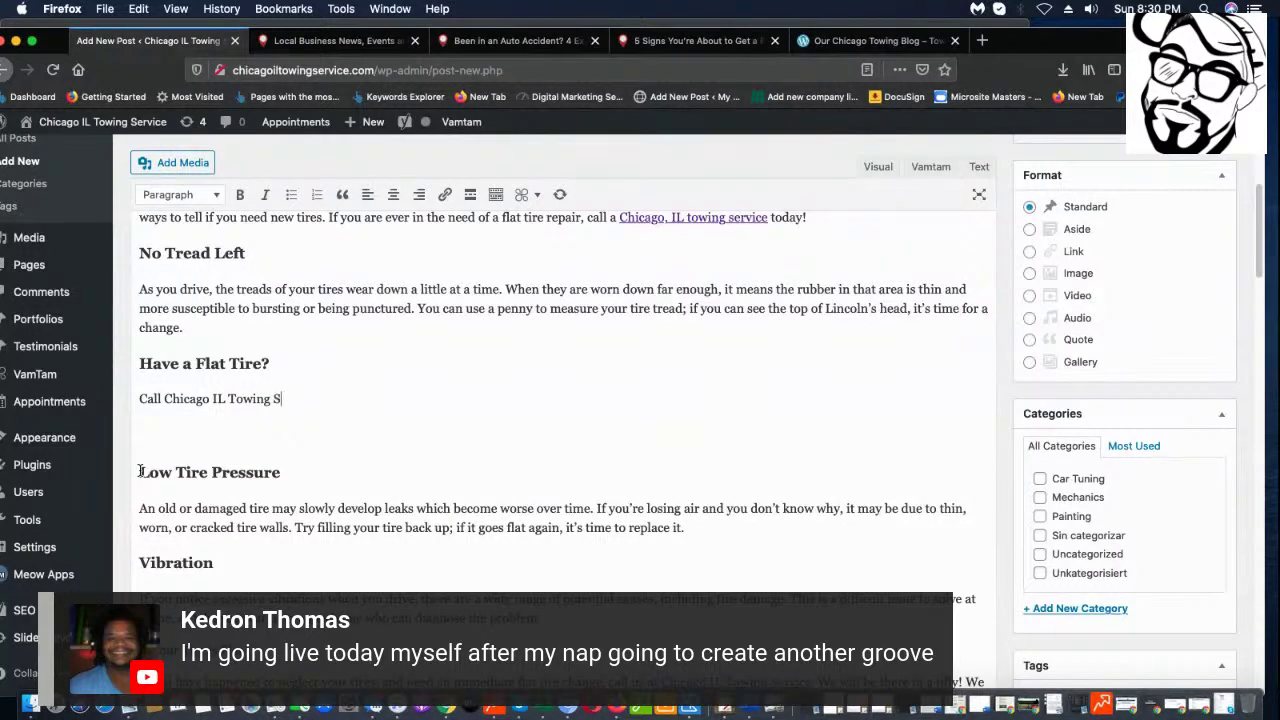
pyautogui.write('ervice at 123-456-7890')
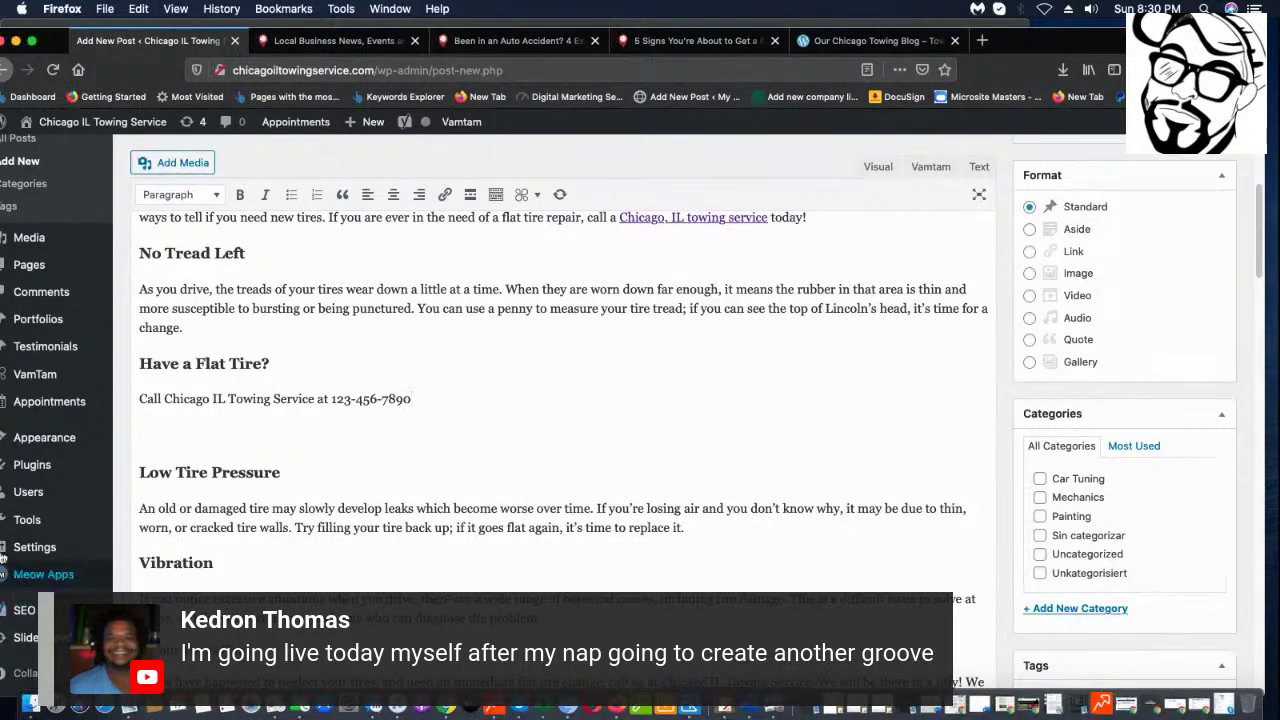
# - Format both new lines as centered Heading 2
pyautogui.moveTo(466, 400); pyautogui.dragTo(139, 362)
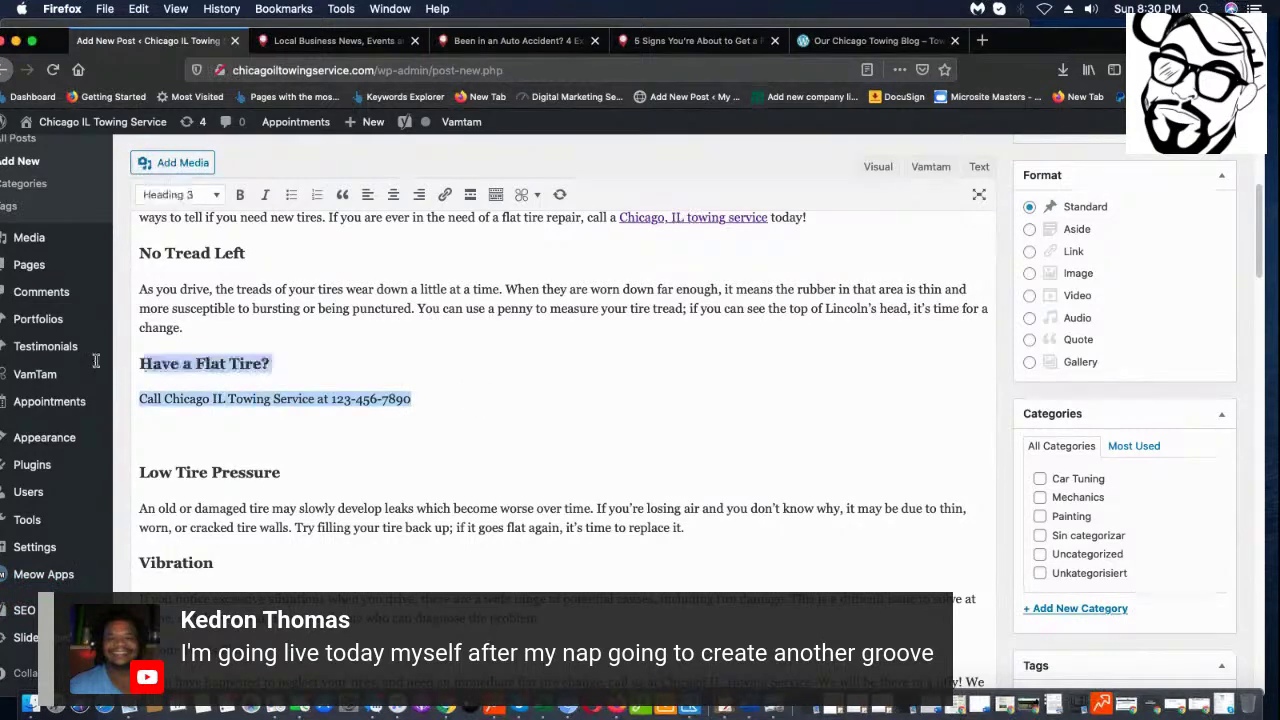
pyautogui.click(188, 199)
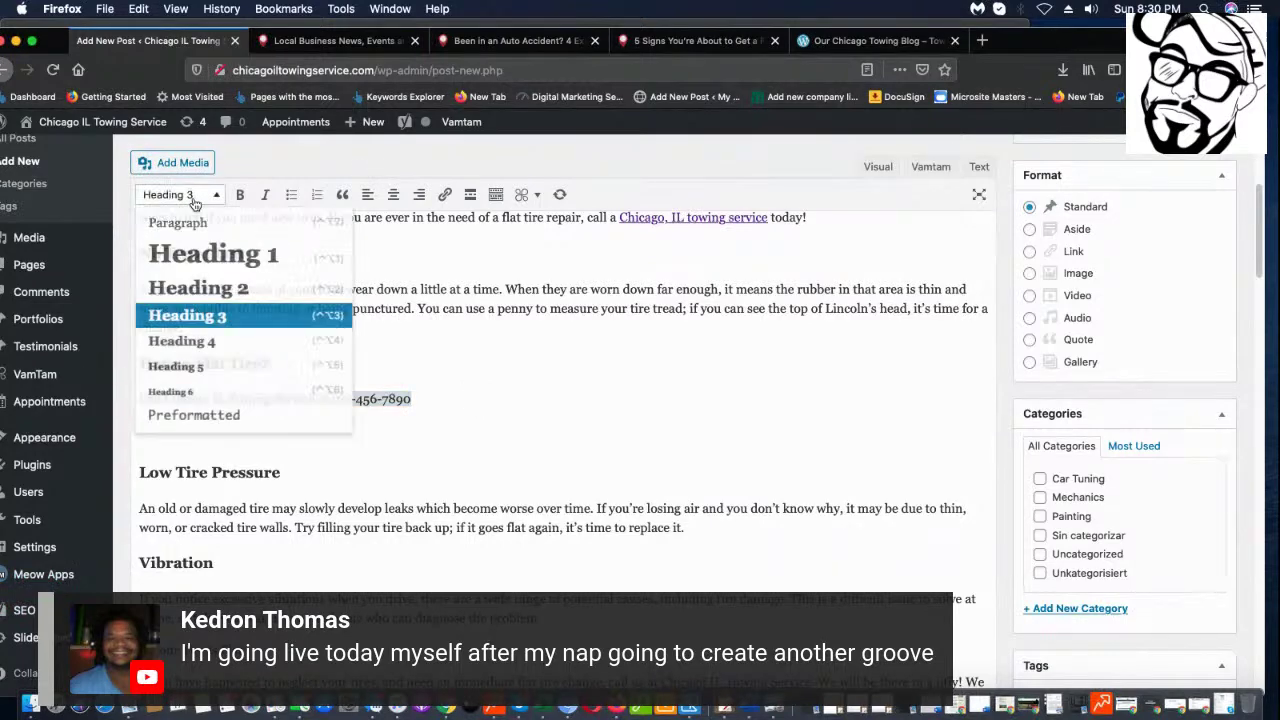
pyautogui.click(213, 283)
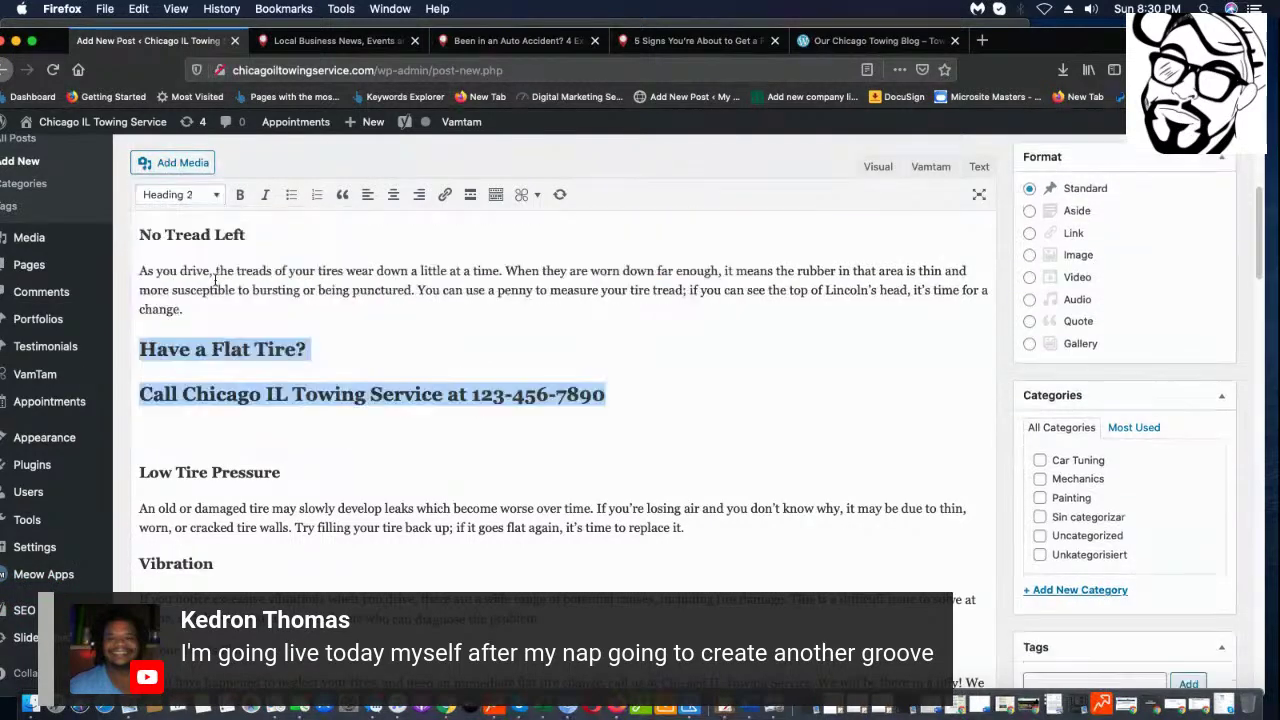
pyautogui.click(394, 197)
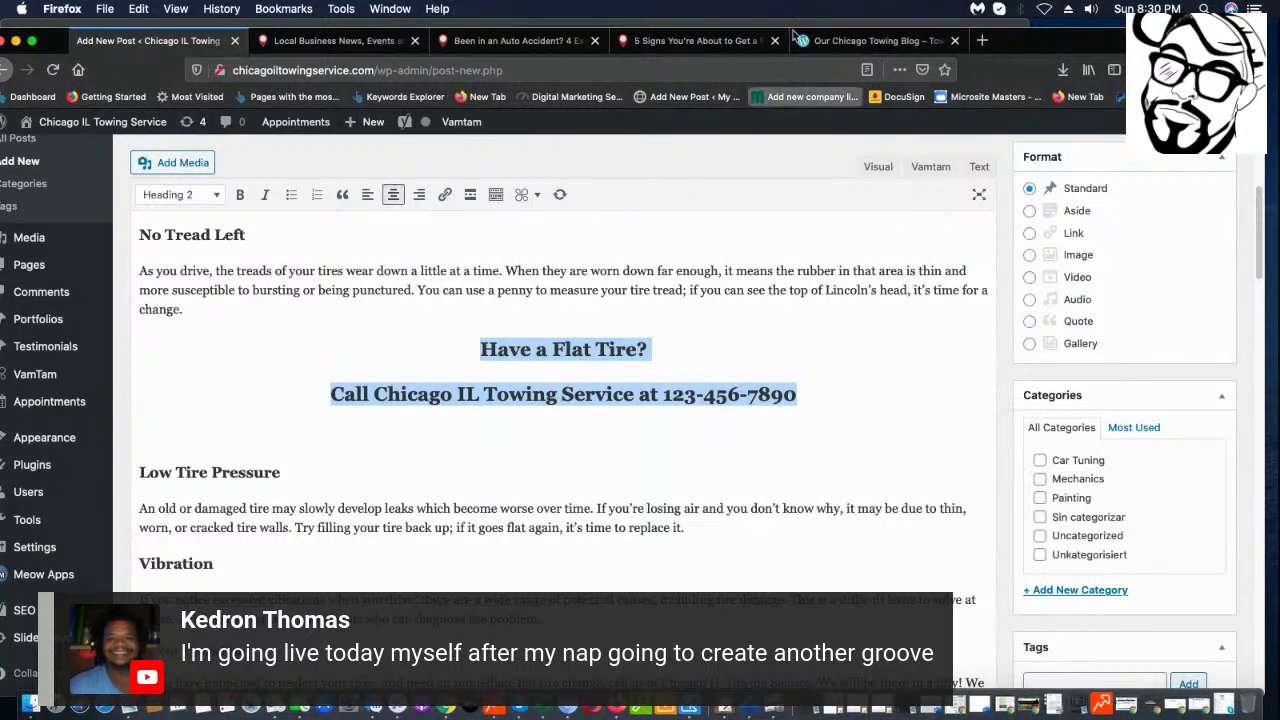
pyautogui.click(684, 478)
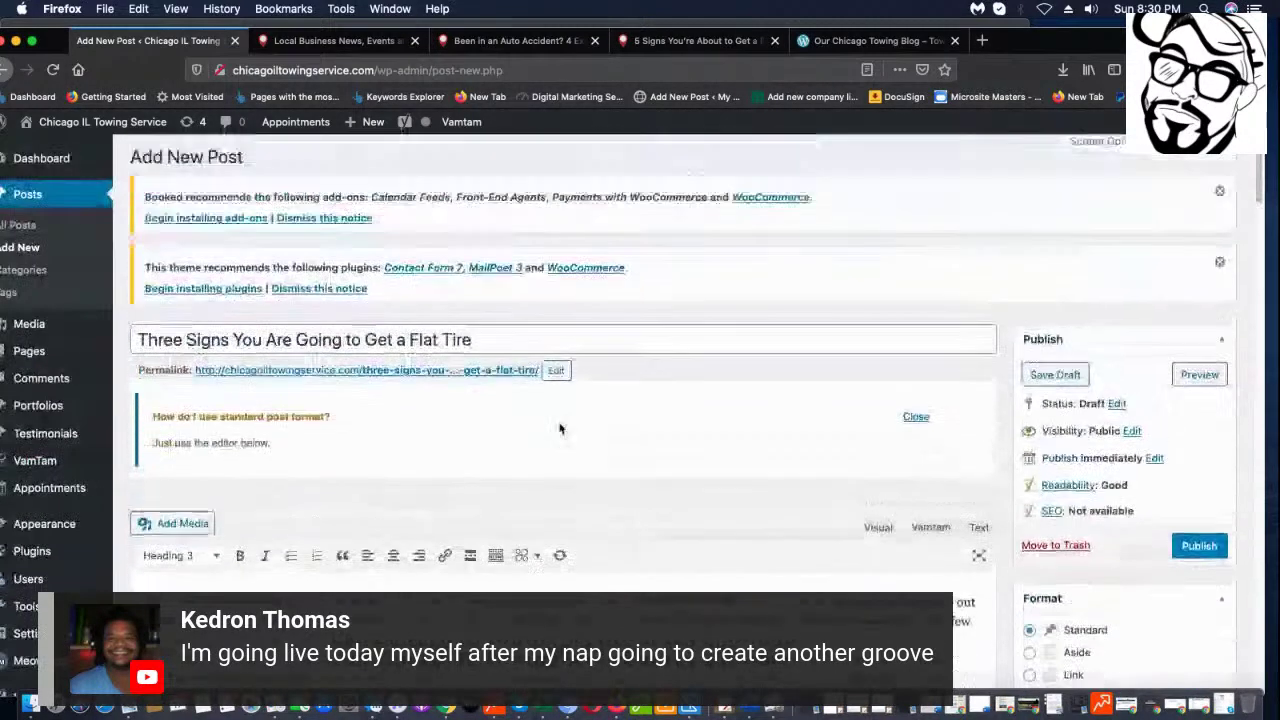
# - Scroll through the finished flat-tire draft to review its content
pyautogui.scroll(-10, 557, 425)
pyautogui.scroll(15, 545, 480)
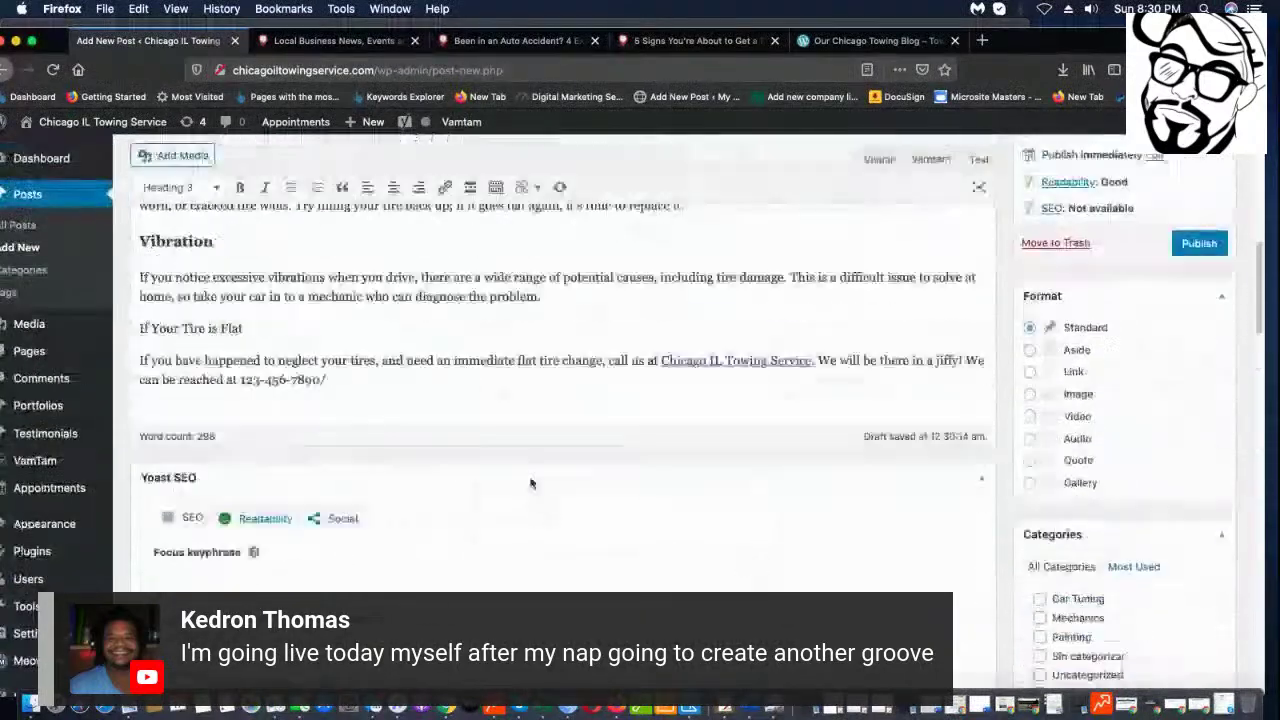
pyautogui.scroll(5, 211, 327)
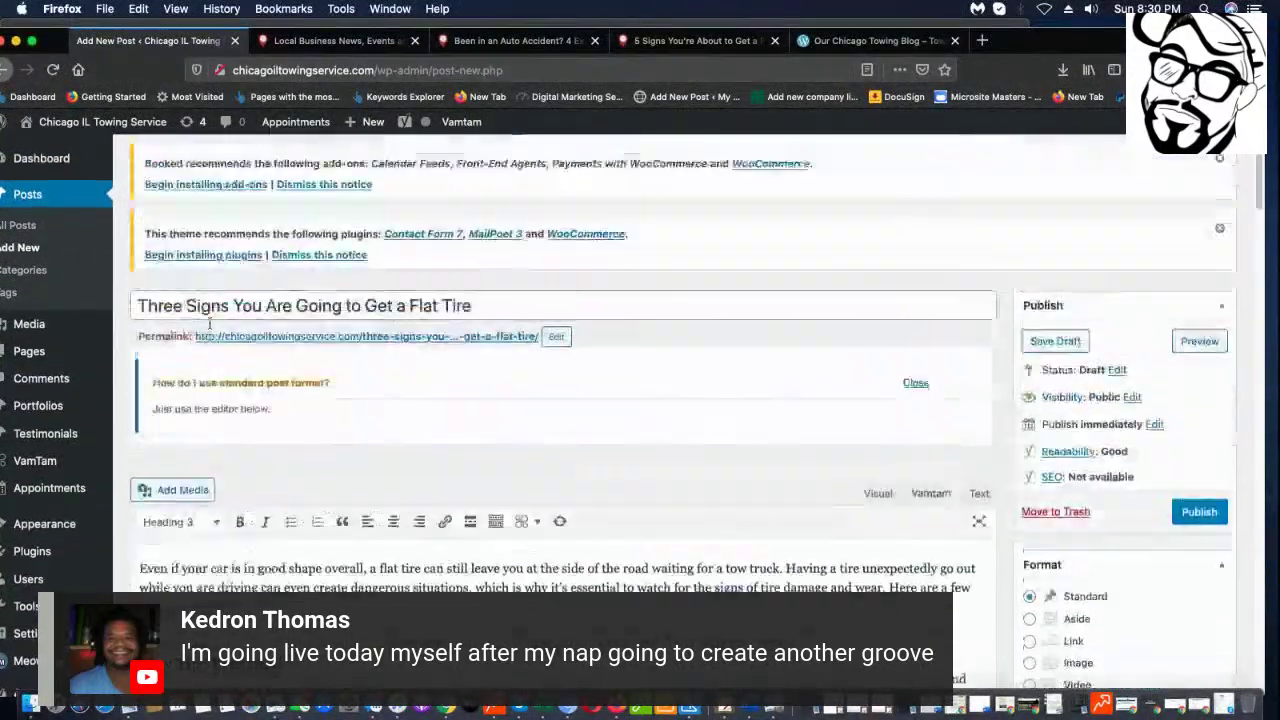
pyautogui.scroll(-4, 915, 293)
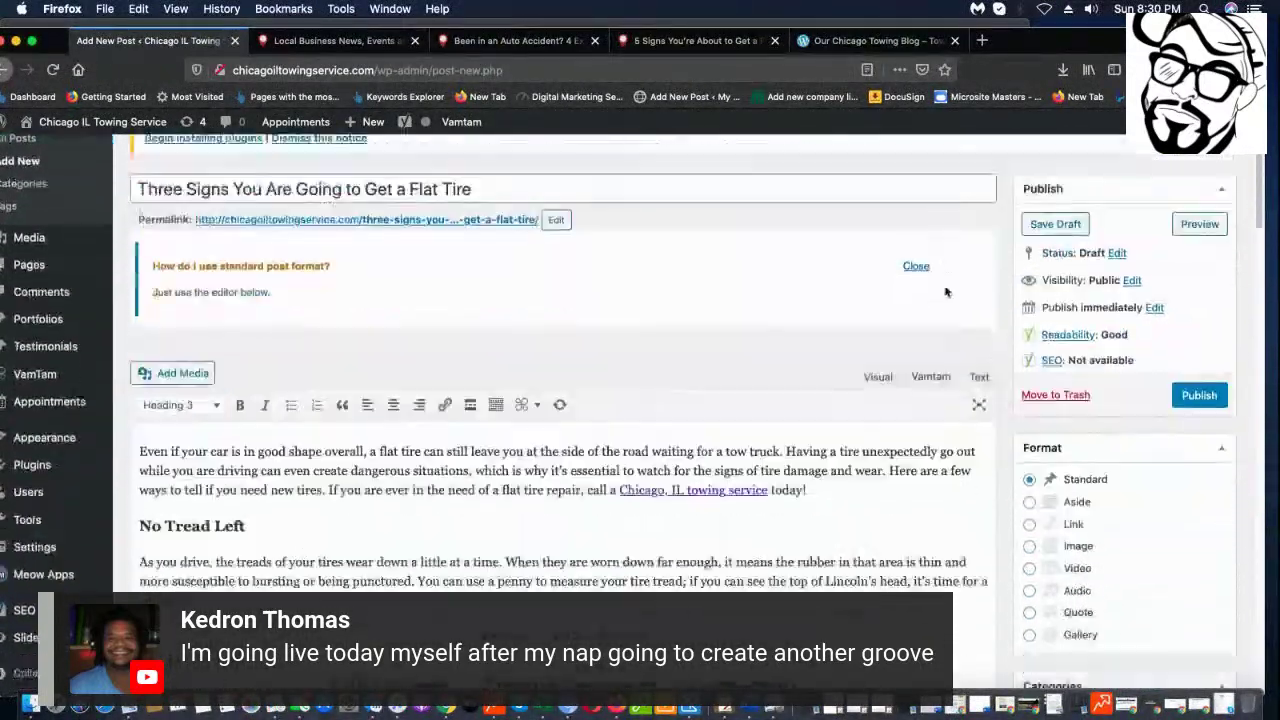
pyautogui.scroll(-2, 915, 293)
pyautogui.scroll(6, 438, 262)
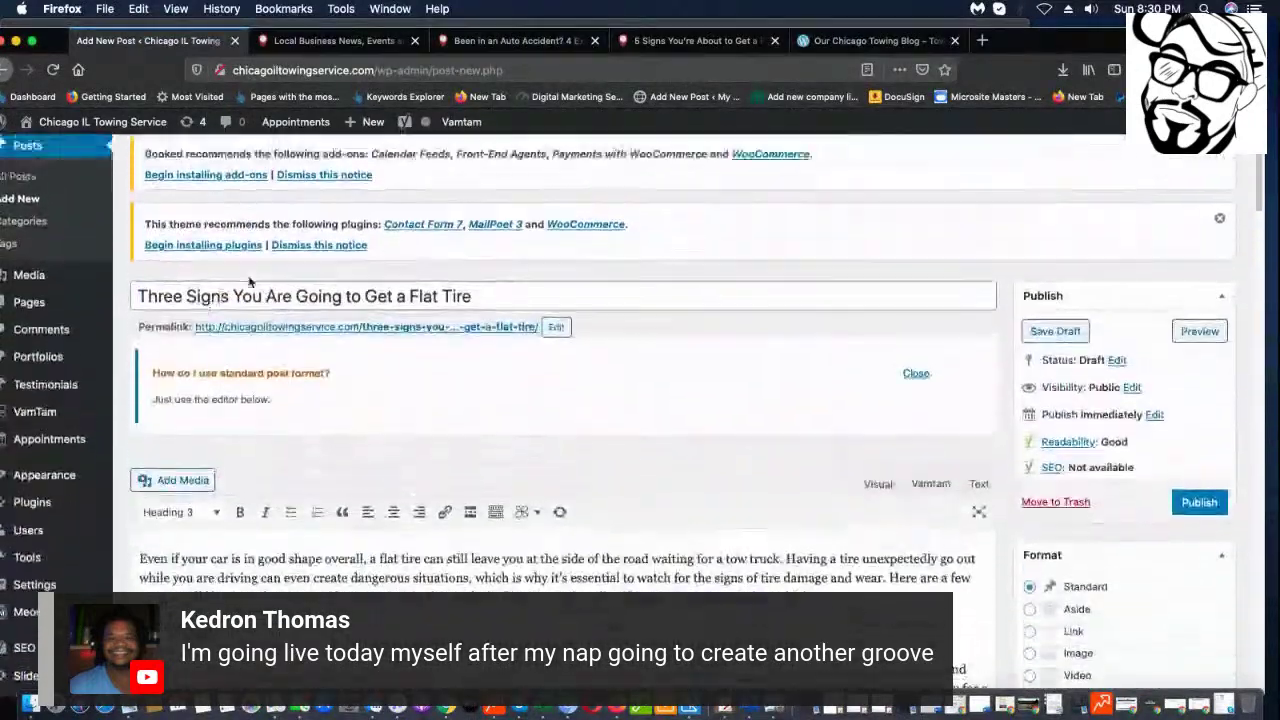
pyautogui.scroll(-10, 445, 290)
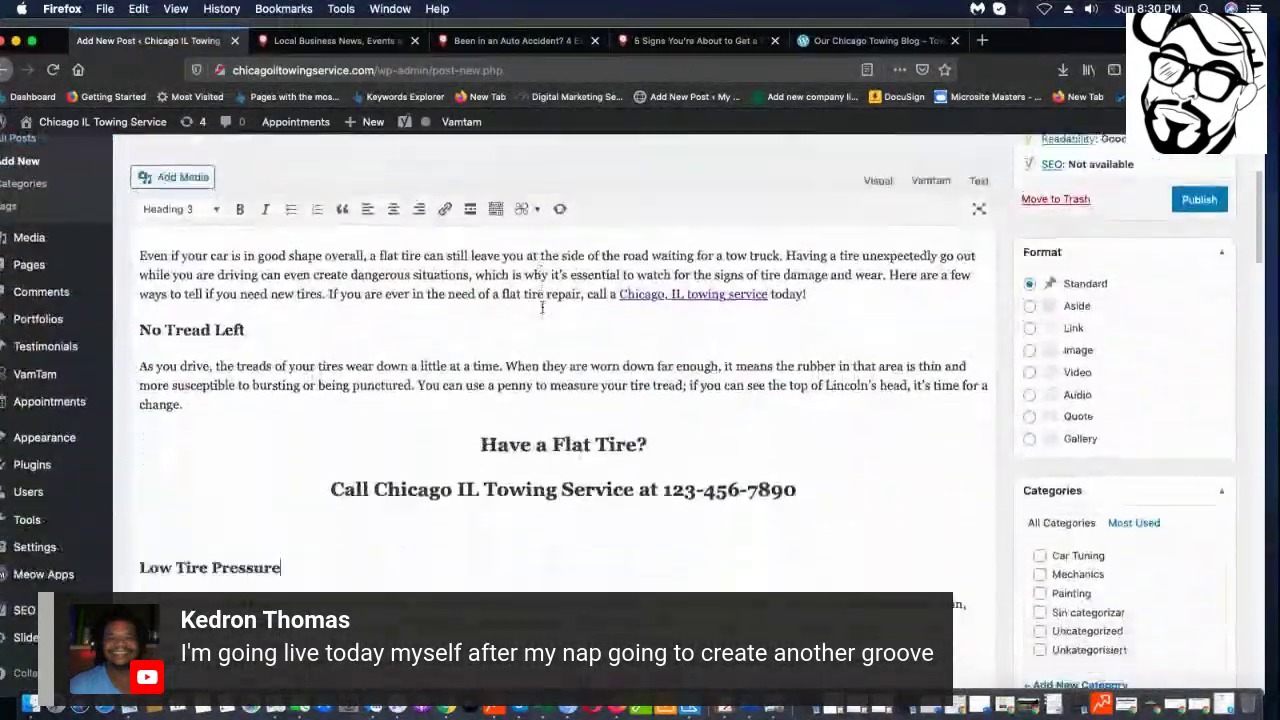
pyautogui.scroll(-4, 771, 400)
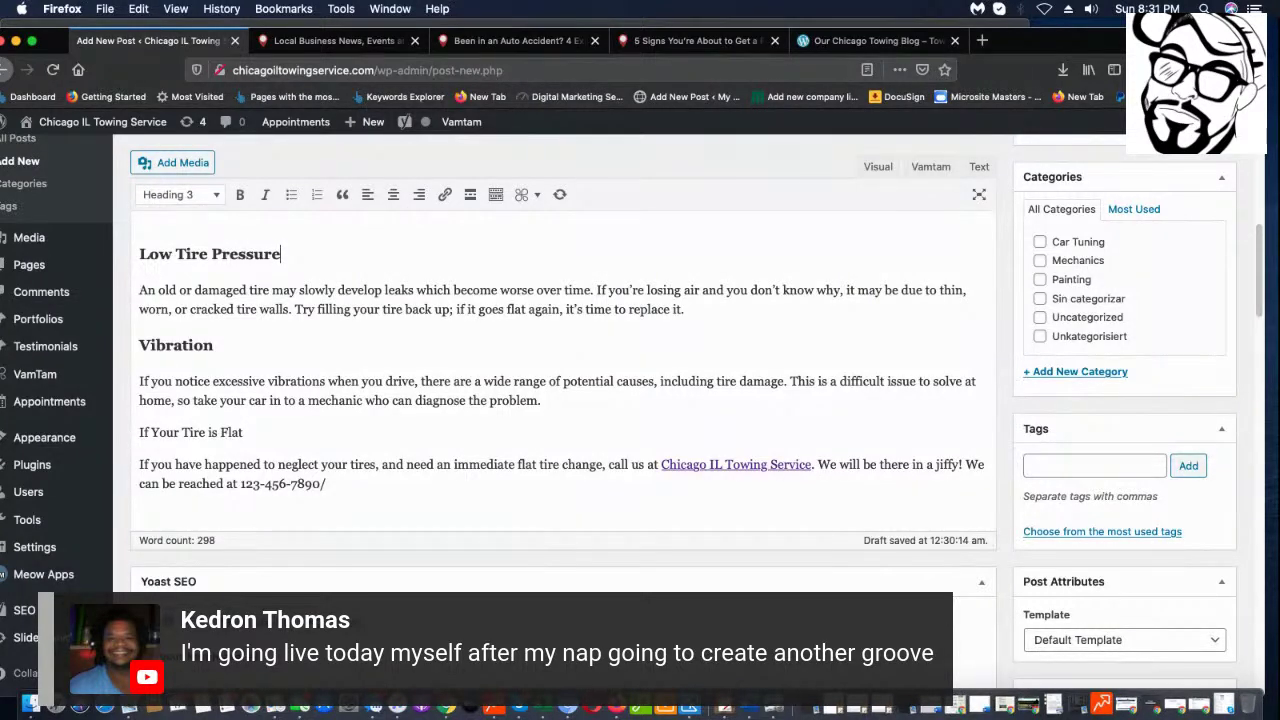
pyautogui.click(573, 513)
pyautogui.scroll(10, 587, 523)
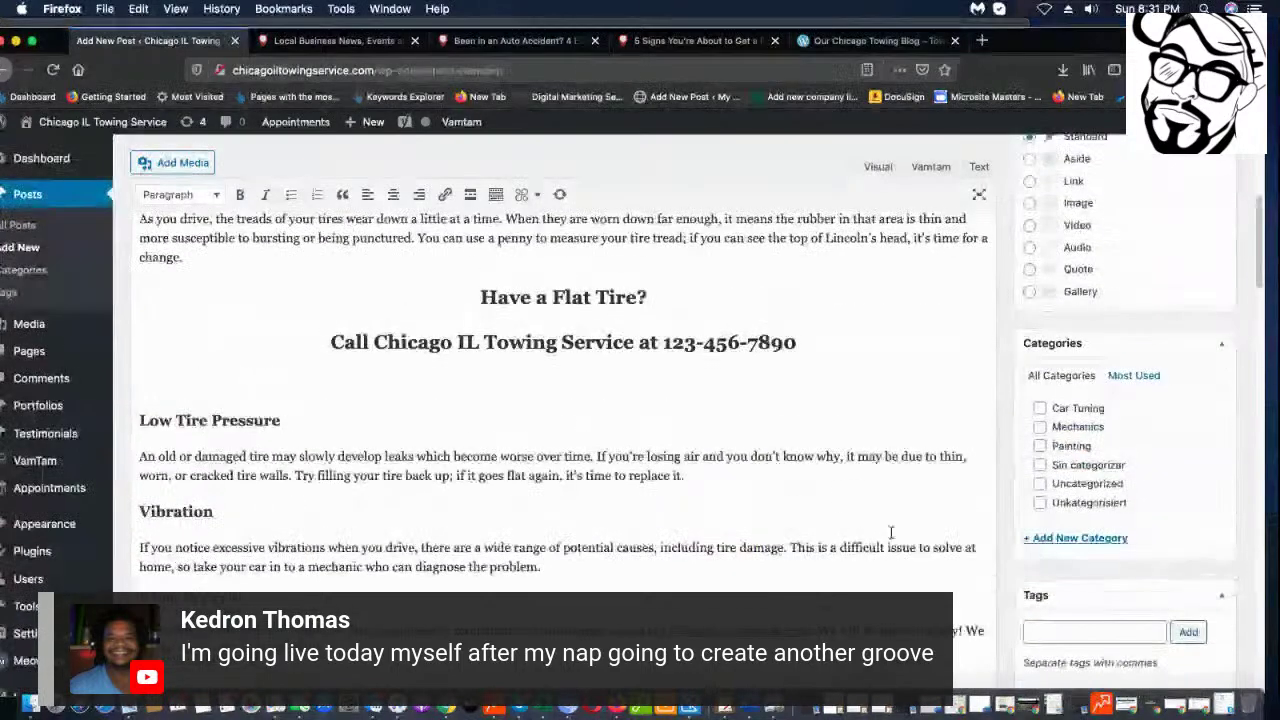
pyautogui.scroll(-1, 632, 421)
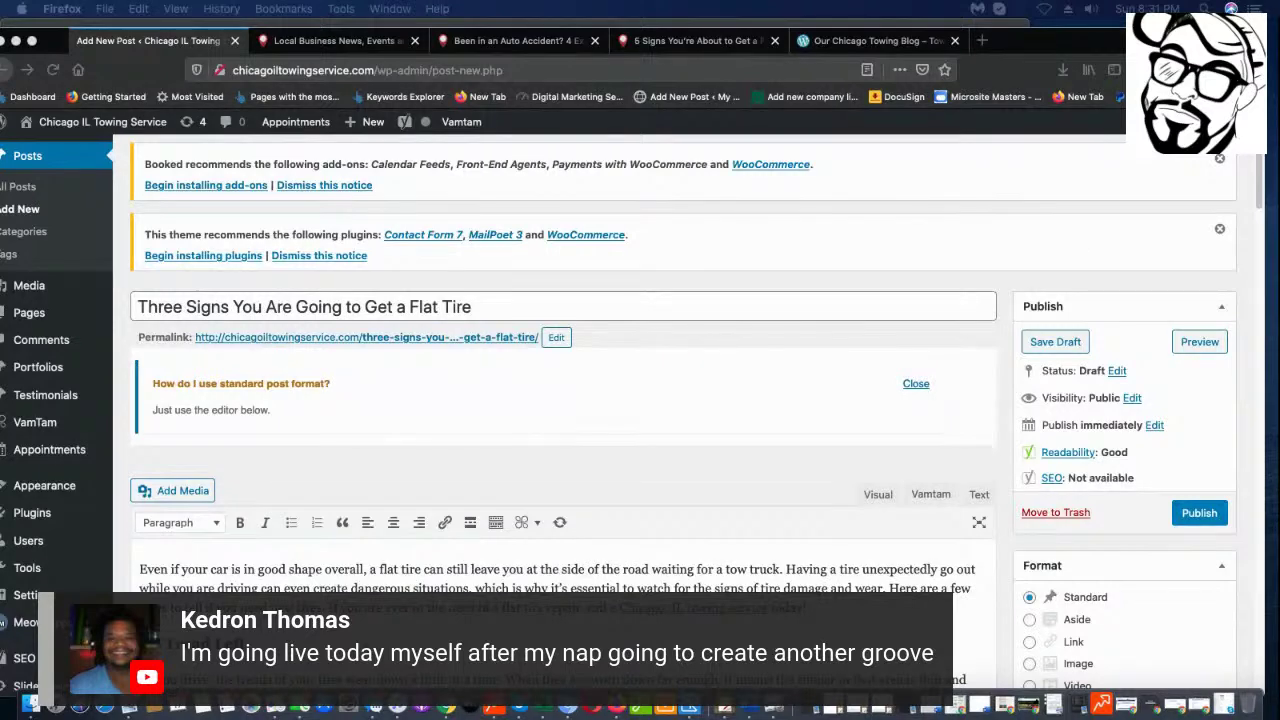
# - Minimize the Firefox window holding the WordPress post editor
pyautogui.click(1088, 70)
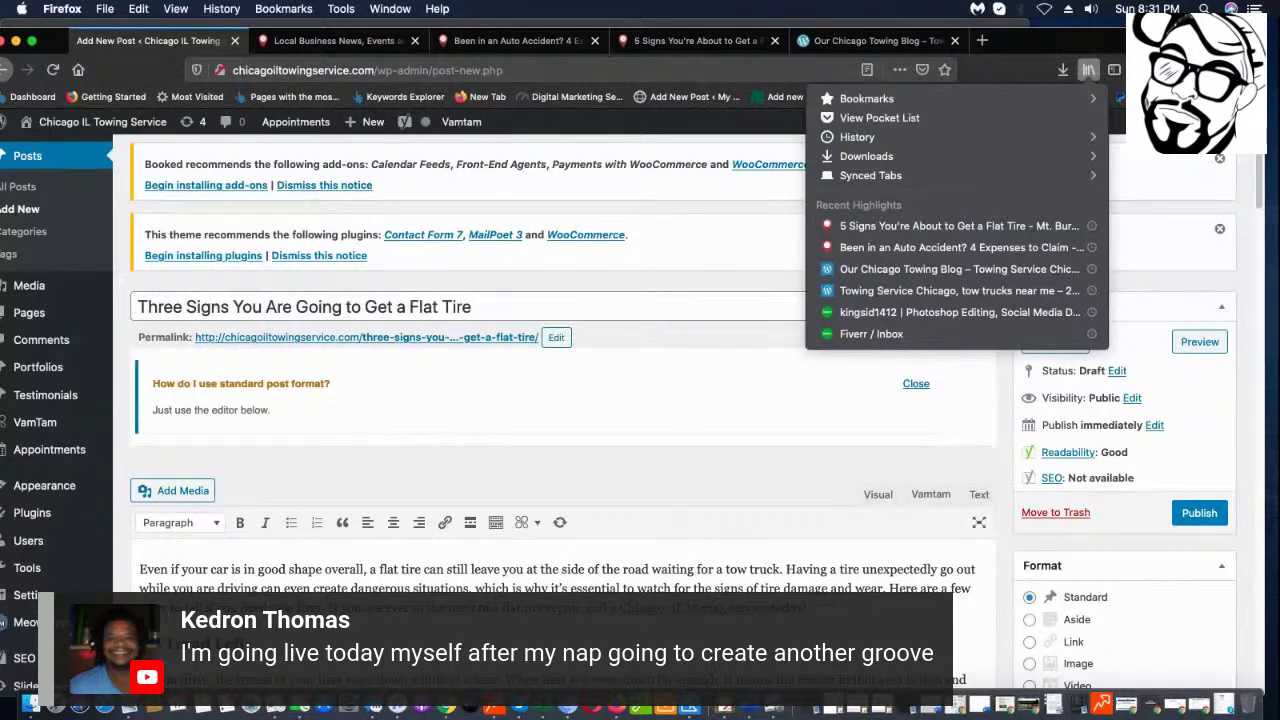
pyautogui.click(1030, 30)
pyautogui.moveTo(1032, 39); pyautogui.dragTo(1048, 50)
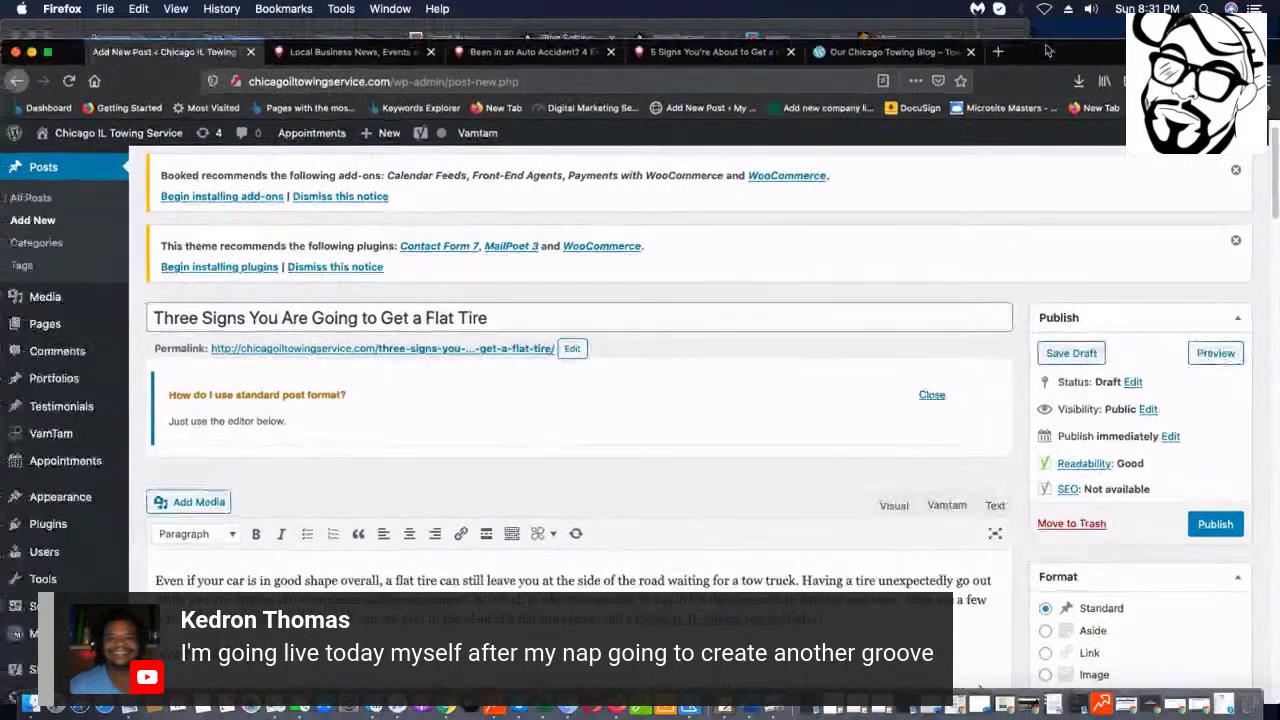
pyautogui.doubleClick(1048, 50)
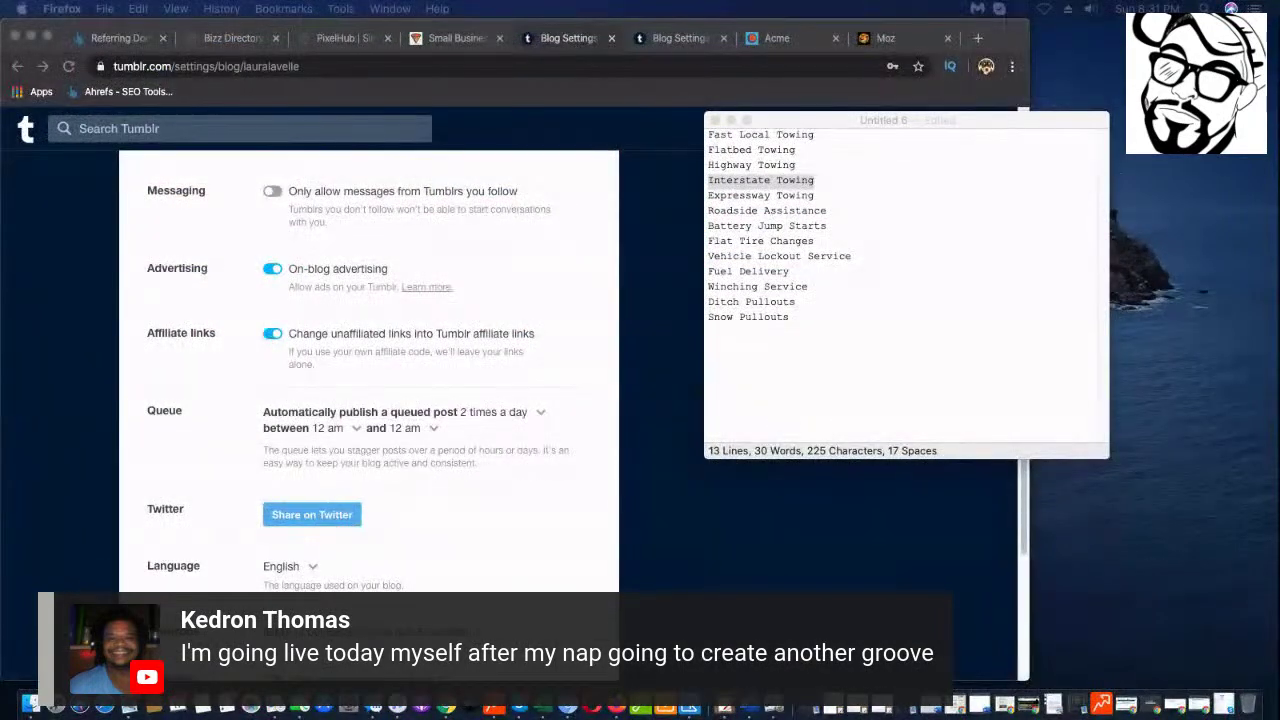